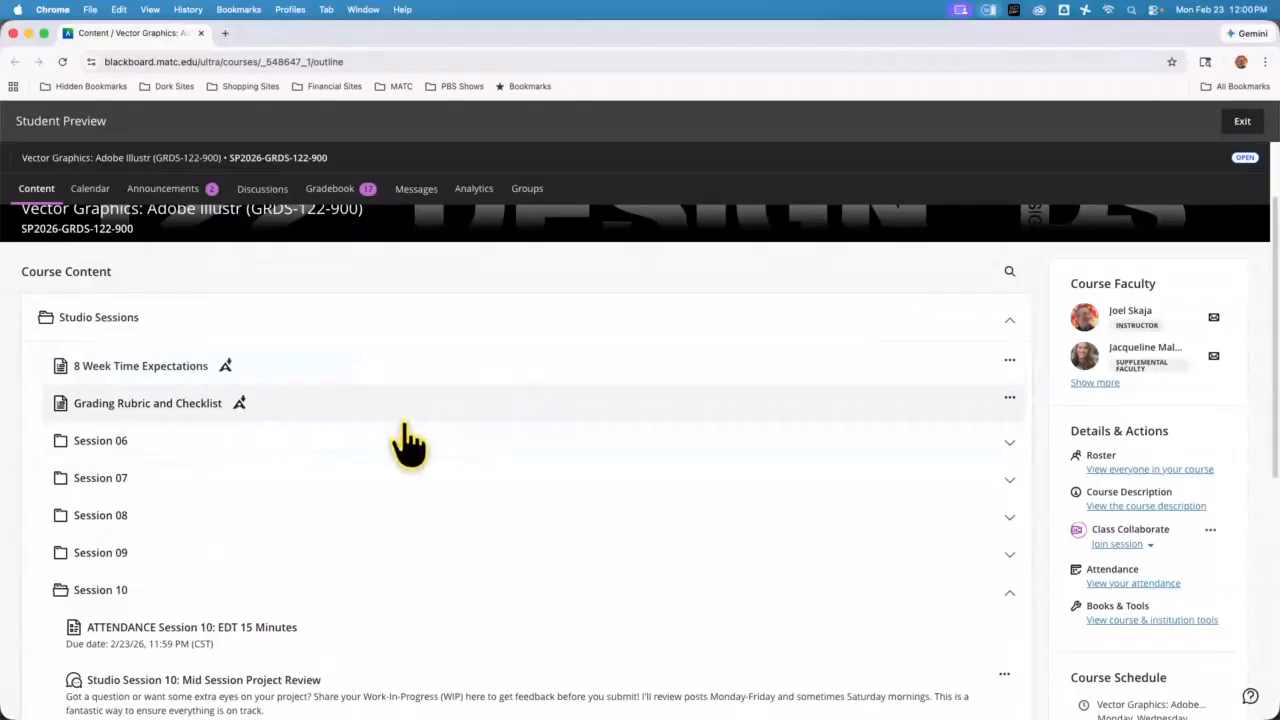
Step: Open the "ATTENDANCE Session 10: EDT 15 Minutes" test in the Session 10 folder and start attempt 1
scroll(410, 440, "down", 3)
scroll(415, 450, "down", 3)
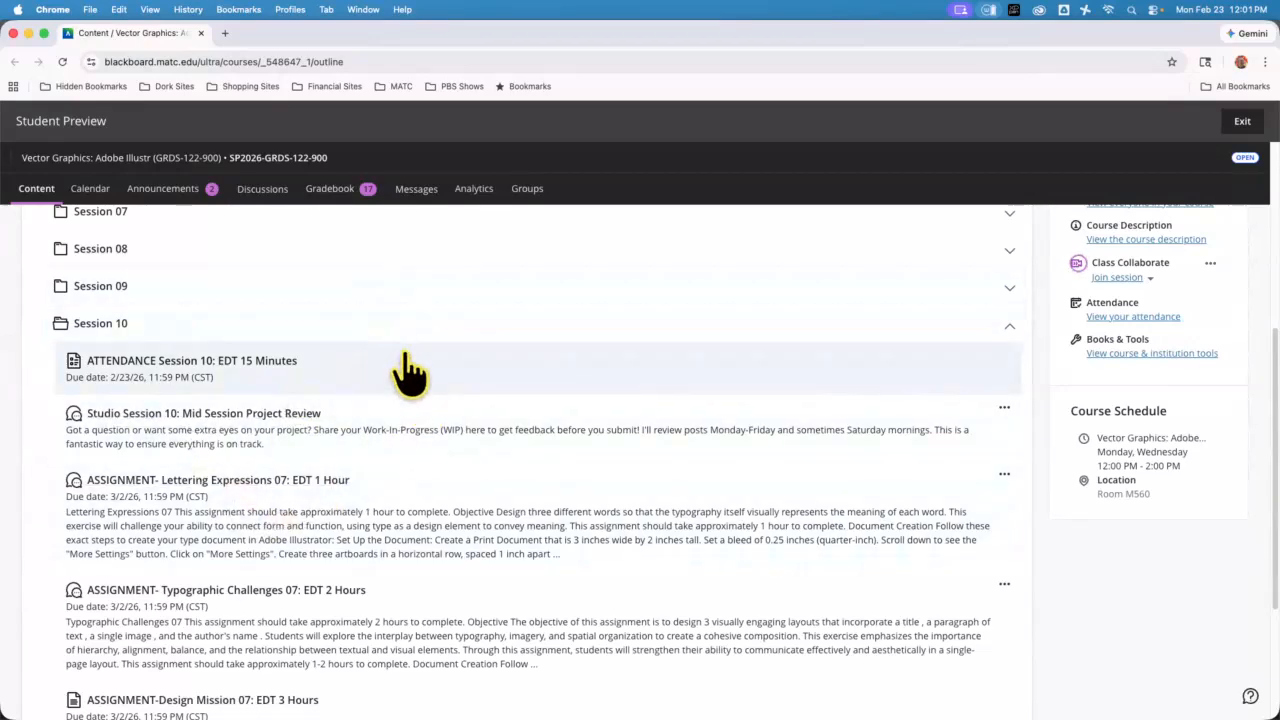
left_click(408, 370)
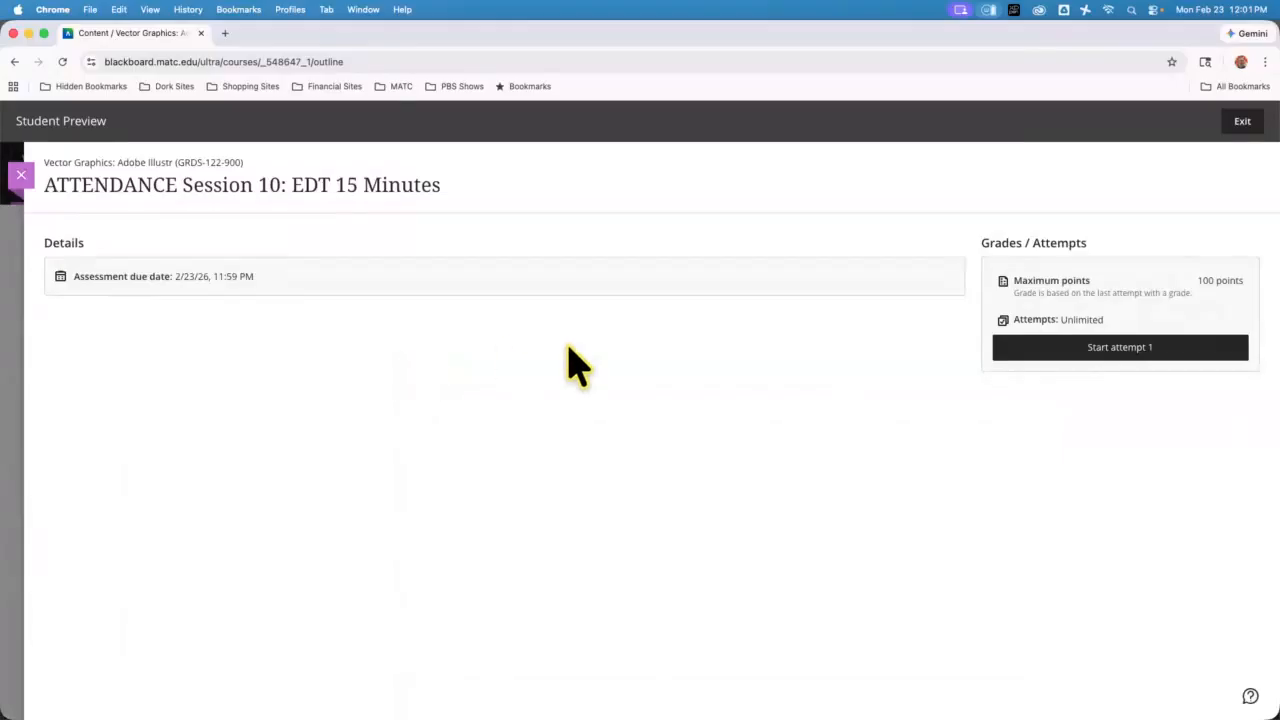
left_click(1087, 350)
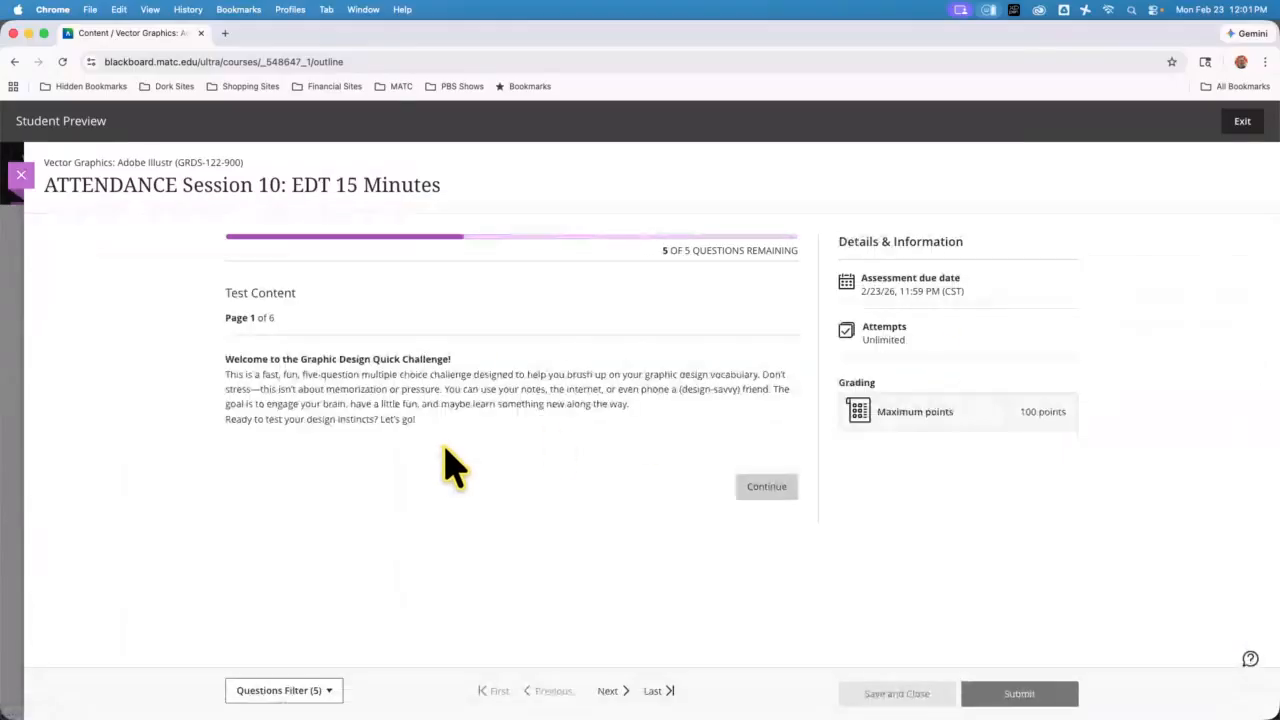
Step: Answer Question 1 with "Visual elements representing a brand" and close the attendance test without submitting it
left_click(765, 487)
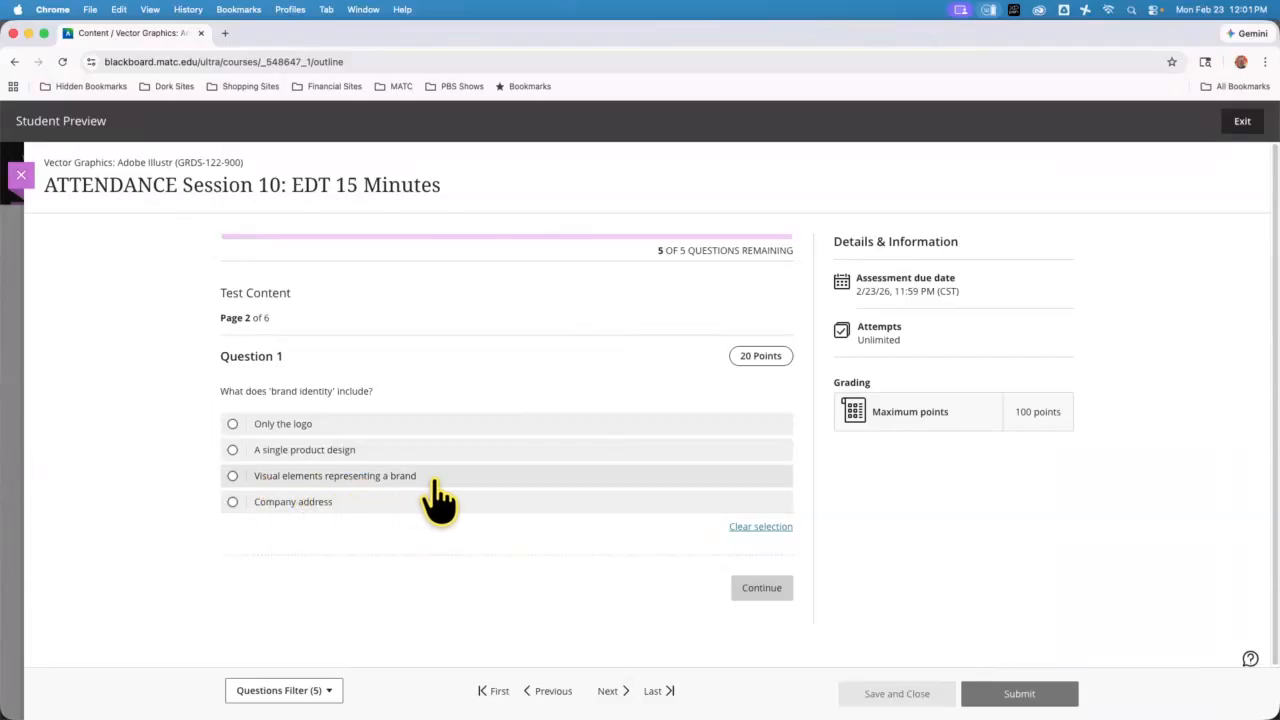
left_click(238, 477)
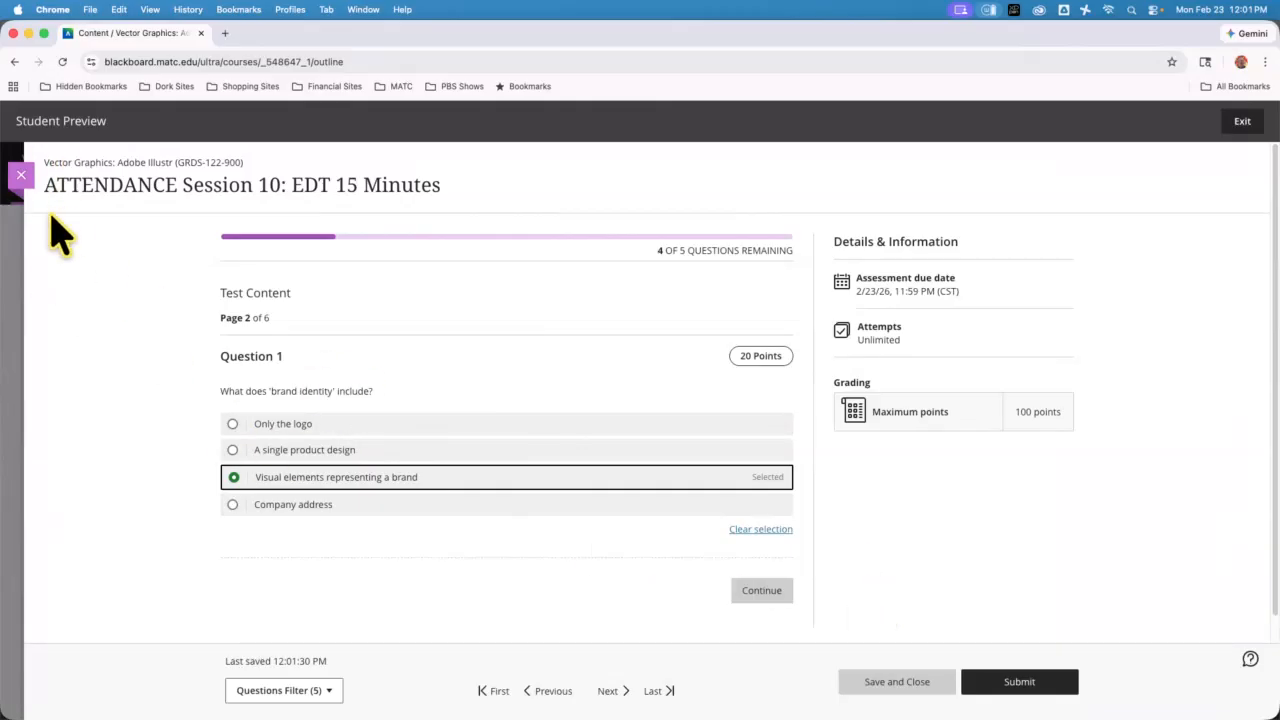
left_click(20, 176)
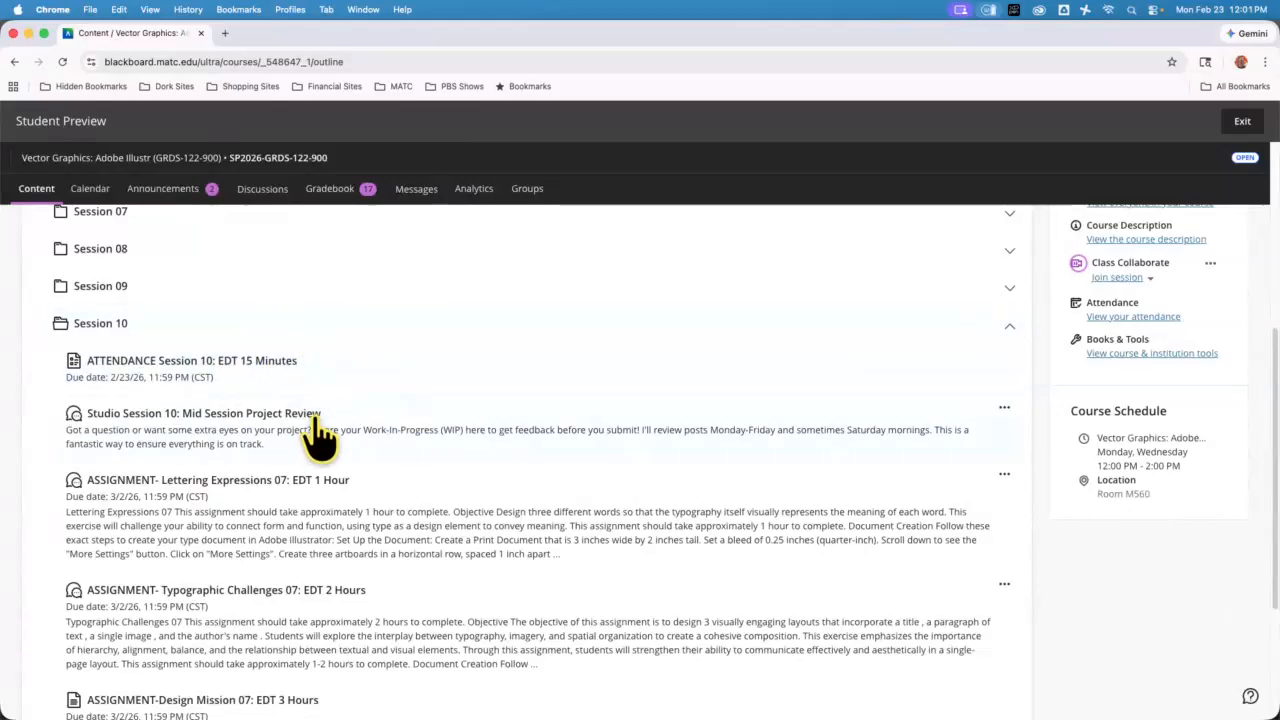
Step: Open the Lettering Expressions 07 assignment and examine its required words, font and document creation instructions
scroll(330, 420, "down", 1)
scroll(355, 400, "down", 1)
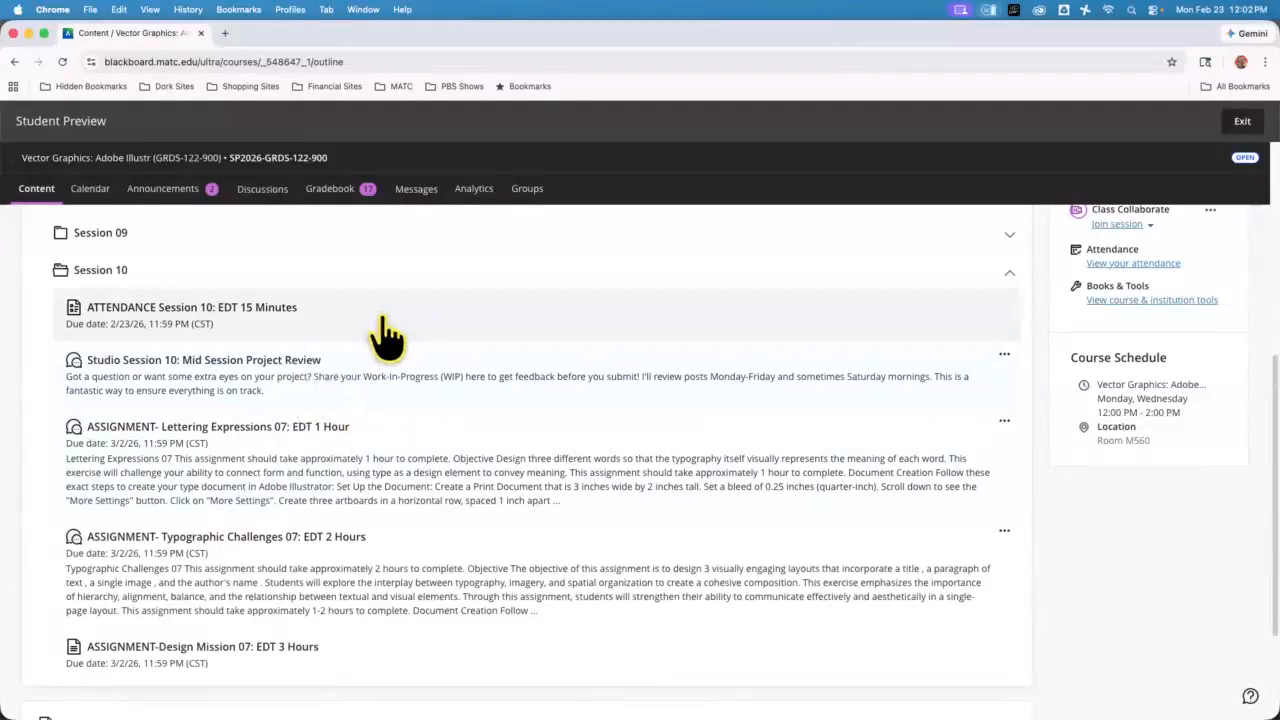
scroll(340, 385, "down", 2)
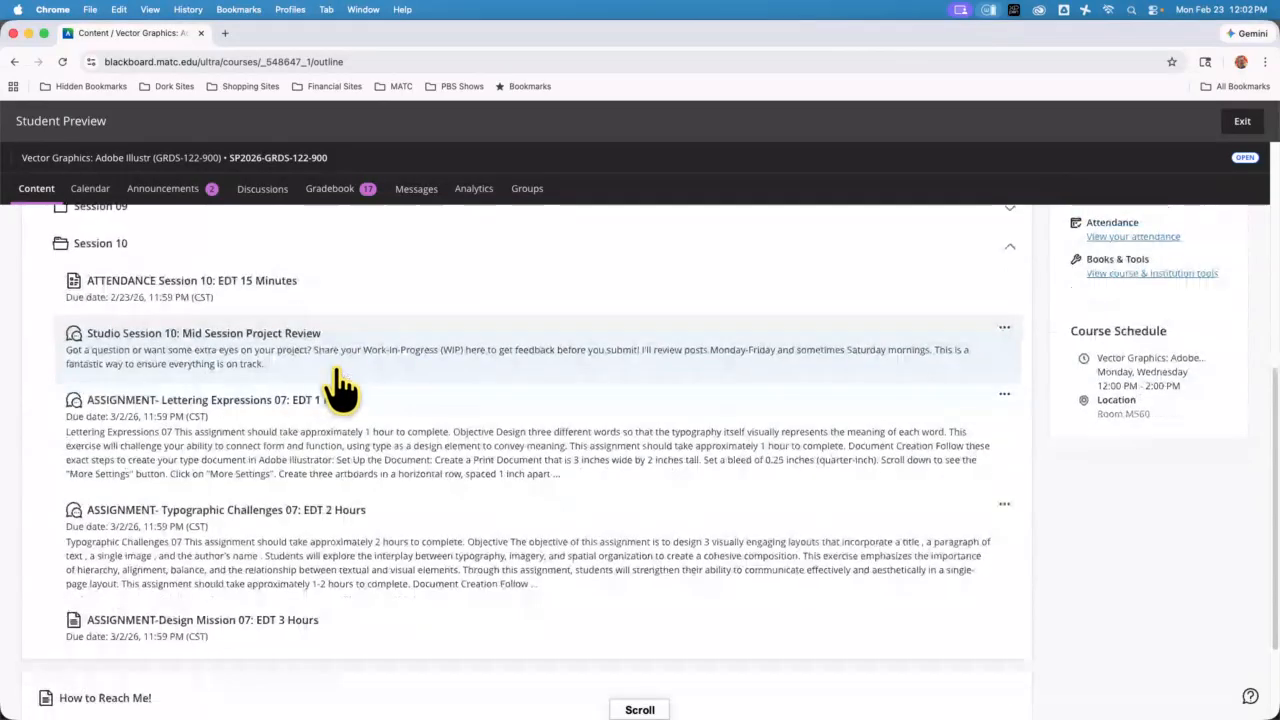
left_click(383, 393)
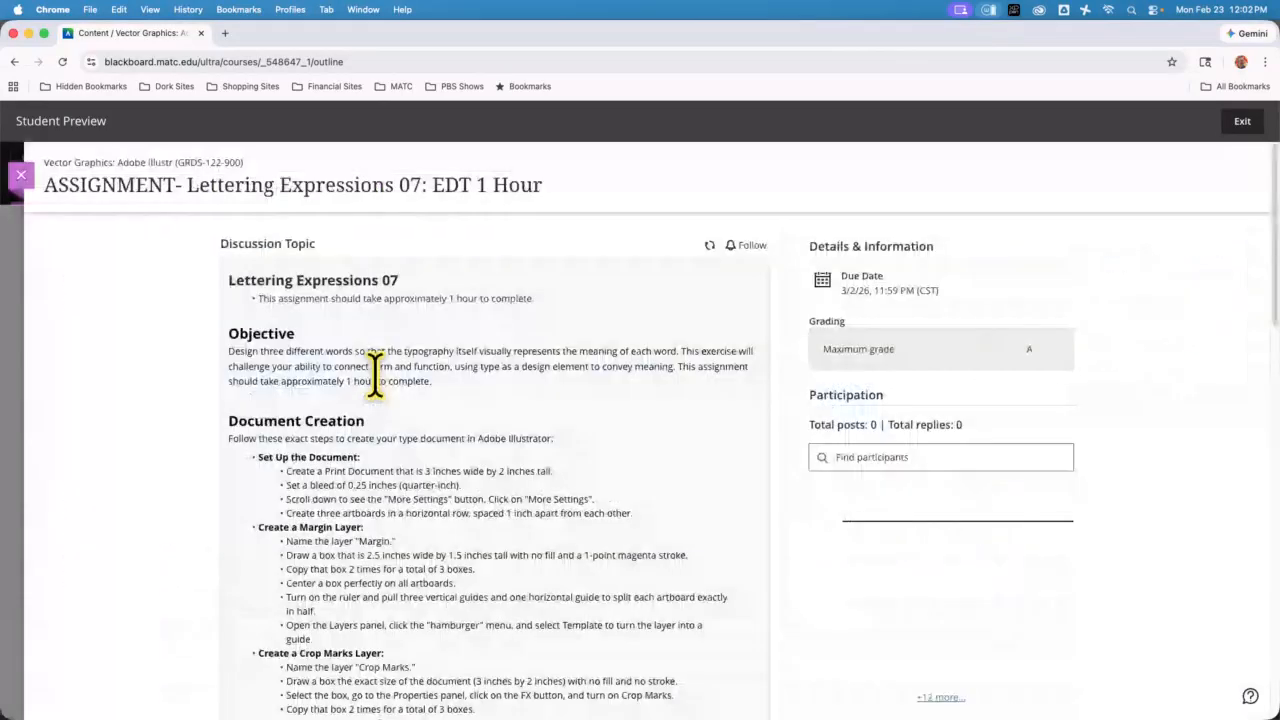
scroll(375, 375, "down", 5)
scroll(375, 362, "down", 3)
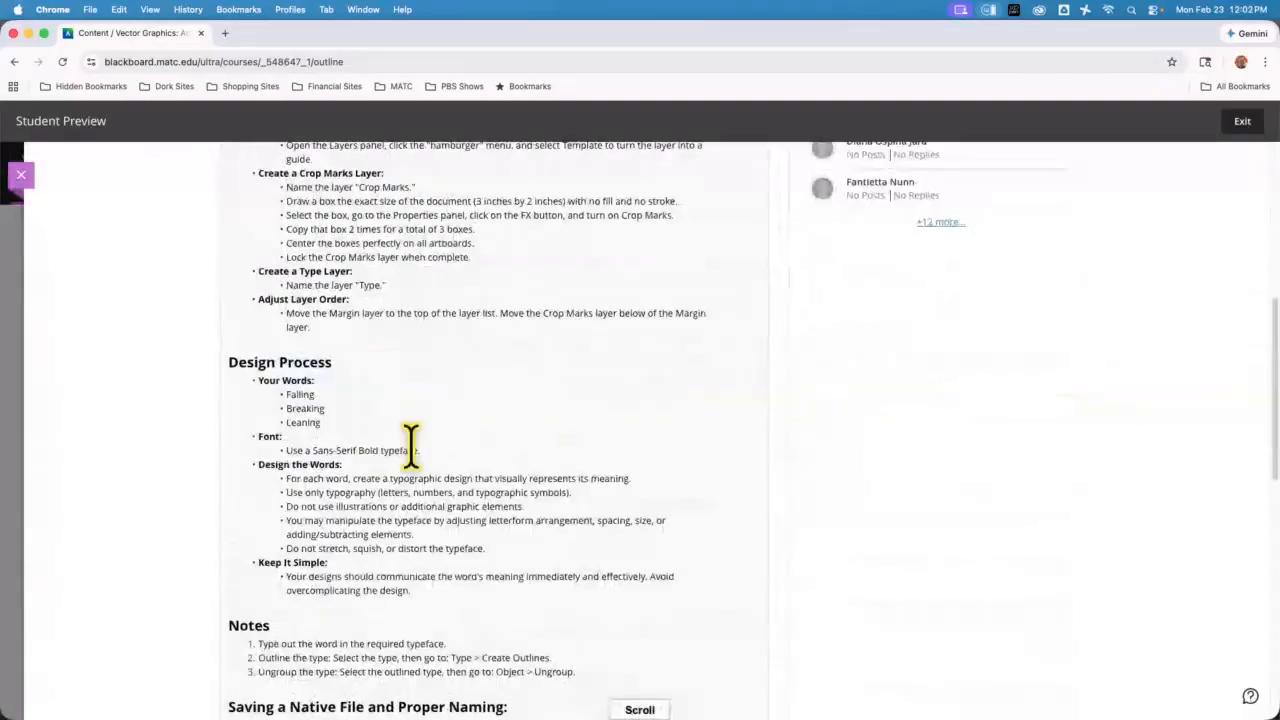
left_click_drag(314, 450, 386, 450)
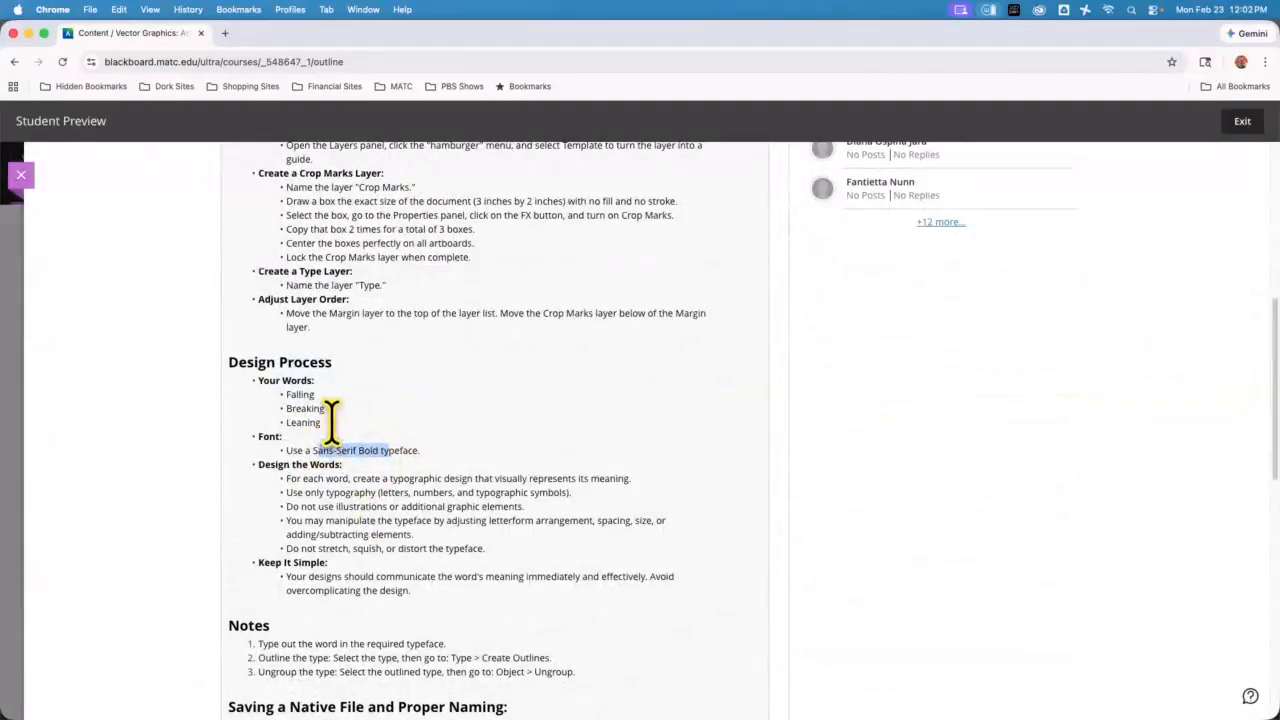
left_click_drag(290, 394, 334, 399)
scroll(486, 400, "up", 5)
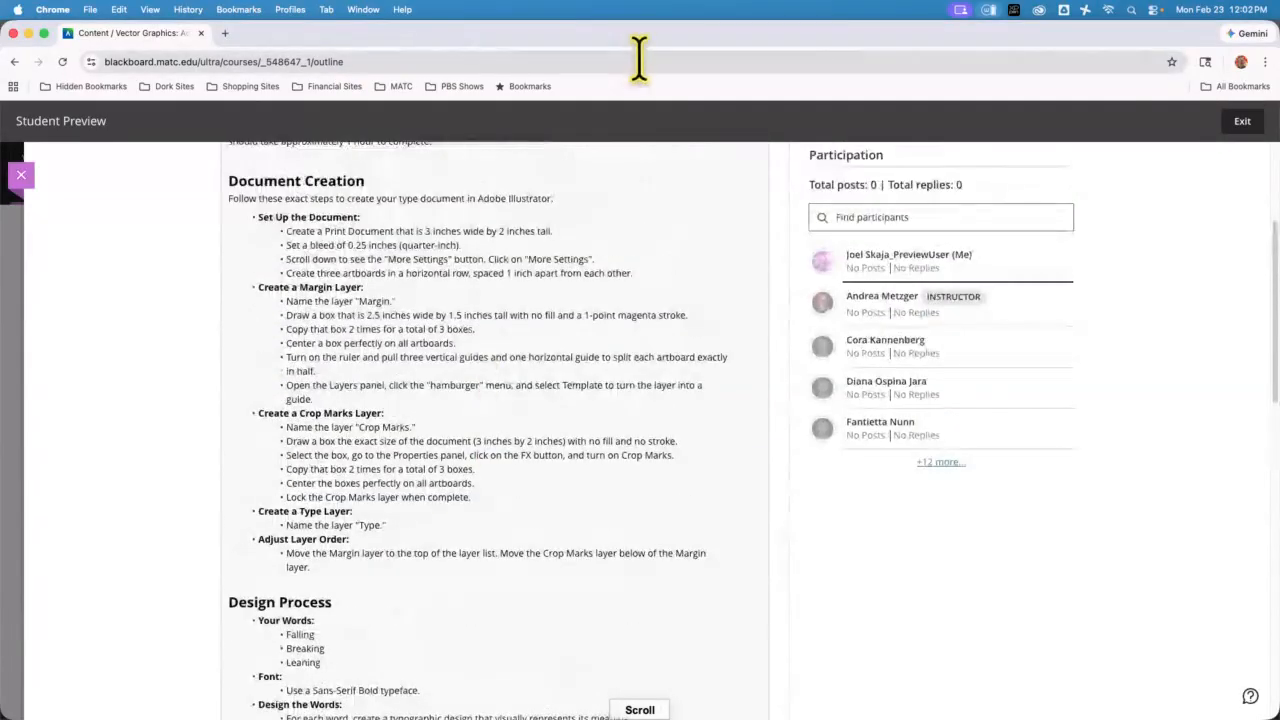
Step: Switch from the course page to Adobe Illustrator's home screen
left_click_drag(650, 35, 0, 120)
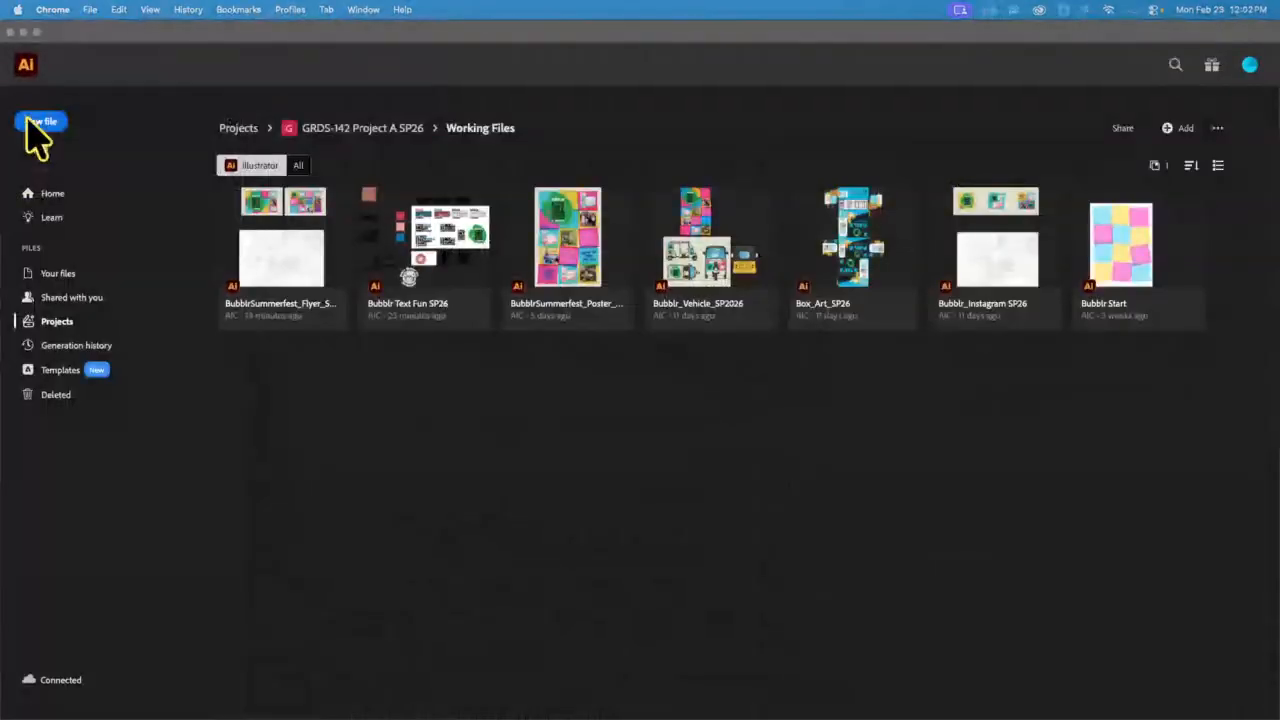
left_click(228, 56)
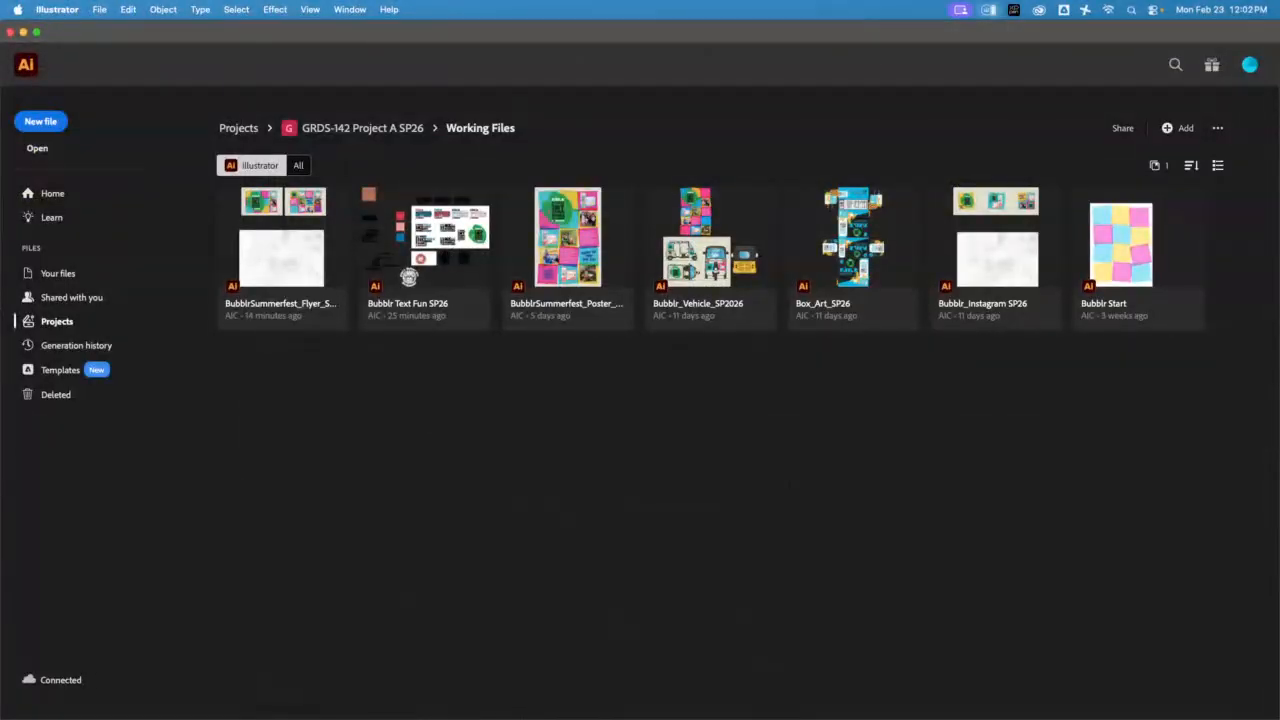
key("super+h")
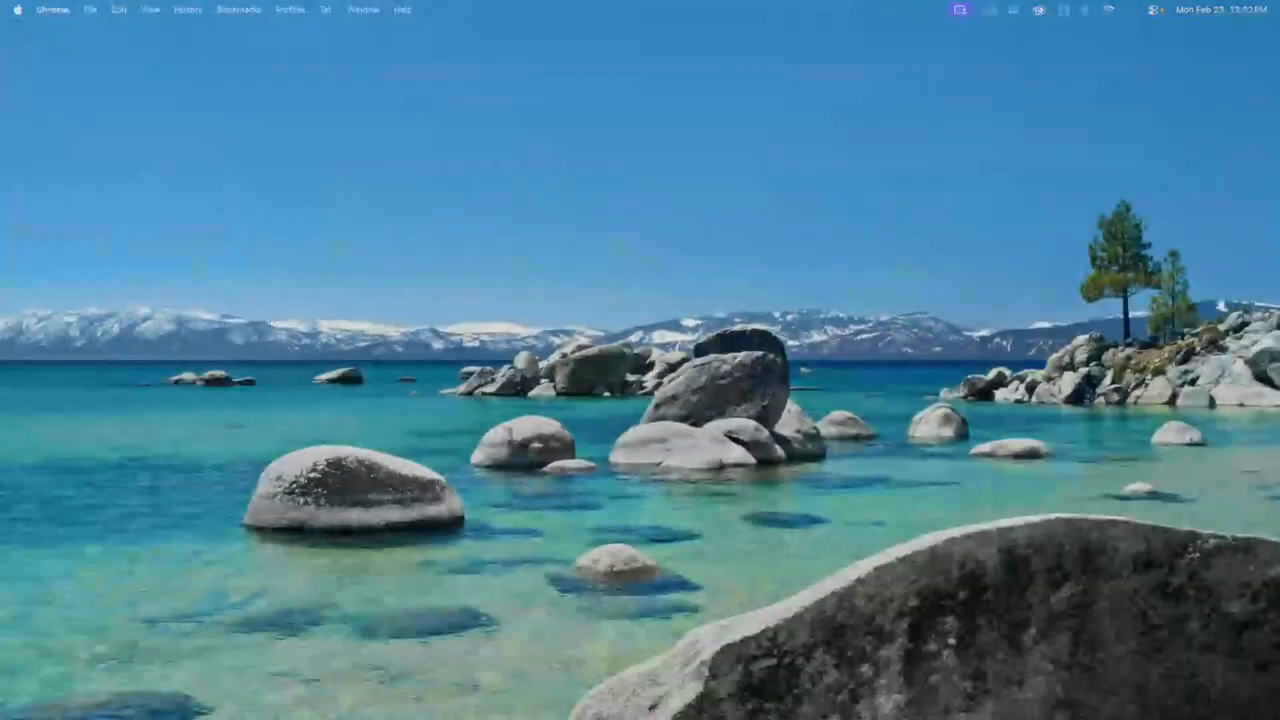
key("super+Tab")
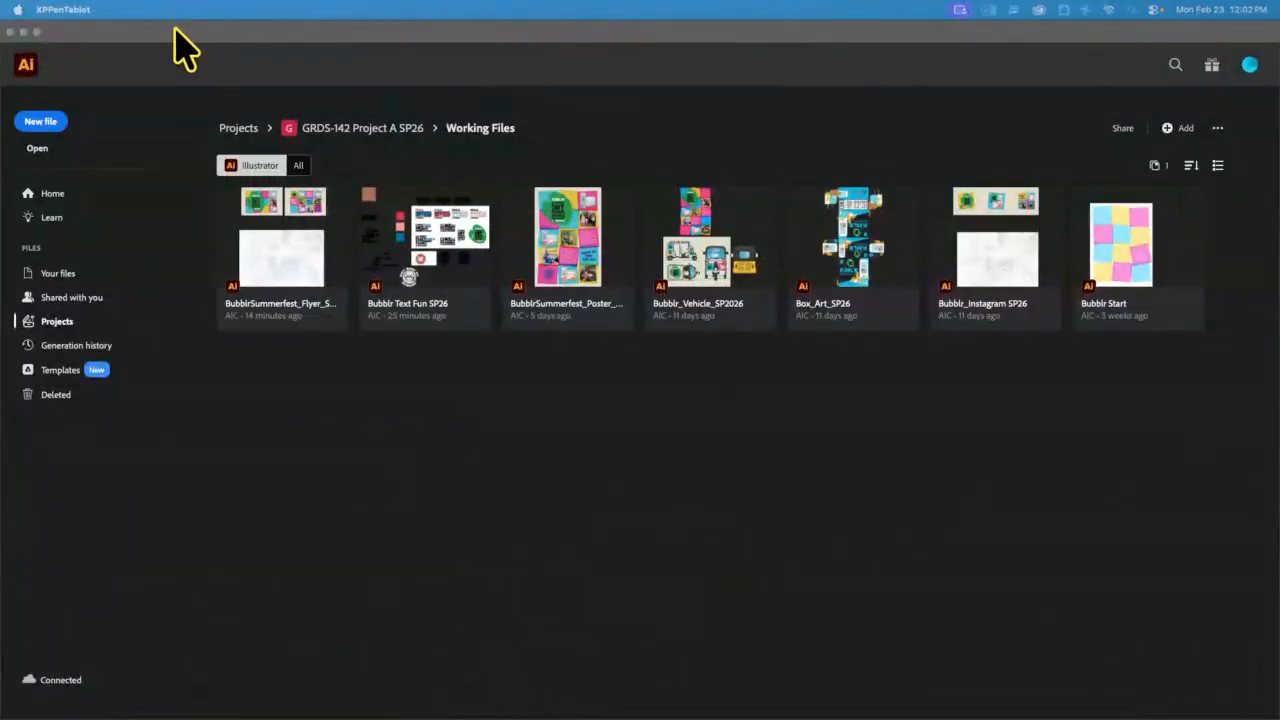
left_click_drag(175, 30, 186, 6)
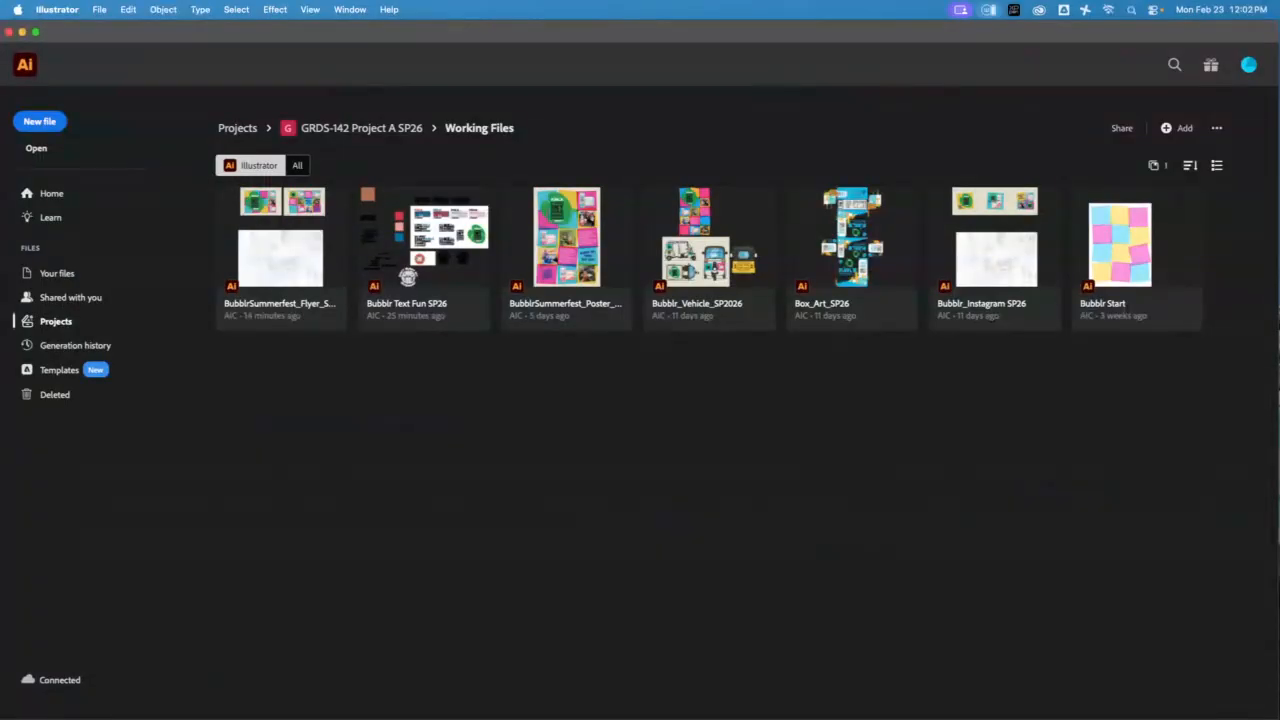
key("ctrl+Left")
Step: Start a new document and set its height to 2 in
left_click(40, 121)
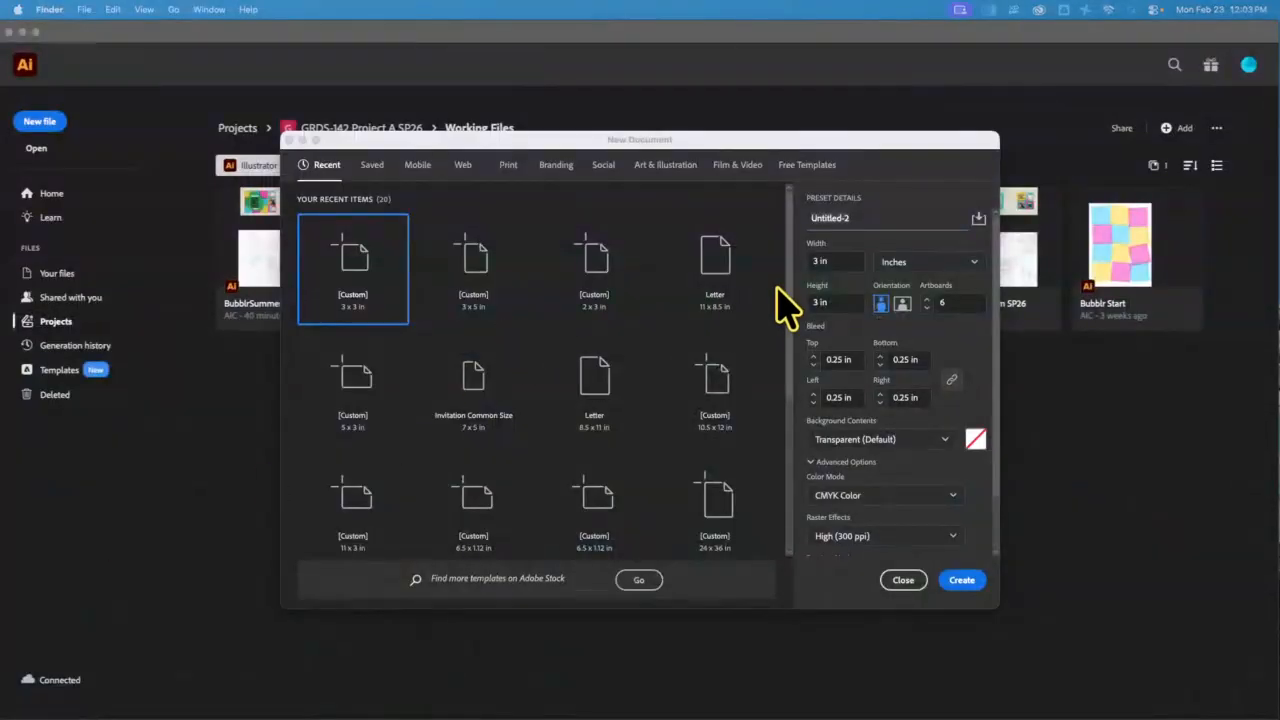
left_click(843, 301)
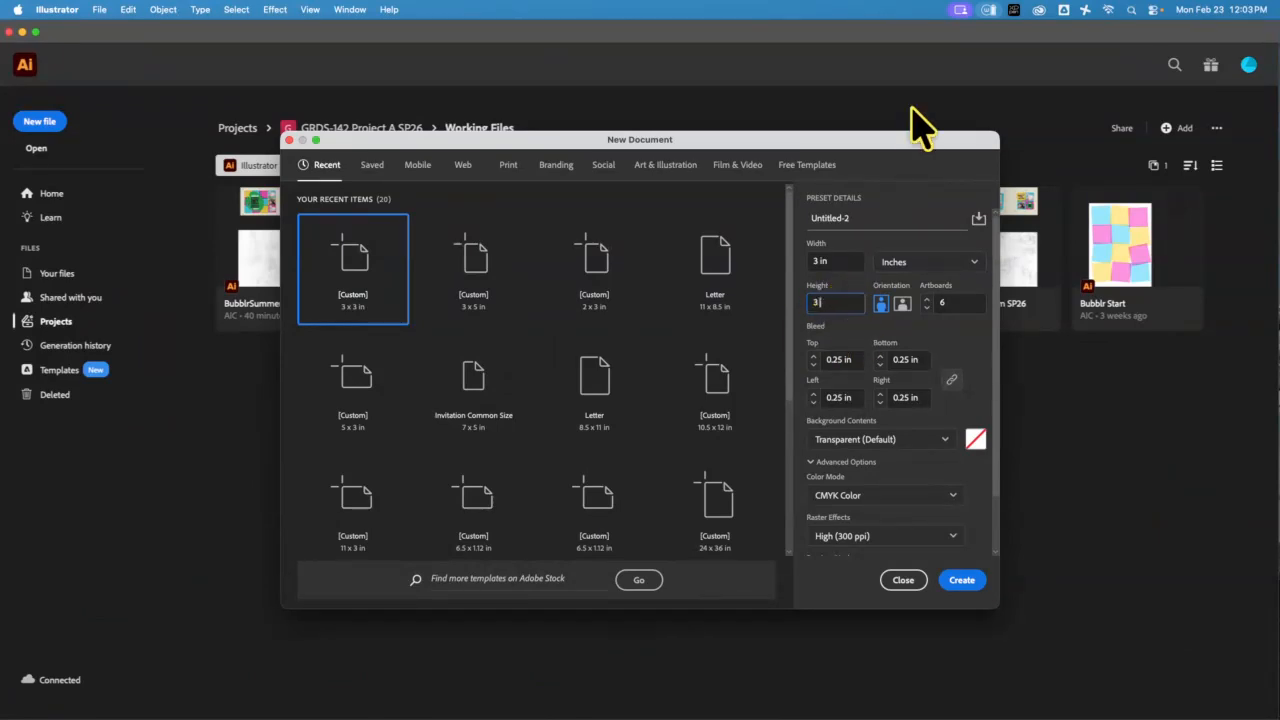
type("2")
left_click(838, 359)
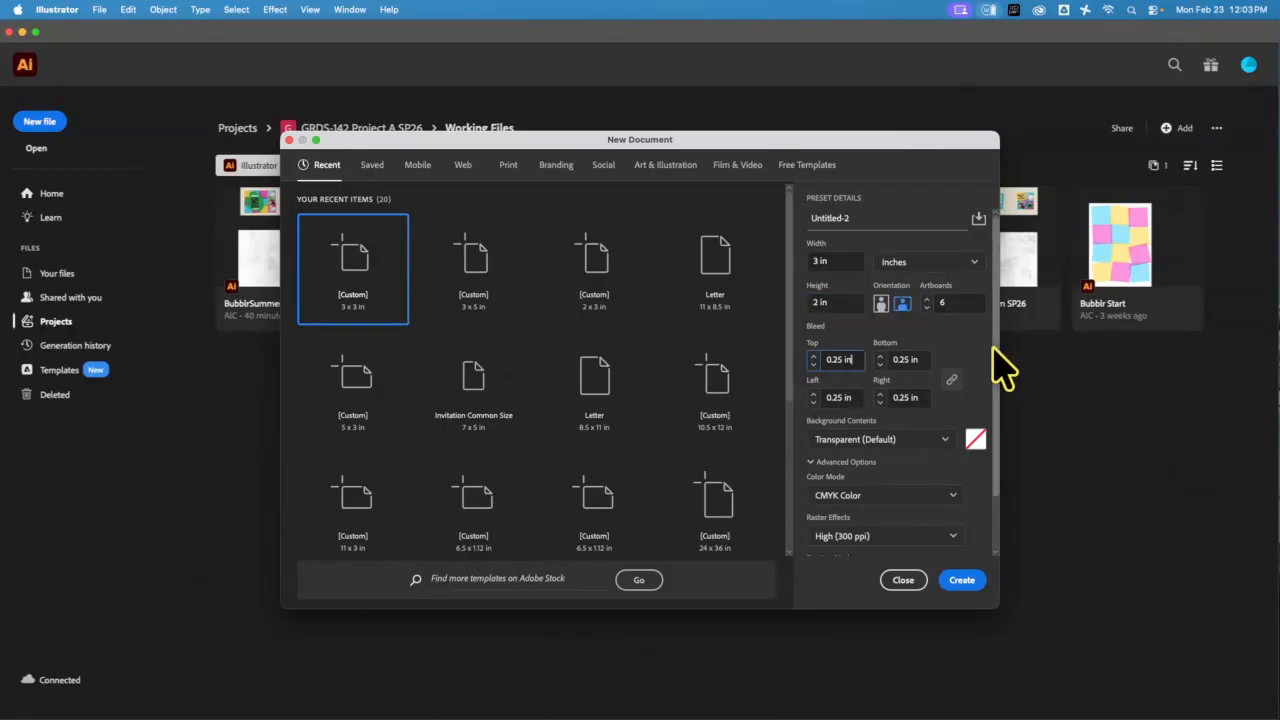
scroll(990, 370, "down", 1)
scroll(986, 376, "down", 1)
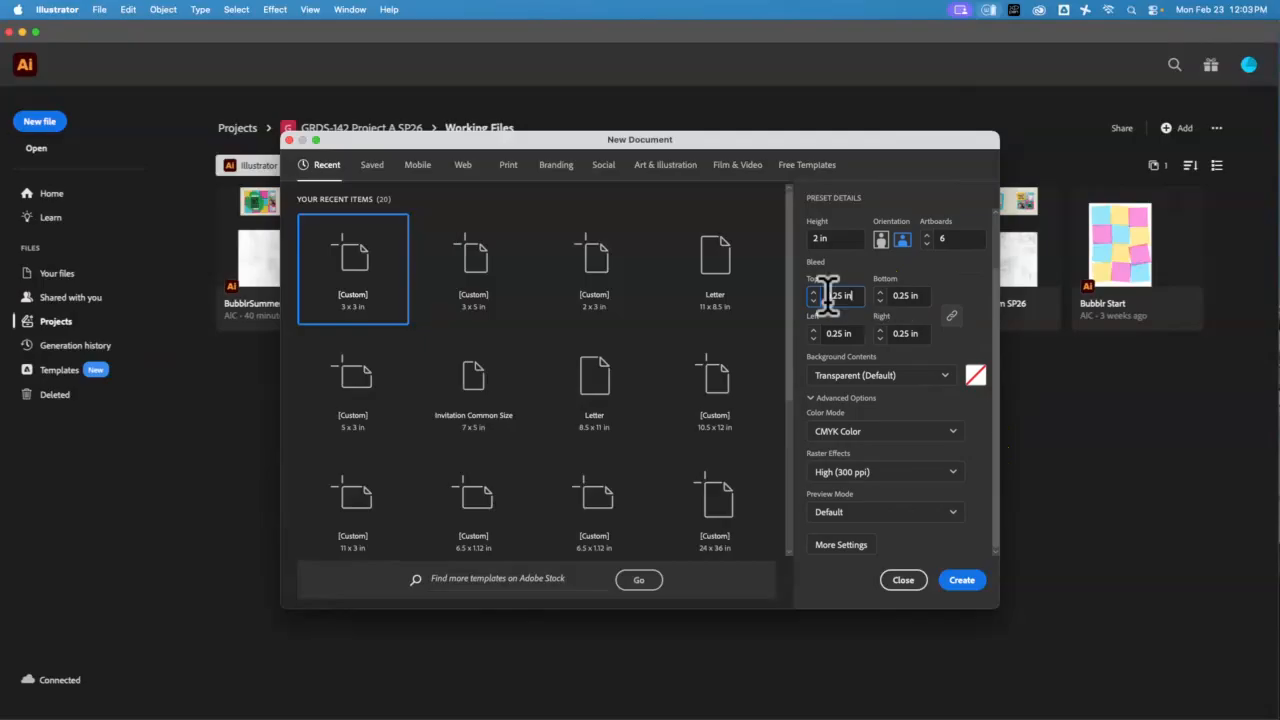
Step: Set the number of artboards to 3, arranged in a horizontal row, and create the document
left_click(840, 546)
left_click(550, 309)
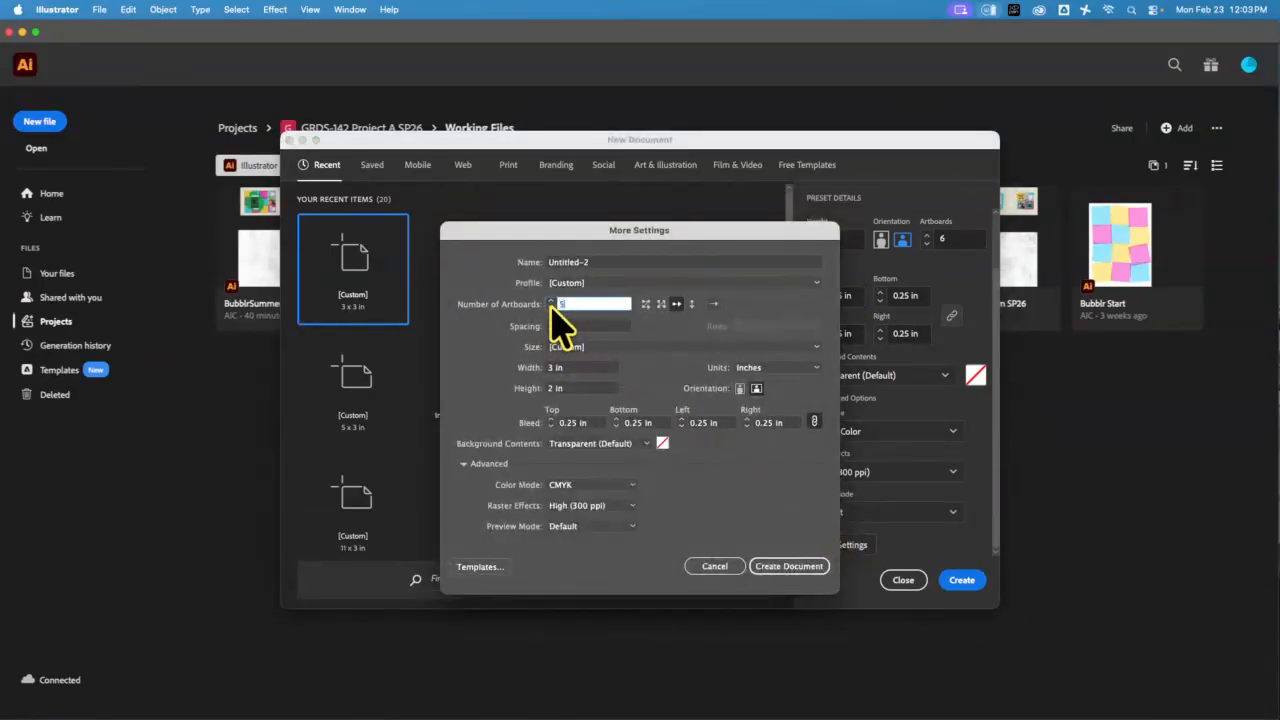
left_click(550, 309)
left_click(550, 309)
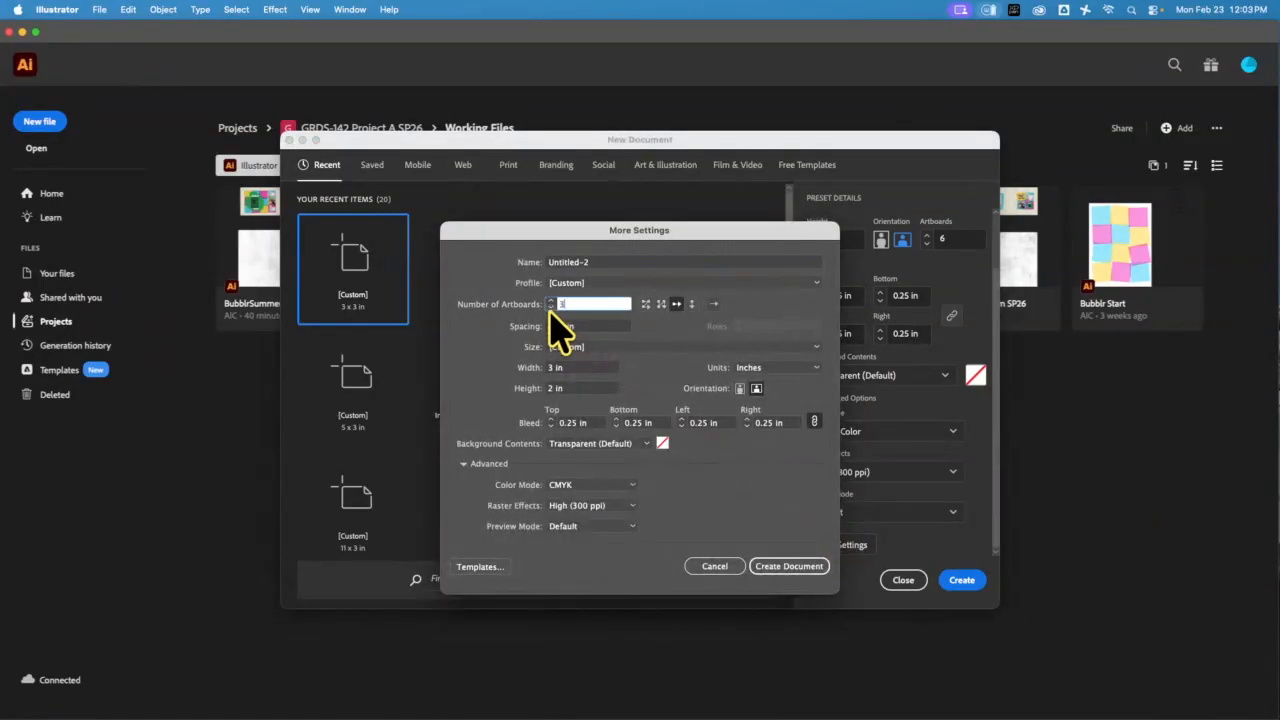
left_click(676, 304)
left_click(790, 567)
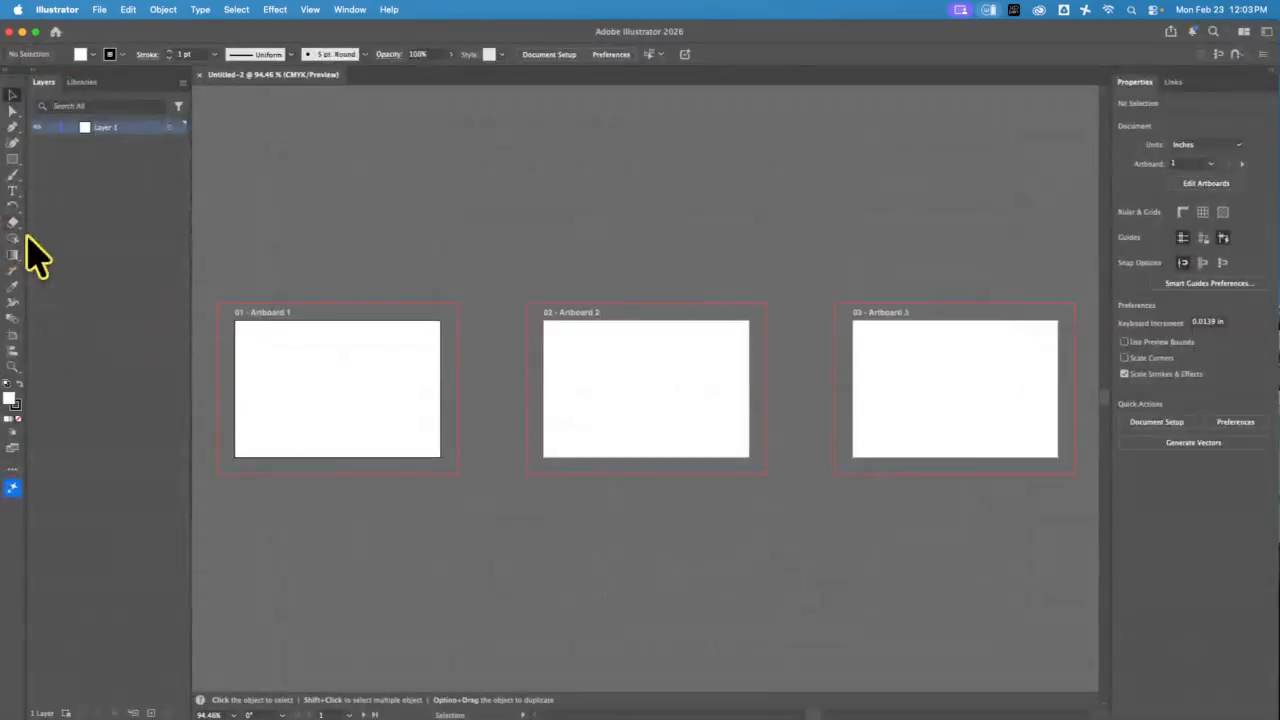
Step: Draw a rectangle about 2.48 by 1.57 in inside Artboard 1 and rename its layer "Margin"
key("l")
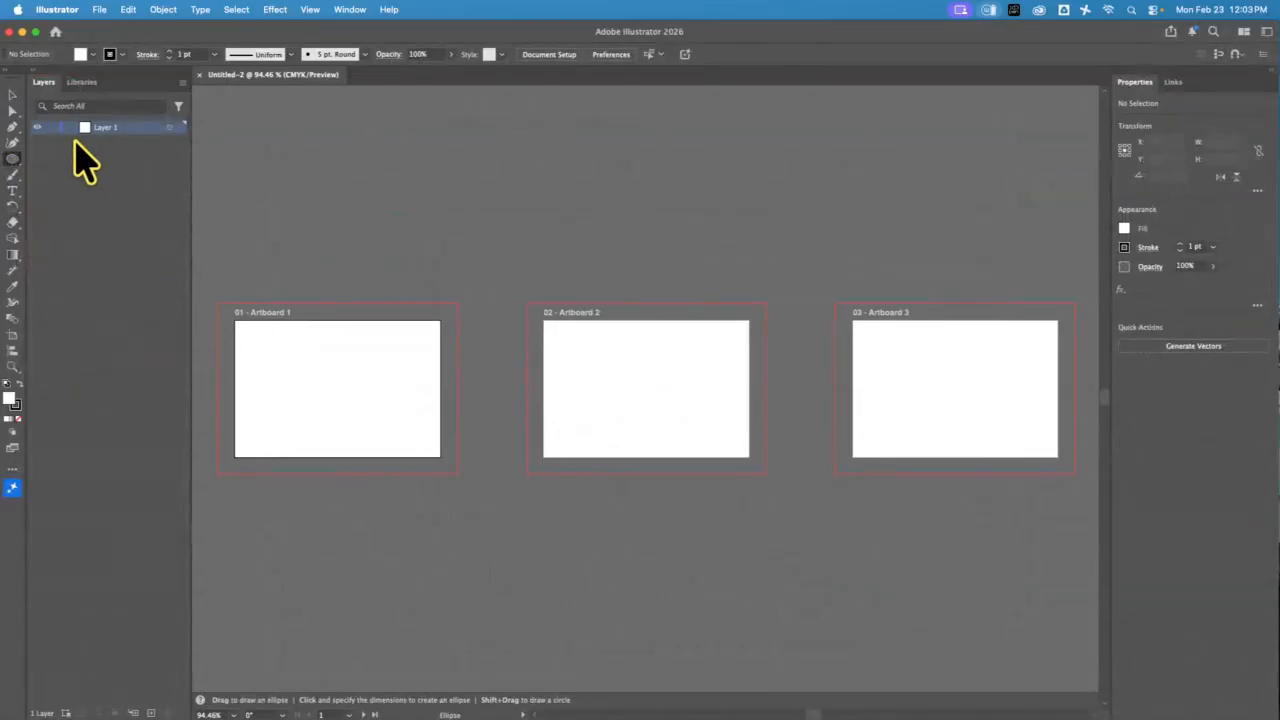
left_click_drag(14, 158, 88, 157)
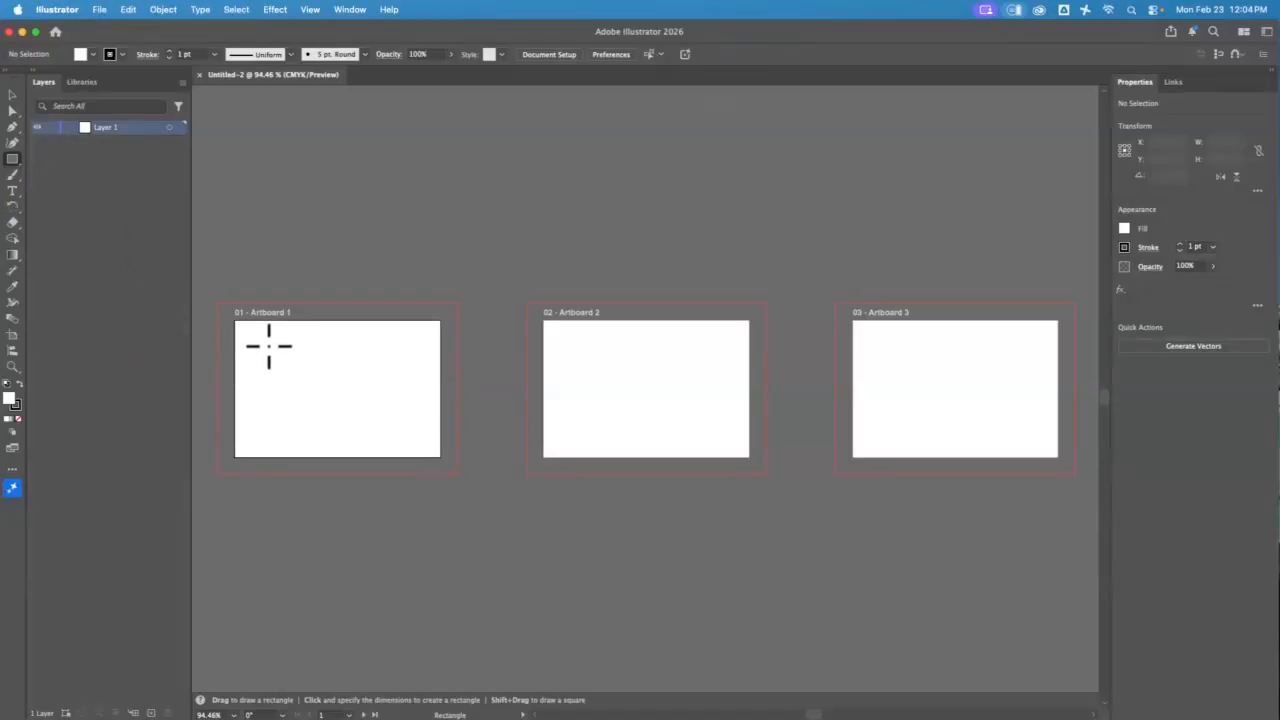
mouse_move(254, 334)
left_mouse_down()
mouse_move(404, 441)
mouse_move(424, 441)
left_mouse_up()
double_click(104, 128)
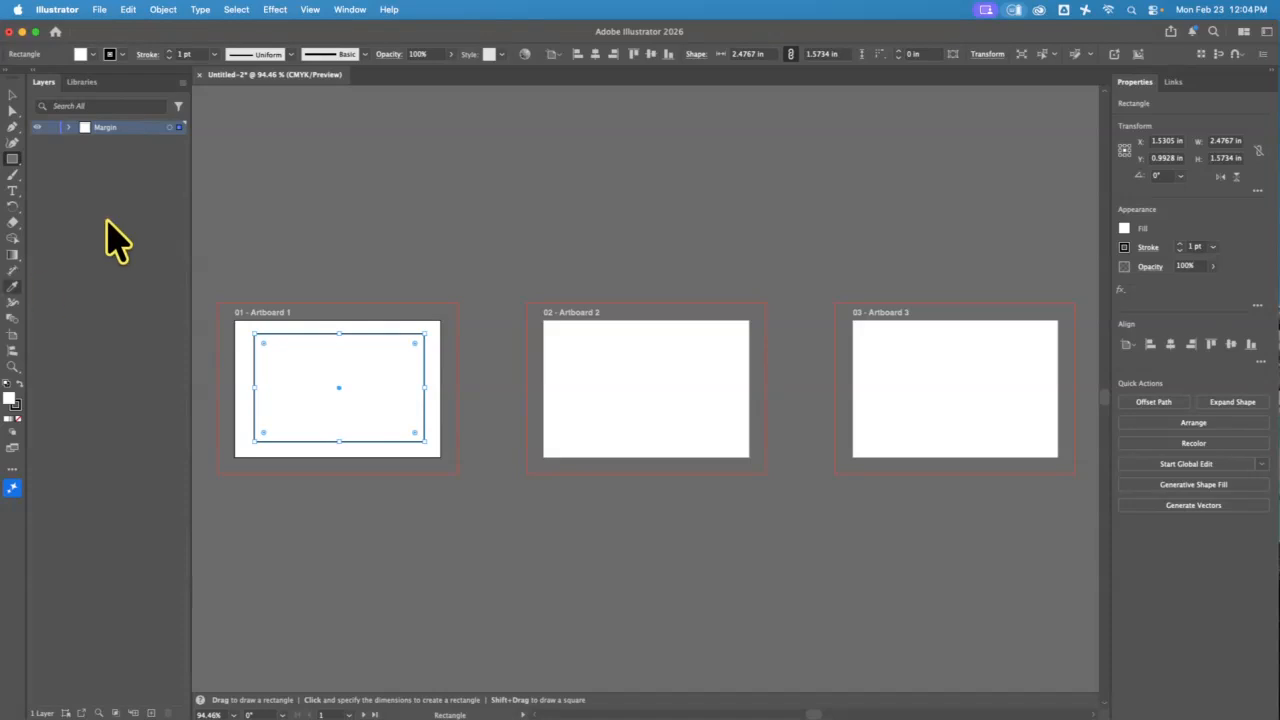
Step: Set the margin rectangle's width to 2.5 in and its height to 1.5 in
left_click(12, 94)
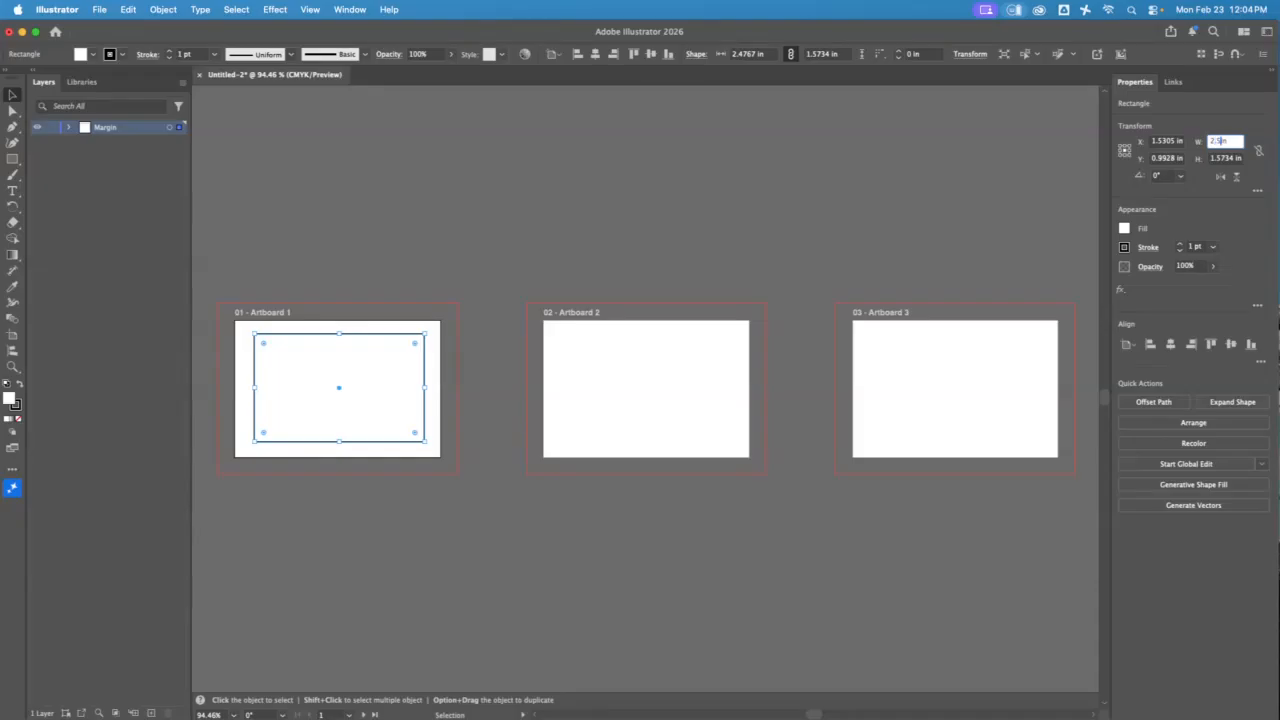
key("Tab")
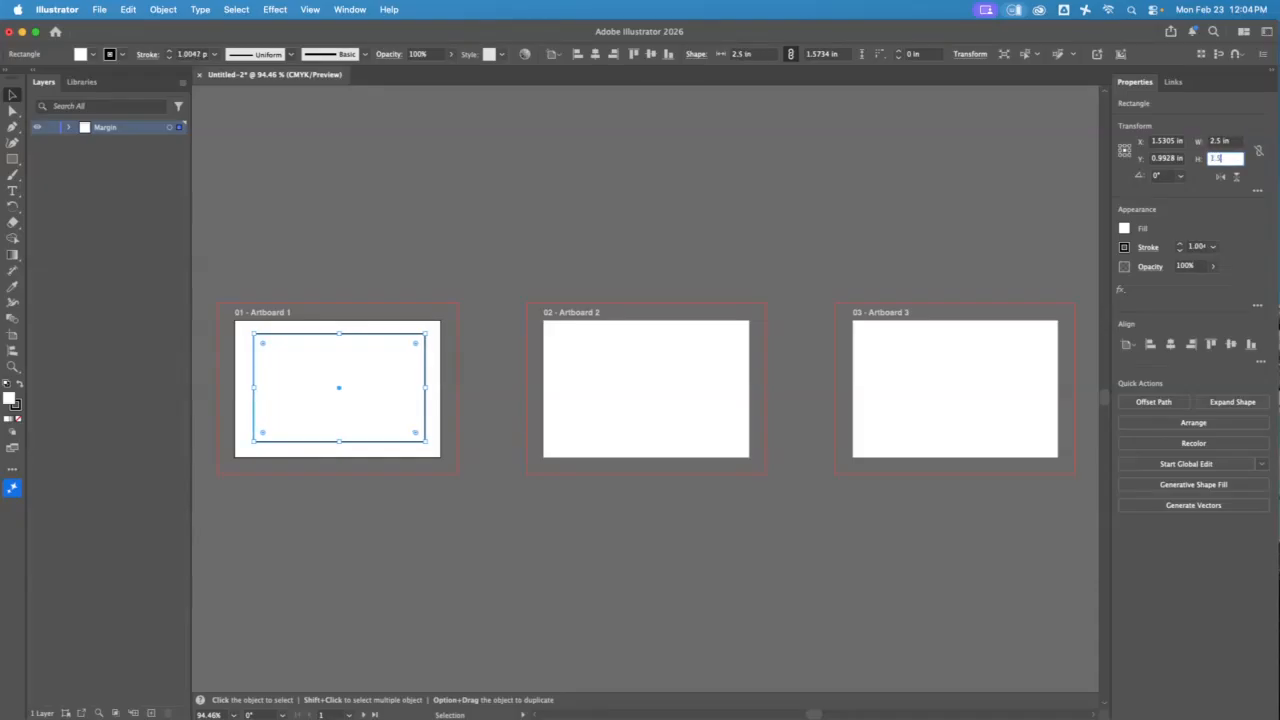
type("1.5")
key("Return")
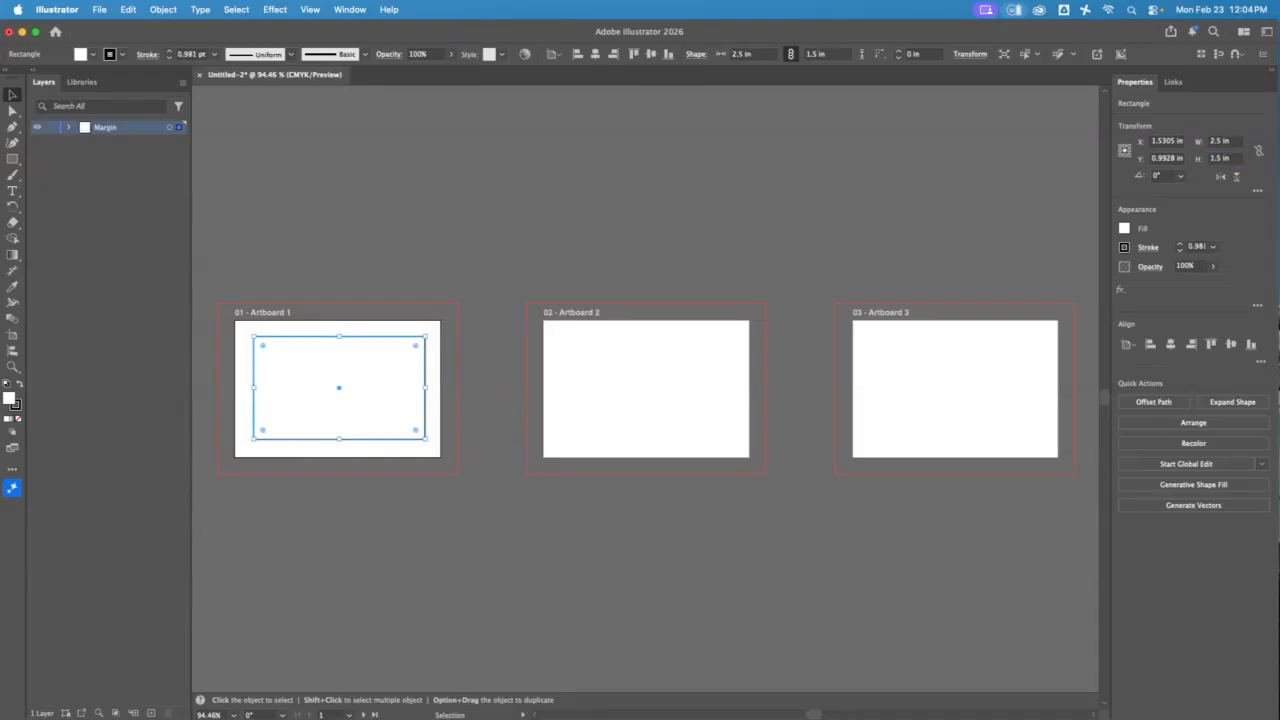
Step: Give the margin rectangle no fill and a 1 pt magenta stroke
left_click(1126, 230)
left_click(980, 322)
left_click(1125, 248)
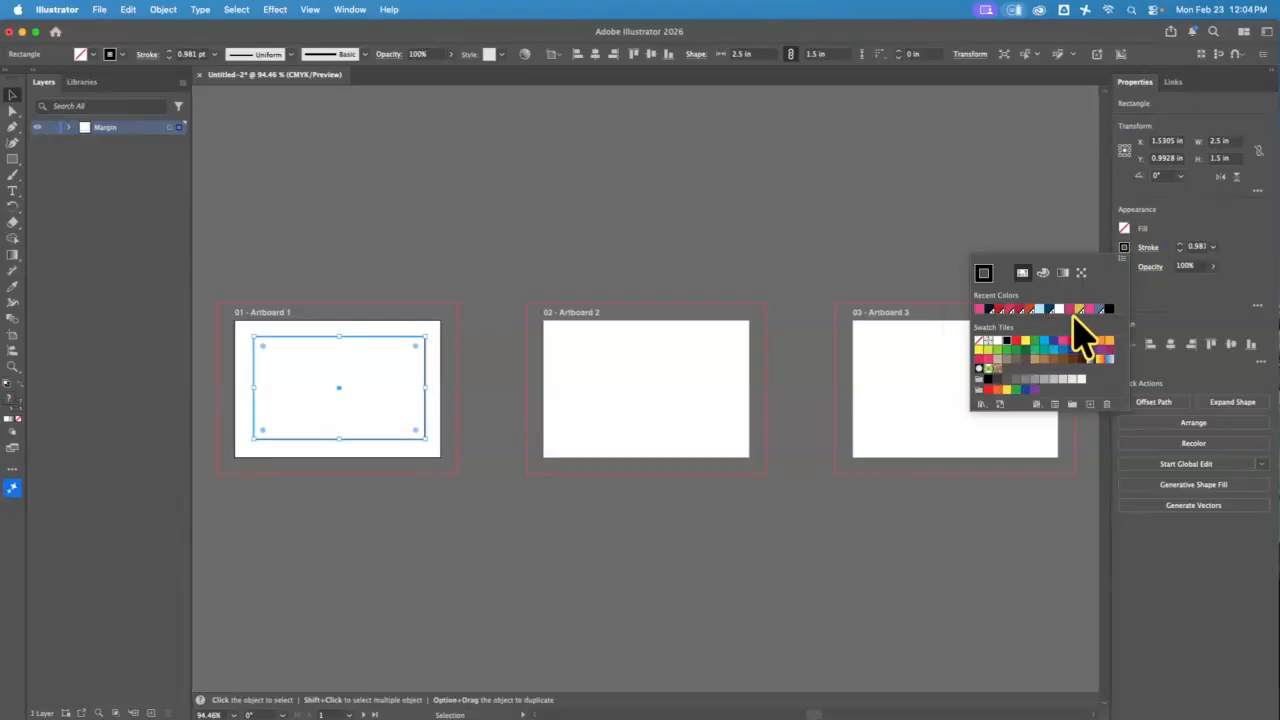
left_click(1064, 341)
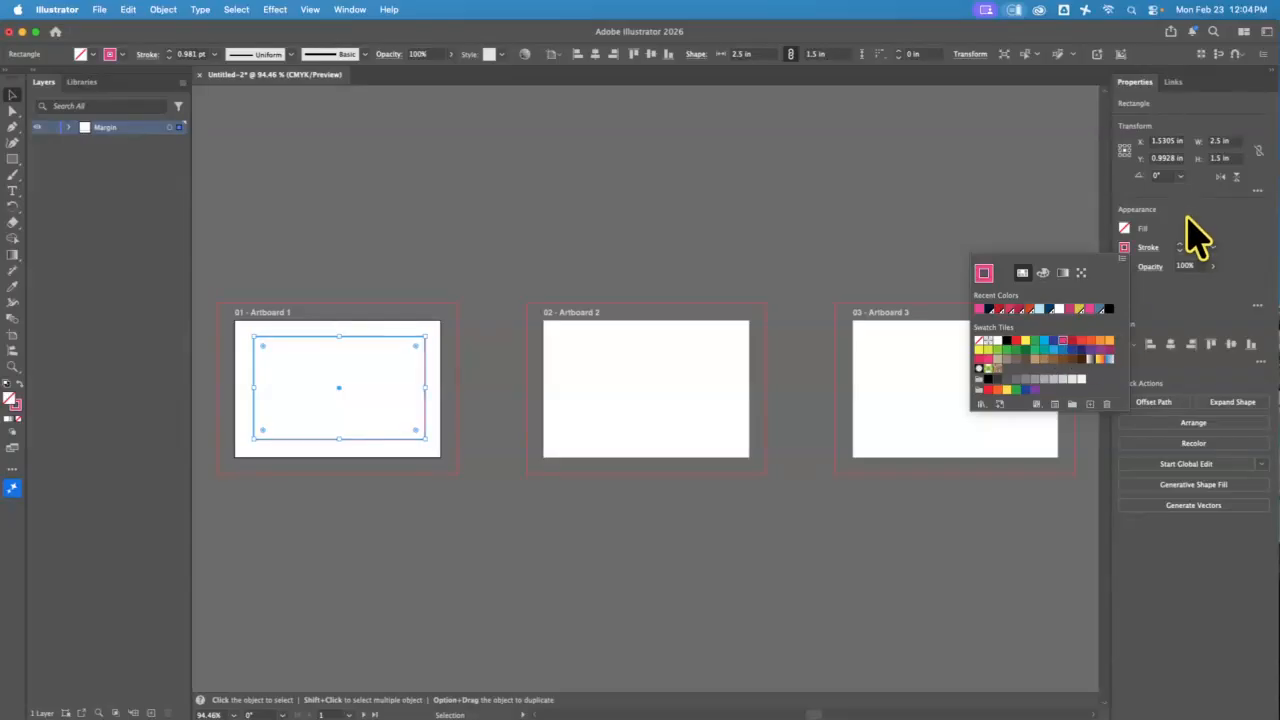
left_click(1194, 208)
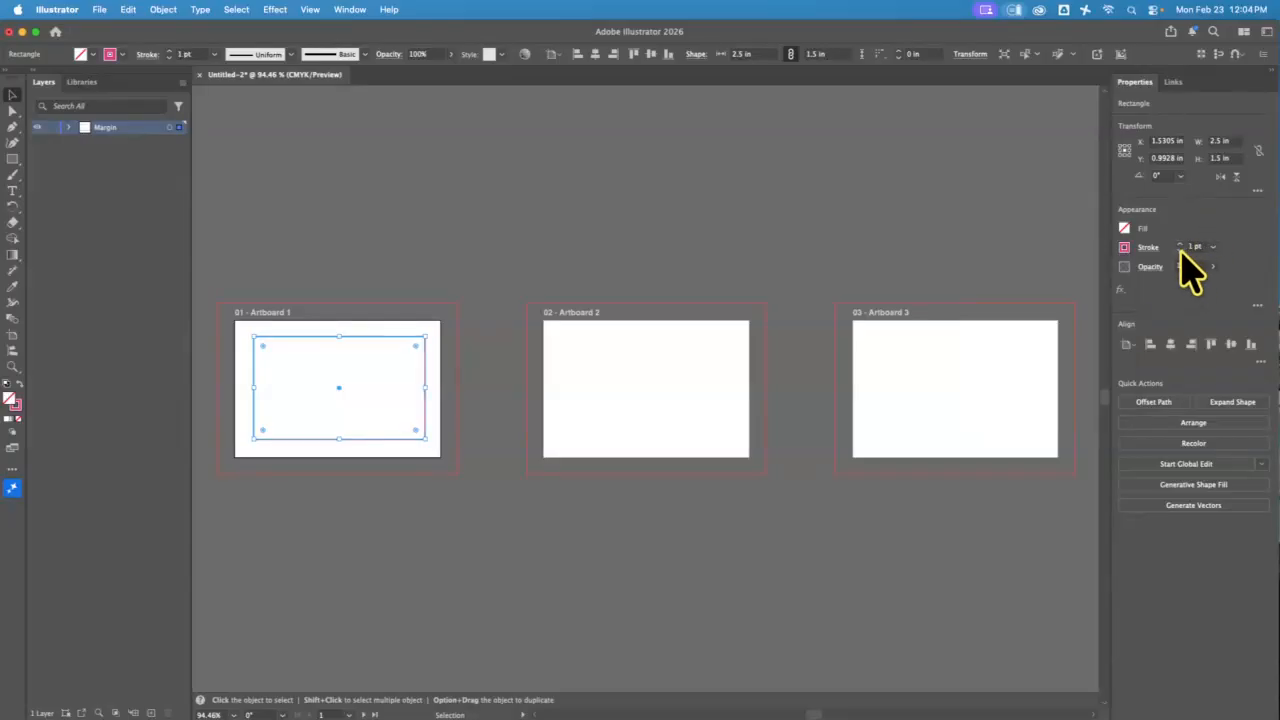
Step: Center the margin rectangle horizontally and vertically on Artboard 1
left_click(1170, 344)
left_click(1230, 344)
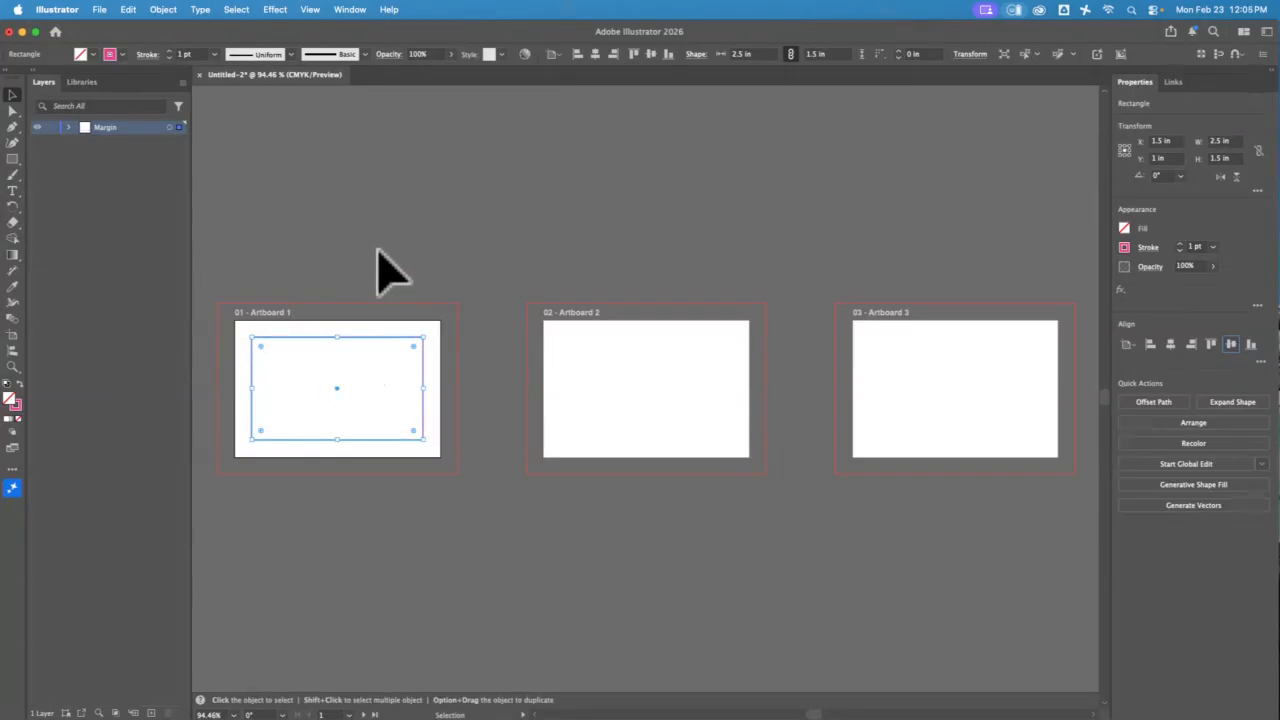
Step: Paste the margin rectangle onto all three artboards
left_click(133, 10)
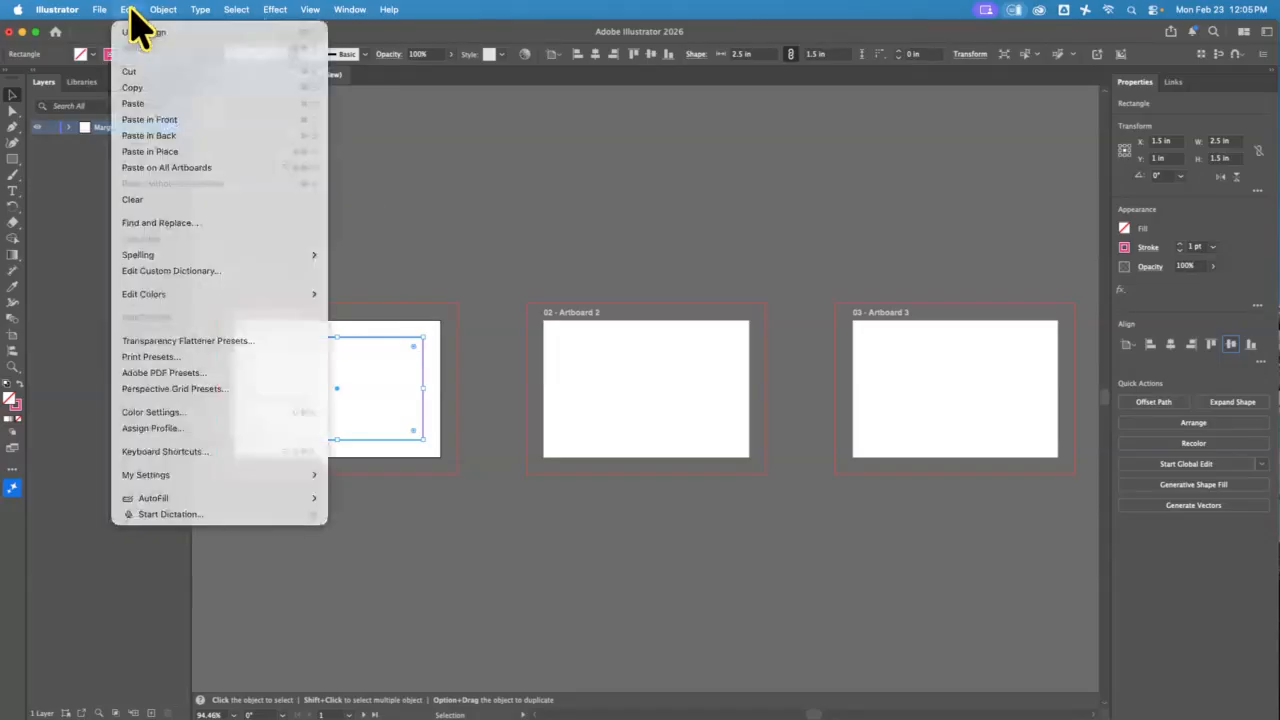
left_click(232, 167)
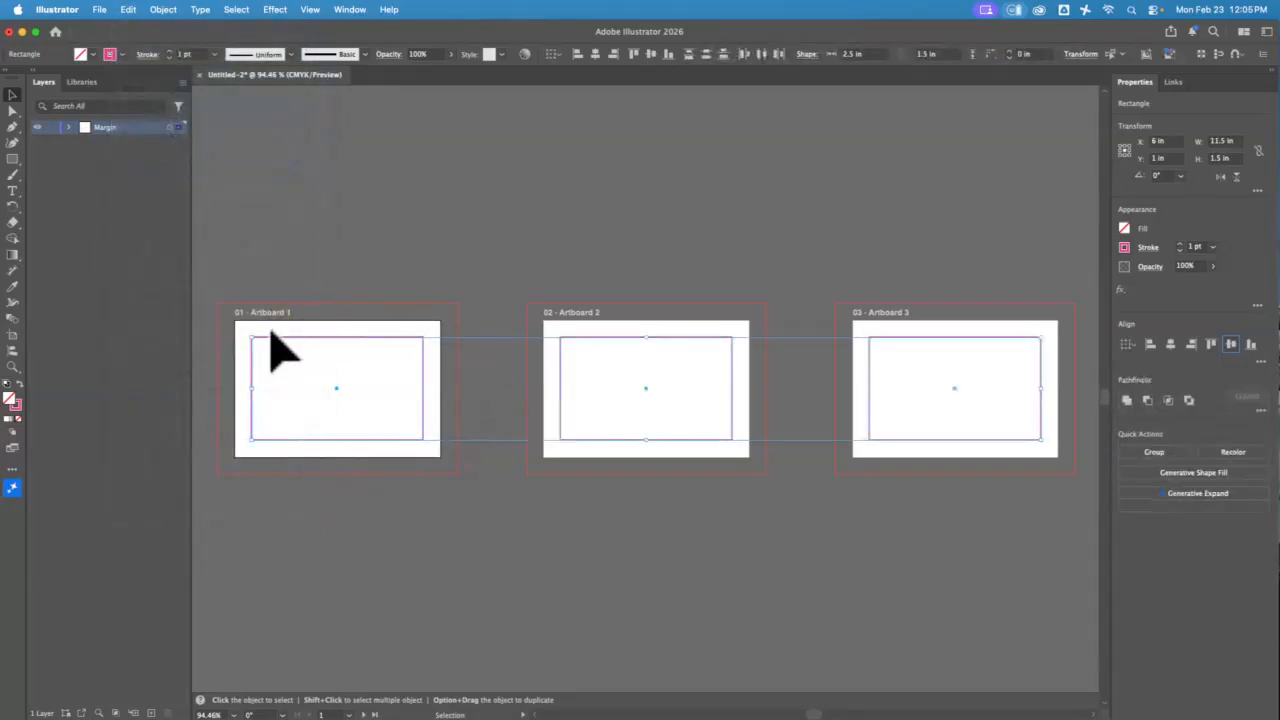
key("a")
Step: Show the rulers and place a vertical guide through each artboard's center, plus one horizontal guide through the middle of all three
key("super+r")
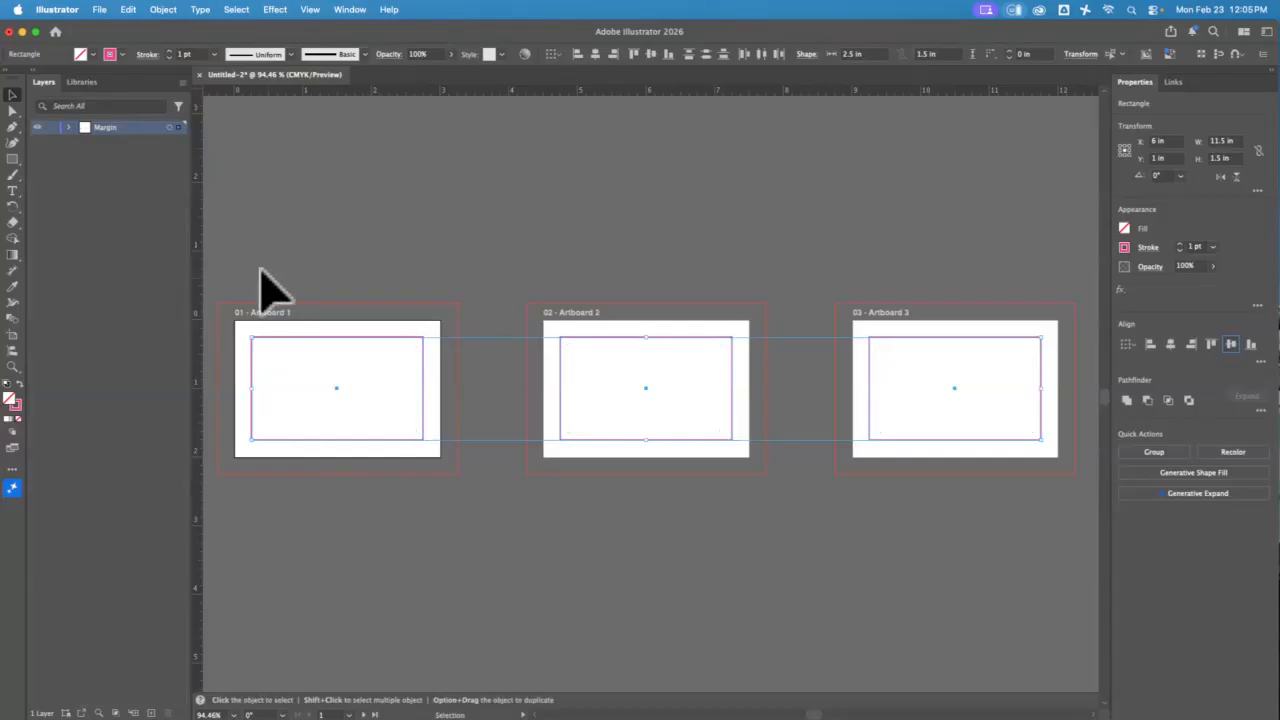
left_click_drag(196, 286, 337, 272)
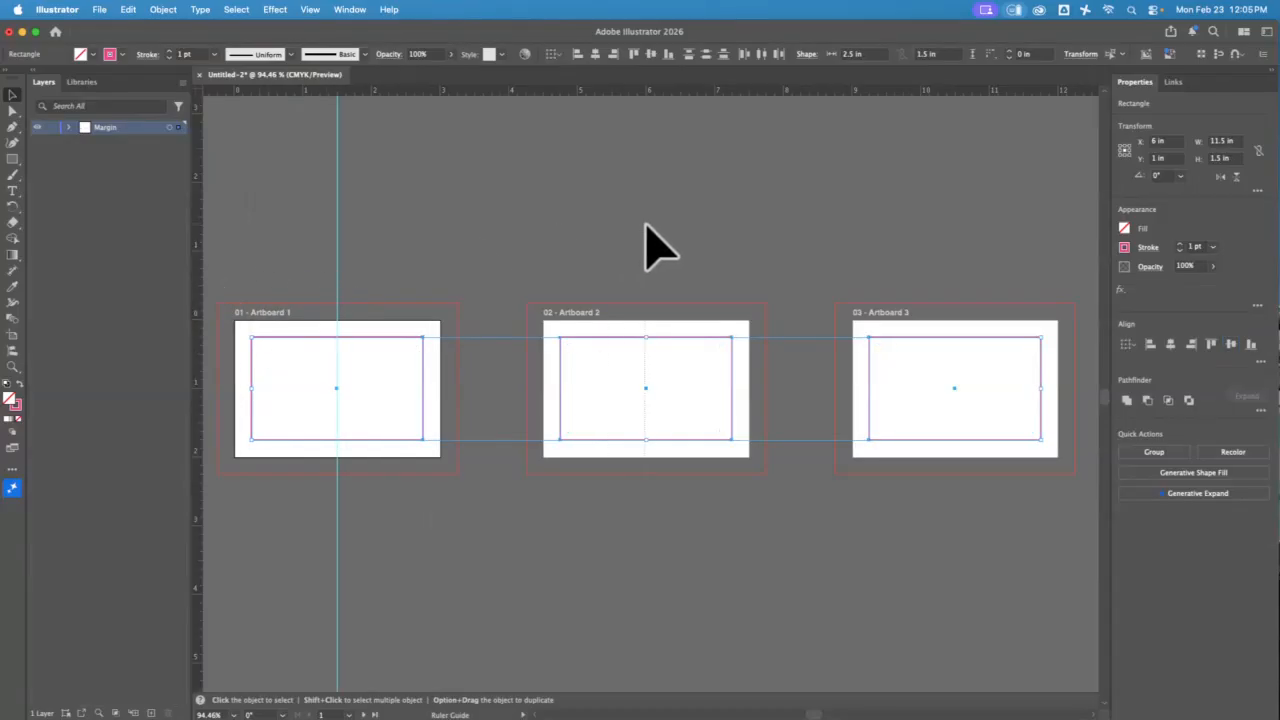
left_click_drag(645, 226, 645, 226)
left_click_drag(198, 245, 953, 200)
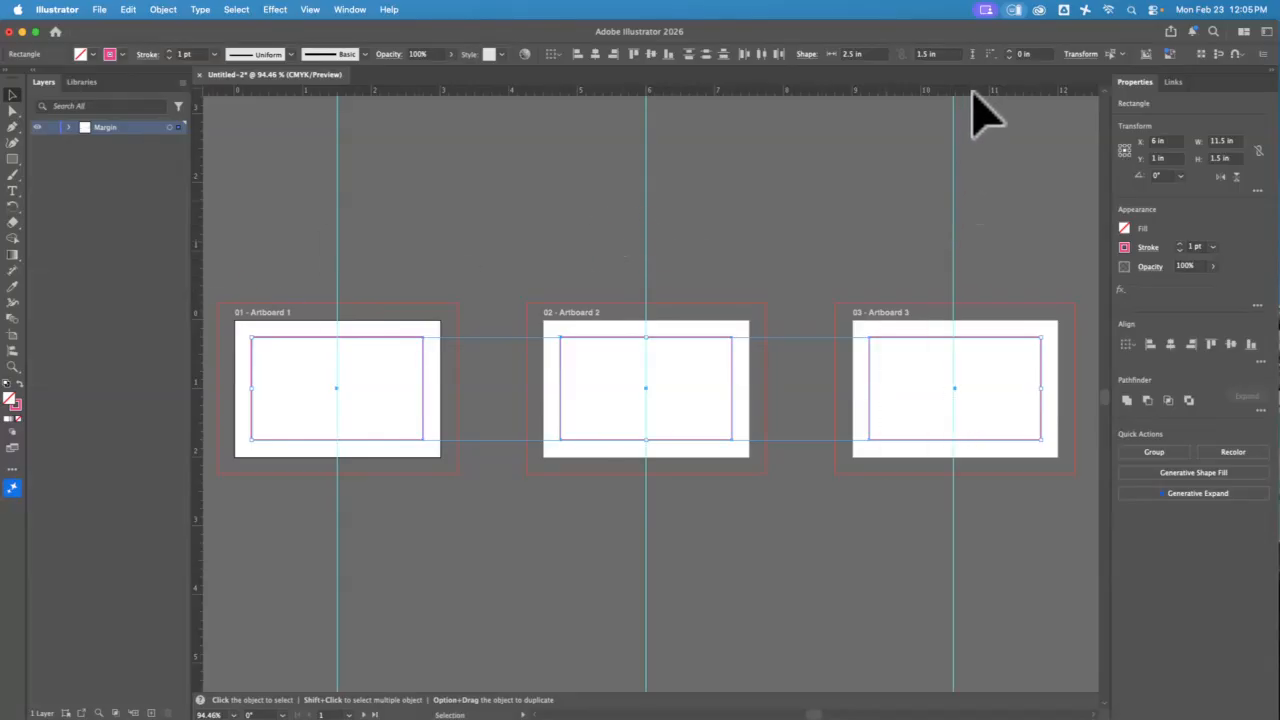
left_click_drag(1051, 388, 1041, 385)
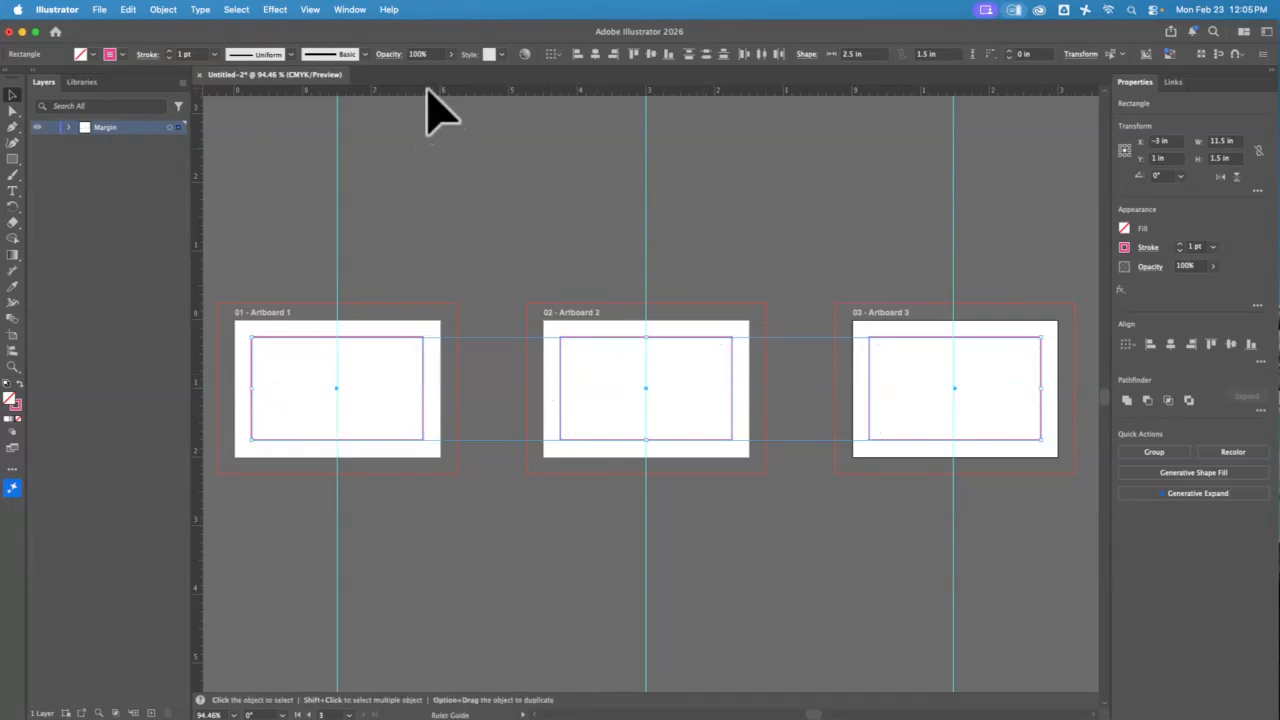
left_click_drag(429, 90, 443, 388)
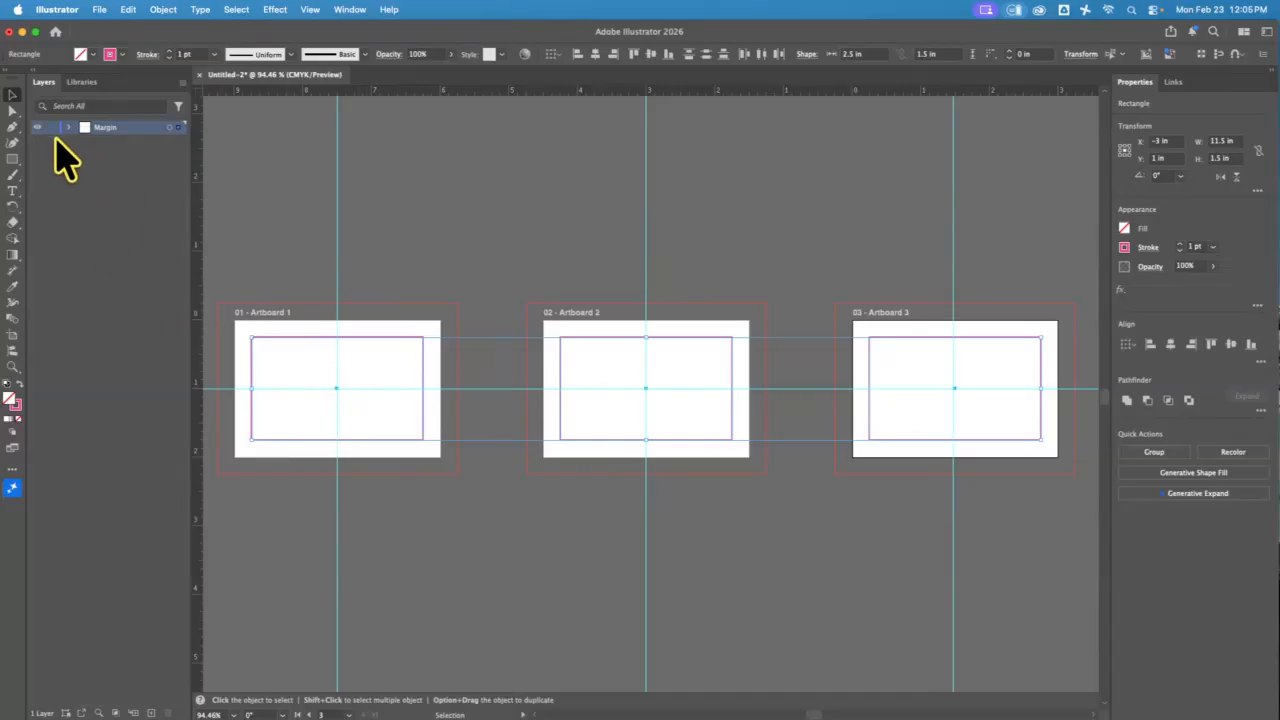
Step: Deselect the margin rectangles, lock the Margin layer and make it a template layer
key("super+shift+a")
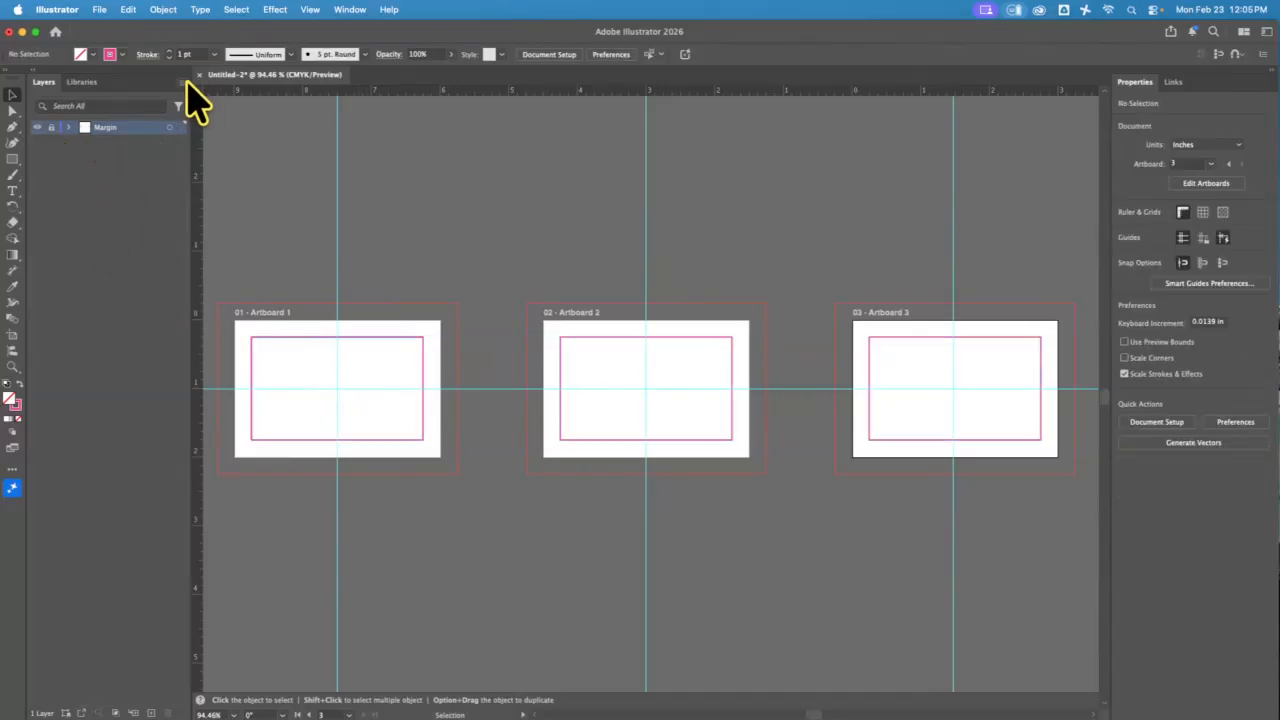
left_click(183, 82)
left_click(290, 385)
Step: Create a layer named "Crop Marks" and draw a 3 by 2 in rectangle on it, horizontally centered over Artboard 1
left_click(151, 713)
double_click(106, 128)
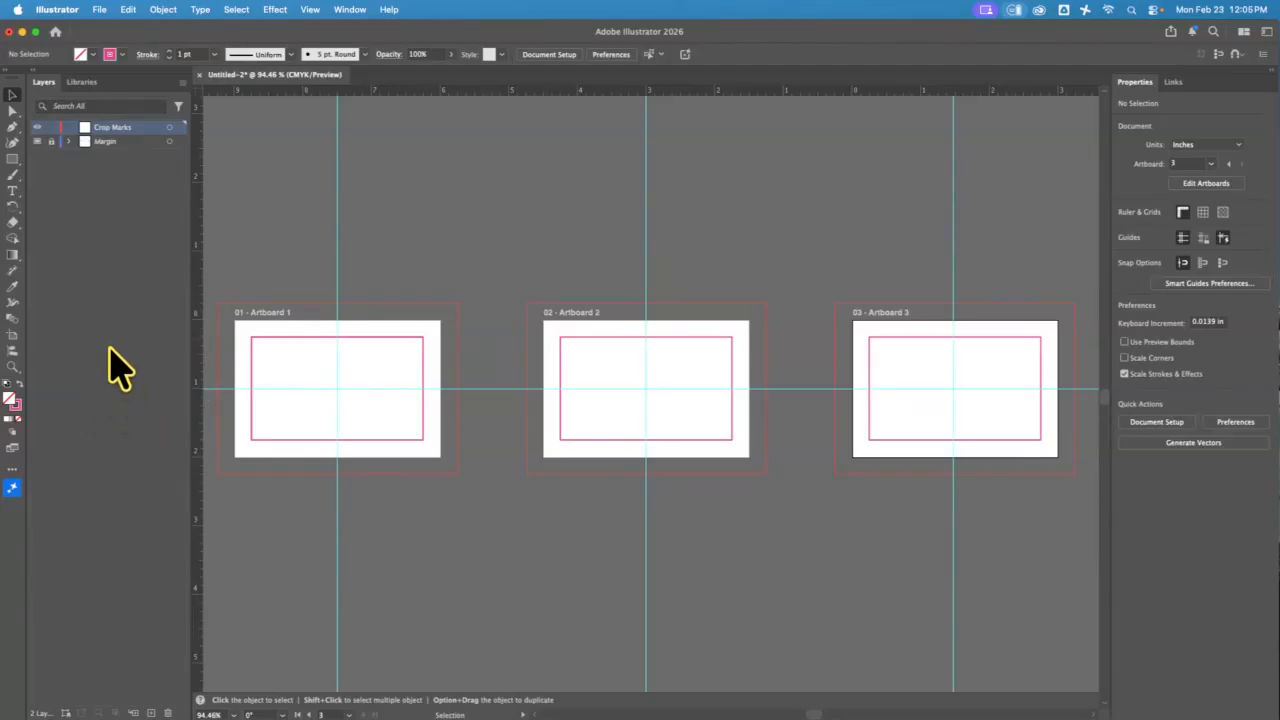
left_click(12, 158)
left_click_drag(235, 320, 441, 457)
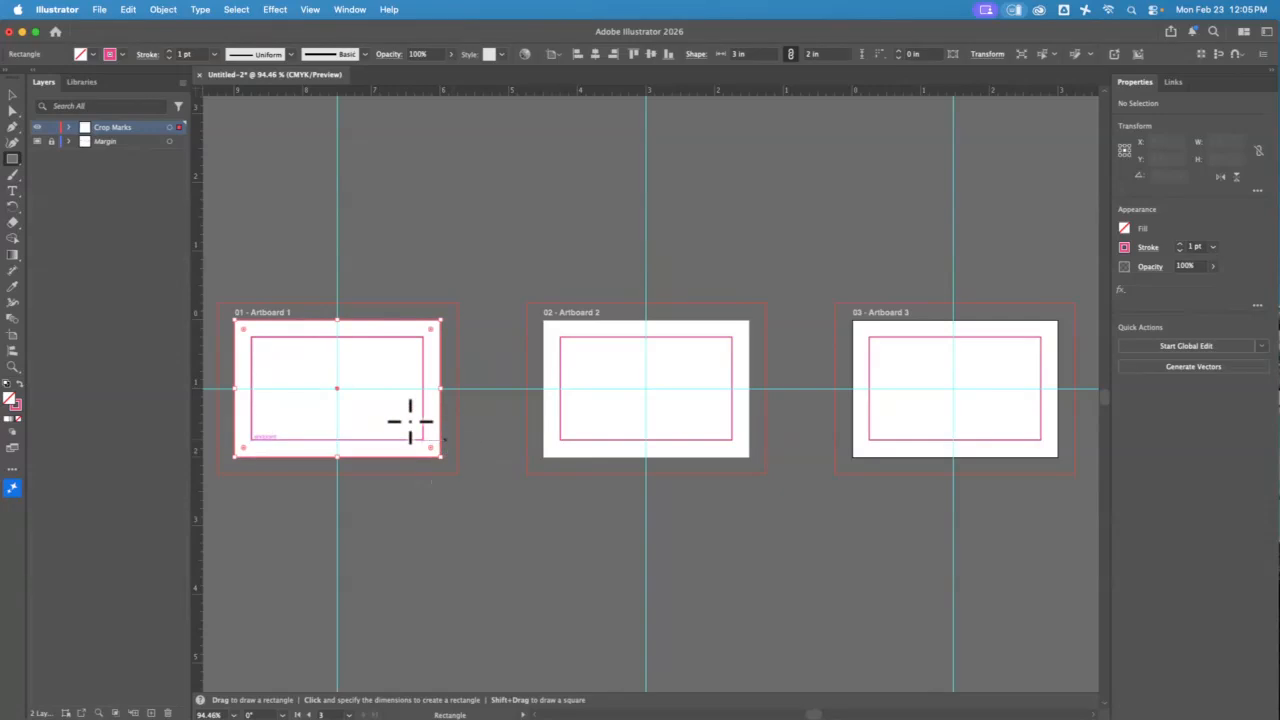
left_click(12, 95)
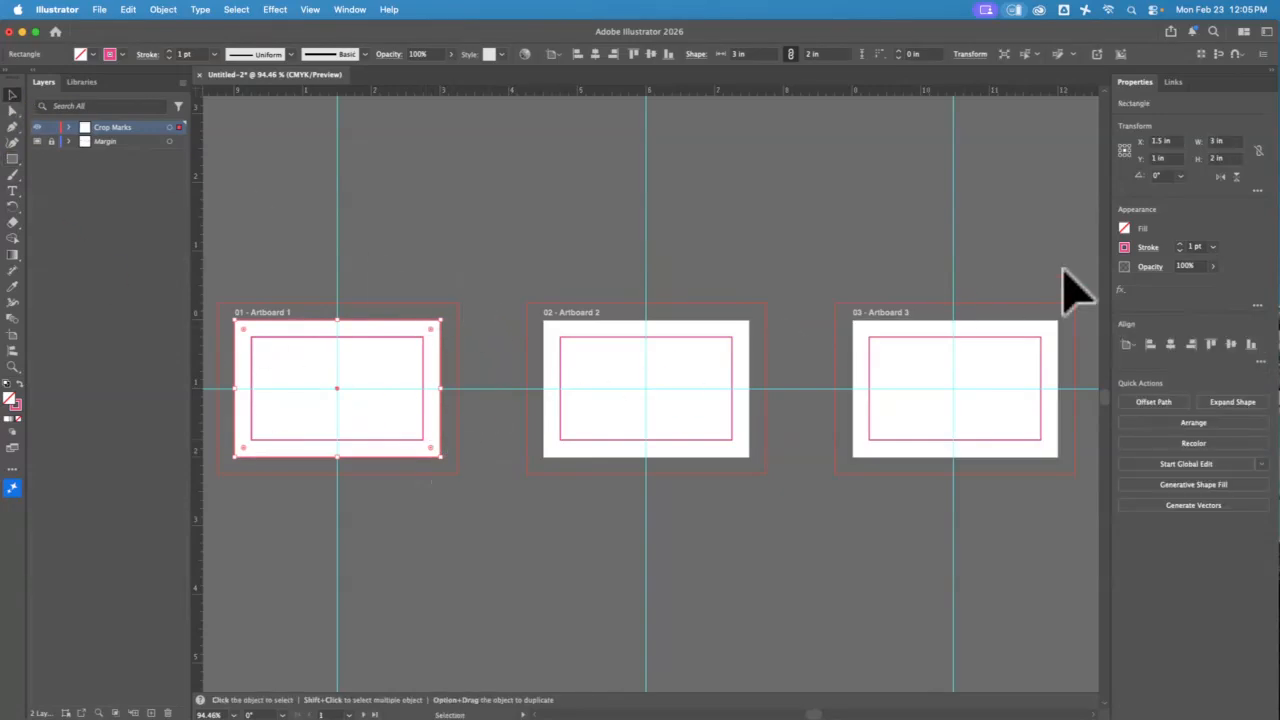
left_click(1170, 344)
Step: Remove the stroke from the 3 by 2 in rectangle and apply the Crop Marks effect
left_click(1127, 248)
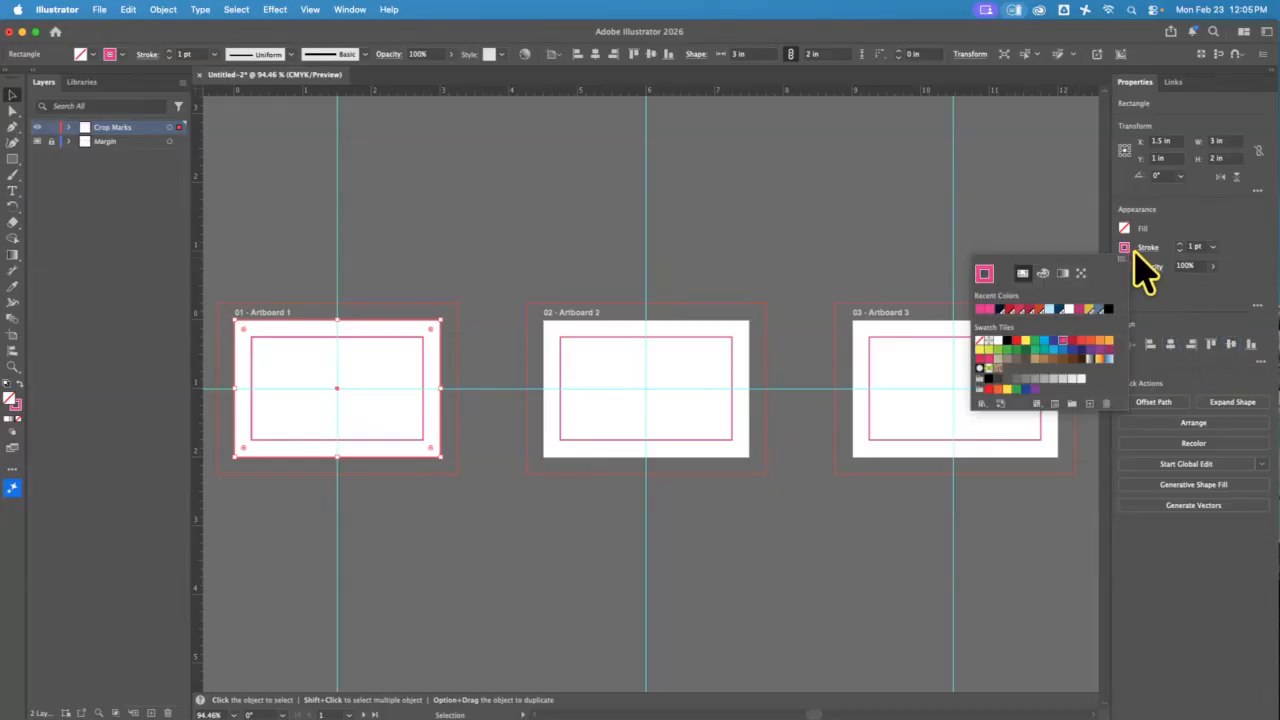
left_click(980, 342)
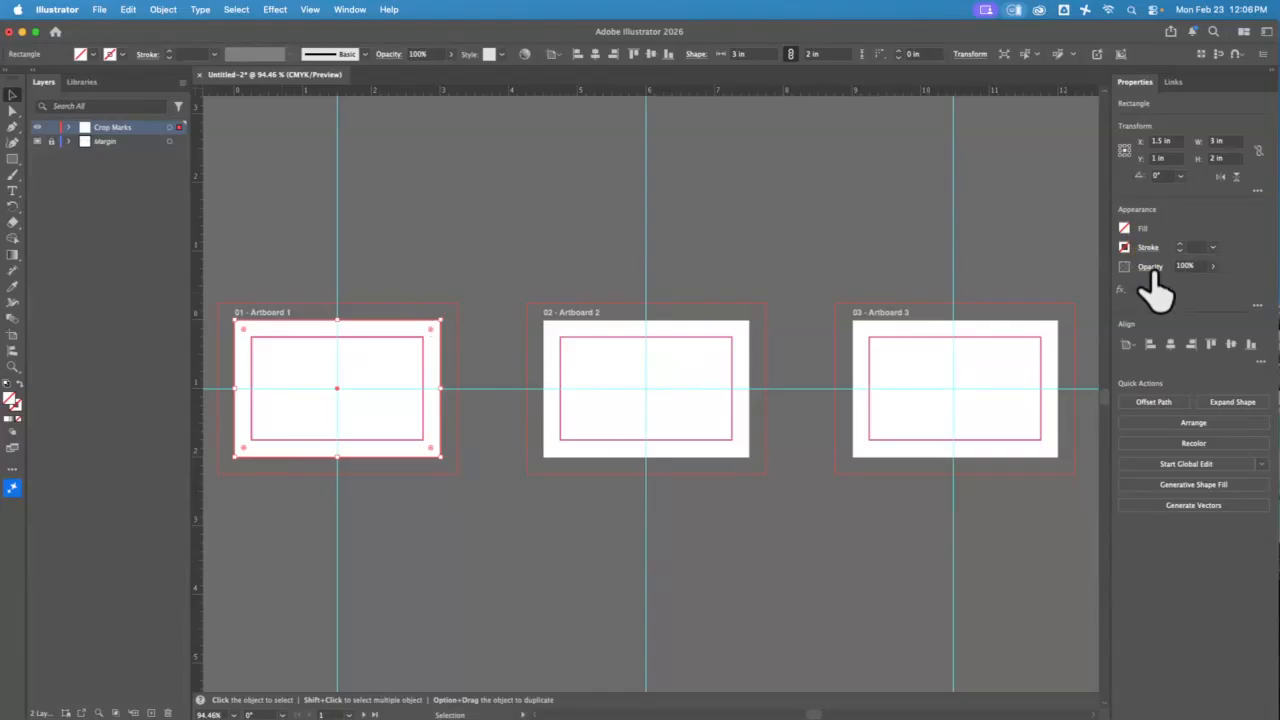
left_click(1121, 290)
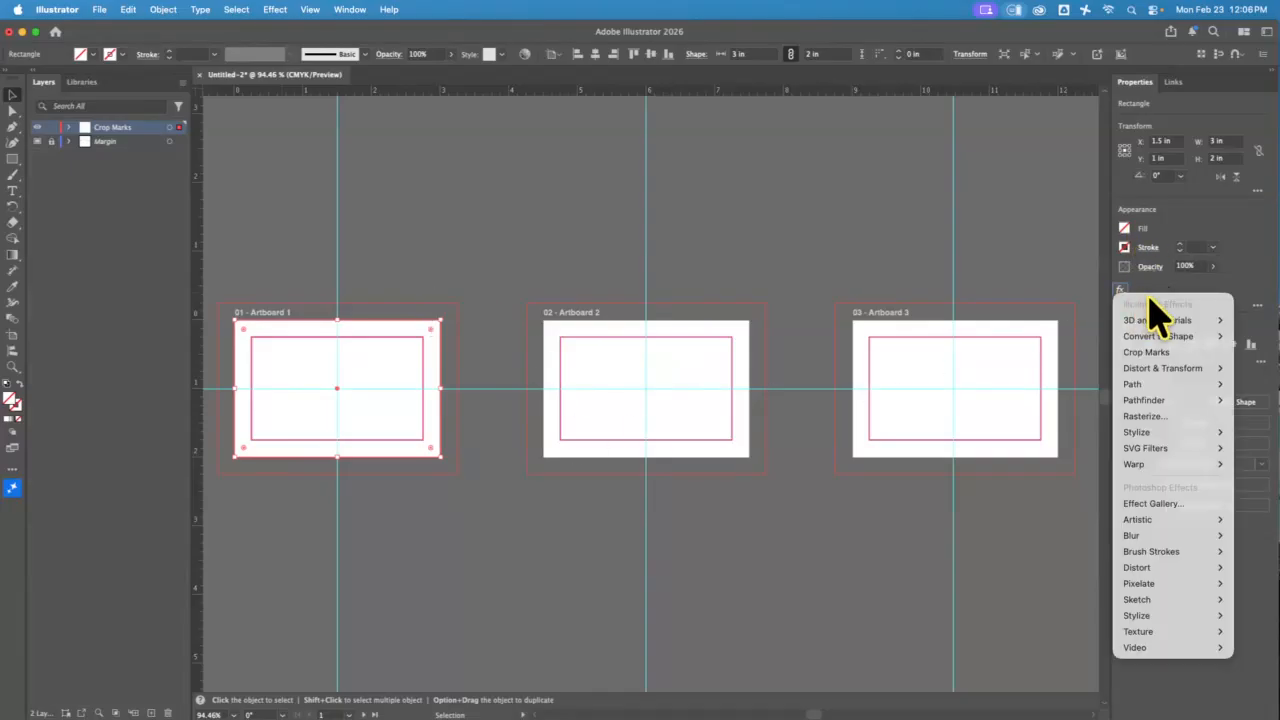
left_click(1210, 352)
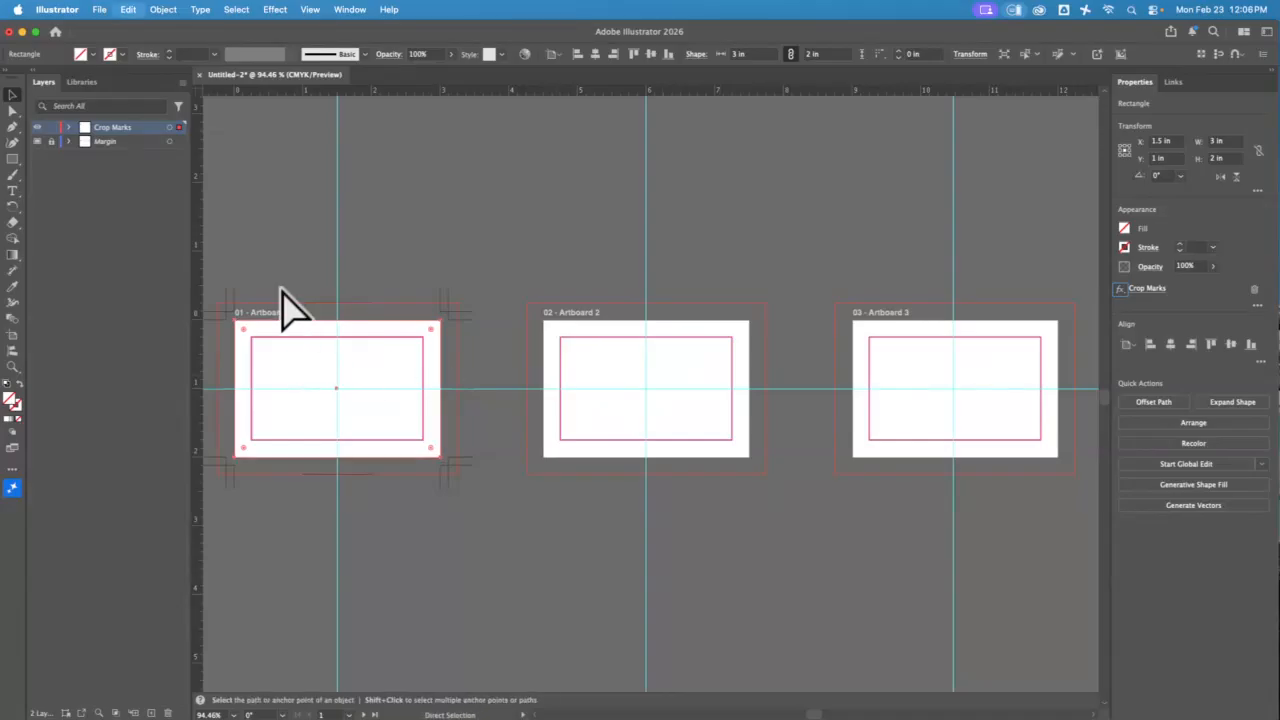
Step: Paste the crop-marks rectangle onto all artboards and lock the Crop Marks layer
left_click(128, 9)
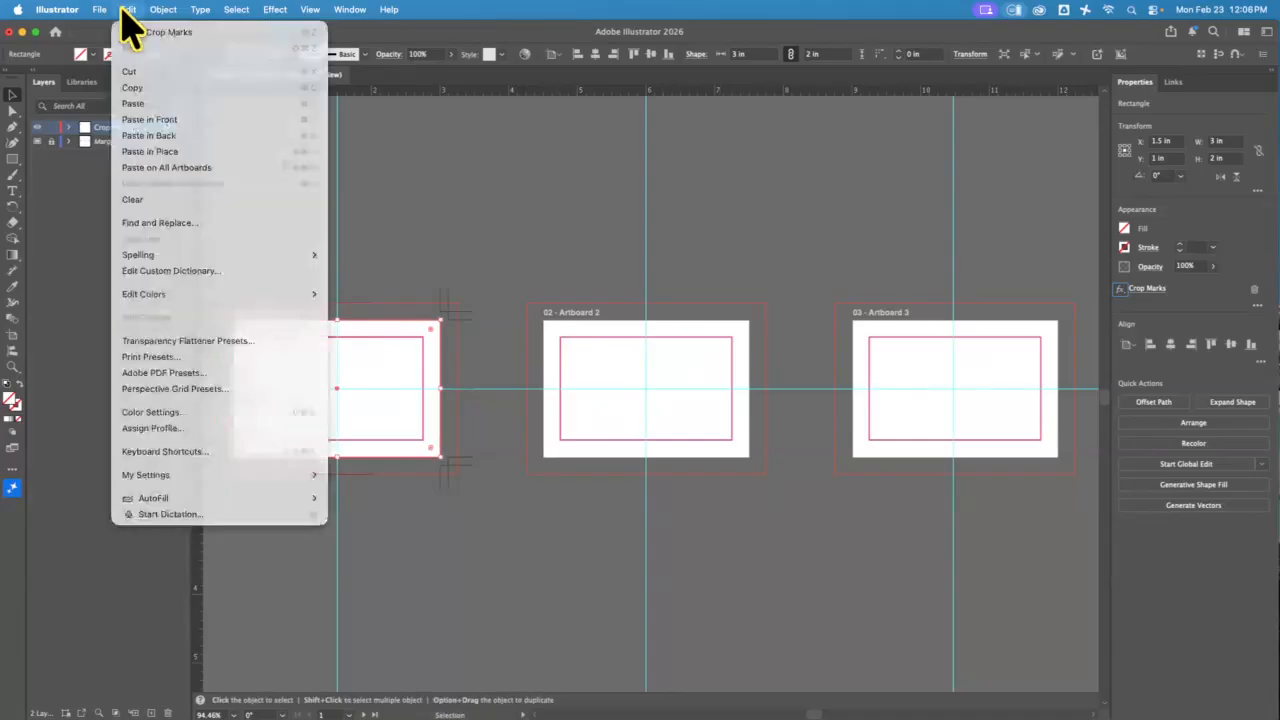
left_click(222, 168)
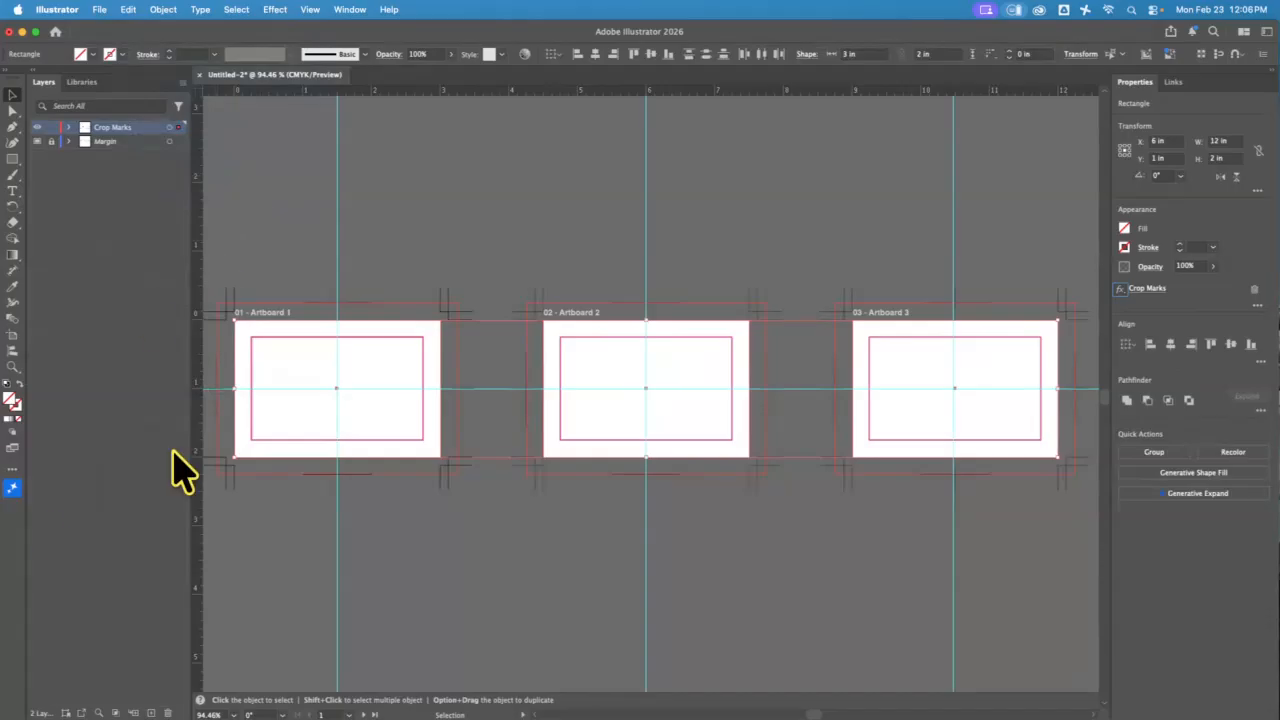
left_click(51, 127)
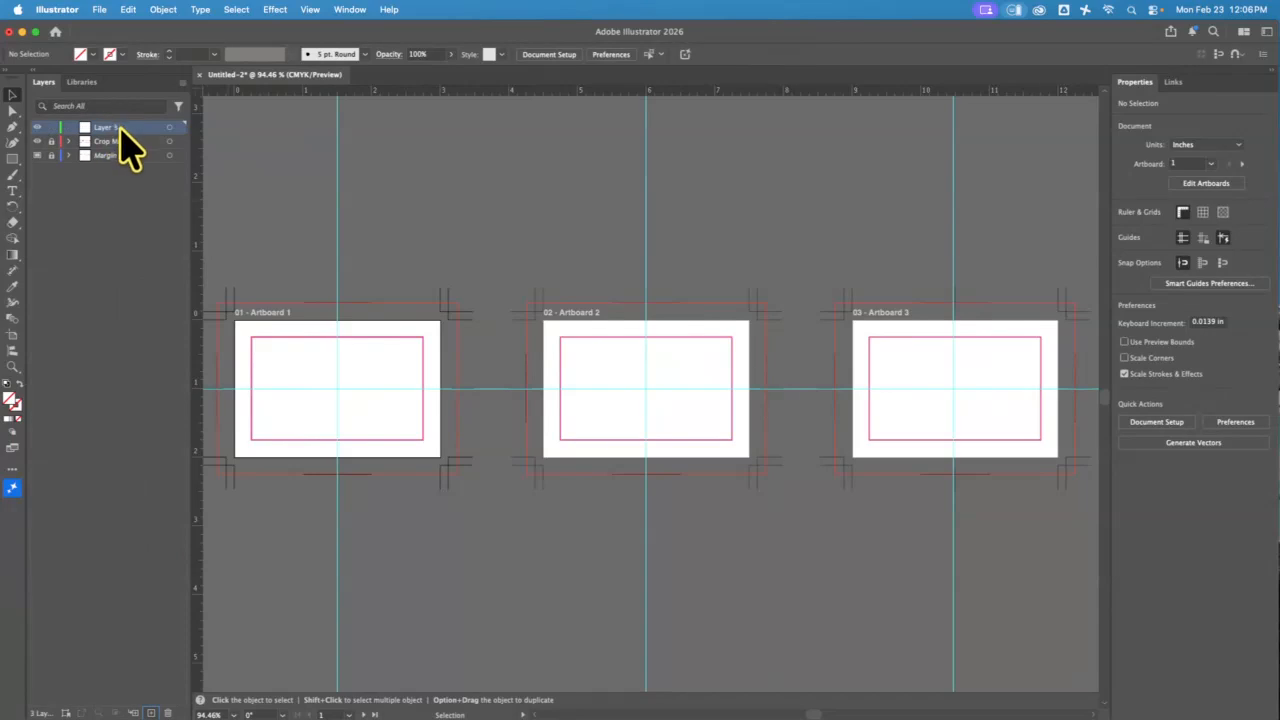
Step: Place a new layer beneath the Margin layer and name it "Type"
left_click_drag(123, 130, 116, 168)
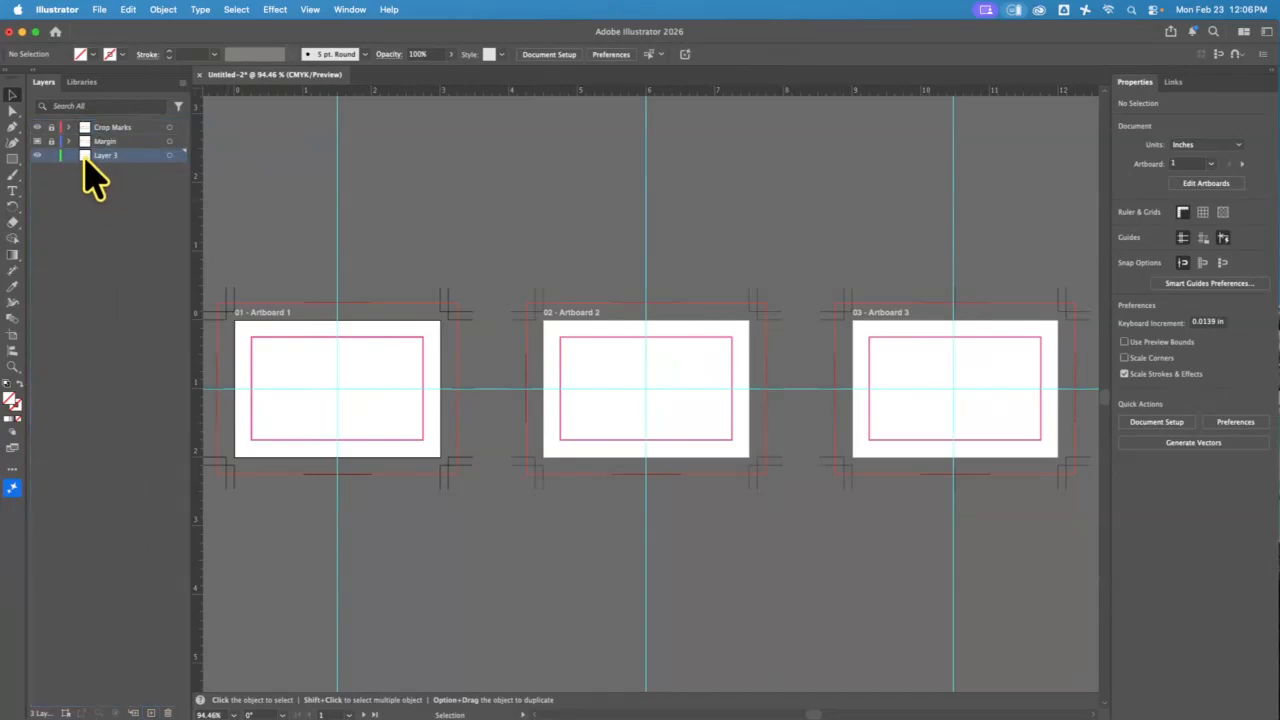
double_click(106, 156)
key("super+Tab")
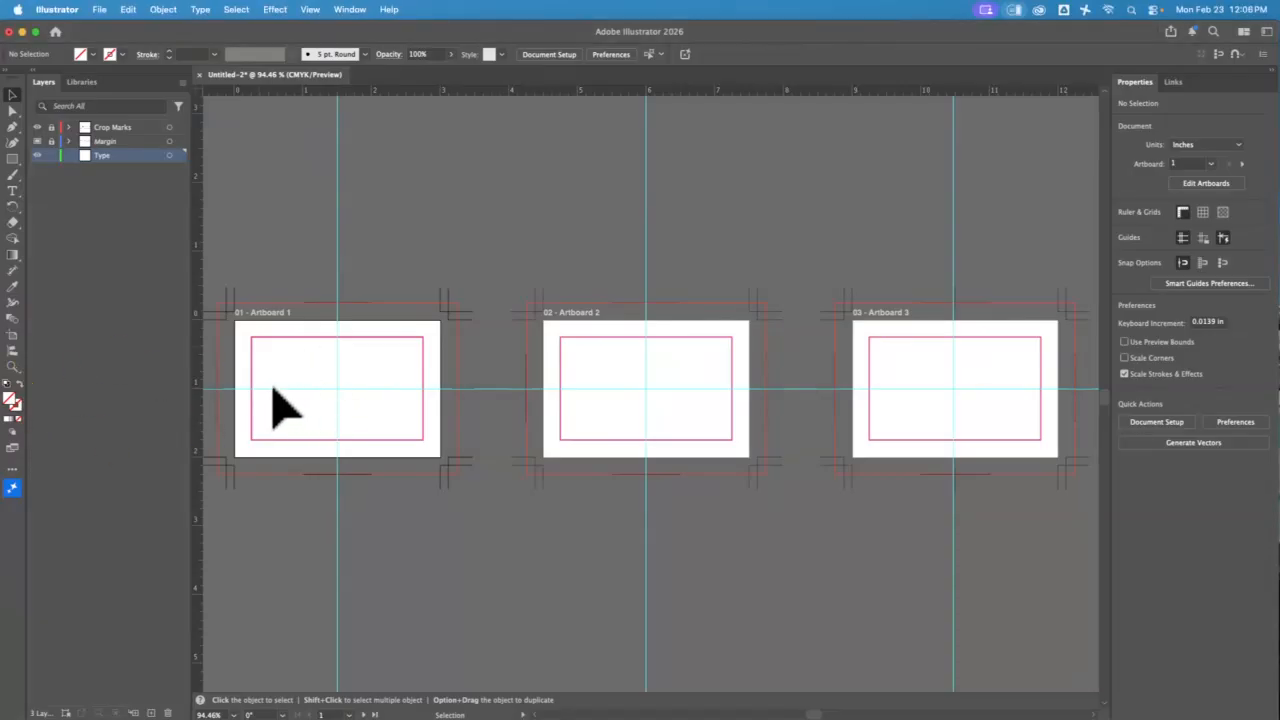
Step: Add the point text "FALLING" inside Artboard 1's margin box, then replace it with lowercase "falling"
left_click(12, 366)
left_click_drag(320, 355, 573, 475)
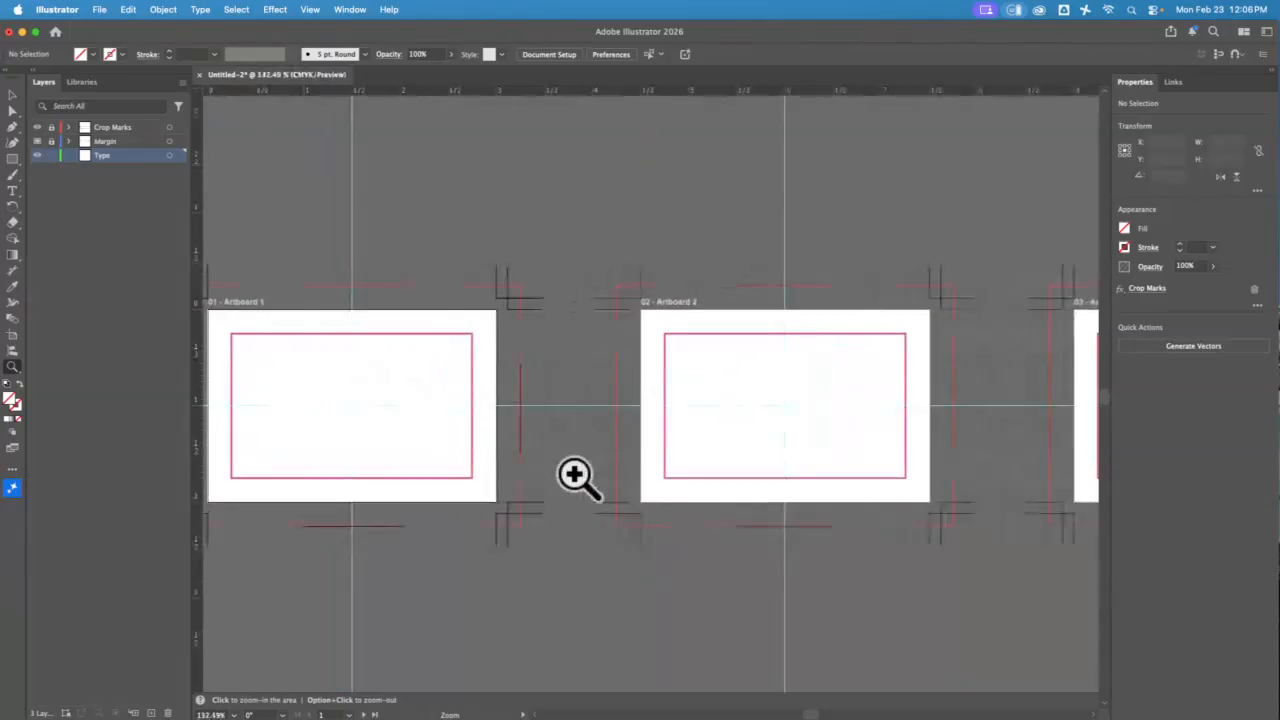
left_click_drag(463, 408, 696, 377)
left_click_drag(580, 353, 726, 436)
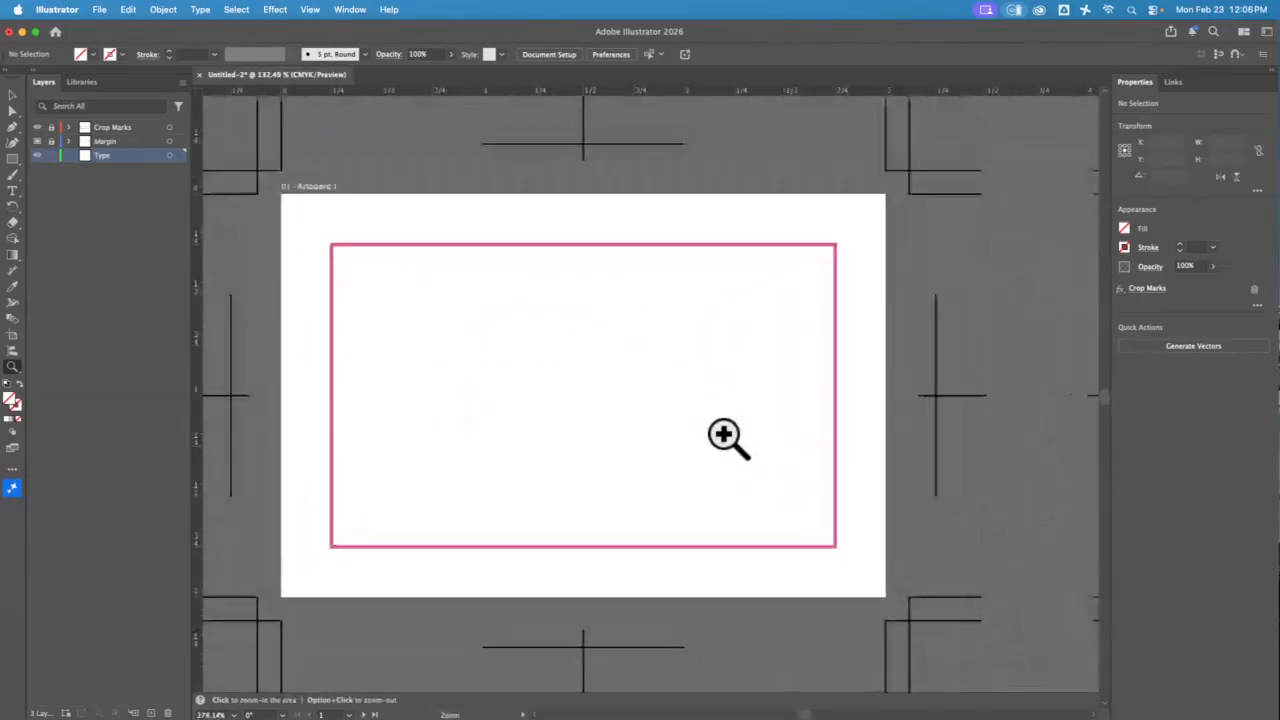
left_click(13, 190)
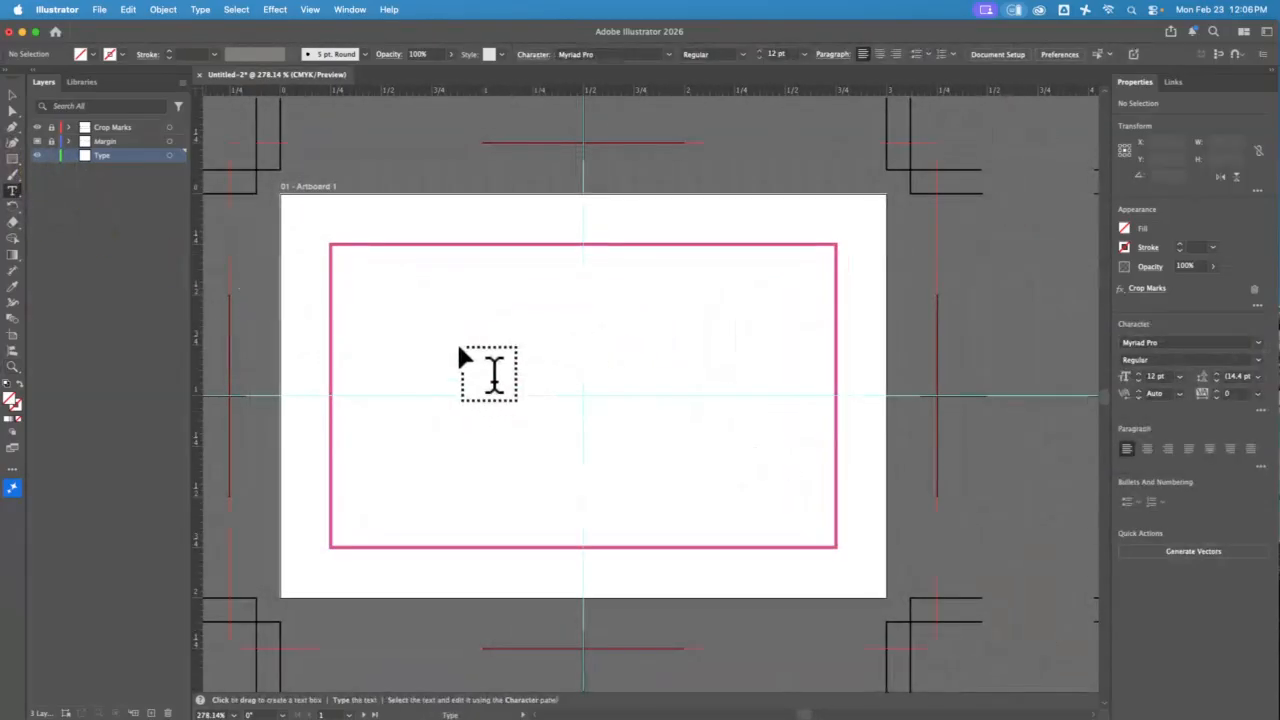
left_click(401, 339)
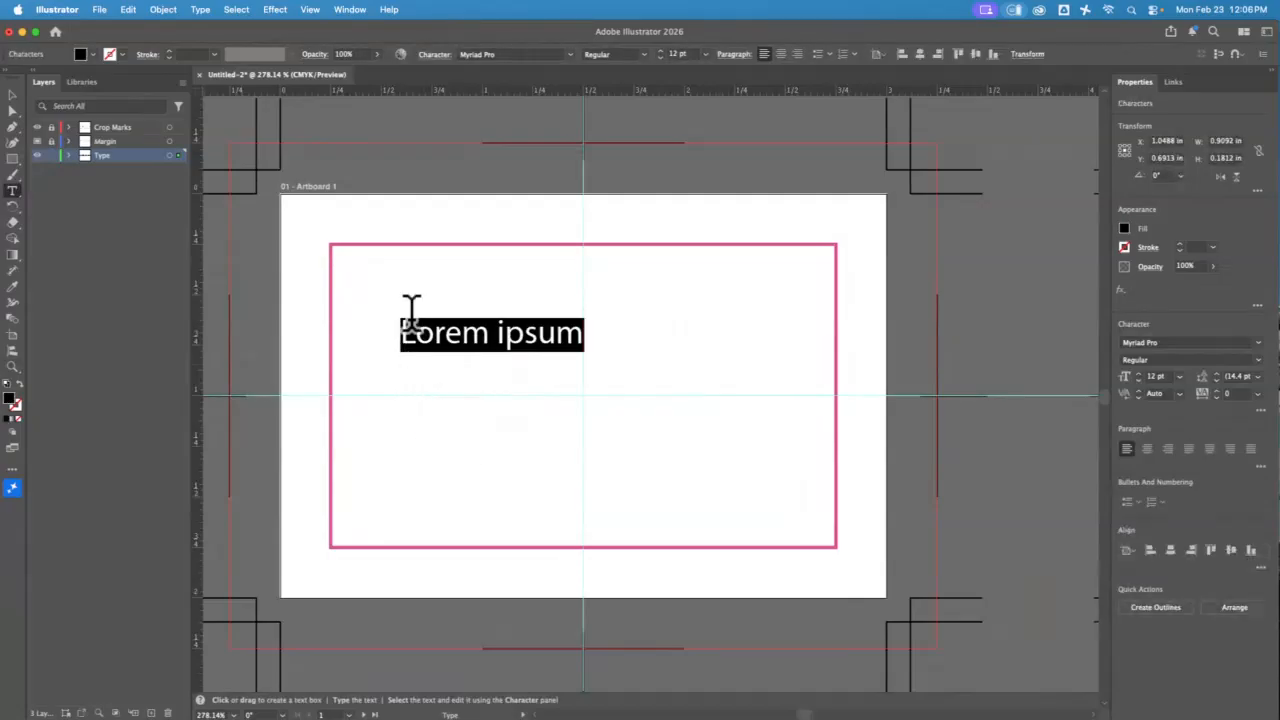
type("FALLING")
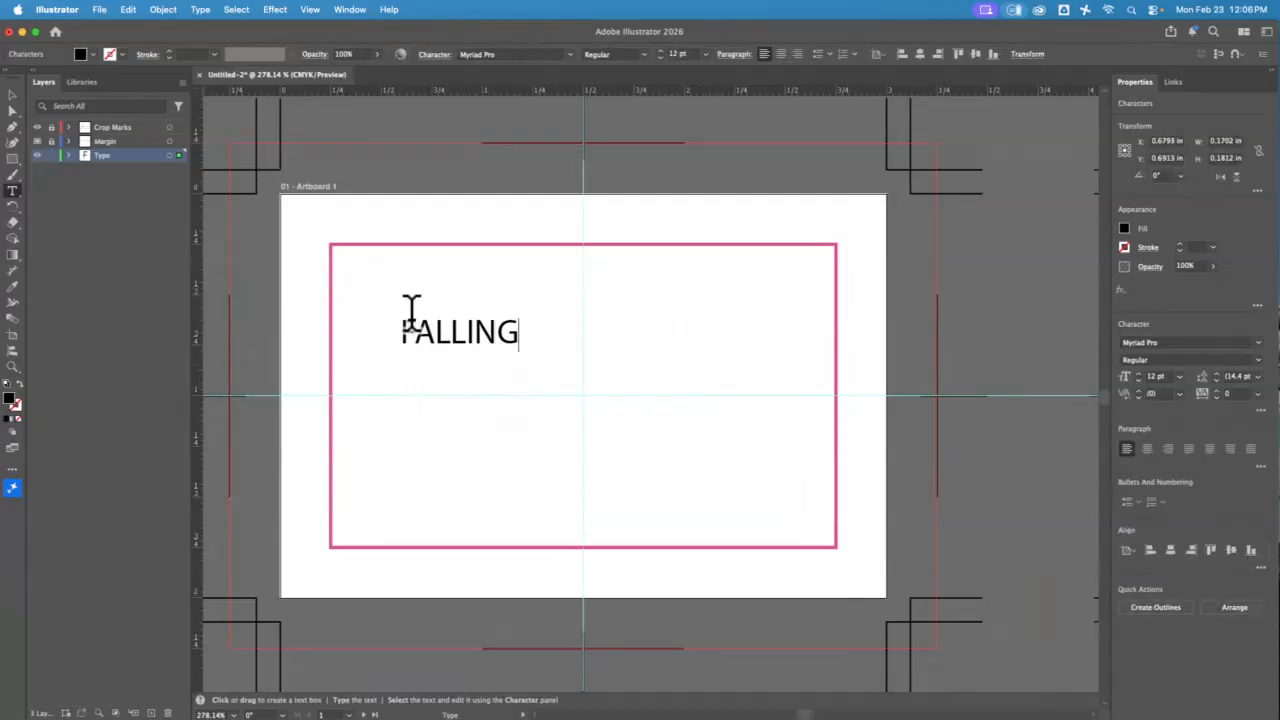
left_click_drag(404, 322, 544, 330)
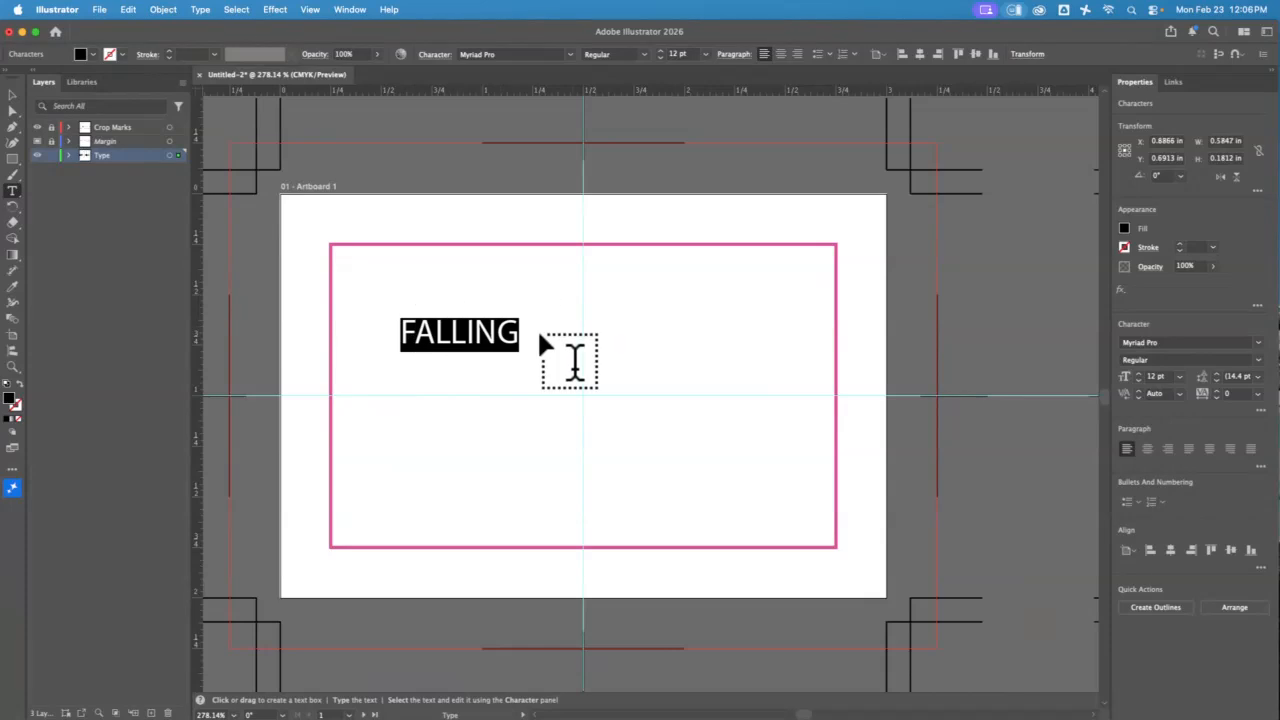
type("falling")
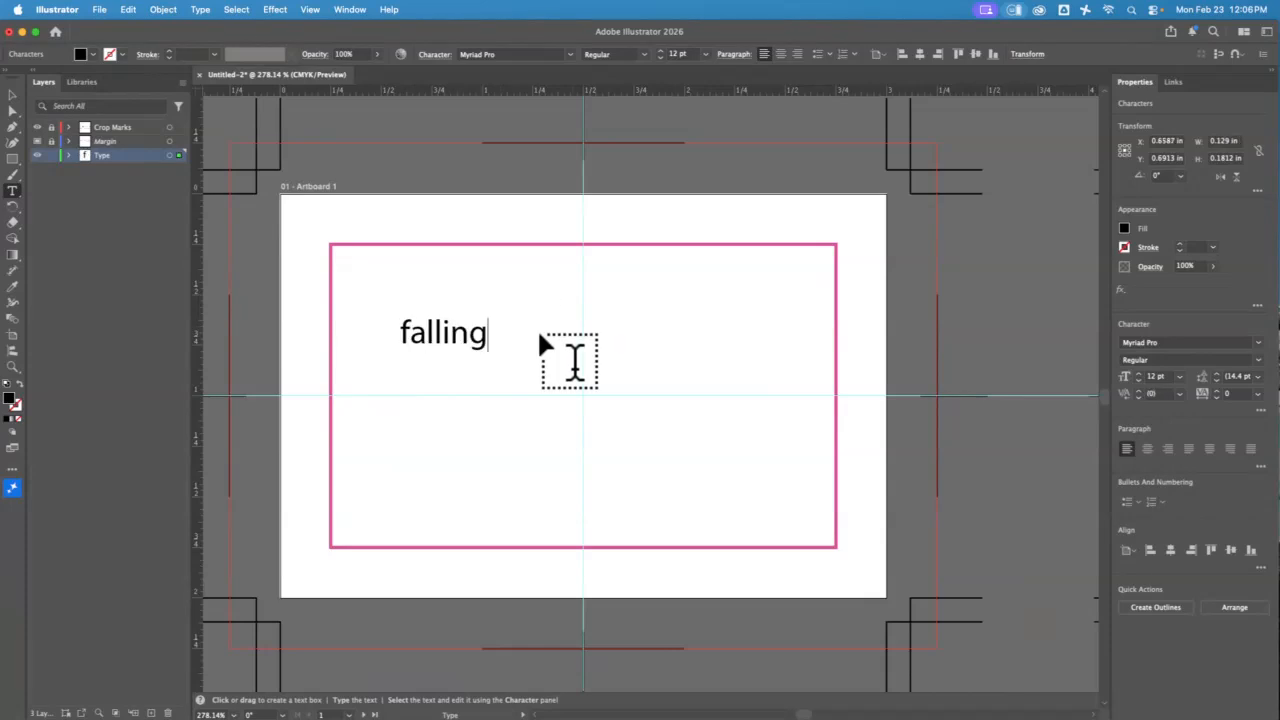
Step: Scale the "falling" text to about 51 pt and move it about 0.14 in left and 0.24 in up
left_click(12, 95)
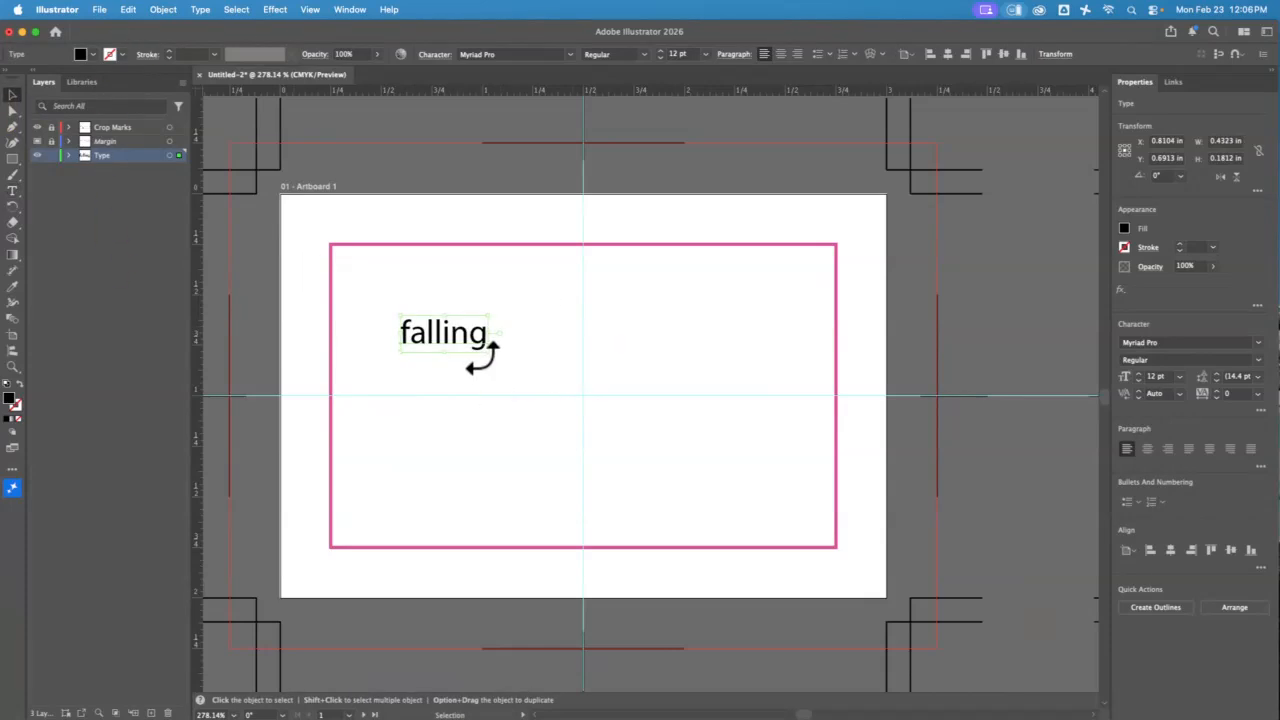
left_click_drag(480, 345, 760, 515)
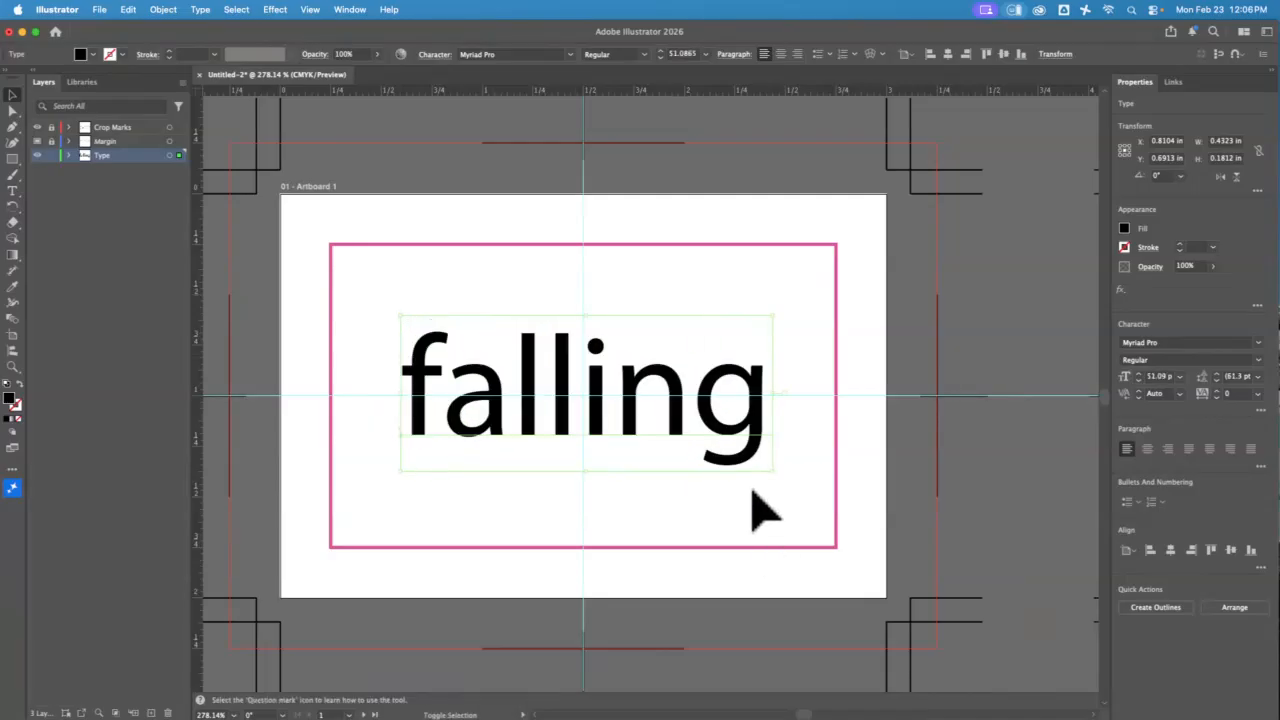
left_click_drag(655, 429, 630, 382)
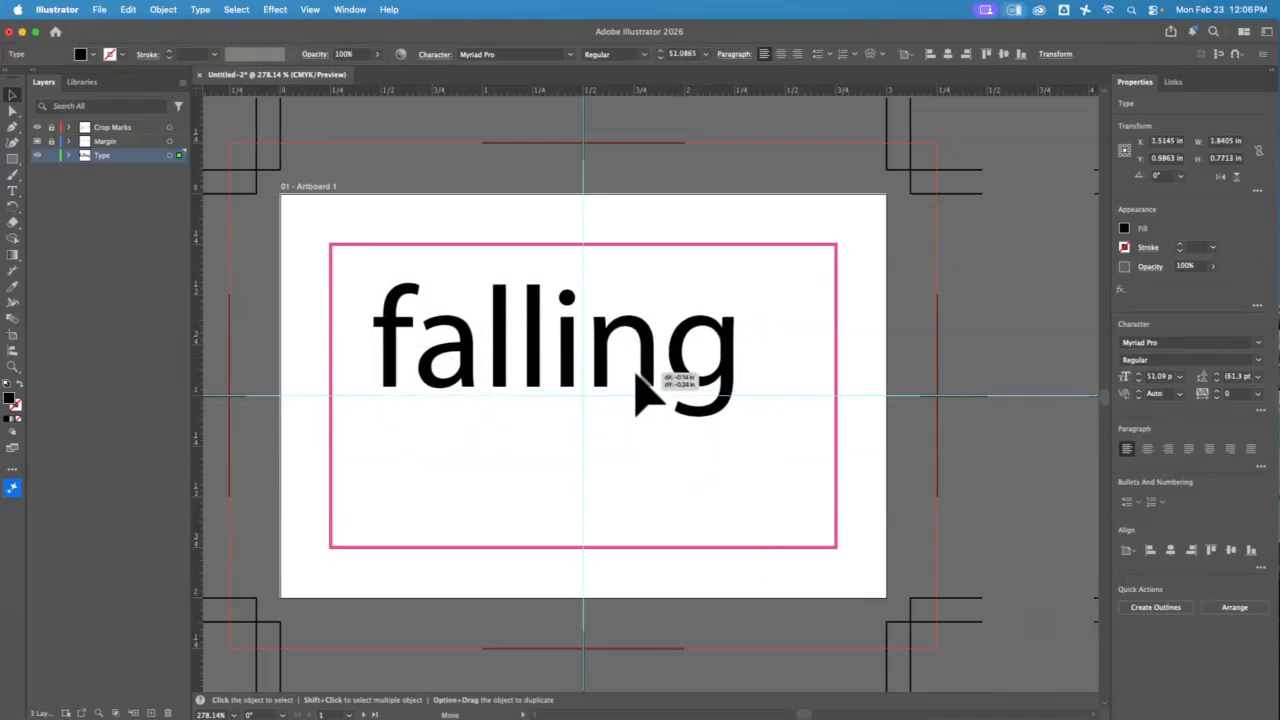
Step: Set the font of the "falling" text to PeachyKeenJF and shift it about 0.1 in left to fit inside the margin box
left_click(570, 55)
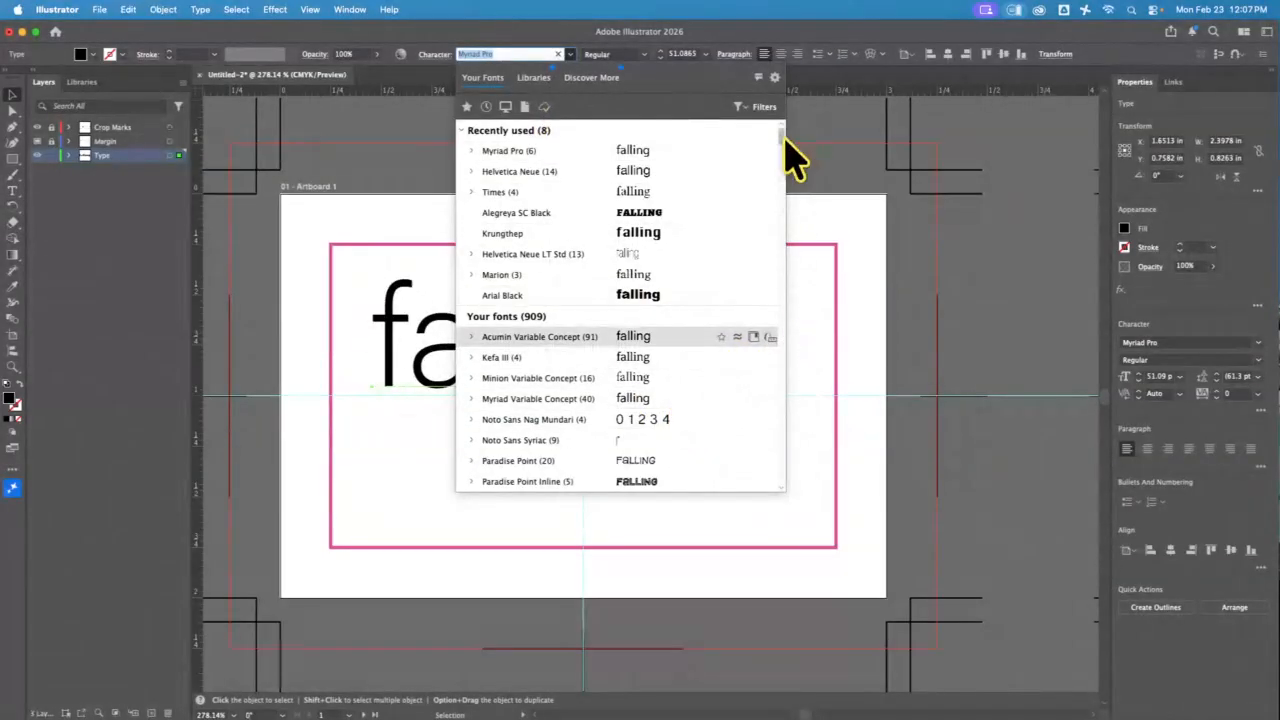
scroll(786, 142, "down", 3)
left_click_drag(786, 143, 785, 166)
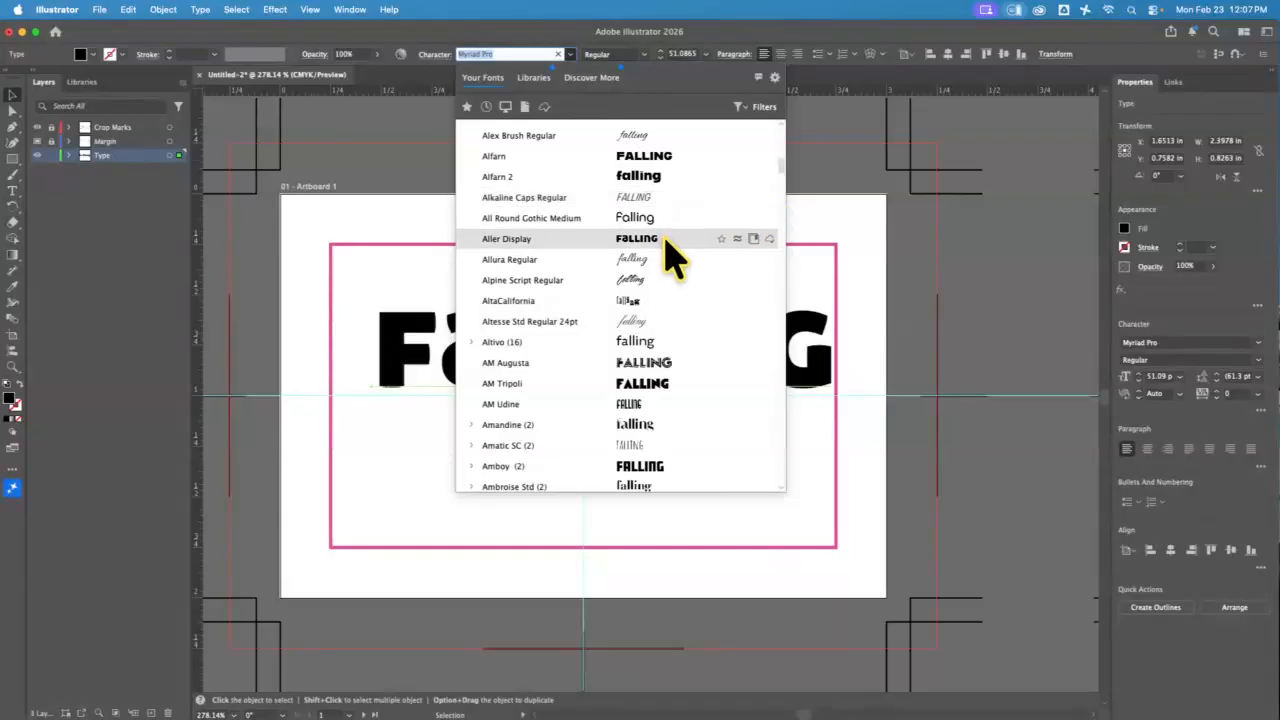
mouse_move(786, 186)
left_mouse_down()
mouse_move(774, 271)
mouse_move(788, 398)
mouse_move(783, 384)
left_mouse_up()
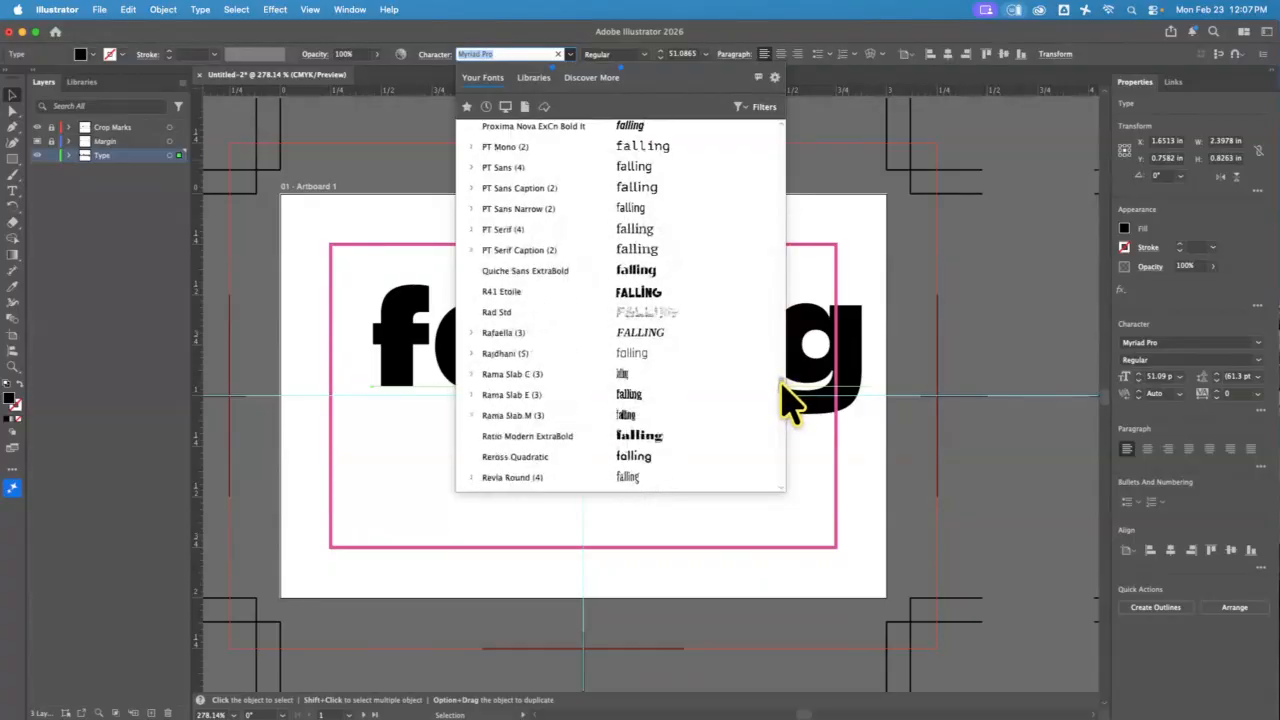
scroll(790, 400, "up", 10)
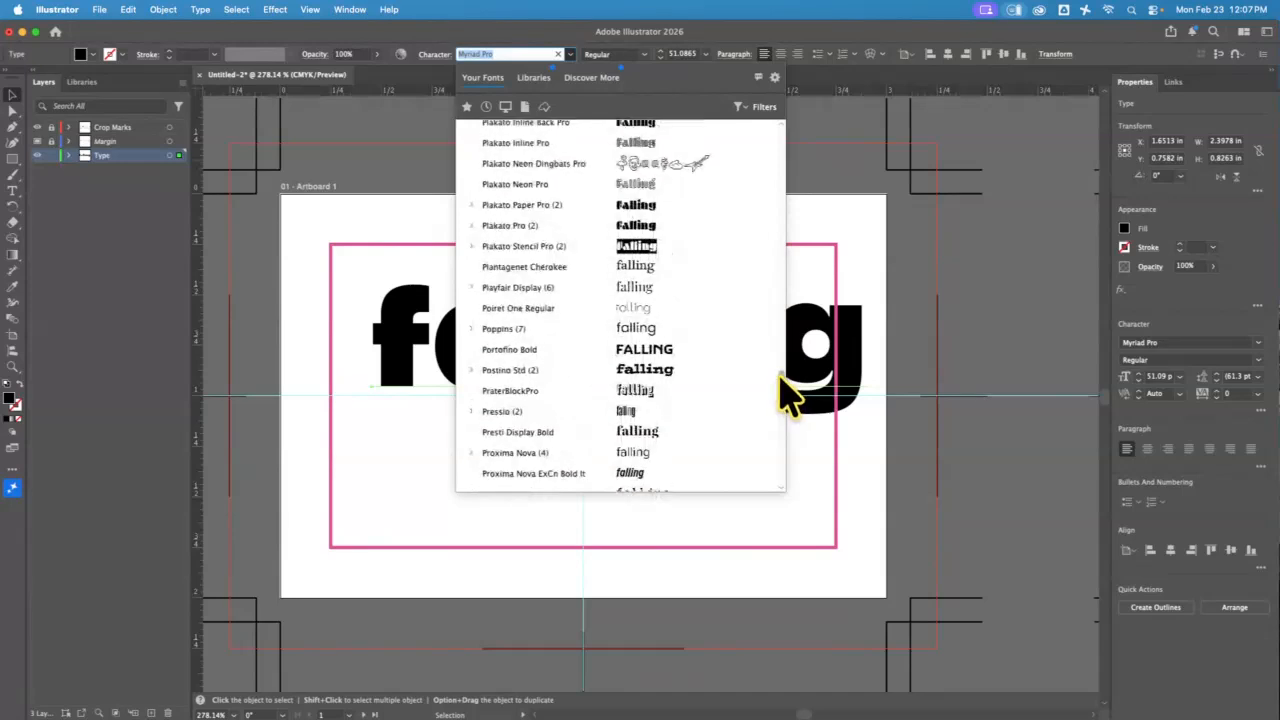
scroll(782, 378, "up", 8)
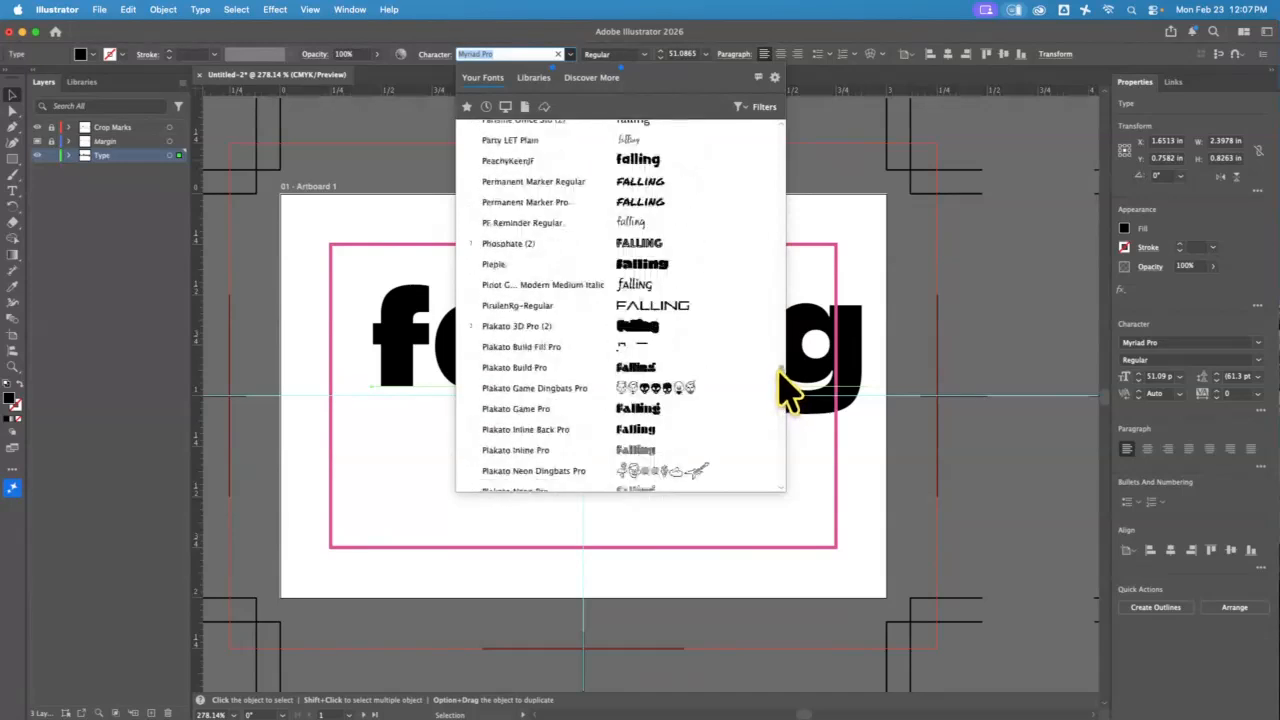
scroll(786, 392, "up", 5)
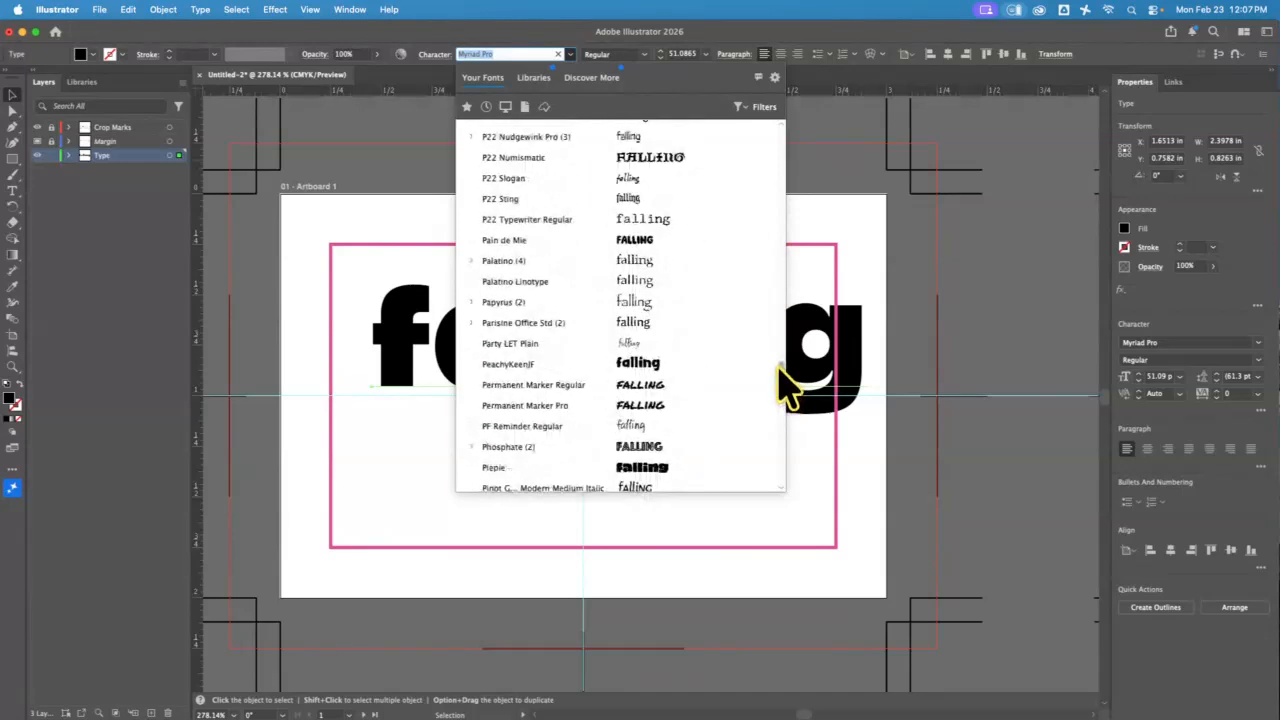
left_click(648, 364)
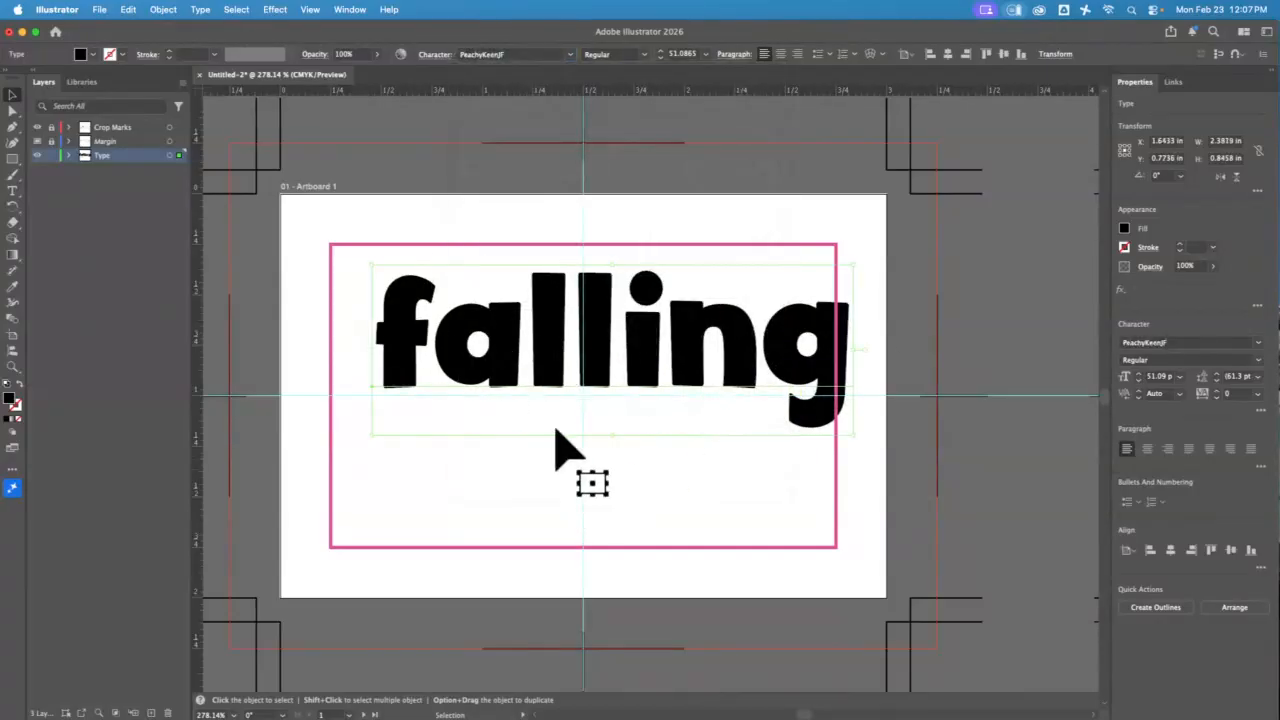
mouse_move(560, 354)
left_mouse_down()
mouse_move(528, 357)
mouse_move(541, 362)
left_mouse_up()
Step: Convert the "falling" text to outlines and ungroup it into separate letter shapes
left_click(199, 10)
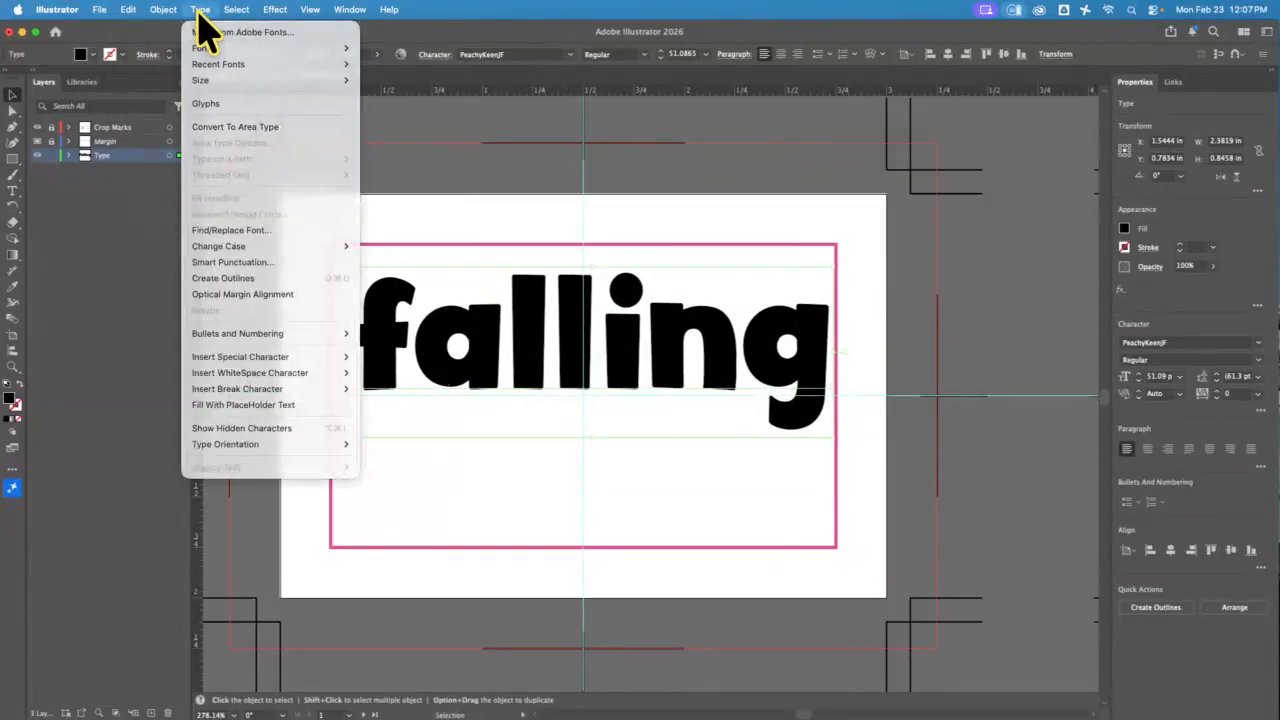
left_click(277, 279)
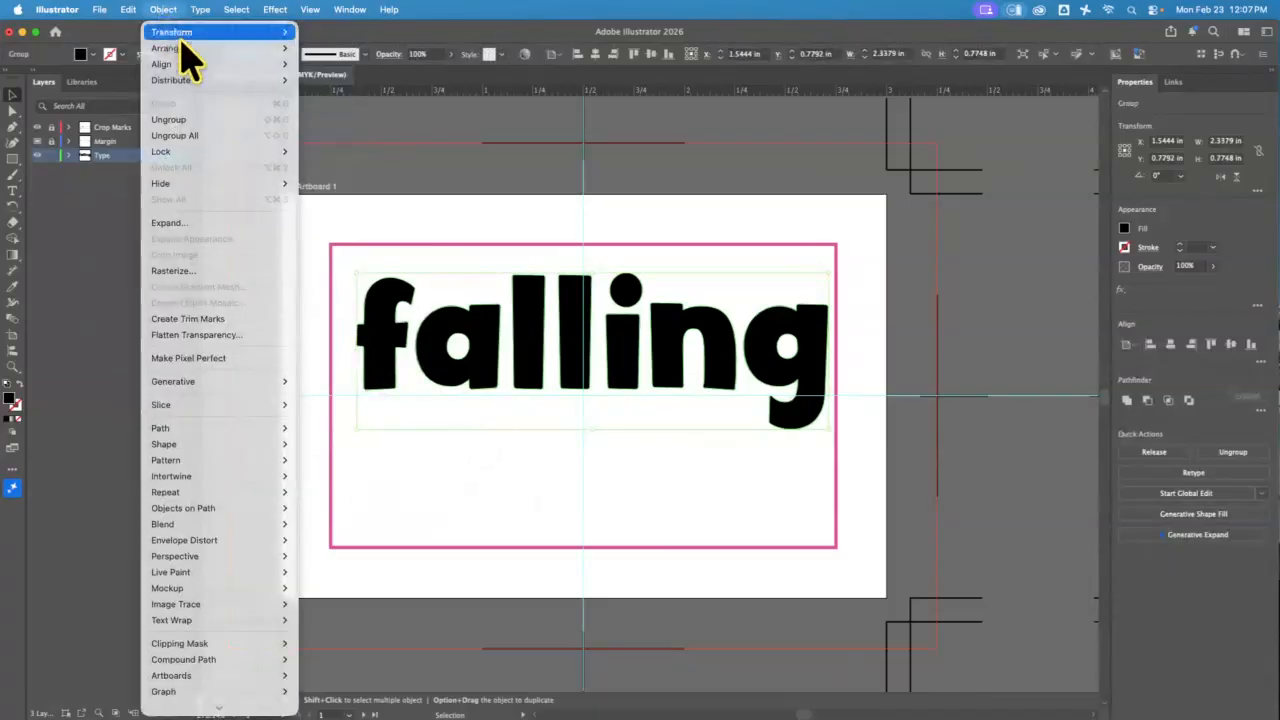
left_click(232, 119)
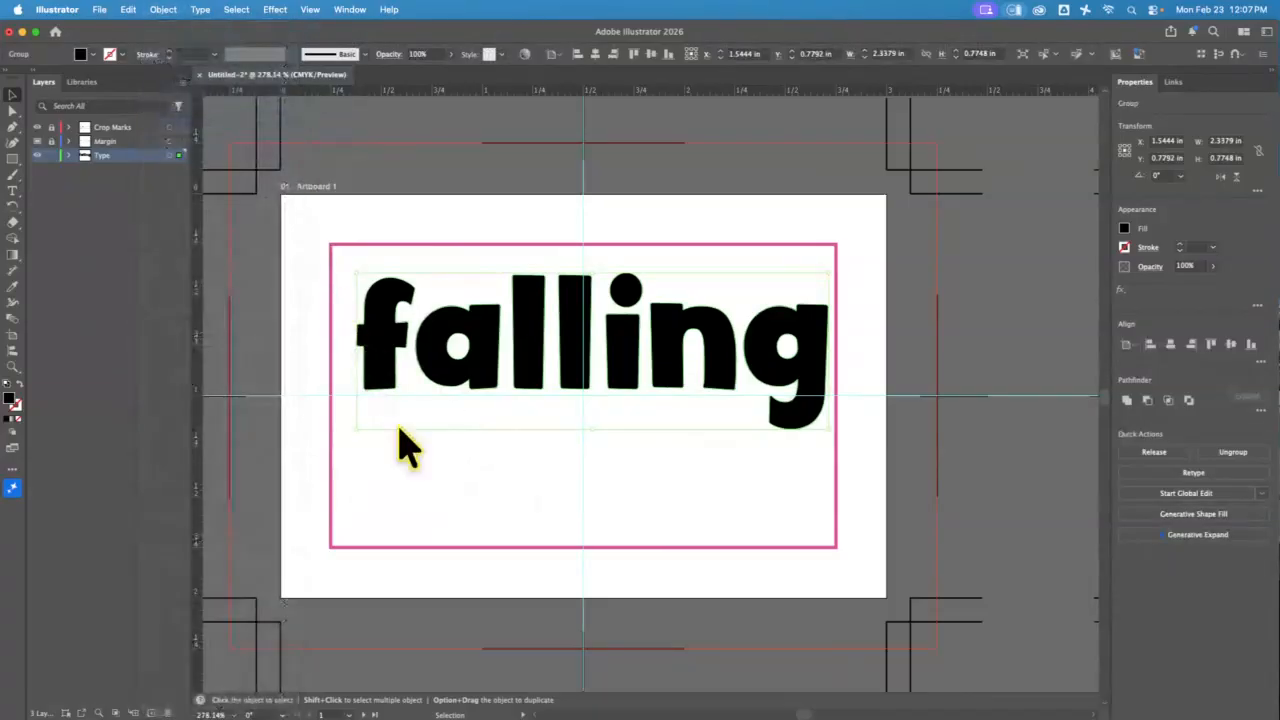
left_click(456, 440)
Step: Move the a down about 0.15 in and lower the f level with it, shifting both slightly left
left_click(480, 360)
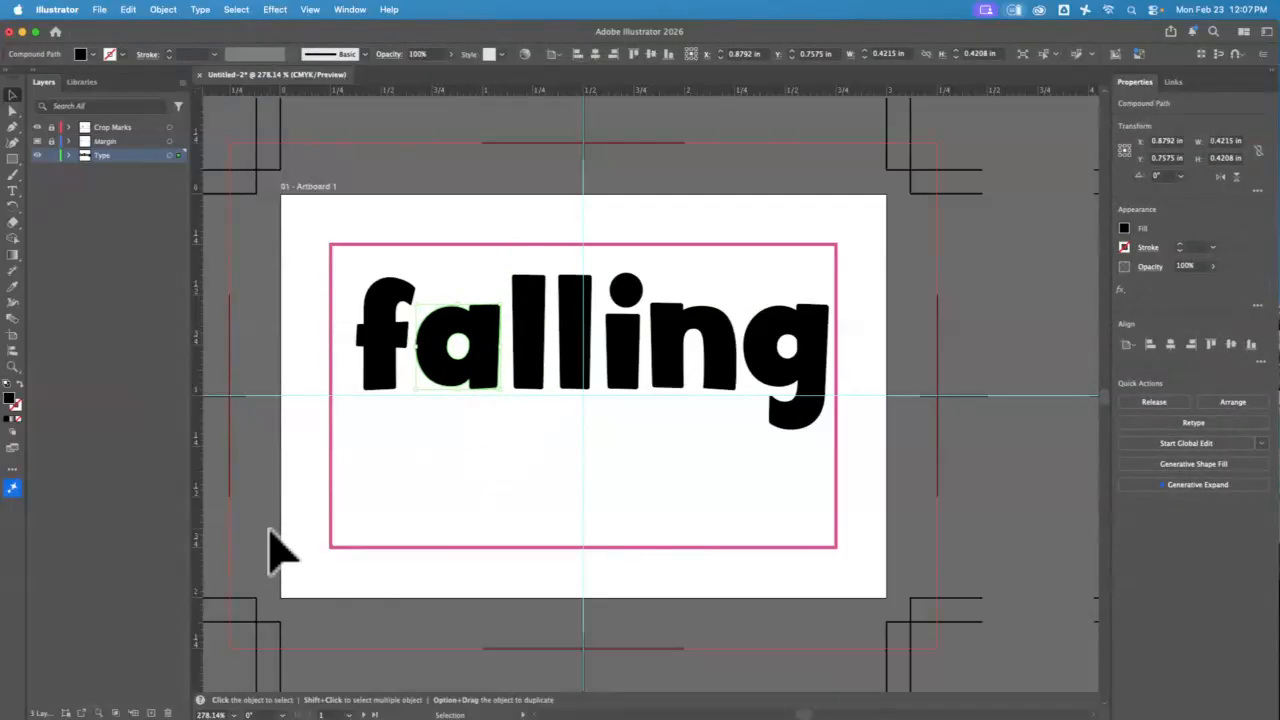
left_click(538, 336)
left_click_drag(538, 338, 476, 392)
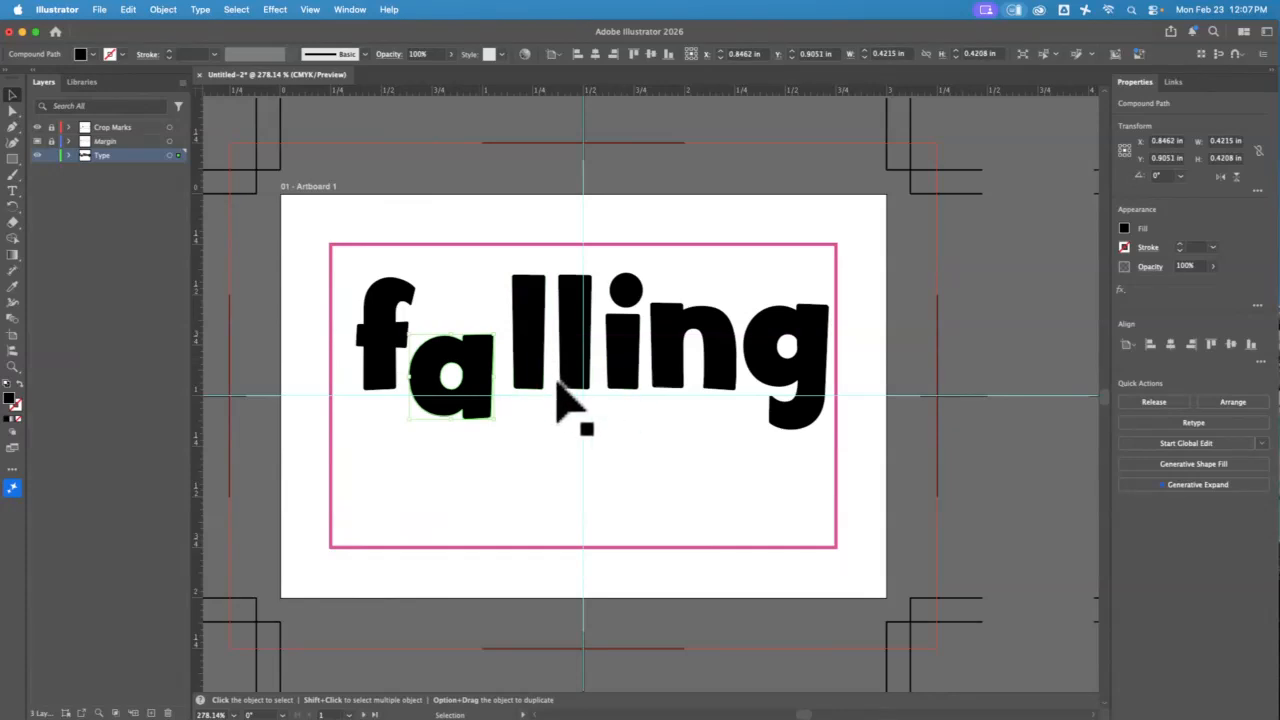
left_click_drag(386, 366, 371, 389)
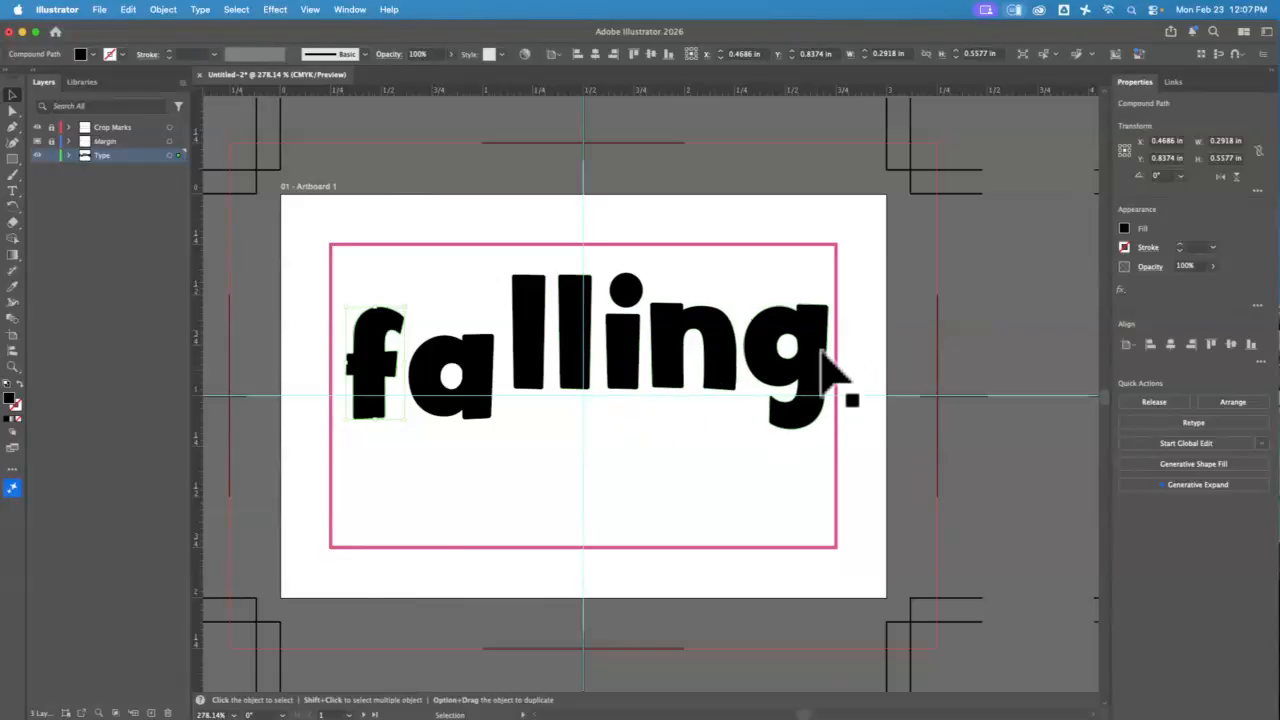
Step: Align the bottoms of the f, a, i, n and g, then lower the g about 0.23 in below the baseline
left_click(700, 385)
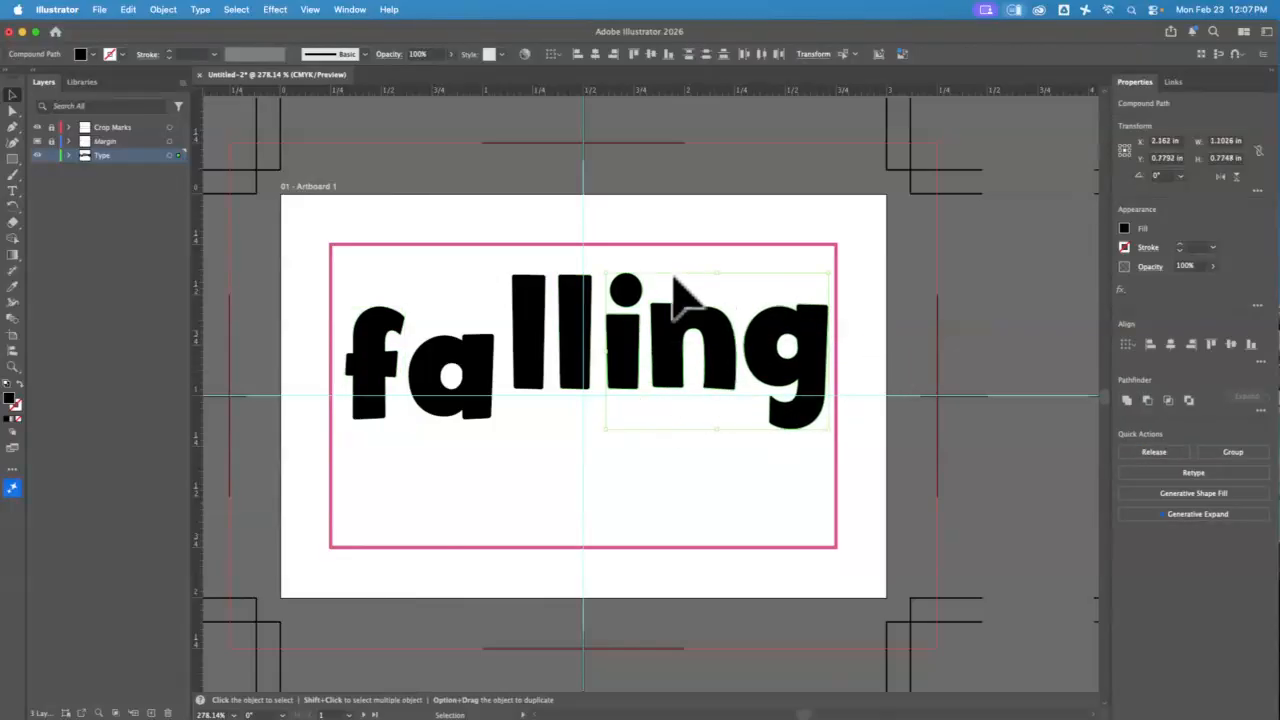
left_click(668, 282)
left_click(680, 324)
left_click(621, 365)
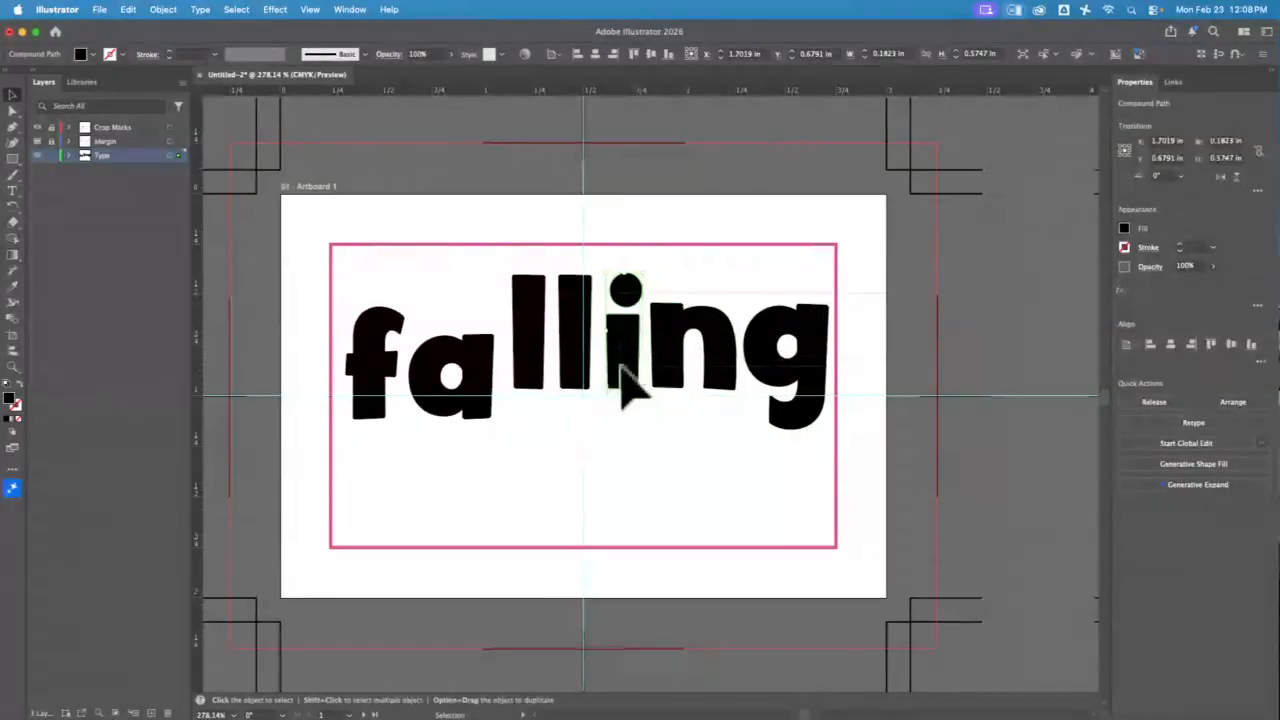
left_click(762, 370, "shift")
left_click(383, 373, "shift")
left_click(449, 380, "shift")
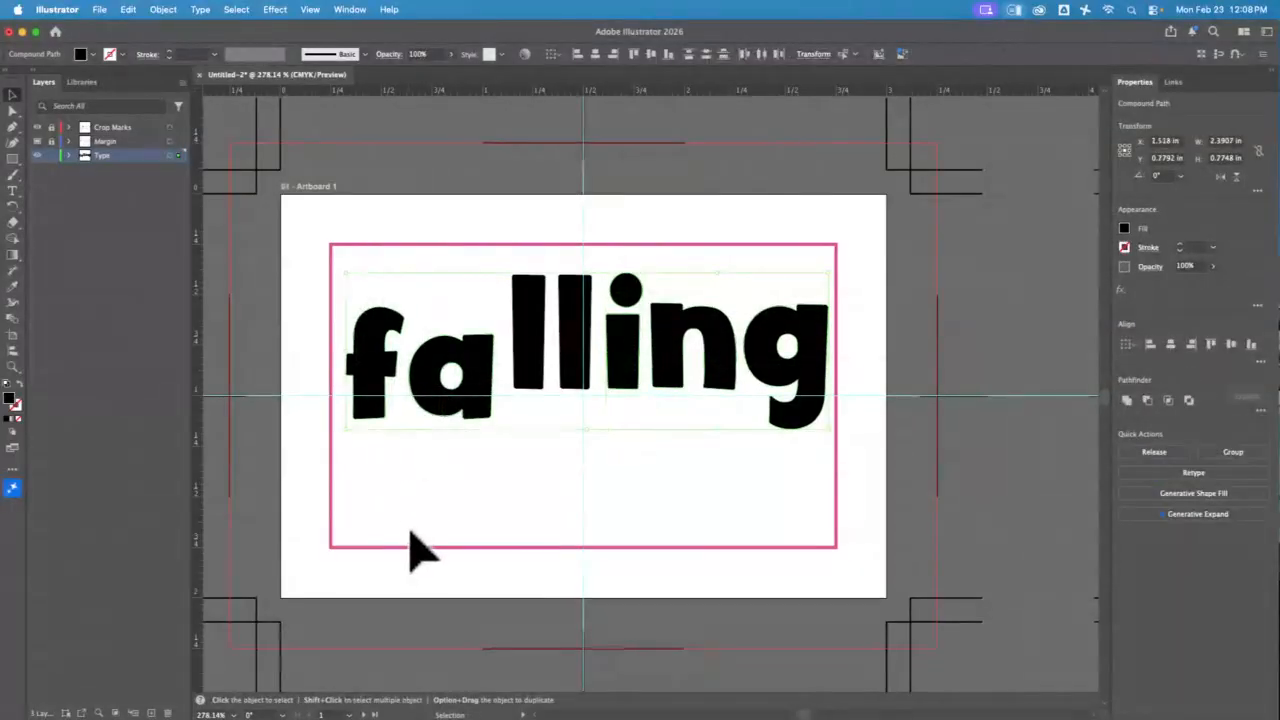
left_click(1251, 345)
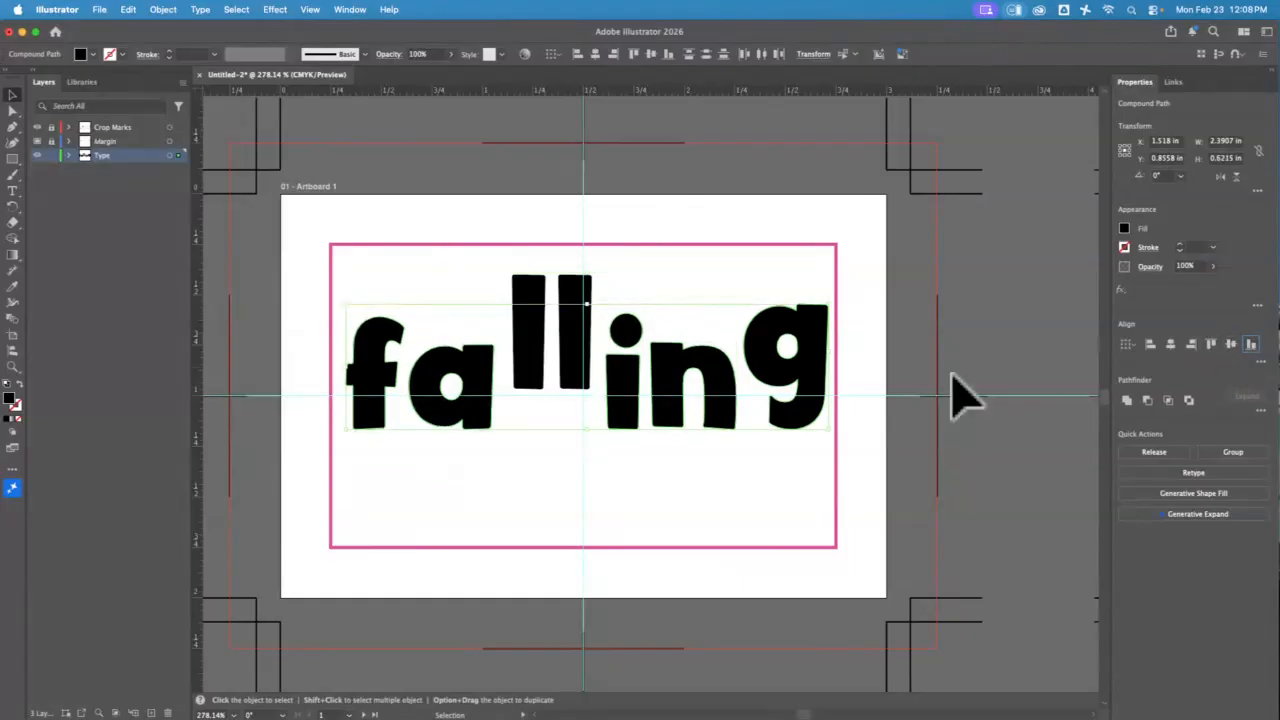
left_click(912, 365)
left_click_drag(820, 380, 820, 426)
Step: Scale all the letters down to roughly three-quarters size, keeping the f near the margin box's left edge
left_click_drag(920, 323, 337, 500)
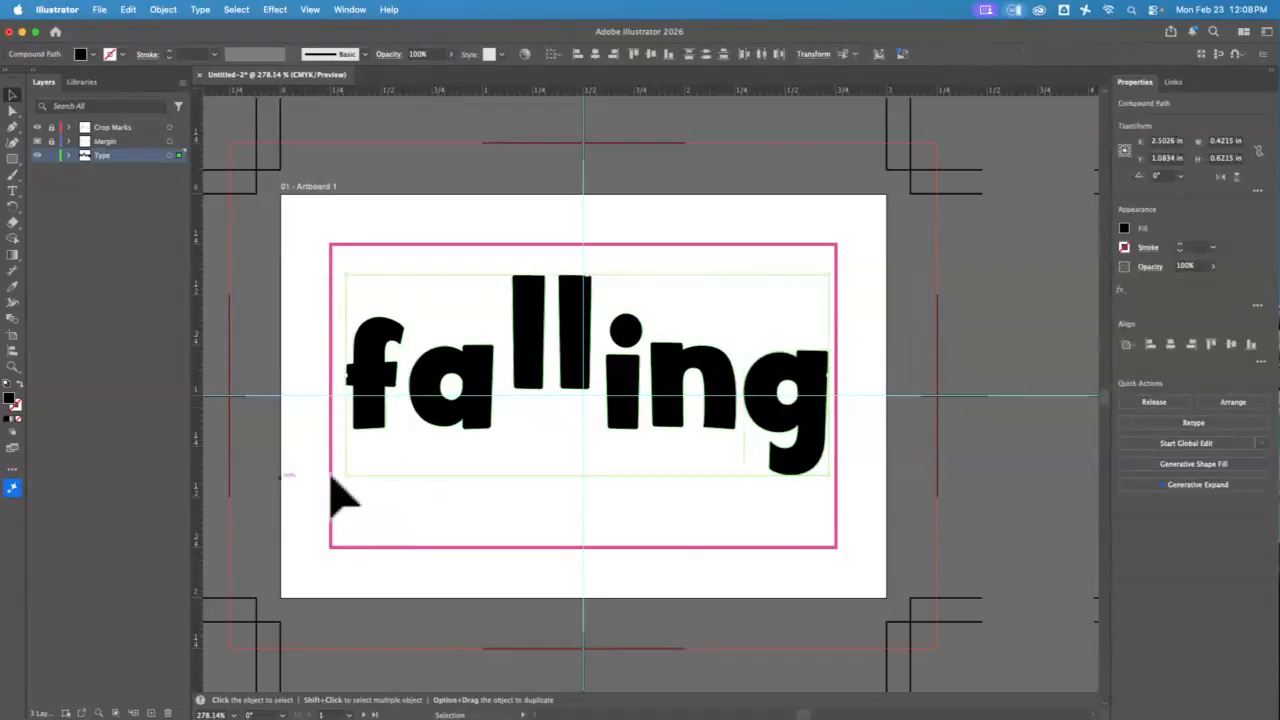
left_click_drag(834, 281, 751, 330)
left_click_drag(676, 408, 669, 392)
left_click(758, 366)
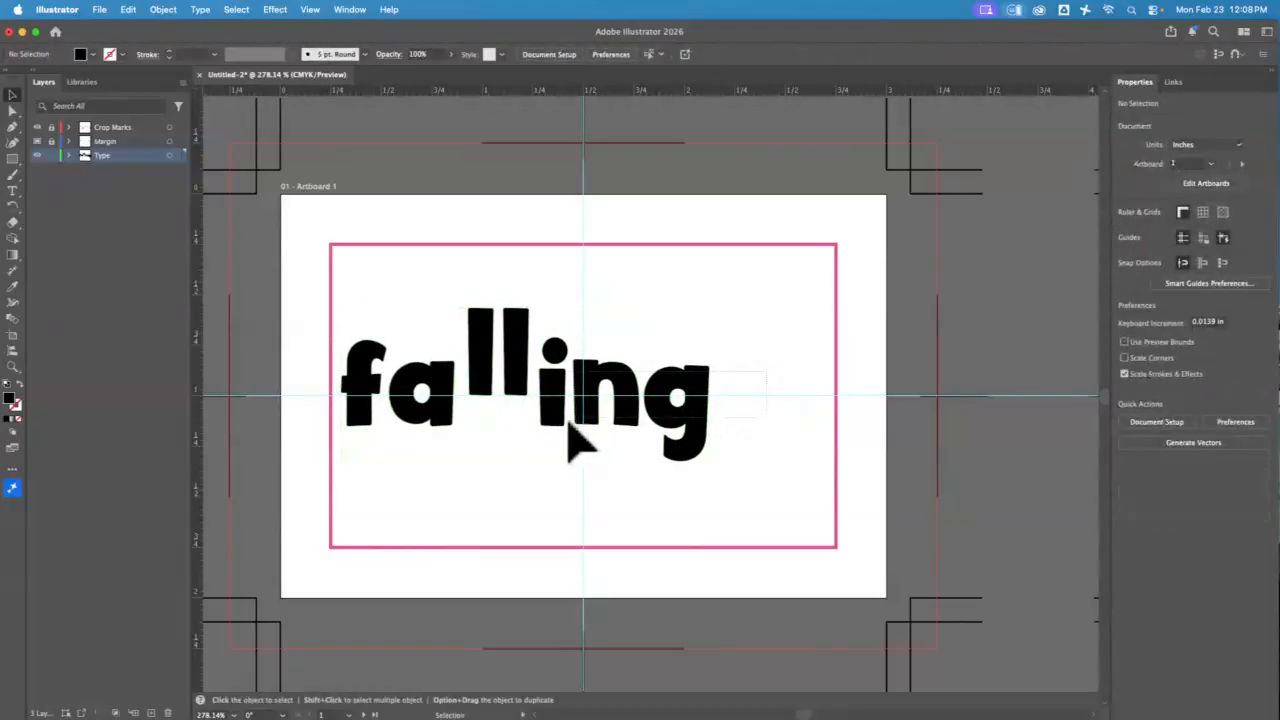
Step: Move "ing" to the right margin and lower both l's to the baseline, spacing the second l to the right
left_click_drag(566, 426, 693, 441)
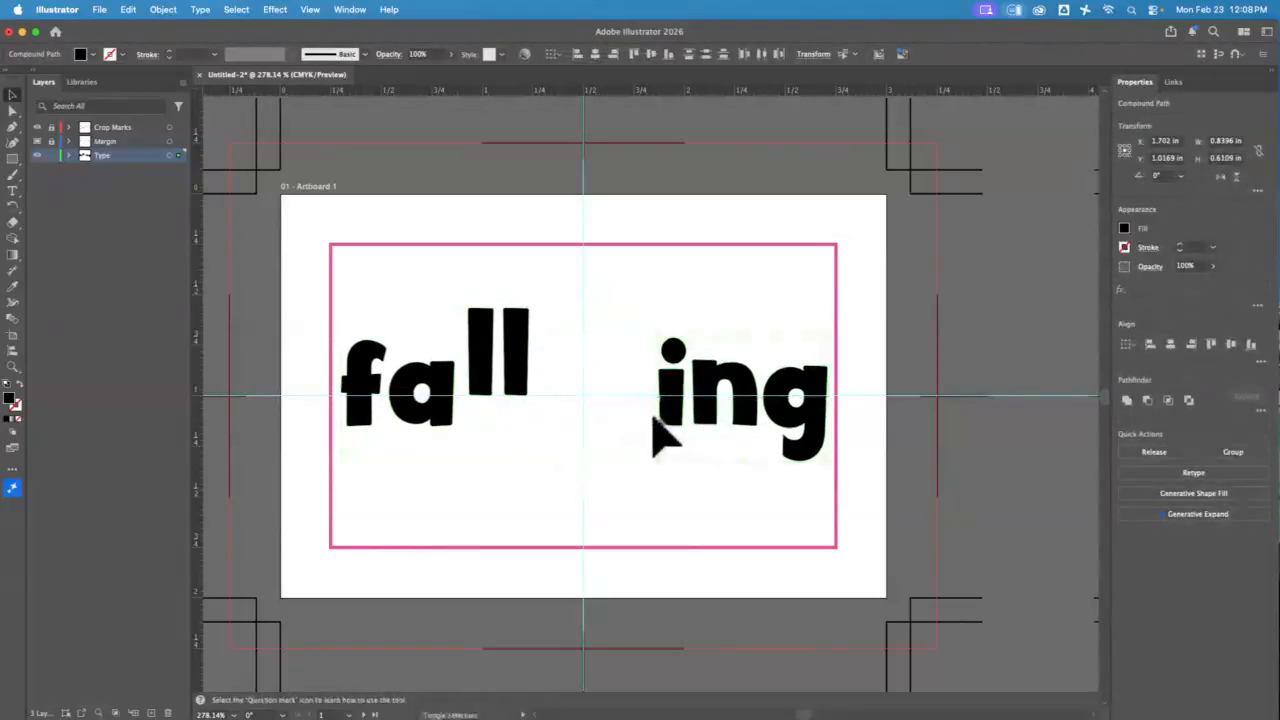
left_click(505, 393)
left_click_drag(505, 393, 568, 402)
left_click(528, 400)
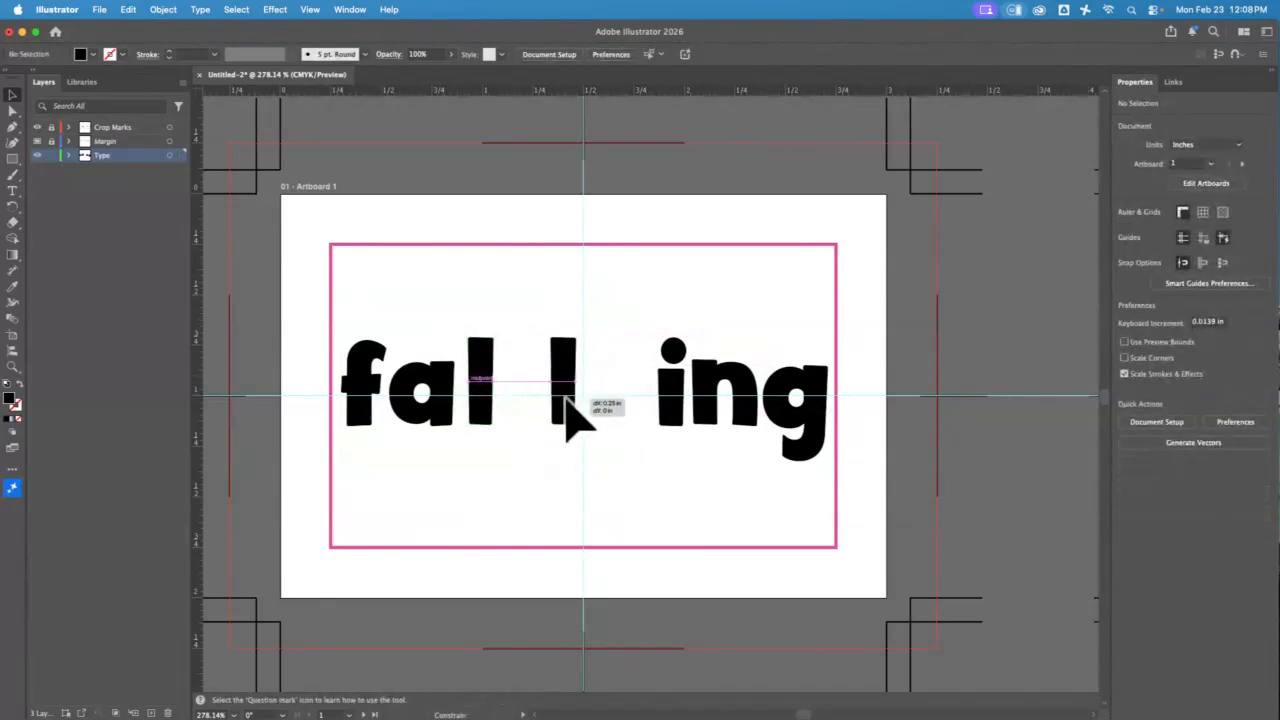
Step: Tilt the first l to about 310.5° and the second to about 299.8°, then move "ing" left against the second l
left_click_drag(485, 410, 501, 410)
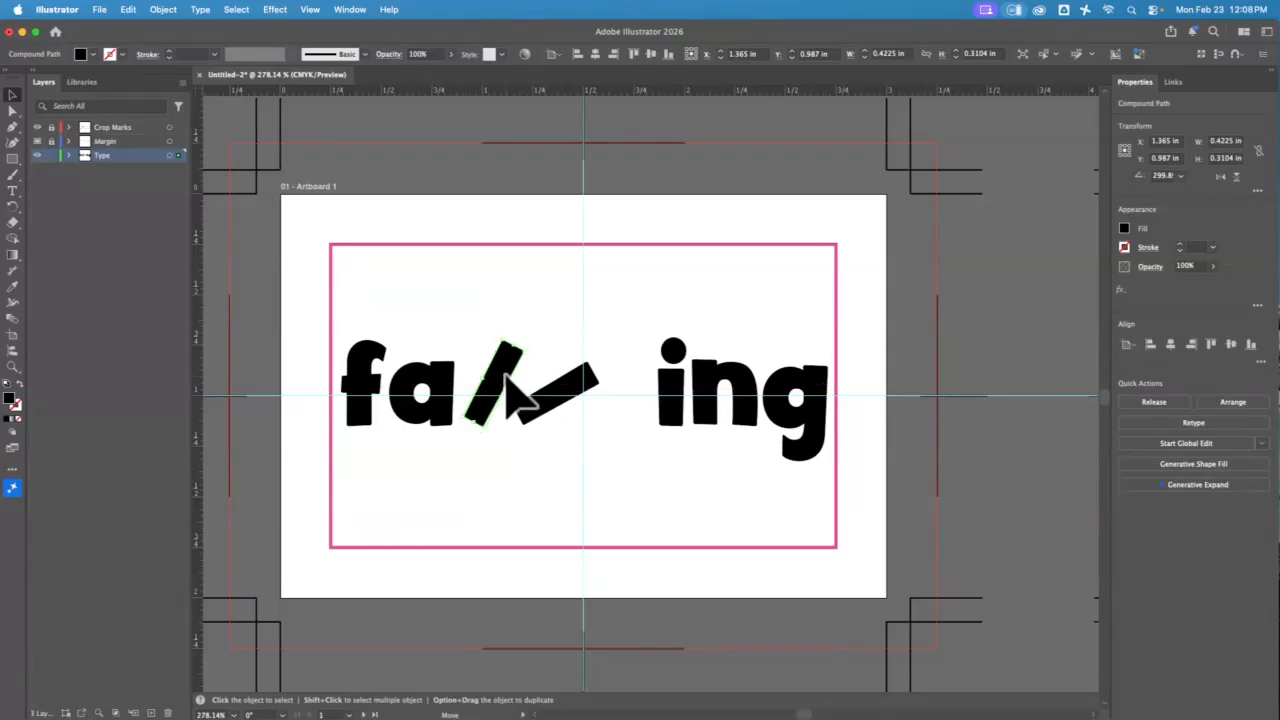
left_click_drag(533, 350, 560, 404)
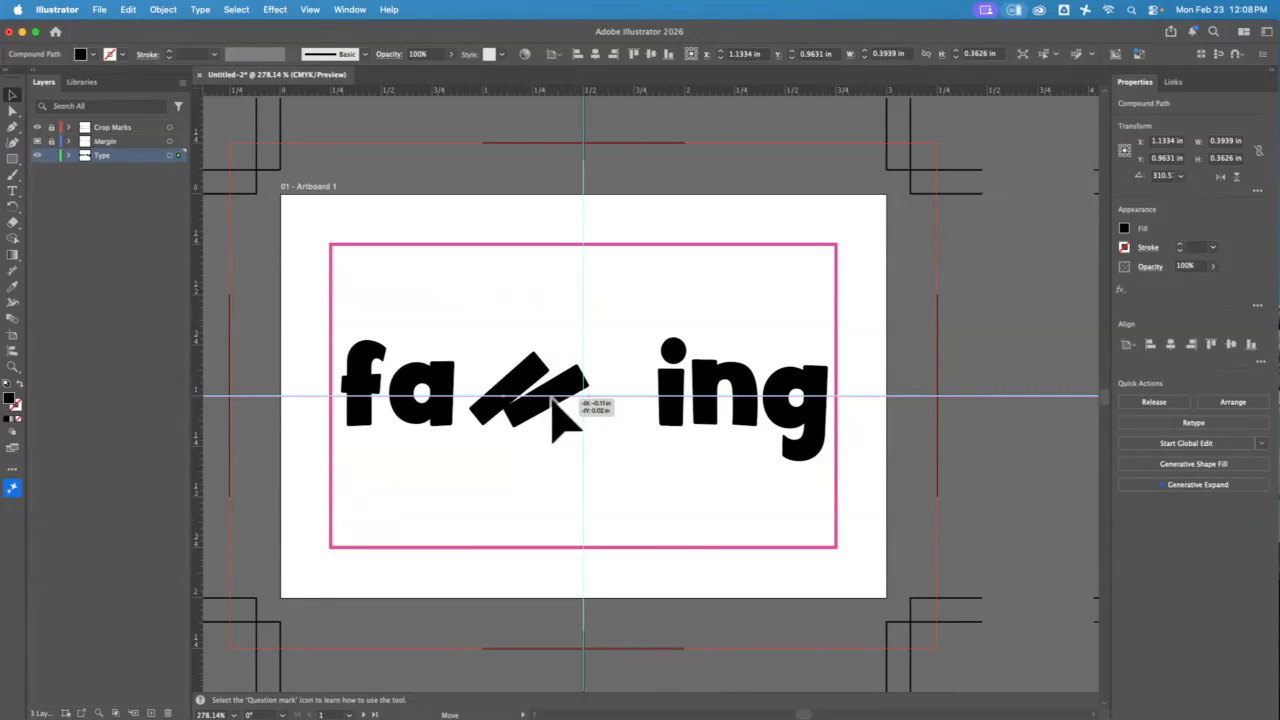
mouse_move(551, 400)
left_mouse_down()
mouse_move(561, 404)
mouse_move(534, 402)
left_mouse_up()
left_click(590, 431)
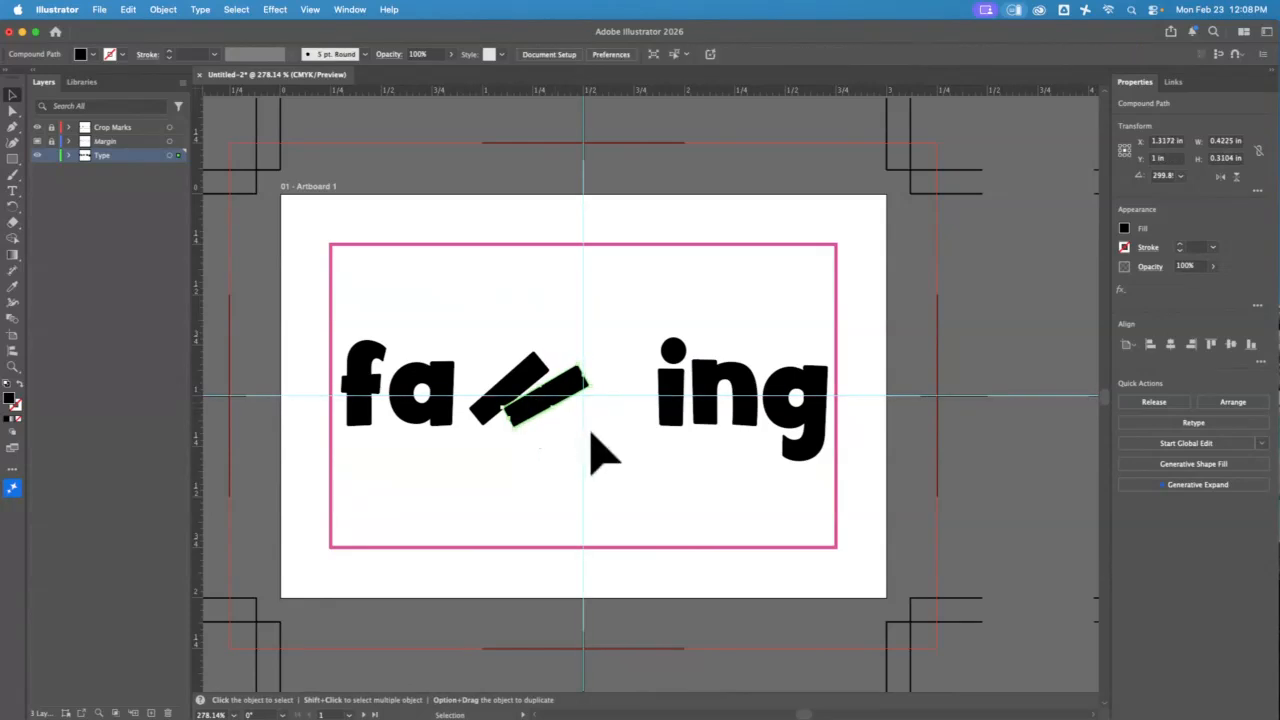
left_click_drag(686, 429, 604, 408)
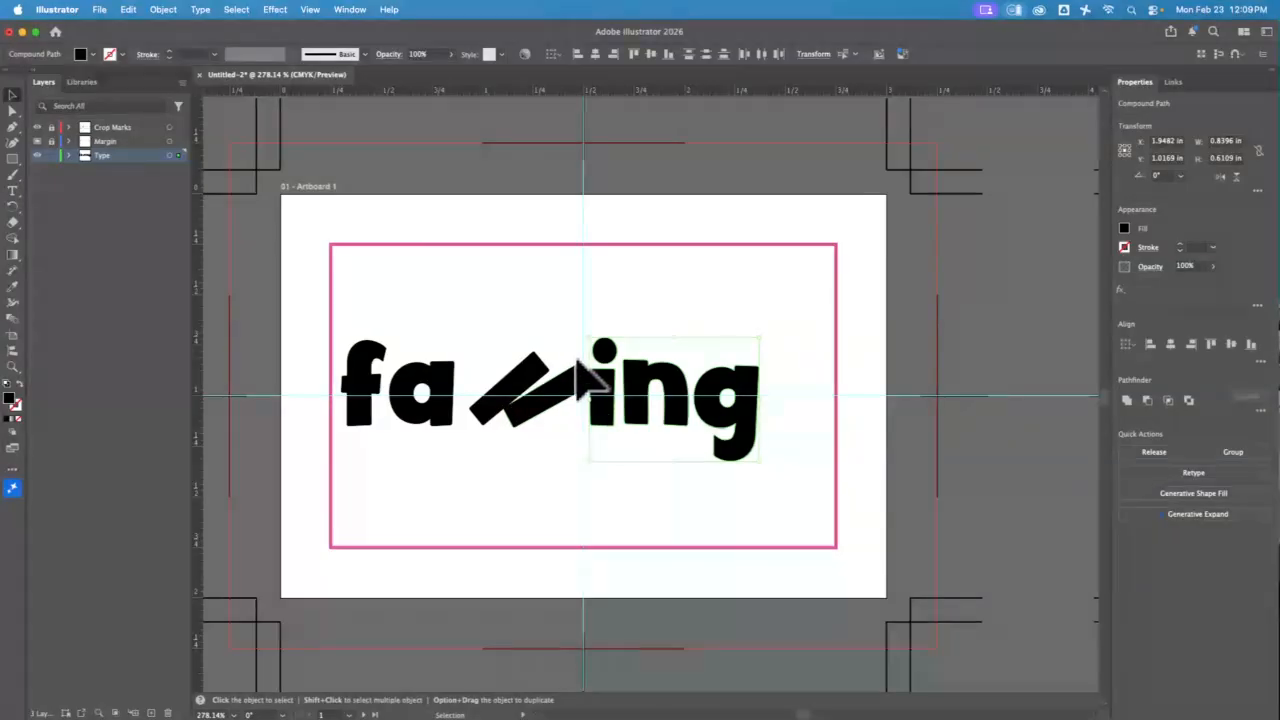
Step: Rotate the first l to about 321.8° and tilt the second l more upright so its top corner leans on the i
left_click(12, 367)
left_click_drag(500, 345, 634, 429)
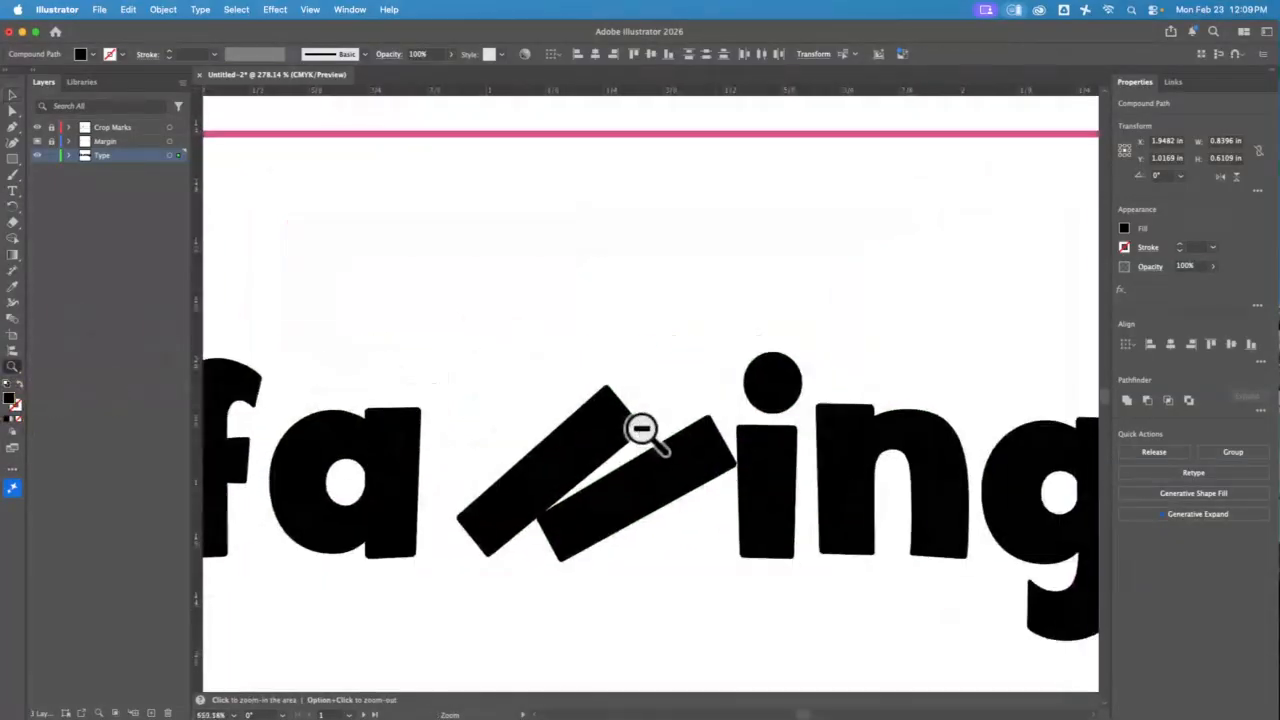
left_click_drag(786, 480, 662, 382)
left_click(12, 95)
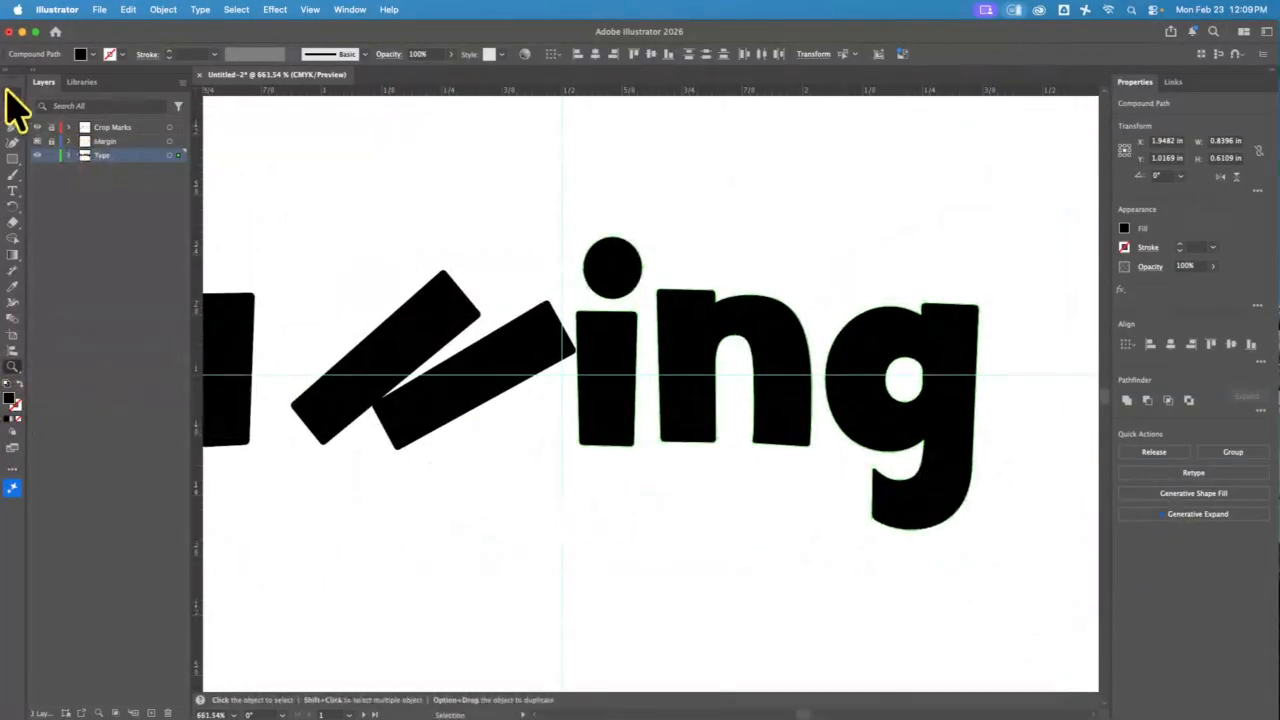
left_click(520, 336)
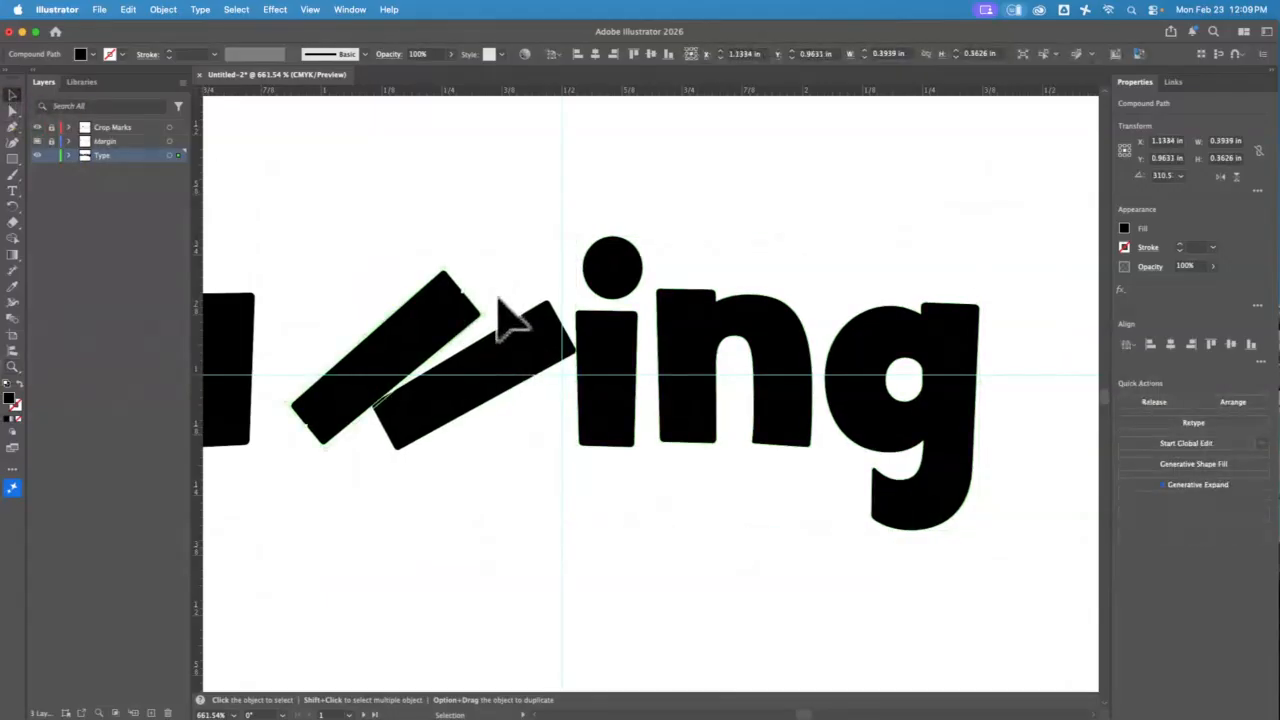
left_click_drag(490, 308, 489, 284)
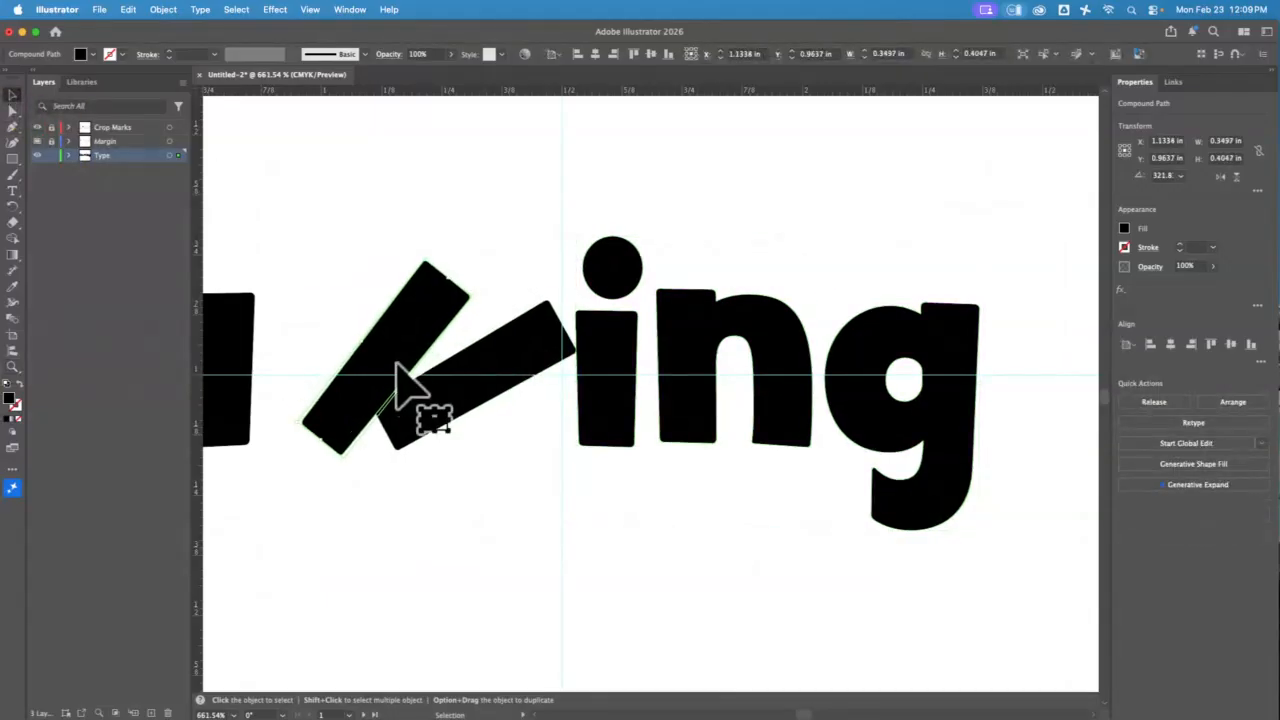
mouse_move(395, 358)
left_mouse_down()
mouse_move(397, 328)
mouse_move(394, 338)
left_mouse_up()
left_click_drag(511, 335, 588, 325)
mouse_move(426, 414)
left_mouse_down()
mouse_move(429, 394)
mouse_move(447, 407)
left_mouse_up()
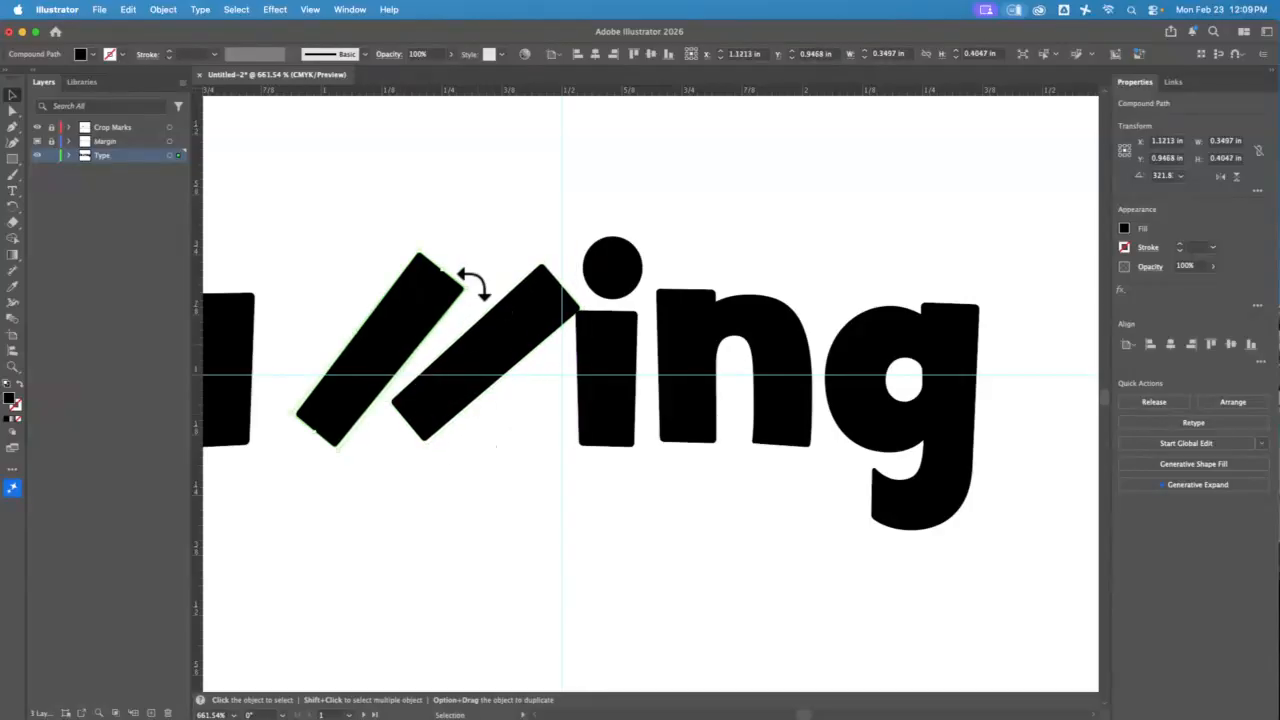
Step: Rotate the first l to about 305.5° and position it so its upper corner rests against the second l
left_click_drag(383, 352, 356, 350)
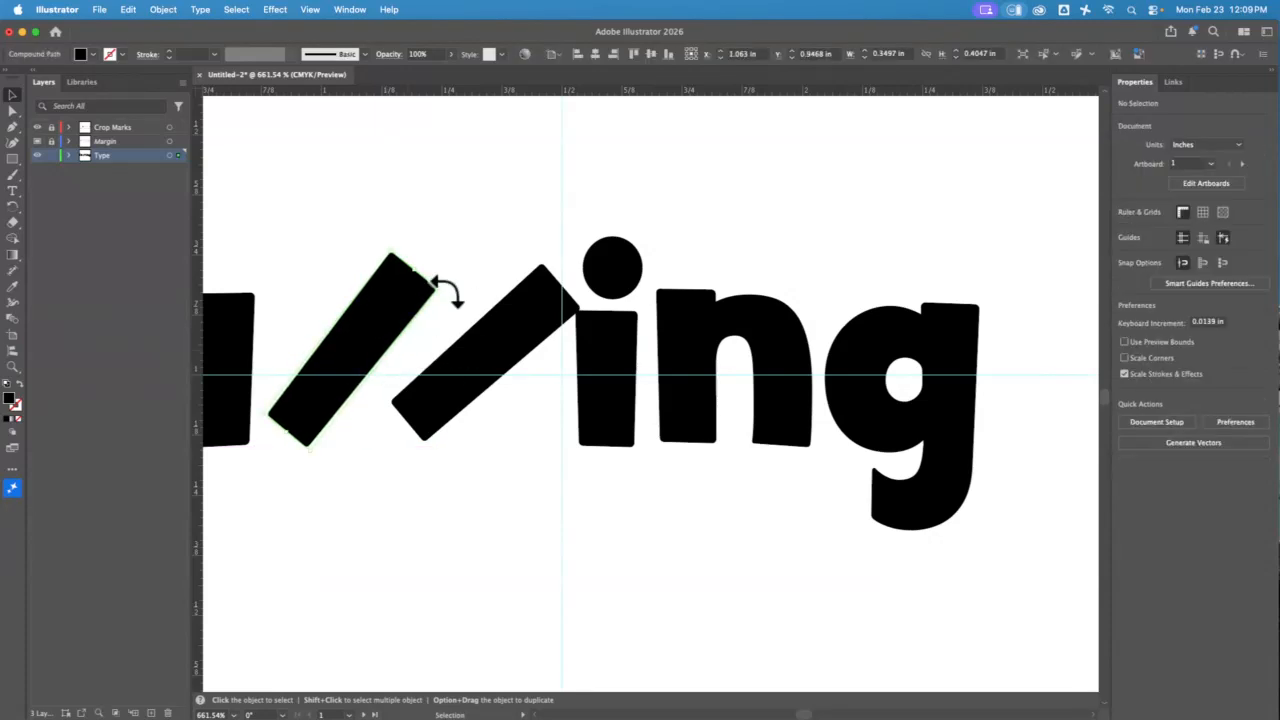
left_click_drag(443, 287, 471, 323)
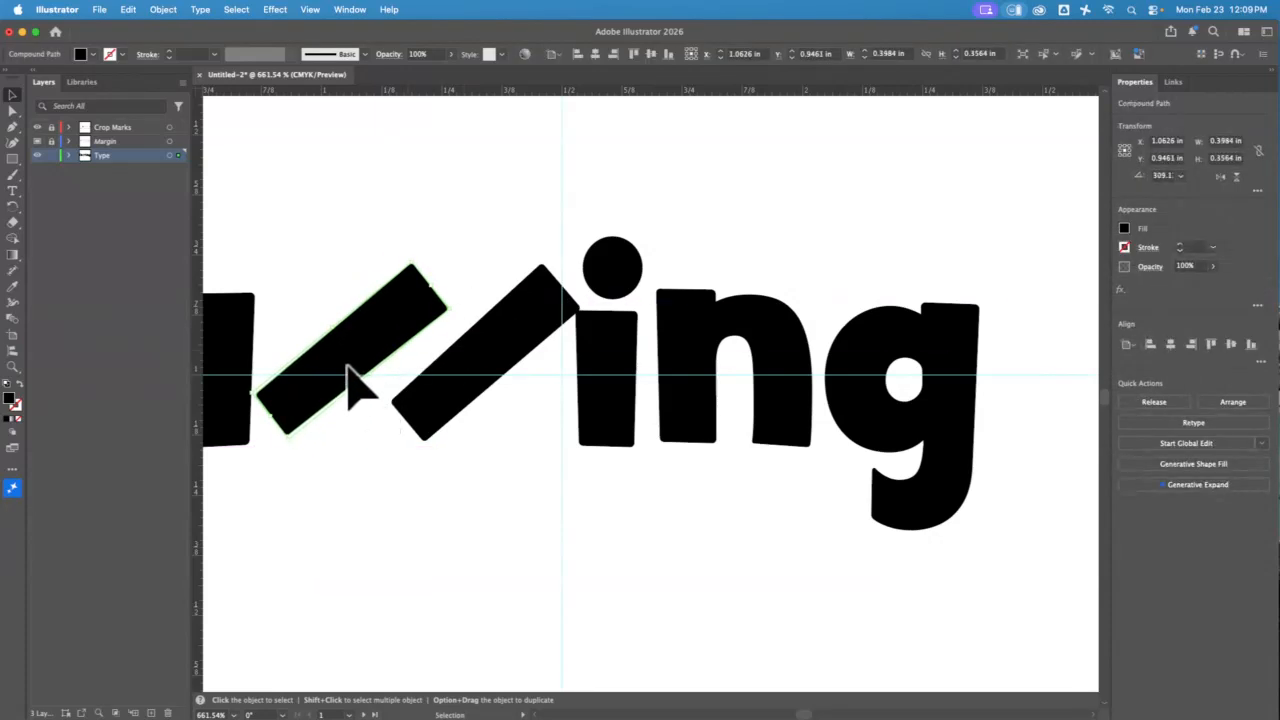
mouse_move(351, 371)
left_mouse_down()
mouse_move(362, 395)
mouse_move(356, 378)
left_mouse_up()
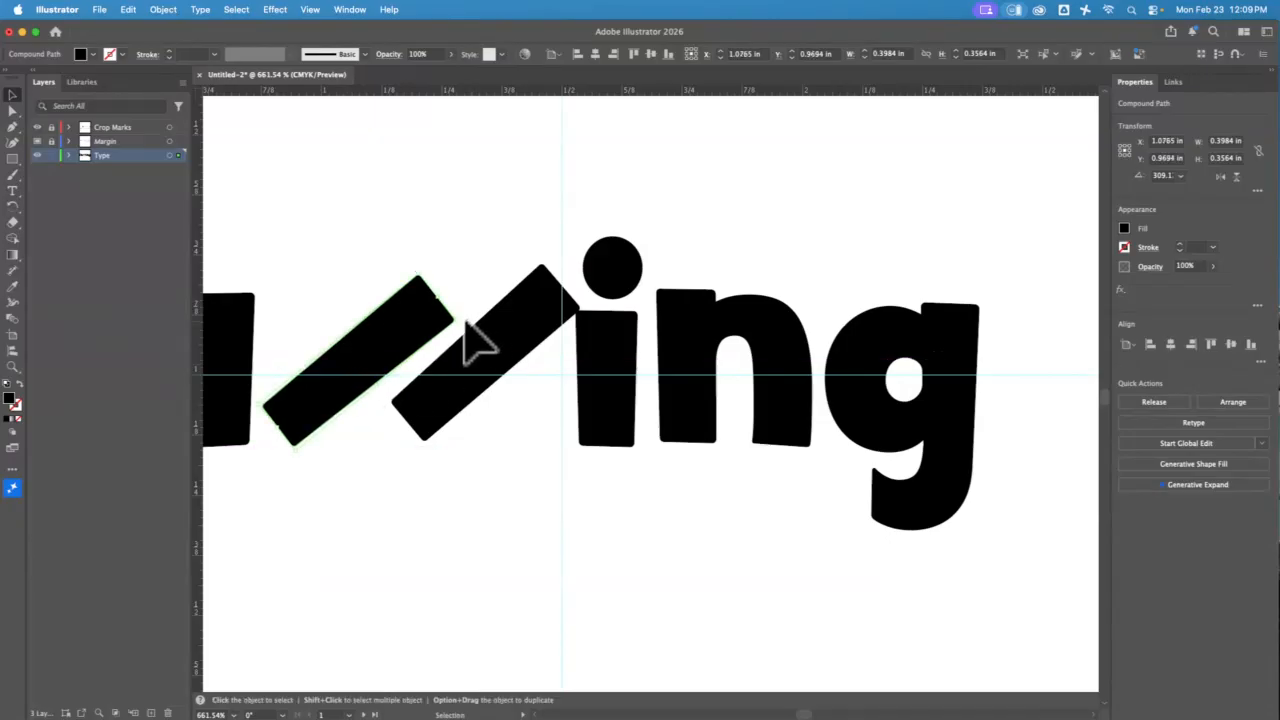
left_click_drag(465, 318, 476, 322)
left_click_drag(337, 400, 339, 384)
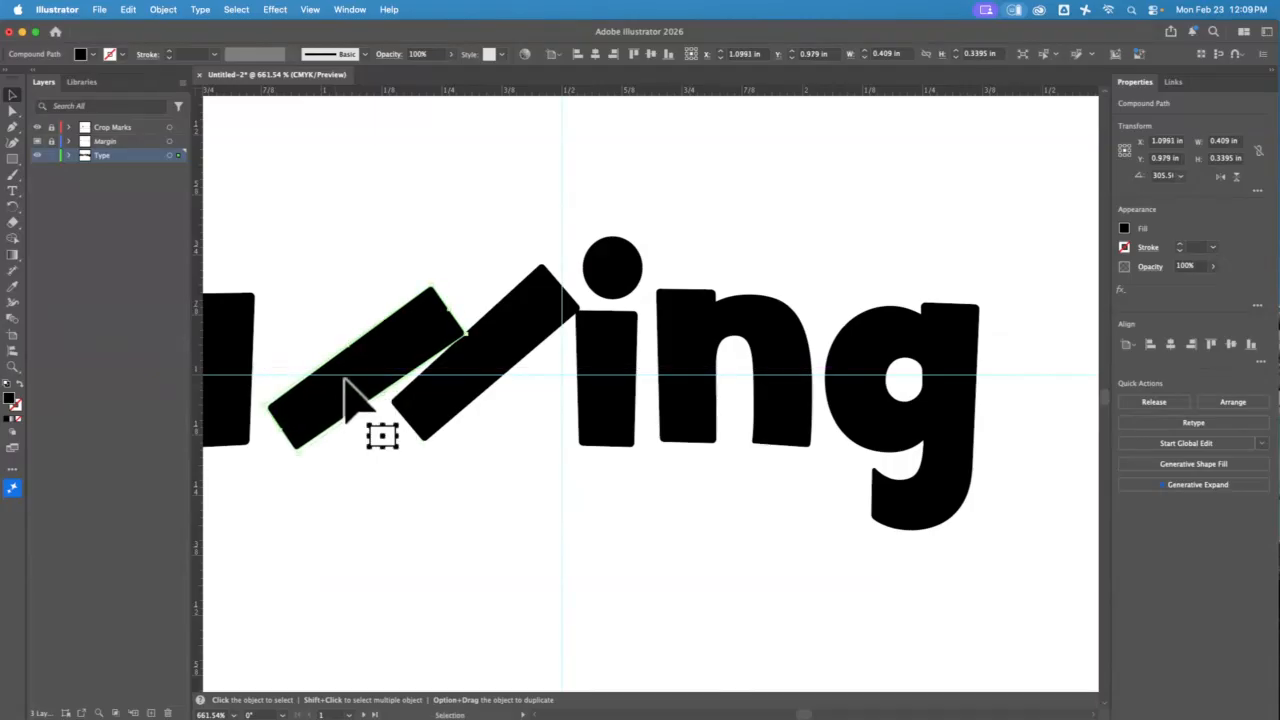
left_click(470, 275)
key("a")
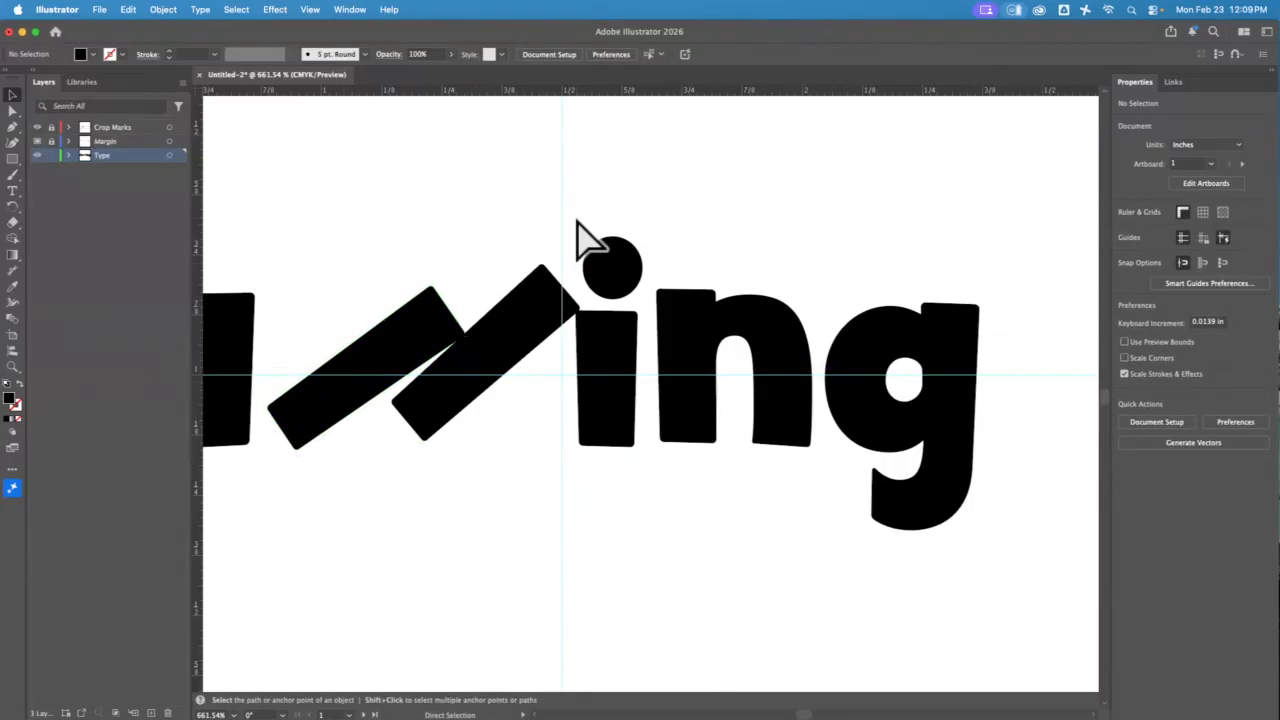
Step: Scale the whole word "falling" to 2.5 in wide so it spans the margin box from side to side
key("super+0")
key("v")
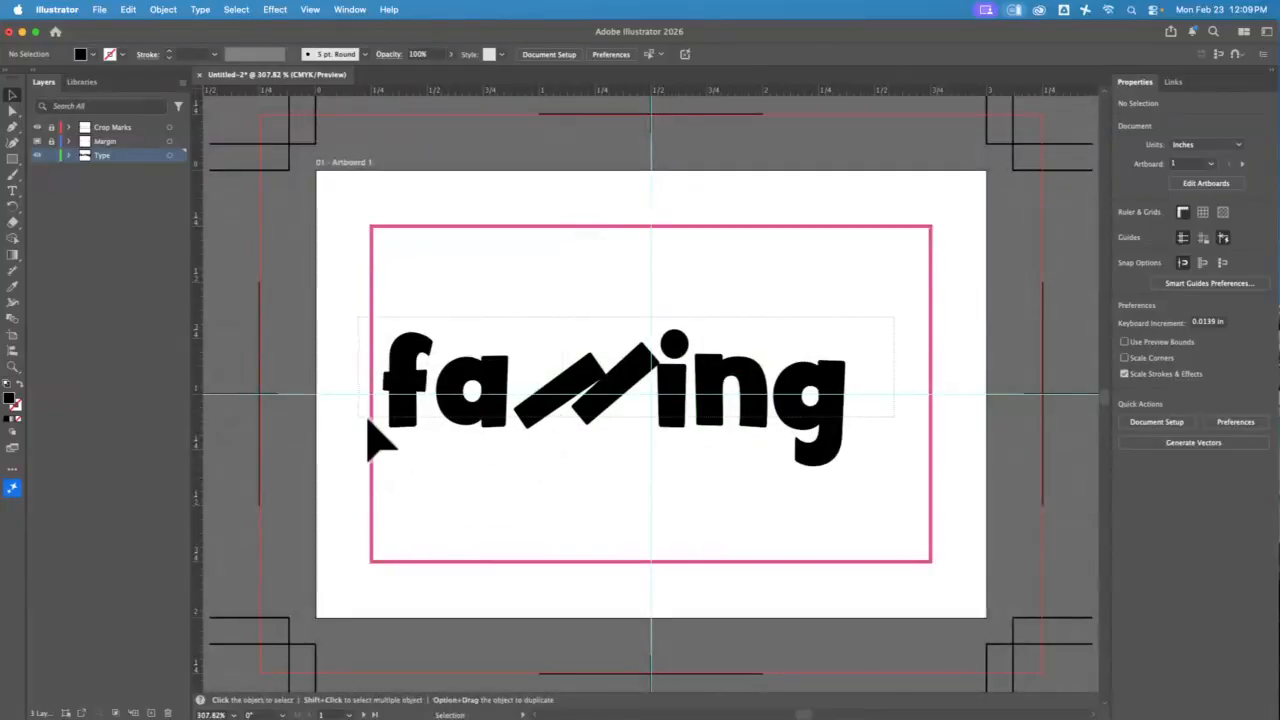
left_click_drag(367, 420, 362, 418)
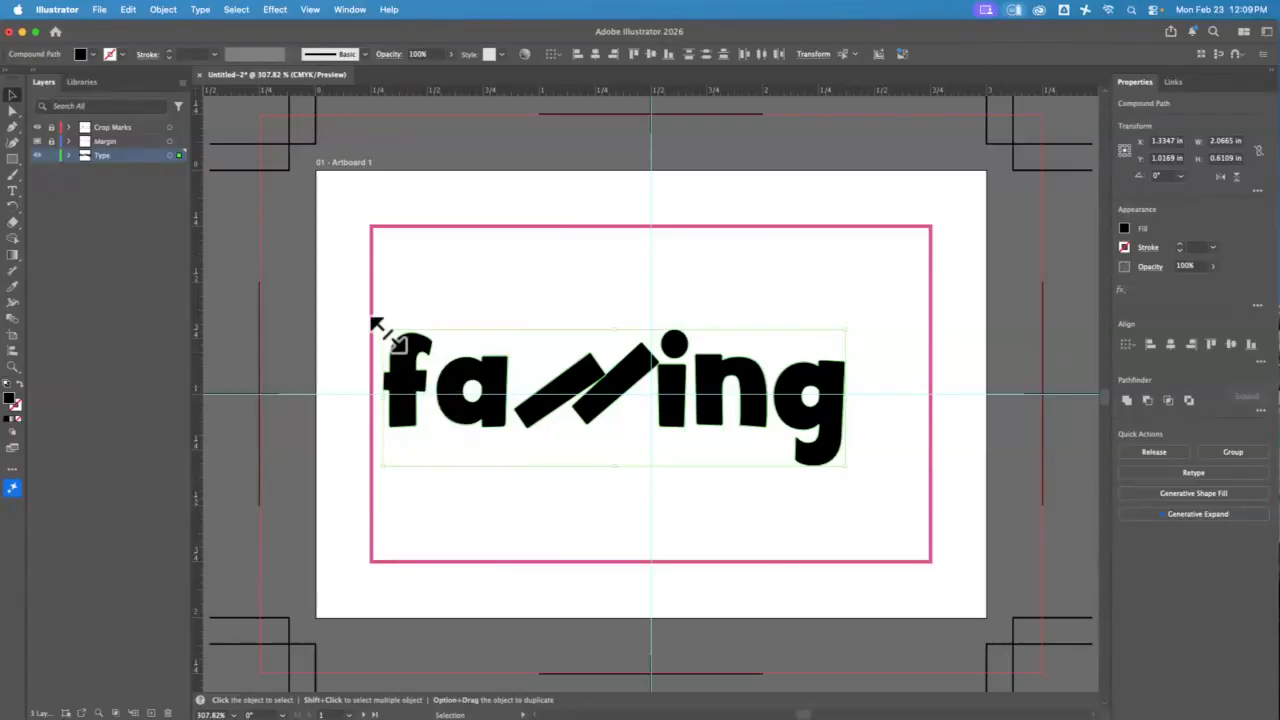
left_click_drag(372, 321, 366, 320)
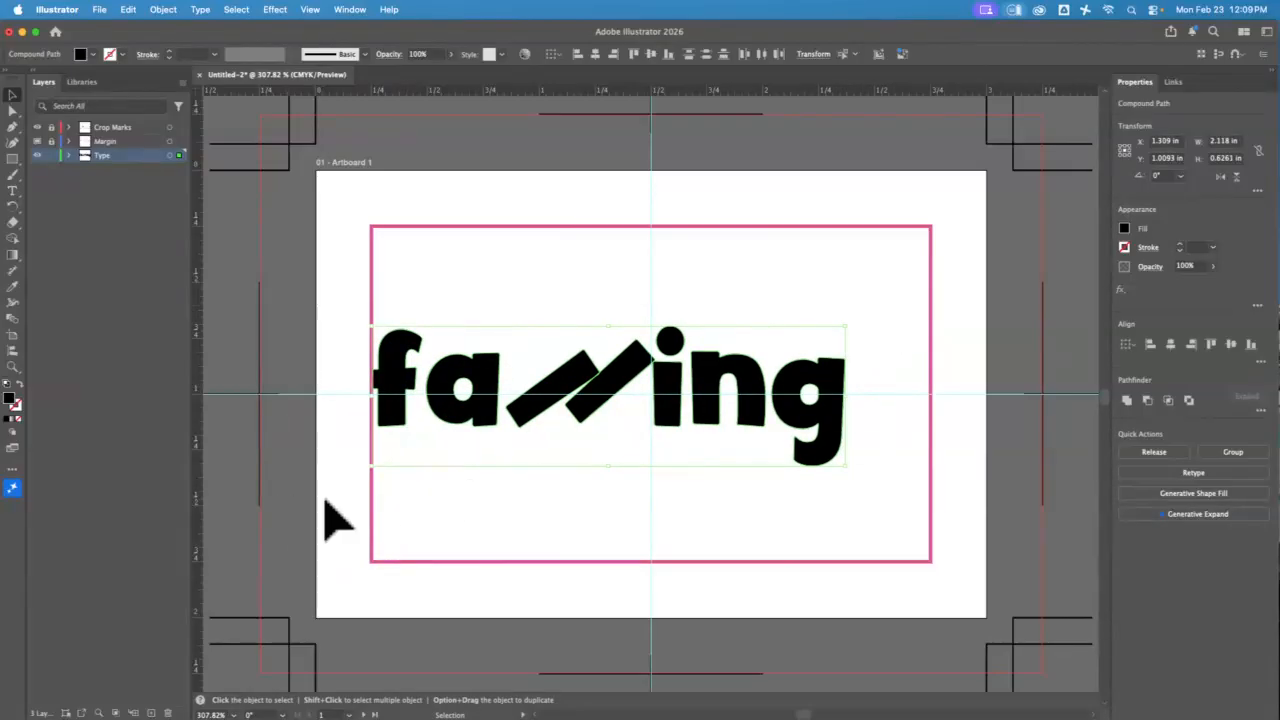
left_click_drag(848, 328, 932, 286)
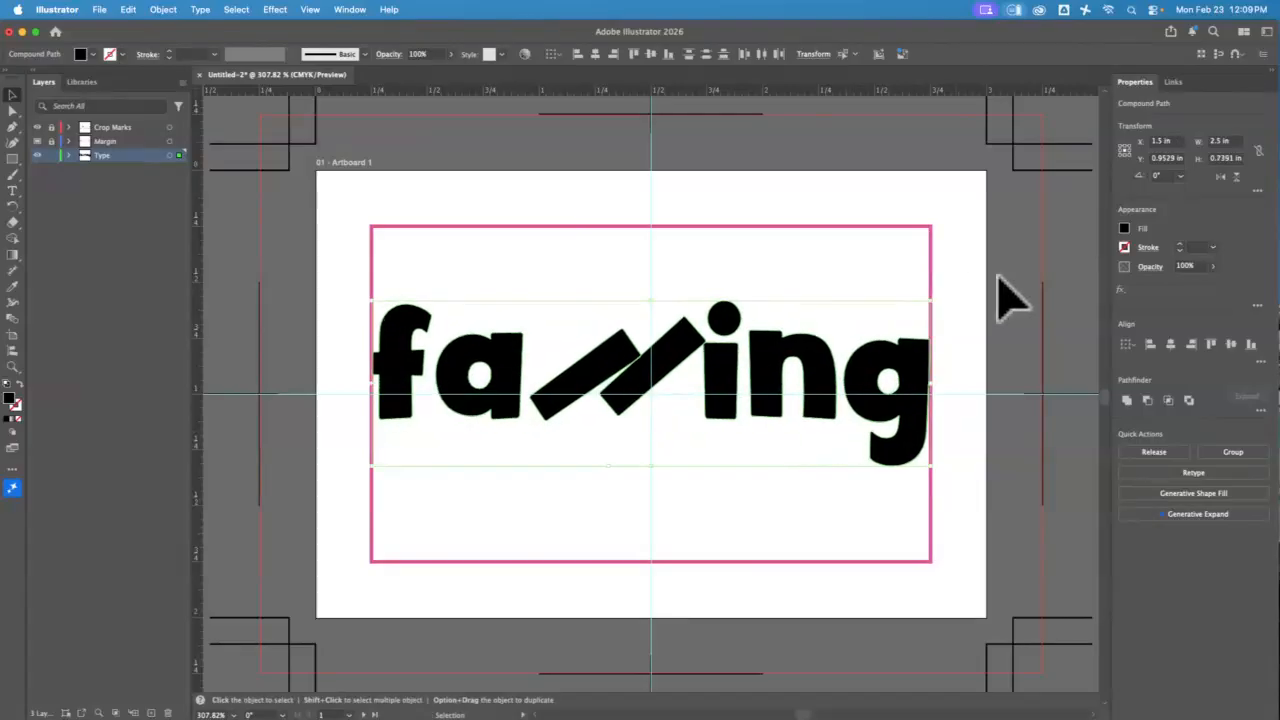
left_click(998, 275)
Step: Release the compound path of the letter i so its dot and stem are separate shapes
left_click(742, 340)
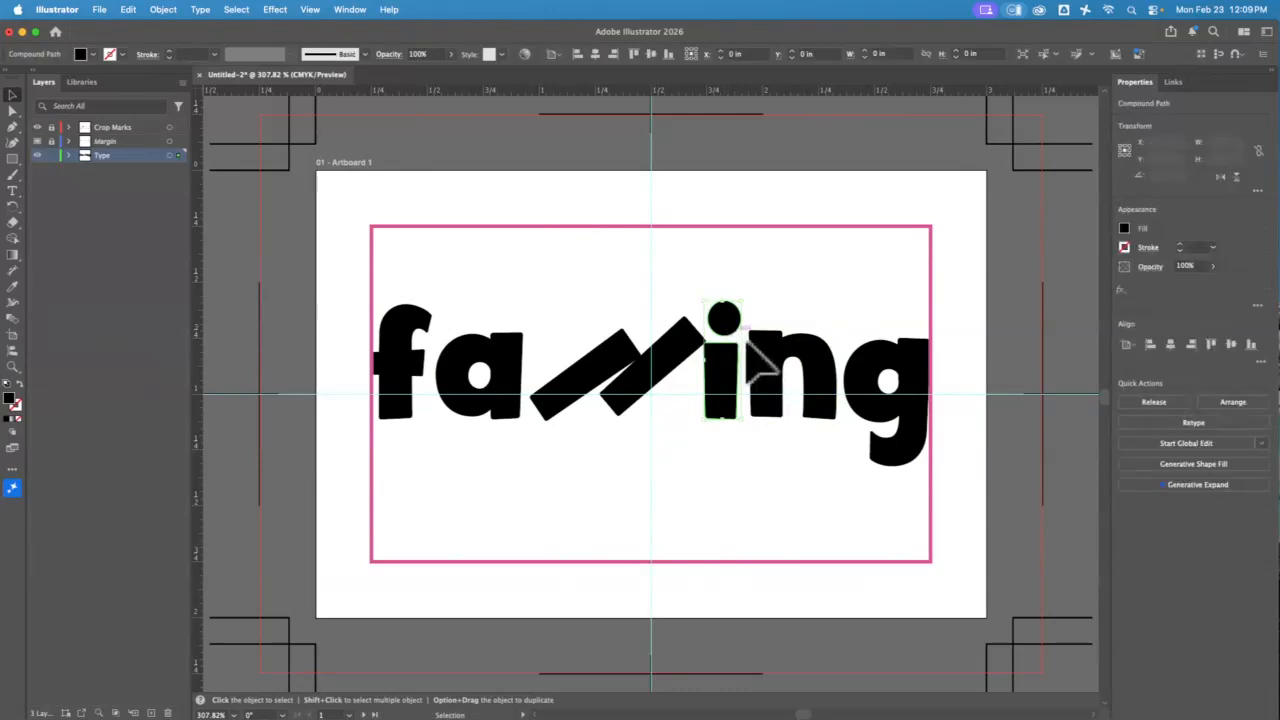
left_click(164, 10)
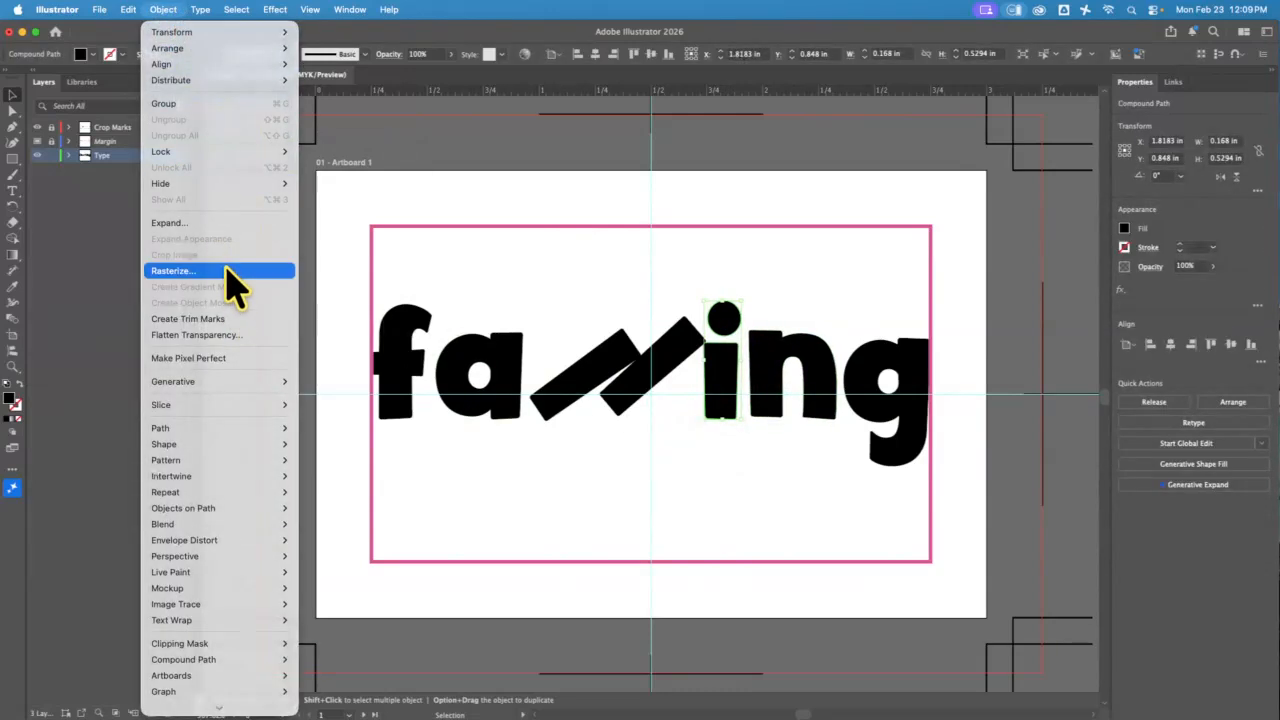
left_click(686, 268)
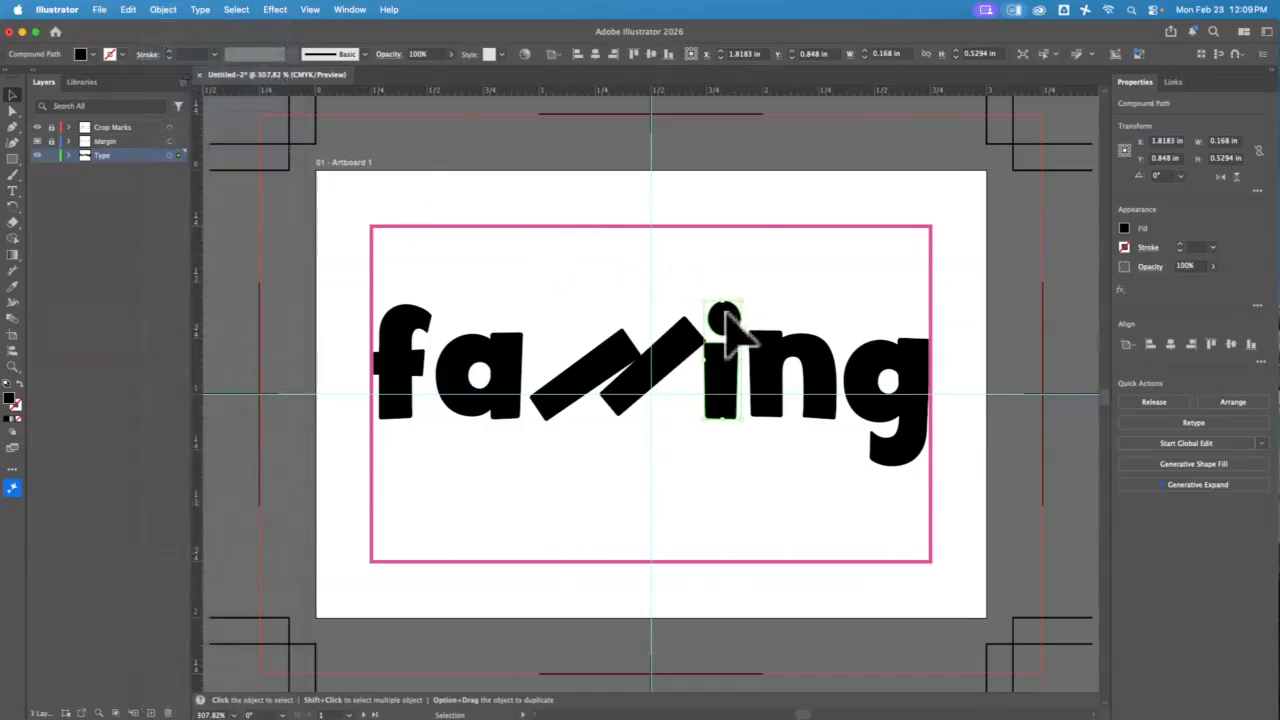
left_click(805, 270)
left_click(740, 345)
left_click(163, 10)
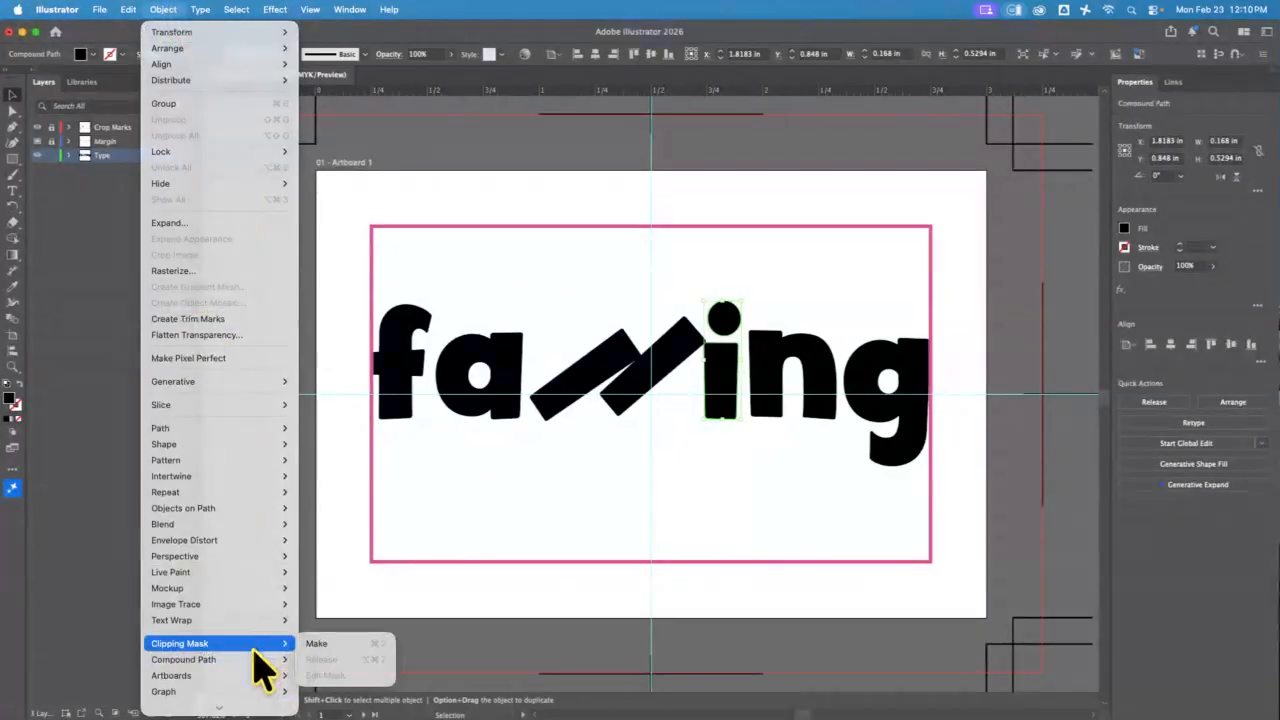
mouse_move(255, 660)
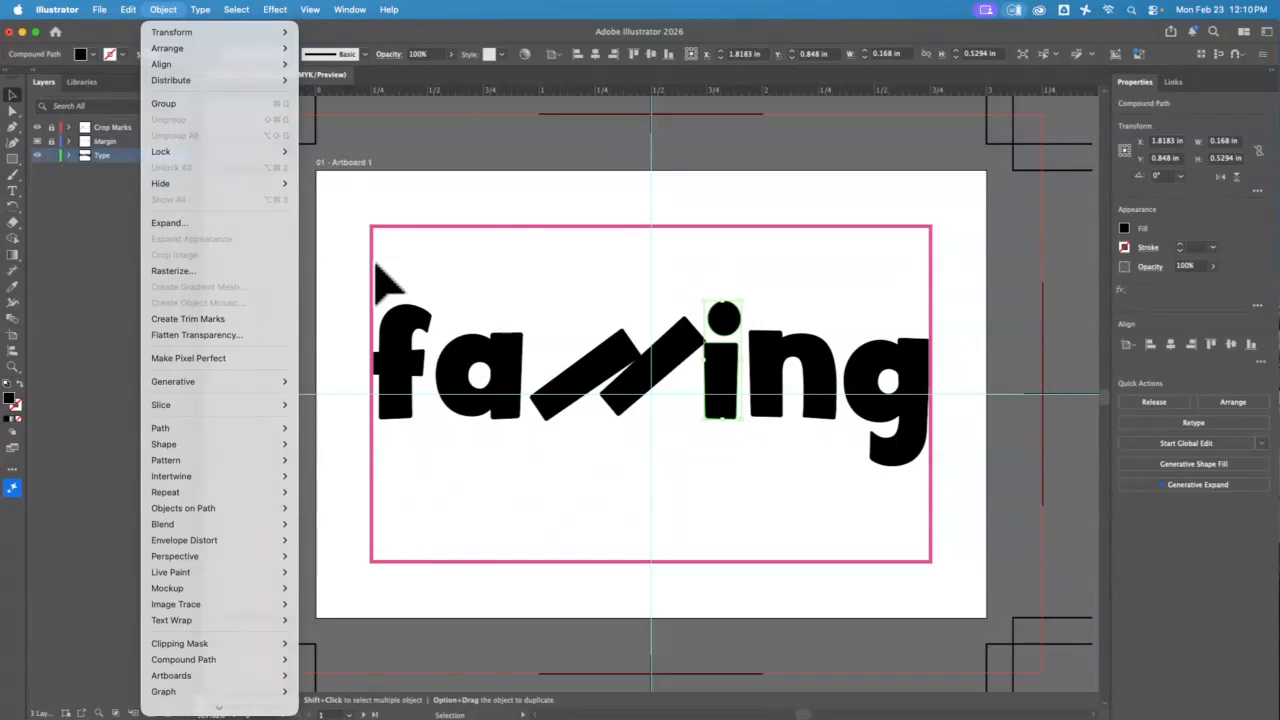
left_click(447, 350)
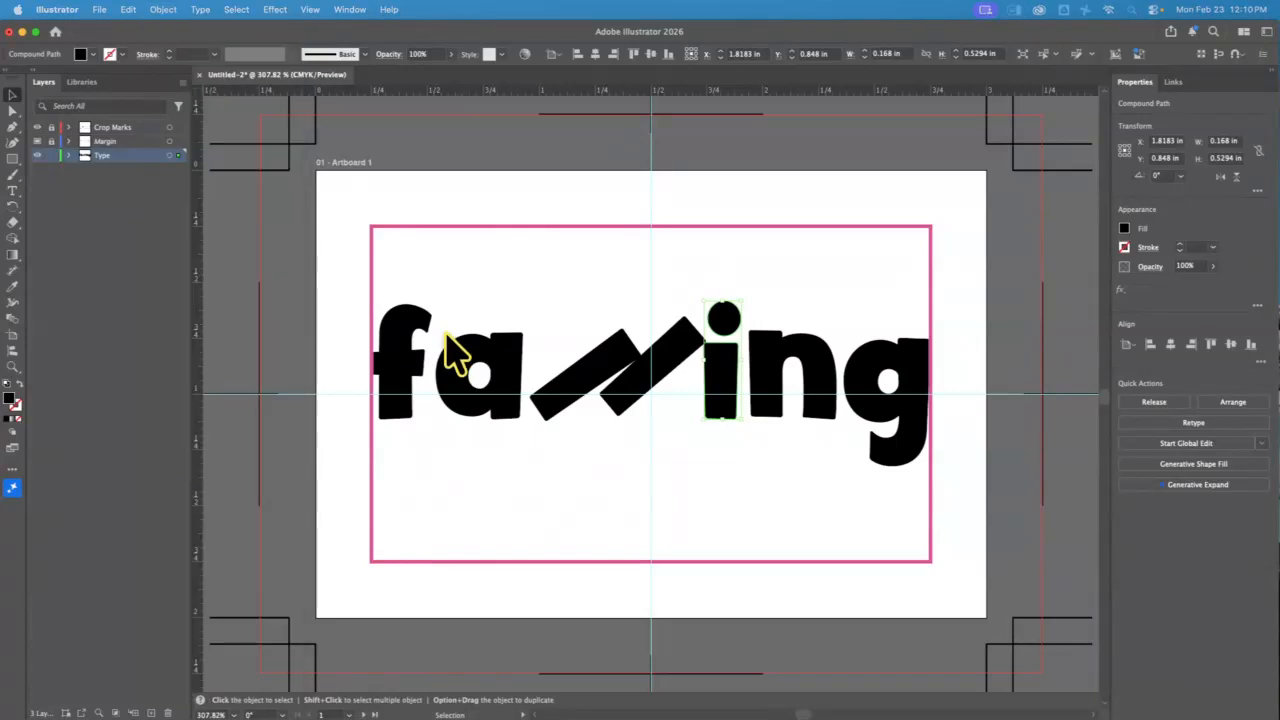
left_click(164, 11)
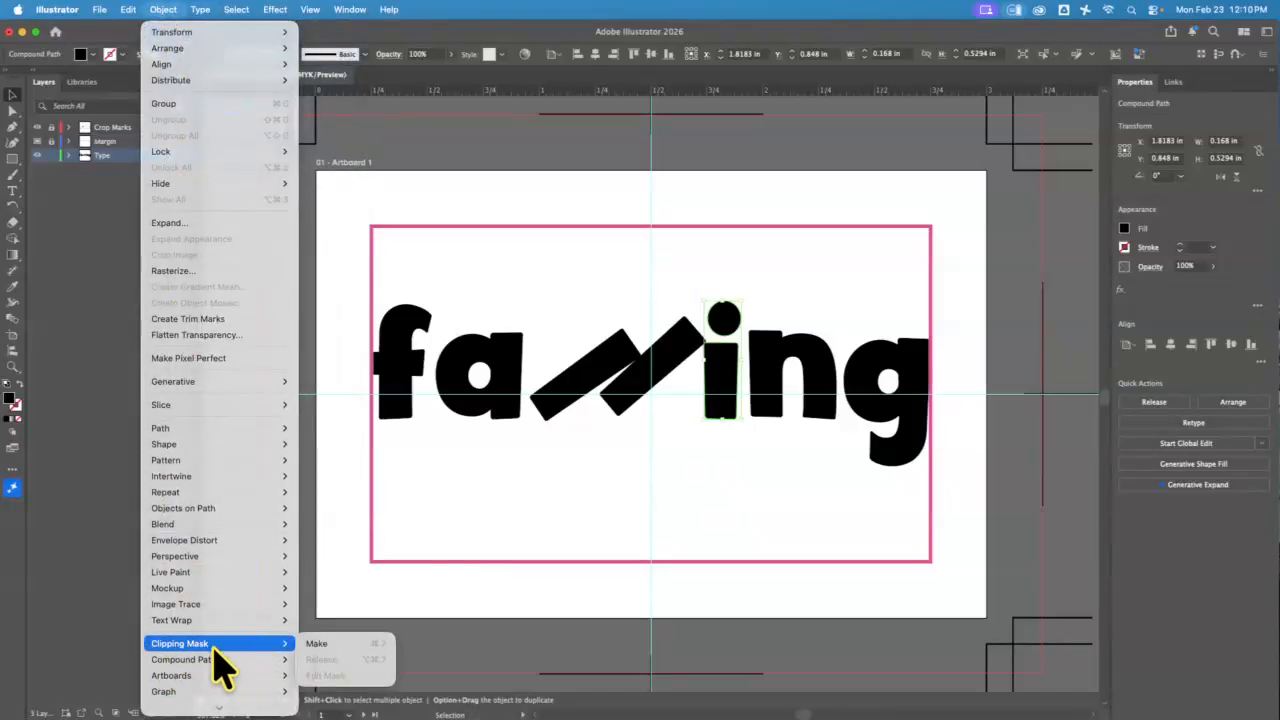
mouse_move(157, 663)
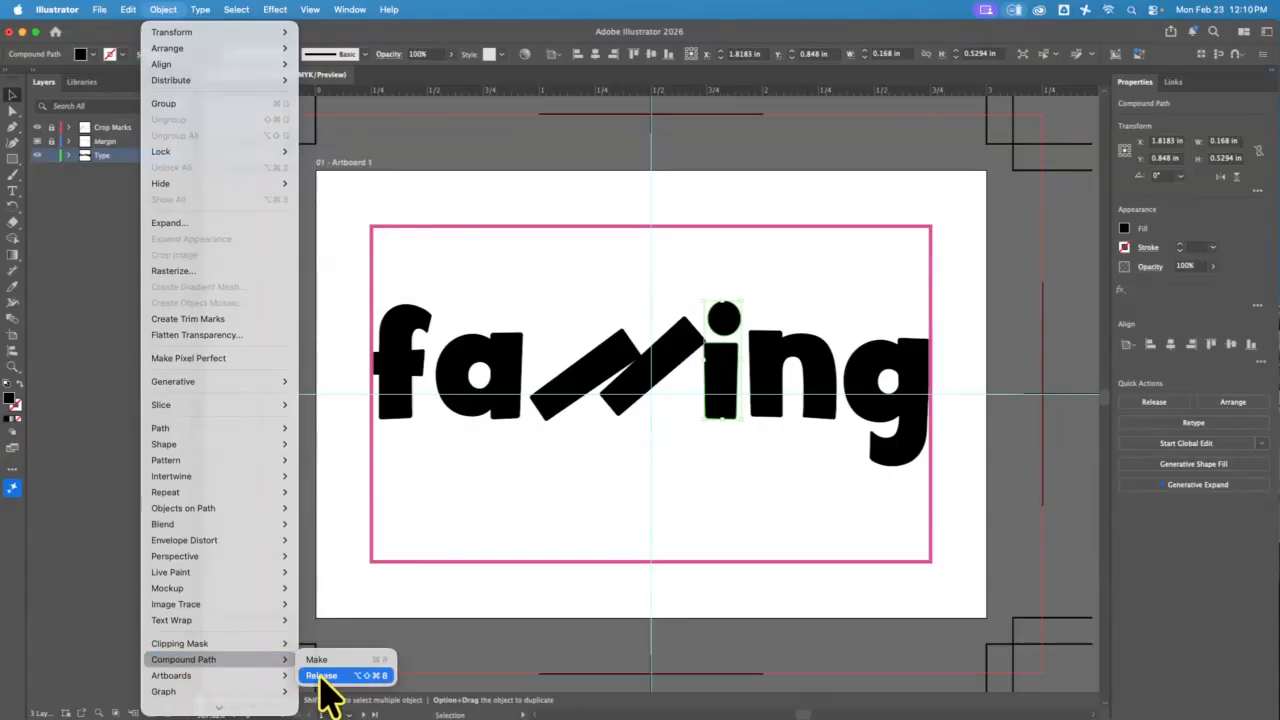
left_click(322, 676)
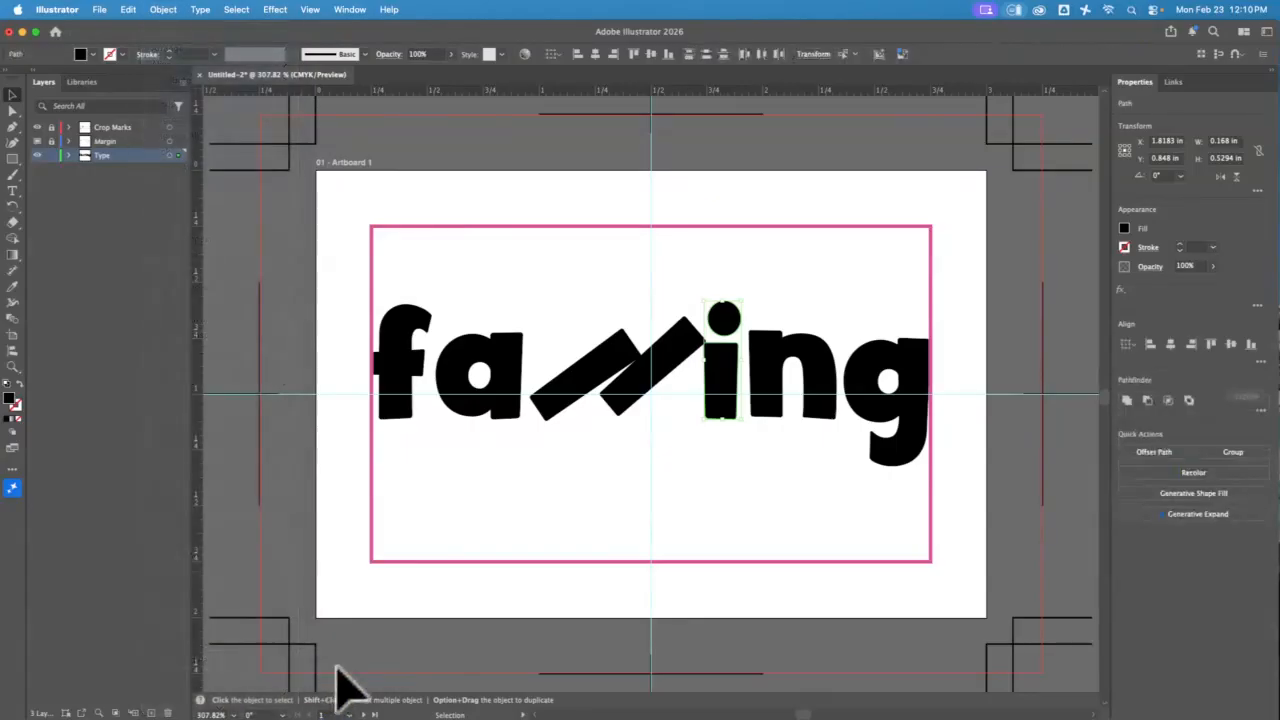
Step: Move the i's dot down onto the artboard's bottom edge below the g and rotate it to about 301.8°
left_click(705, 272)
left_click(723, 316)
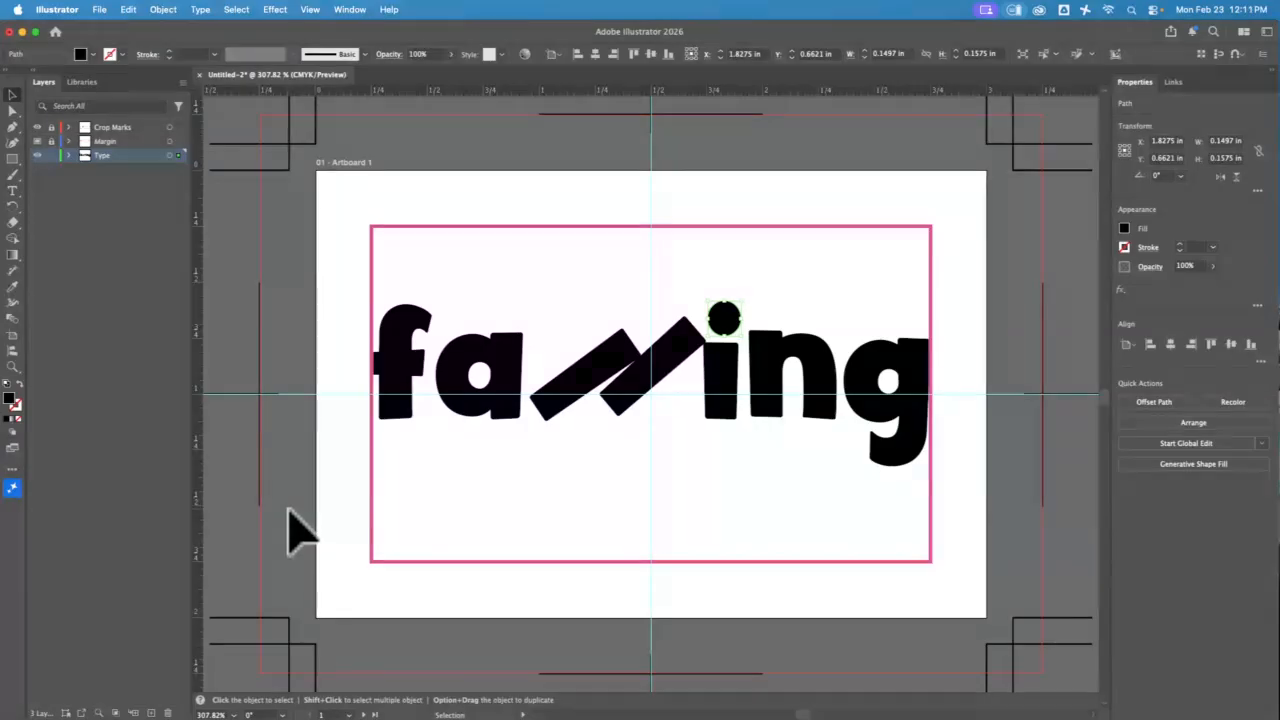
left_click_drag(734, 322, 897, 604)
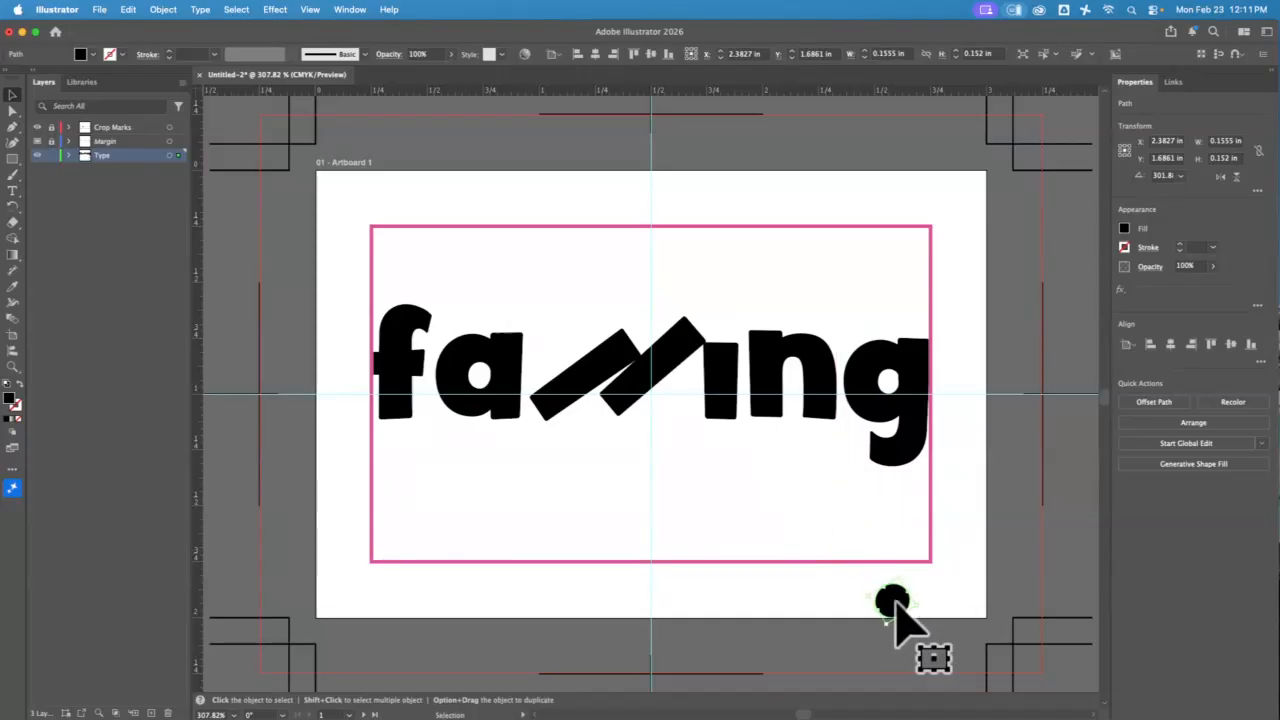
left_click(878, 530)
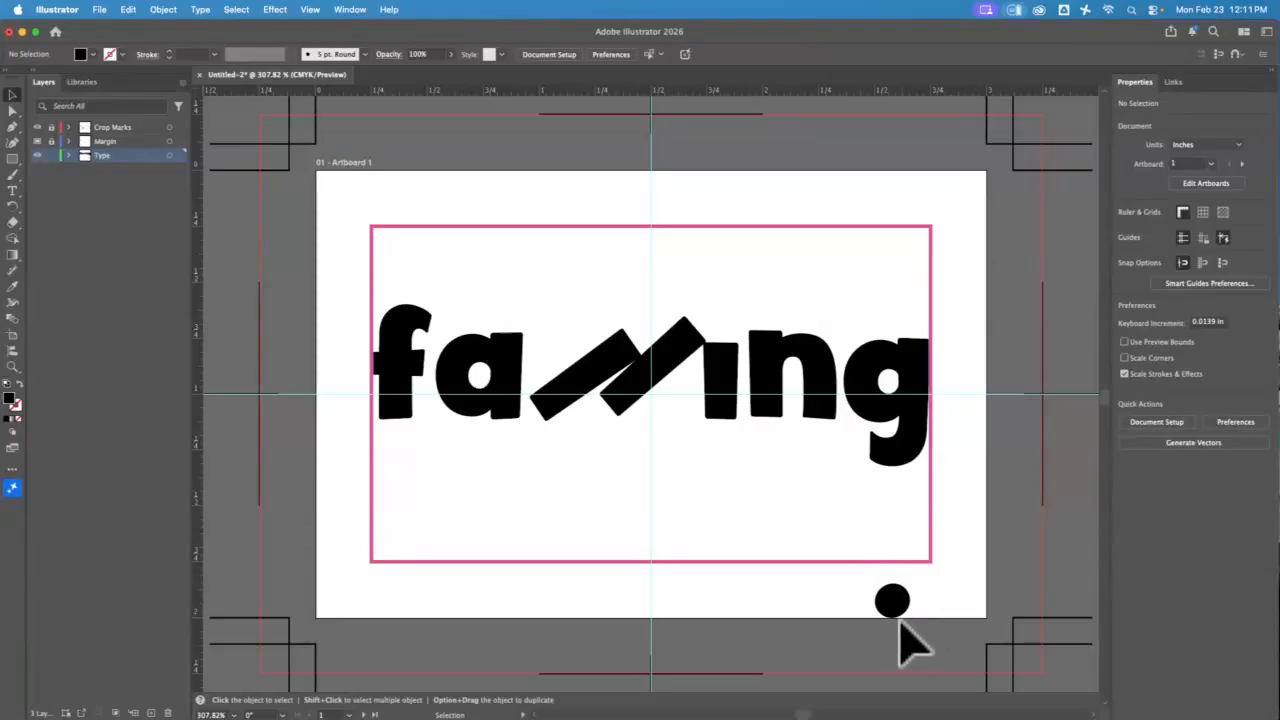
Step: Move the f slightly closer to the a, and enlarge the word without the dot to reach the left margin
left_click_drag(373, 396, 381, 396)
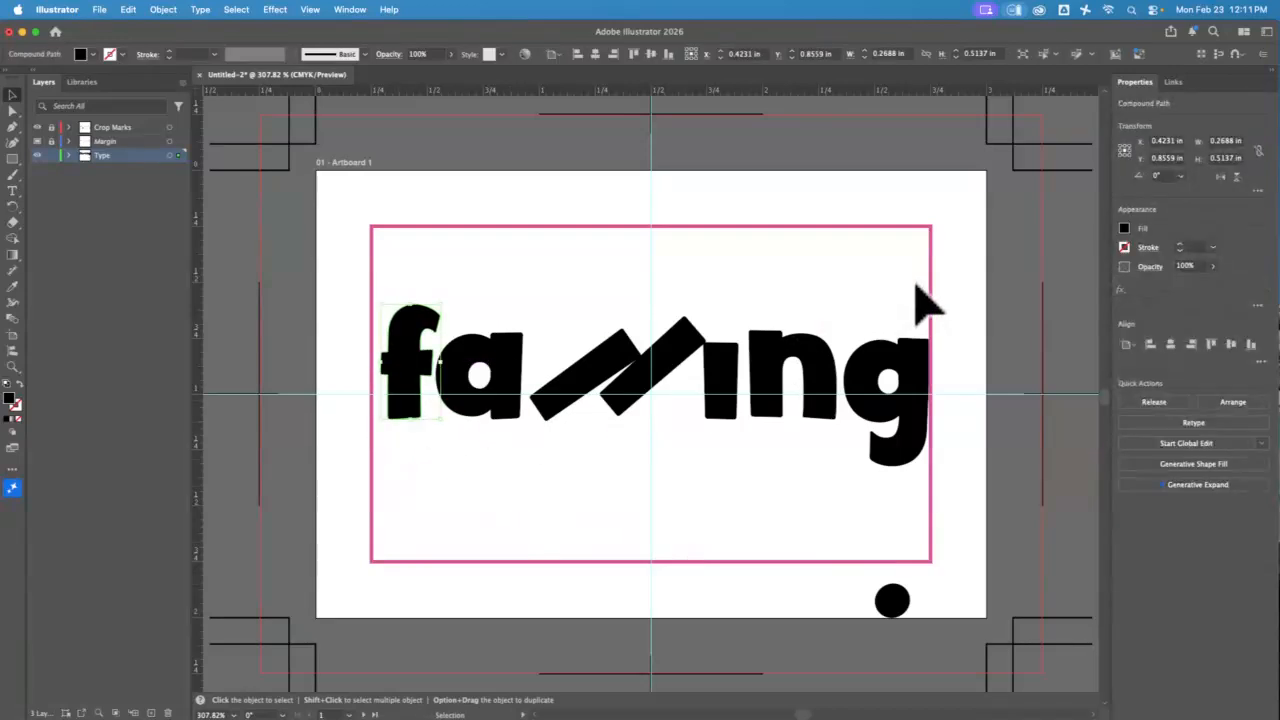
left_click_drag(920, 297, 405, 495)
left_click_drag(387, 303, 366, 286)
left_click(536, 267)
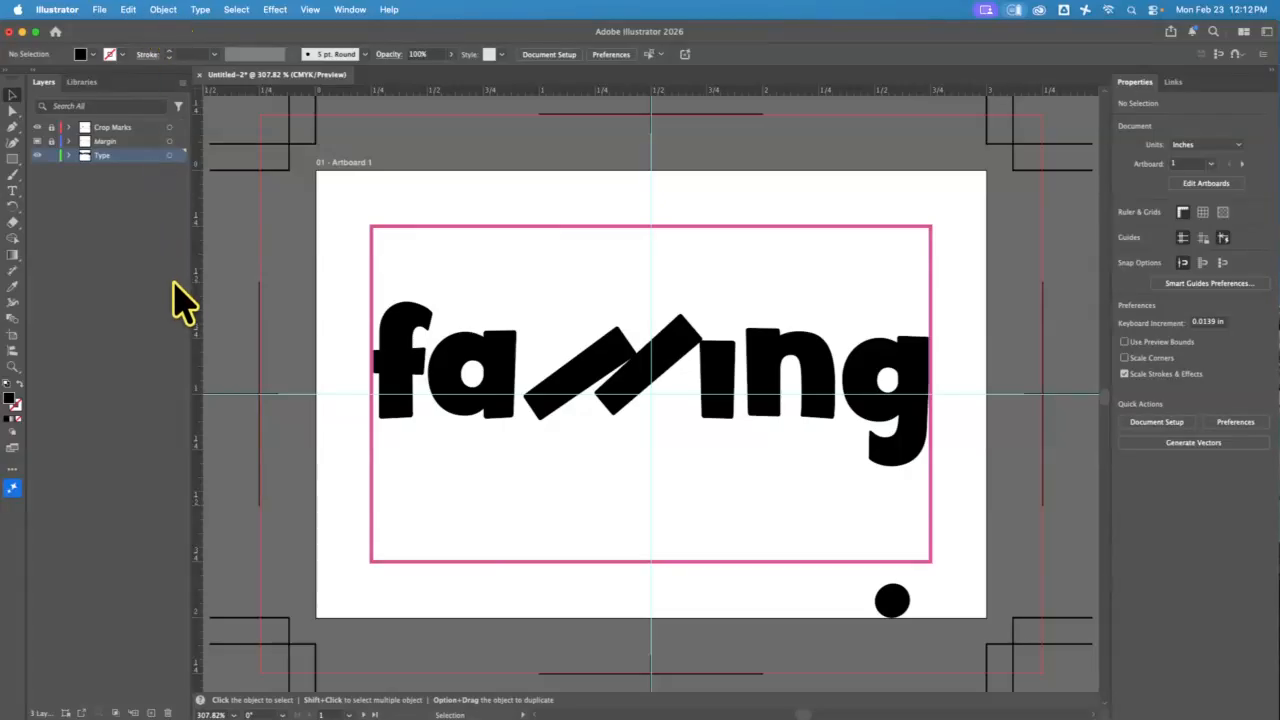
left_click(201, 9)
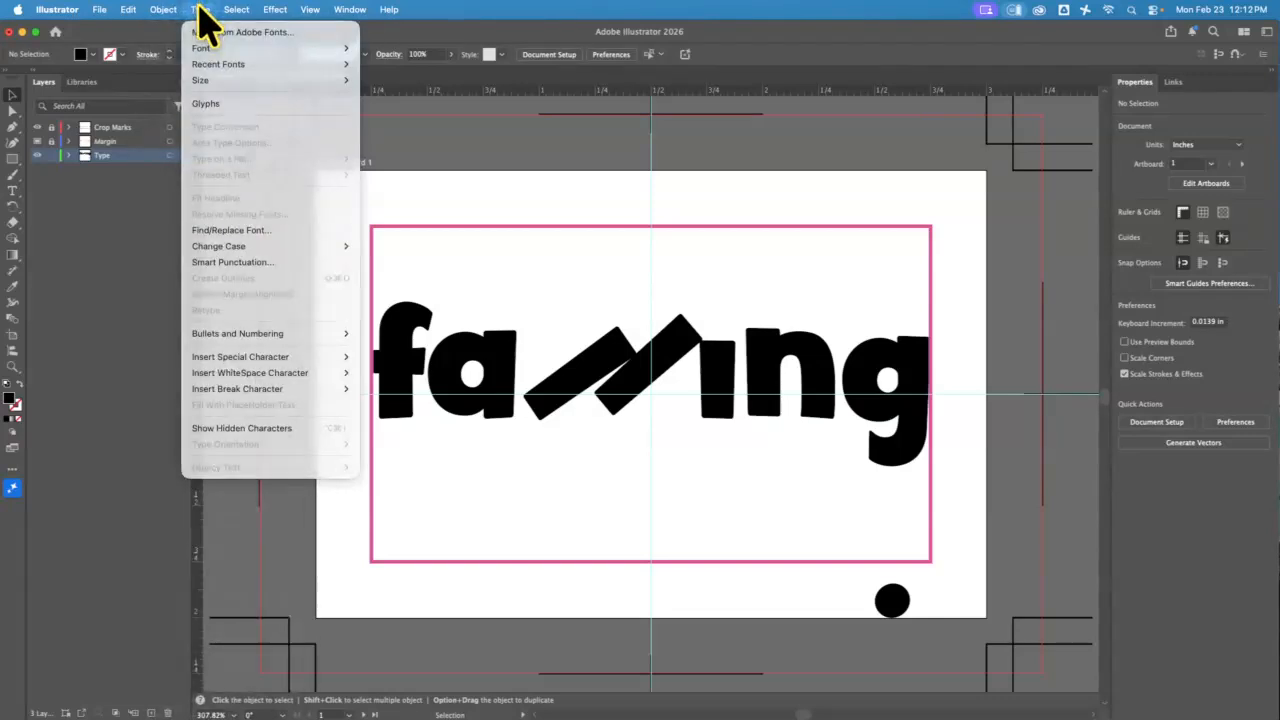
left_click(205, 12)
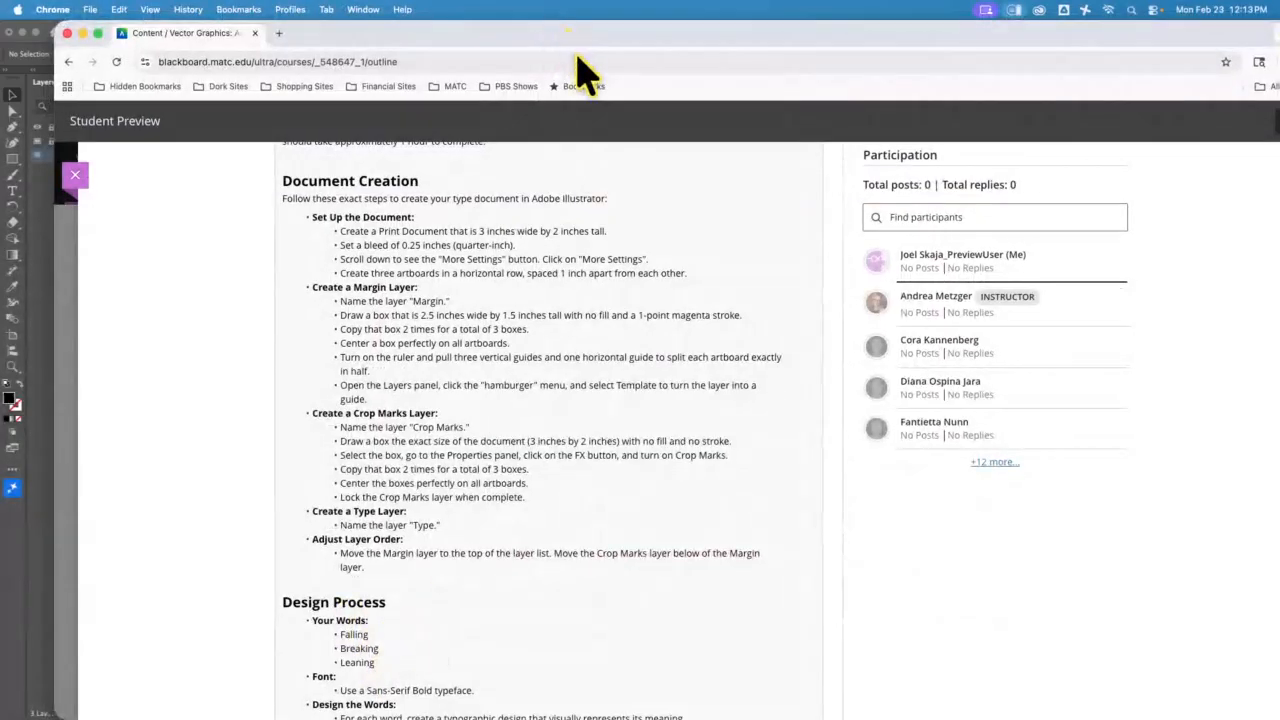
Step: Review the document creation and design instructions of the lettering assignment in Chrome, and return to Illustrator
double_click(497, 32)
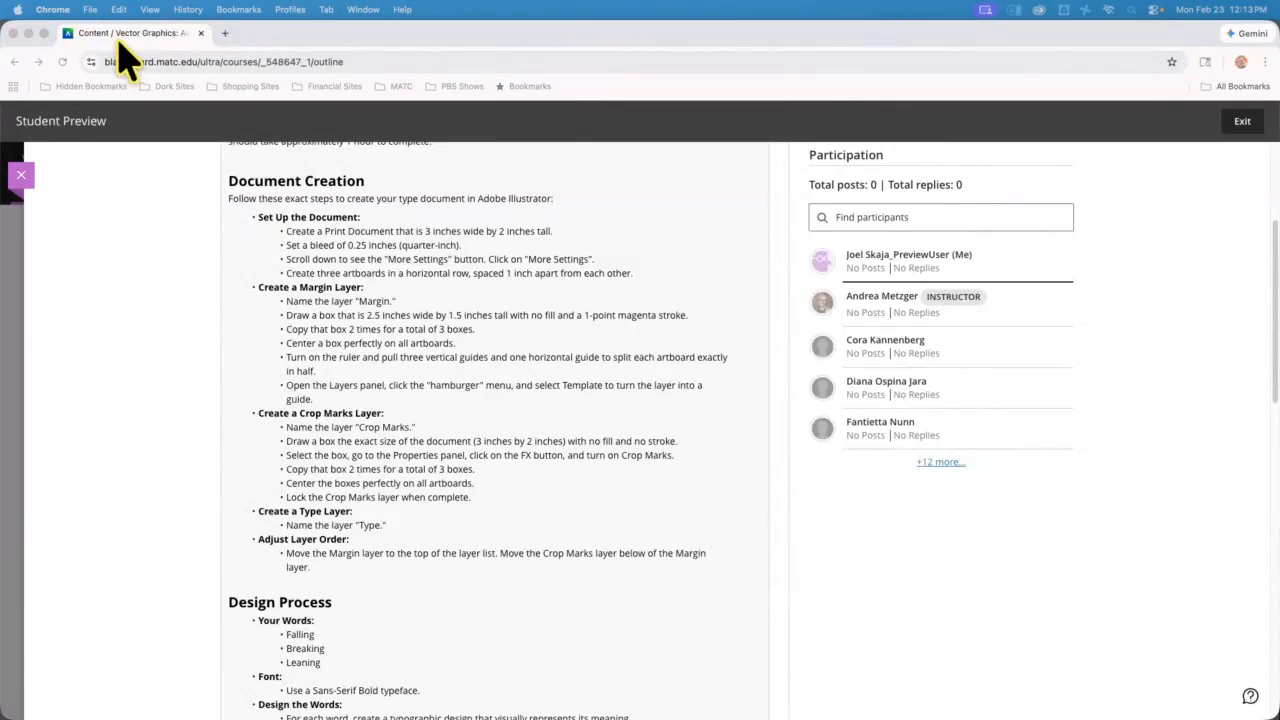
left_click_drag(352, 38, 78, 110)
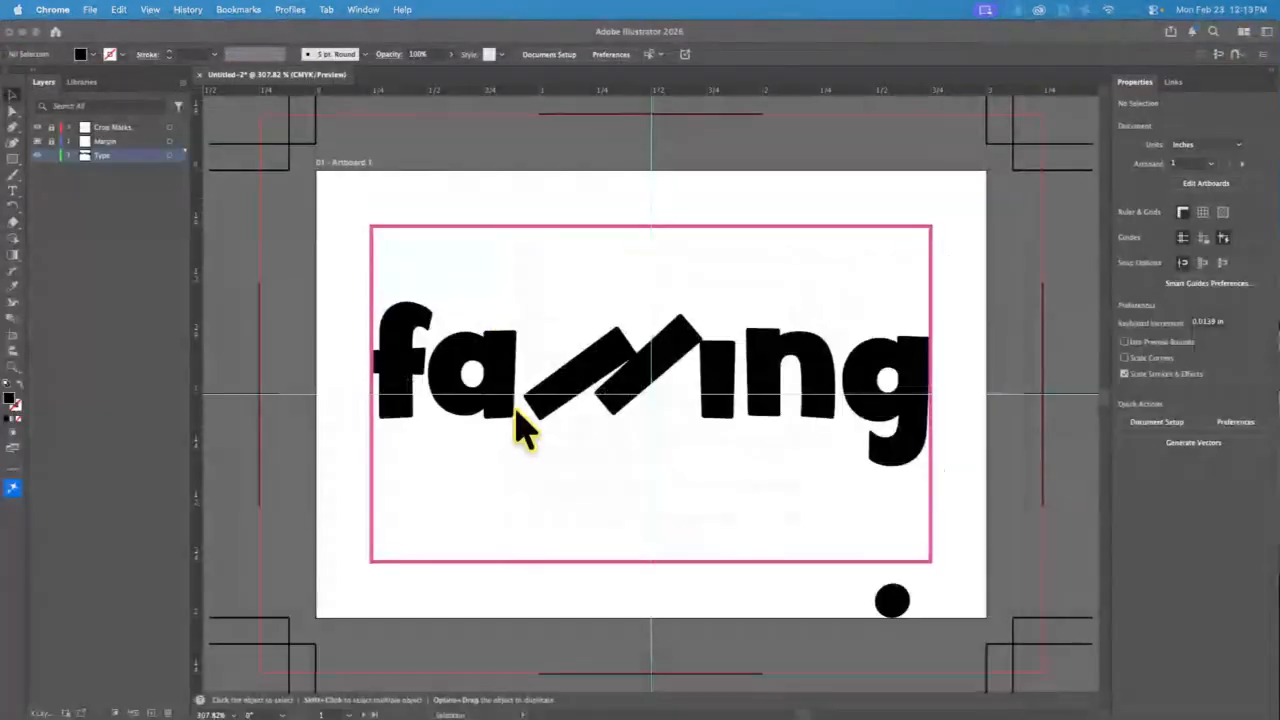
left_click(470, 370)
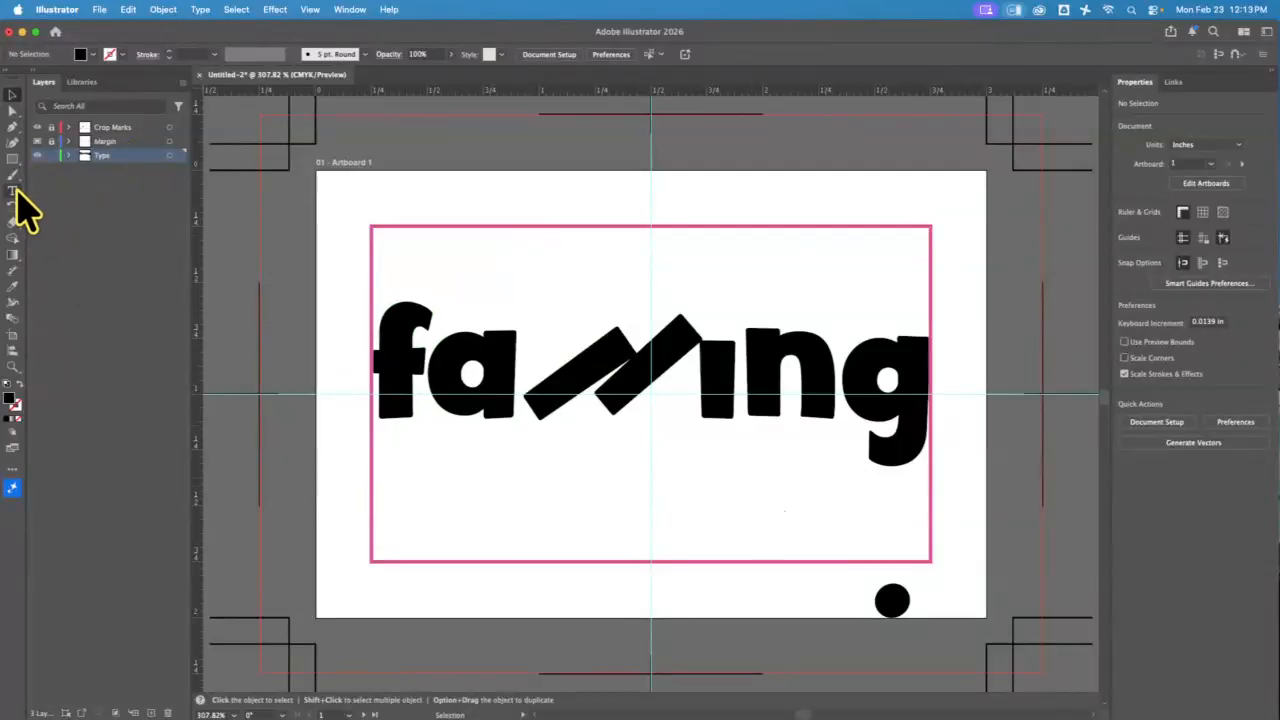
Step: Try extending the f's stem down to the bottom margin and the a's stem up to the top margin
left_click(12, 110)
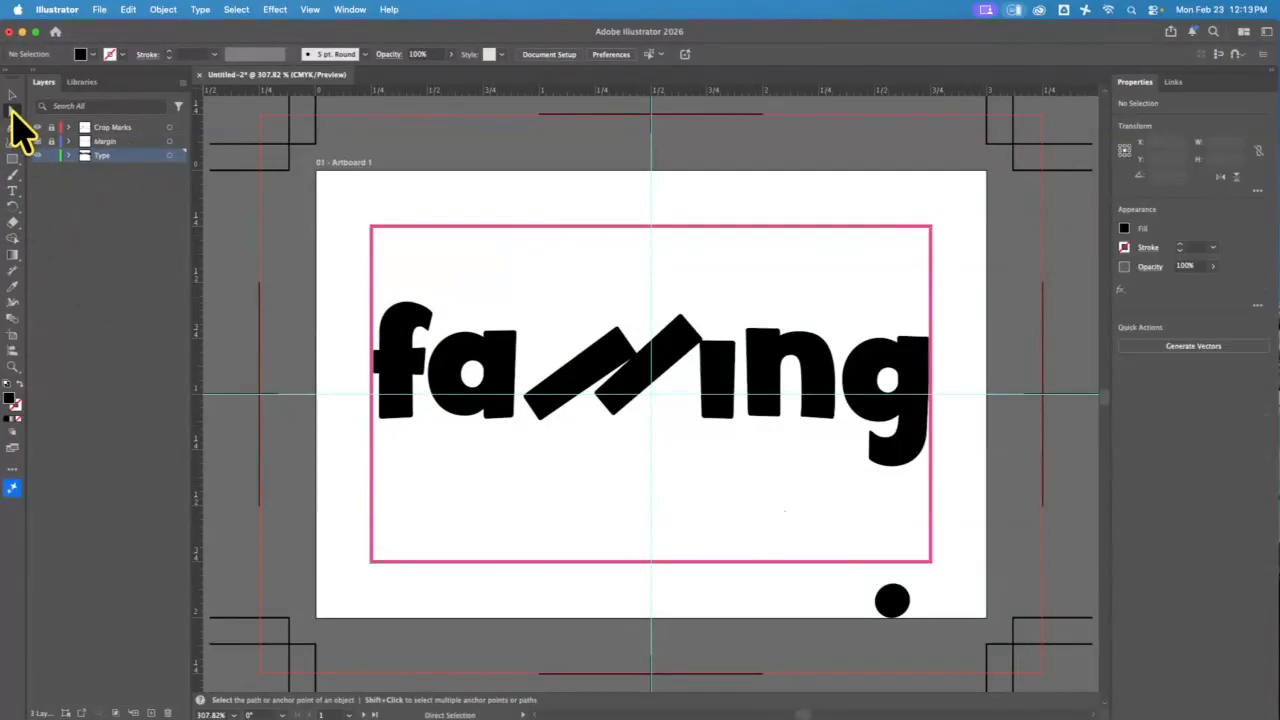
left_click_drag(395, 426, 417, 568)
left_click(503, 545)
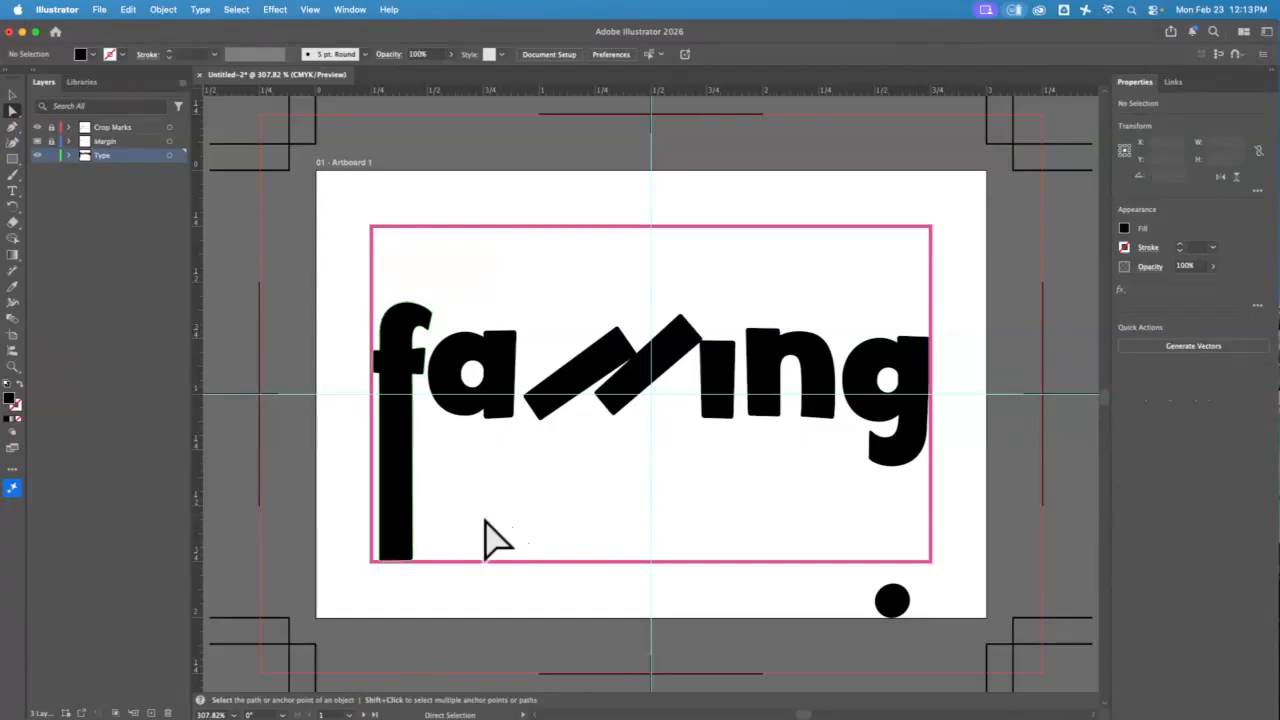
left_click_drag(527, 312, 531, 228)
left_click(505, 575)
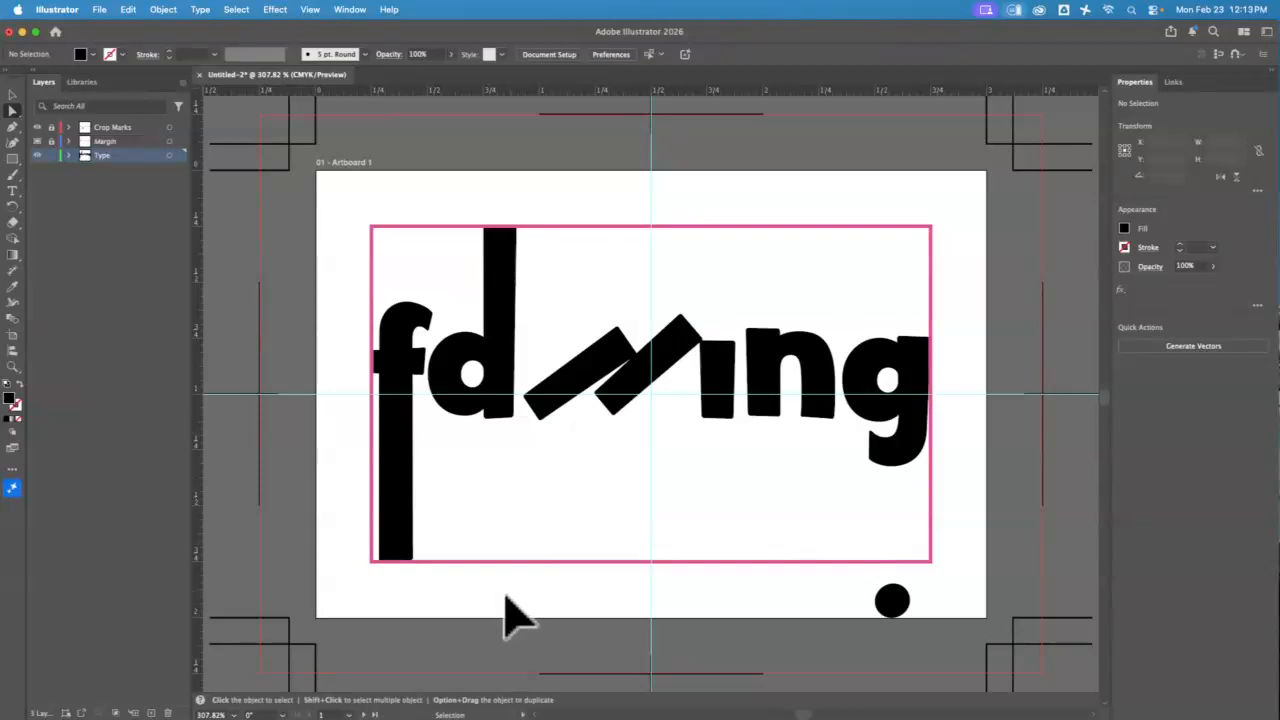
Step: Undo the stem extensions on the a and the f
key("super+z")
key("super+z")
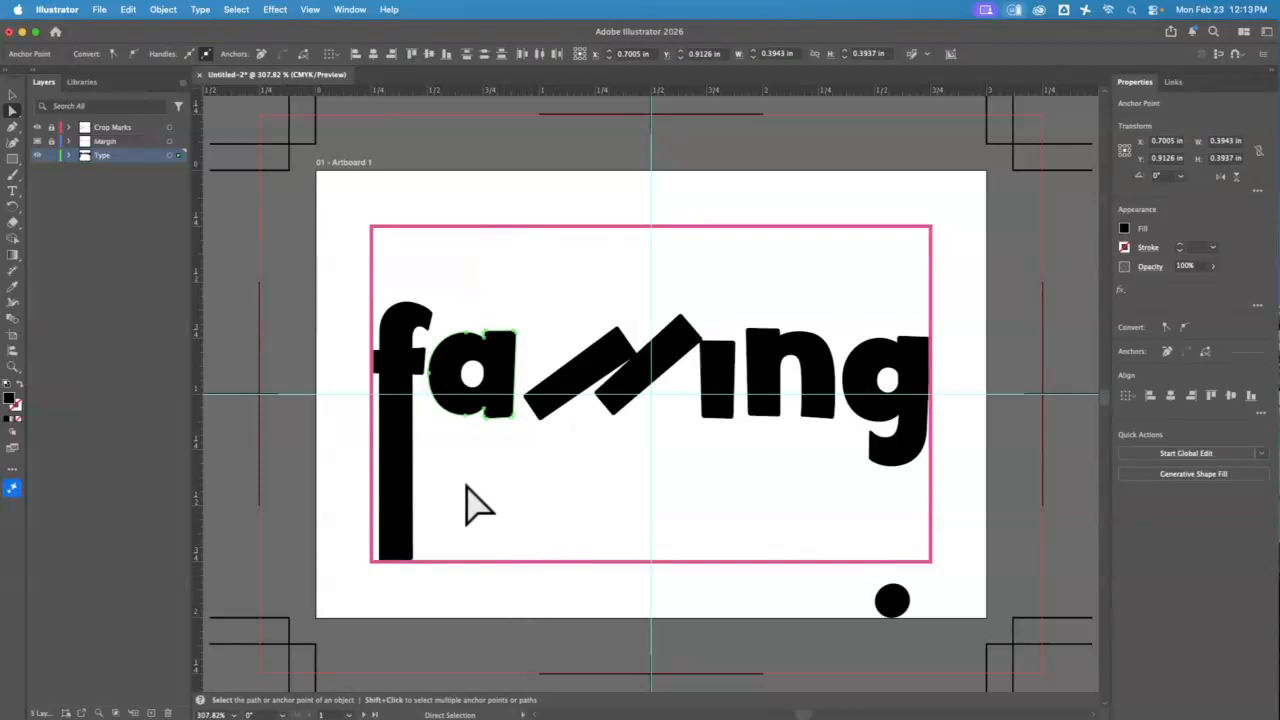
key("super+z")
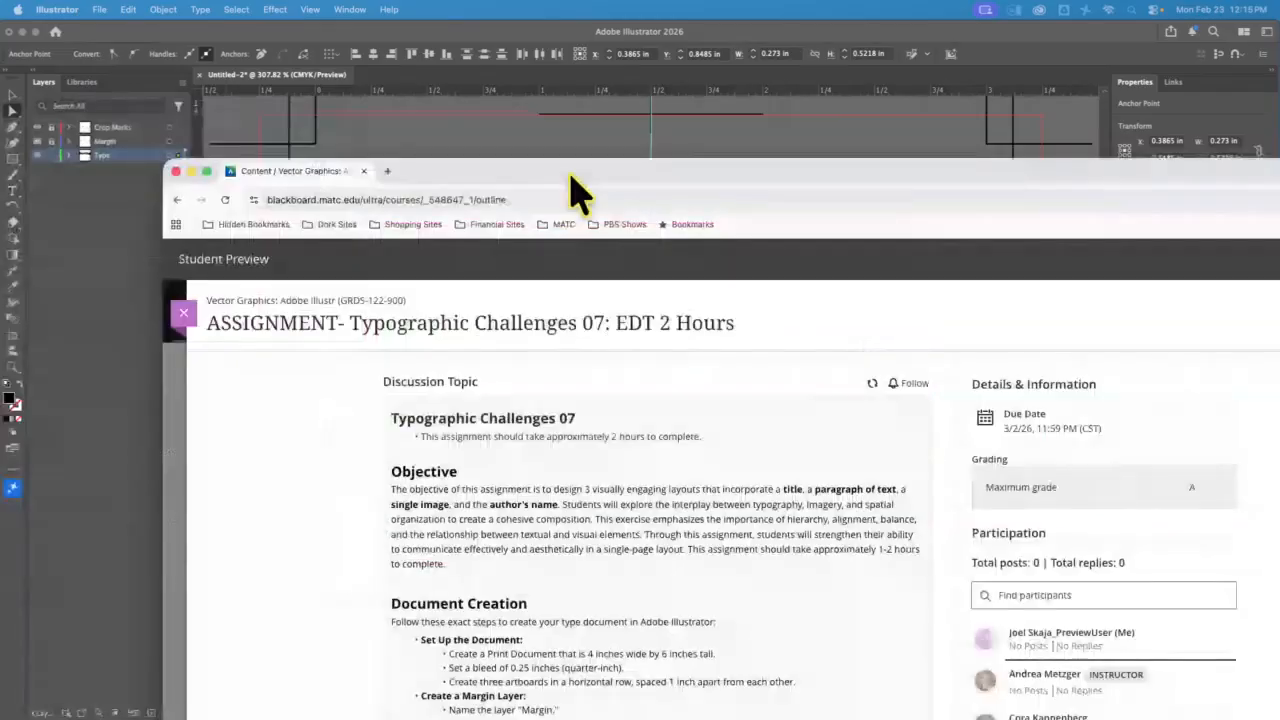
Step: Switch to the Typographic Challenges 07 assignment in Chrome and copy the title "Of Mice and Men" from its Design Process section
left_click_drag(580, 190, 486, 23)
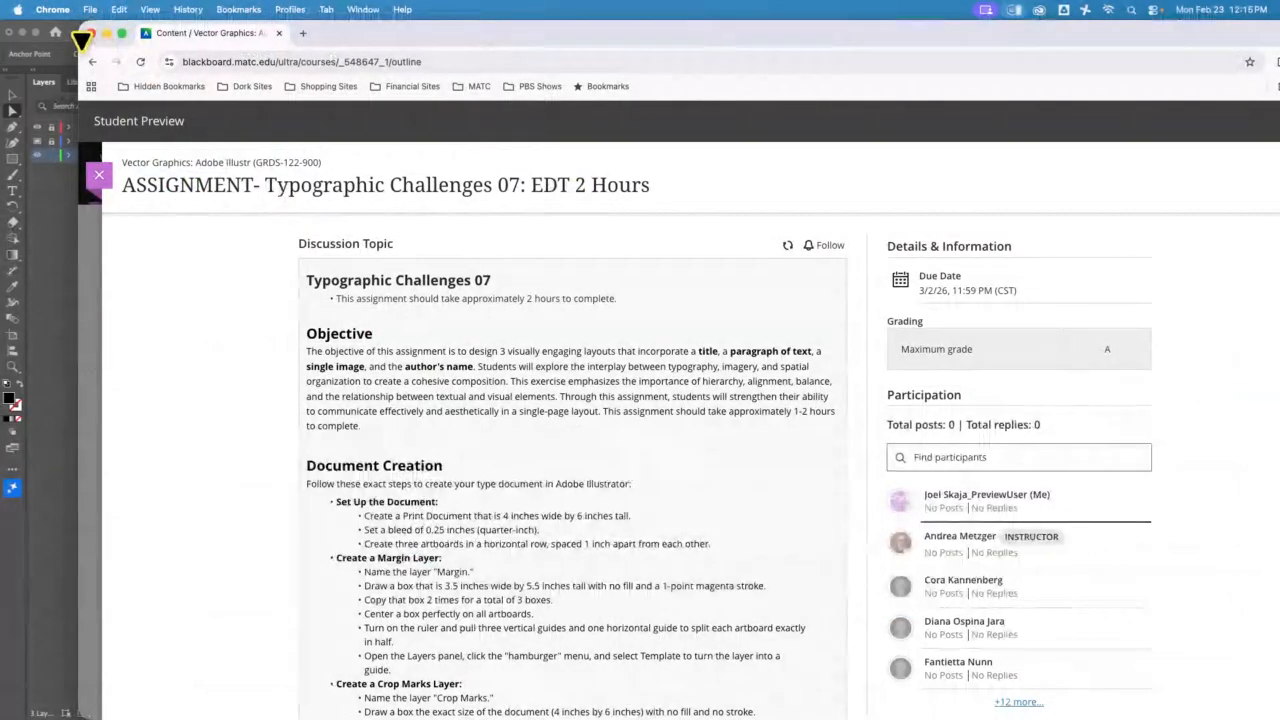
left_click_drag(519, 24, 517, 50)
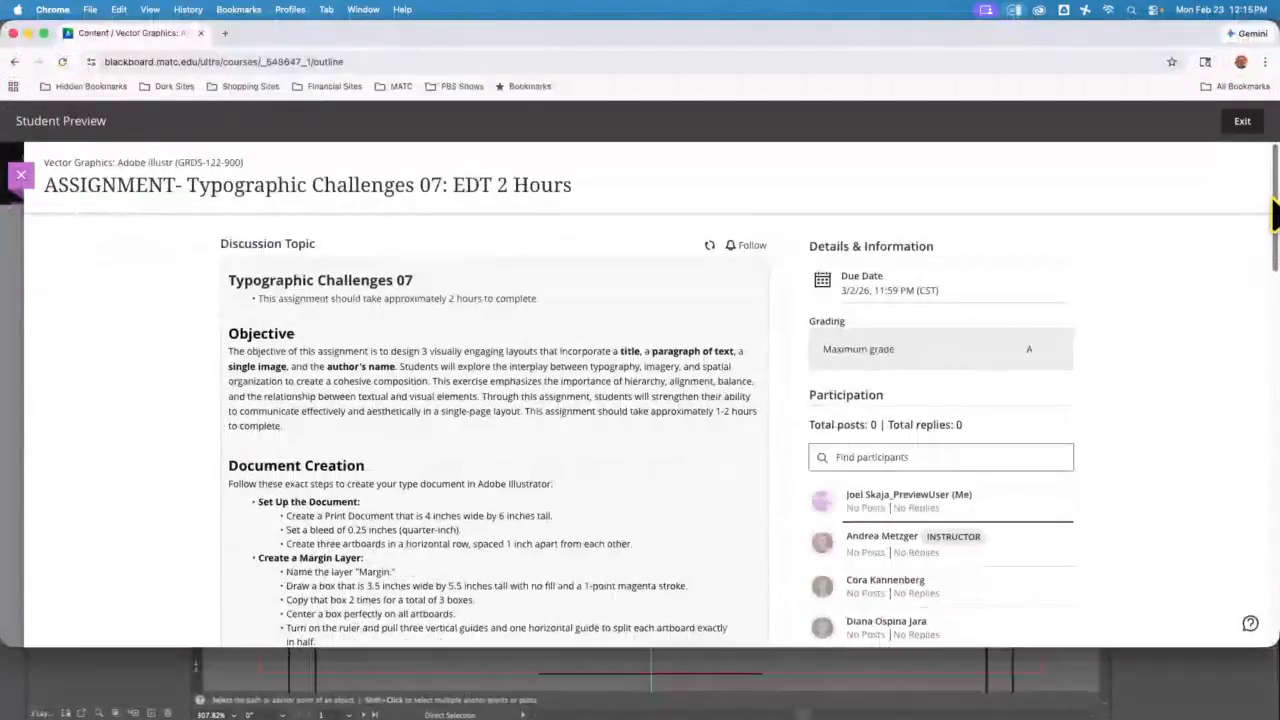
left_click_drag(1272, 203, 1258, 355)
left_click_drag(366, 433, 283, 433)
key("super+c")
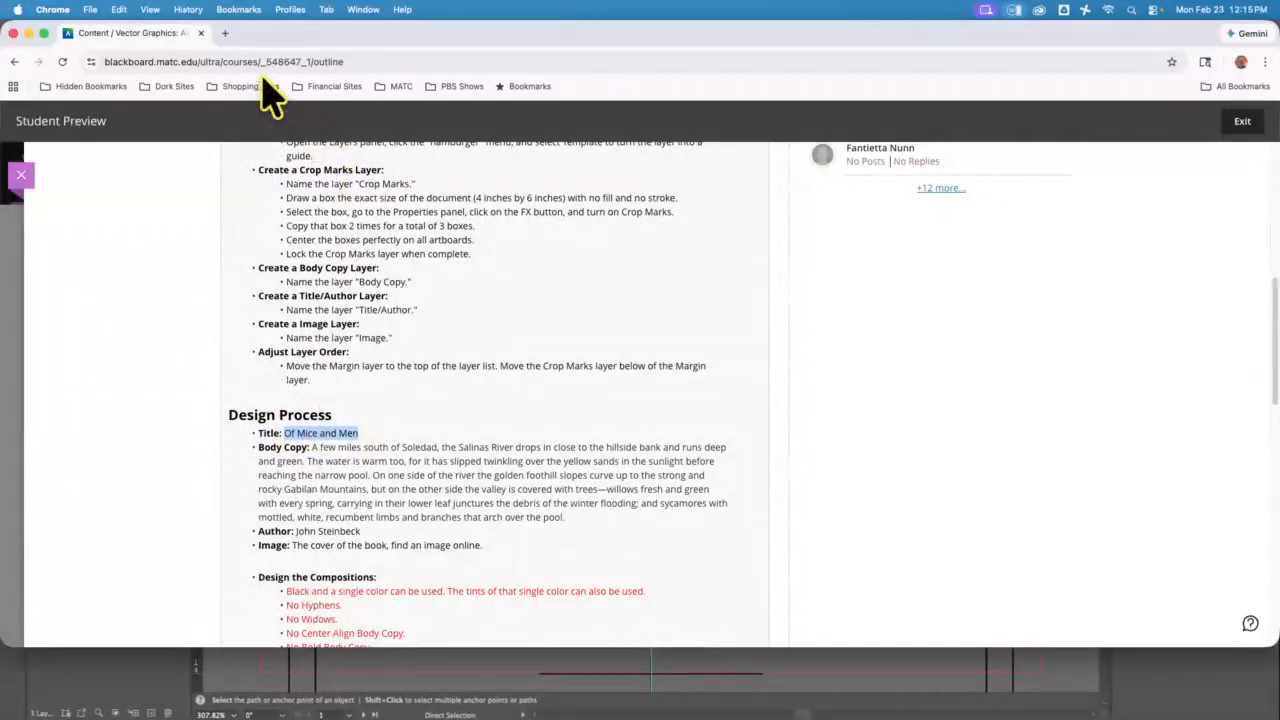
Step: Search Google in a new browser tab for "Of Mice and Men book cover"
left_click(225, 33)
left_click(240, 60)
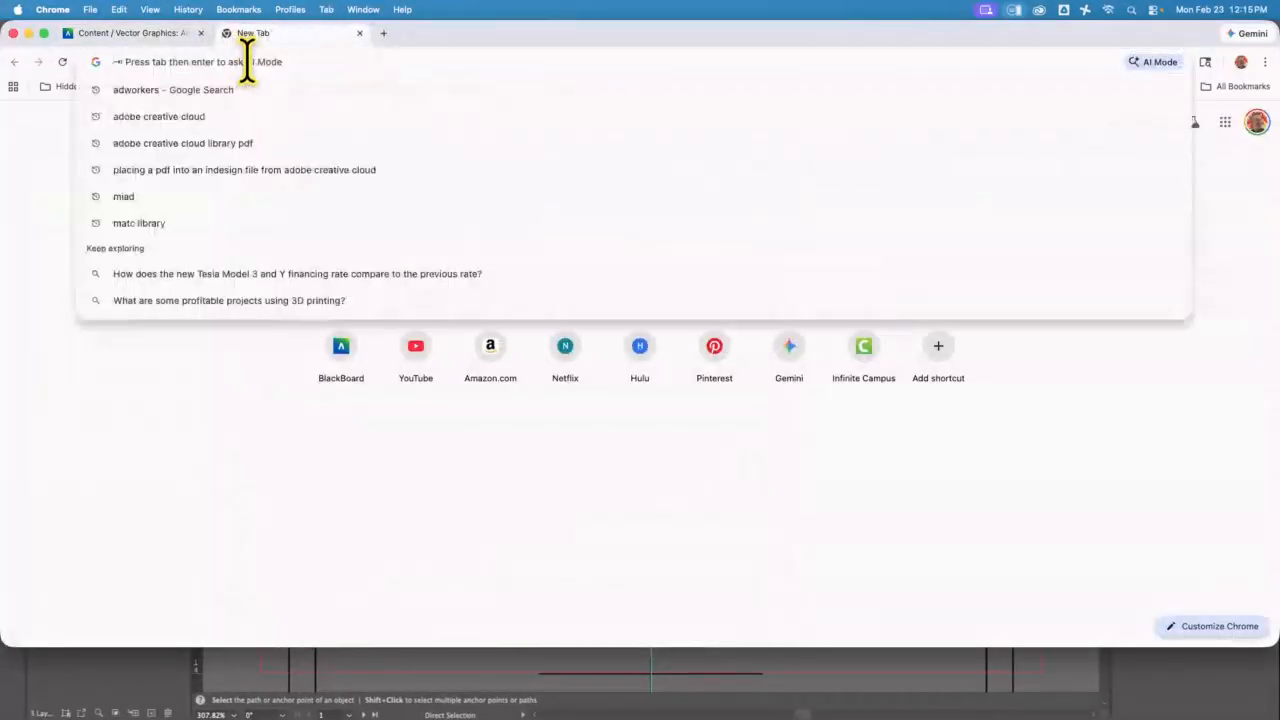
key("super+v")
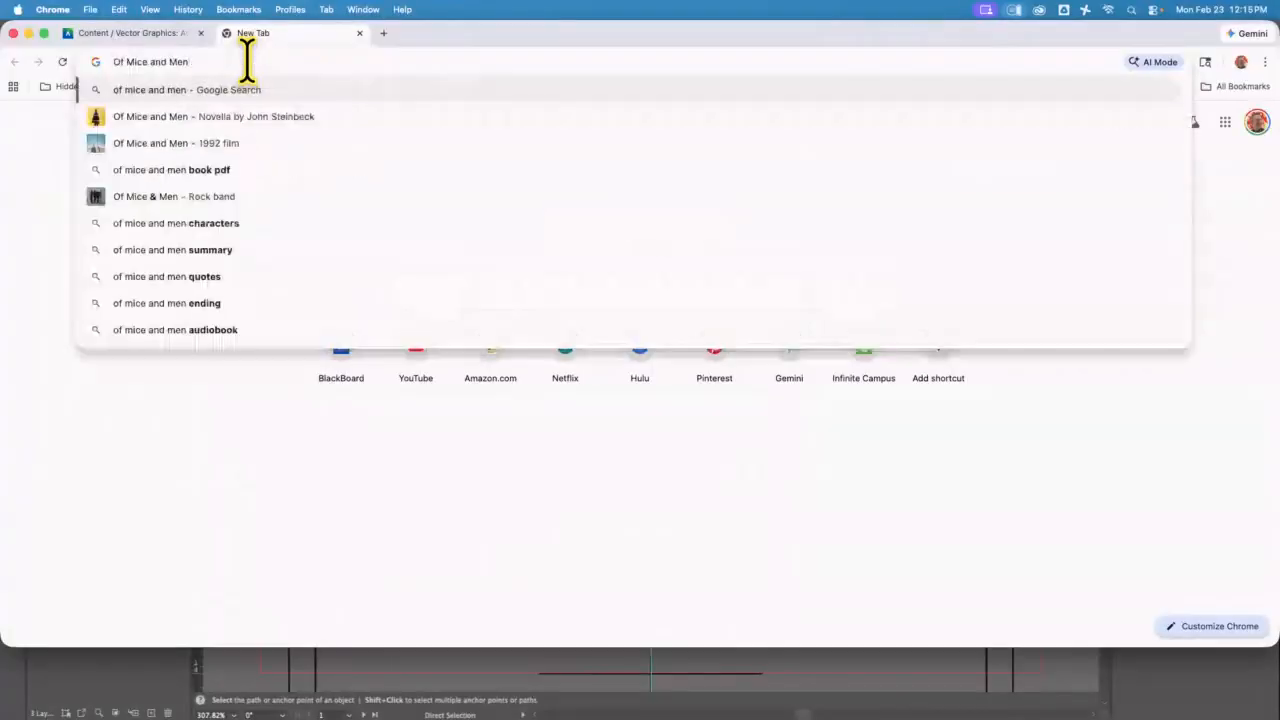
type("book cover")
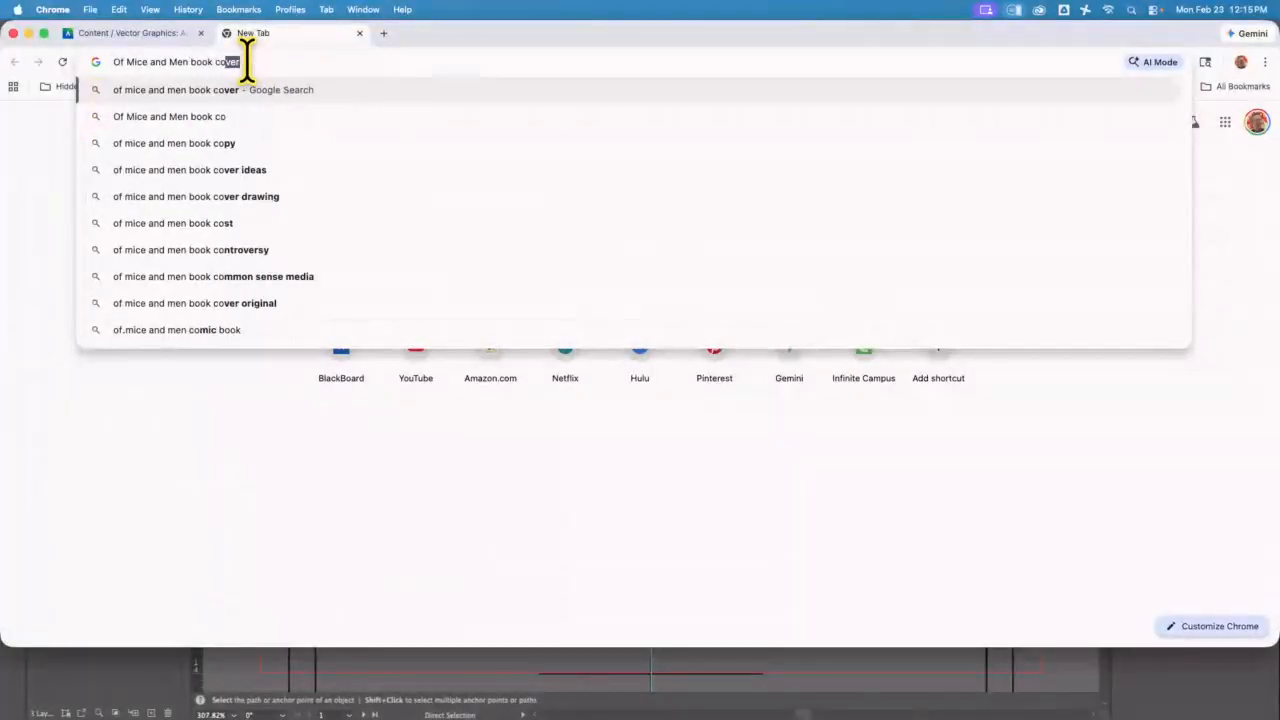
key("Return")
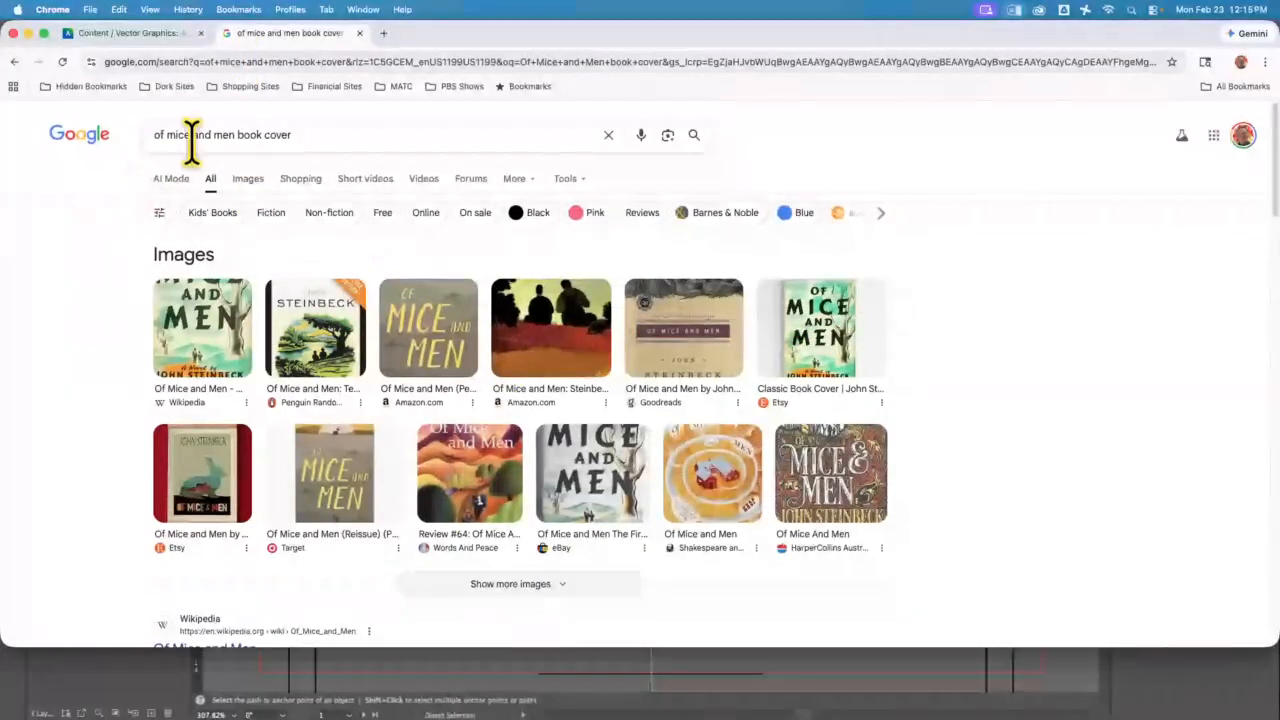
Step: Show the image results for the book cover search and limit them to large images
left_click(249, 181)
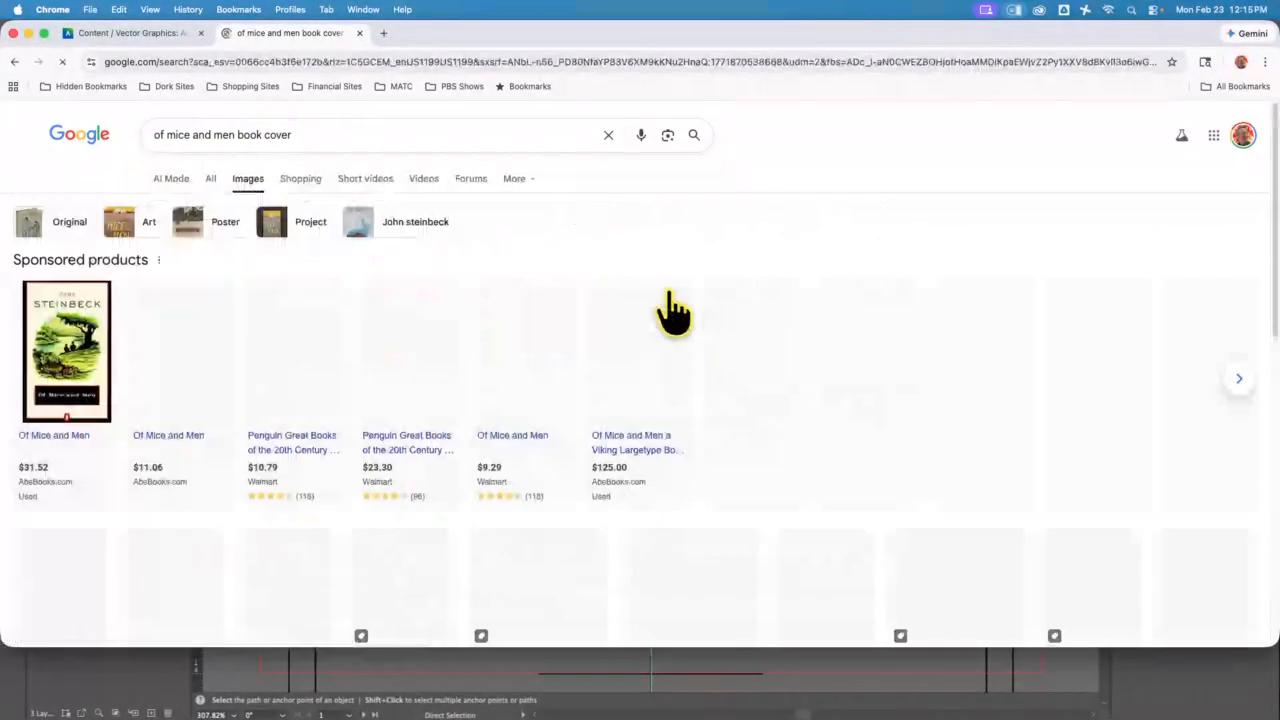
left_click(690, 178)
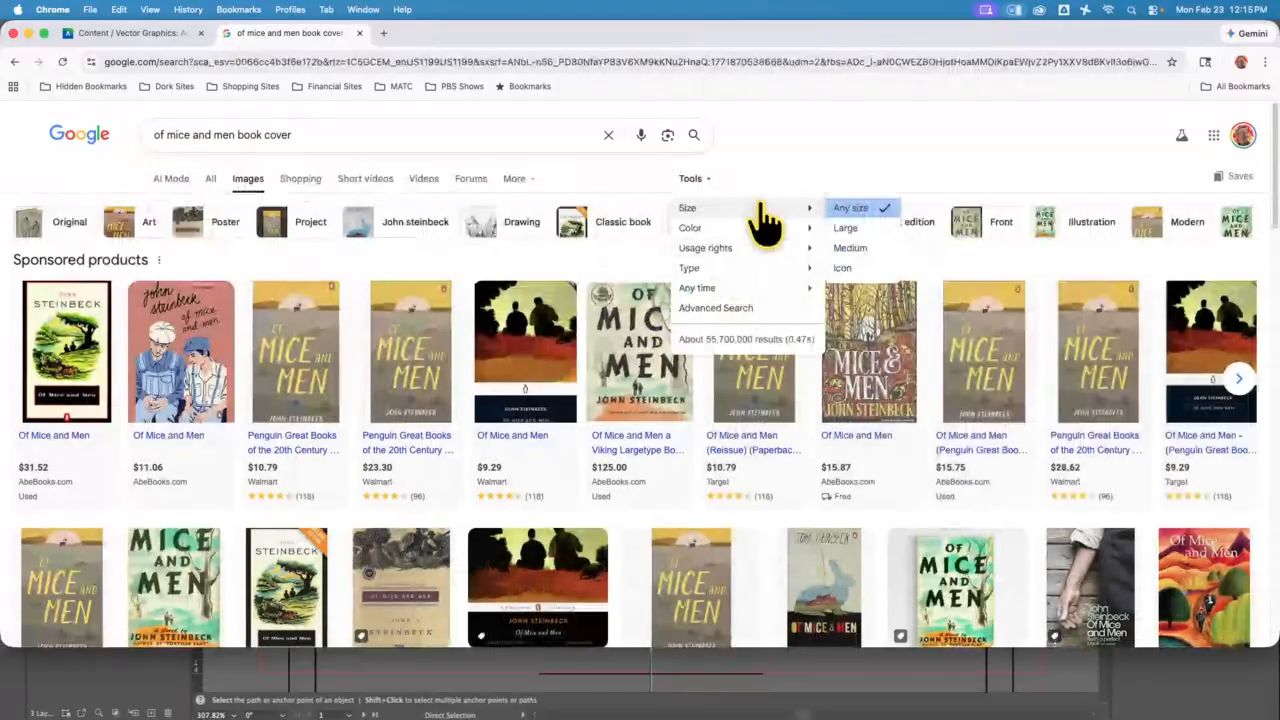
mouse_move(766, 210)
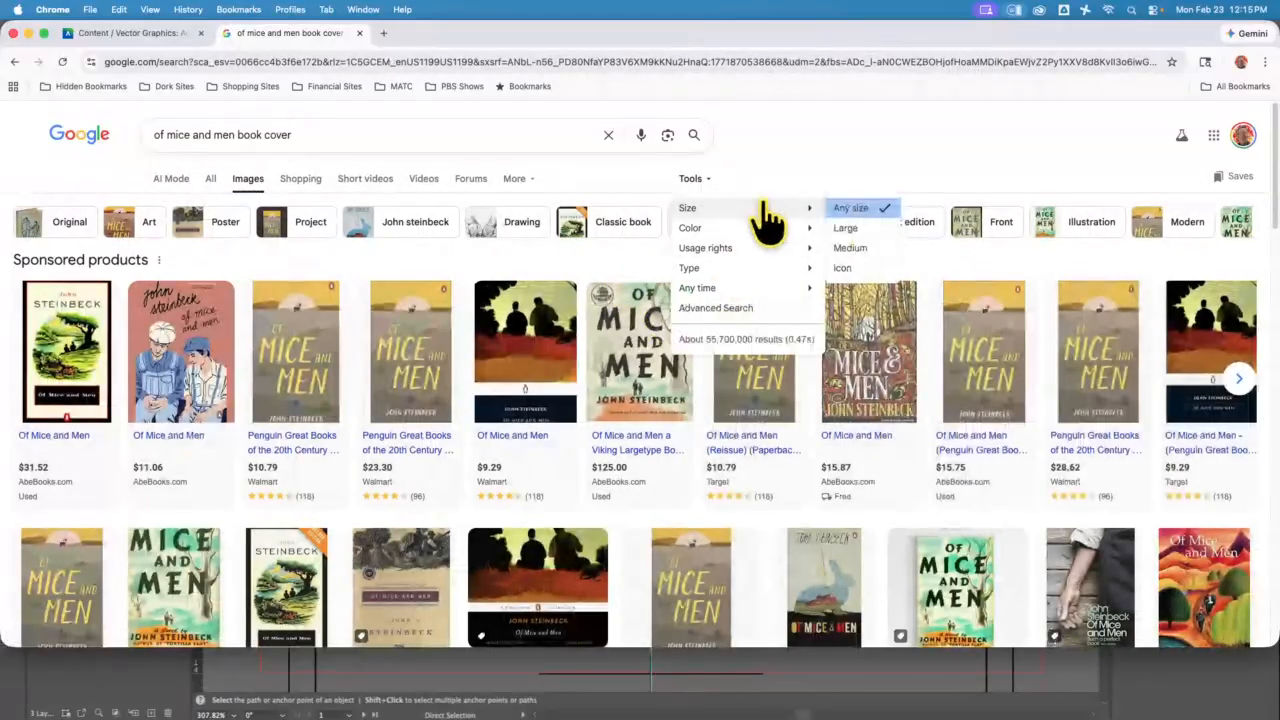
left_click(845, 228)
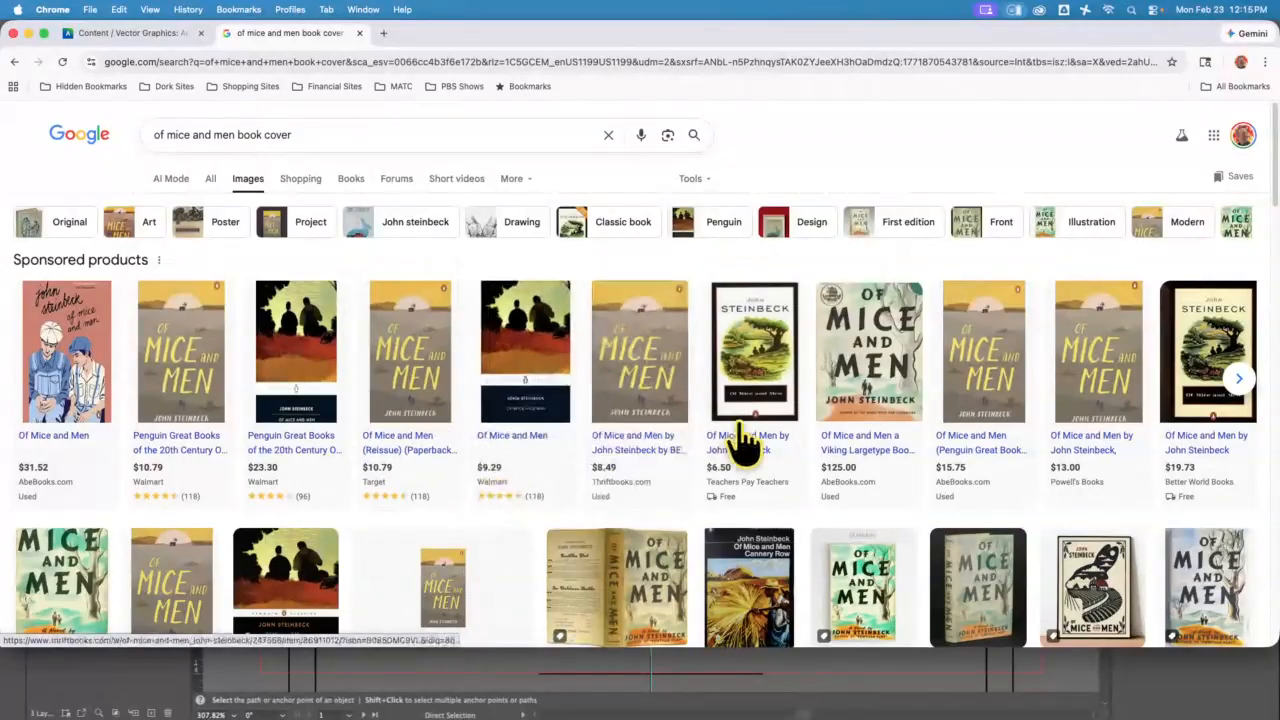
left_click_drag(1274, 188, 1263, 214)
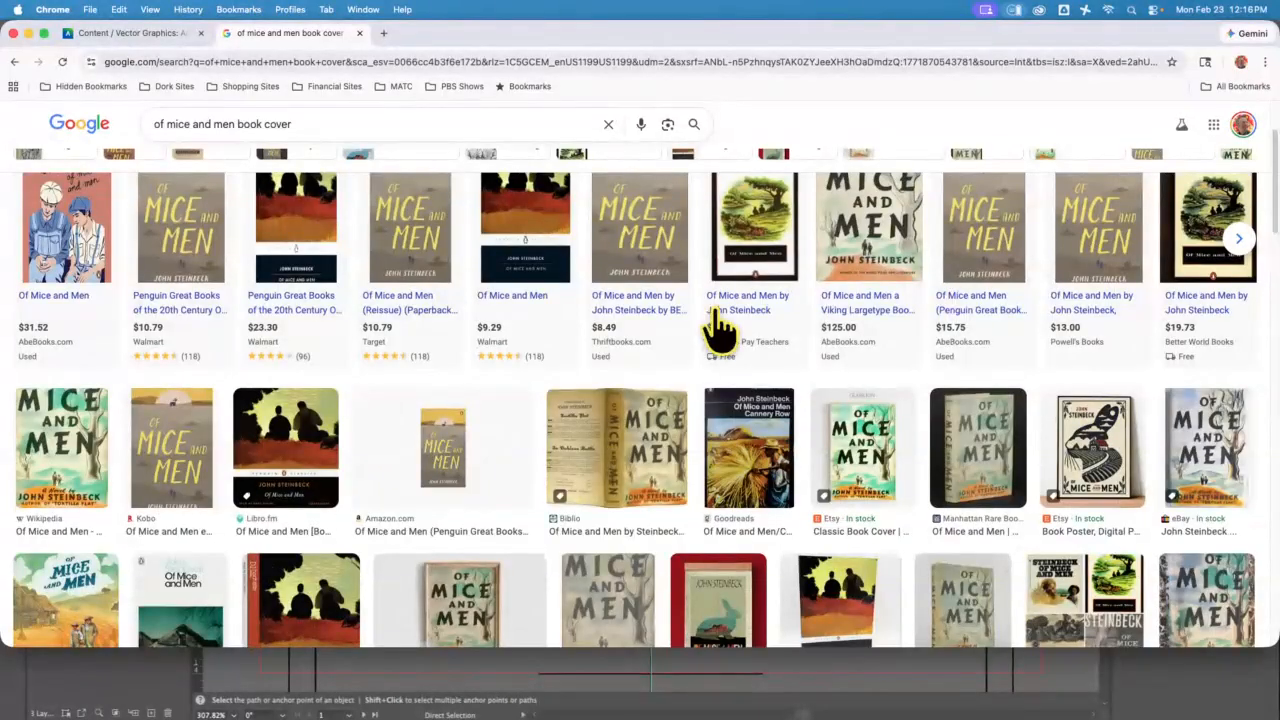
left_click(640, 235)
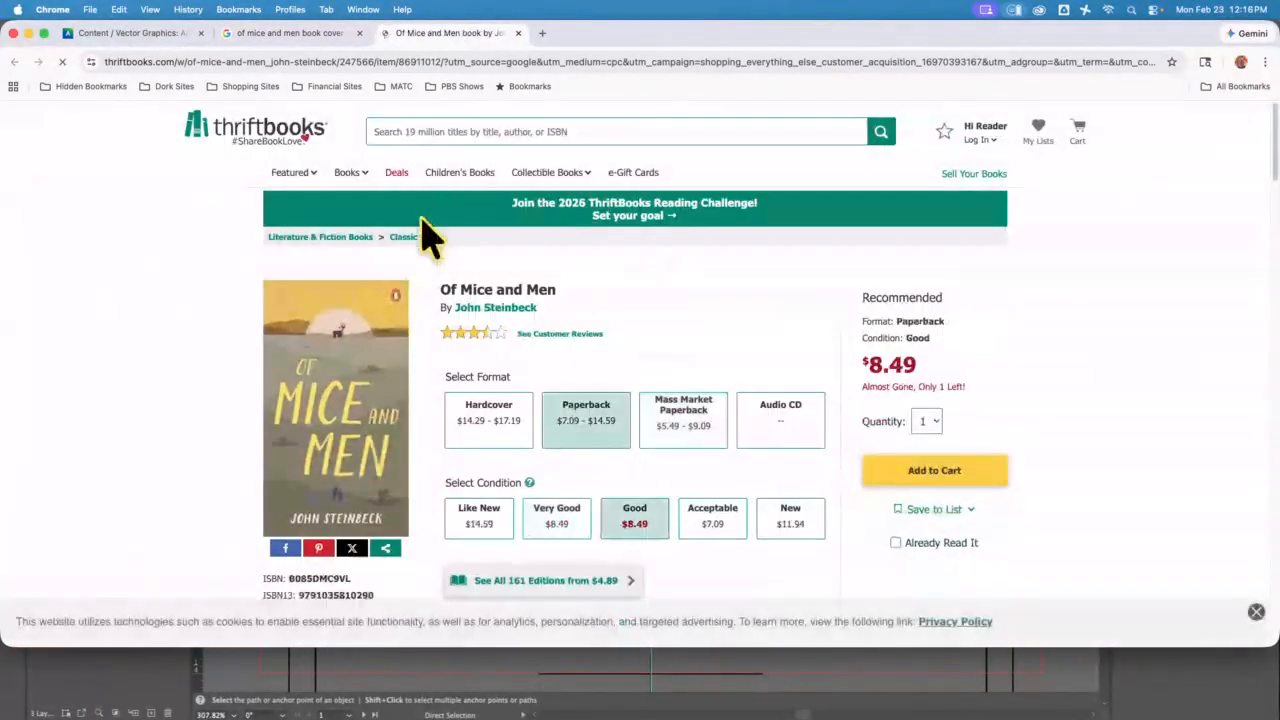
left_click(318, 33)
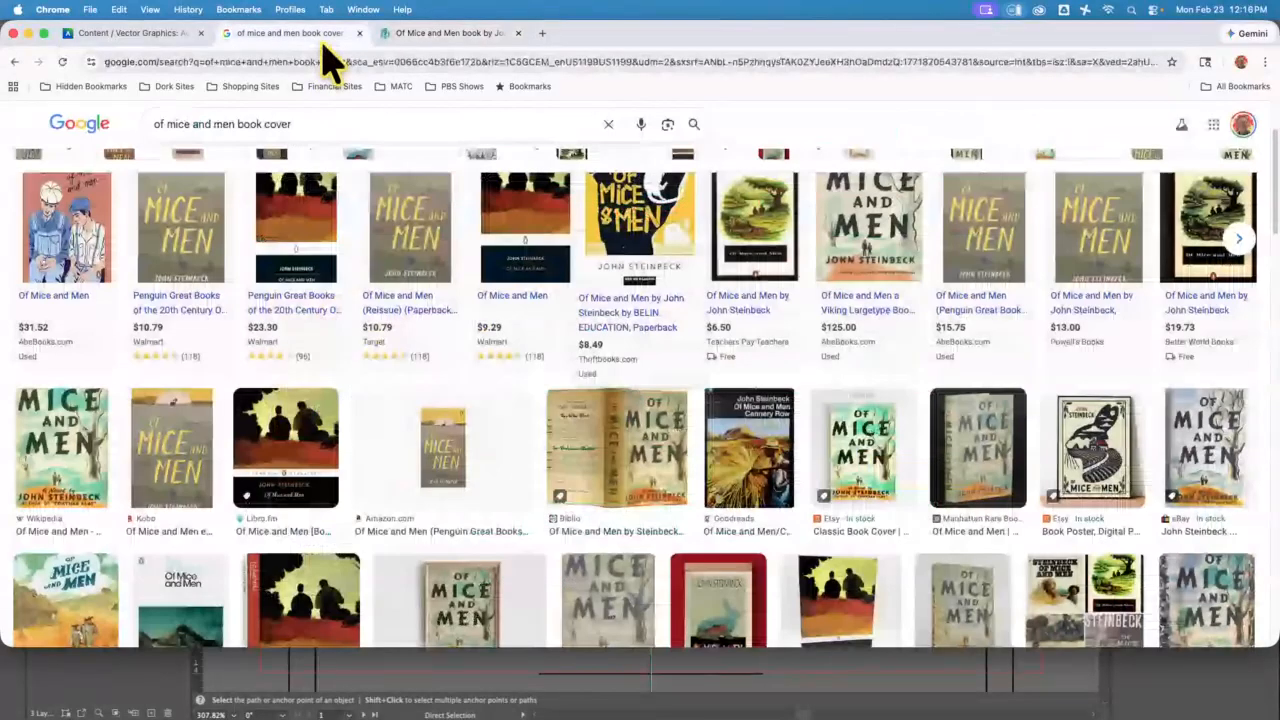
Step: Open the Kobo result's cover image and save it to the Desktop as of-mice-and-men-2
left_click(170, 478)
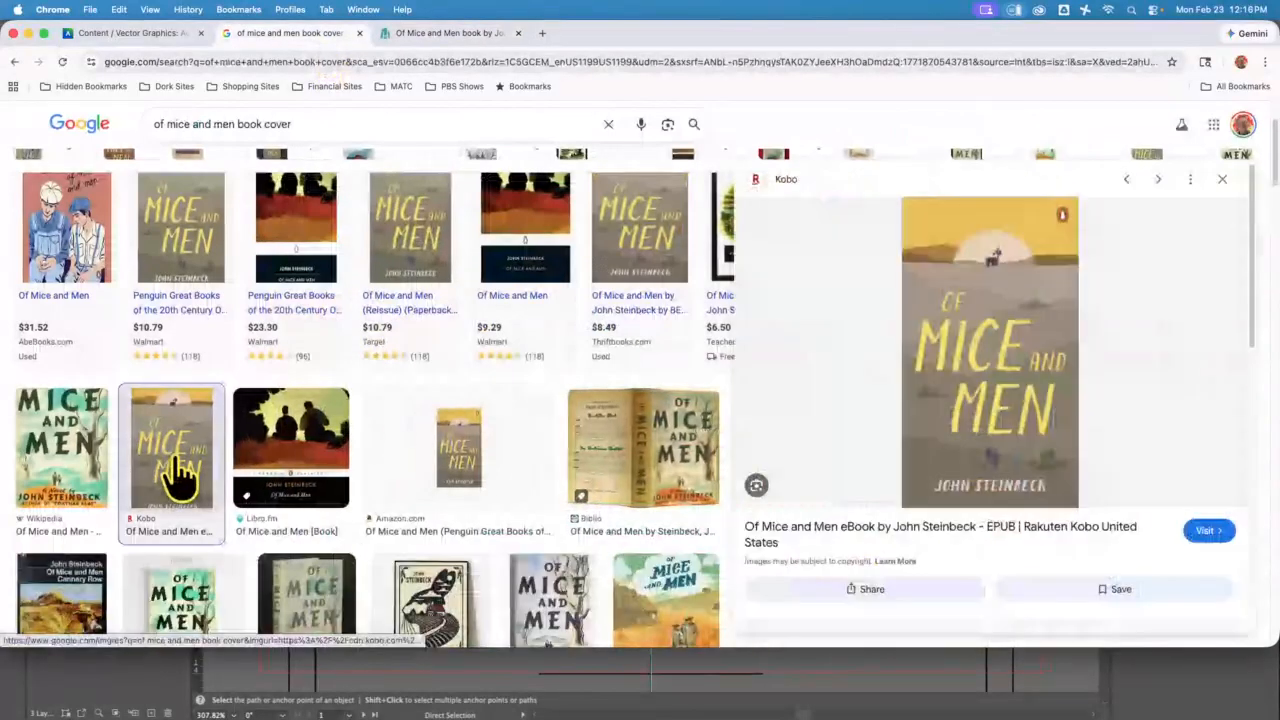
right_click(1008, 386)
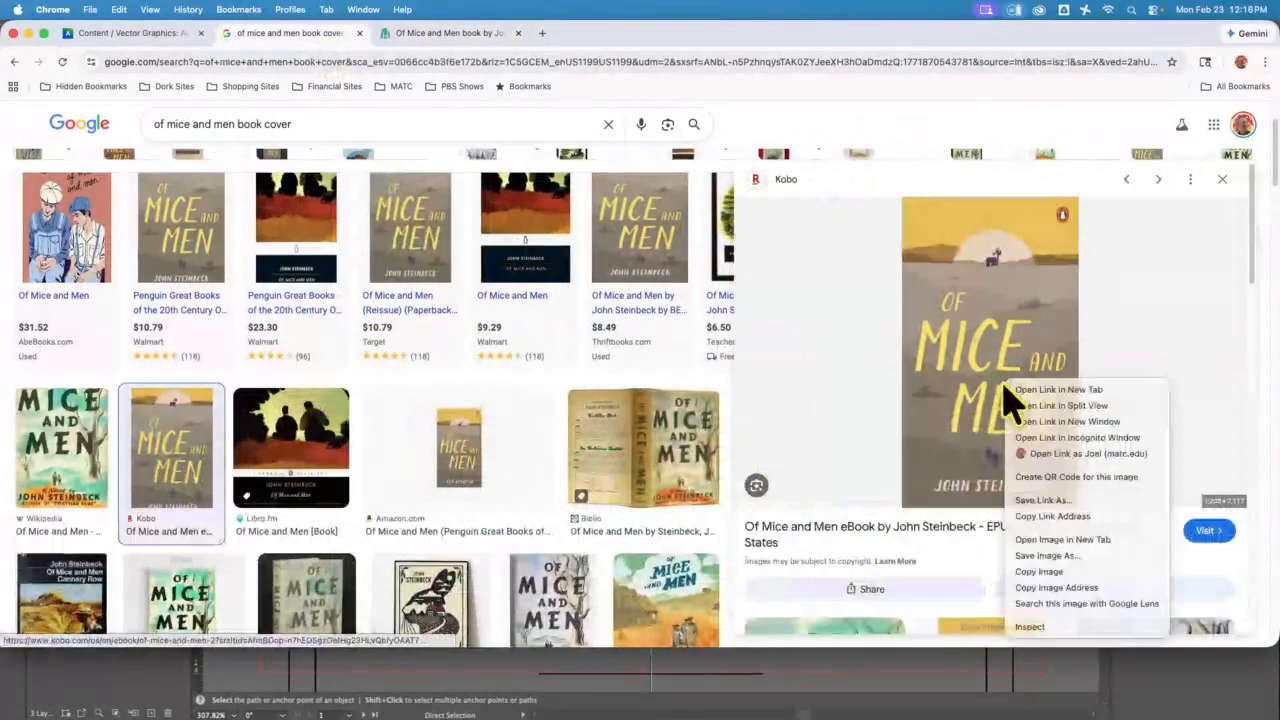
left_click(1062, 557)
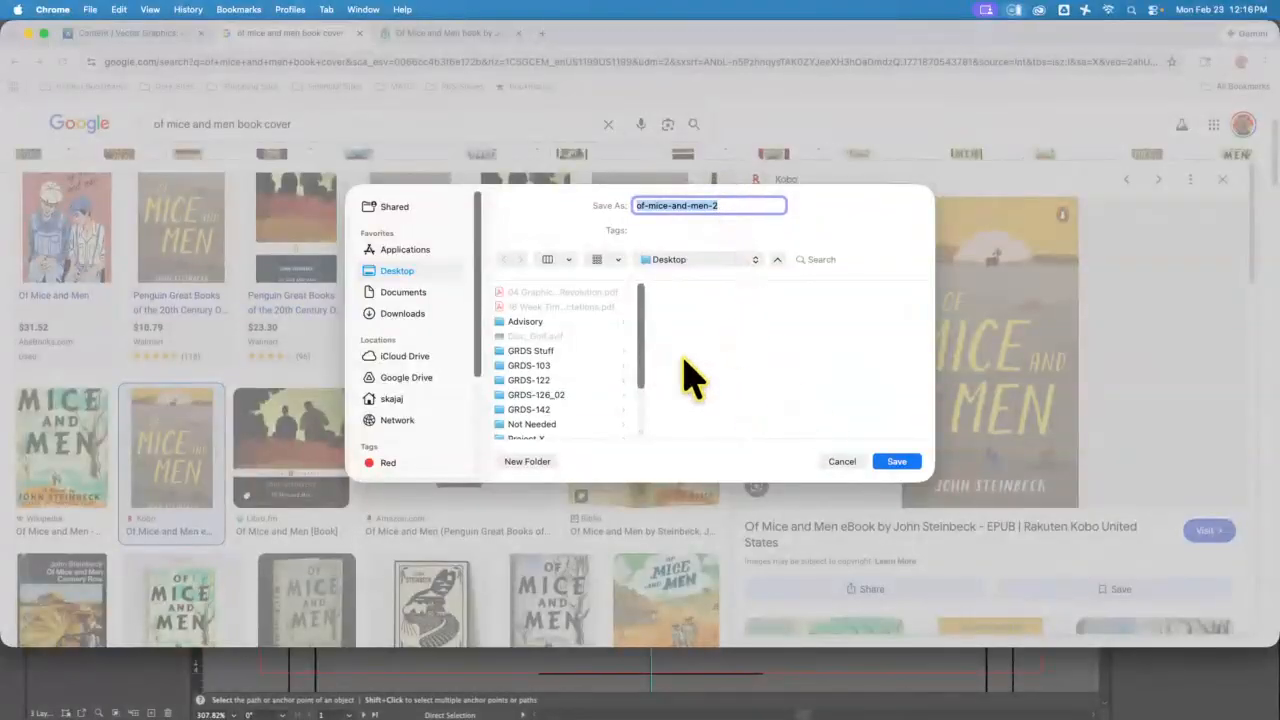
left_click(893, 462)
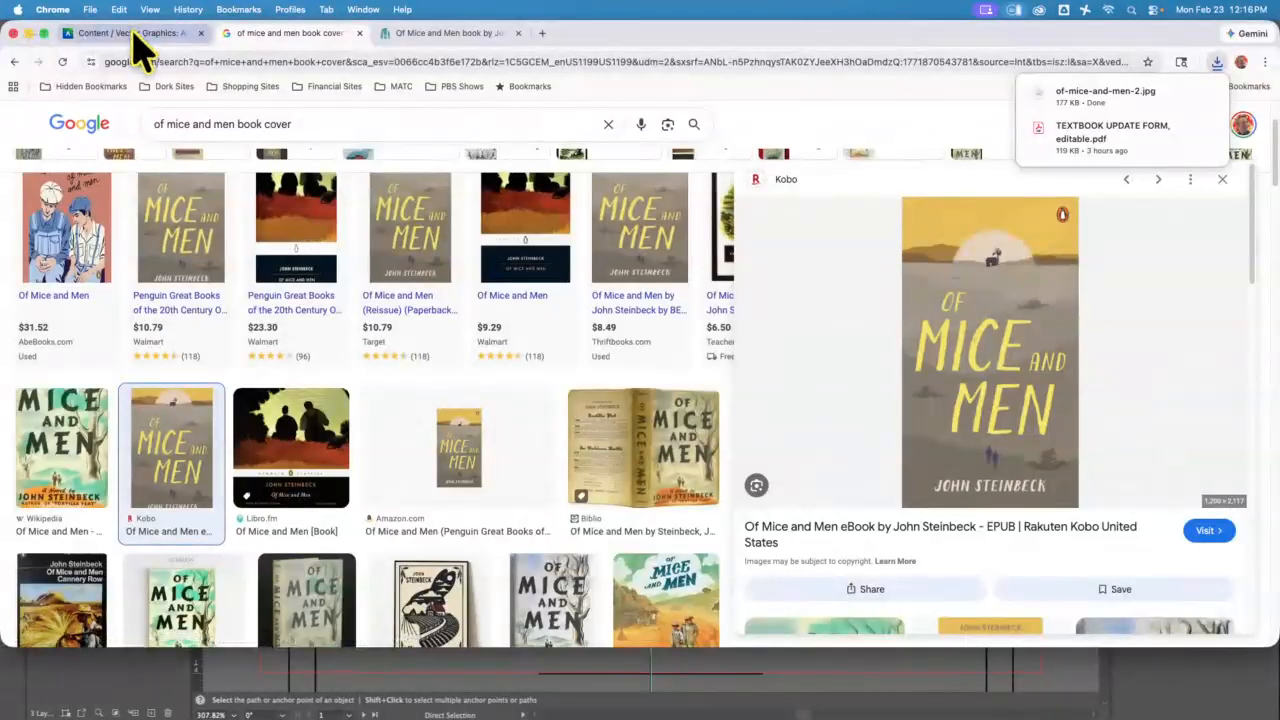
Step: Close the Google search and ThriftBooks tabs and review the assignment's document setup instructions
left_click(360, 34)
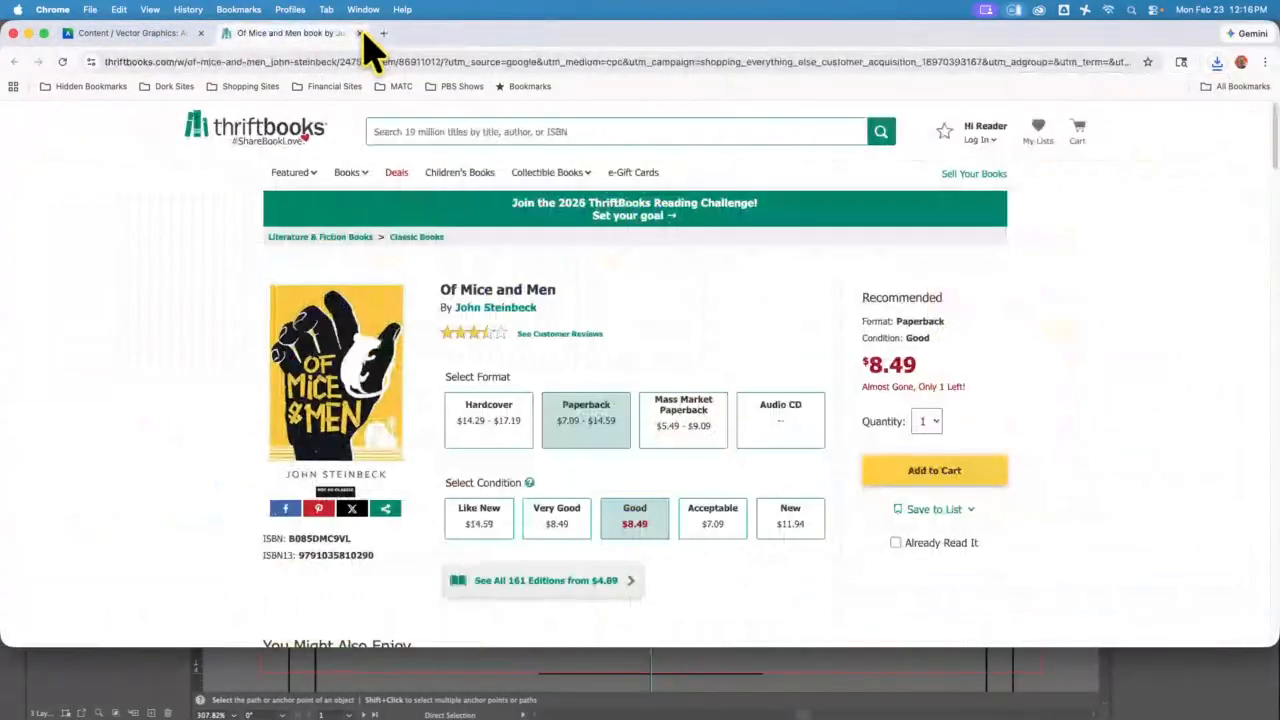
left_click(360, 33)
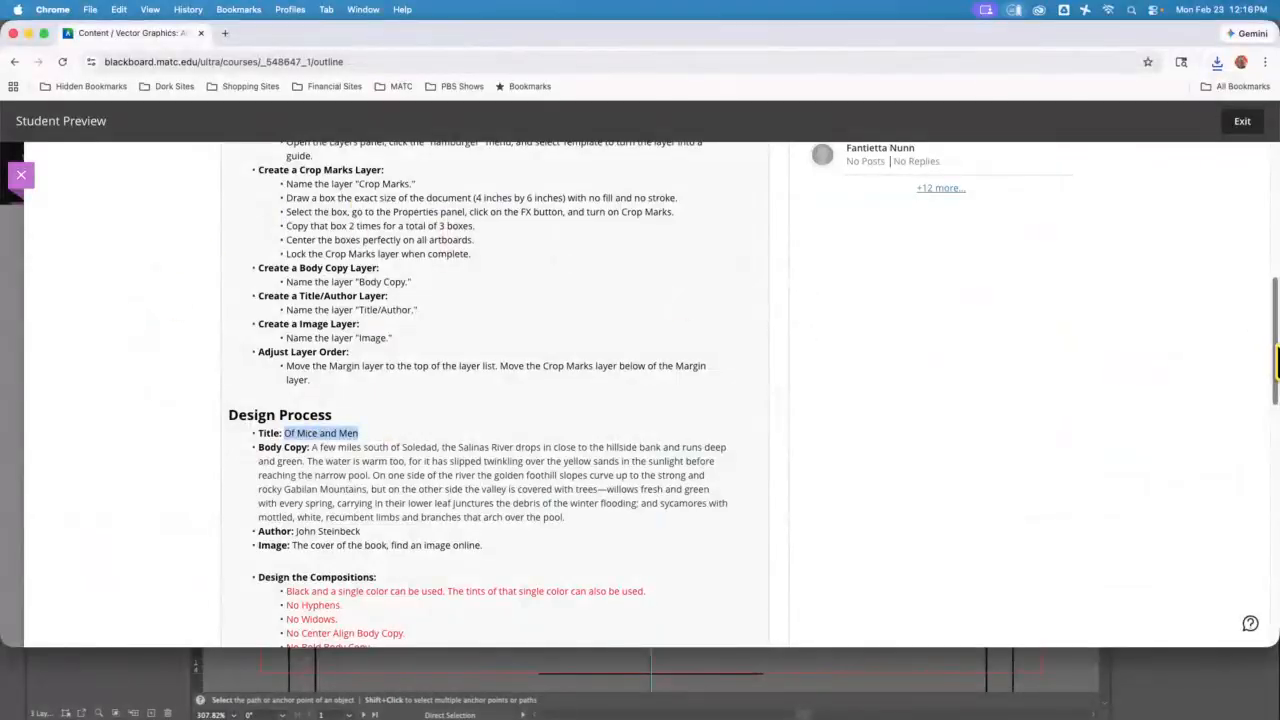
left_click_drag(1276, 365, 1273, 314)
Step: Switch to Illustrator and create a new 4 × 6 in portrait document with three artboards in a row and 0.25 in bleed
left_click_drag(751, 36, 715, 47)
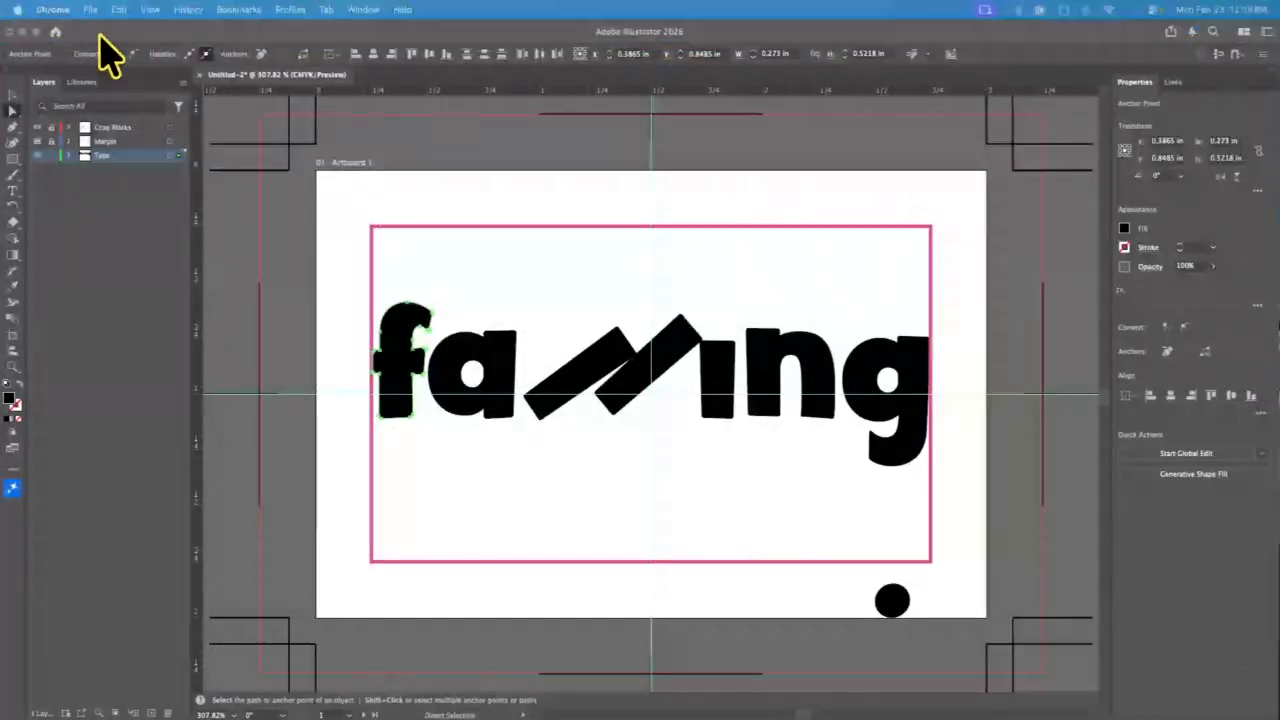
left_click(100, 10)
left_click(152, 35)
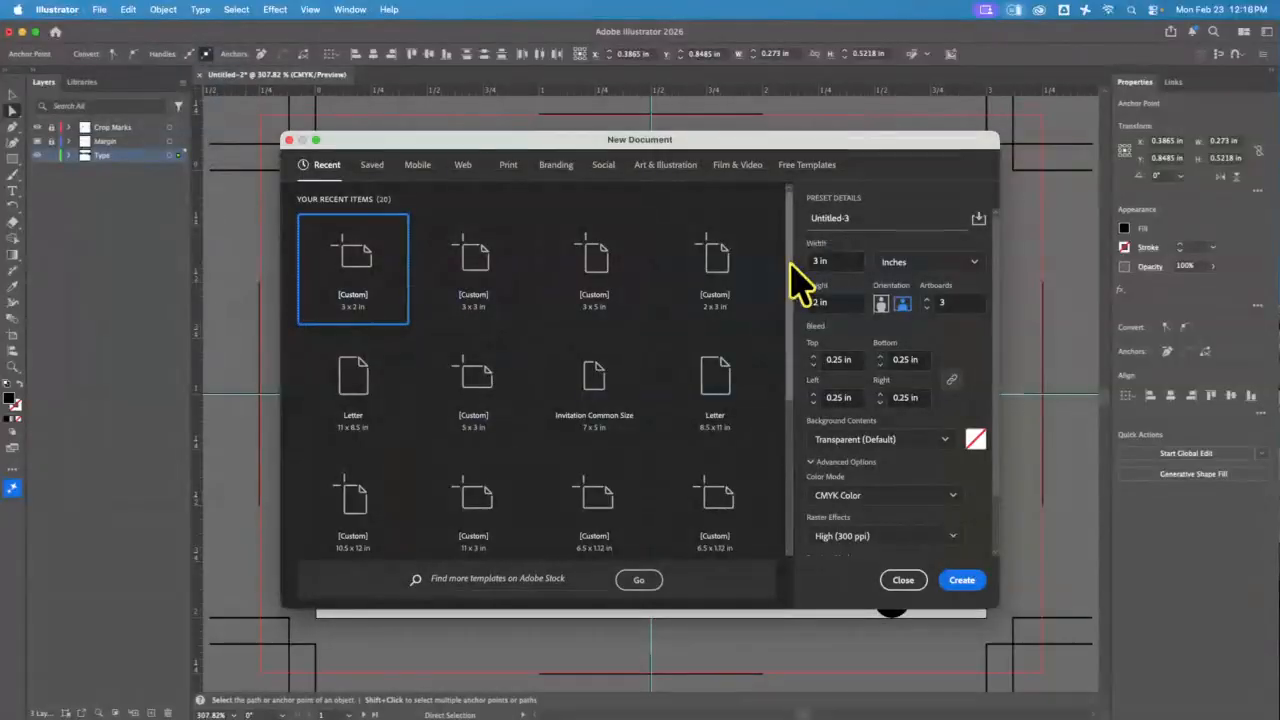
left_click(830, 260)
type("4")
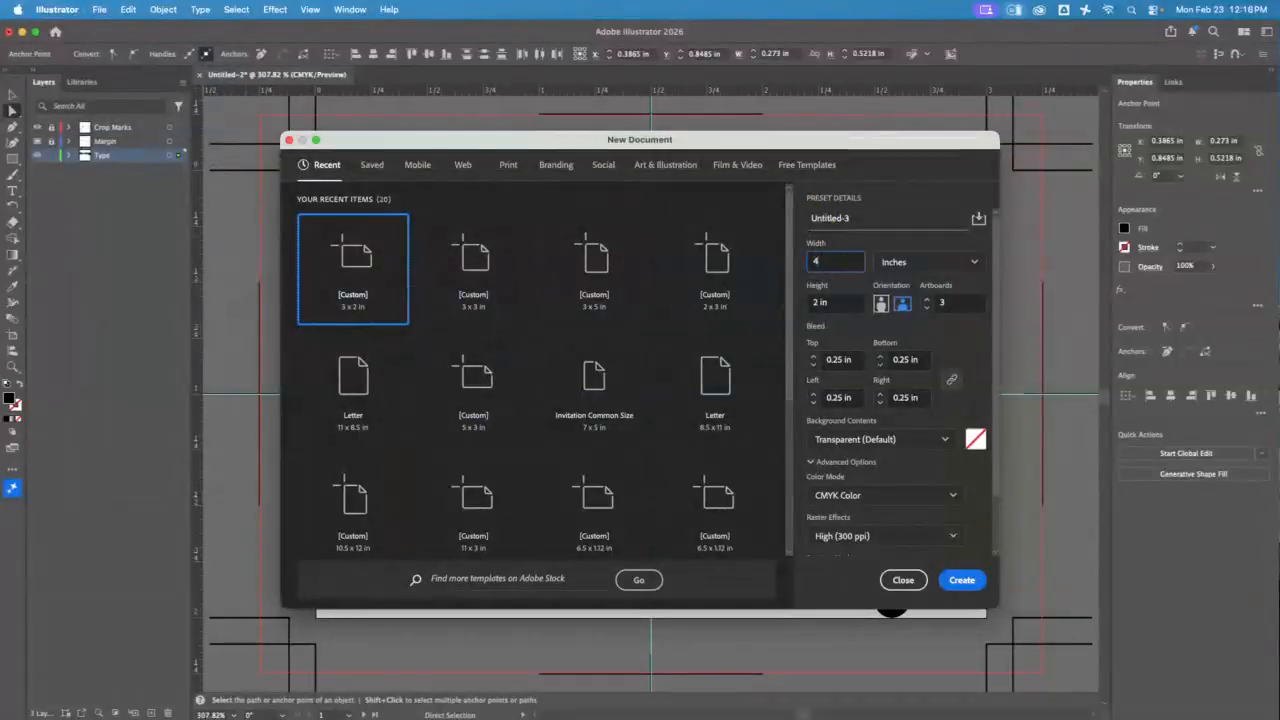
key("Tab")
key("Tab")
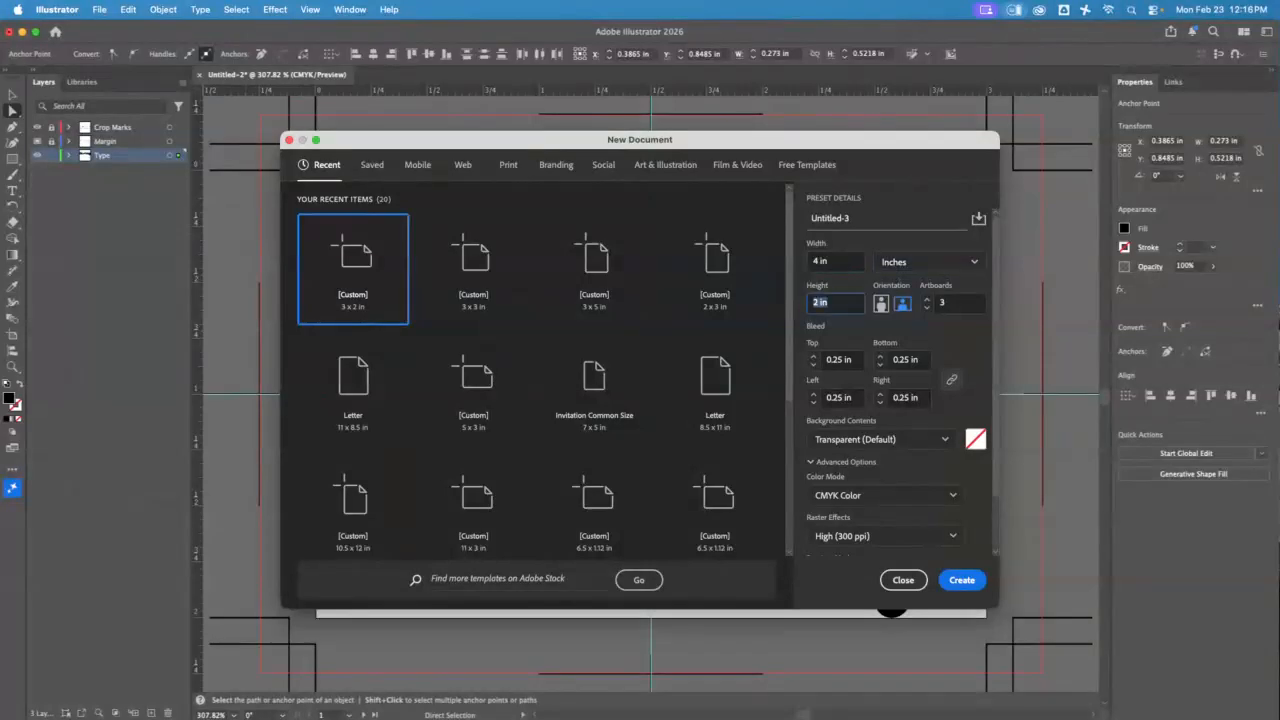
left_click(932, 338)
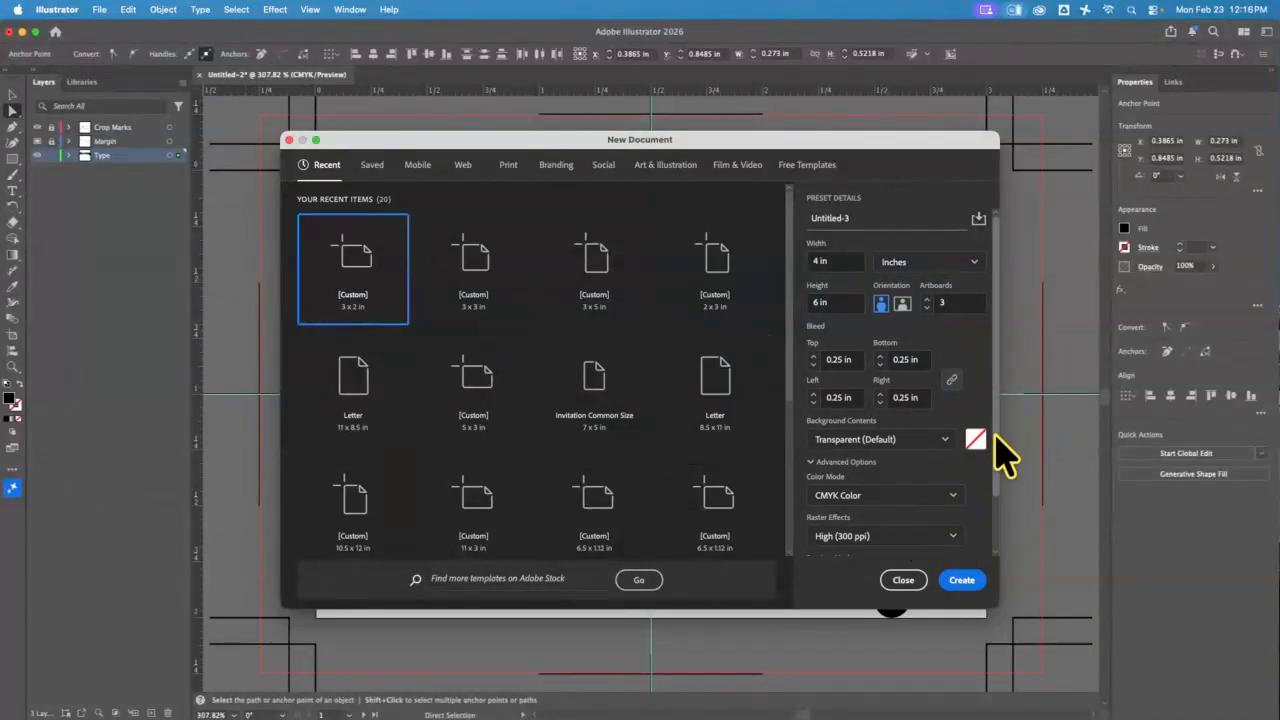
scroll(992, 500, "down", 3)
left_click(841, 548)
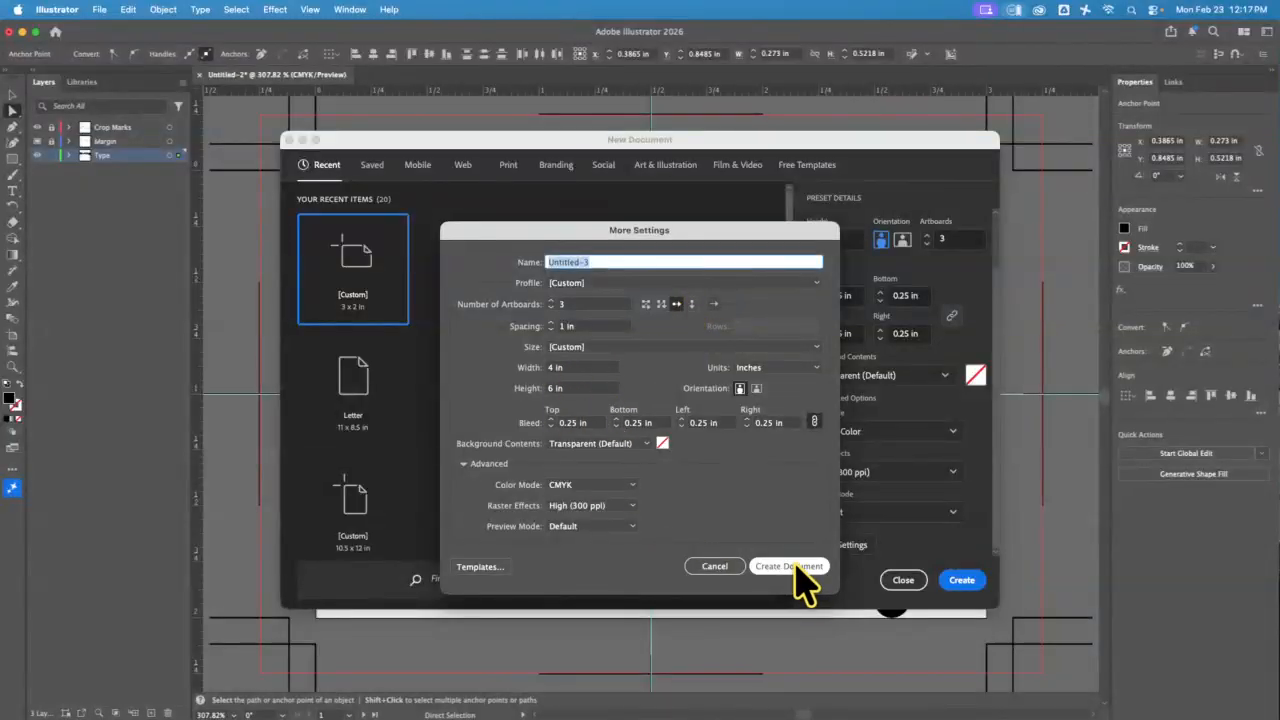
left_click(797, 566)
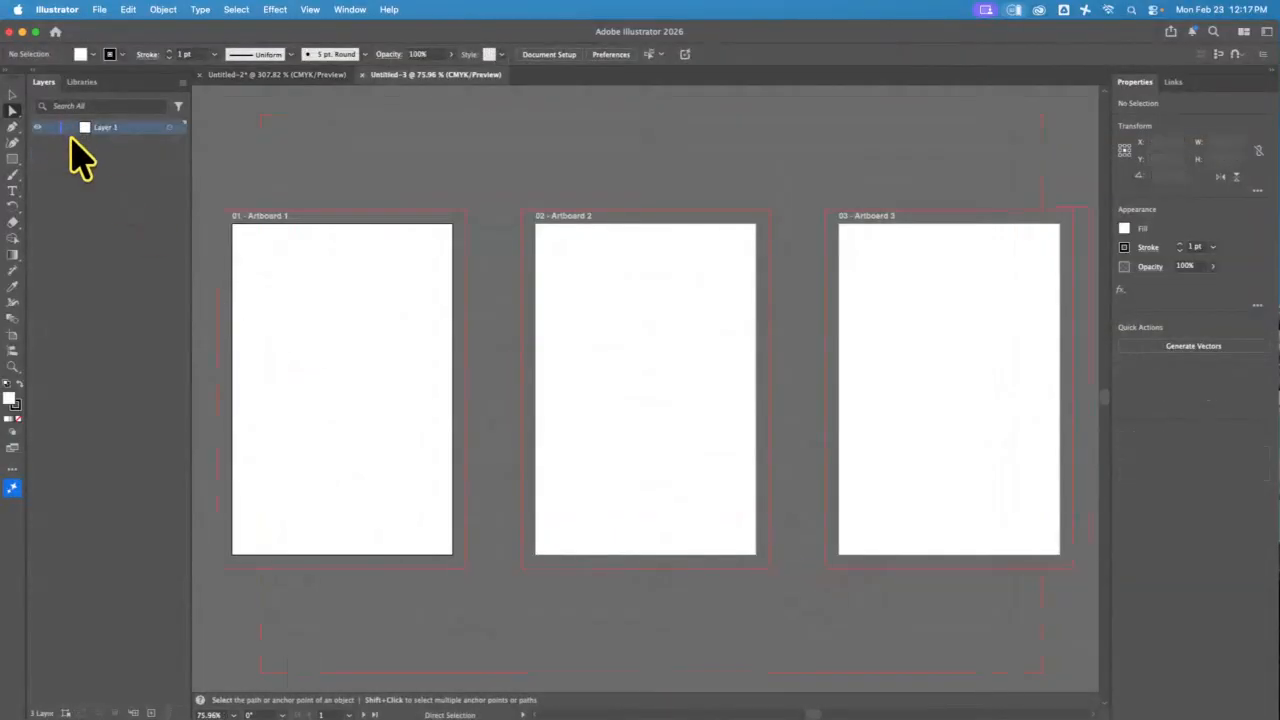
Step: Rename the document's only layer "Margin"
double_click(120, 128)
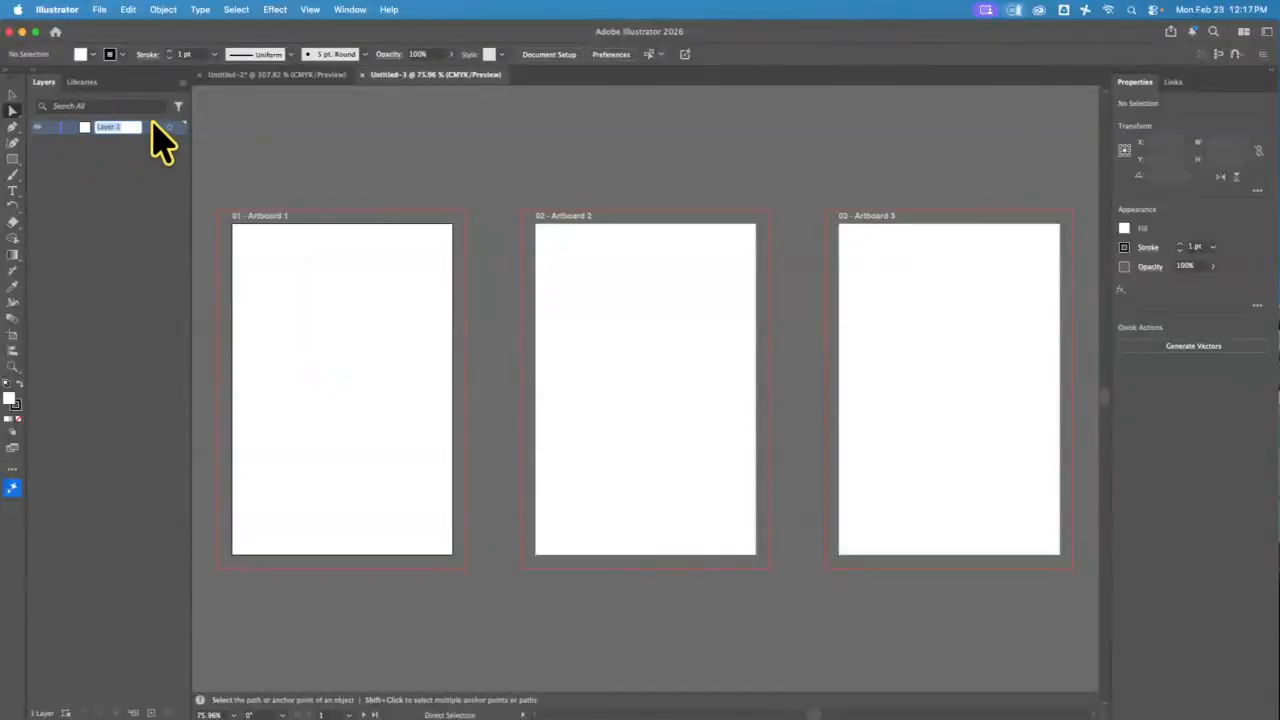
type("Margin")
key("Return")
Step: Draw a margin rectangle inside Artboard 1 and set its size to 3.5 in wide by 5.5 in high
left_click(13, 160)
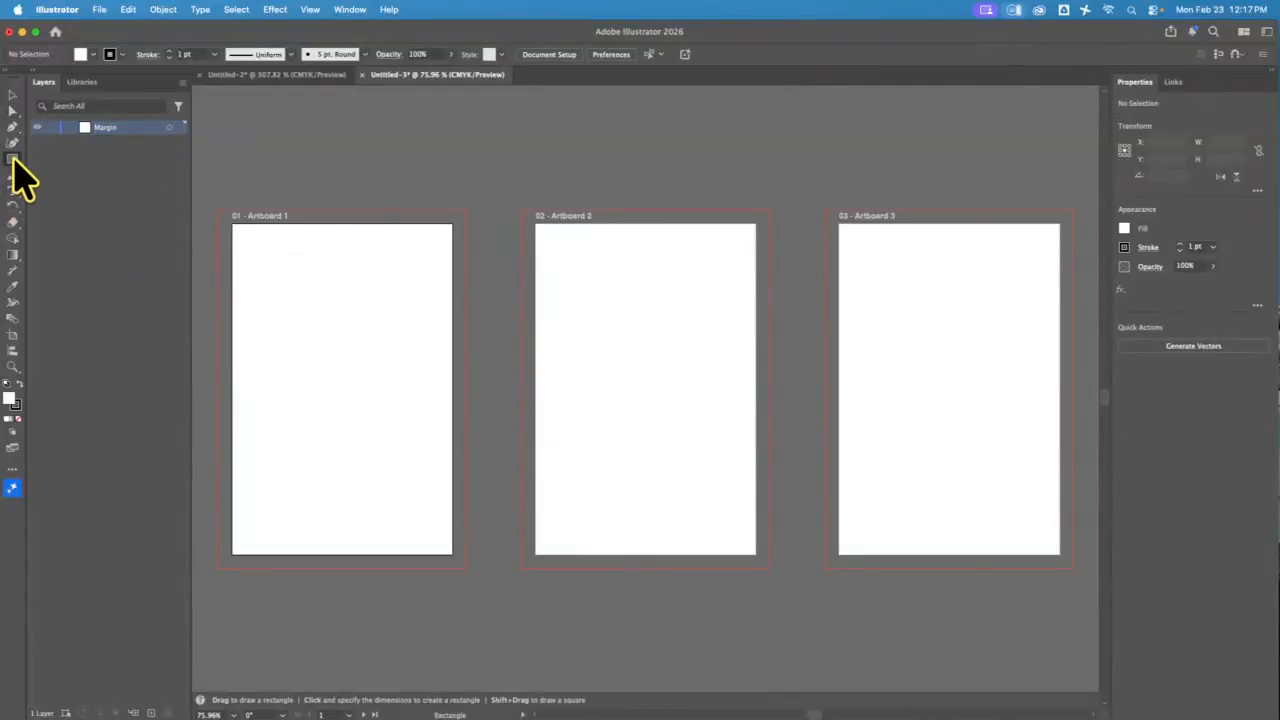
left_click_drag(246, 238, 437, 539)
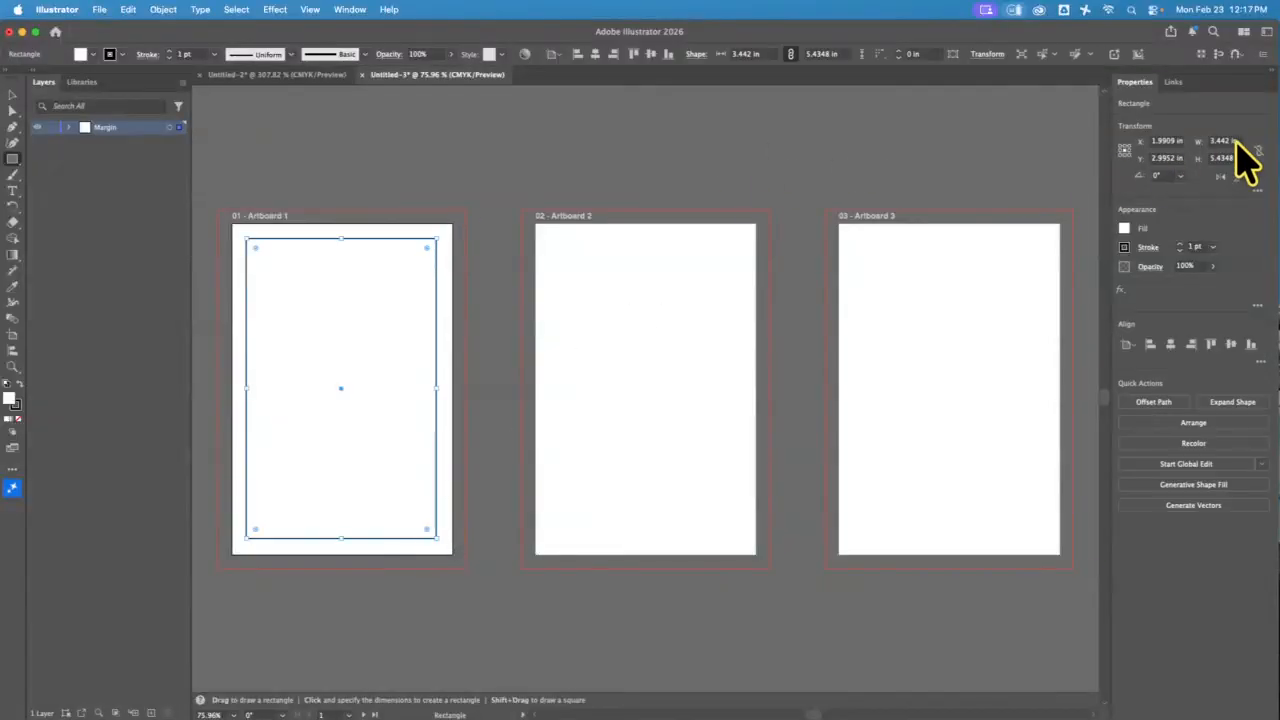
left_click(1232, 142)
type("7")
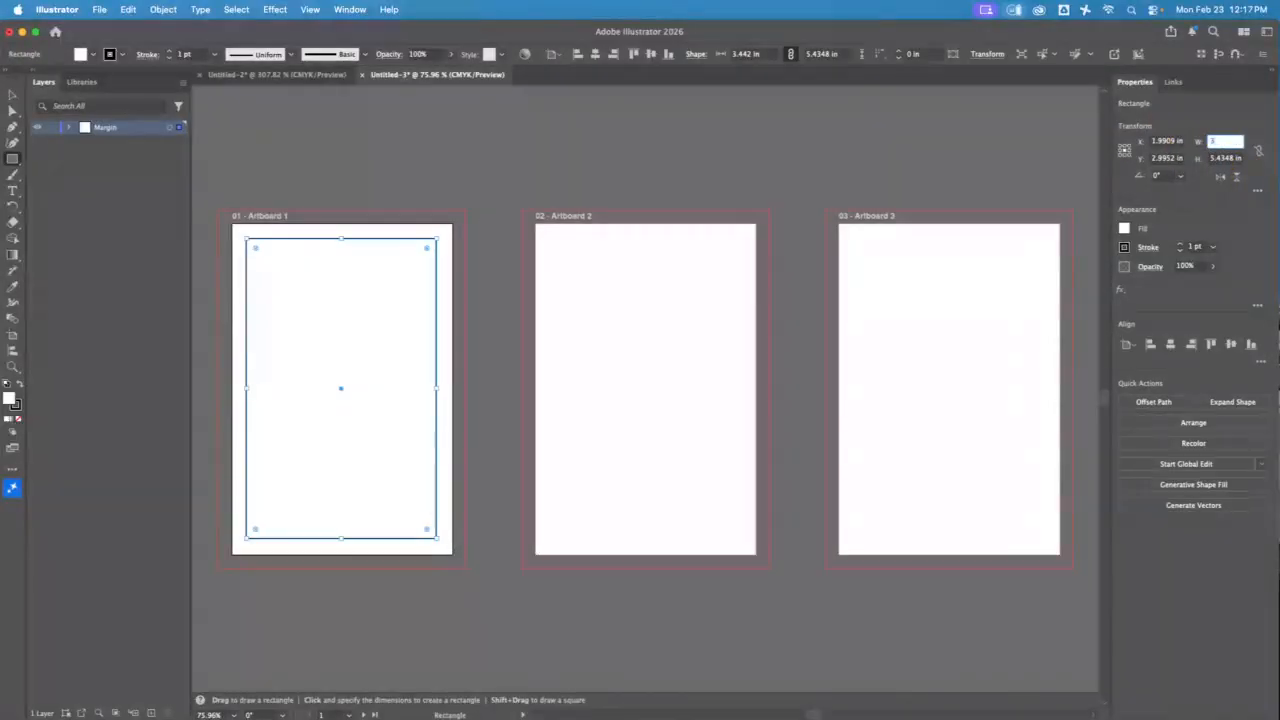
key("Tab")
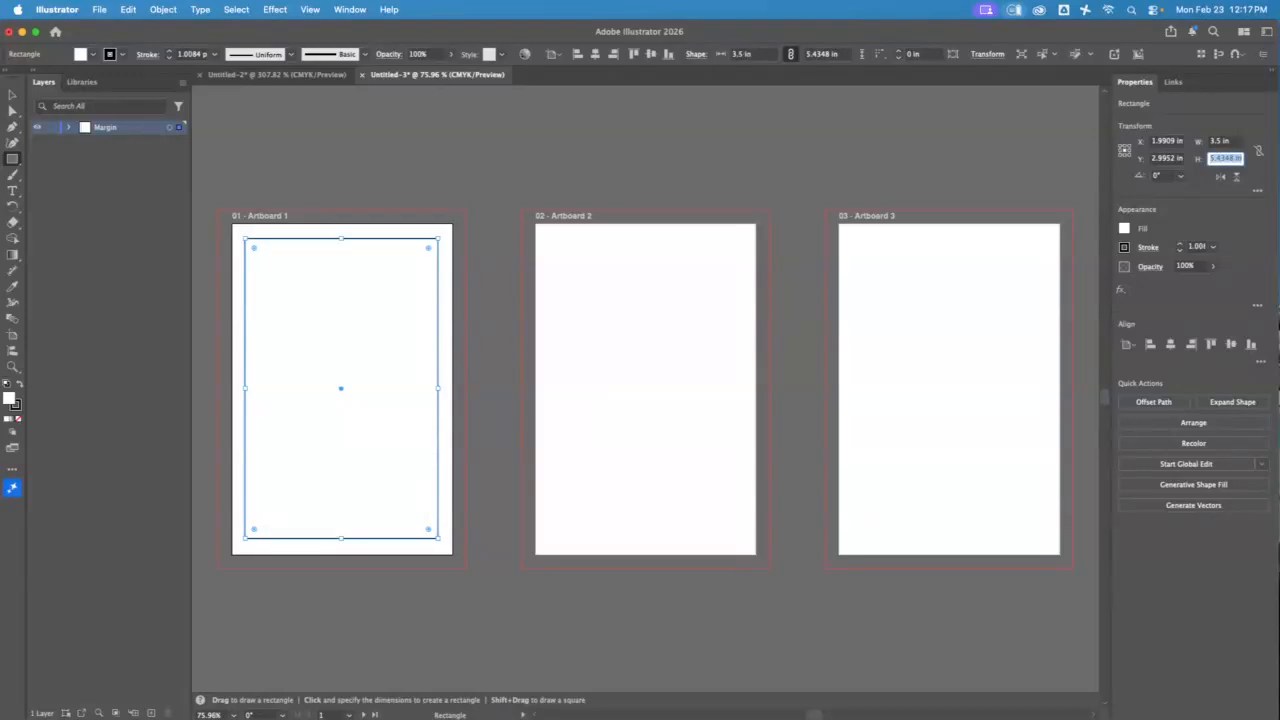
key("Return")
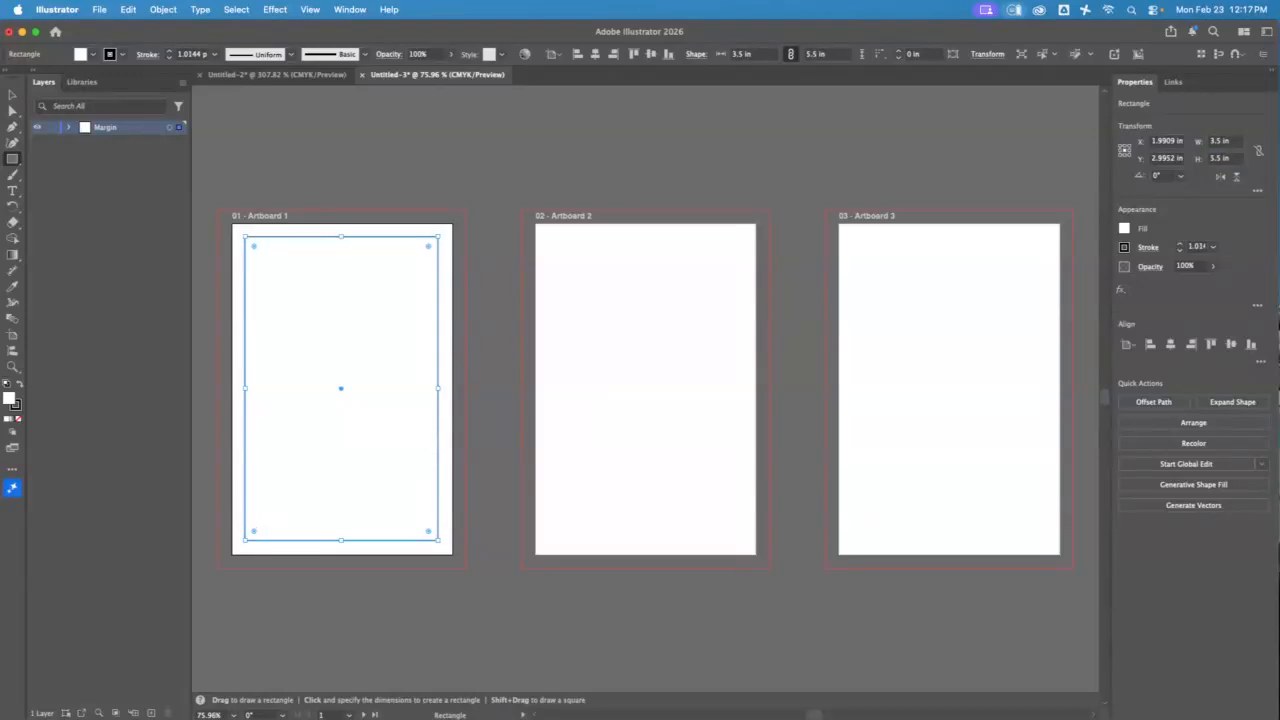
Step: Give the margin rectangle no fill and a pink stroke
left_click(1130, 230)
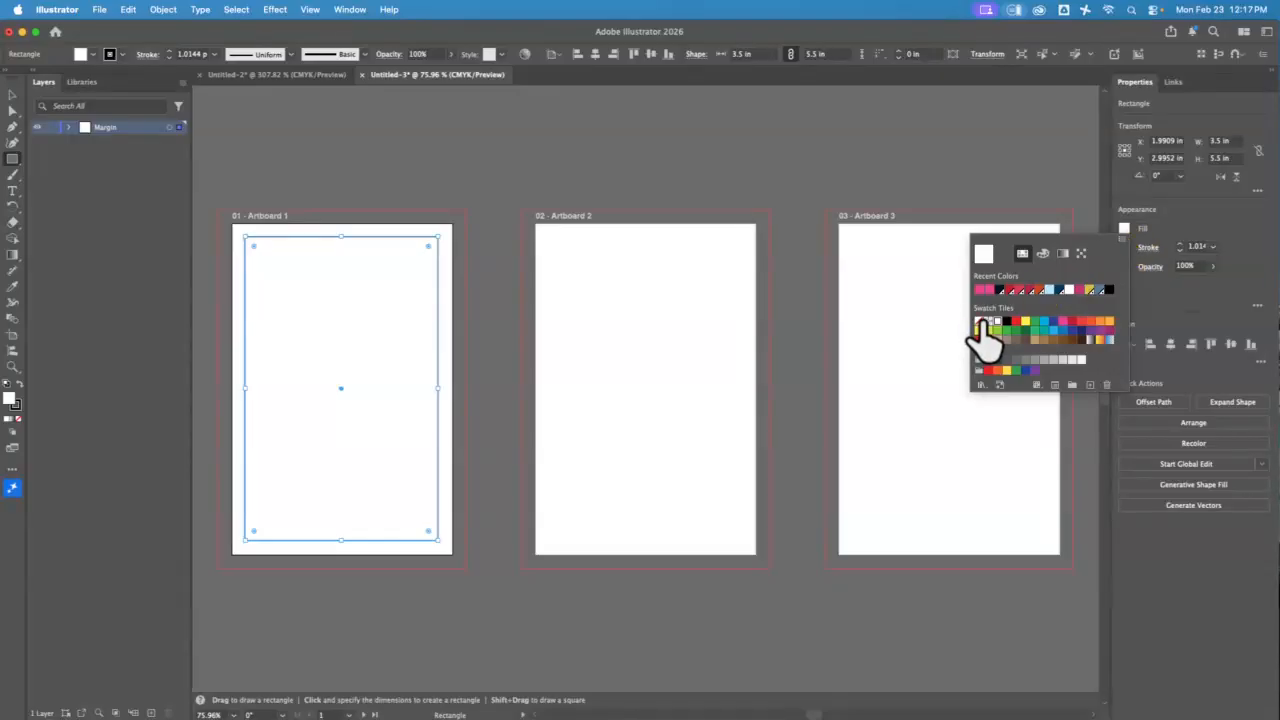
left_click(980, 321)
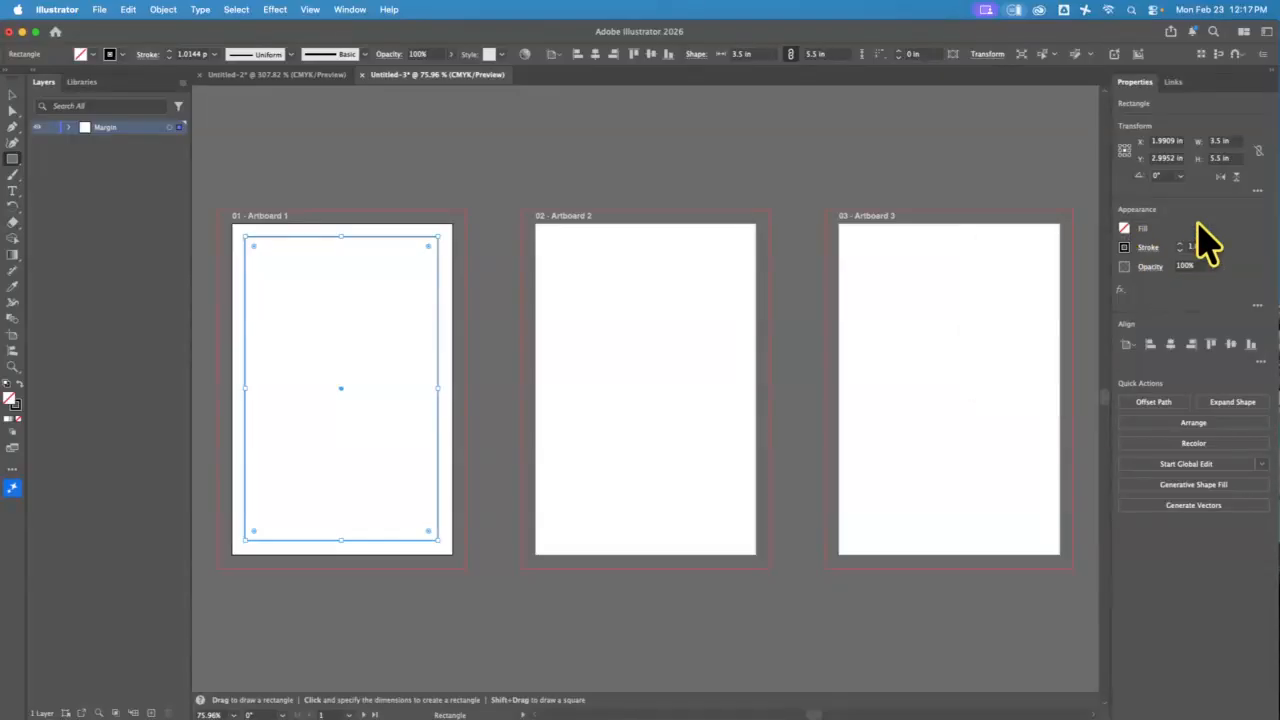
left_click(1124, 248)
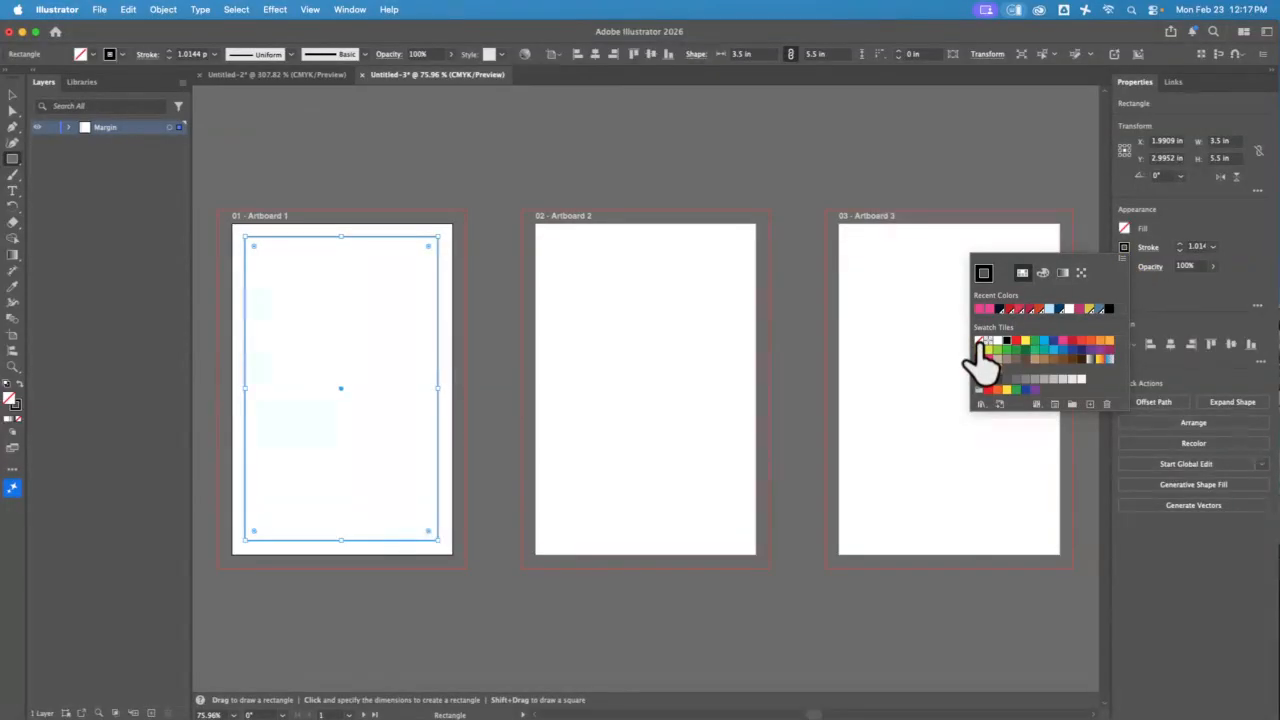
left_click(1062, 343)
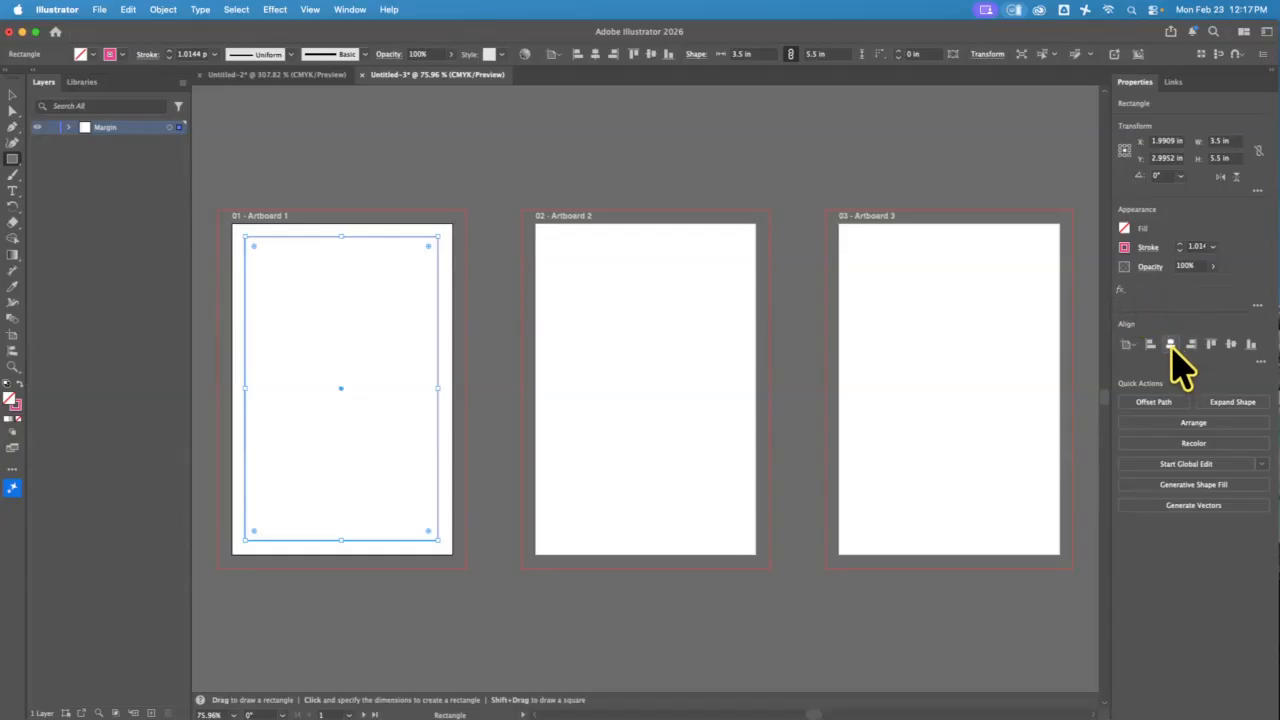
Step: Center the margin rectangle horizontally and vertically on Artboard 1 and paste it on all artboards
left_click(1171, 345)
left_click(1230, 345)
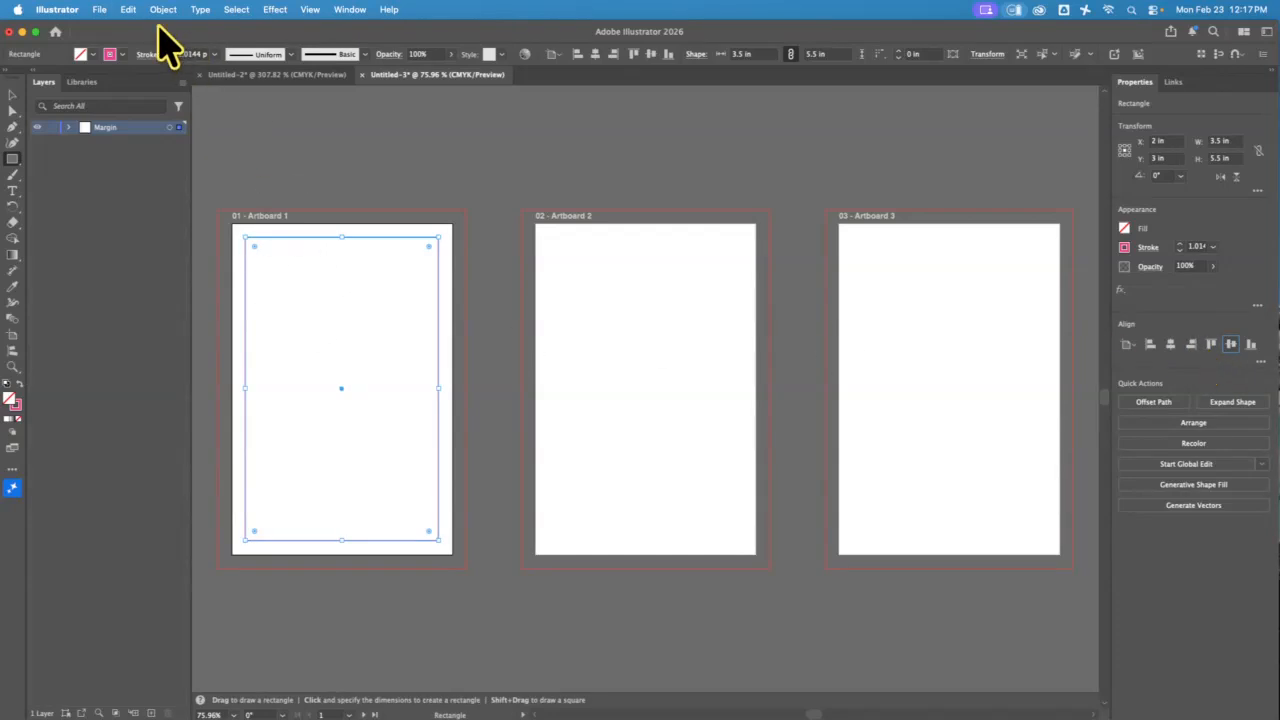
left_click(128, 10)
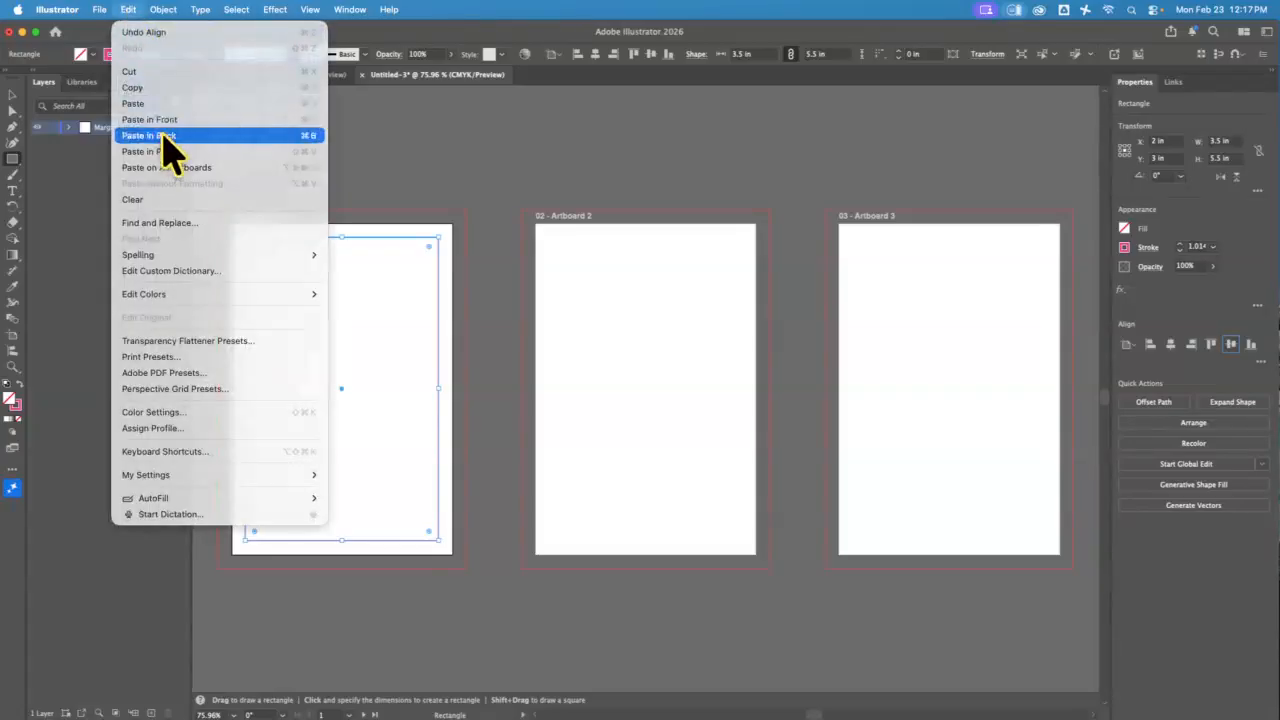
left_click(180, 168)
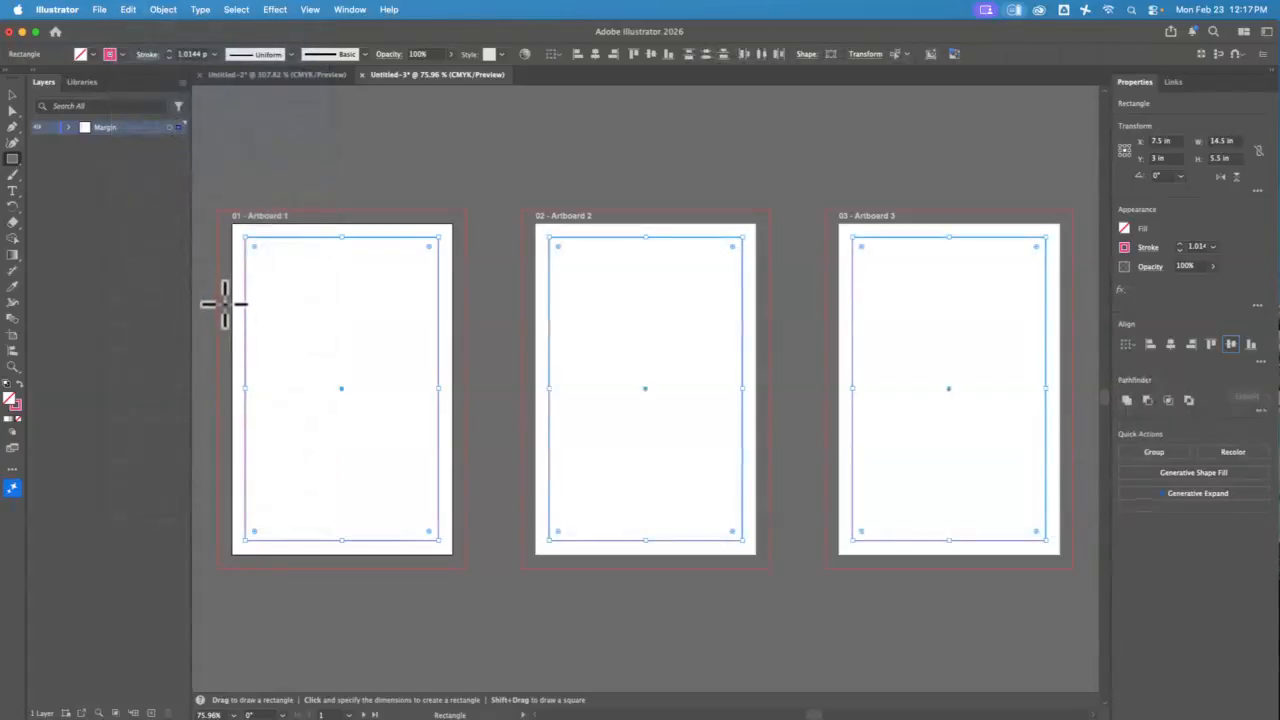
Step: Show the rulers and place a vertical guide through the horizontal center of Artboard 1
key("super+r")
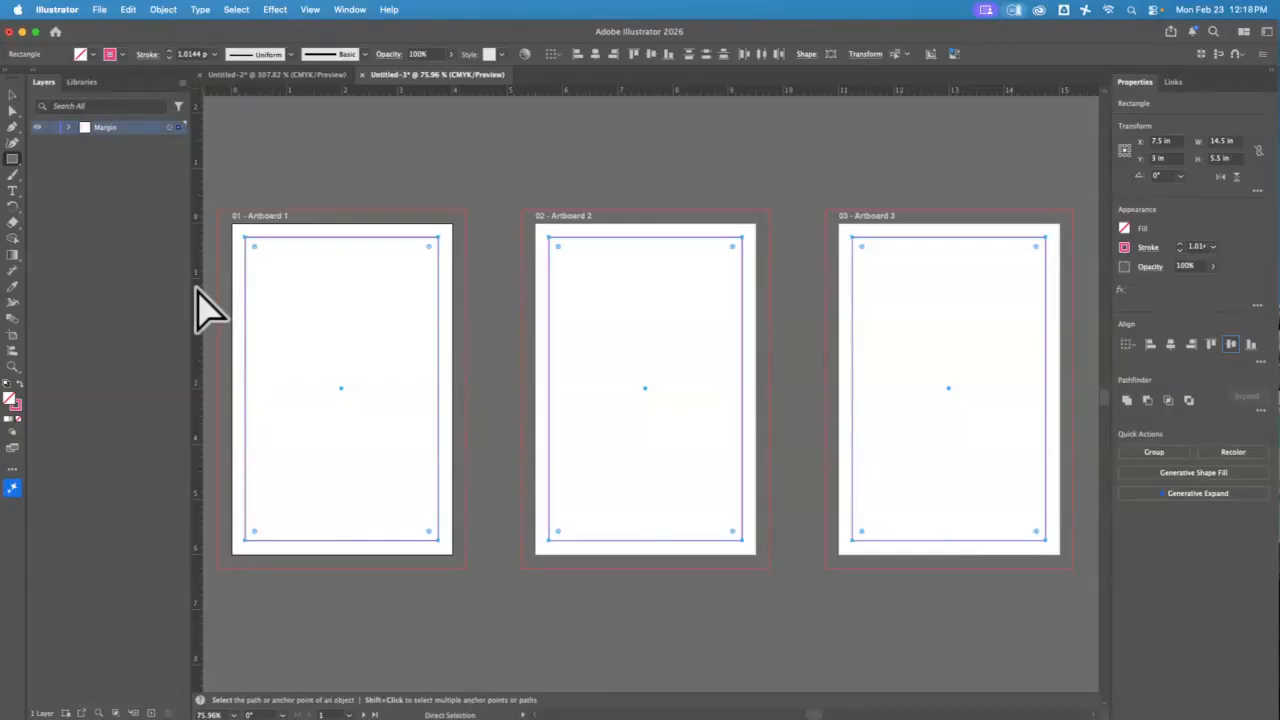
left_click_drag(346, 275, 342, 270)
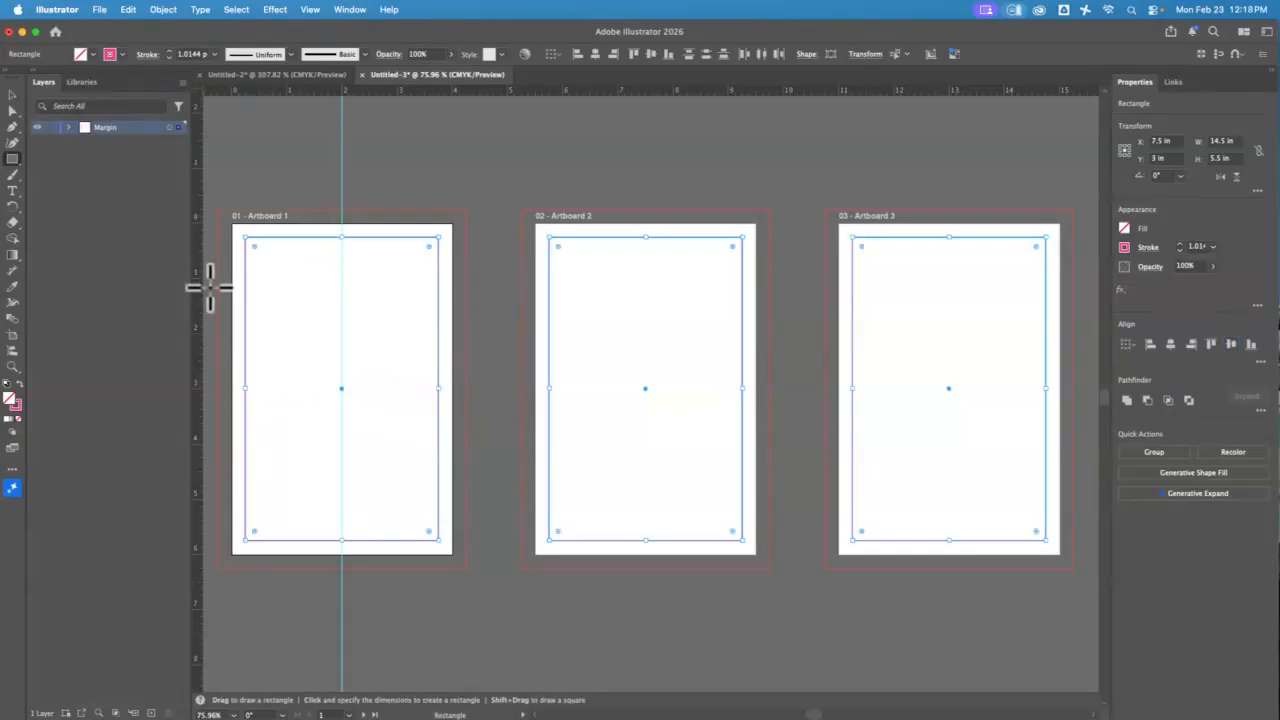
left_click_drag(198, 290, 641, 277)
key("m")
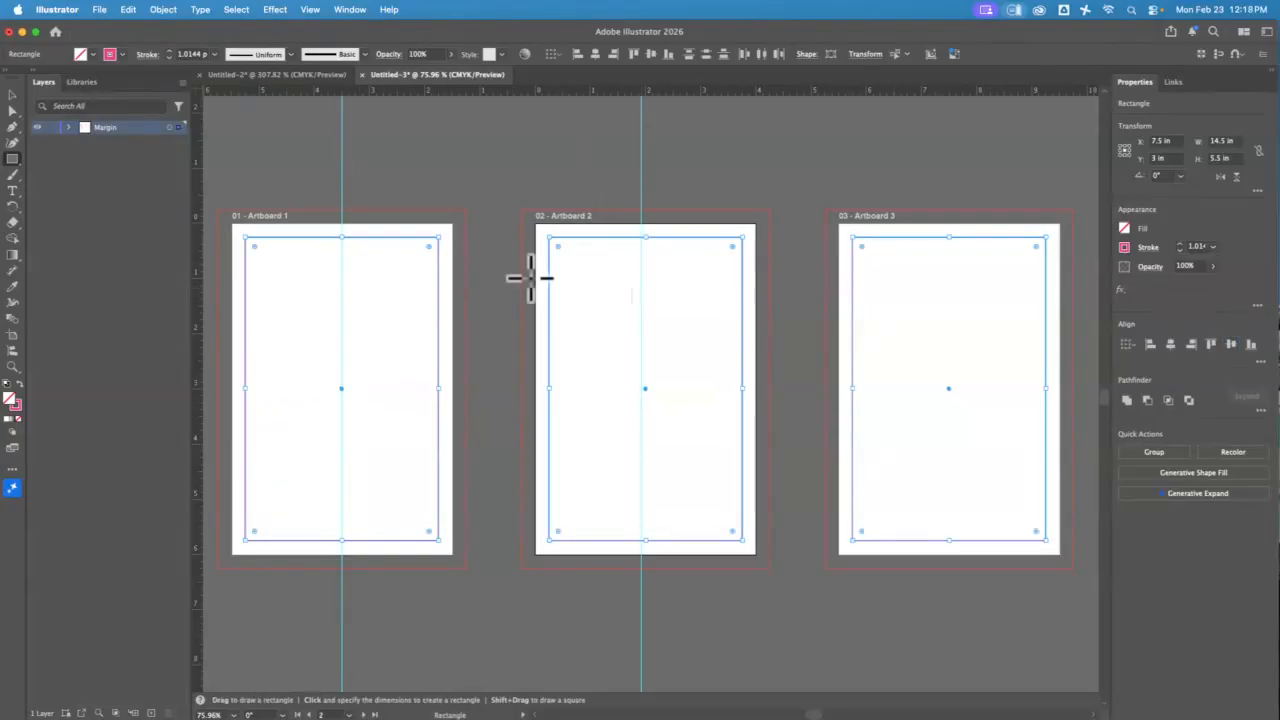
key("super+z")
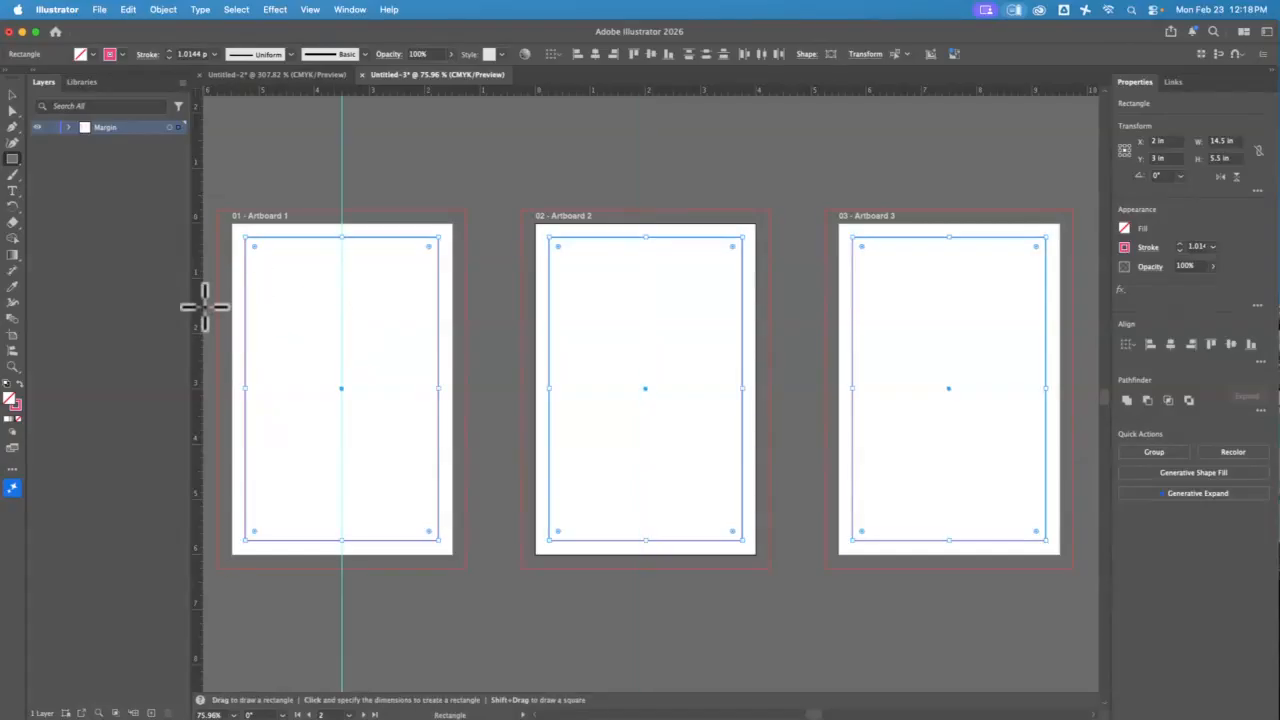
Step: Place vertical guides through the horizontal centers of Artboards 2 and 3 and a horizontal guide through the artboards' vertical center
left_click_drag(196, 304, 644, 252)
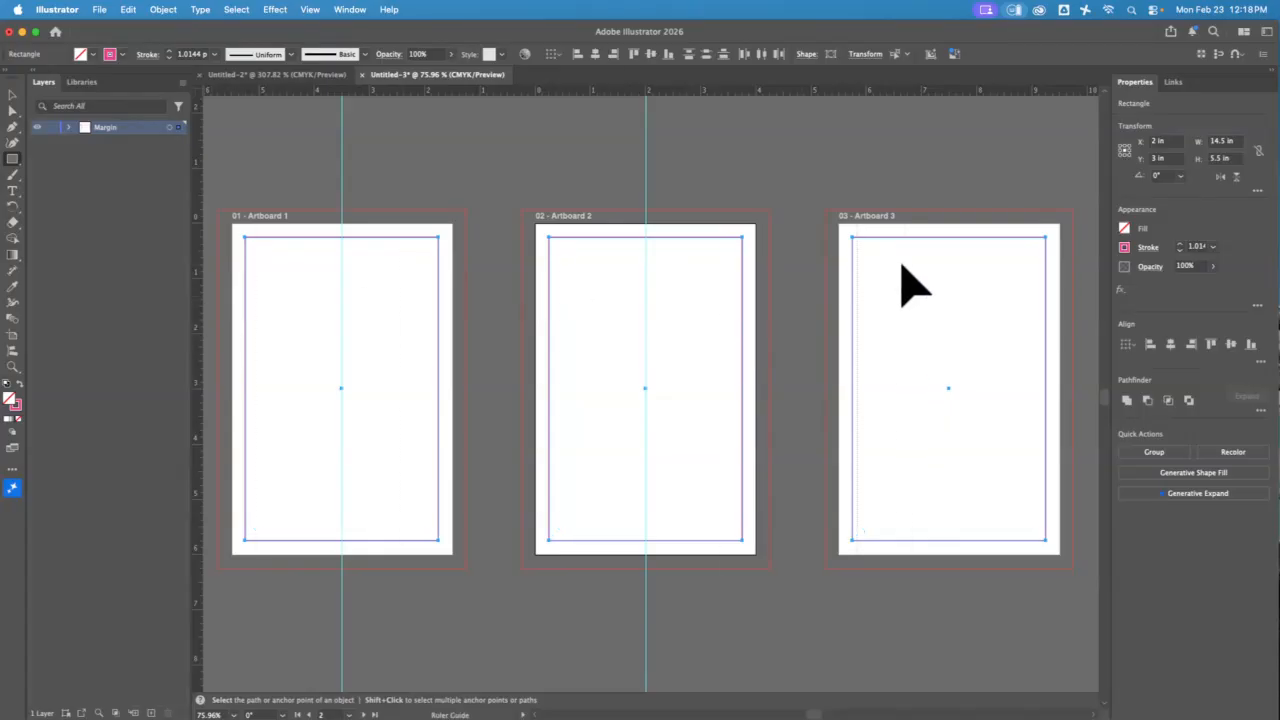
left_click_drag(901, 265, 949, 289)
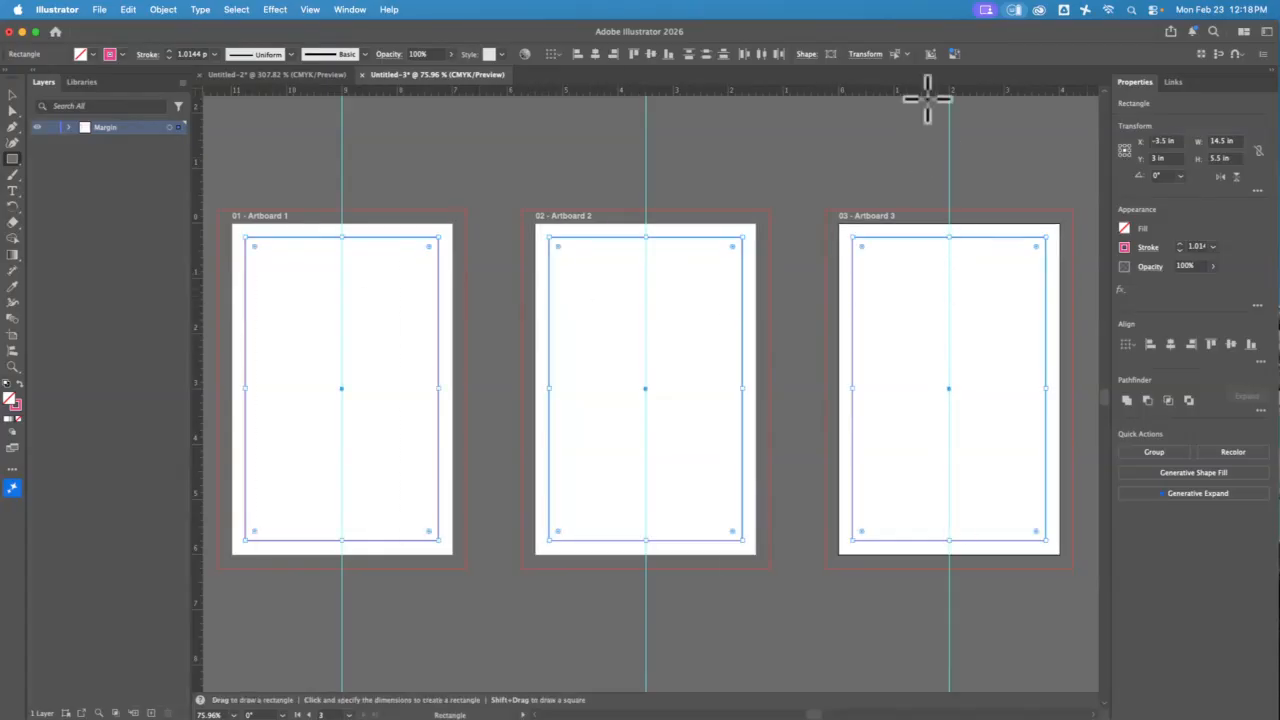
left_click_drag(927, 98, 976, 389)
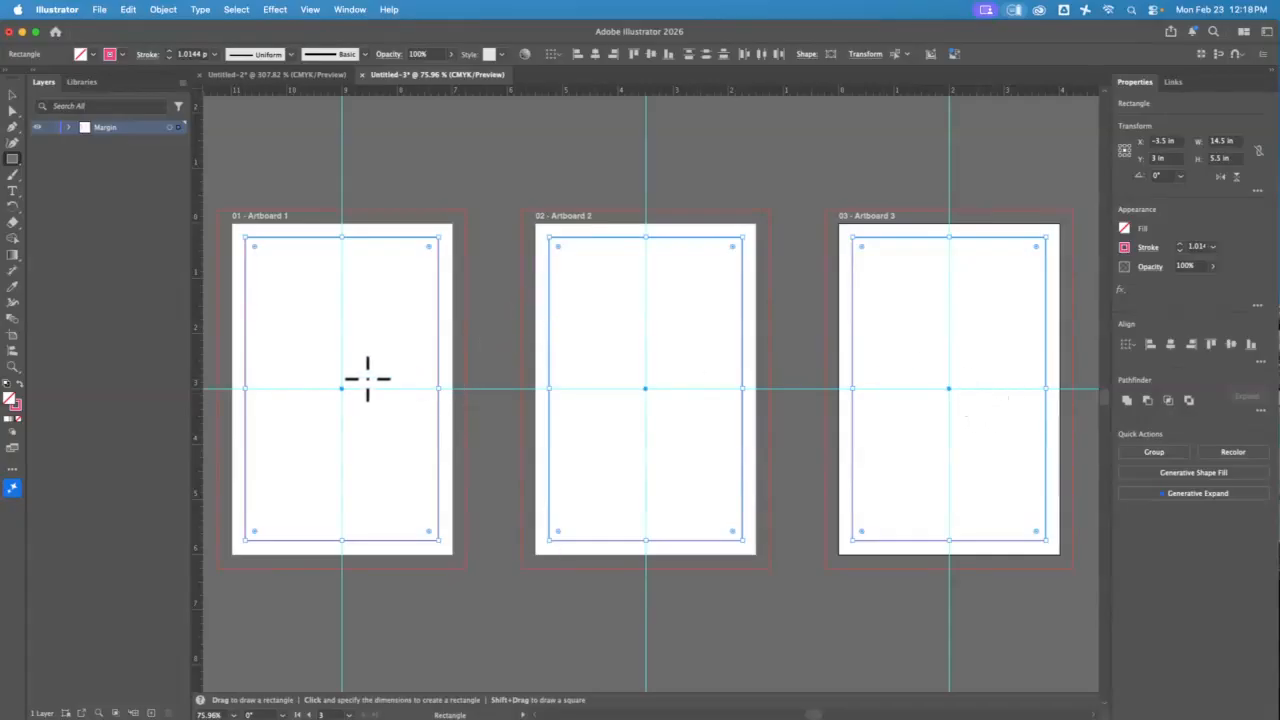
Step: Lock the Margin layer and add a new layer above it named Crop Marks
key("super")
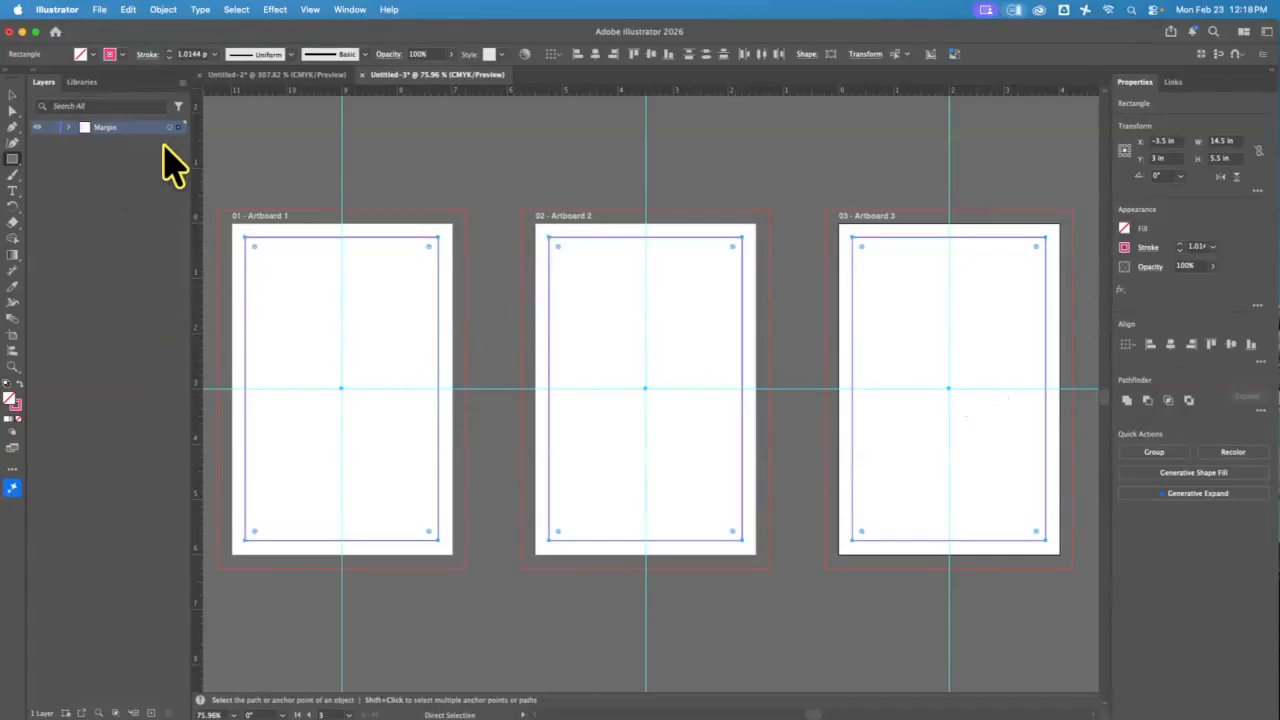
left_click(182, 82)
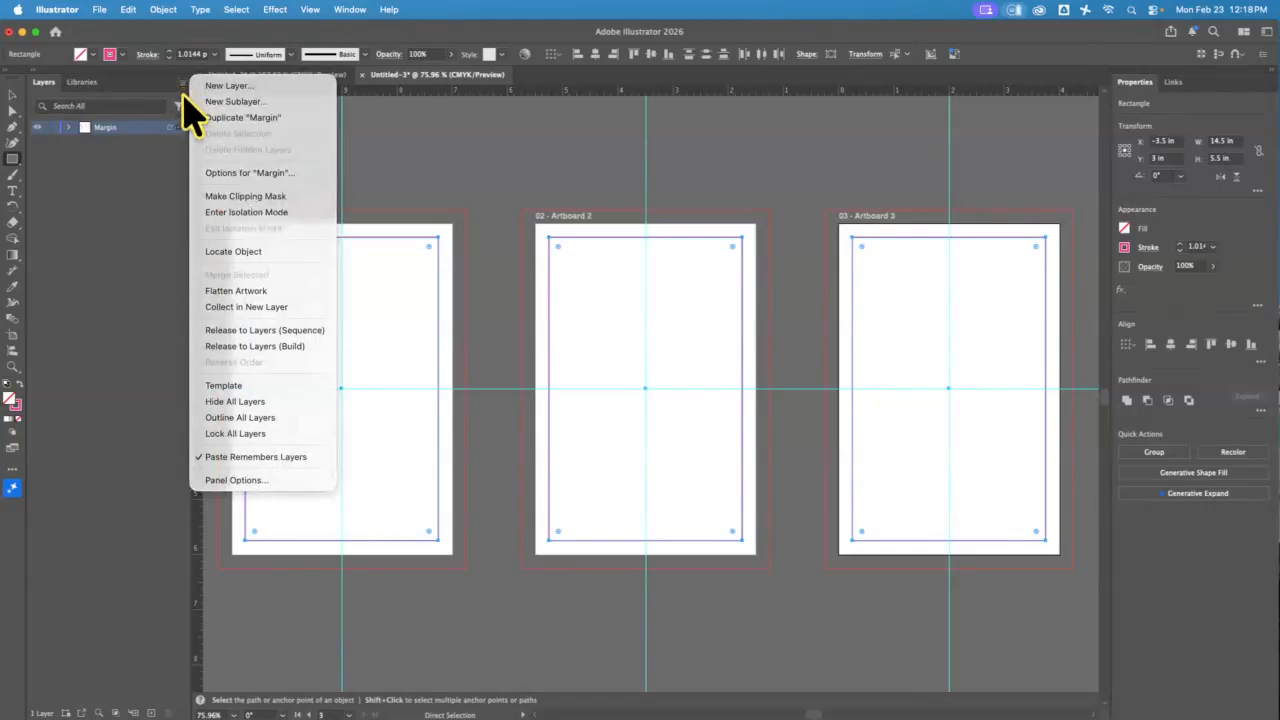
left_click(245, 433)
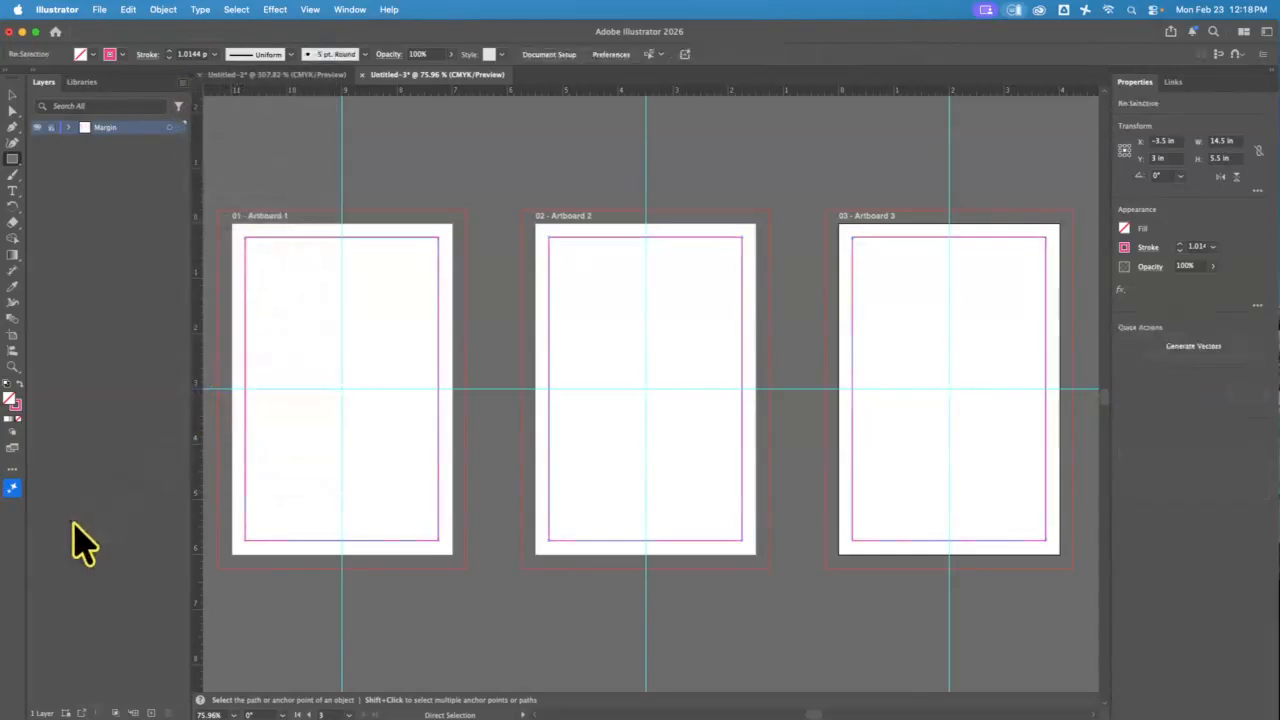
left_click(150, 713)
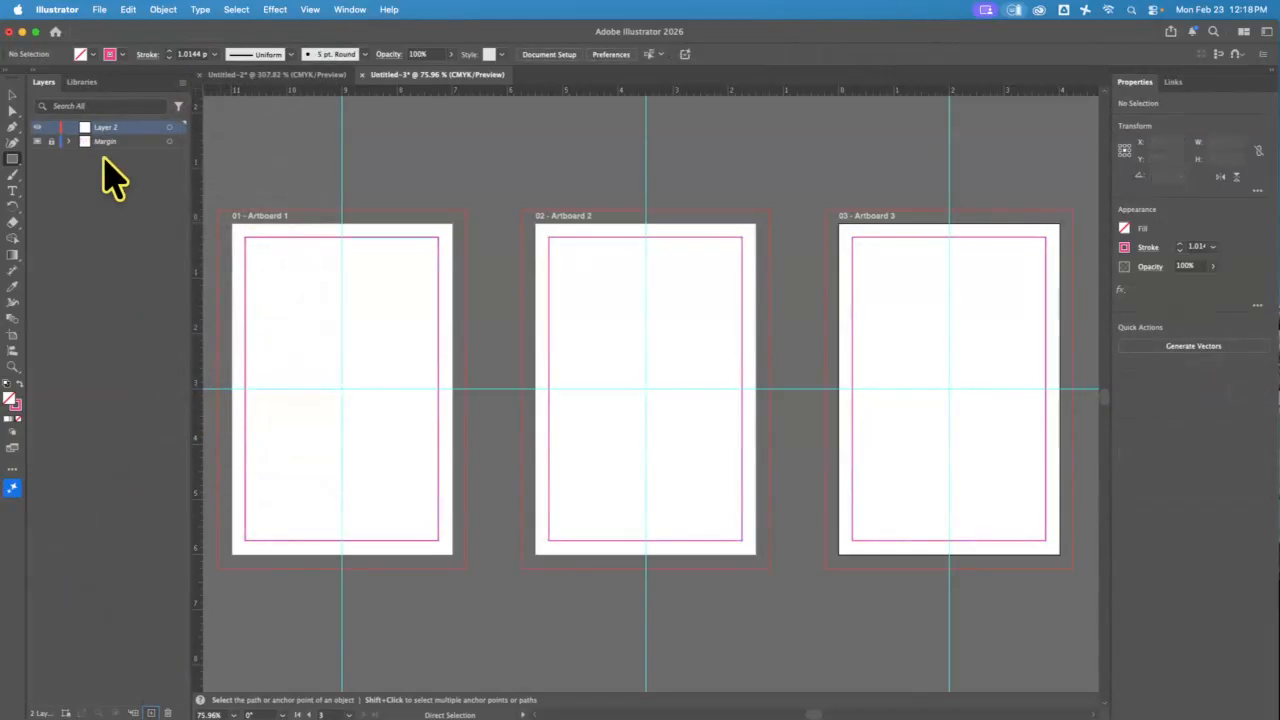
double_click(110, 127)
type("Cm")
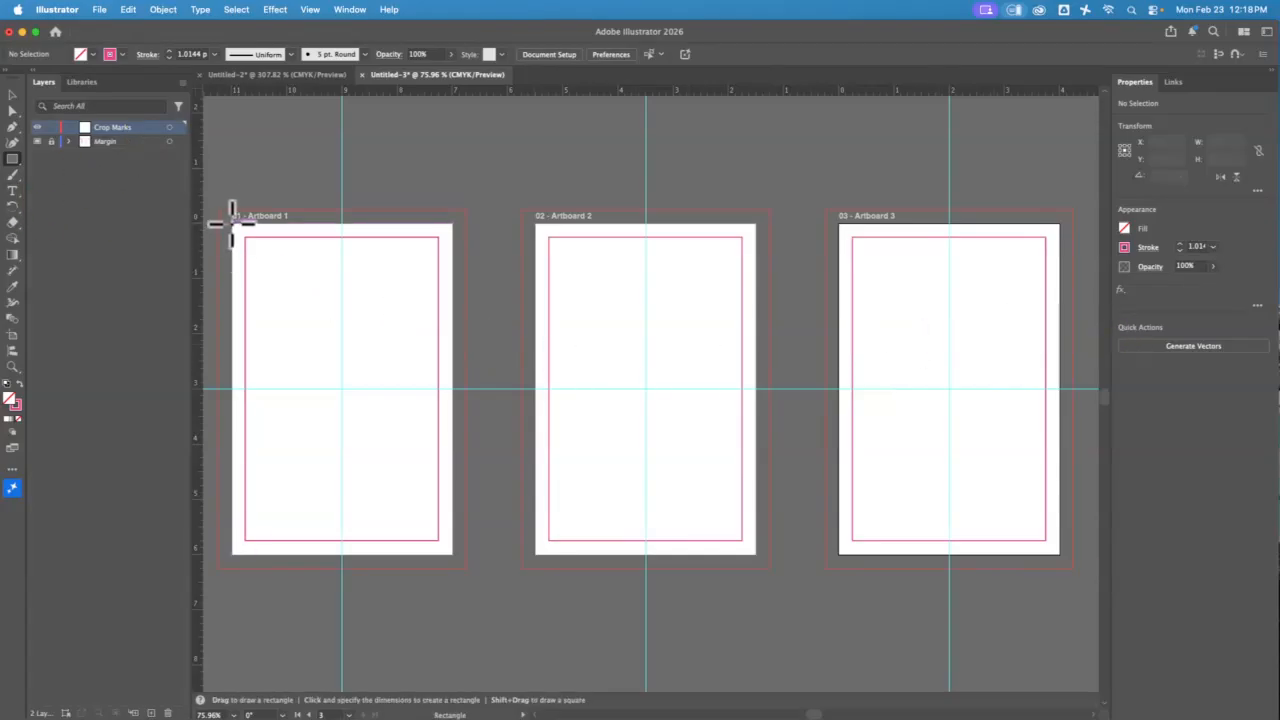
Step: Draw a 4 in by 6 in rectangle covering Artboard 1, remove its stroke and apply the Crop Marks effect
left_click_drag(232, 222, 453, 556)
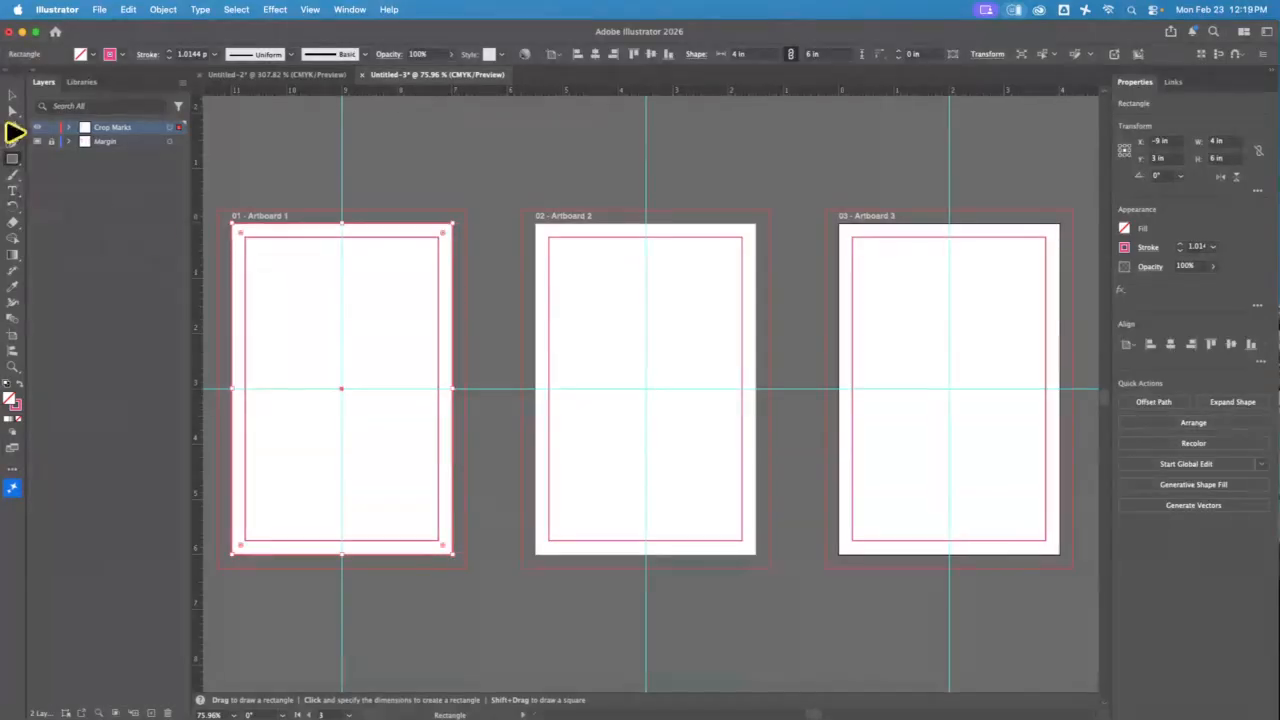
left_click(12, 94)
left_click(395, 224)
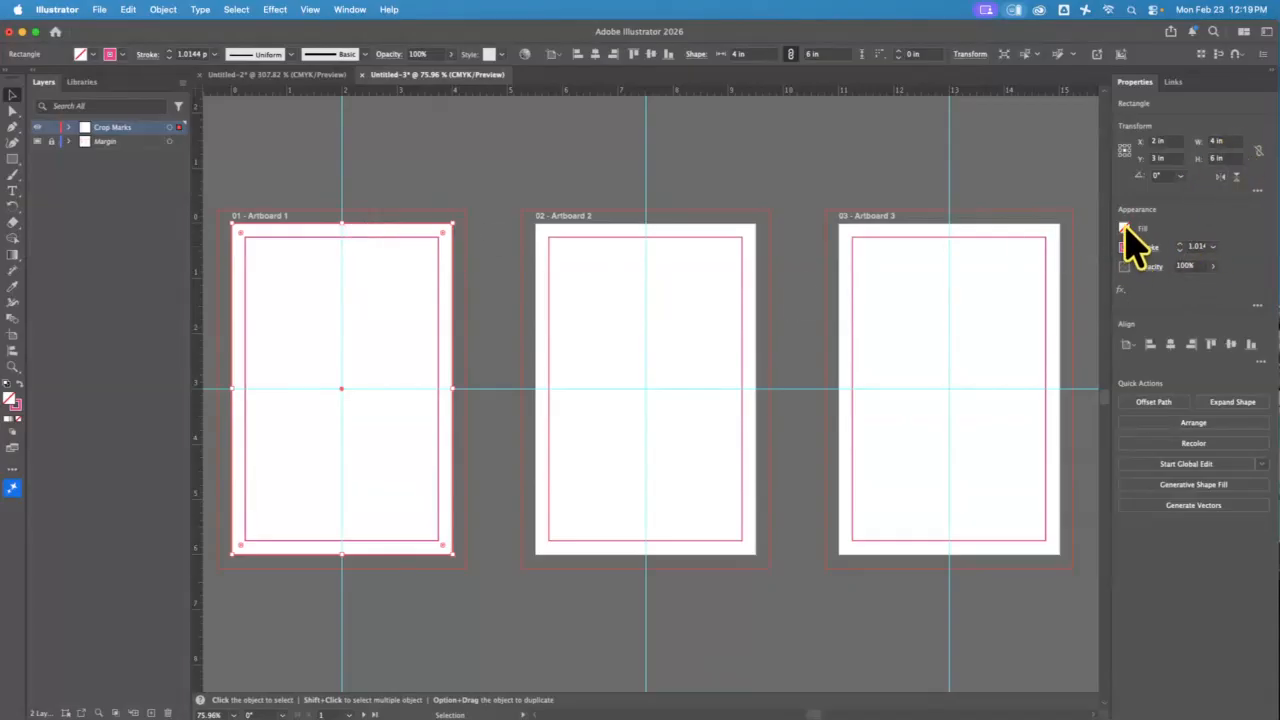
left_click(1124, 250)
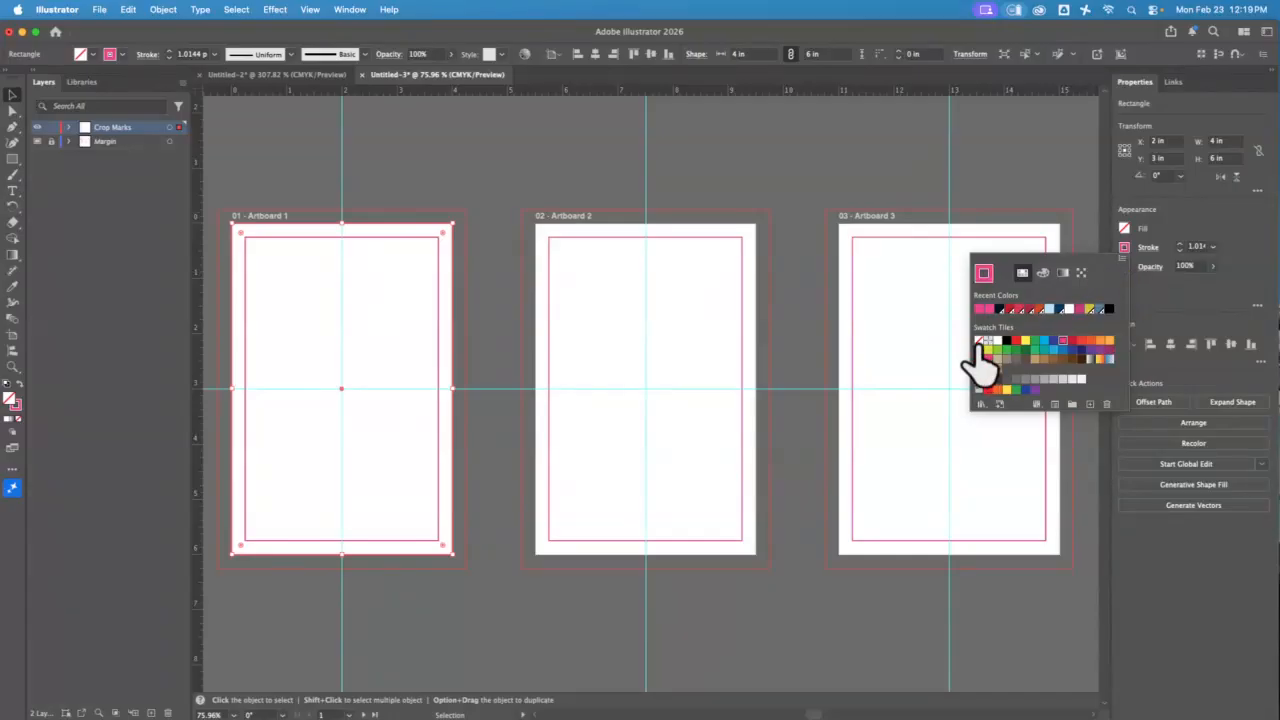
left_click(981, 341)
left_click(1180, 294)
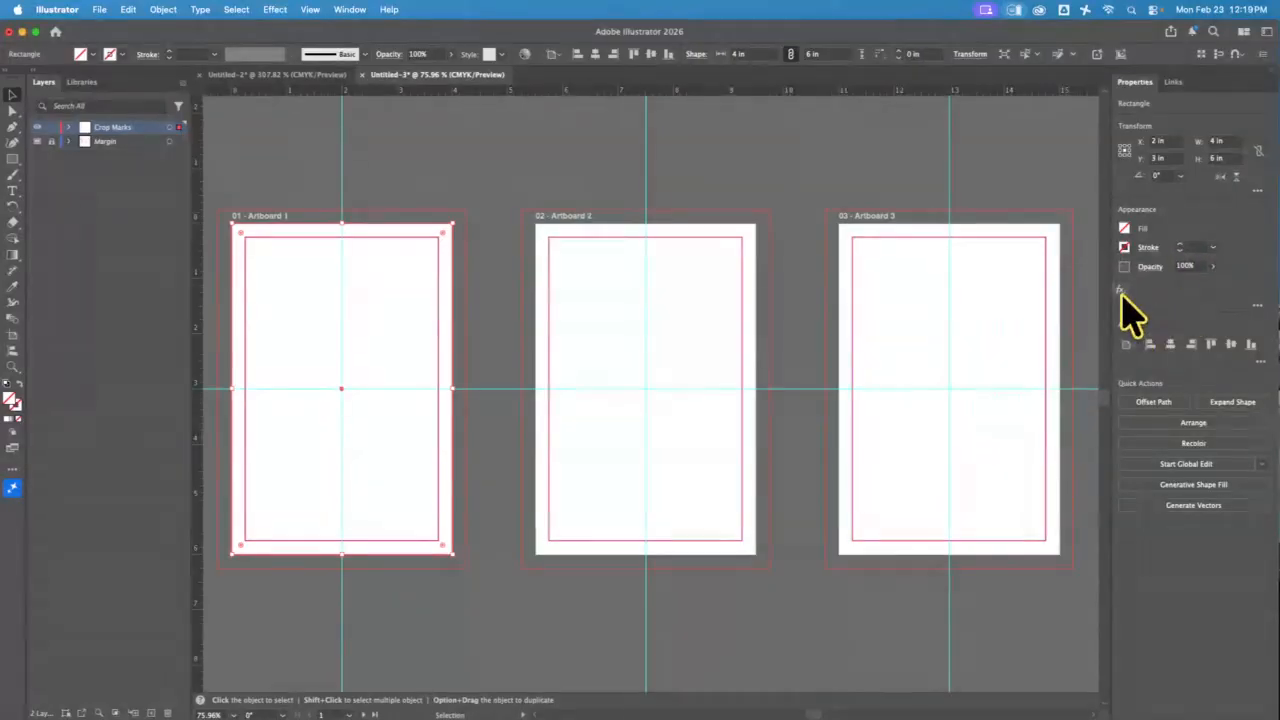
left_click(1122, 292)
left_click(1175, 352)
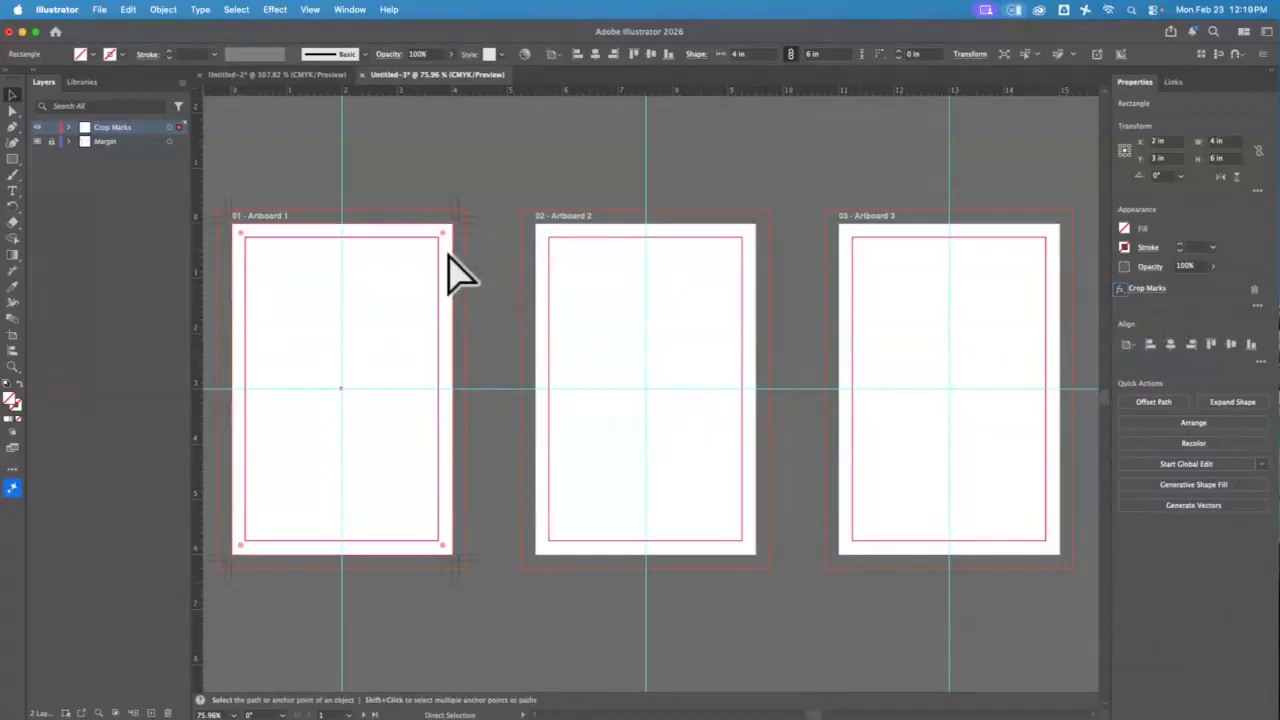
Step: Paste the rectangle with crop marks on all artboards and lock the Crop Marks layer
left_click(128, 12)
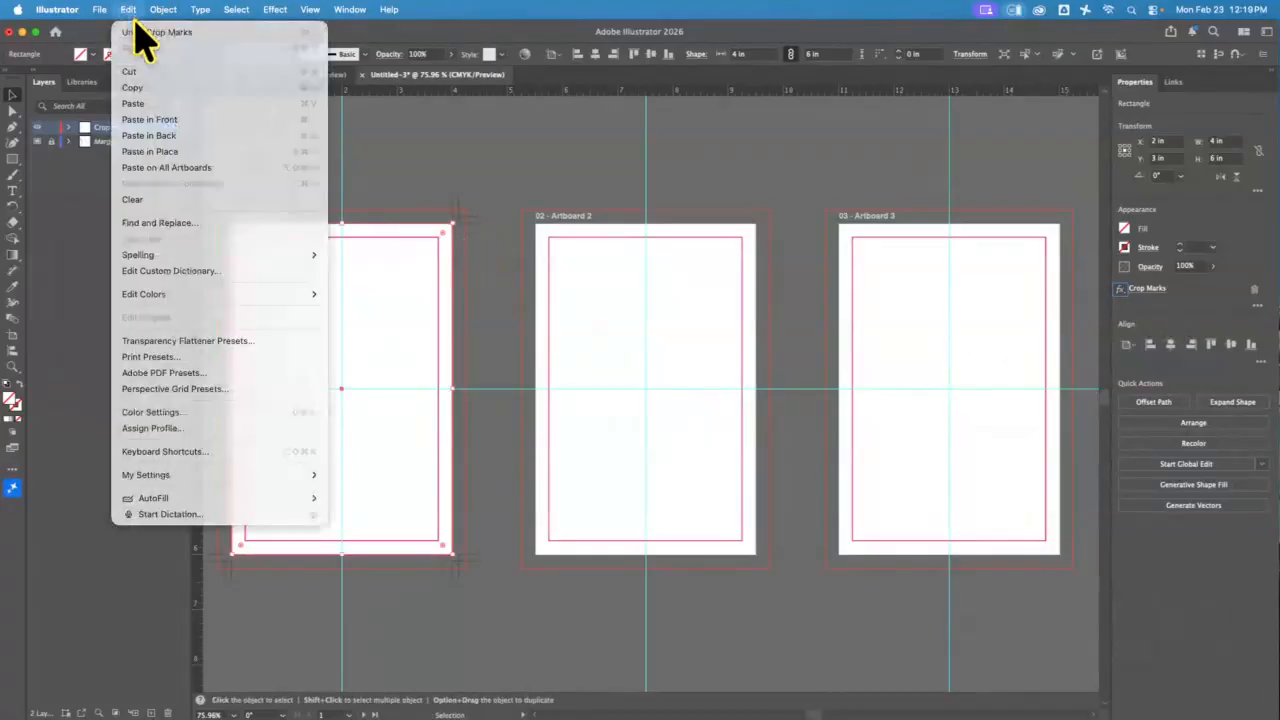
left_click(195, 168)
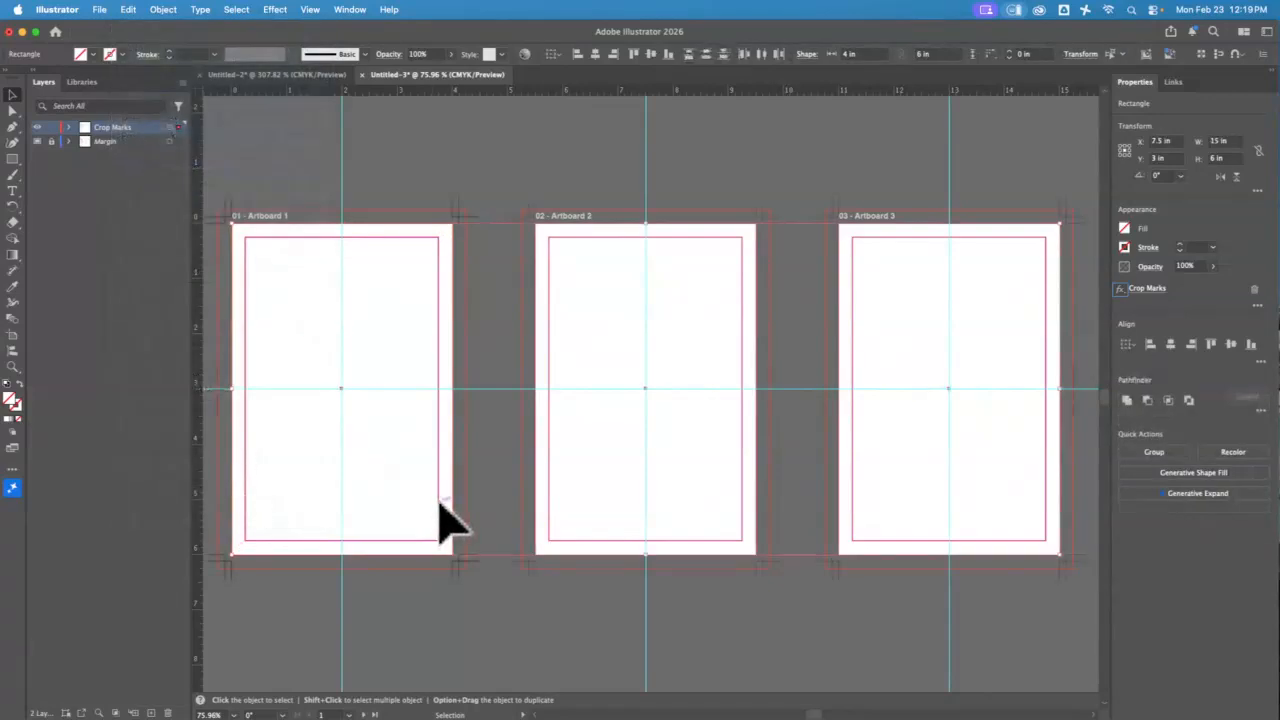
left_click(430, 165)
left_click(51, 127)
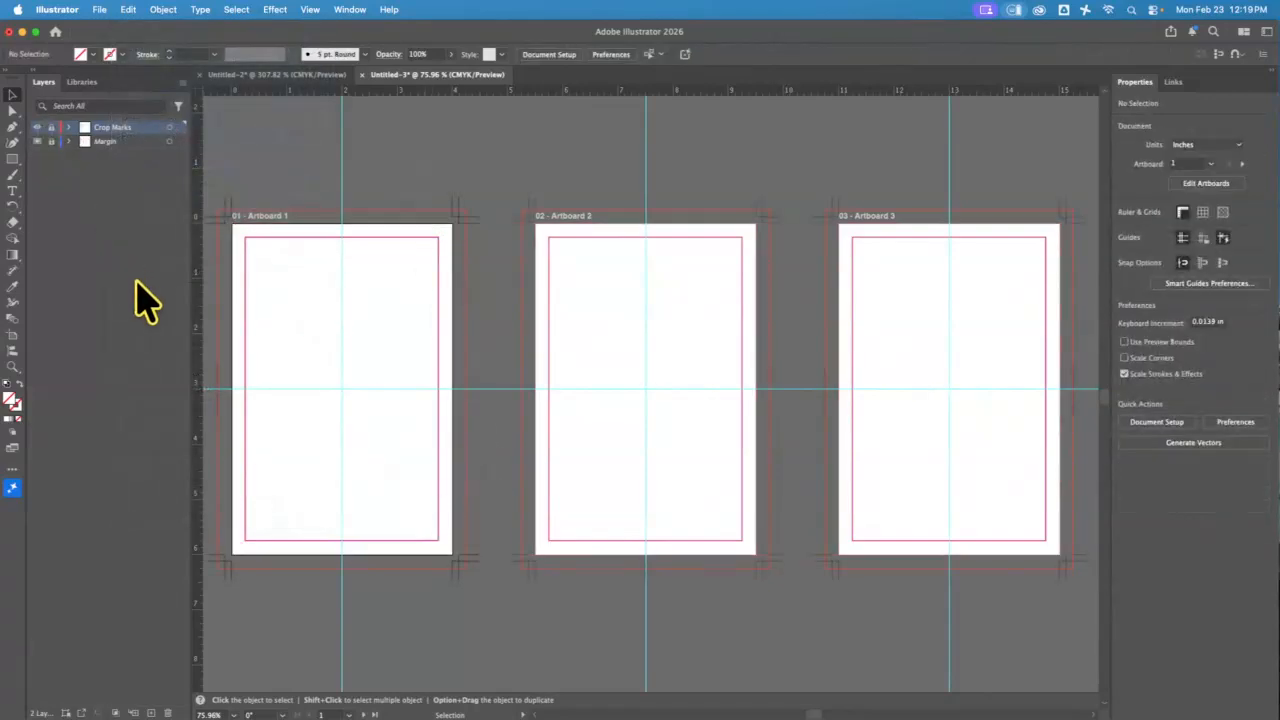
Step: Add a layer named Body Copy beneath the Margin layer and a layer named Title Author directly above Body Copy
left_click(152, 713)
left_click_drag(137, 128, 110, 172)
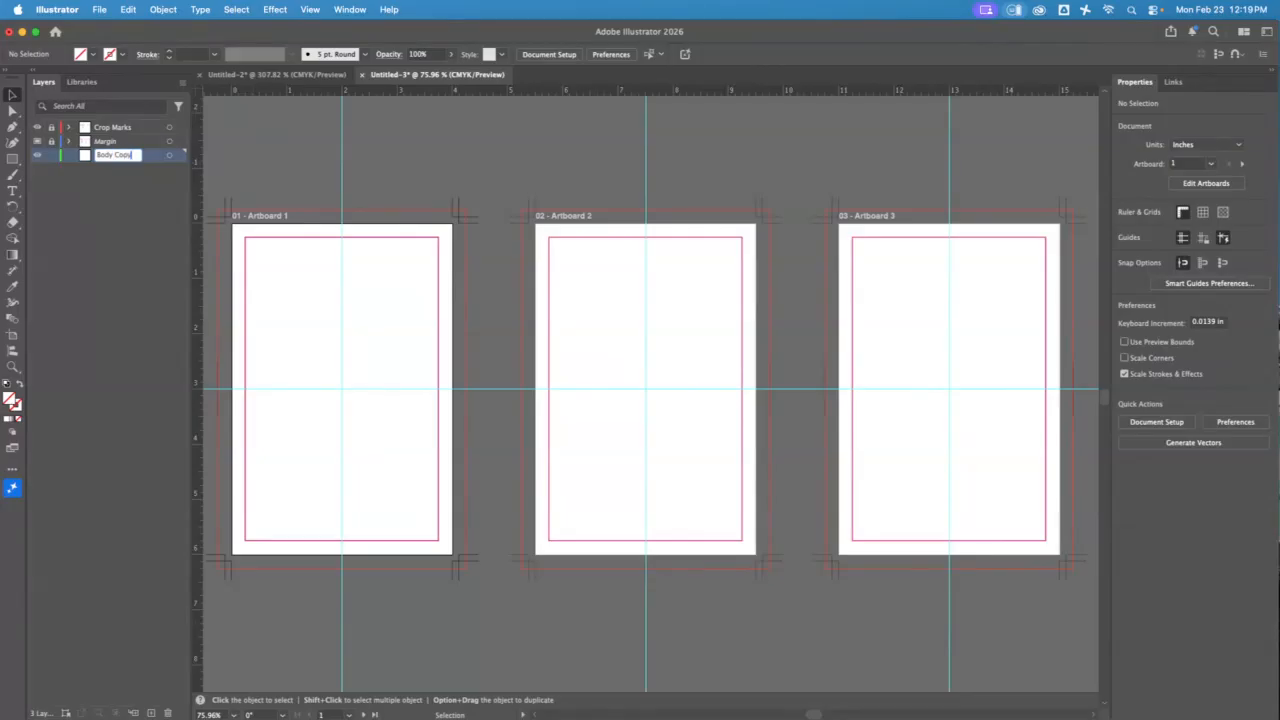
left_click(152, 713)
double_click(108, 155)
type("Title Author")
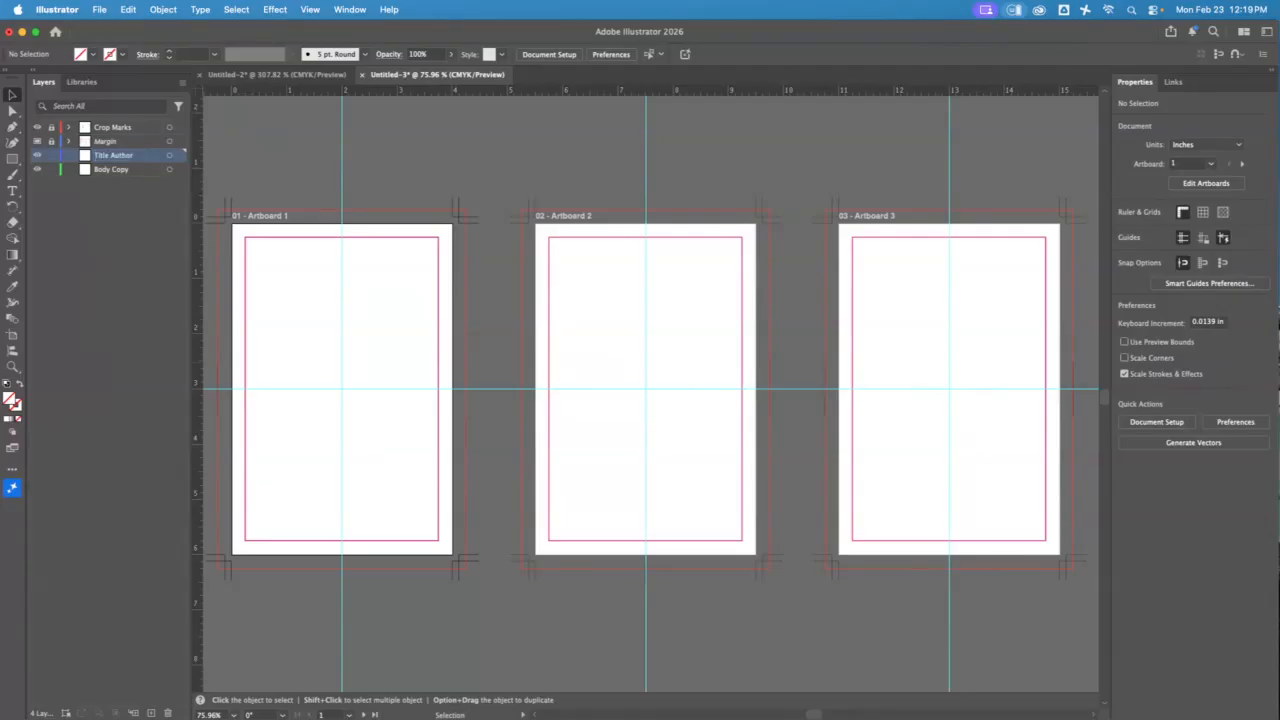
Step: Add a layer named Image above Title Author and lock the Title Author and Body Copy layers
left_click(152, 713)
double_click(105, 155)
left_click(78, 243)
left_click_drag(47, 184, 51, 156)
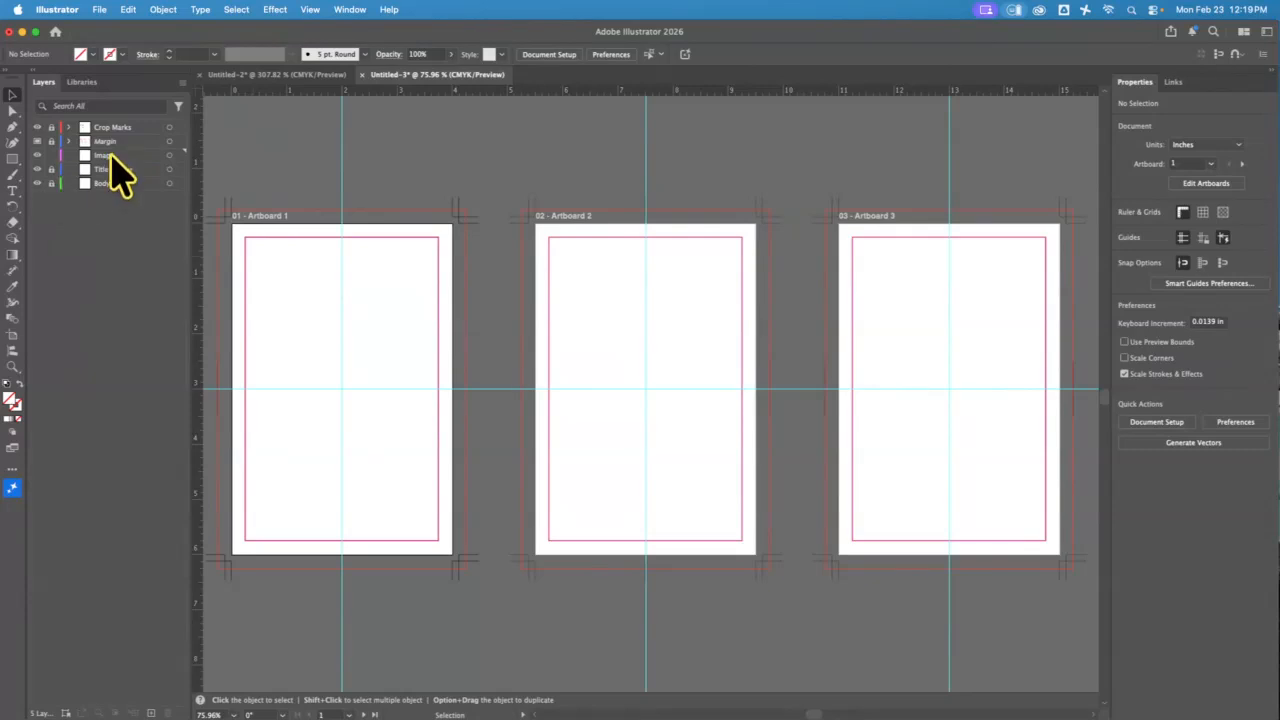
left_click(109, 155)
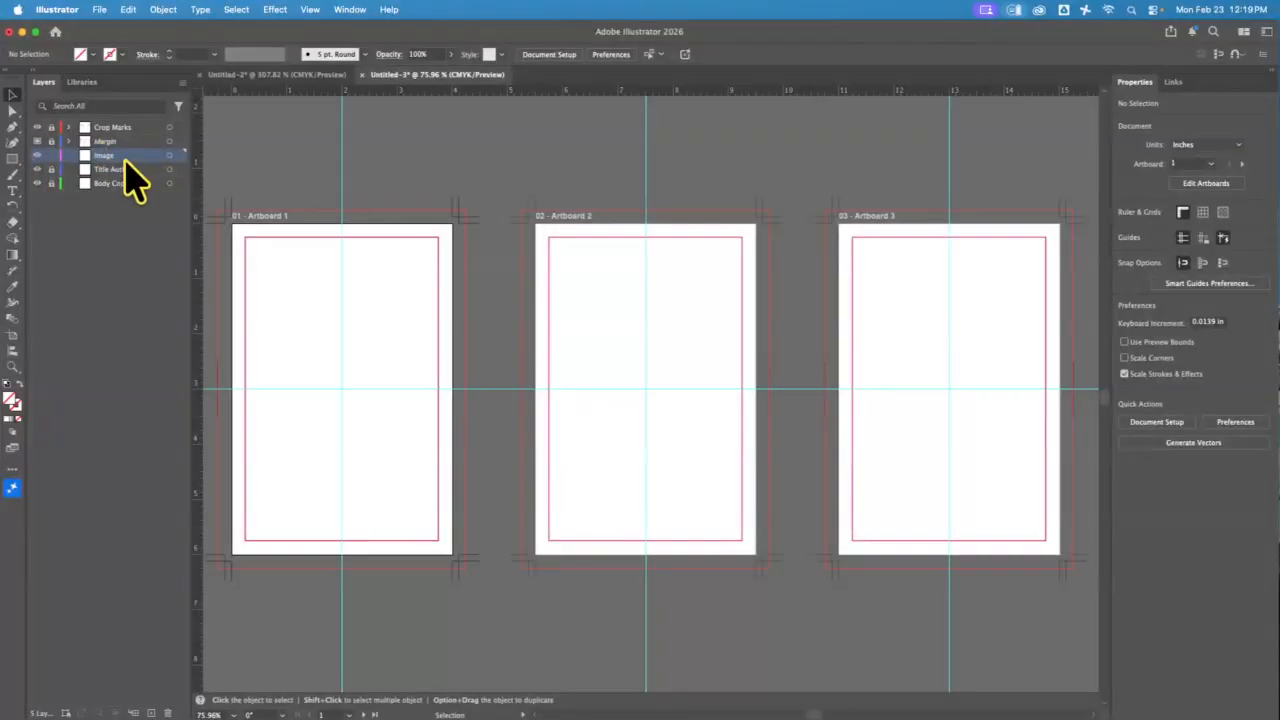
left_click(100, 10)
left_click(103, 50)
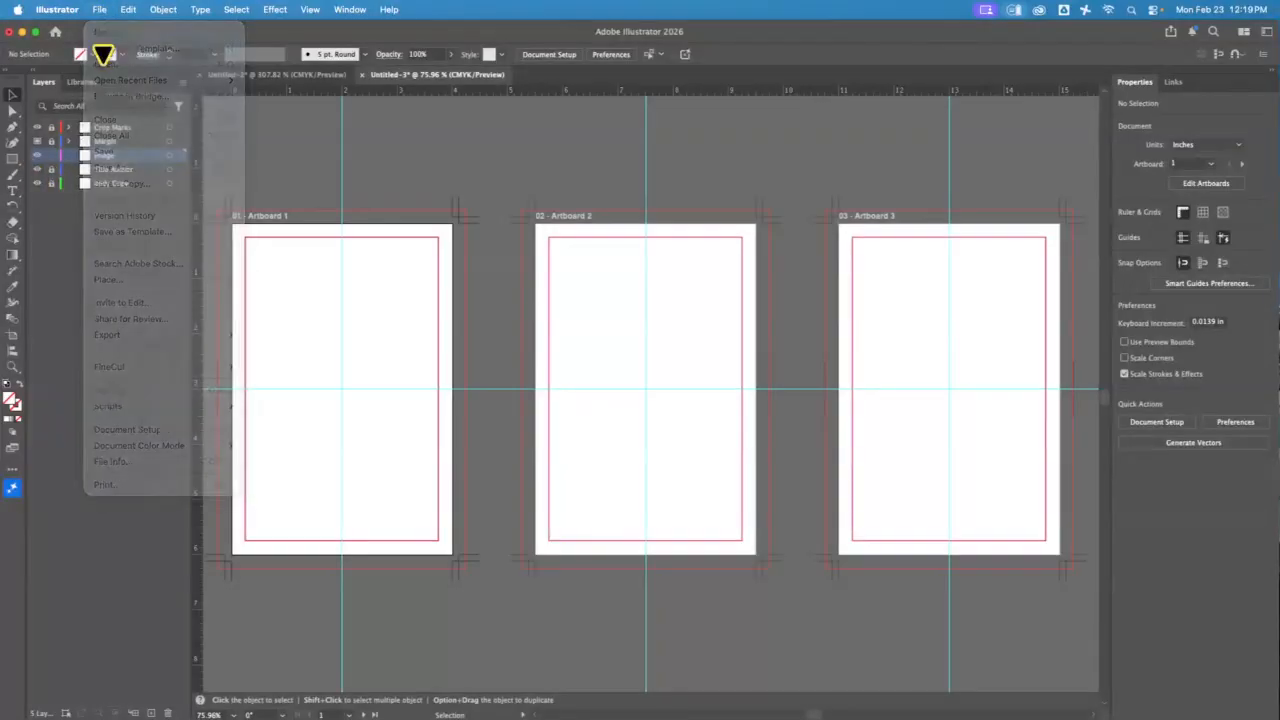
Step: Add a layer named Background beneath the Body Copy layer and lock it
left_click(131, 183)
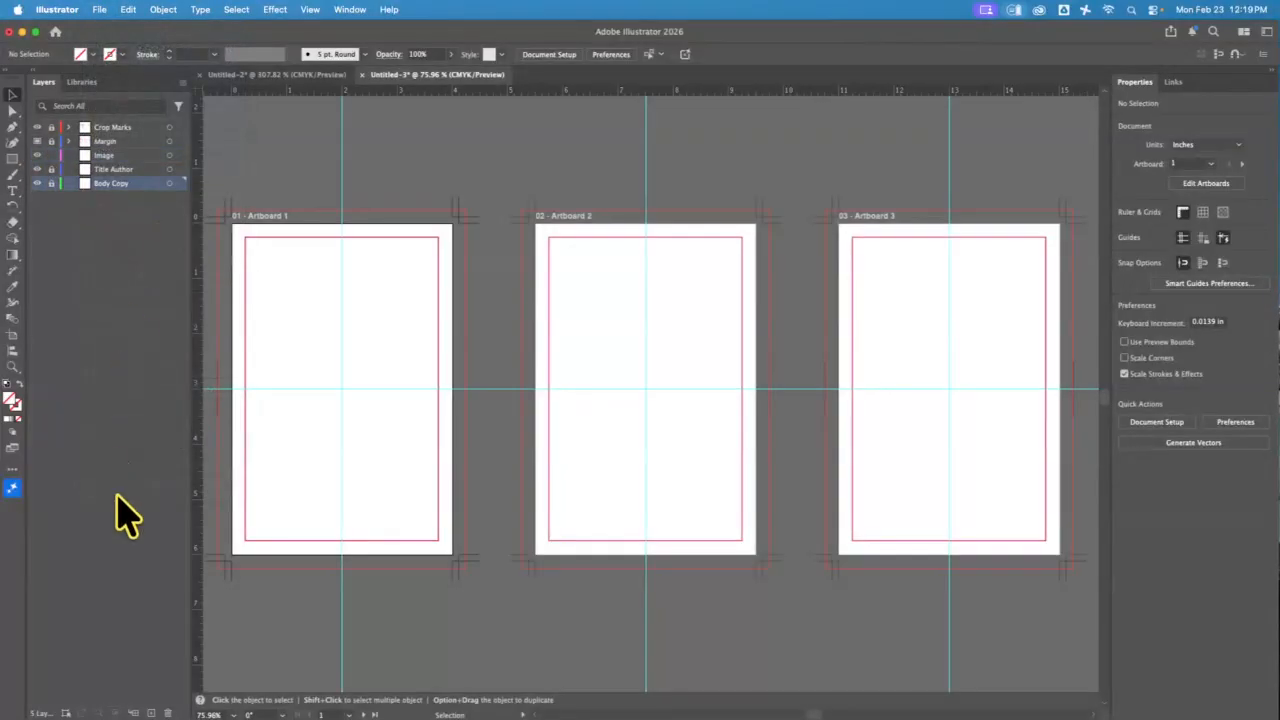
left_click(151, 713)
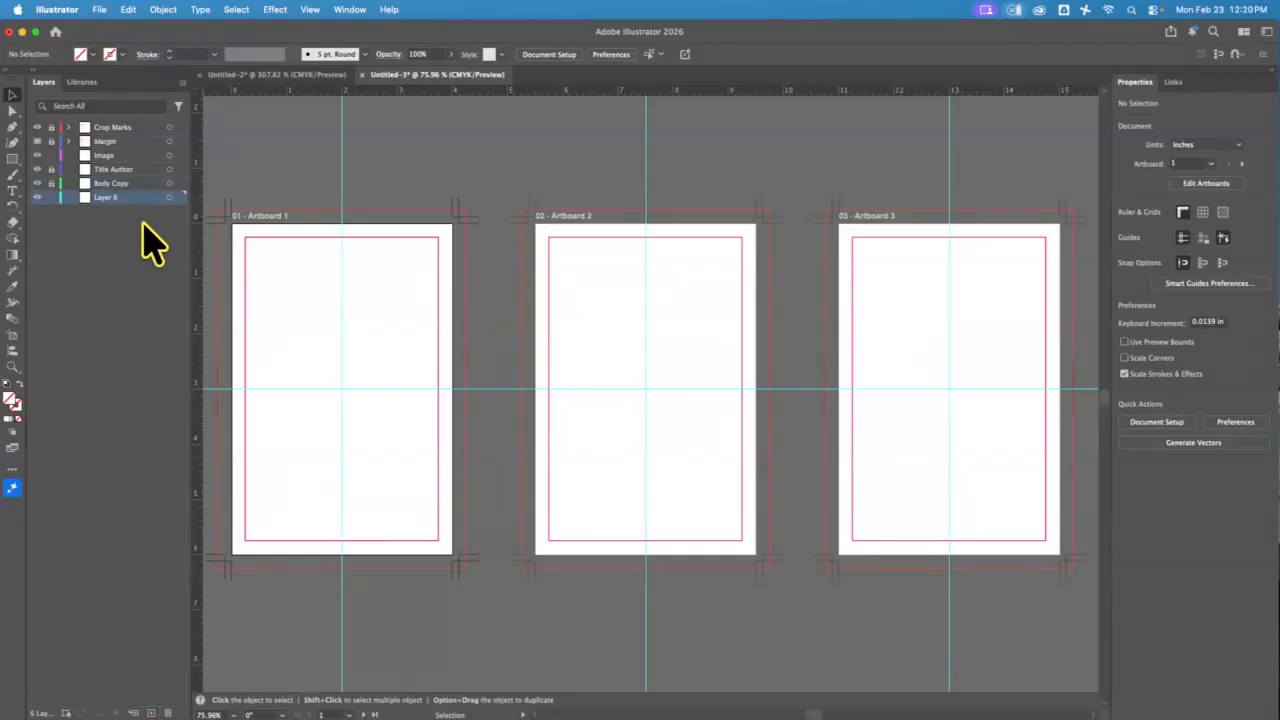
double_click(125, 197)
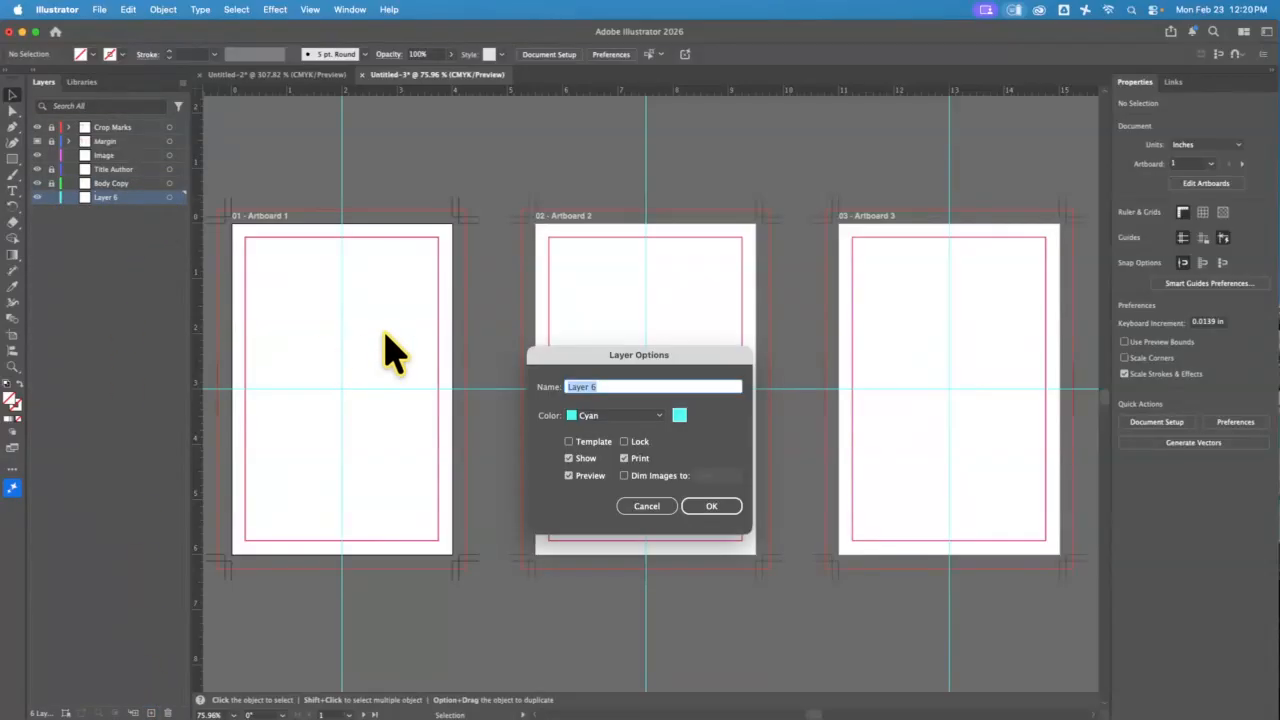
type("Backgr")
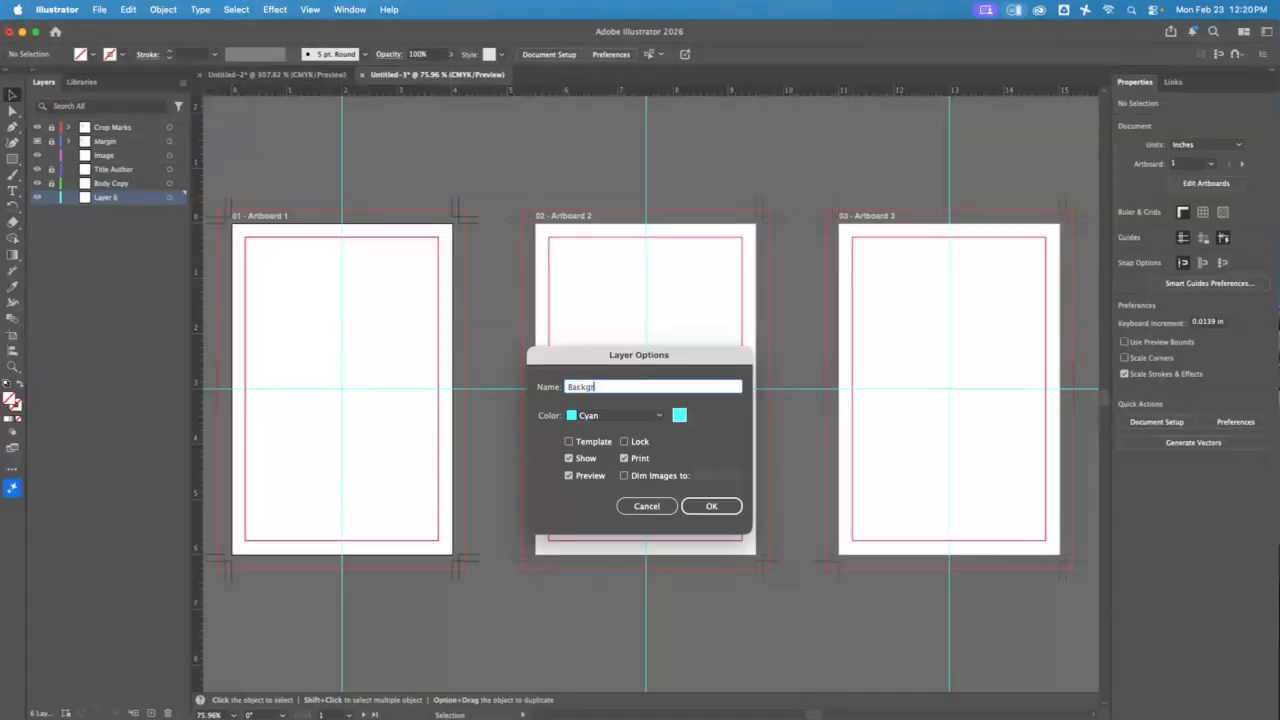
type("ound")
key("Return")
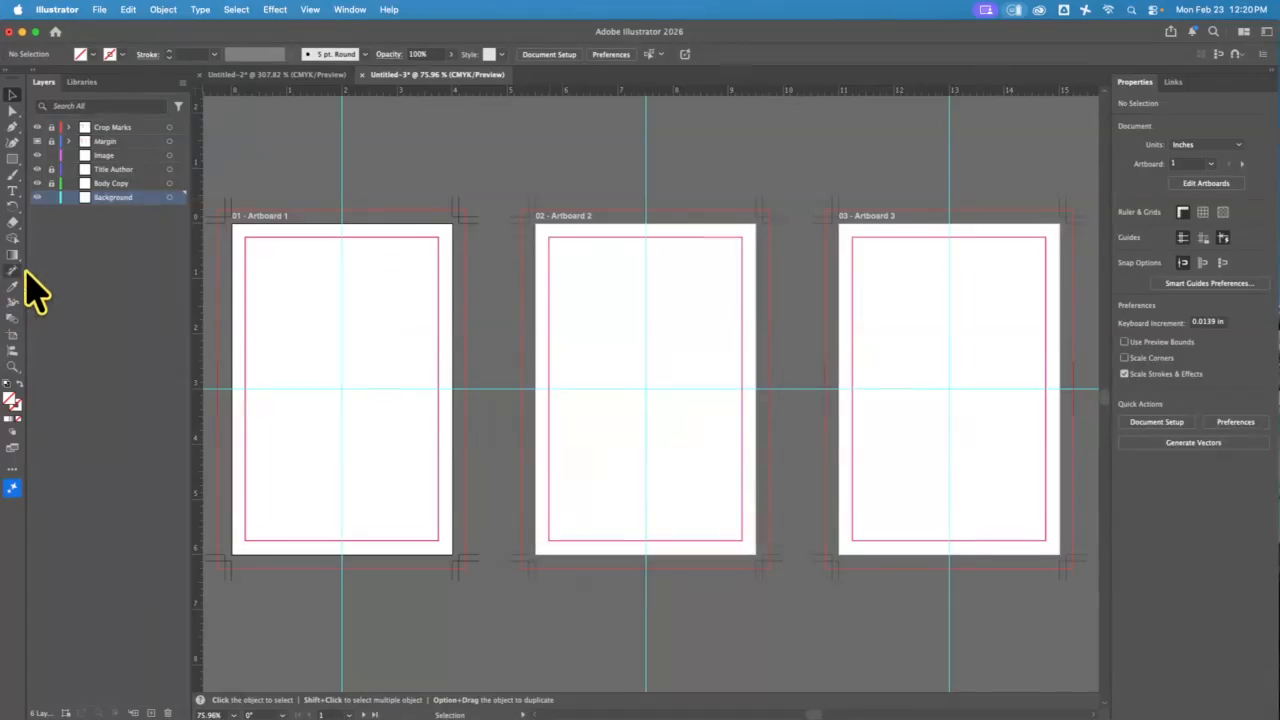
Step: Place the cover image of-mice-and-men-2.jpg over Artboard 1 on the Image layer
left_click(125, 155)
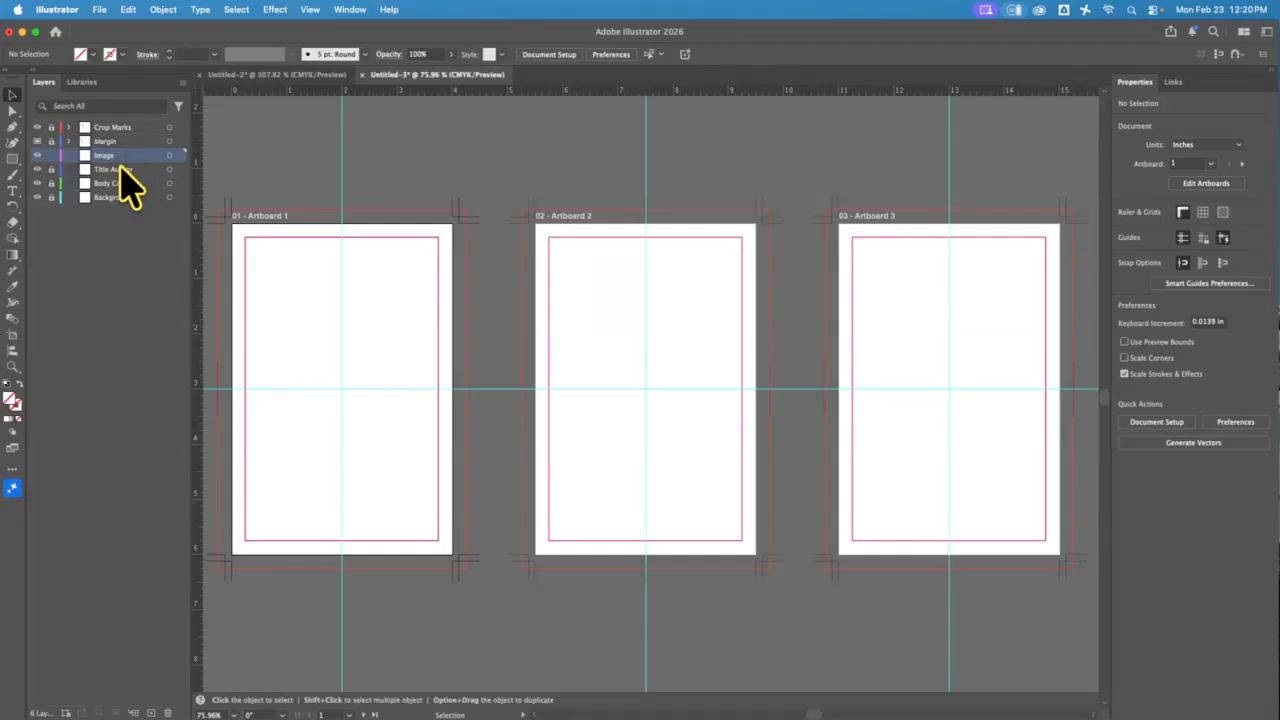
left_click(99, 10)
left_click(101, 8)
left_click(100, 10)
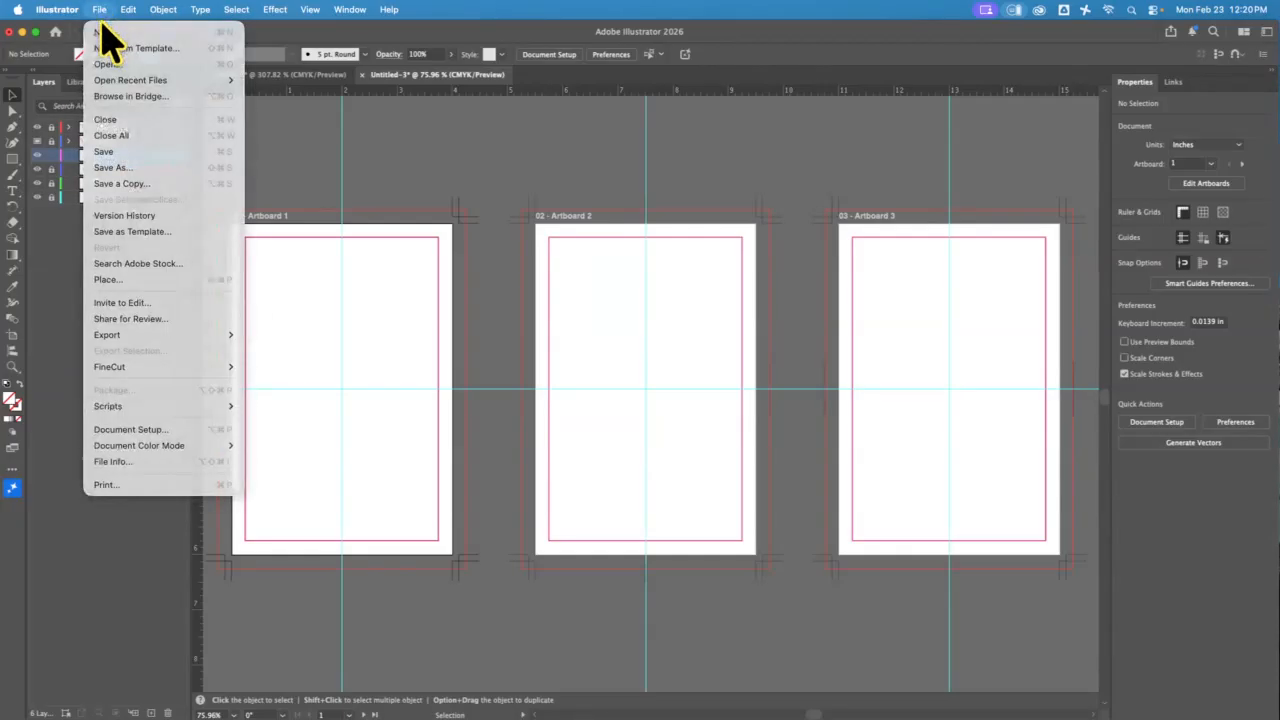
left_click(110, 280)
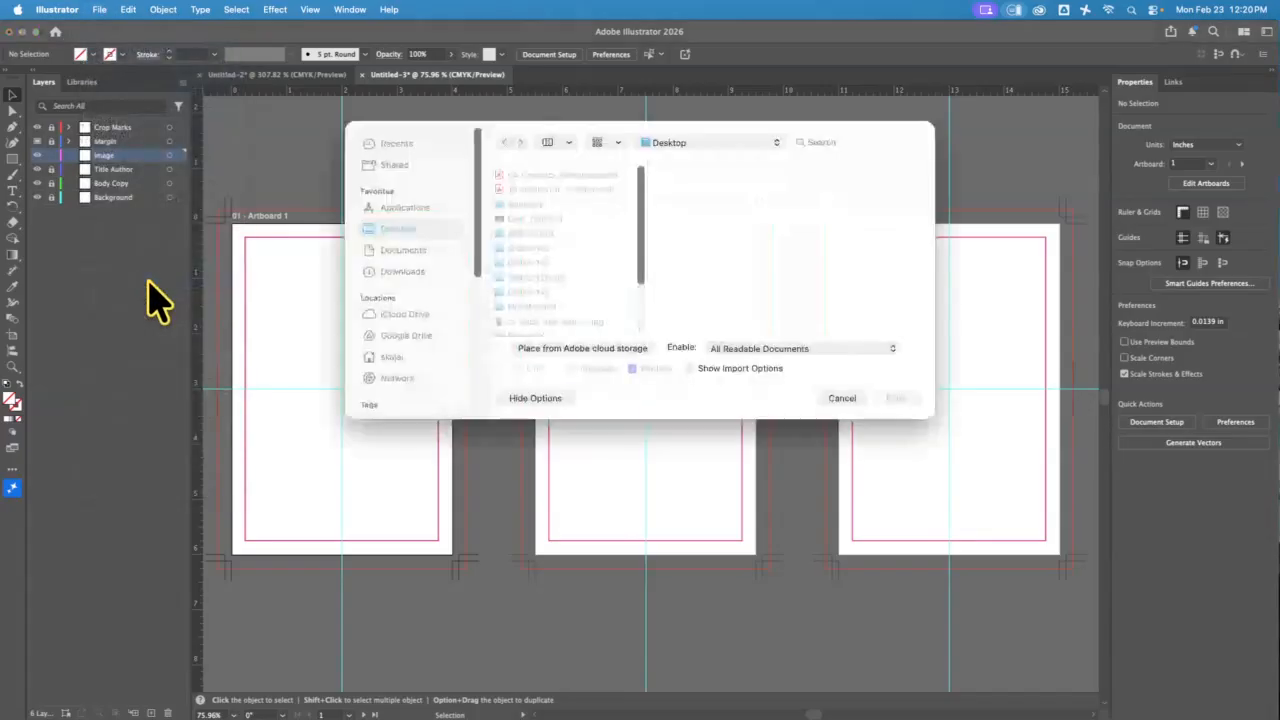
left_click(566, 323)
left_click(896, 398)
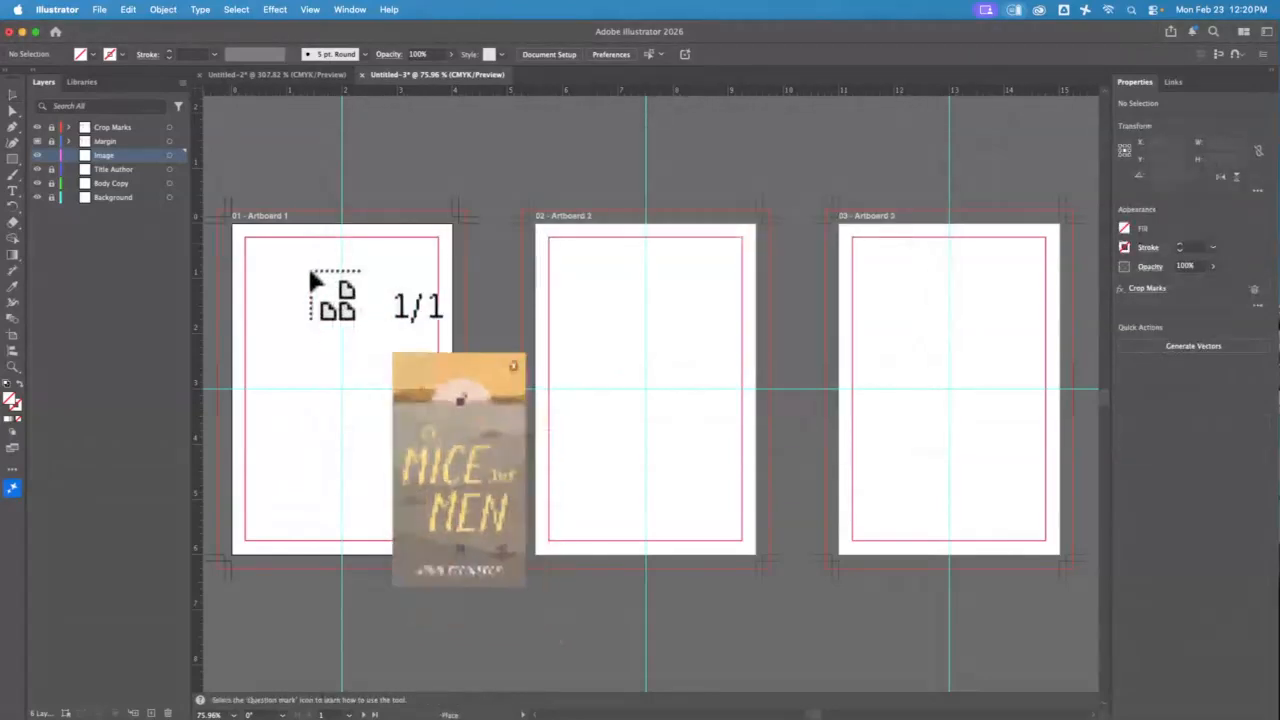
left_click(273, 189)
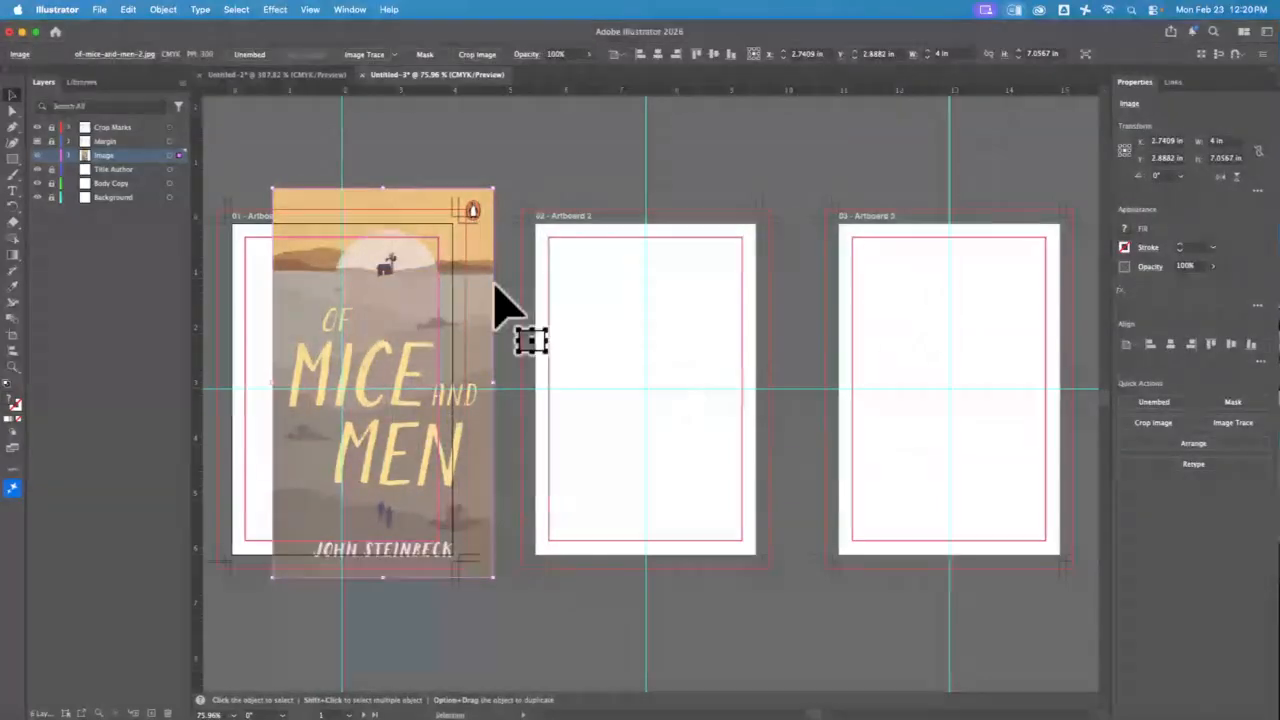
Step: Scale the cover image down to about 1.48 in by 2.61 in and move it into the margin's lower-right corner on Artboard 1
left_click_drag(497, 195, 488, 432)
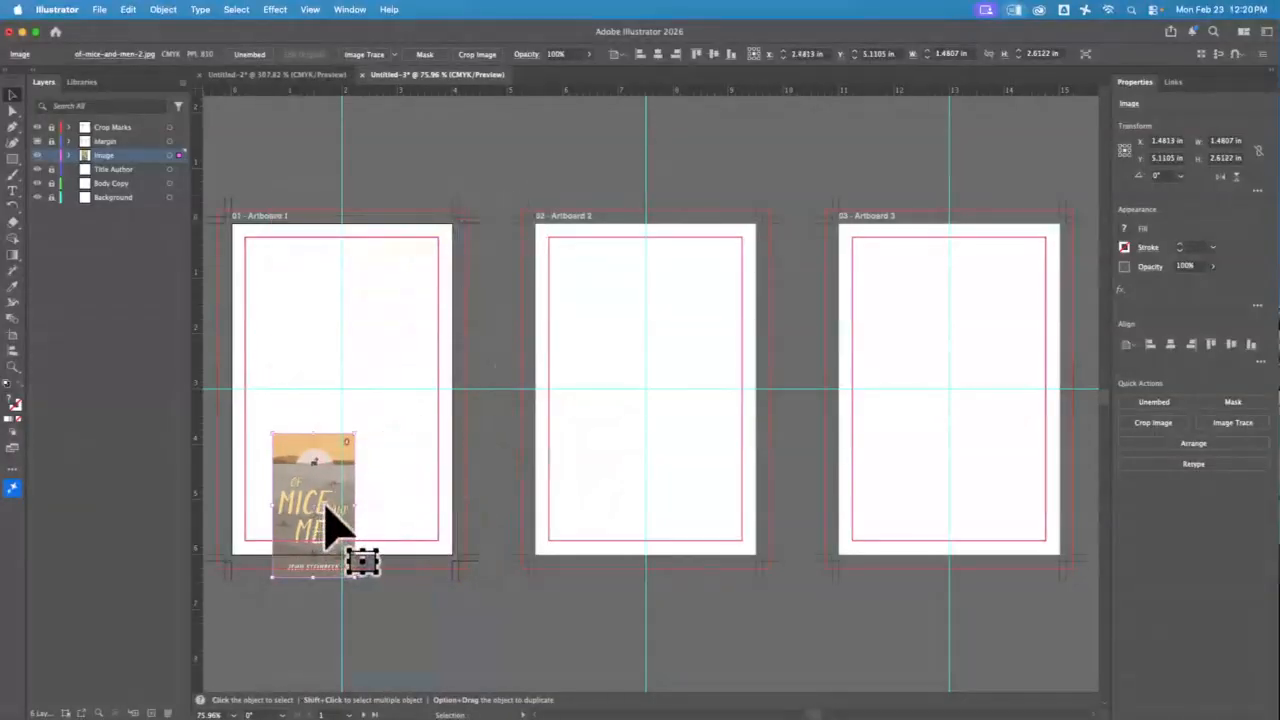
left_click_drag(337, 523, 420, 492)
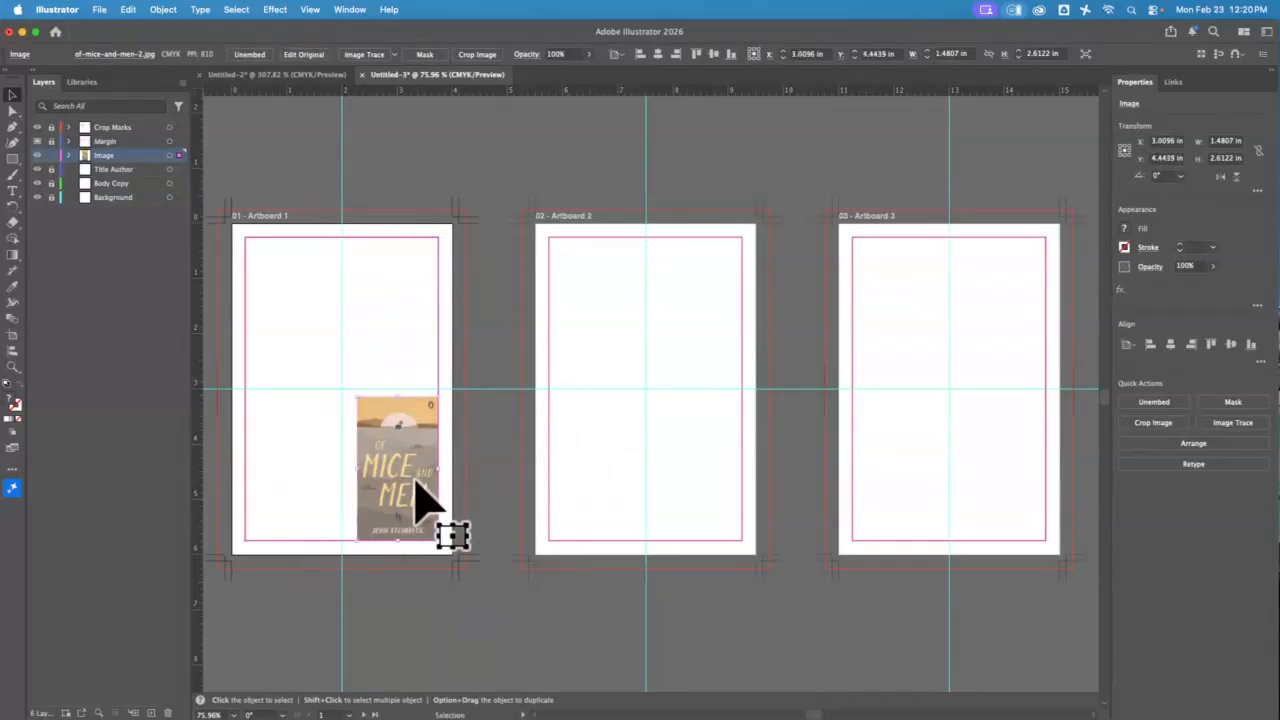
Step: Paste a copy of the cover image onto Artboards 2 and 3 and move each copy into the artboard's upper-right area
key("a")
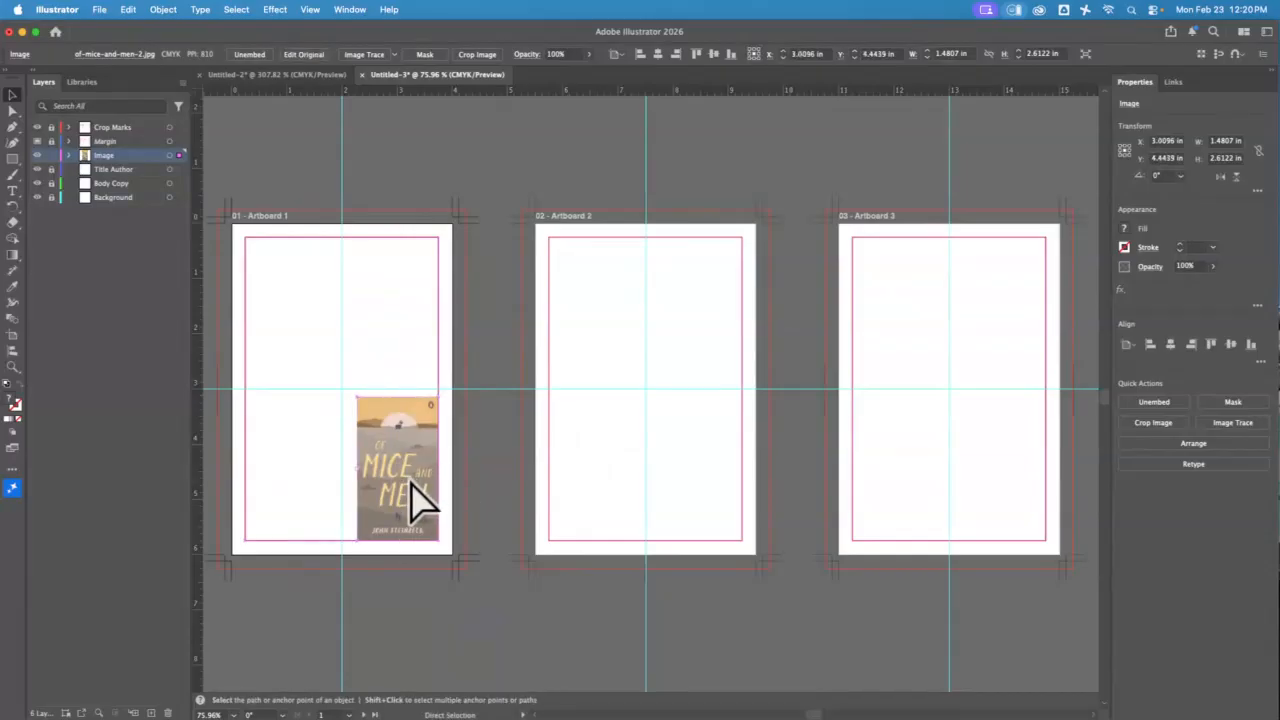
key("super+v")
key("v")
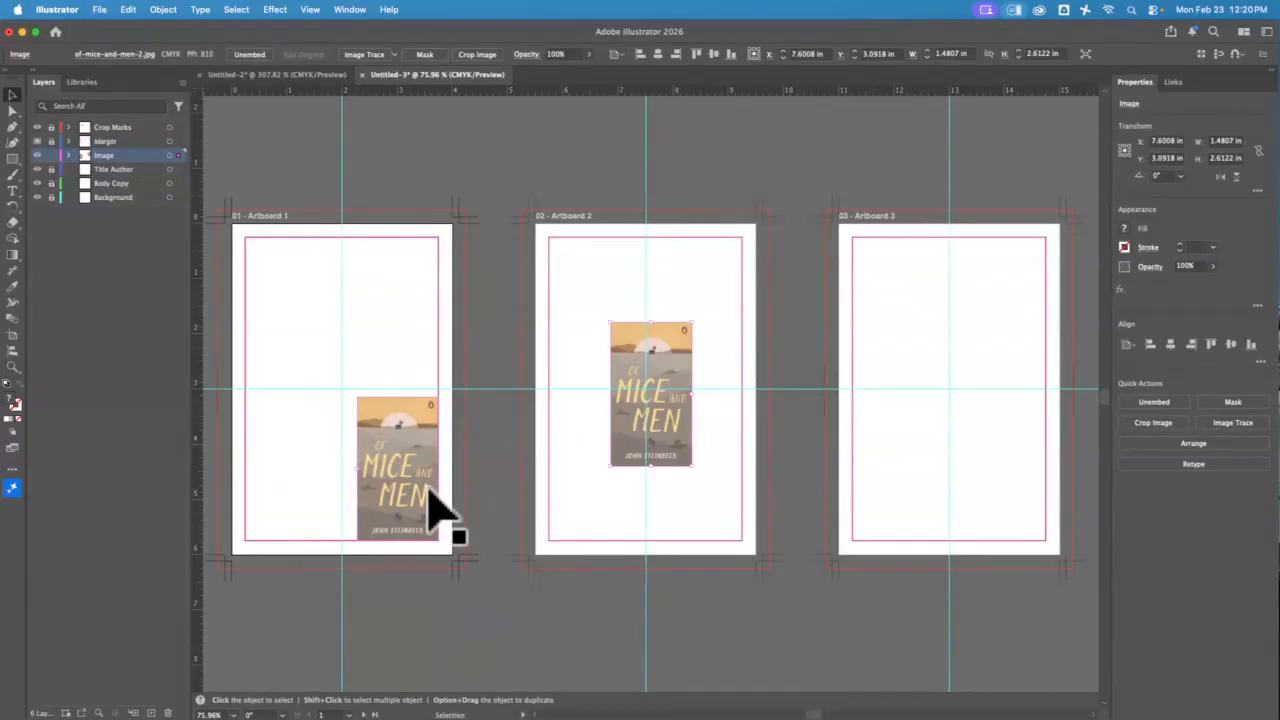
left_click_drag(660, 371, 971, 371)
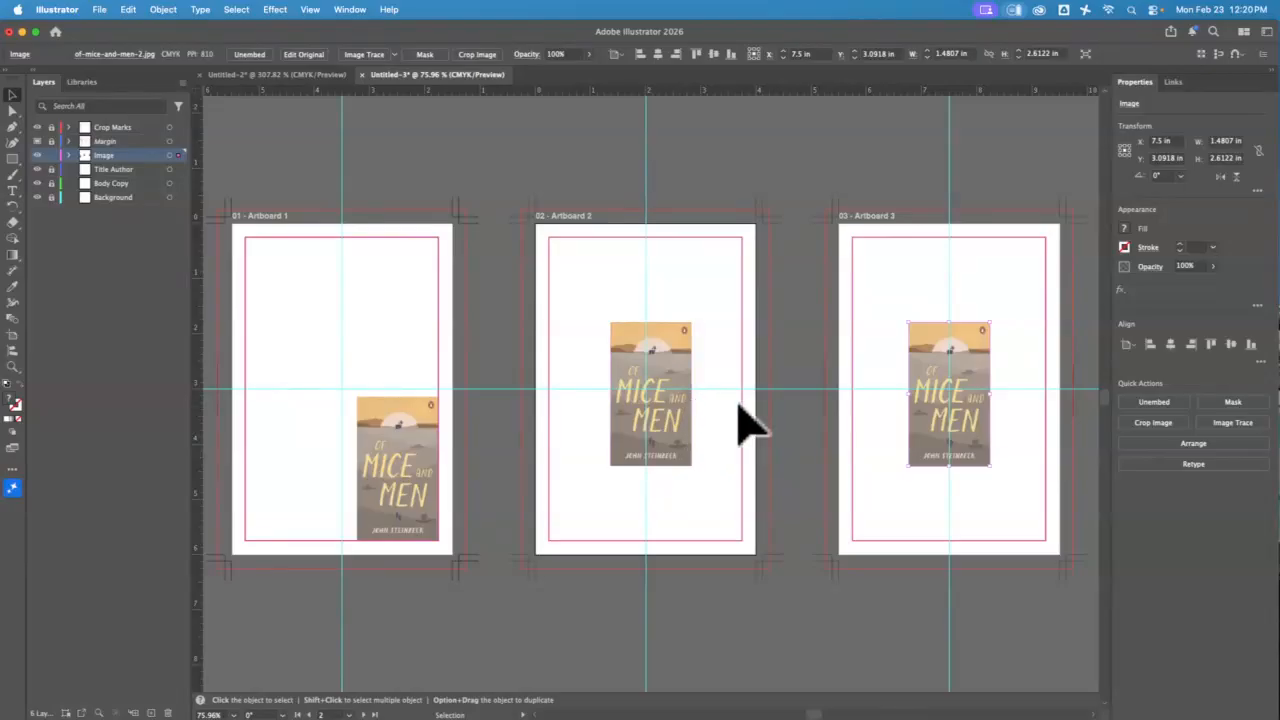
left_click_drag(990, 368, 1003, 320)
left_click_drag(681, 395, 721, 329)
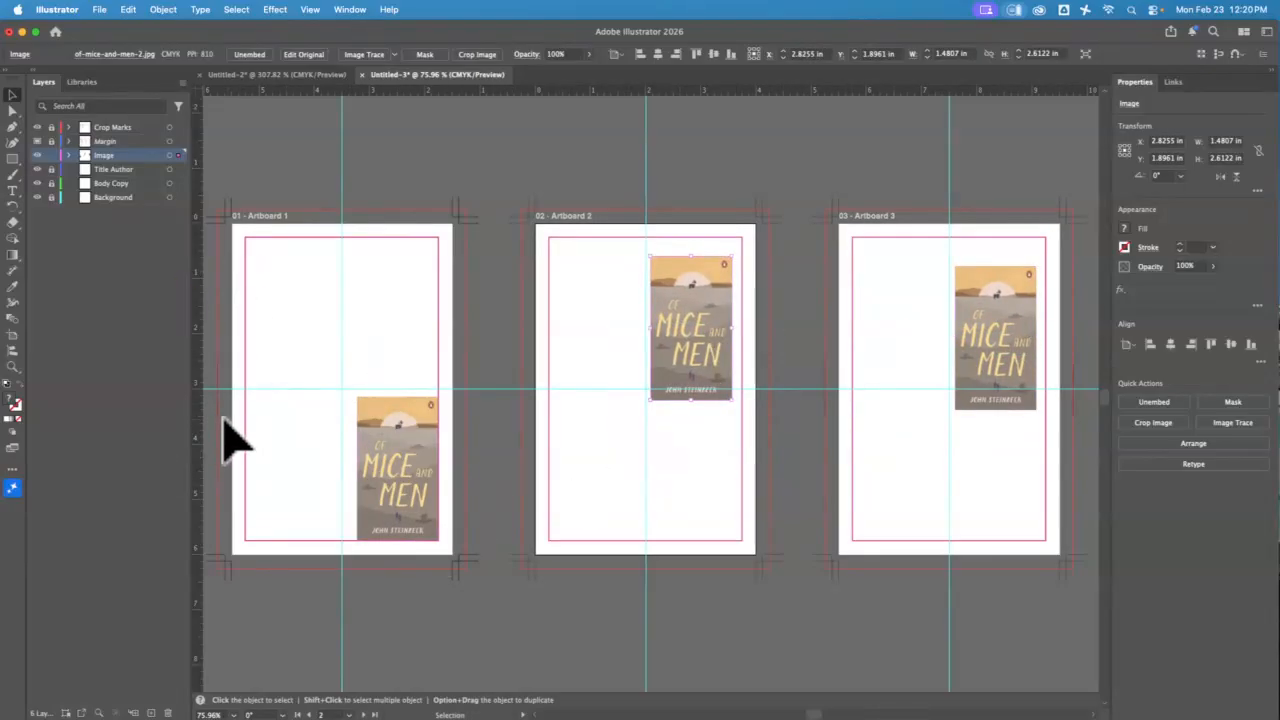
Step: Lock the Image layer, unlock the Title Author layer and make it active for Artboard 1
left_click(51, 155)
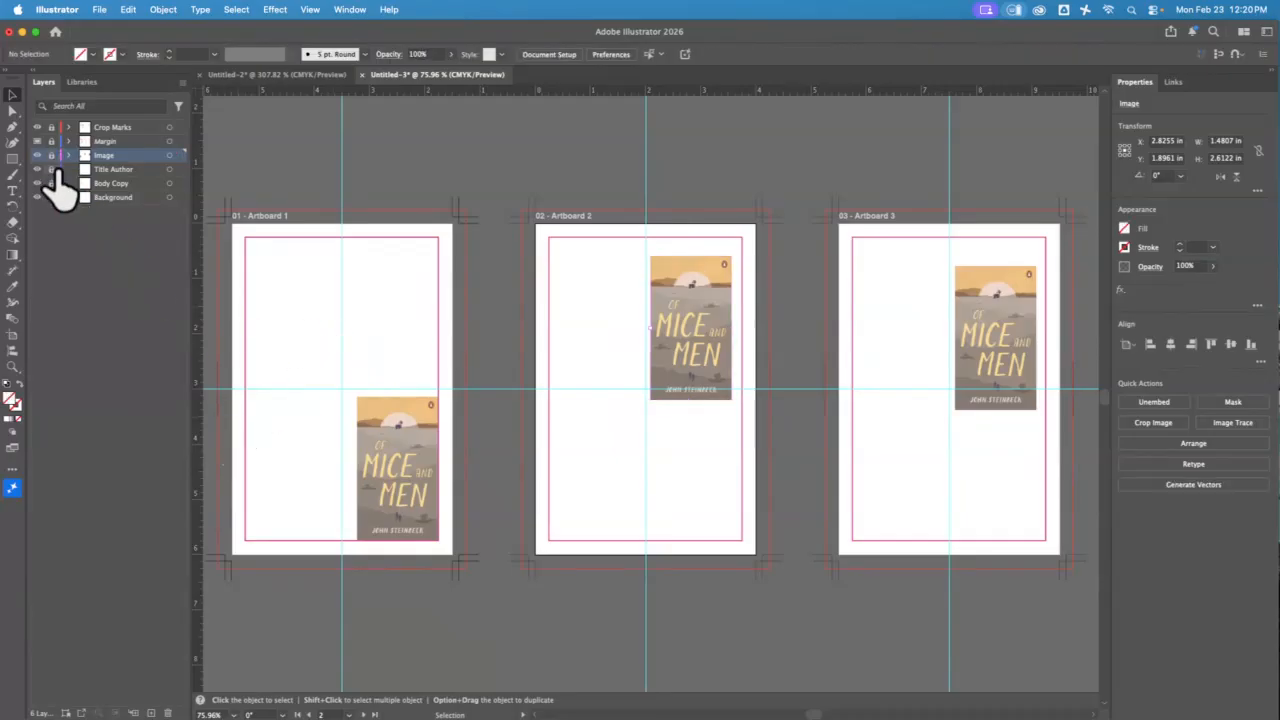
left_click(51, 169)
left_click(122, 170)
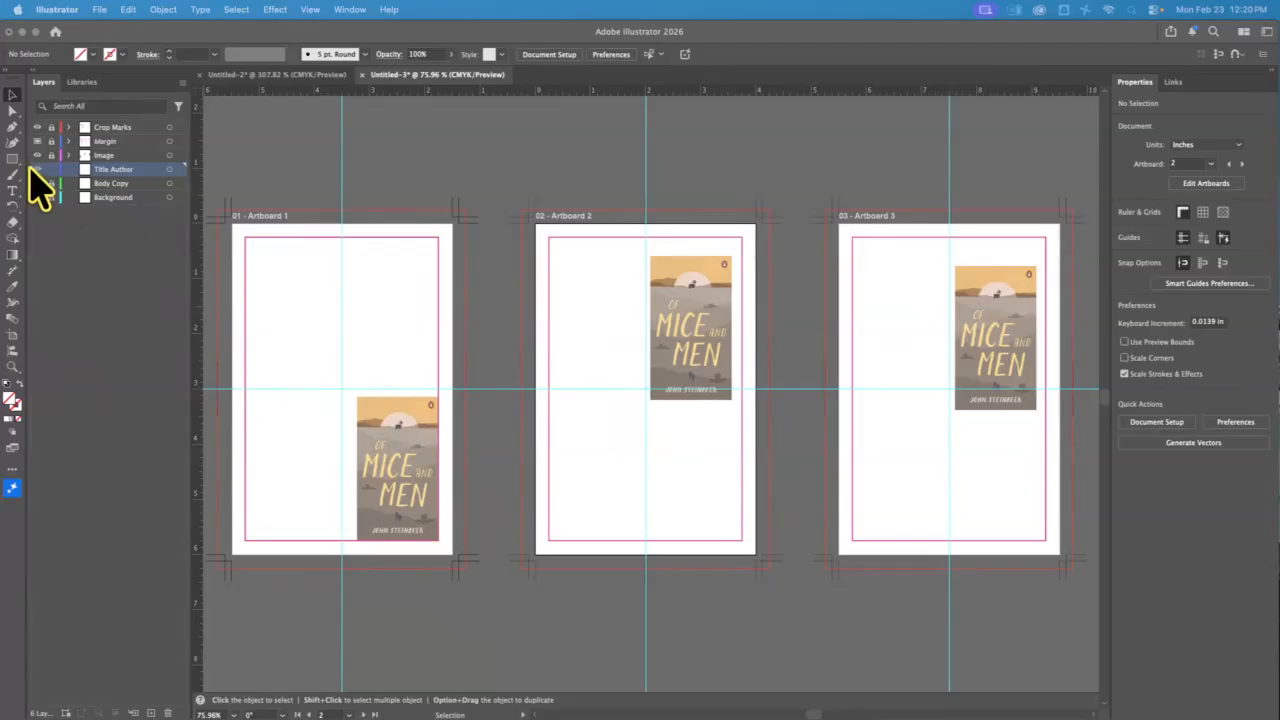
left_click(284, 345)
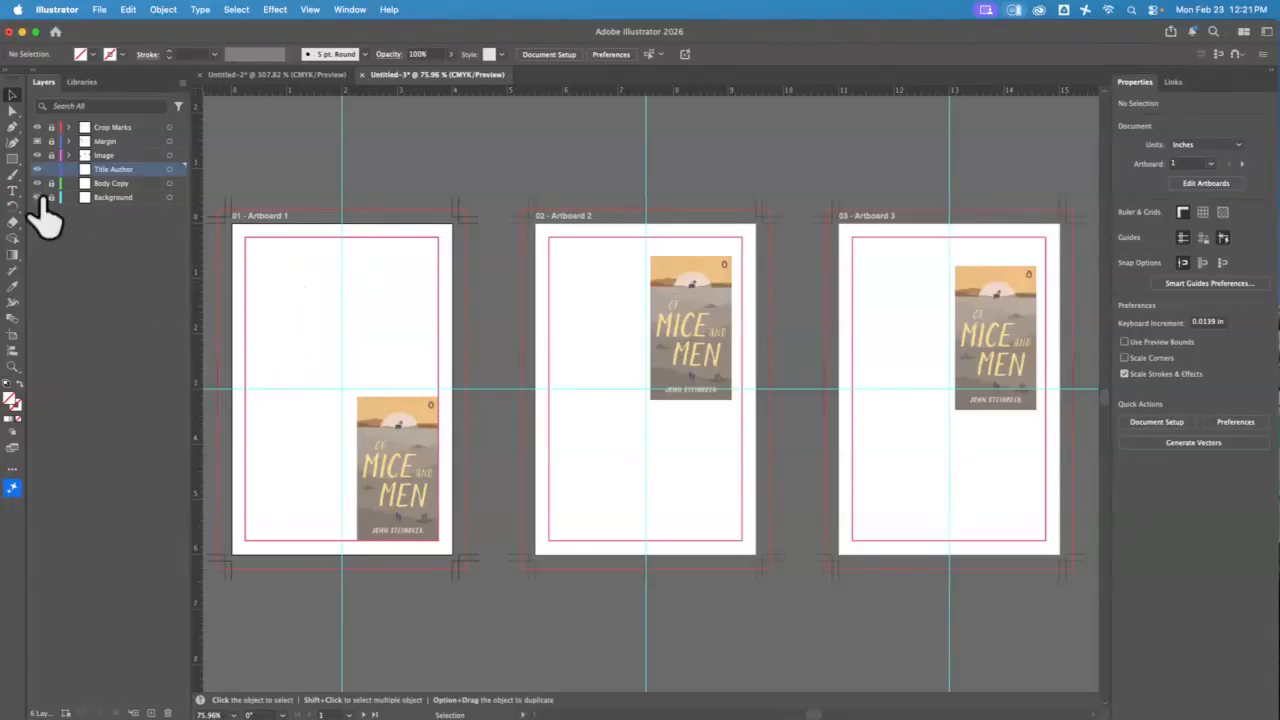
Step: Add two separate point text lines on Artboard 1 reading "Of Mice and Men" and, below it, "John Steinbeck"
left_click(12, 190)
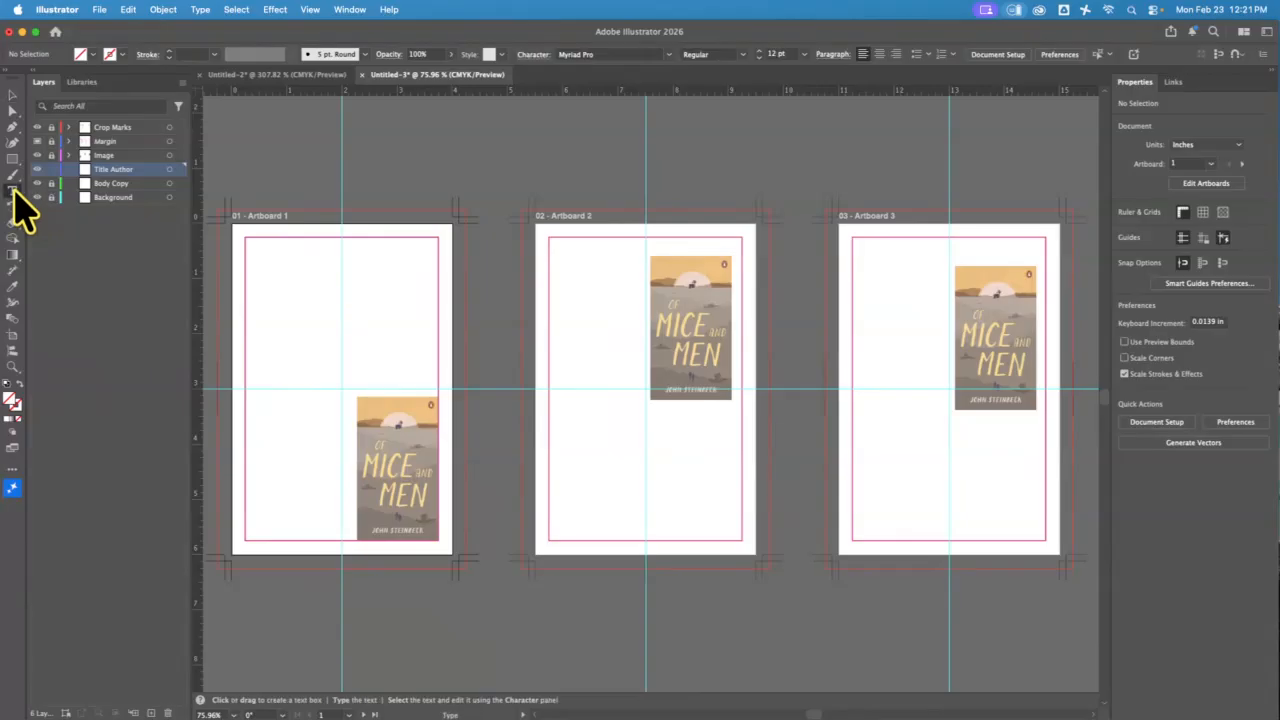
left_click(270, 258)
key("Escape")
type("Of Mice and Men")
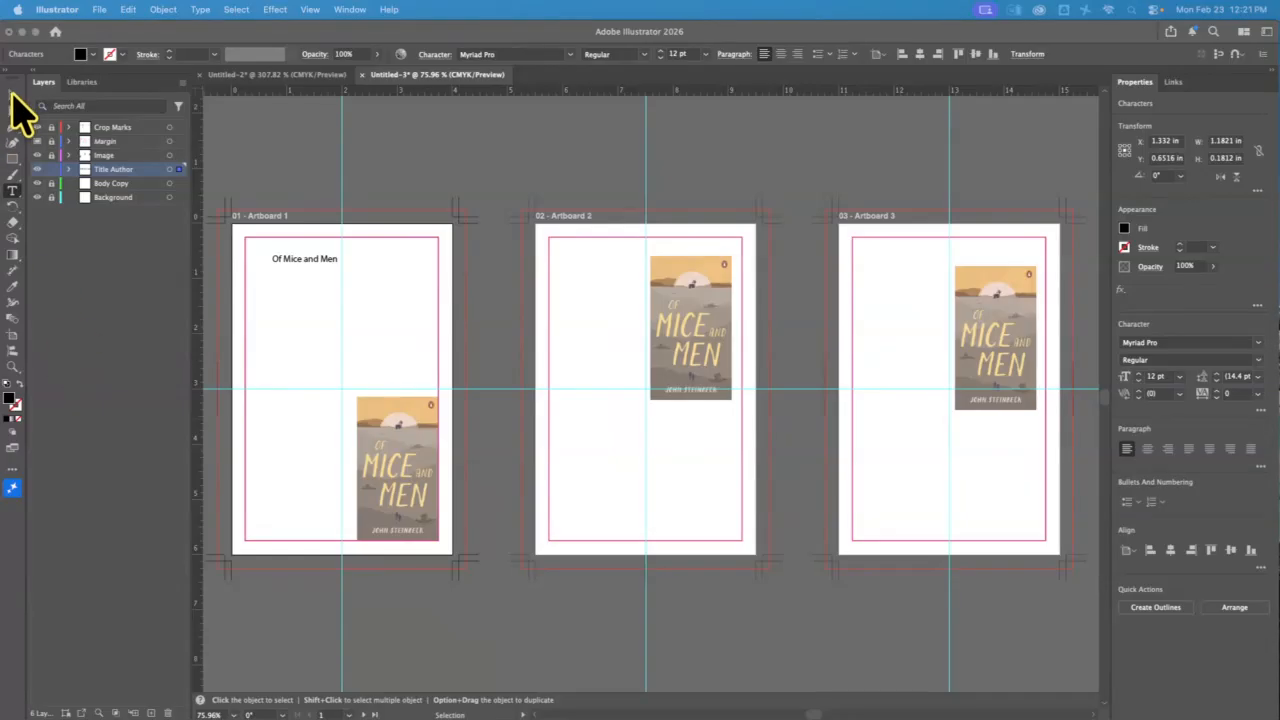
left_click(281, 303)
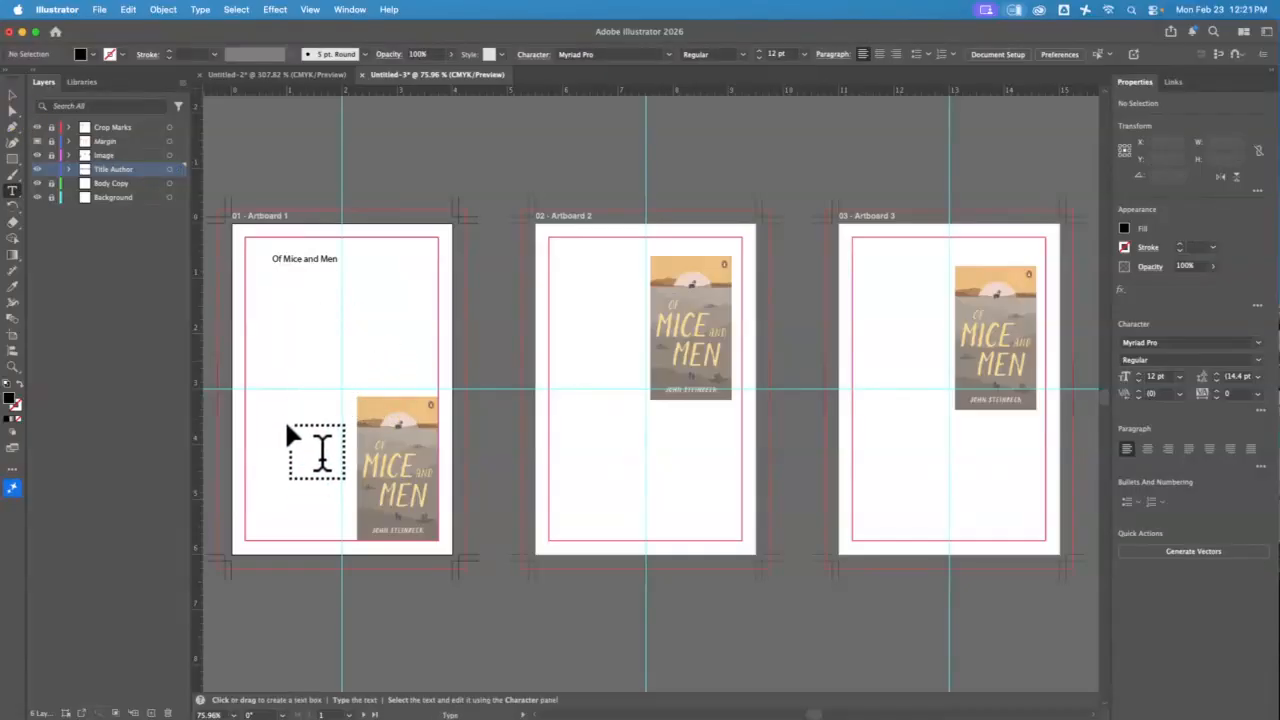
left_click(286, 338)
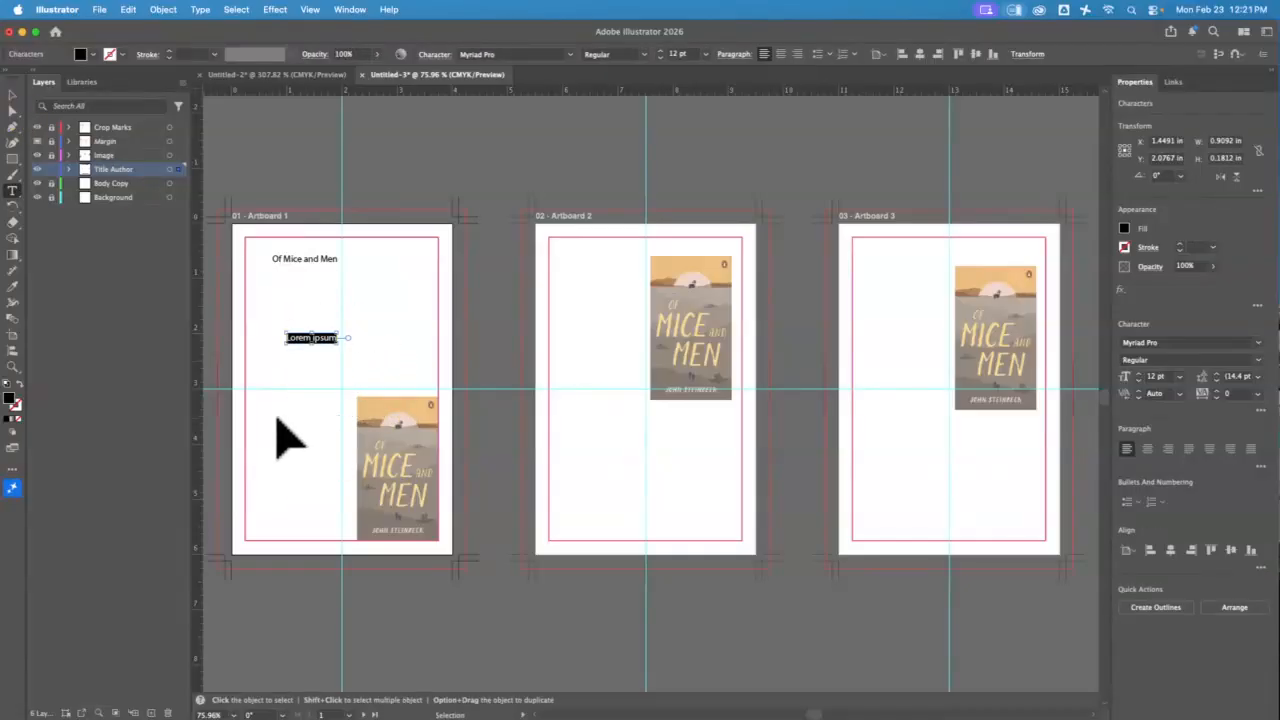
type("John Steinbeck")
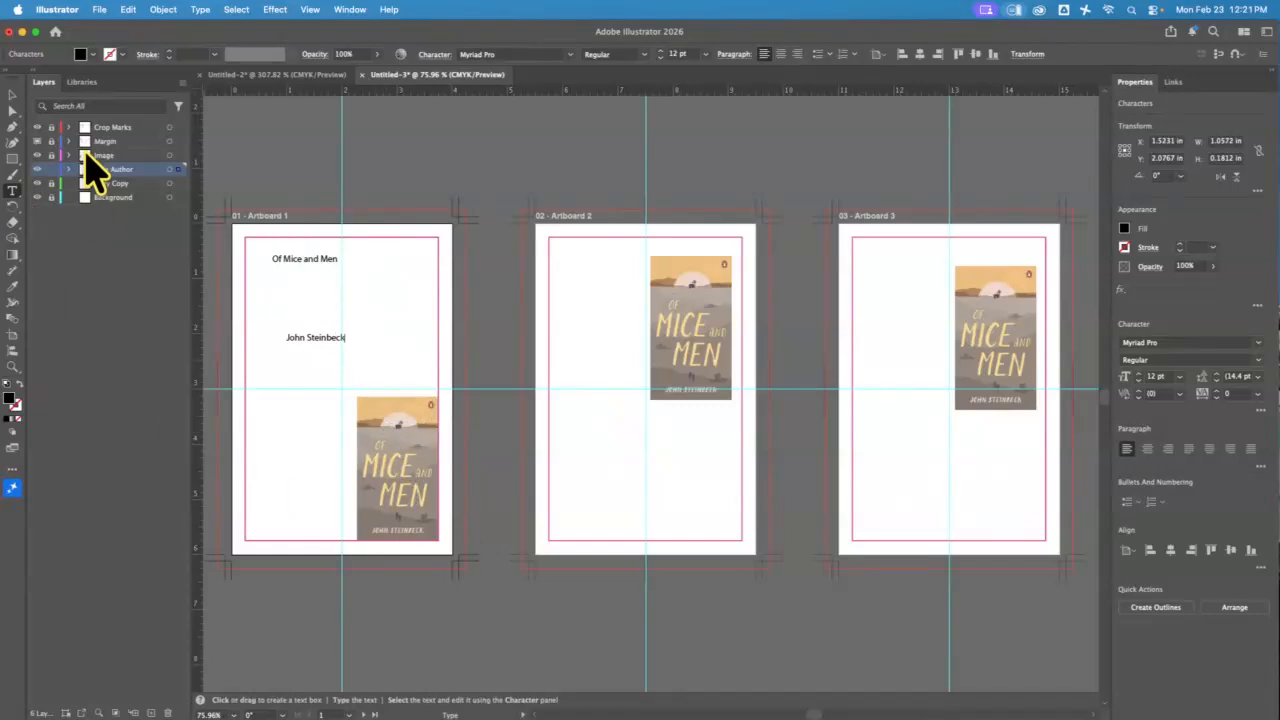
Step: Lock the Title Author layer, then unlock the Body Copy layer and make it active
left_click(13, 93)
left_click(271, 186)
left_click_drag(277, 166, 645, 215)
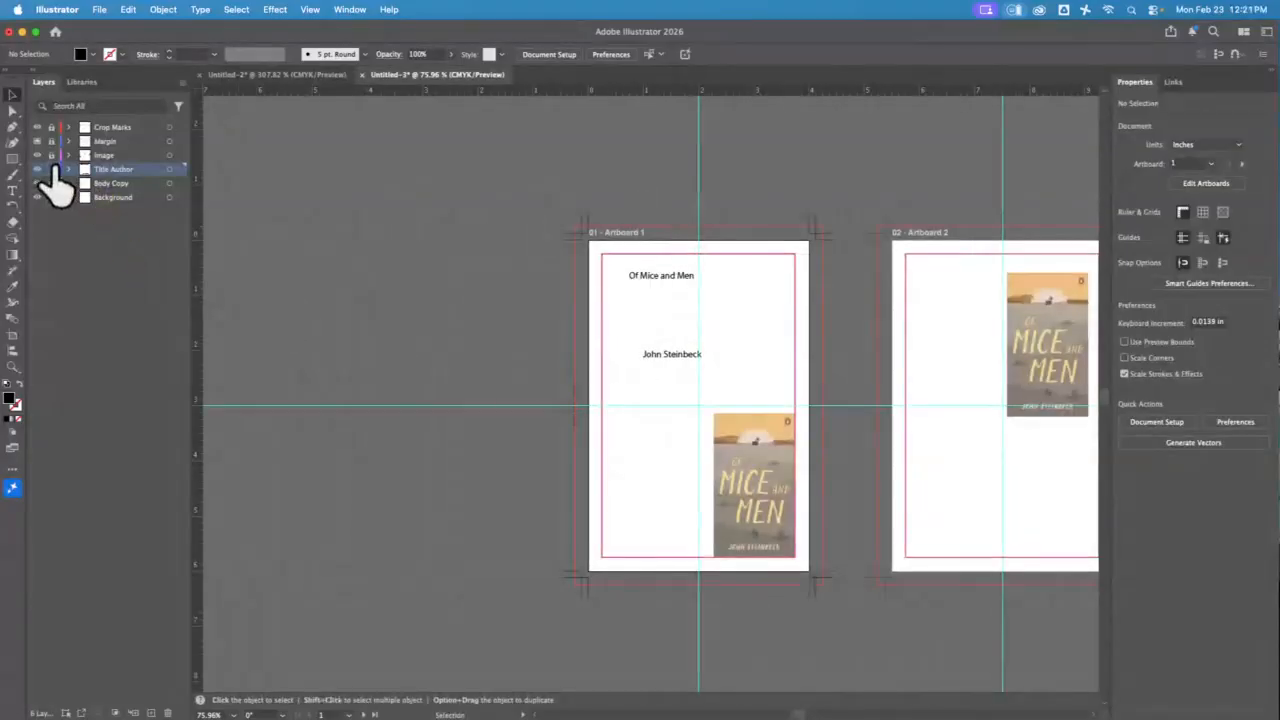
left_click(112, 184)
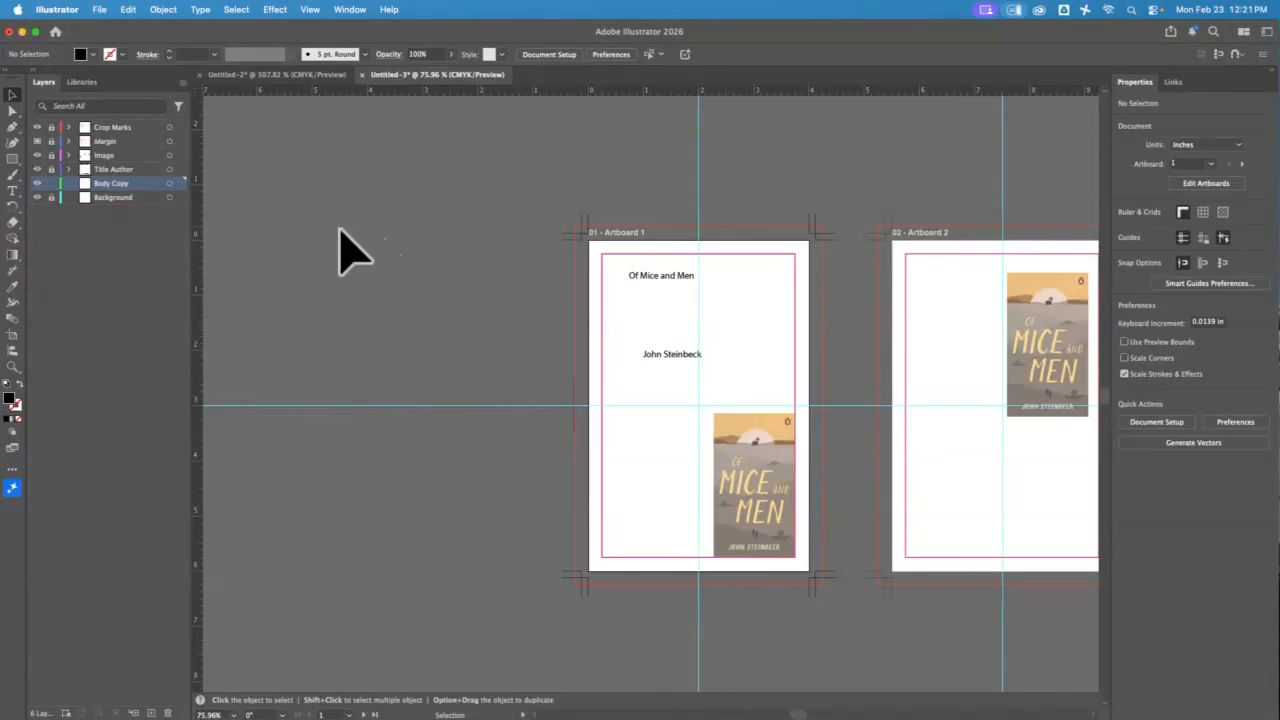
Step: Create a text frame about 3.76 by 5.69 in beside Artboard 1, fill it with the "A few miles south of Soledad" passage and shift it lower
left_click(12, 191)
left_click_drag(302, 224, 510, 536)
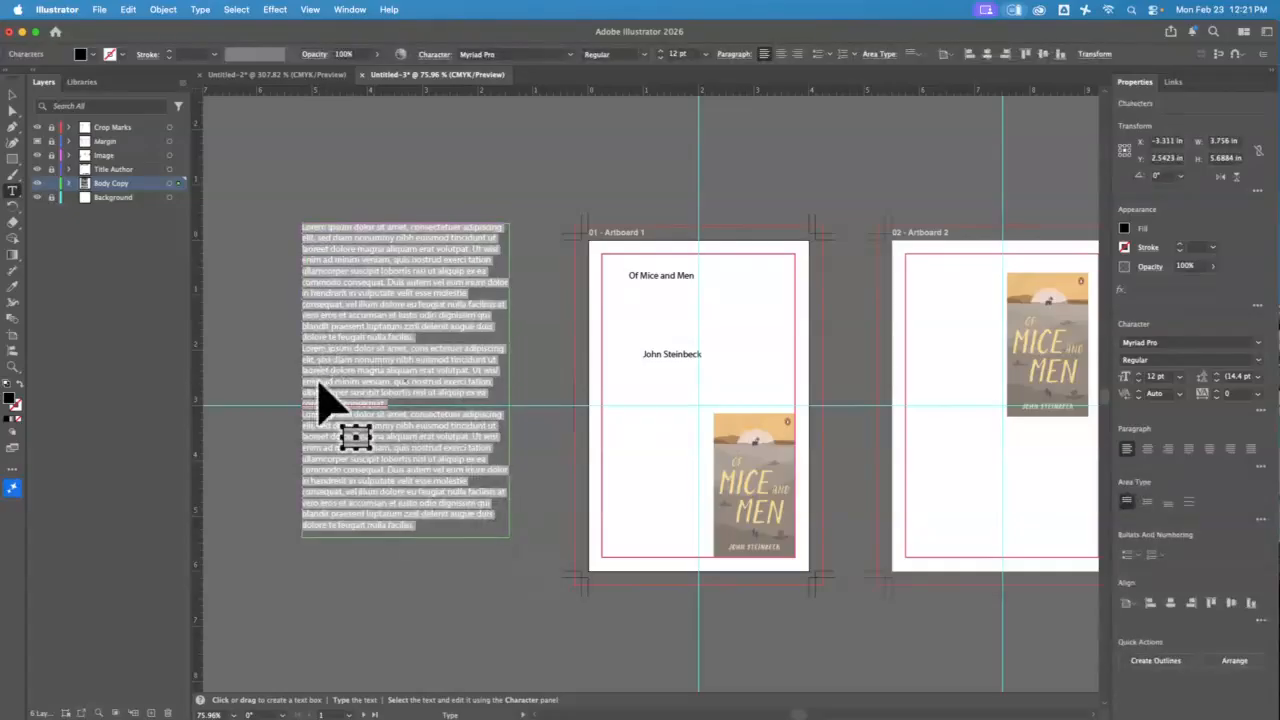
type("A few miles south of Soledad, the Salinas River drops in close to the hillside bank and runs deep and green. The water is warm too, for it has slipped twinkling over the yellow sands in the sunlight before reaching the narrow pool. On one side of the river the golden foothill slopes curve up to the strong and rocky Gabilan Mountains, but on the other side the valley is covered with trees—willows fresh and green with every spring, carrying in their lower leaf junctures the debris of the winter flooding; and sycamores with mottled, white, recumbent limbs and branches that arch over the pool.")
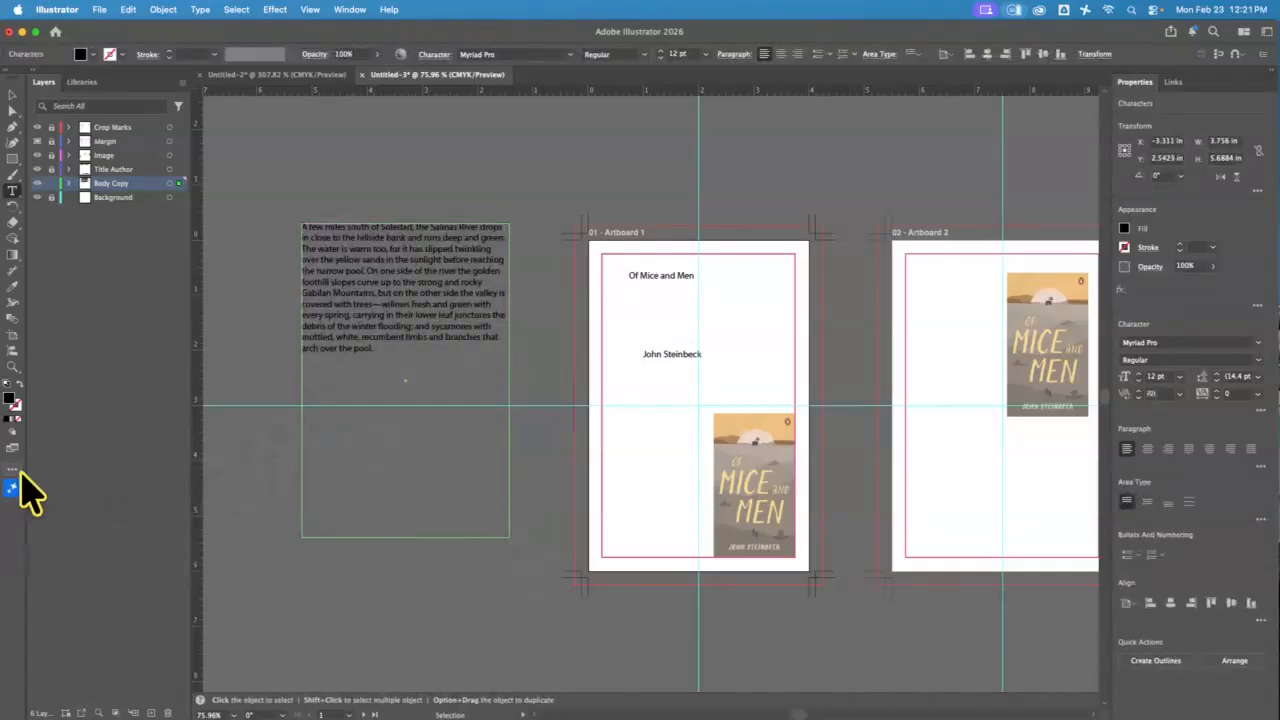
left_click(12, 94)
left_click_drag(363, 312, 371, 378)
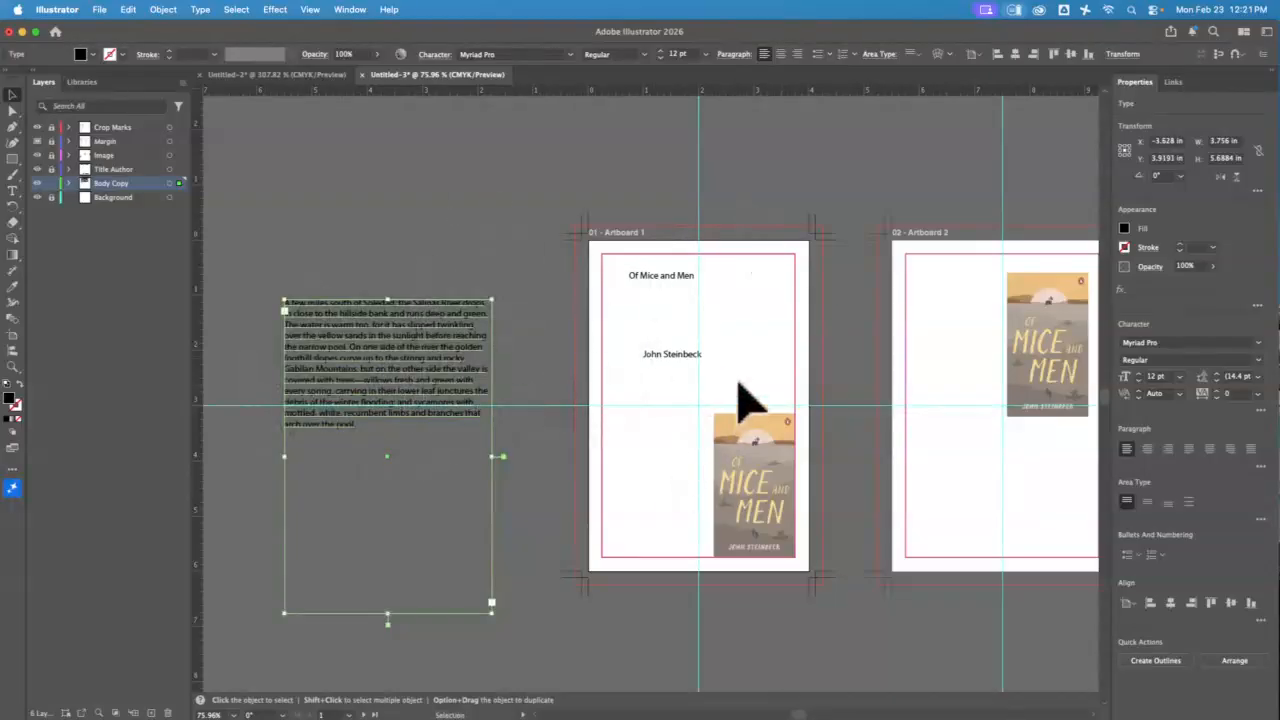
key("a")
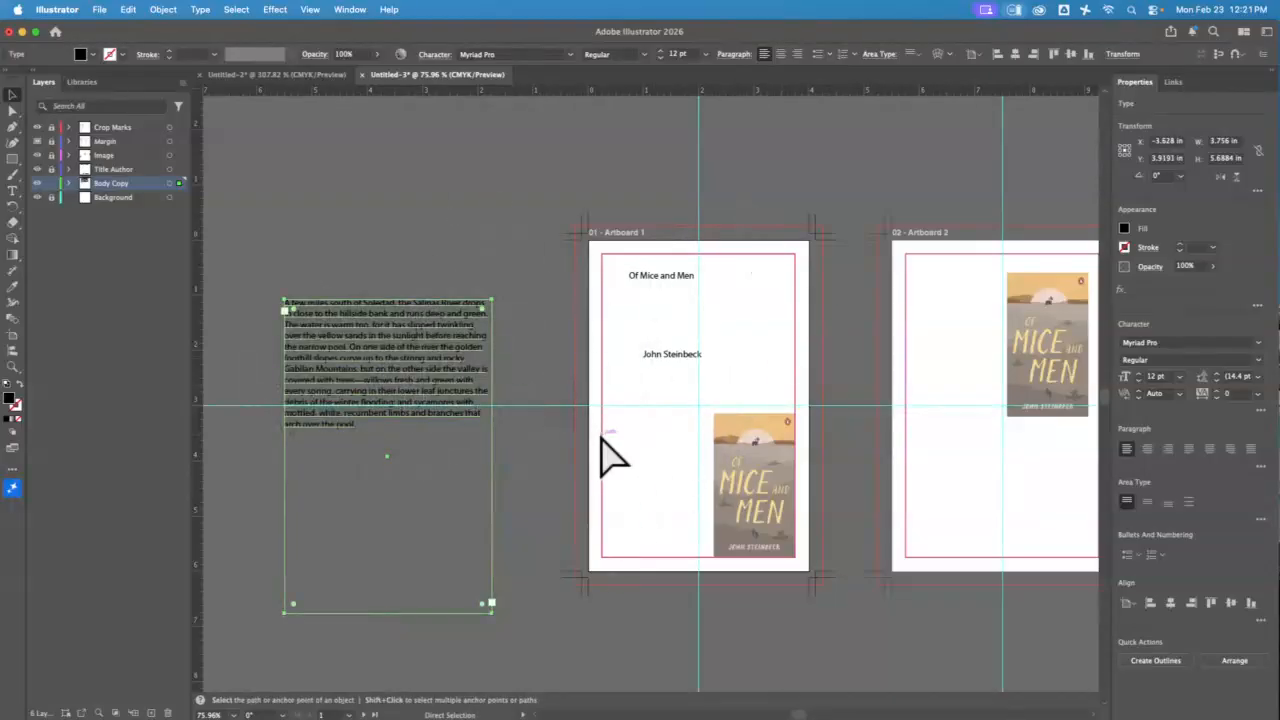
key("super+0")
left_click(692, 163)
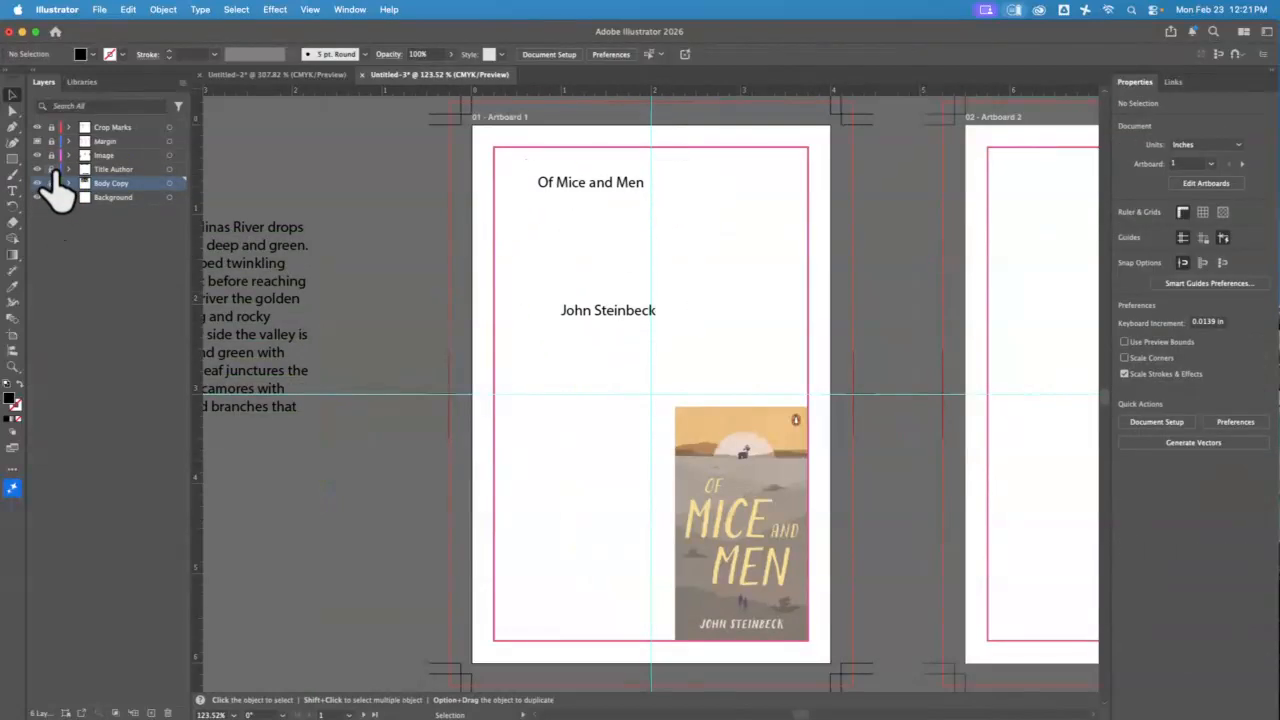
Step: Lock the Body Copy layer, activate the unlocked Background layer and sample the brown of the cover image's hills as fill
left_click(122, 198)
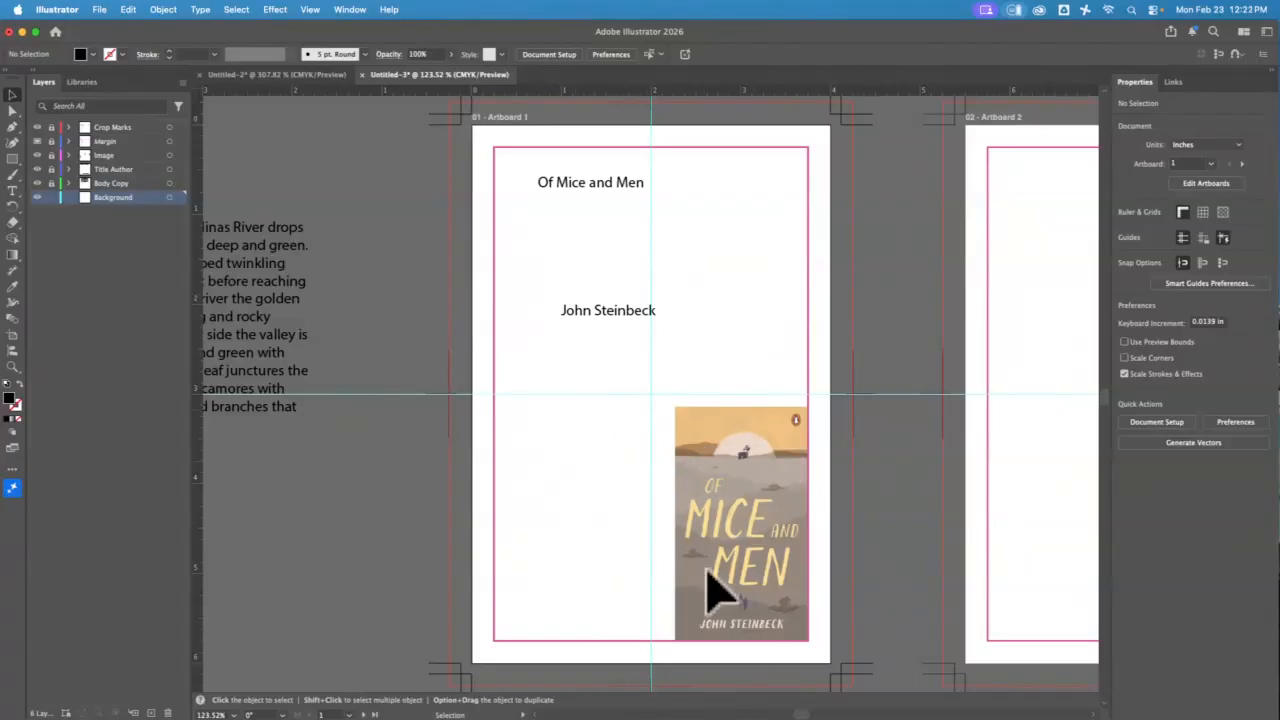
left_click(13, 288)
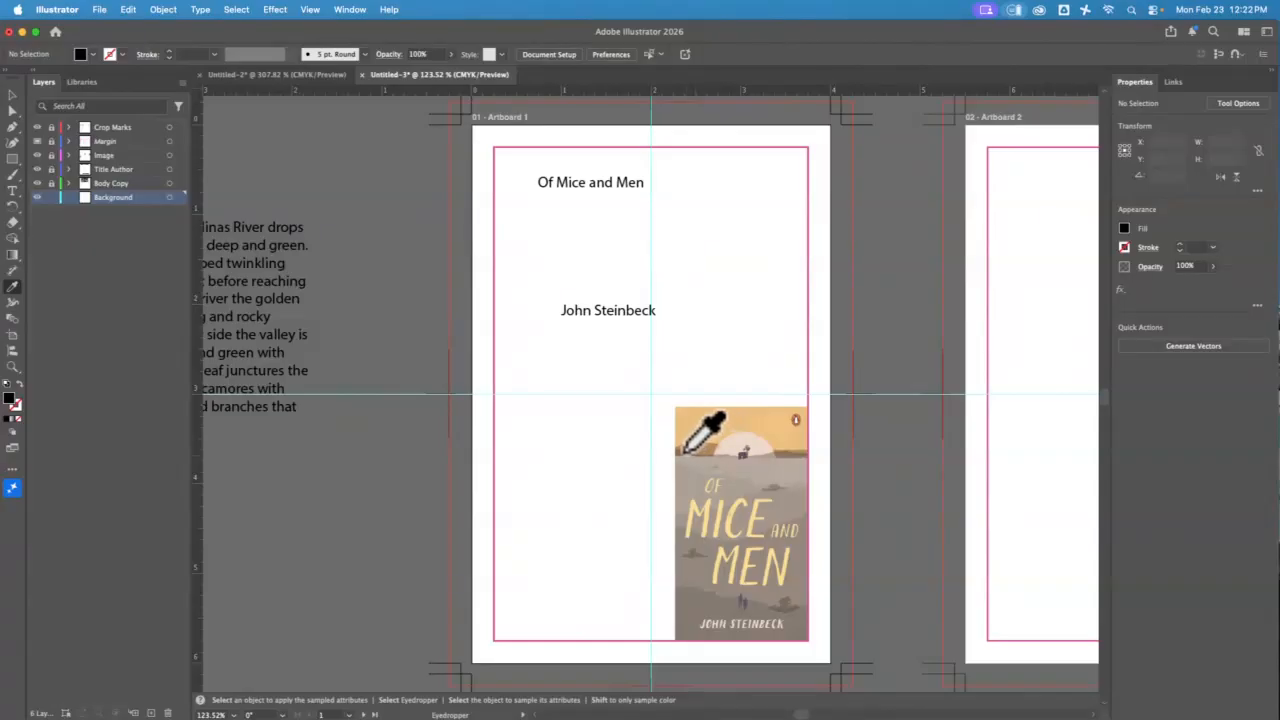
left_click(685, 452)
key("v")
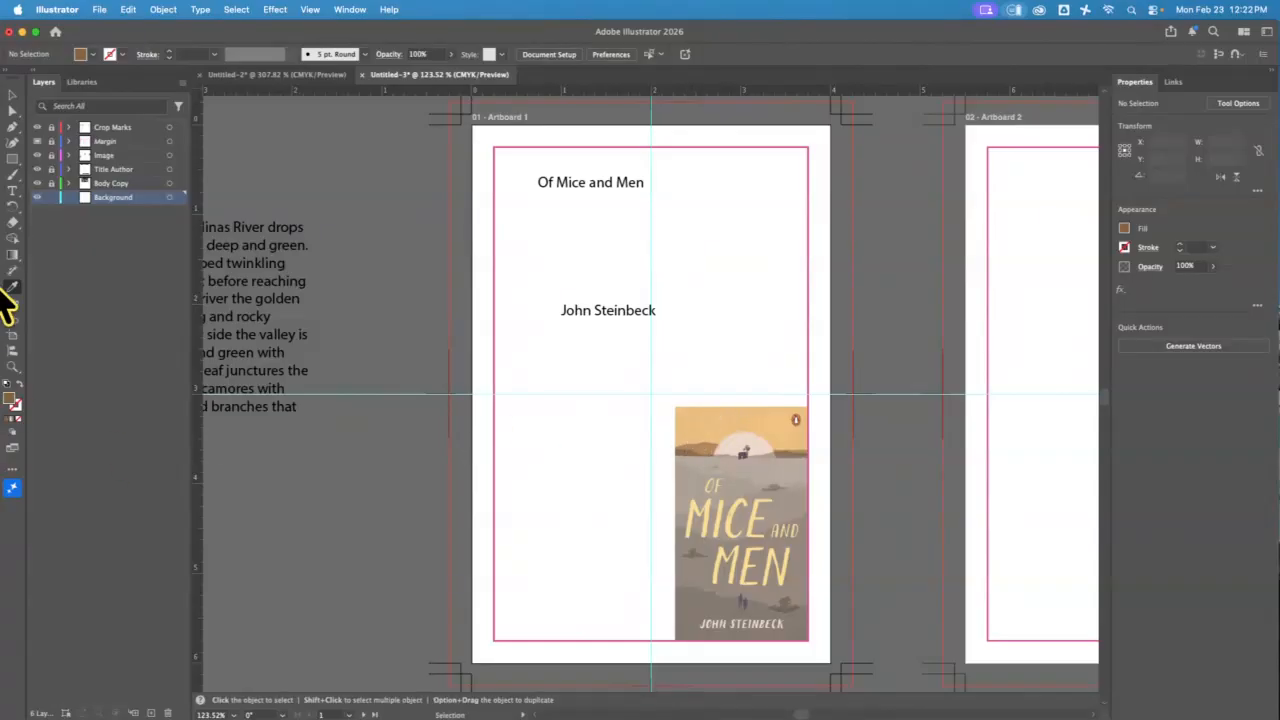
Step: Draw a 4.5 by 6.5 in brown rectangle covering Artboard 1 out to its bleed and lock the Background layer
left_click(12, 158)
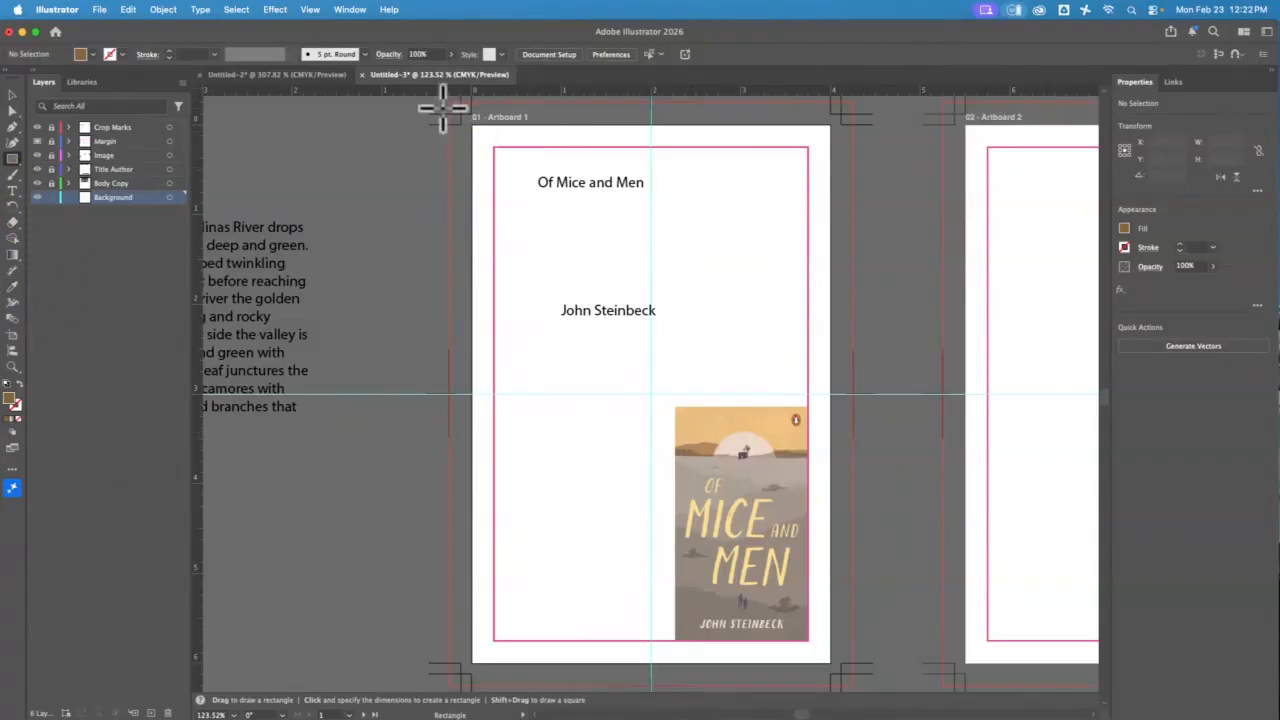
left_click_drag(449, 101, 851, 688)
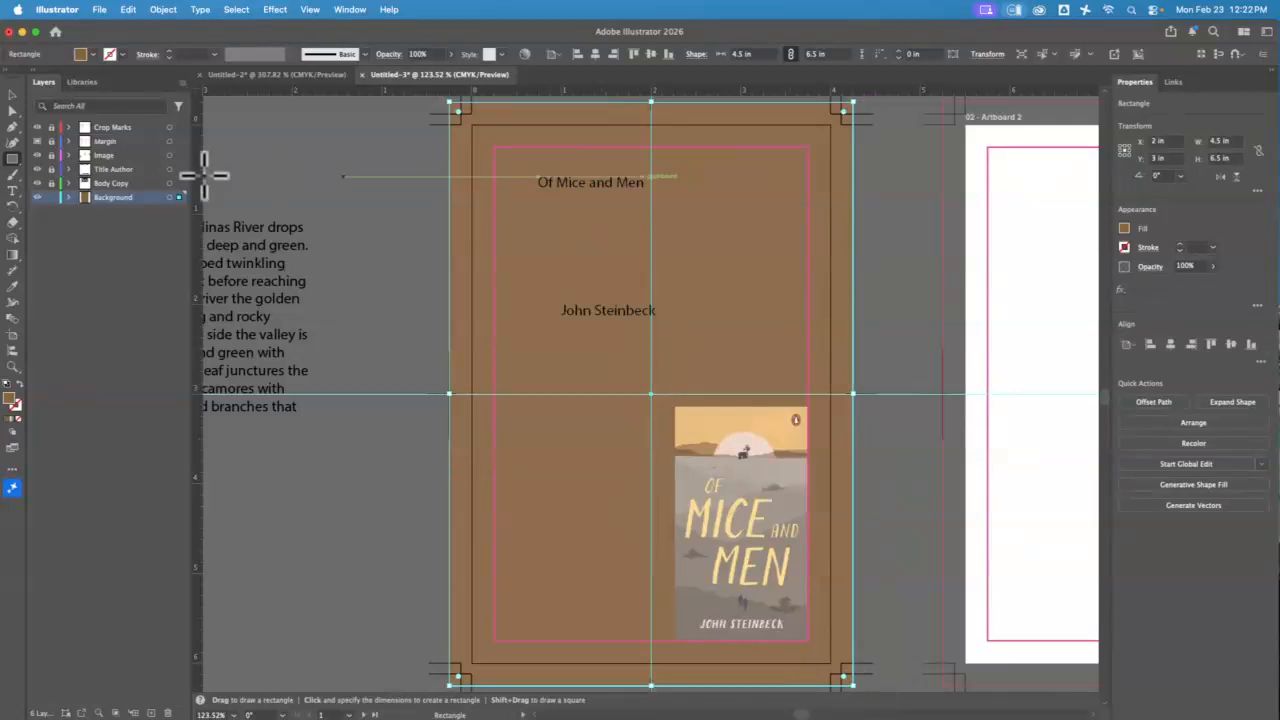
left_click(12, 95)
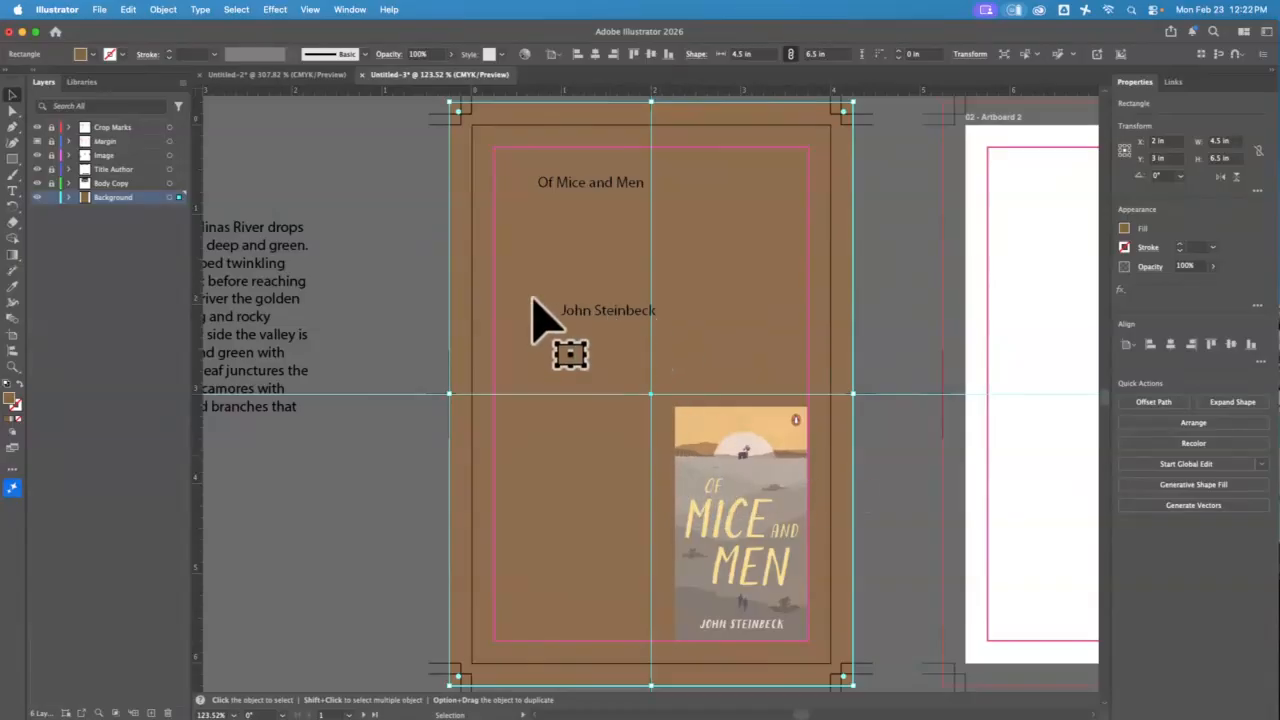
left_click(51, 197)
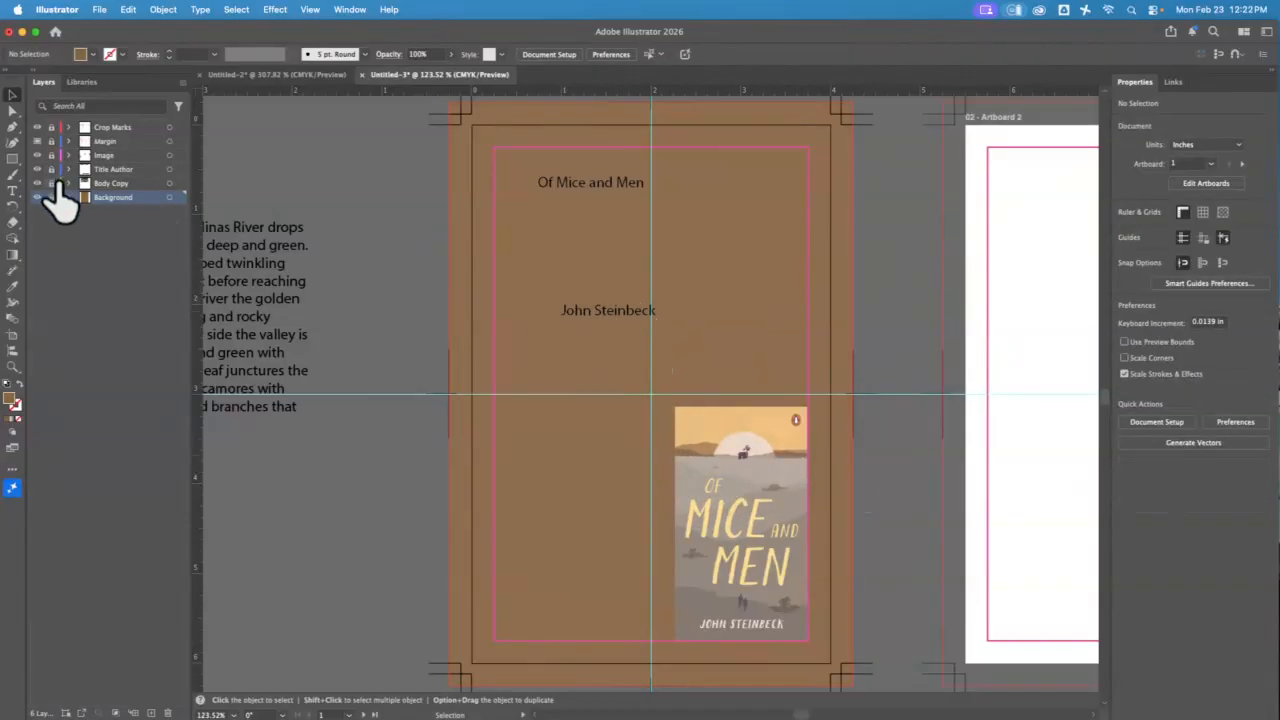
Step: Unlock the Title Author layer and recolor the title and author text with the yellow sampled from the cover's lettering
left_click(113, 170)
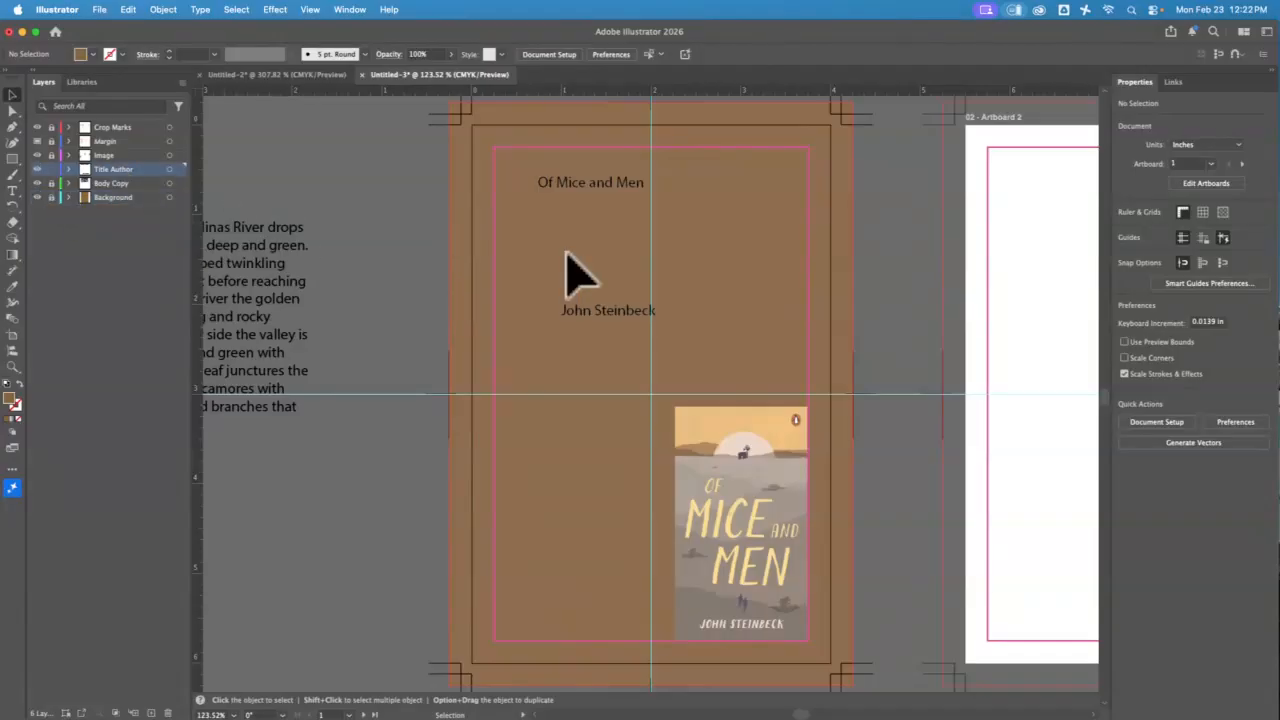
left_click_drag(680, 171, 557, 352)
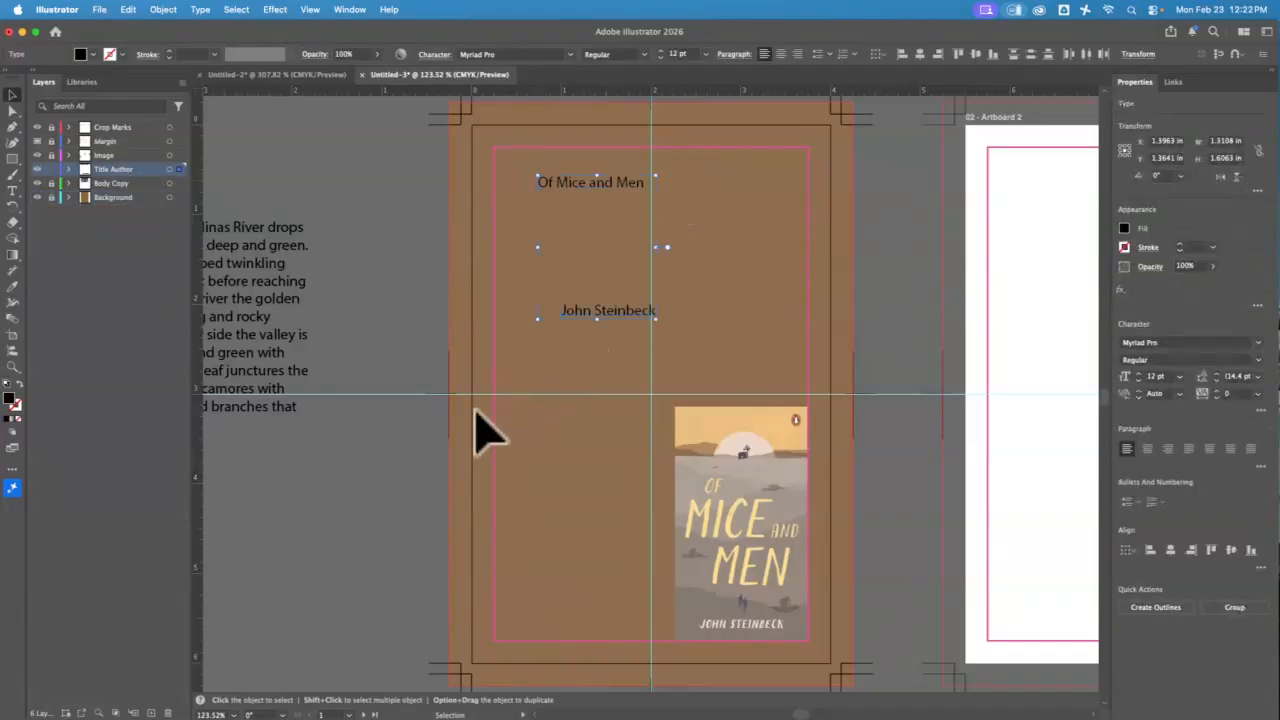
left_click(13, 287)
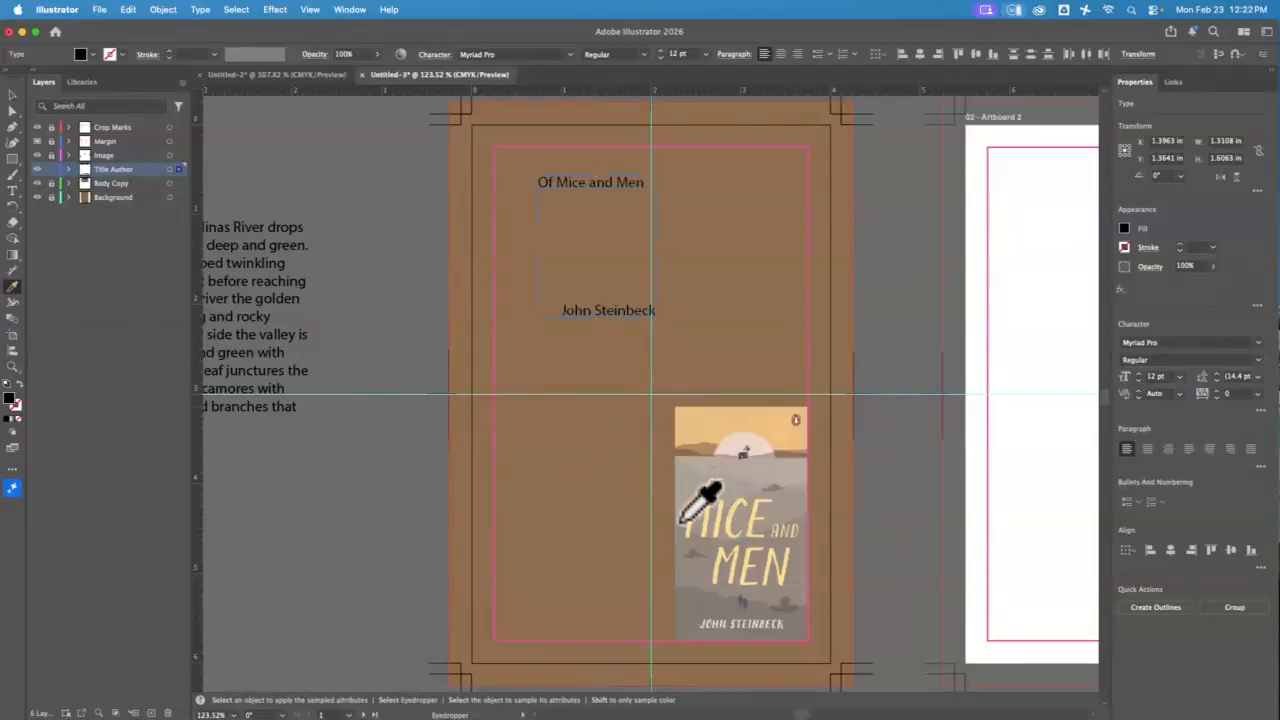
left_click(707, 523)
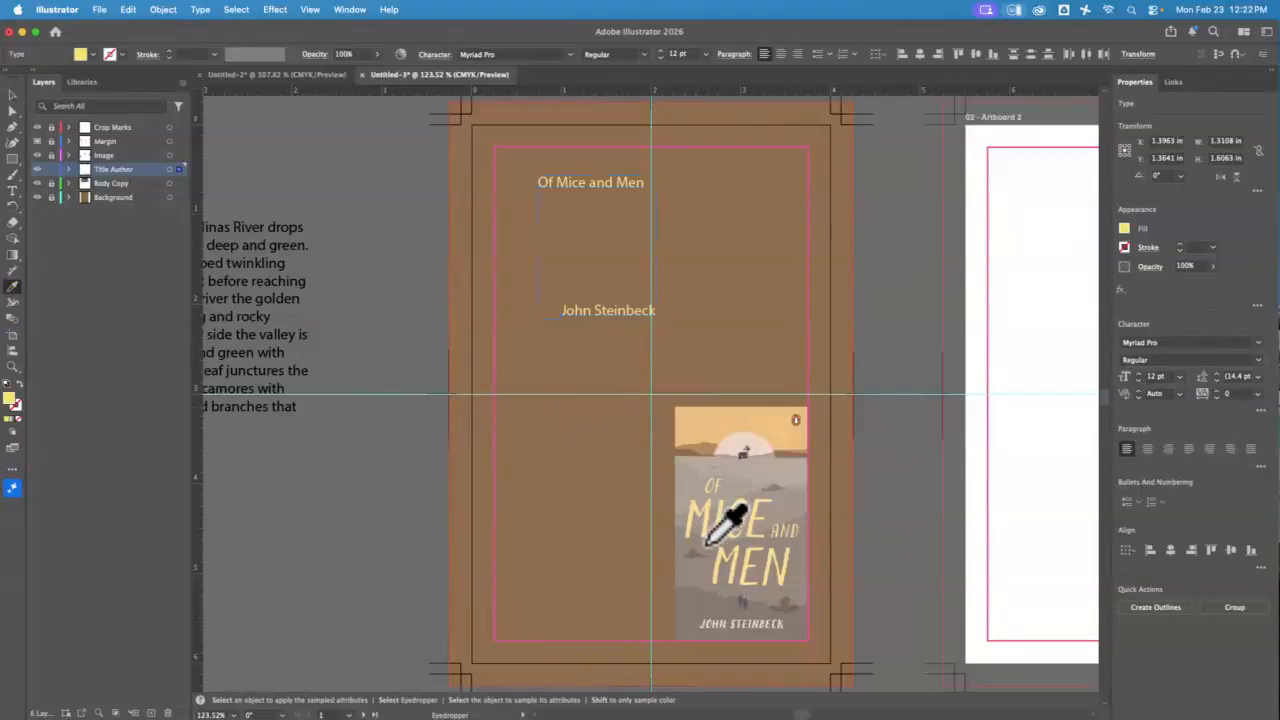
key("v")
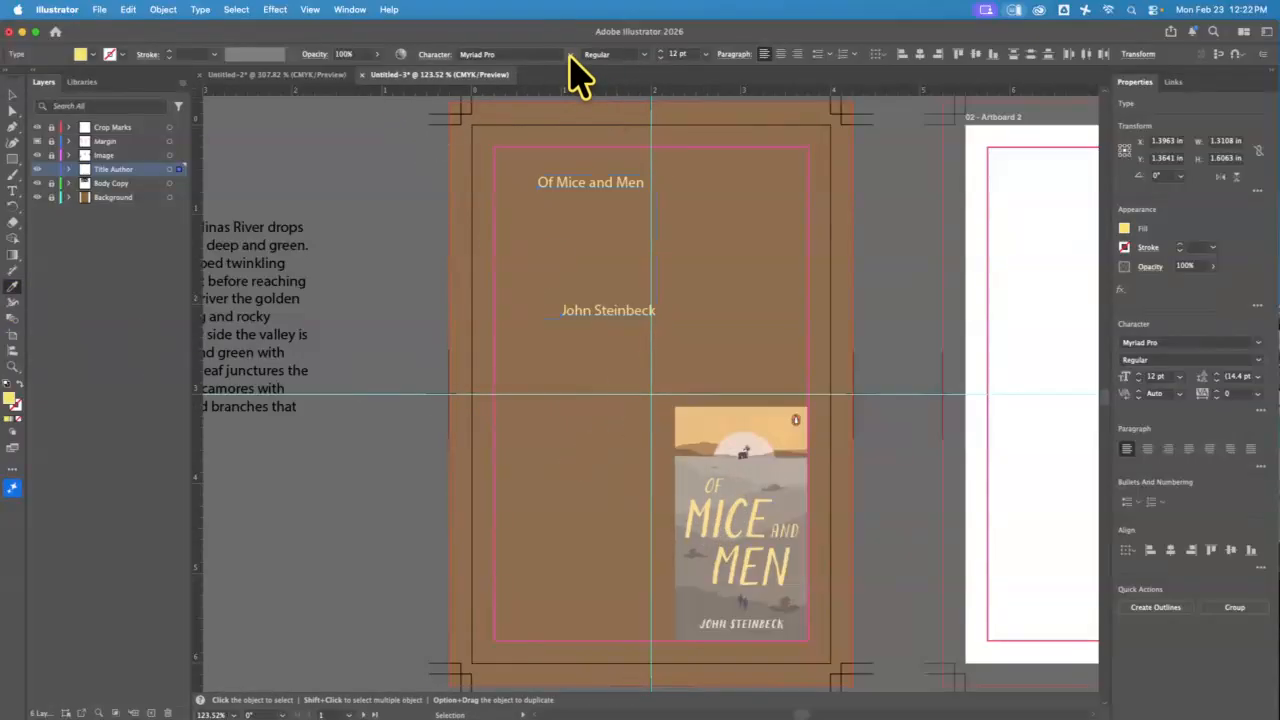
Step: Set the title and author text in Alegreya SC Black and move both lines so the title meets the margin's upper-left corner
left_click(570, 55)
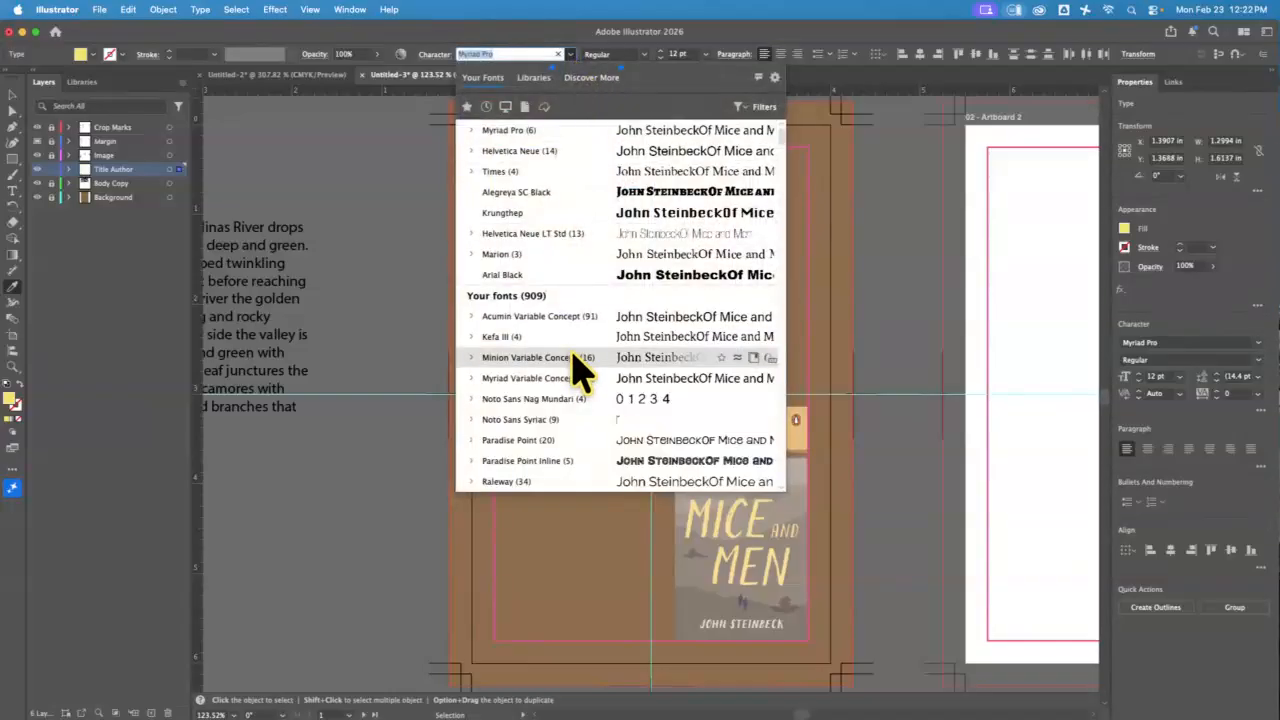
left_click(582, 192)
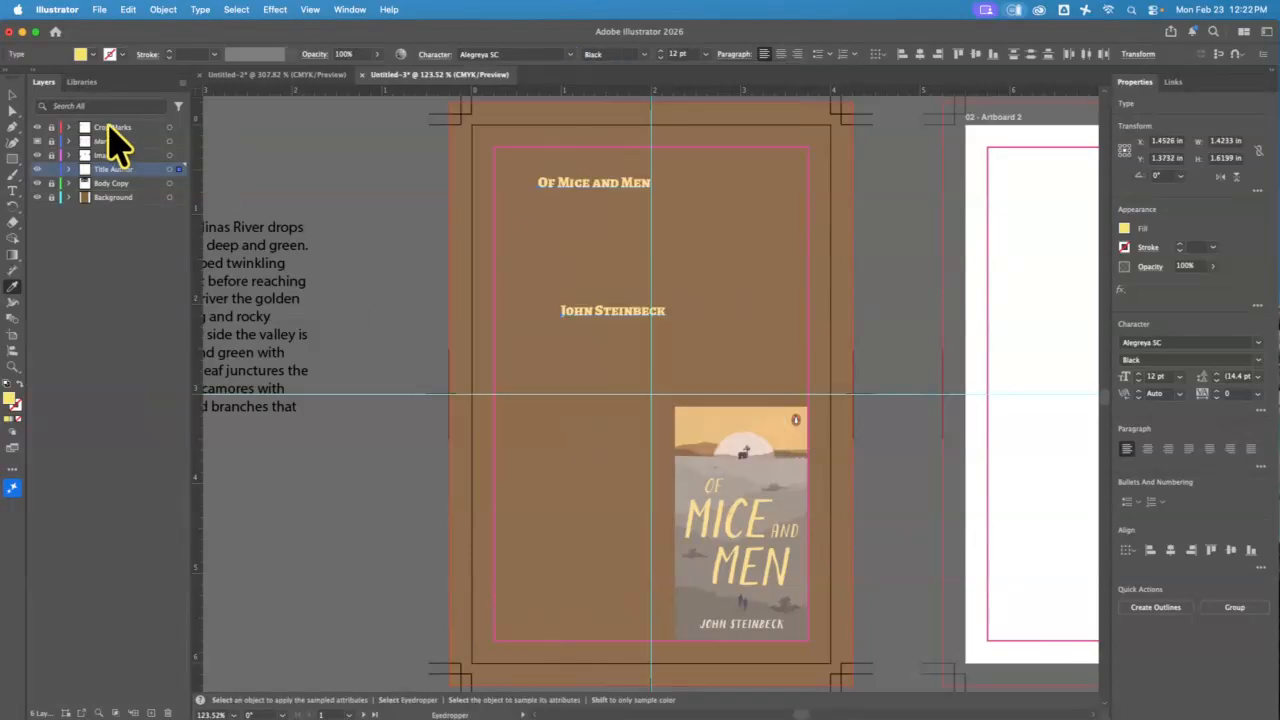
left_click(13, 97)
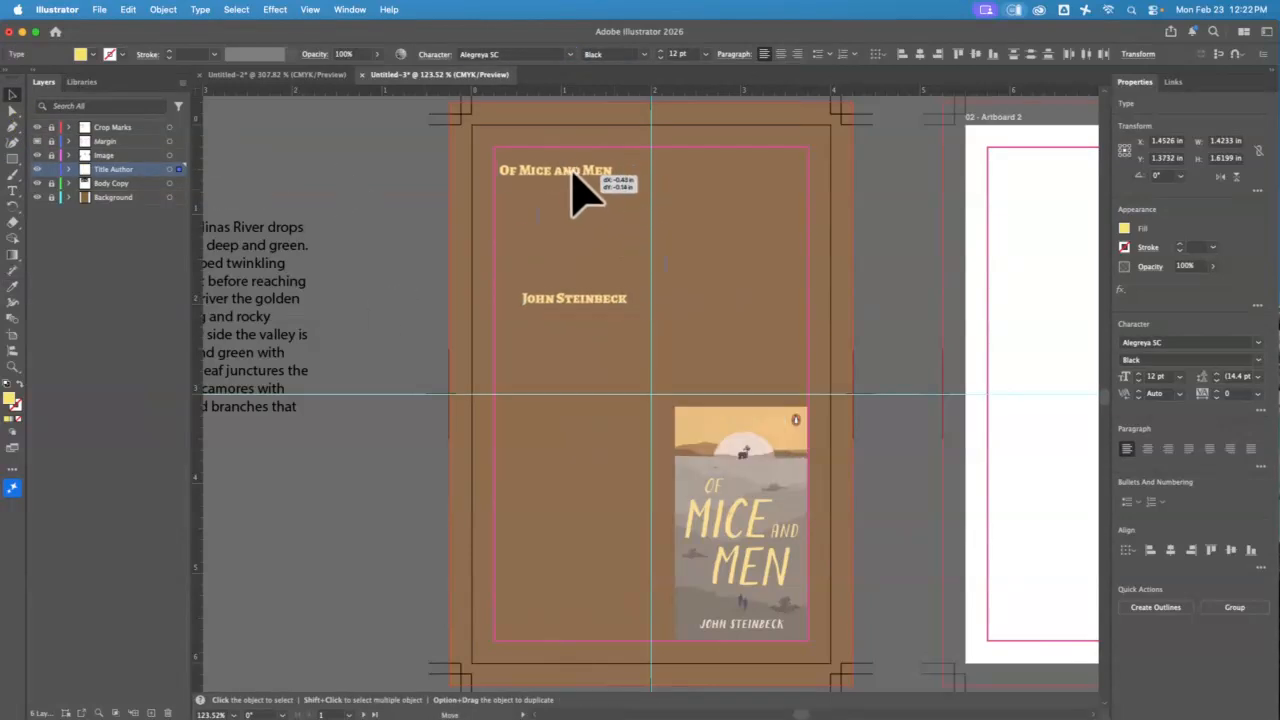
left_click_drag(609, 190, 566, 159)
left_click(629, 237)
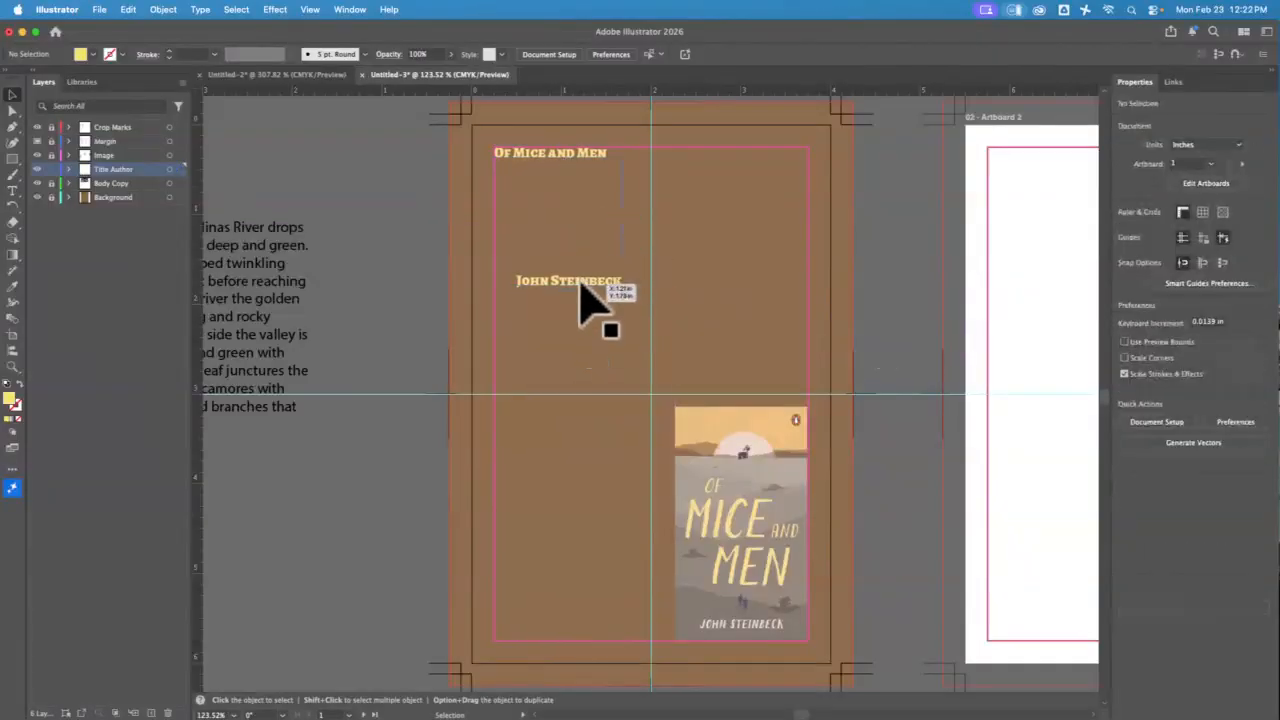
Step: Move the author line down toward the lower margin and scale the title to about 3.5 in wide, spanning margin to margin
left_click_drag(579, 282, 557, 573)
left_click(586, 157)
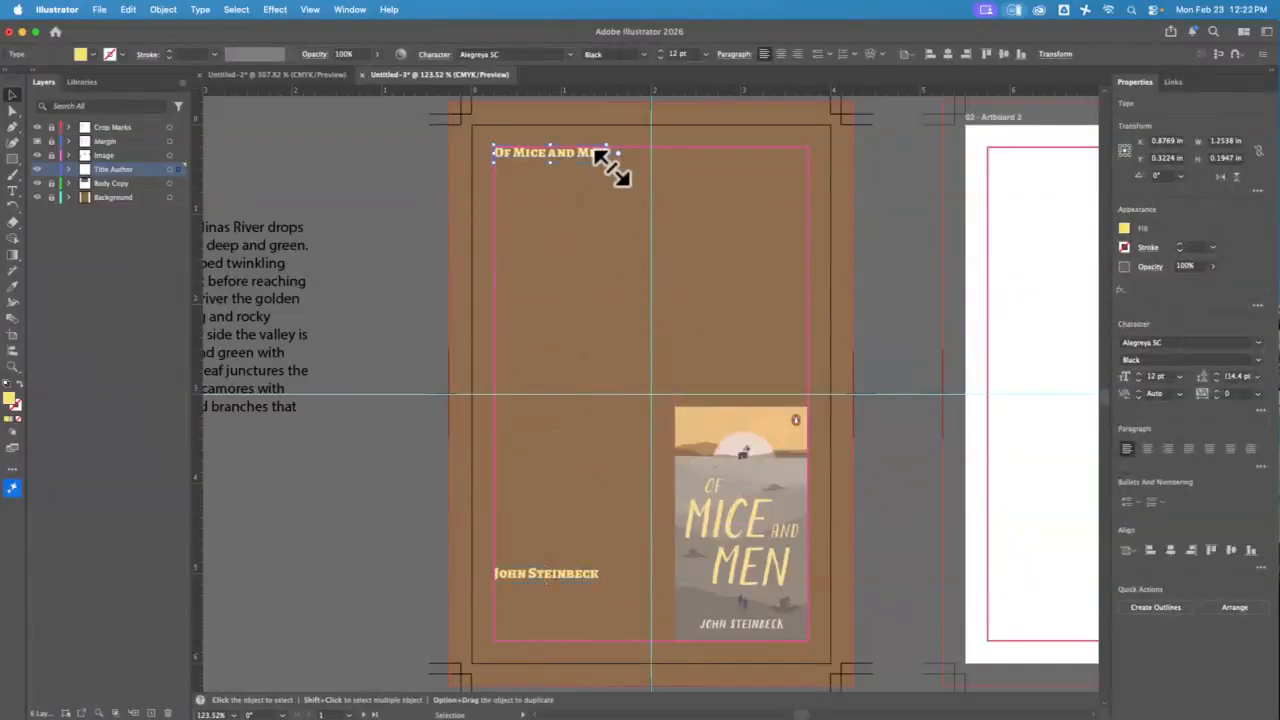
left_click_drag(606, 161, 806, 352)
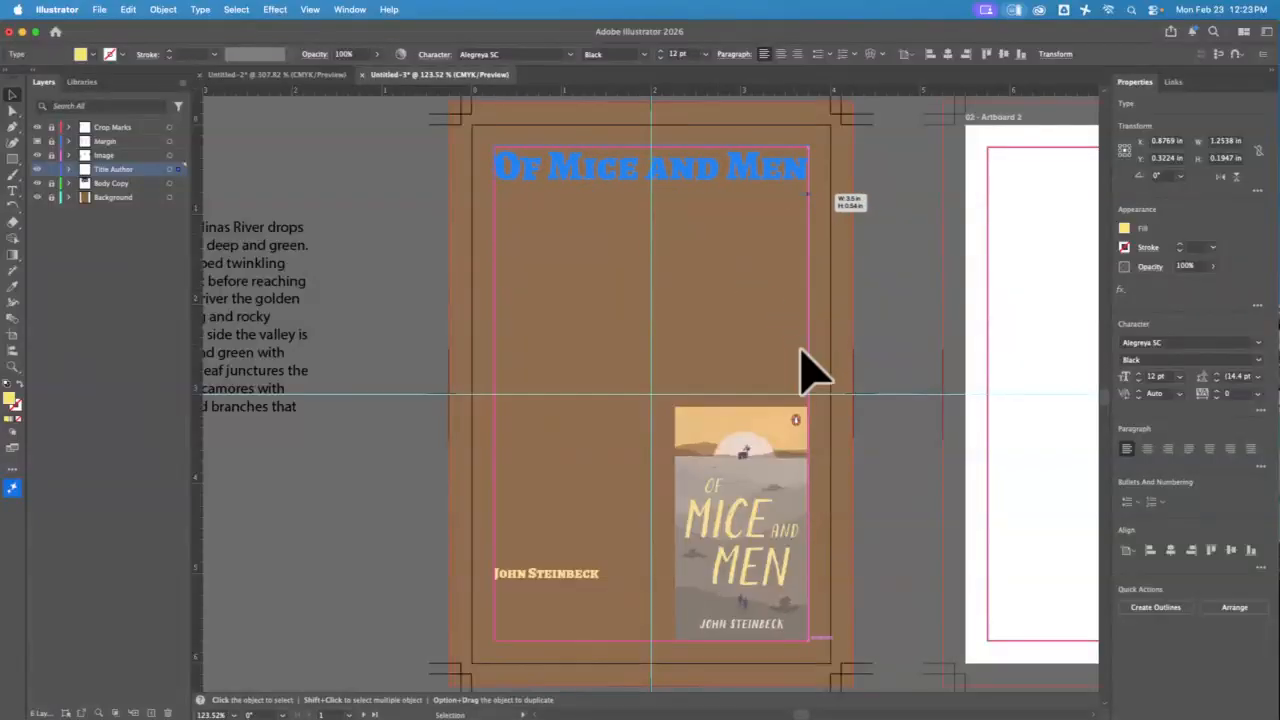
left_click_drag(707, 172, 712, 165)
left_click(718, 548)
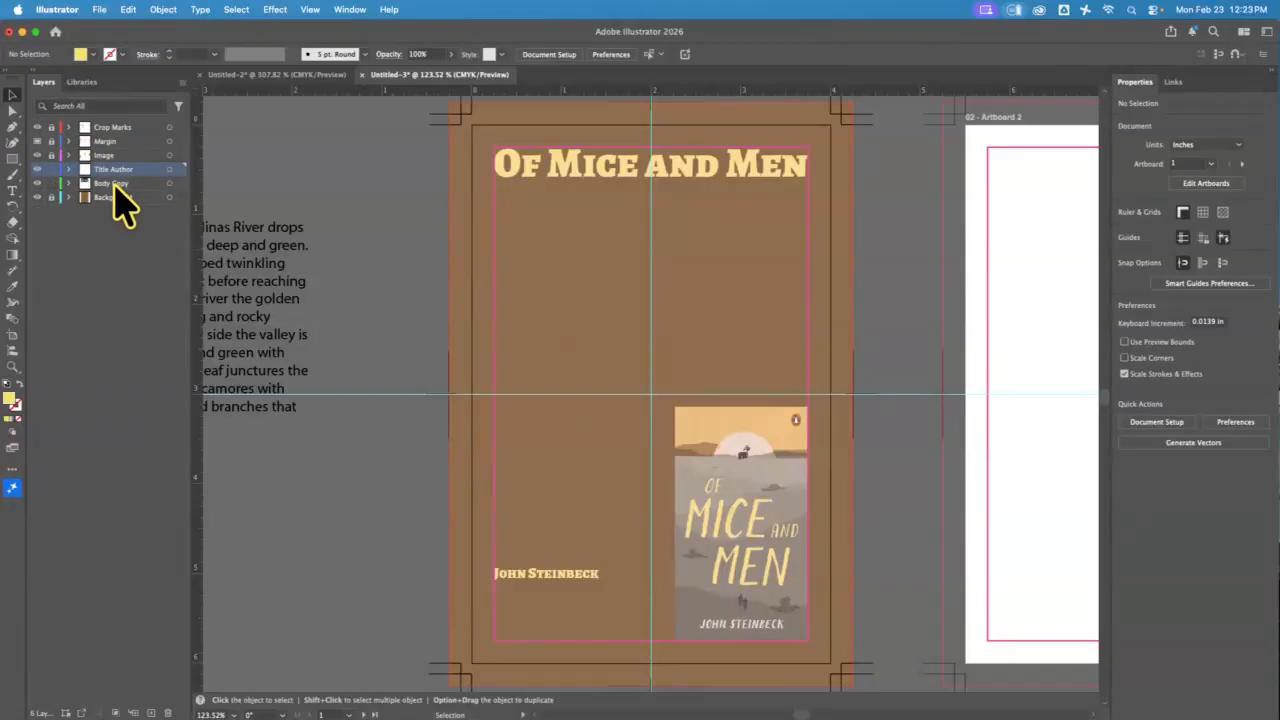
Step: Unlock the Body Copy and Image layers and shift Artboard 1's cover image straight up about 0.32 in
left_click(57, 184)
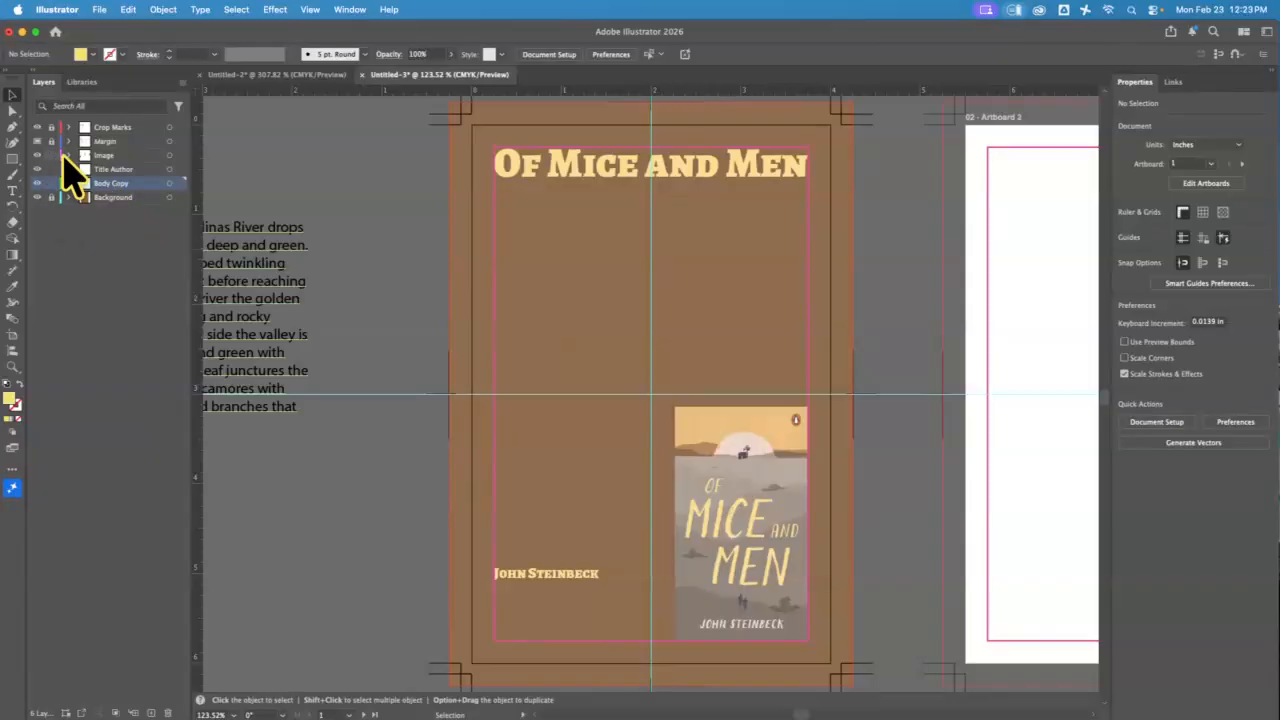
left_click(63, 157)
left_click_drag(766, 606, 775, 570)
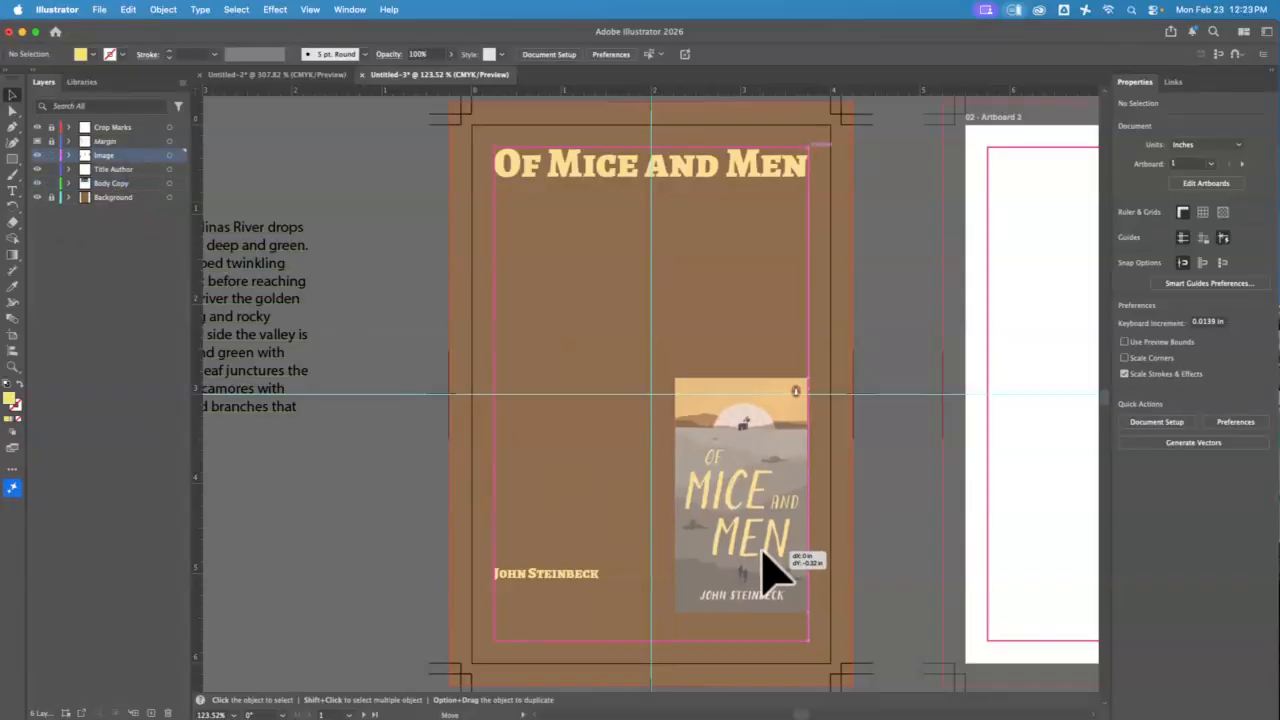
Step: Place the author line beneath the cover image on the lower margin and scale it to the image's width, about 15.2 pt
left_click_drag(590, 575, 775, 638)
left_click(857, 630)
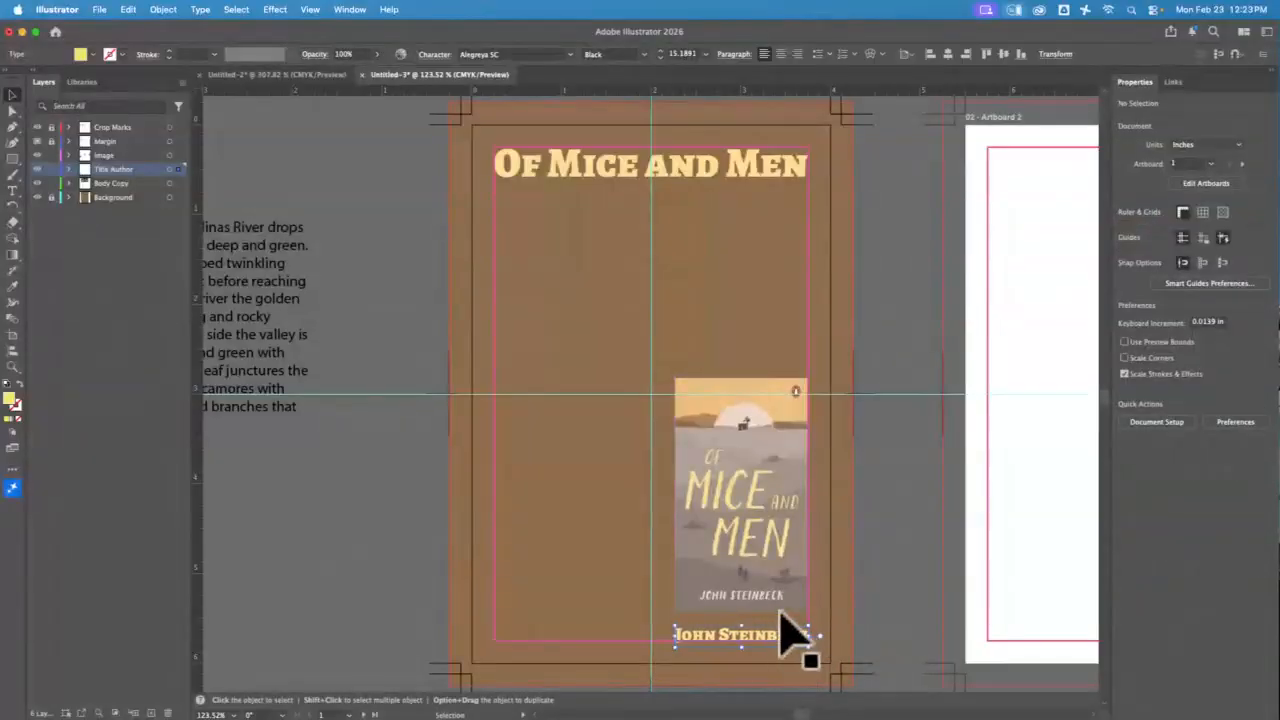
left_click(785, 606)
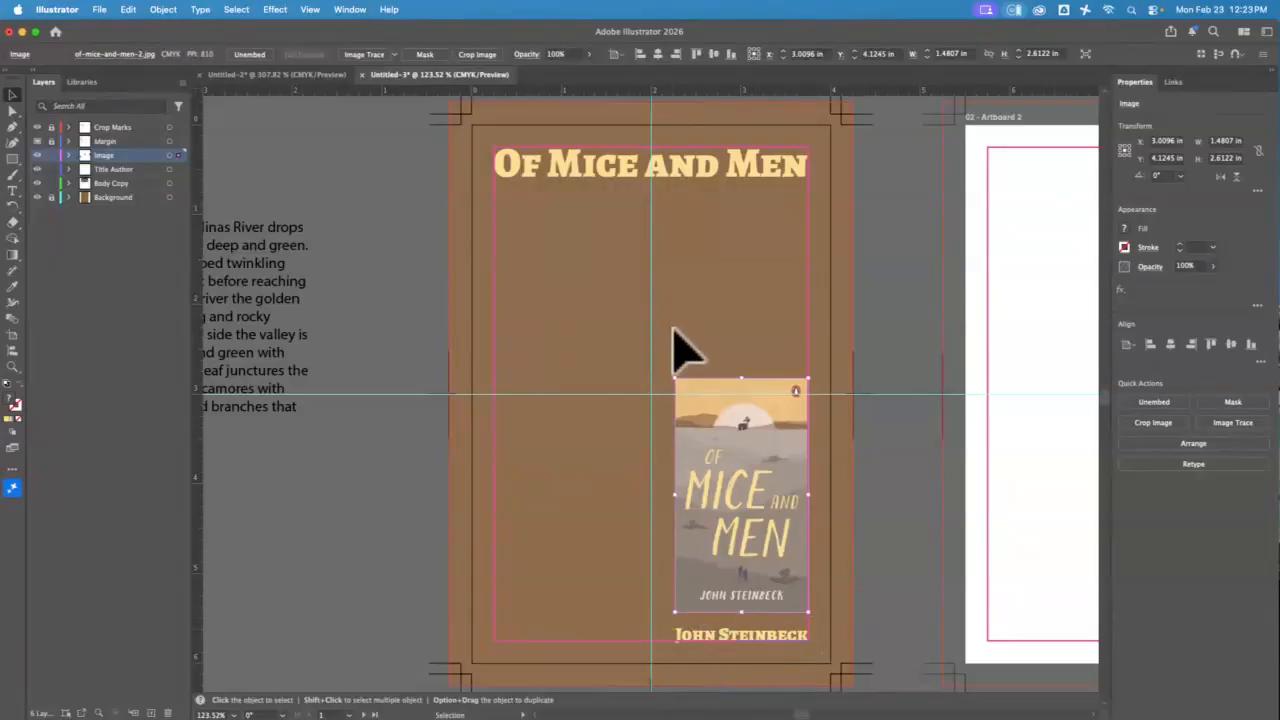
Step: On the Body Copy layer, draw a rectangle about 3.5 by 1.64 in below the title and an overlapping 1.75 by 3.69 in one beside the cover
left_click(257, 320)
left_click(12, 159)
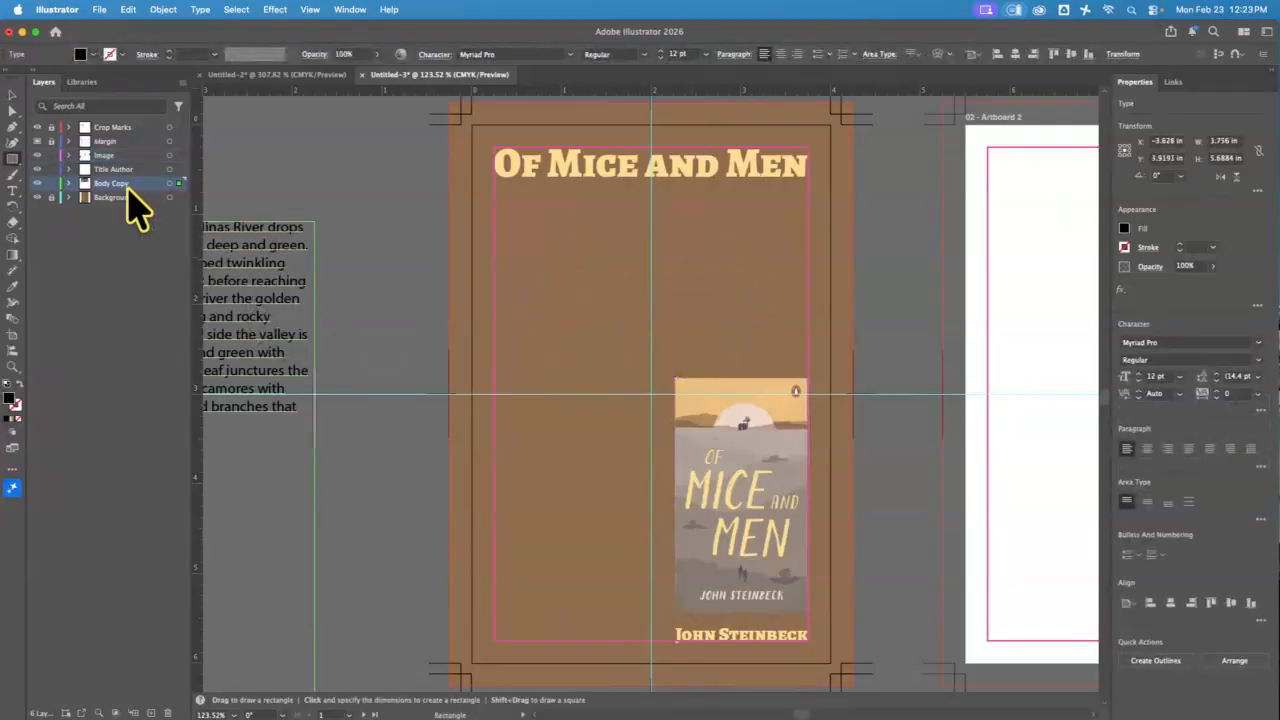
left_click_drag(495, 207, 808, 354)
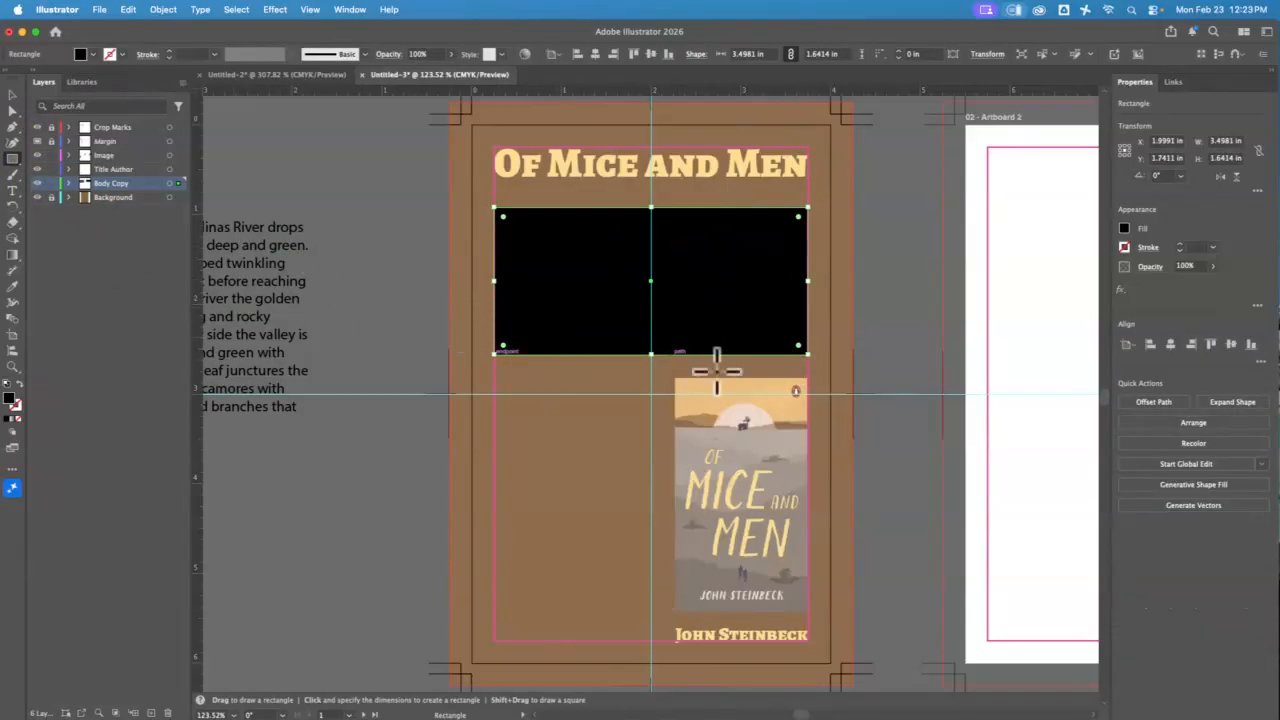
left_click_drag(494, 309, 651, 640)
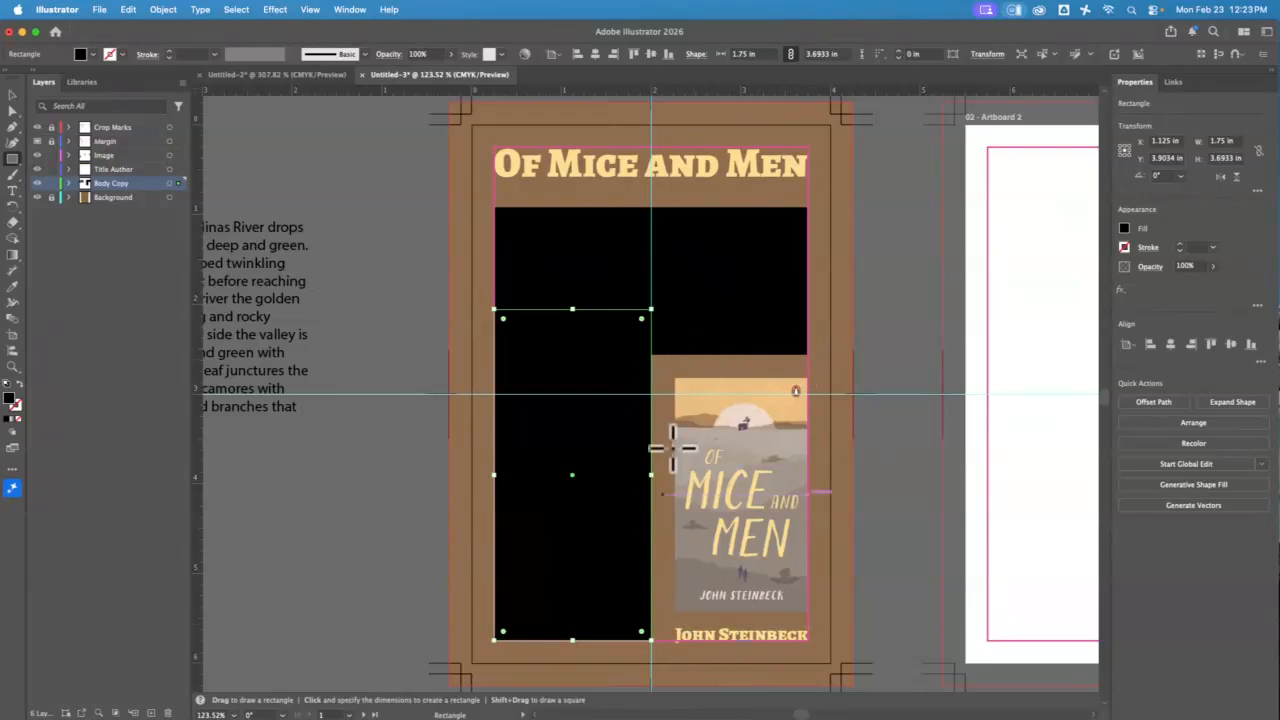
Step: Merge the two overlapping black rectangles into a single L-shaped path with the Shape Builder tool
left_click(12, 94)
left_click(714, 309)
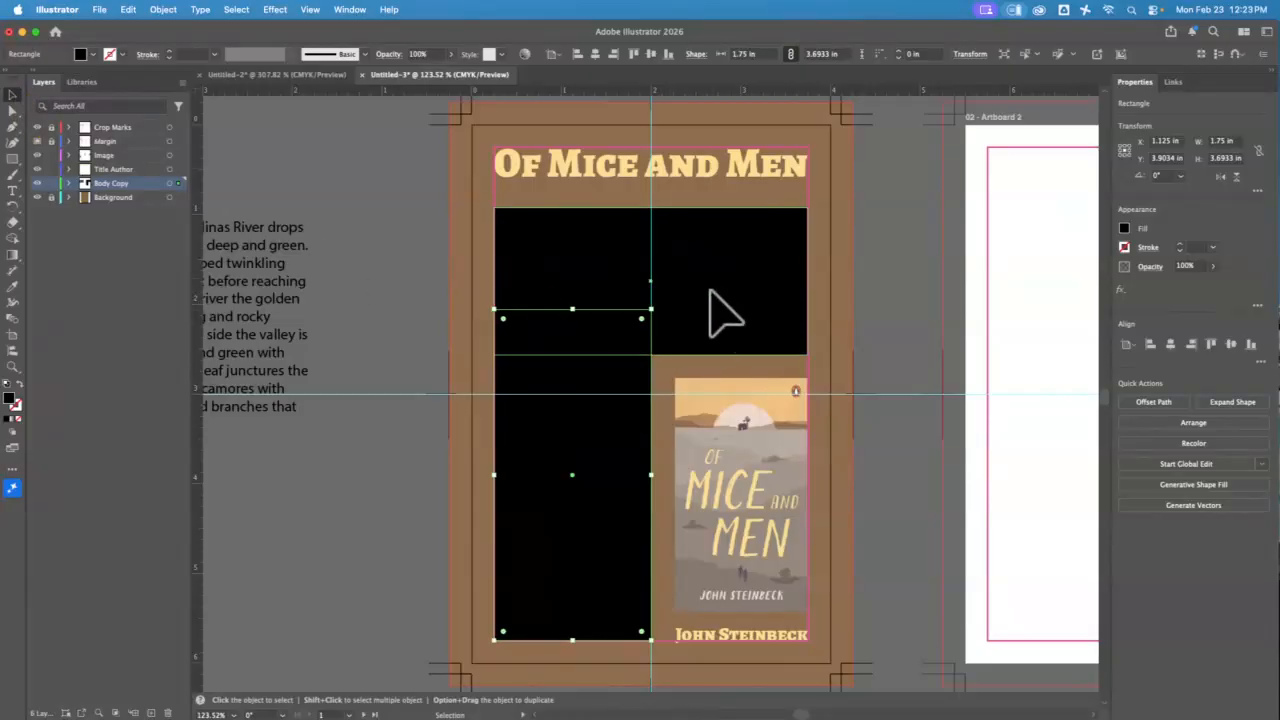
left_click(607, 460, "shift")
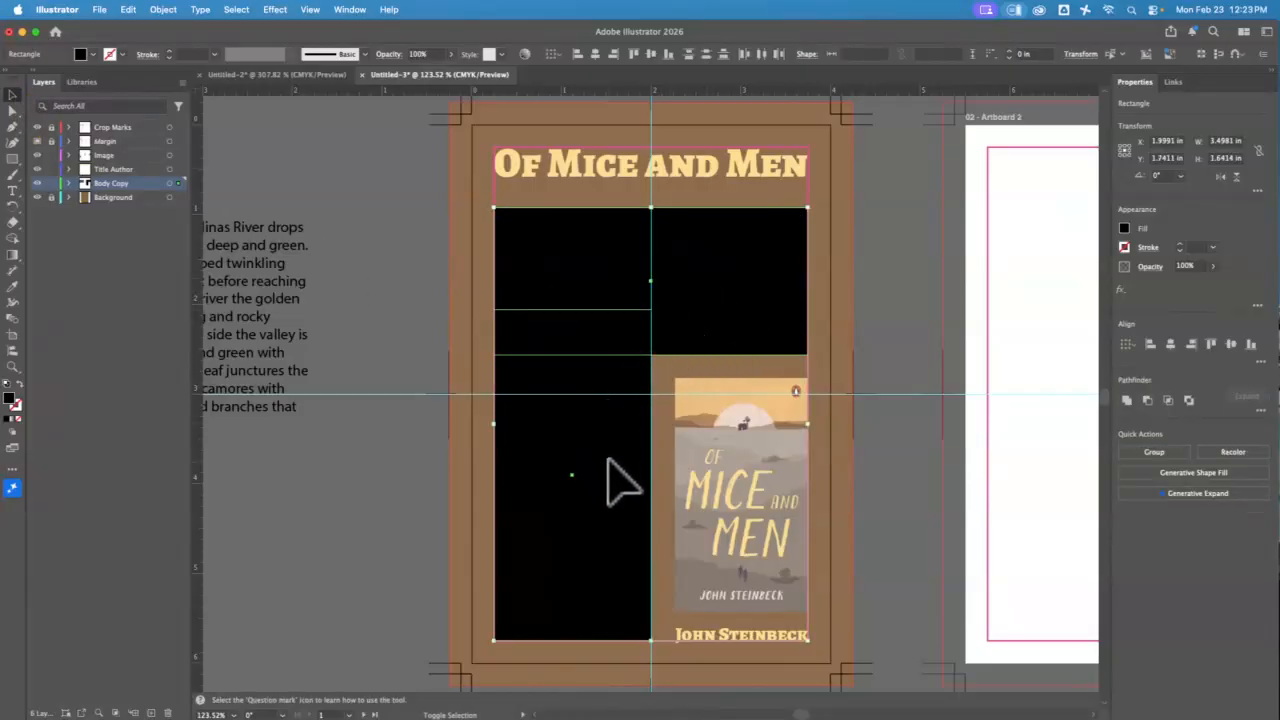
left_click(13, 239)
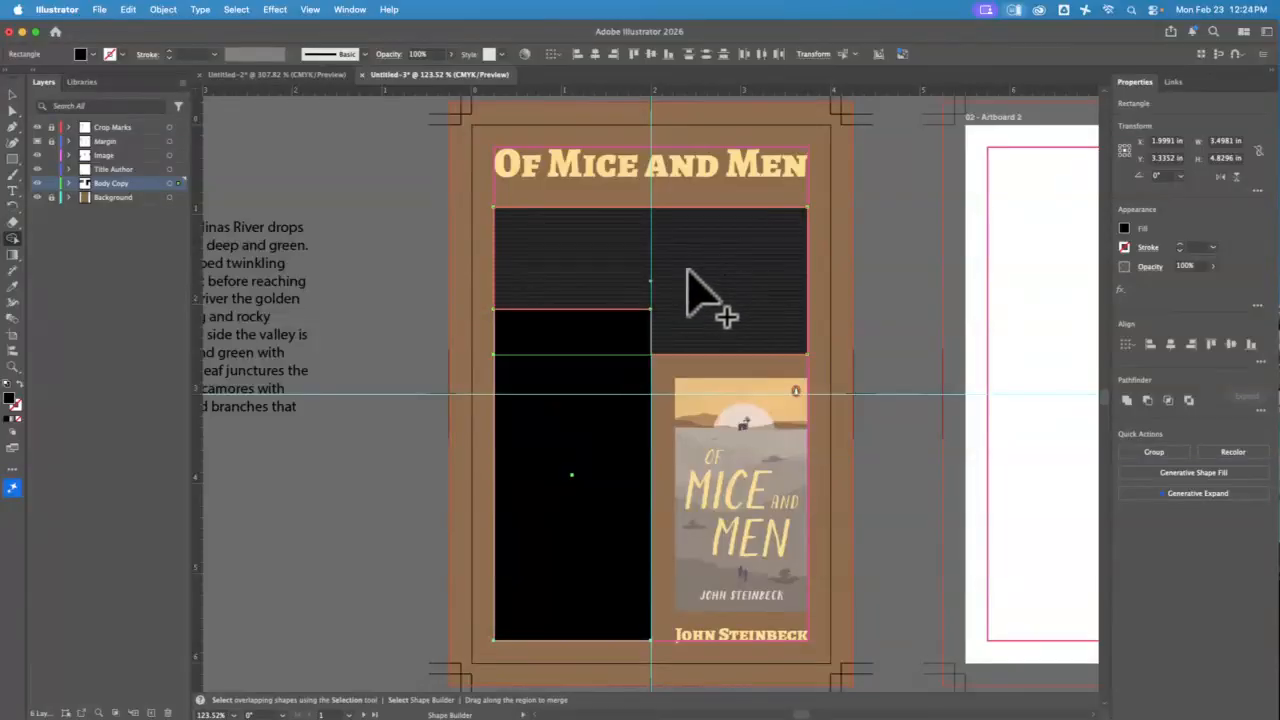
mouse_move(688, 270)
left_mouse_down()
mouse_move(591, 286)
mouse_move(554, 367)
mouse_move(574, 460)
left_mouse_up()
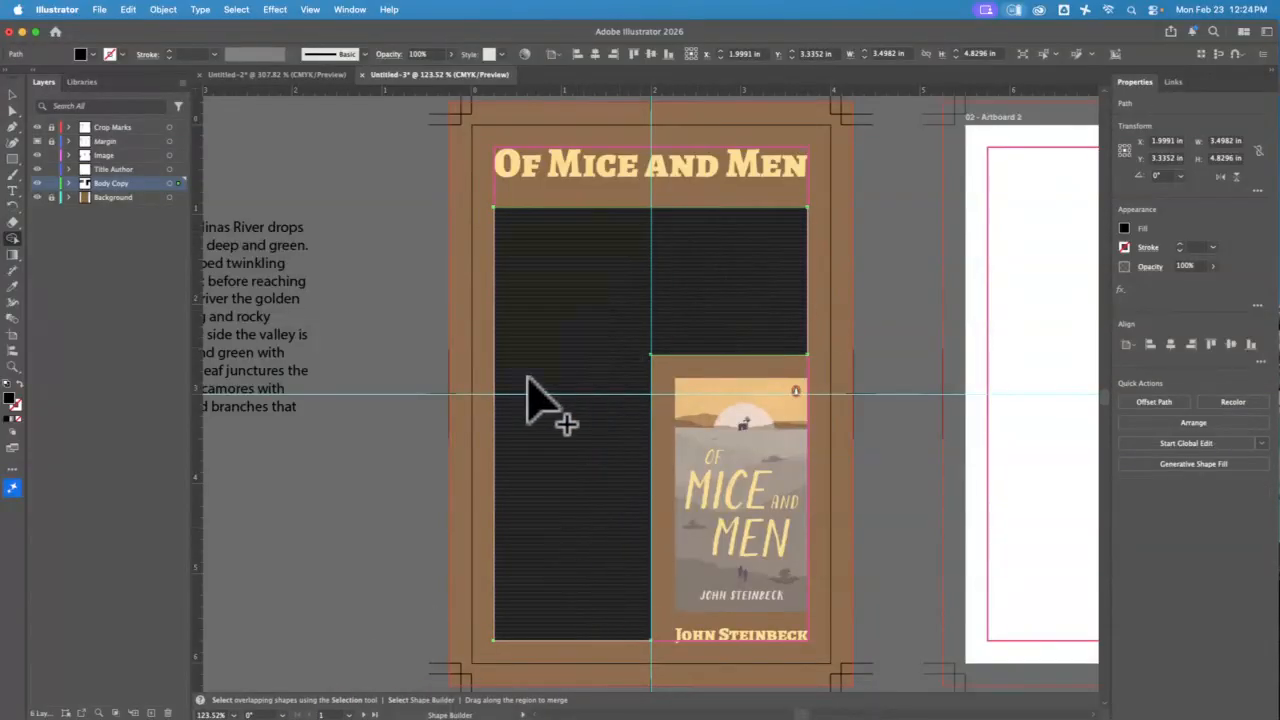
left_click(13, 191)
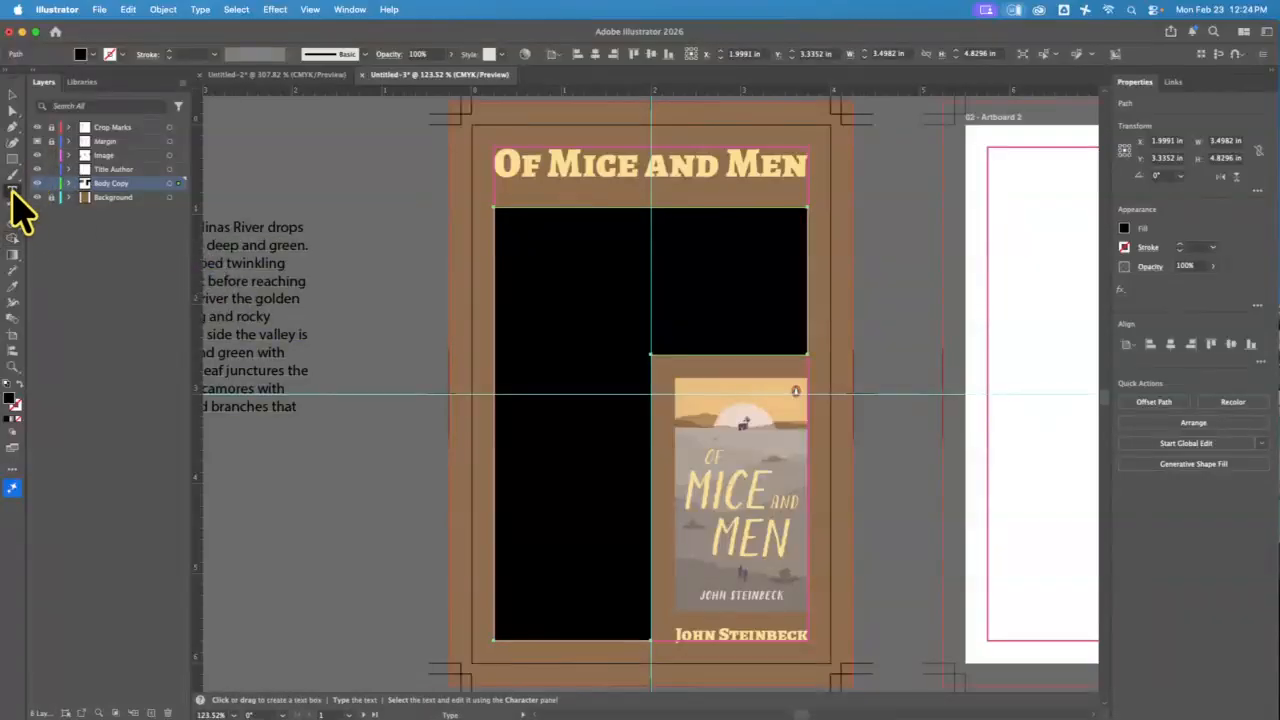
left_click(263, 237)
key("super+a")
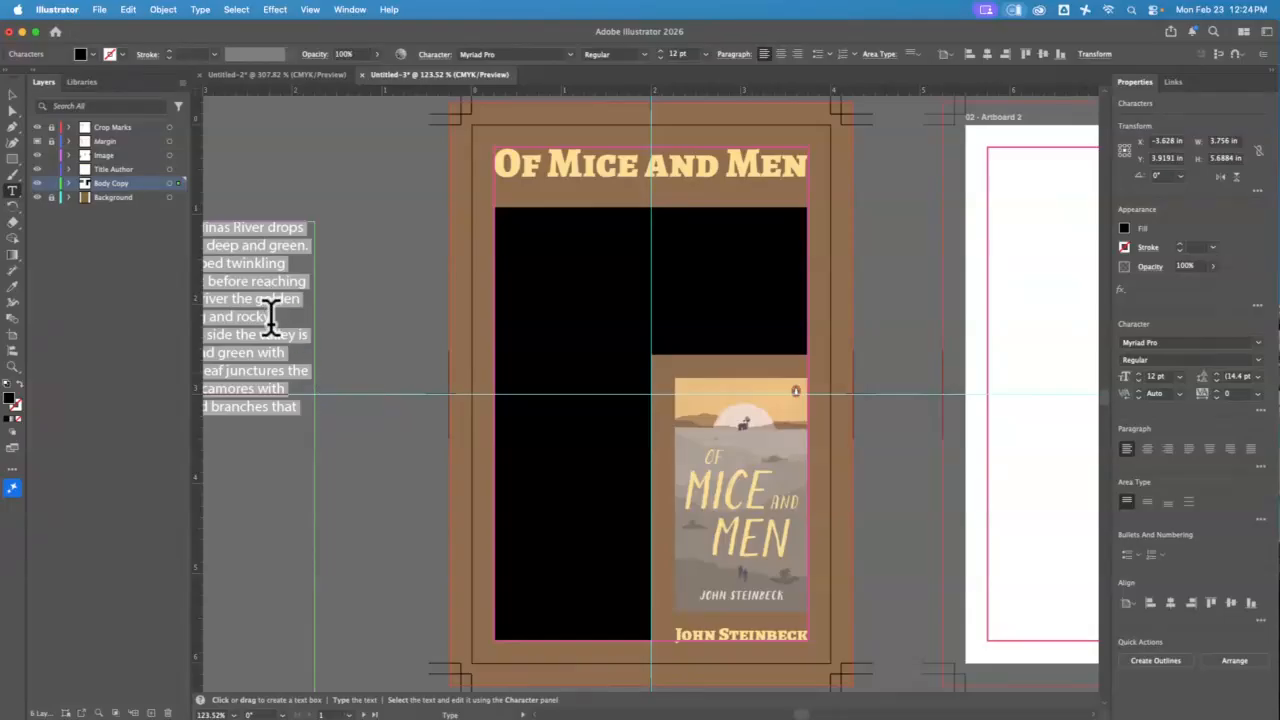
key("BackSpace")
key("super+z")
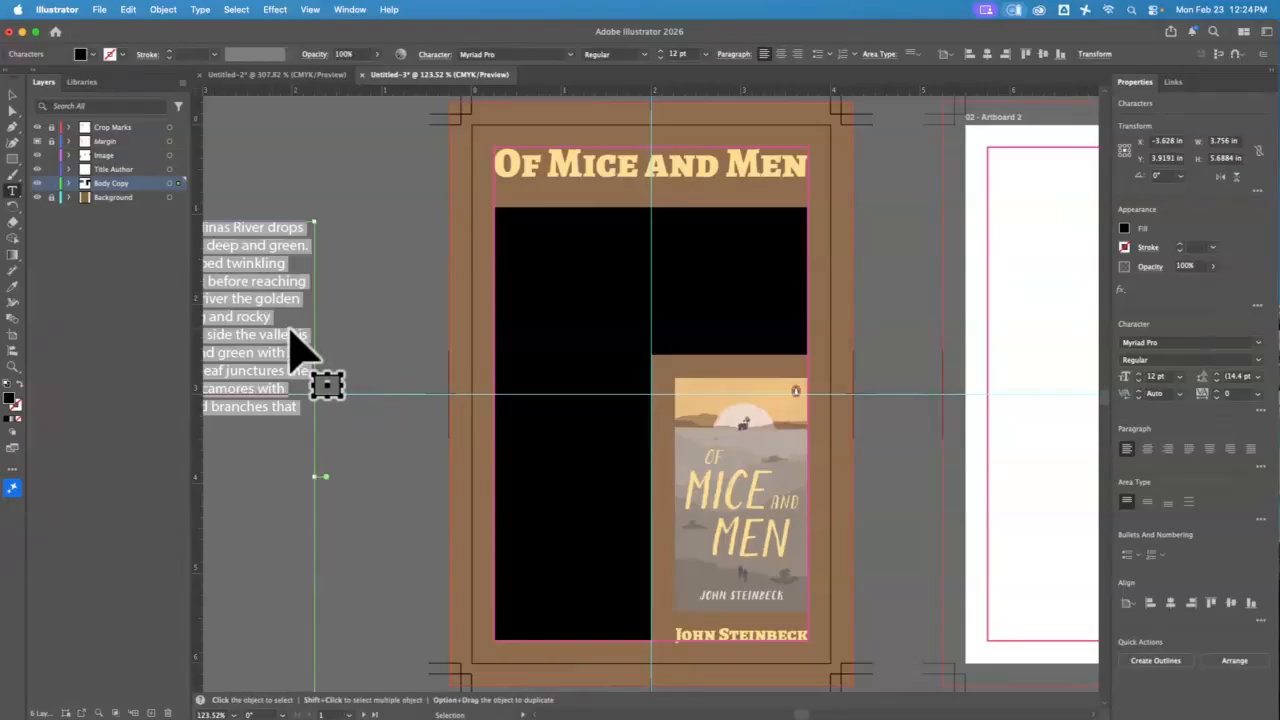
left_click(12, 95)
left_click(355, 210)
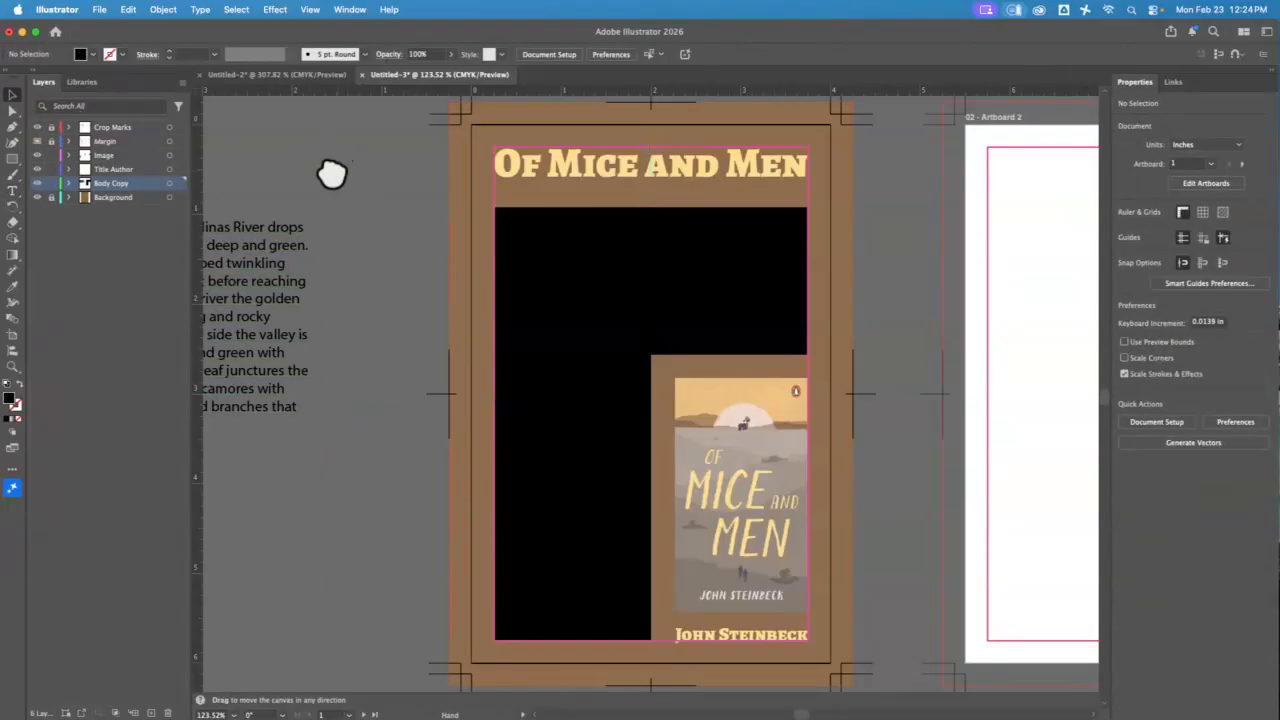
Step: Select and copy the whole body paragraph in the text frame outside Artboard 1
left_click_drag(331, 174, 687, 171)
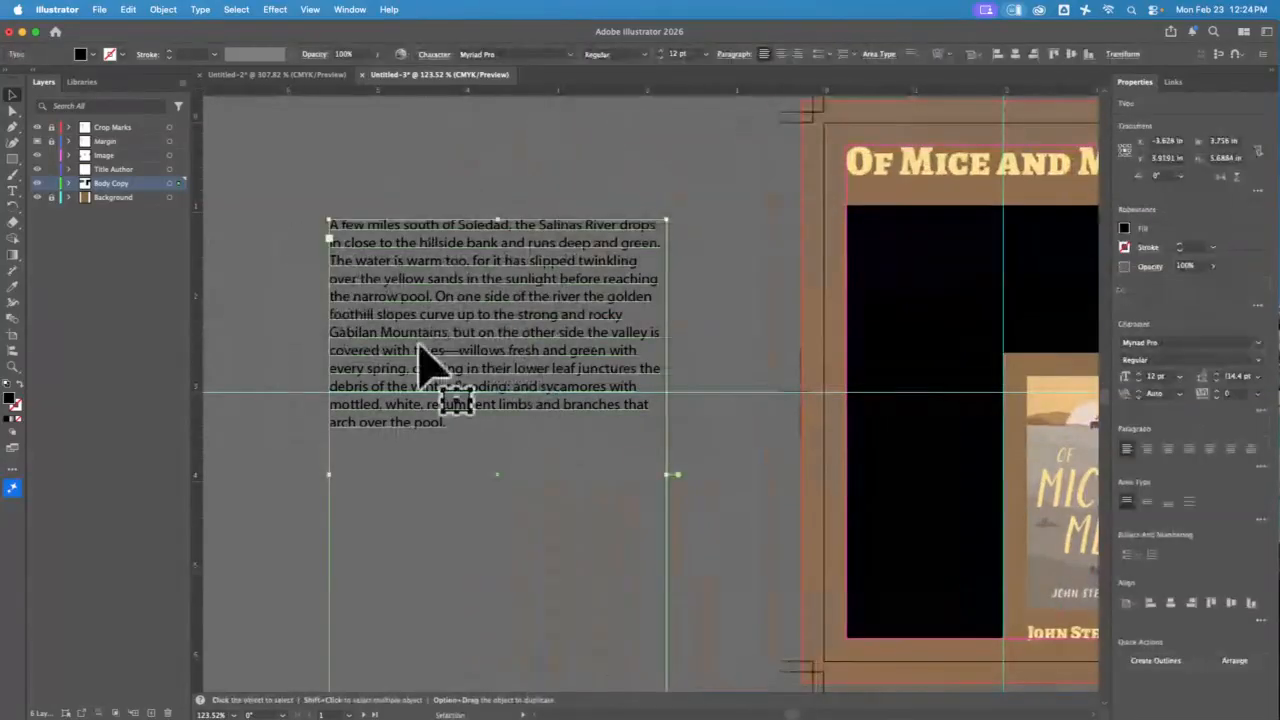
left_click(12, 190)
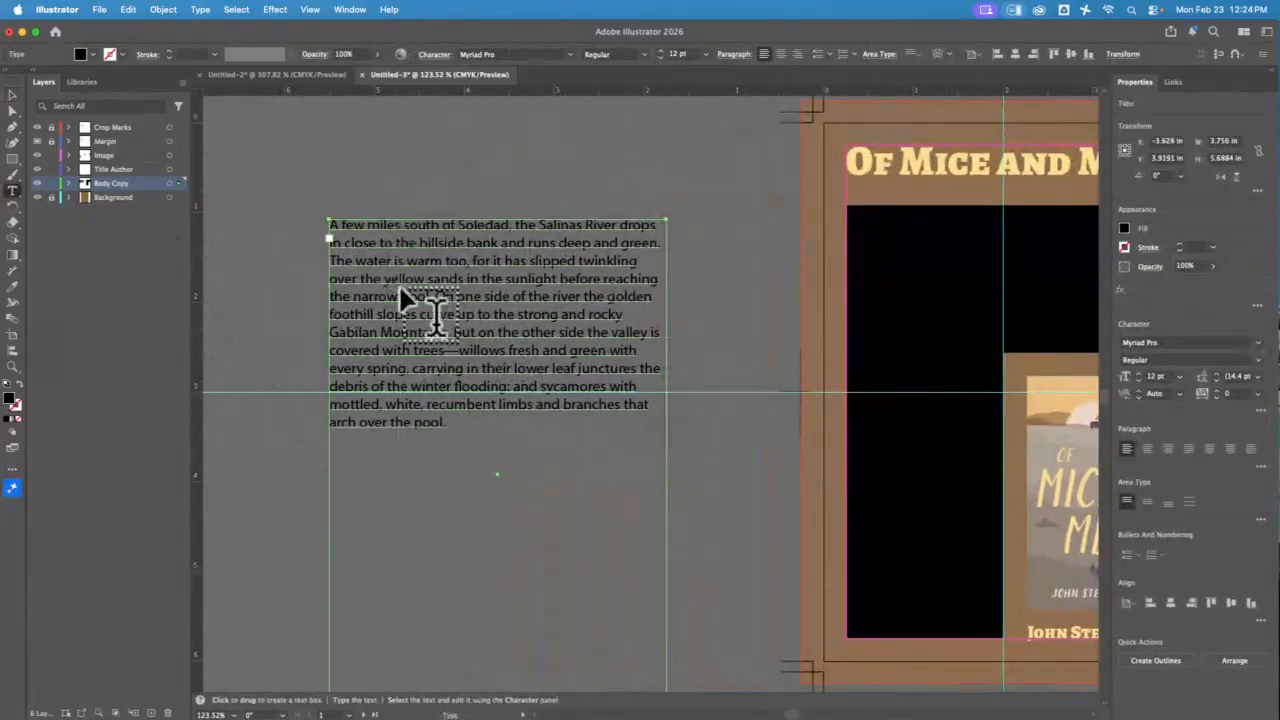
left_click(426, 256)
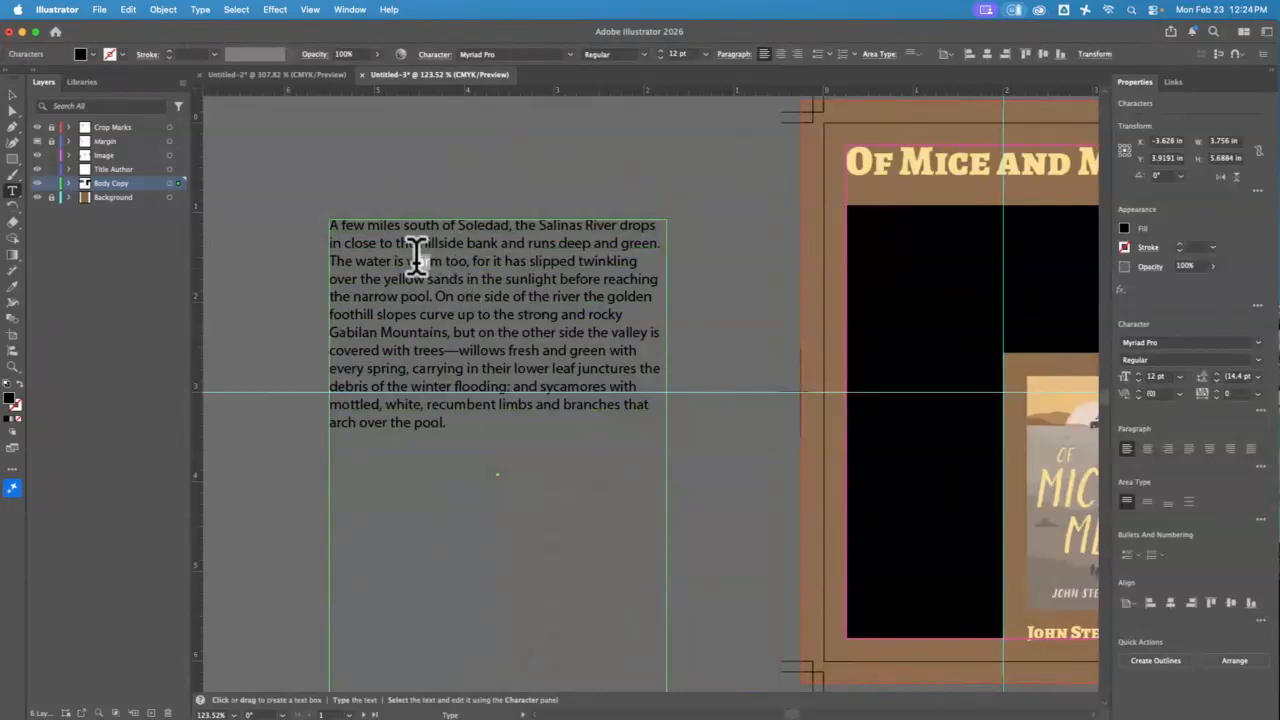
triple_click(438, 256)
left_click(446, 266)
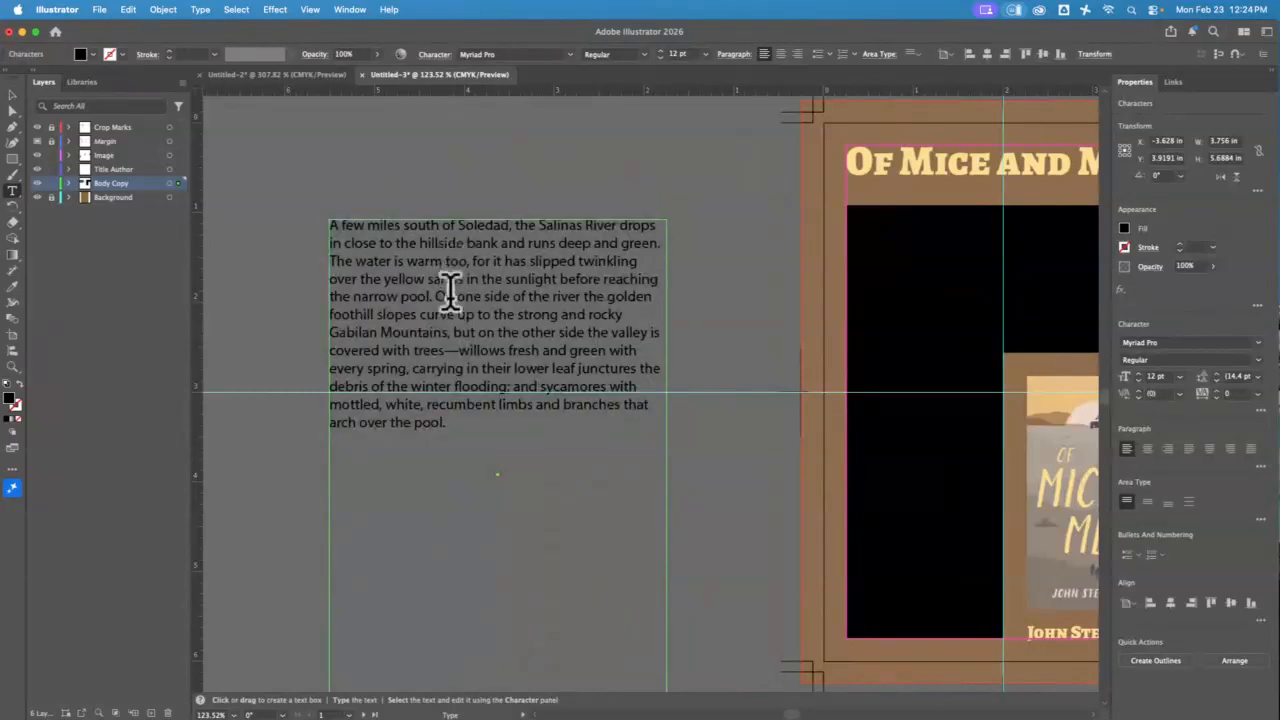
double_click(434, 257)
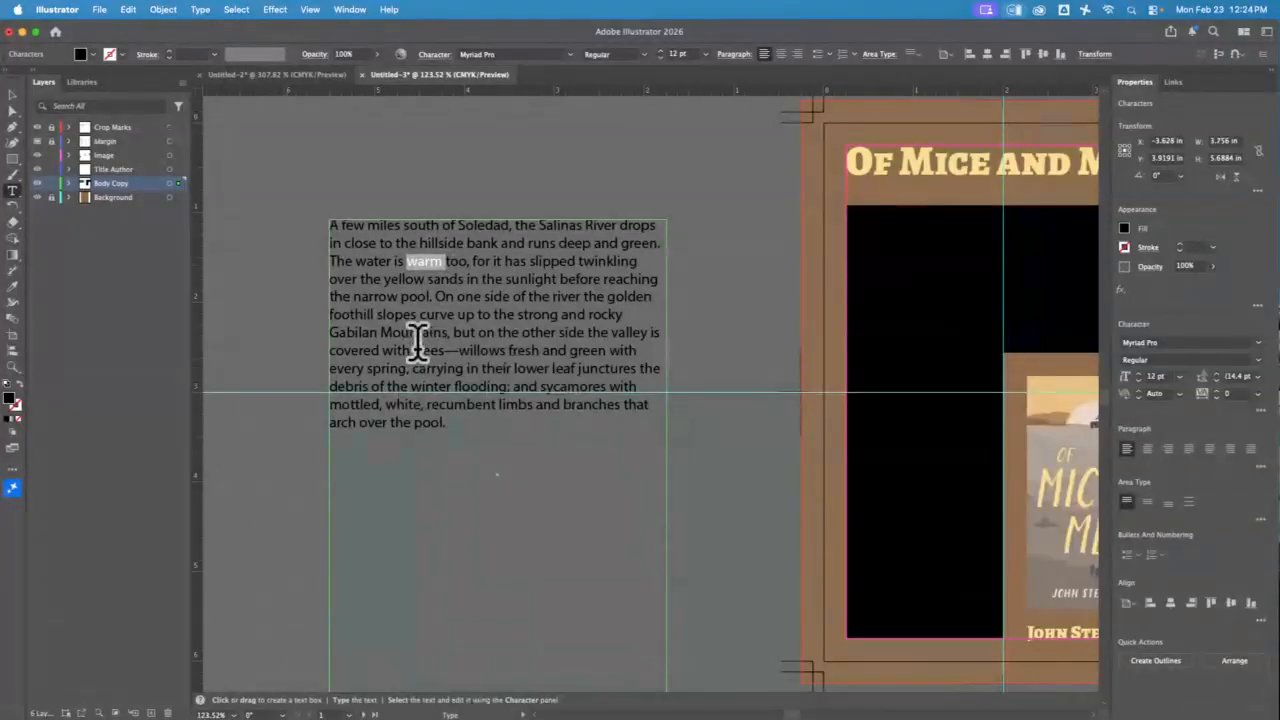
double_click(444, 296)
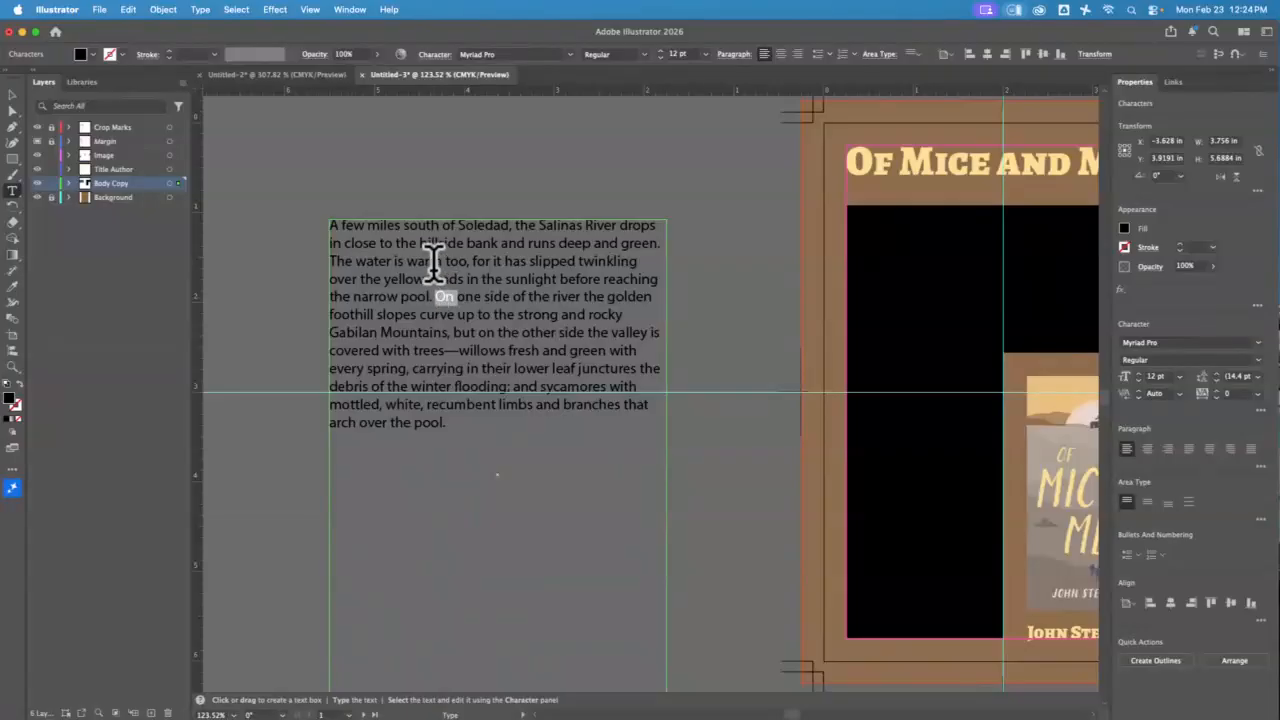
triple_click(462, 258)
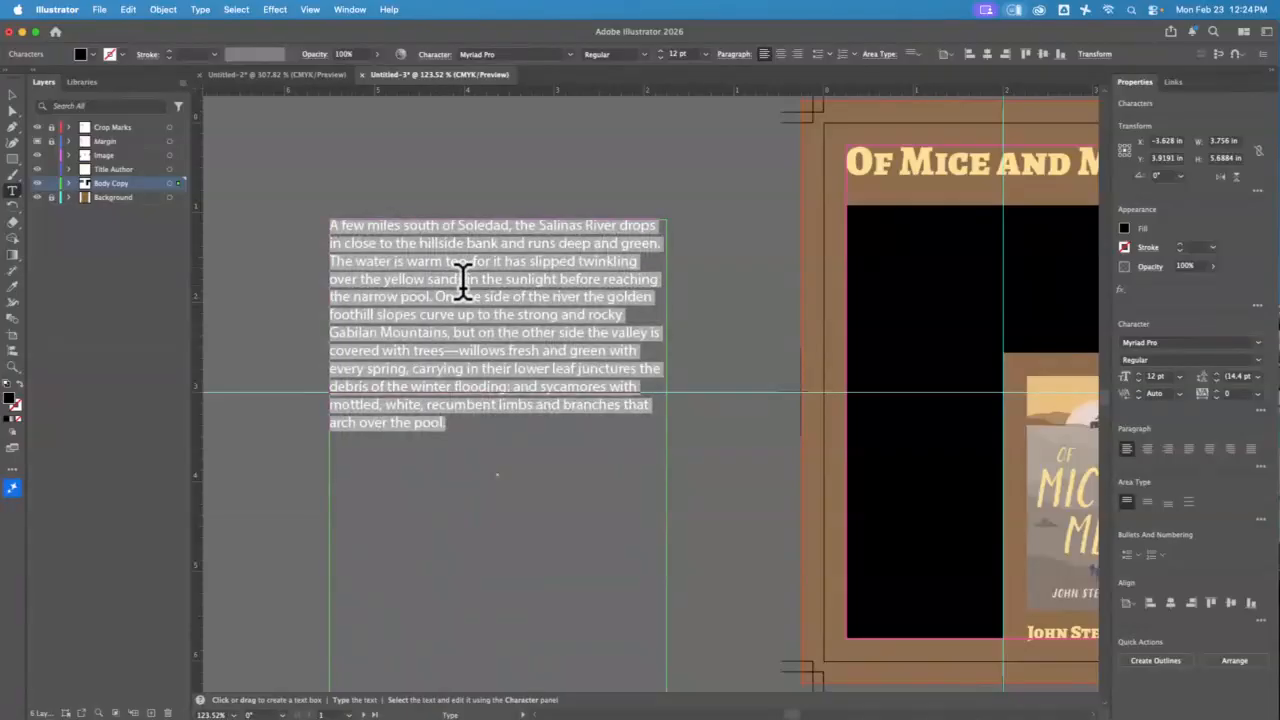
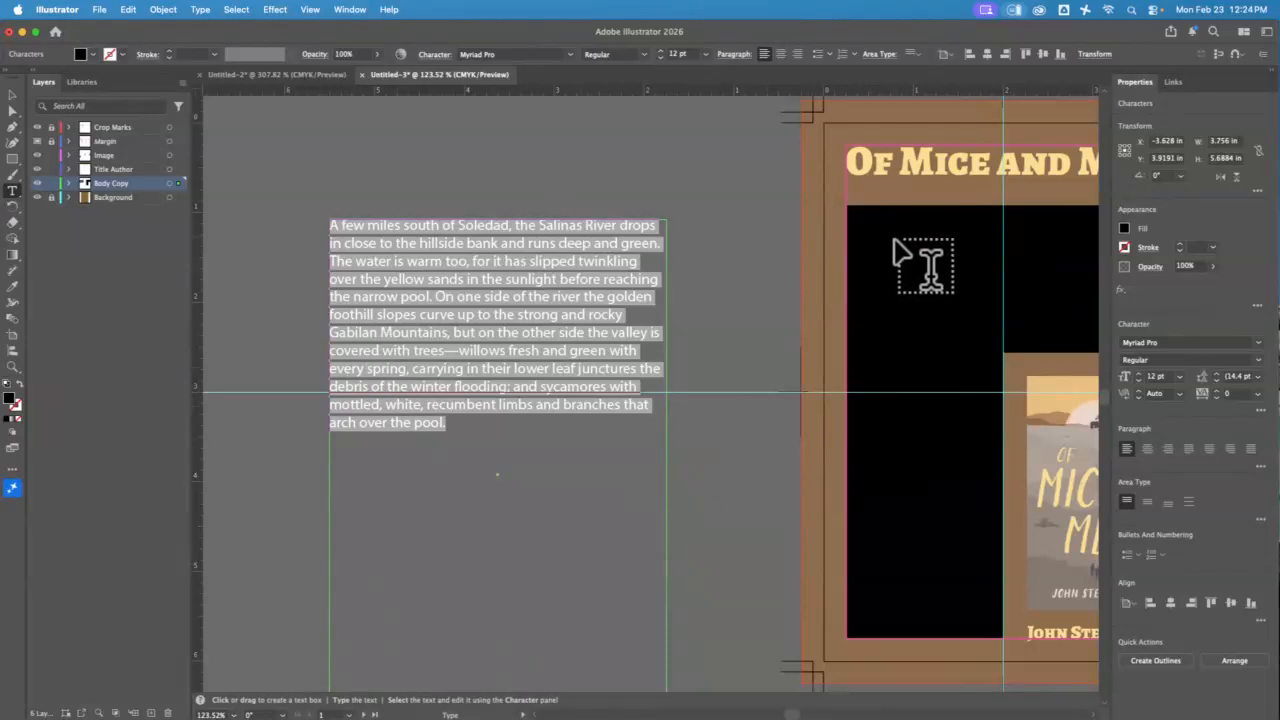
Step: Convert the L-shaped path into an area type frame and replace its placeholder text with the copied paragraph
left_click(12, 95)
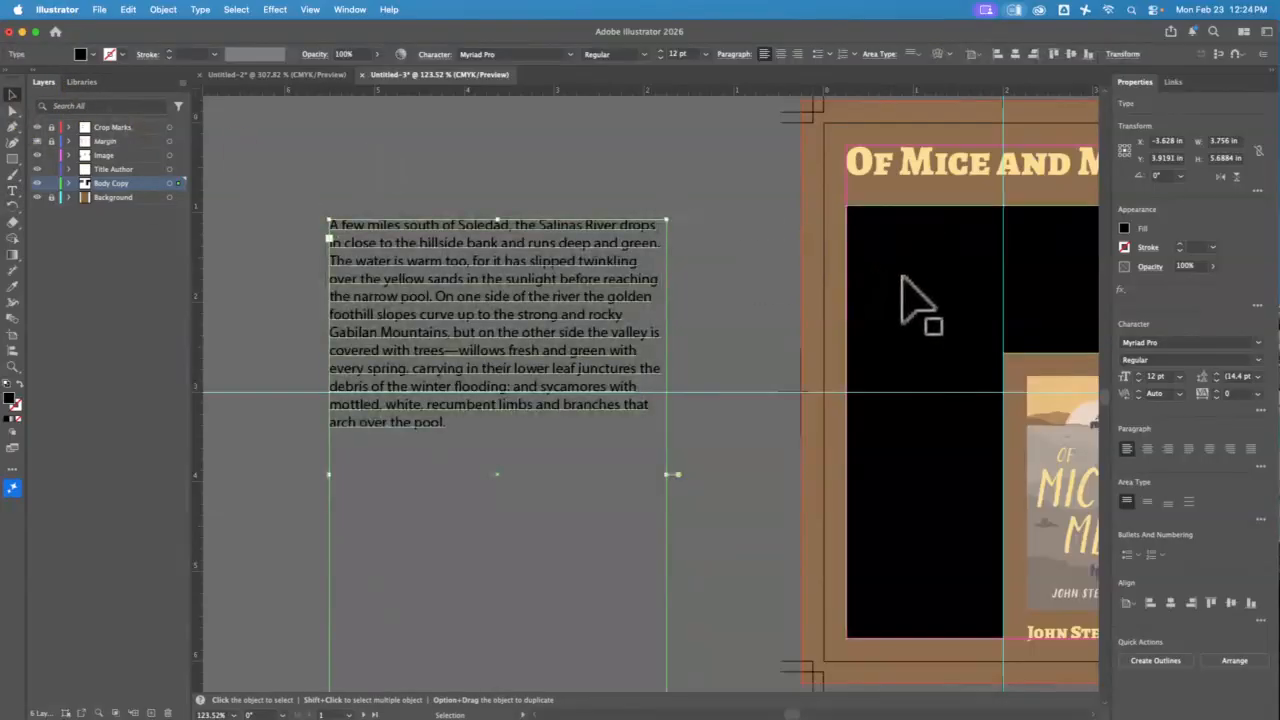
left_click(914, 300)
left_click(13, 190)
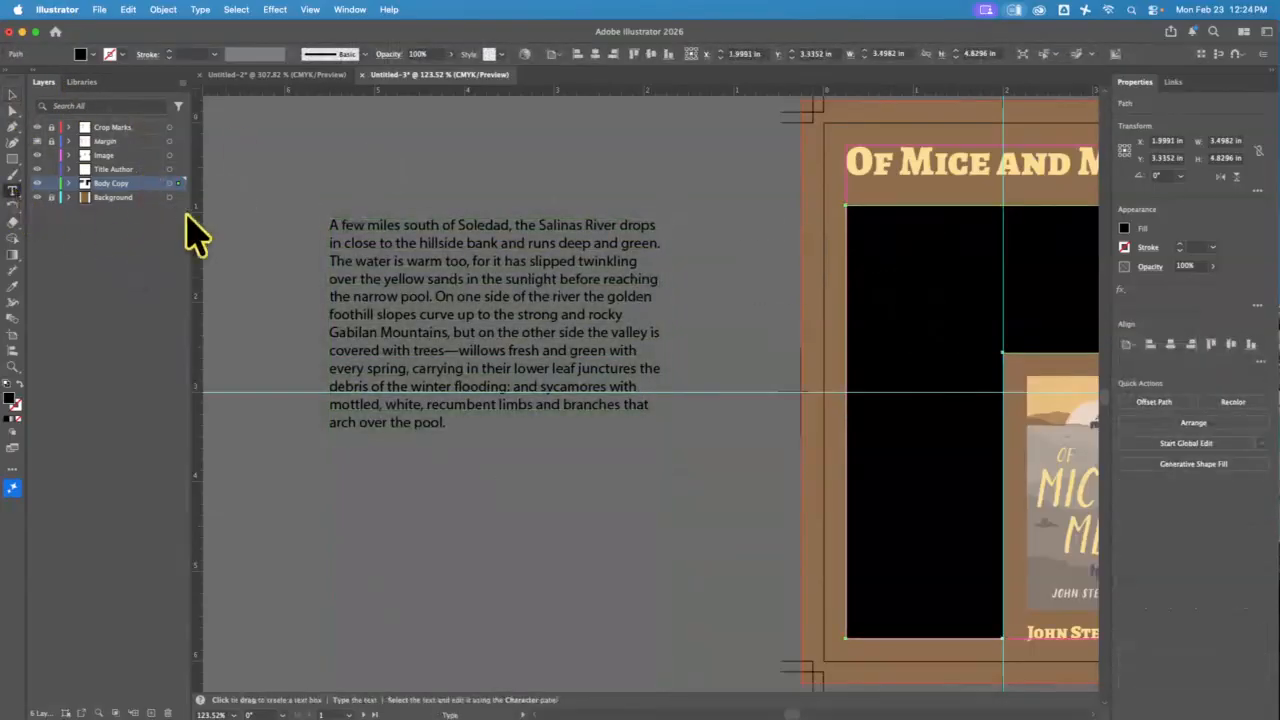
left_click(847, 222)
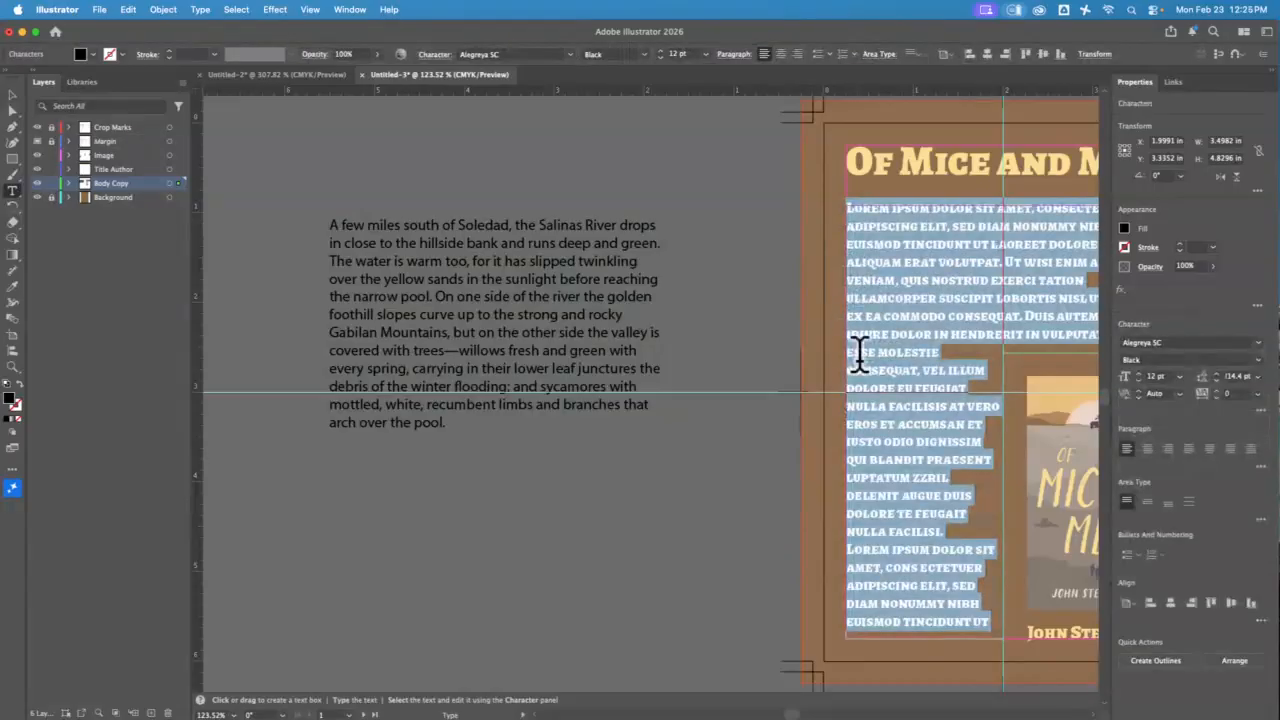
type("A few miles south of Soledad, the Salinas River drops in close to the hillside bank and runs deep and green. The water is warm too, for it has slipped twinkling over the yellow sands in the sunlight before reaching the narrow pool. On one side of the river the golden foothill slopes curve up to the strong and rocky Gabilan Mountains, but on the other side the valley is covered with trees—willows fresh and green with every spring, carrying in their lower leaf junctures the debris of the winter flooding; and sycamores with mottled, white, recumbent limbs and branches that arch over the pool.")
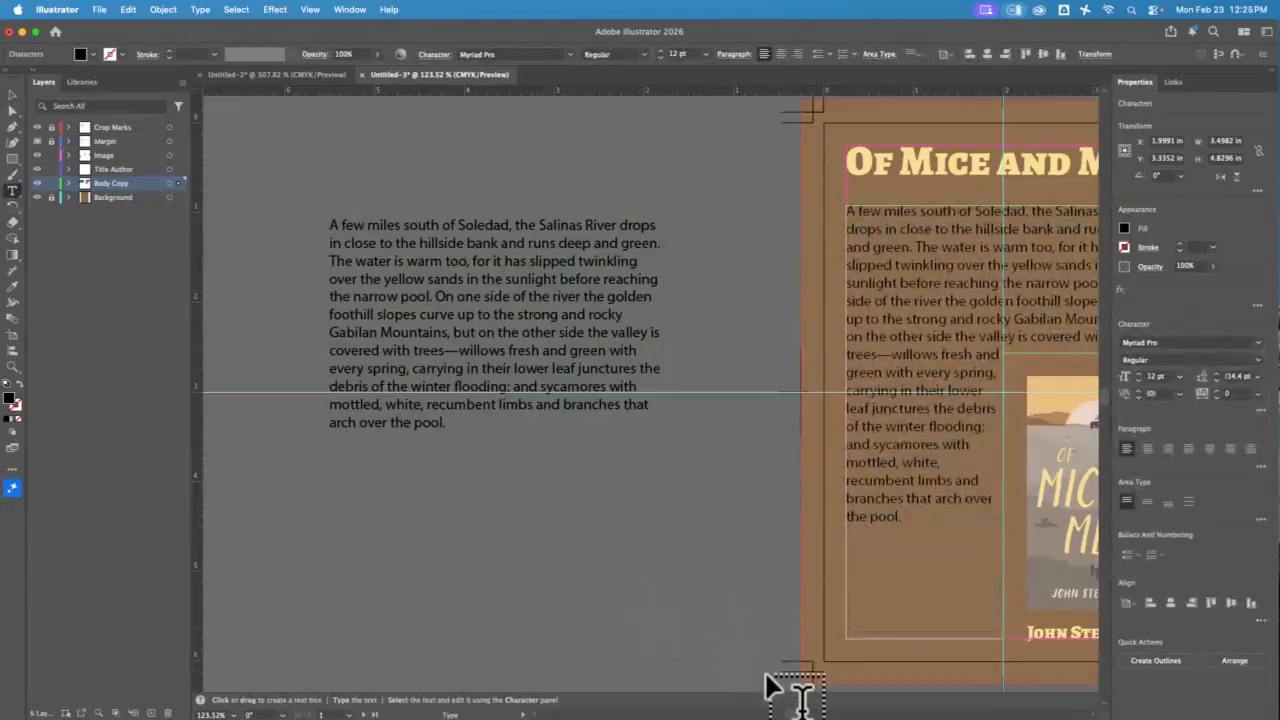
Step: Set the L-shaped body text's font to Helvetica Neue LT Std in the 57 Condensed style
scroll(800, 705, "right", 10)
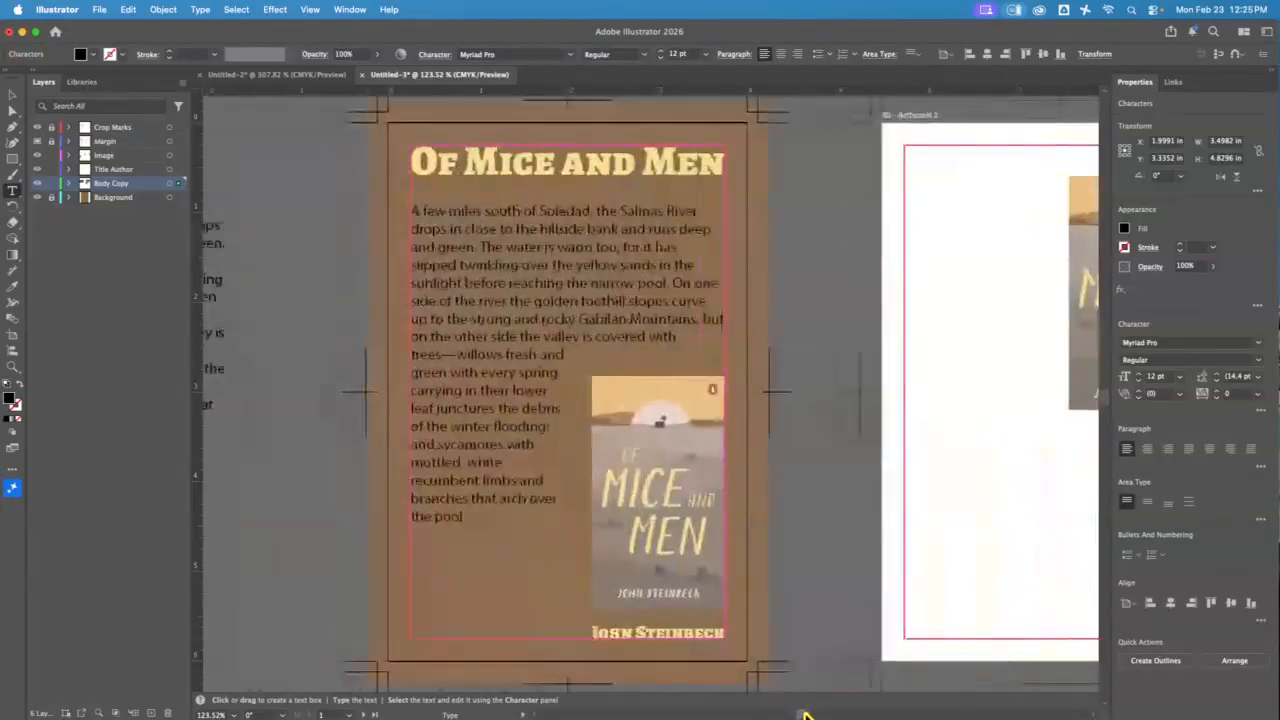
left_click_drag(805, 715, 801, 715)
left_click(13, 94)
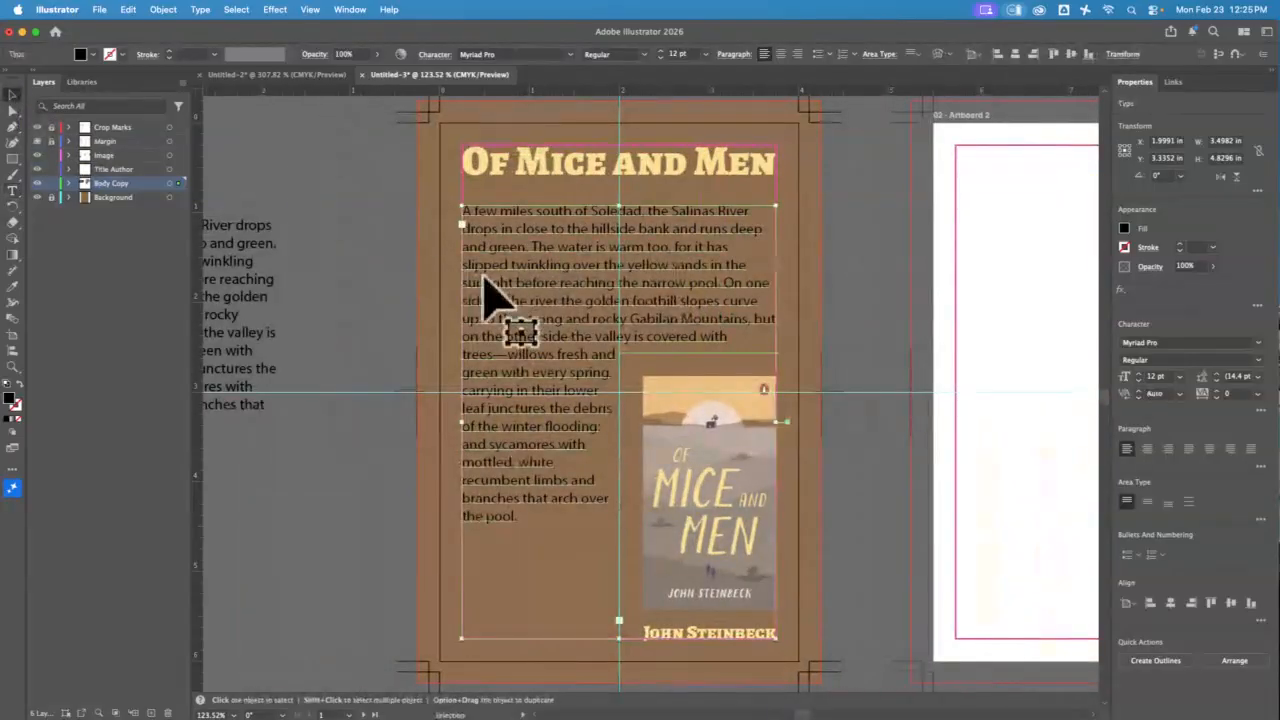
left_click(572, 55)
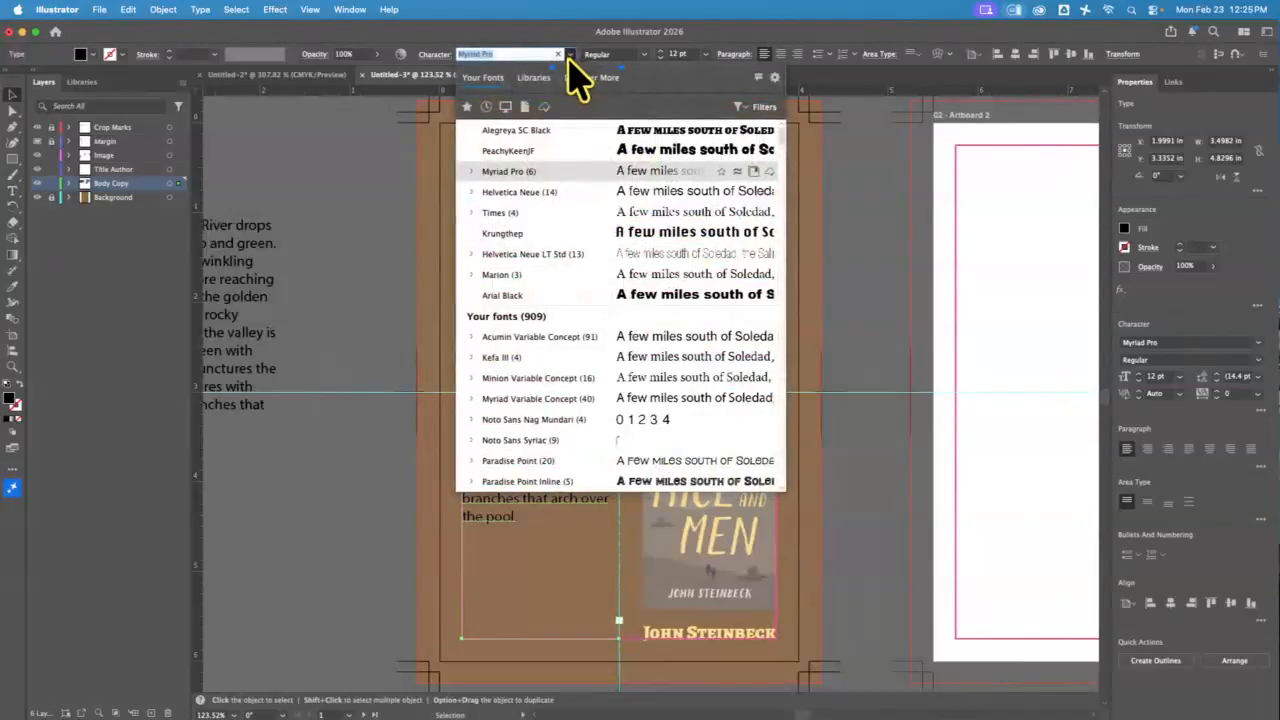
left_click(472, 193)
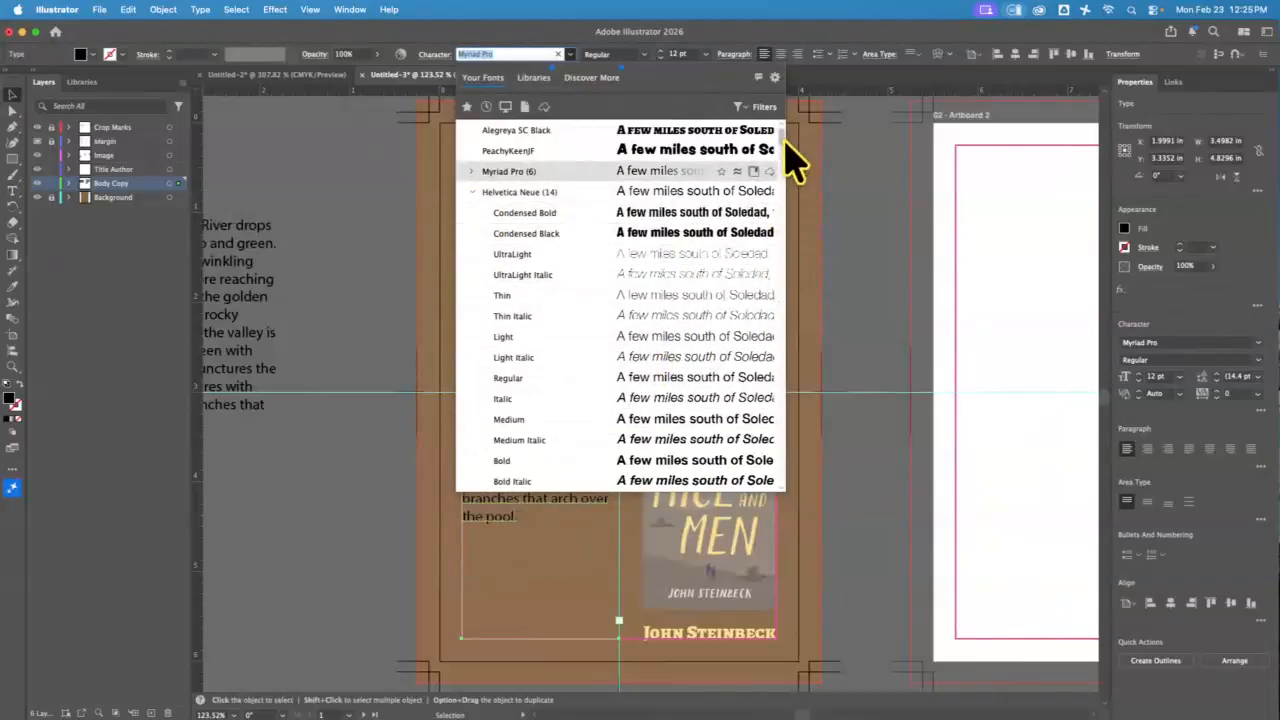
scroll(785, 141, "down", 5)
scroll(785, 141, "up", 3)
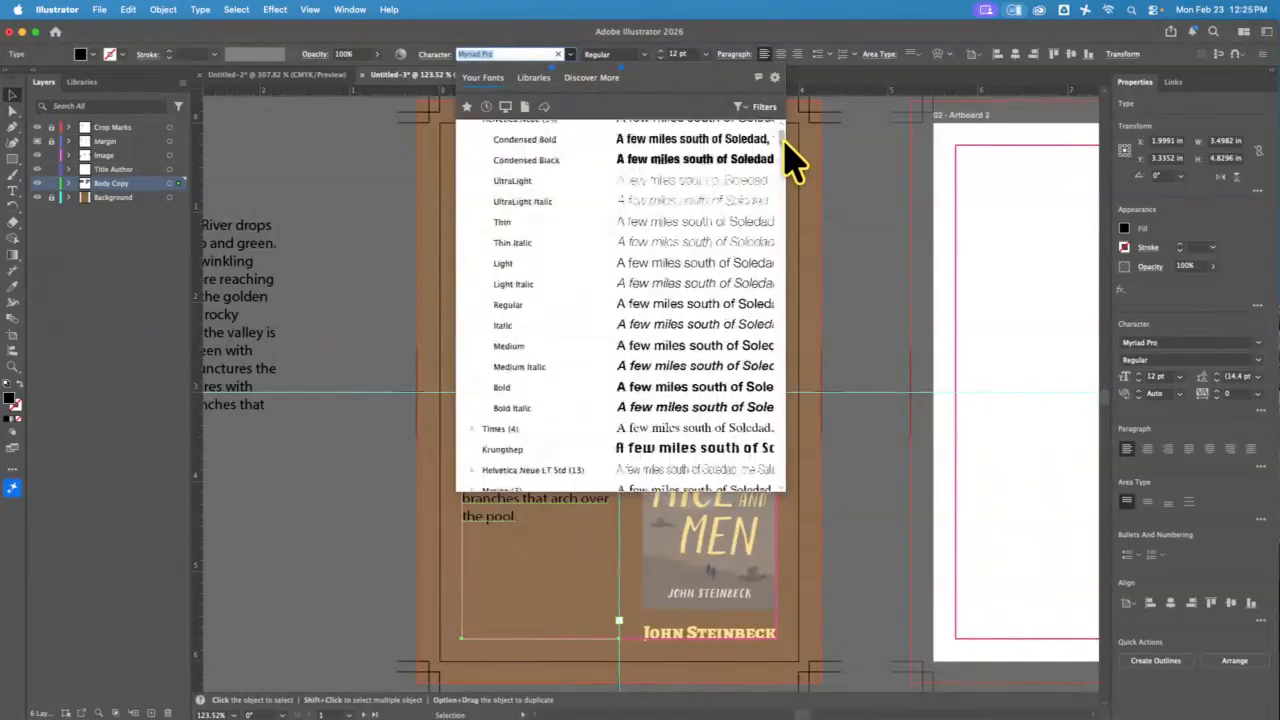
scroll(785, 160, "down", 4)
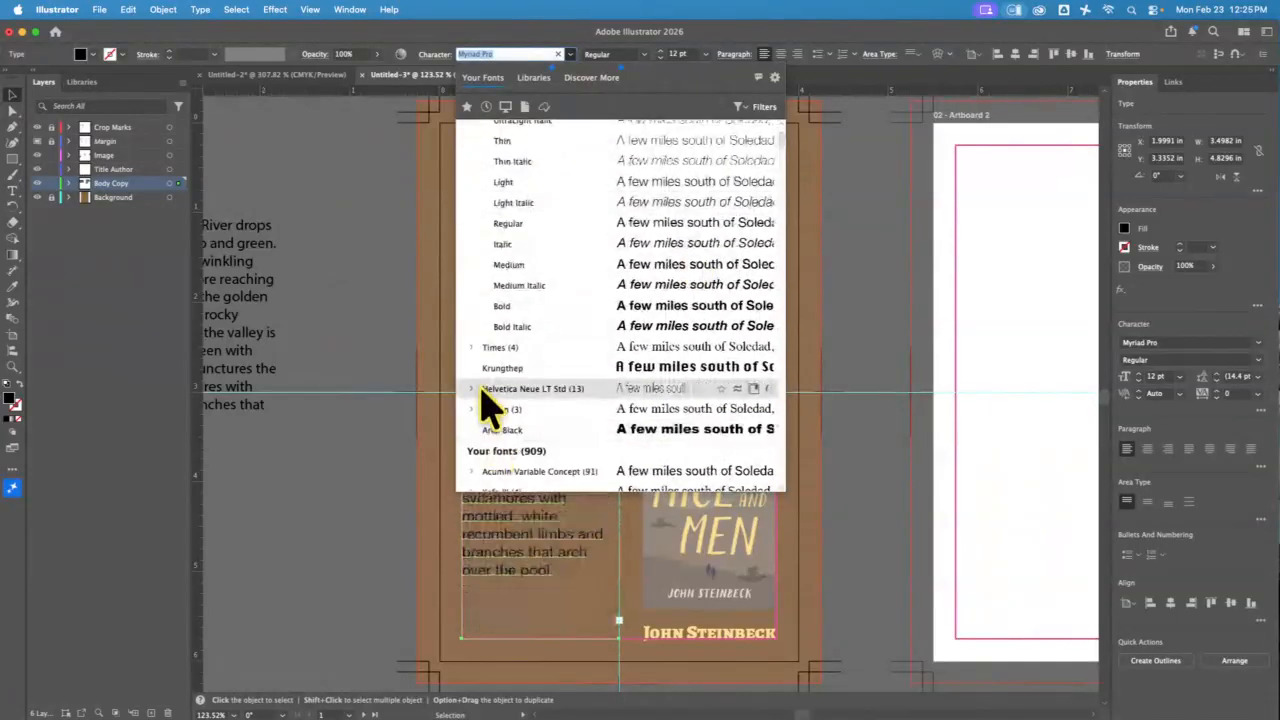
left_click(472, 389)
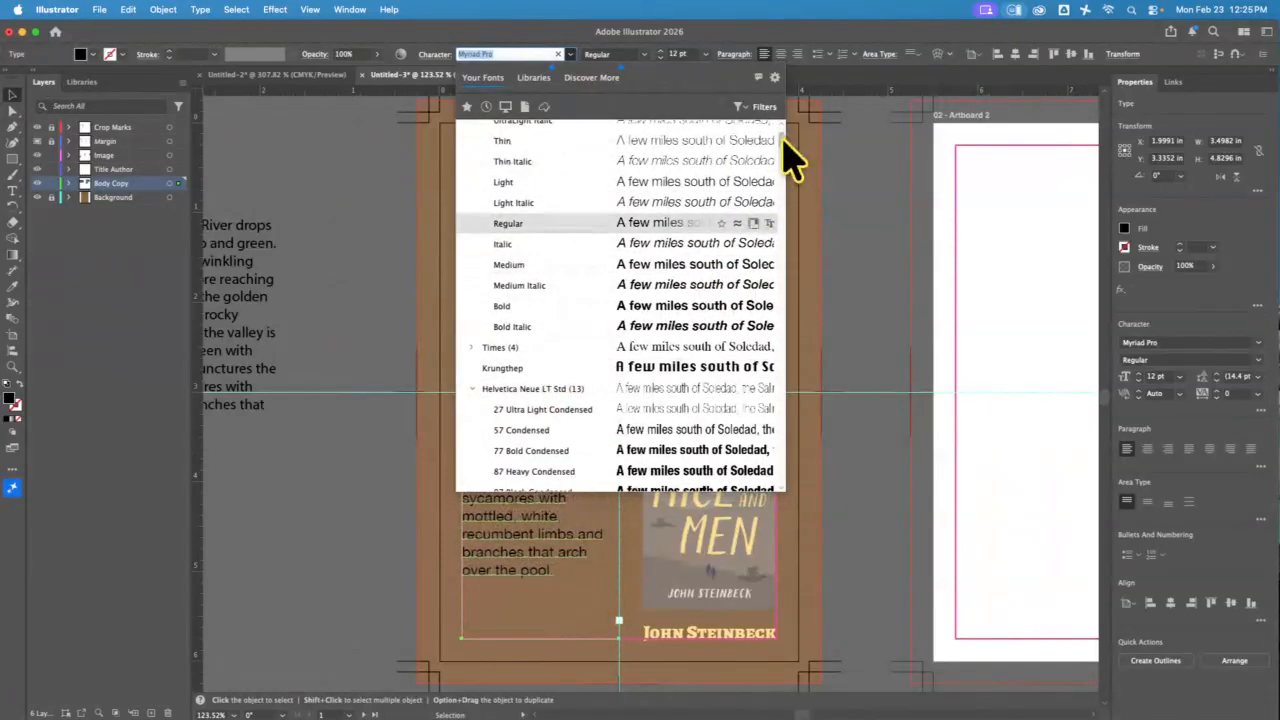
scroll(785, 160, "down", 5)
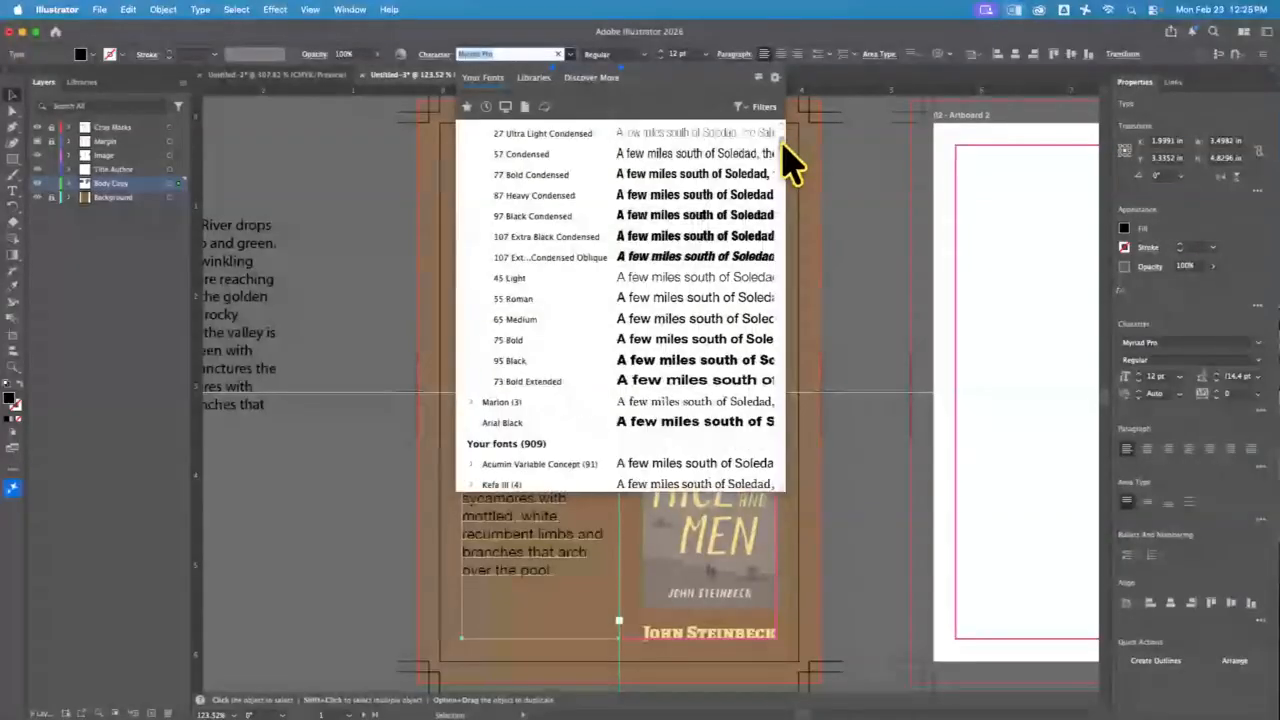
scroll(785, 160, "up", 1)
left_click(703, 213)
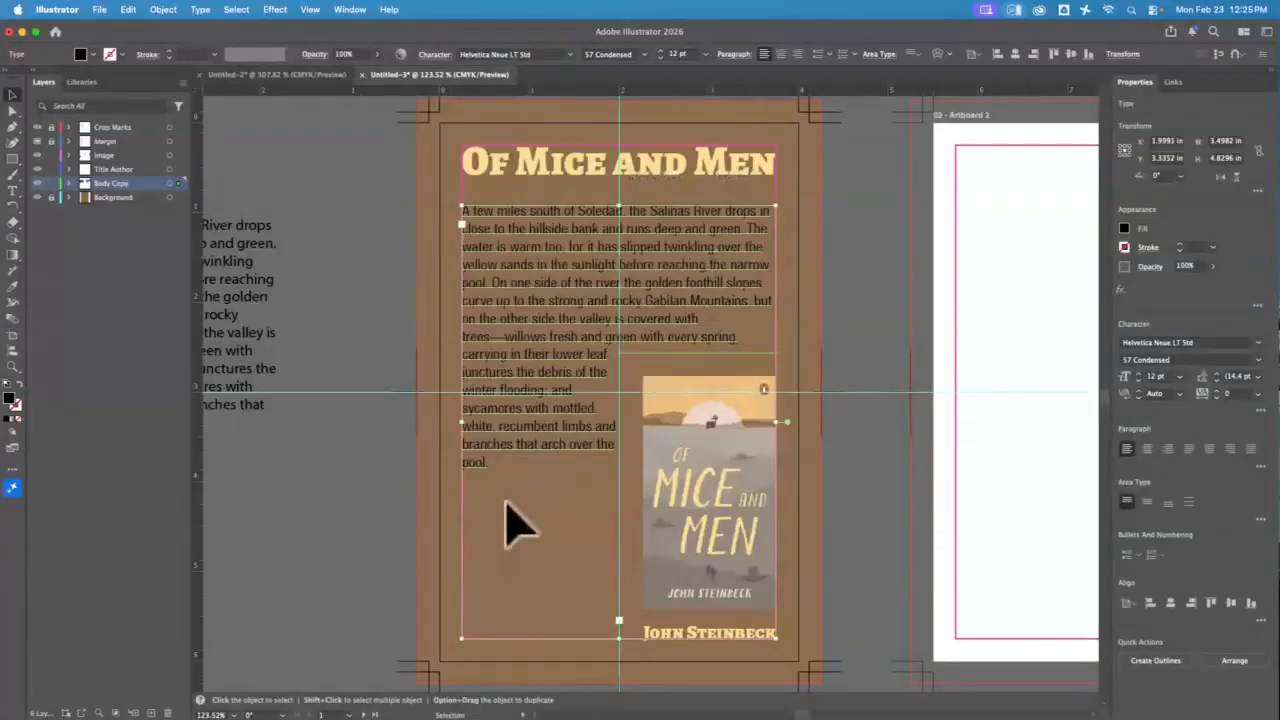
Step: Recolour the body text with a light beige sampled beside the sun on the cover image using the Eyedropper
left_click(12, 287)
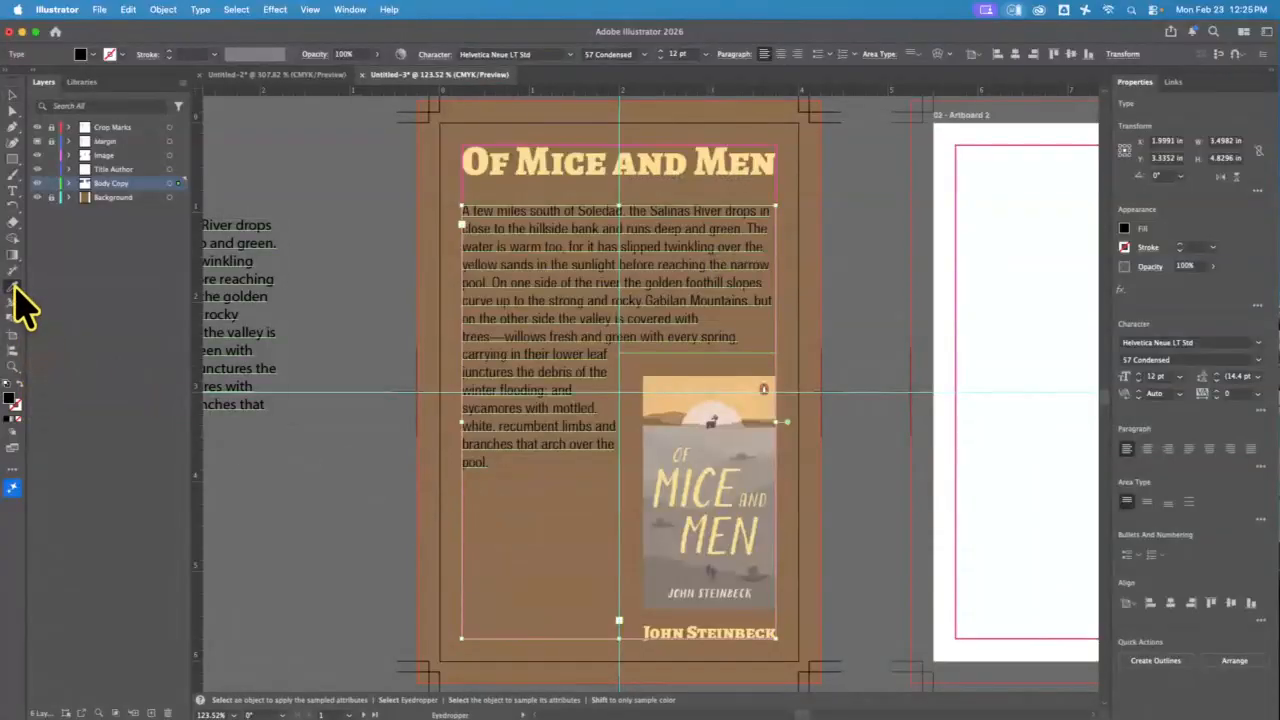
left_click(731, 422)
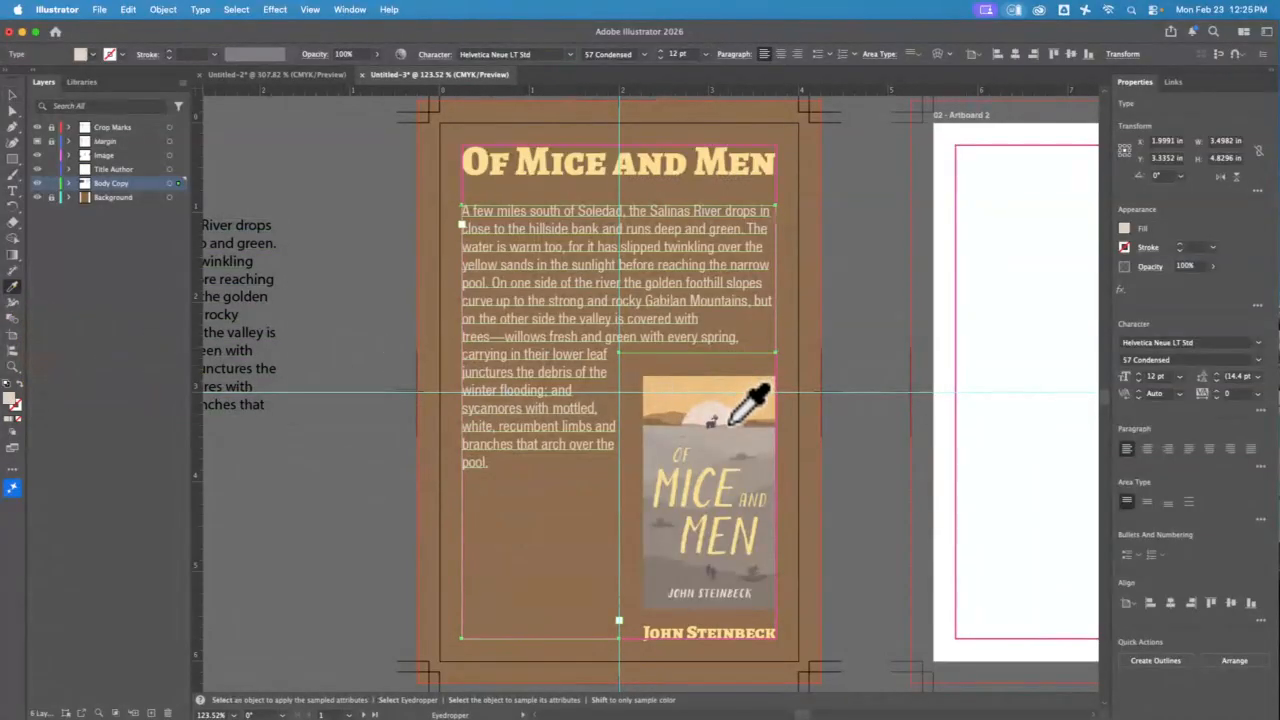
left_click(11, 95)
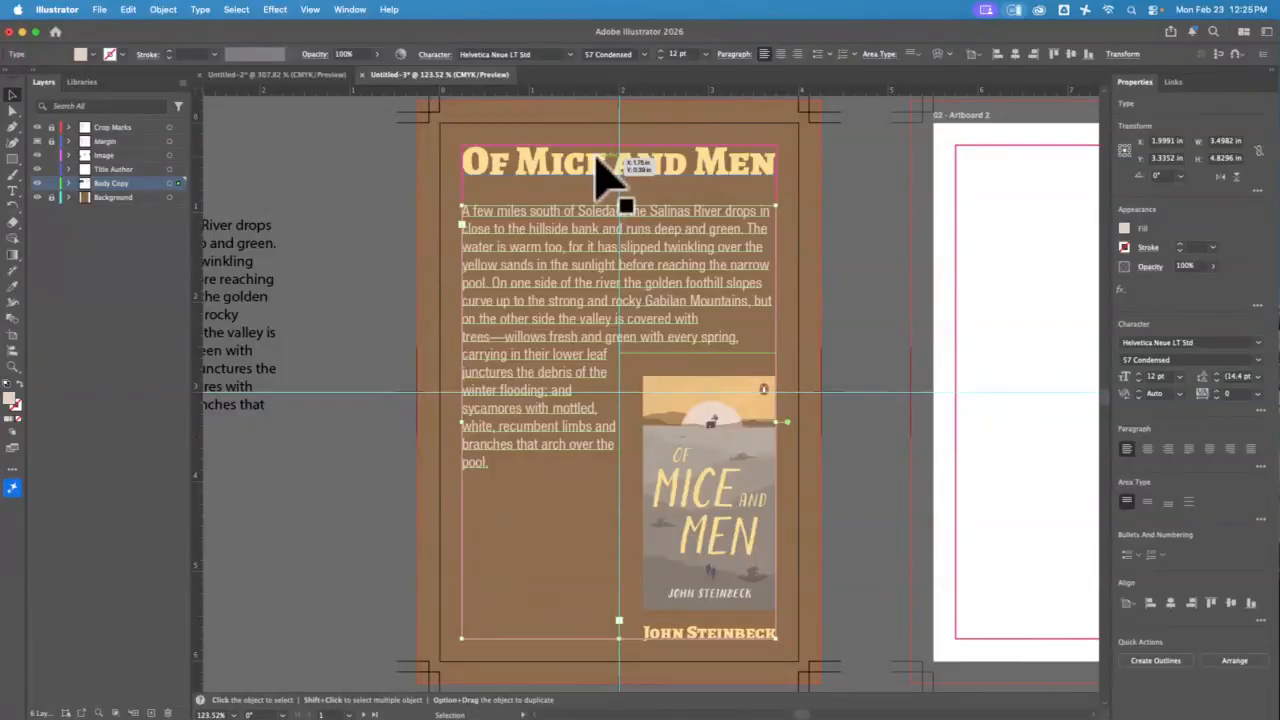
left_click(405, 345)
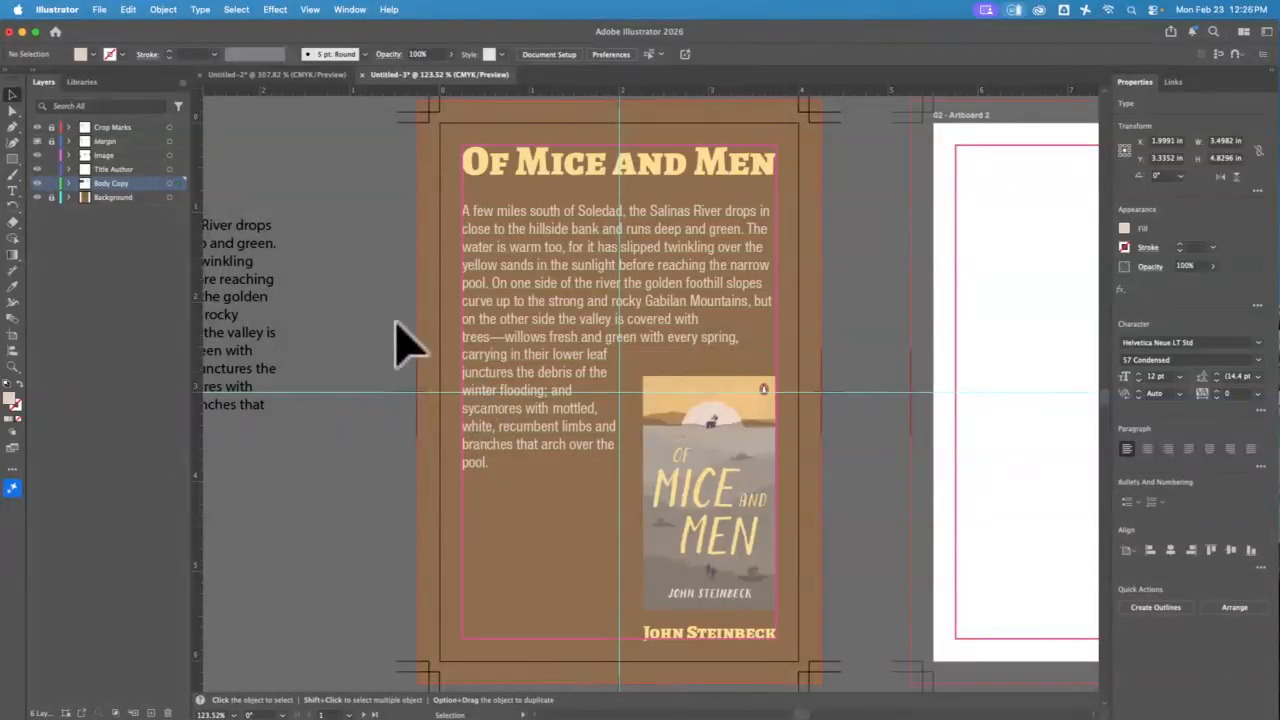
Step: Select the whole body paragraph and recolour it with the tan of the hills sampled from the cover image, then deselect it
left_click(571, 330)
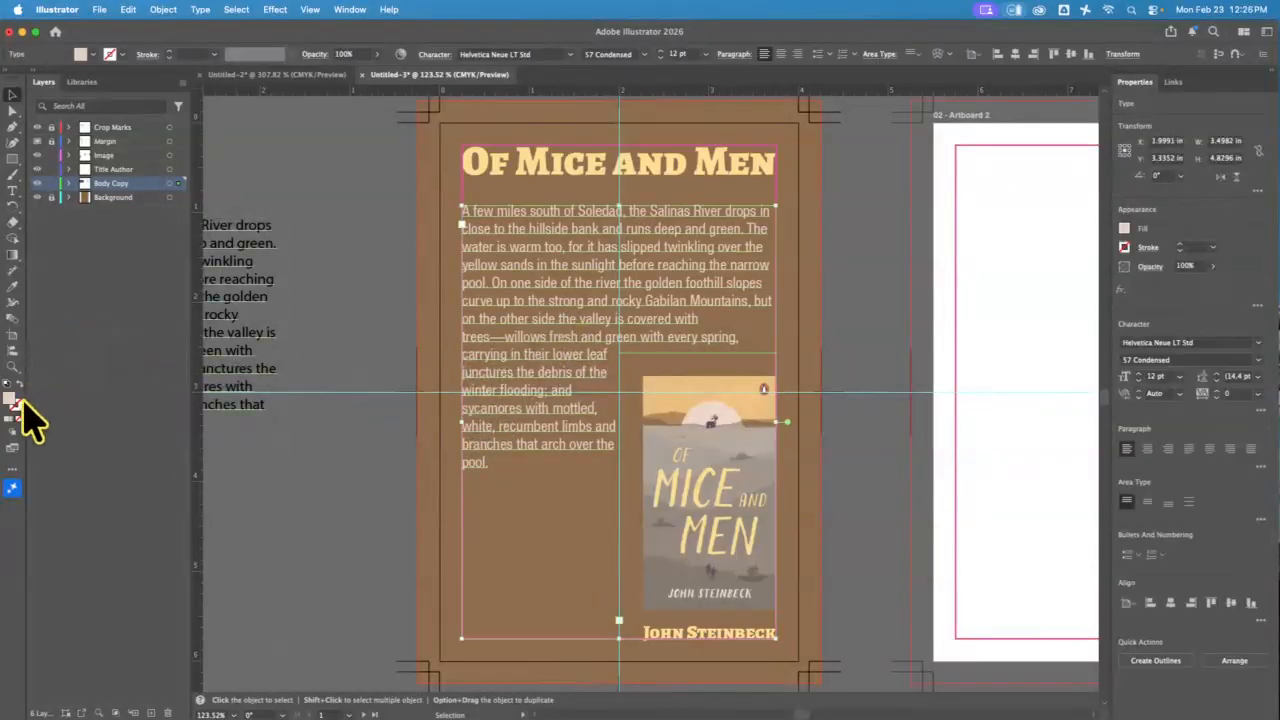
left_click(13, 190)
left_click(566, 258)
key("super+a")
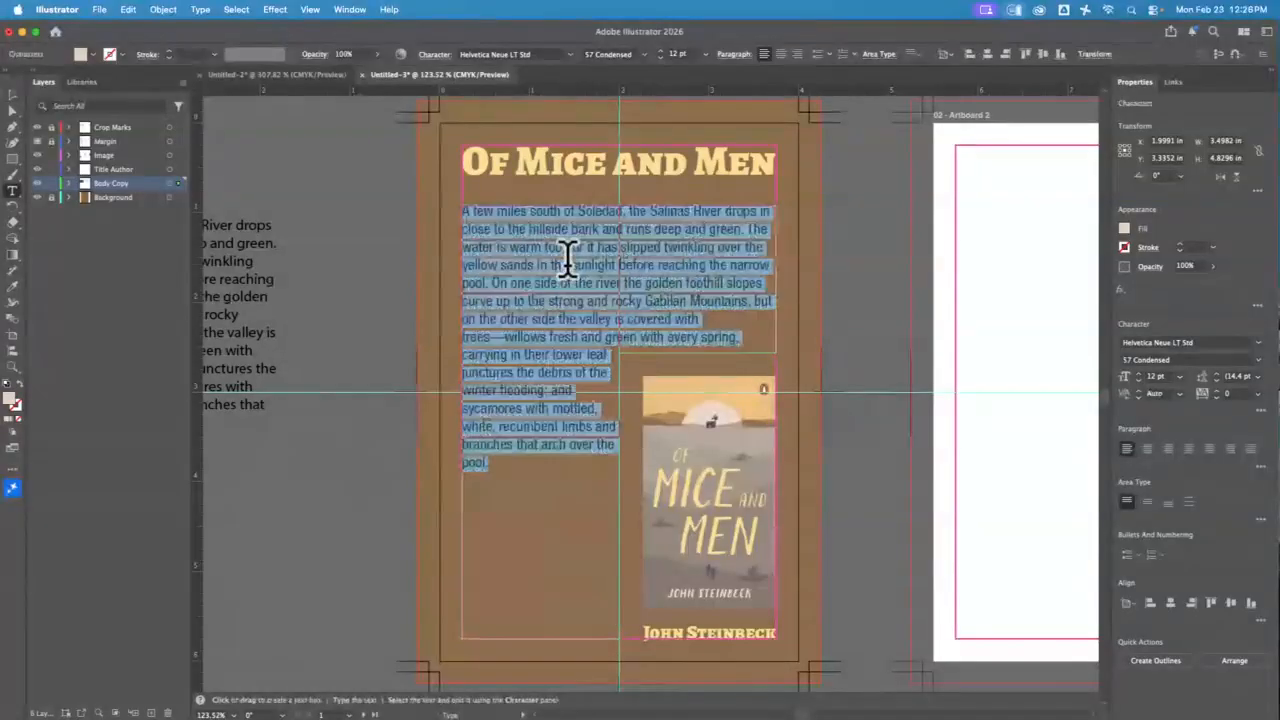
left_click(12, 287)
left_click(673, 419)
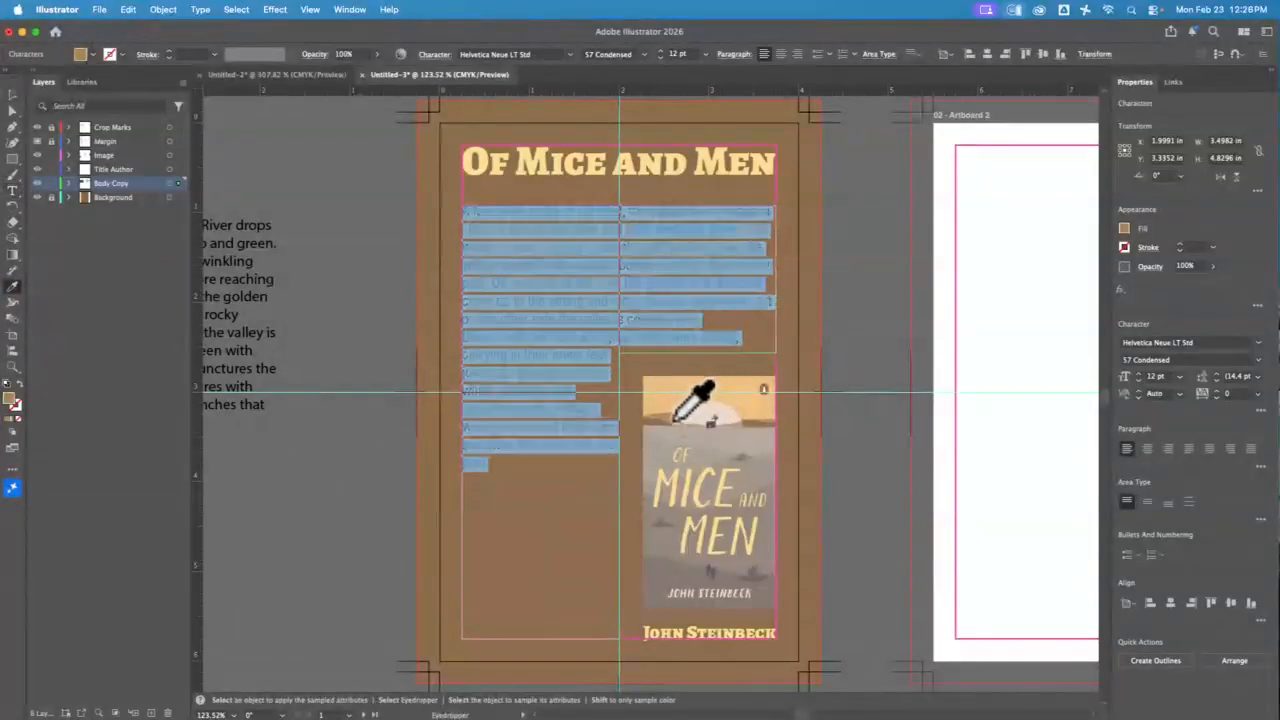
left_click(13, 95)
left_click(349, 192)
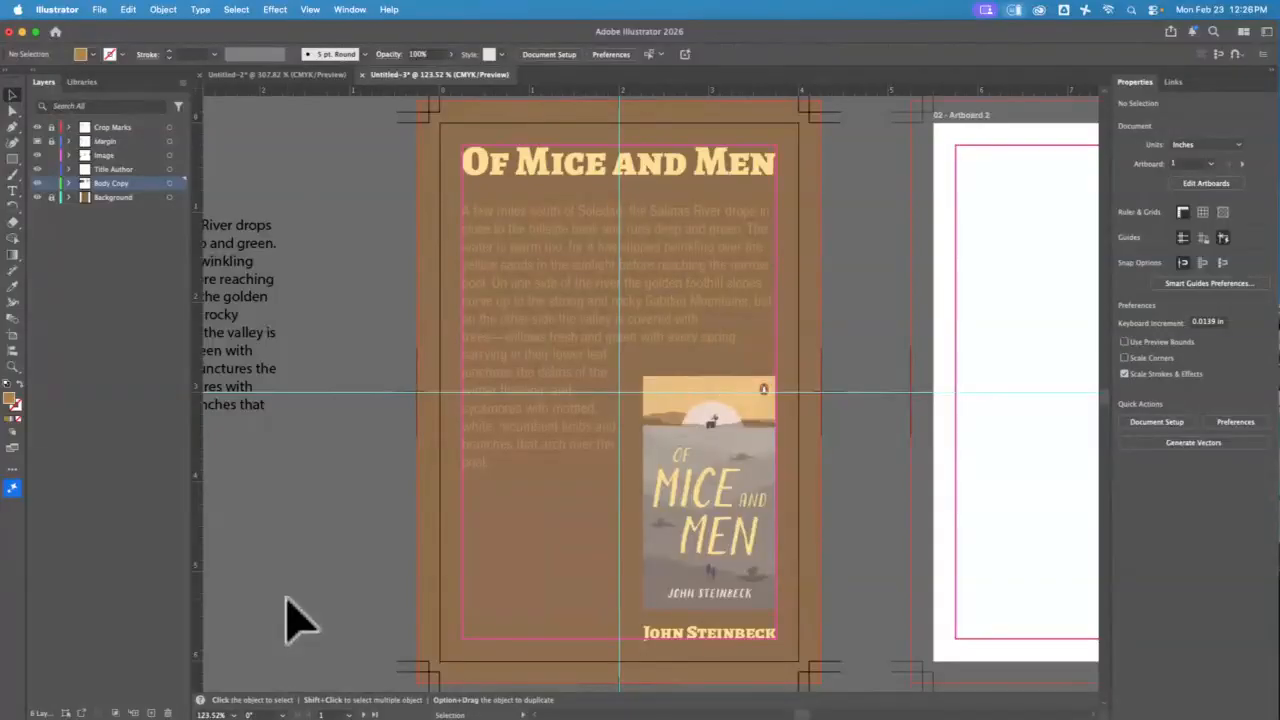
Step: Recolour the body paragraph on the brown first artboard with the pale sun colour sampled from the book cover
key("super+minus")
key("super+minus")
key("super+minus")
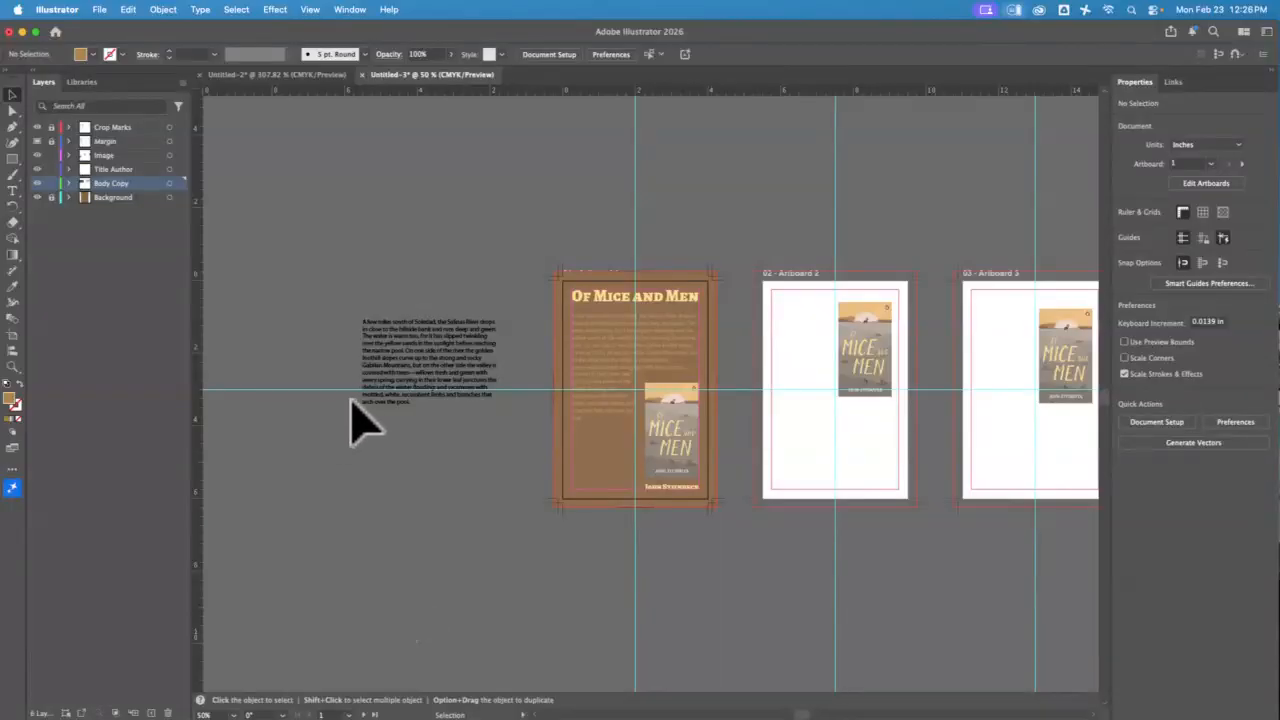
left_click(13, 367)
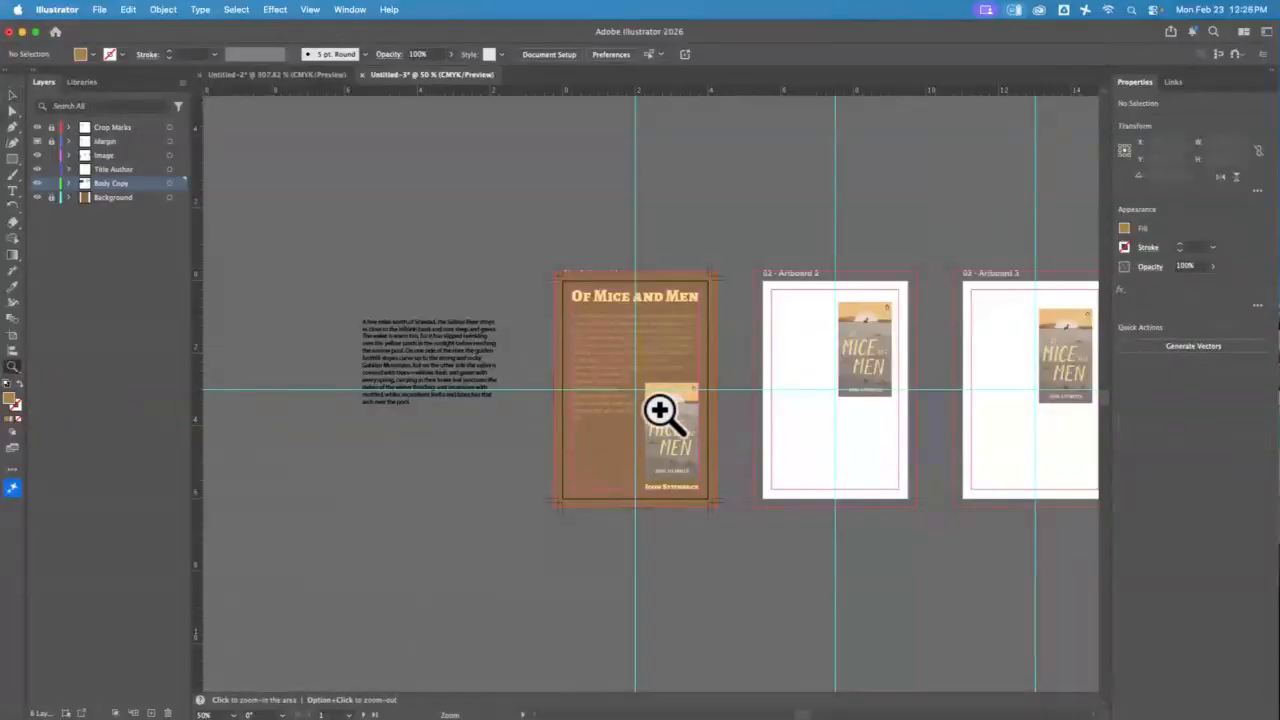
left_click_drag(627, 363, 726, 534)
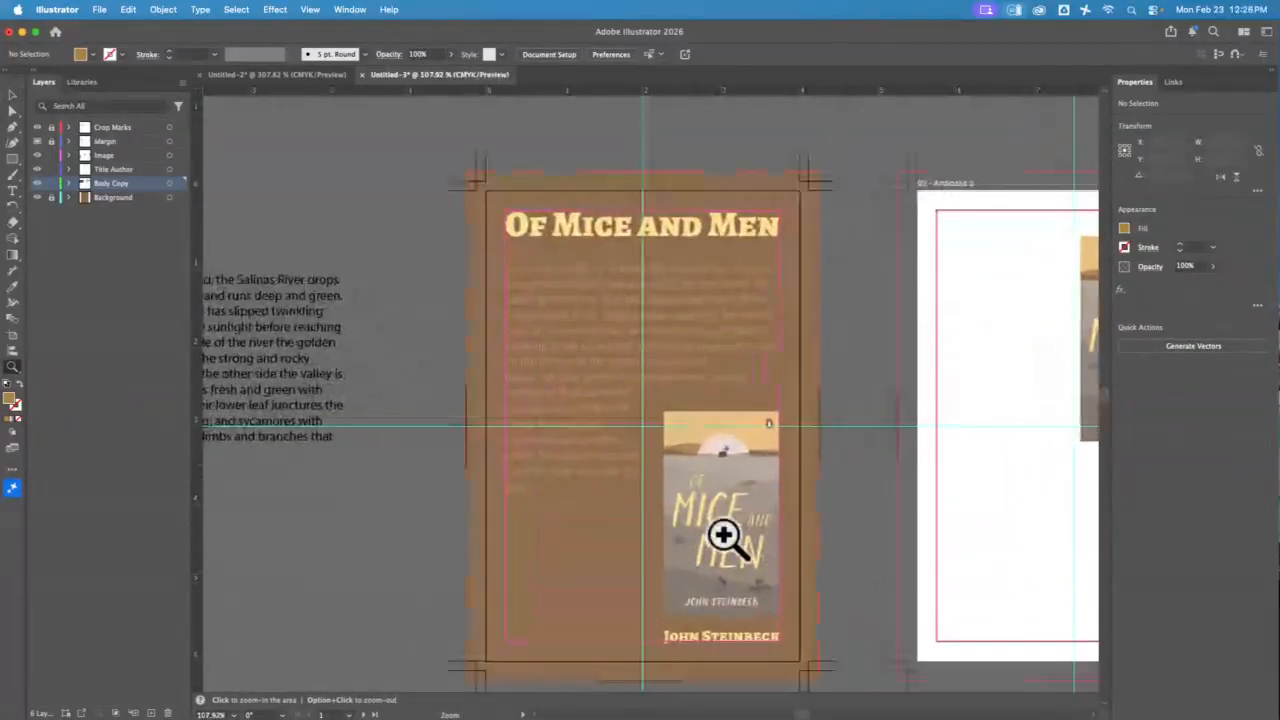
left_click(13, 190)
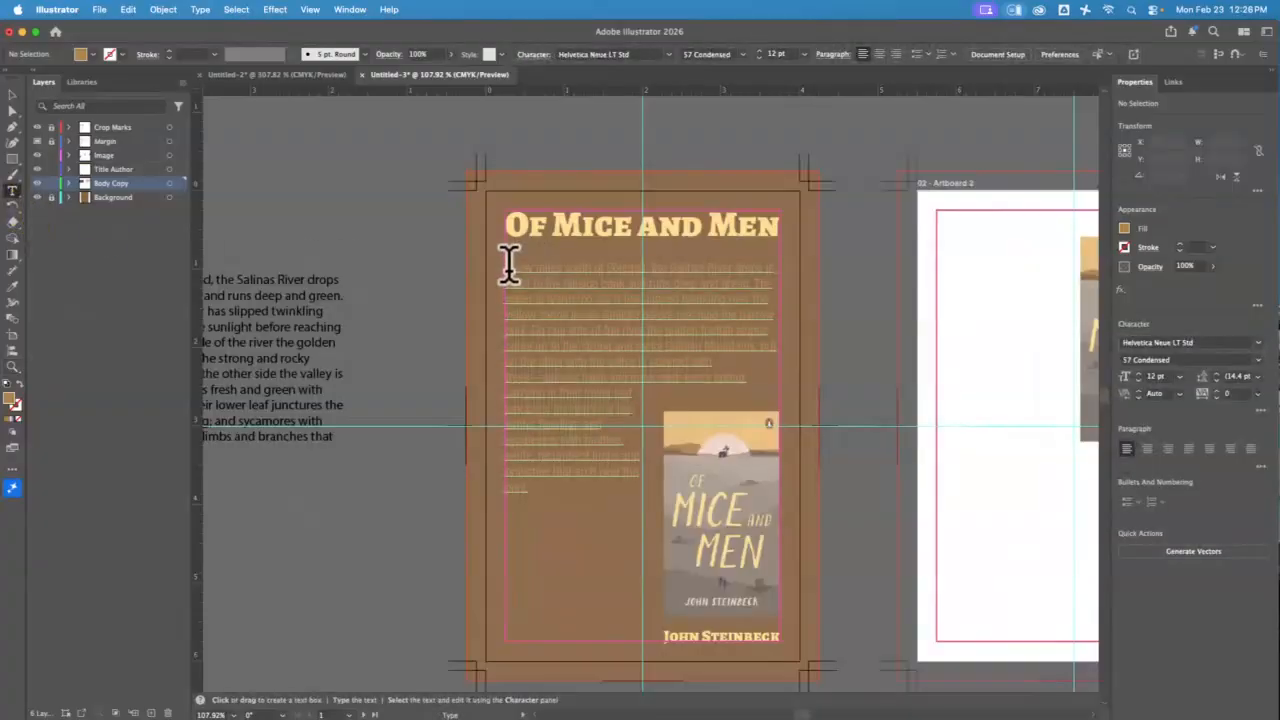
left_click_drag(508, 267, 549, 500)
key("Escape")
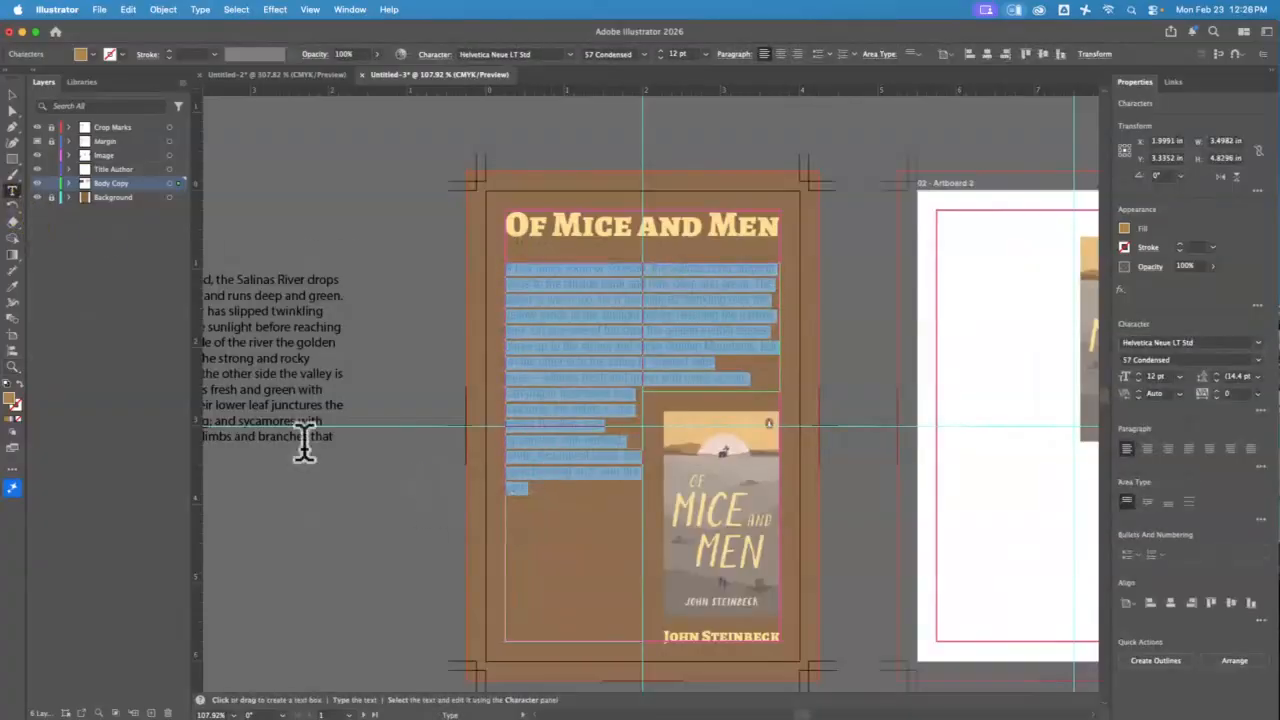
left_click(13, 288)
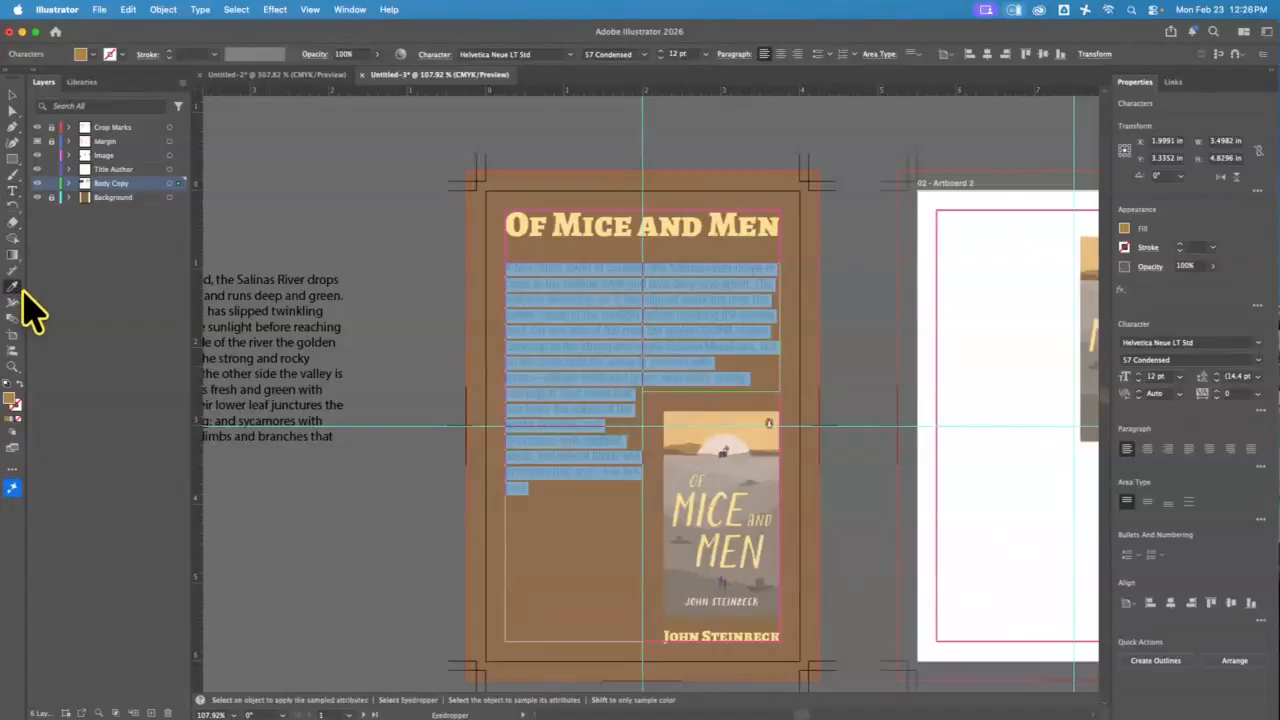
left_click(712, 447)
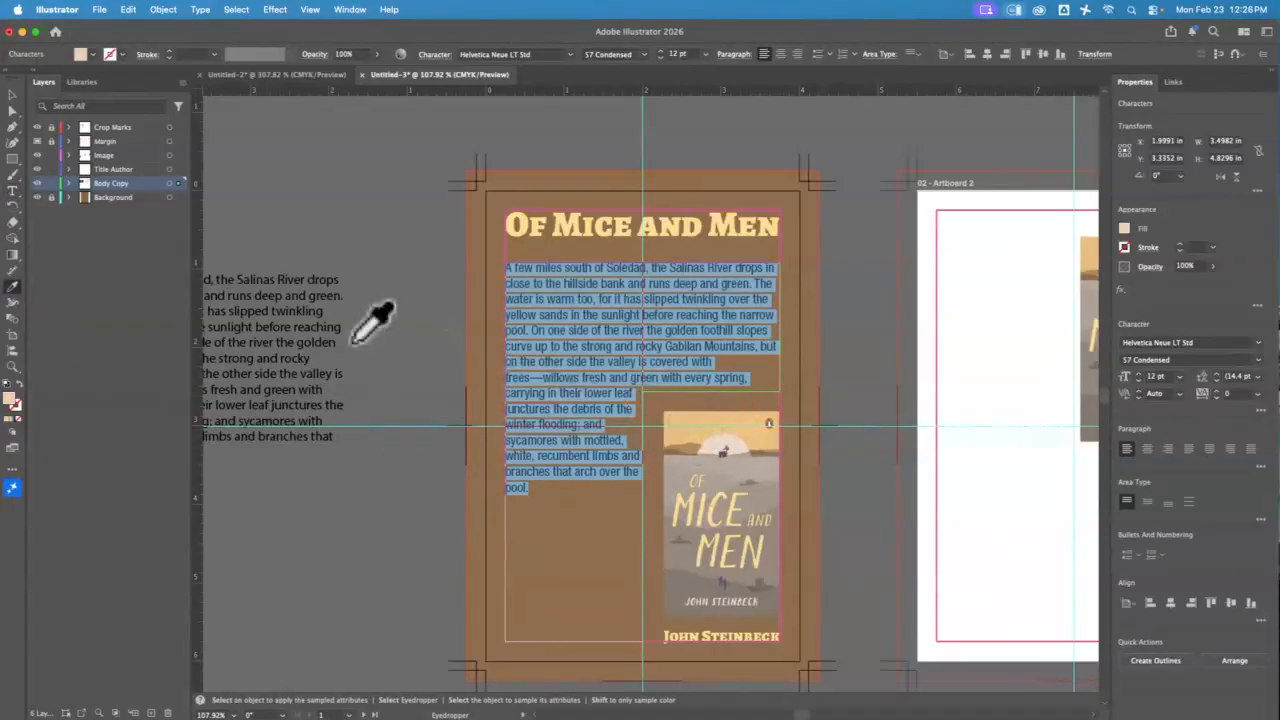
left_click(13, 94)
left_click(354, 250)
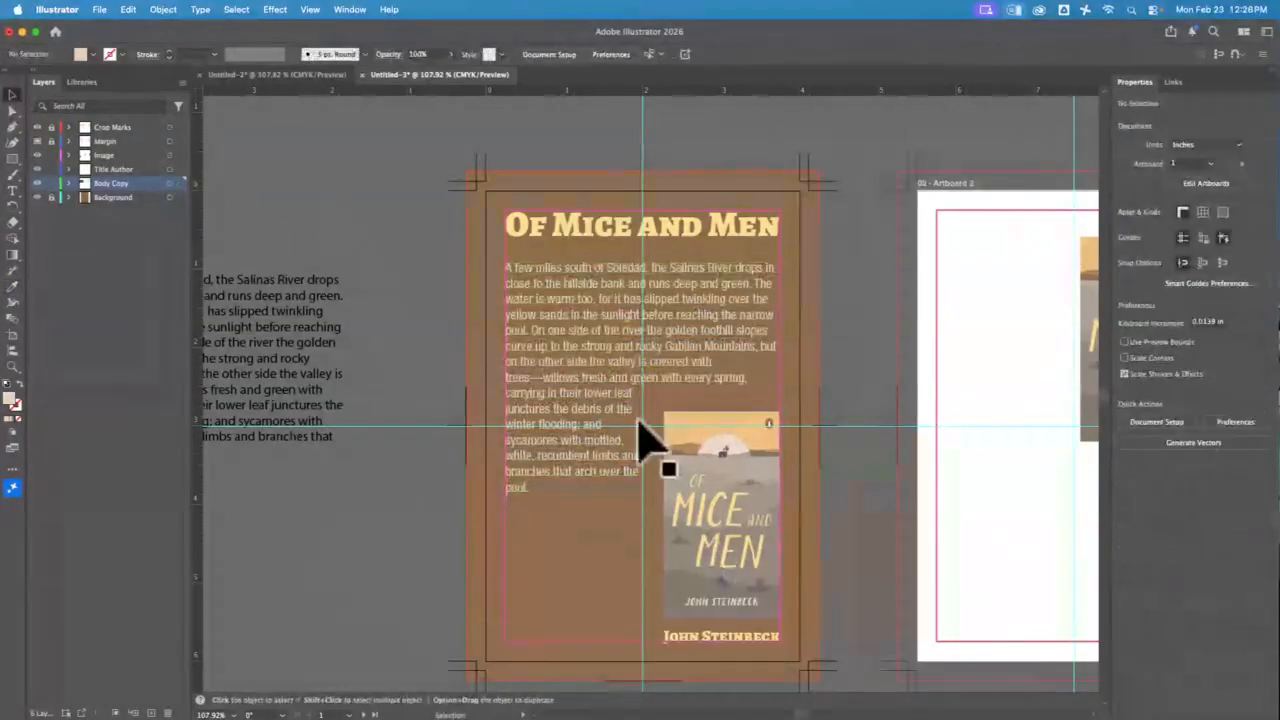
Step: Increase the font size of the first artboard's body paragraph to 14 pt
left_click(598, 356)
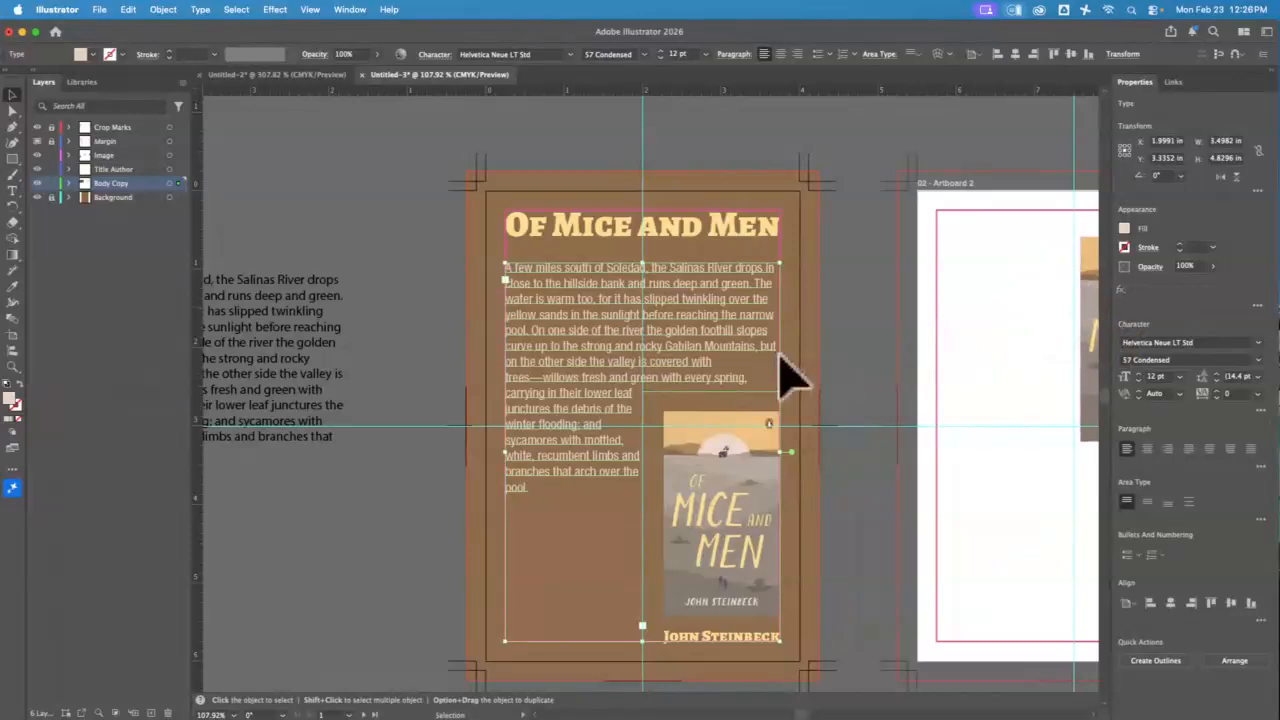
key("super+shift+period")
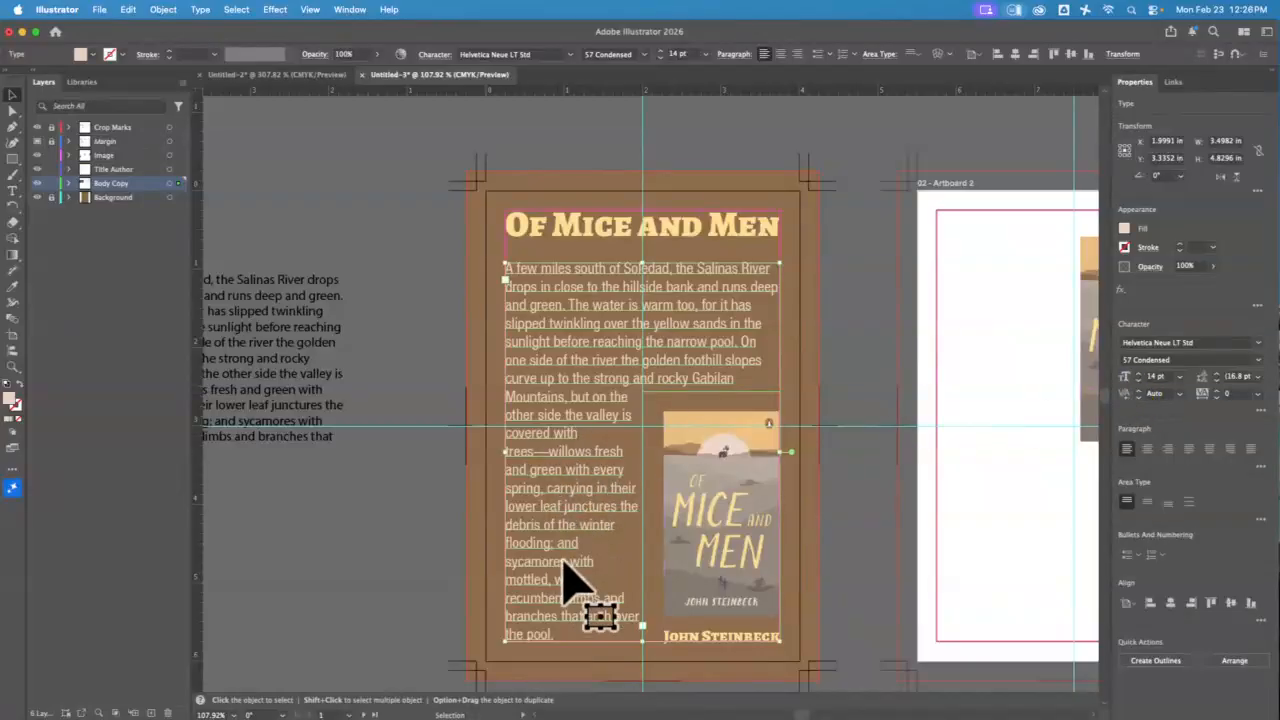
left_click(645, 500)
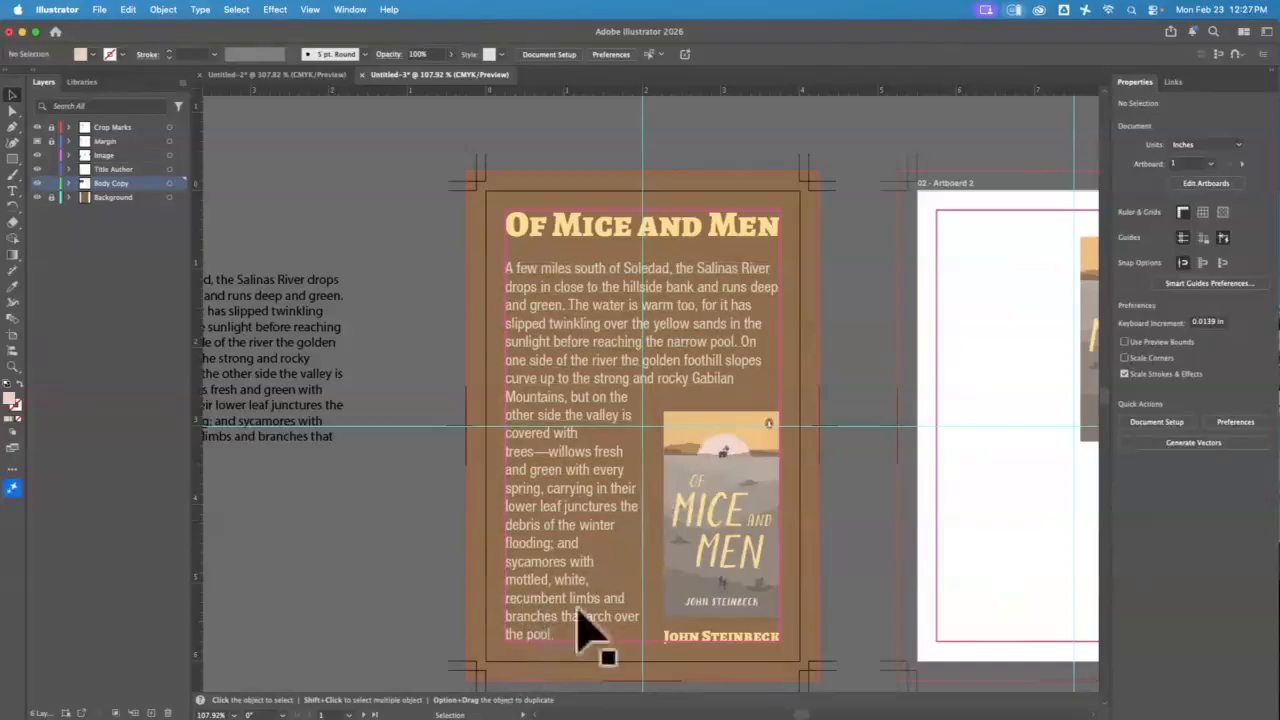
Step: Try justifying the body paragraph with the last line aligned left and a 15 pt size, and restore 14 pt with left alignment
left_click(617, 390)
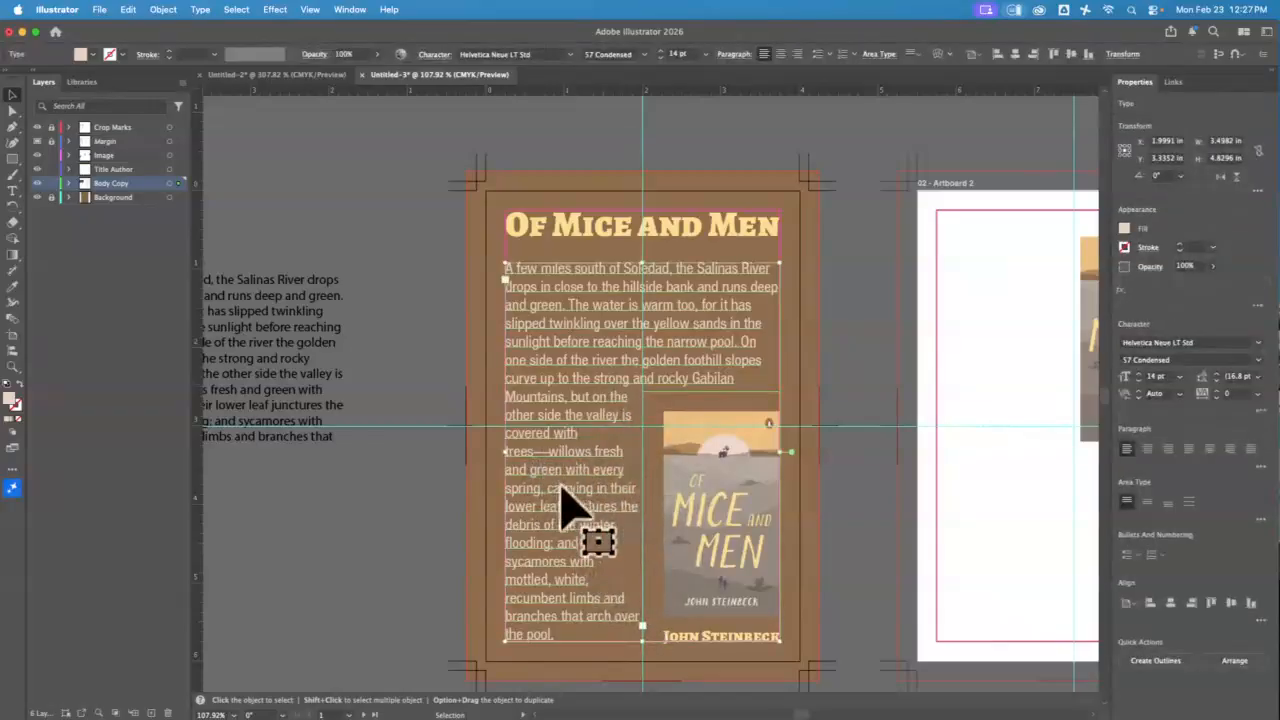
left_click(1188, 450)
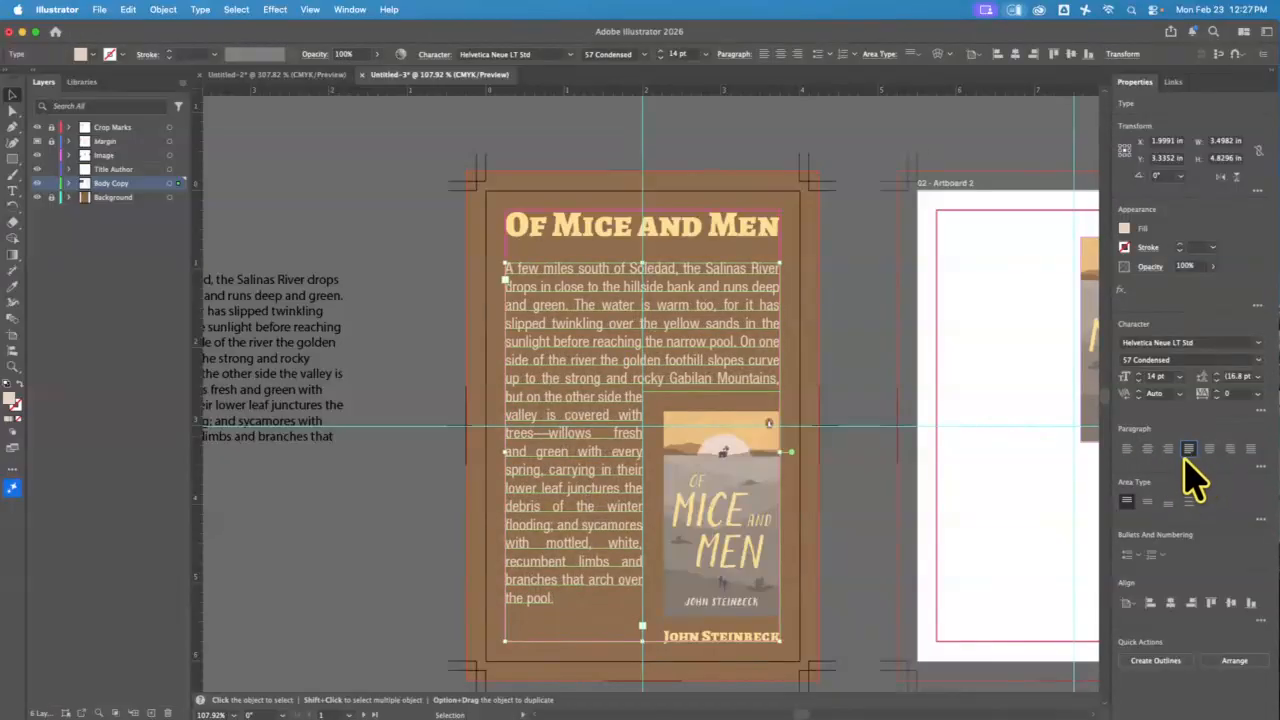
left_click(1138, 374)
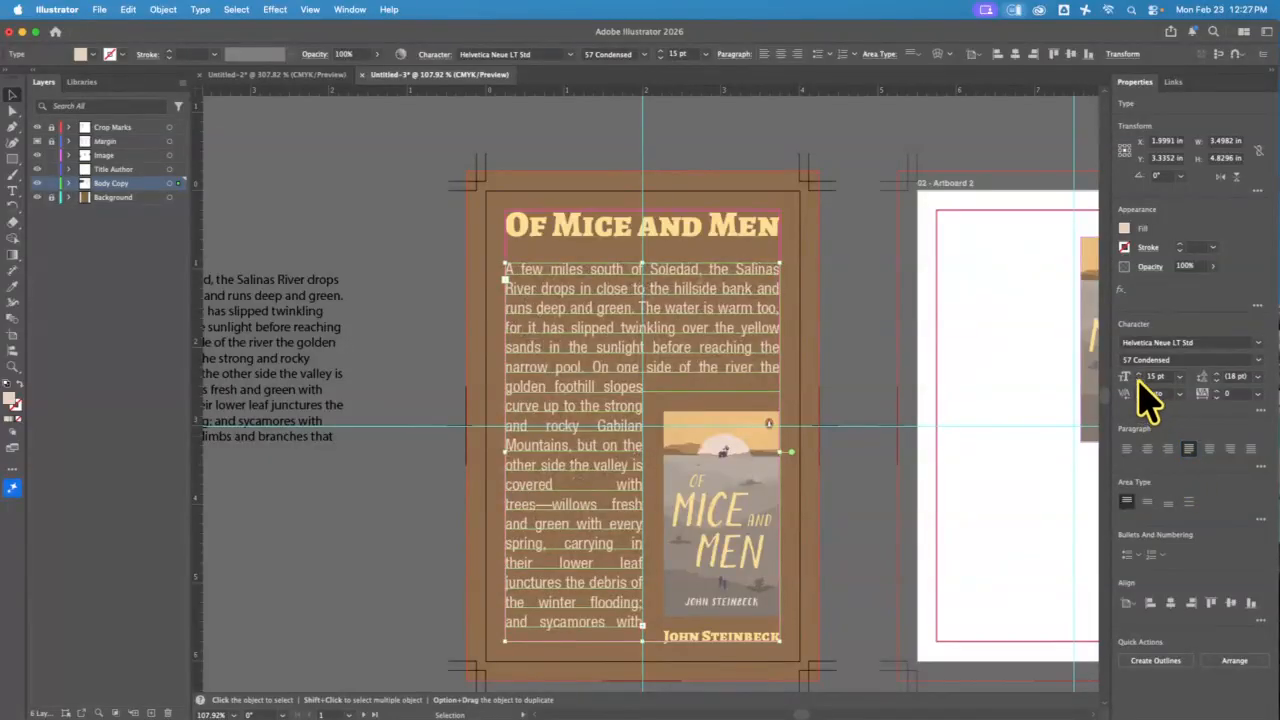
left_click(1138, 380)
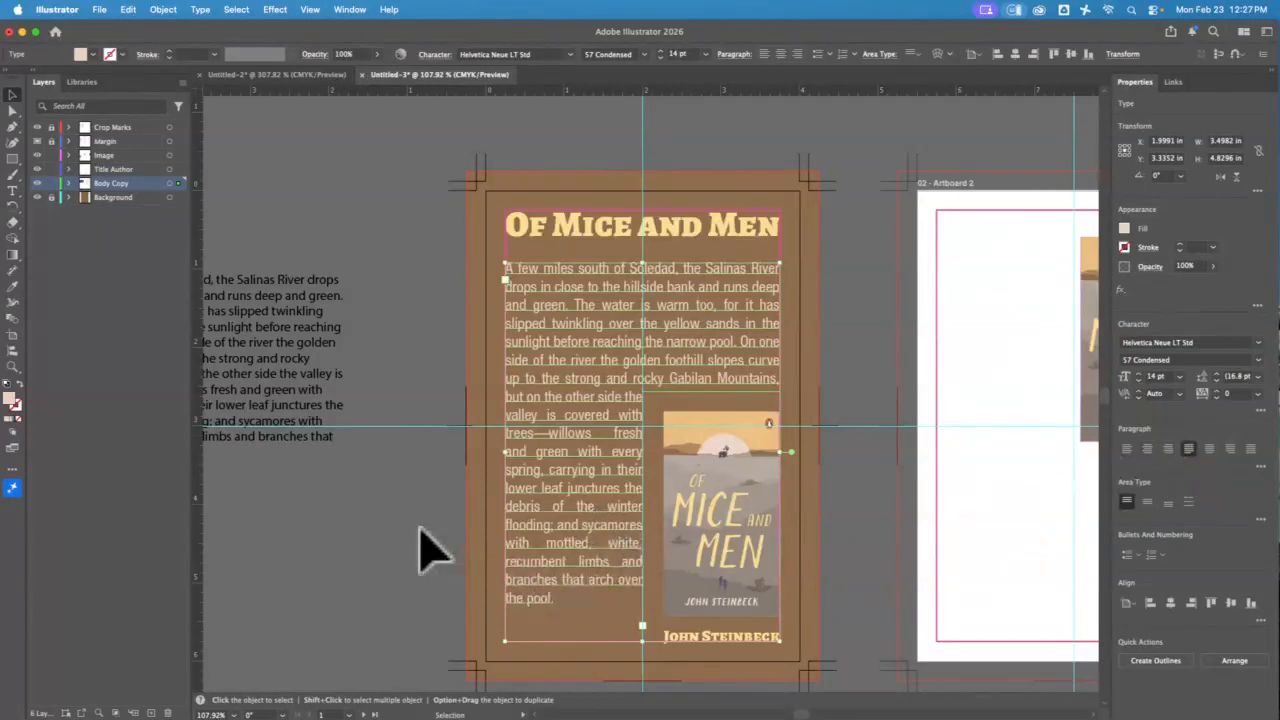
left_click(430, 590)
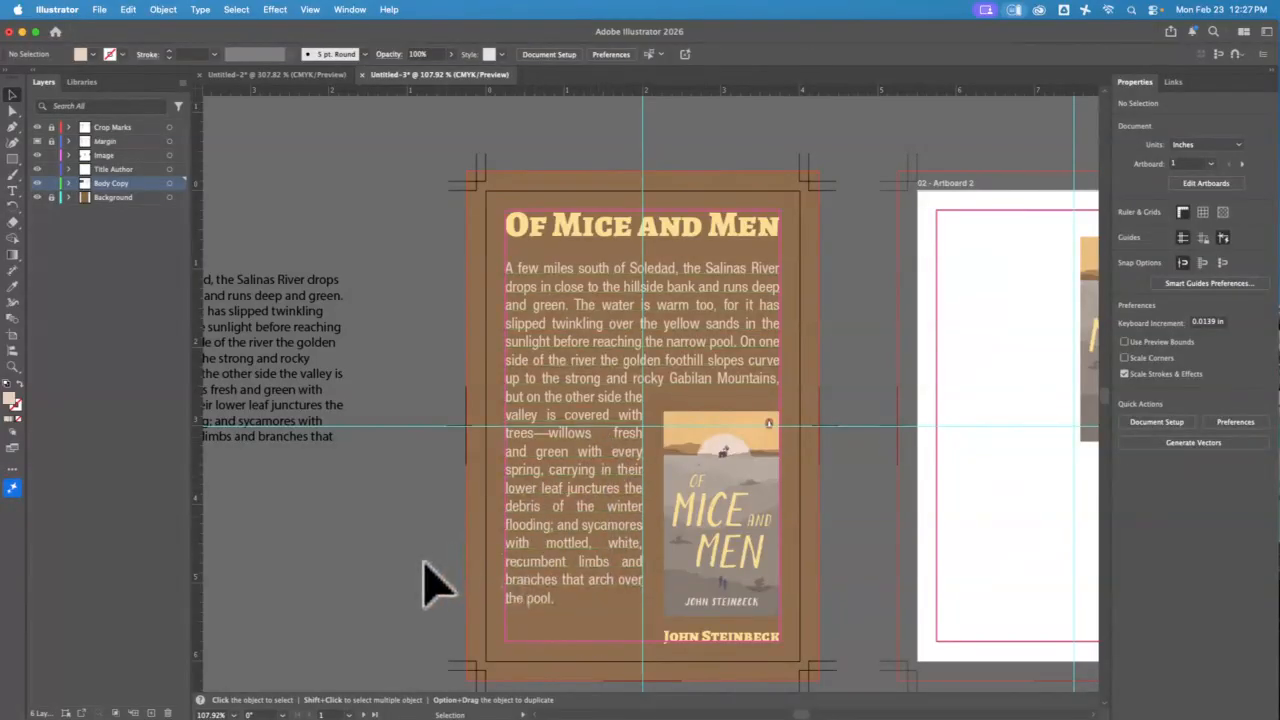
left_click(623, 540)
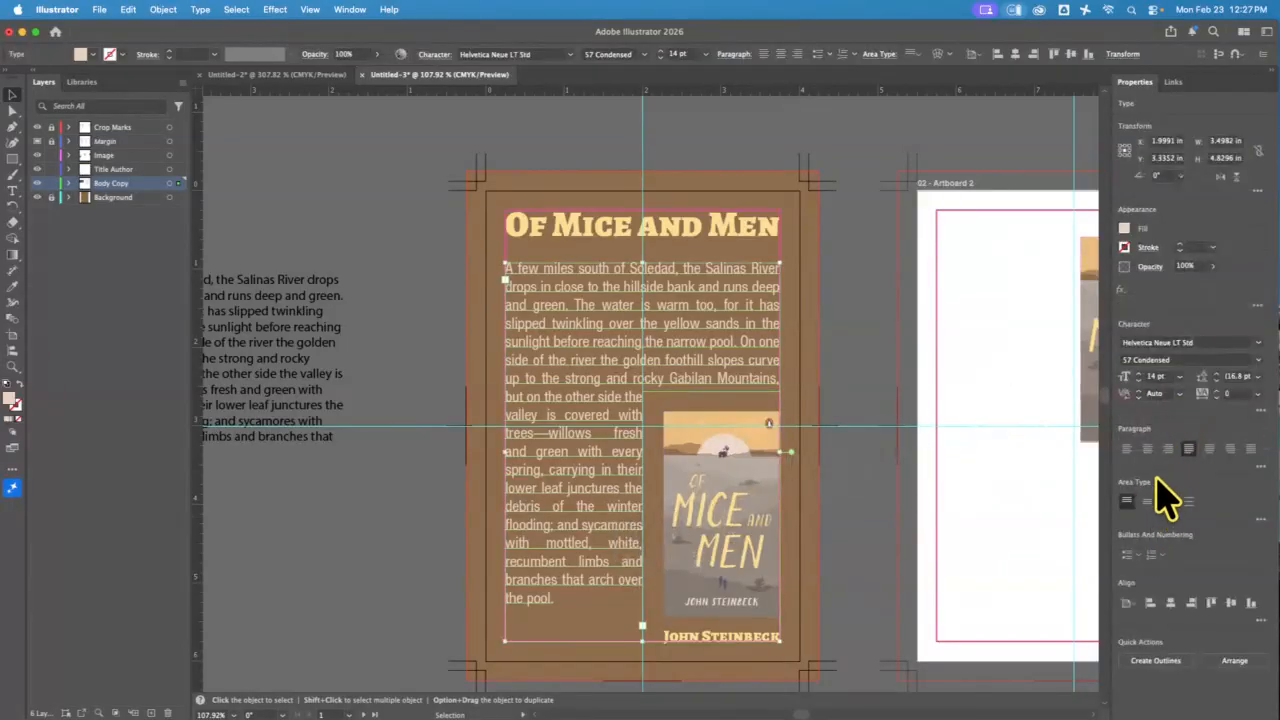
left_click(1124, 454)
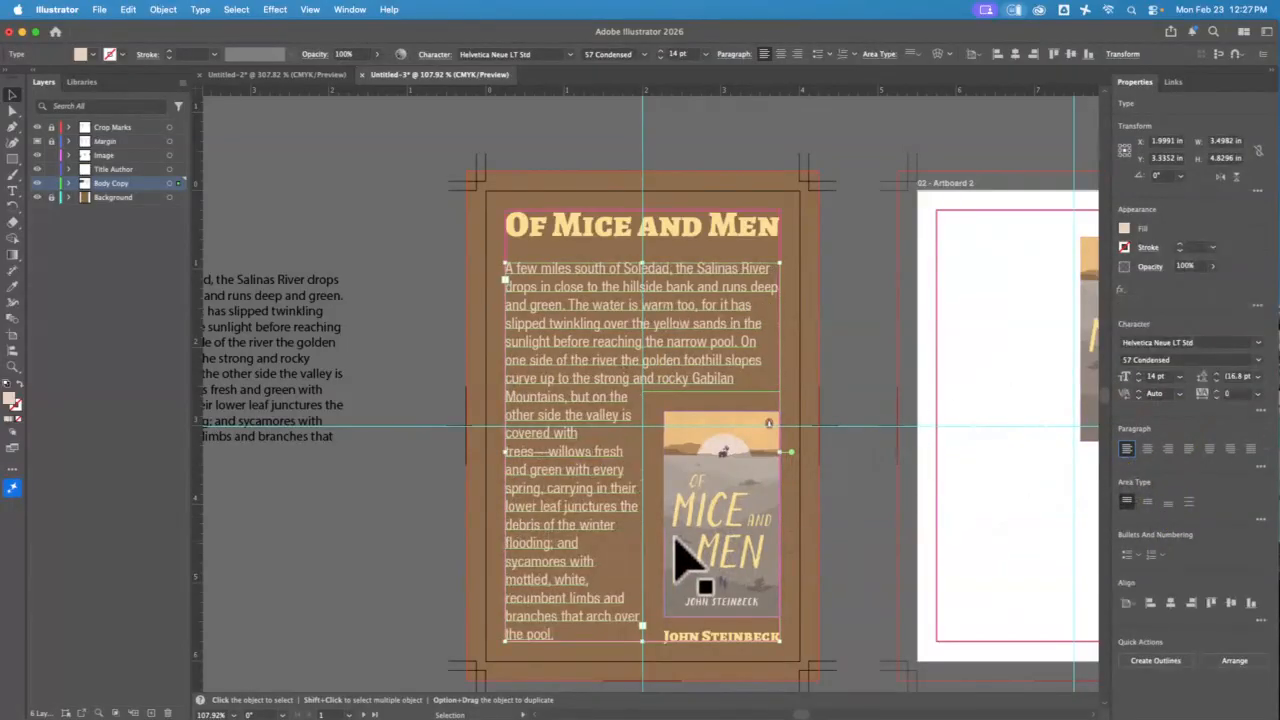
Step: Set the body paragraph's font size to 15 pt and its leading to 16 pt
left_click(1217, 381)
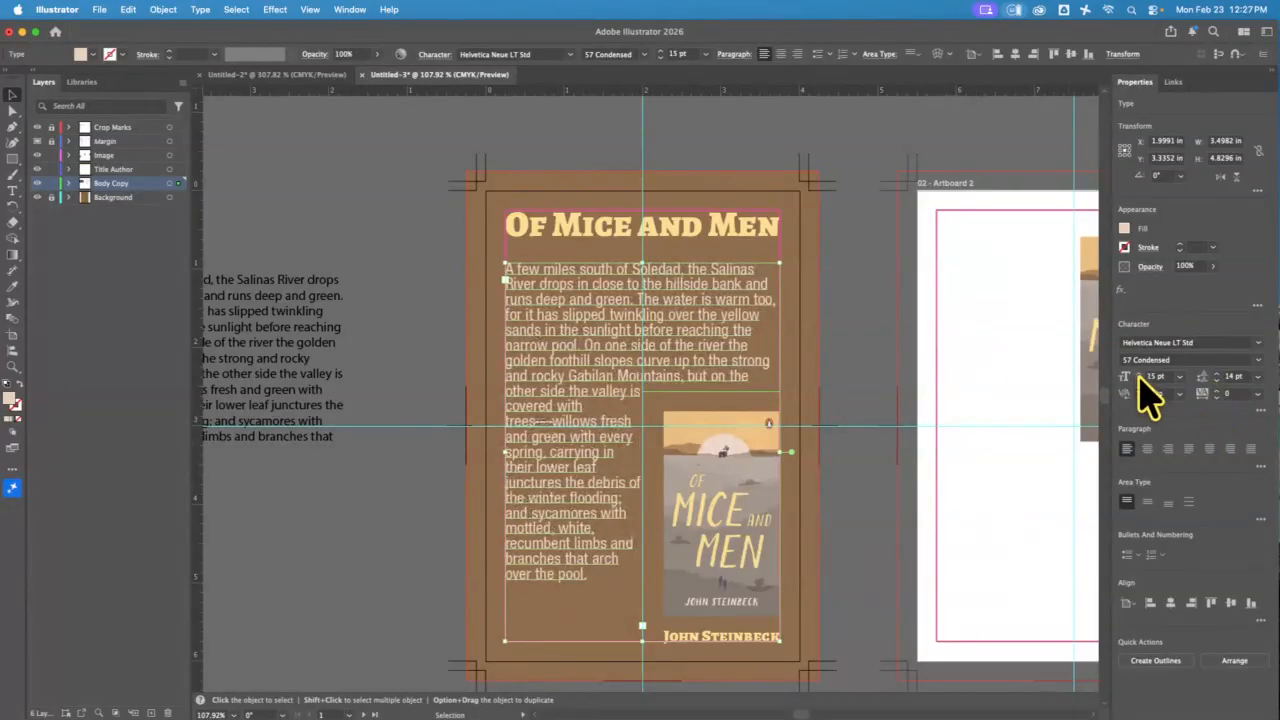
left_click(1216, 374)
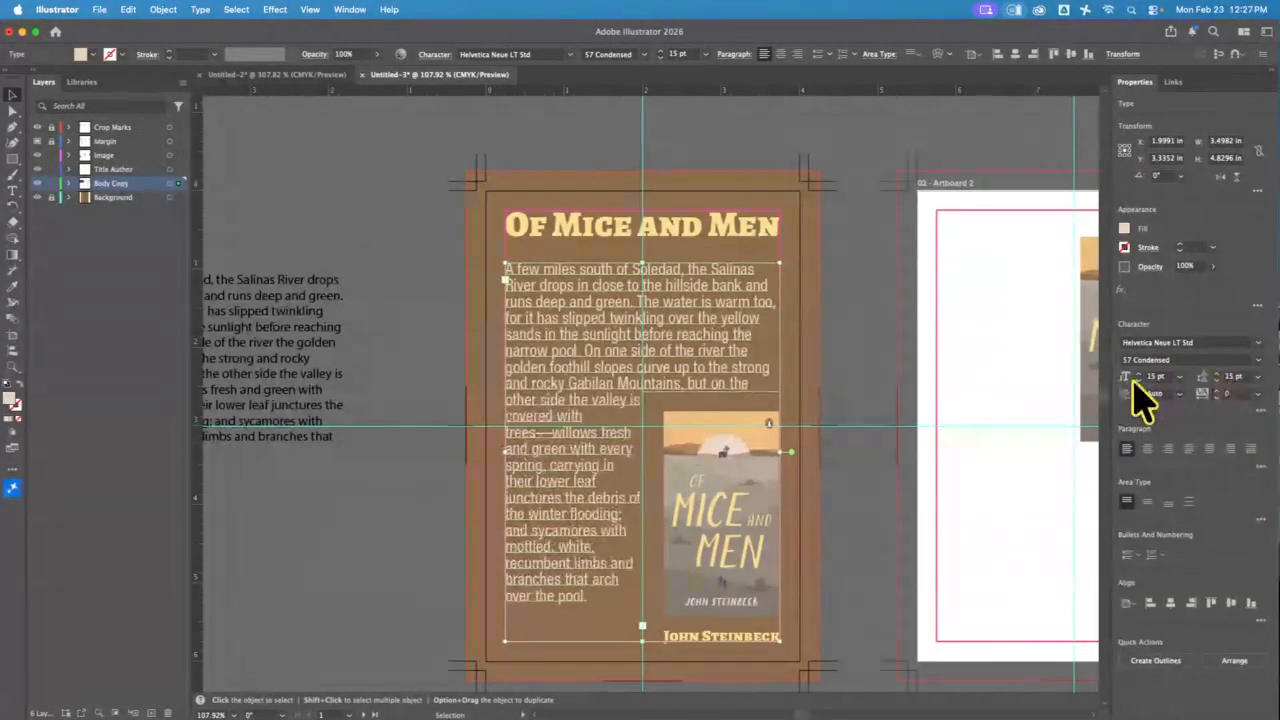
left_click(1216, 375)
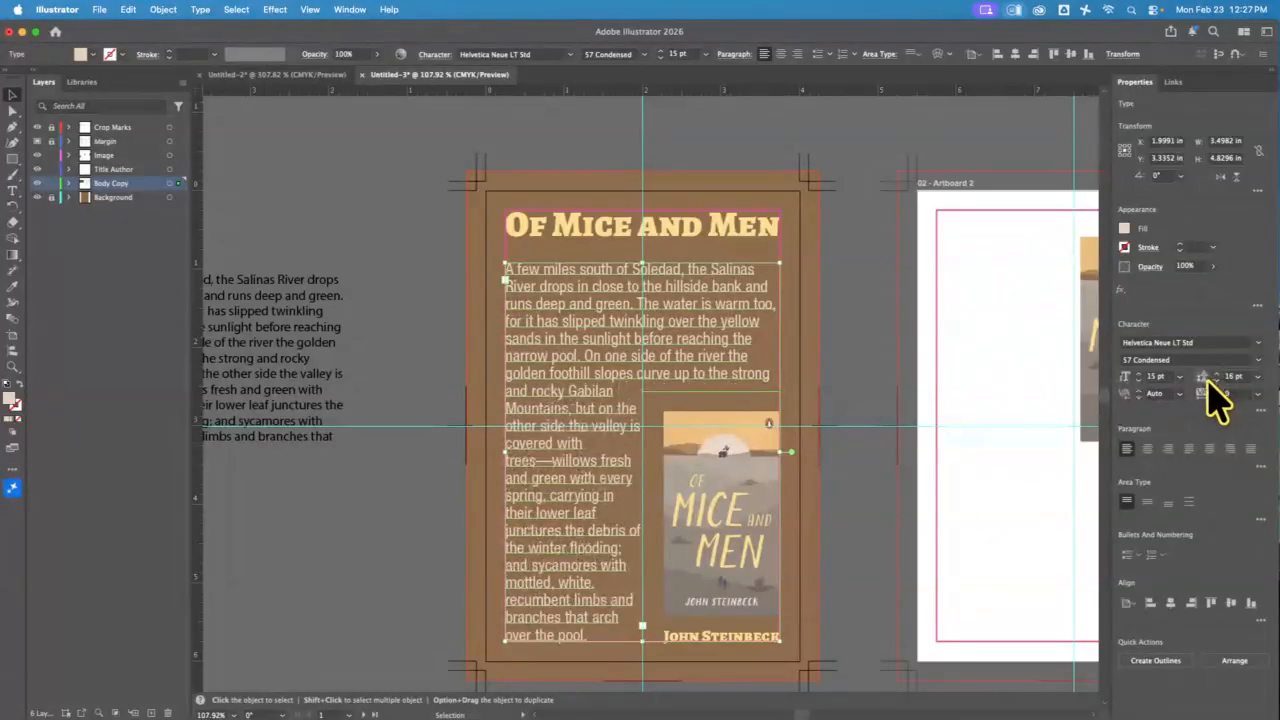
left_click(868, 388)
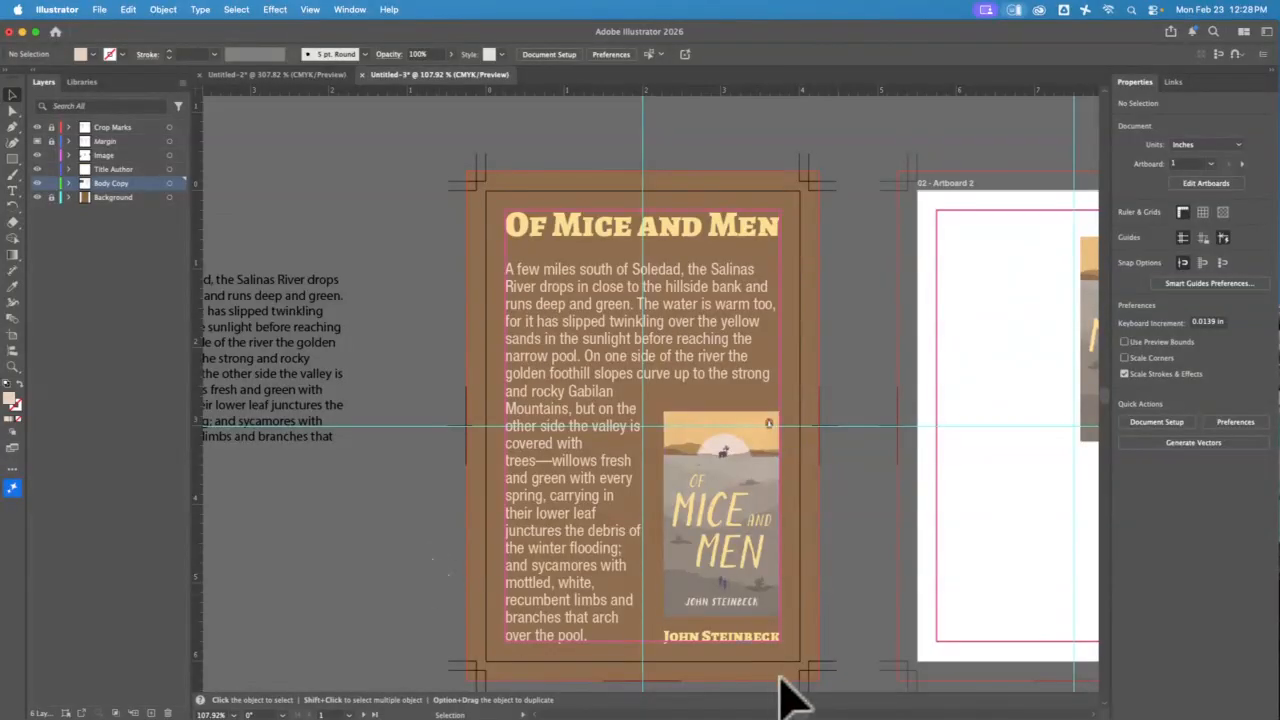
Step: Duplicate the book title onto Artboard 2 and rotate the copy 90° to read upward from the upper-left margin corner
scroll(800, 715, "right", 5)
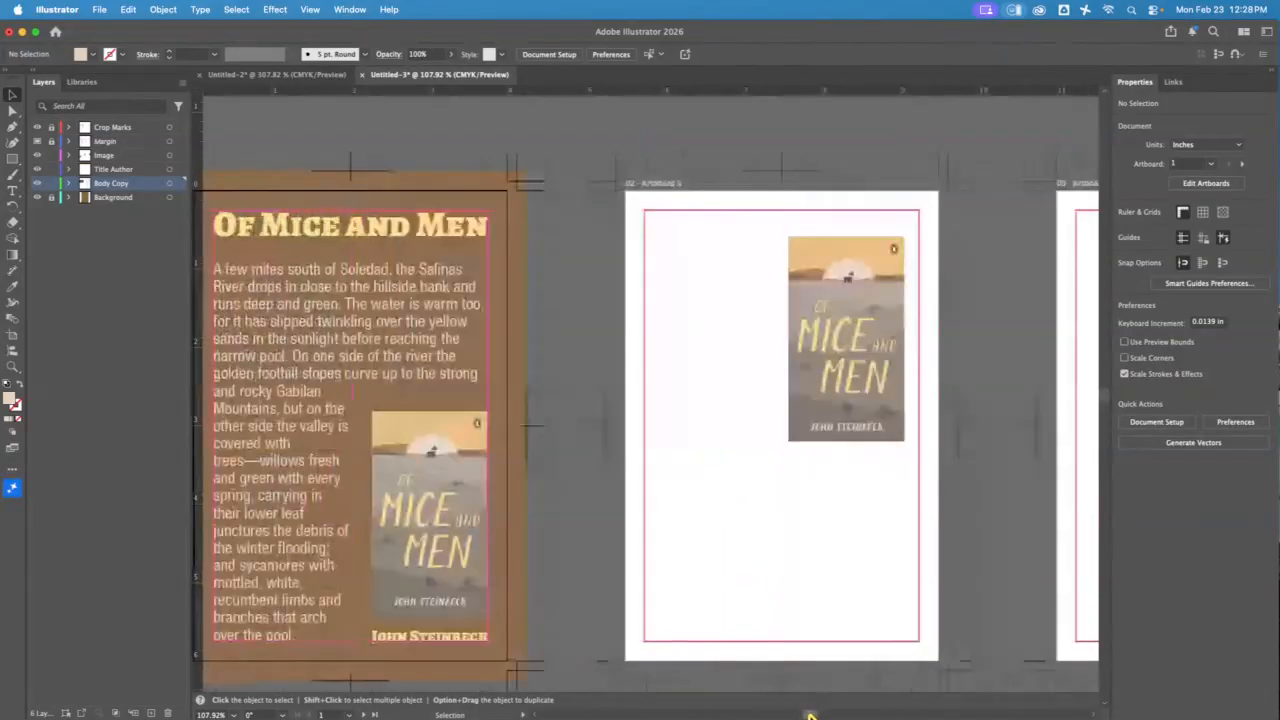
scroll(810, 716, "left", 3)
left_click(553, 232)
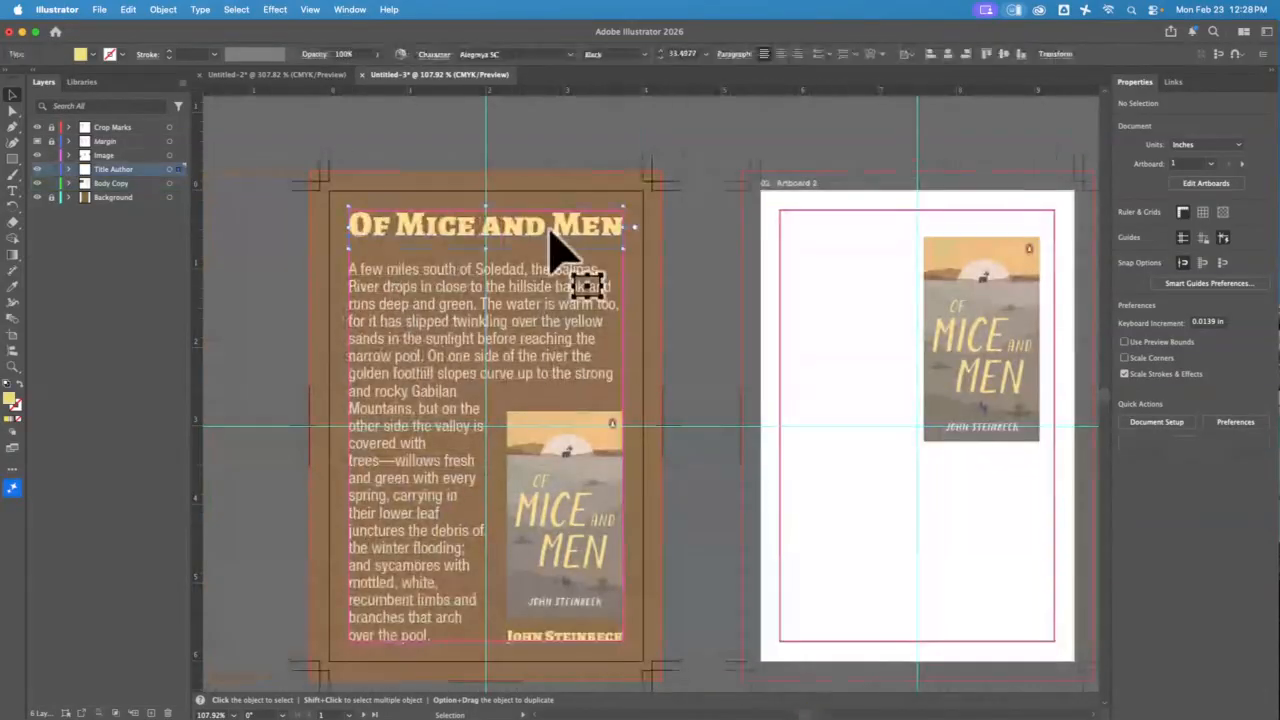
left_click_drag(557, 235, 882, 446)
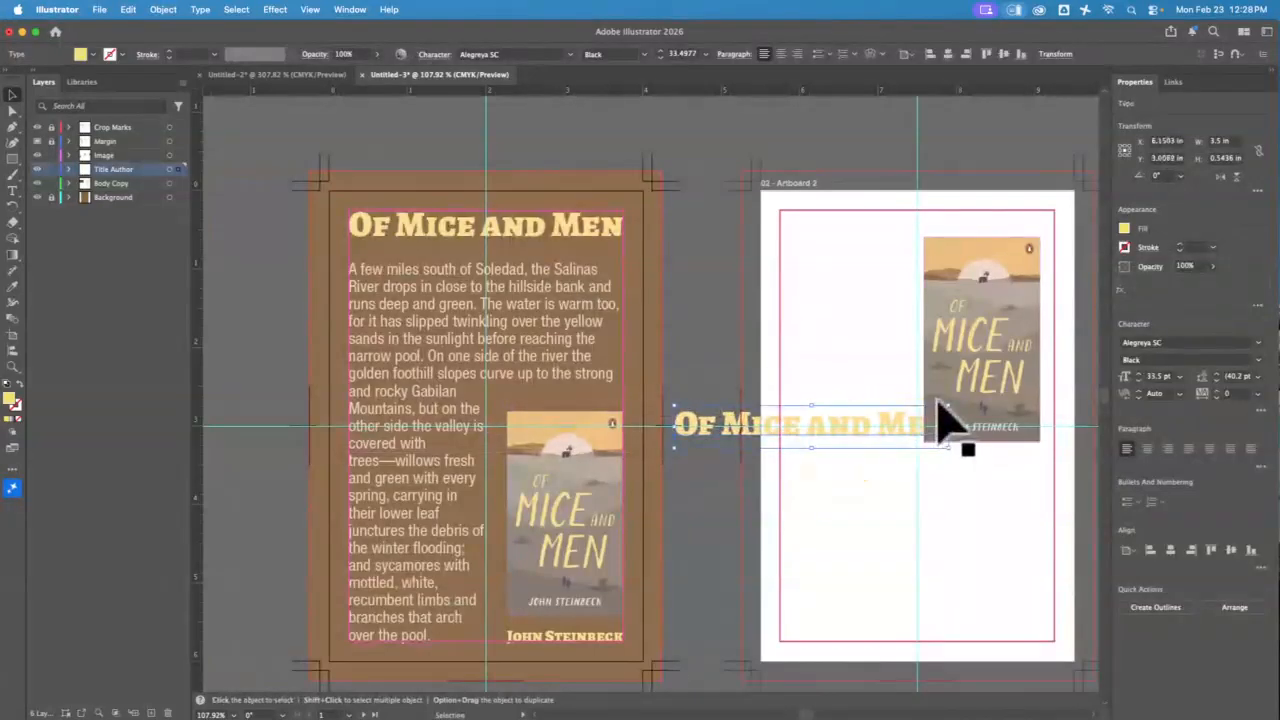
left_click_drag(957, 400, 810, 292)
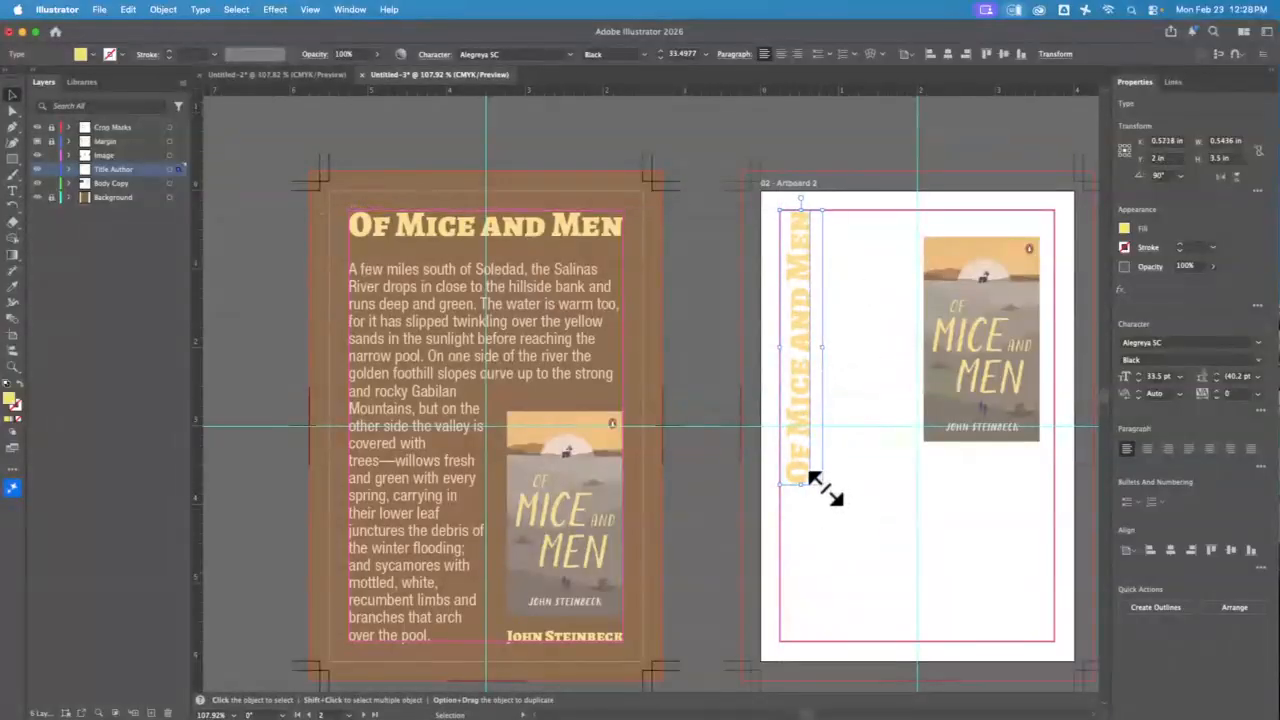
Step: Enlarge the vertical title to about 52.85 pt so it spans the margin height, and nudge its letters to the left margin
left_click_drag(822, 486, 929, 580)
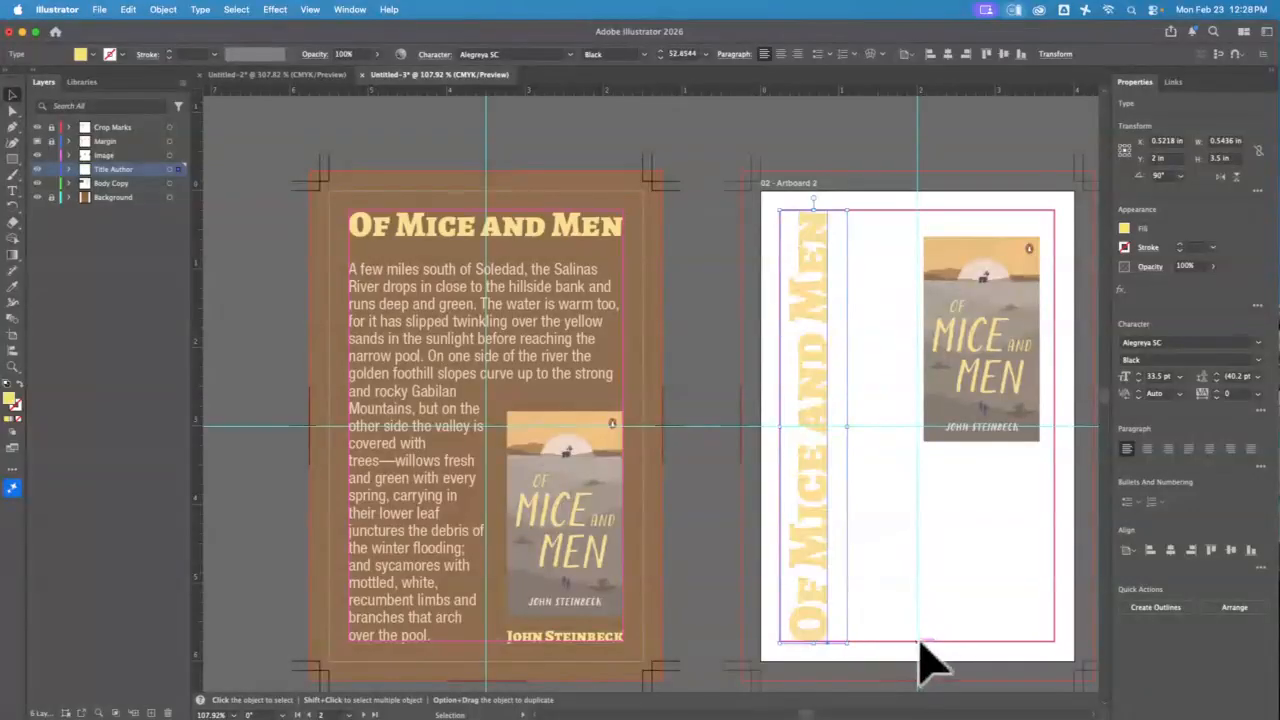
key("Left")
key("Left")
key("Left")
key("Left")
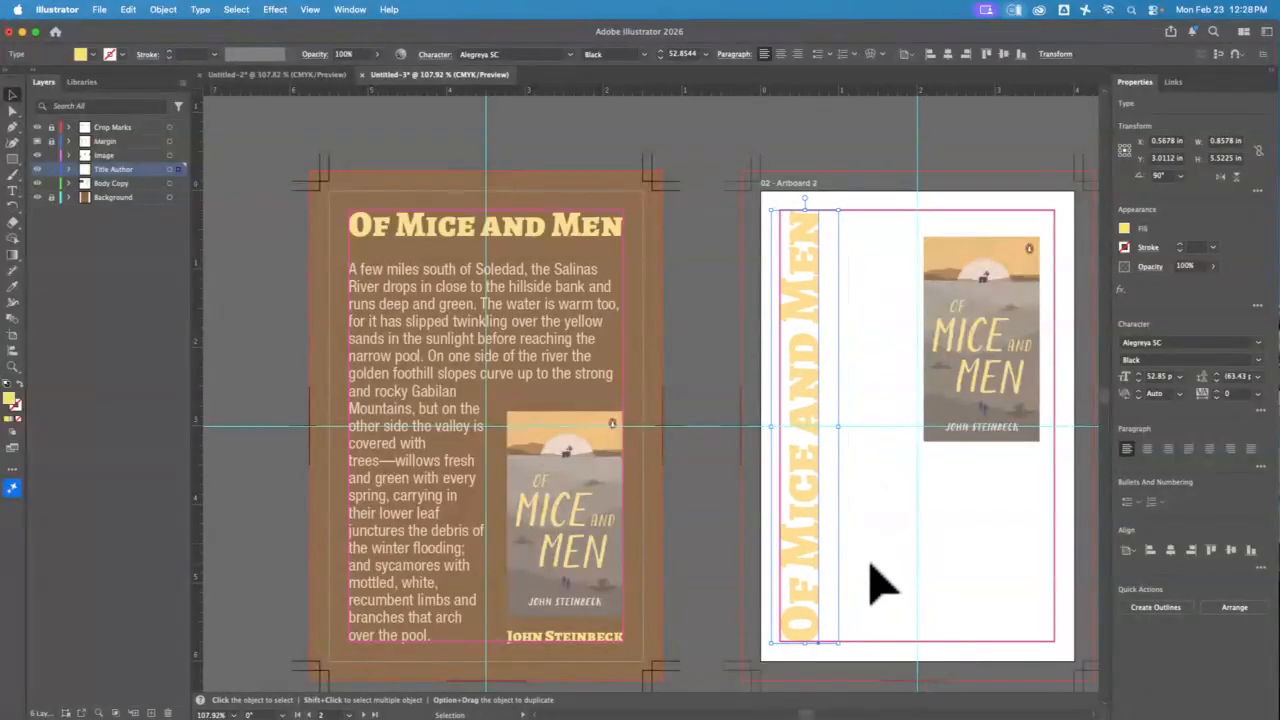
left_click(902, 554)
Step: Enlarge Artboard 2's book cover to about 1.56 by 2.75 in and place it on the bottom margin beside the vertical title
left_click_drag(994, 388, 991, 579)
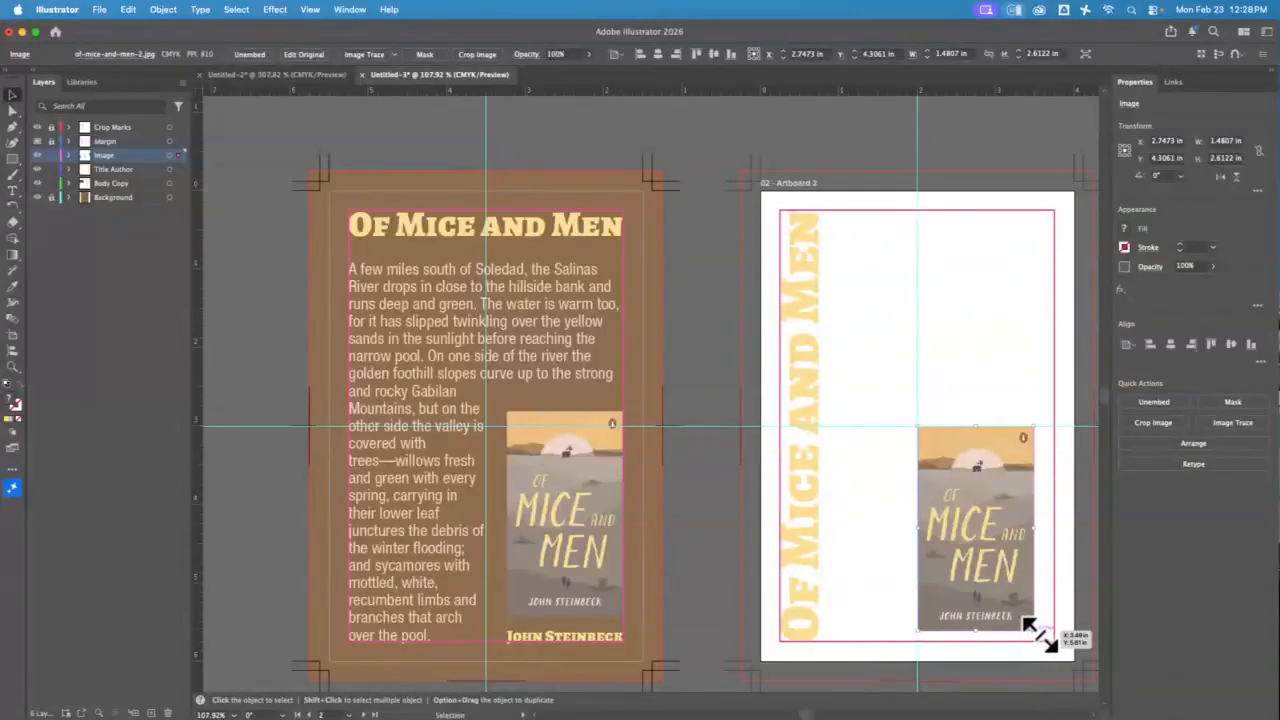
left_click_drag(1030, 625, 1056, 653)
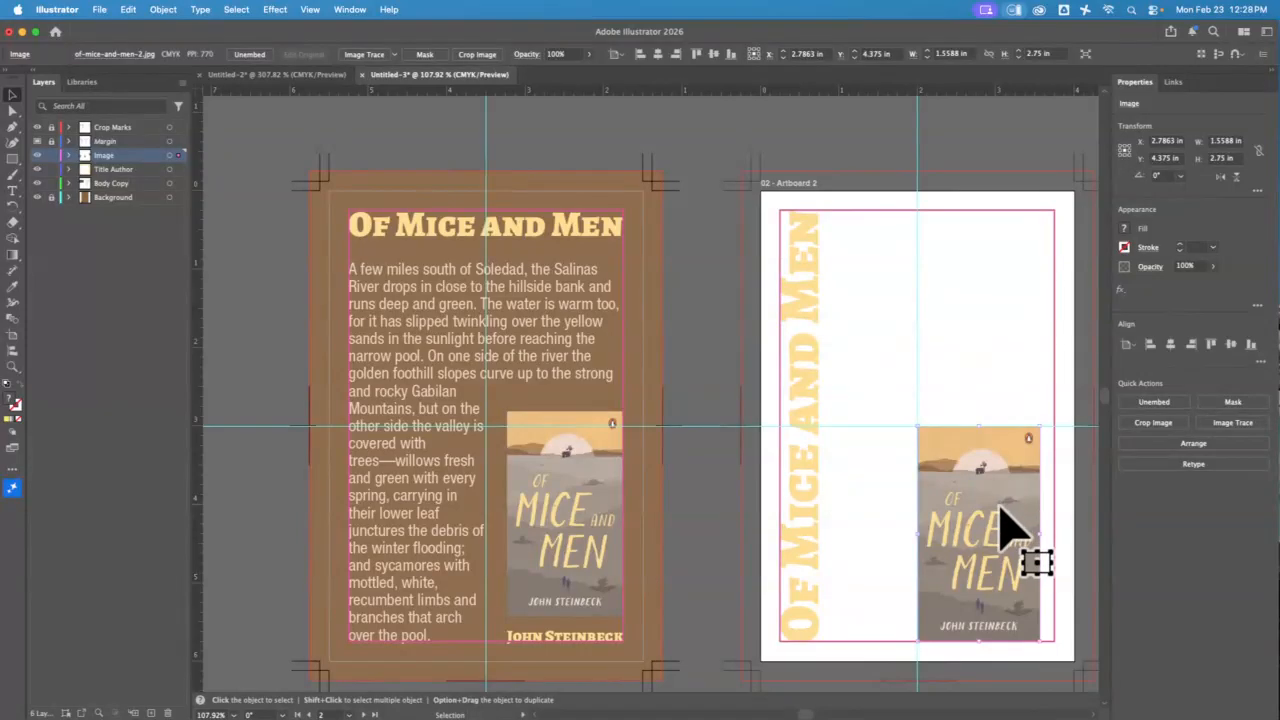
left_click_drag(1001, 509, 944, 306)
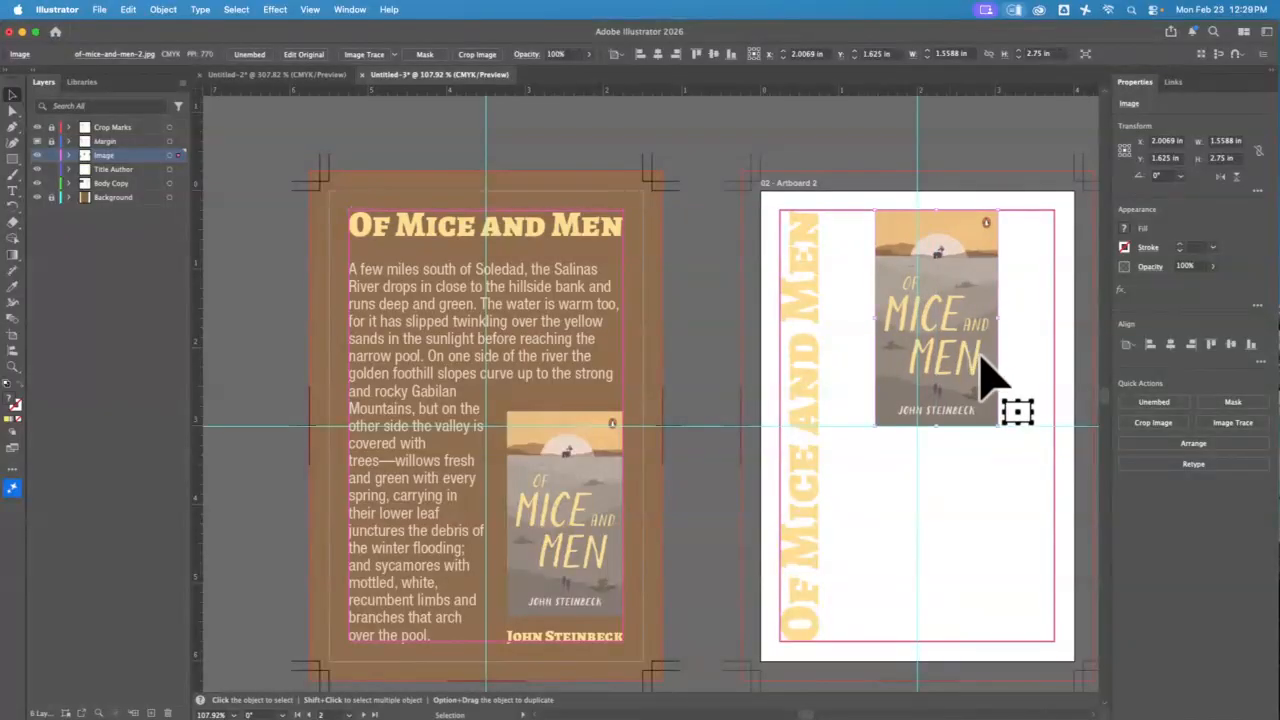
left_click_drag(972, 399, 920, 558)
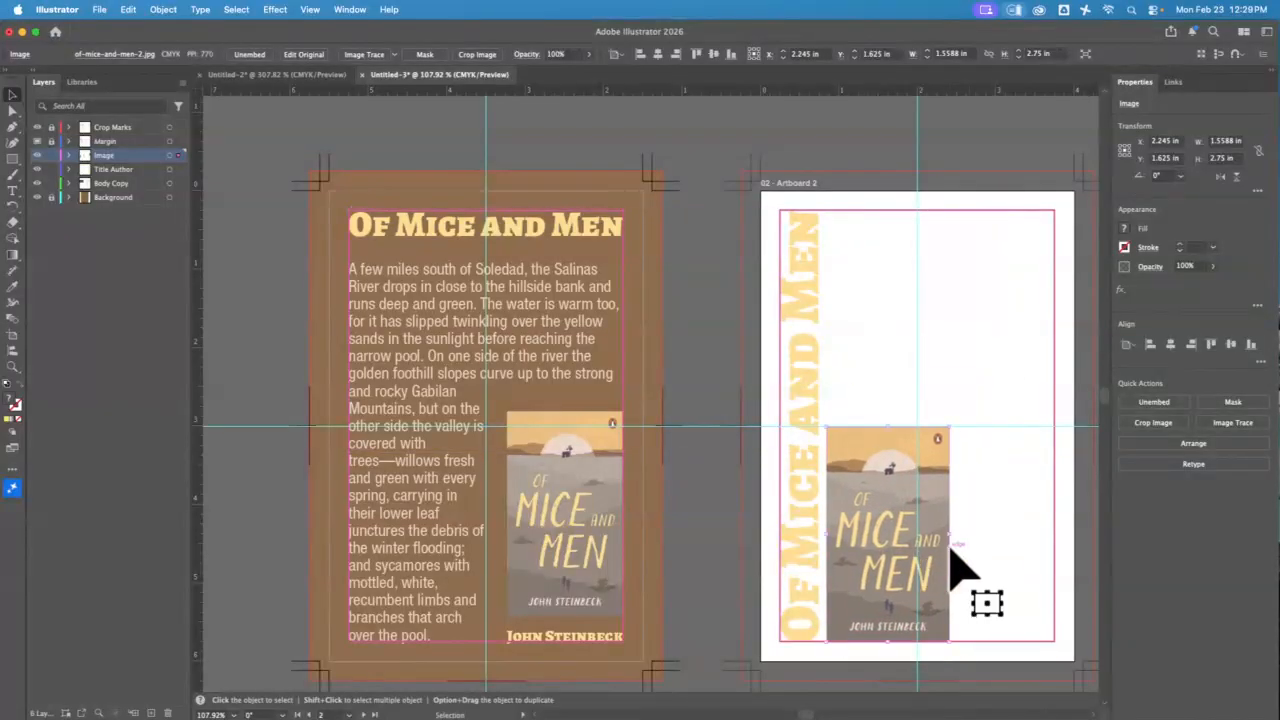
Step: Duplicate the author name onto Artboard 2 and enlarge it along the top margin from the vertical title to the right margin
left_click(600, 643)
left_click_drag(600, 642, 947, 275)
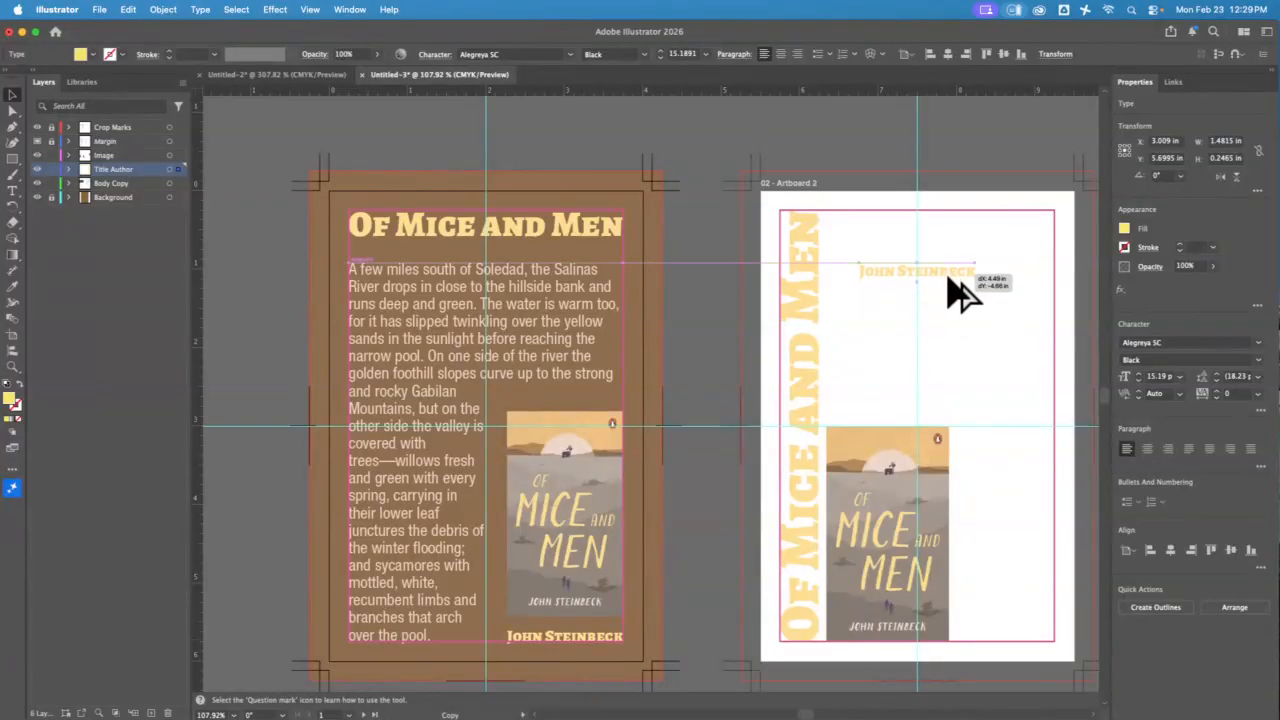
left_click_drag(948, 279, 1058, 288)
left_click(920, 357)
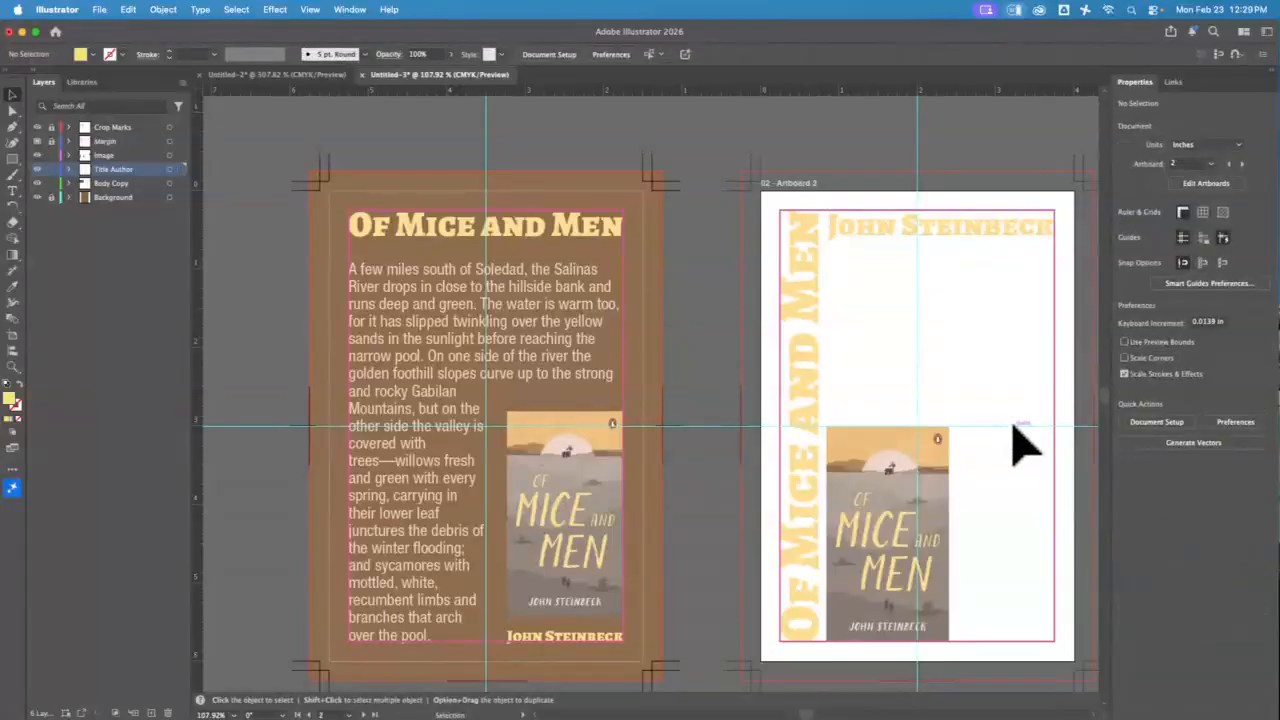
Step: Shrink Artboard 2's book cover to about 1.34 by 2.36 in and move it along the bottom margin, away from the vertical title
left_click(930, 515)
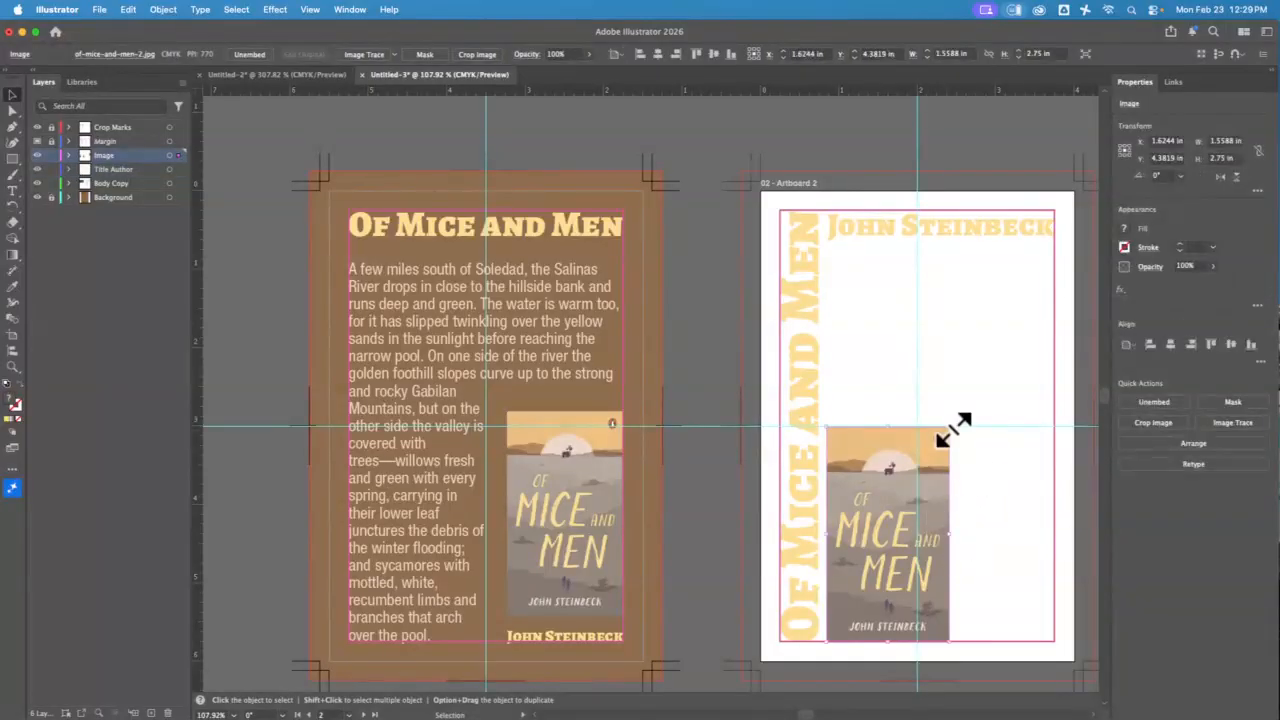
left_click_drag(952, 428, 931, 460)
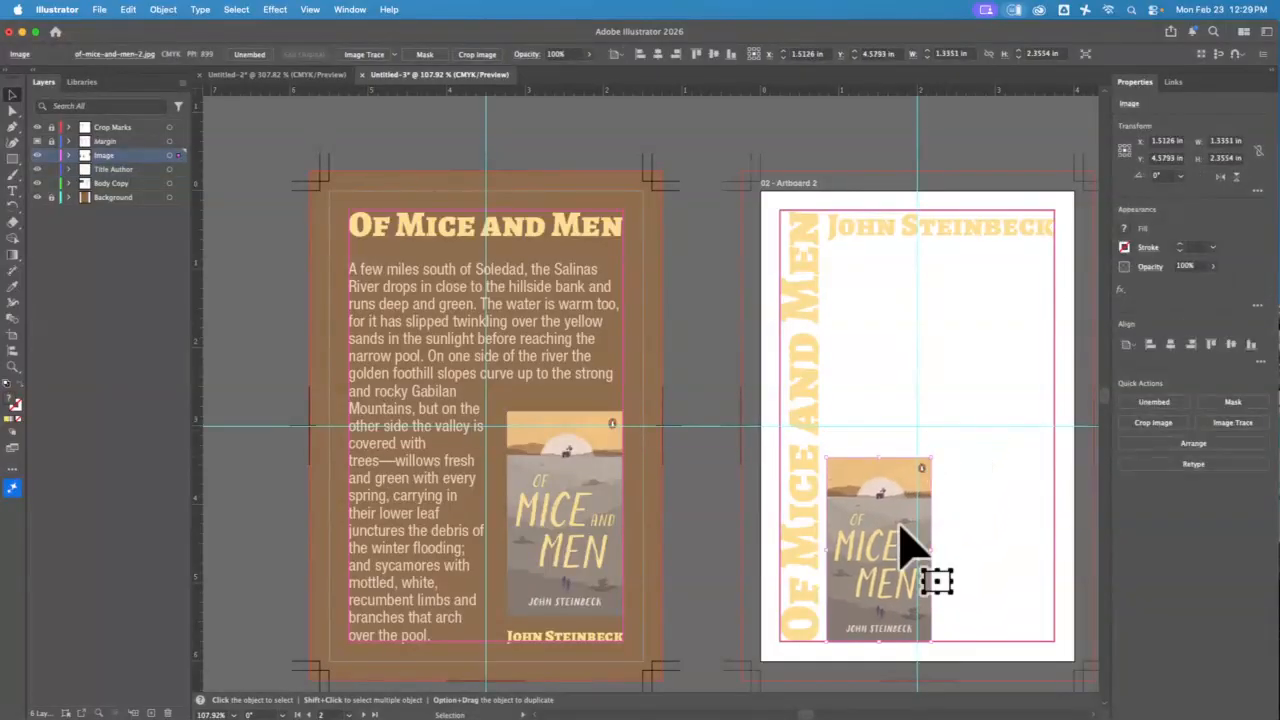
left_click_drag(899, 527, 958, 535)
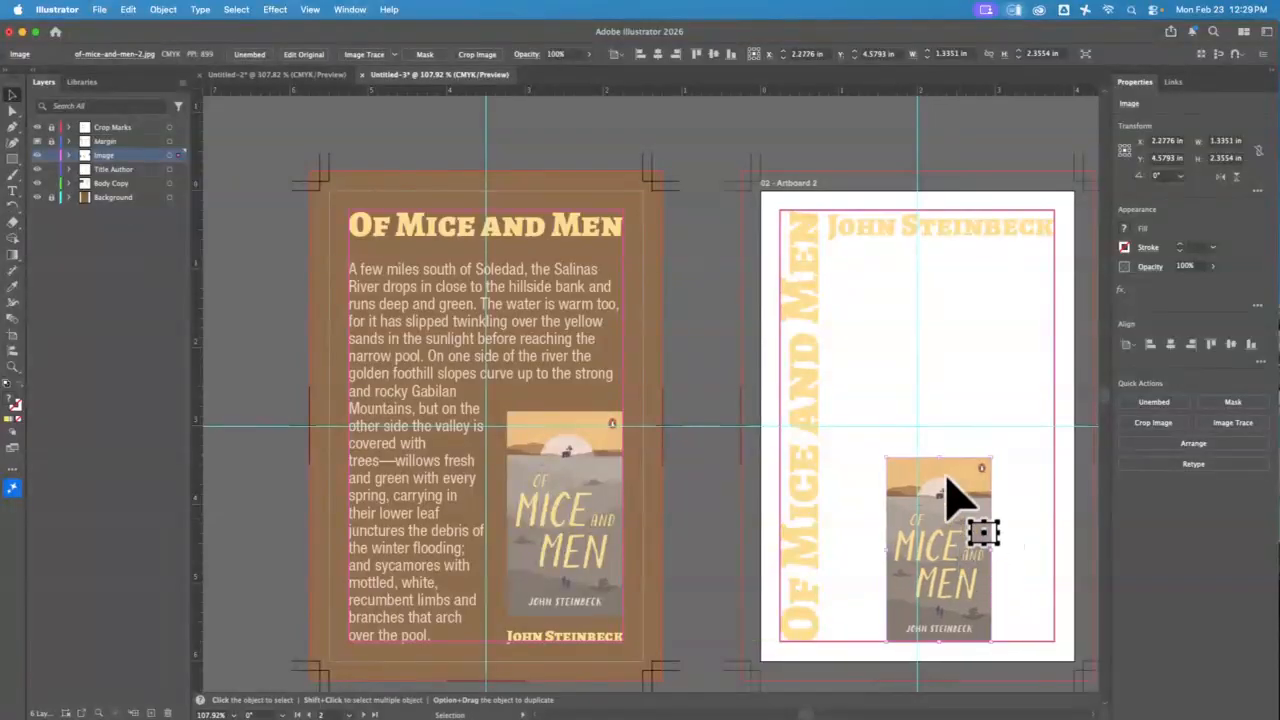
Step: Lock the Image, Title Author and Body Copy layers, and draw a 4.5 by 6.5 in Background-layer rectangle covering Artboard 2's bleed
key("super+1")
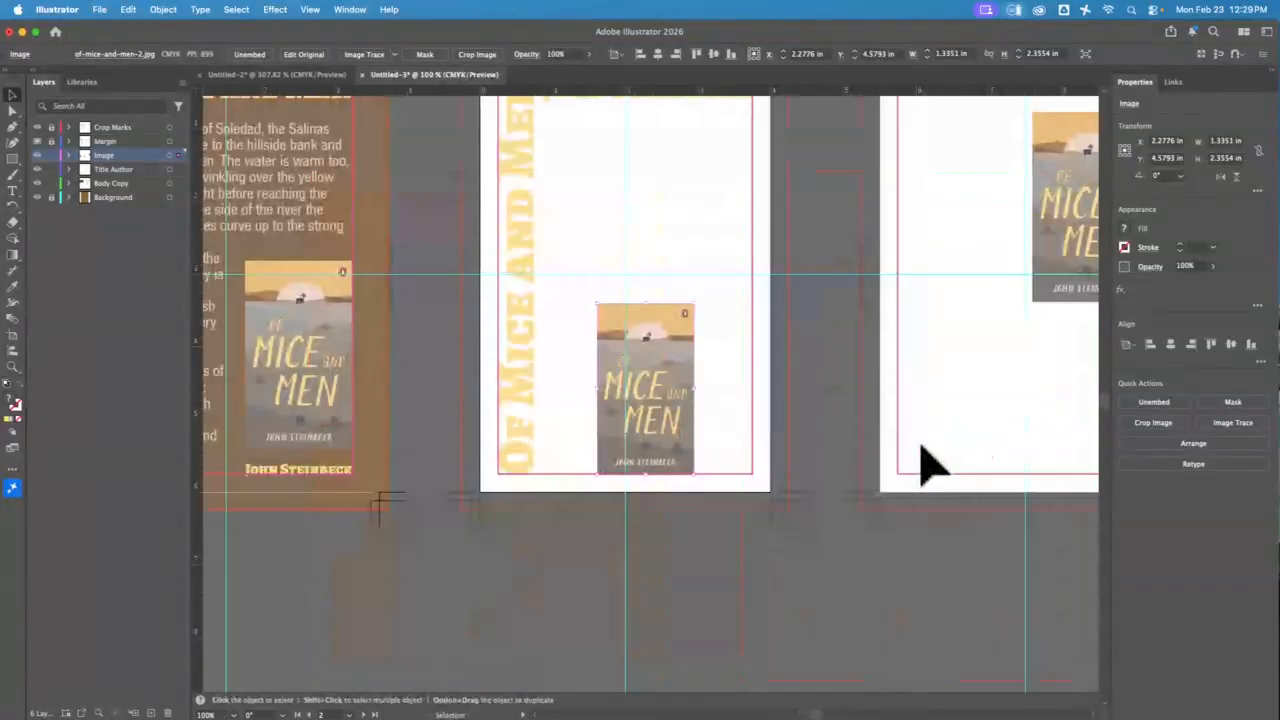
left_click_drag(846, 319, 775, 402)
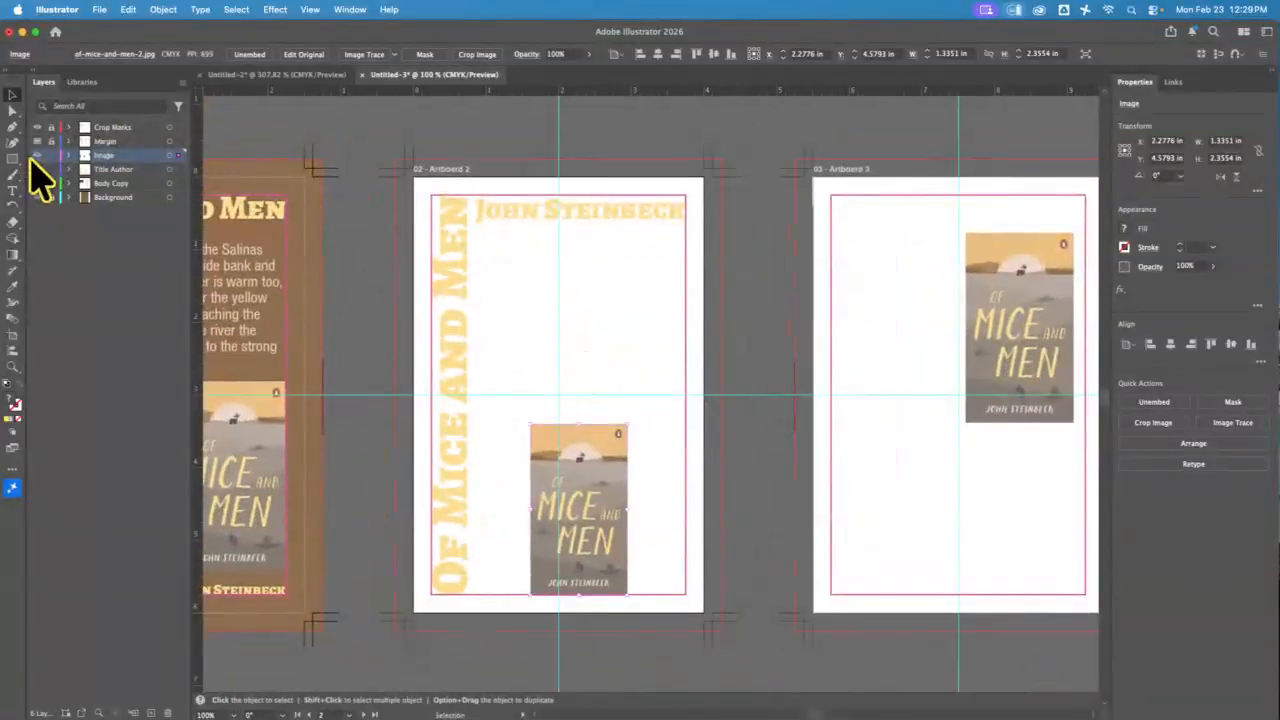
left_click_drag(51, 155, 51, 183)
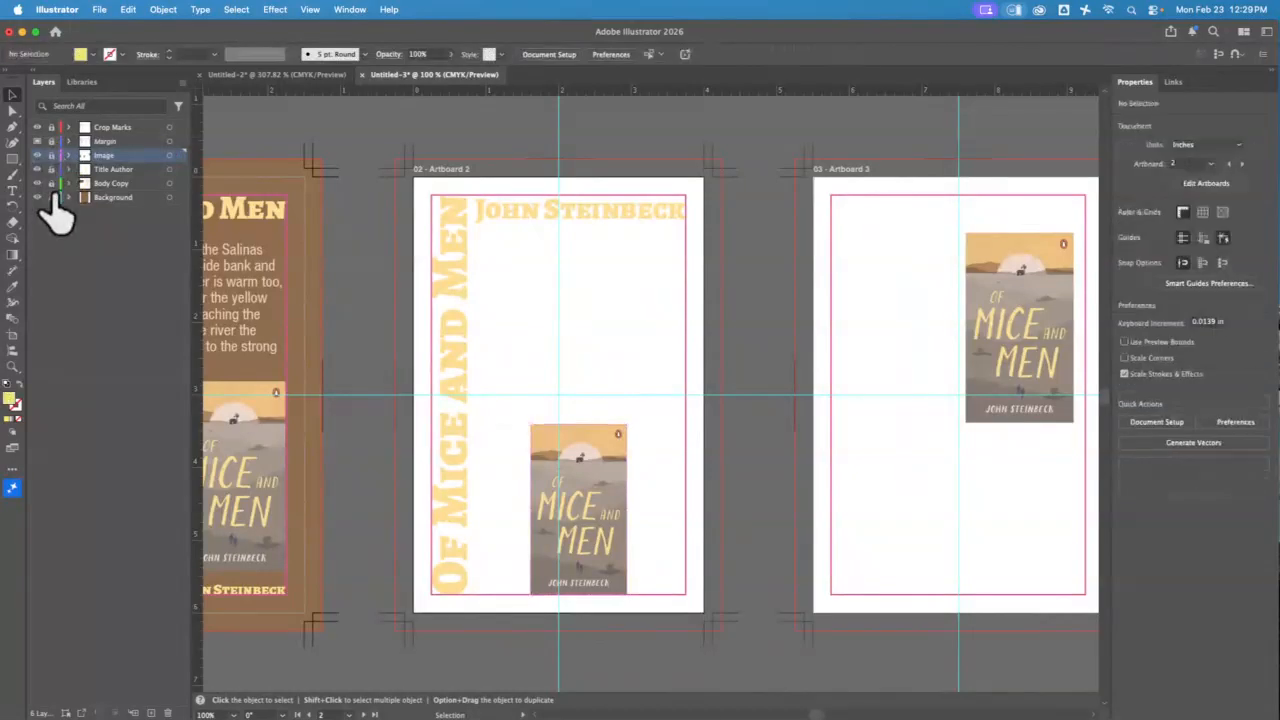
left_click(113, 197)
left_click(11, 159)
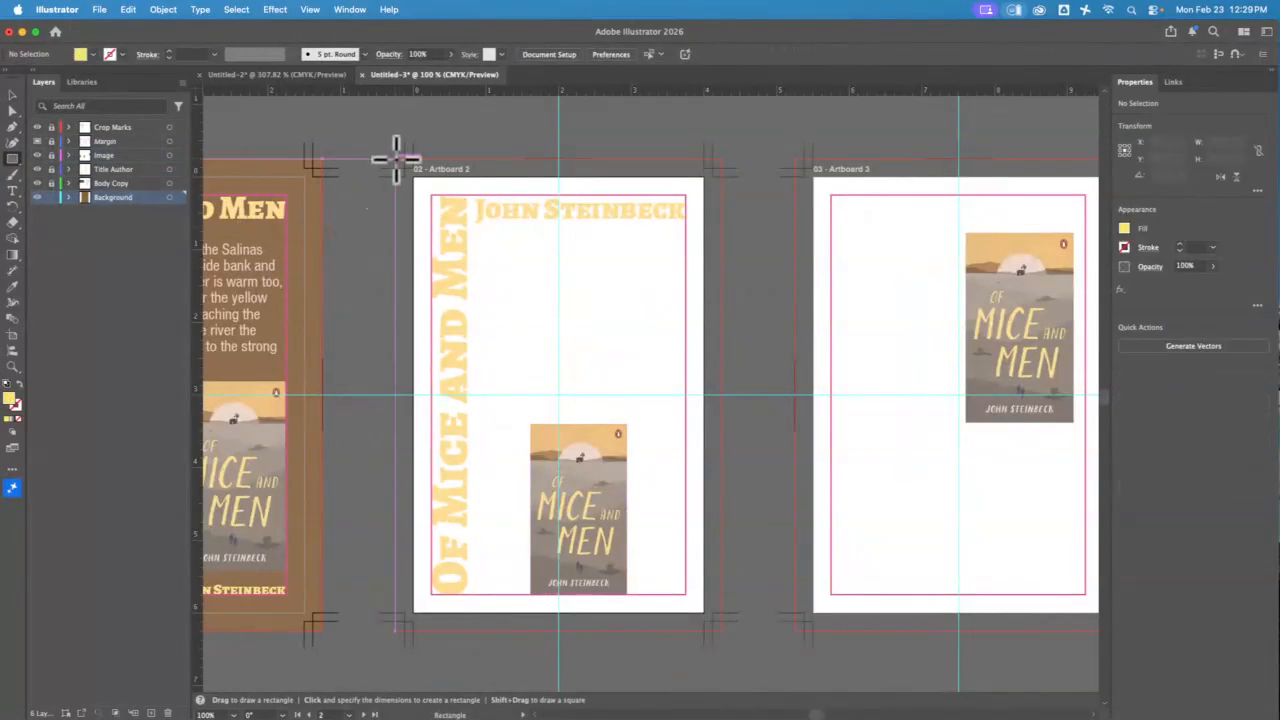
mouse_move(399, 160)
left_mouse_down()
mouse_move(723, 609)
mouse_move(722, 630)
left_mouse_up()
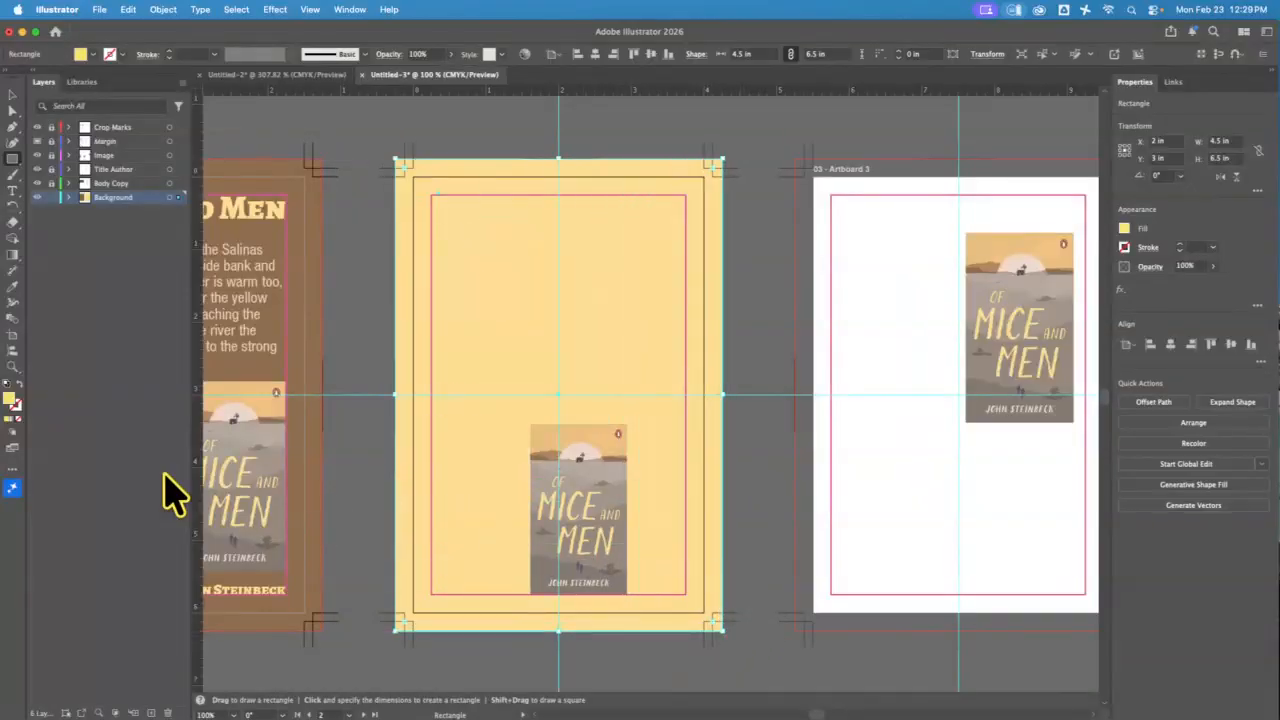
Step: Fill Artboard 2's background rectangle with a dark brown sampled from the lower part of the book cover, and lock the Background layer
left_click(12, 366)
left_click_drag(571, 514, 778, 670)
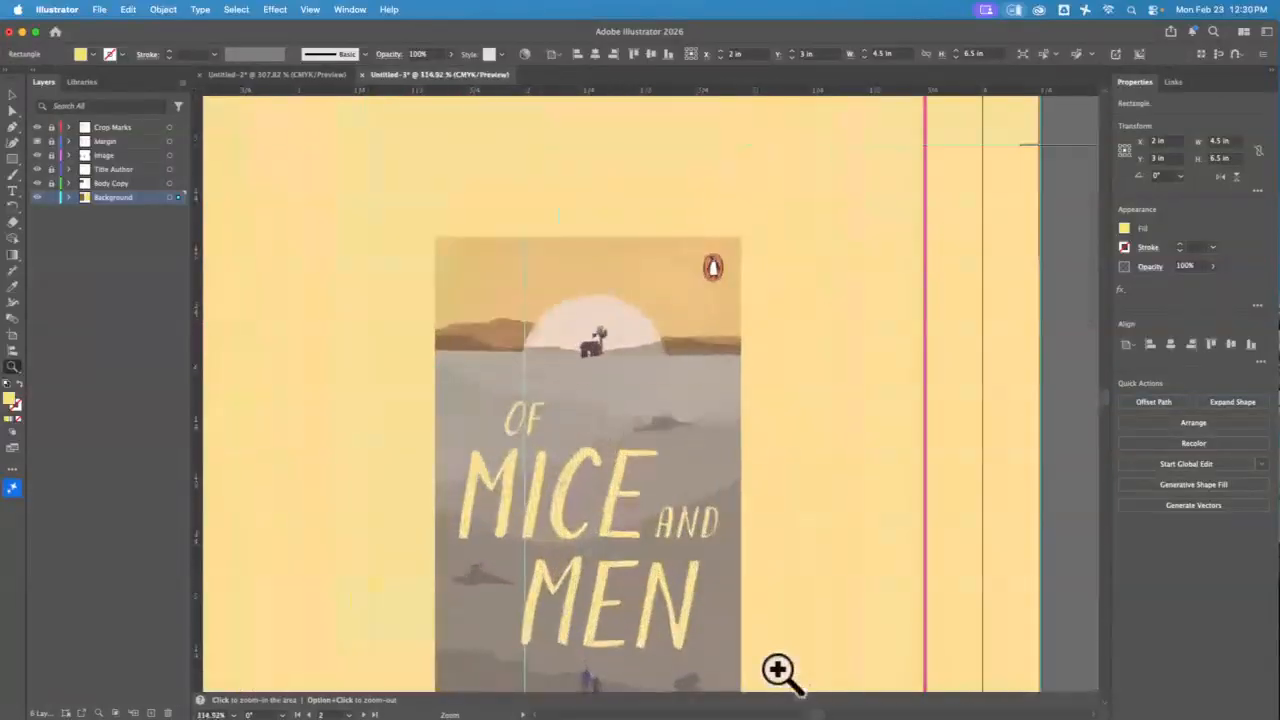
left_click_drag(697, 571, 698, 323)
left_click_drag(606, 326, 716, 438)
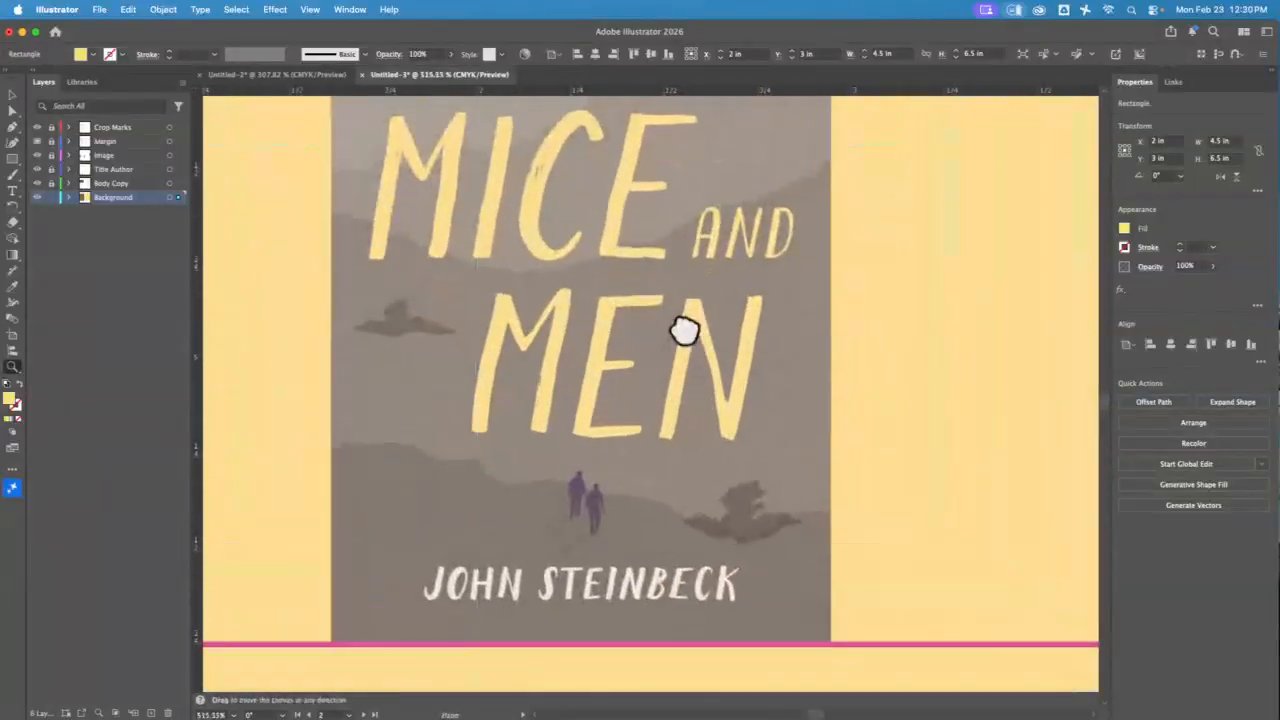
left_click_drag(684, 330, 701, 390)
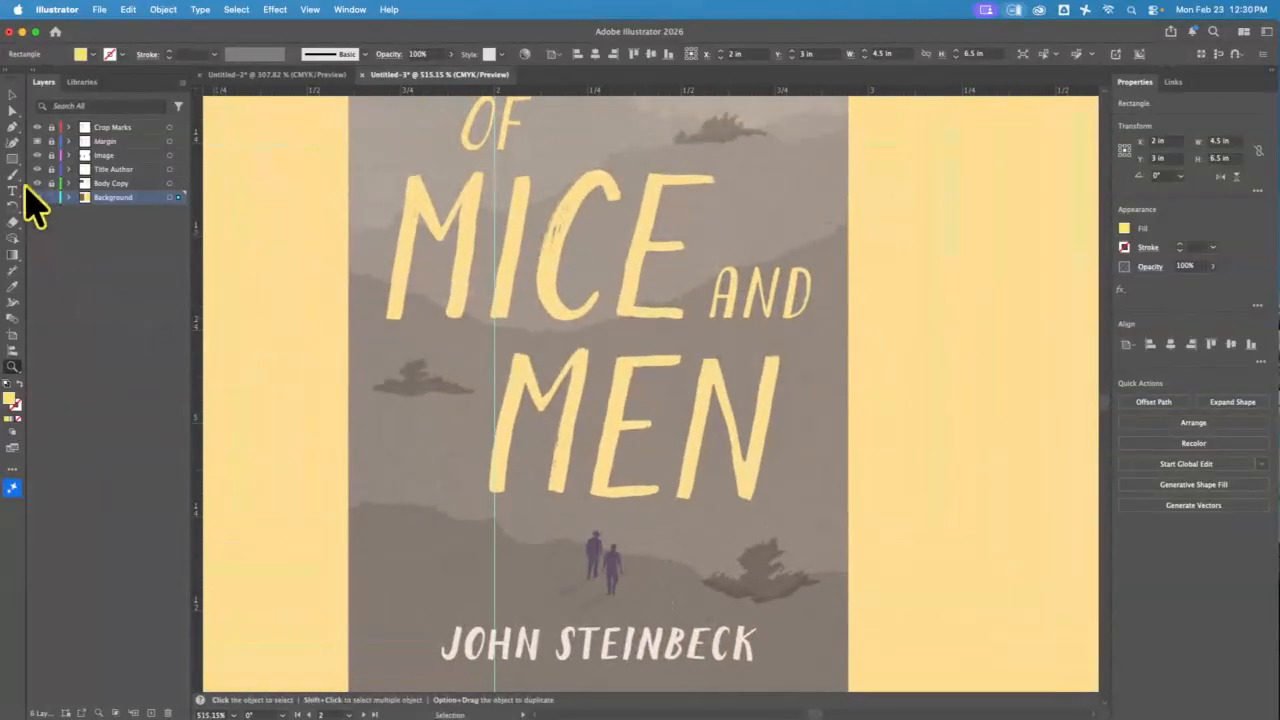
left_click(13, 286)
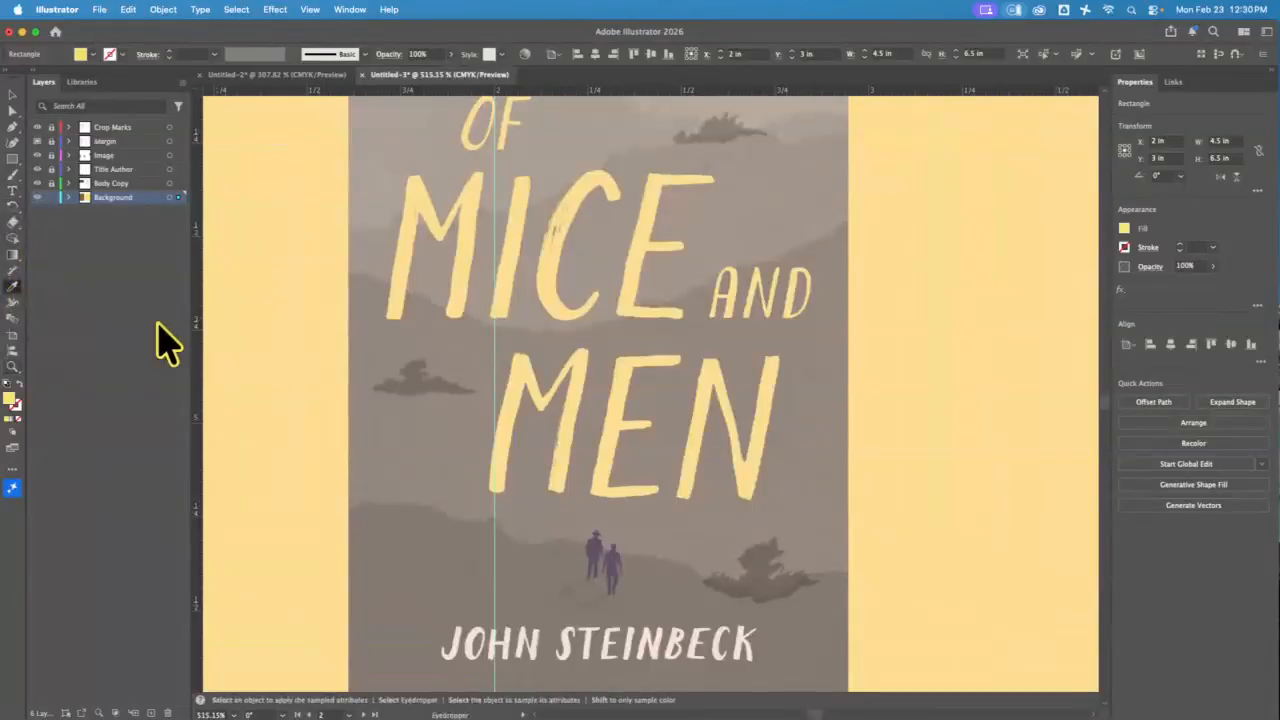
left_click(797, 588)
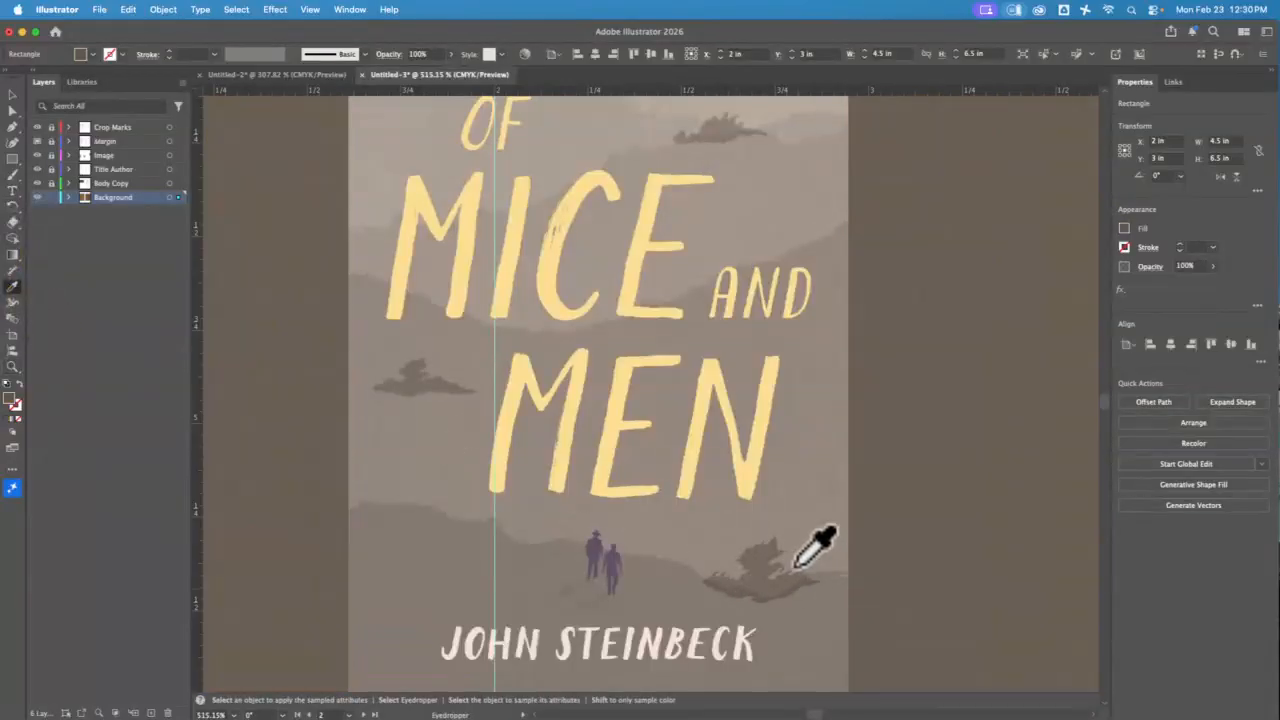
key("v")
key("super+0")
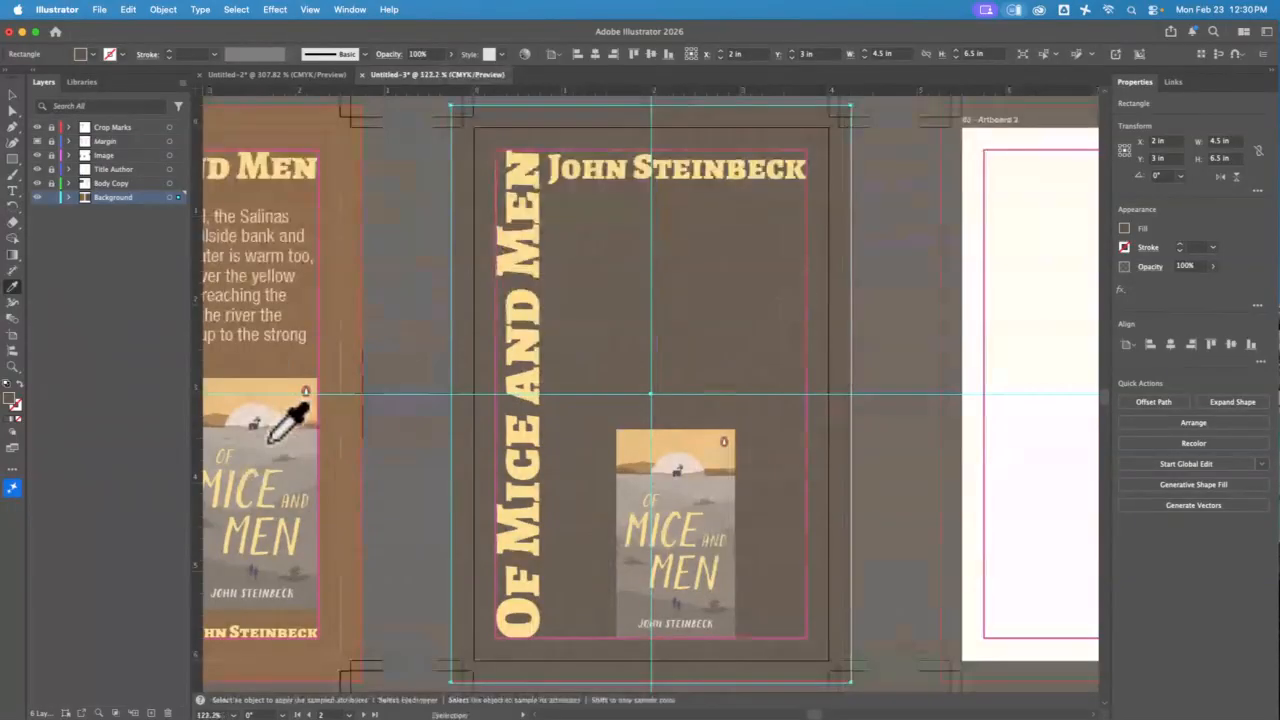
left_click(51, 197)
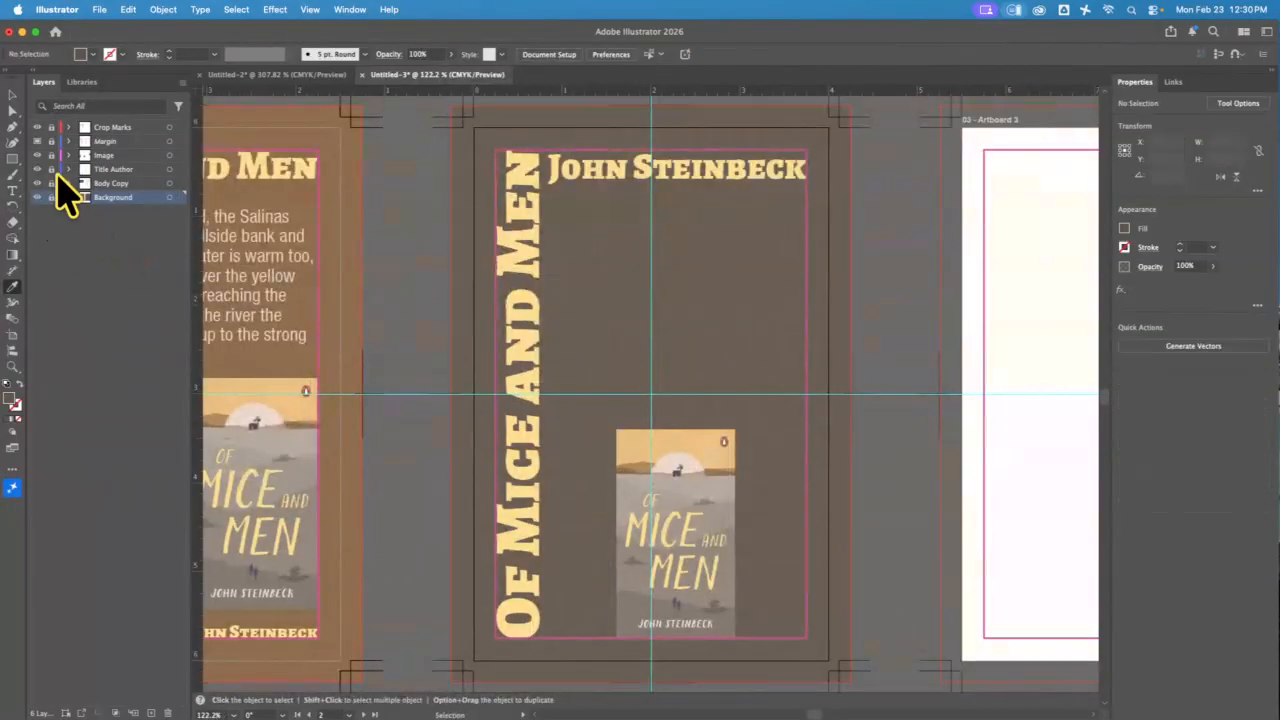
Step: Create an area text frame about 2.79 by 2.34 in on the Body Copy layer, between the author name and Artboard 2's cover
left_click(12, 95)
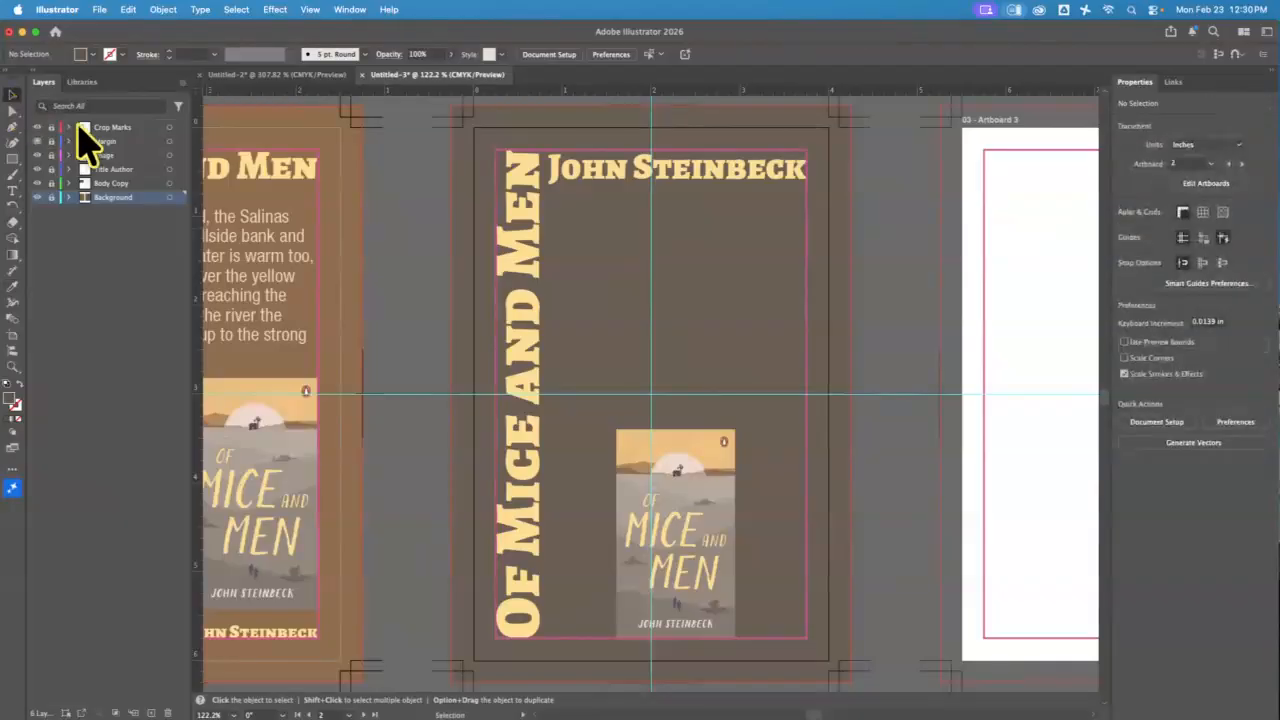
left_click(12, 158)
left_click(13, 191)
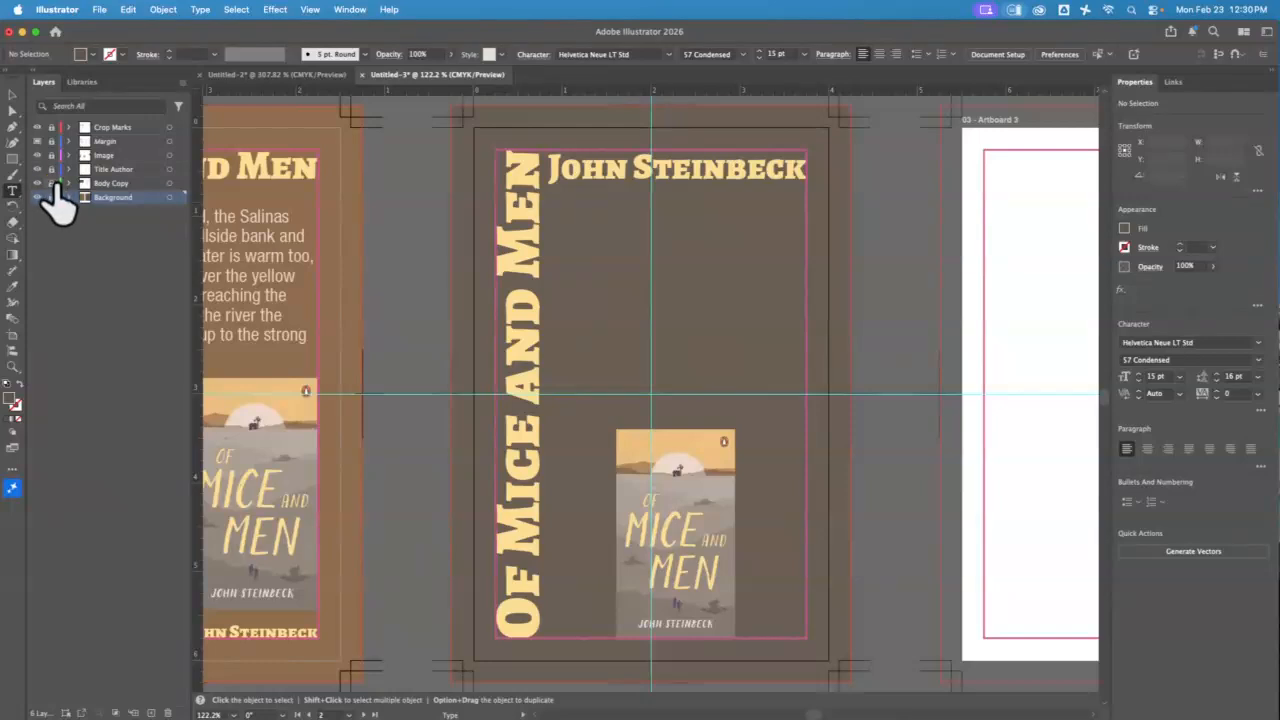
left_click(120, 184)
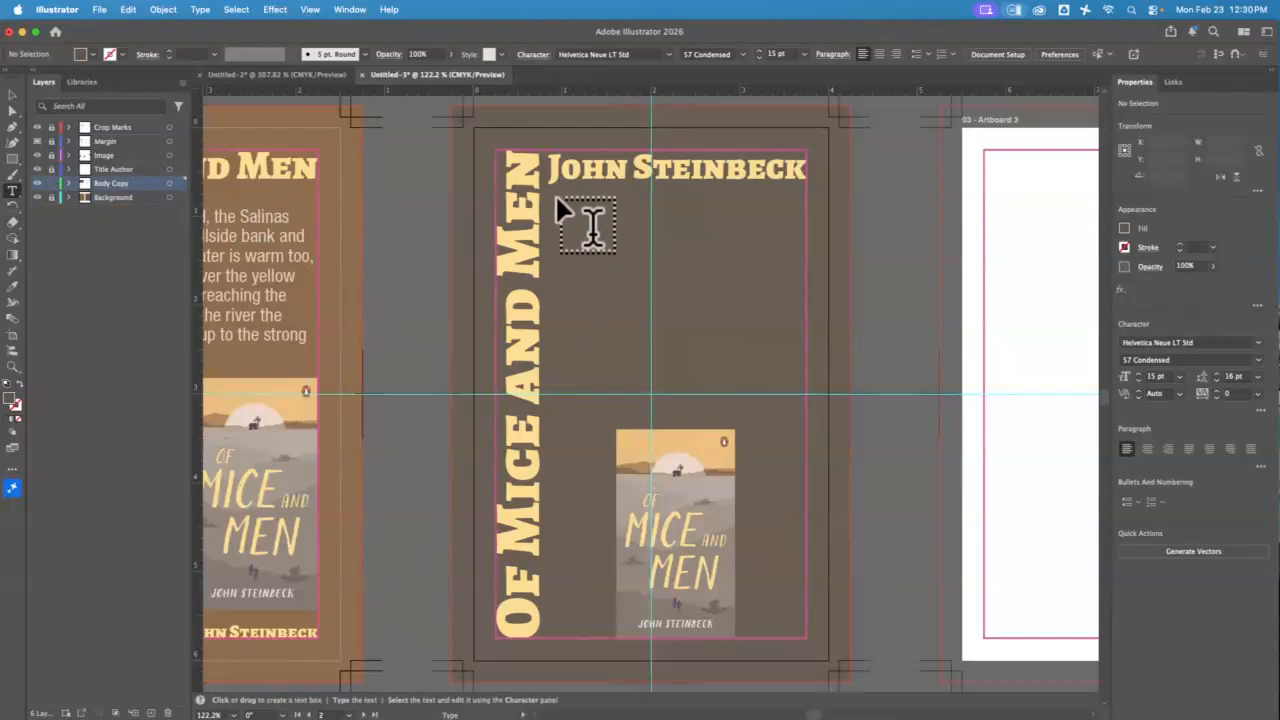
left_click_drag(559, 201, 806, 405)
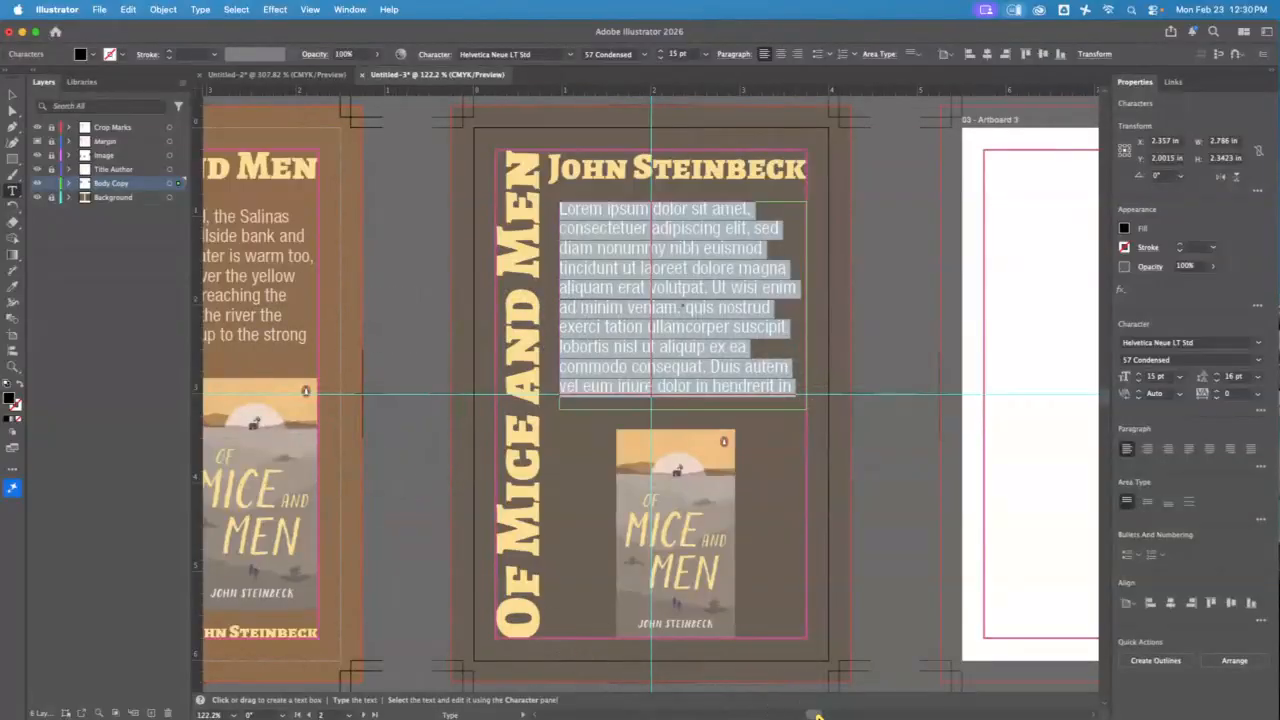
Step: Copy the body passage from the first artboard and replace the placeholder text in Artboard 2's frame with it
scroll(500, 600, "left", 10)
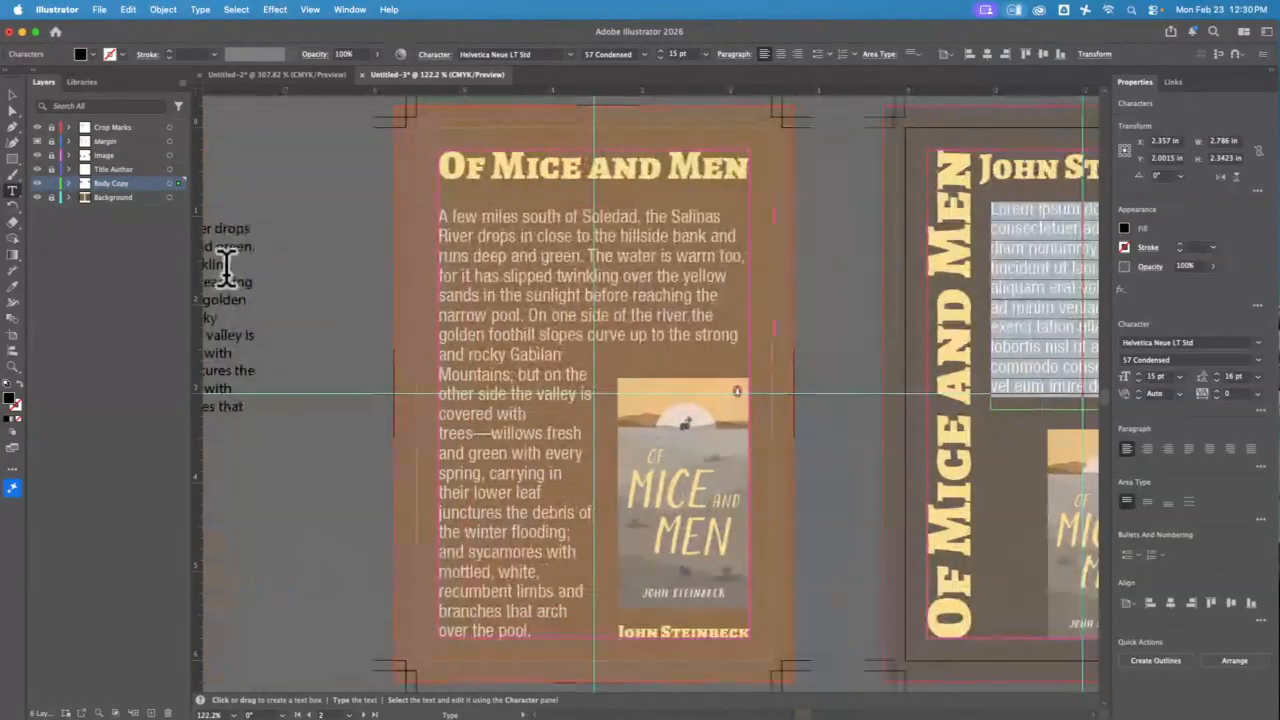
triple_click(488, 241)
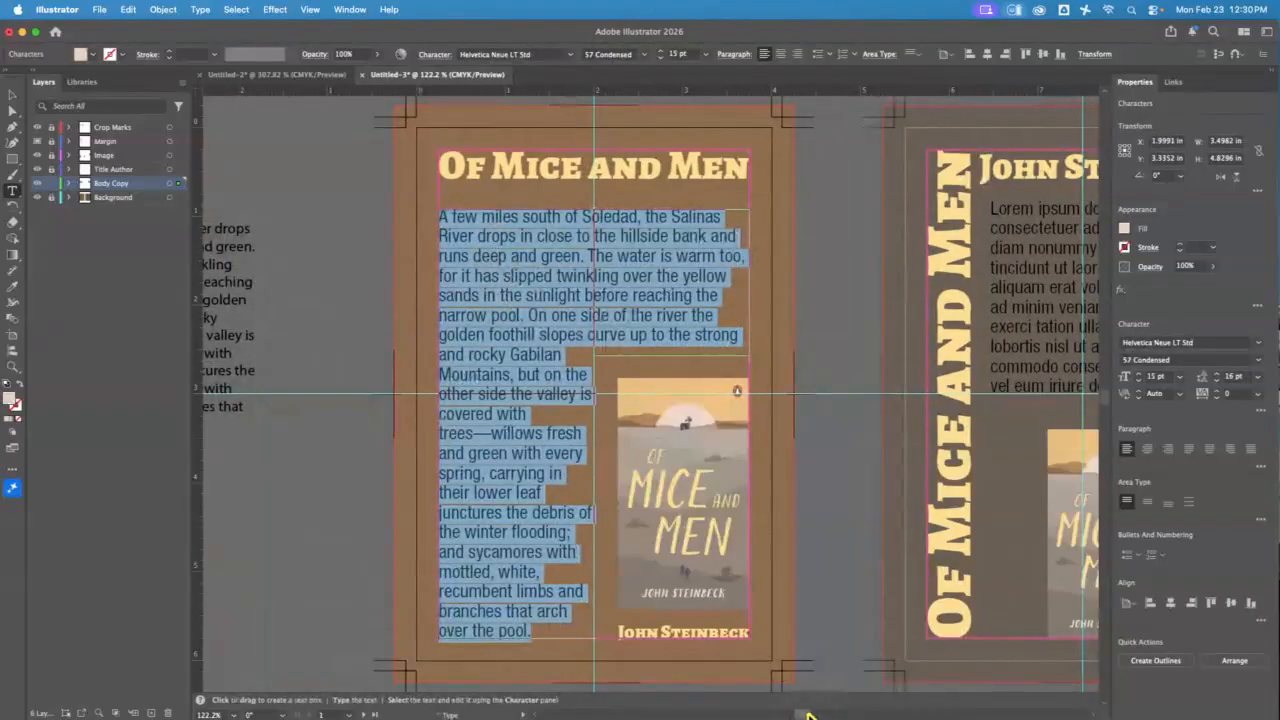
left_click_drag(807, 715, 813, 716)
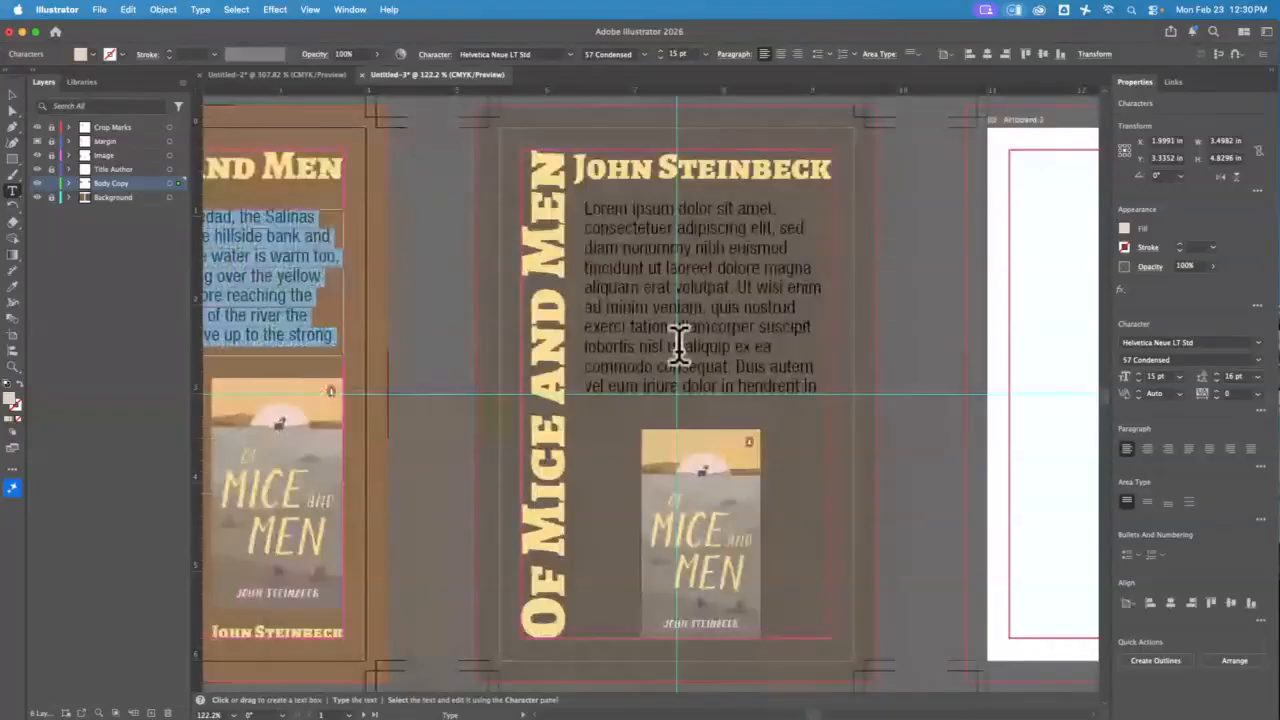
triple_click(660, 237)
key("ctrl+v")
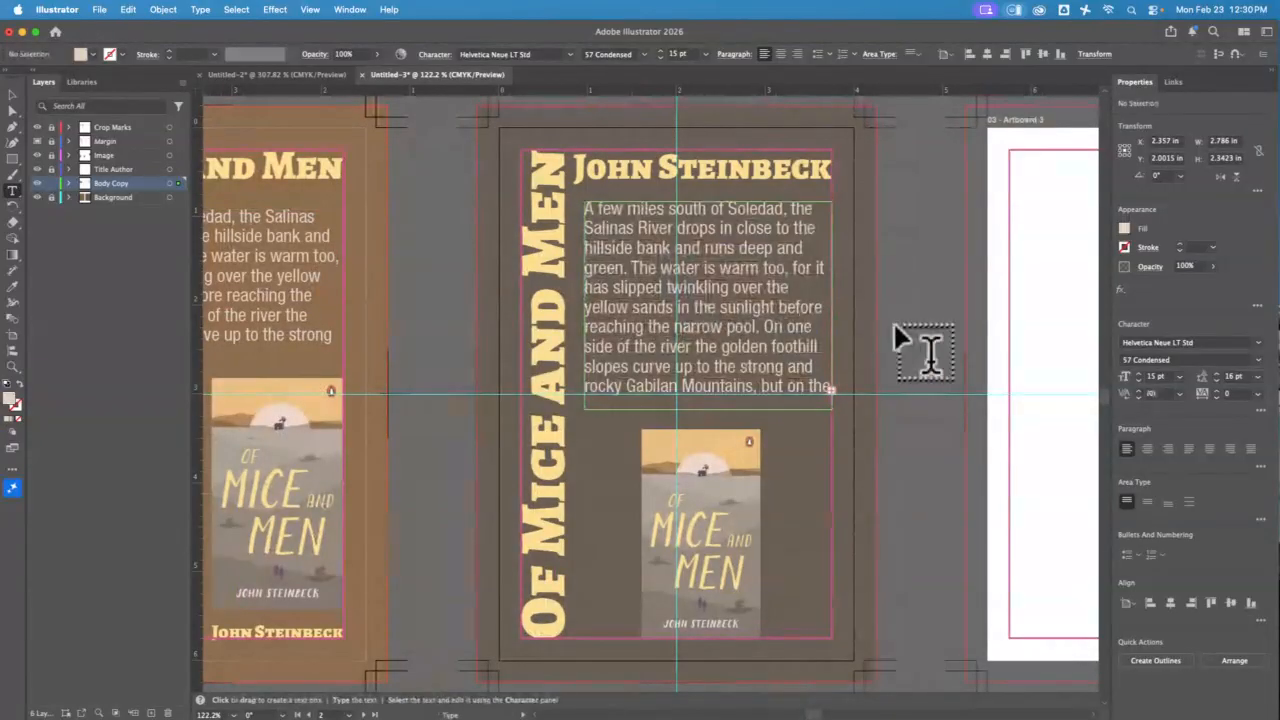
Step: Set Artboard 2's body copy to 11 pt with 13 pt leading so the whole passage fits its frame
left_click(8, 95)
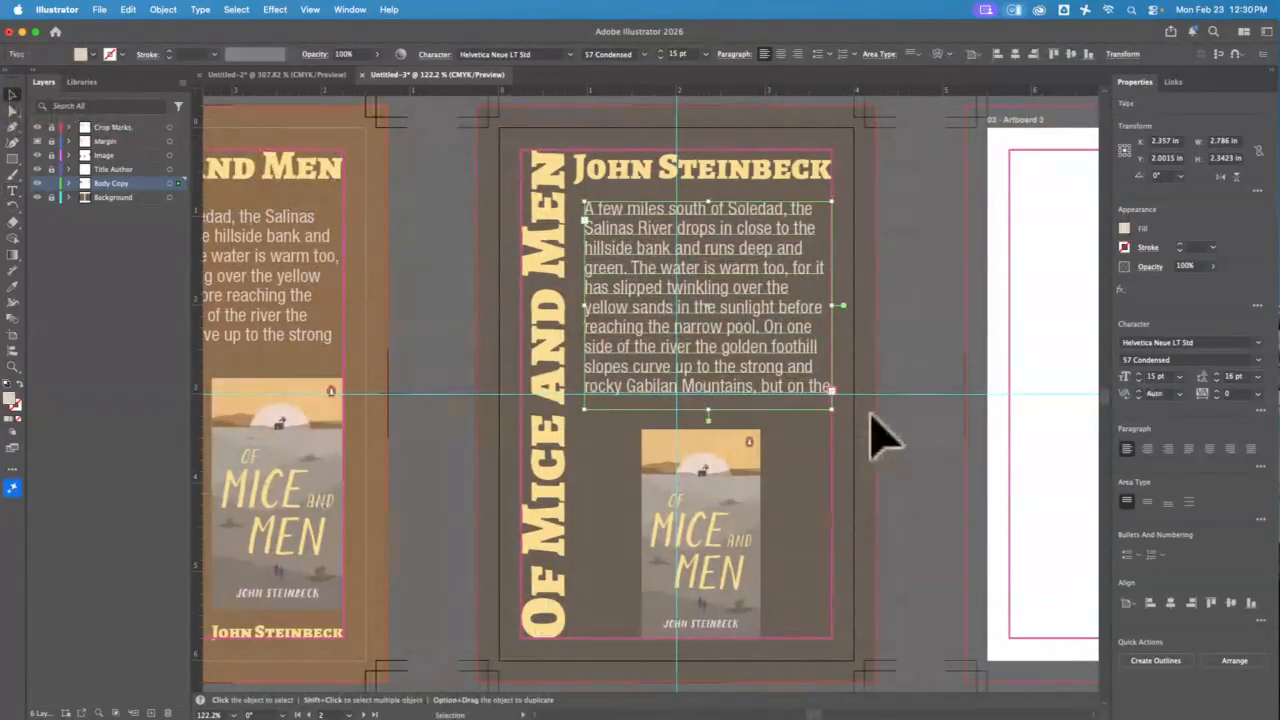
left_click(830, 400)
left_click(1139, 381)
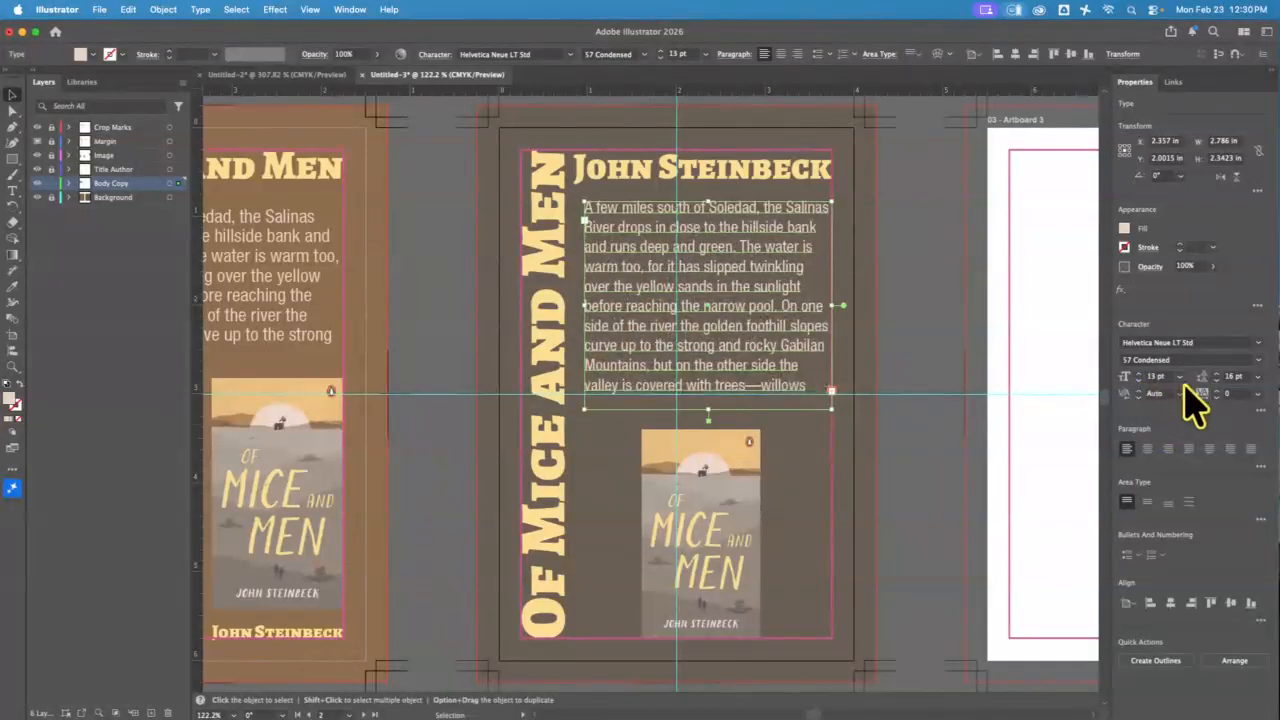
left_click(1217, 381)
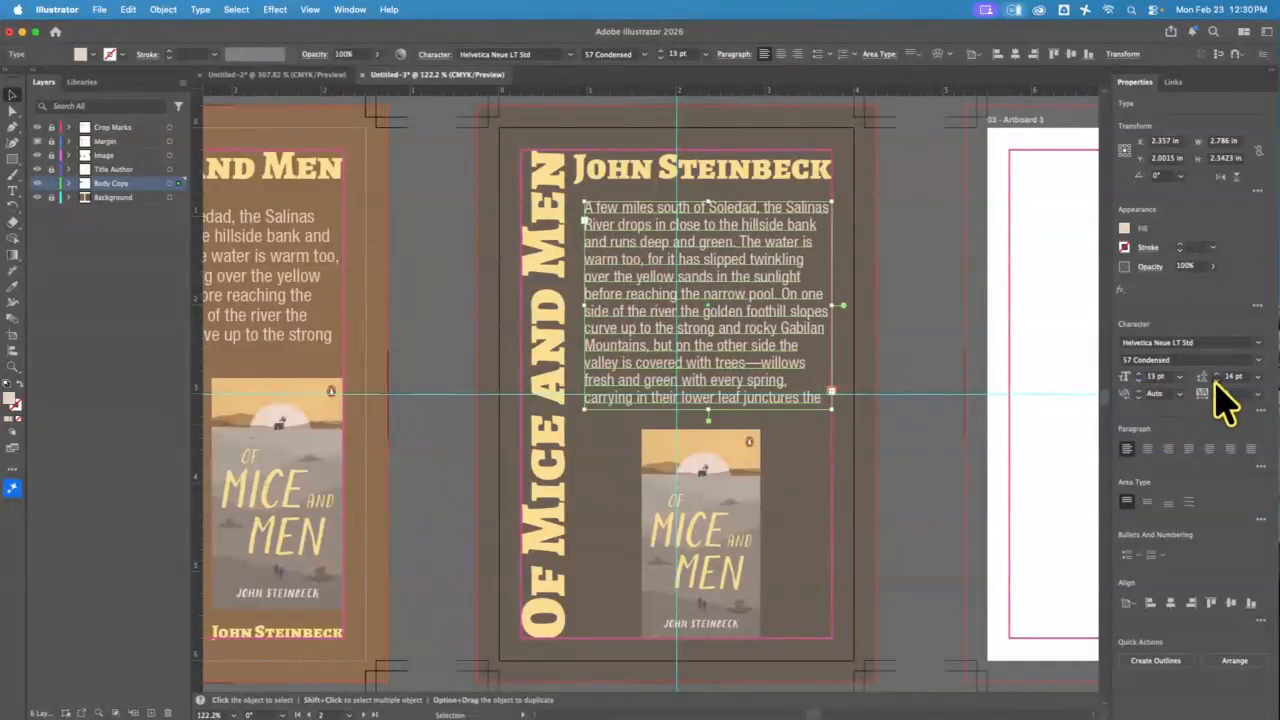
left_click(1217, 381)
left_click(1138, 381)
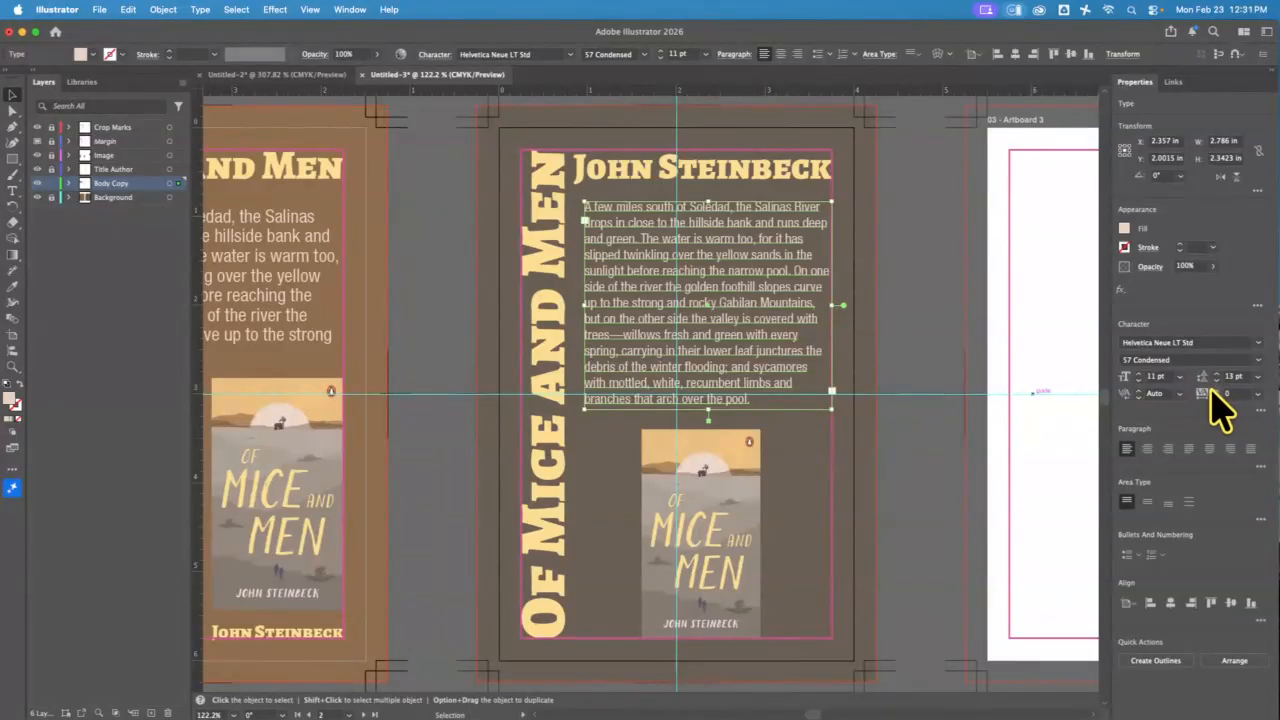
Step: Try the body copy's leading at a loose 25 pt and at a tight 7 pt
scroll(1216, 376, "up", 16)
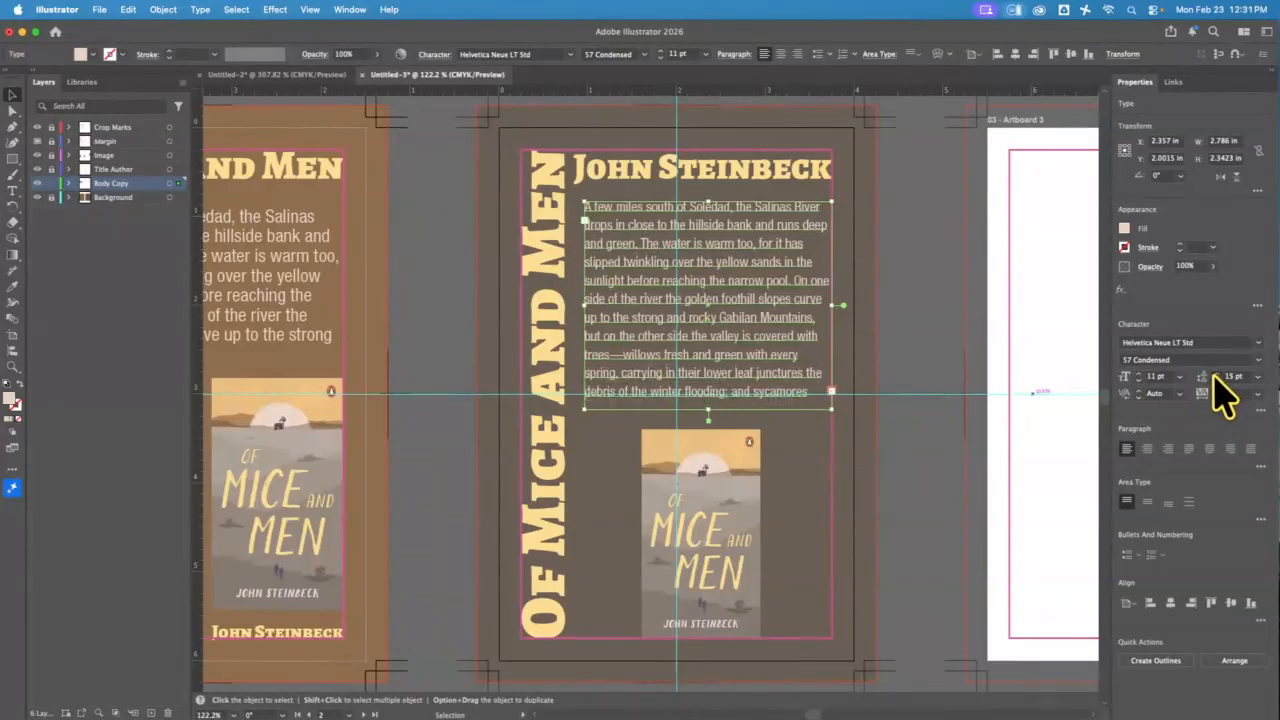
scroll(1214, 380, "up", 2)
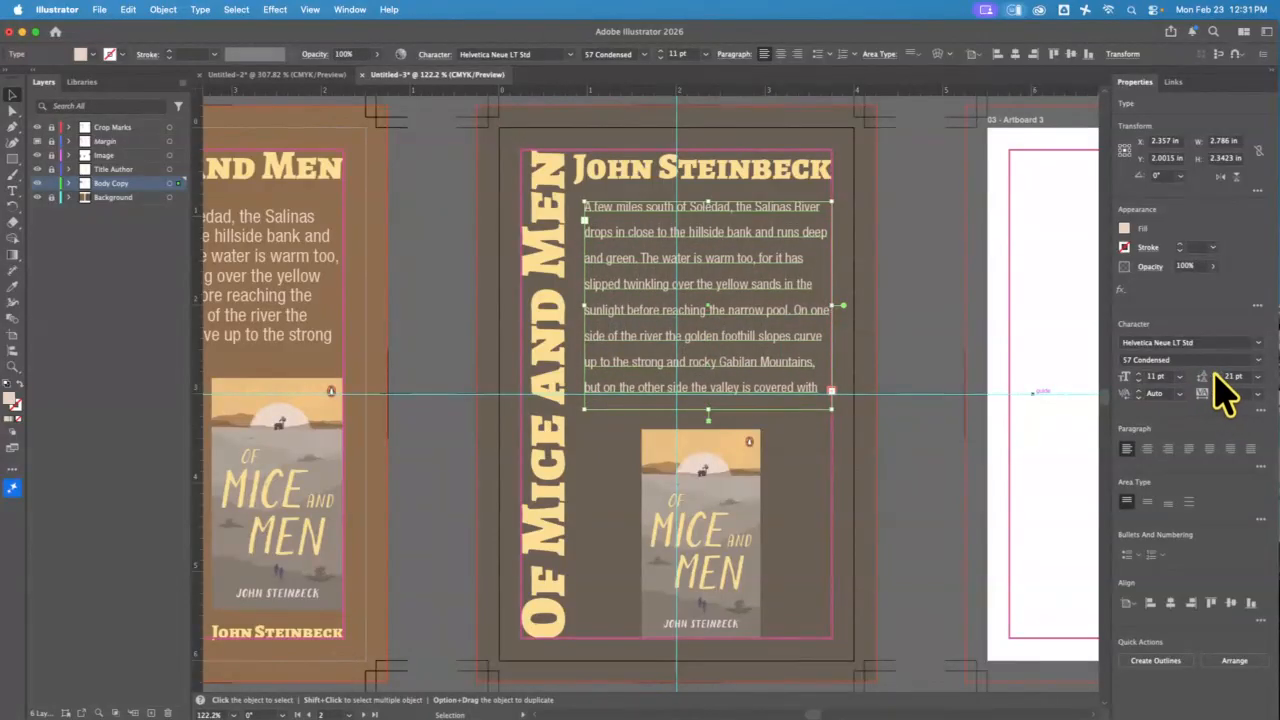
scroll(1216, 377, "up", 4)
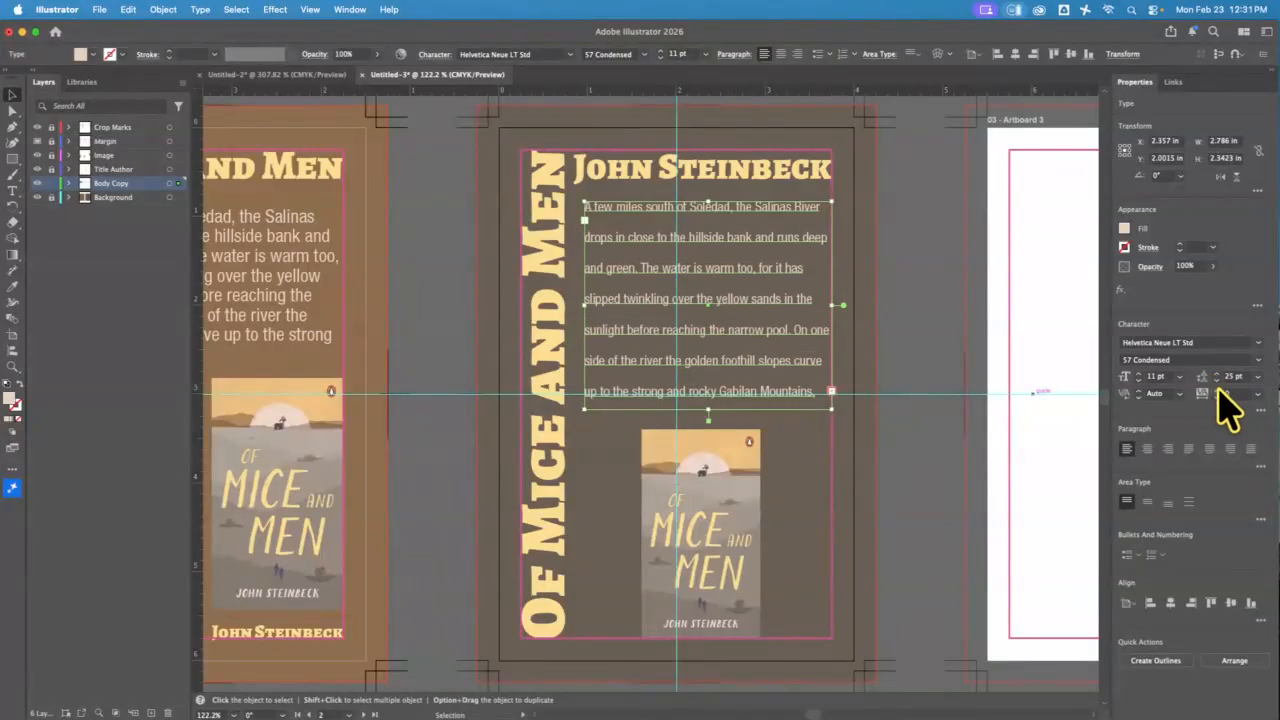
scroll(1218, 384, "down", 5)
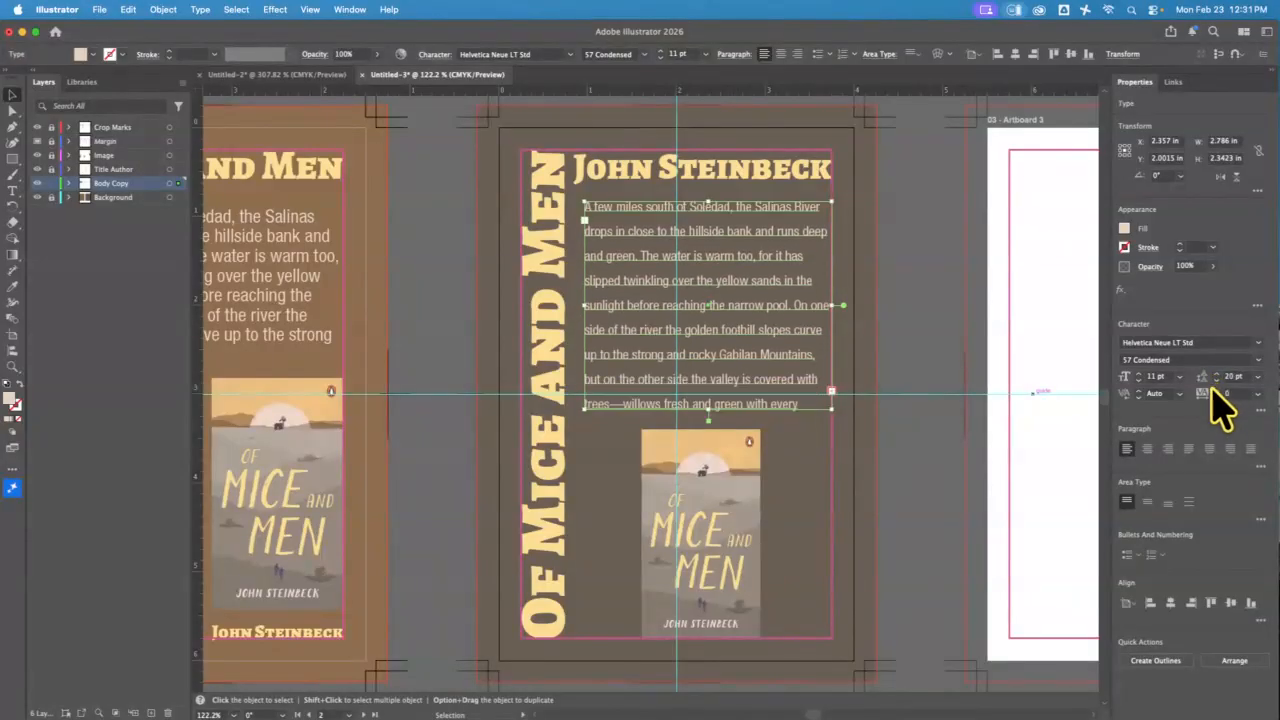
scroll(1222, 398, "down", 4)
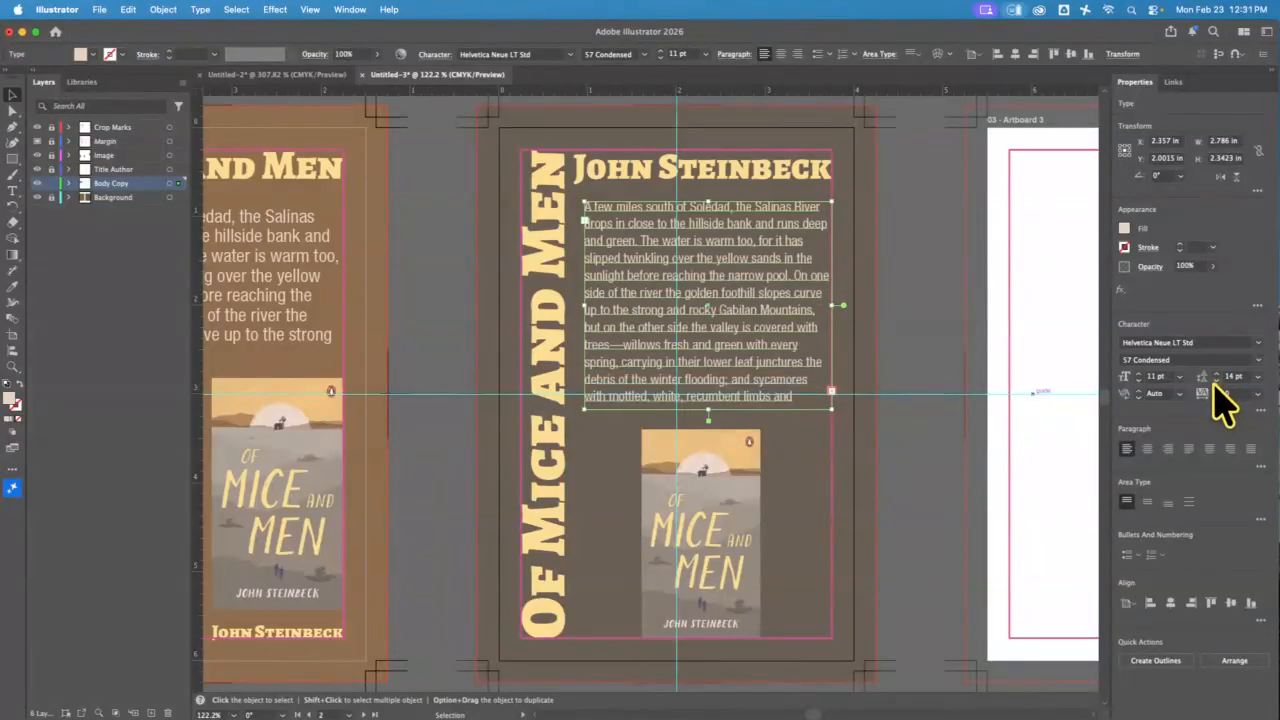
scroll(1218, 384, "down", 1)
scroll(1226, 398, "down", 7)
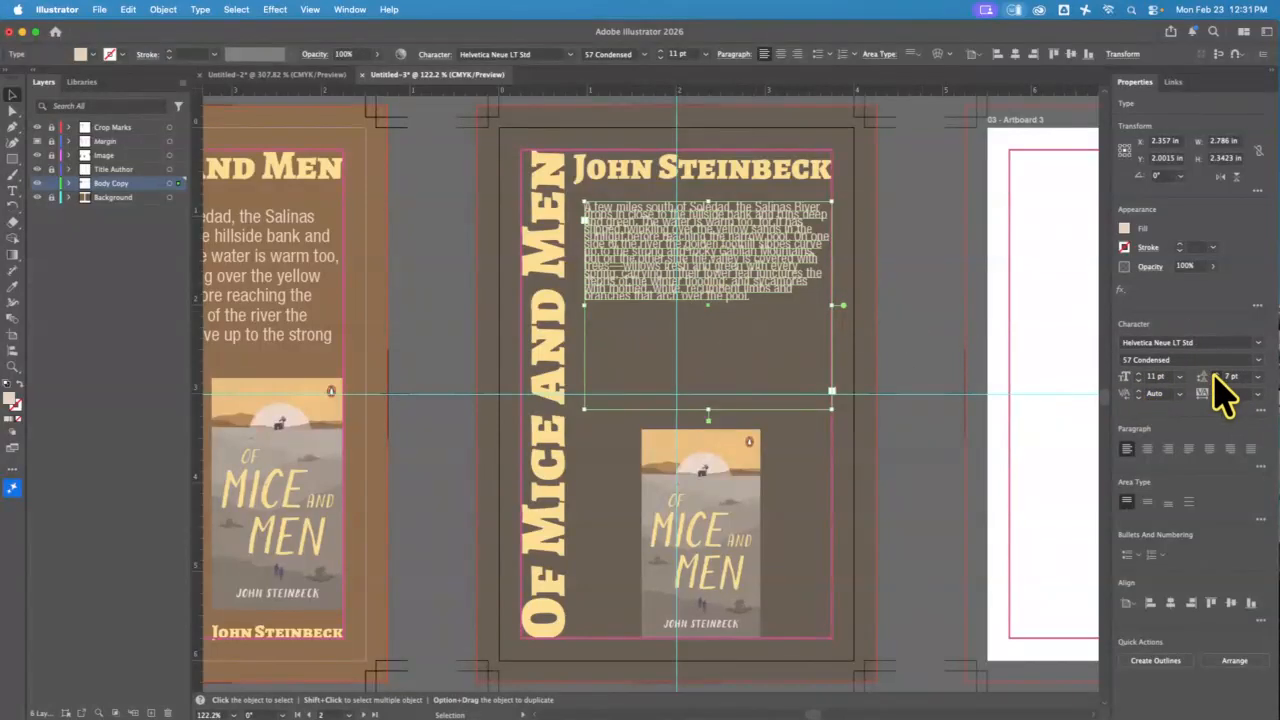
Step: Set the leading of Artboard 2's body copy to 10 pt
key("Up")
key("Up")
key("Up")
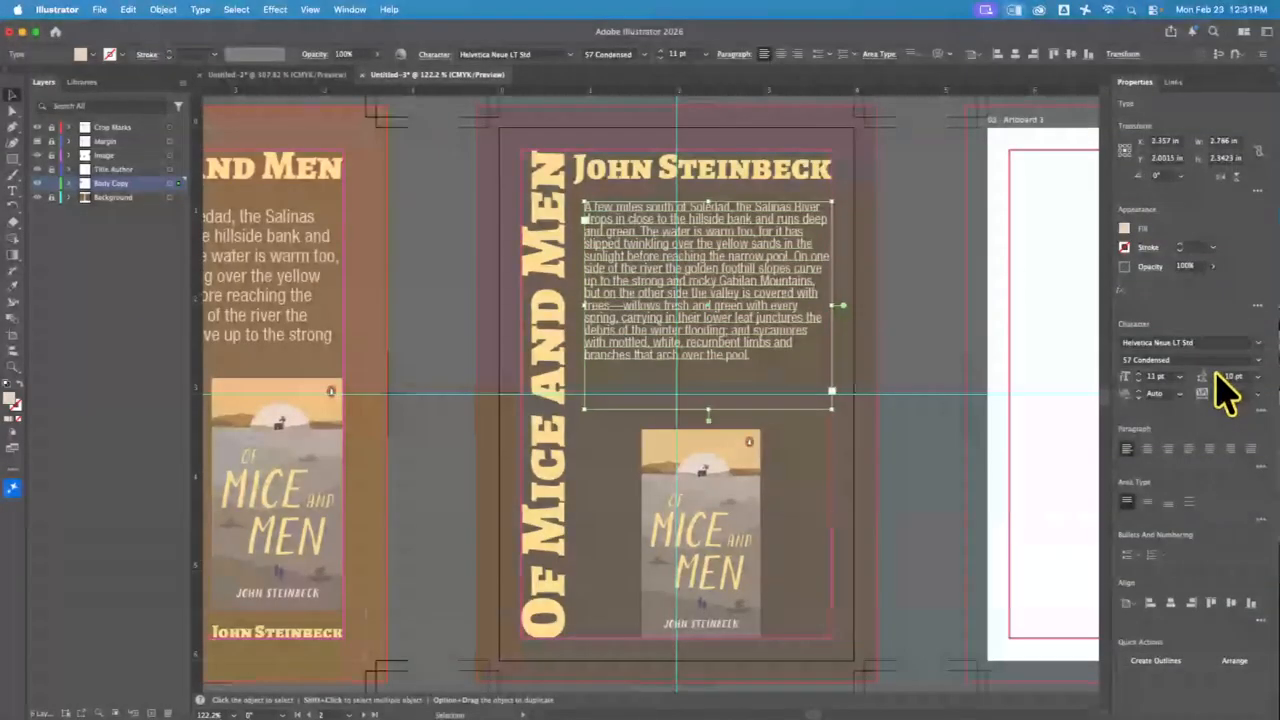
left_click(12, 366)
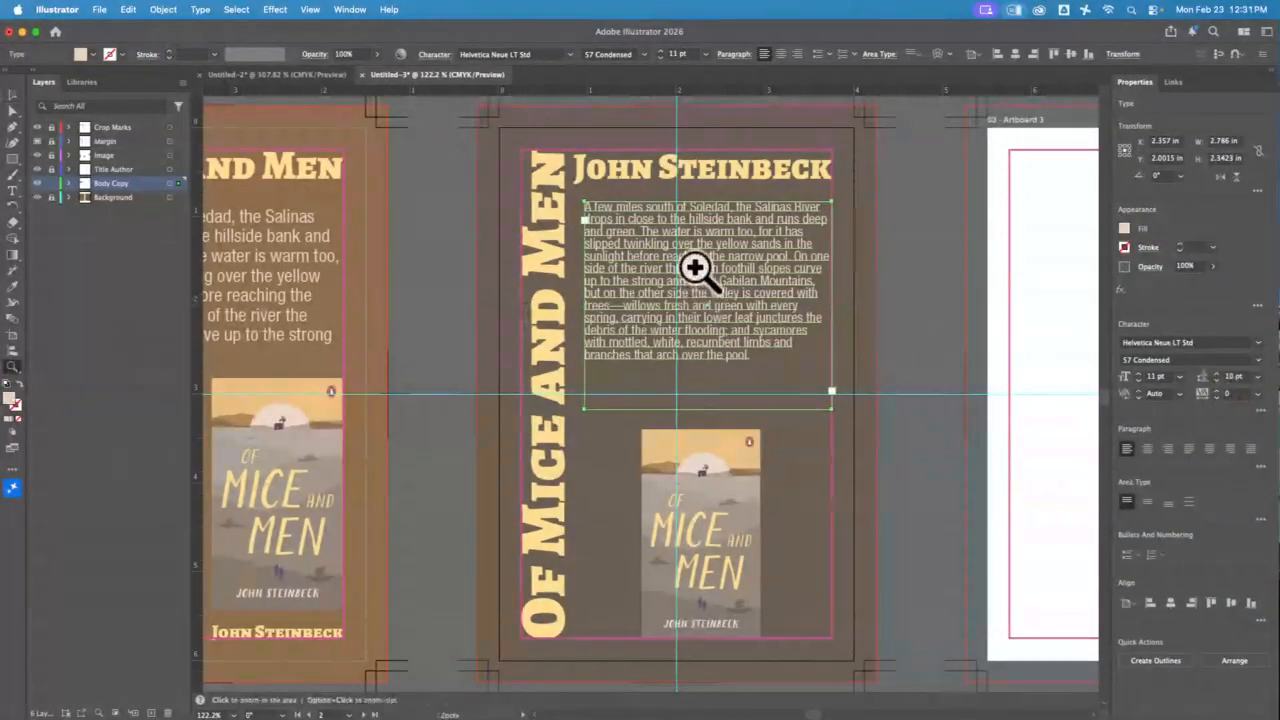
Step: Place a horizontal guide along the ascender tops of the "and rocky" line in Artboard 2's body copy
left_click_drag(695, 268, 1090, 540)
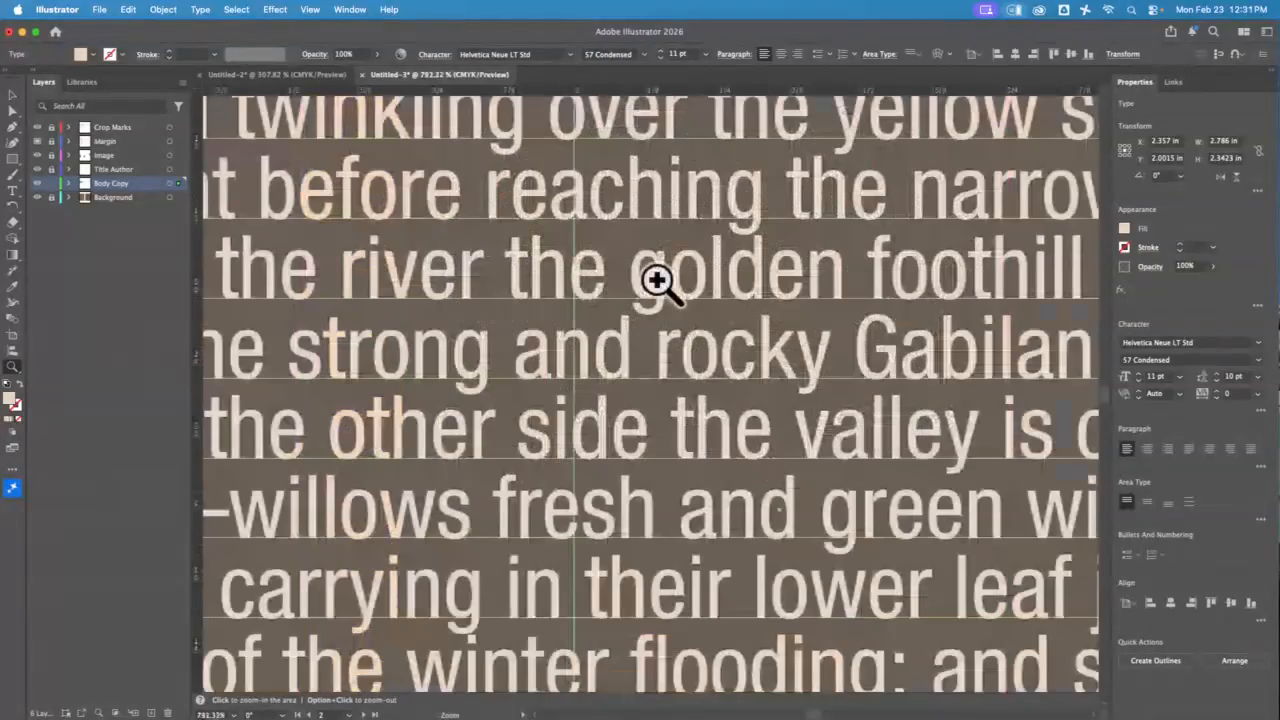
left_click_drag(656, 280, 817, 434)
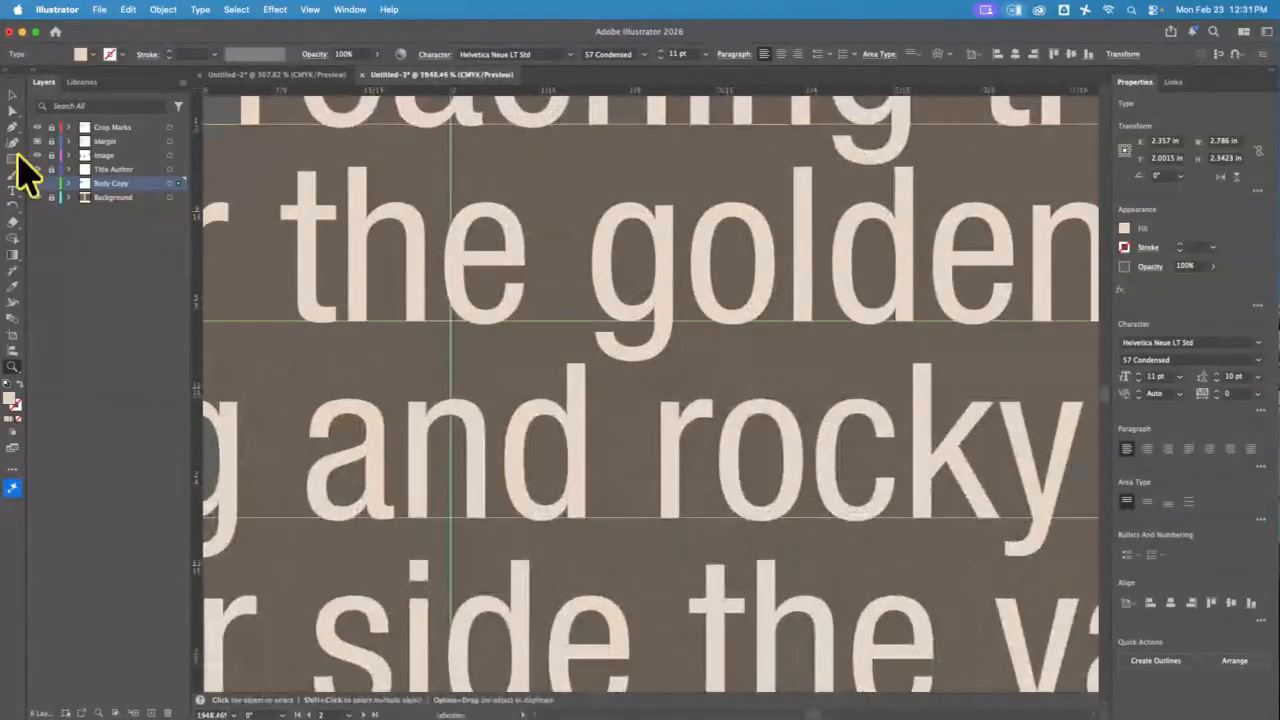
left_click(12, 97)
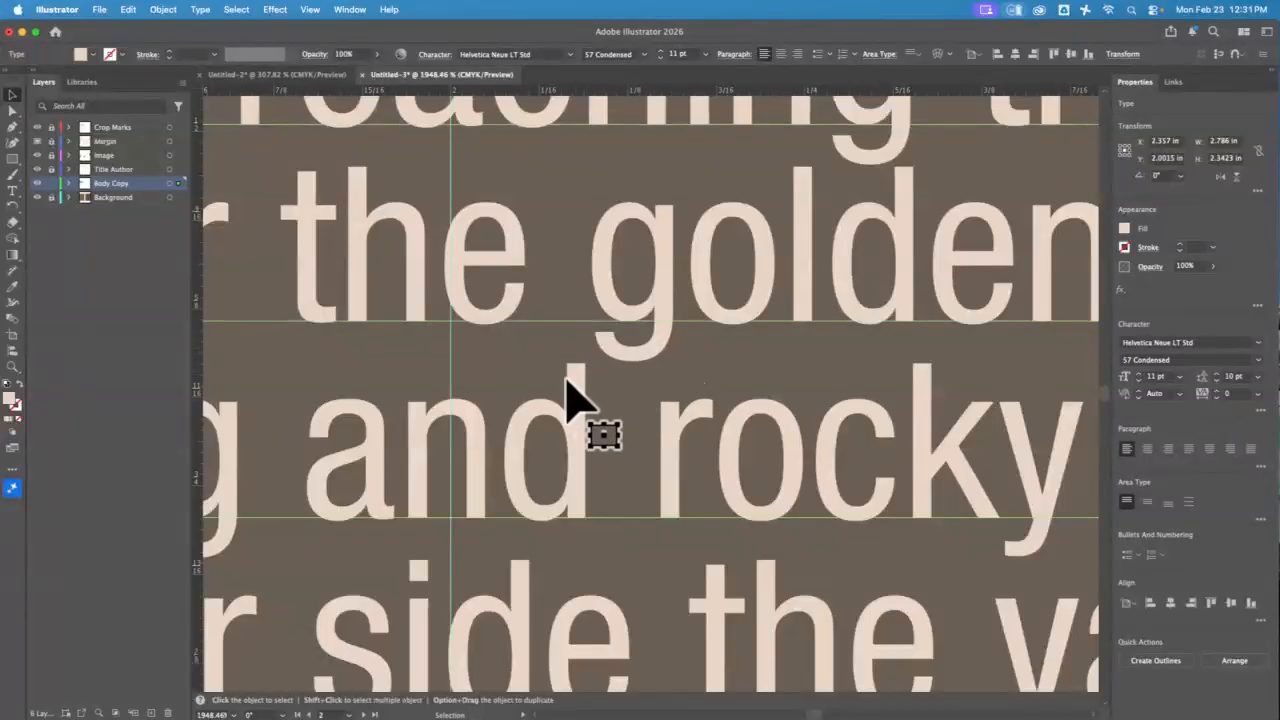
left_click_drag(688, 96, 700, 363)
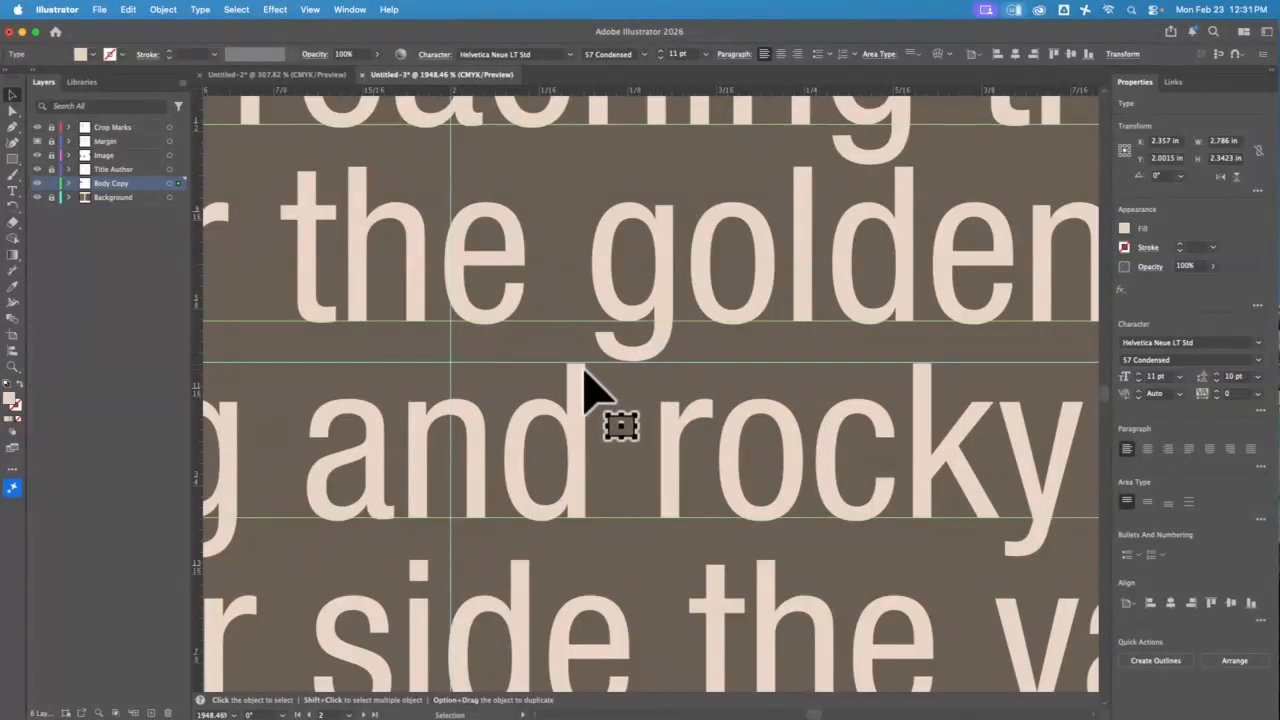
Step: Try the body copy's leading at 9, 10, 11 and 12 pt against the horizontal guide
left_click(1217, 380)
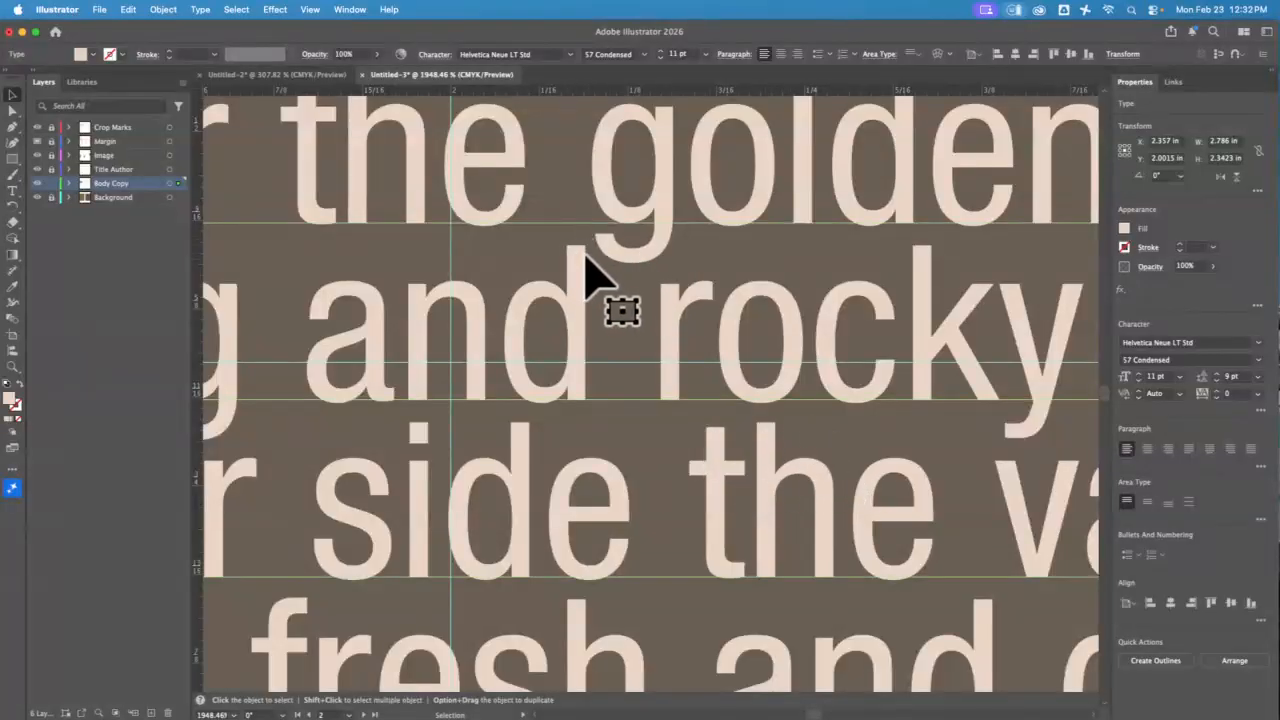
left_click(1217, 376)
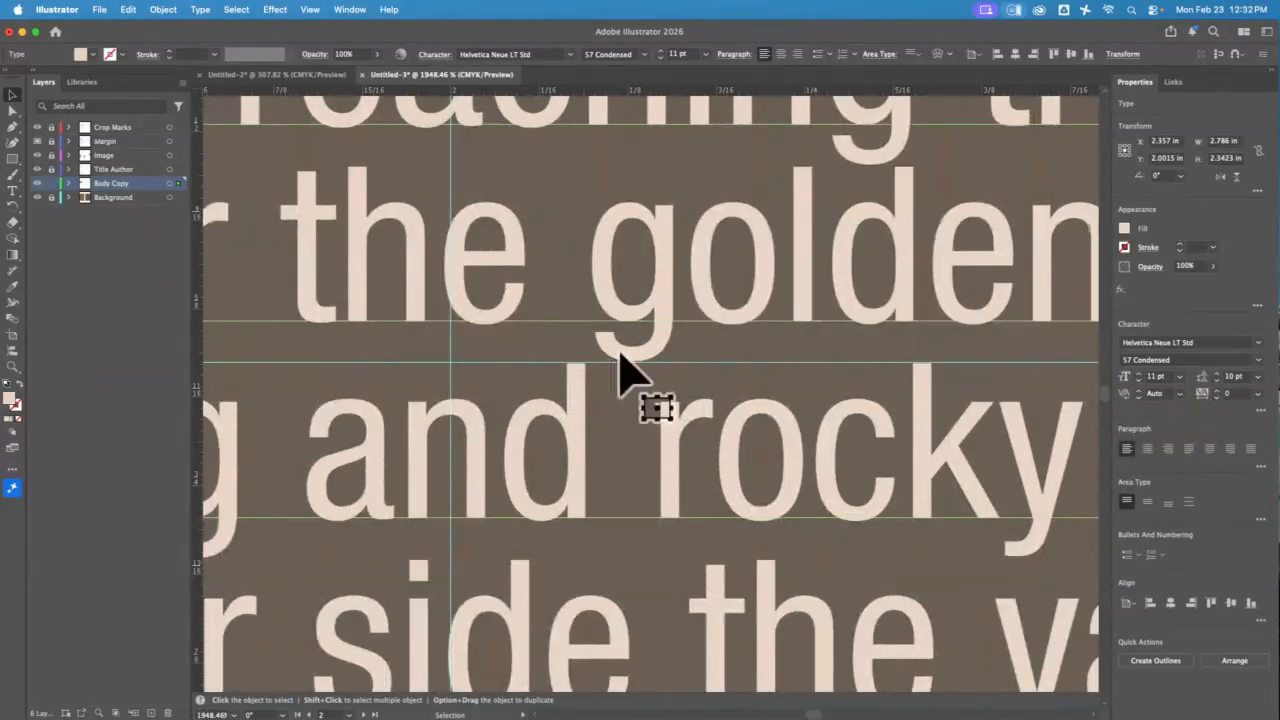
left_click(1217, 376)
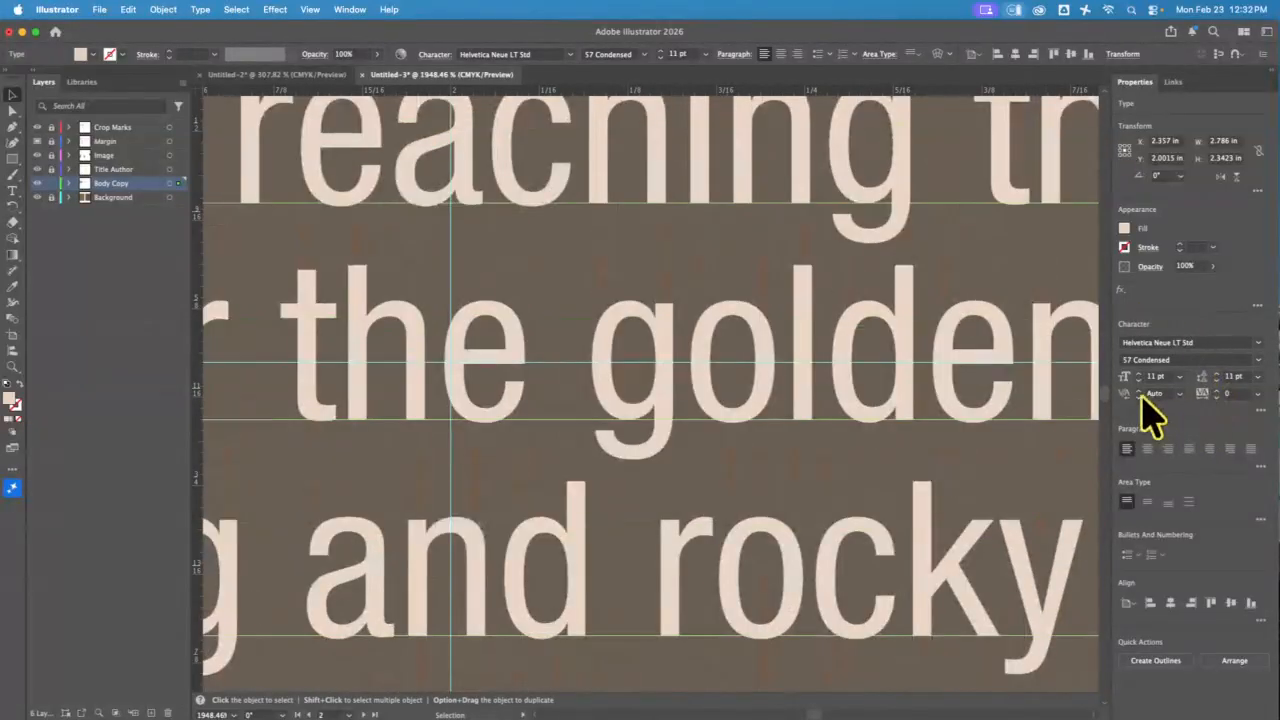
left_click(1216, 373)
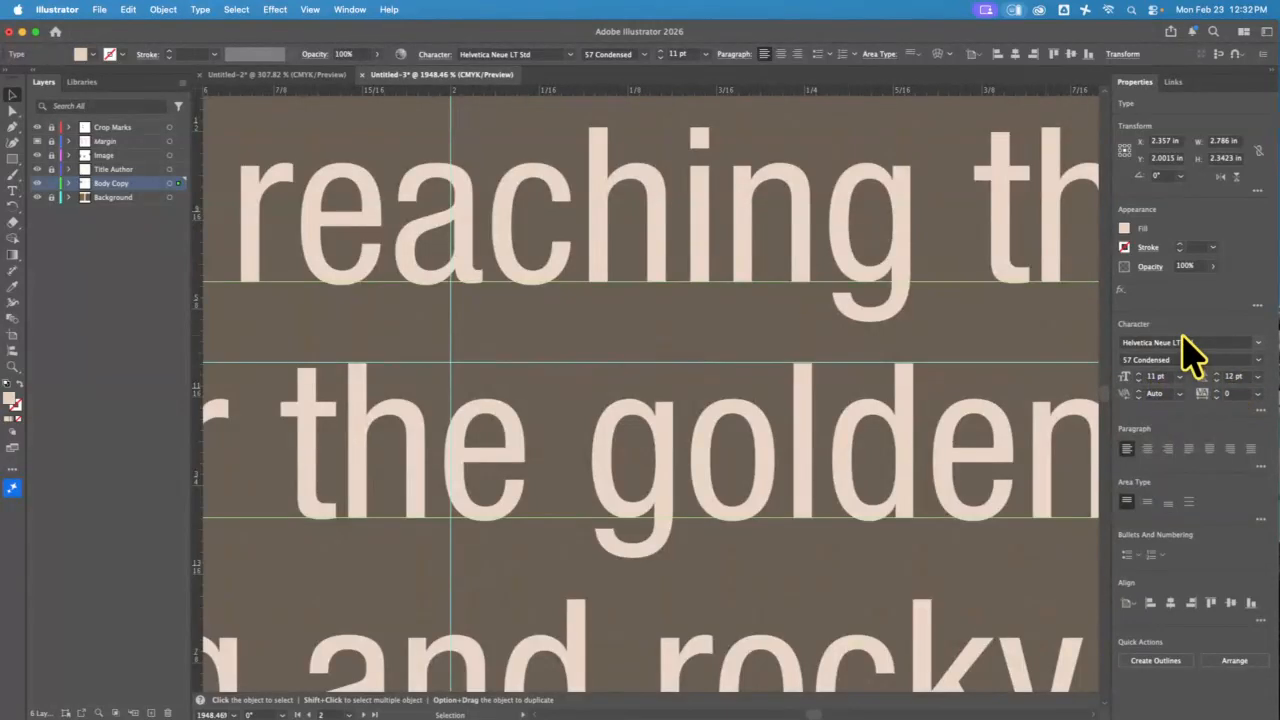
Step: Set the leading of Artboard 2's body copy to 13 pt and deselect the text
key("super+0")
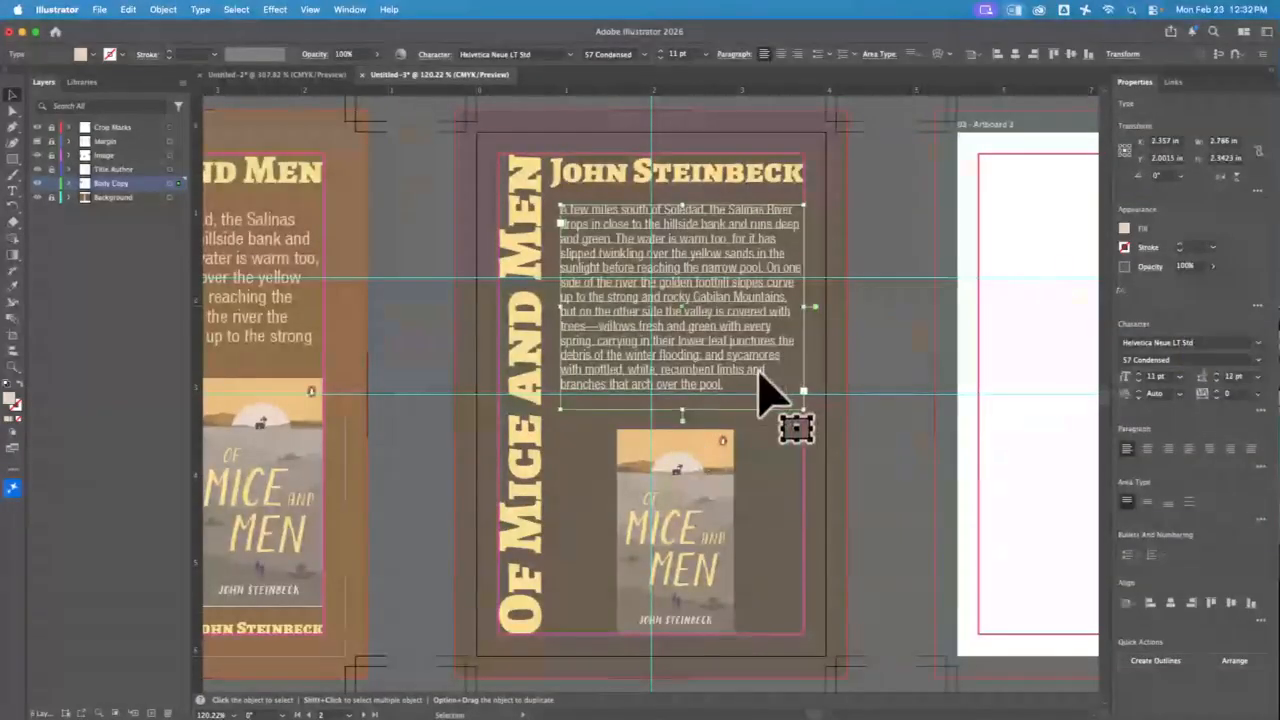
left_click(1216, 373)
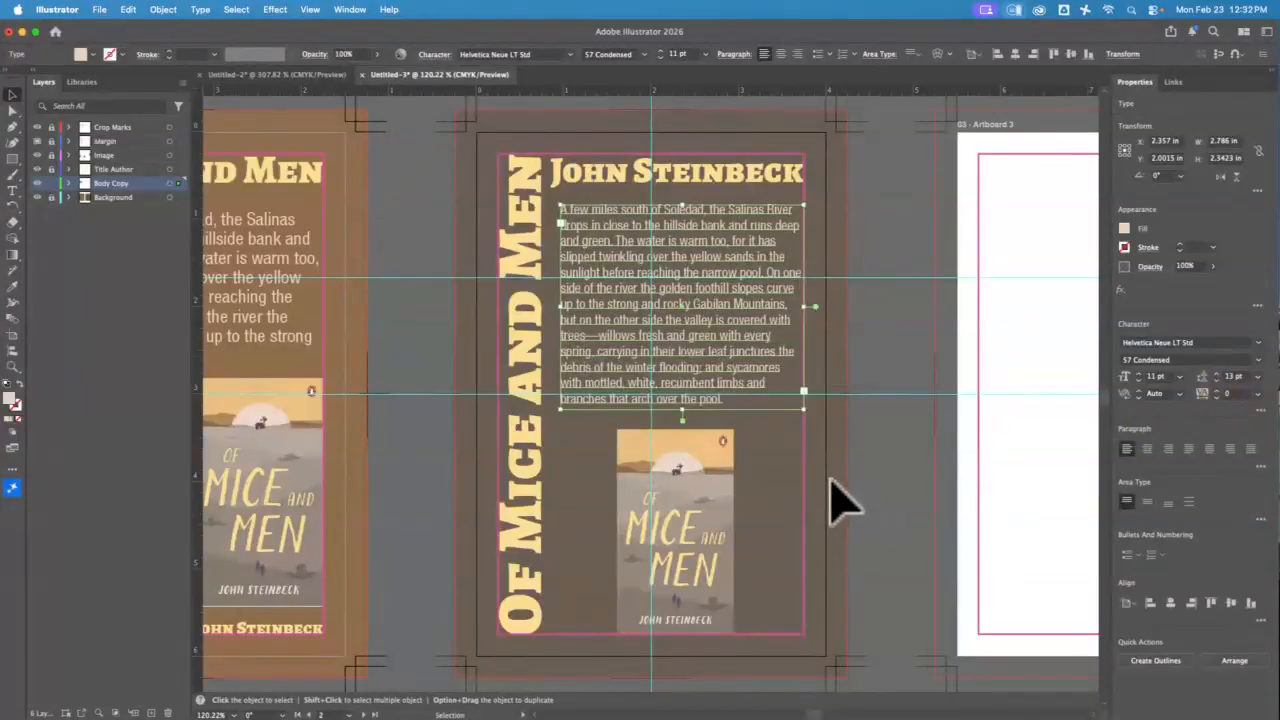
left_click(870, 471)
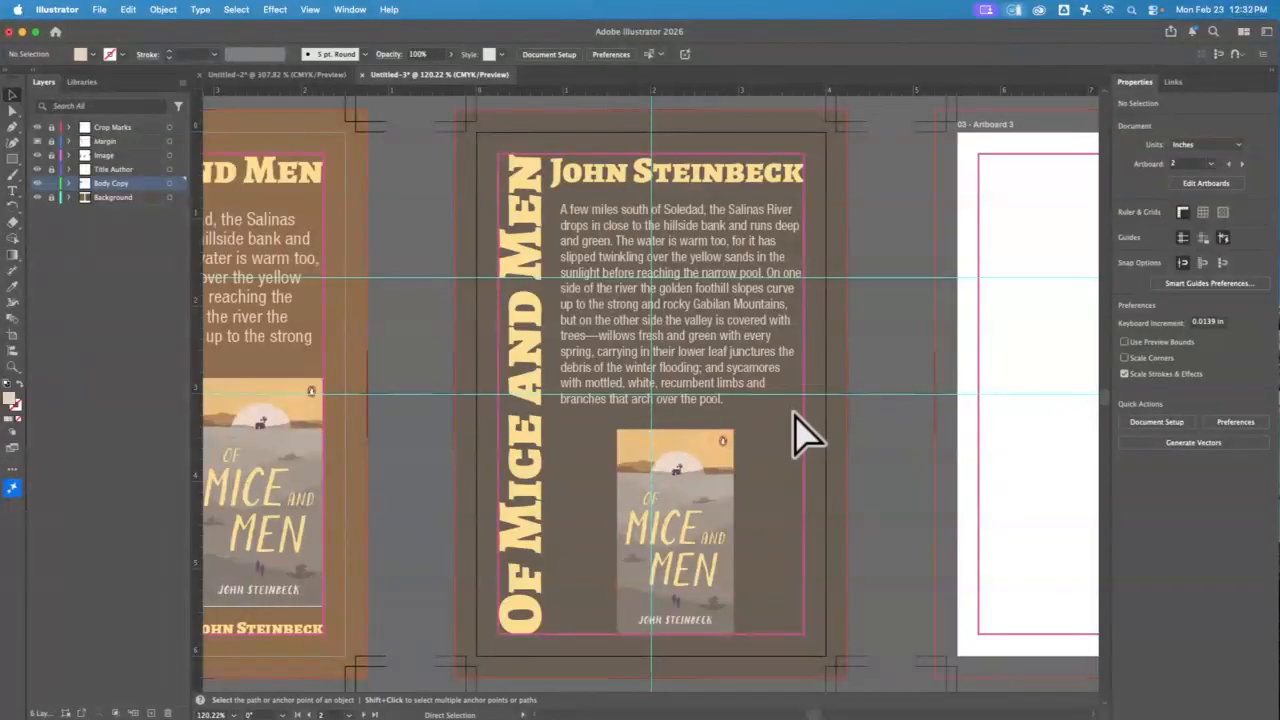
Step: Lock the Body Copy layer and unlock the Title Author layer
scroll(806, 432, "up", 1)
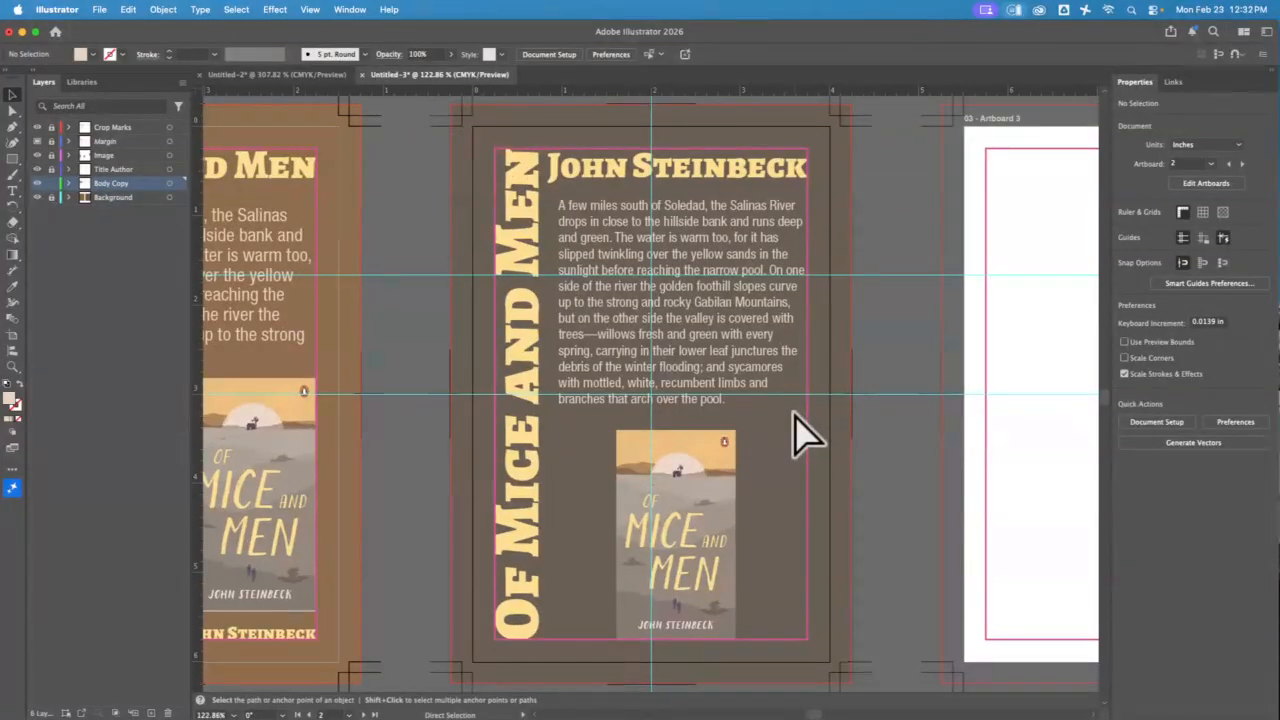
key("super+minus")
key("super+minus")
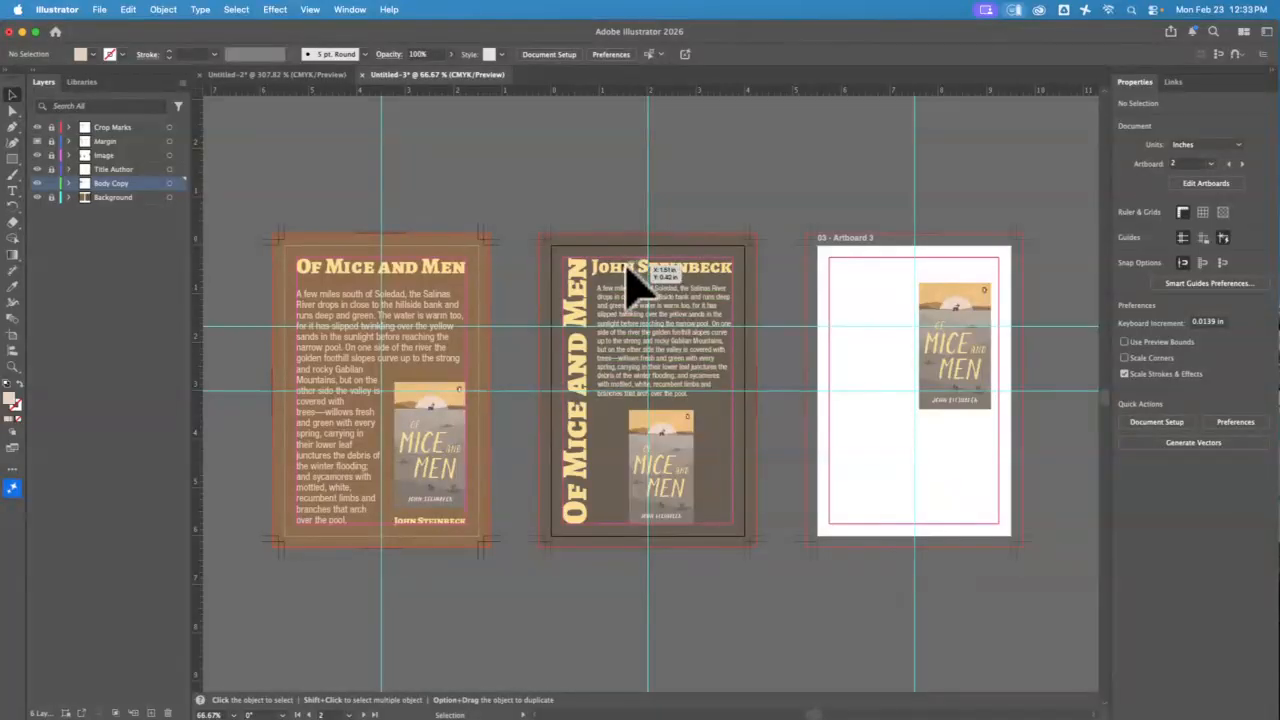
left_click(14, 367)
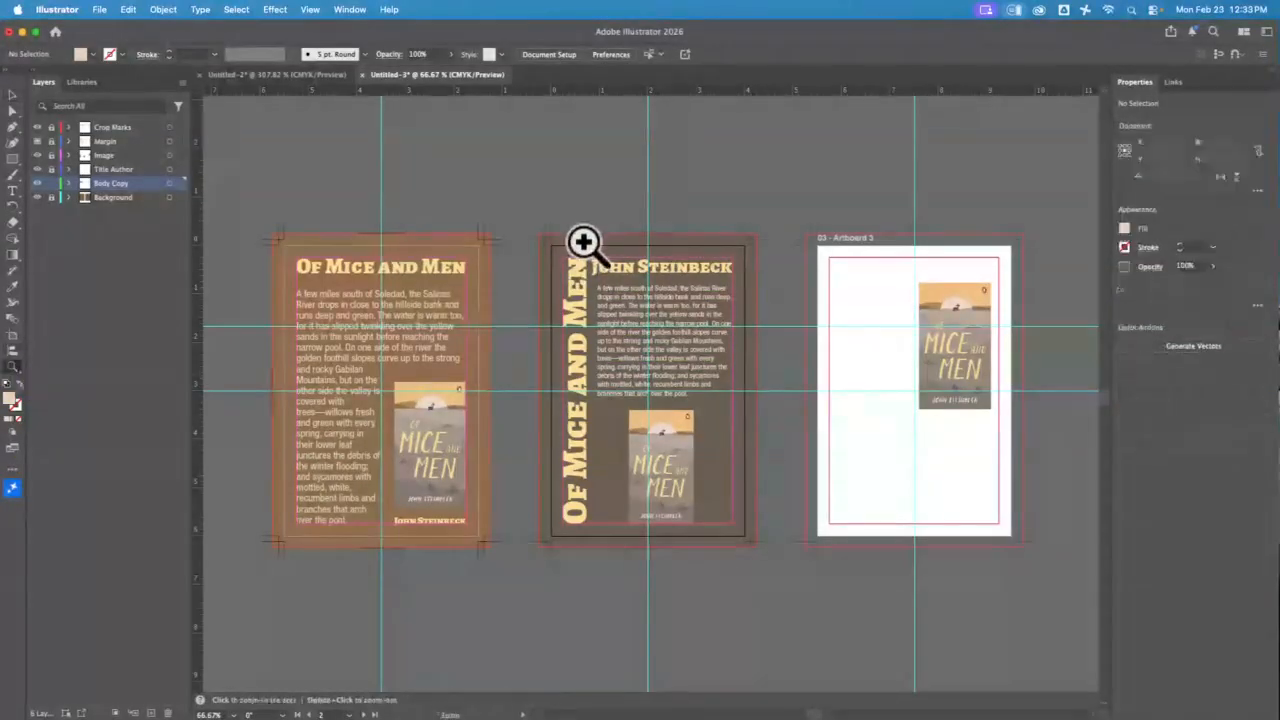
left_click_drag(584, 243, 750, 360)
left_click(12, 94)
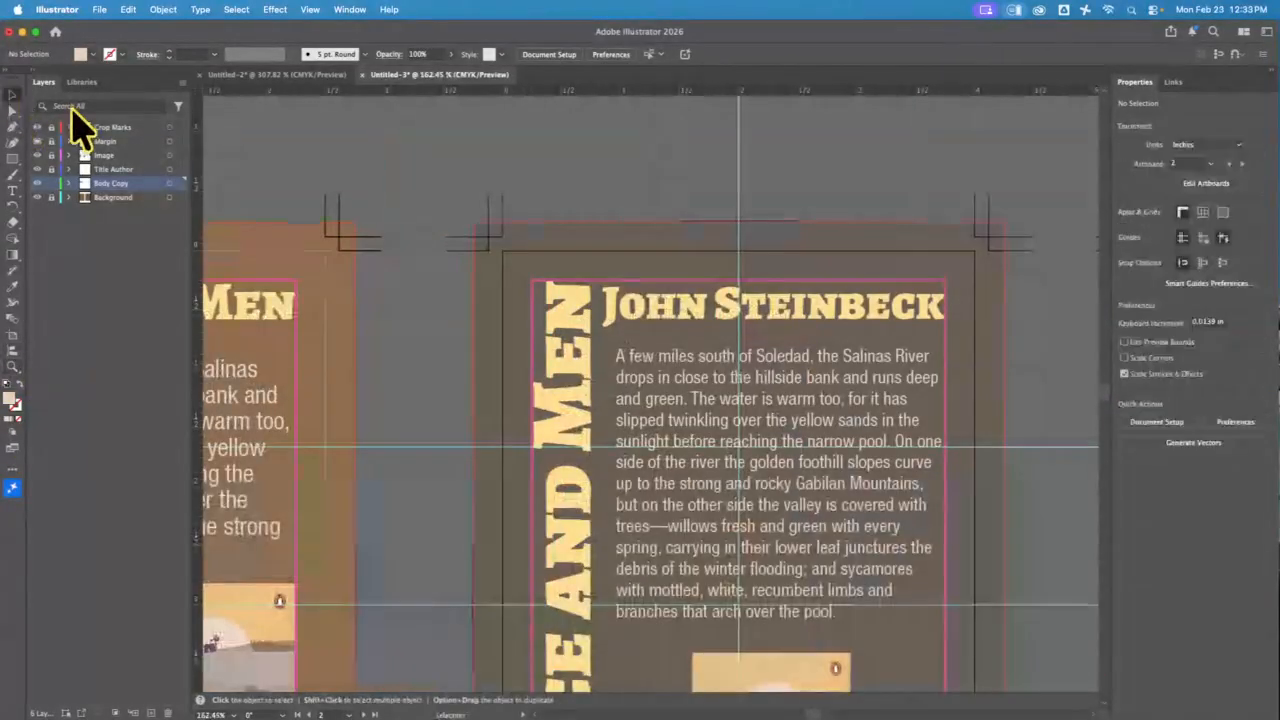
left_click(650, 447)
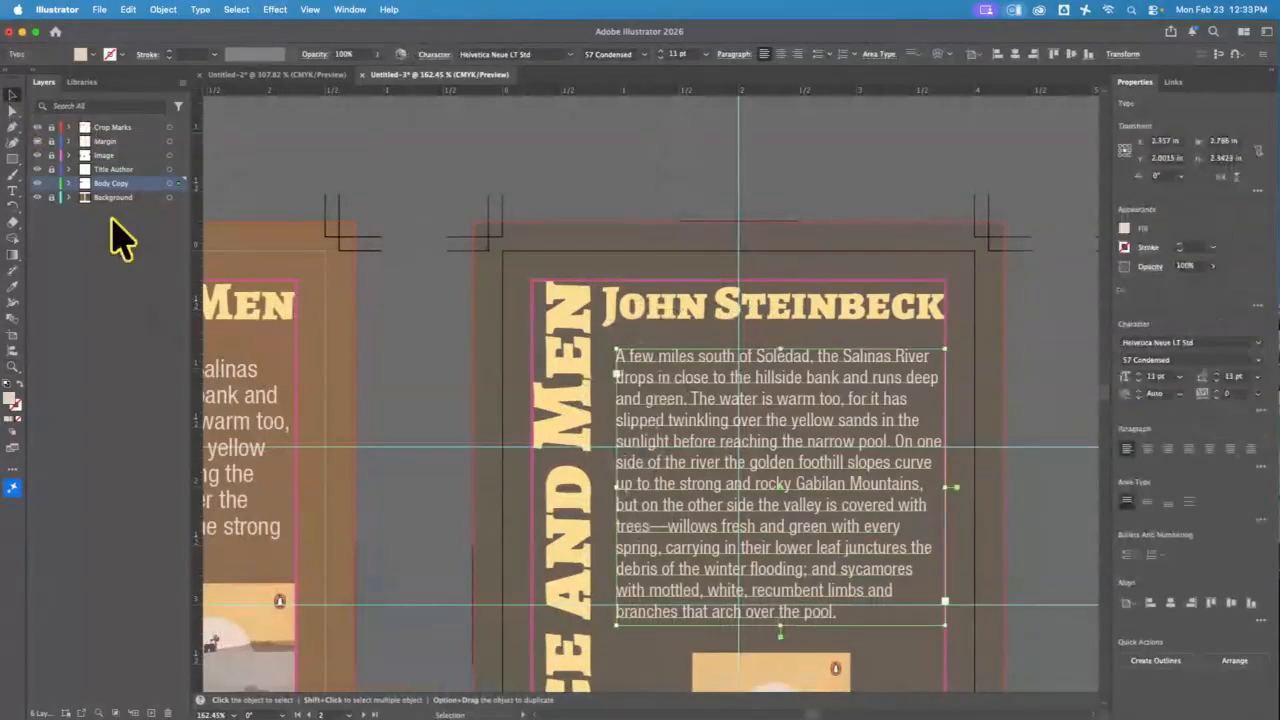
left_click(53, 184)
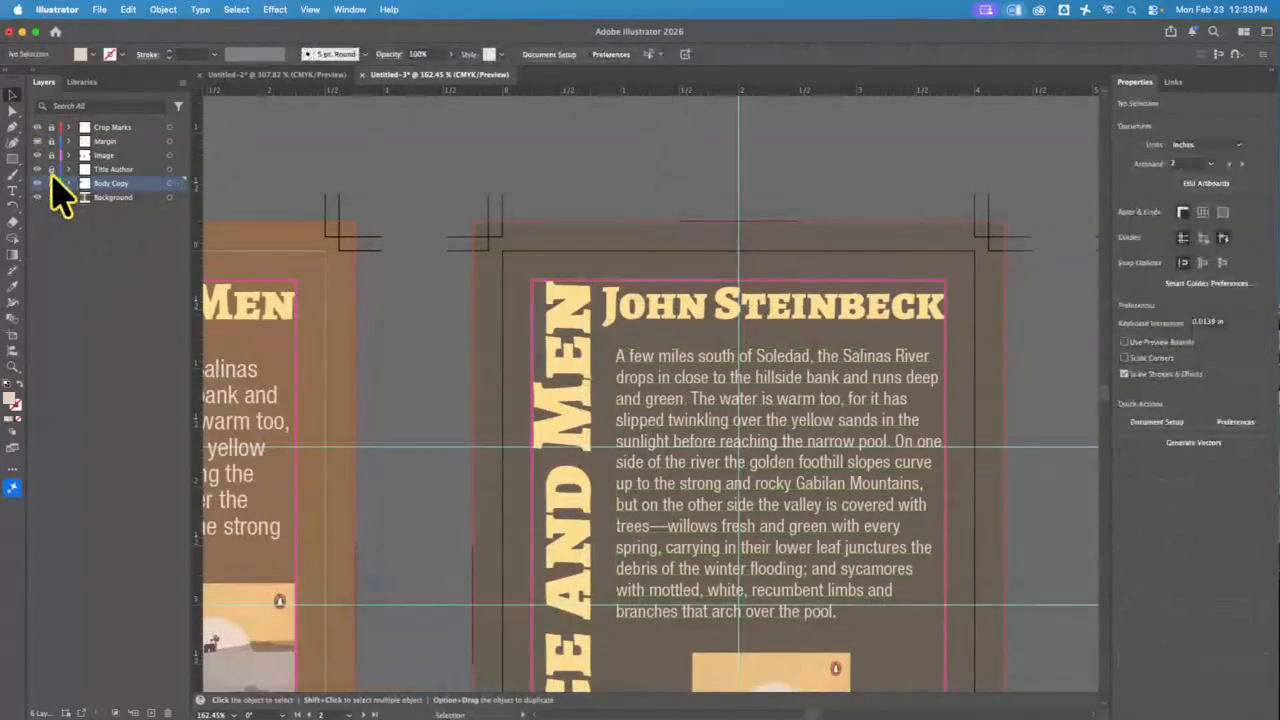
Step: Scale down the author's name on Artboard 2 so its left edge lines up with the body copy
left_click(655, 320)
left_click_drag(607, 339, 616, 331)
left_click(740, 200)
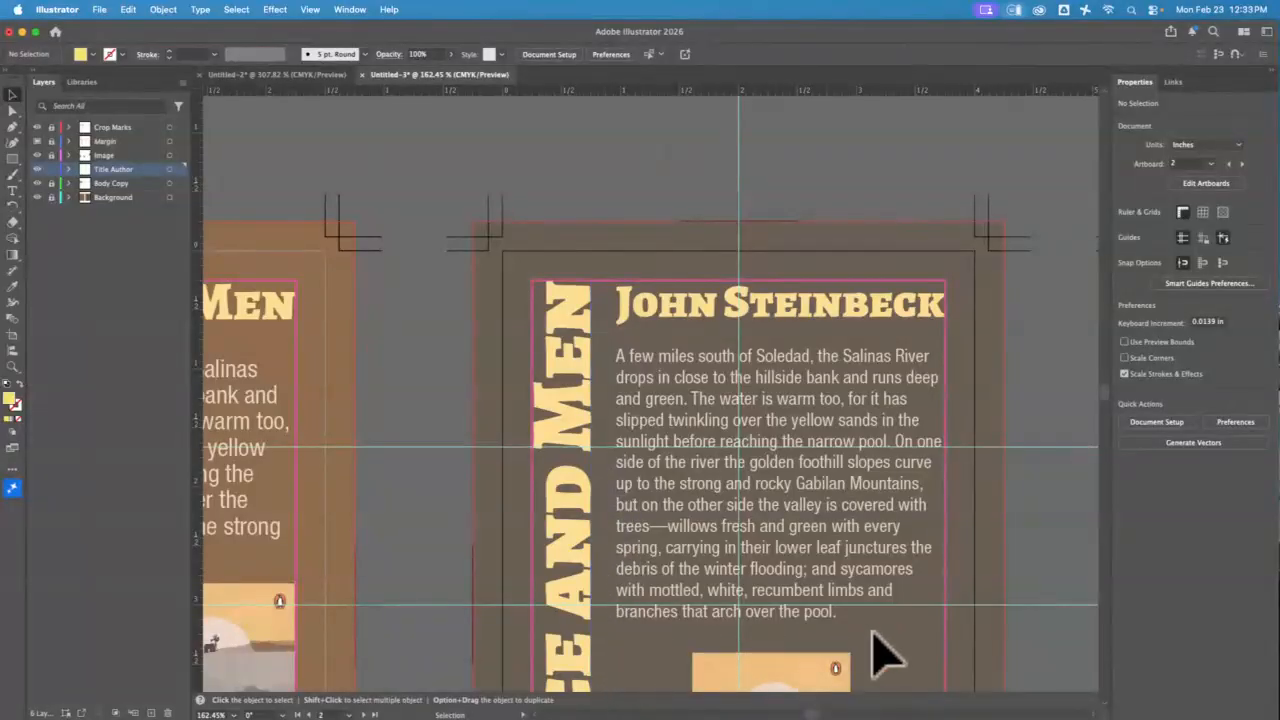
key("a")
key("super+0")
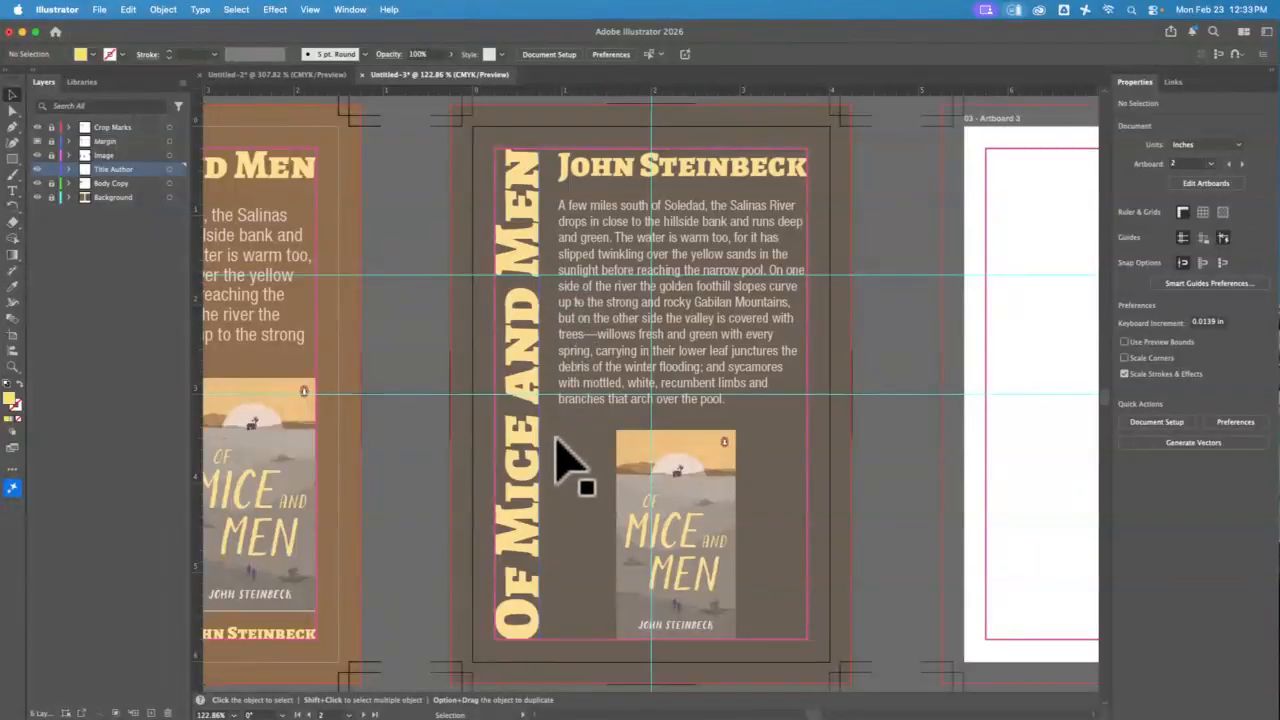
Step: Switch to the Blackboard course in Chrome and open the instructions for the Design Mission 07 assignment
mouse_move(497, 705)
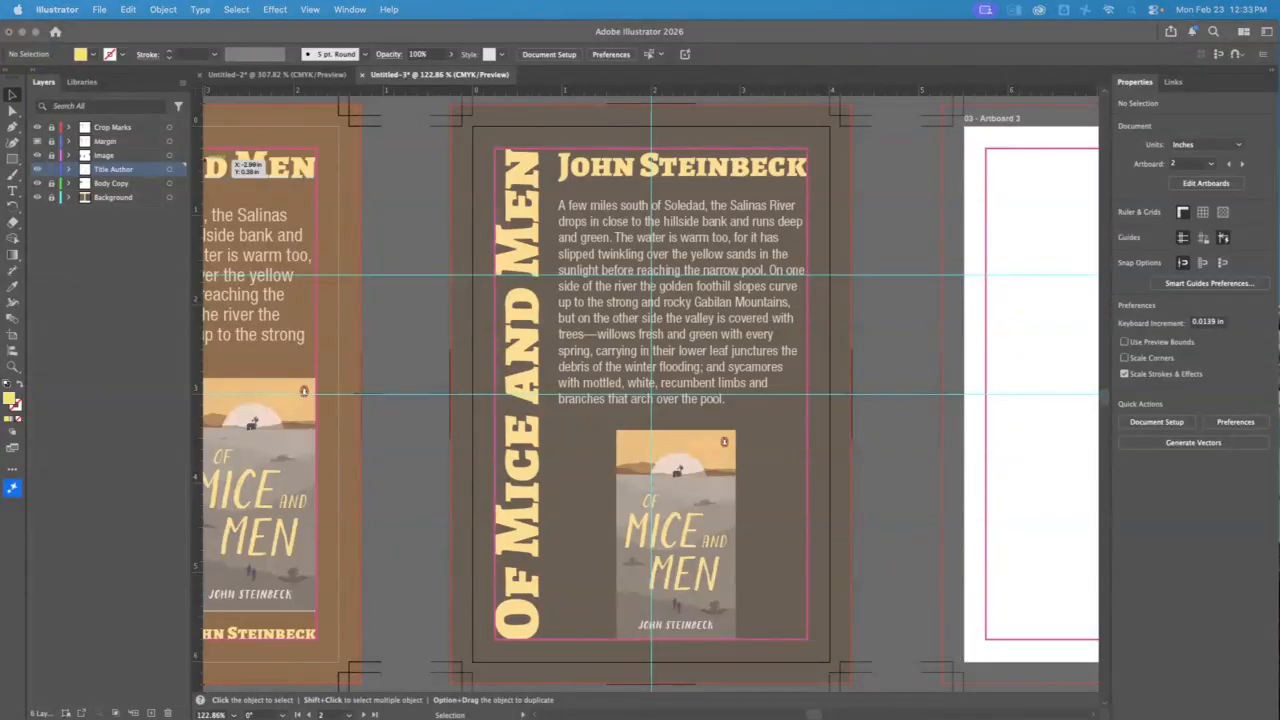
left_click_drag(0, 144, 639, 56)
left_click(24, 180)
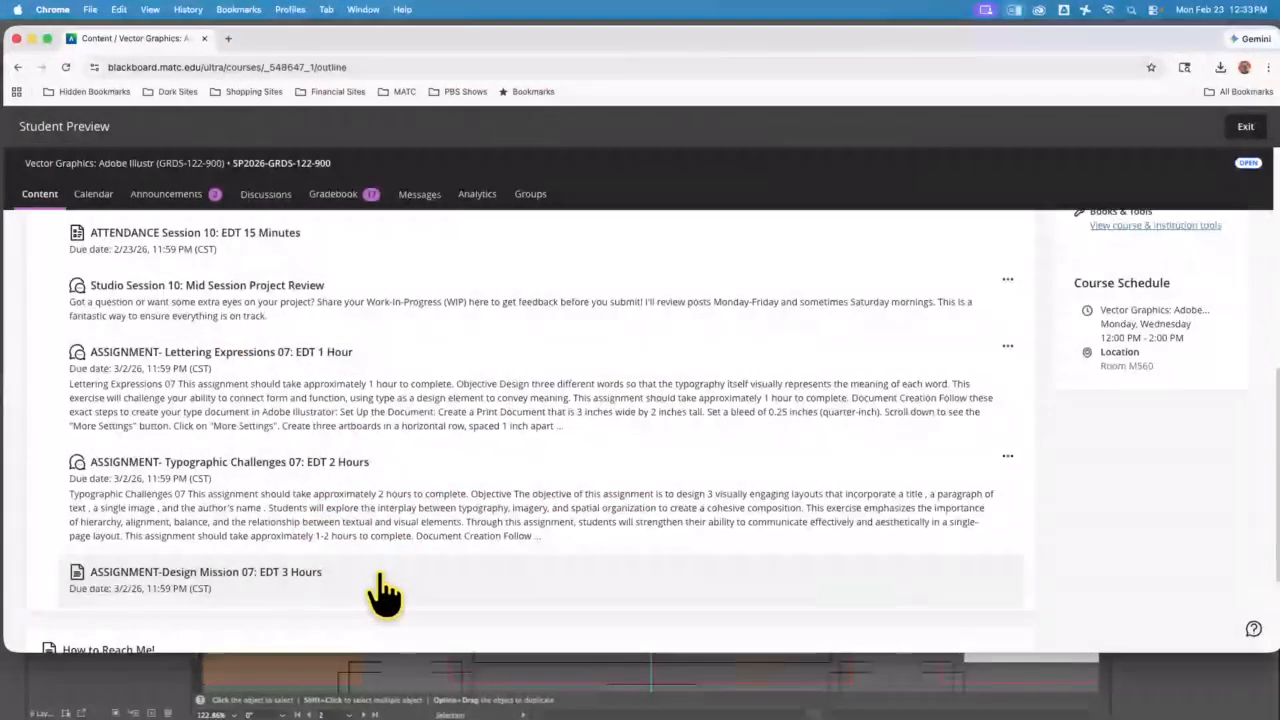
left_click(381, 578)
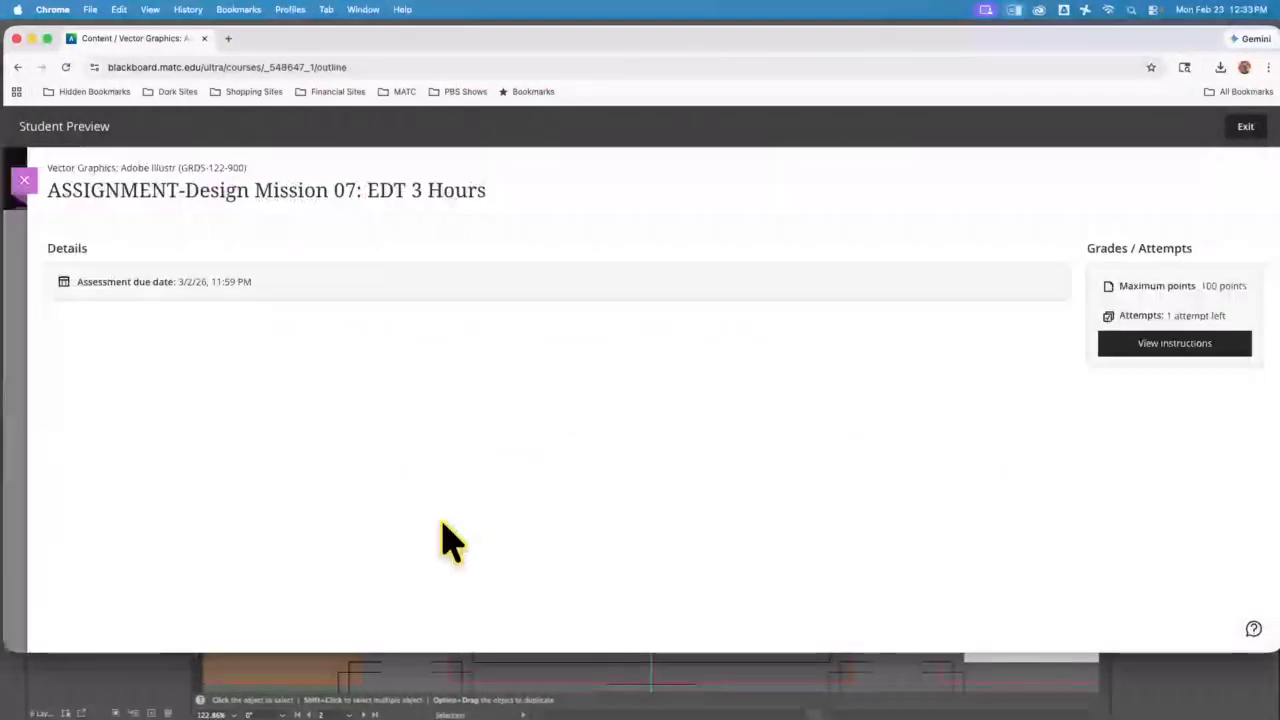
left_click(1163, 350)
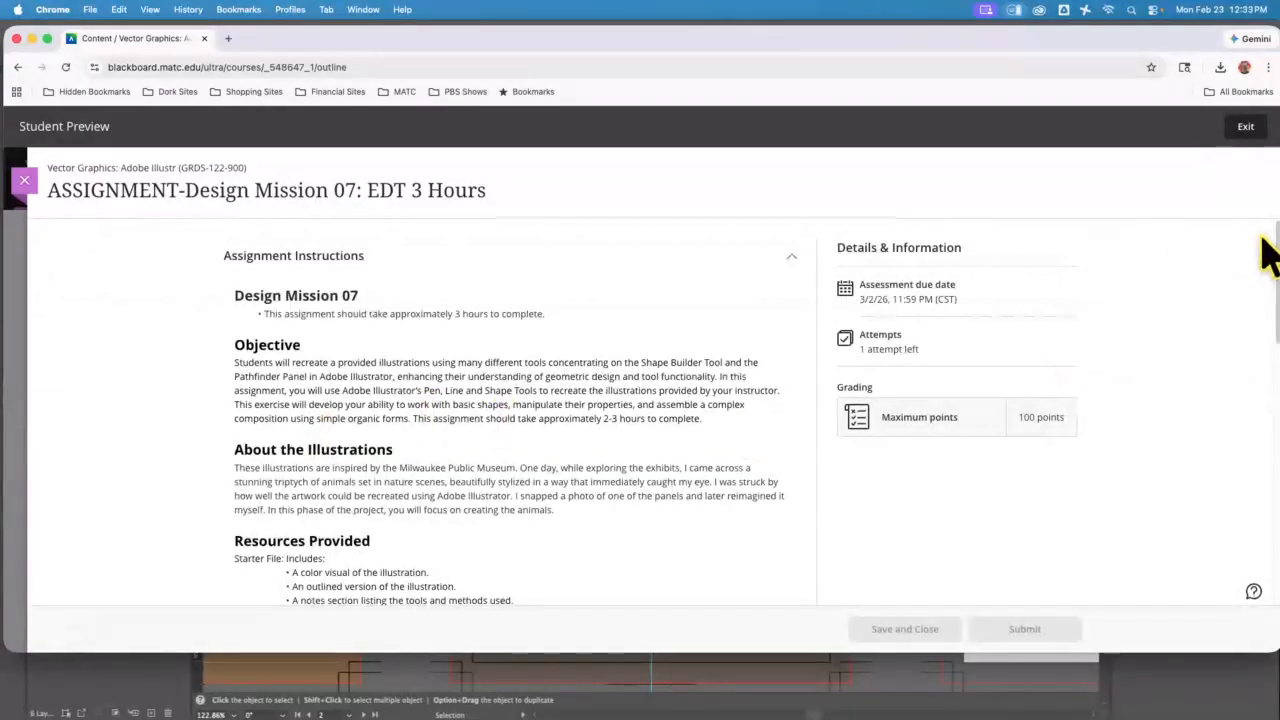
Step: Read through the Design Mission 07 instructions down to the file naming, PDF export and submission sections
scroll(1250, 330, "down", 7)
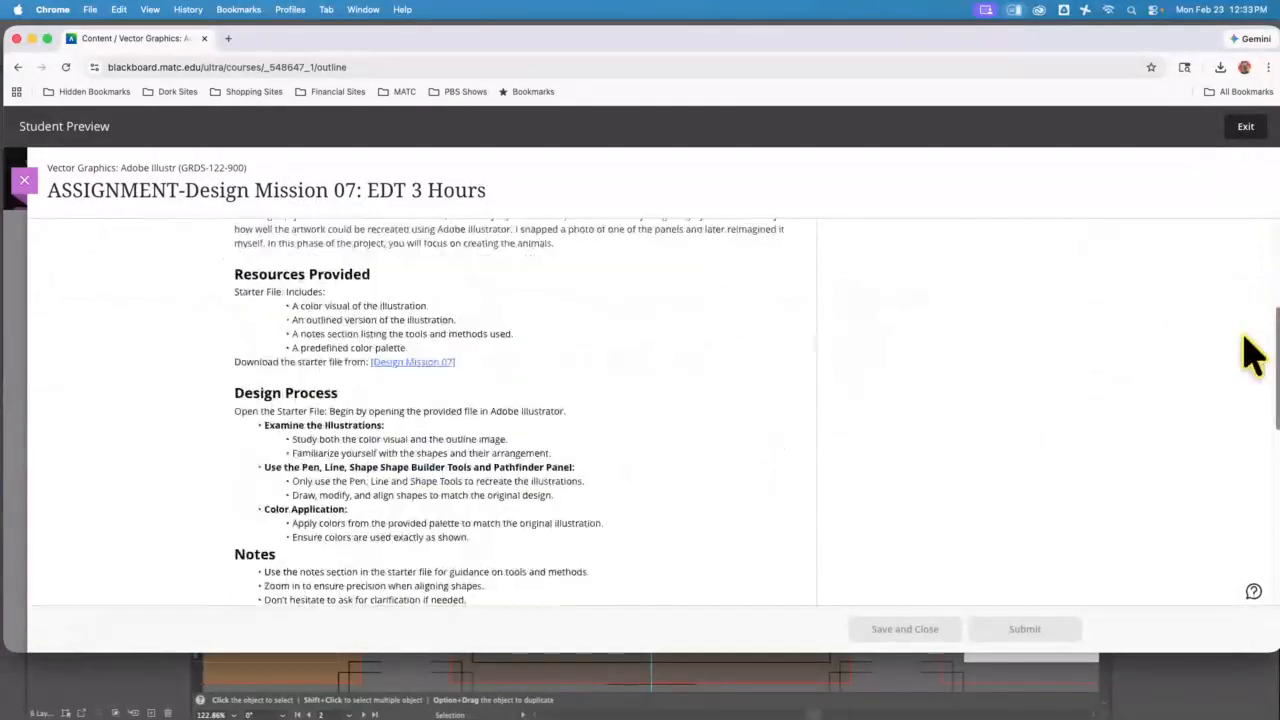
scroll(1245, 378, "down", 6)
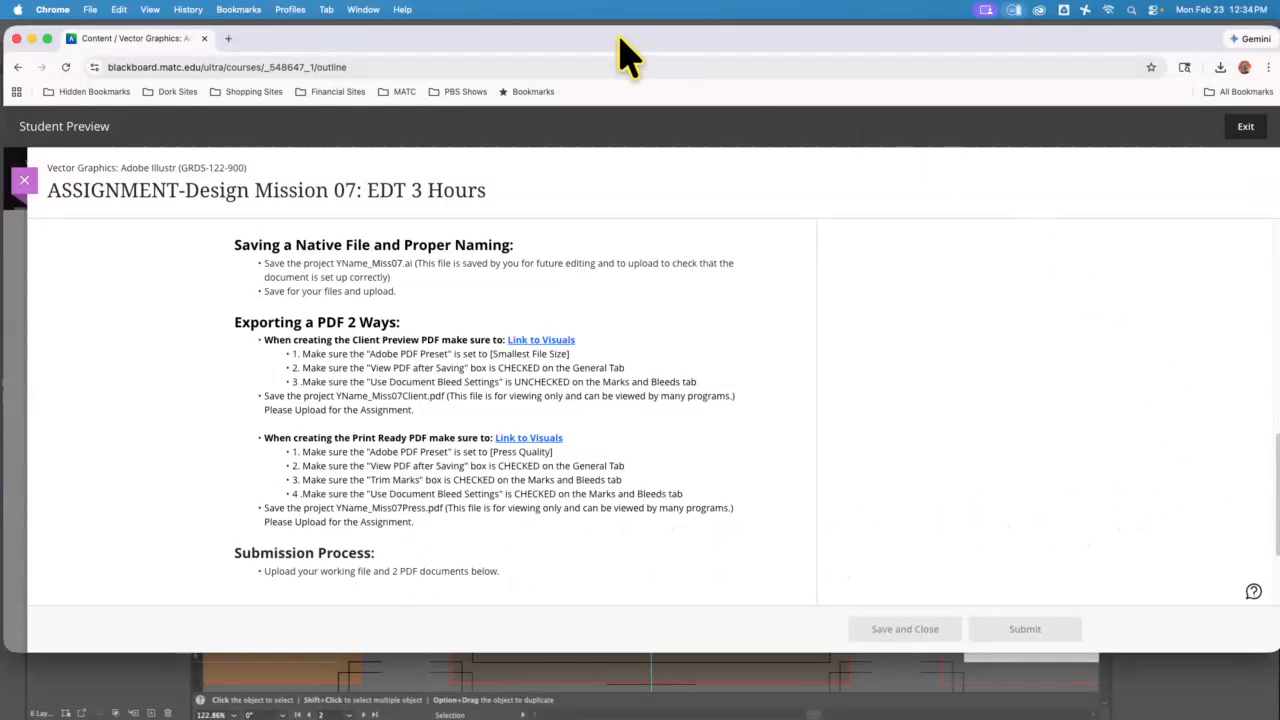
left_click_drag(620, 37, 617, 32)
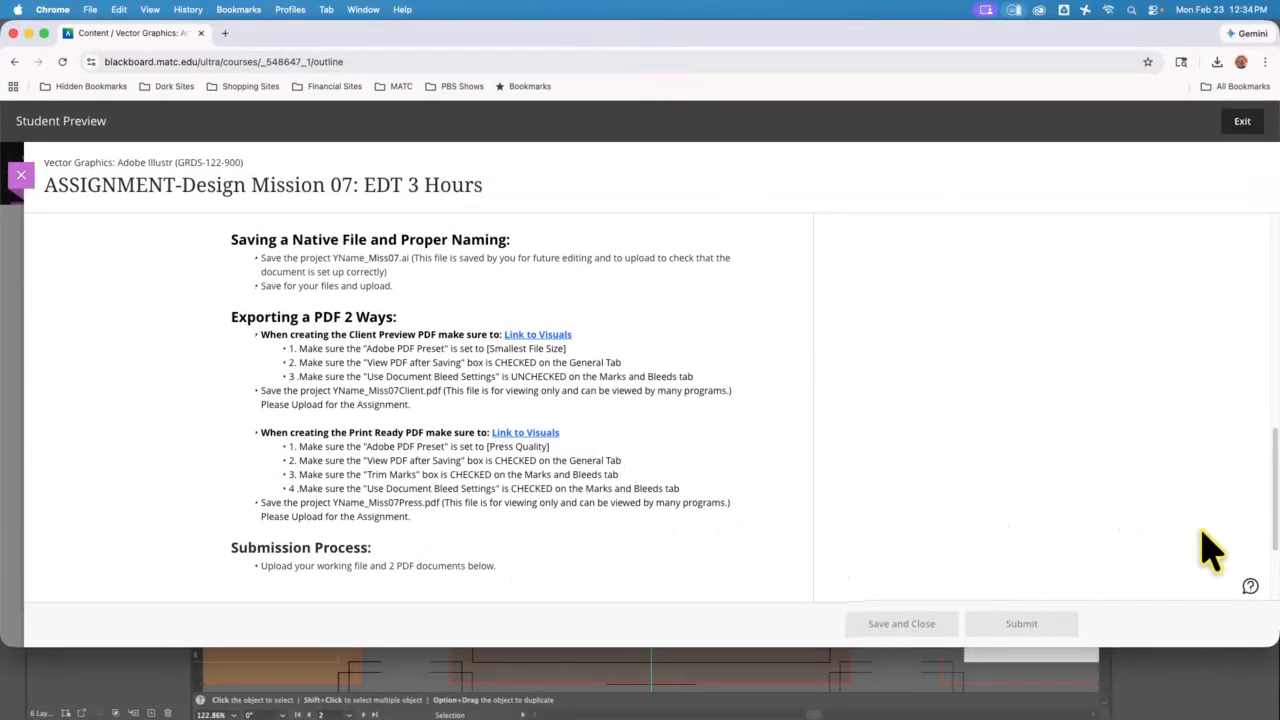
Step: Open the linked Design Mission 07 starter file in Google Drive and look through its animal outline pages
left_click_drag(1276, 535, 1276, 436)
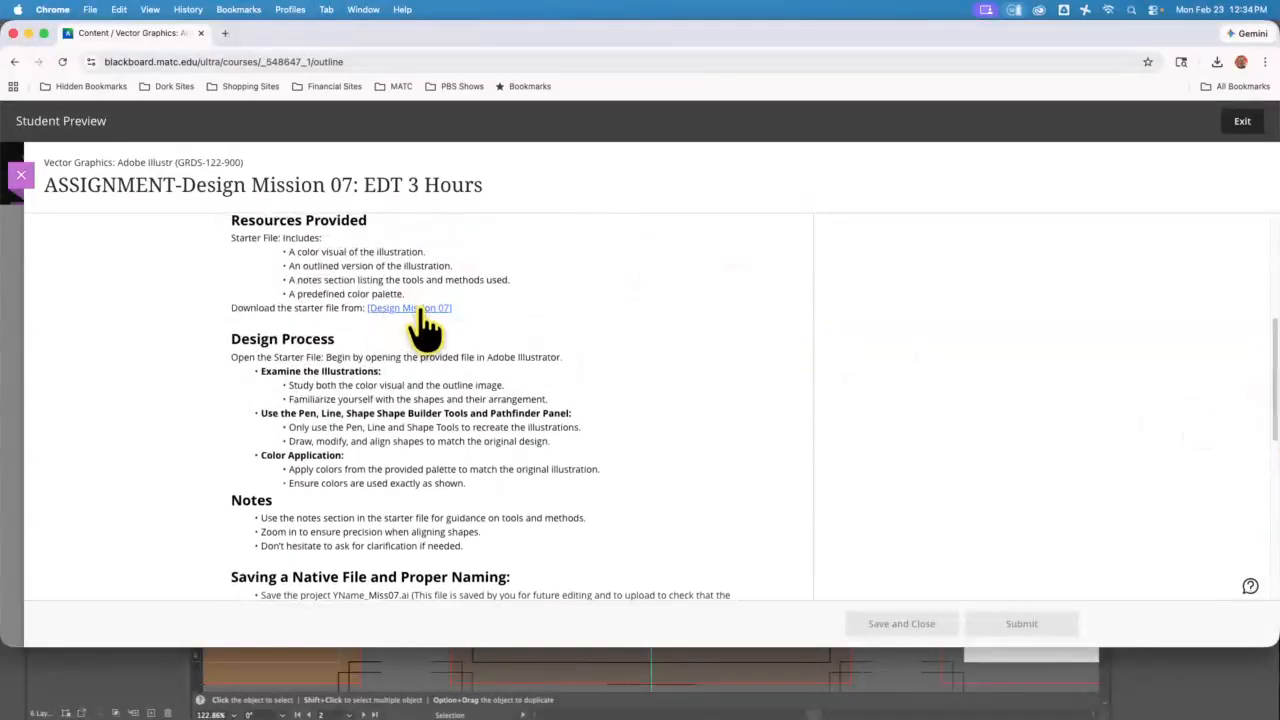
left_click(420, 305)
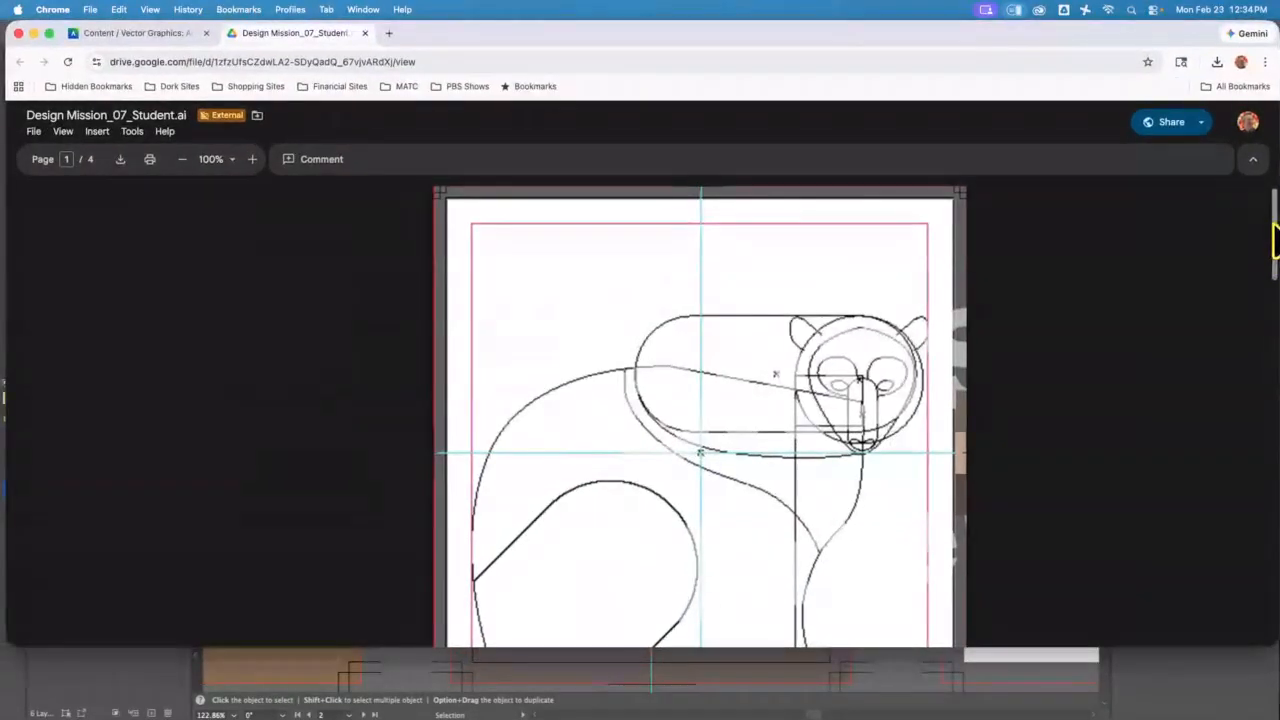
left_click_drag(1272, 242, 1262, 360)
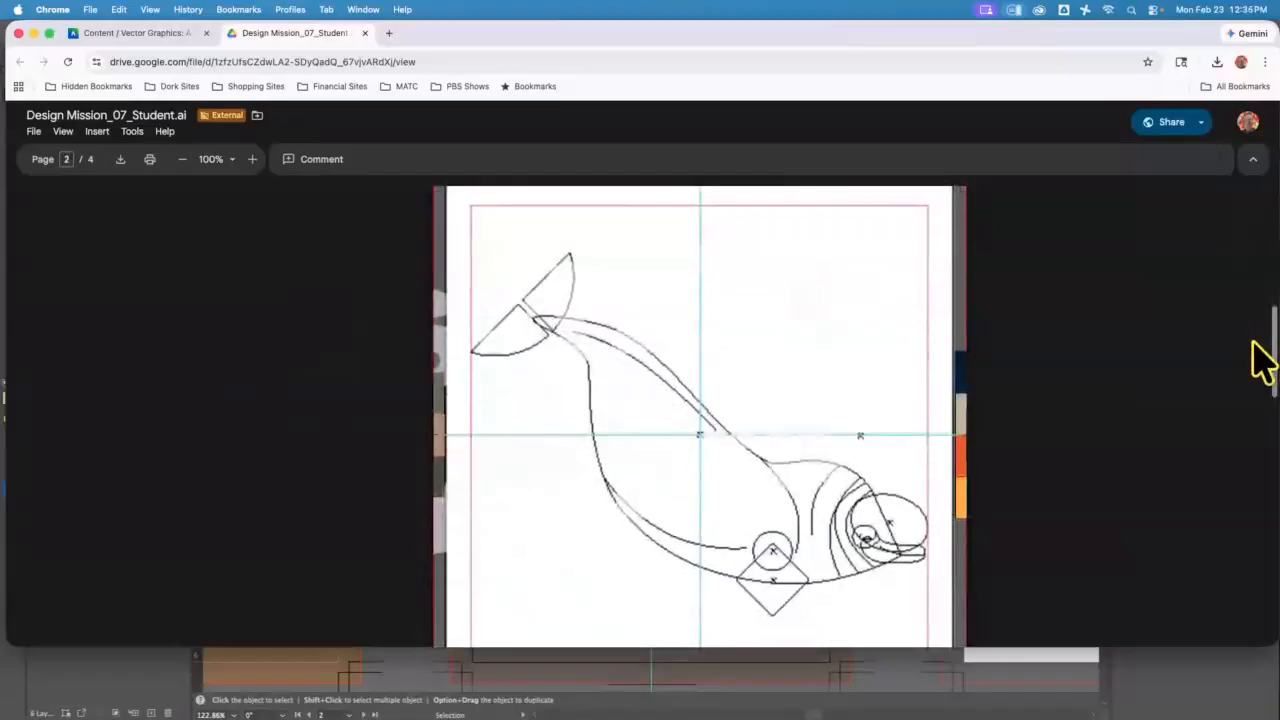
scroll(1262, 360, "down", 1)
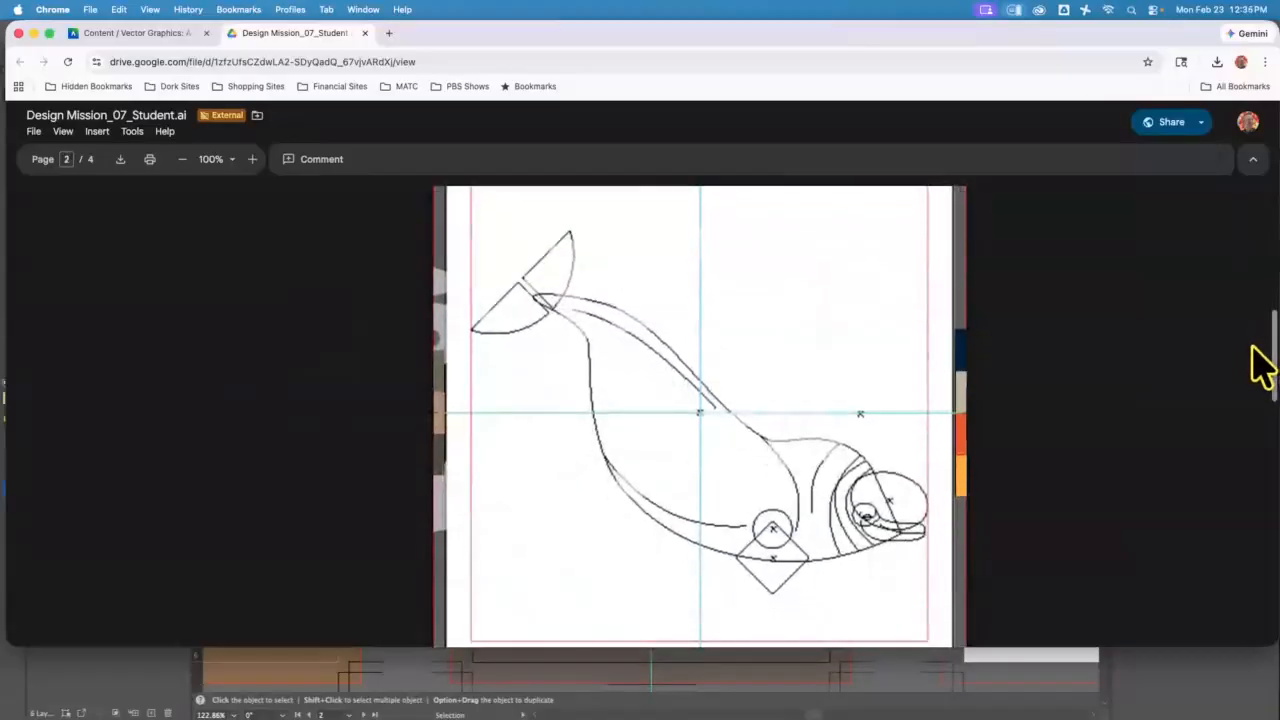
left_click_drag(1255, 350, 1246, 186)
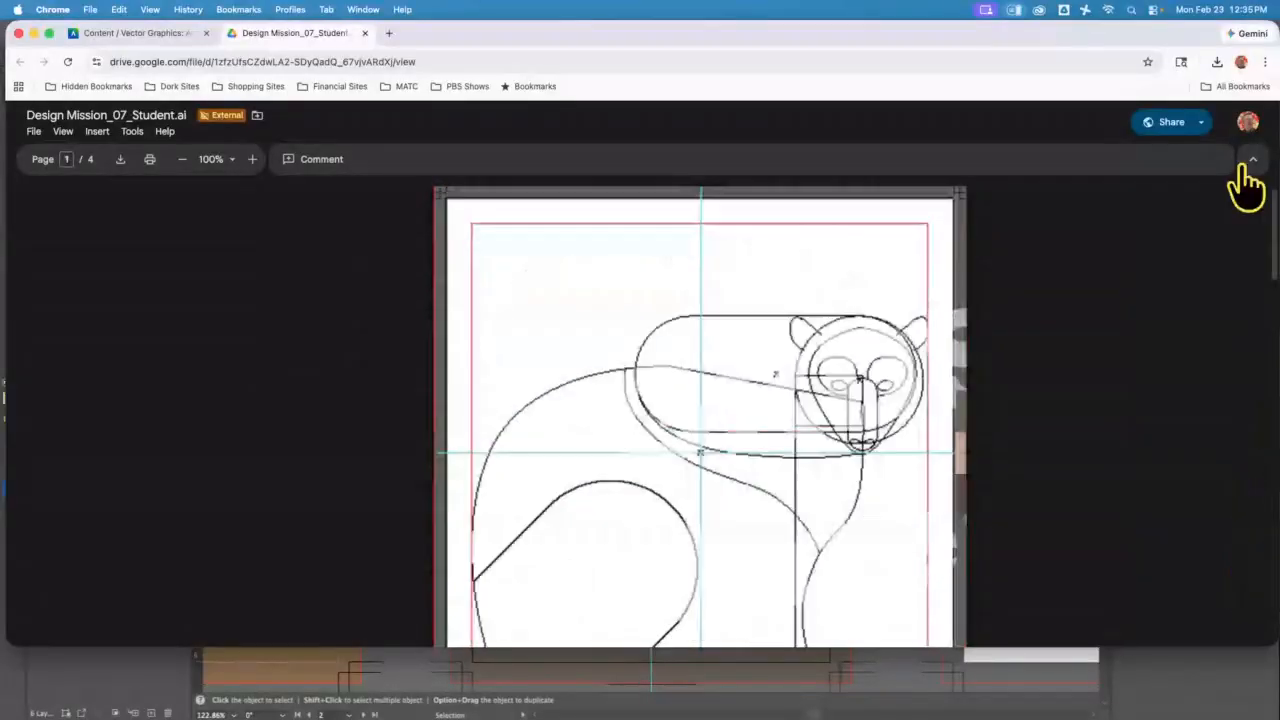
Step: Download Design Mission_07_Student.ai, open it in Illustrator and look across its animal artboards
left_click(122, 162)
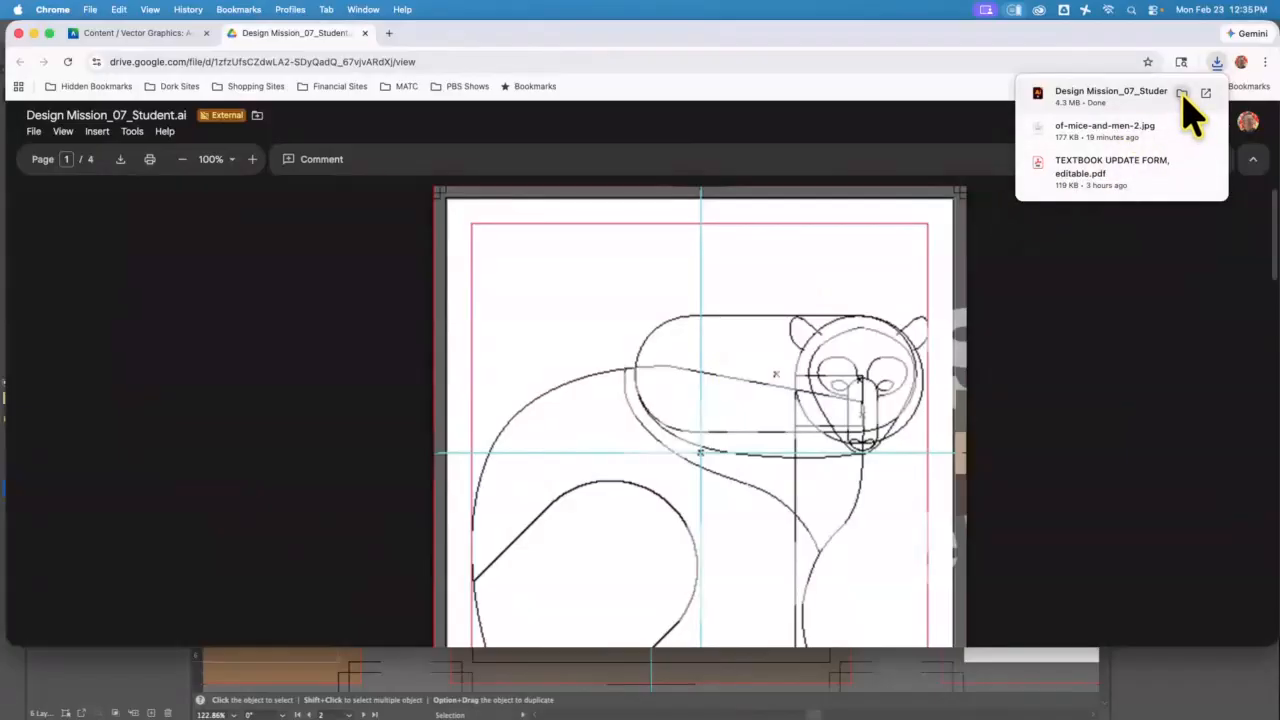
left_click(1183, 95)
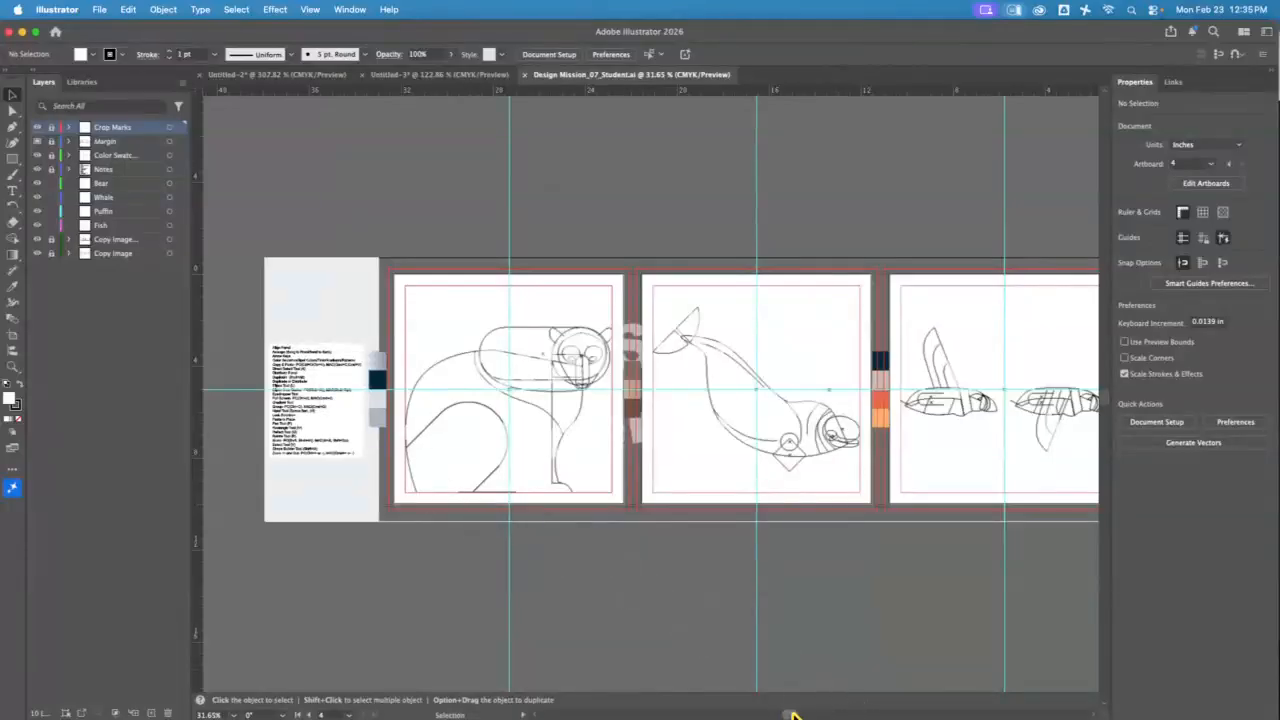
scroll(789, 716, "right", 10)
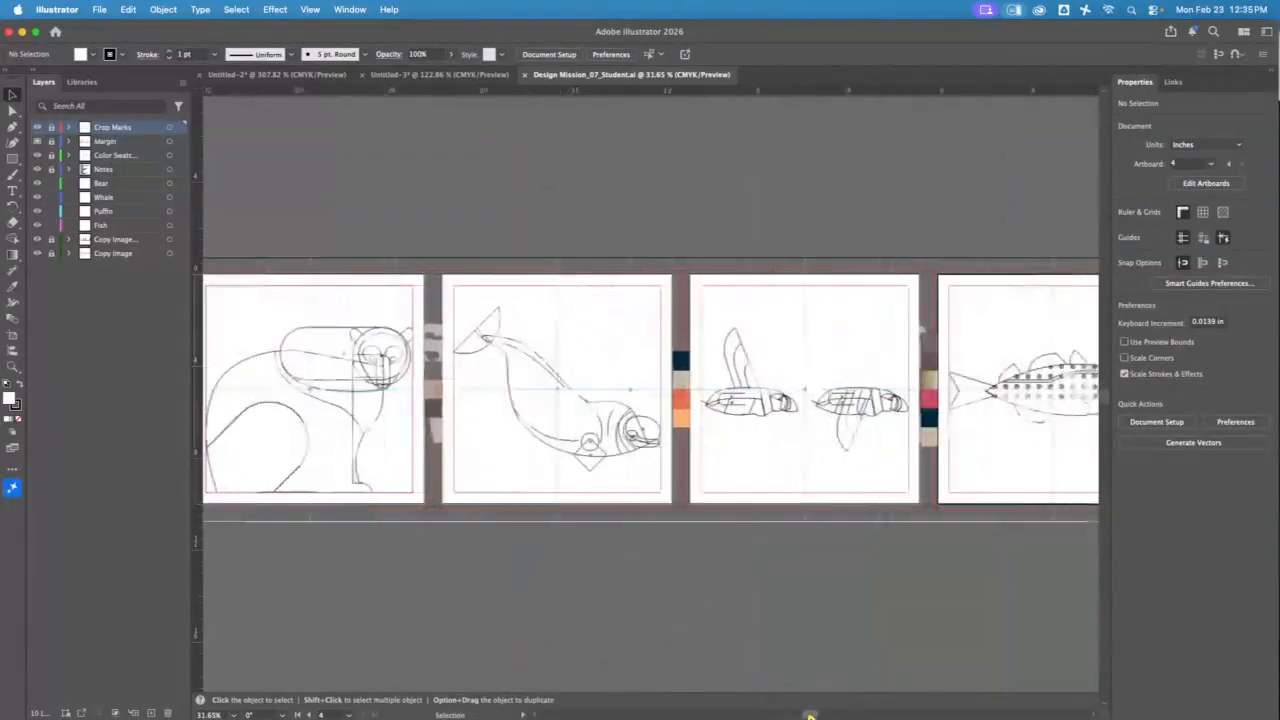
scroll(812, 716, "right", 5)
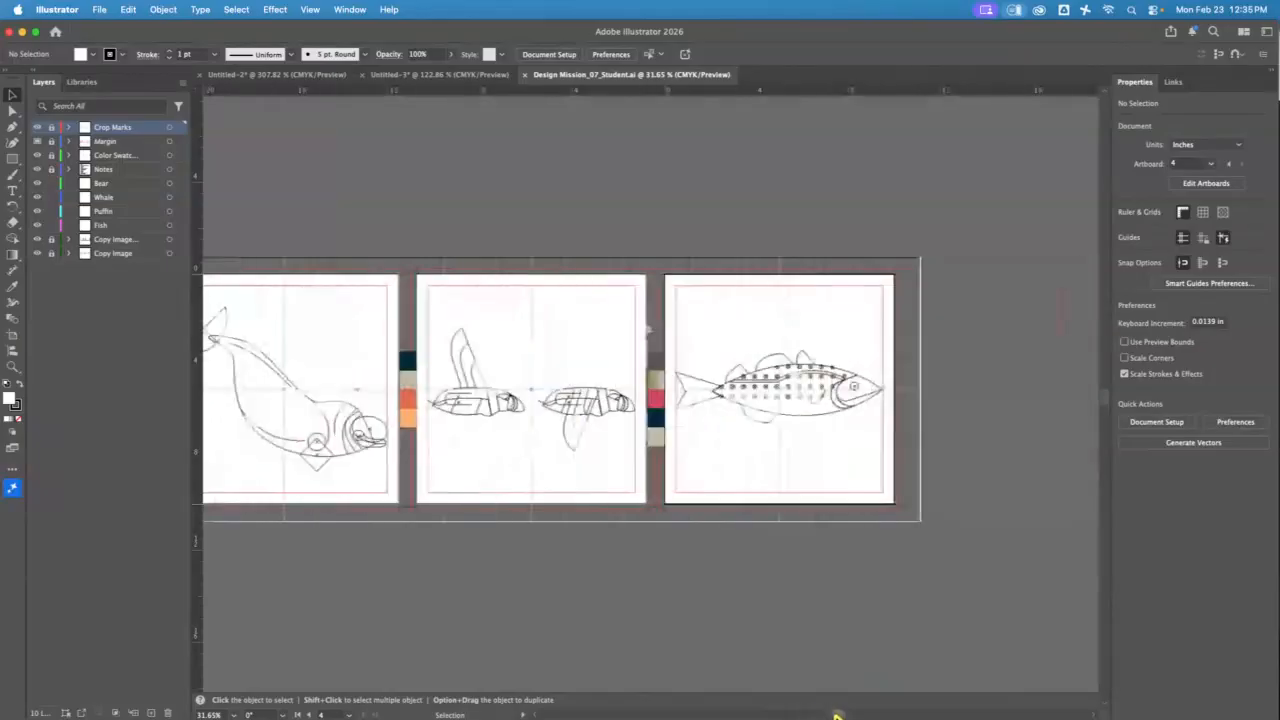
Step: Look across the animal artboards and hide the upper copy image layer to view the coloured reference illustrations
scroll(800, 713, "left", 10)
scroll(800, 712, "right", 8)
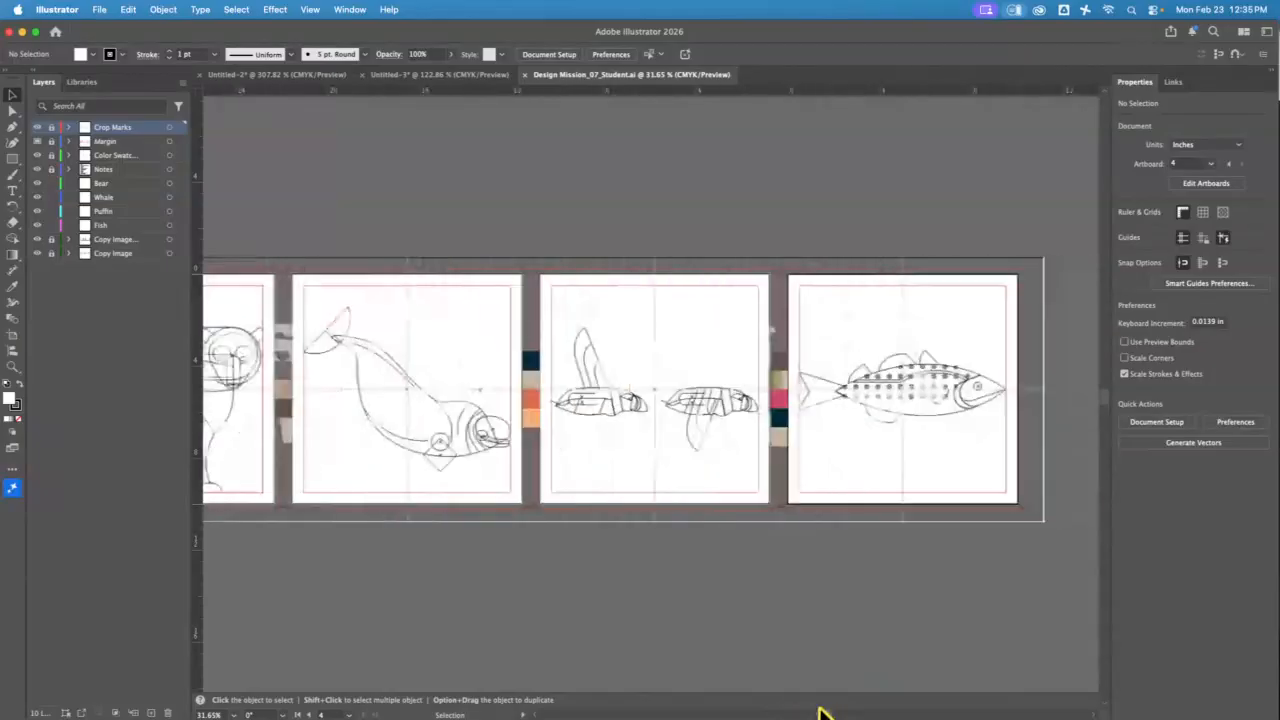
scroll(800, 710, "left", 5)
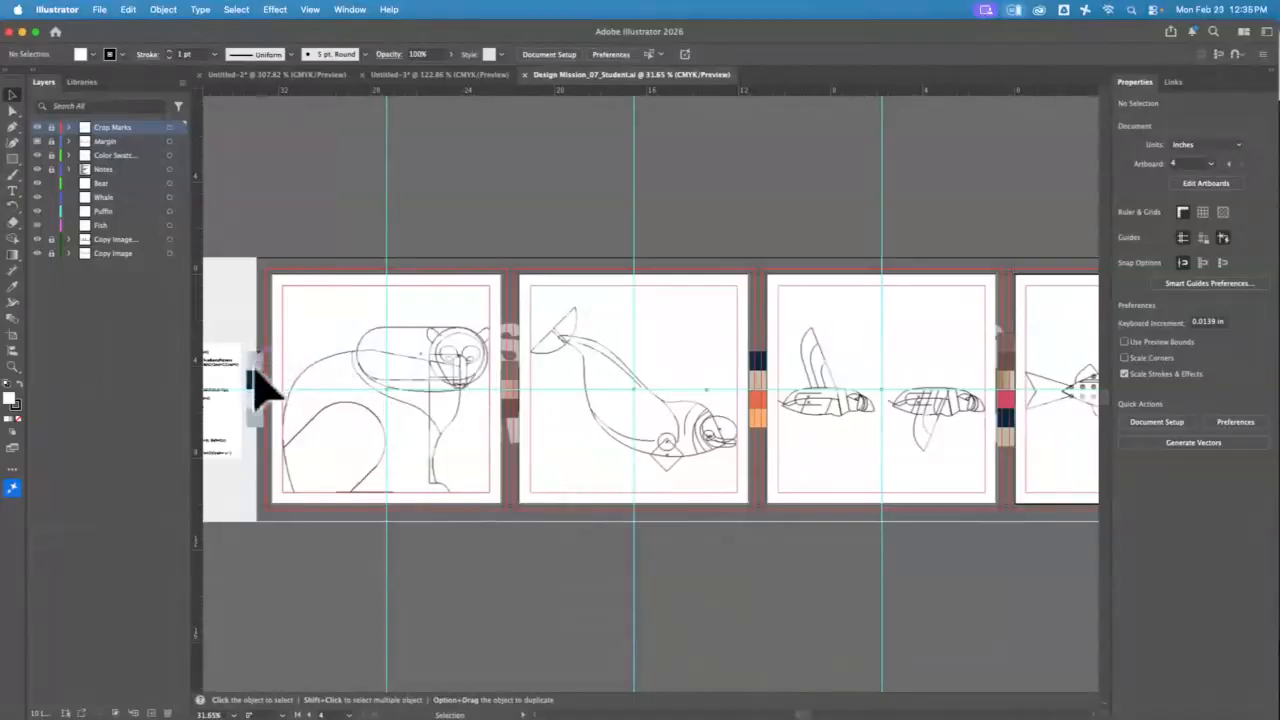
left_click(38, 241)
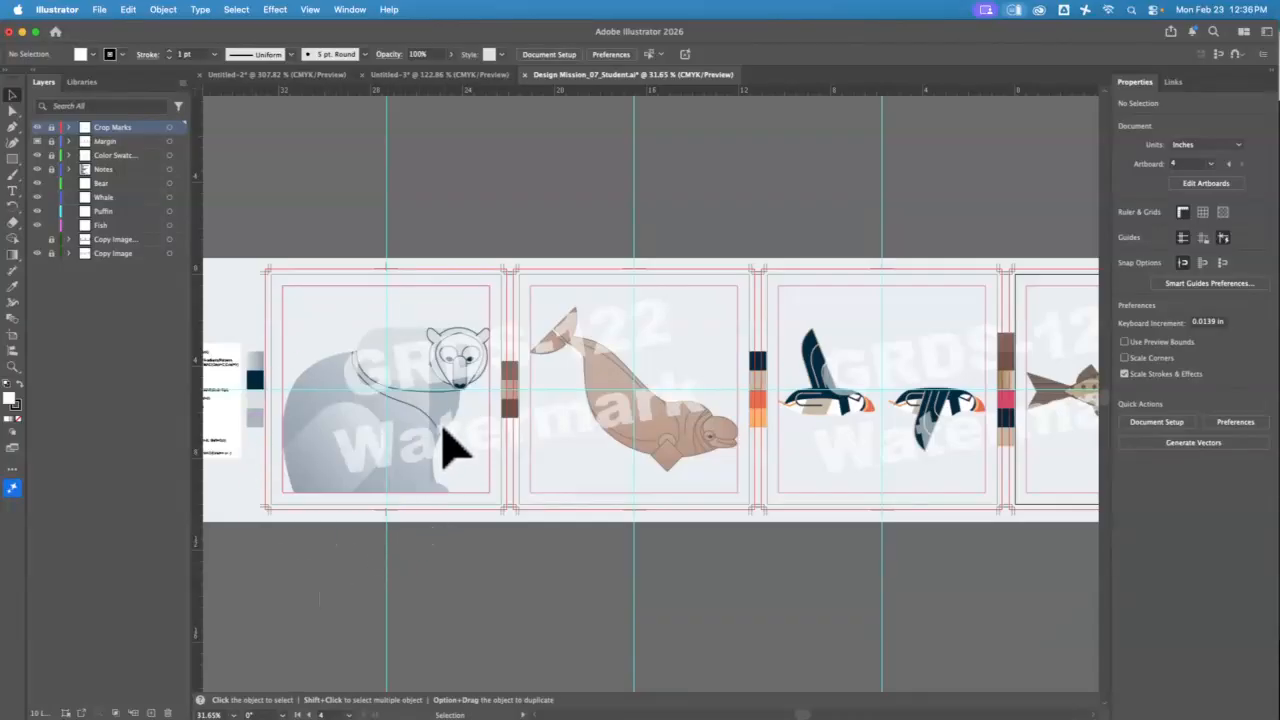
left_click(12, 366)
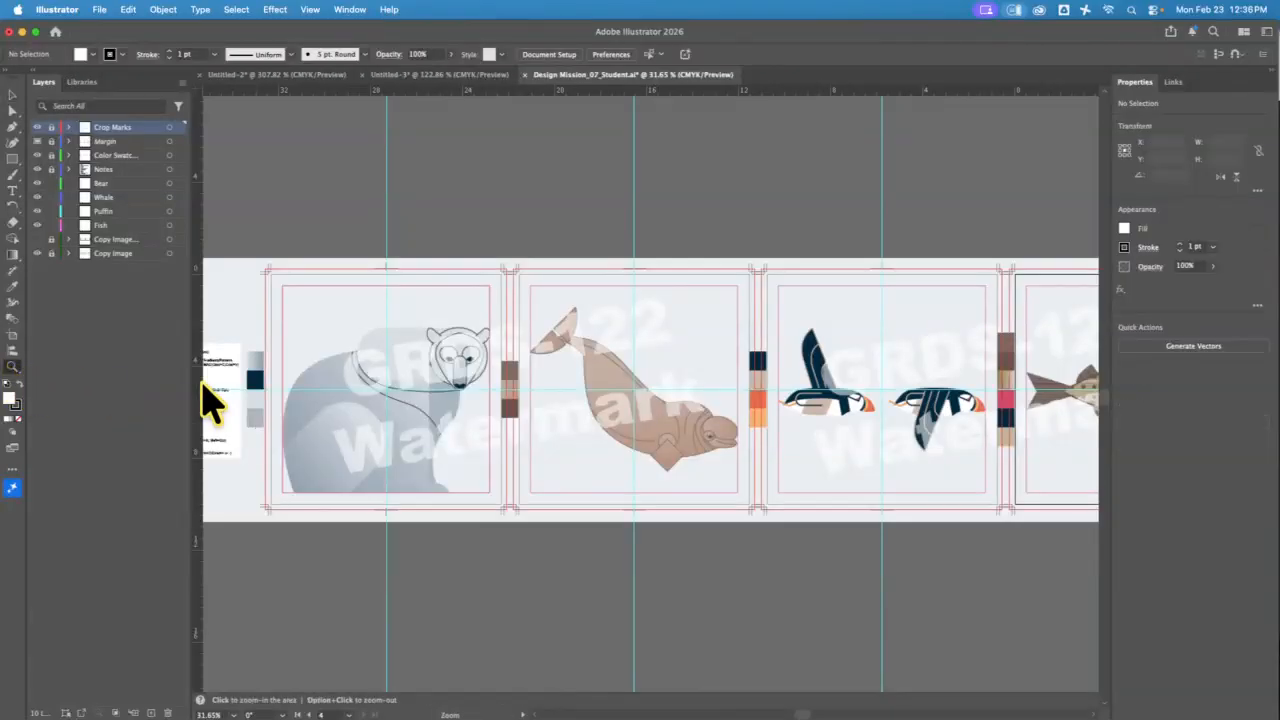
key("v")
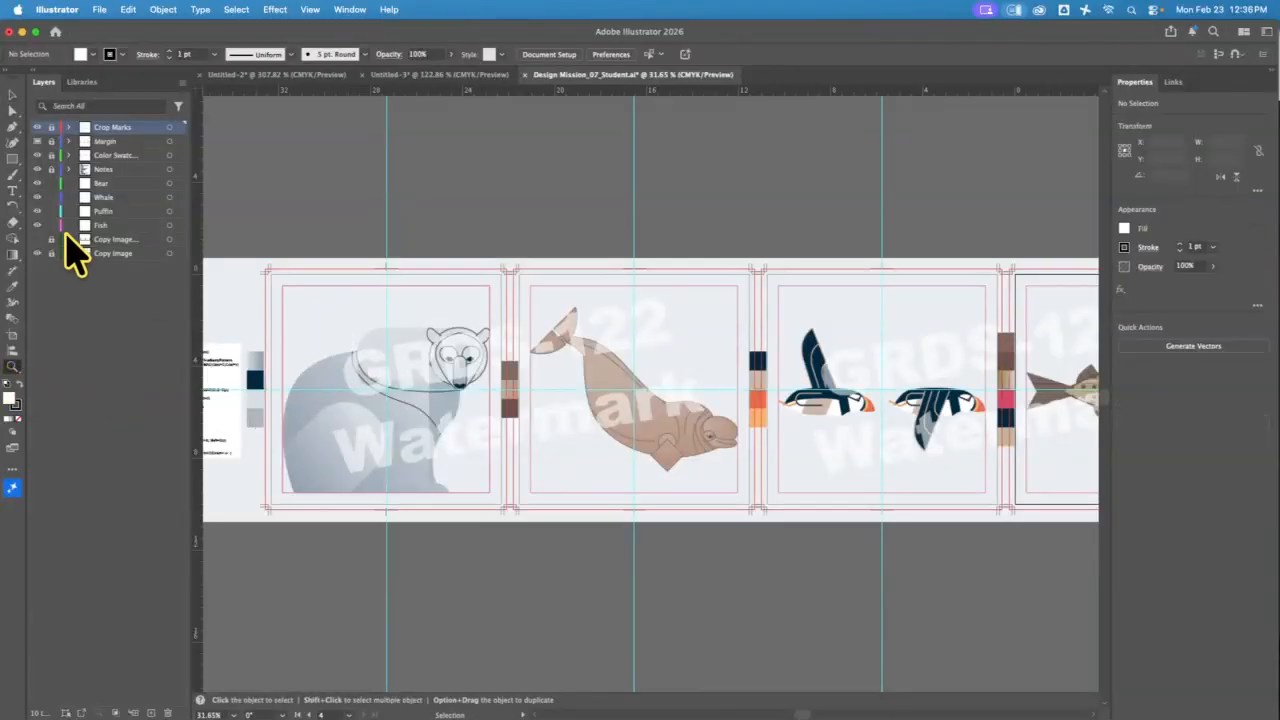
Step: Lock the Whale, Puffin and Fish layers and make the Bear layer active for drawing
left_click(52, 239)
left_click(51, 254)
left_click(52, 211)
left_click(51, 225)
left_click(52, 197)
left_click(132, 184)
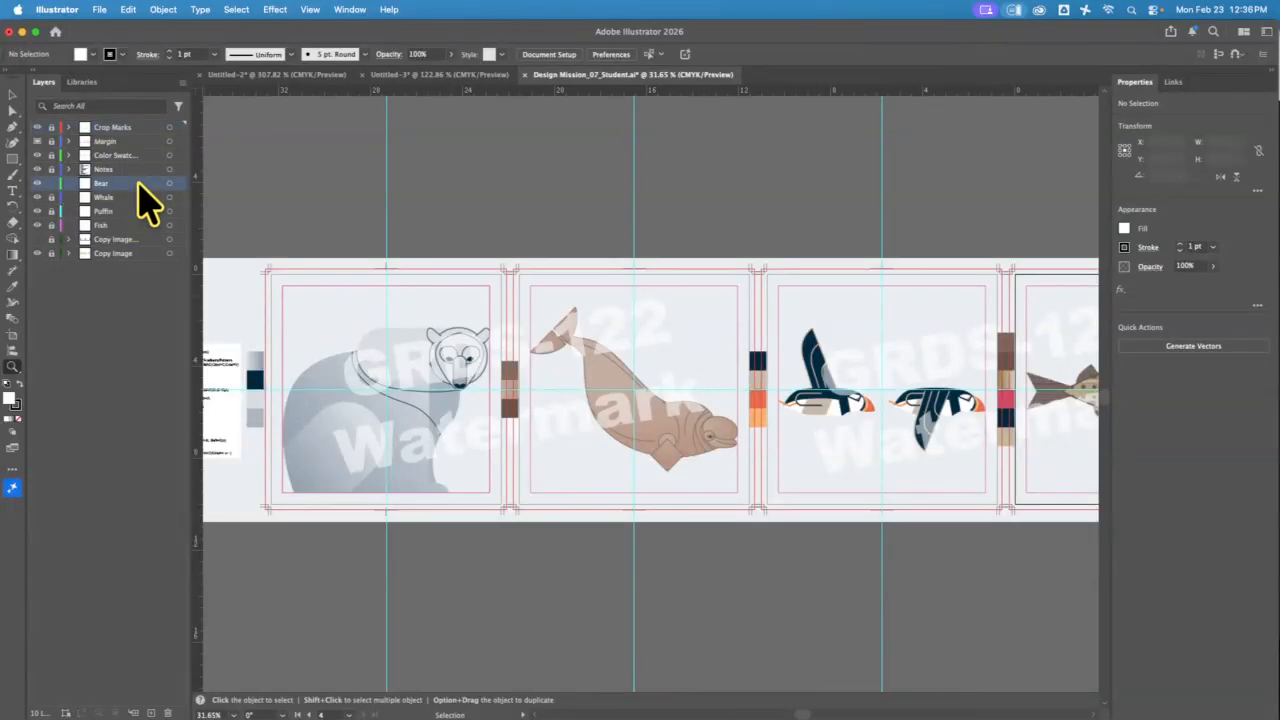
Step: Compare the bear's coloured reference with its line outline by toggling the upper copy image layer, leaving the outline shown
left_click(13, 367)
left_click_drag(377, 314, 801, 229)
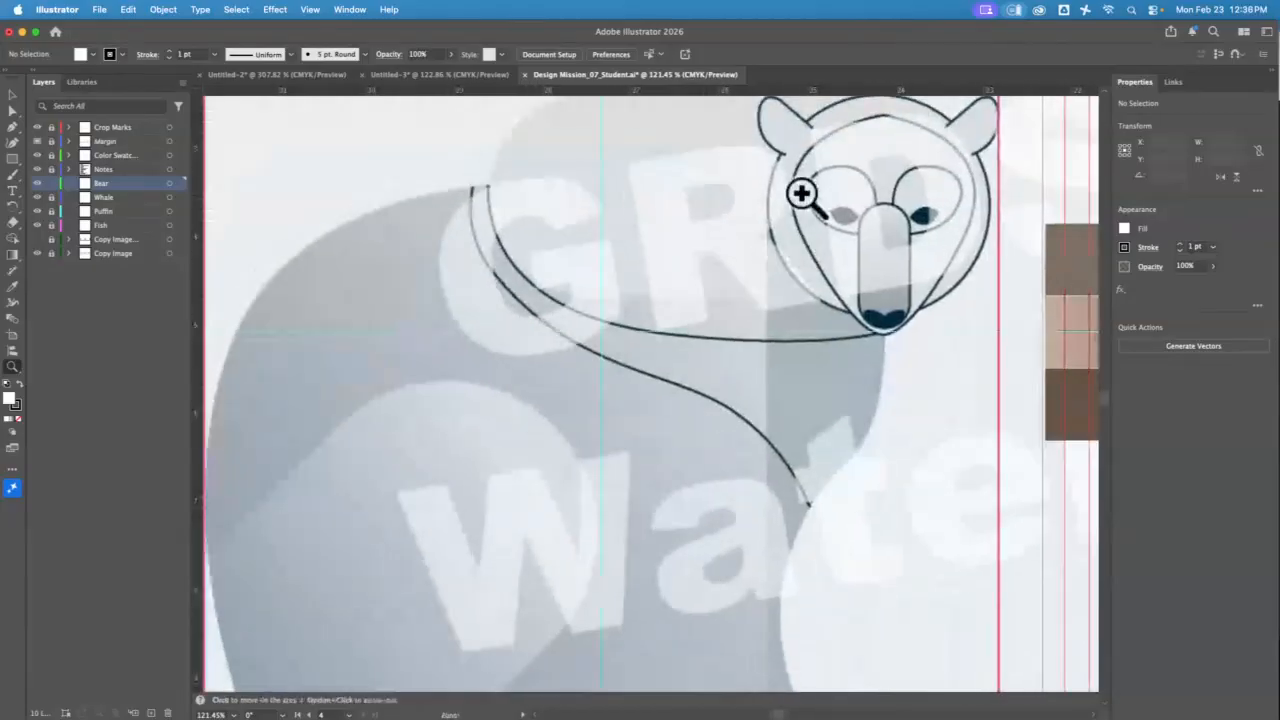
key("super+minus")
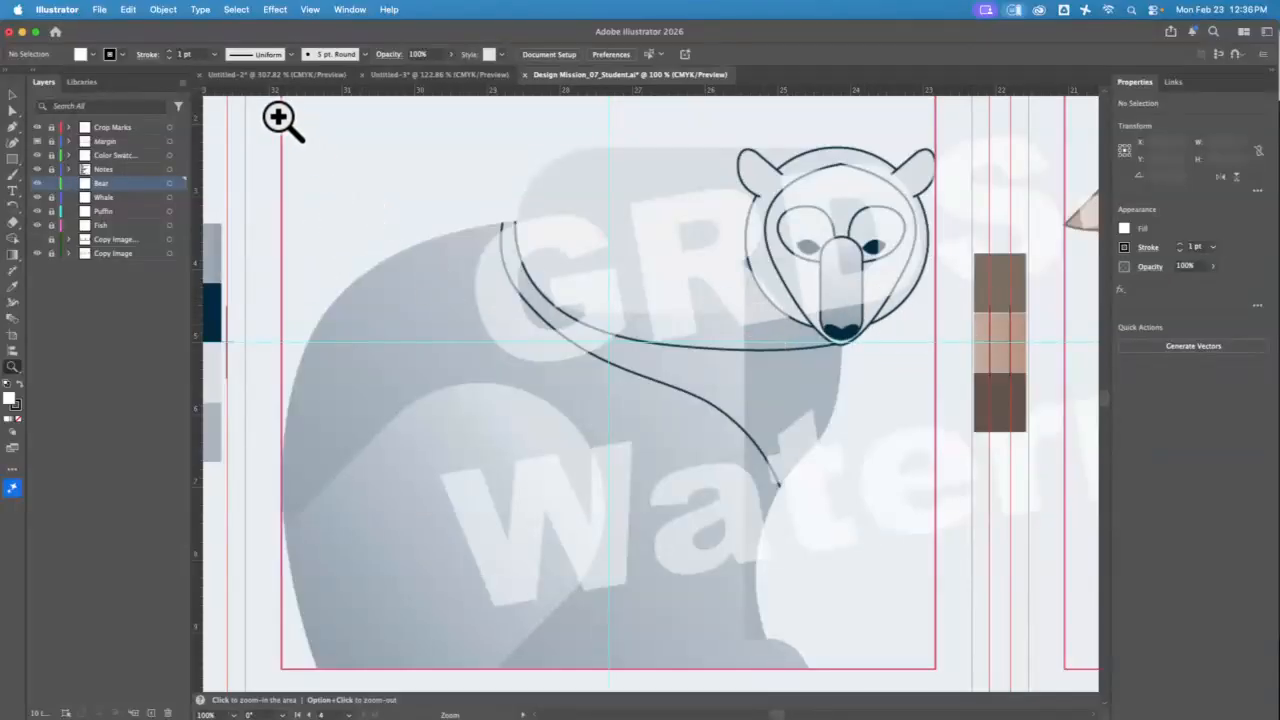
left_click(37, 240, "super")
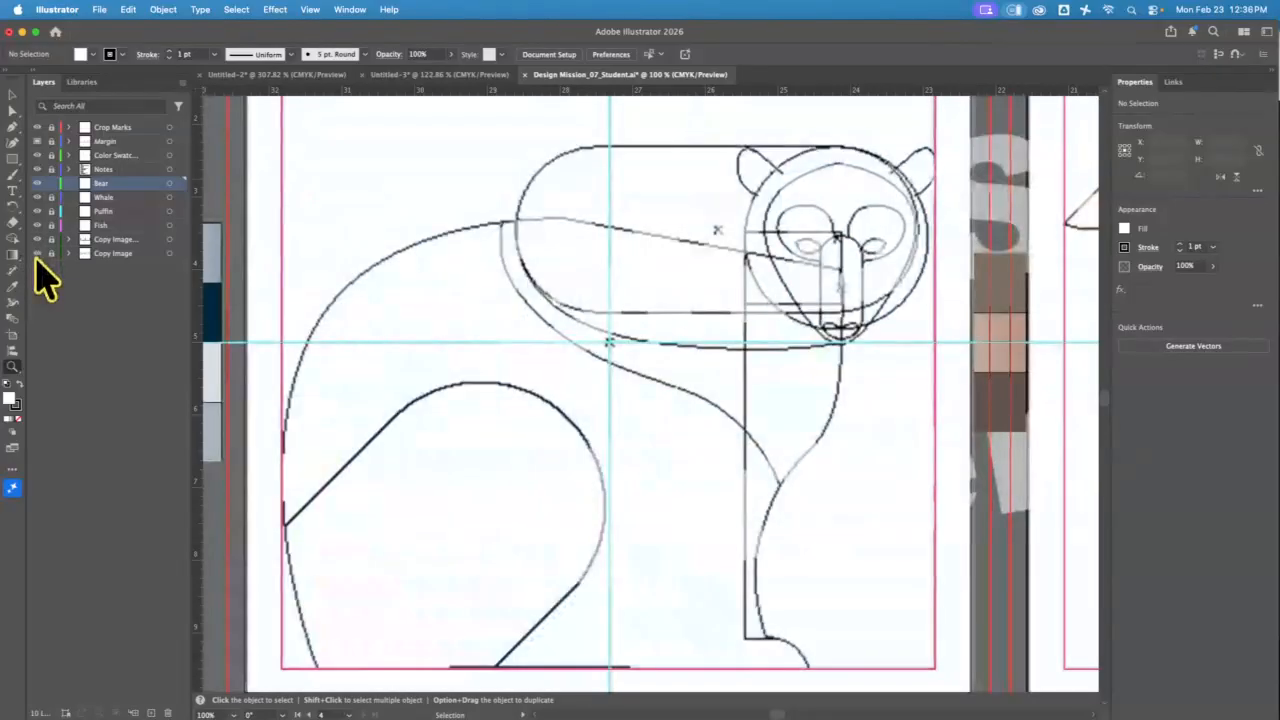
left_click(37, 240, "super")
left_click(37, 240, "super")
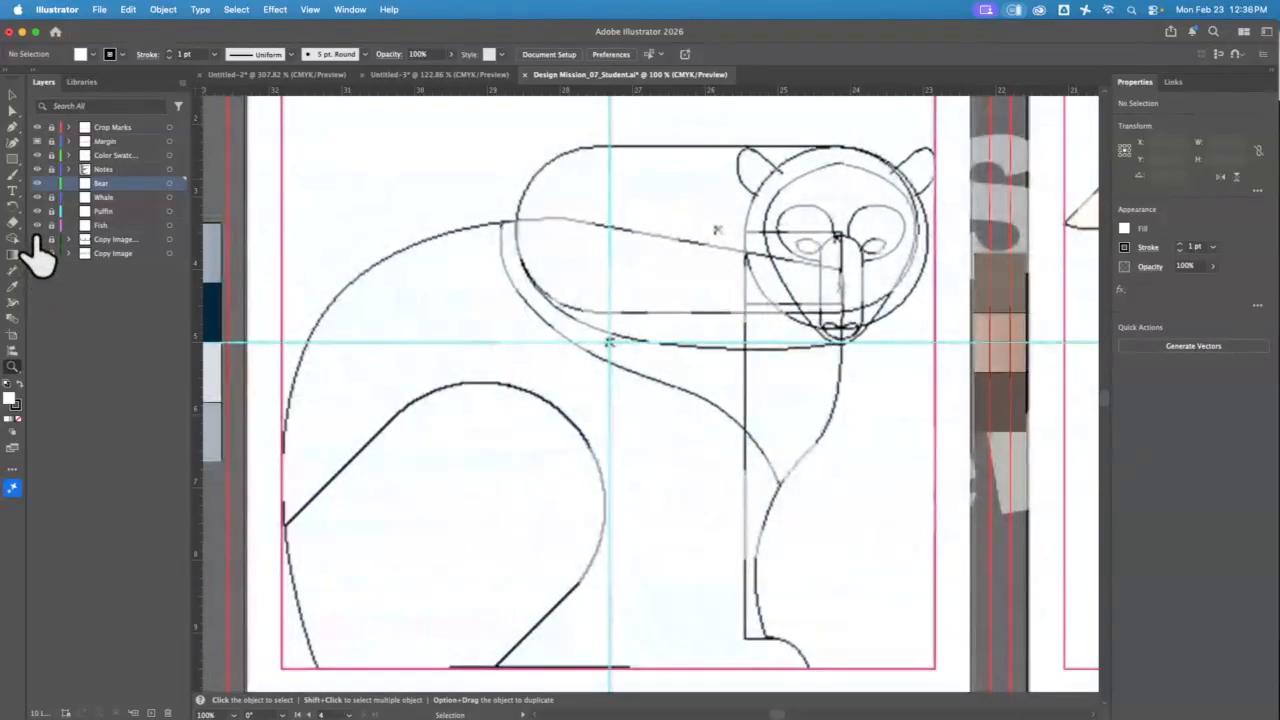
left_click(37, 240, "super")
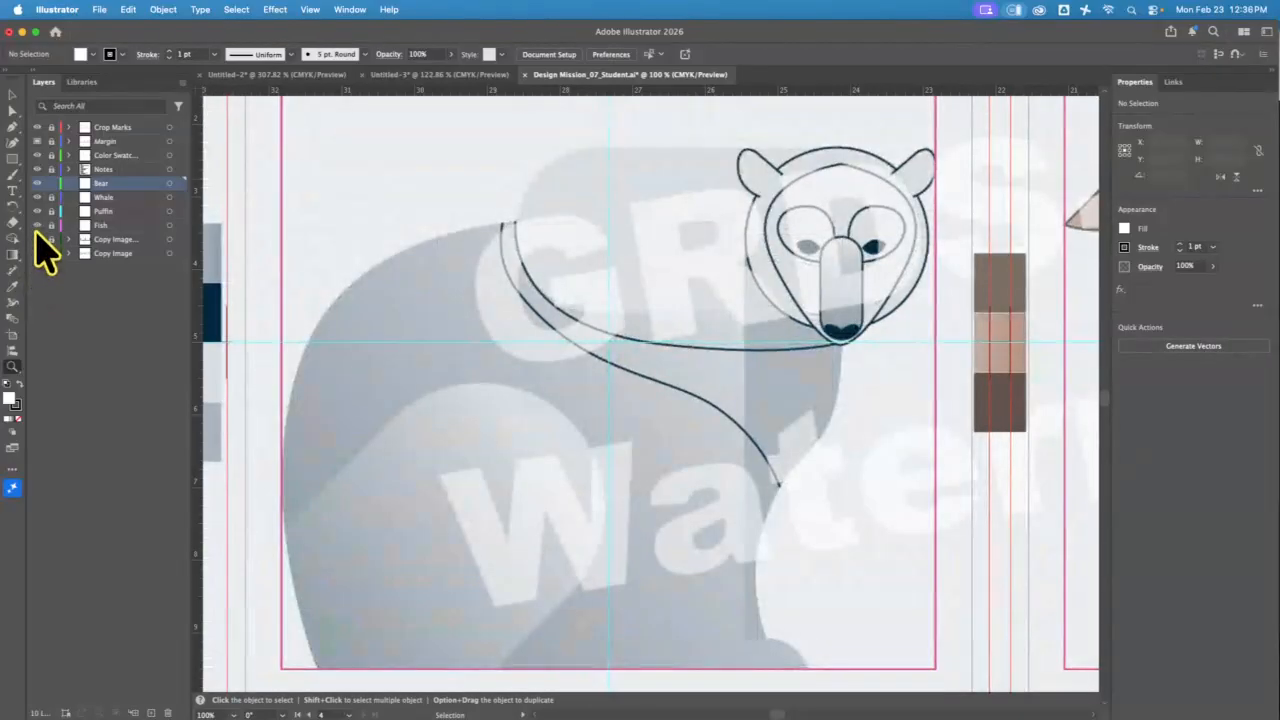
left_click(37, 240, "super")
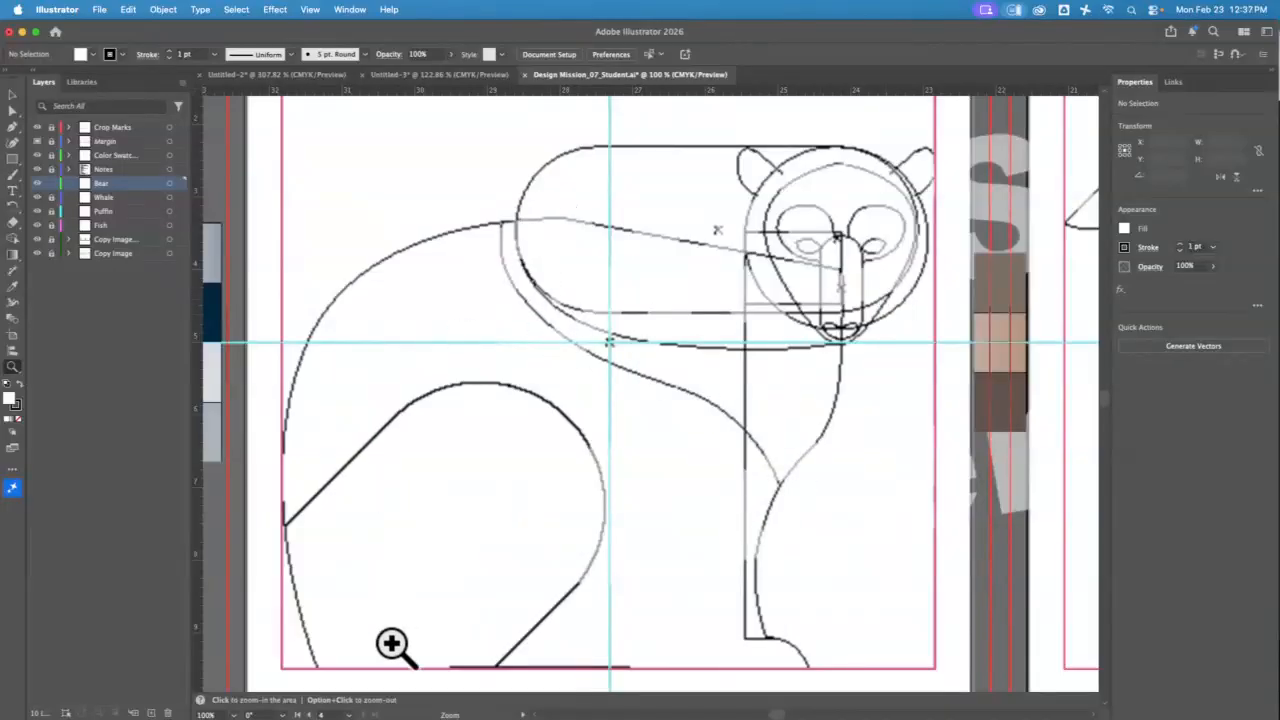
Step: Start a Pen tool path on the Bear layer, tracing around the front paw and straight up the leg to the neck line
key("v")
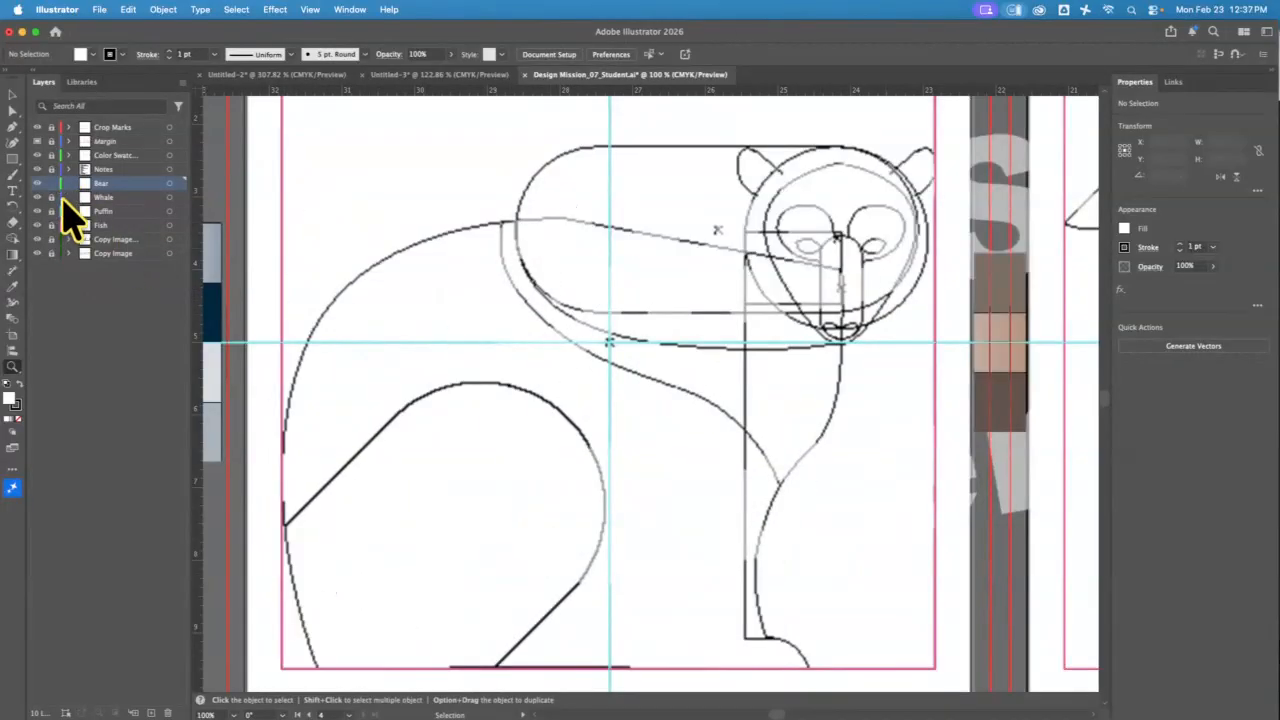
key("z")
left_click(13, 127)
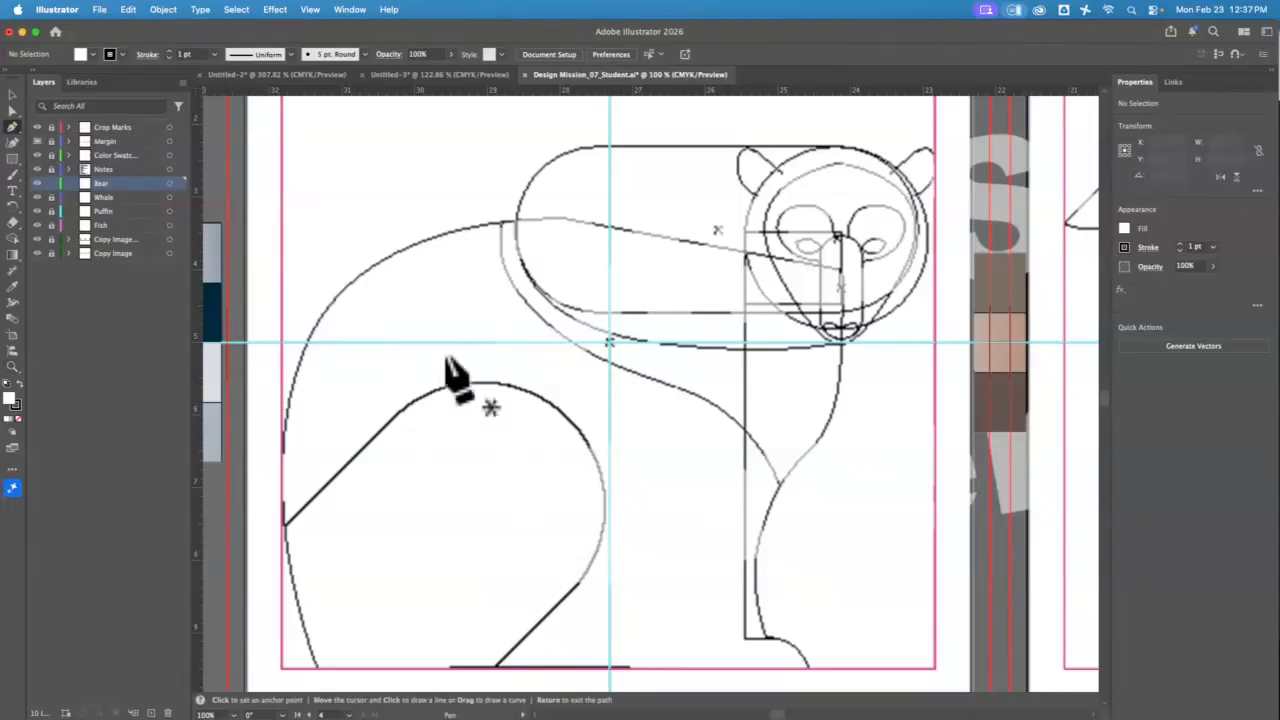
left_click(808, 667)
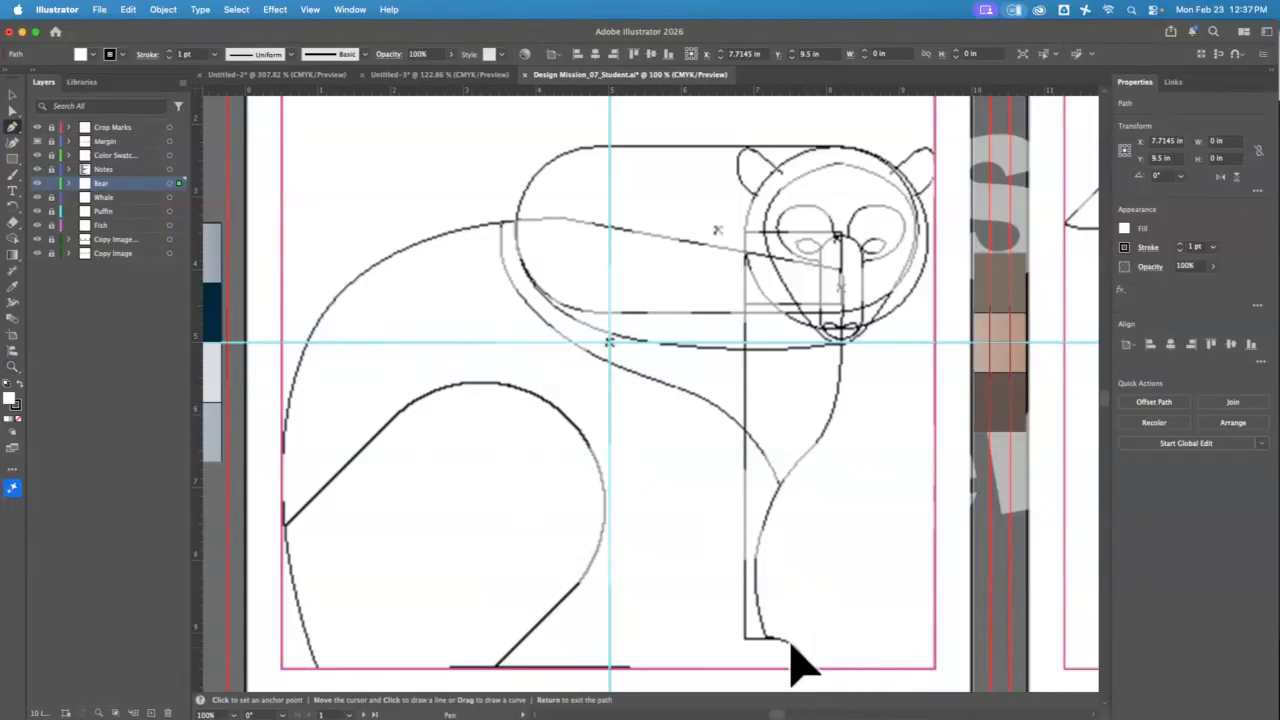
left_click(745, 640)
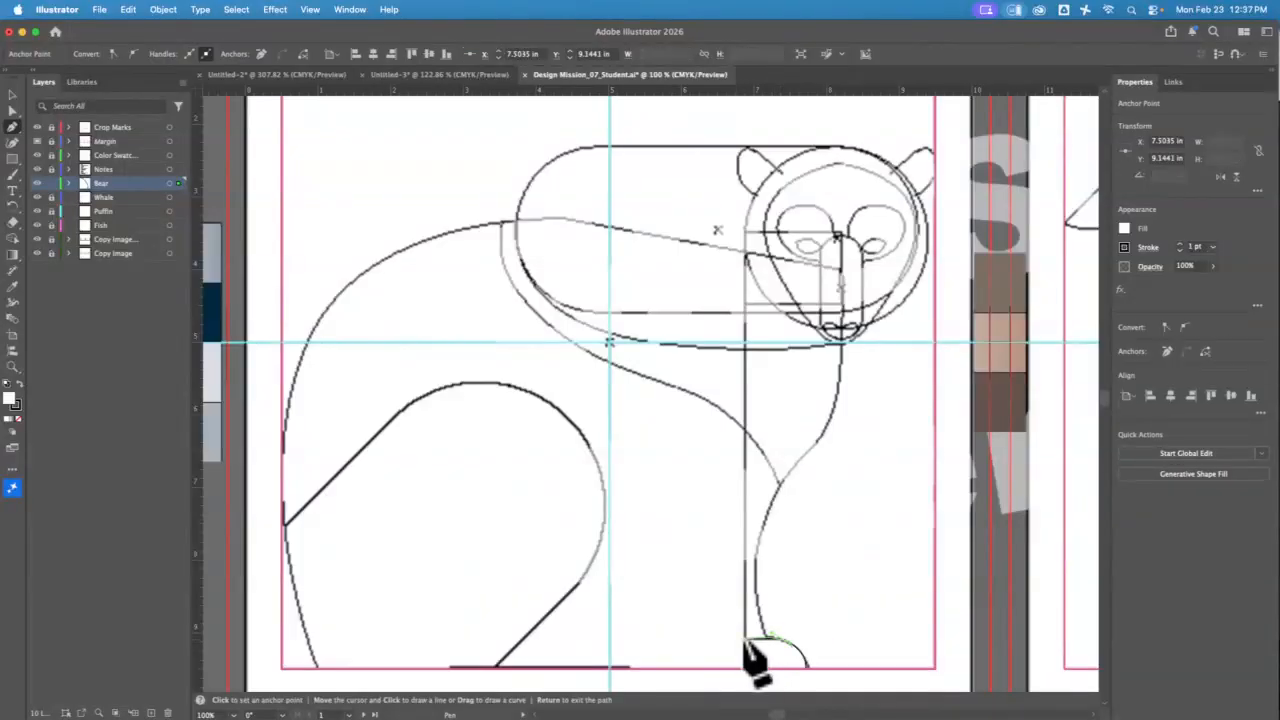
left_click_drag(744, 639, 756, 703)
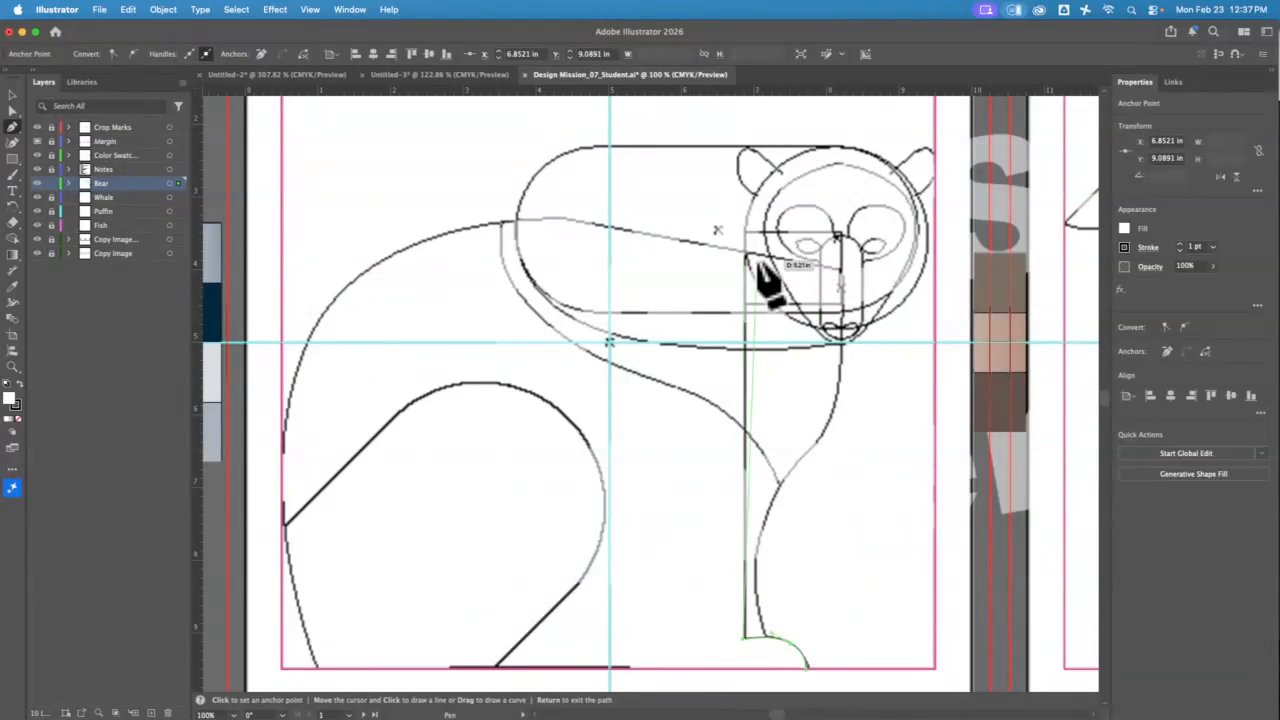
left_click(744, 256)
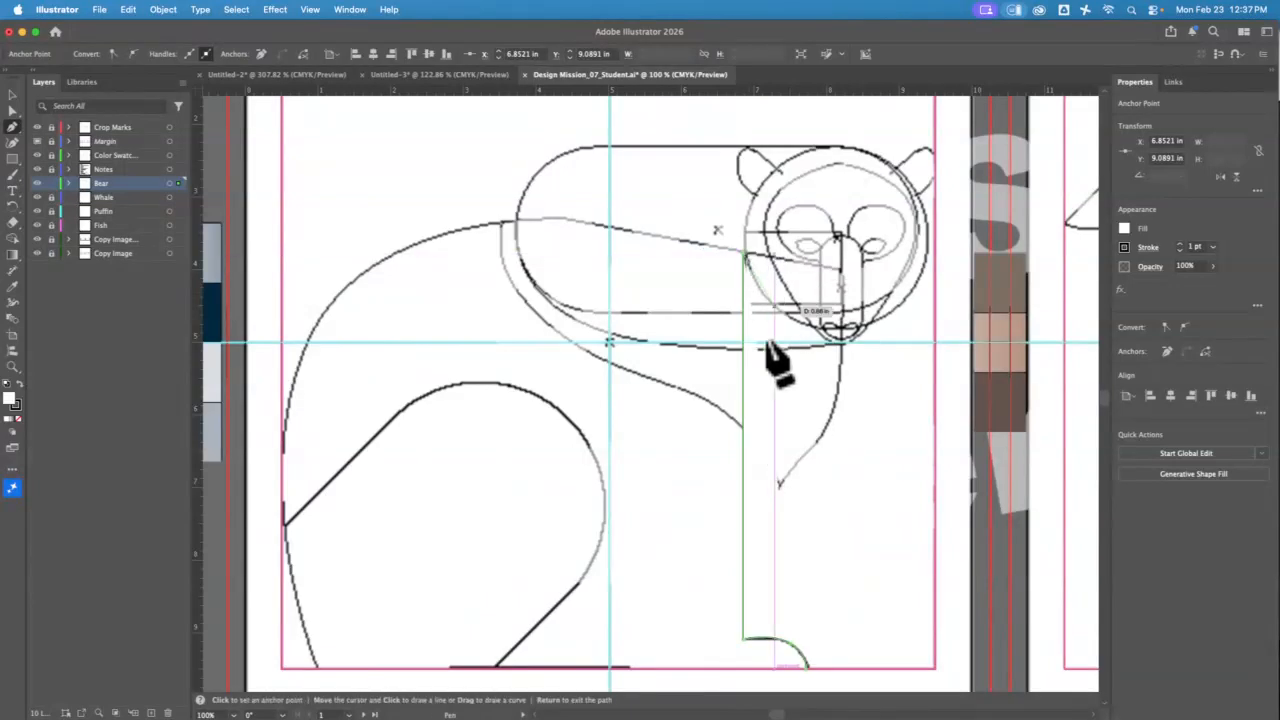
Step: Continue the bear body path along the shoulder and curved back, around the rump and down to the bottom margin
left_click(561, 217)
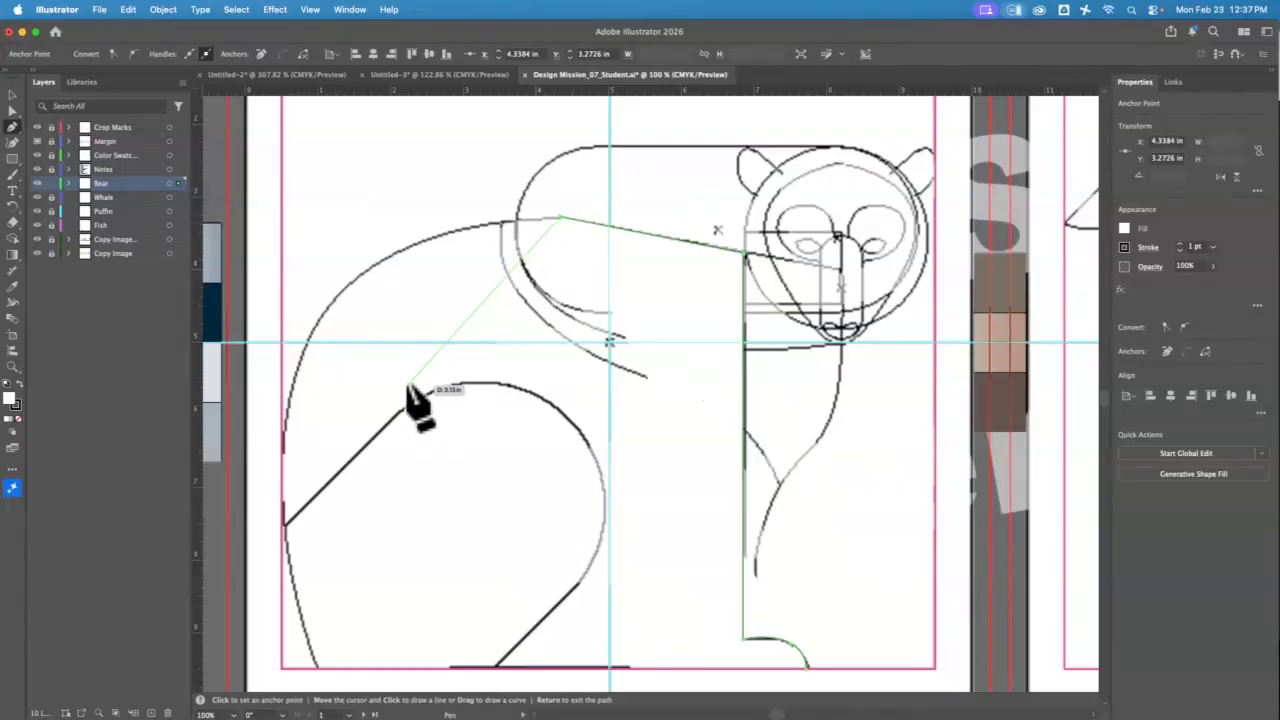
left_click(342, 291)
left_click_drag(335, 300, 293, 368)
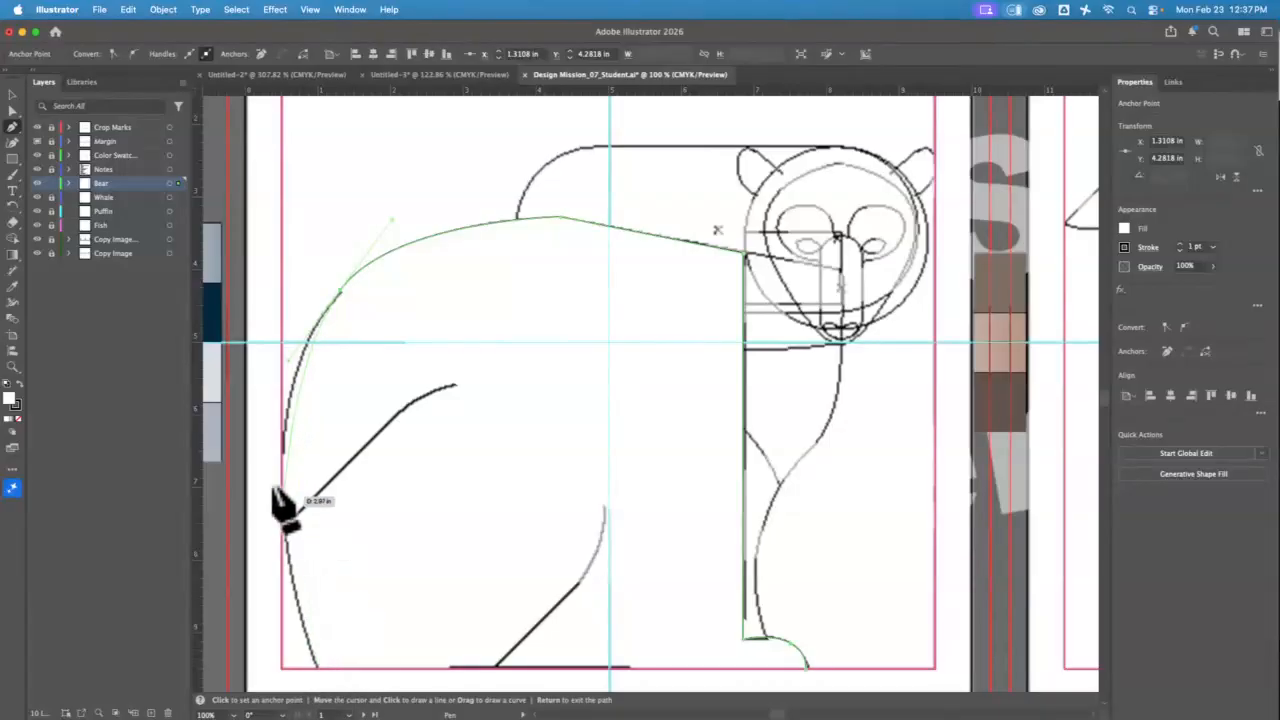
left_click_drag(283, 474, 278, 499)
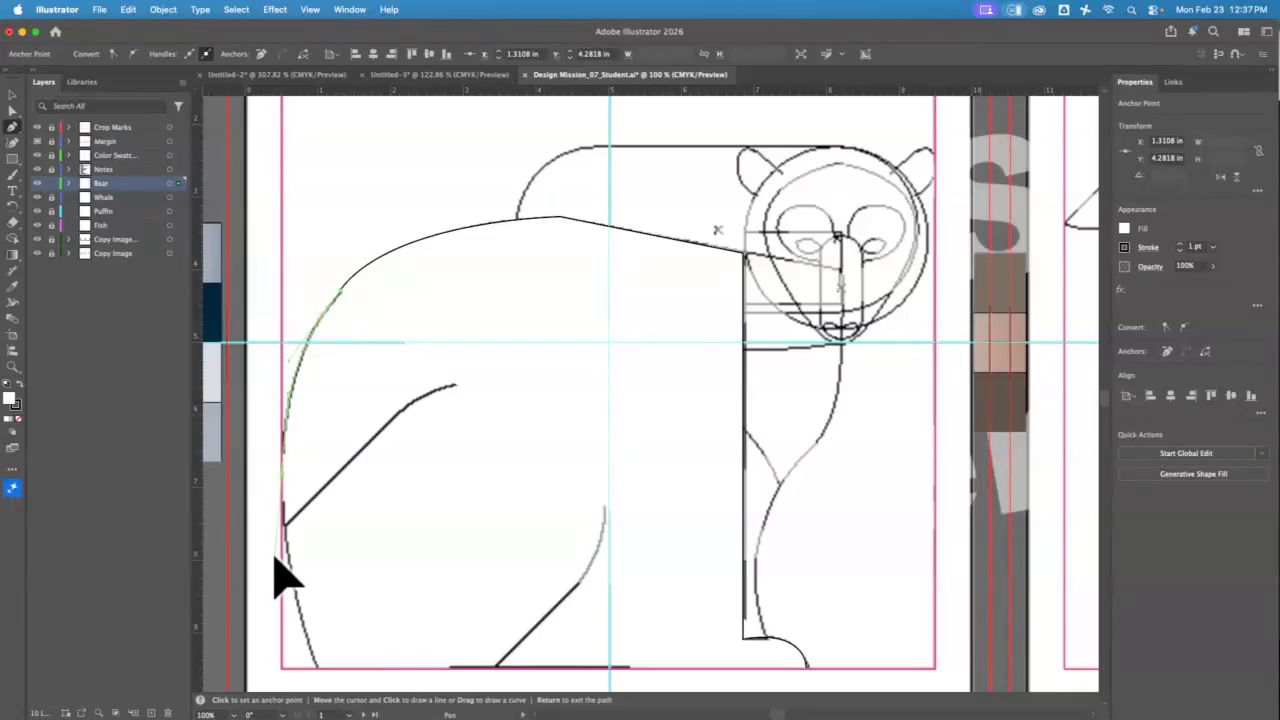
left_click_drag(277, 557, 280, 566)
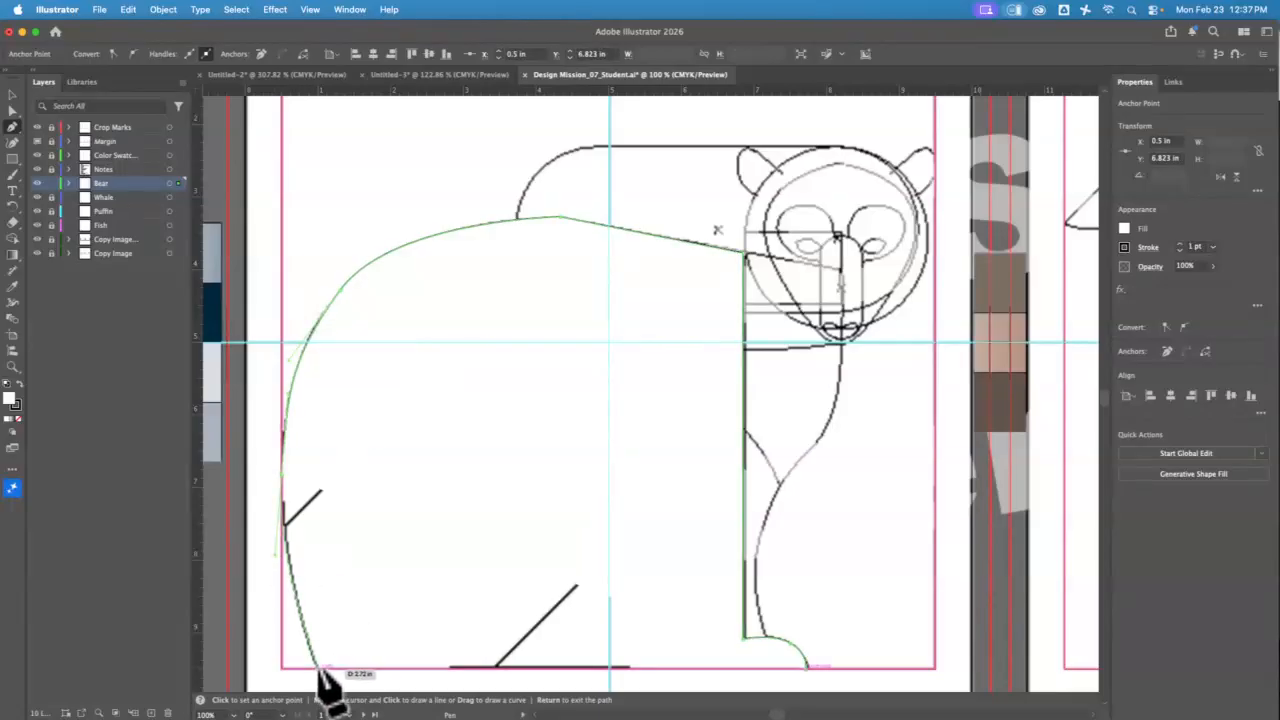
left_click_drag(320, 680, 330, 680)
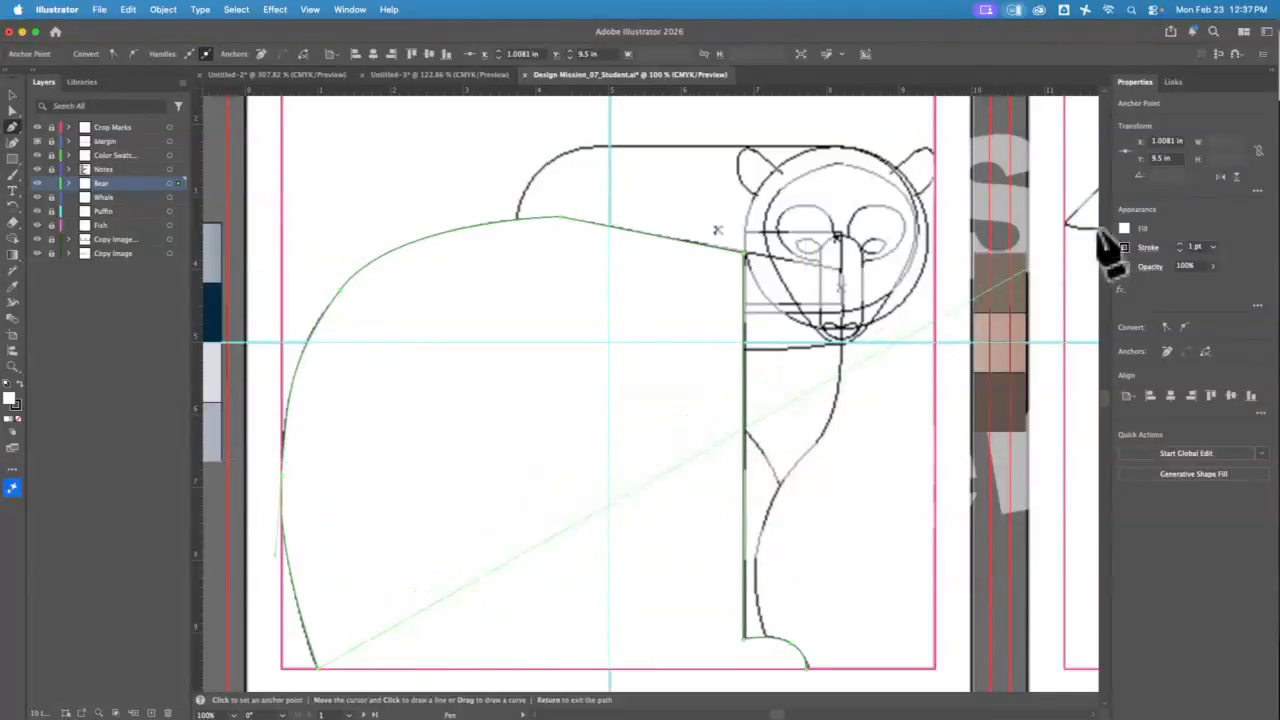
Step: Give the bear body path no fill and a 5 pt pink stroke, and close it along the bottom margin
left_click(1127, 230)
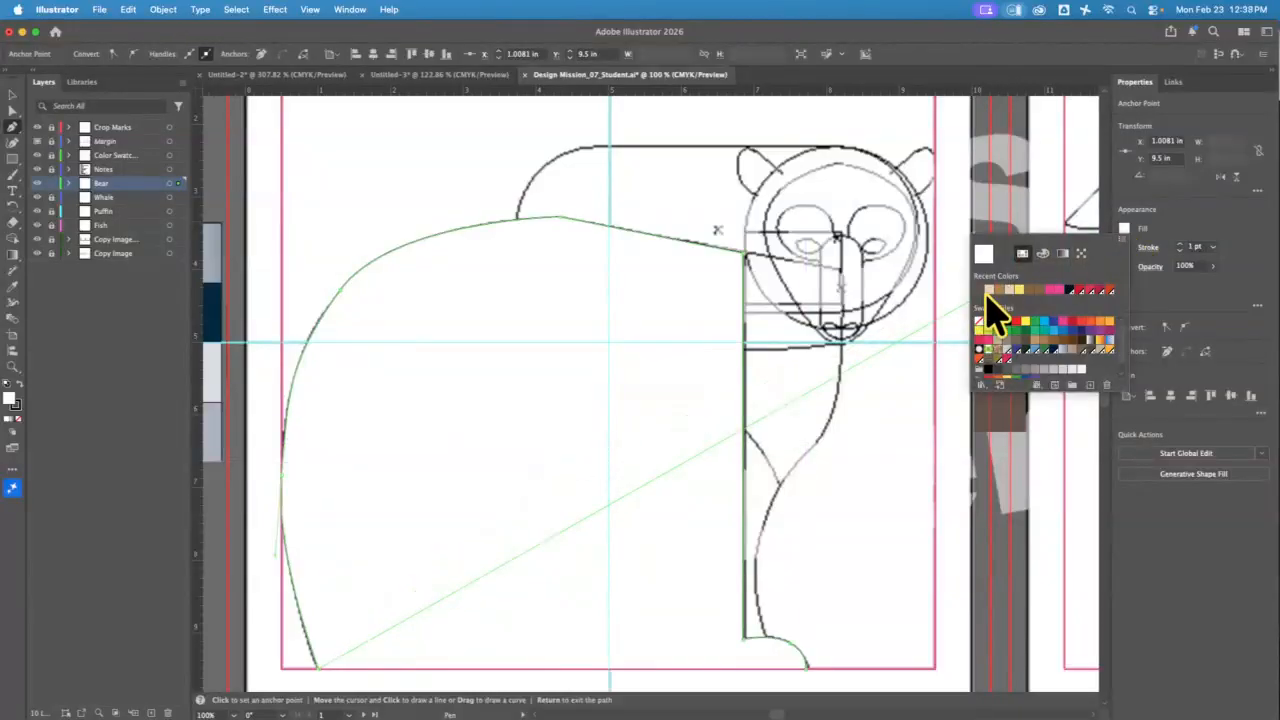
left_click(979, 321)
left_click(1178, 217)
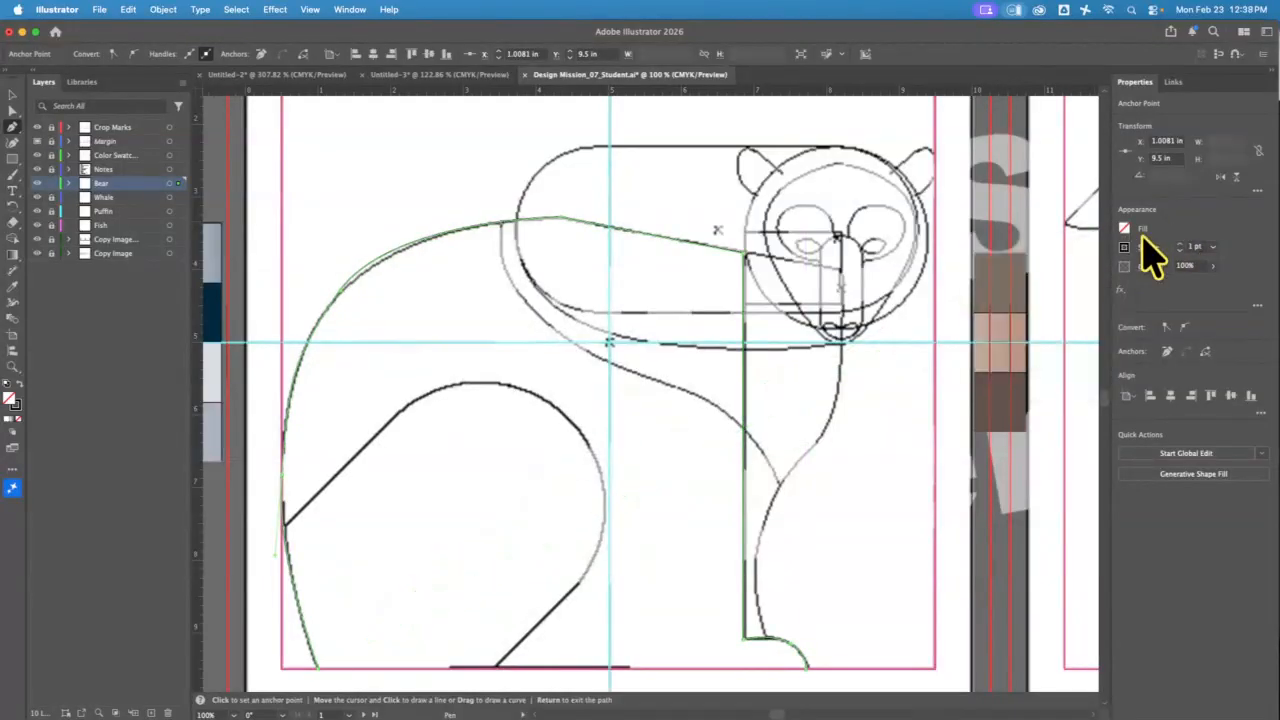
left_click(1125, 248)
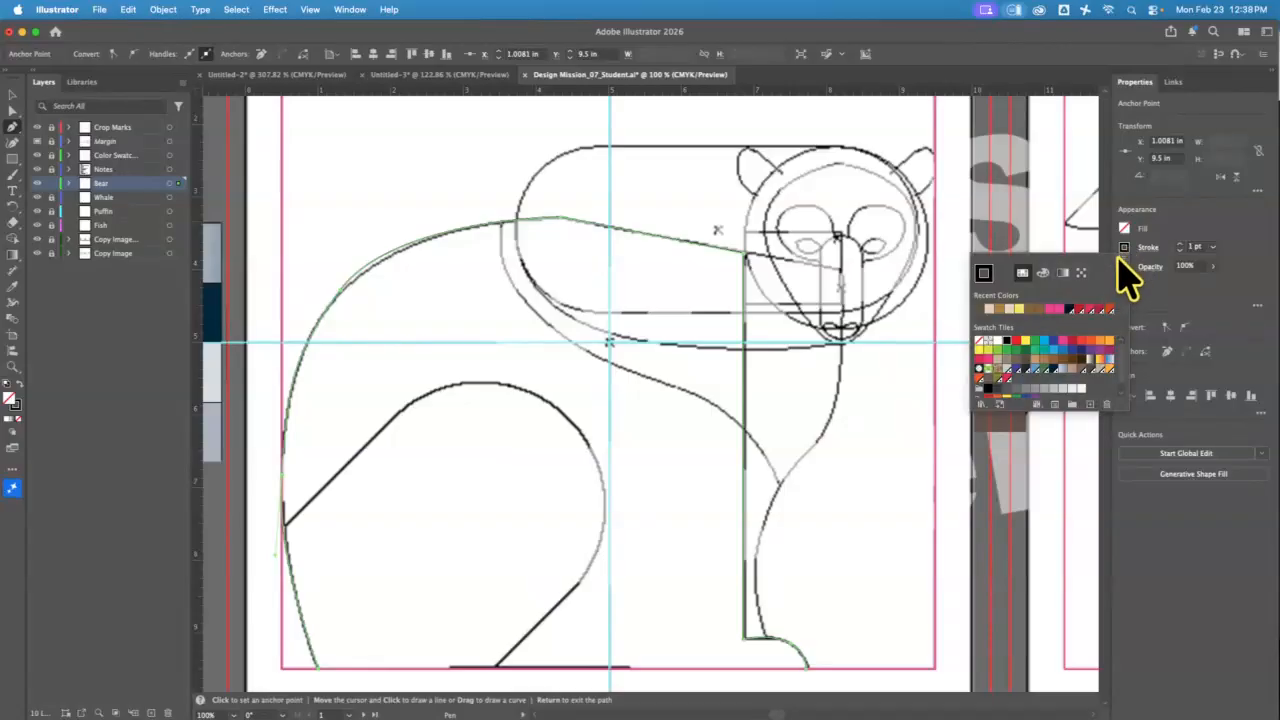
left_click(1057, 310)
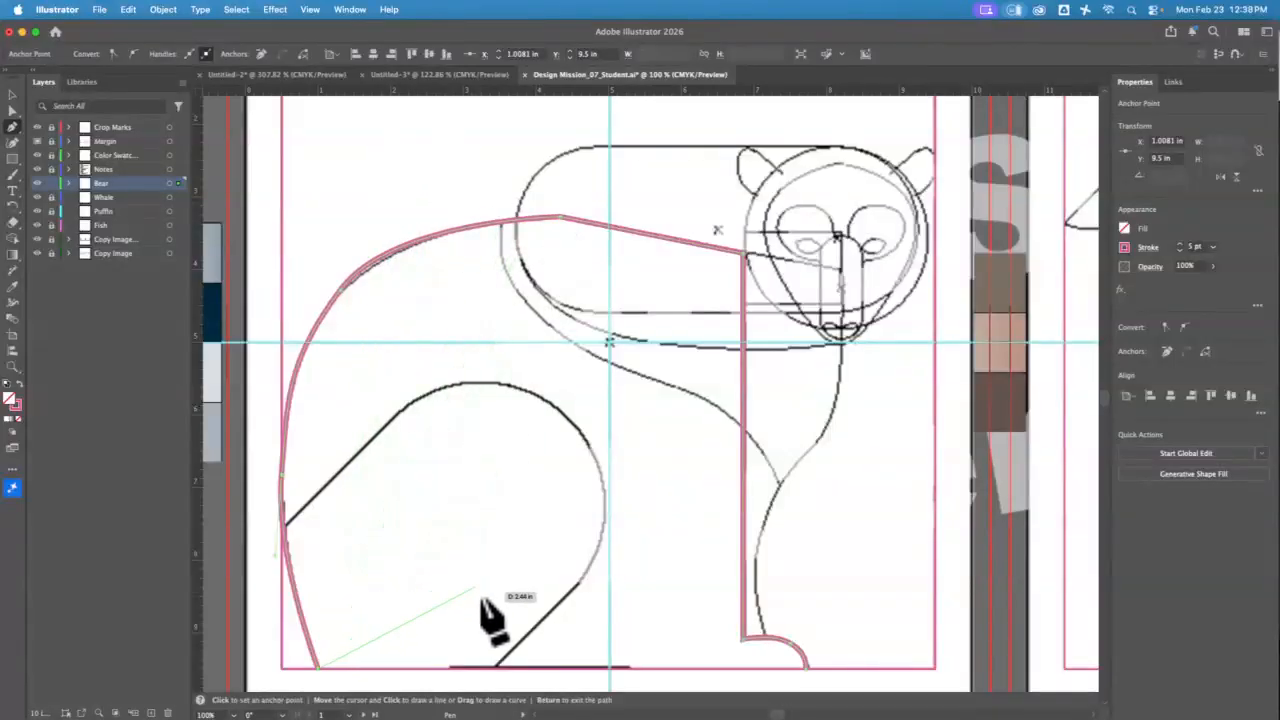
left_click(805, 667)
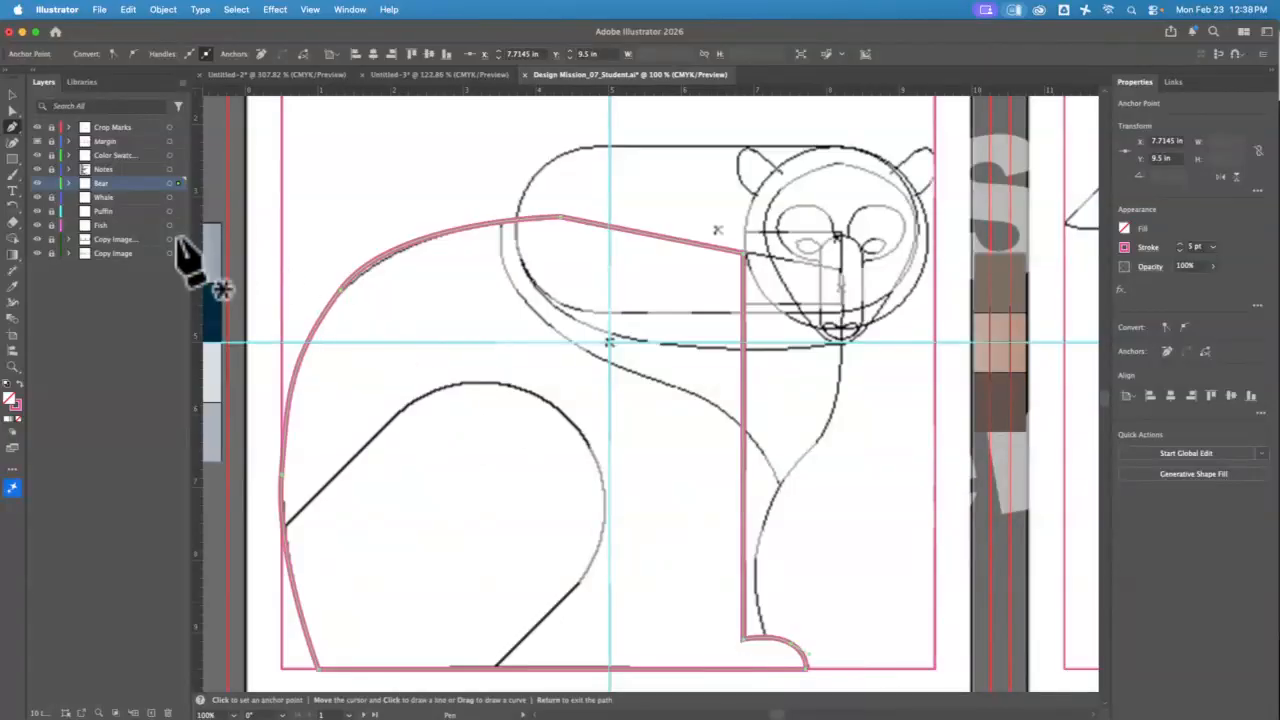
Step: Refine the bear body path by adjusting the anchor points and handles on the back and front paw to match the outline
left_click(12, 110)
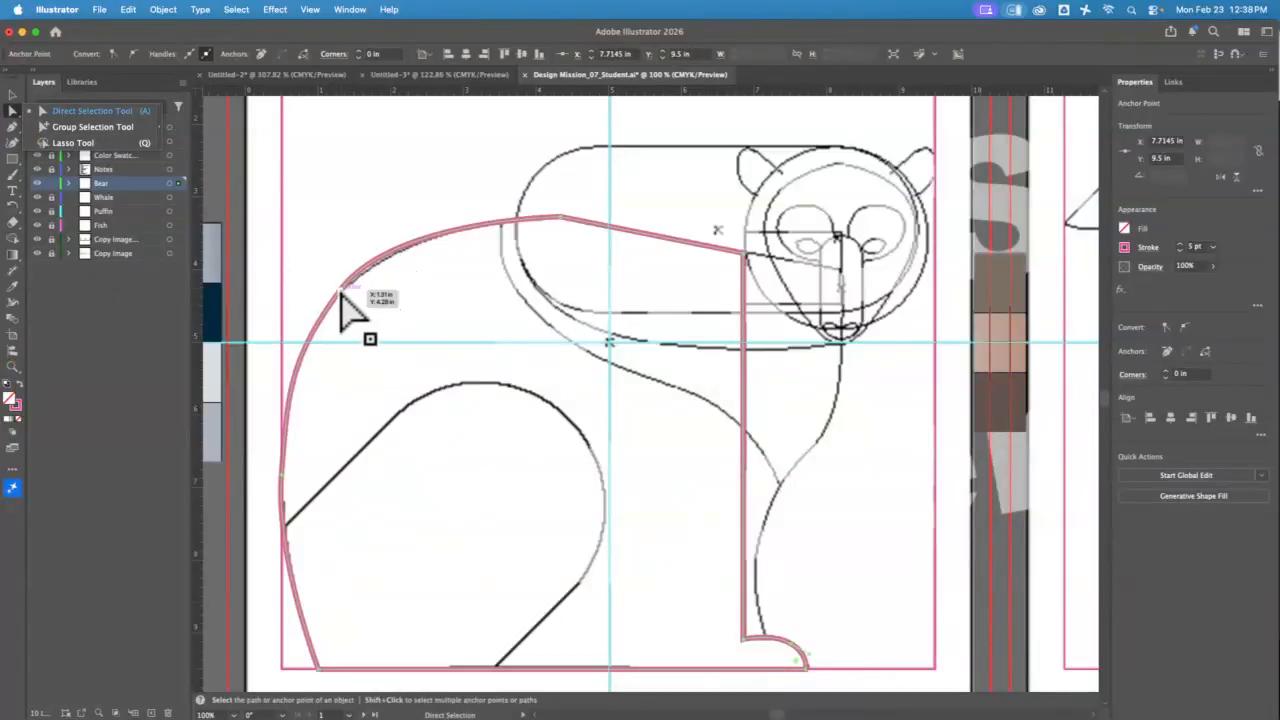
left_click(340, 292)
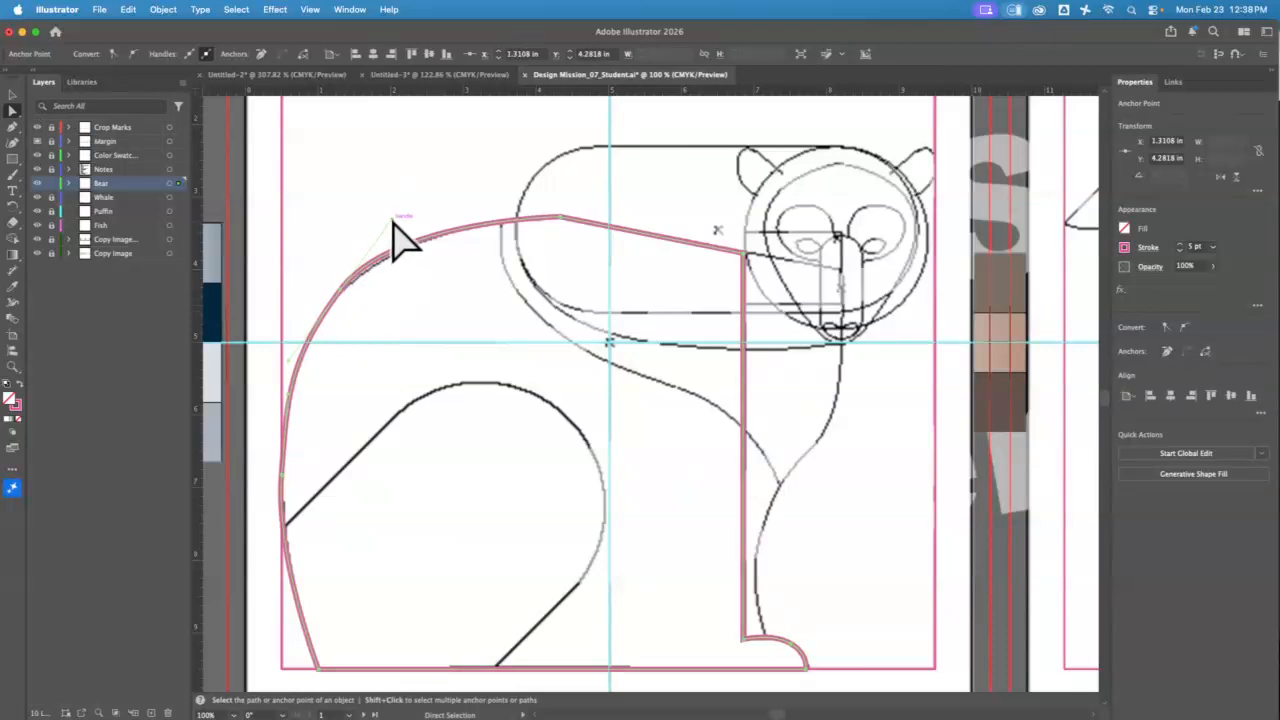
left_click_drag(392, 222, 380, 300)
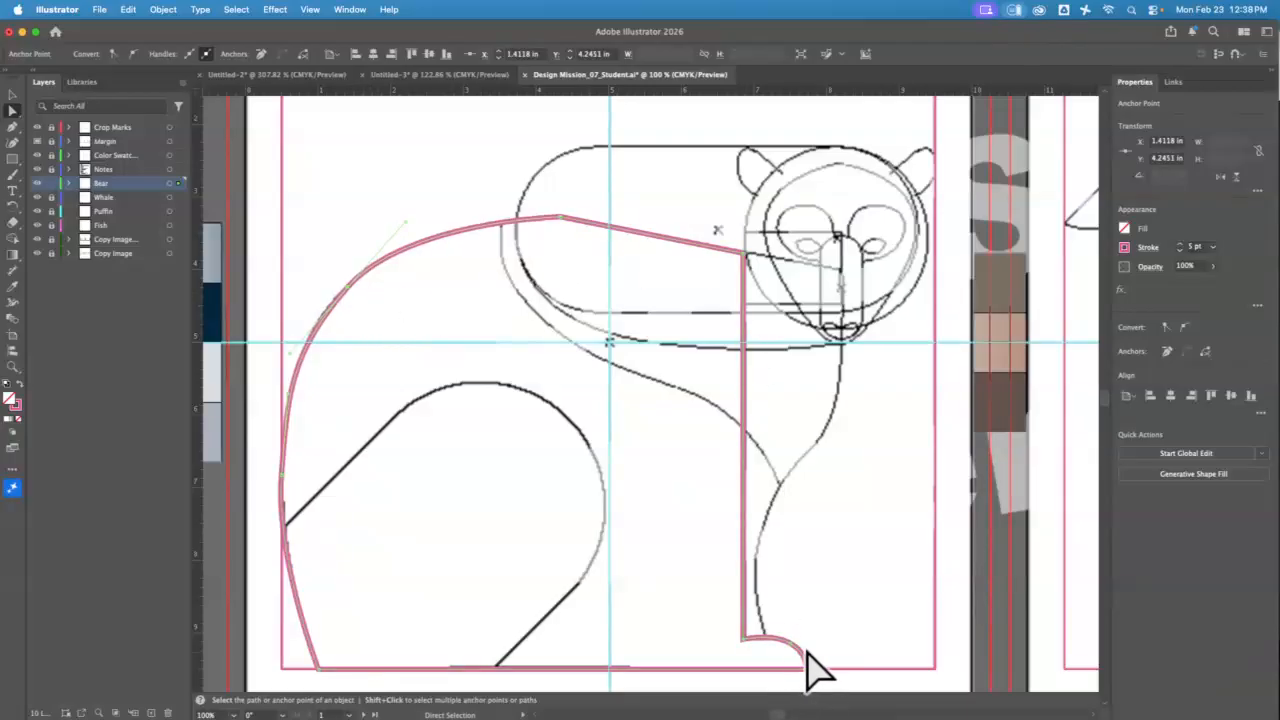
left_click(779, 638)
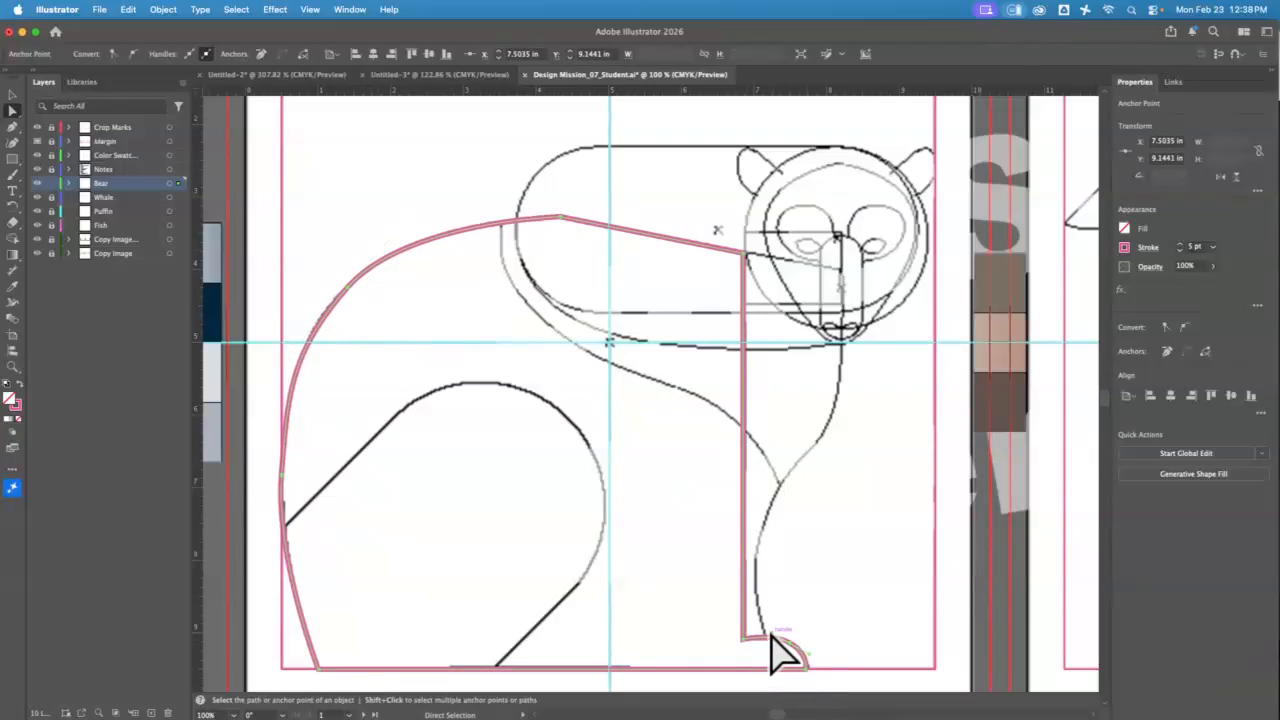
mouse_move(771, 634)
left_mouse_down()
mouse_move(789, 651)
mouse_move(744, 648)
mouse_move(787, 651)
left_mouse_up()
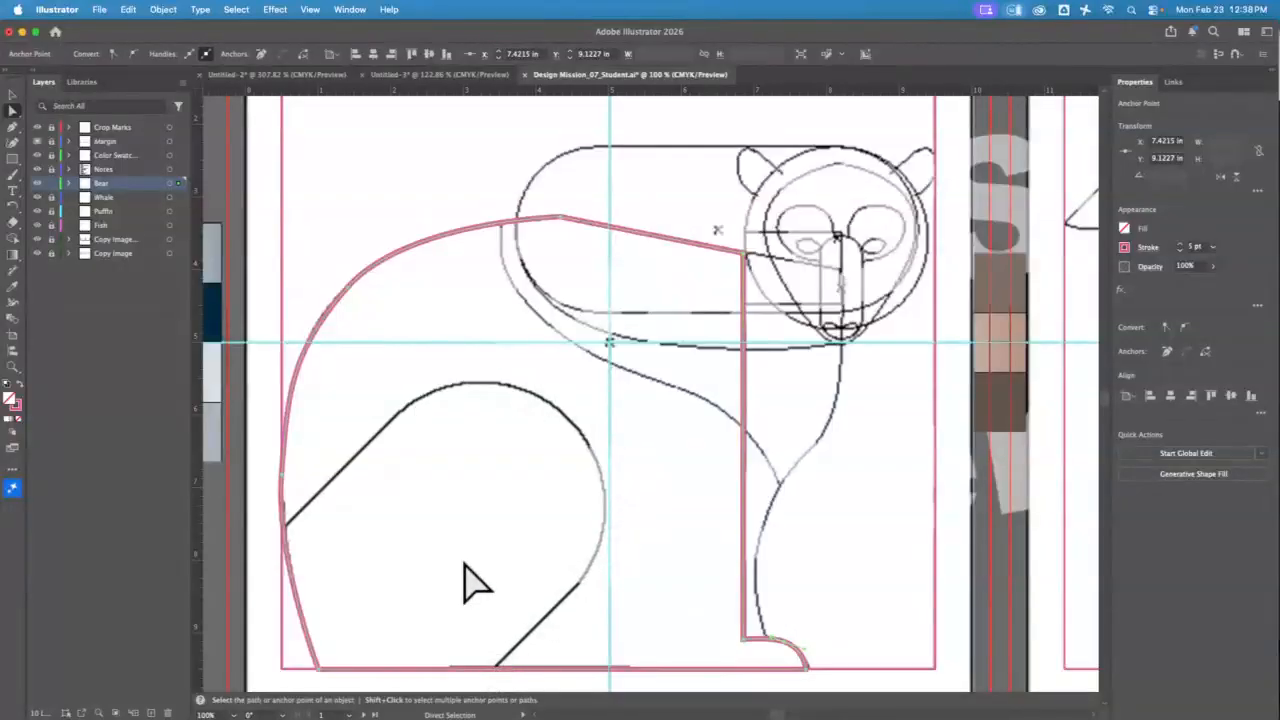
key("v")
key("super+minus")
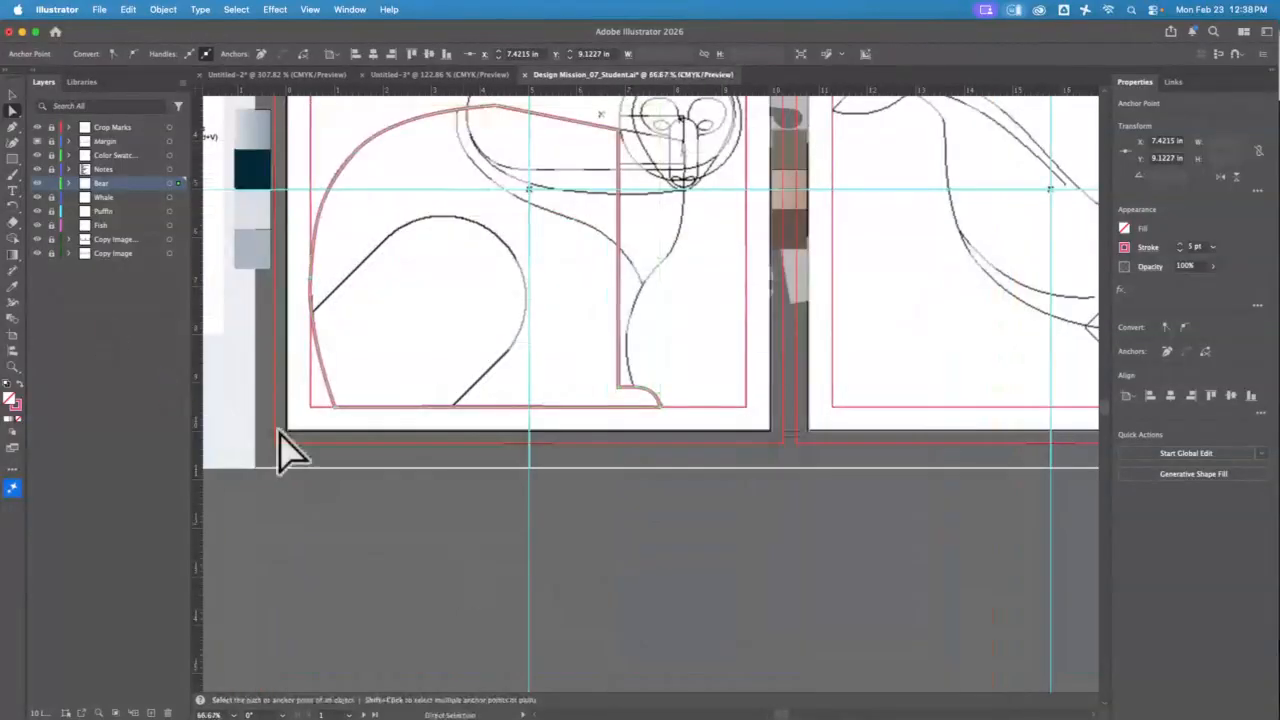
key("a")
left_click(12, 94)
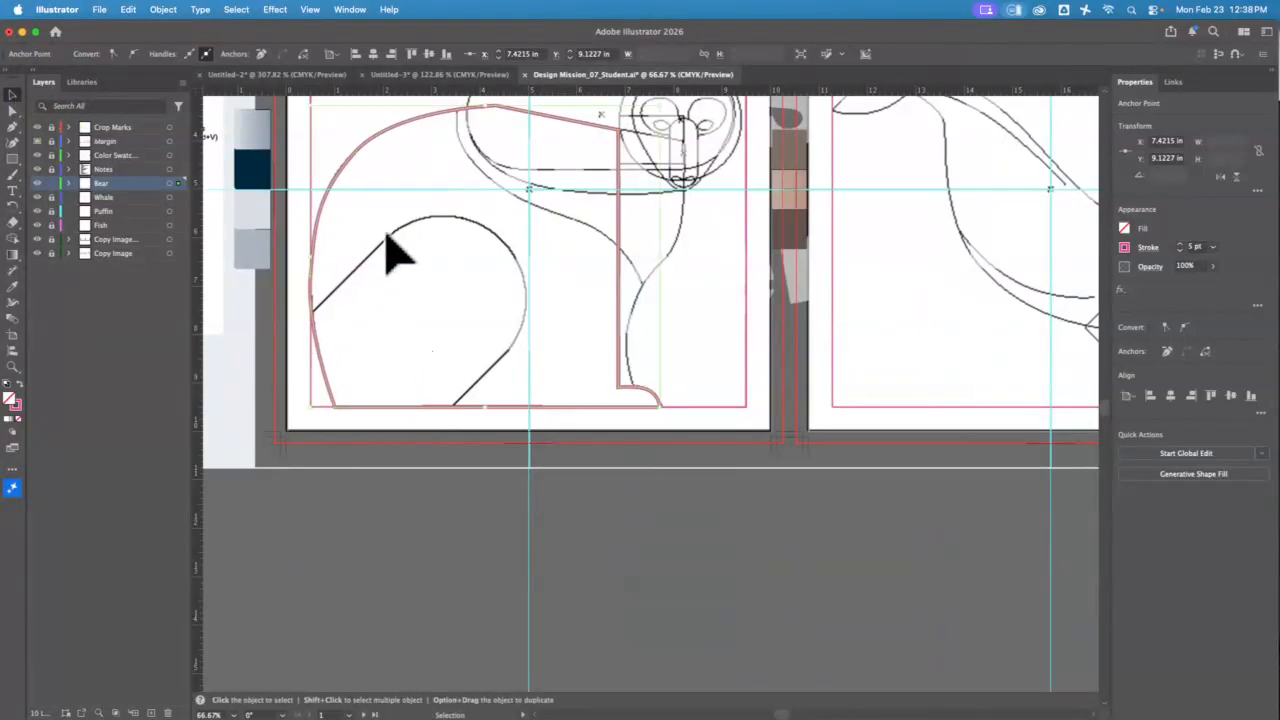
Step: Draw a rectangle about 4.29 by 2.75 in over the bear's hind leg on the Bear layer
left_click(338, 142)
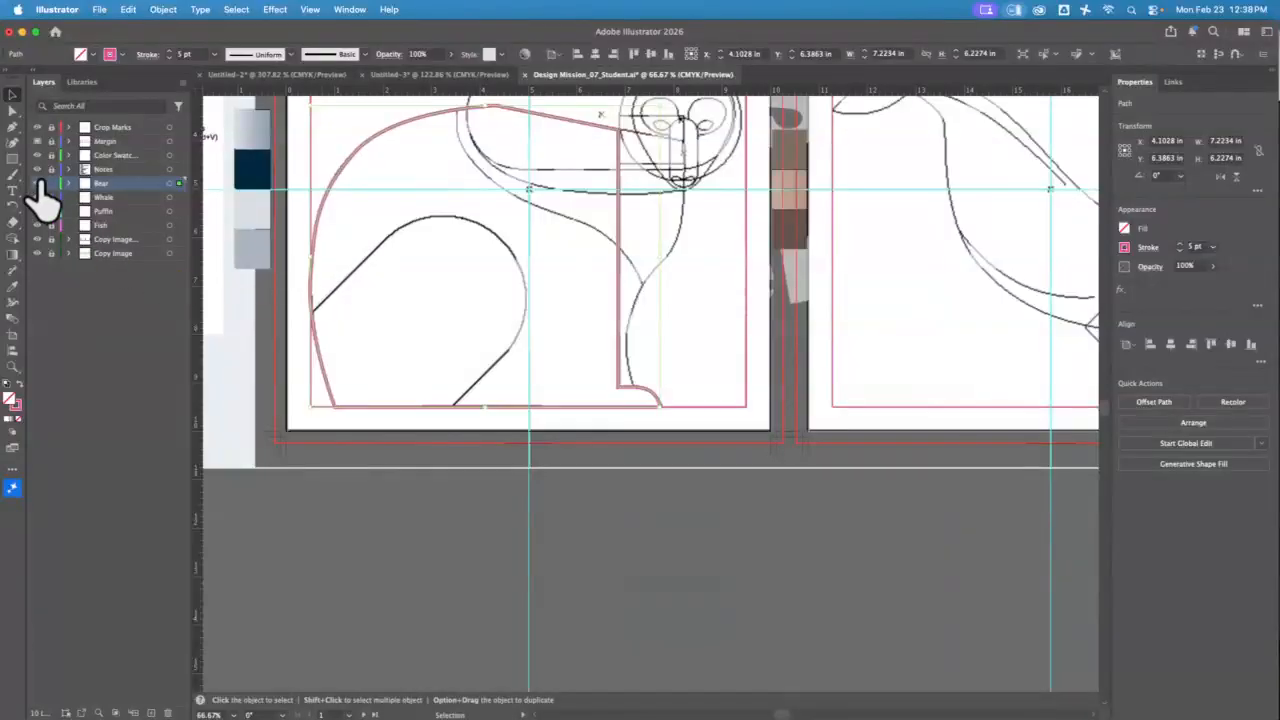
left_click(12, 158)
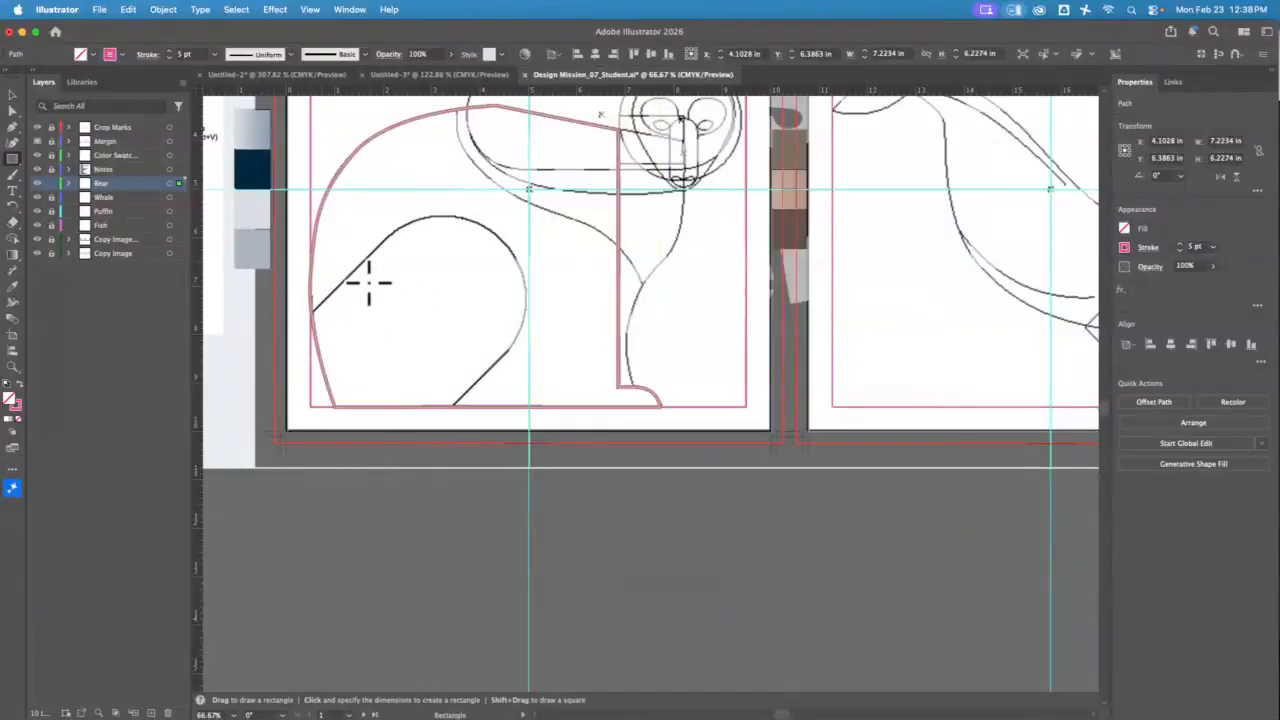
left_click_drag(368, 282, 577, 416)
left_click(12, 93)
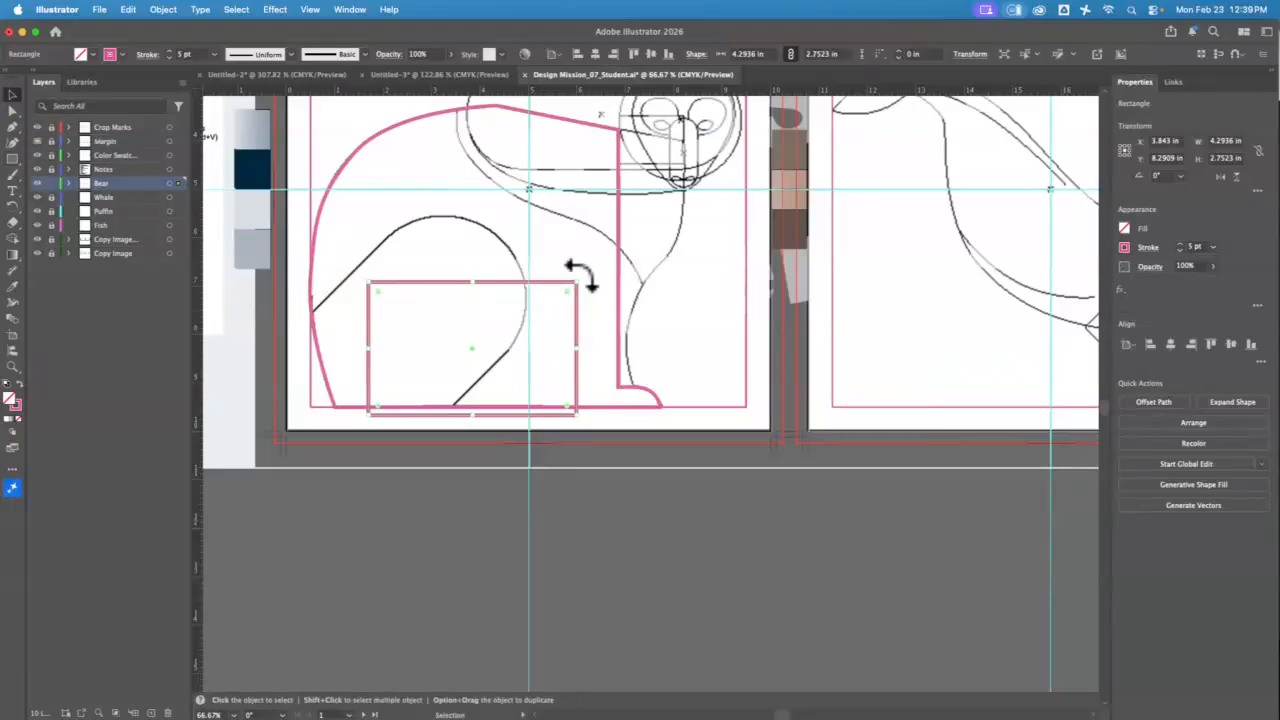
Step: Rotate the hind leg rectangle to 45° and move it so its upper edge follows the straight thigh line
left_click_drag(582, 277, 510, 222)
left_click_drag(456, 278, 381, 265)
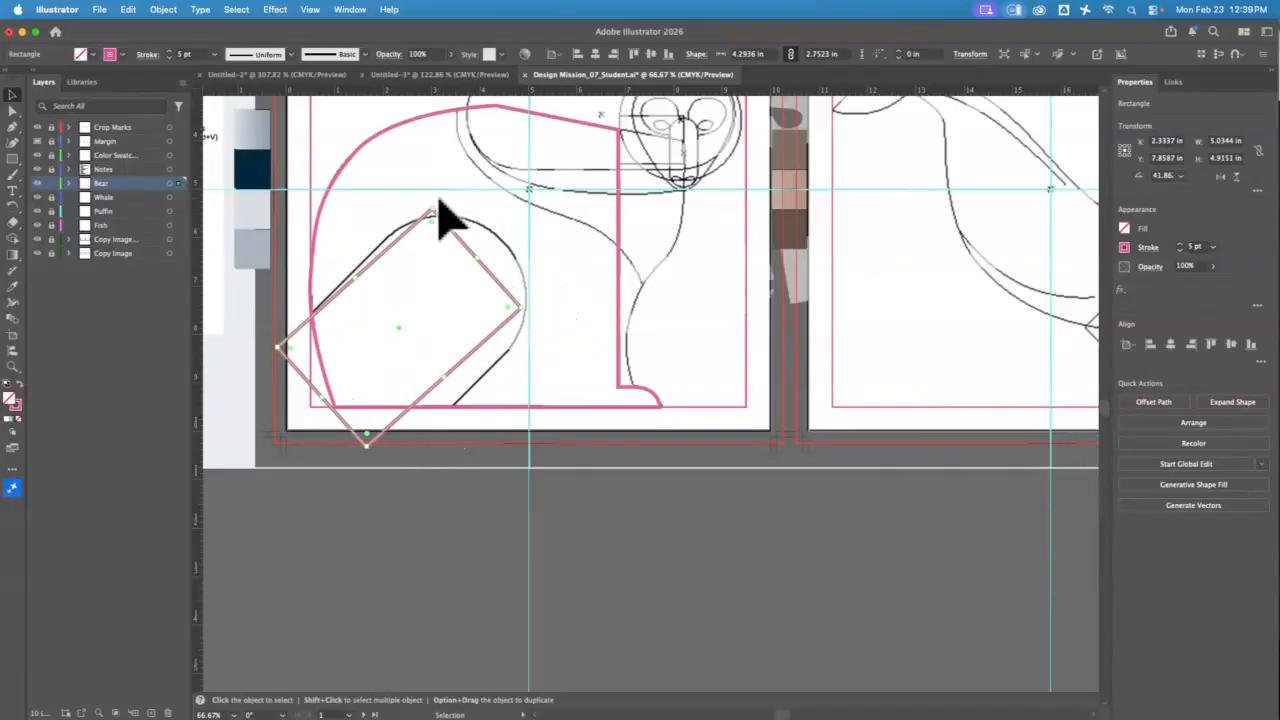
left_click_drag(436, 205, 428, 204)
left_click_drag(380, 265, 394, 271)
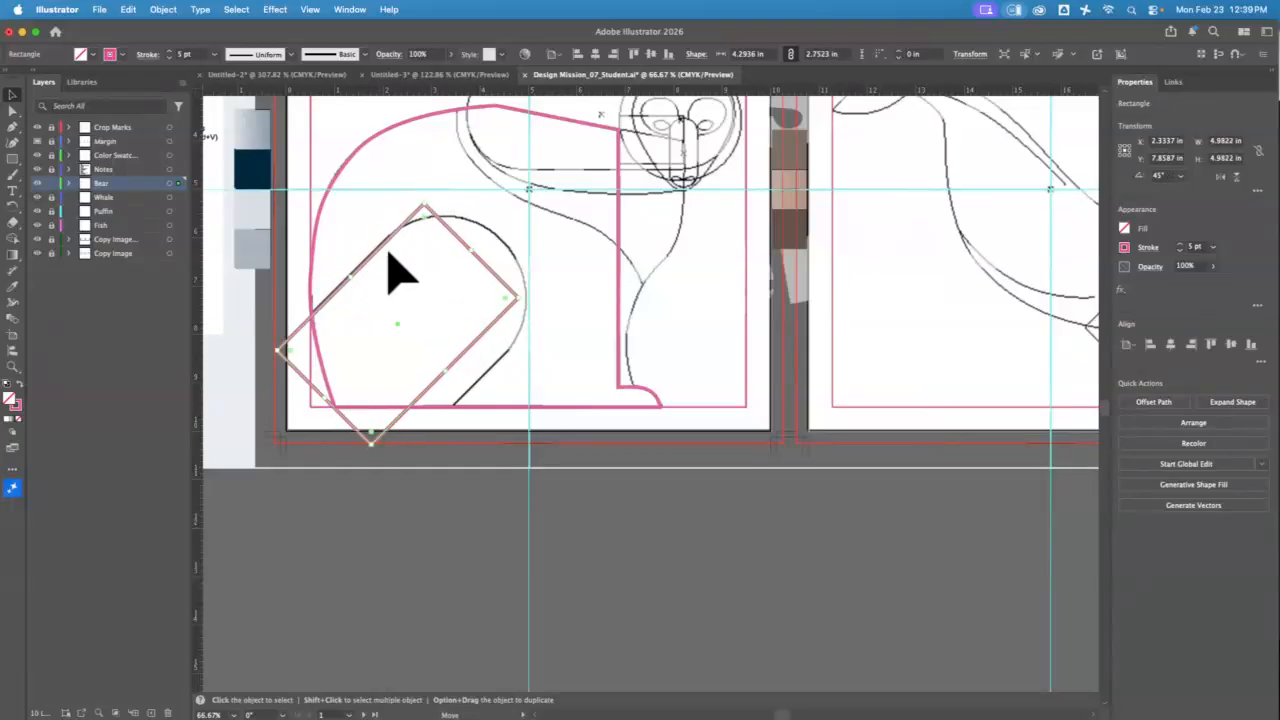
Step: Resize the rotated rectangle to about 5.85 by 3.37 in so its sides meet the hind leg outline
left_click(457, 388)
left_click(444, 371)
left_click_drag(450, 379, 461, 391)
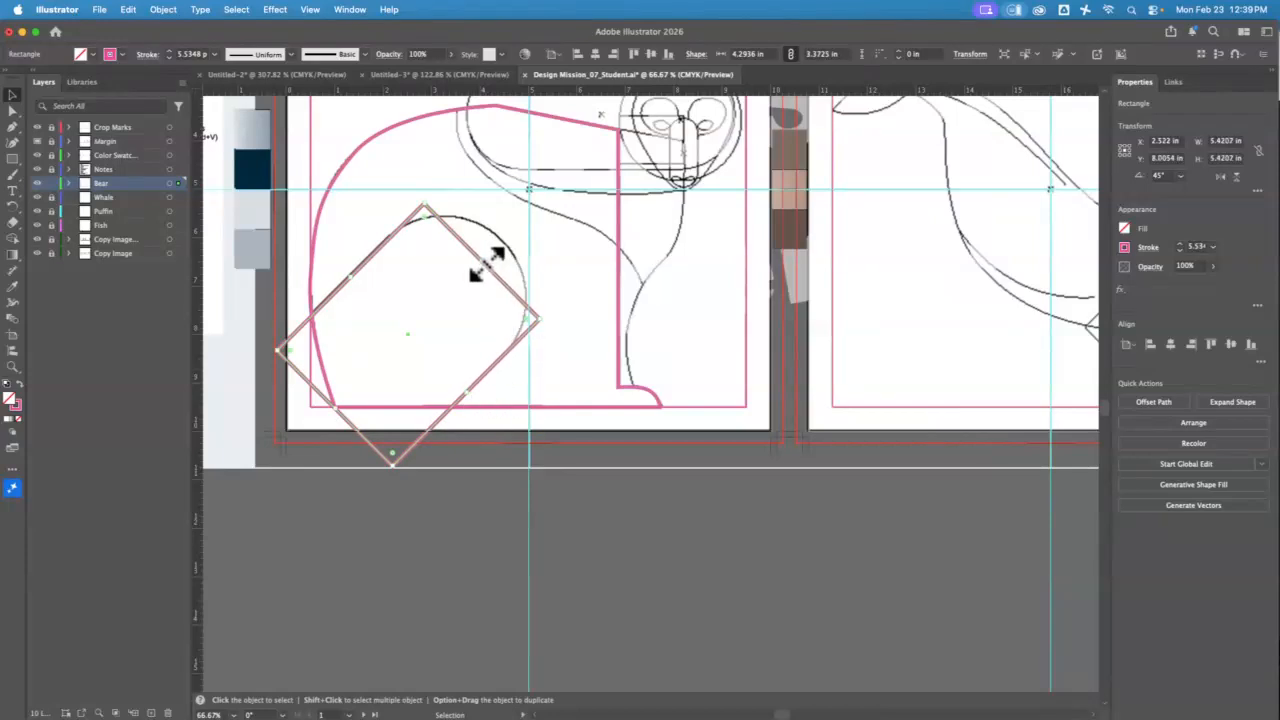
left_click_drag(483, 262, 504, 241)
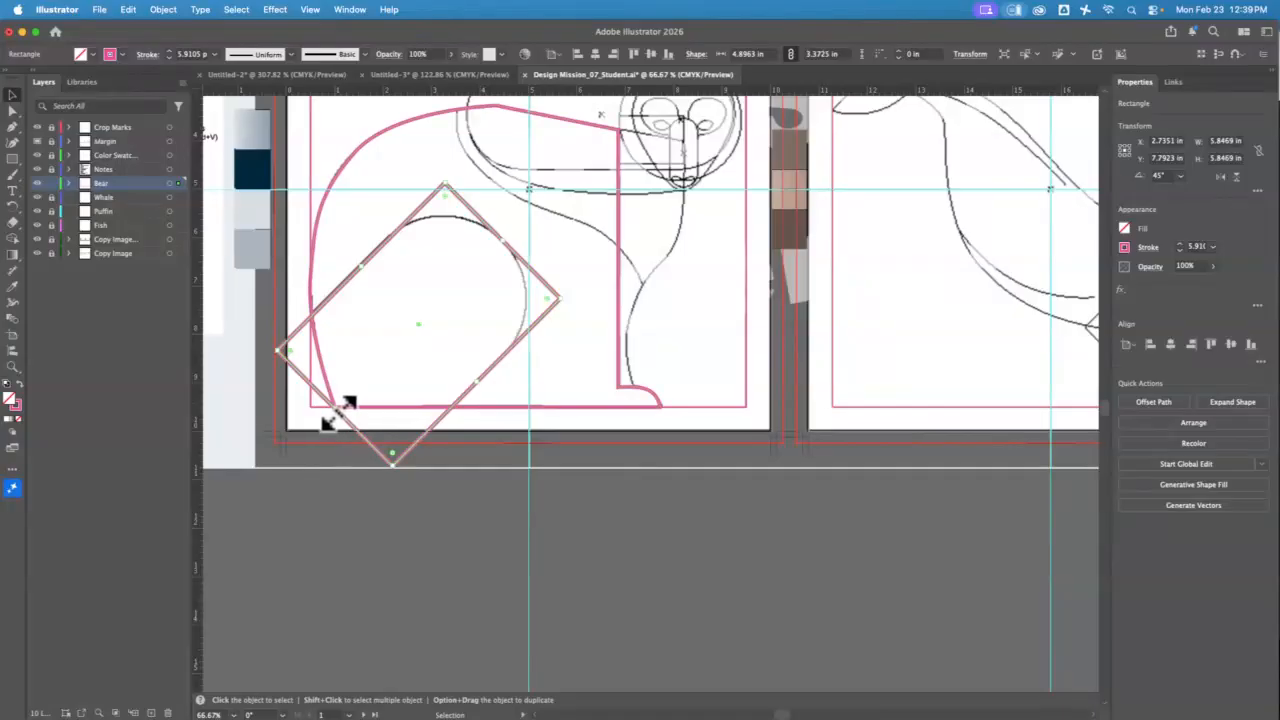
left_click_drag(337, 412, 302, 438)
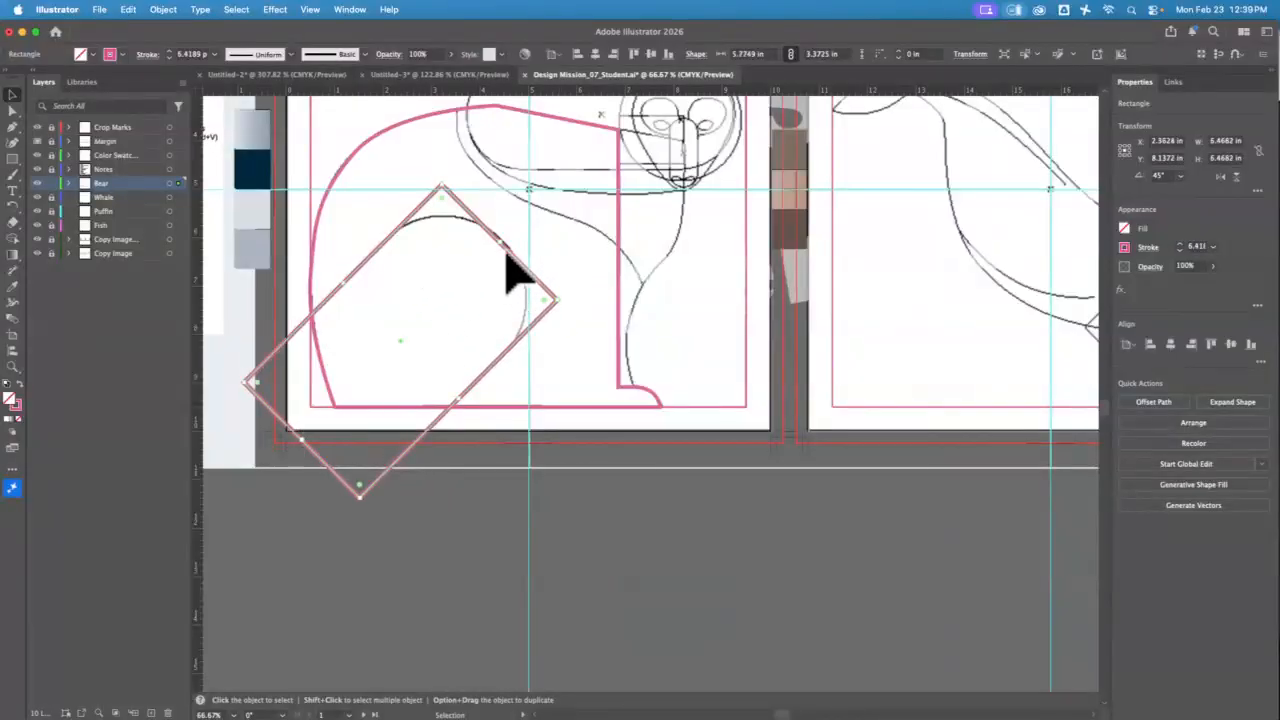
left_click_drag(502, 245, 514, 250)
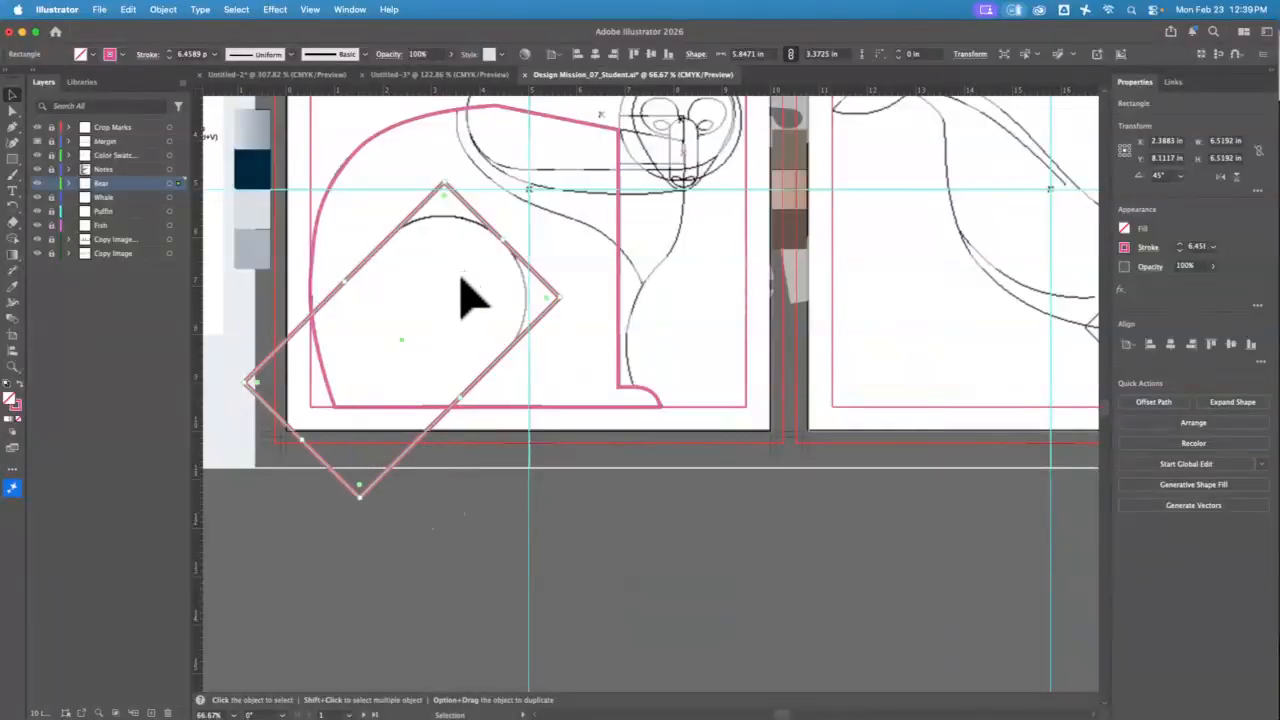
Step: Change the Bear layer's color to Burgundy so its selection widgets stand out over the hind leg
left_click(12, 366)
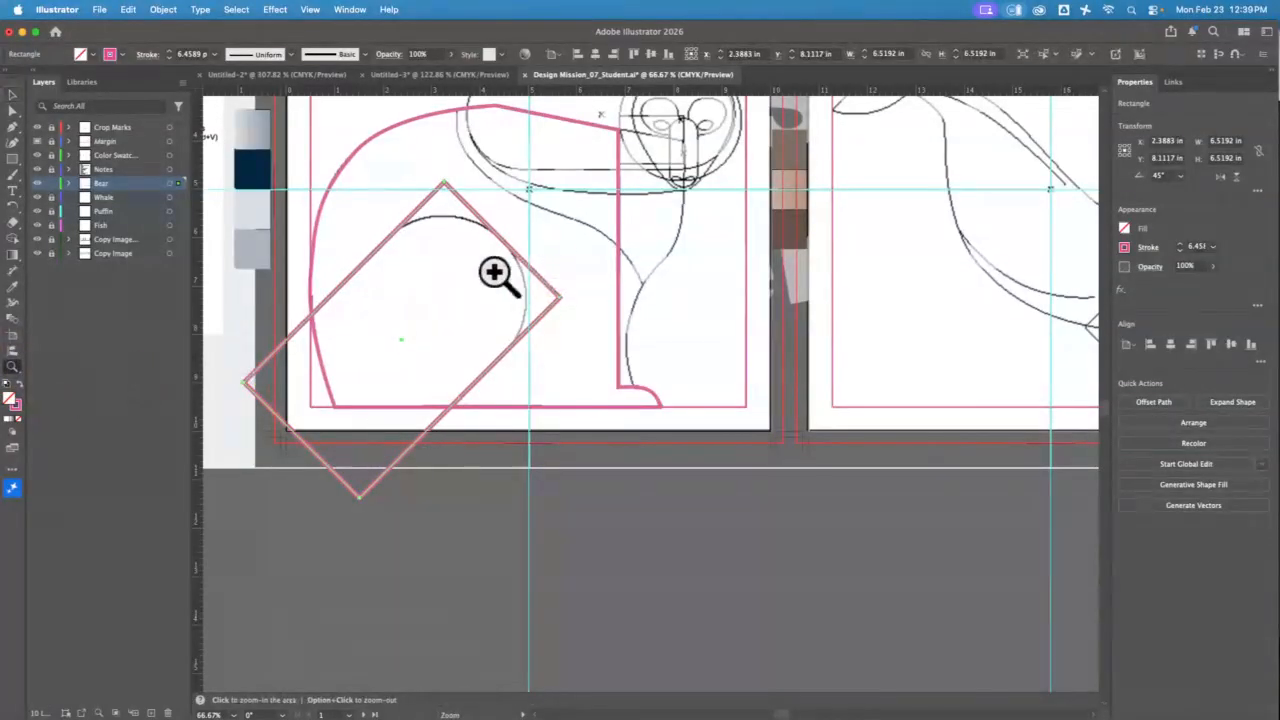
left_click_drag(427, 256, 582, 460)
key("v")
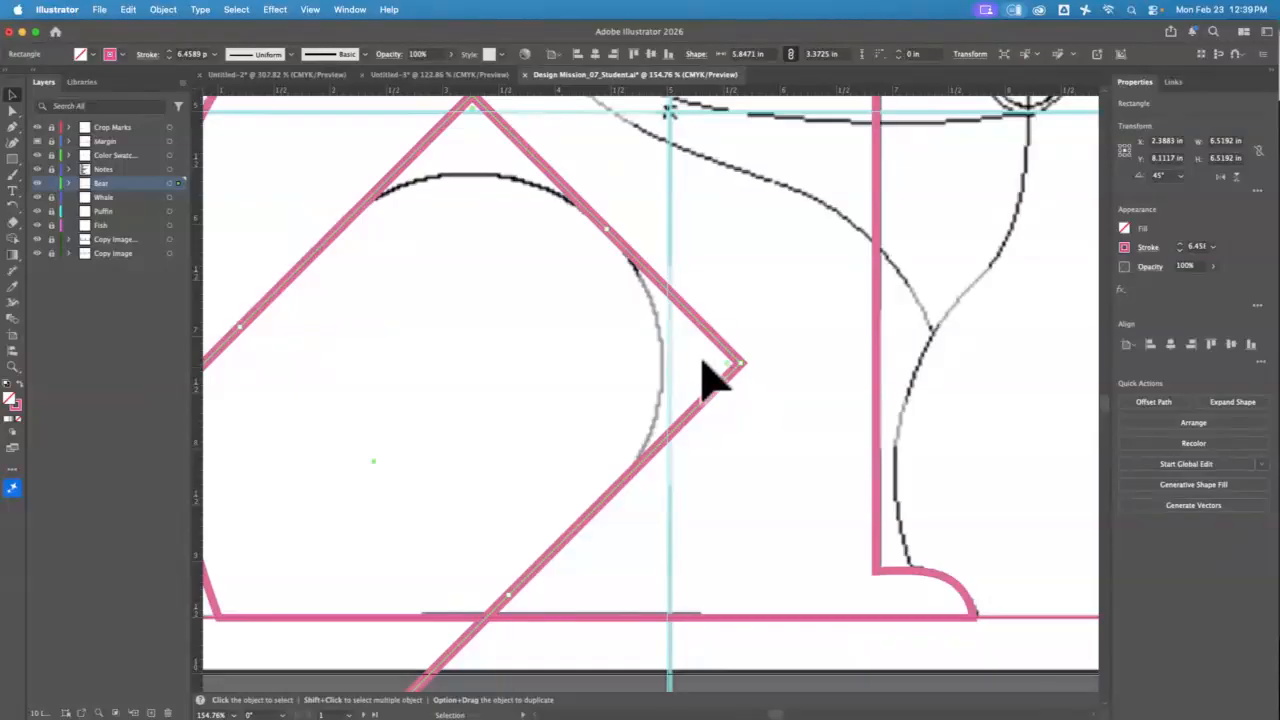
double_click(143, 200)
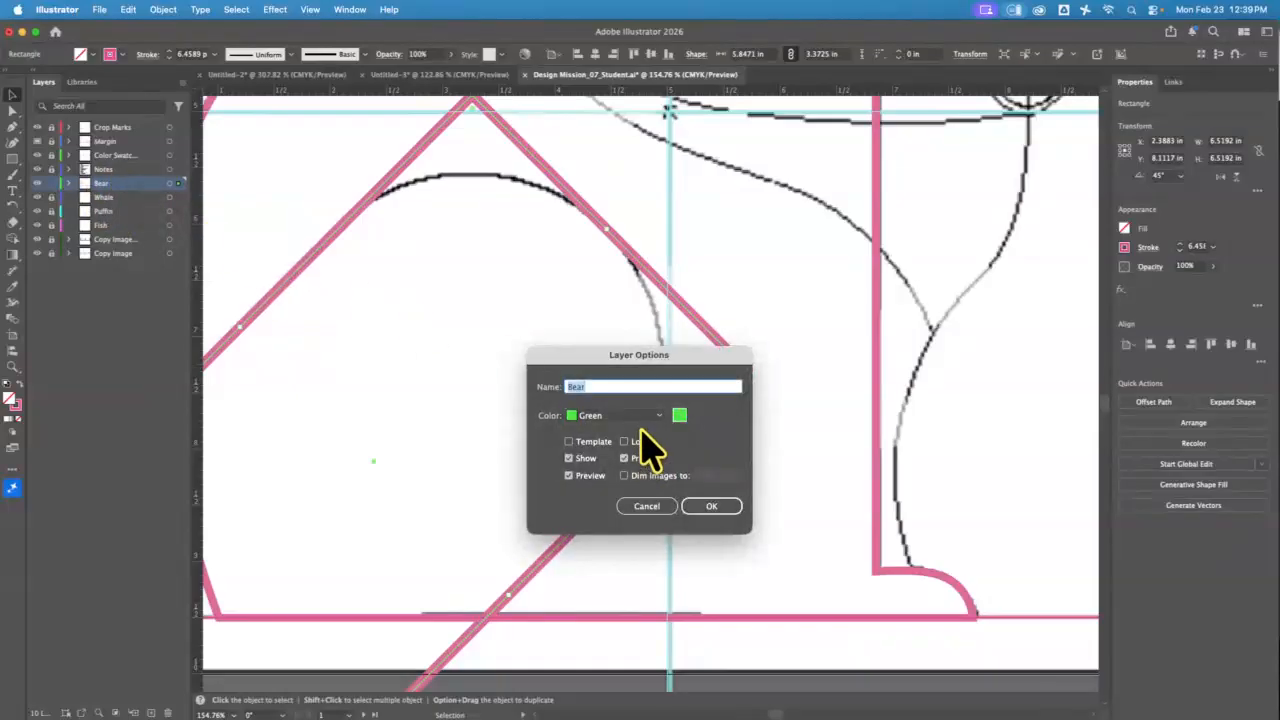
left_click(665, 418)
left_click(610, 327)
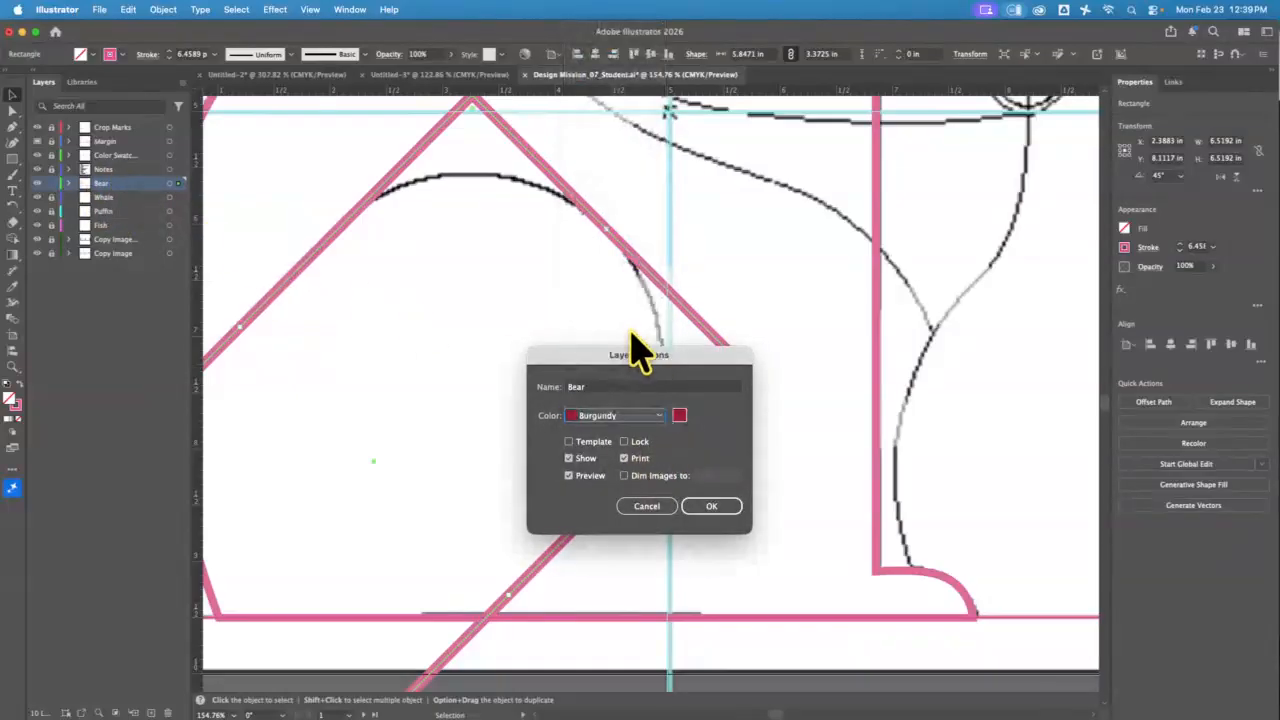
left_click(711, 506)
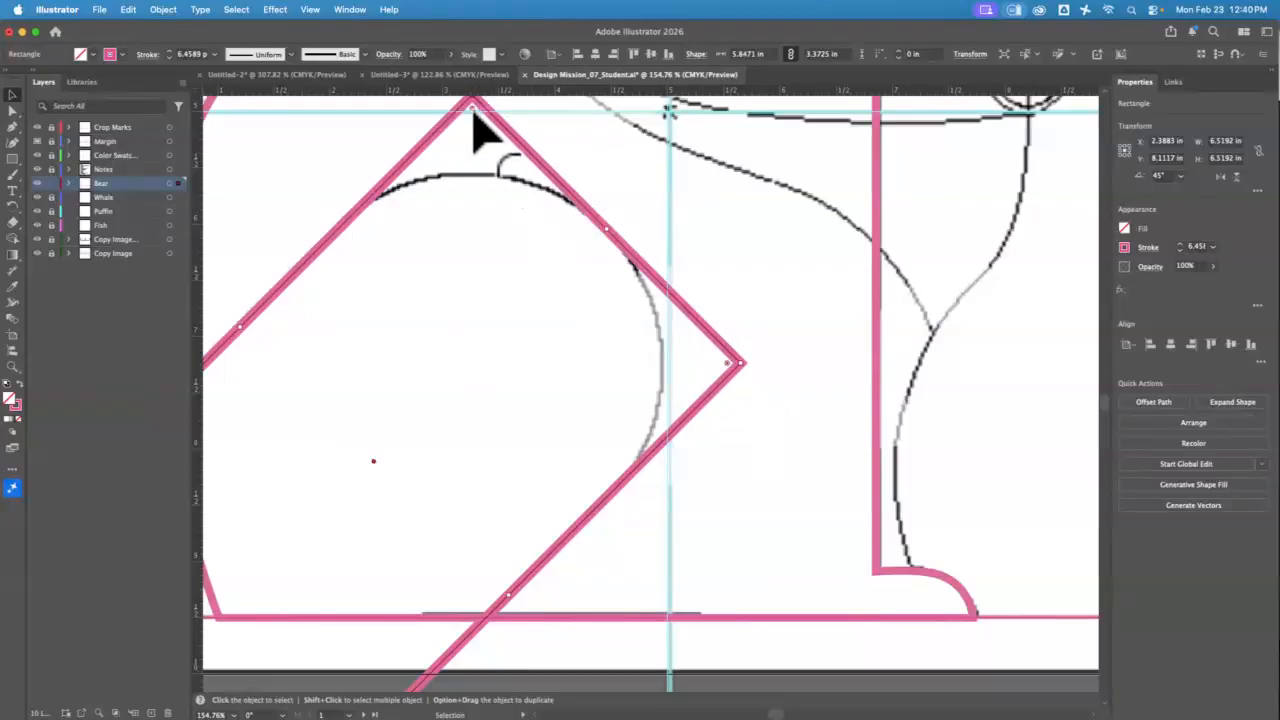
Step: Round the hind leg rectangle's corners to a radius of about 1.69 in, matching the curved thigh
left_click_drag(474, 110, 577, 374)
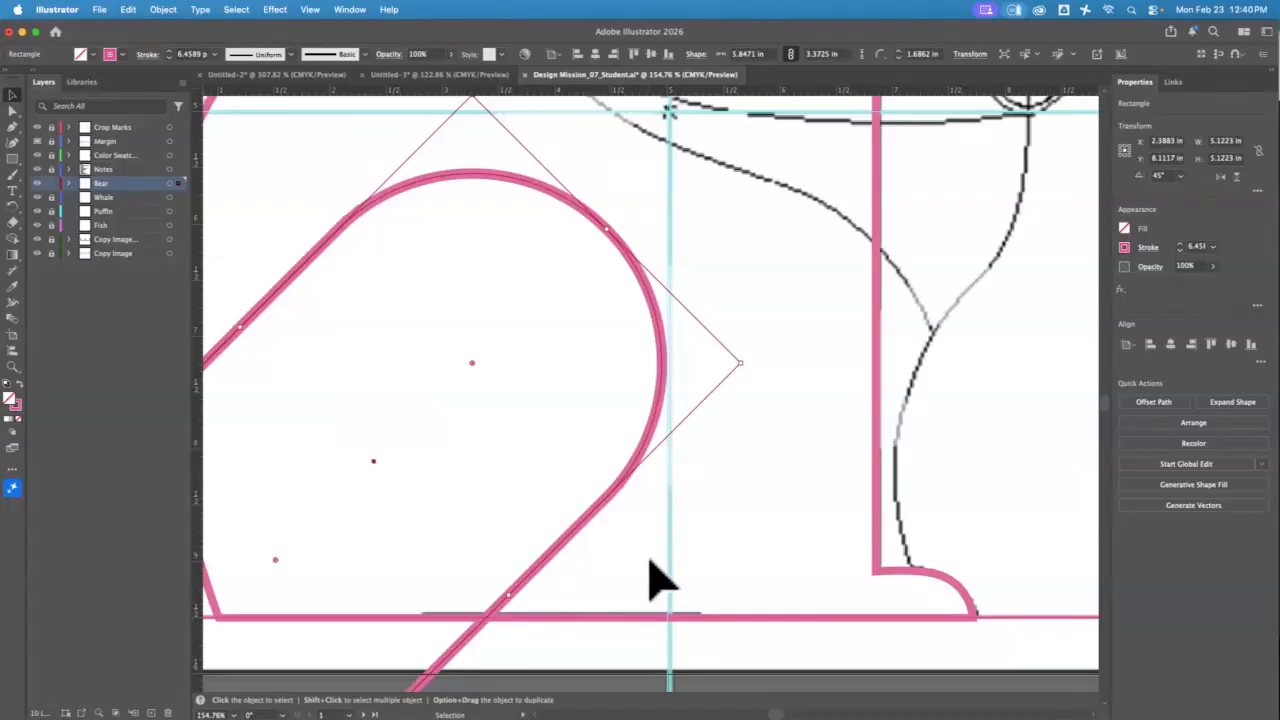
key("super+1")
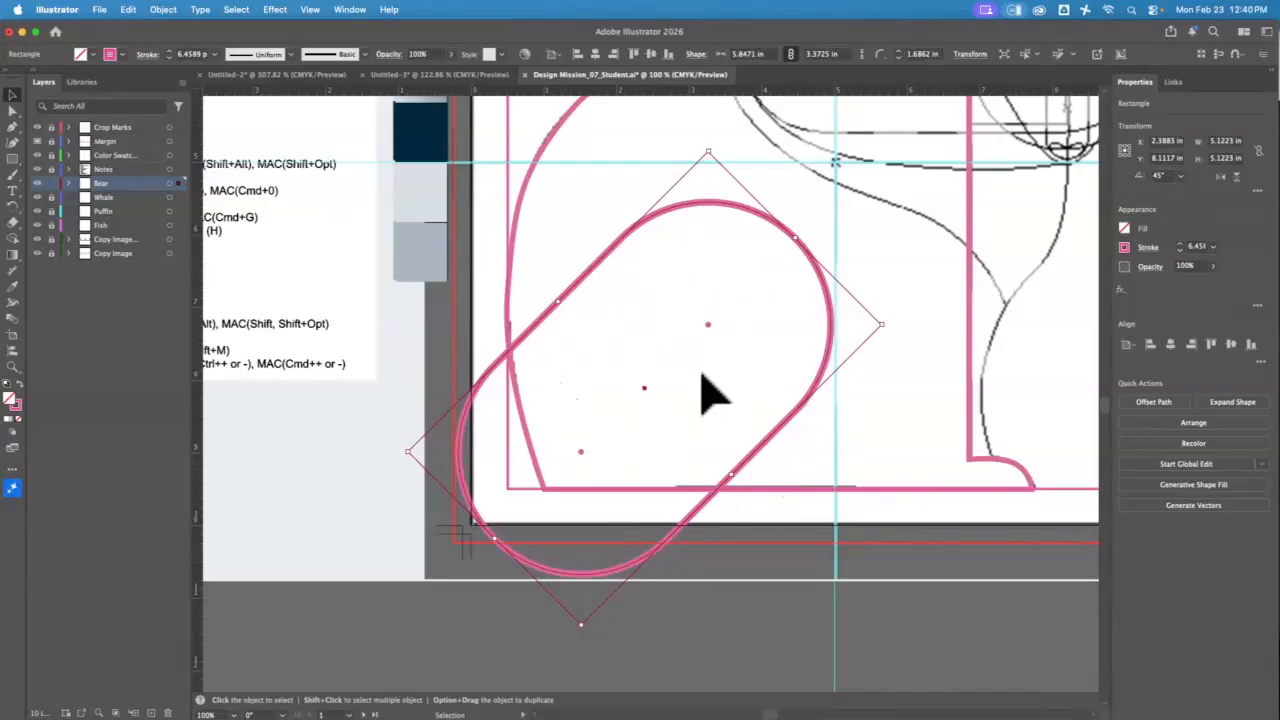
Step: Select the bear body and rounded rectangle, and split off the part outside the body with Shape Builder
left_click(480, 318)
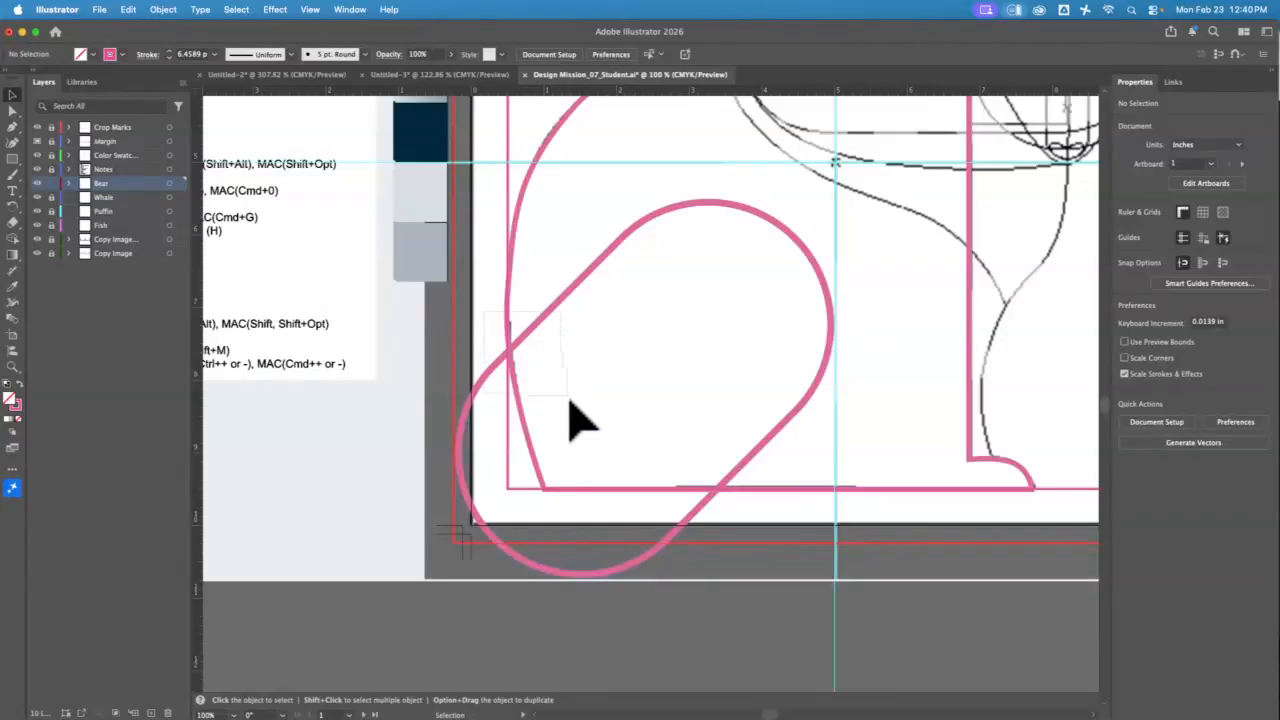
left_click(572, 455)
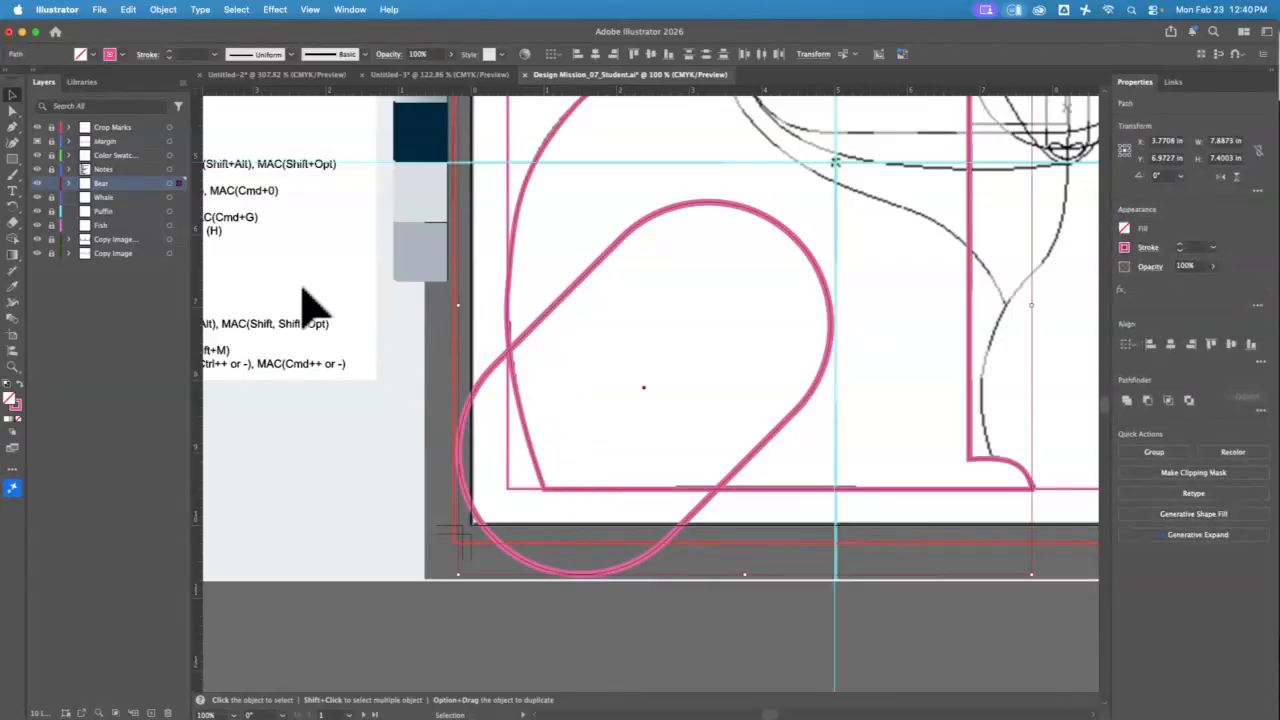
left_click(11, 238)
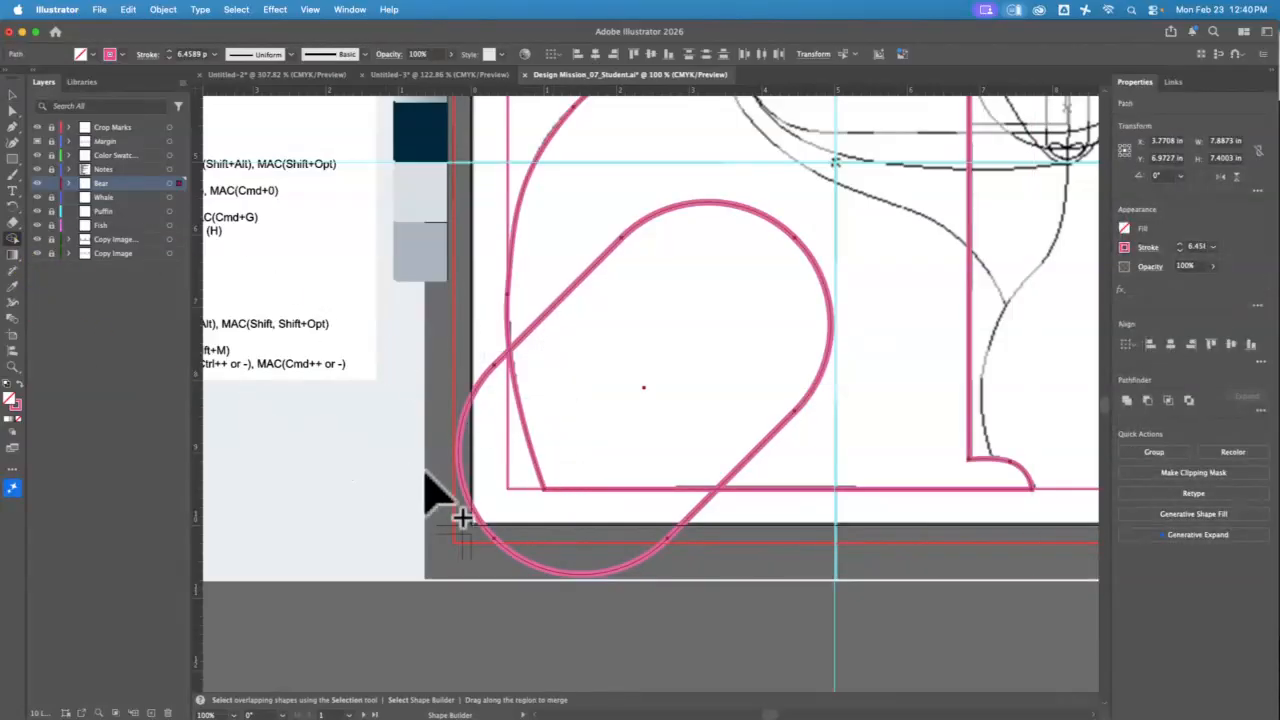
left_click(498, 470)
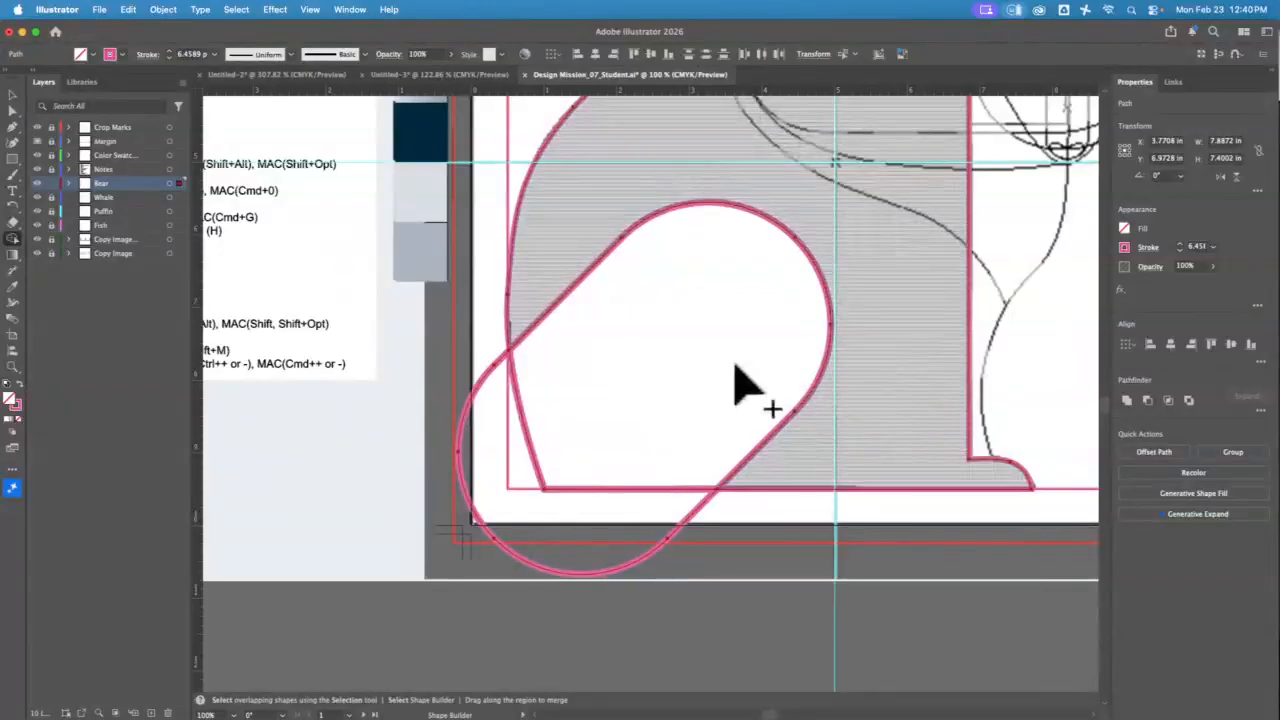
Step: Delete the leftover piece of the rounded rectangle outside the bear body
left_click(16, 97)
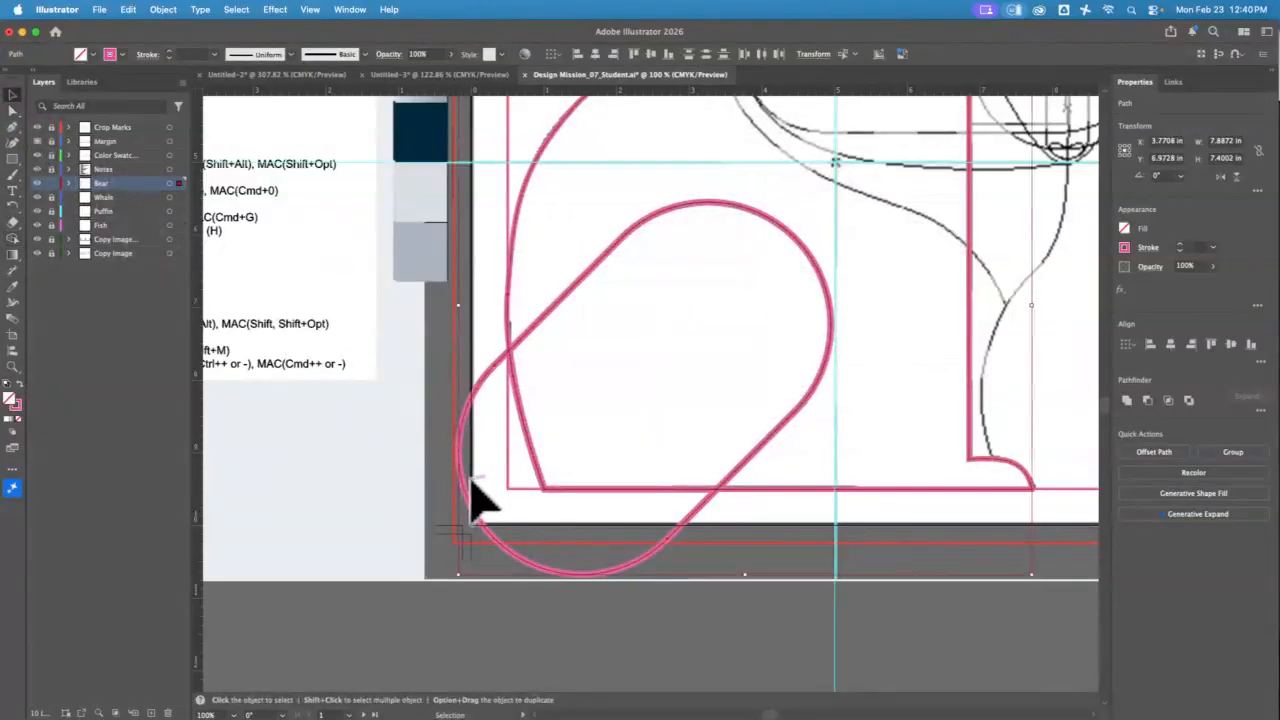
left_click(473, 395)
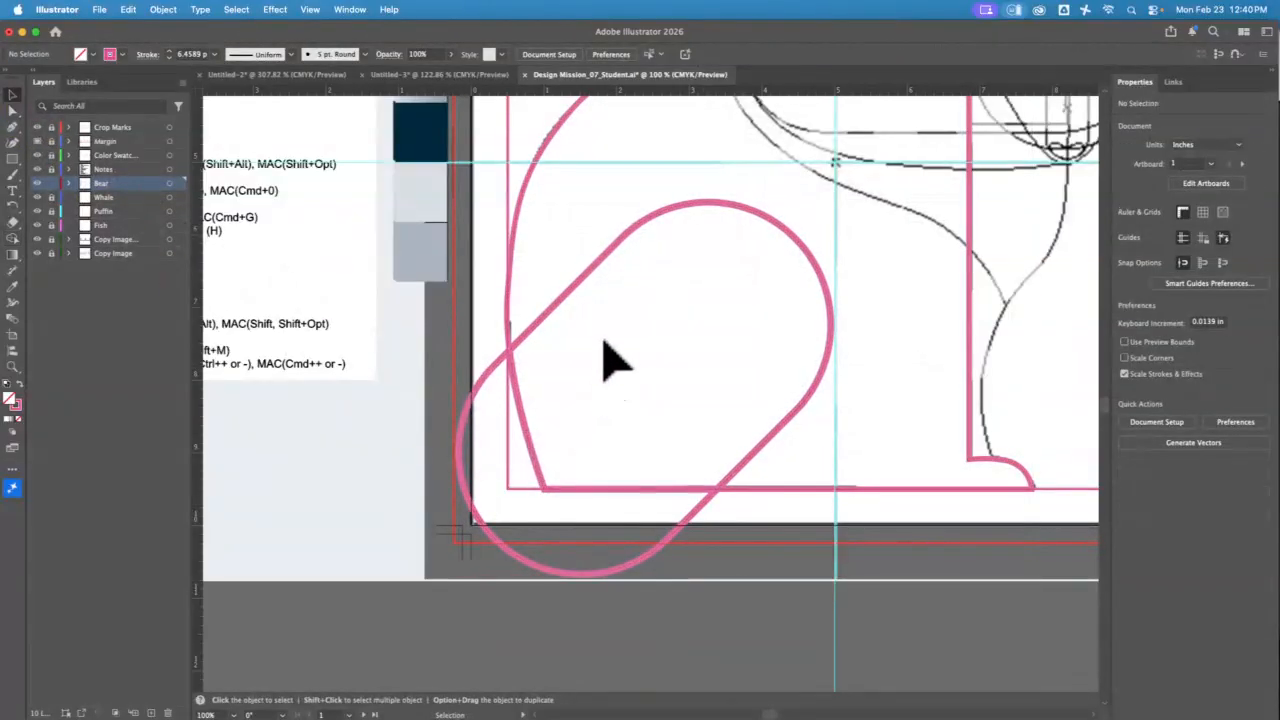
left_click(486, 405)
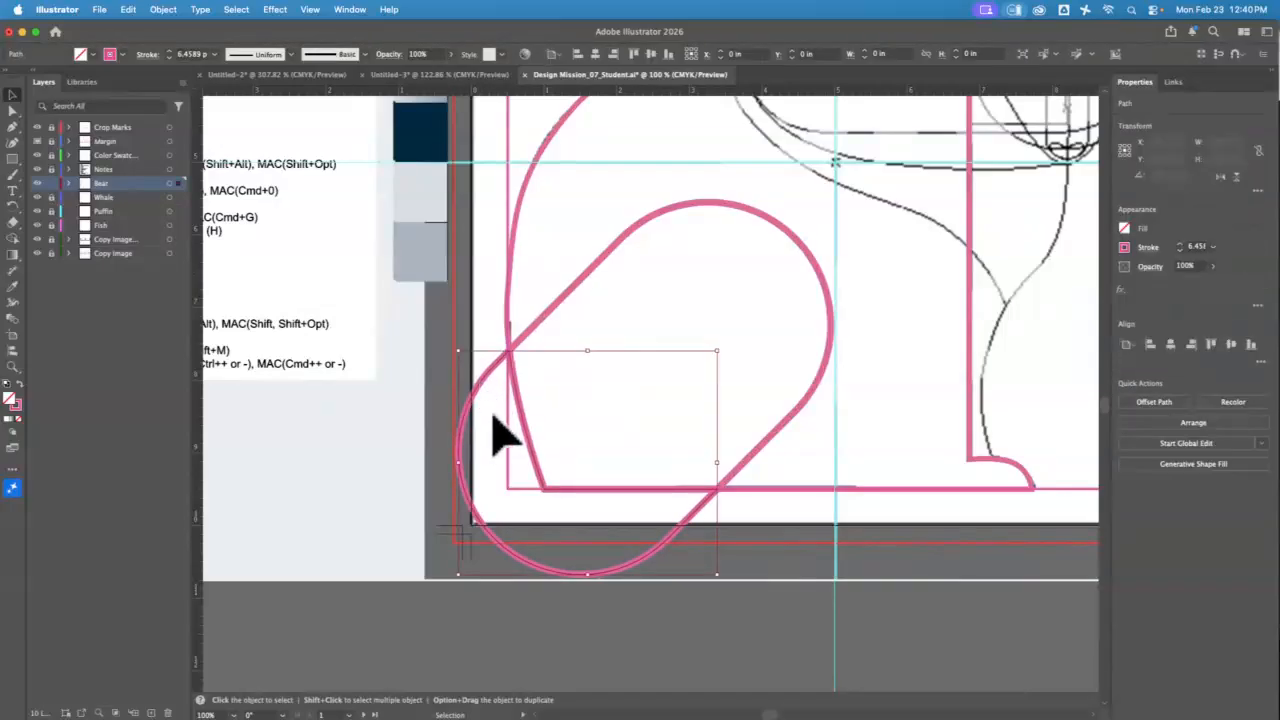
key("Delete")
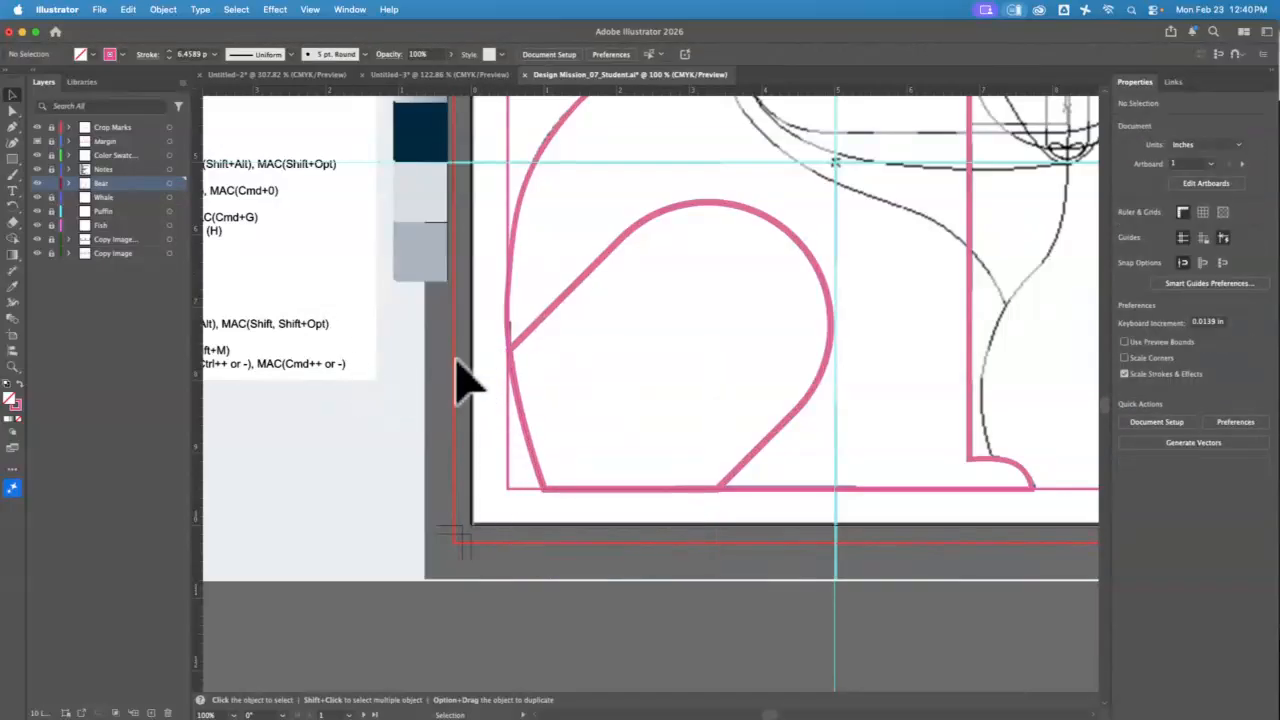
Step: Select the hind leg and body shapes in turn to check that they are separate
left_click(574, 292)
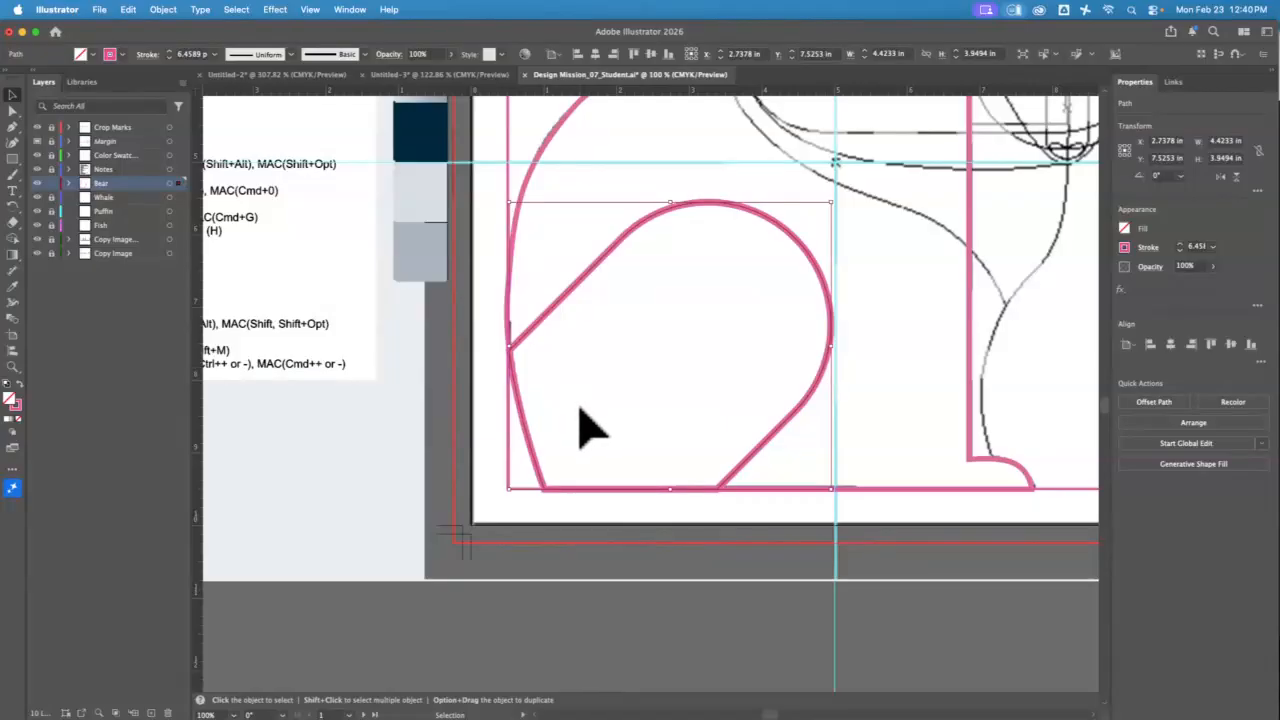
left_click(548, 190)
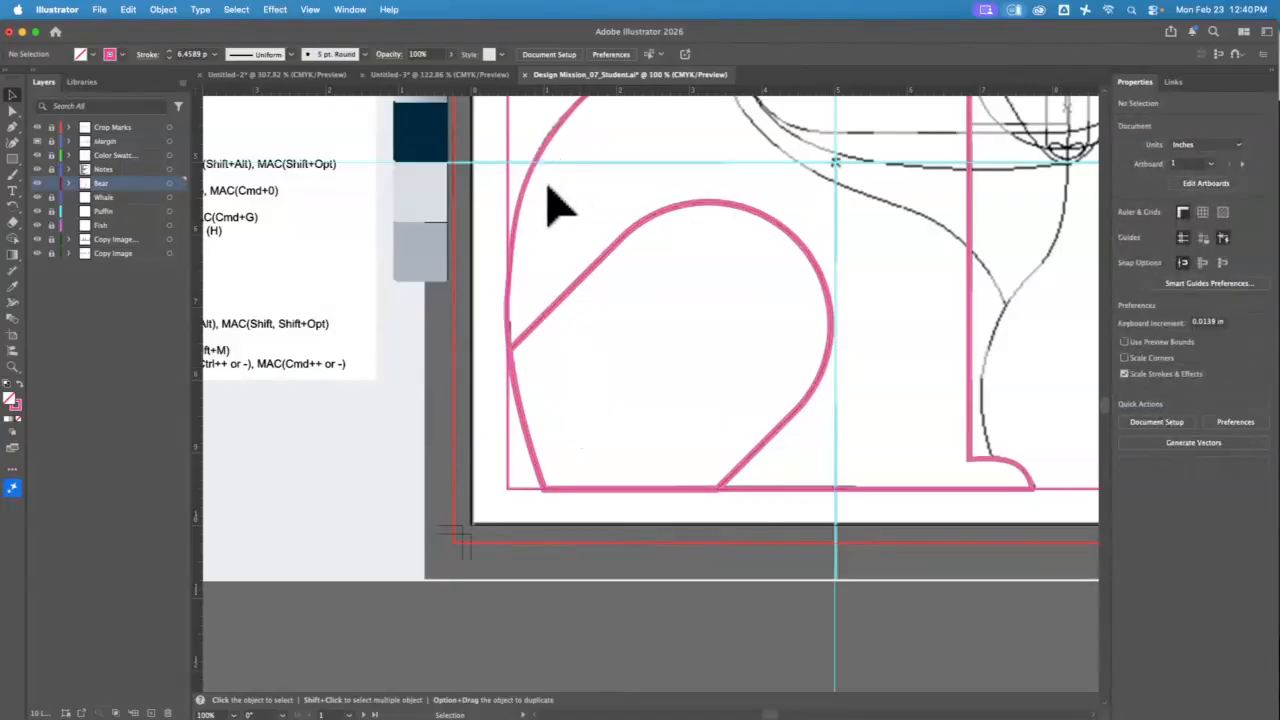
left_click(534, 172)
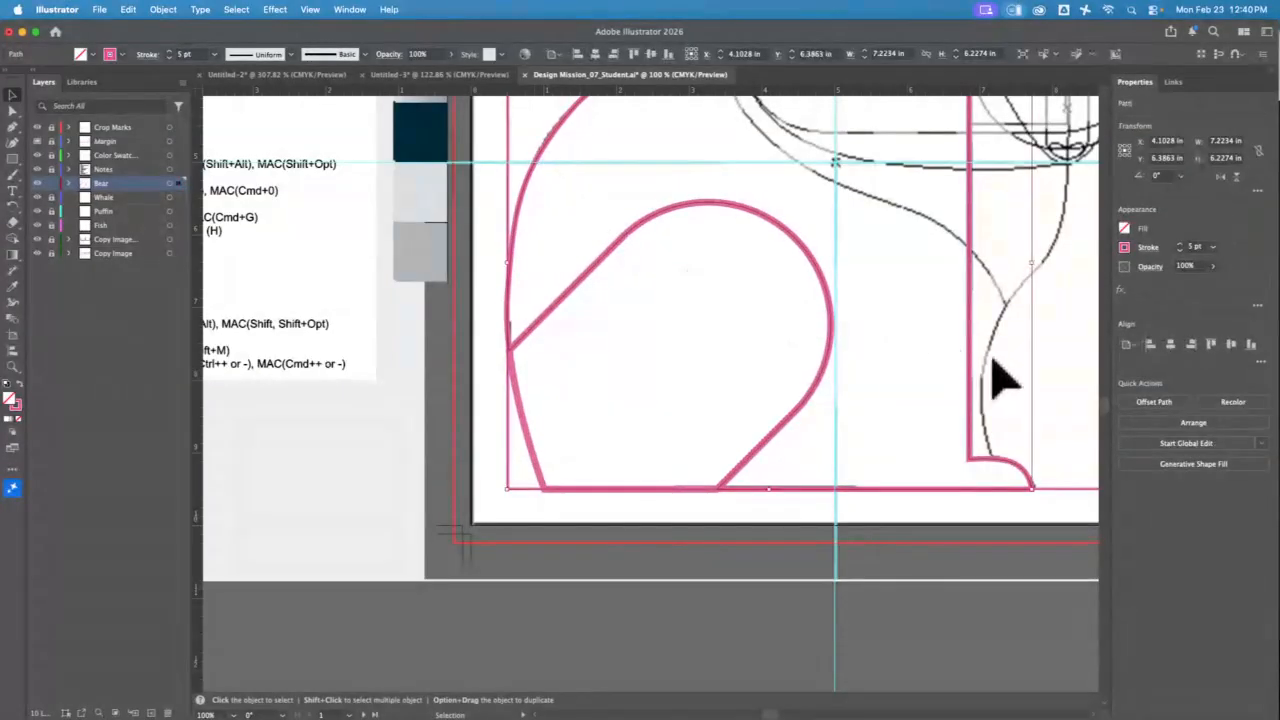
Step: Hide the line-art copy image layer so the shaded reference of the bear's neck and head shows
left_click_drag(1033, 352, 669, 527)
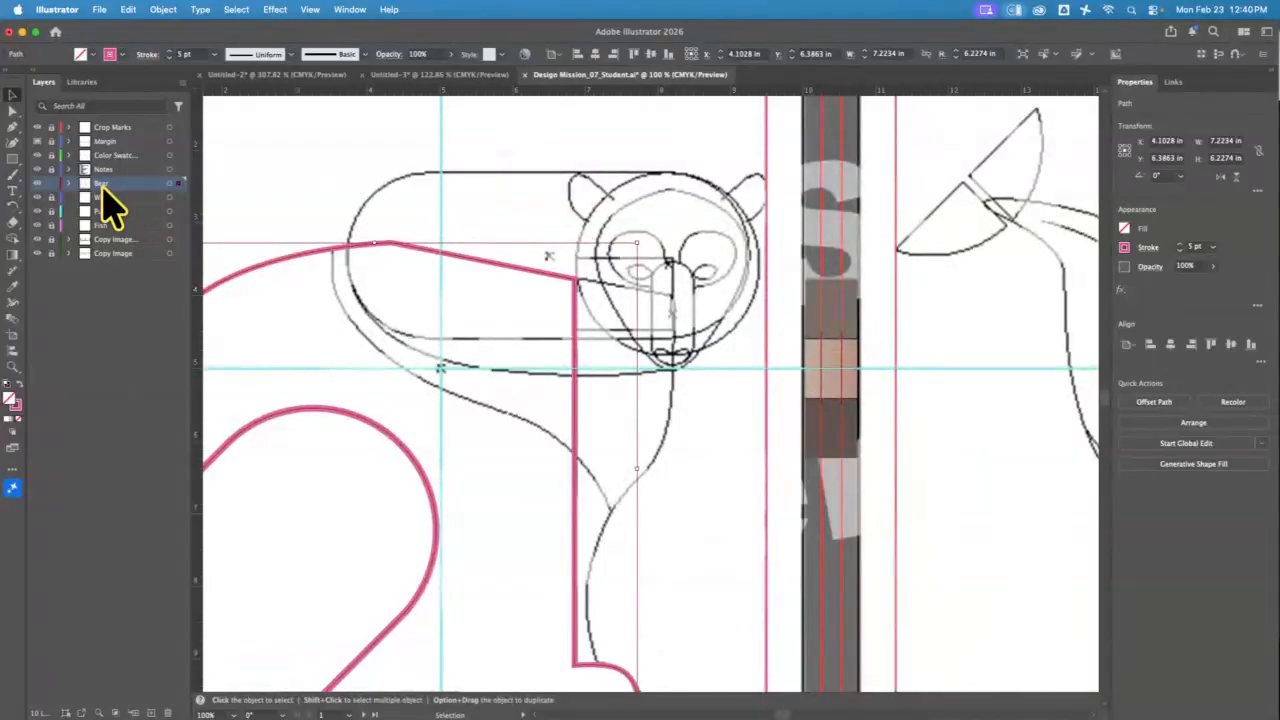
left_click(38, 239)
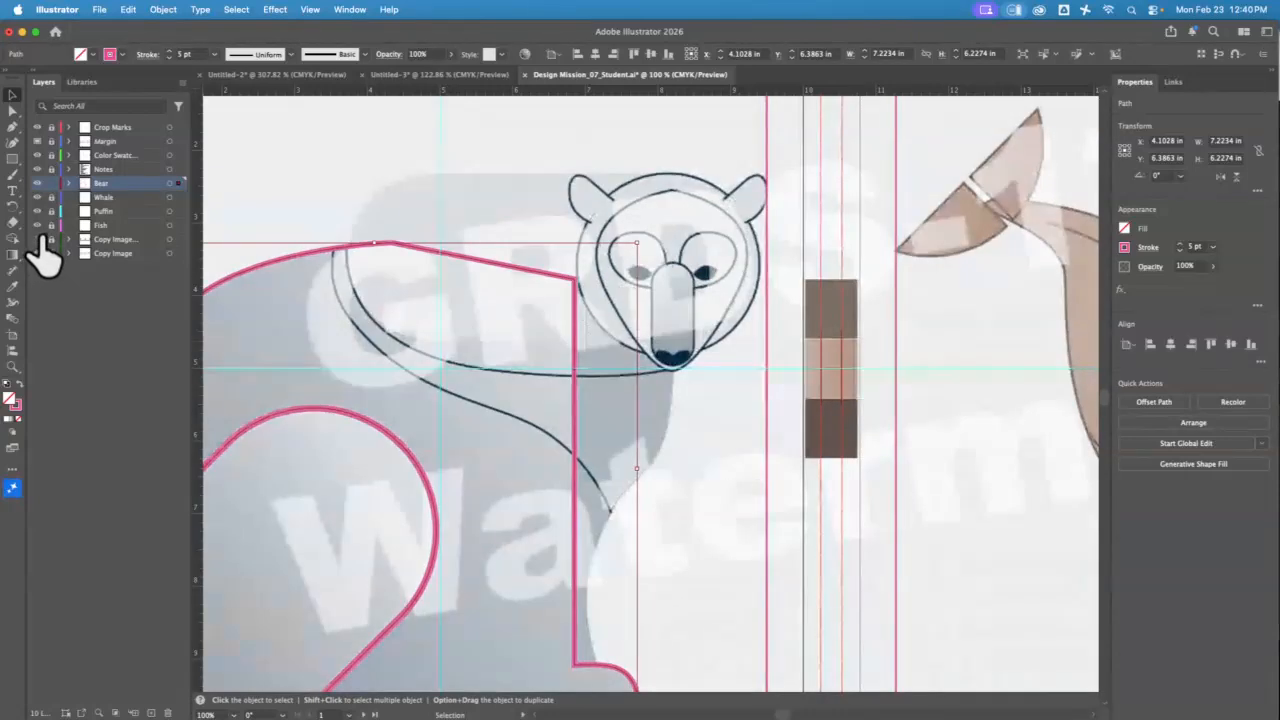
left_click(38, 239, "super")
left_click(40, 239)
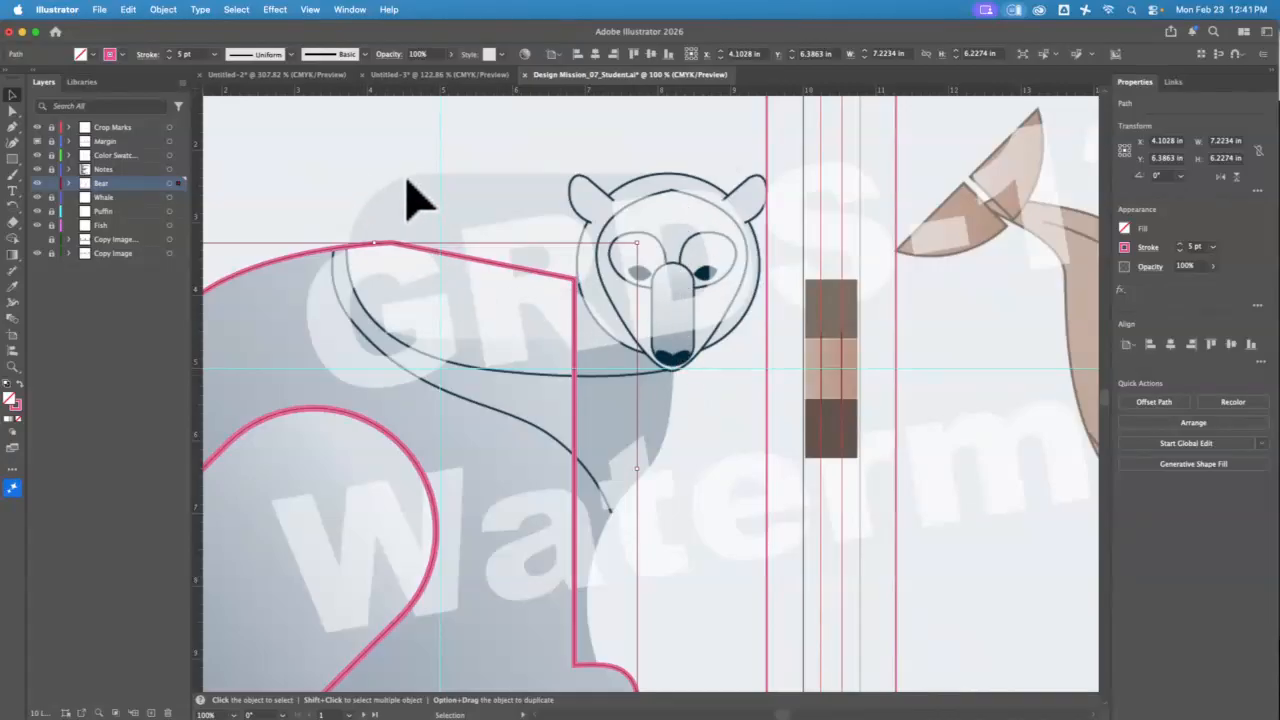
Step: Place a horizontal guide along the top and a vertical guide along the back edge of the bear's rounded neck shape
left_click(13, 158)
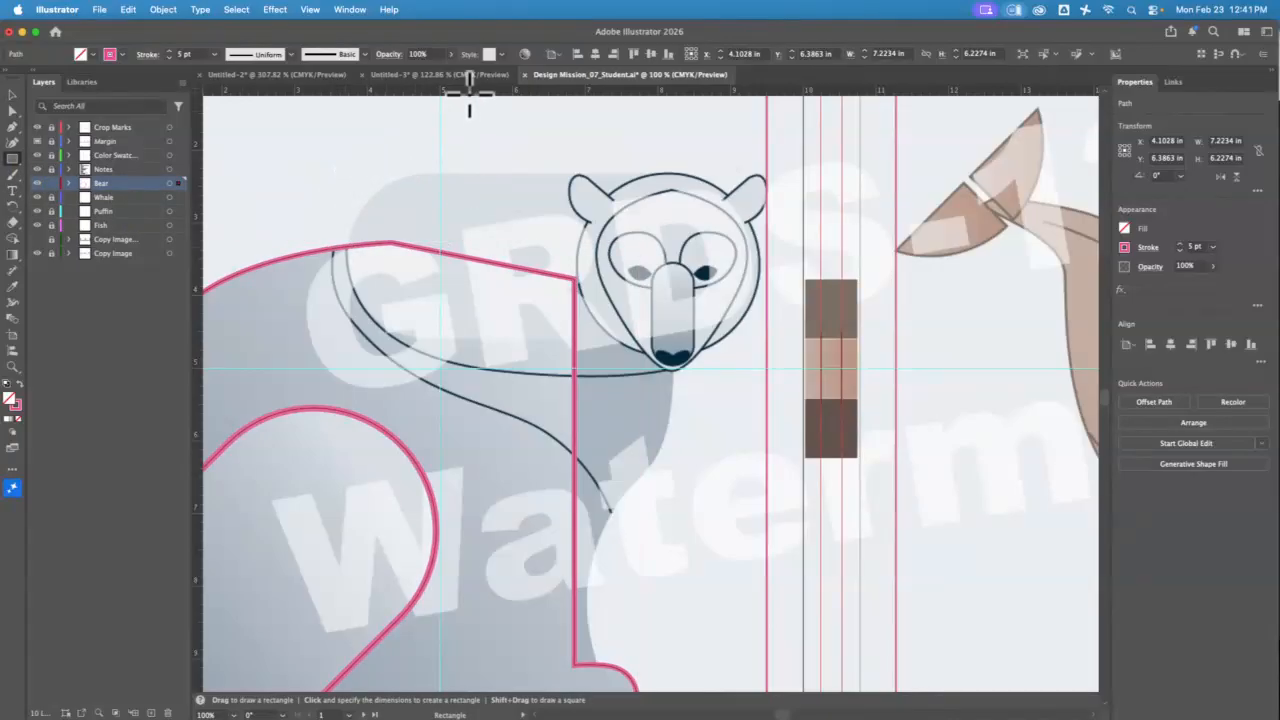
left_click_drag(469, 94, 487, 177)
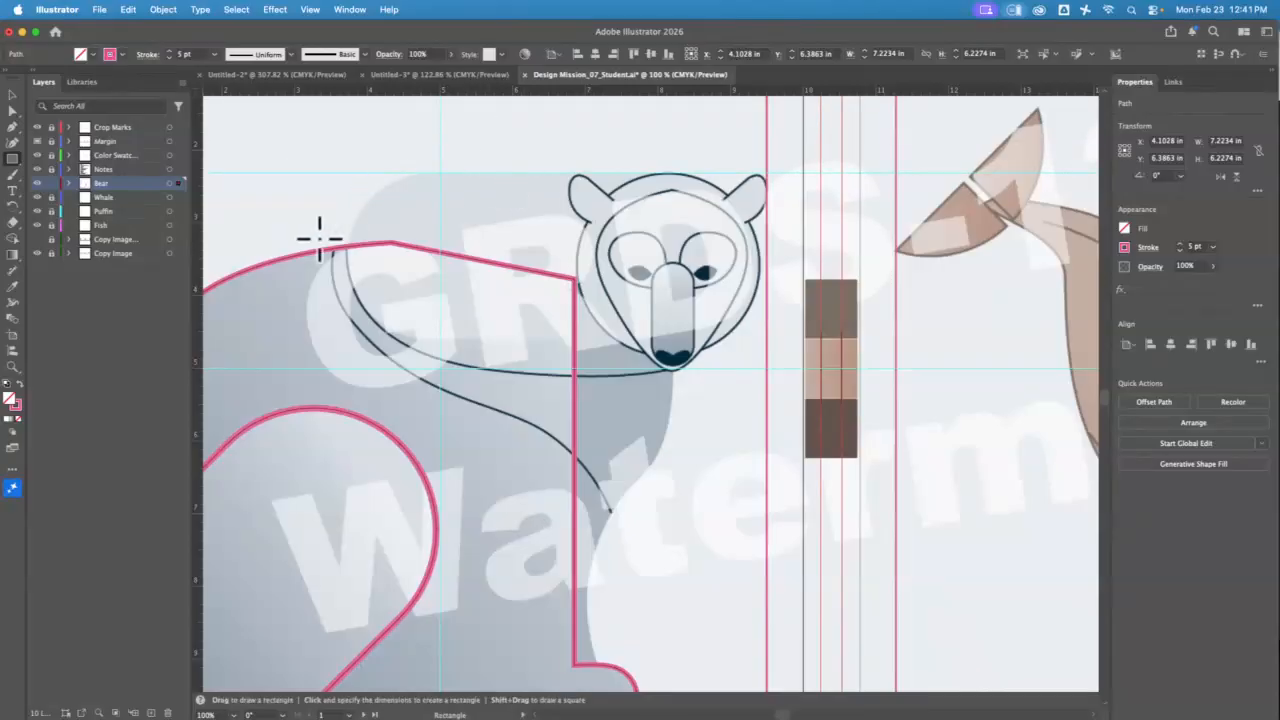
left_click_drag(194, 257, 350, 305)
Step: Draw a rectangle about 5.68 by 2.35 in from the guide intersection across the head, and fully round its corners to about 1.17 in
left_click_drag(346, 172, 761, 344)
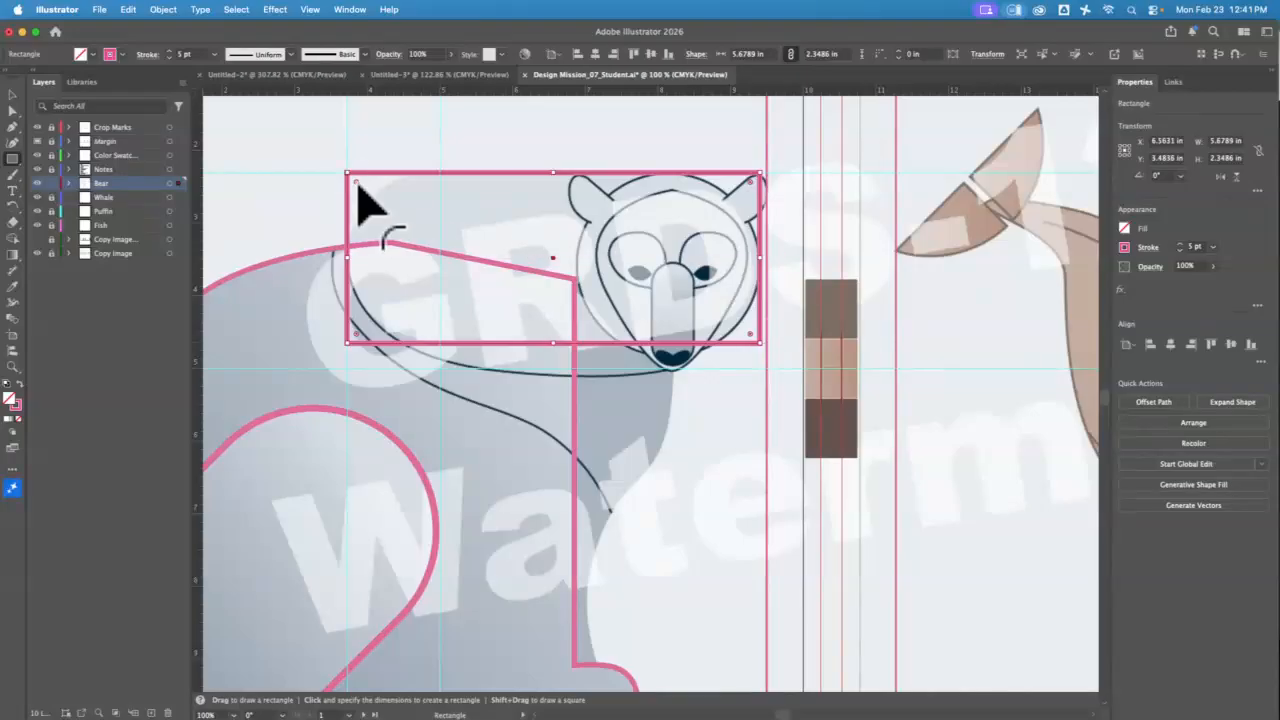
left_click_drag(358, 187, 466, 253)
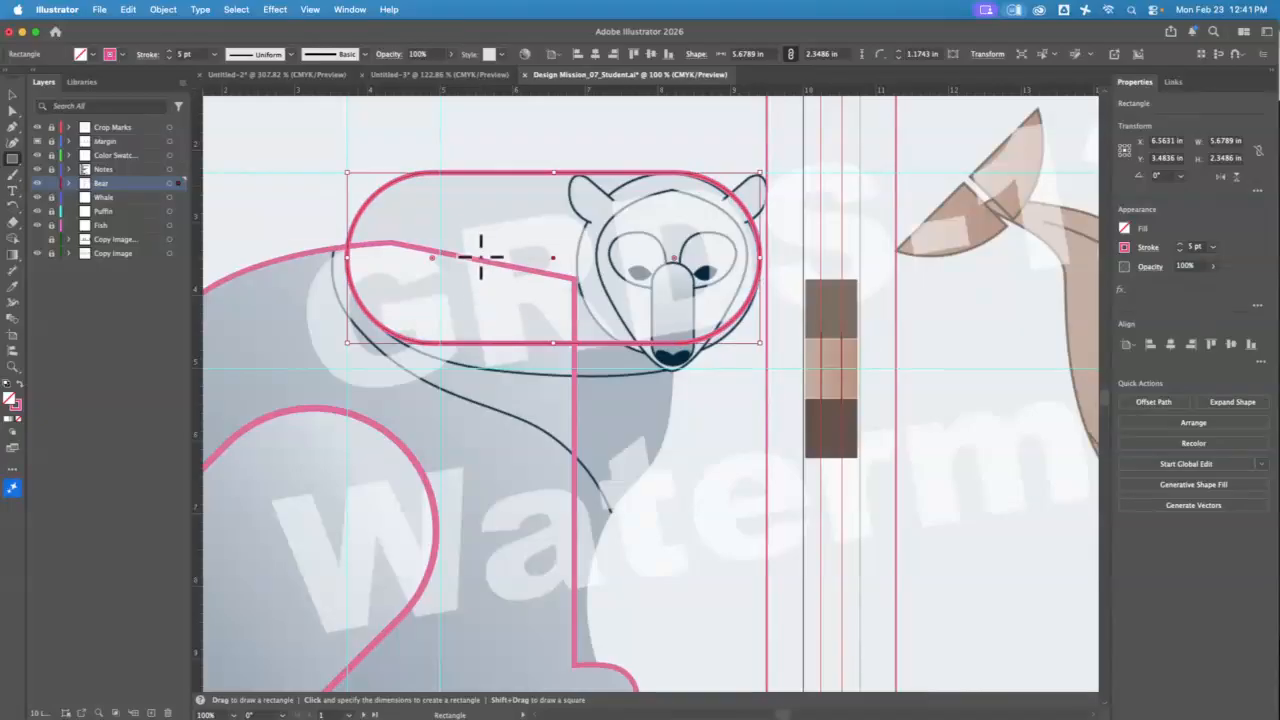
left_click(12, 94)
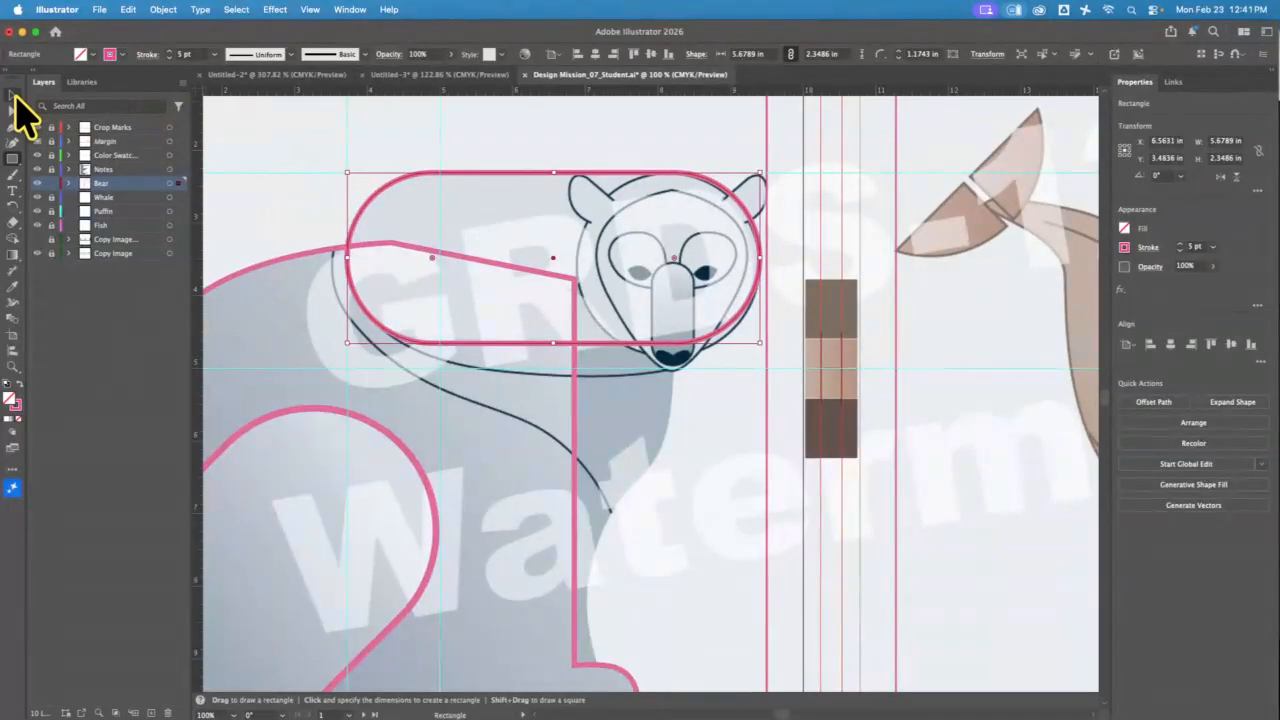
Step: Use Shape Builder to separate the rounded neck shape from the bear's body and merge its overlapping regions into one full pill shape
left_click(333, 150)
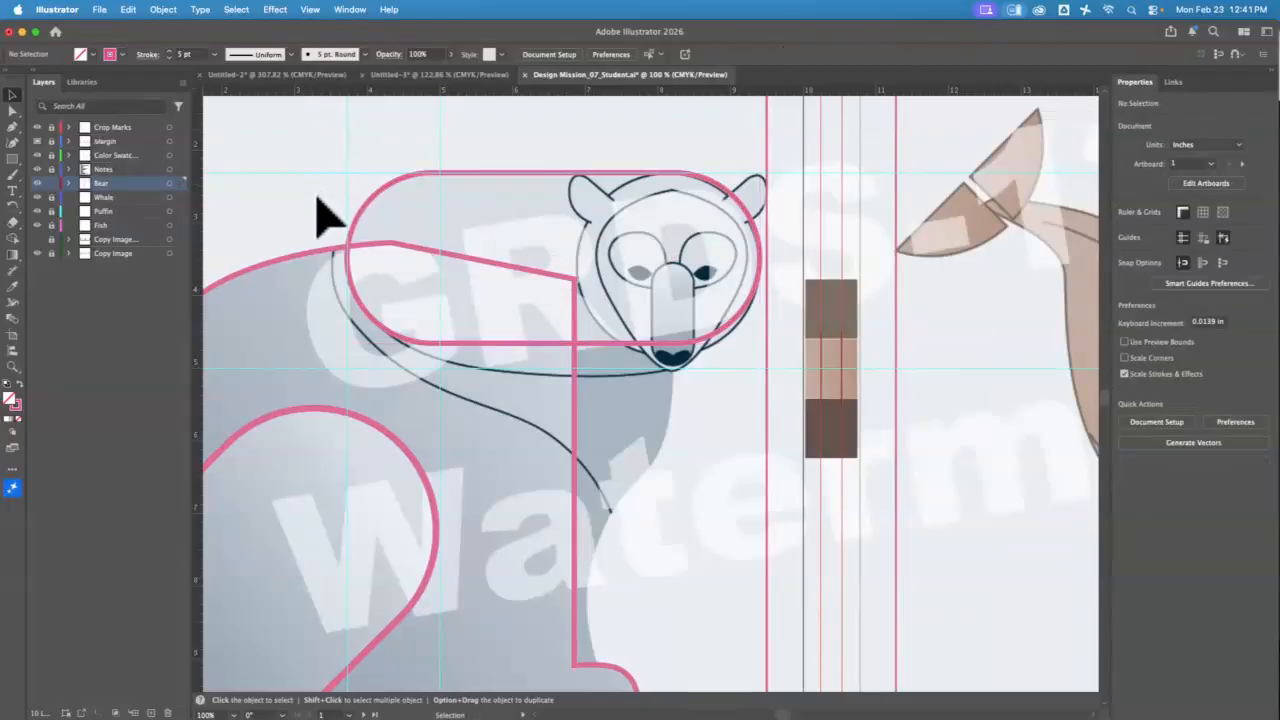
left_click(406, 173)
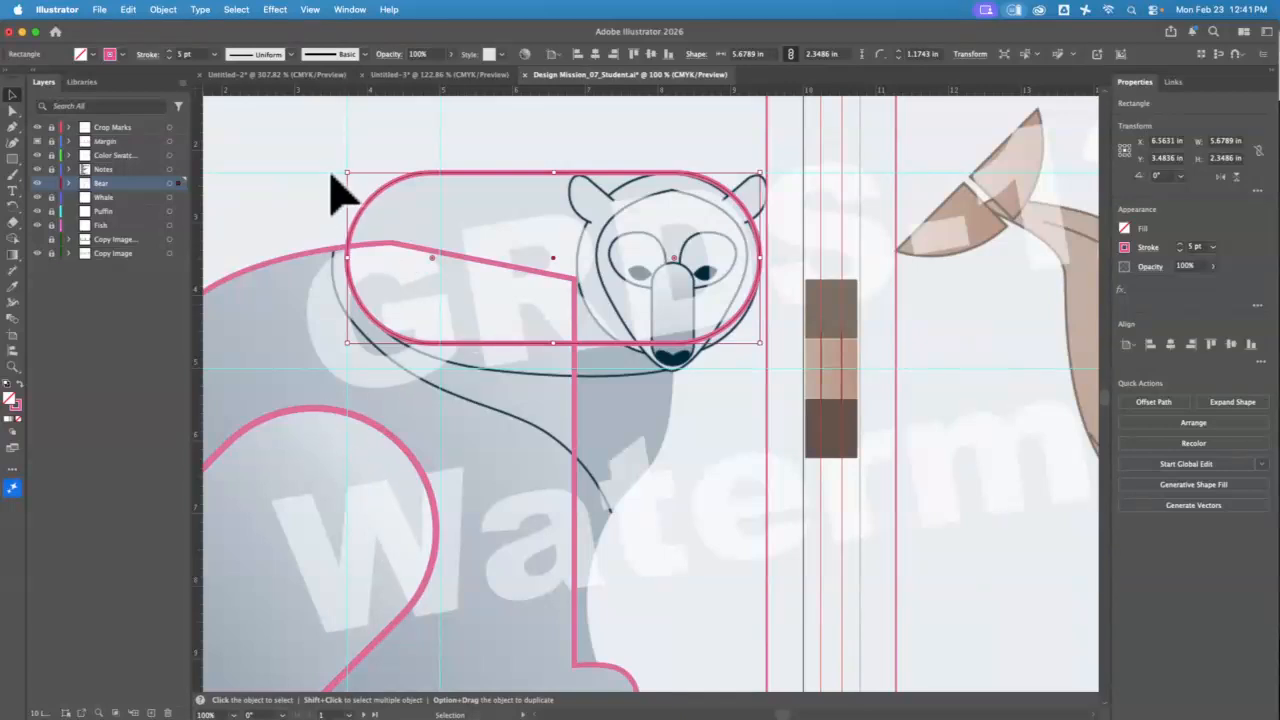
left_click(432, 256, "shift")
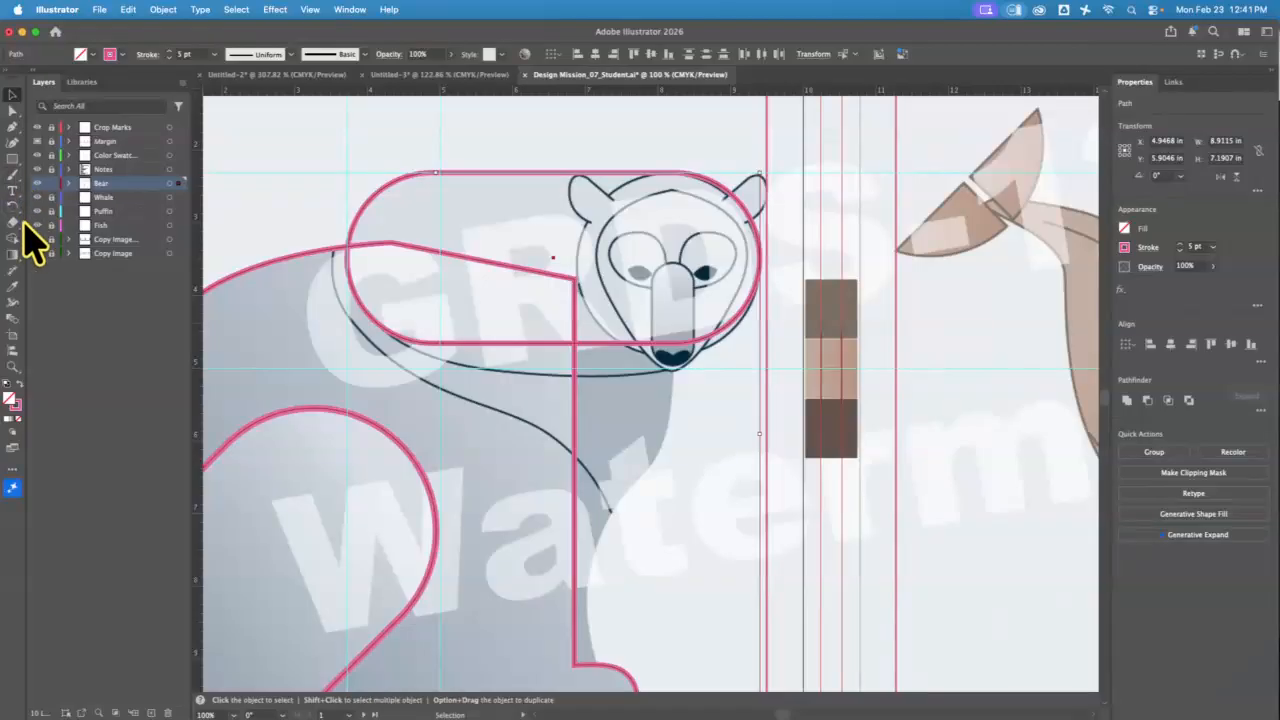
left_click(14, 238)
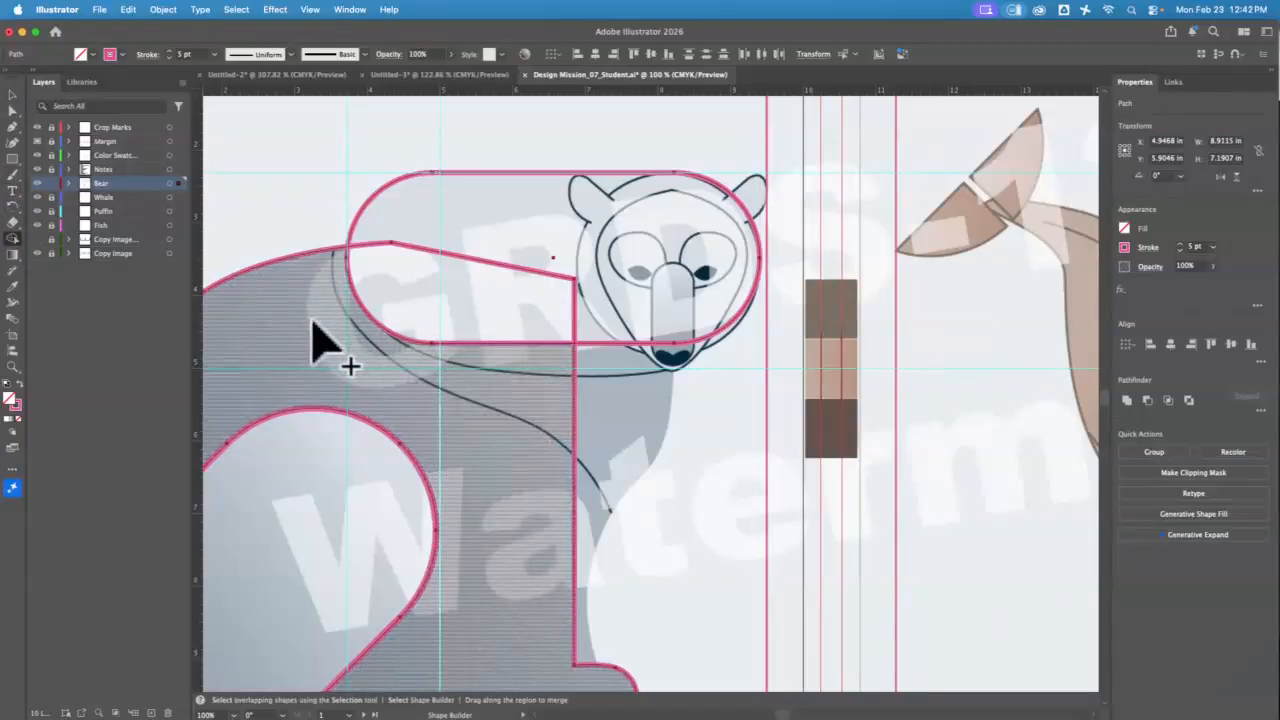
left_click(314, 340)
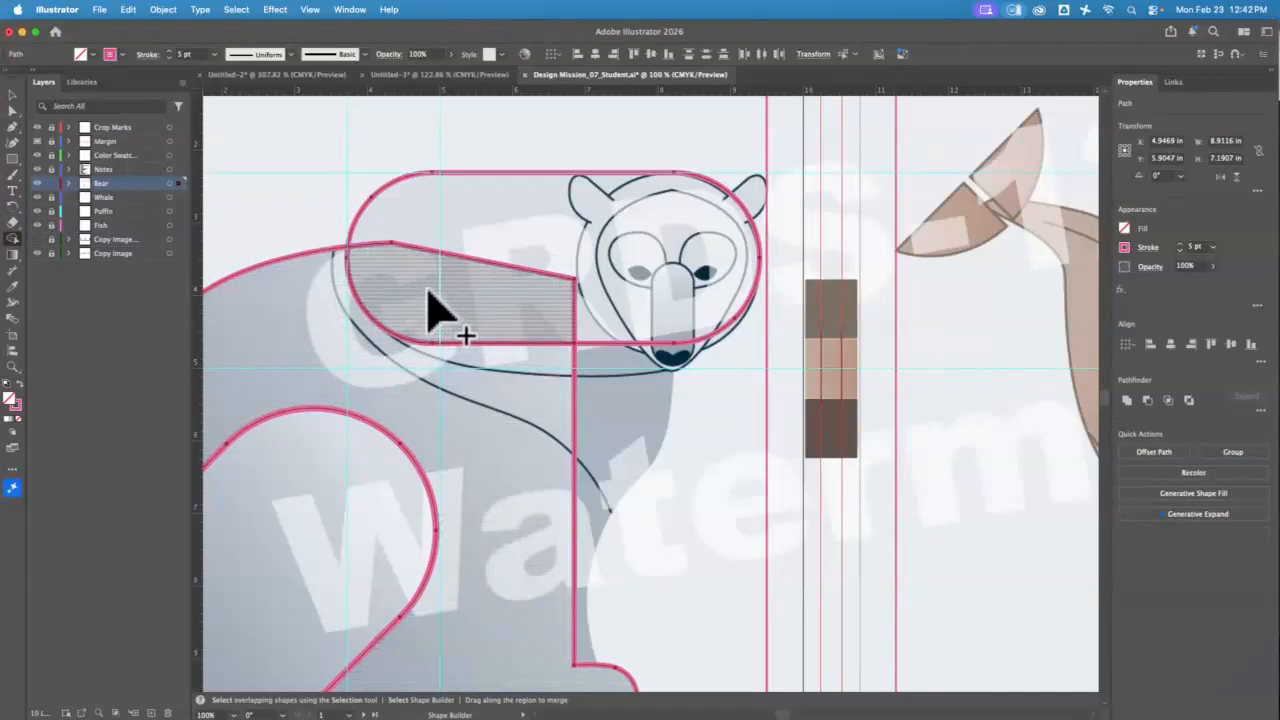
mouse_move(431, 263)
left_mouse_down()
mouse_move(494, 194)
mouse_move(437, 251)
mouse_move(428, 281)
mouse_move(471, 337)
left_mouse_up()
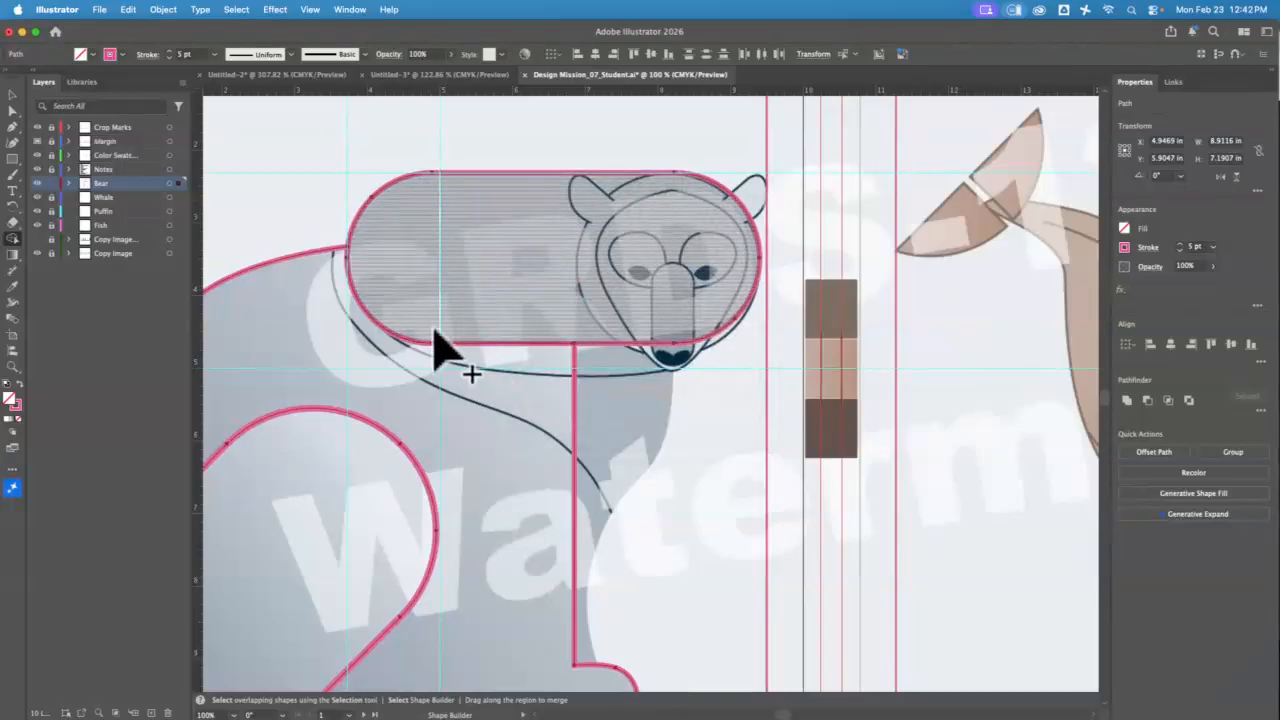
left_click(12, 94)
left_click(309, 194)
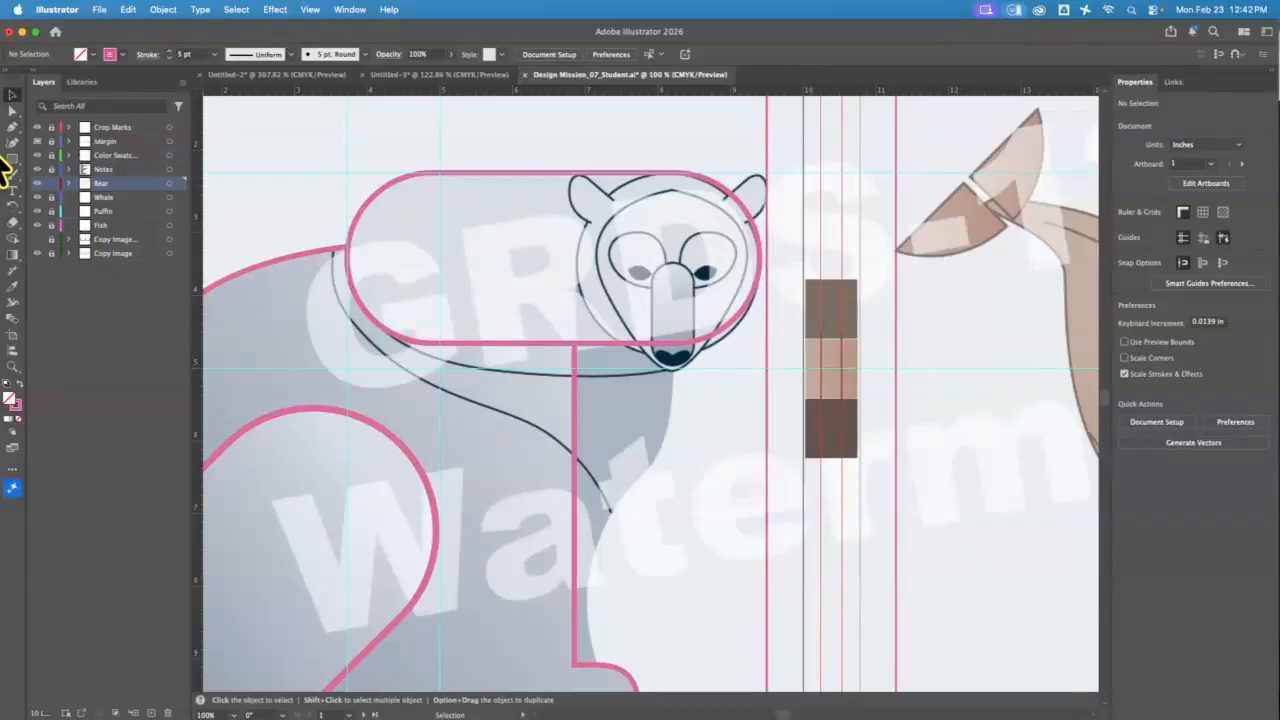
Step: Draw a closed Pen path about 2.33 by 5.3 in following the bear's chest curve, overlapping the neck and front leg
left_click(12, 127)
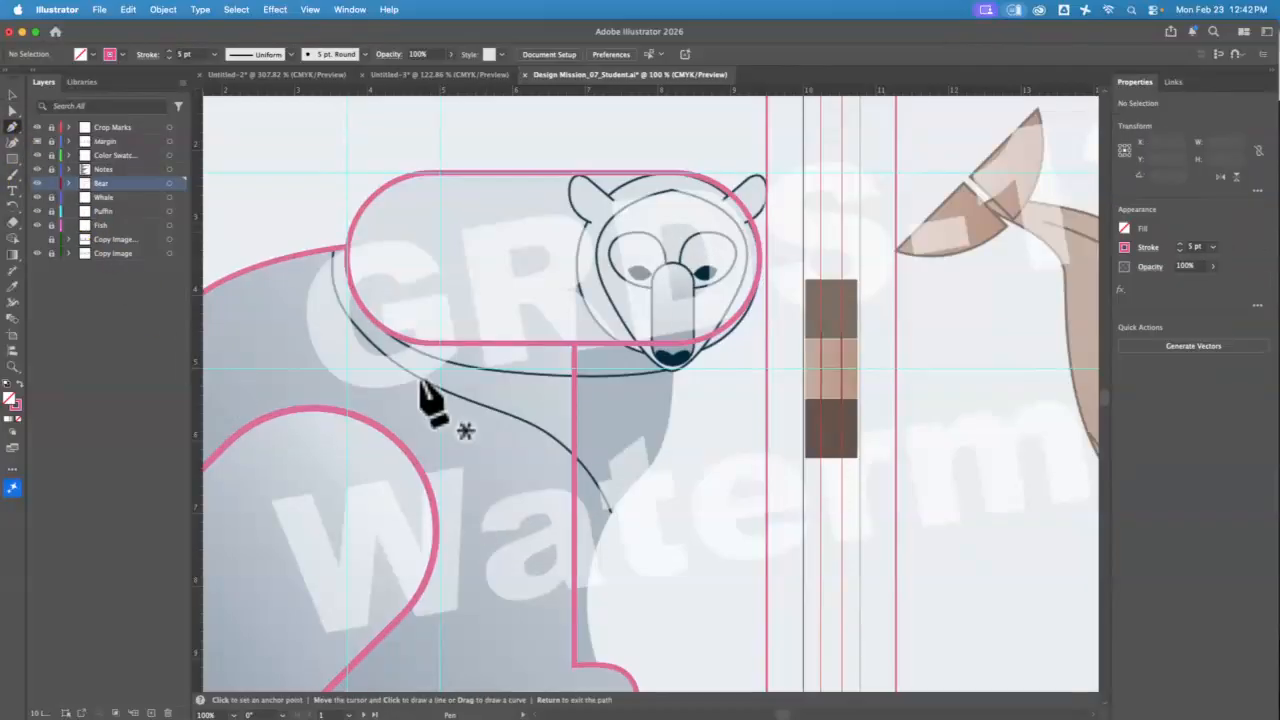
left_click(606, 681)
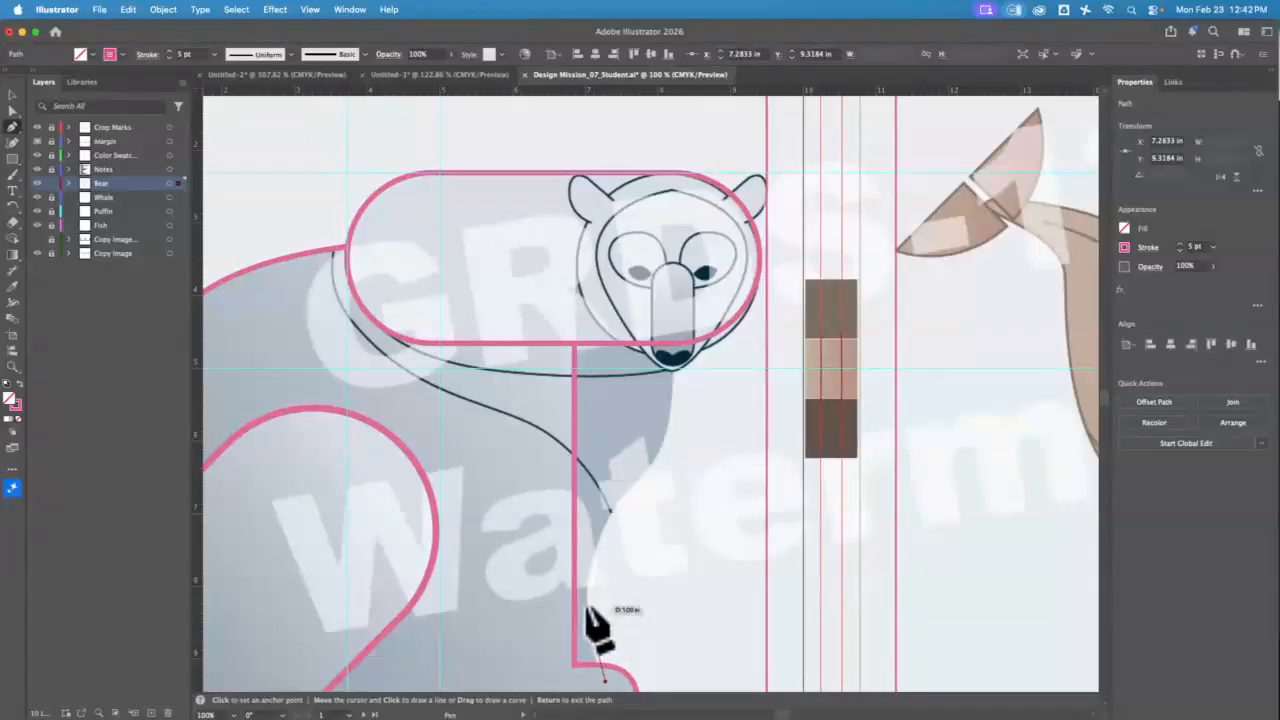
mouse_move(587, 606)
left_mouse_down()
mouse_move(586, 551)
mouse_move(621, 498)
left_mouse_up()
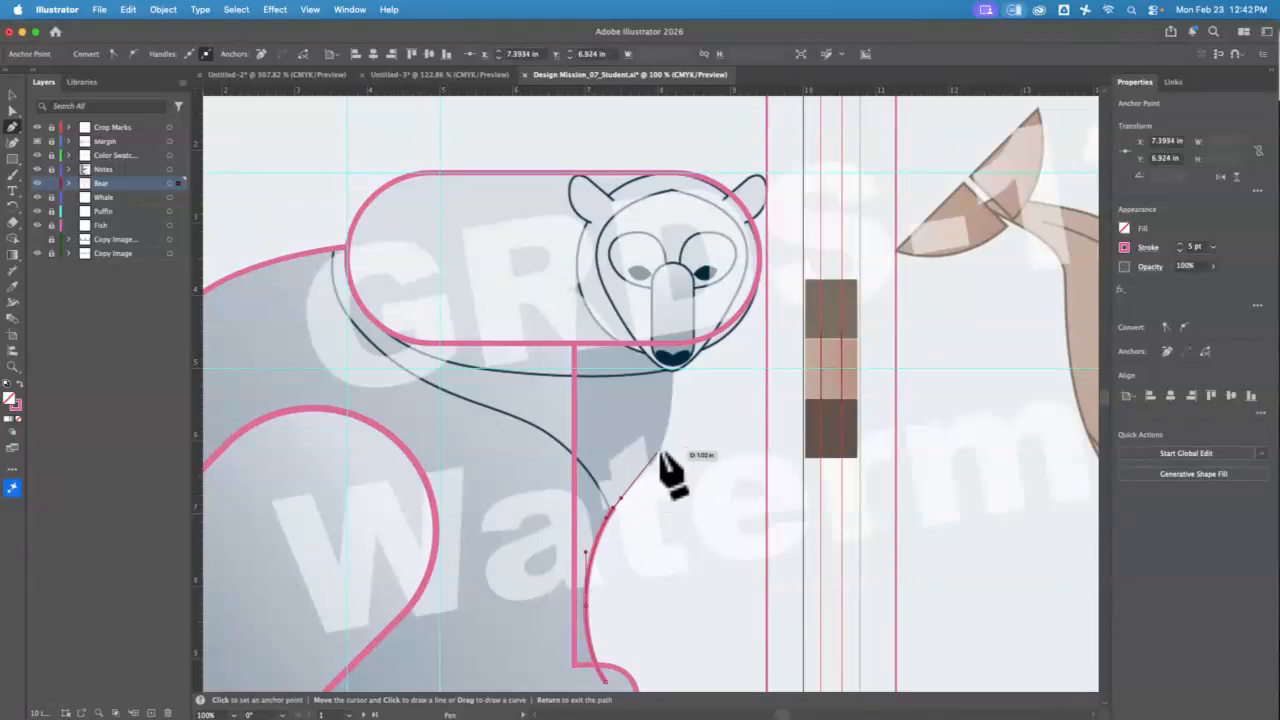
left_click_drag(659, 451, 677, 421)
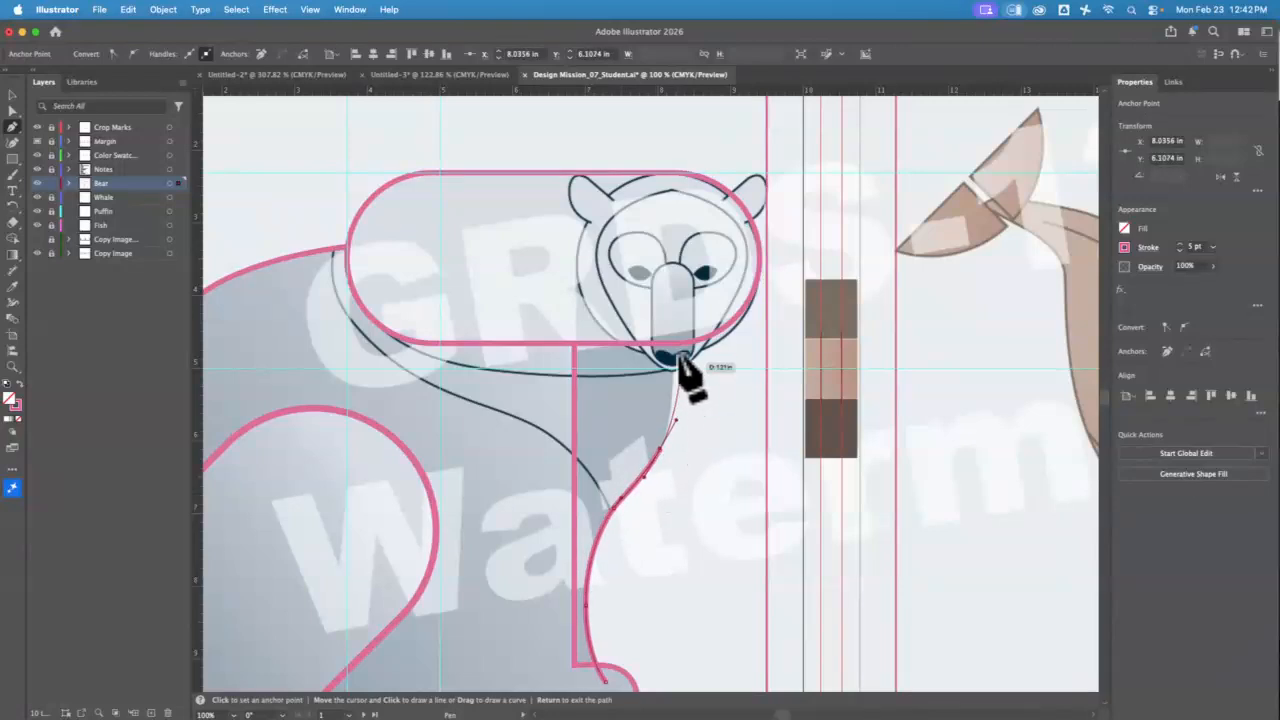
left_click(676, 299)
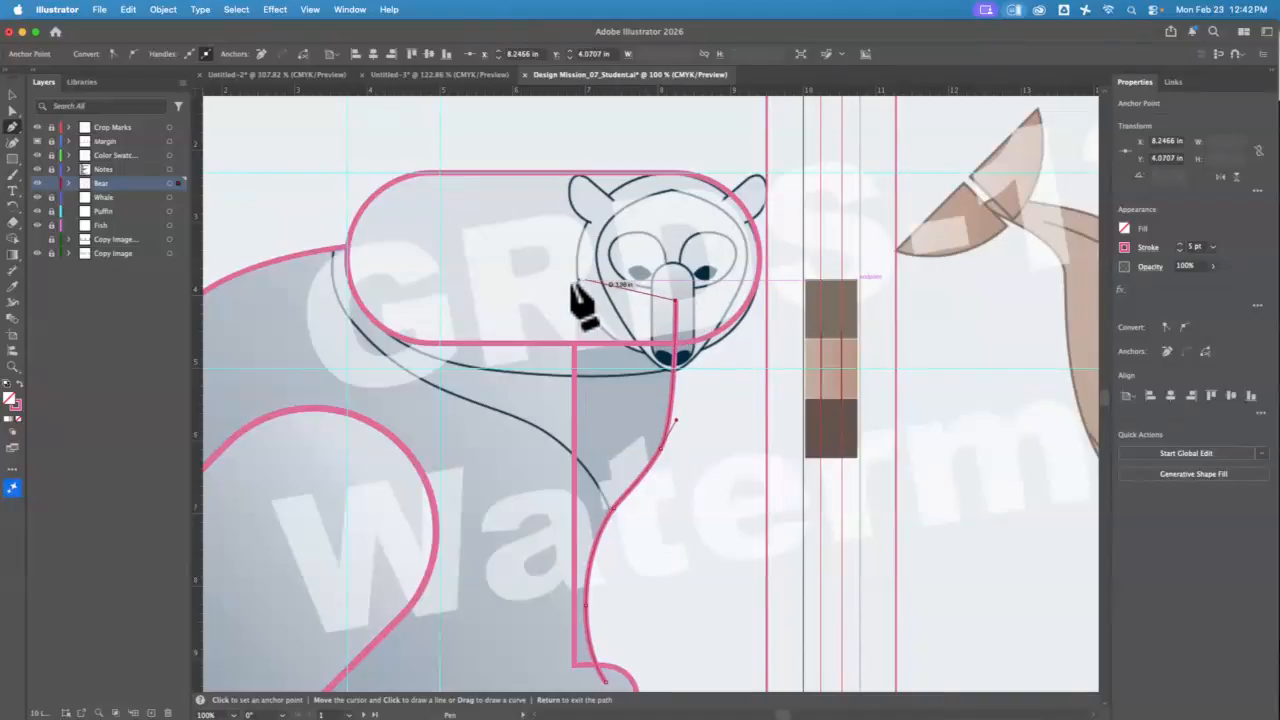
left_click(507, 299)
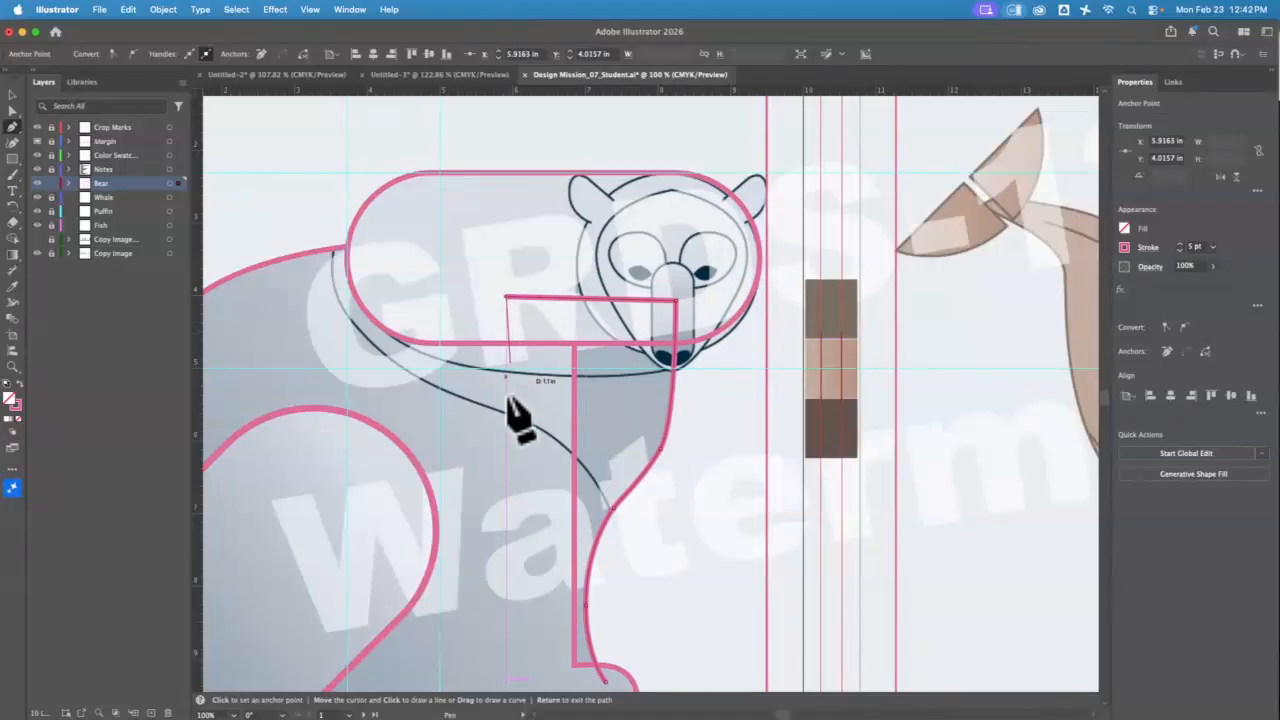
left_click(507, 675)
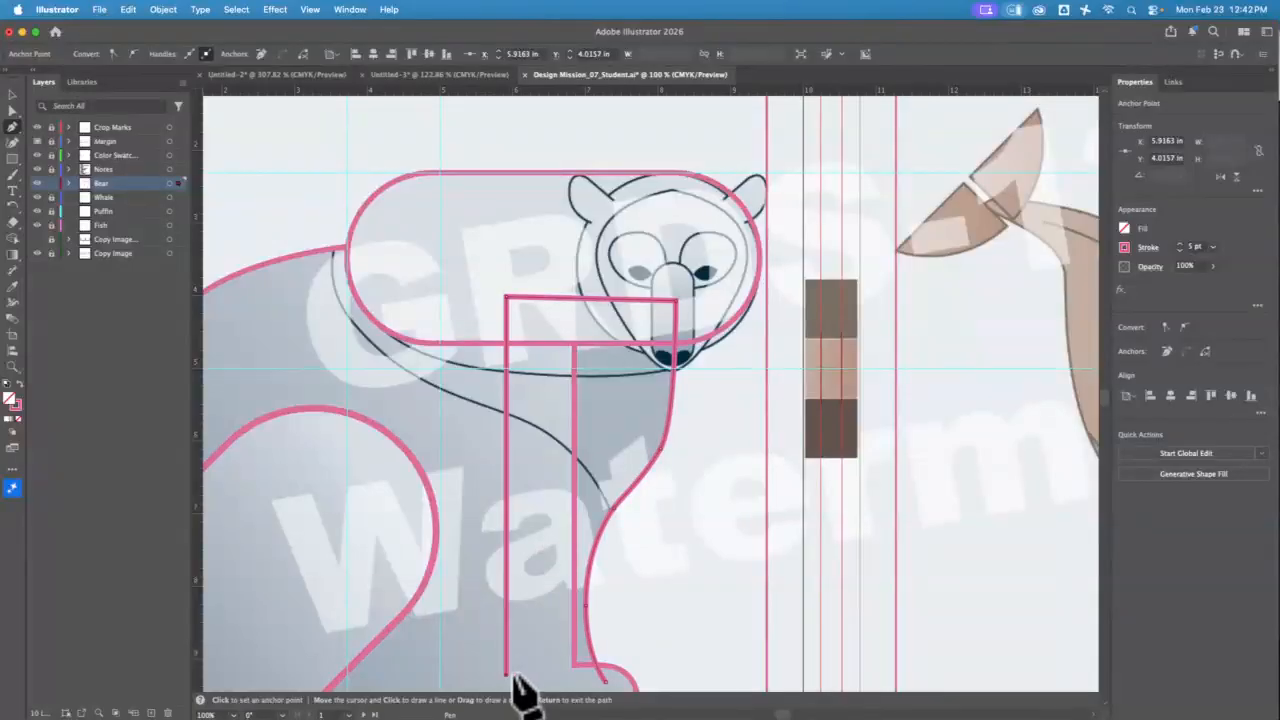
left_click(604, 679)
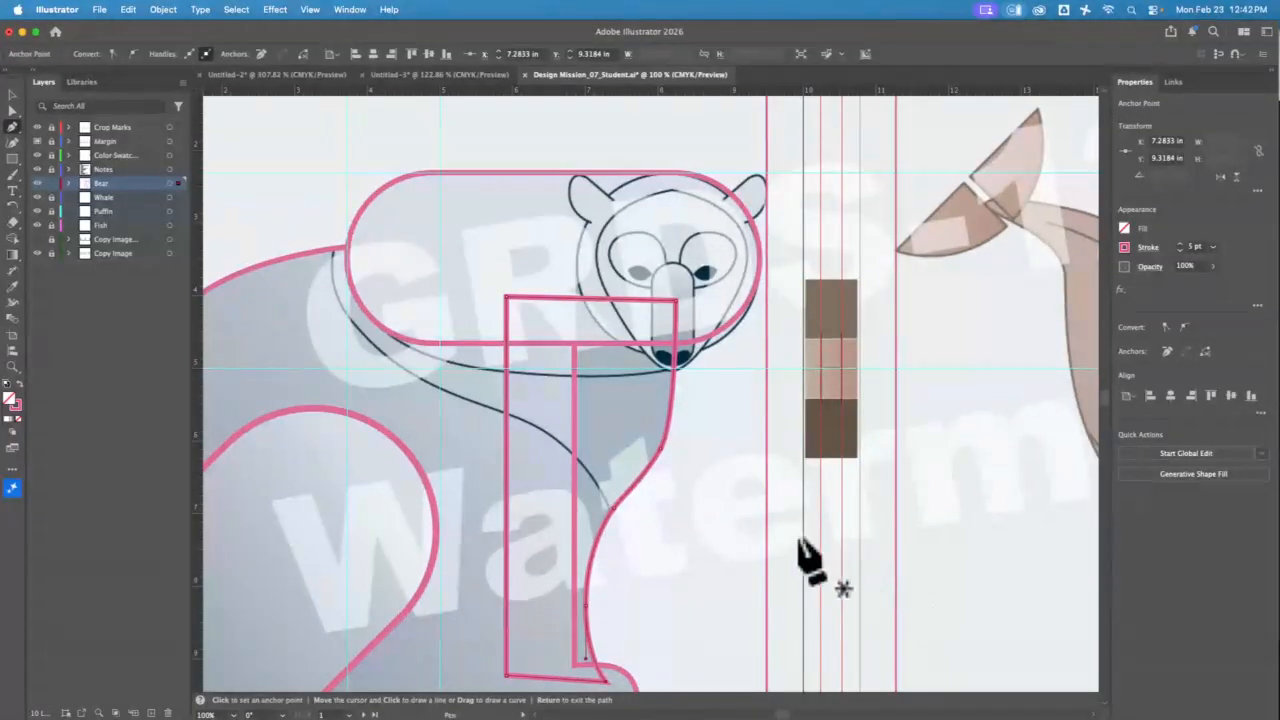
left_click(12, 96)
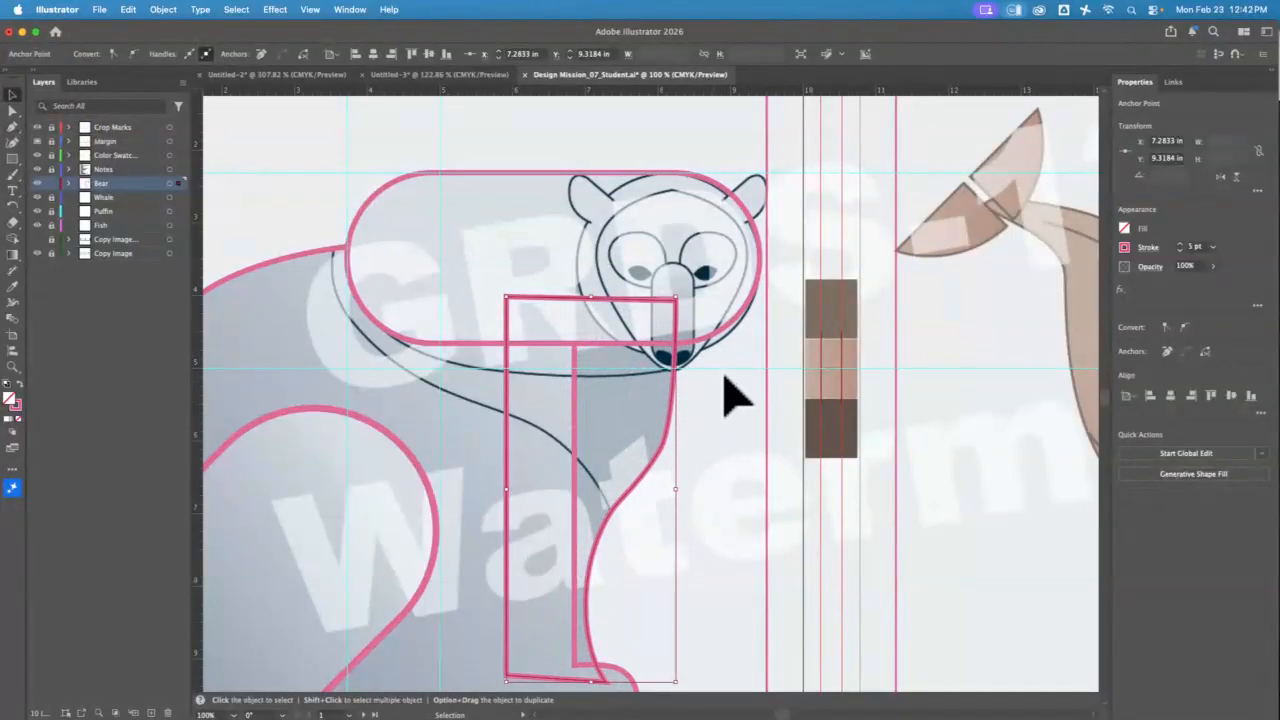
Step: Try to divide the overlapping chest, neck and body shapes into separate regions with Shape Builder
left_click(490, 341)
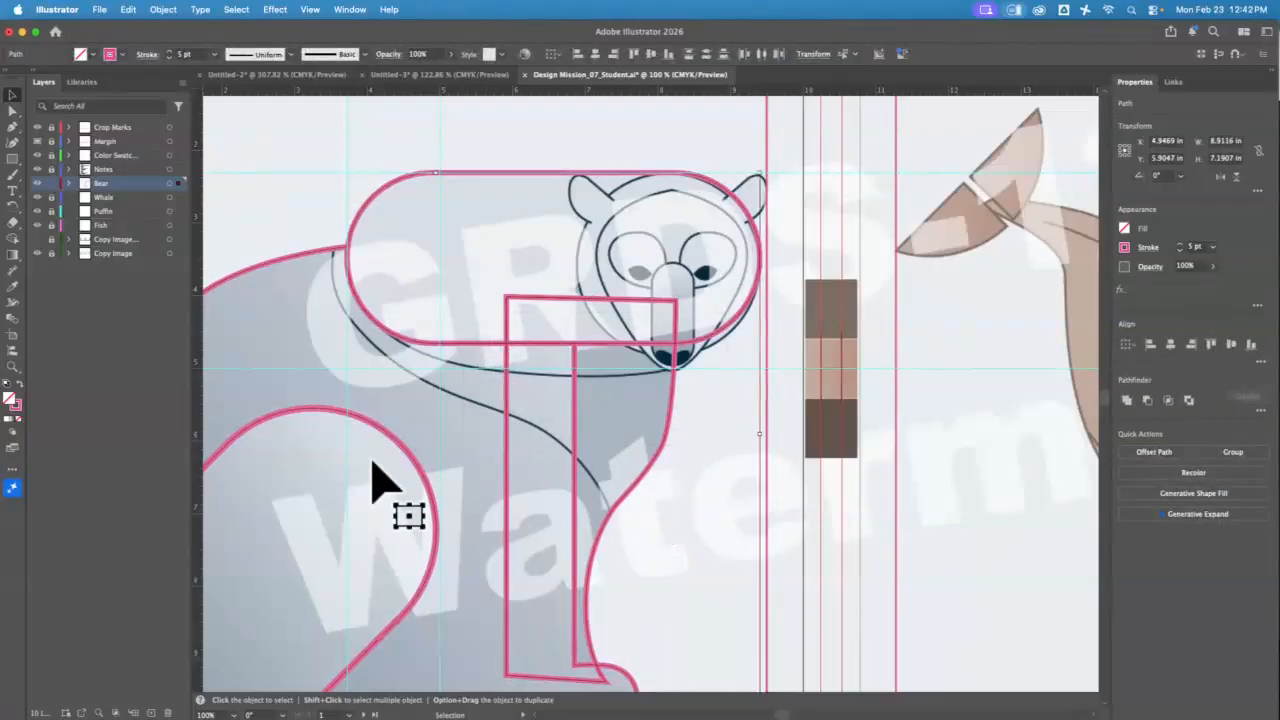
left_click(13, 238)
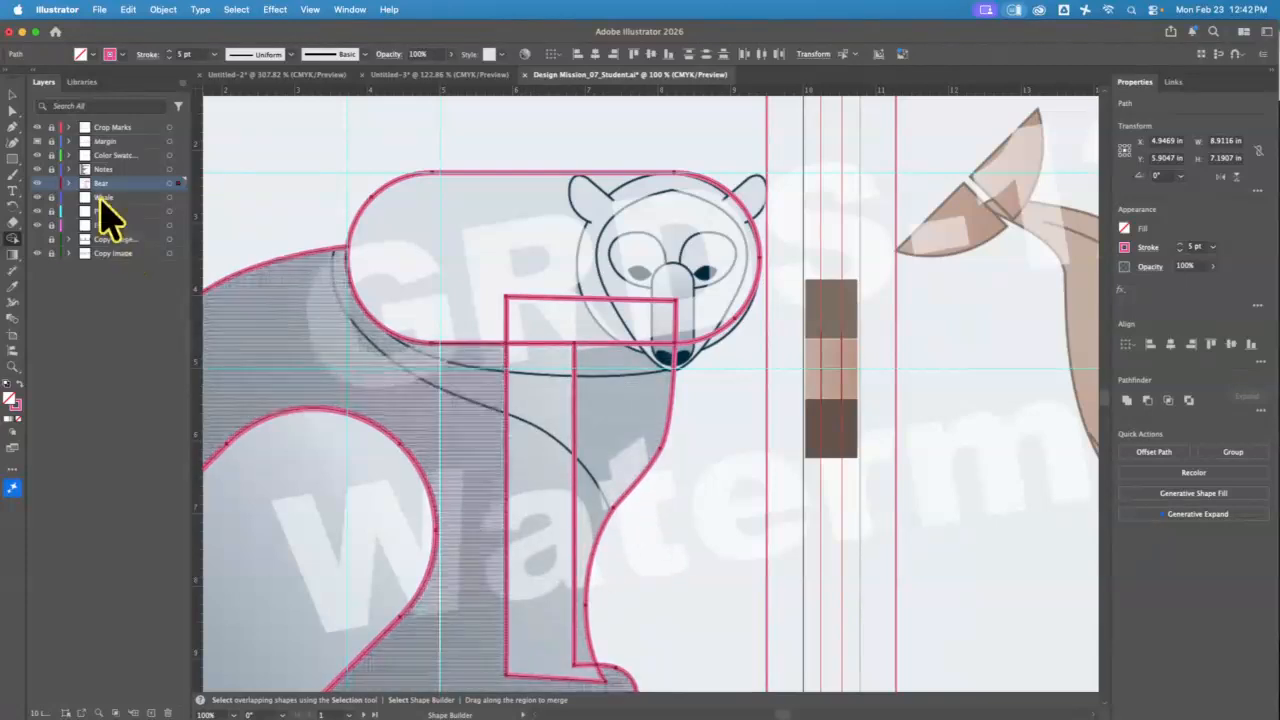
left_click(13, 95)
left_click(491, 286)
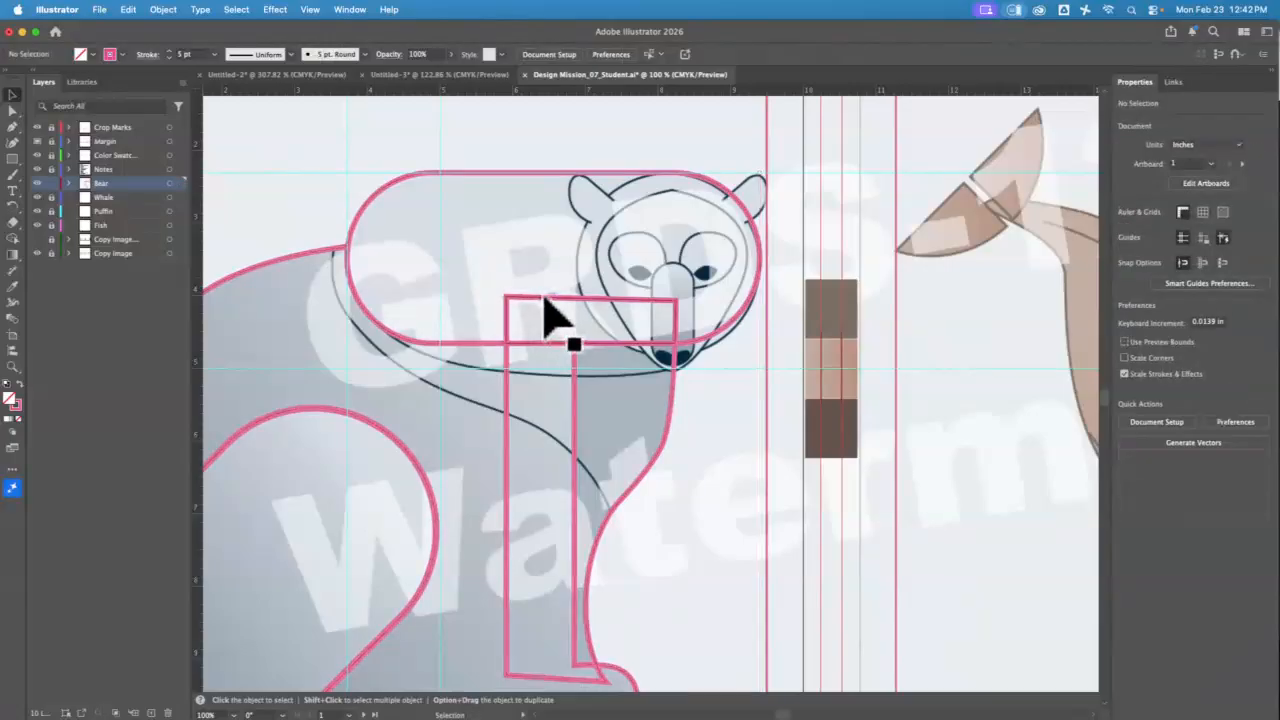
Step: Move the neck piece and the small overlap rectangle upward in turn to test the split, undoing each move
left_click(522, 382)
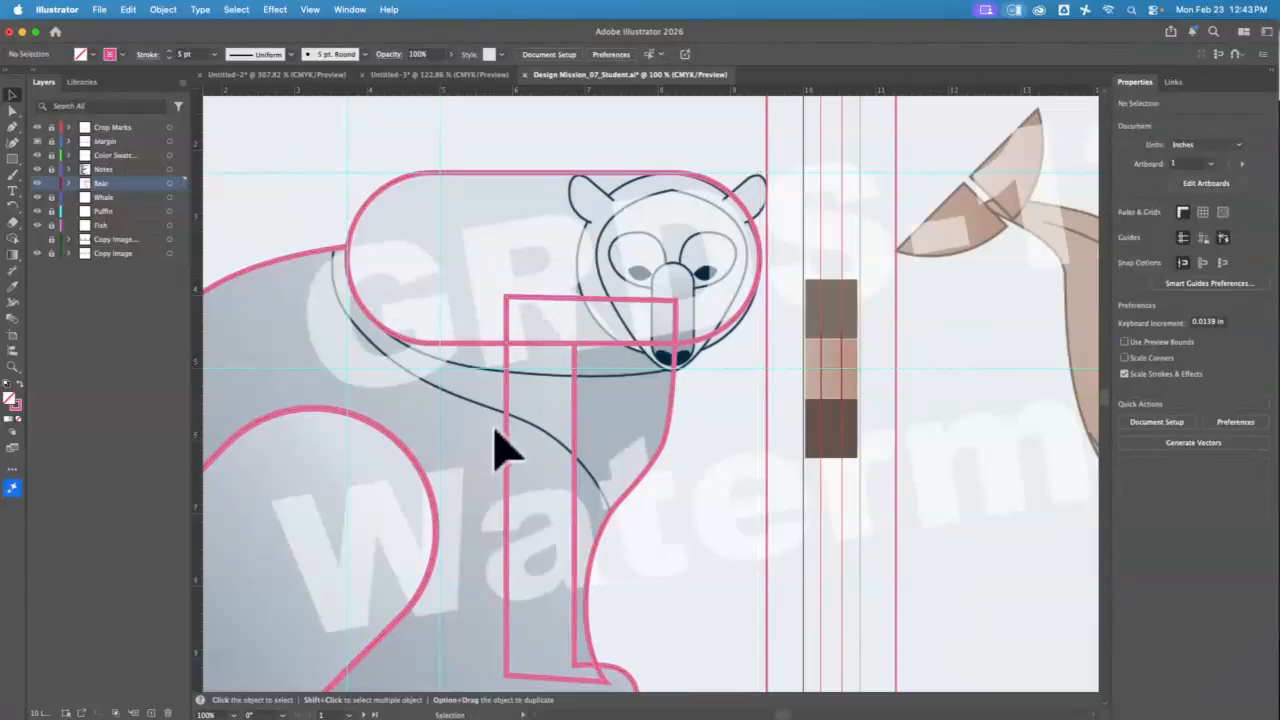
left_click(535, 325)
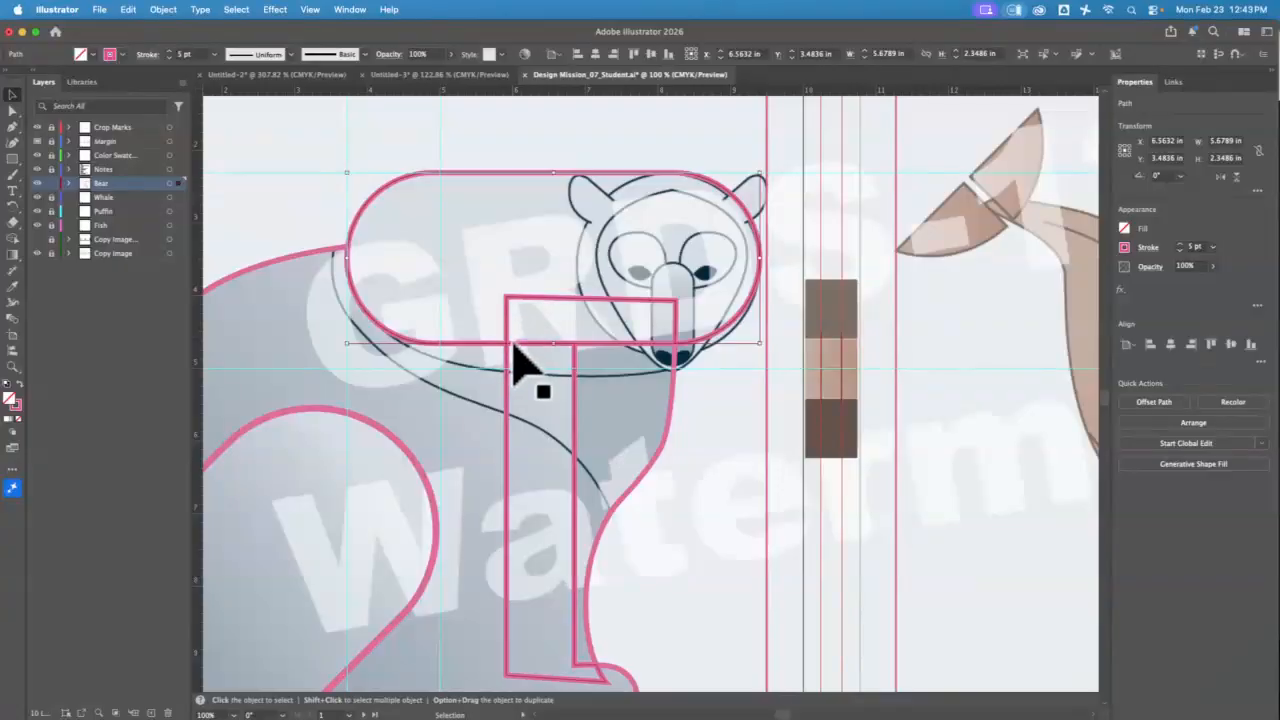
left_click(517, 312)
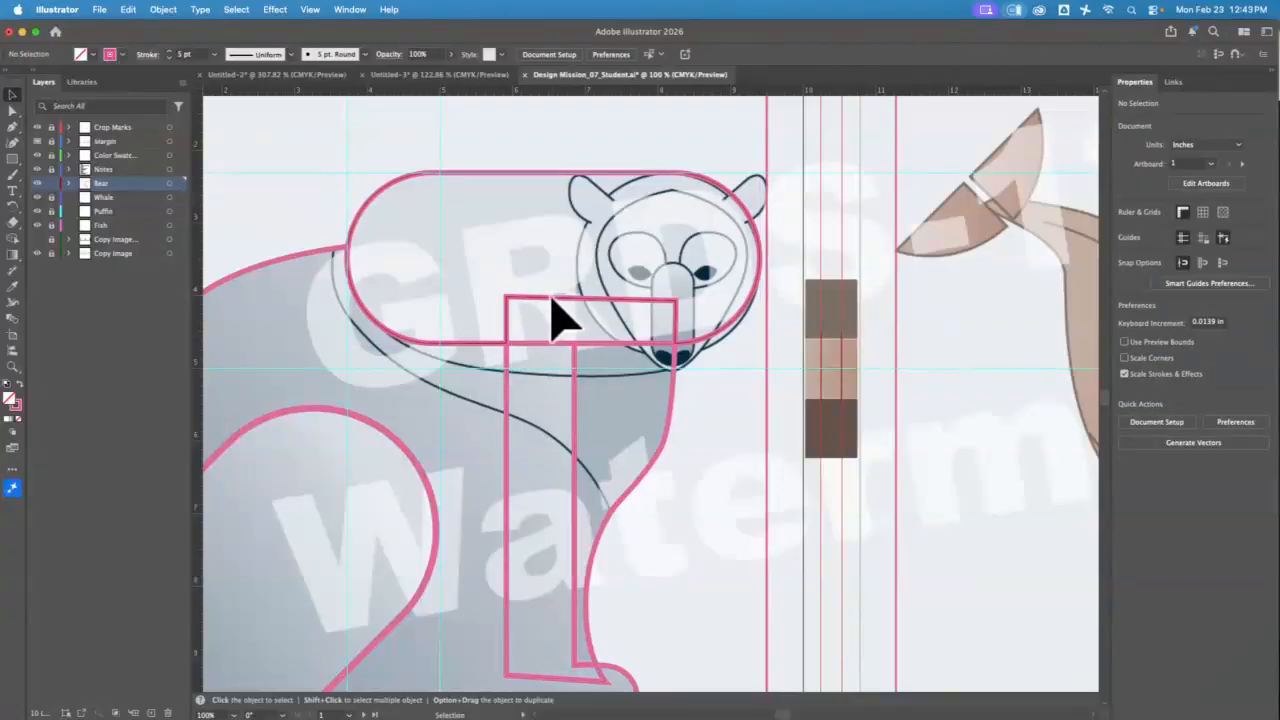
left_click_drag(551, 300, 551, 249)
key("a")
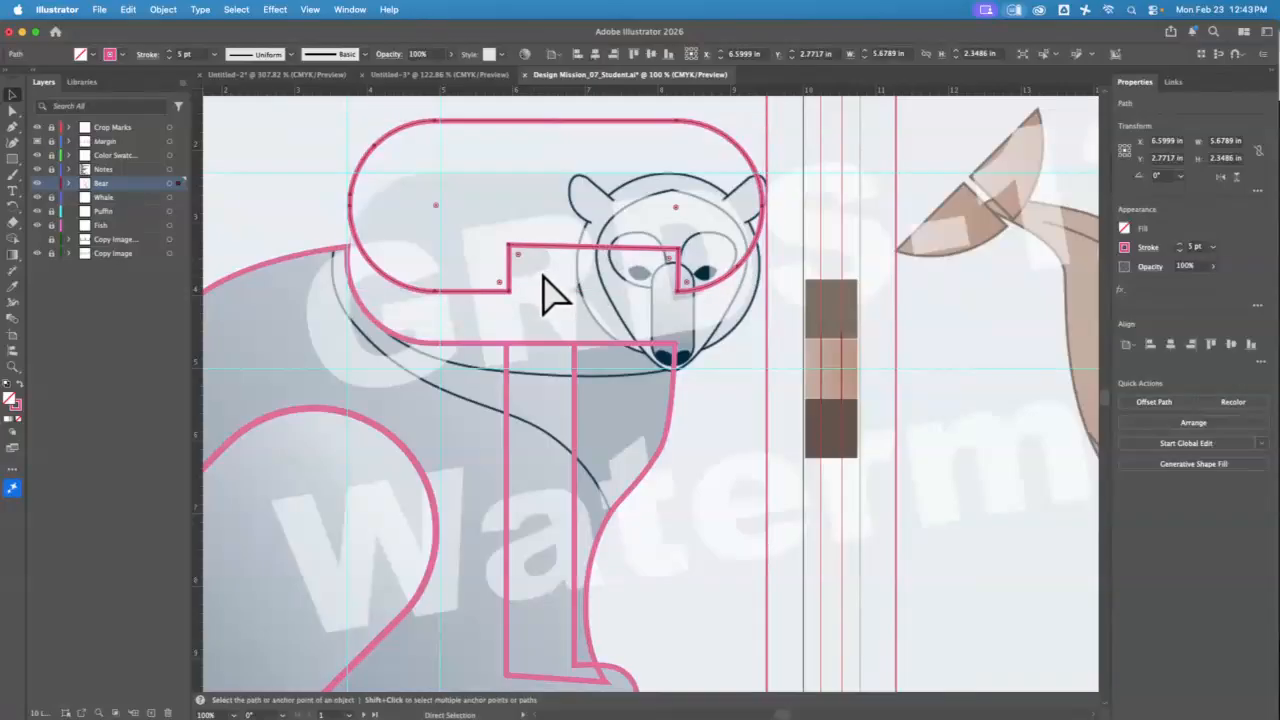
key("super+z")
key("v")
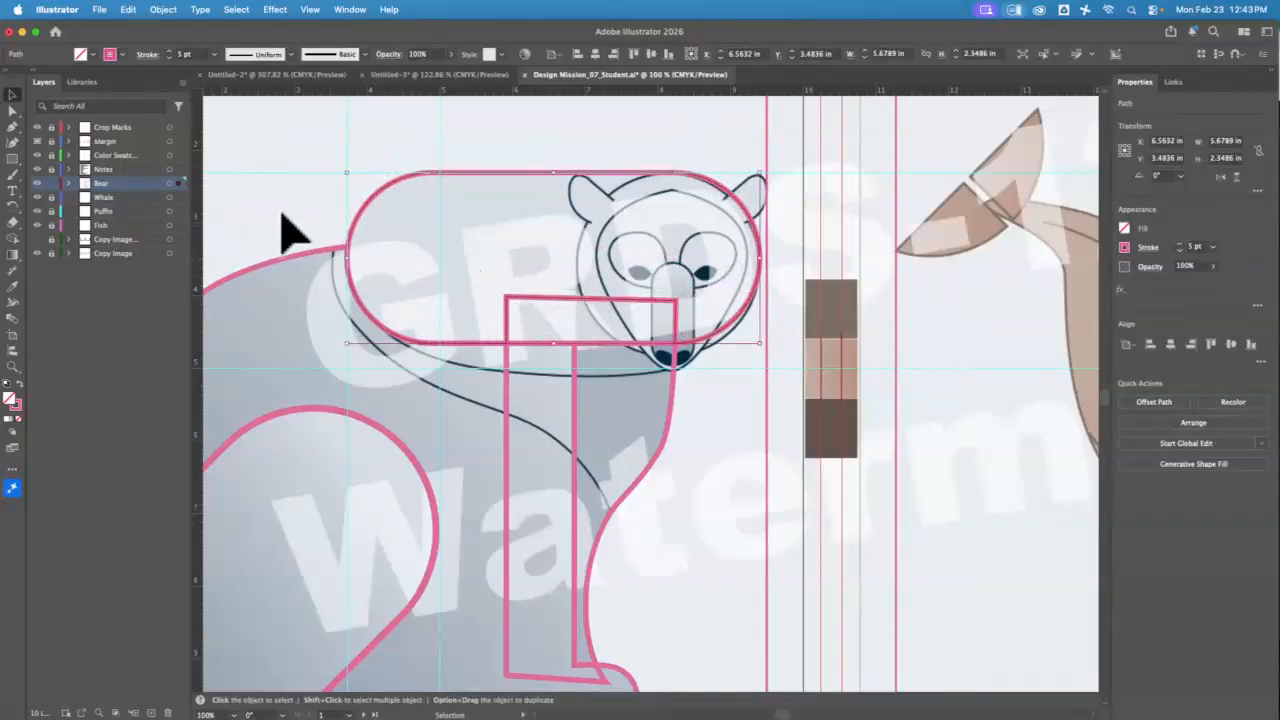
key("super+z")
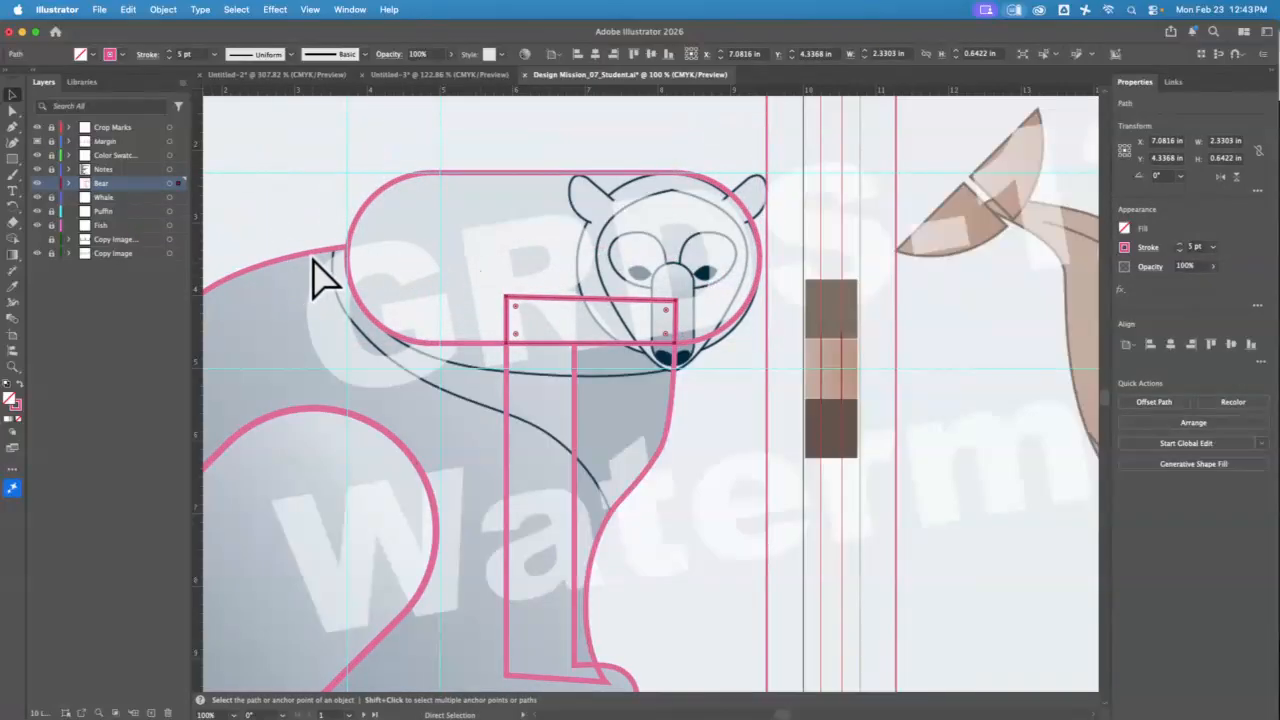
left_click(743, 514)
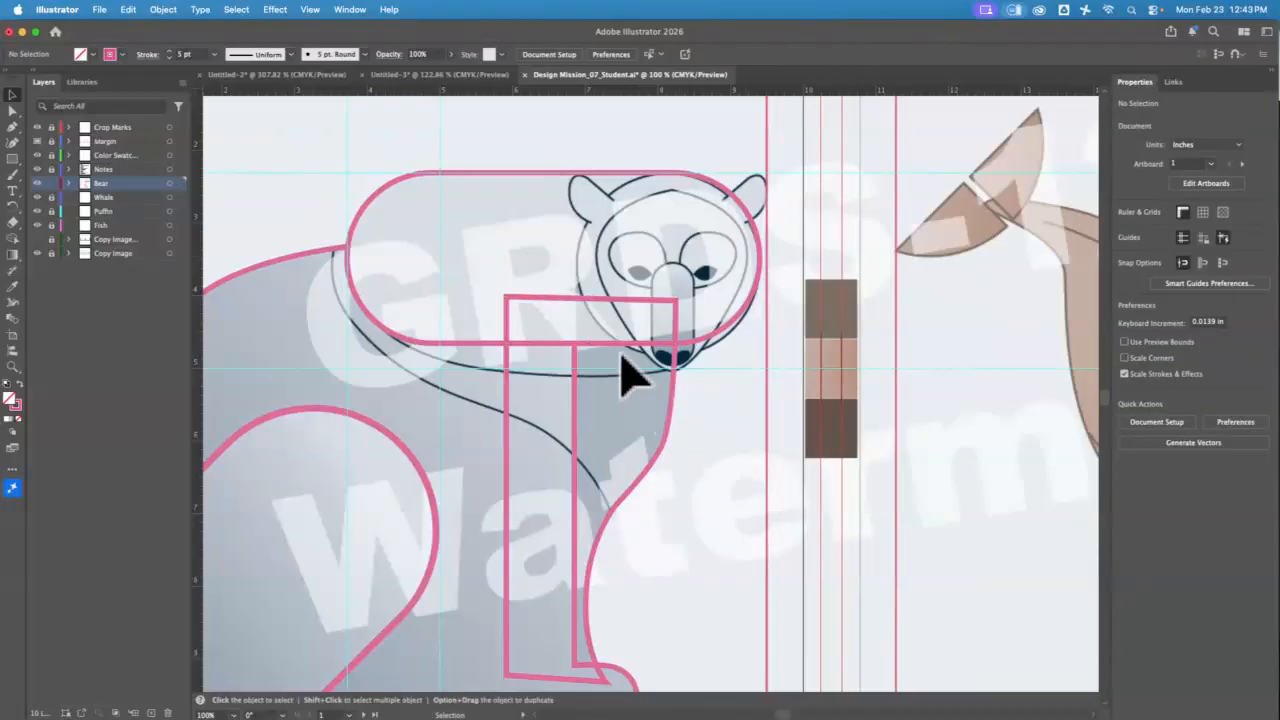
left_click_drag(586, 323, 586, 258)
left_click(500, 334)
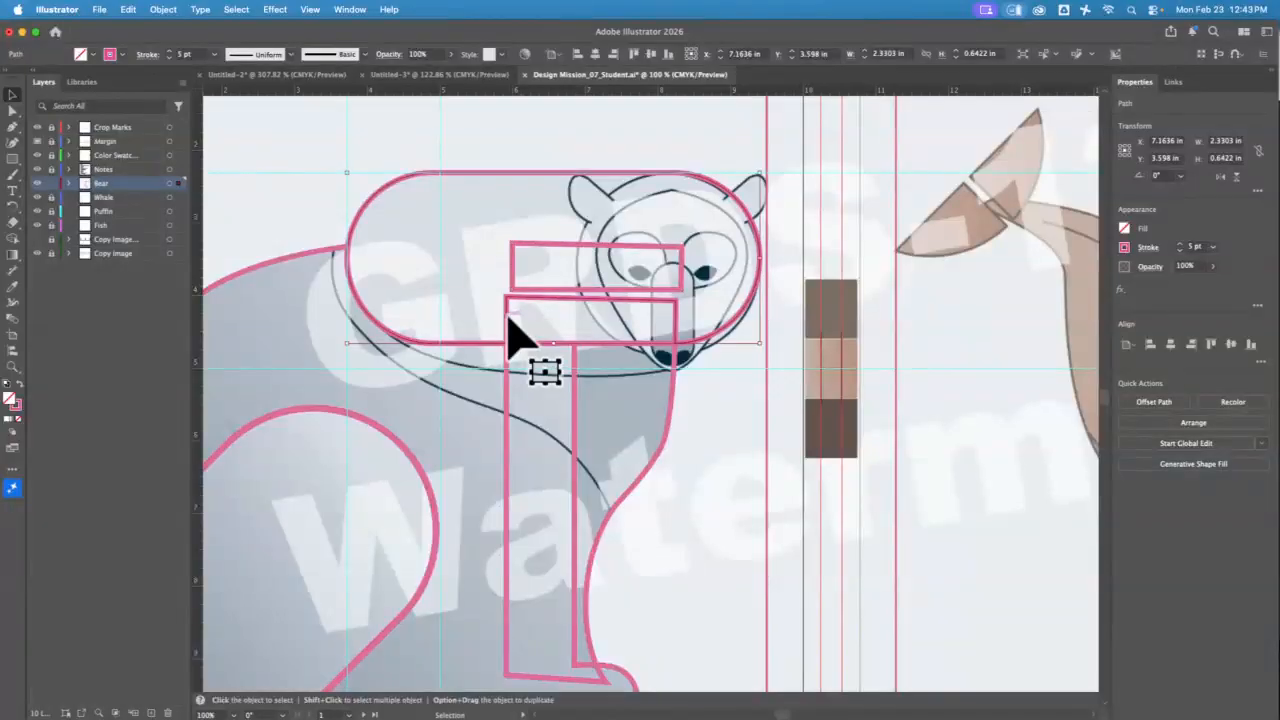
key("super+z")
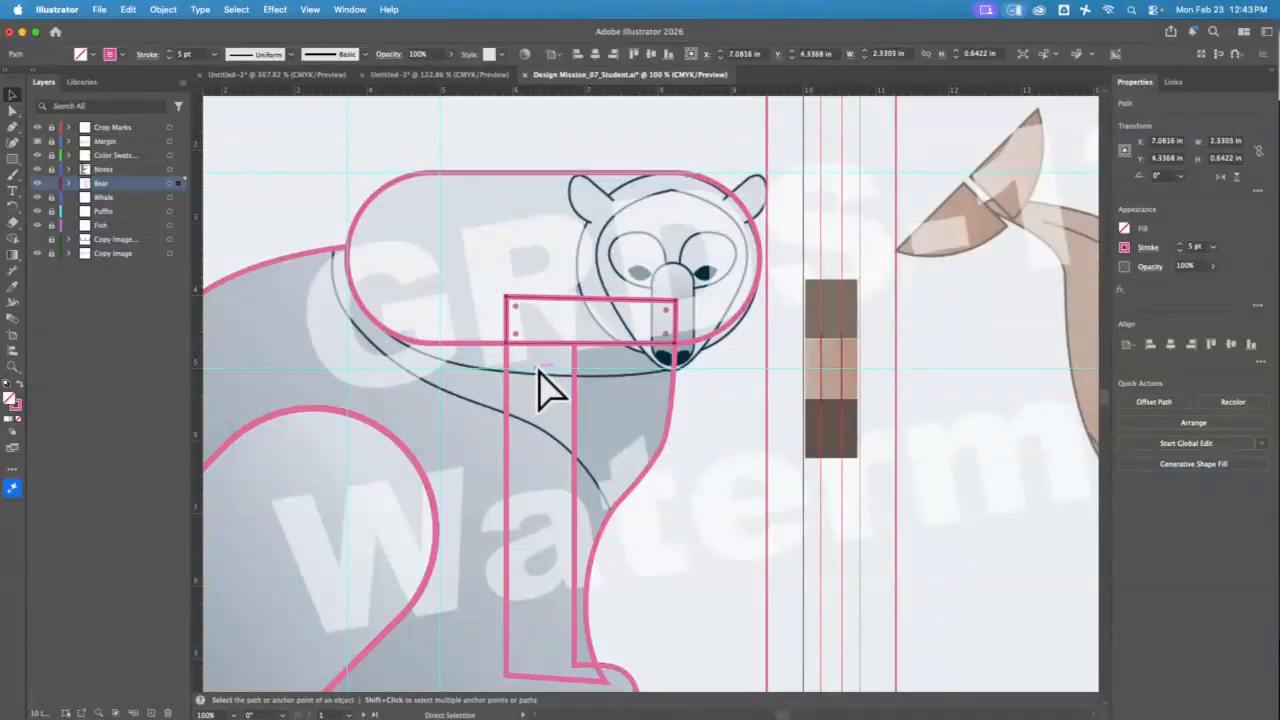
Step: Undo the Shape Builder split and the chest path's closing segment
key("super+a")
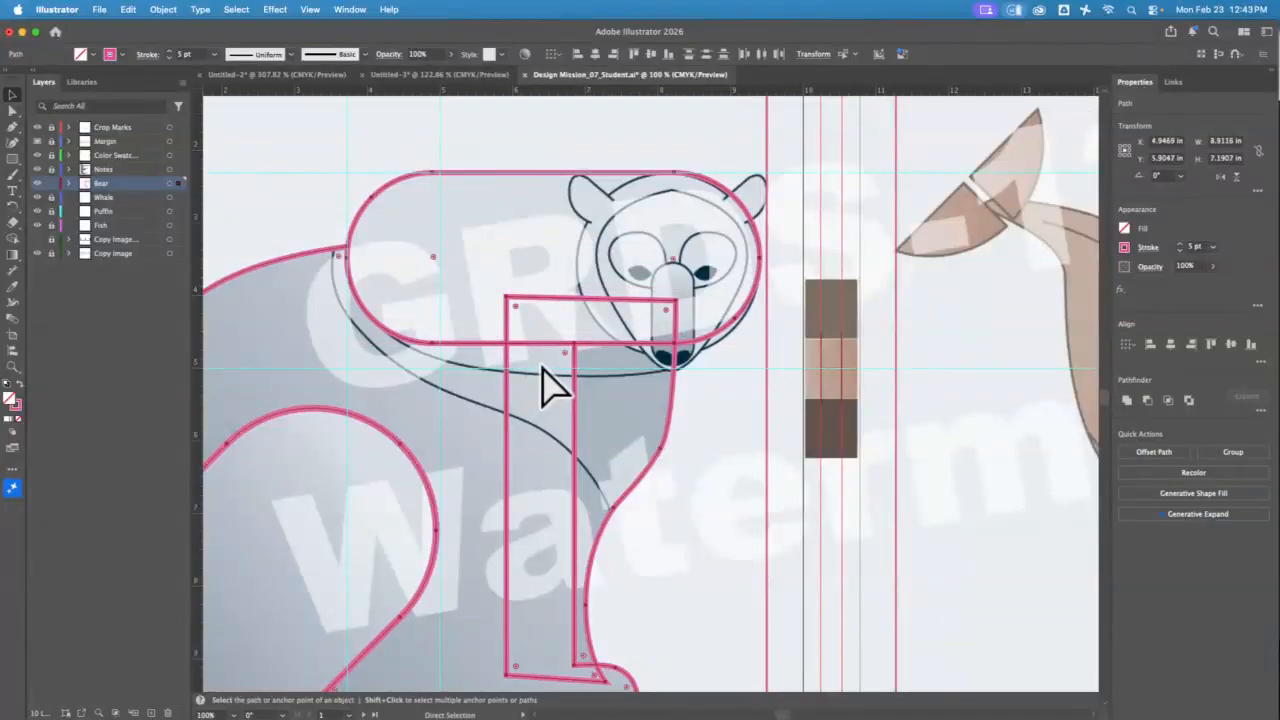
left_click(542, 372)
key("v")
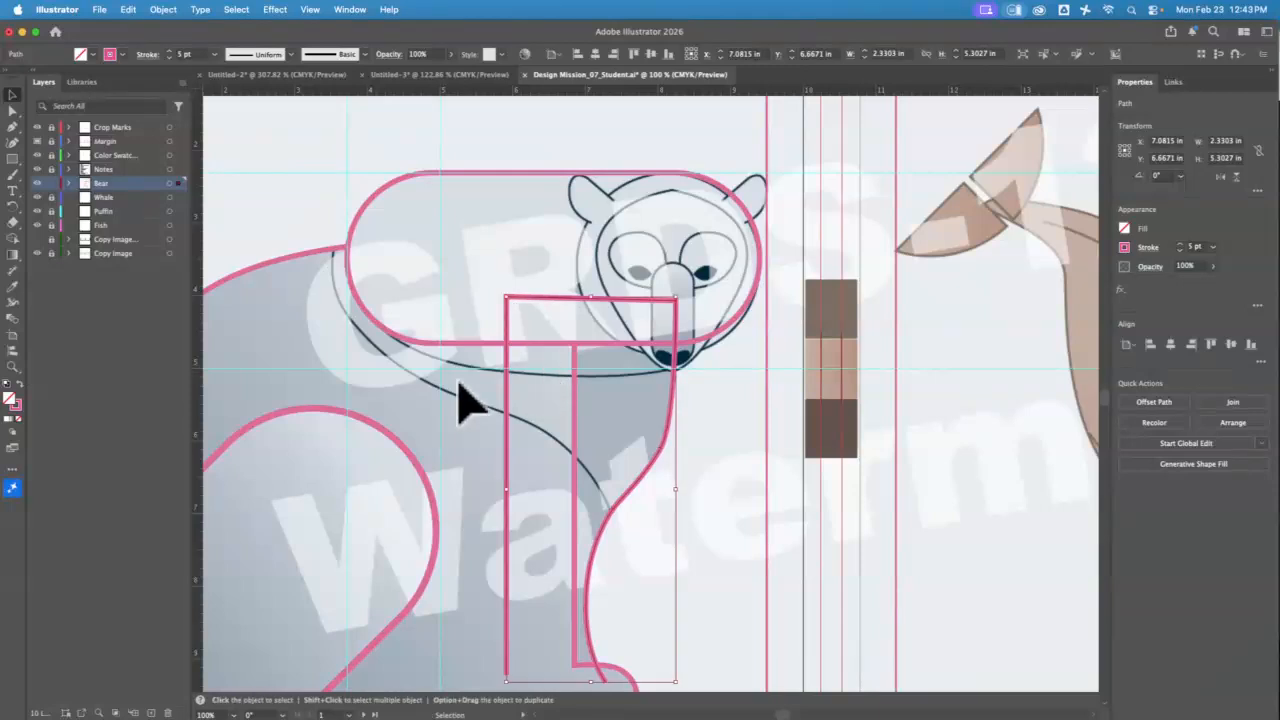
Step: Close the chest path with the Pen tool from its lower back corner to its start point at the paw, and select it
left_click(12, 128)
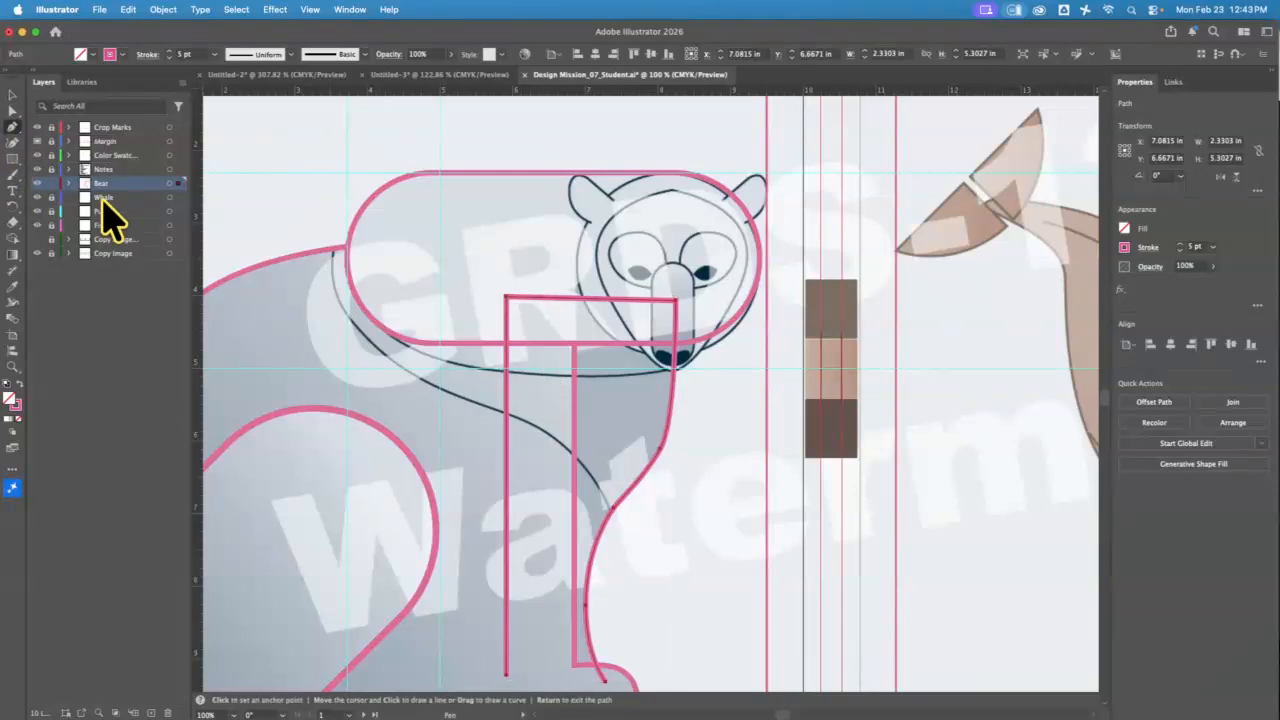
left_click(506, 676)
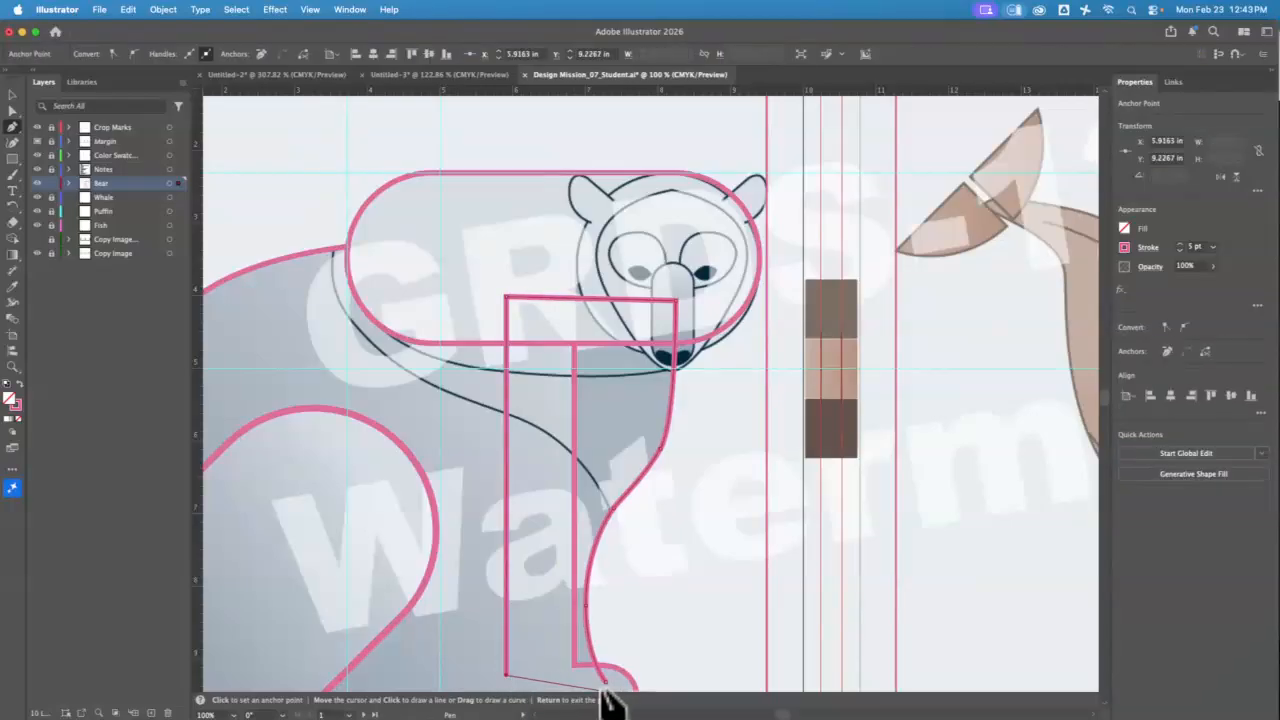
left_click(605, 682)
left_click(11, 94)
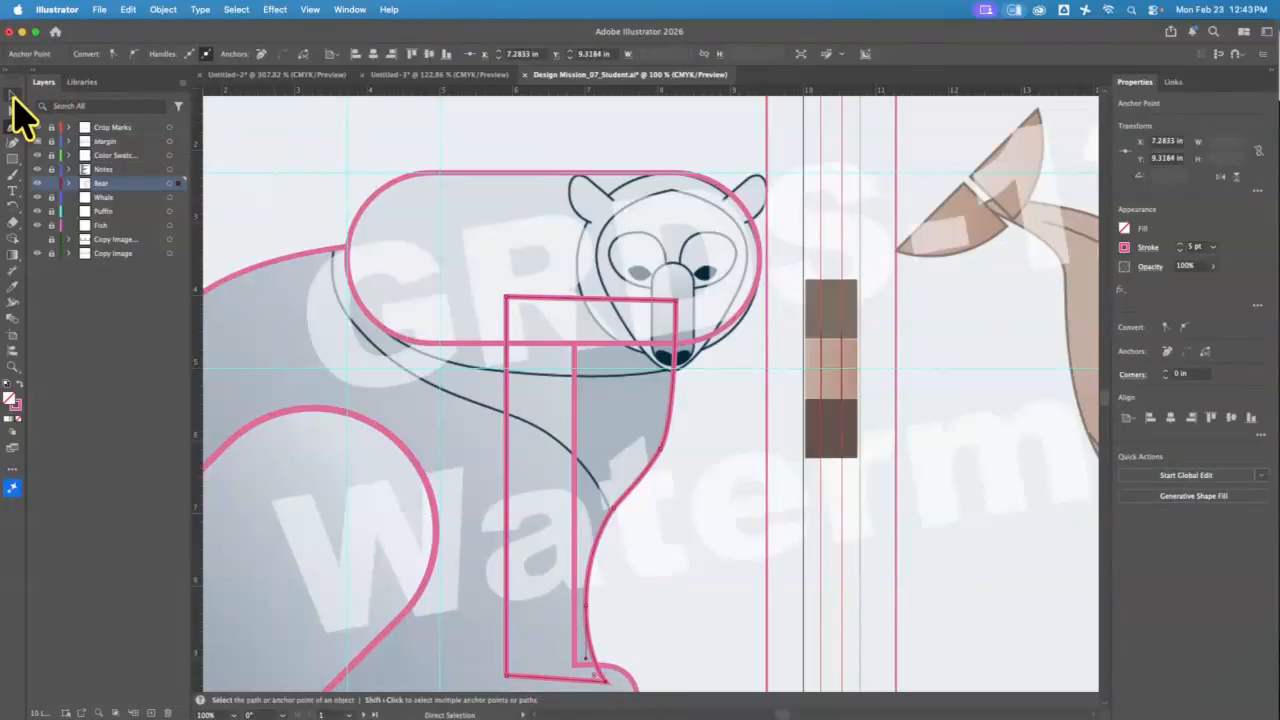
left_click(727, 550)
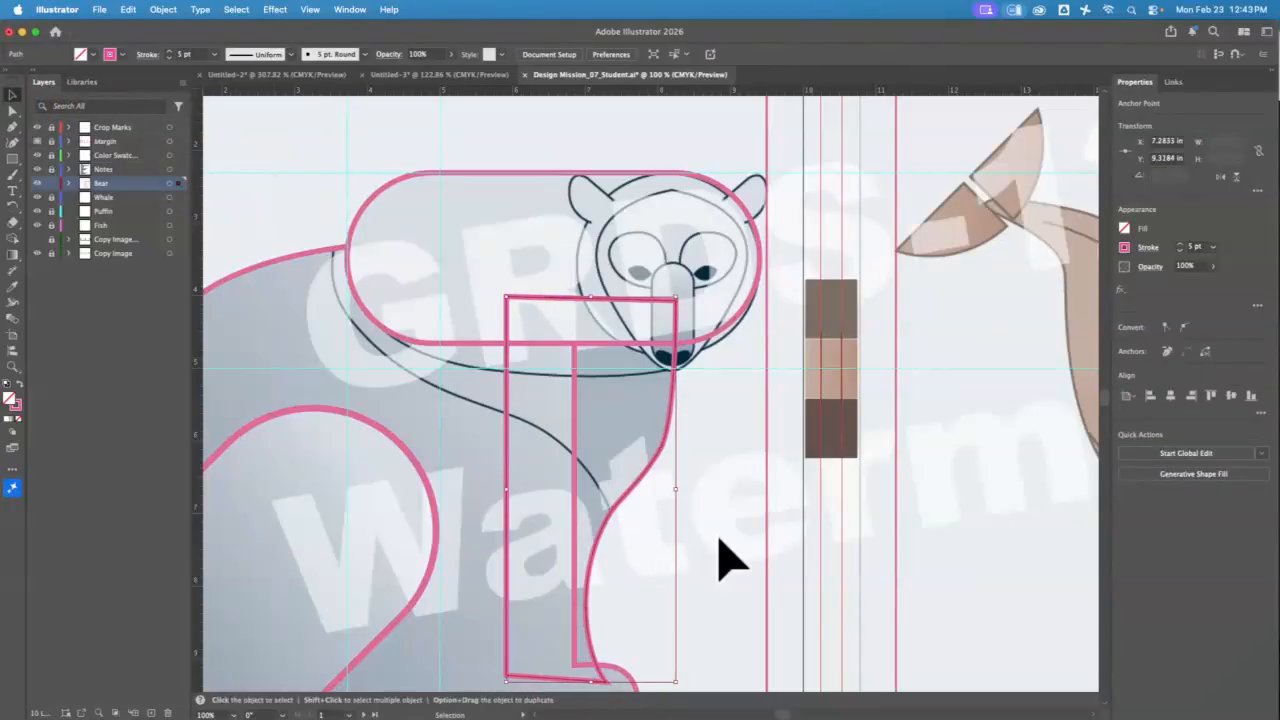
left_click(658, 440)
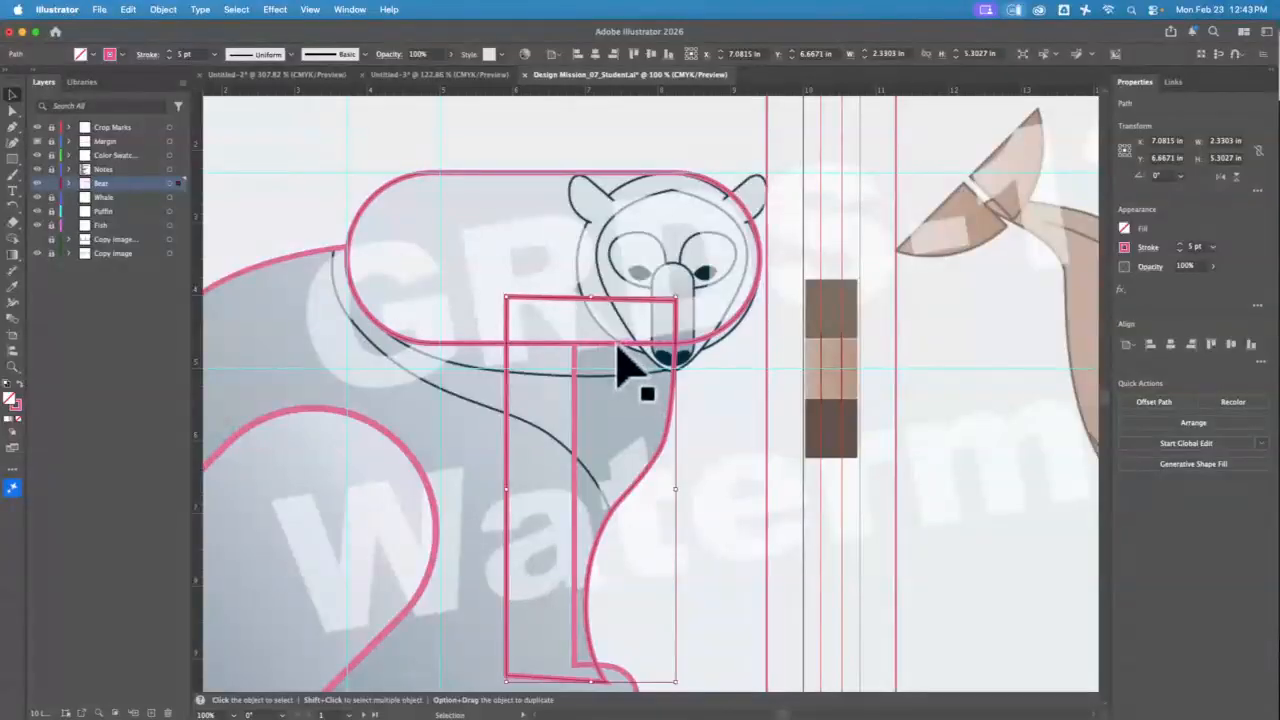
Step: Split the front chest region from the overlapping chest, neck and body paths with Shape Builder
left_click(621, 347)
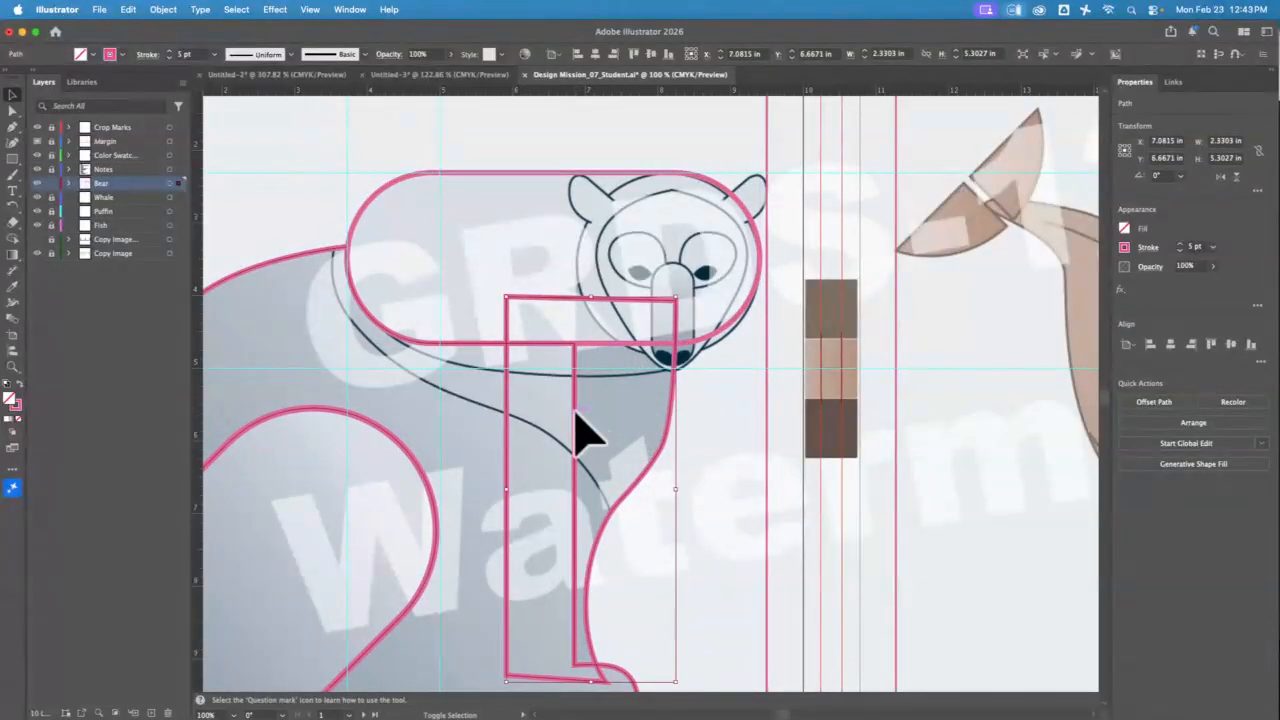
left_click(628, 347, "shift")
left_click(630, 368, "shift")
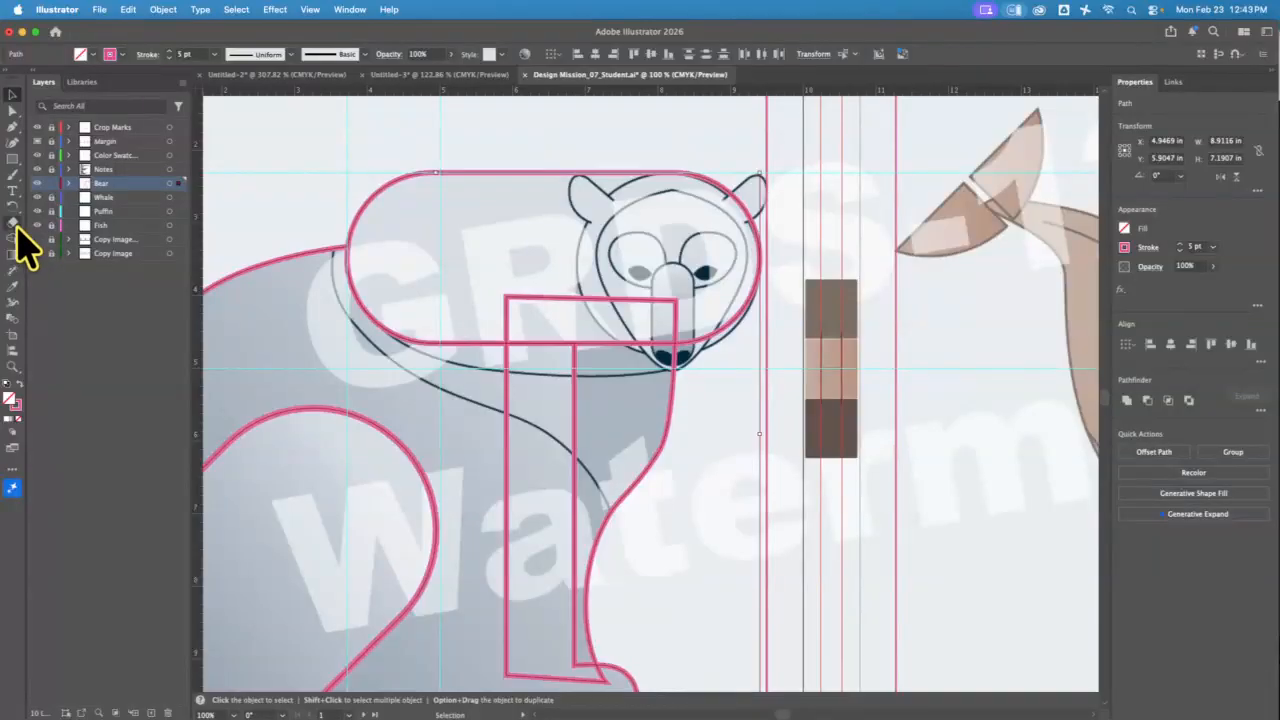
left_click(13, 240)
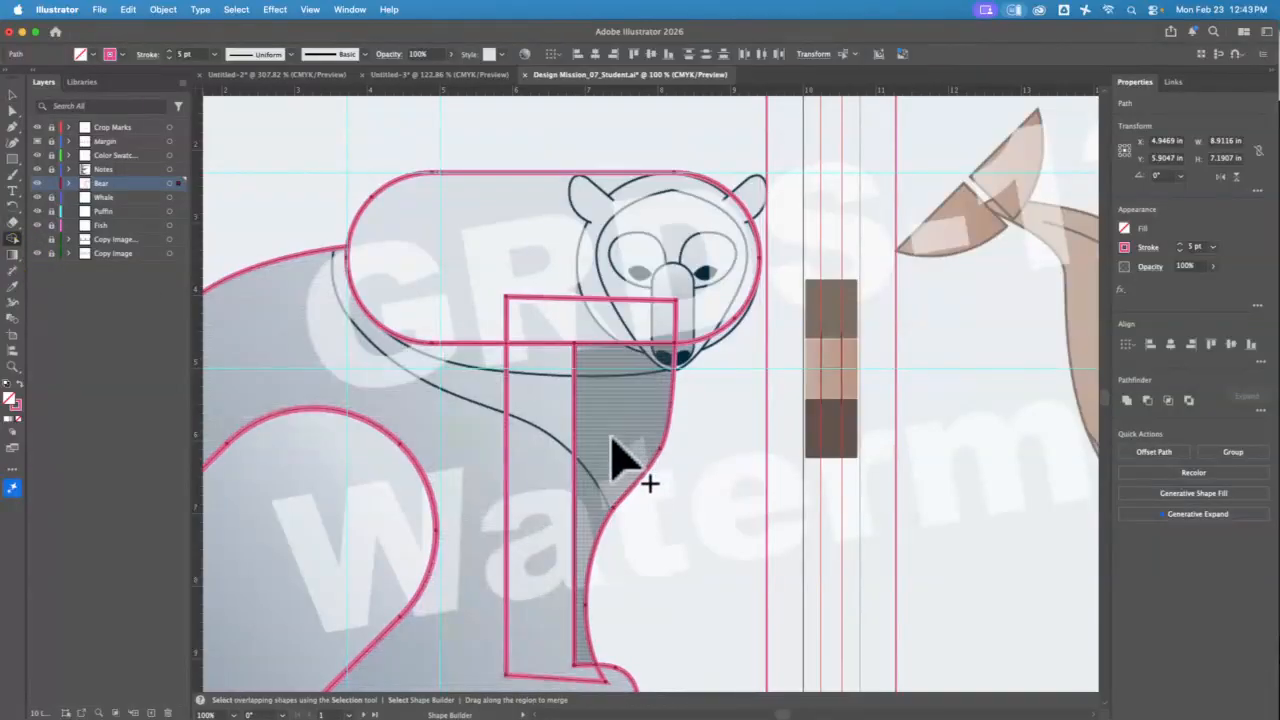
left_click(13, 95)
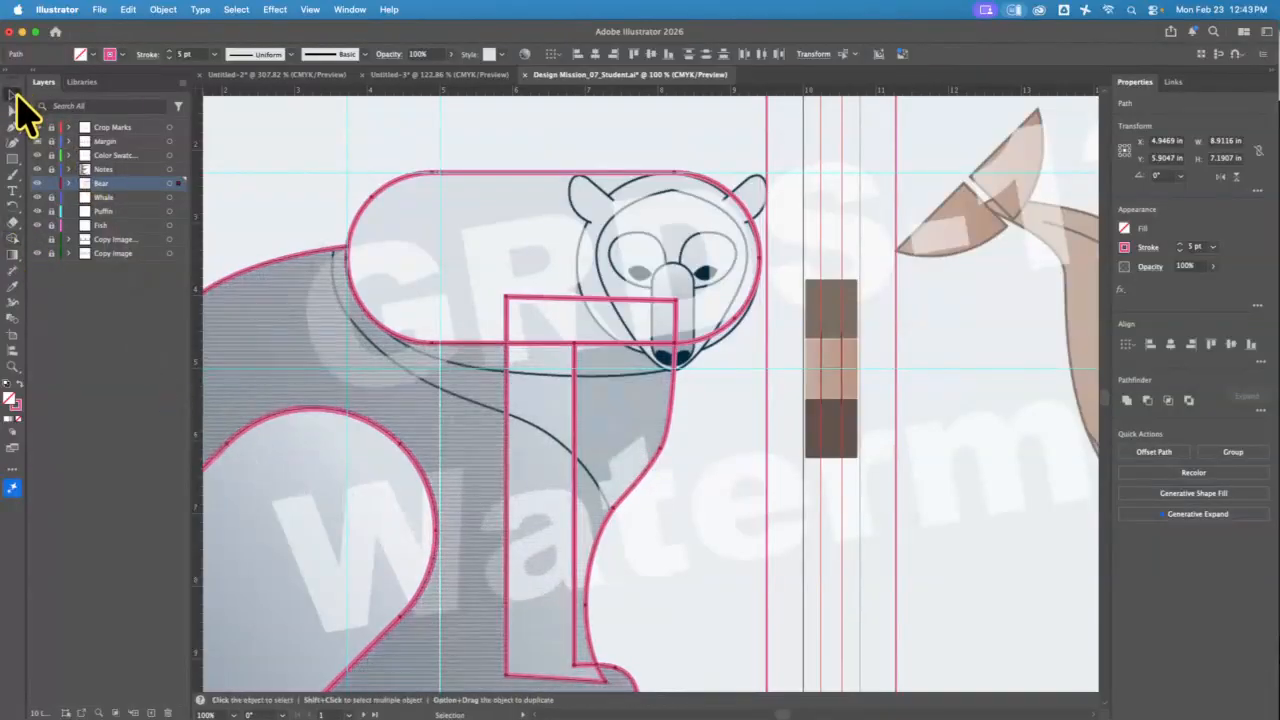
Step: Delete the leftover rectangular part of the chest path behind the front chest piece
left_click(677, 571)
left_click(507, 558)
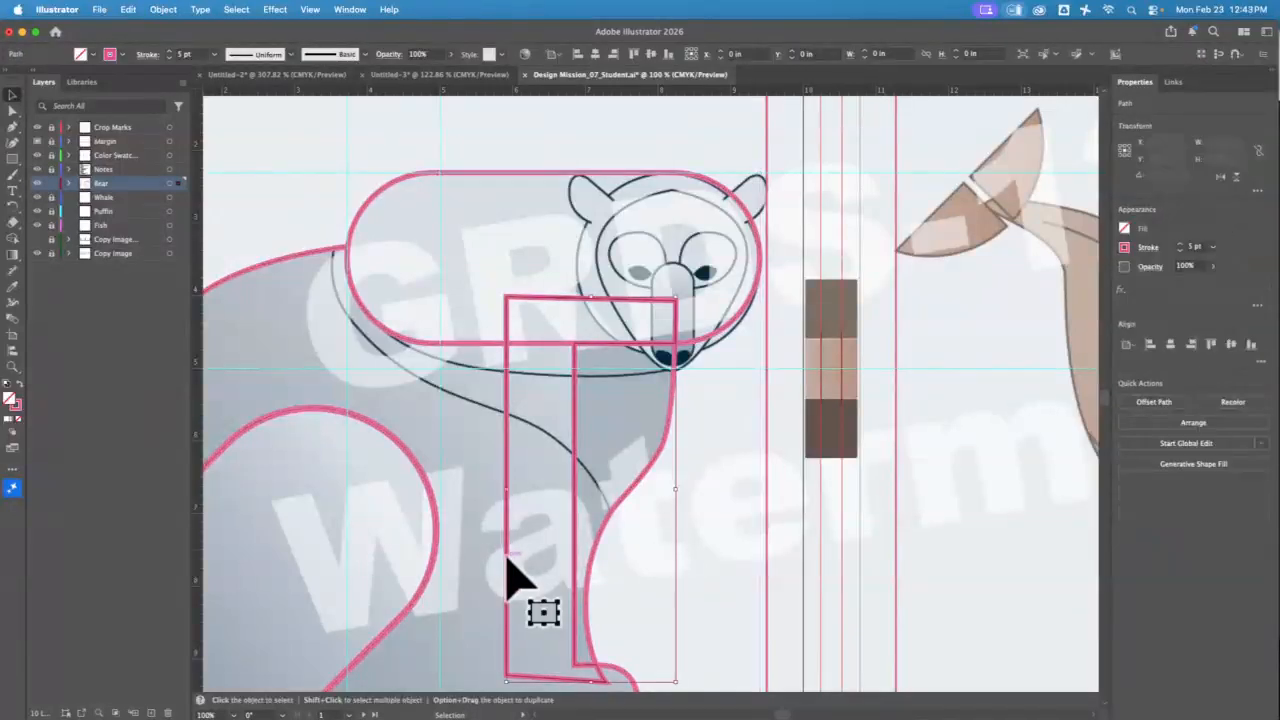
key("Delete")
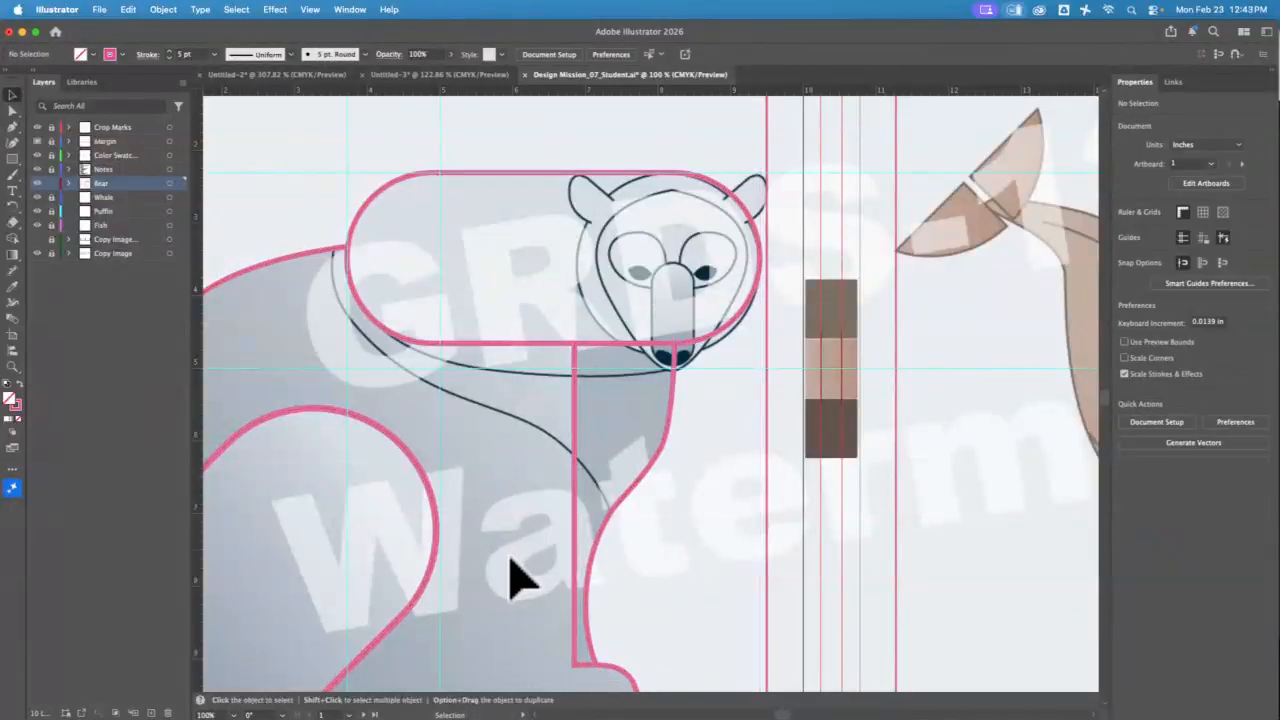
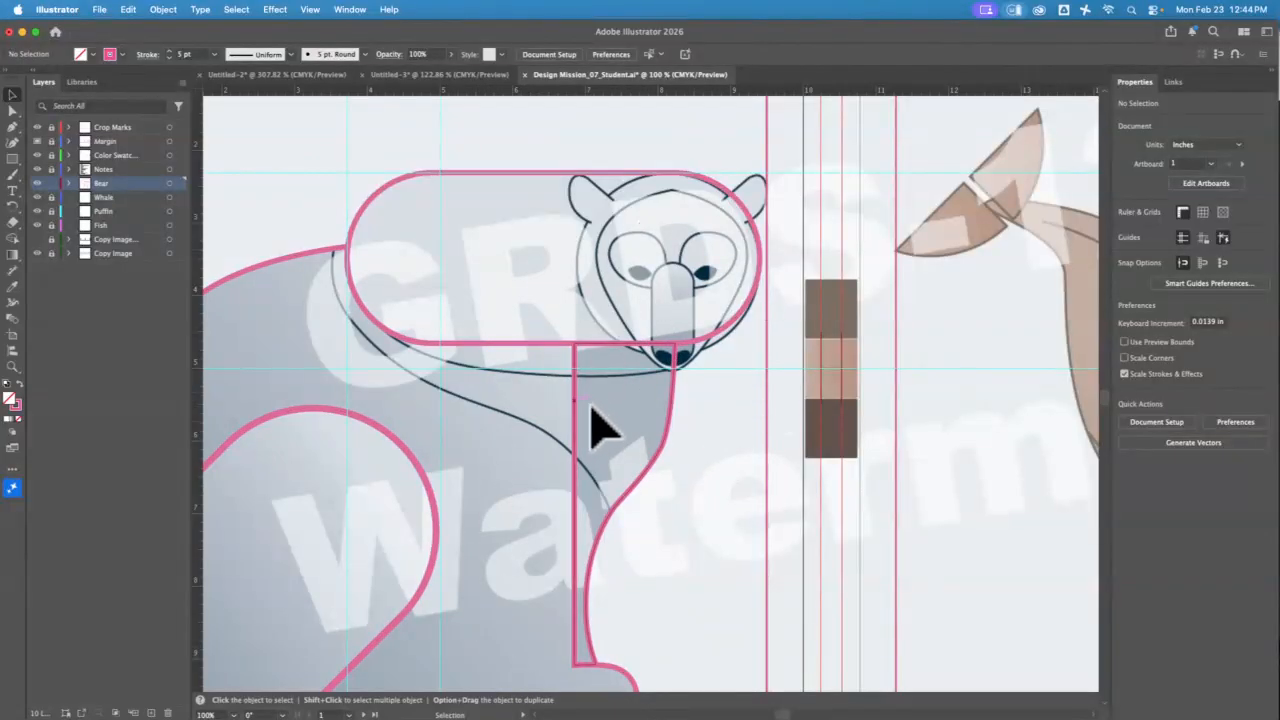
left_click(672, 418)
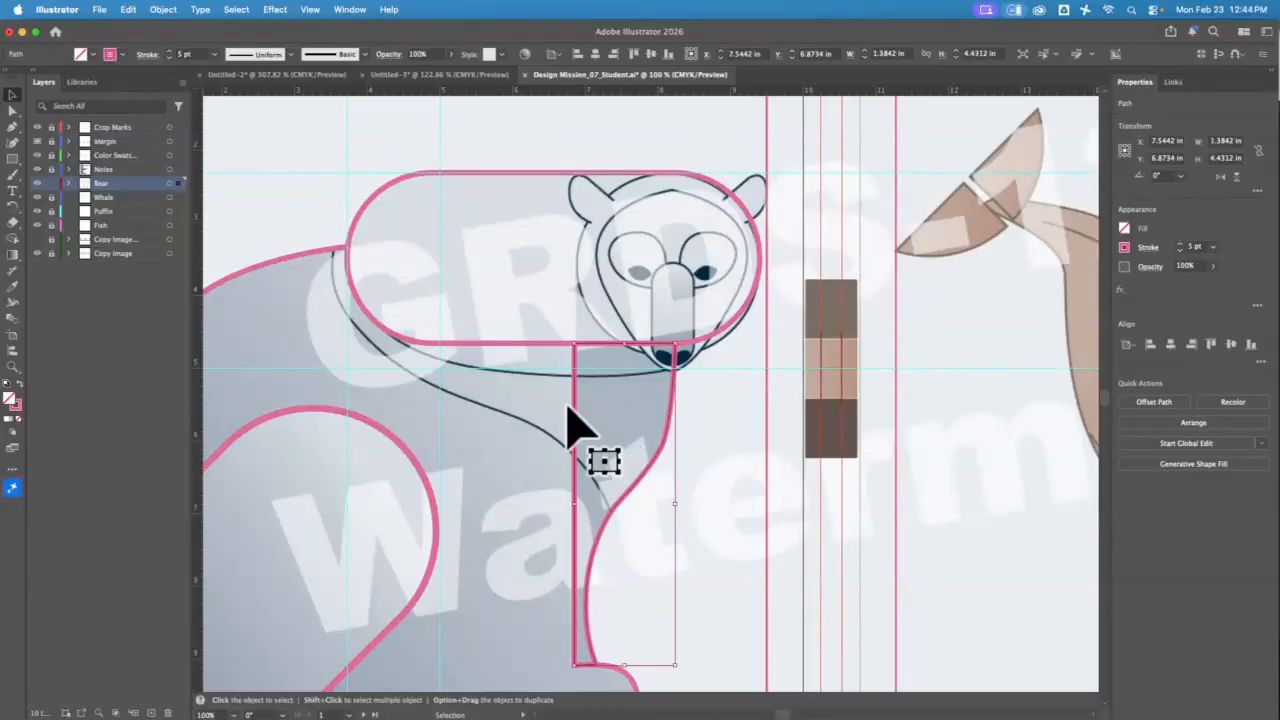
left_click(444, 338)
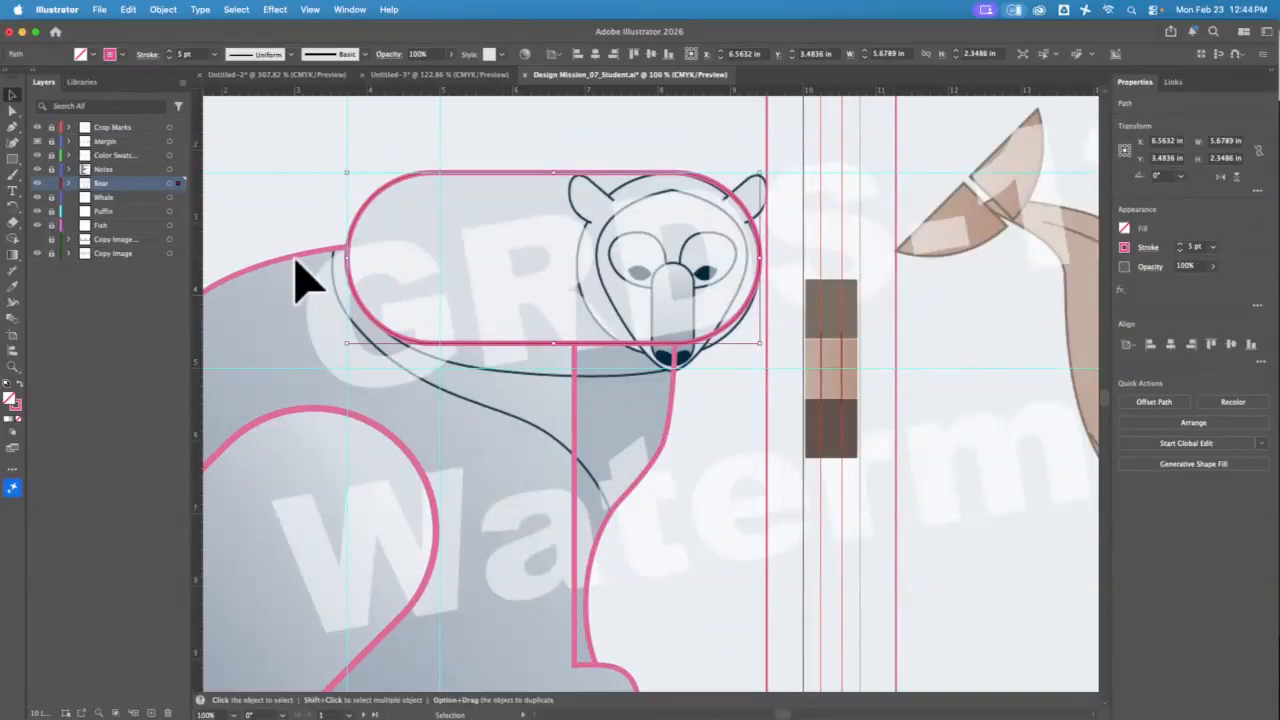
left_click(316, 330)
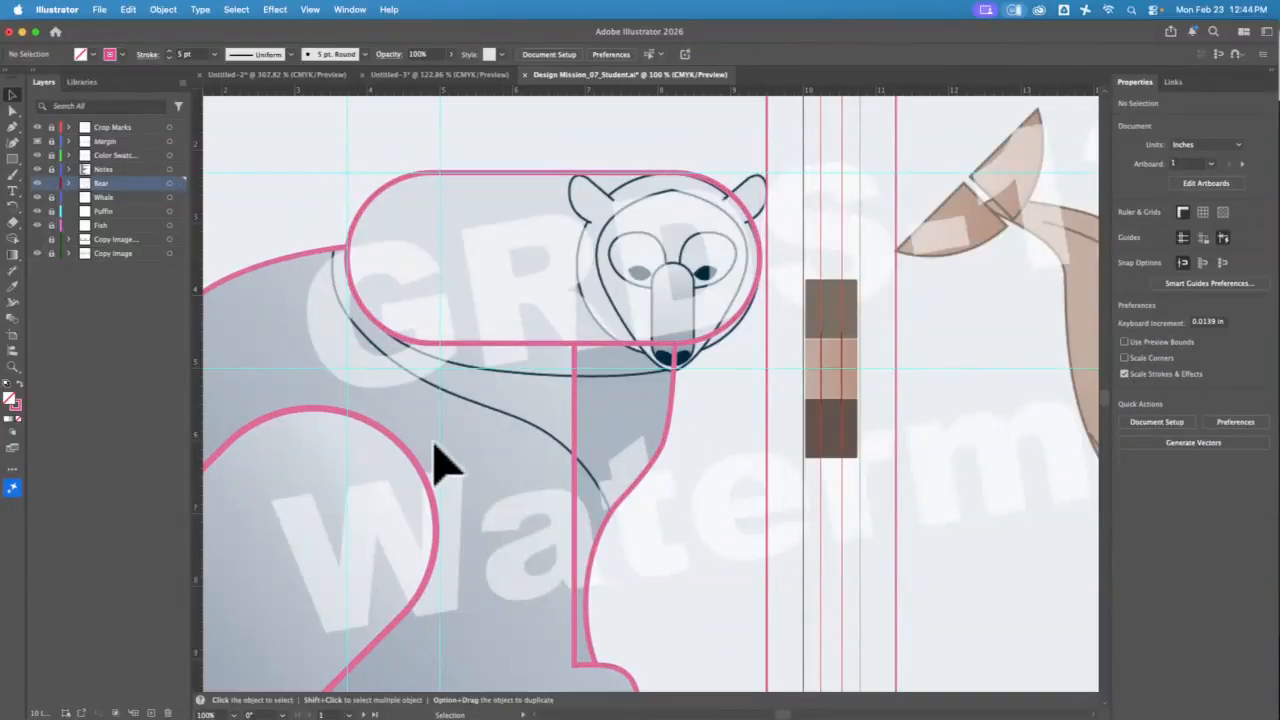
left_click(312, 279)
left_click(735, 484)
Step: Draw a curved Pen path along the shoulder line, from the back outline behind the neck to the front edge of the chest
left_click(12, 367)
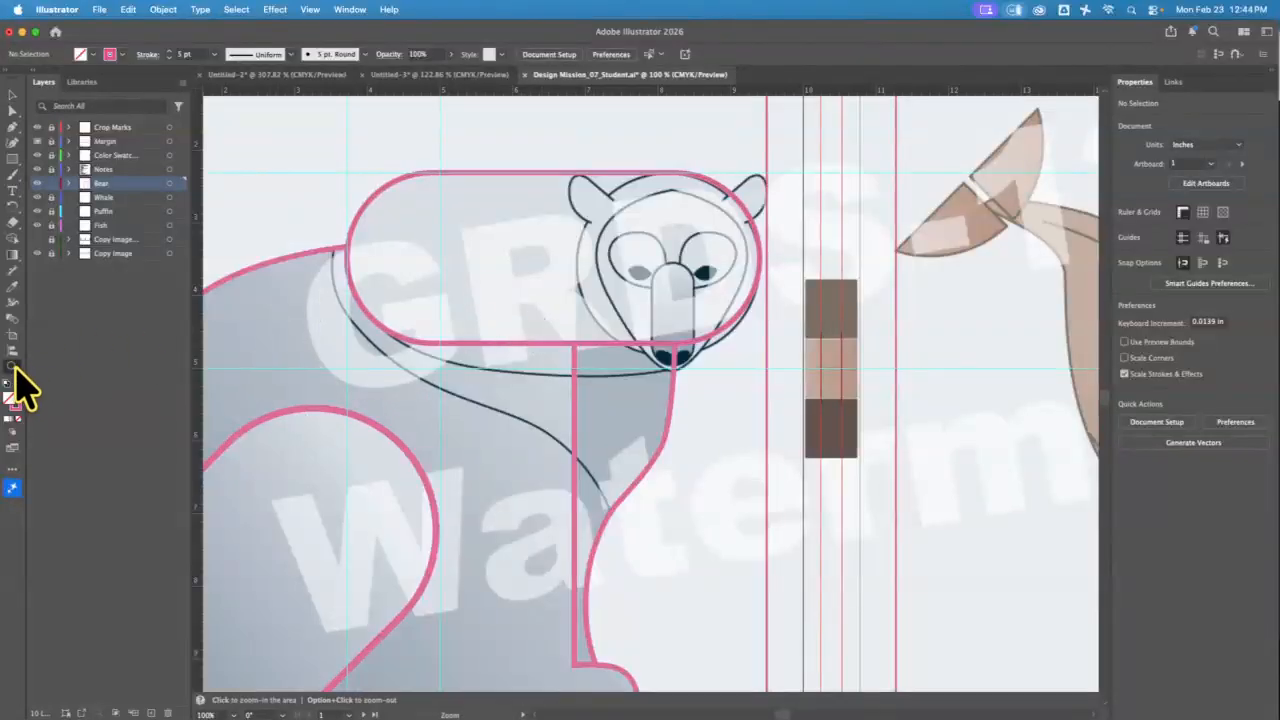
left_click_drag(654, 271, 702, 370)
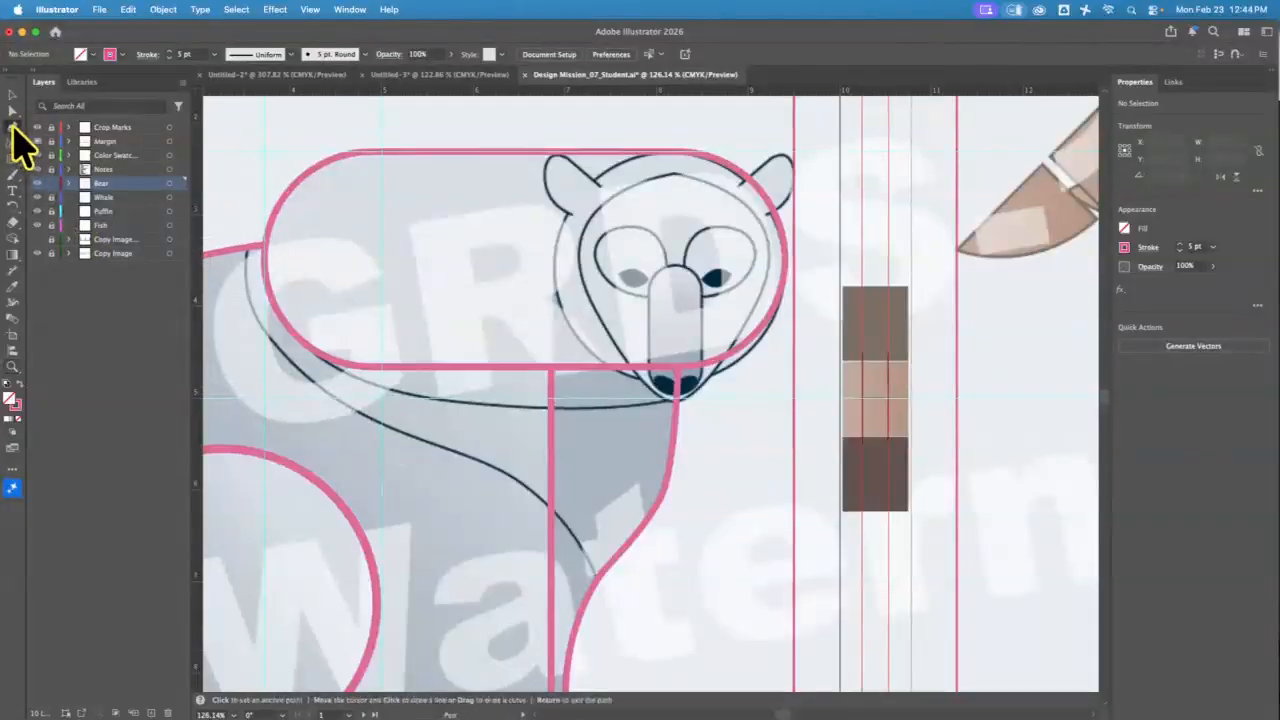
left_click(12, 127)
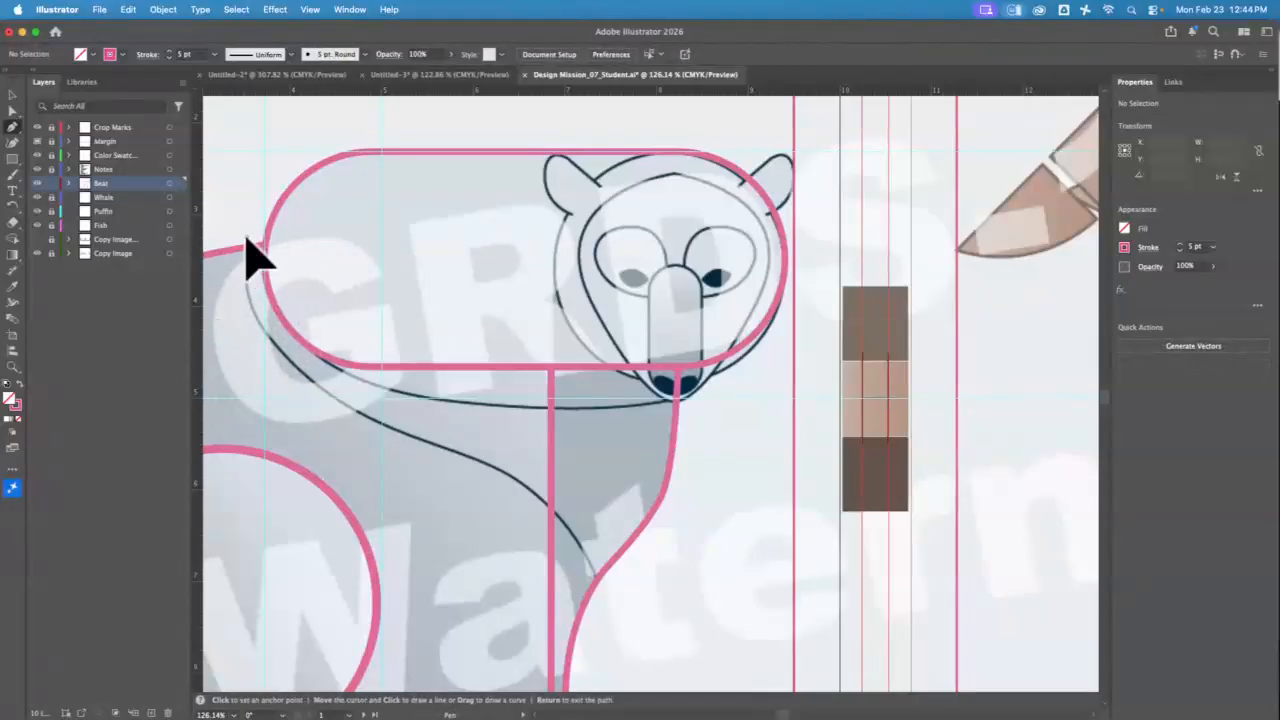
left_click(246, 240)
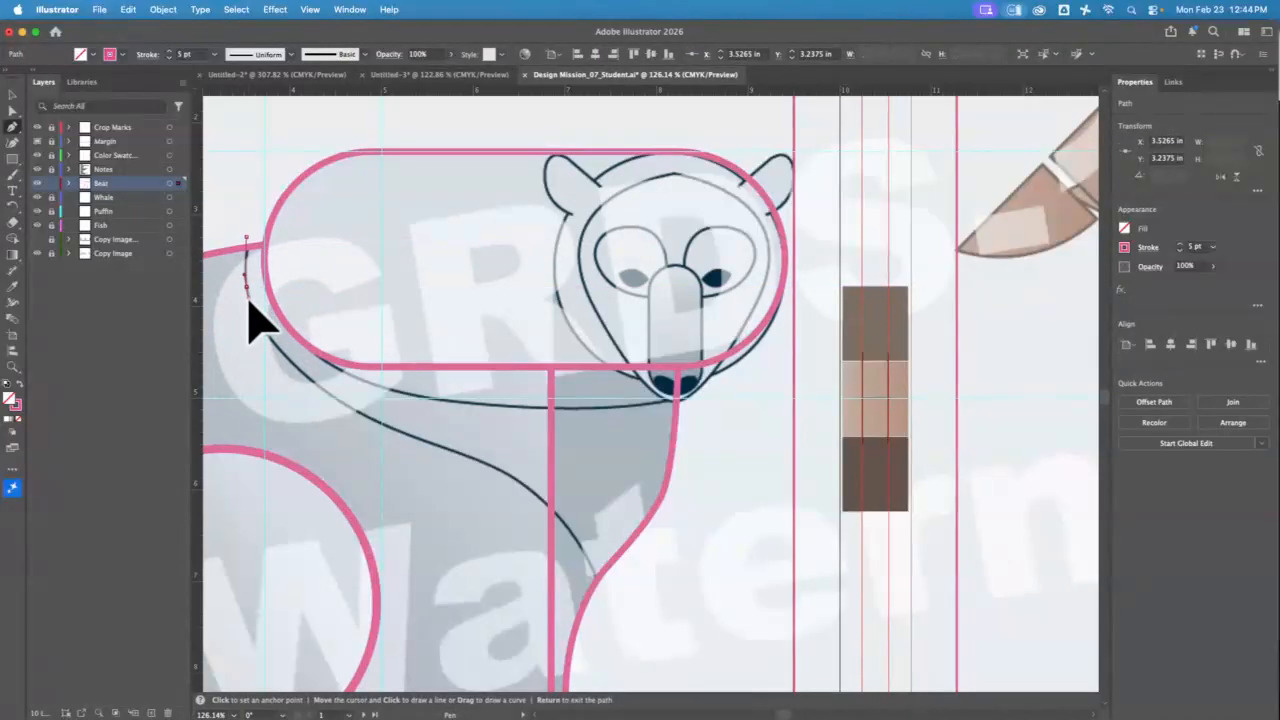
left_click(248, 292)
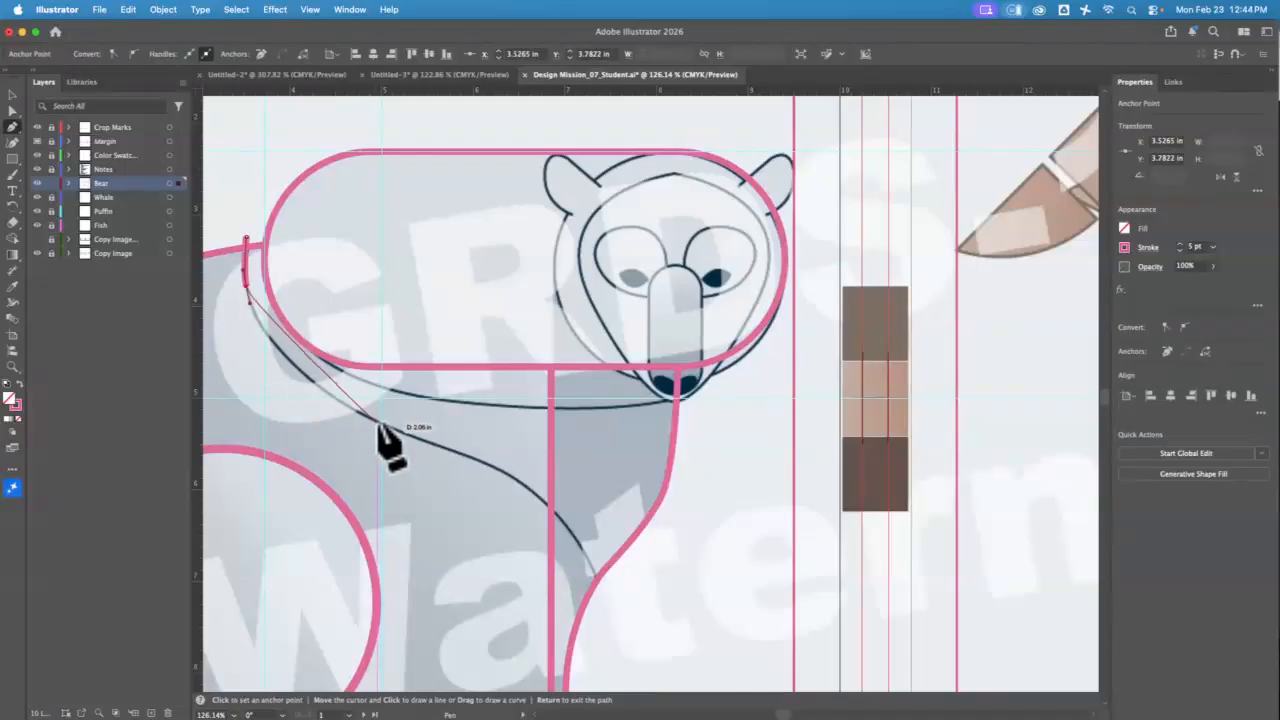
left_click_drag(378, 424, 569, 521)
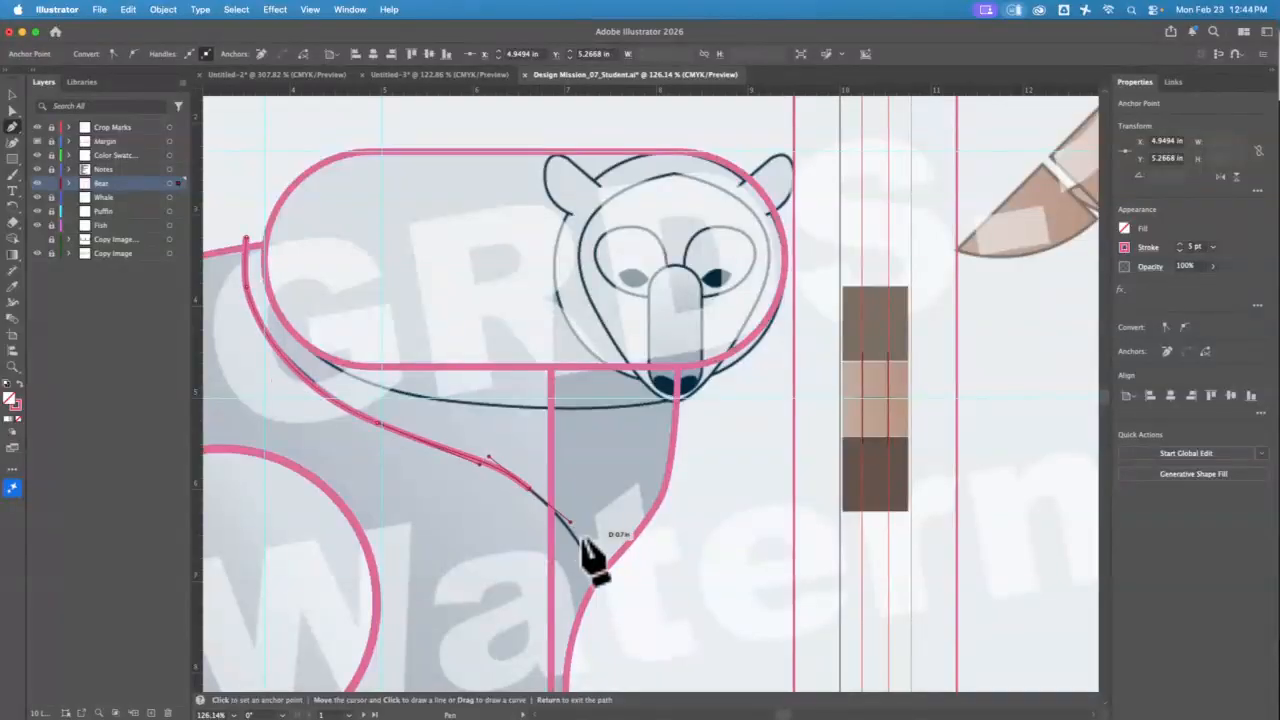
left_click(604, 593)
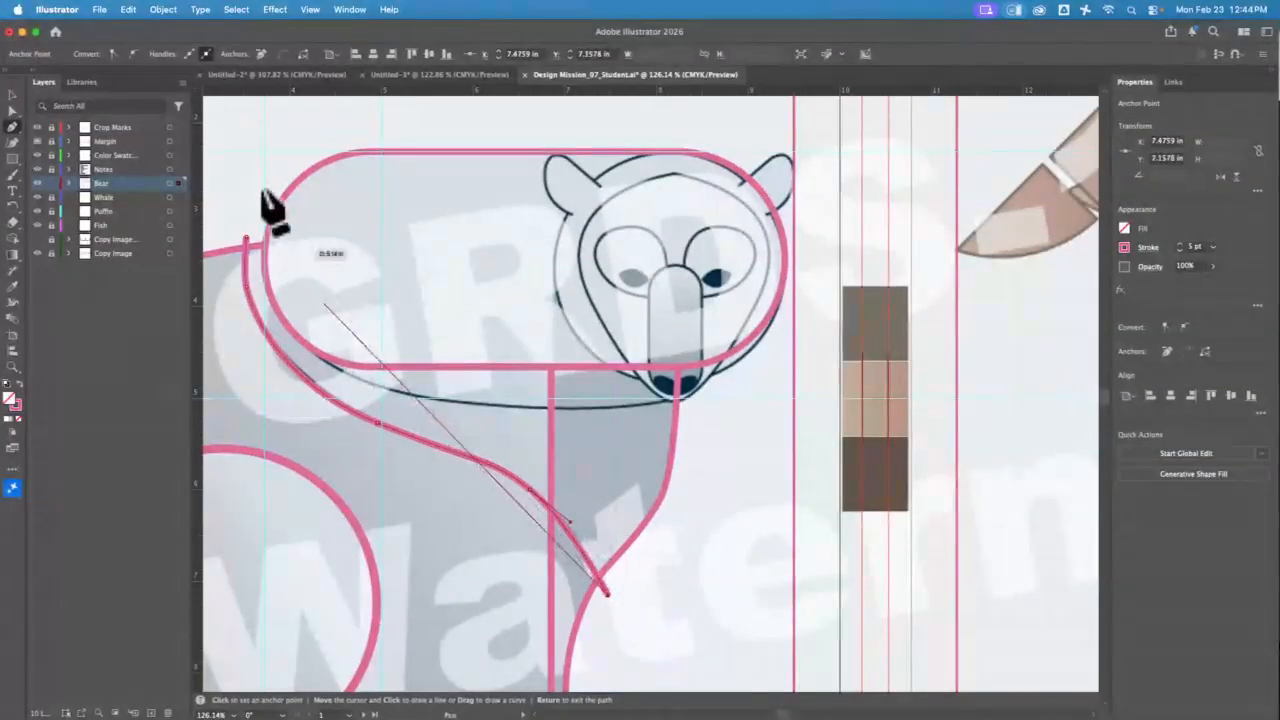
left_click(12, 95)
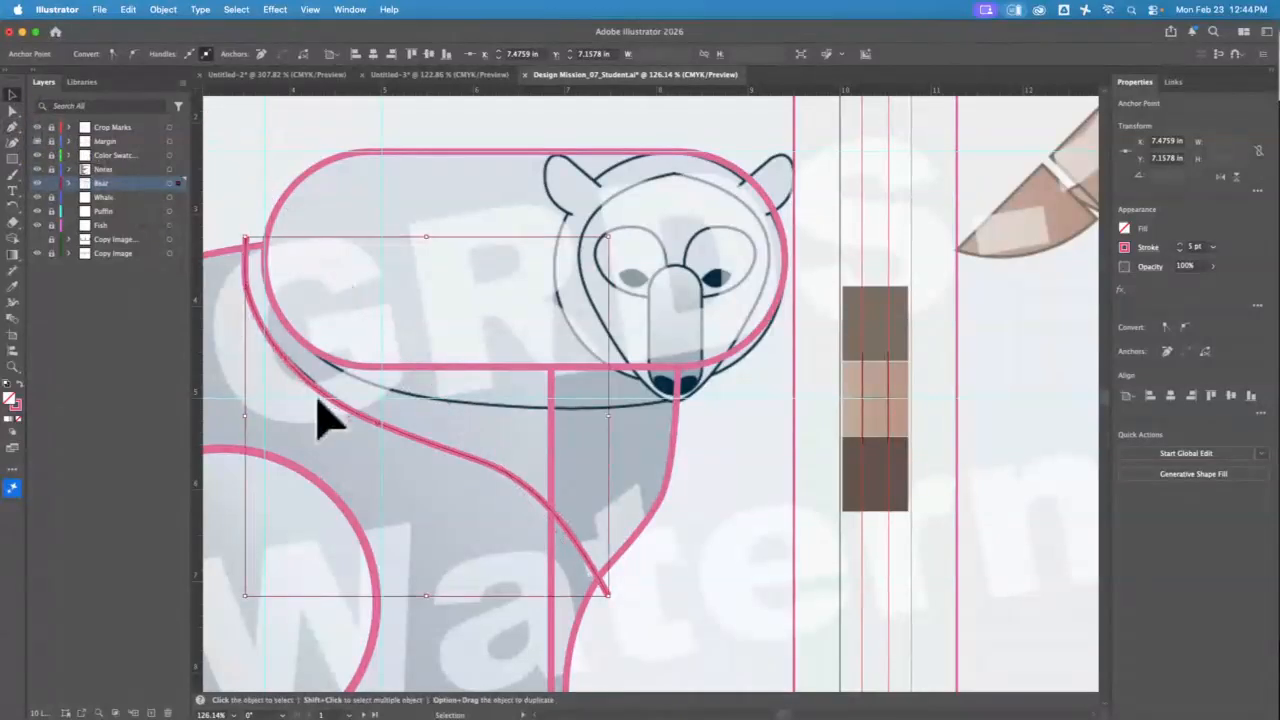
left_click(601, 590)
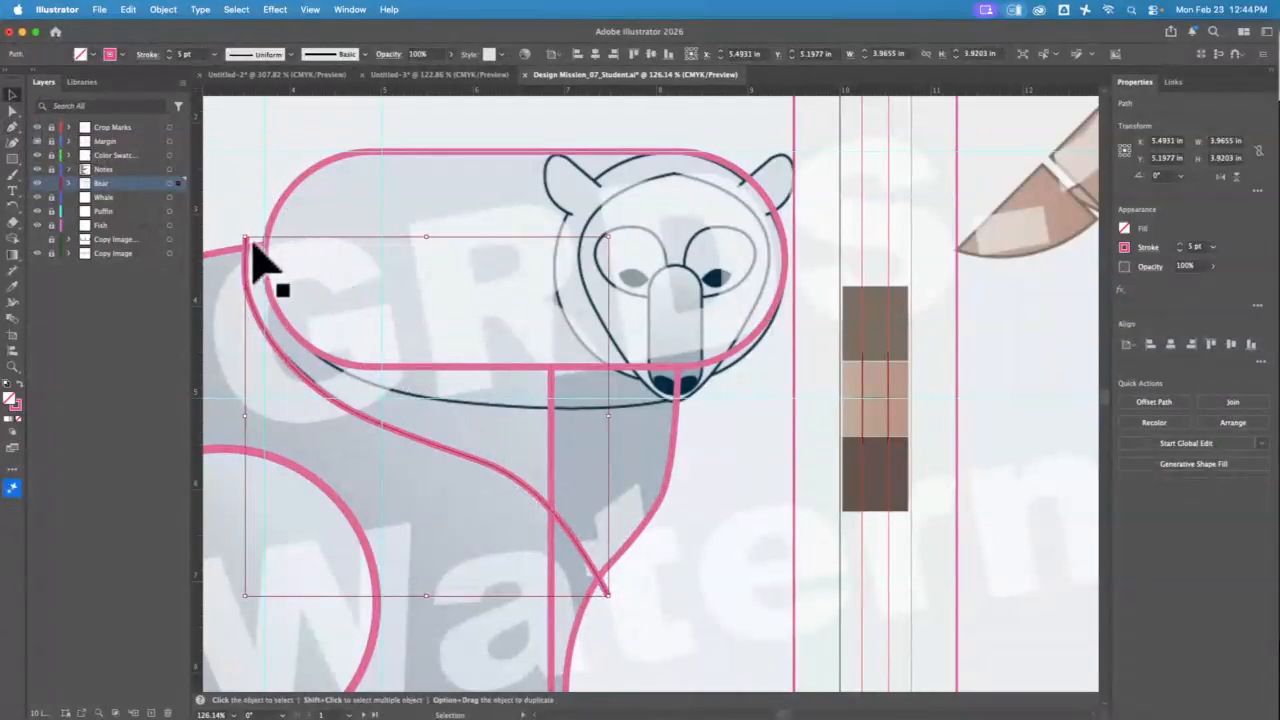
left_click(263, 206)
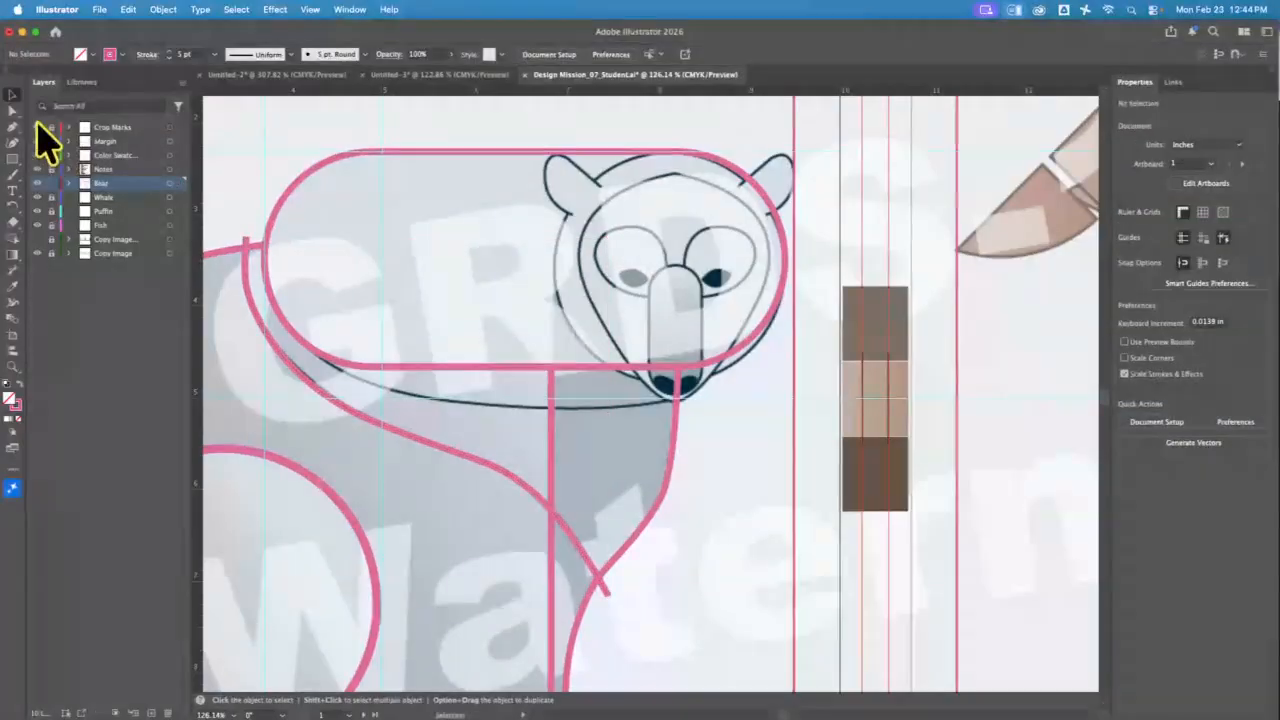
Step: Move both end anchors of the shoulder path onto the back outline and the chest's front edge with Direct Selection
left_click(12, 110)
mouse_move(246, 243)
left_mouse_down()
mouse_move(253, 268)
mouse_move(244, 249)
left_mouse_up()
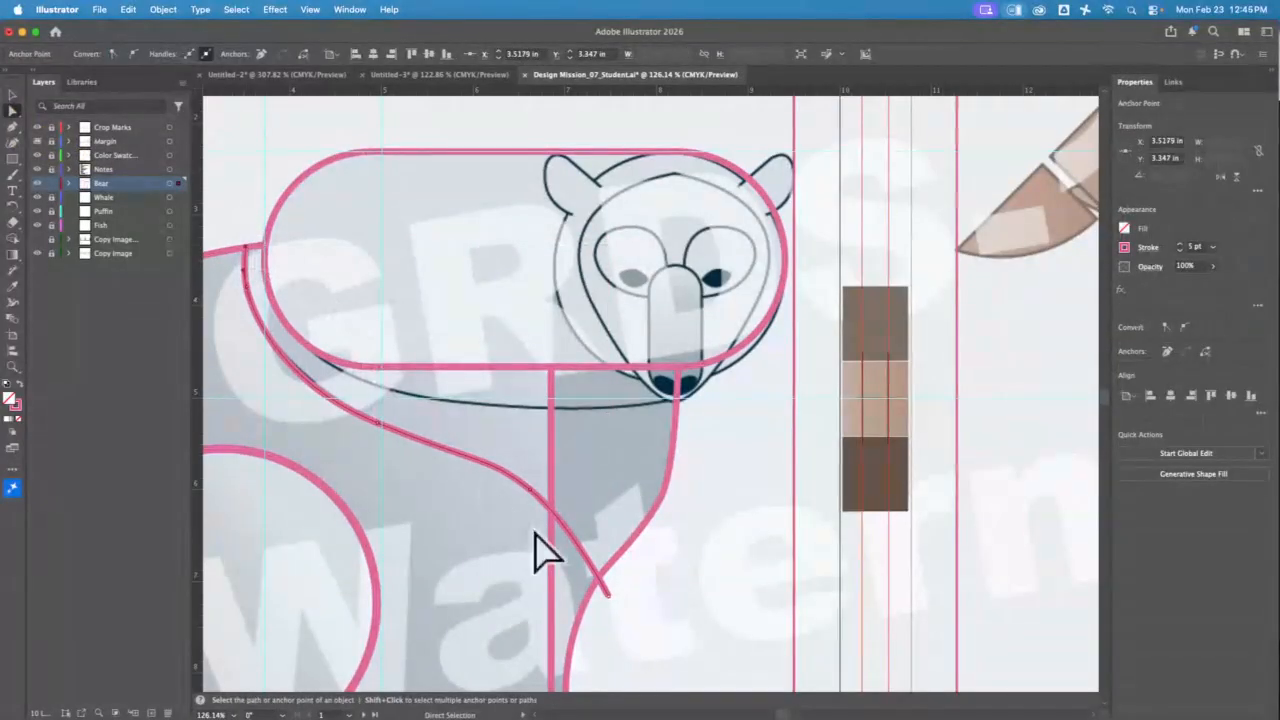
left_click(607, 600)
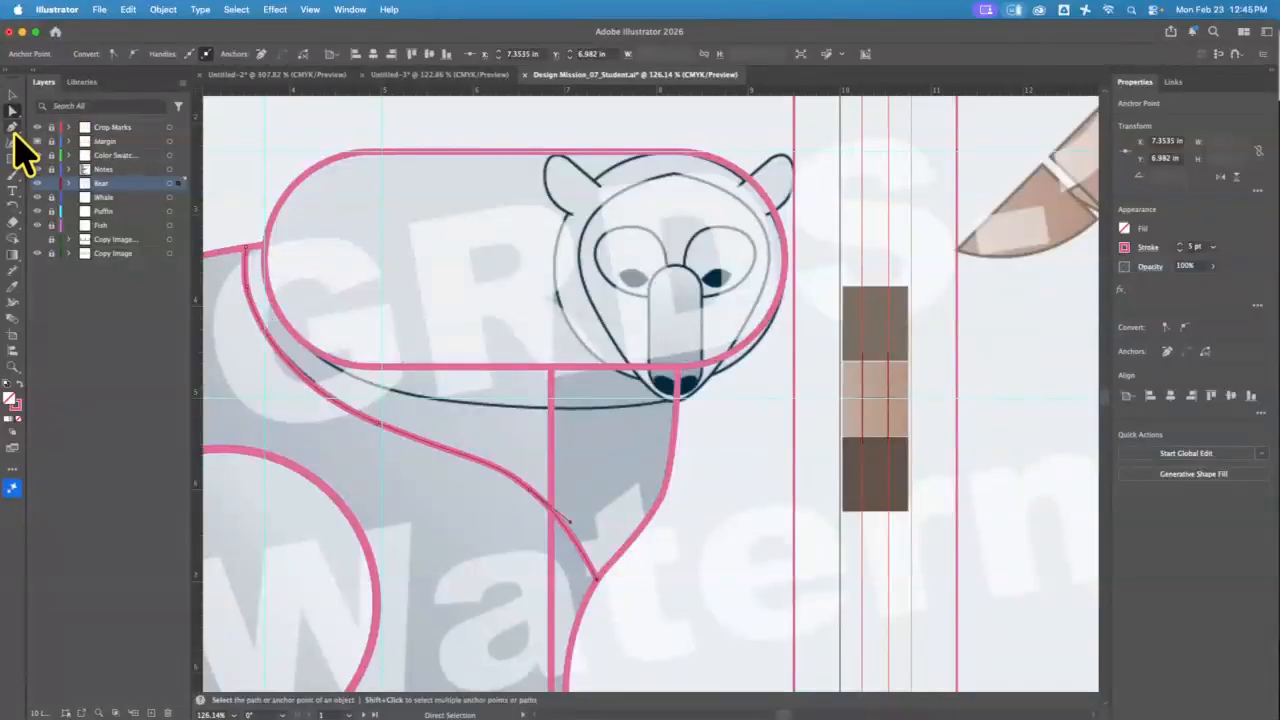
Step: Draw a curved Pen path under the neck shape to the bear's nose tip, and adjust its start anchor to the neck outline
left_click(12, 127)
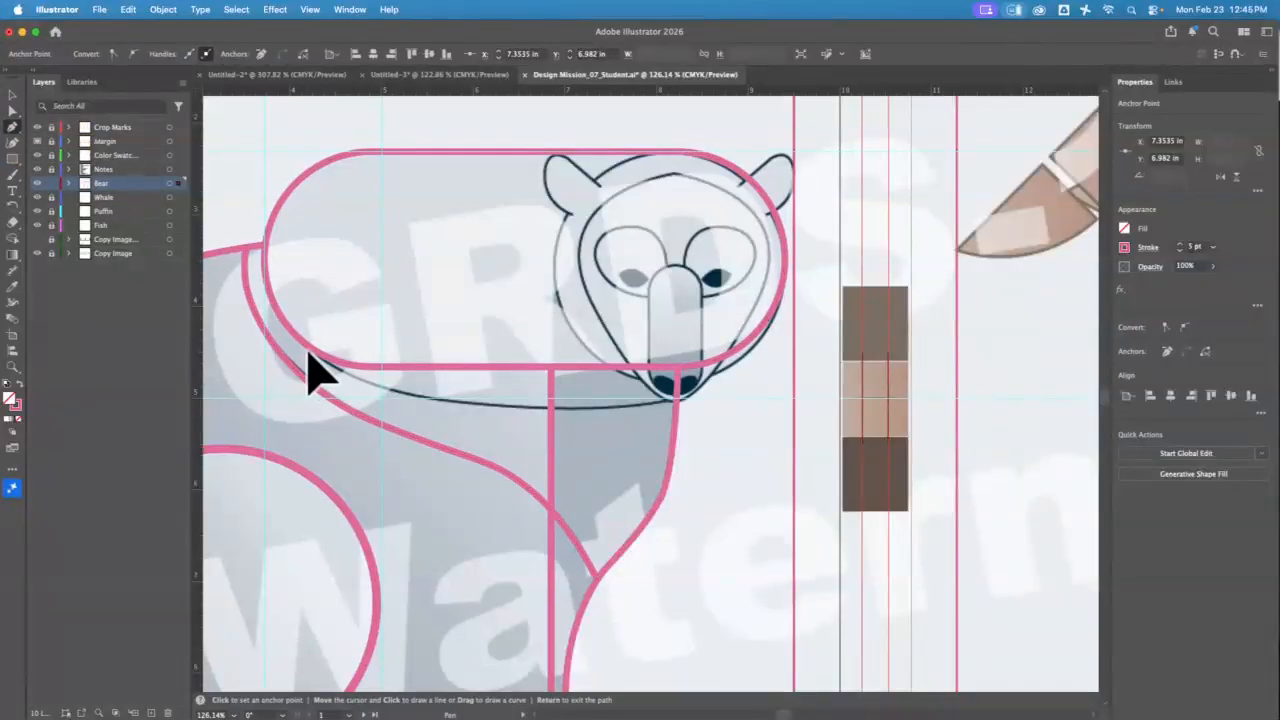
left_click(307, 351)
left_click_drag(507, 410, 656, 412)
left_click(676, 400)
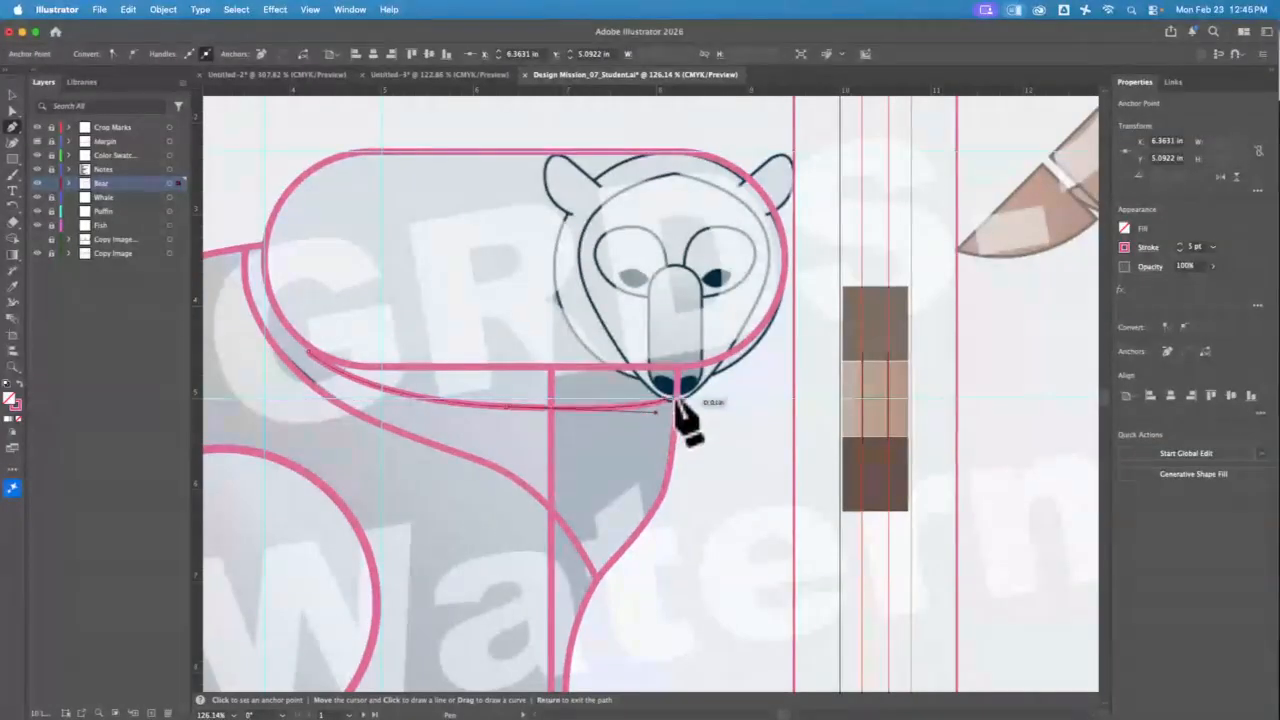
left_click(13, 95)
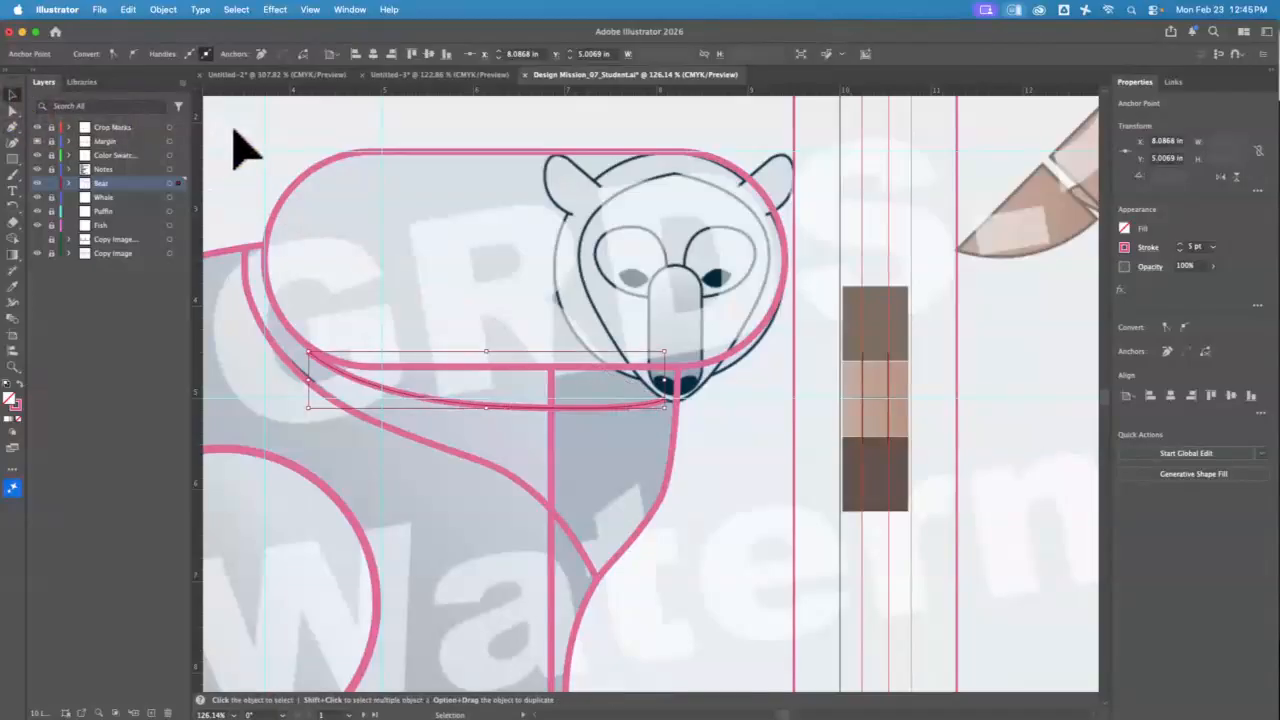
left_click(245, 150)
left_click(13, 110)
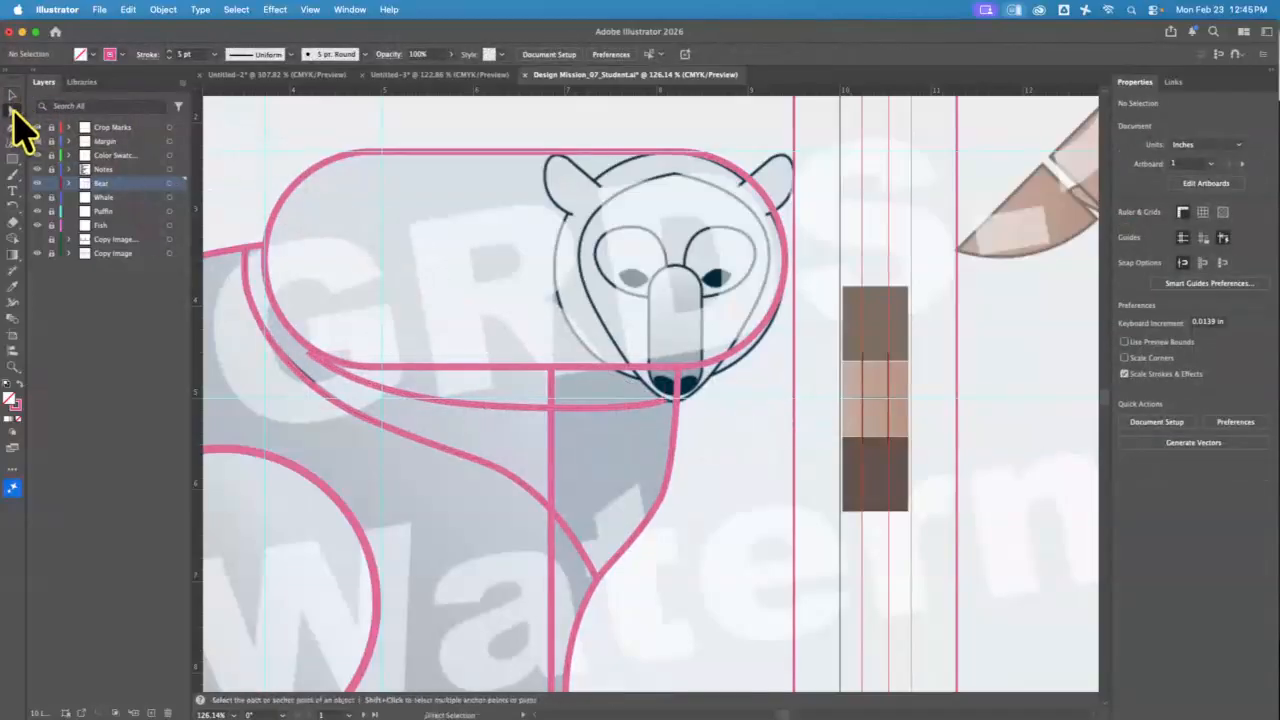
left_click_drag(307, 357, 312, 350)
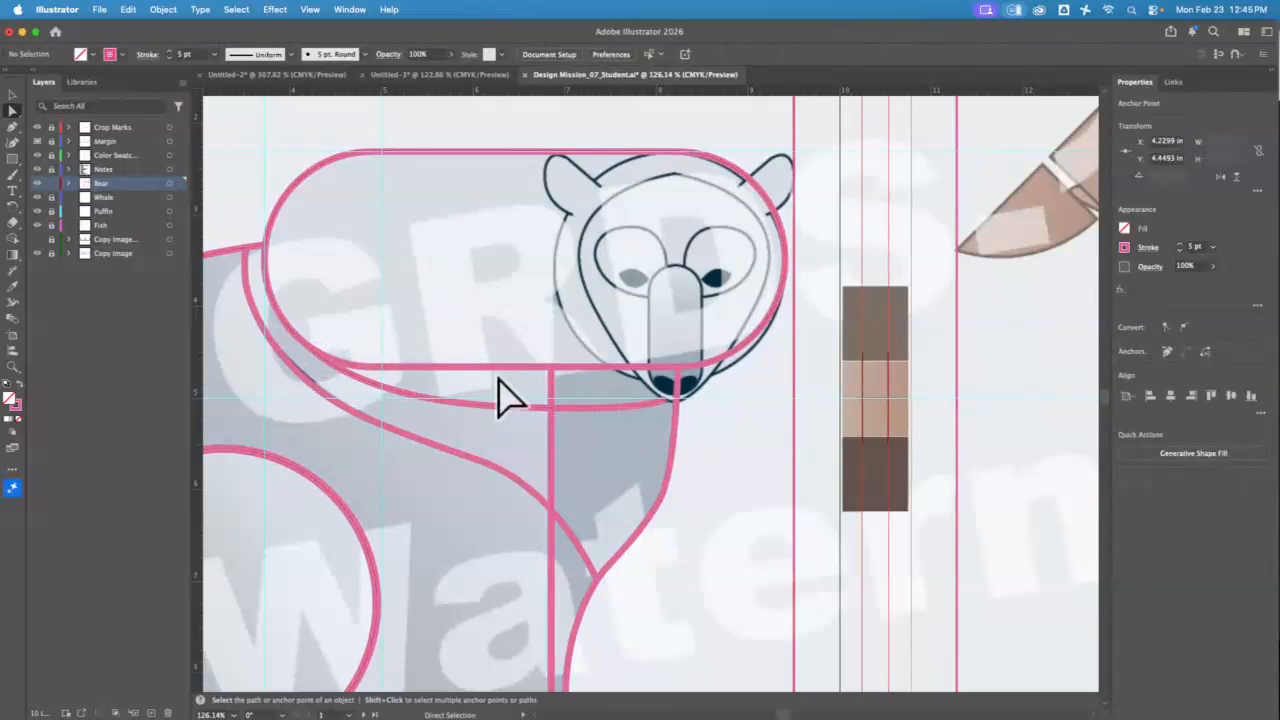
Step: Place a vertical guide through the centre of the bear's face
left_click(11, 368)
left_click_drag(706, 233, 619, 376)
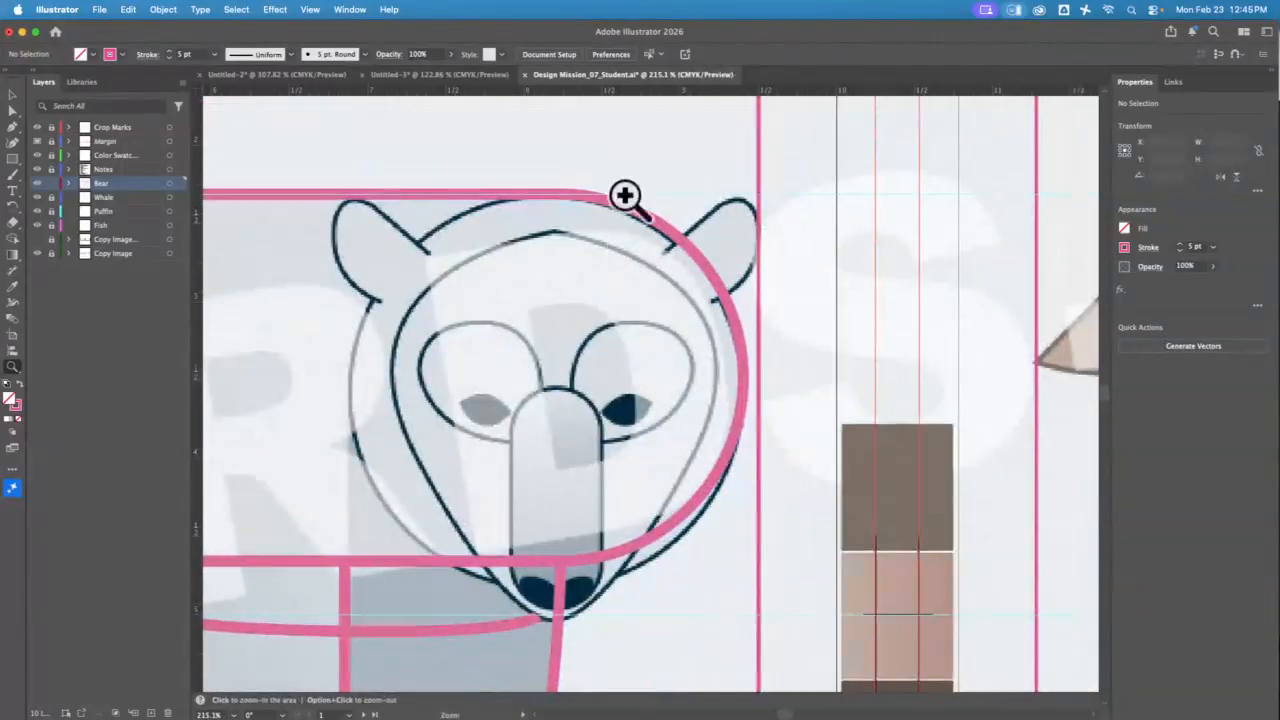
key("a")
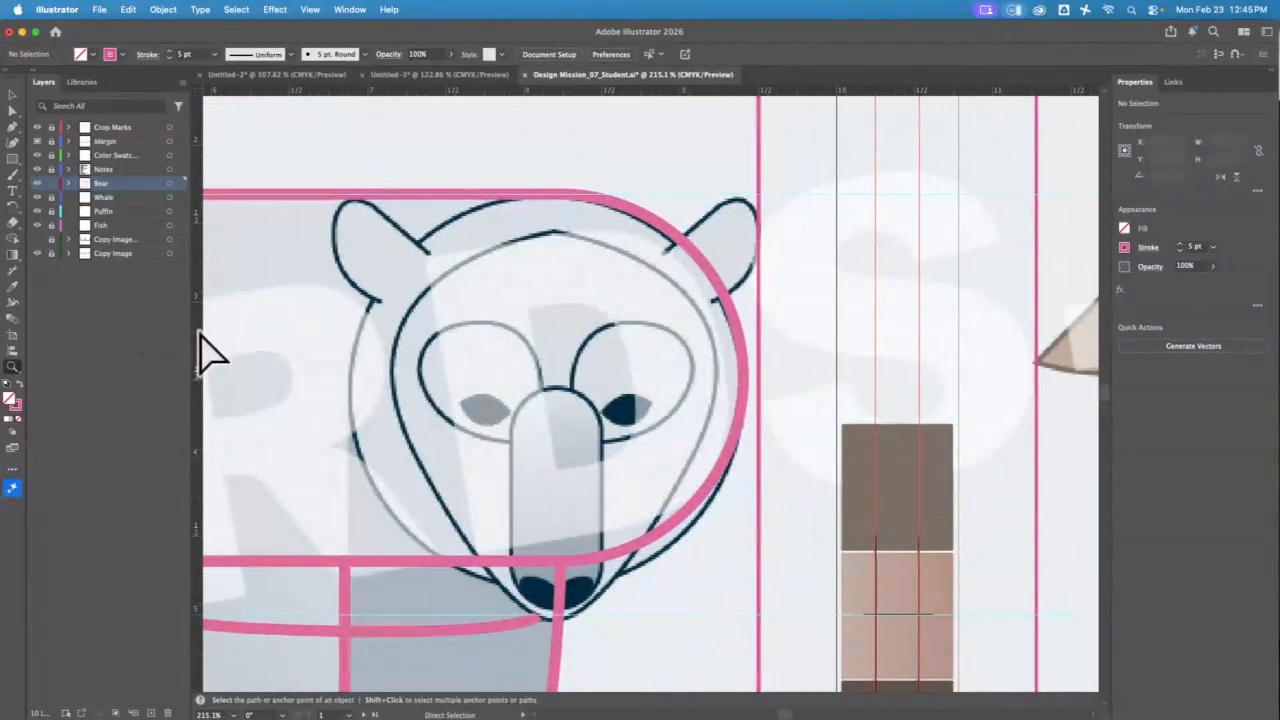
left_click_drag(200, 334, 302, 342)
key("z")
Step: Draw a circle about 2.52 in wide over the bear's head and move it to match the reference head outline
left_click_drag(14, 157, 60, 192)
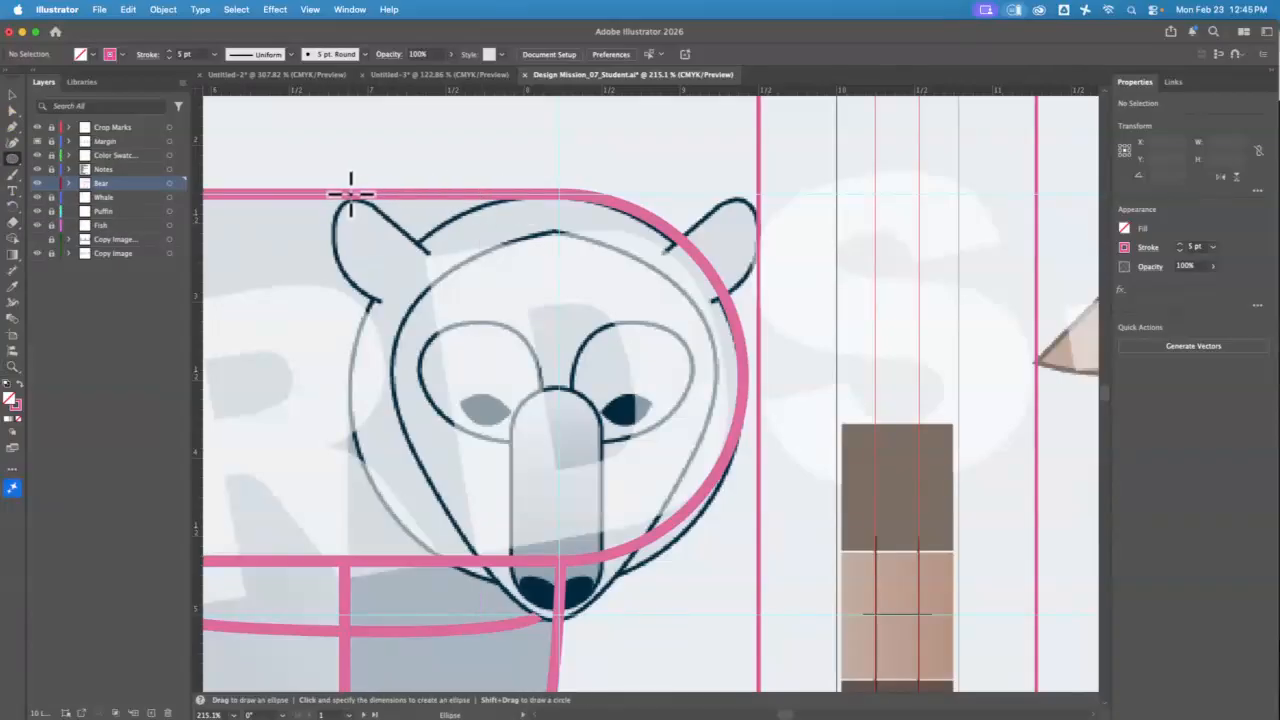
left_click_drag(351, 194, 744, 587)
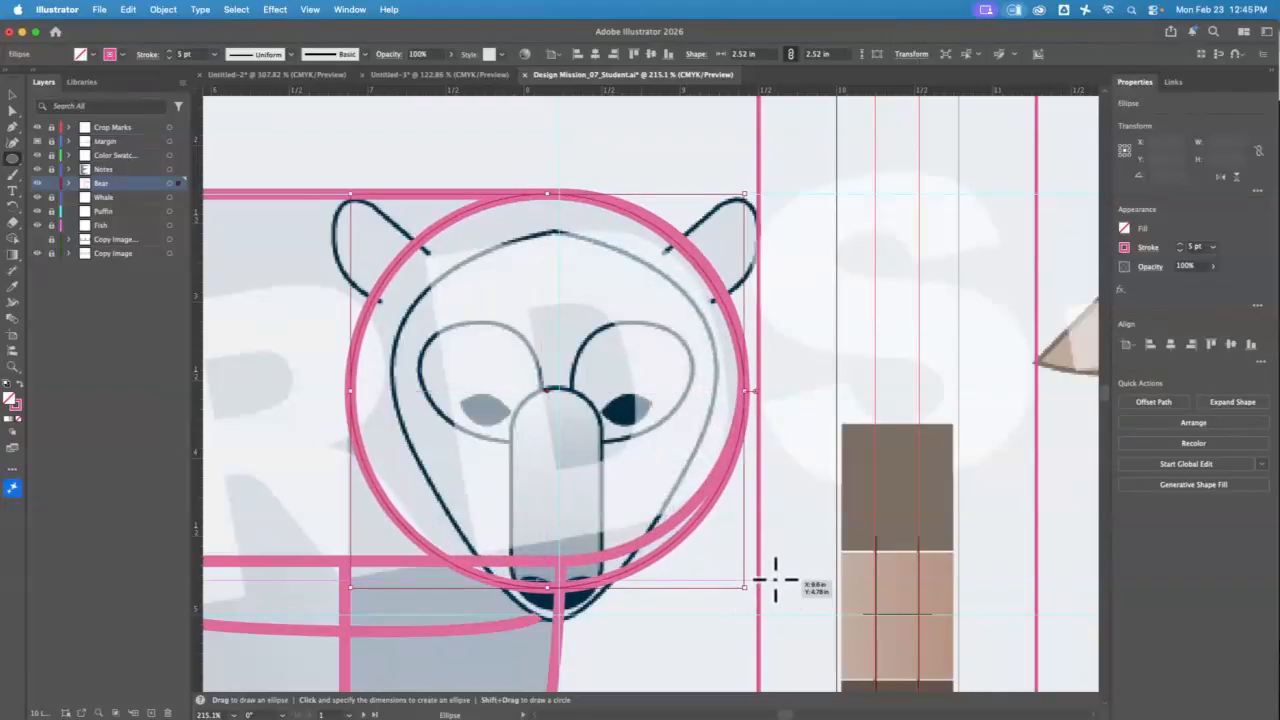
left_click(14, 95)
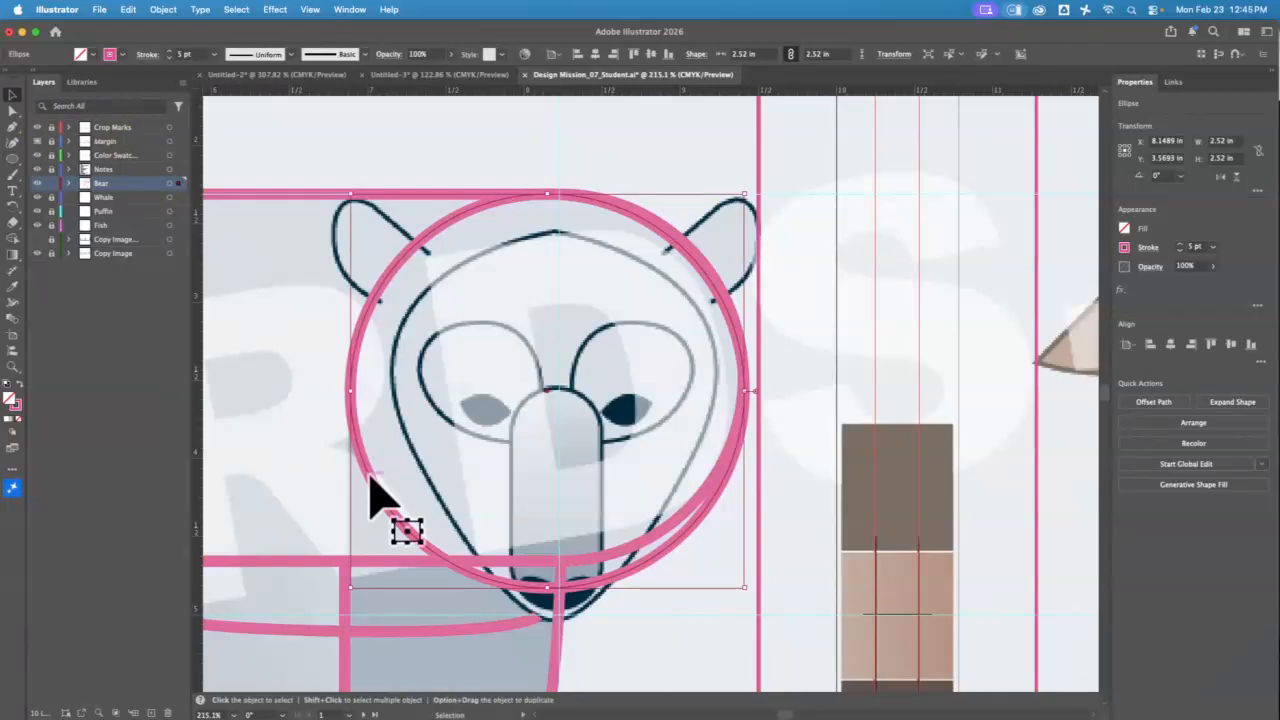
left_click_drag(371, 509, 375, 474)
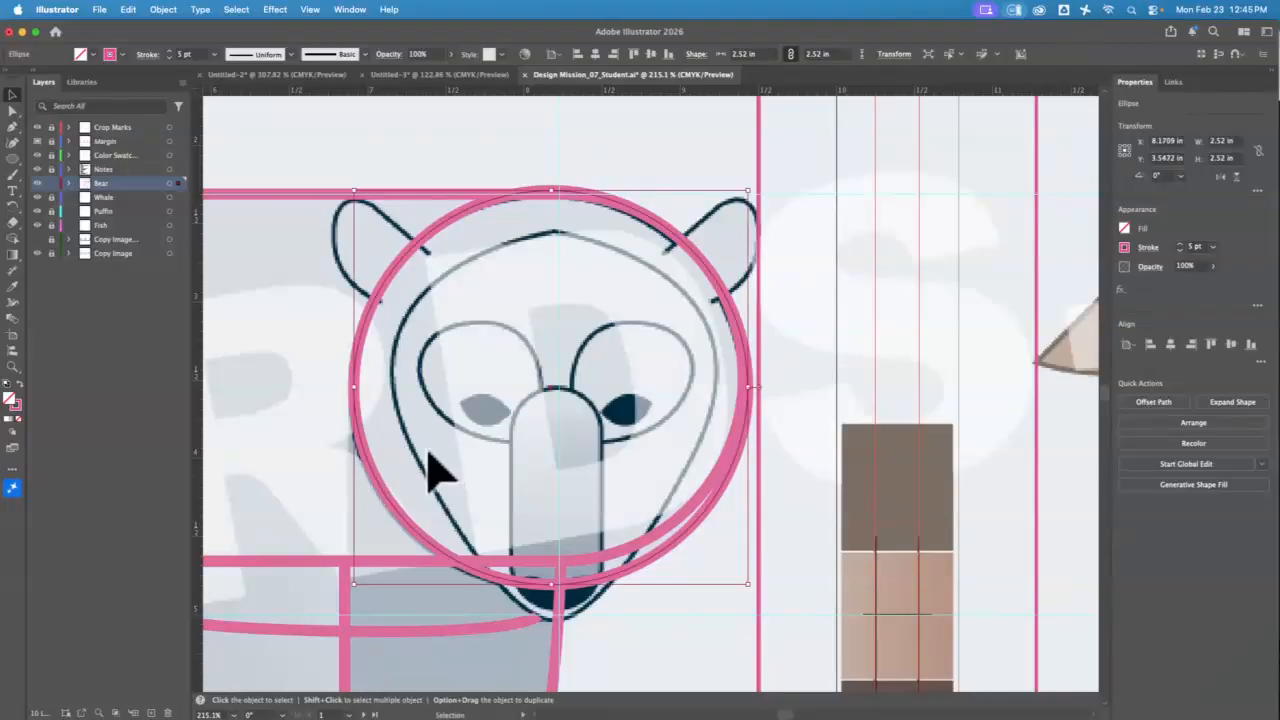
Step: Try deleting the head circle's right-hand anchor with Direct Selection, and undo the deletion
left_click(13, 110)
left_click(791, 420)
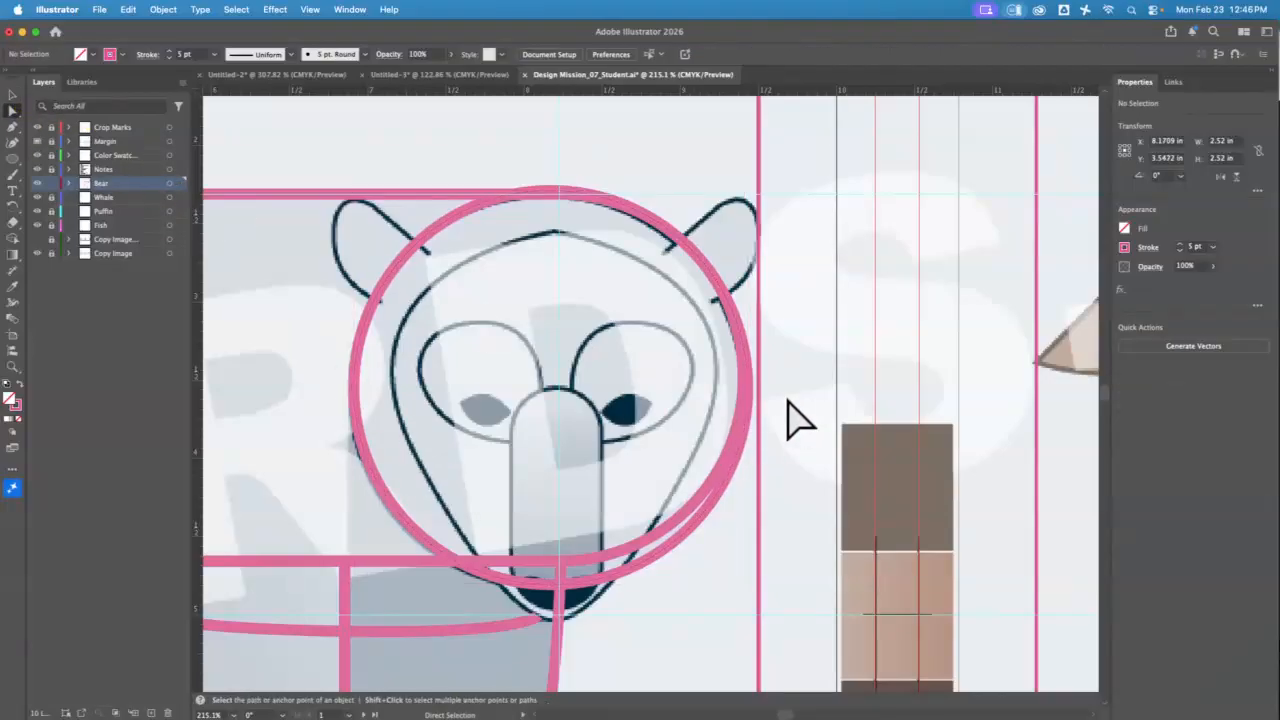
left_click(750, 388)
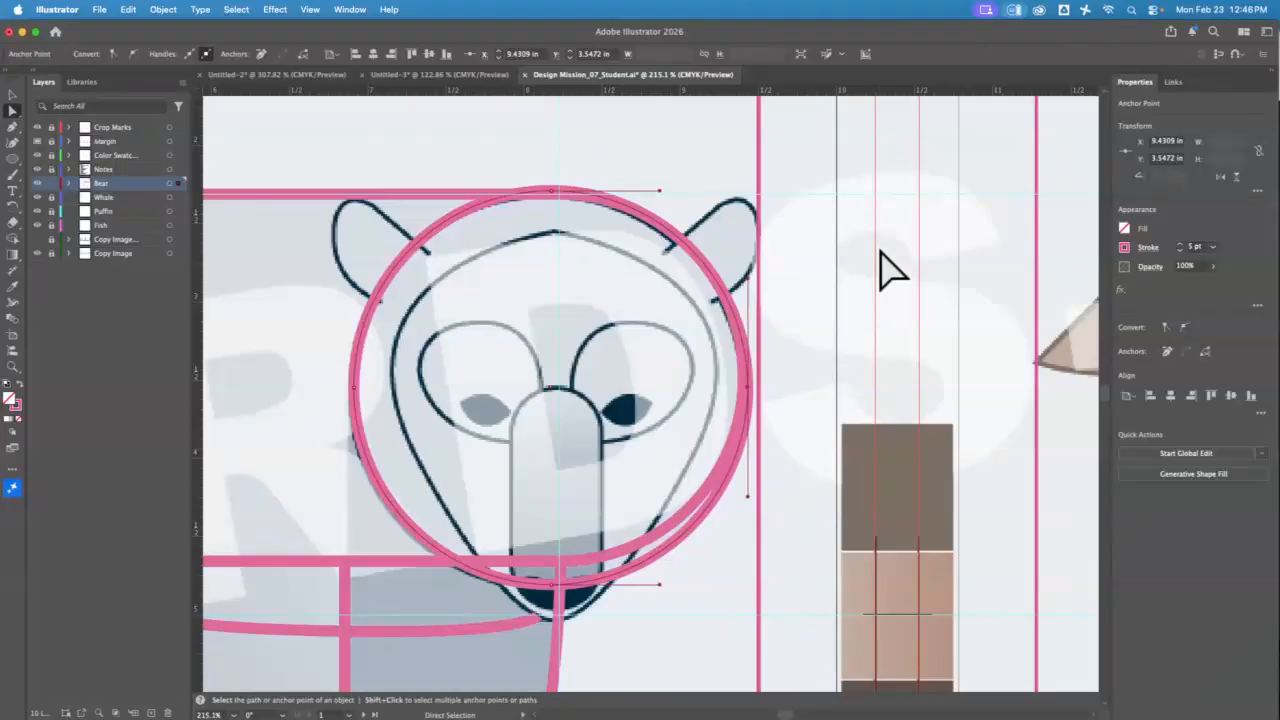
key("BackSpace")
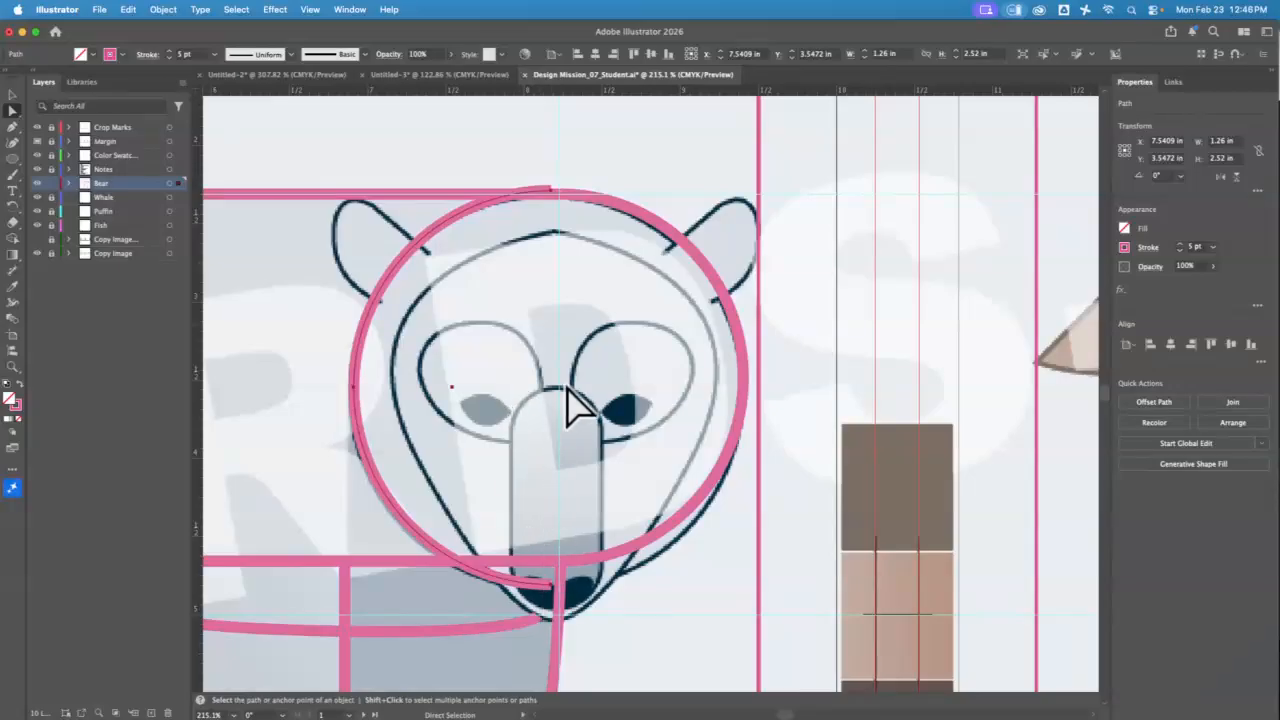
key("super+z")
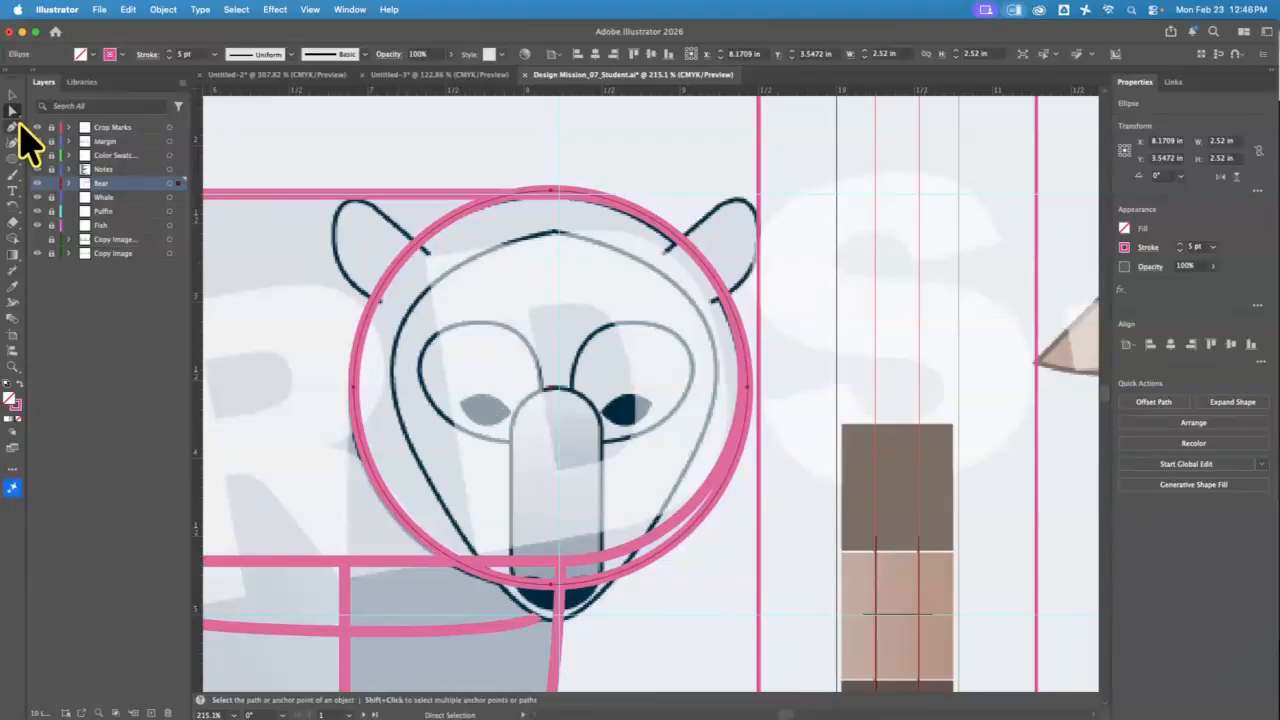
Step: Draw an open Pen path around the reference outline of the bear's left ear, with both ends inside the head circle
left_click(13, 127)
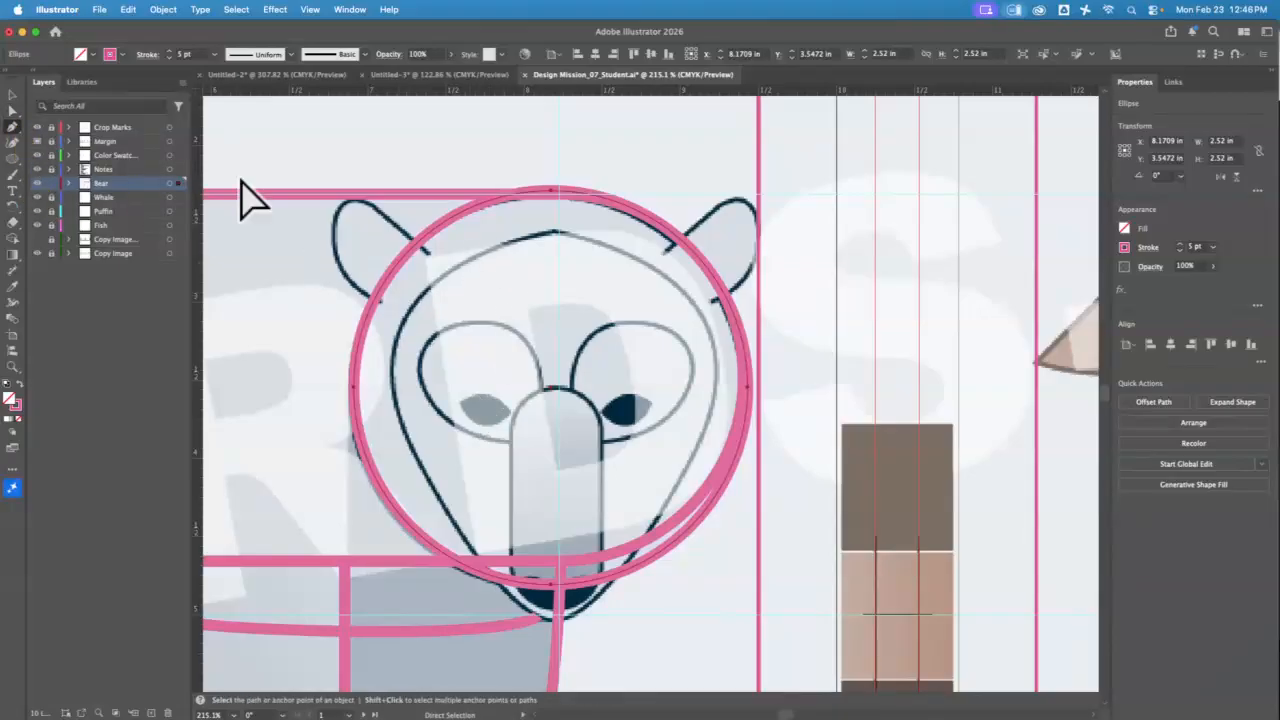
left_click(428, 253)
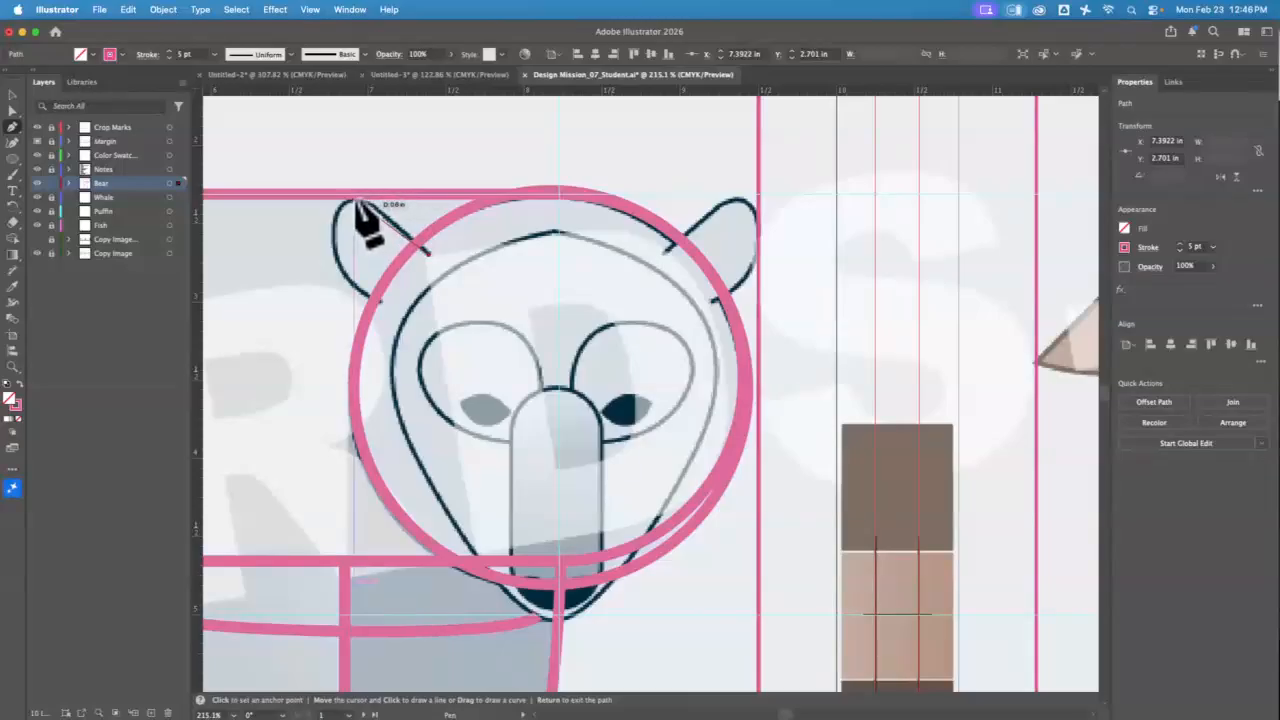
left_click(367, 206)
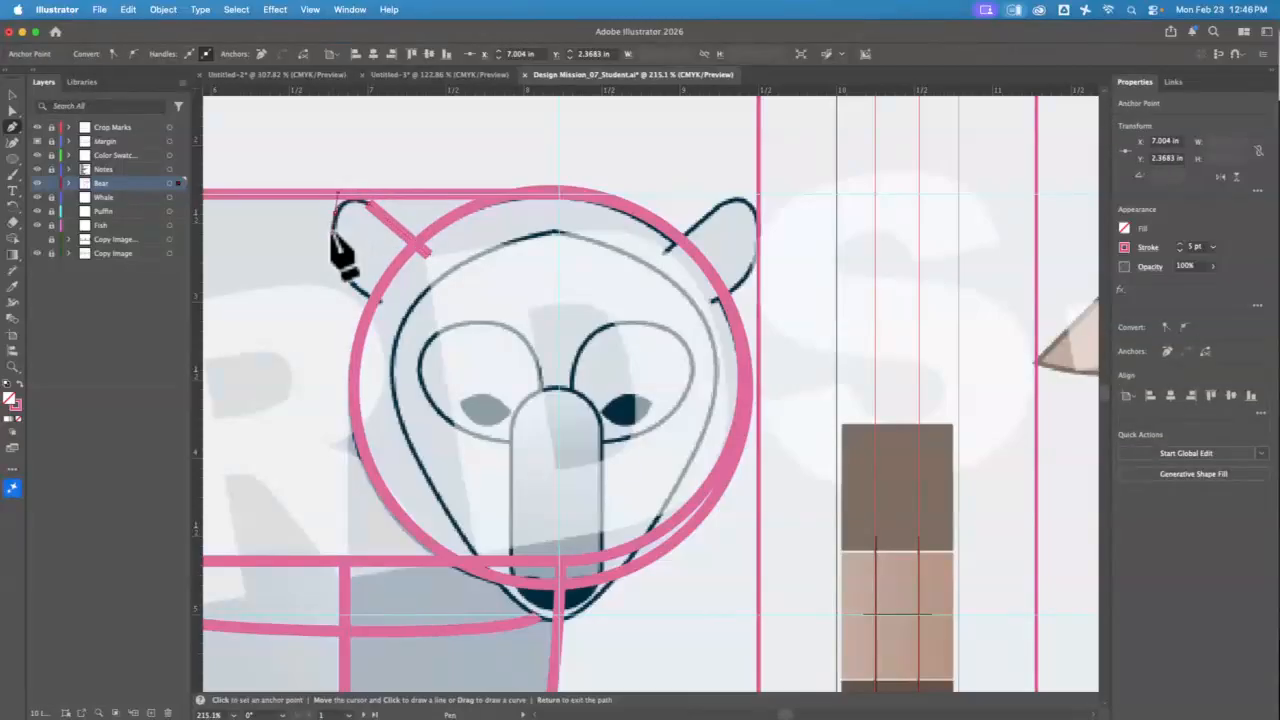
left_click_drag(334, 226, 352, 289)
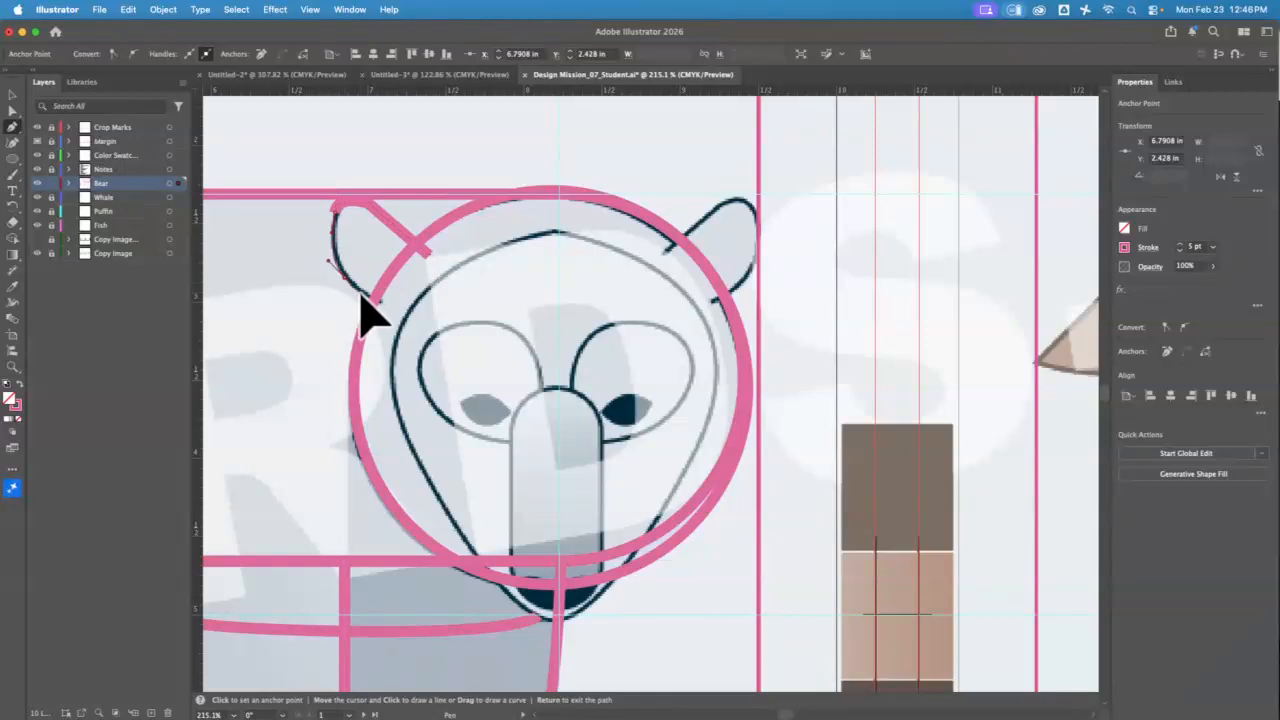
left_click(360, 296)
left_click(388, 306)
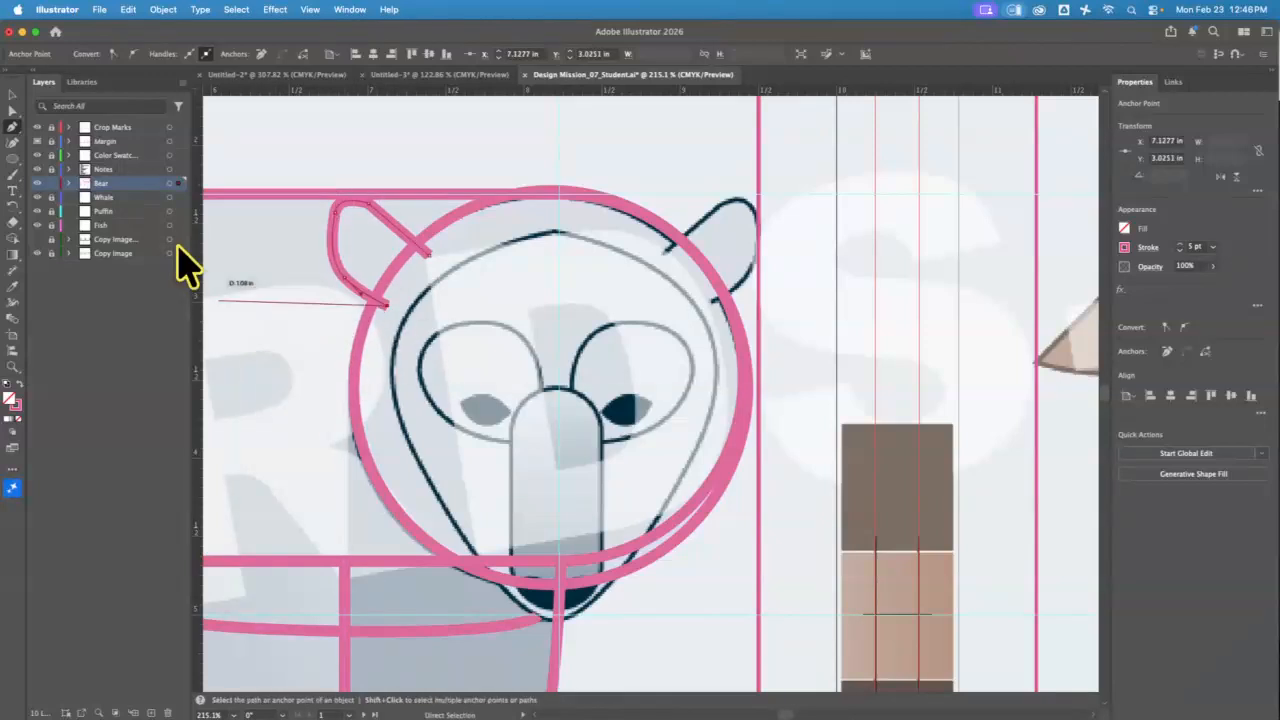
left_click(12, 95)
left_click(330, 248)
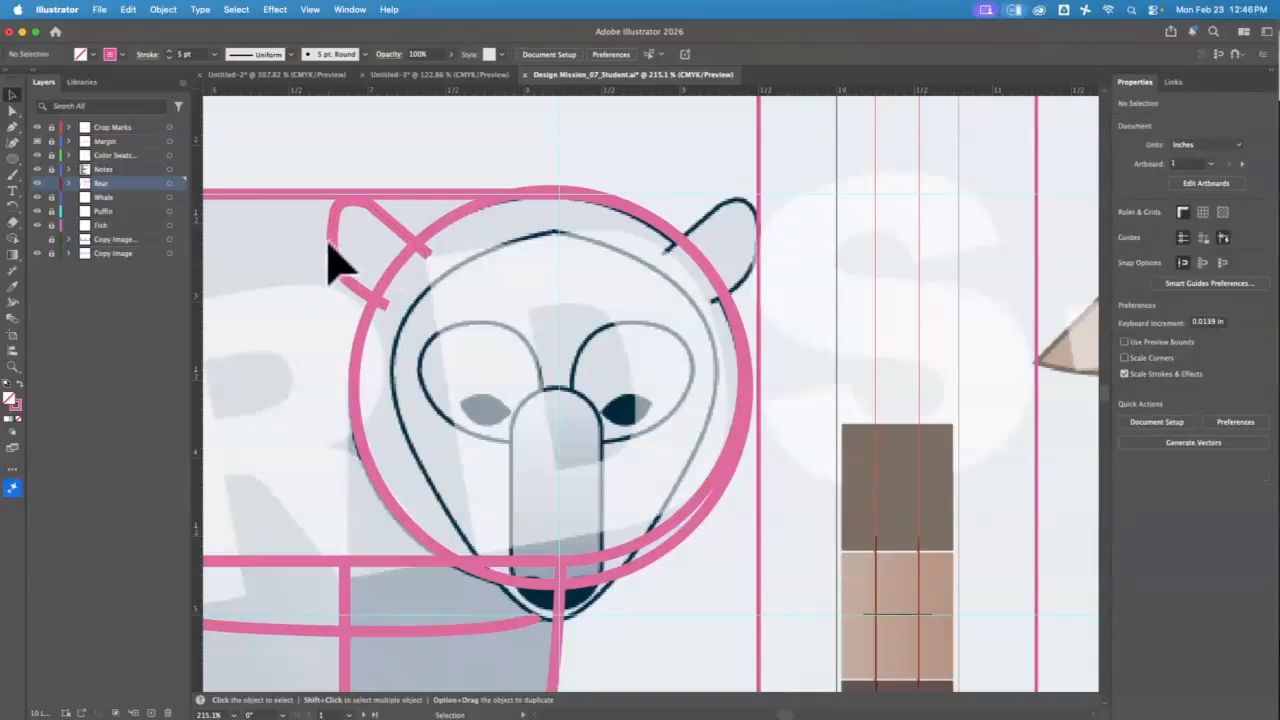
Step: Refine the left ear path's anchors and curve handles with Direct Selection so its rounded tip and outer side follow the reference
left_click(336, 262)
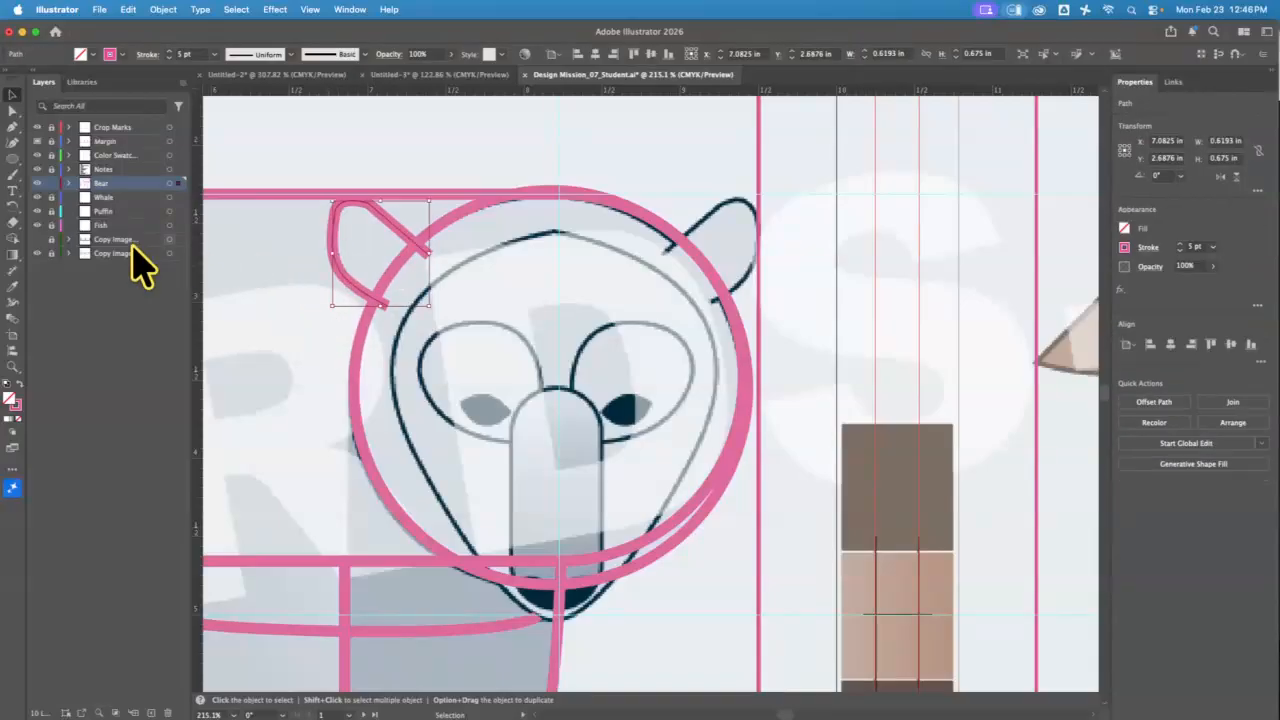
left_click(14, 366)
left_click(368, 210)
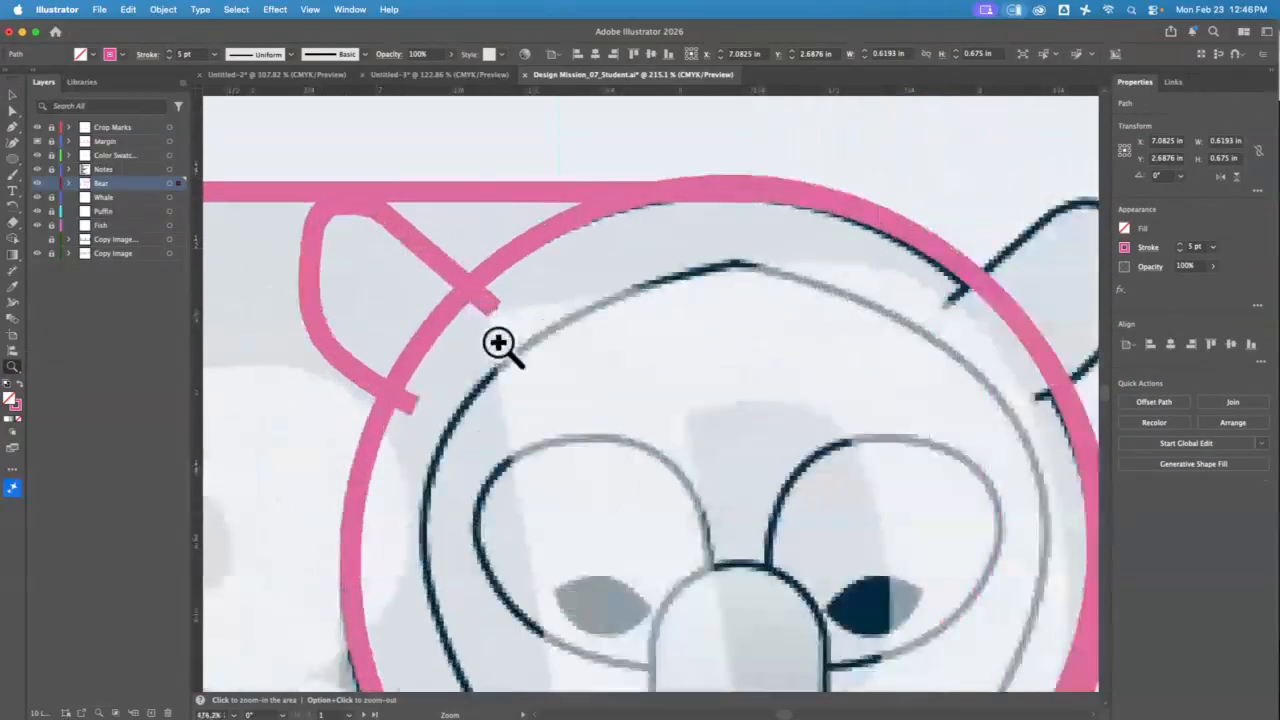
scroll(400, 320, "left", 5)
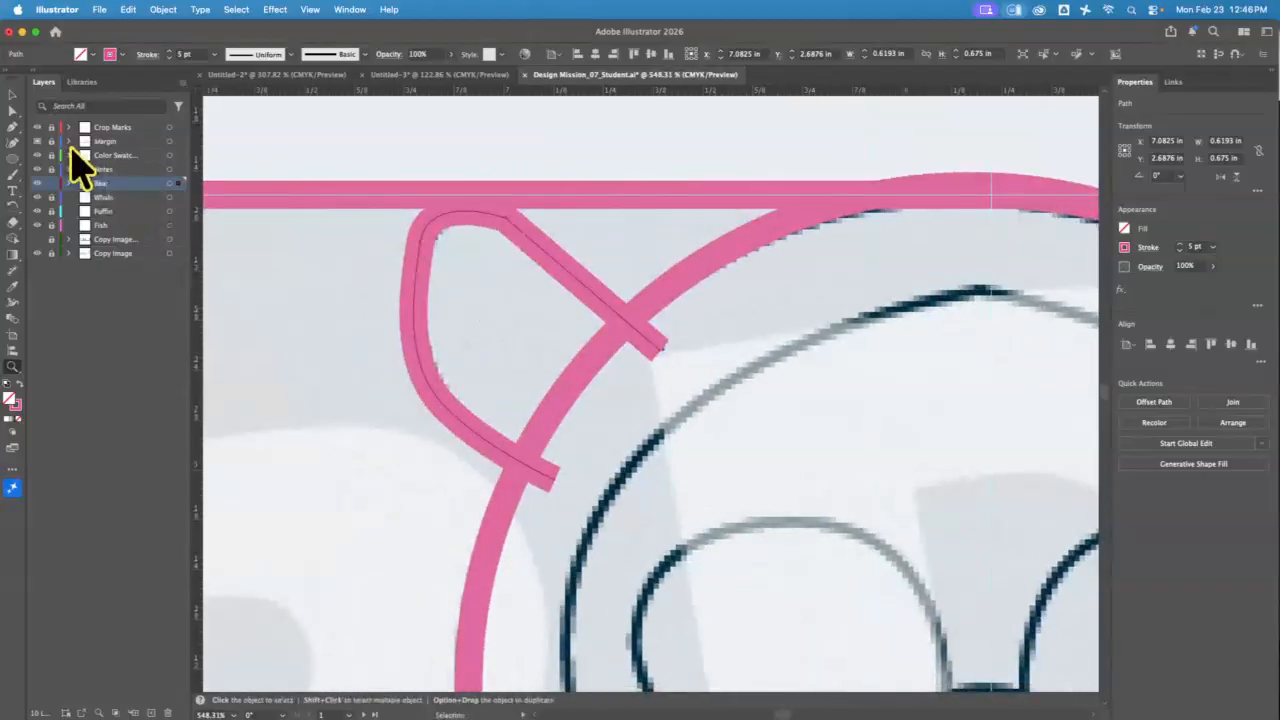
left_click(13, 110)
left_click_drag(503, 218, 429, 257)
left_click(404, 368)
mouse_move(404, 369)
left_mouse_down()
mouse_move(412, 385)
mouse_move(396, 347)
left_mouse_up()
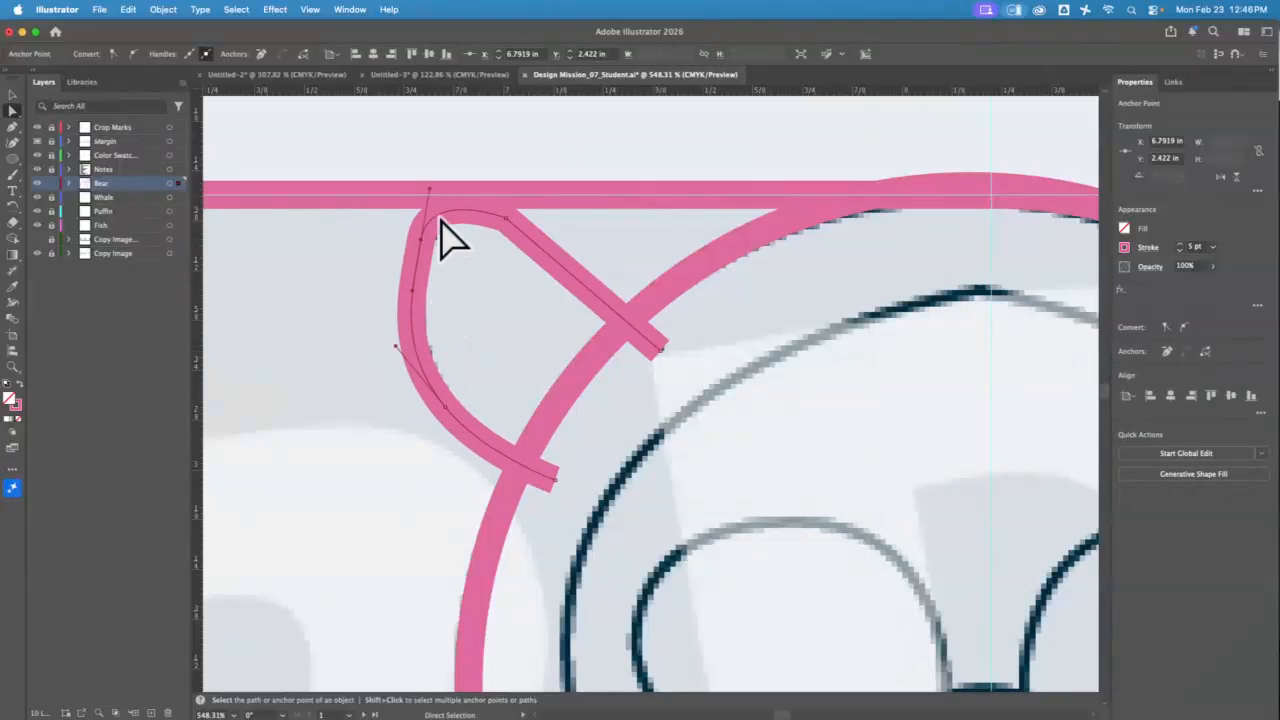
left_click_drag(432, 189, 435, 240)
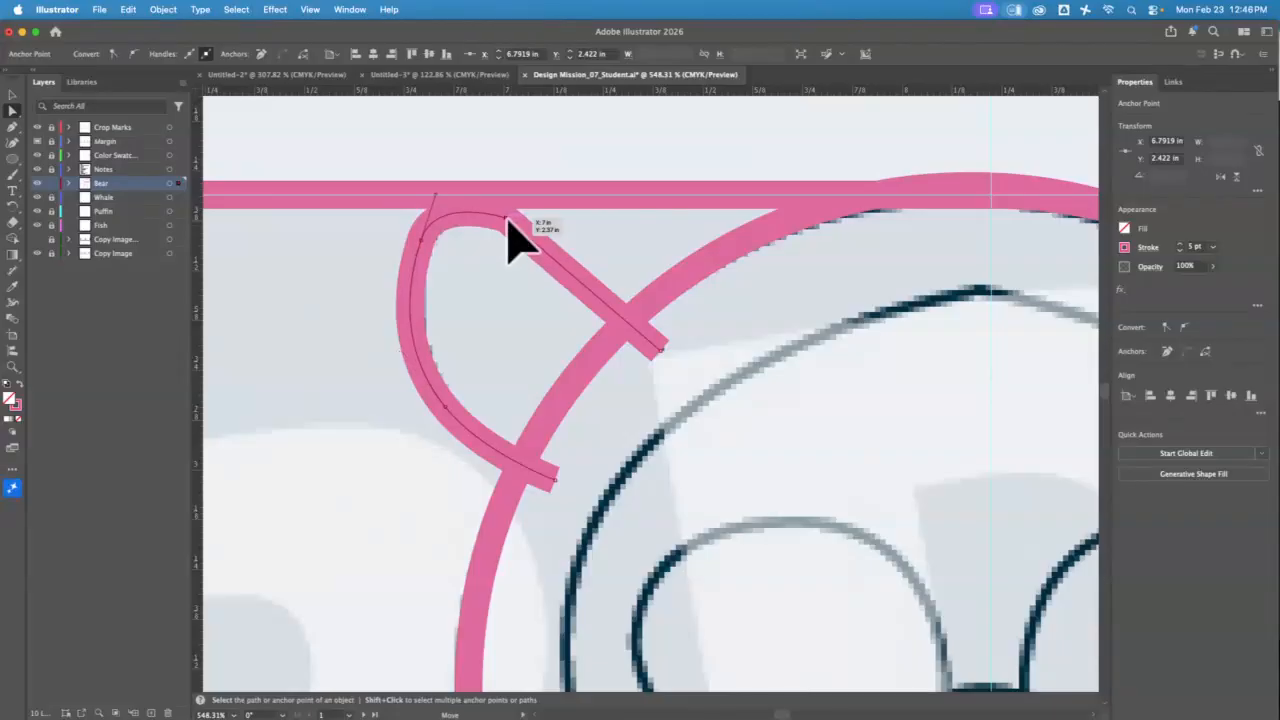
mouse_move(507, 219)
left_mouse_down()
mouse_move(524, 238)
mouse_move(514, 219)
left_mouse_up()
mouse_move(436, 195)
left_mouse_down()
mouse_move(447, 186)
mouse_move(451, 200)
left_mouse_up()
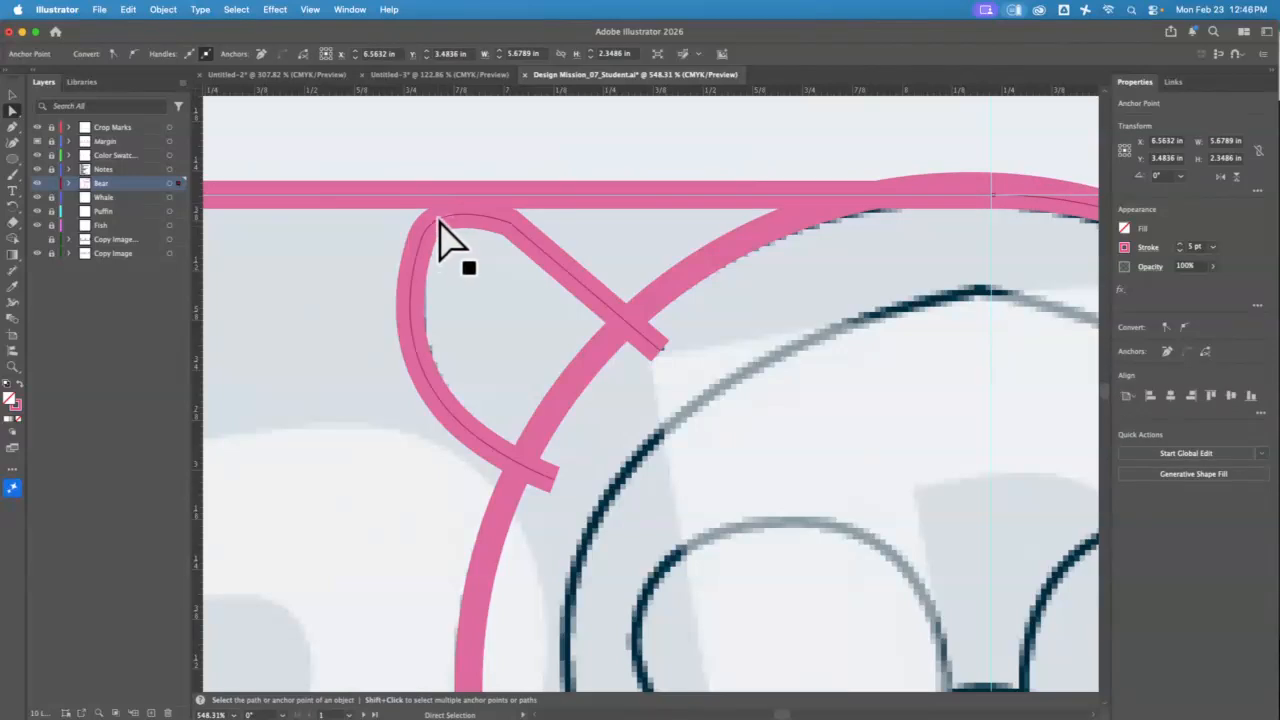
left_click_drag(438, 250, 450, 205)
left_click(470, 345)
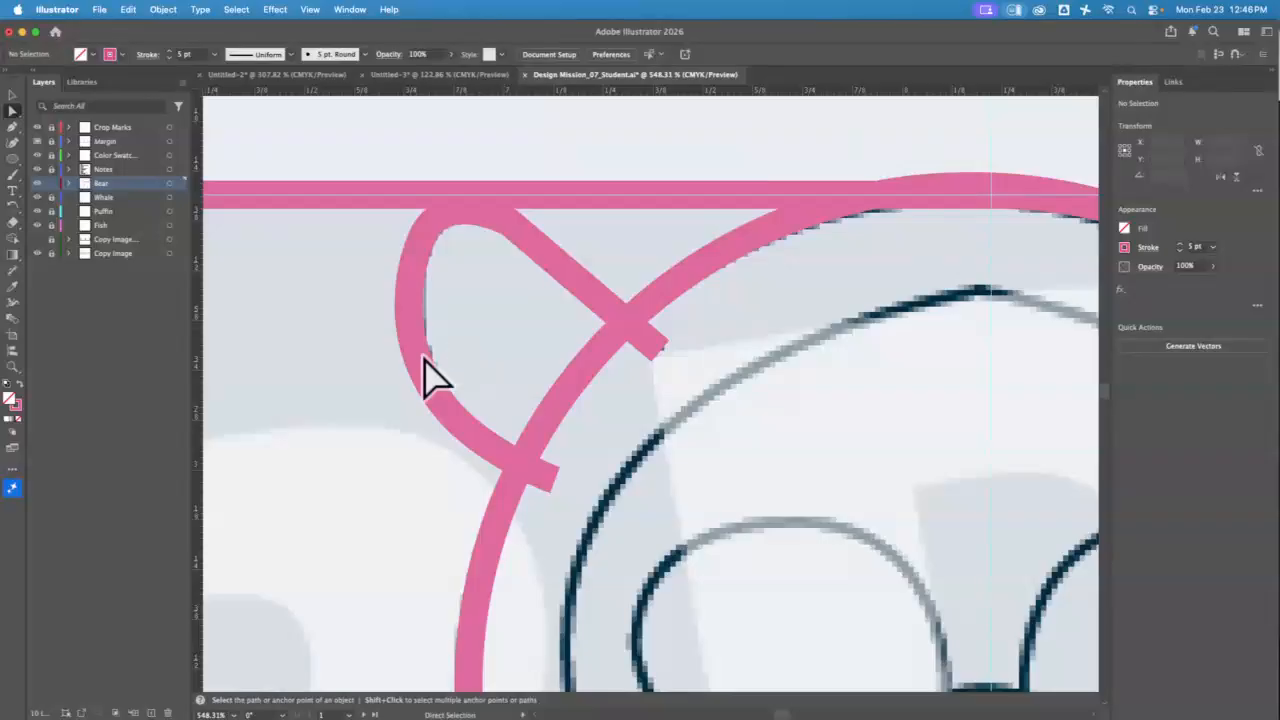
Step: Copy the finished left ear path and paste a duplicate of it on the Bear layer
left_click(14, 93)
key("super+minus")
key("super+minus")
key("super+minus")
key("super+minus")
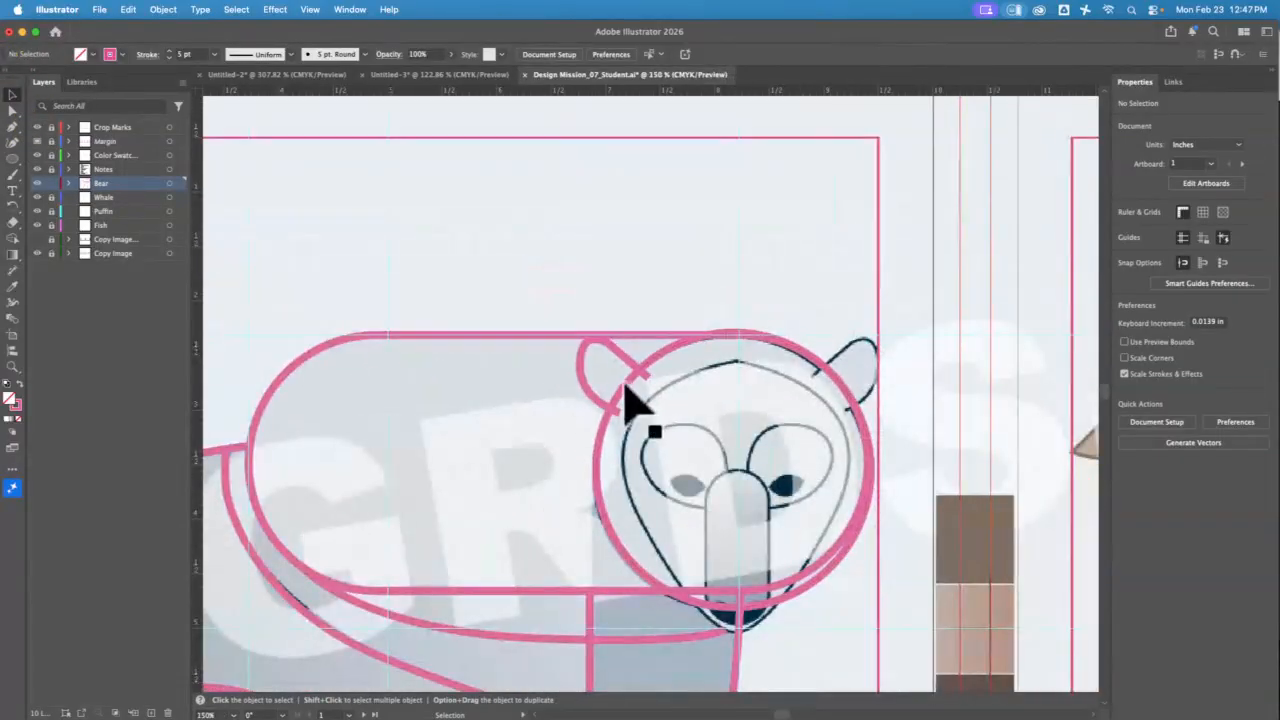
left_click(596, 406)
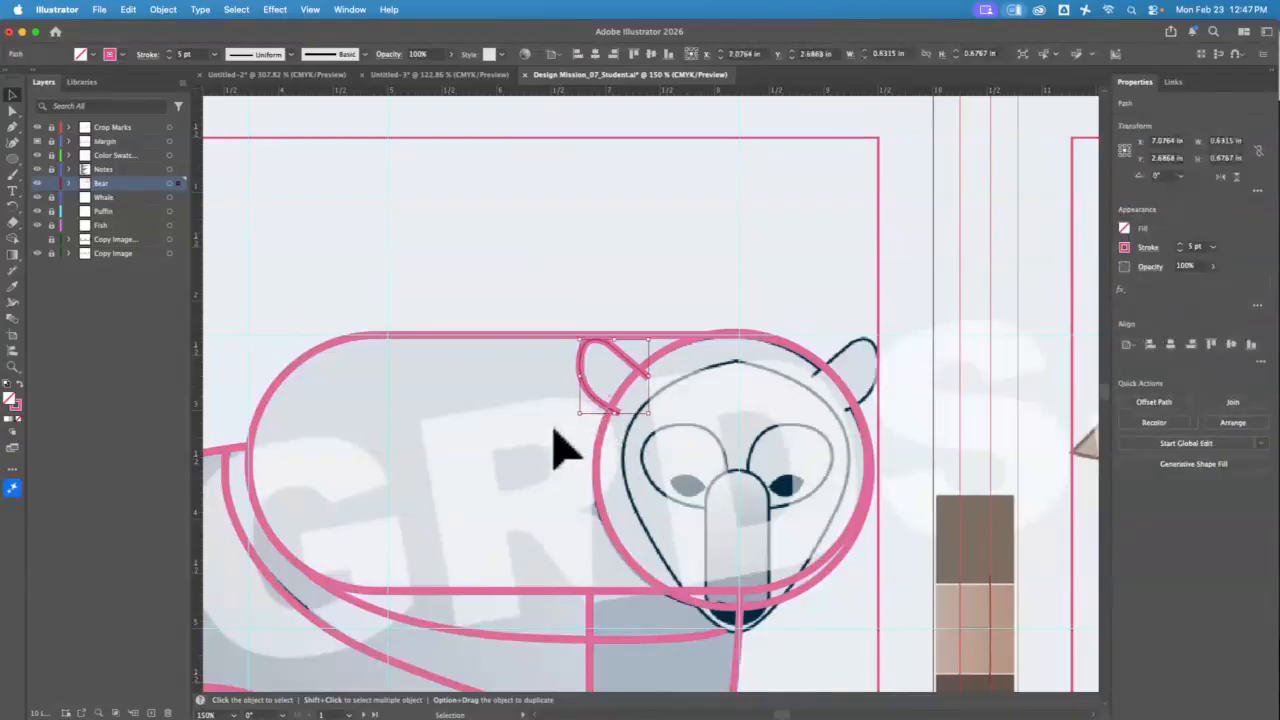
key("a")
key("v")
key("super+c")
key("super+v")
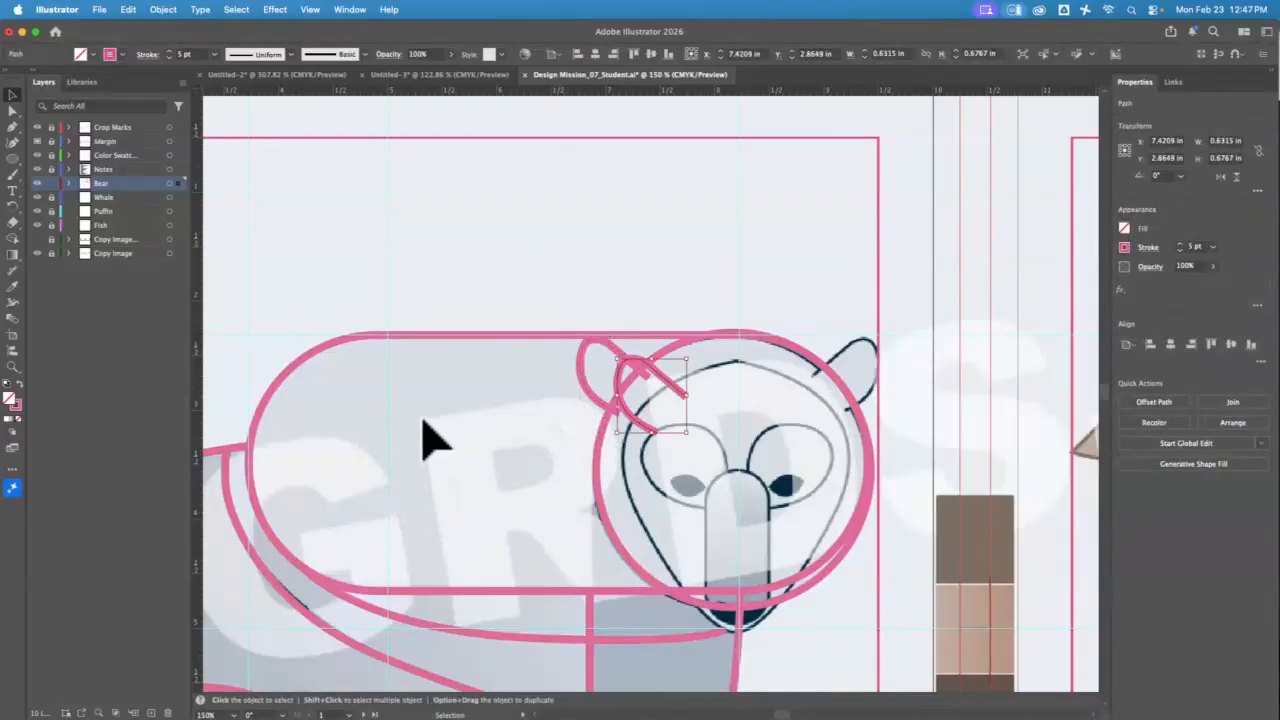
Step: Reflect the pasted ear across the vertical axis and move it onto the reference outline of the bear's right ear
left_click_drag(13, 207, 66, 245)
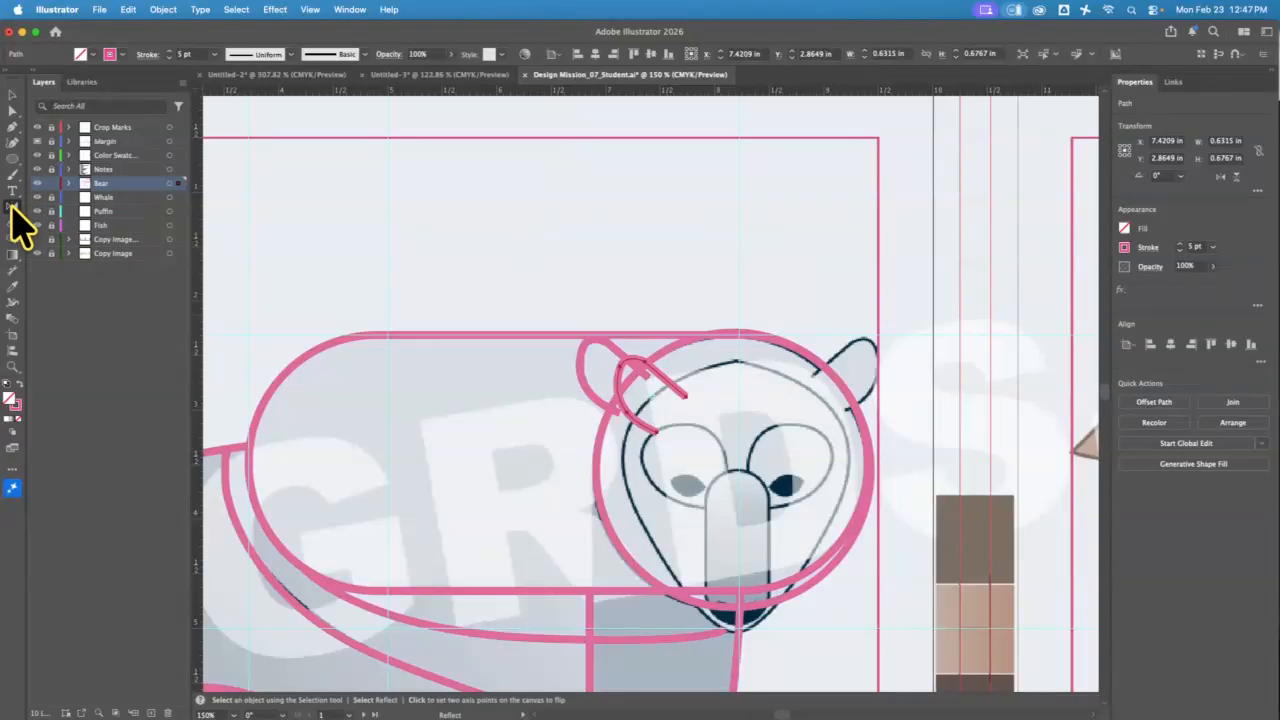
double_click(13, 208)
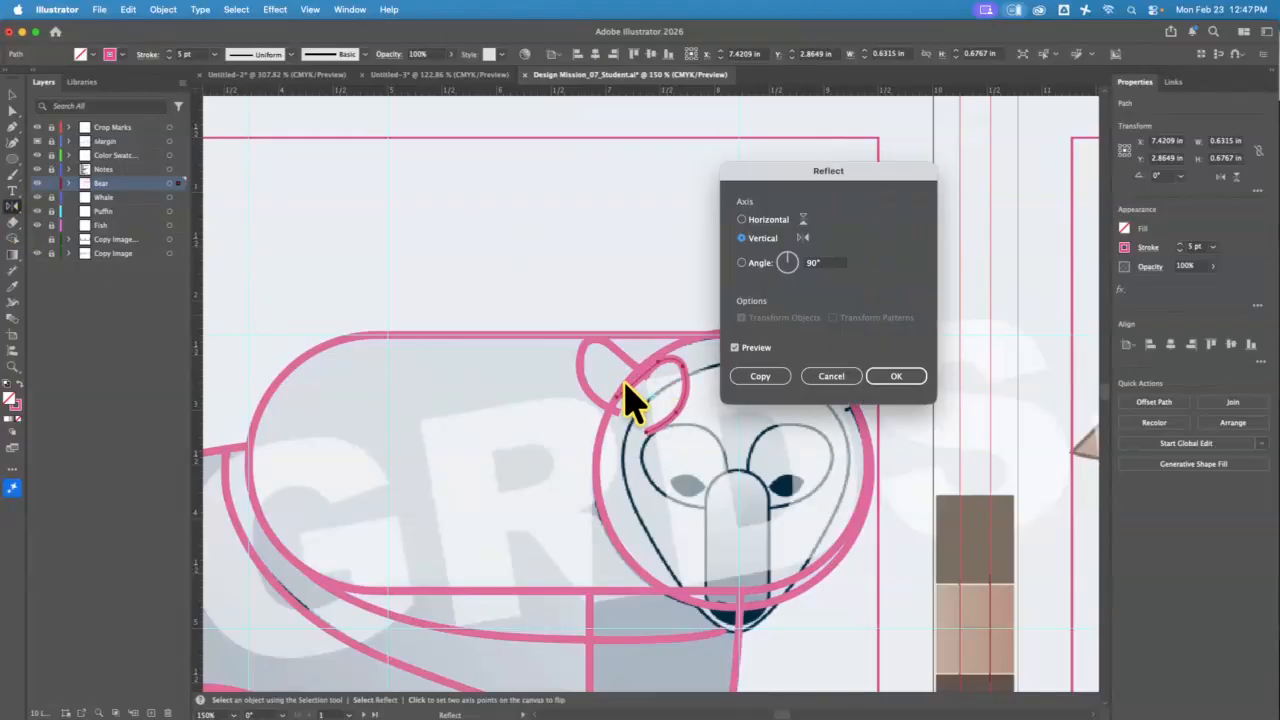
left_click(893, 382)
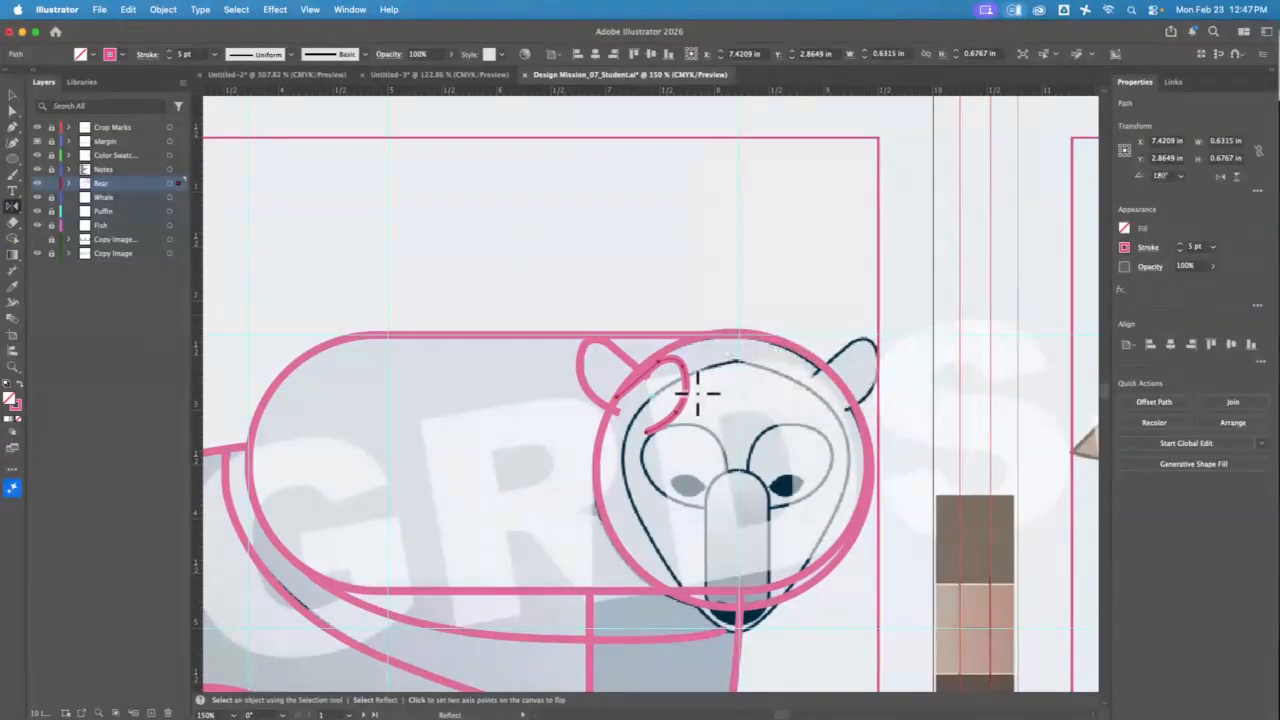
left_click(12, 95)
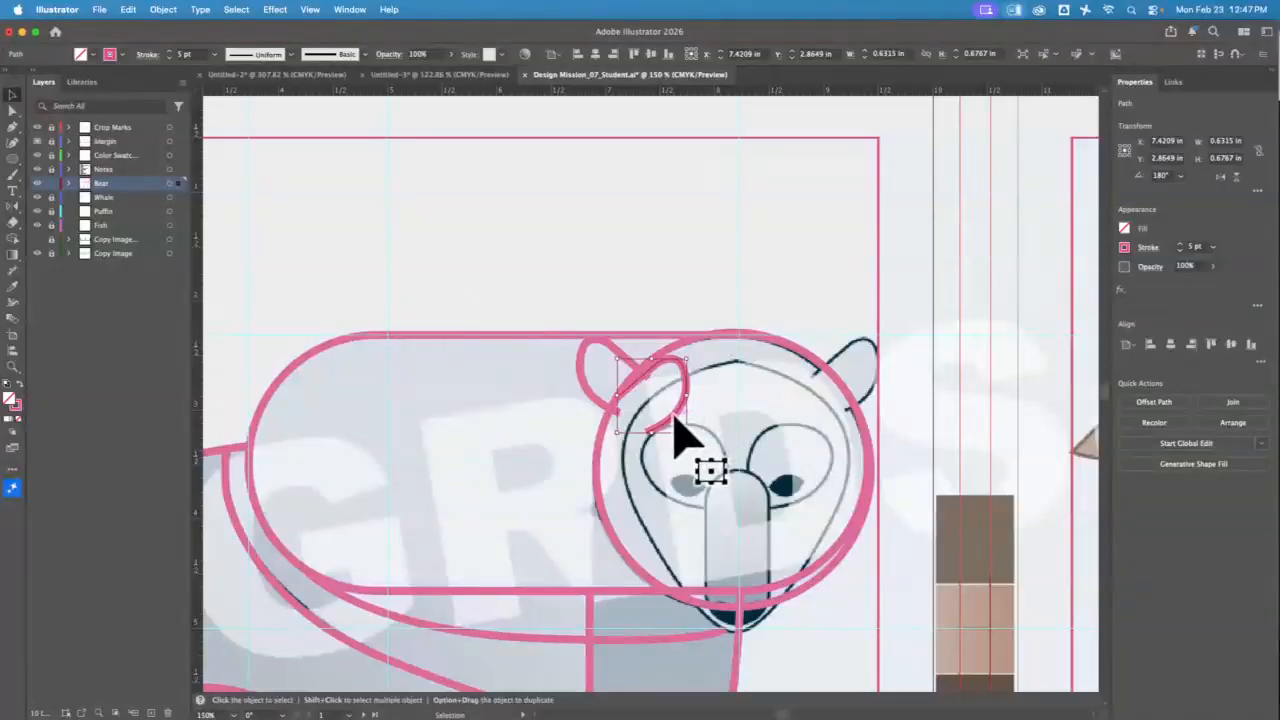
left_click_drag(686, 443, 878, 414)
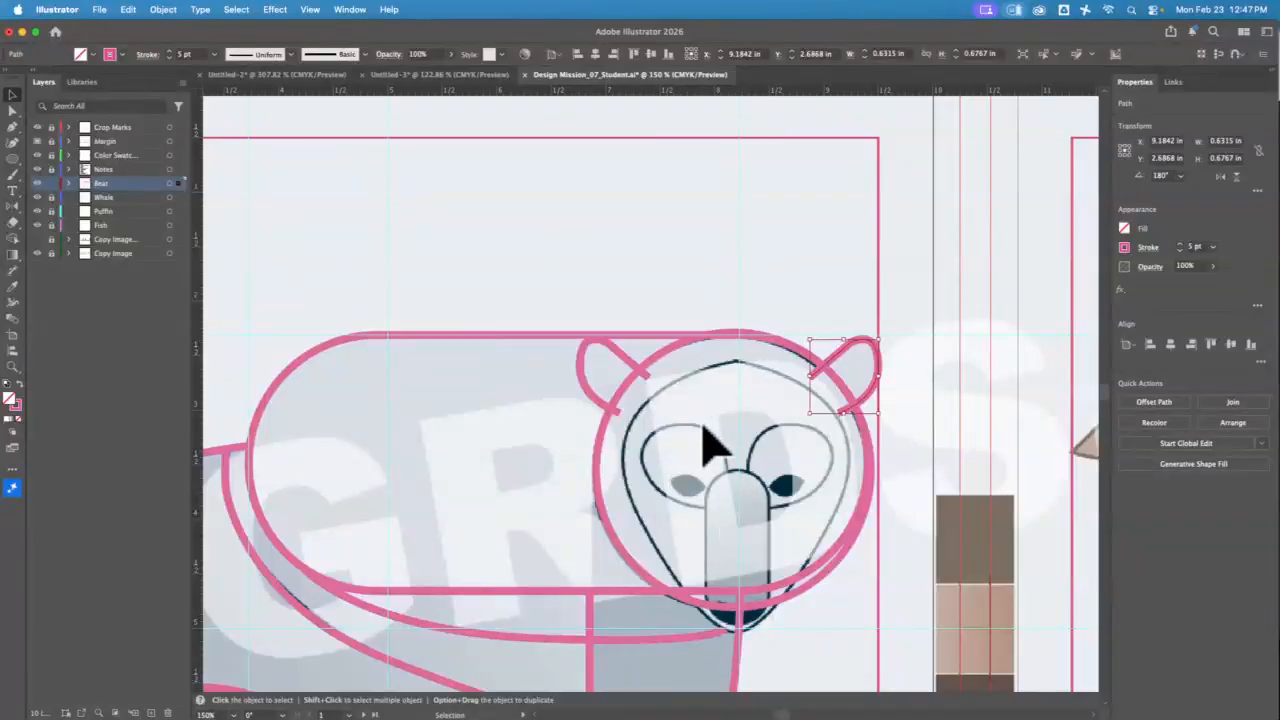
key("a")
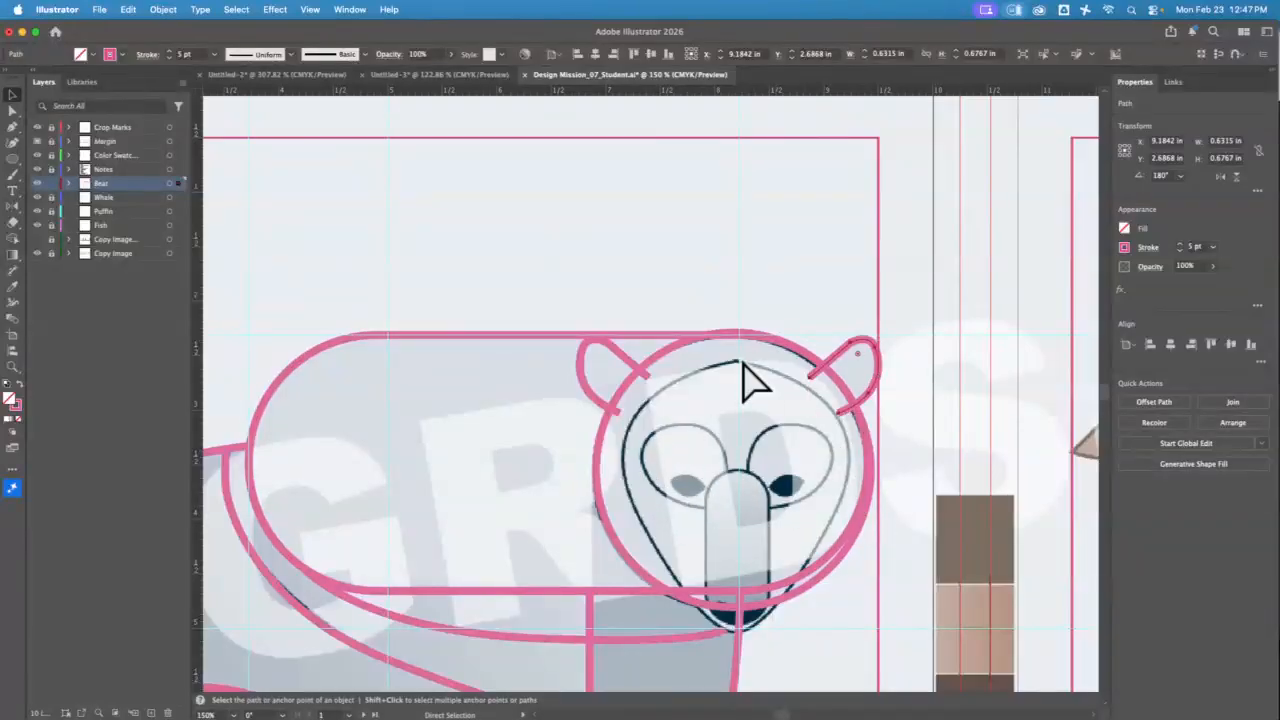
Step: Go to the whale artwork, lock the Bear layer, and unlock and activate the Whale layer
key("super+minus")
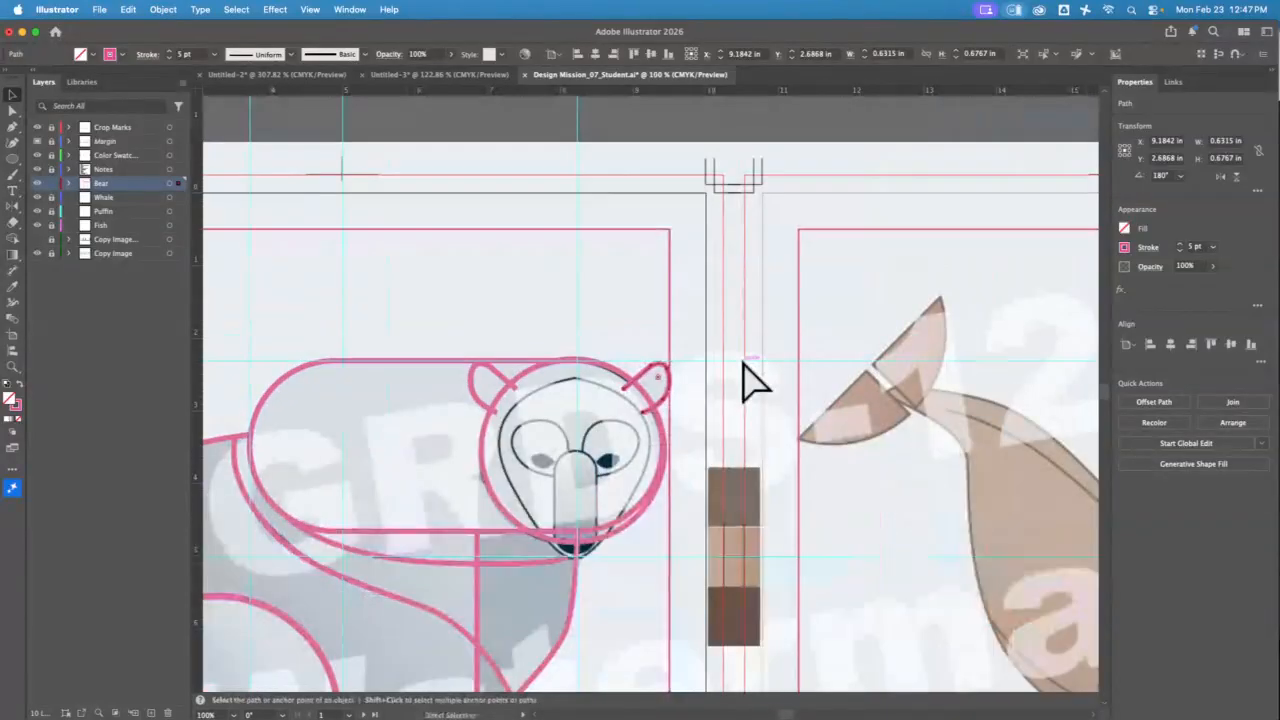
key("super+minus")
key("space")
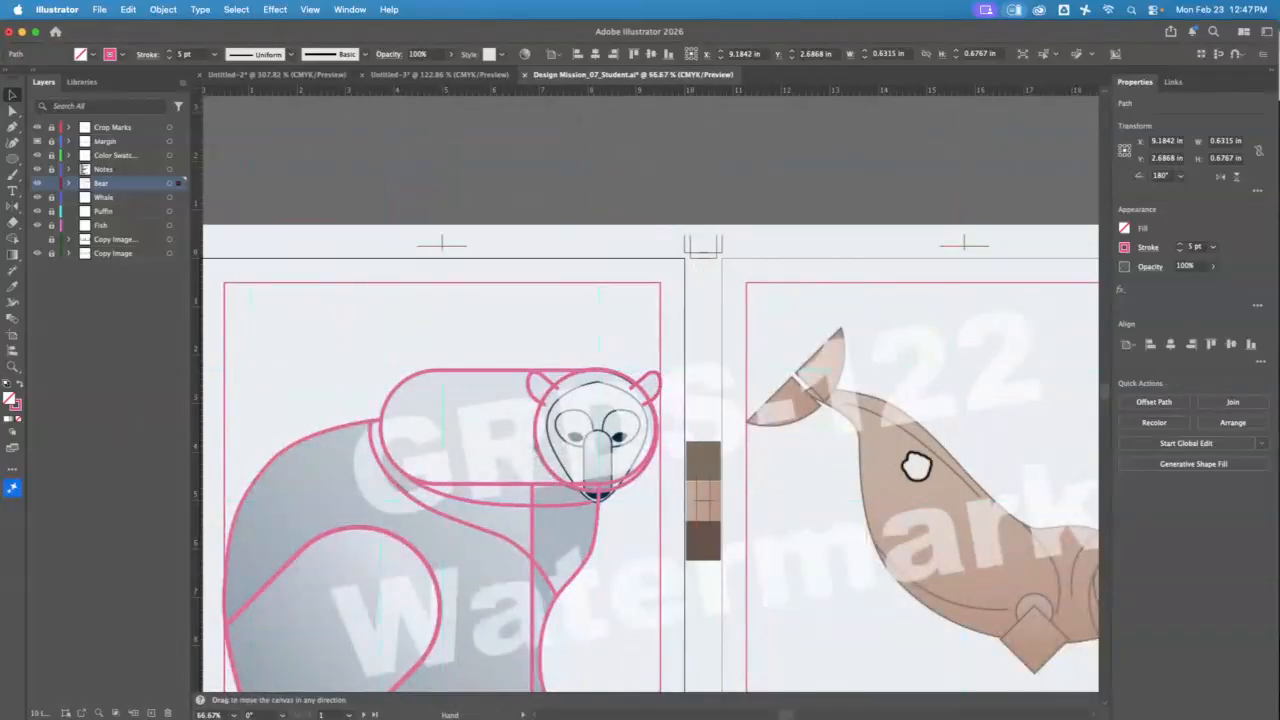
left_click_drag(917, 466, 522, 331)
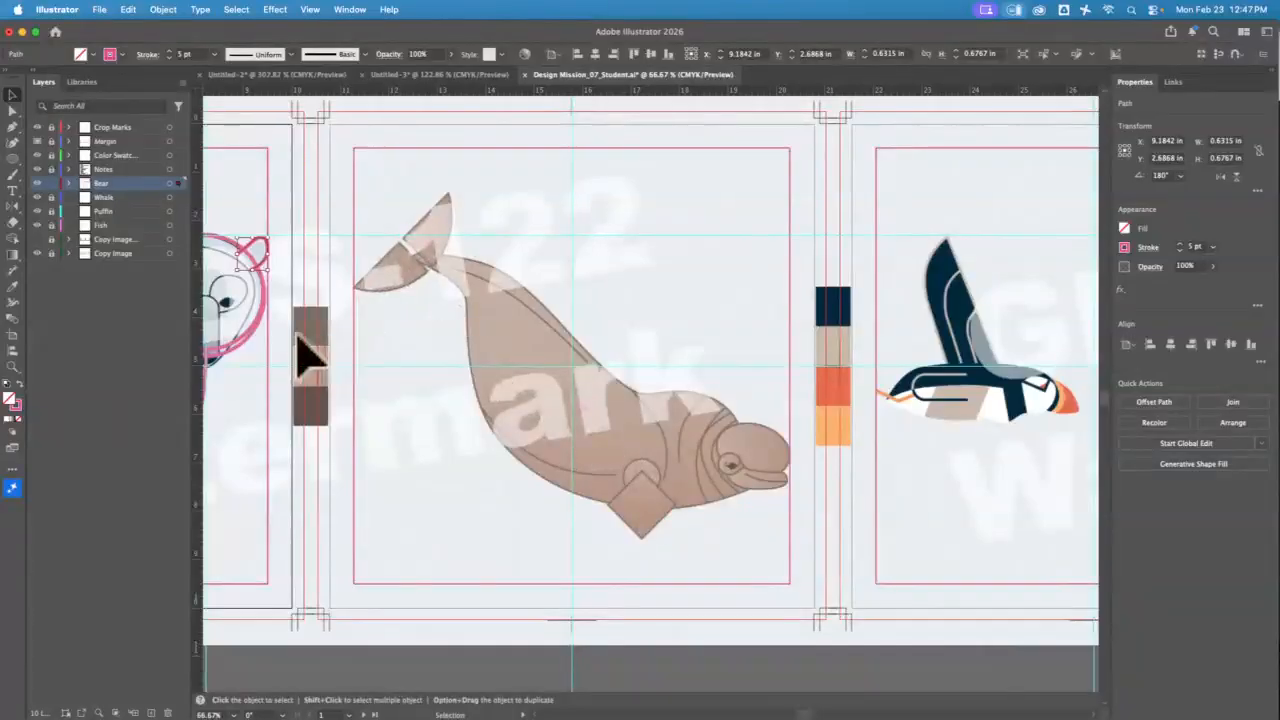
left_click(12, 367)
left_click(394, 216)
left_click_drag(394, 216, 559, 323)
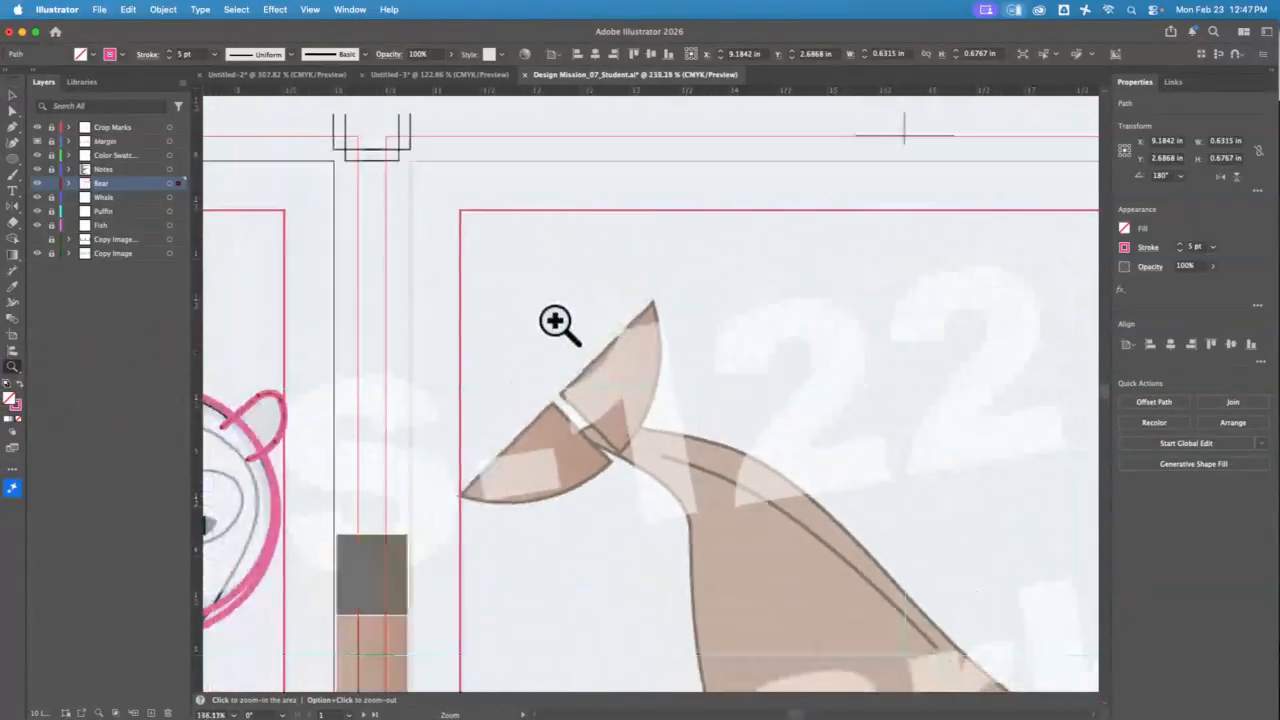
left_click(51, 183)
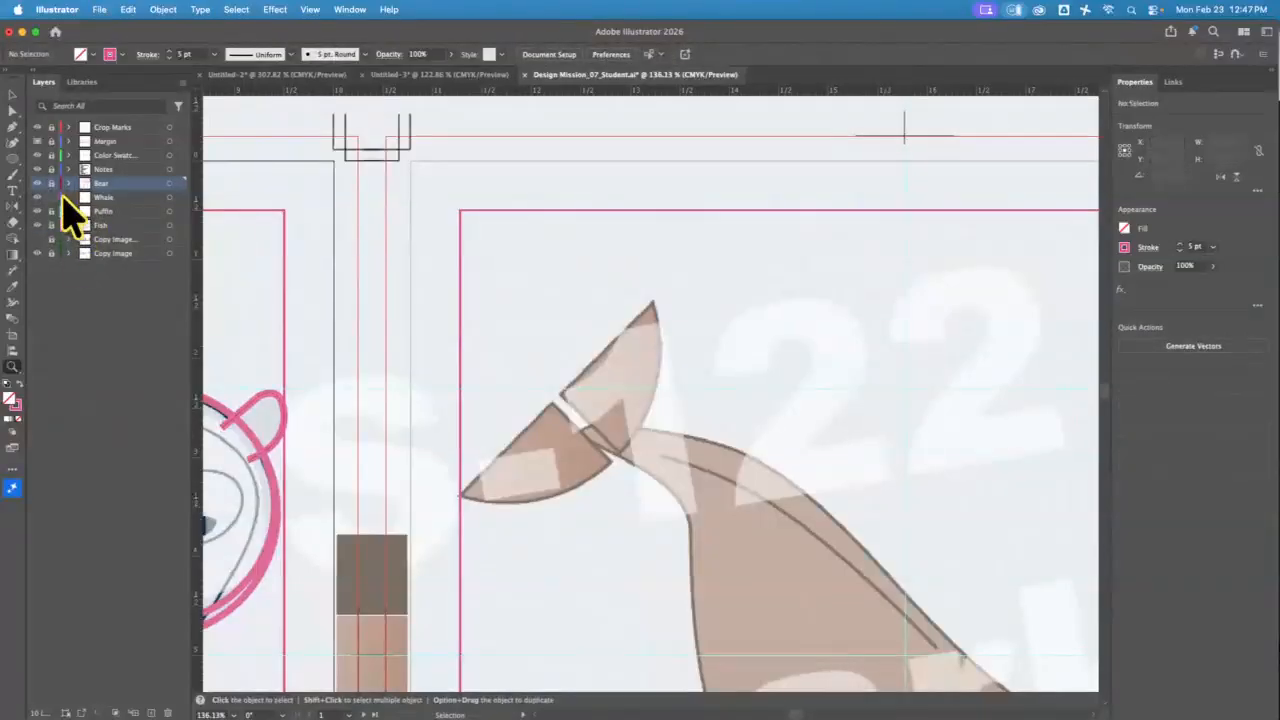
left_click(62, 197)
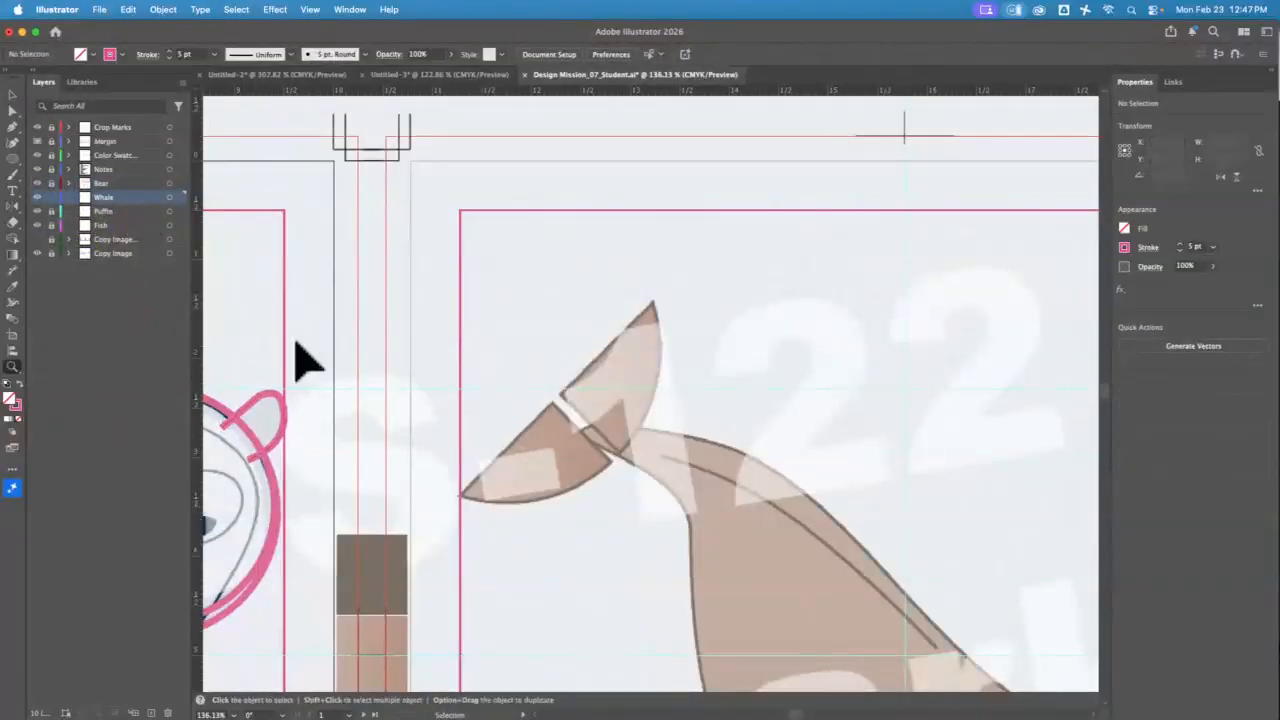
Step: Return to the bear artboard, lock the Whale layer, and make the Bear layer active and editable again
key("super+0")
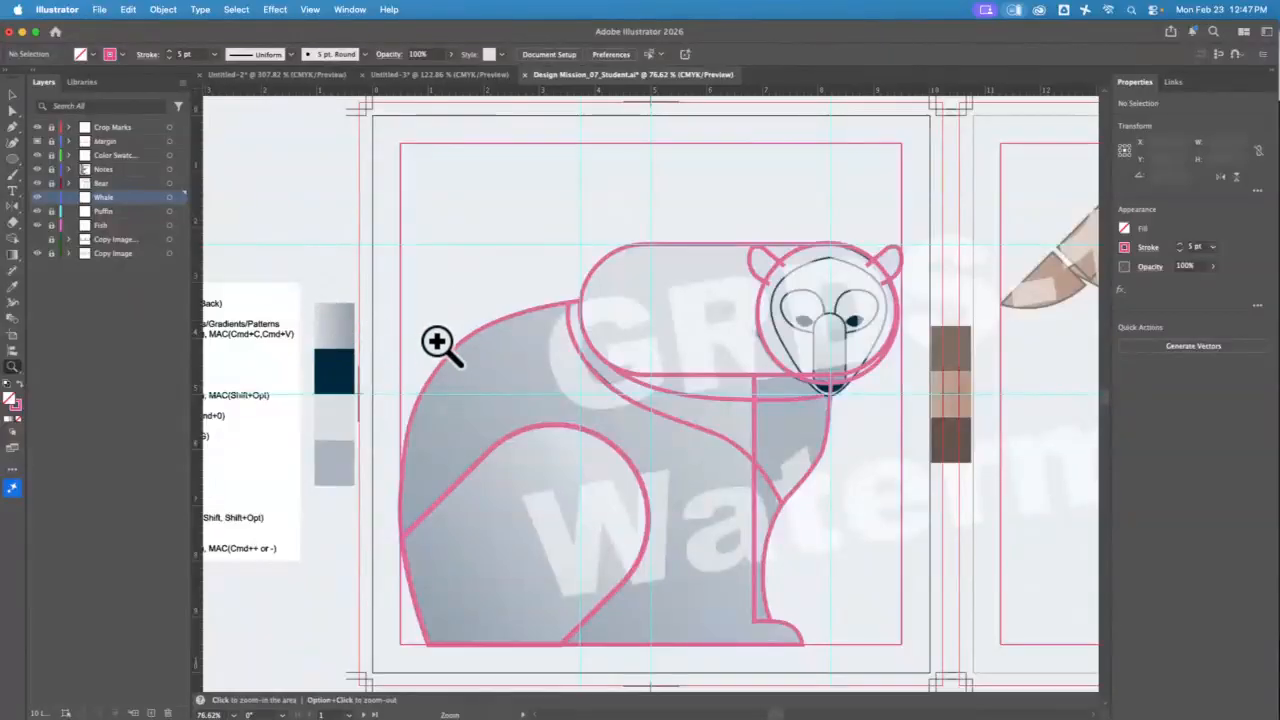
left_click(12, 94)
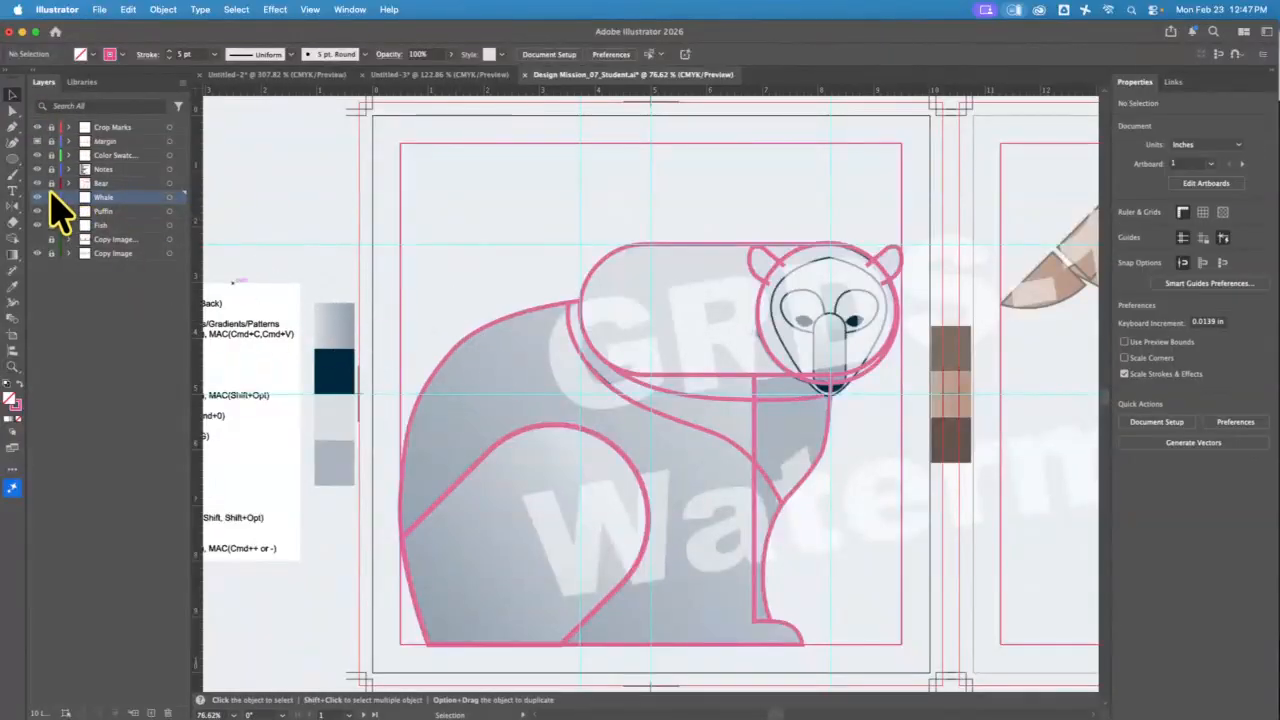
left_click(128, 184)
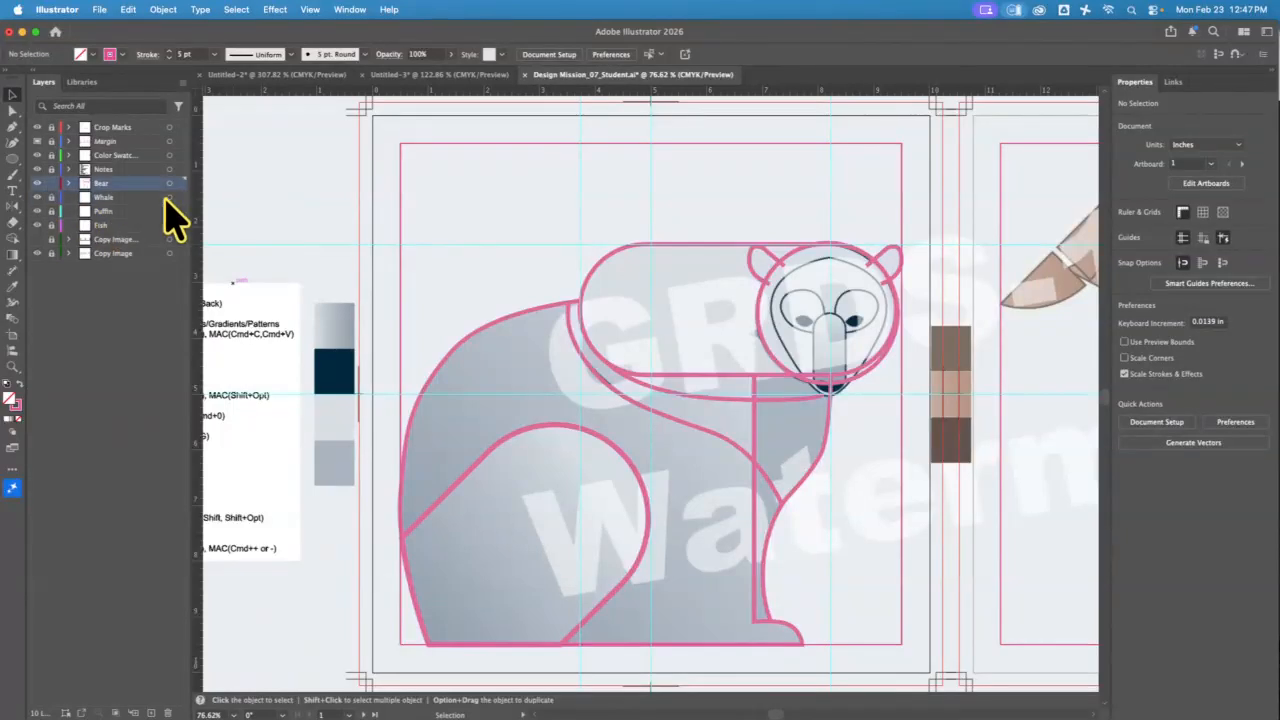
Step: Fill the bear's large body path with the grey gradient sampled by Eyedropper from the uppermost swatch beside the artboard
left_click(465, 330)
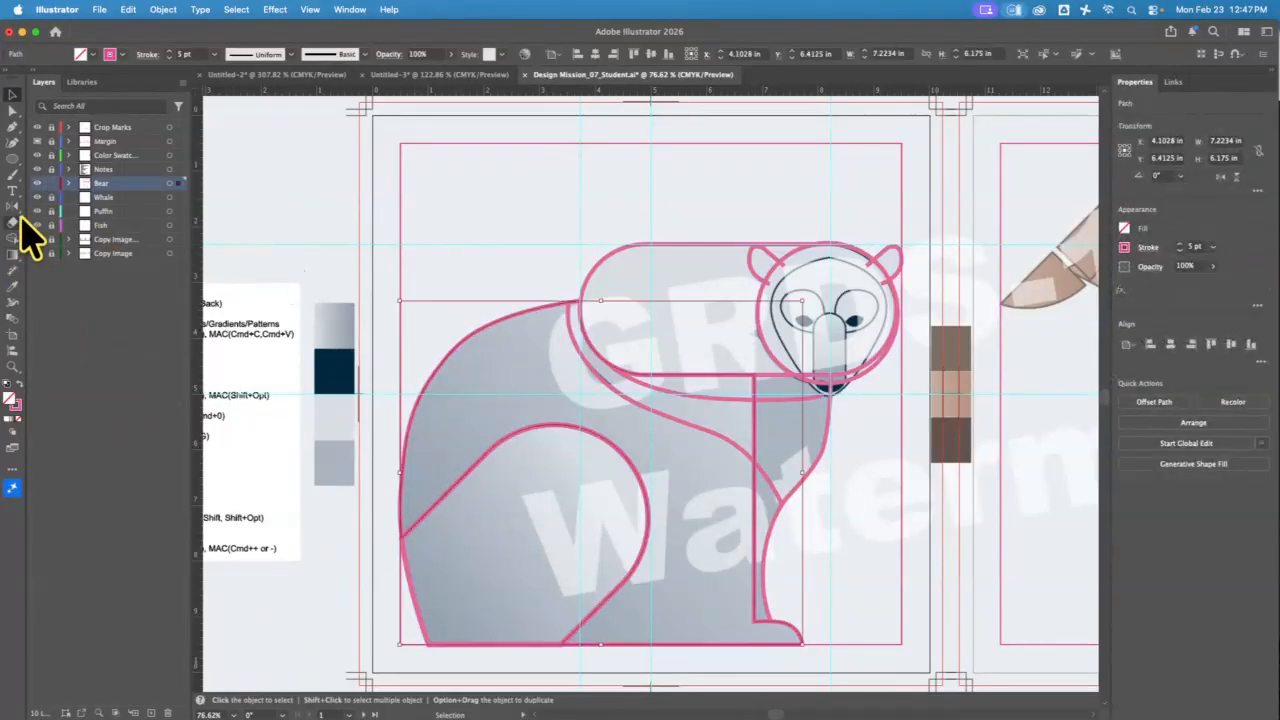
left_click(10, 285)
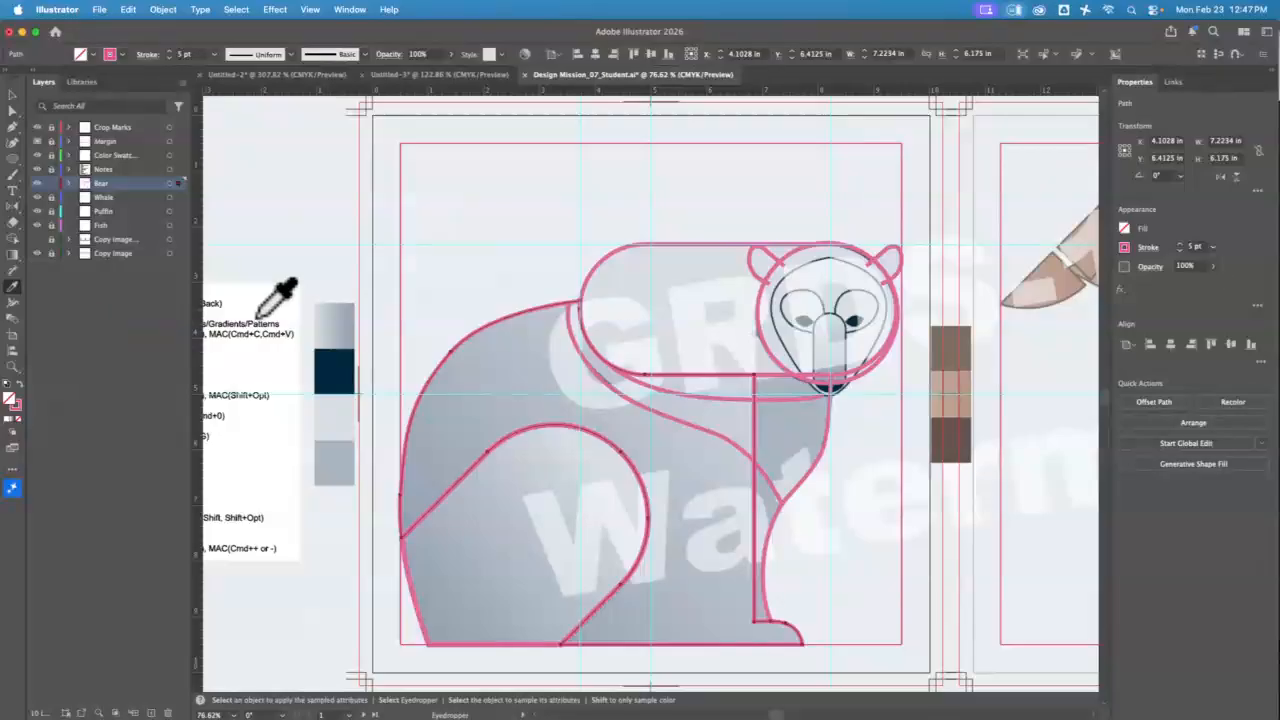
left_click(338, 327)
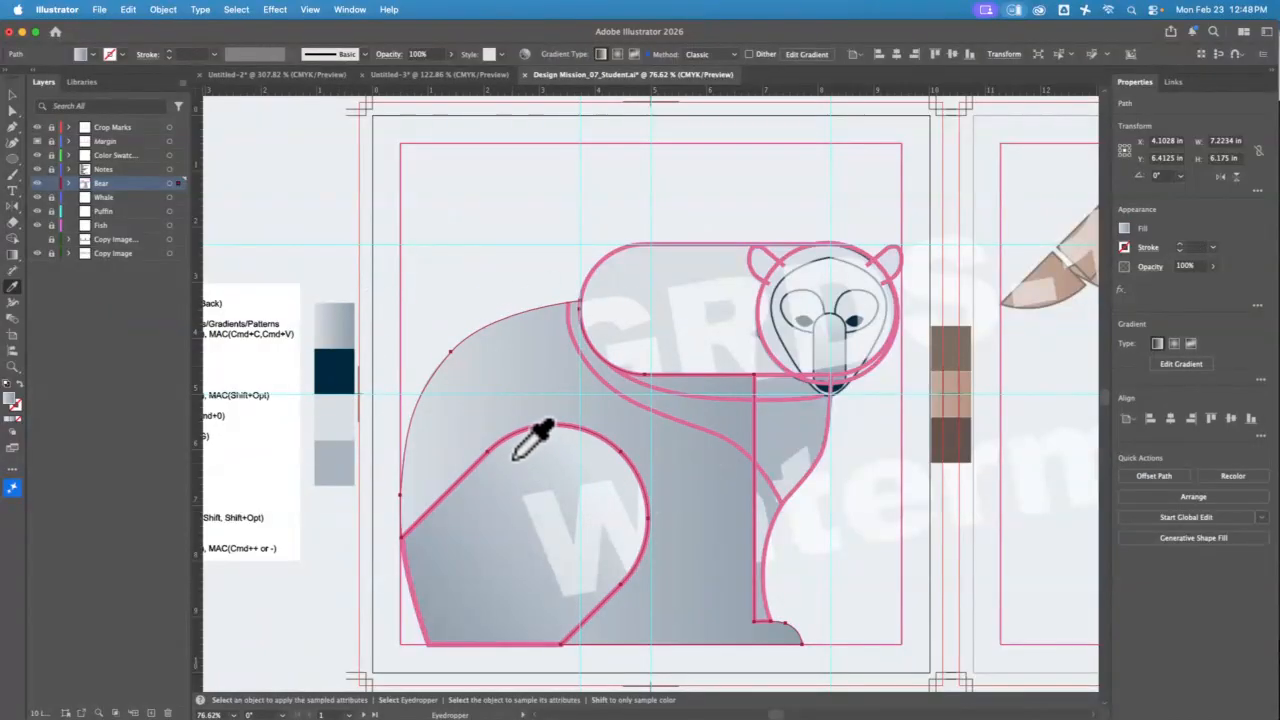
Step: Reverse the body's gradient with the Gradient tool so it runs horizontally from dark at the back to light at the chest
left_click(14, 259)
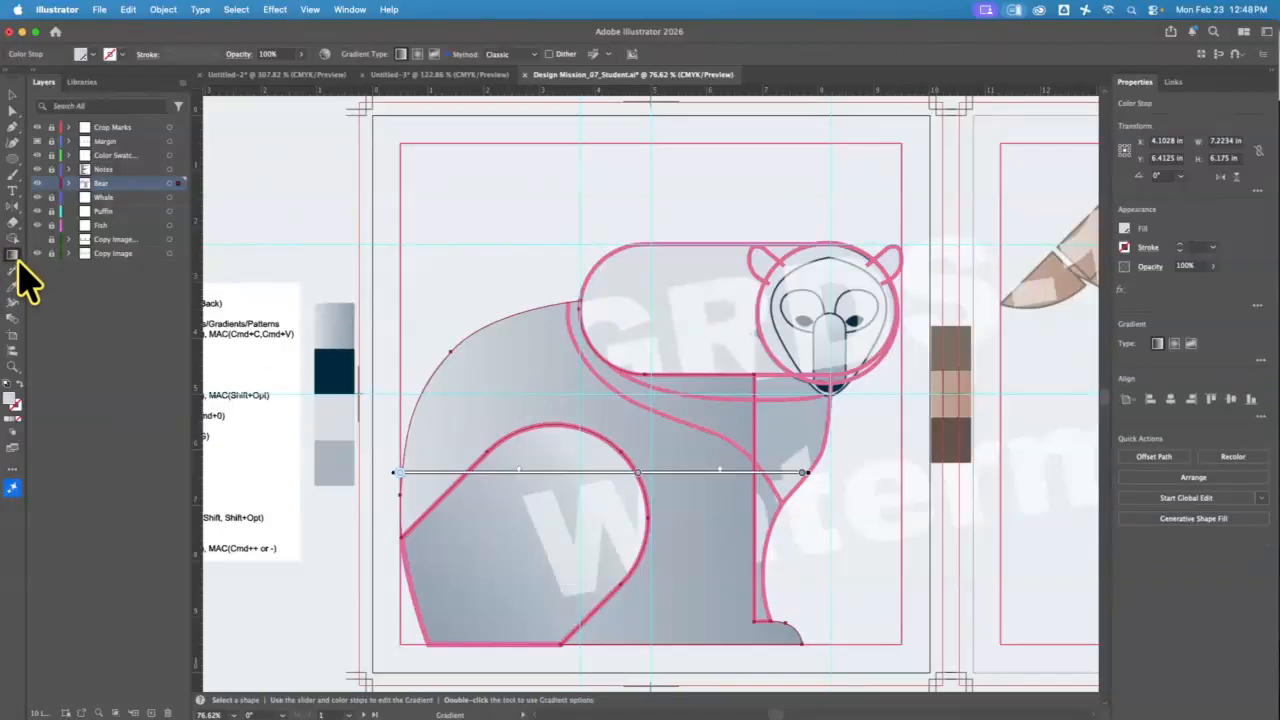
key("v")
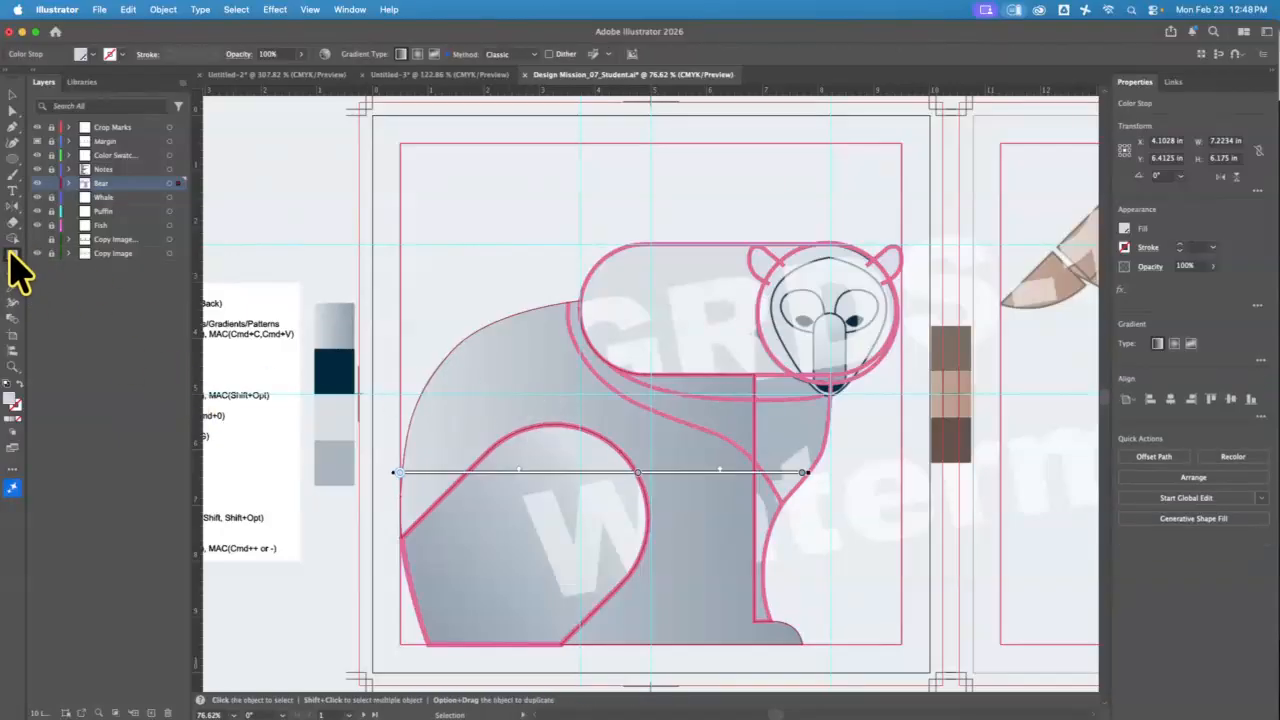
left_click(14, 258)
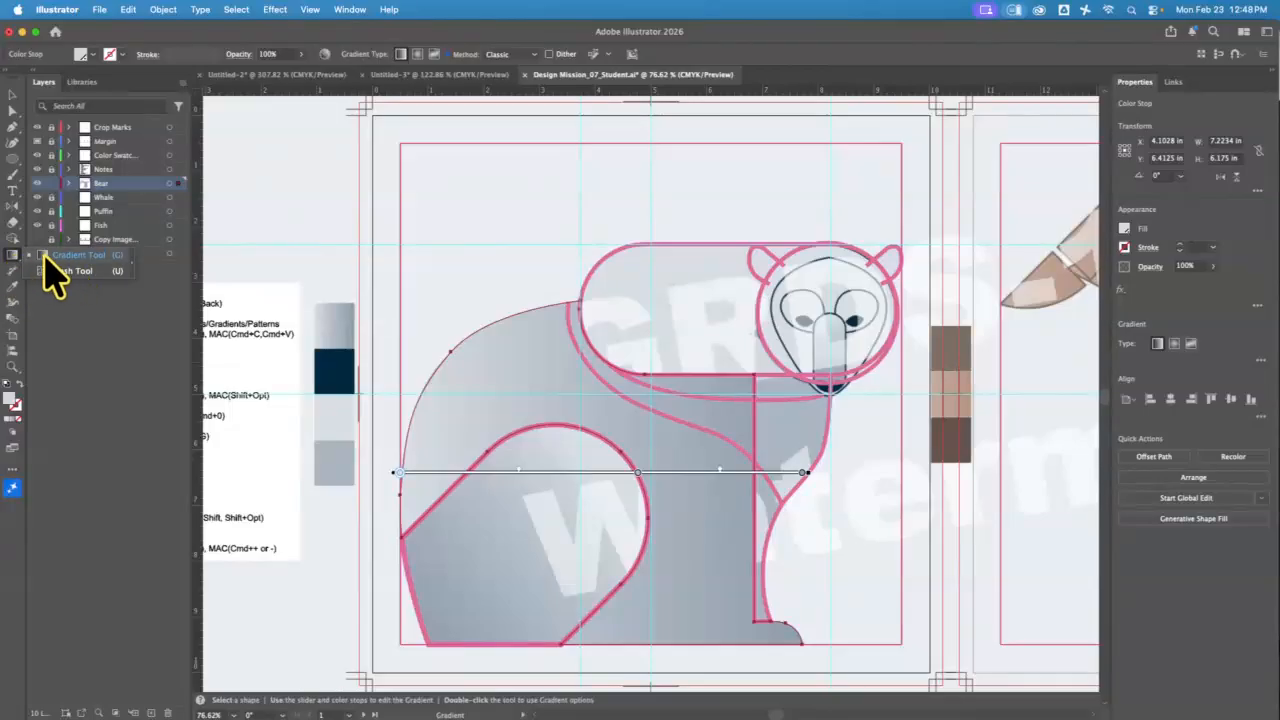
left_click(9, 256)
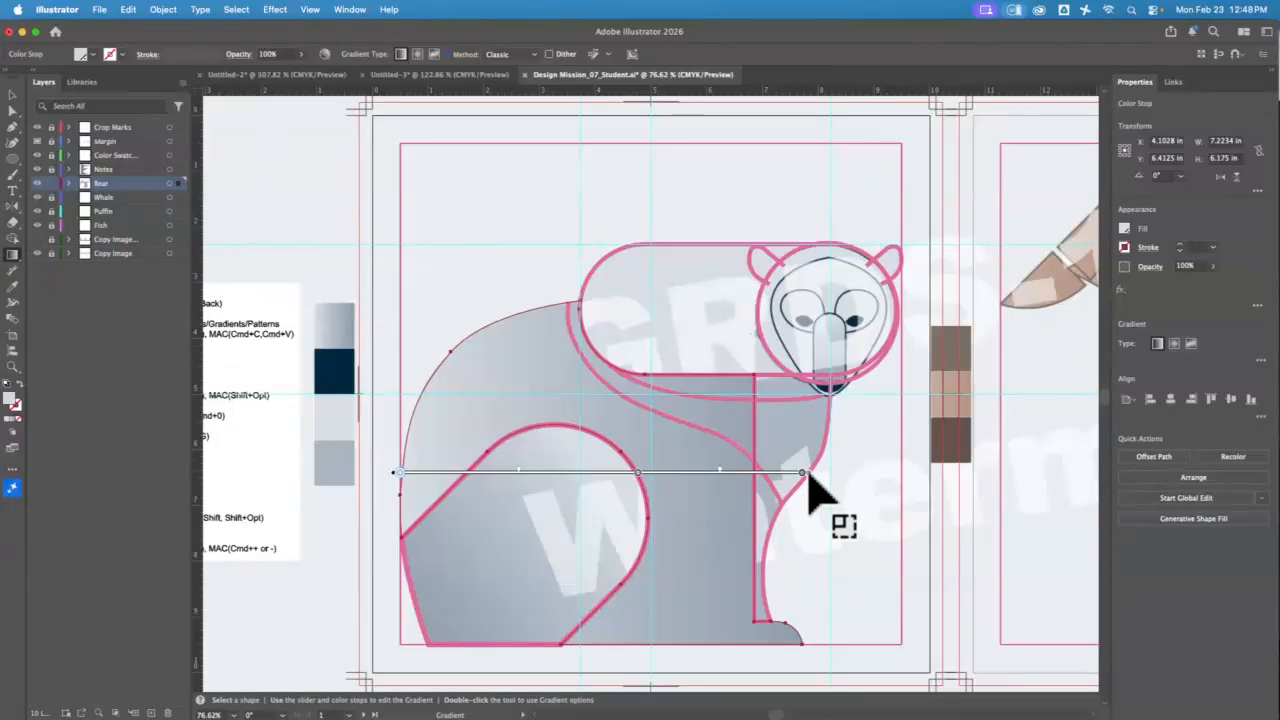
left_click_drag(813, 477, 277, 471)
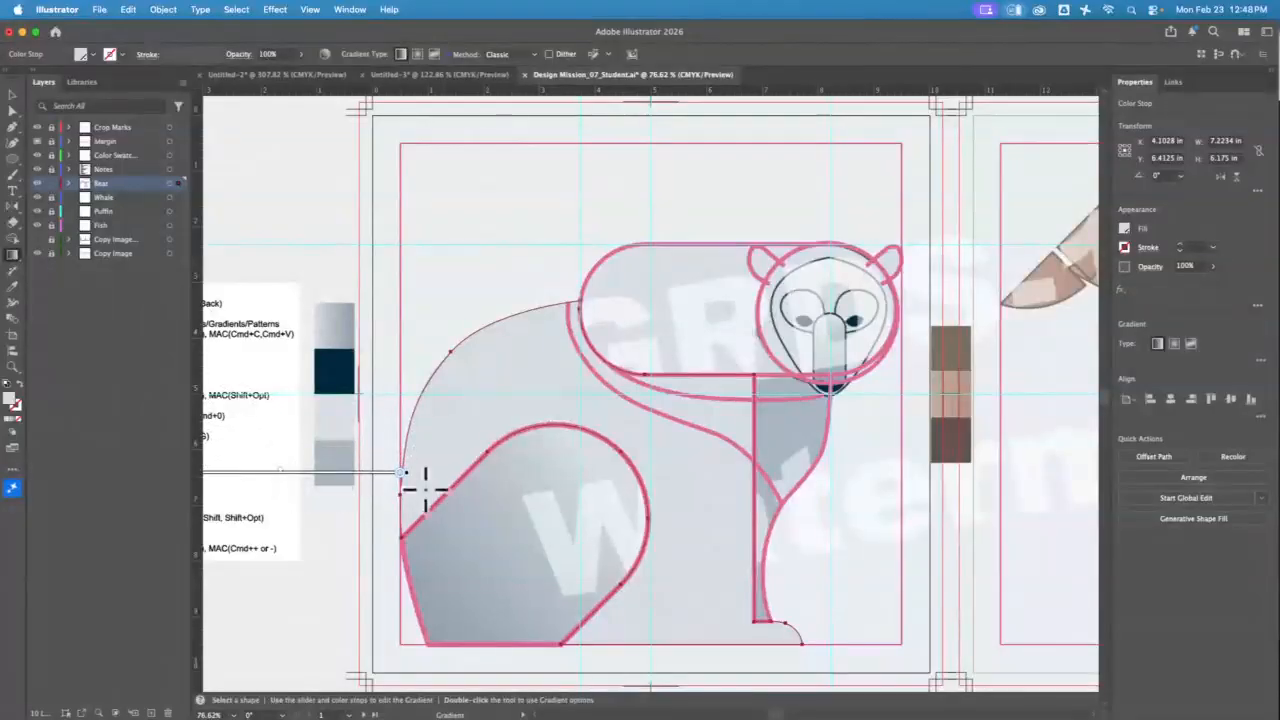
left_click_drag(407, 474, 818, 472)
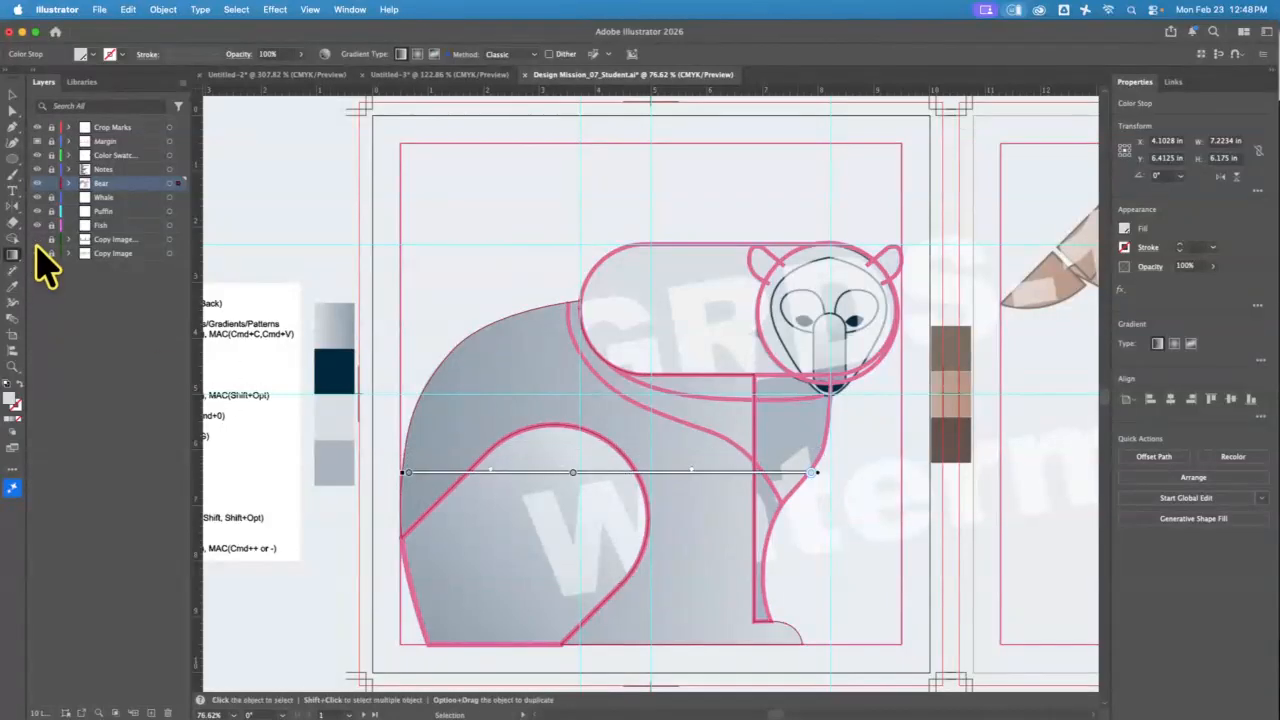
Step: Hide the Copy Image layer and try repositioning the gradient's ends and colour stops across the bear's body
left_click(38, 254)
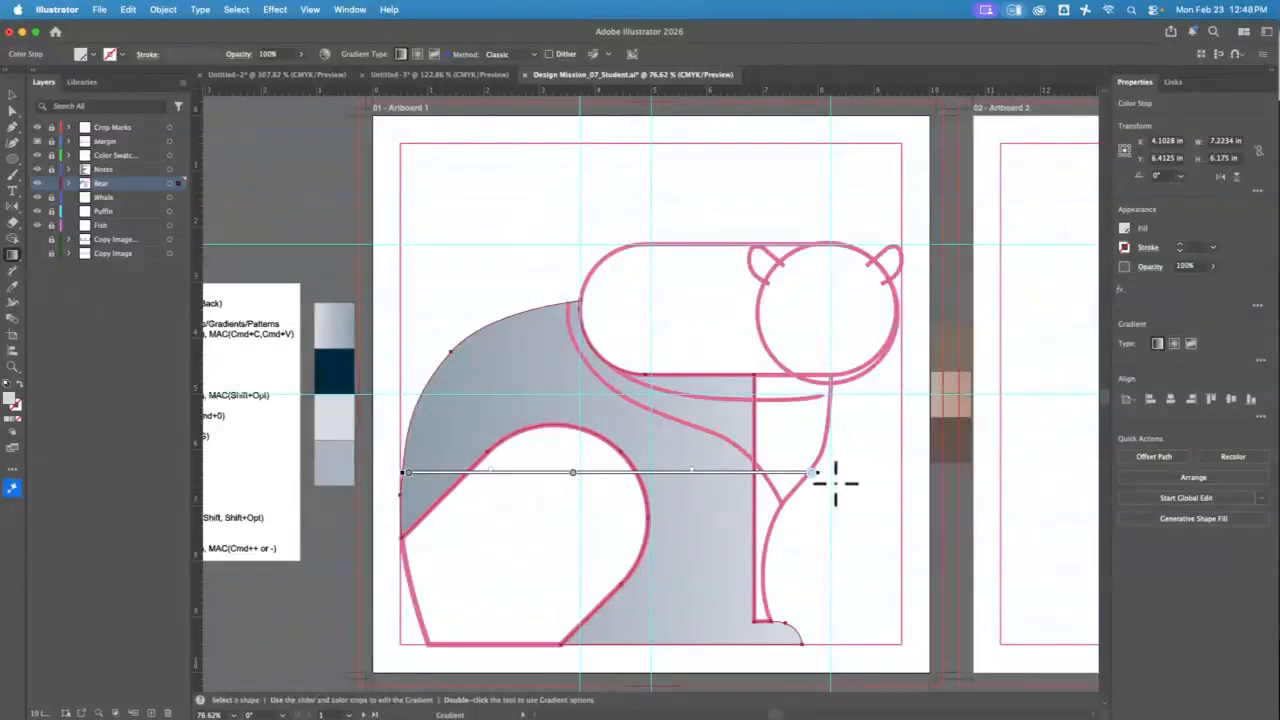
mouse_move(814, 474)
left_mouse_down()
mouse_move(668, 474)
mouse_move(810, 473)
left_mouse_up()
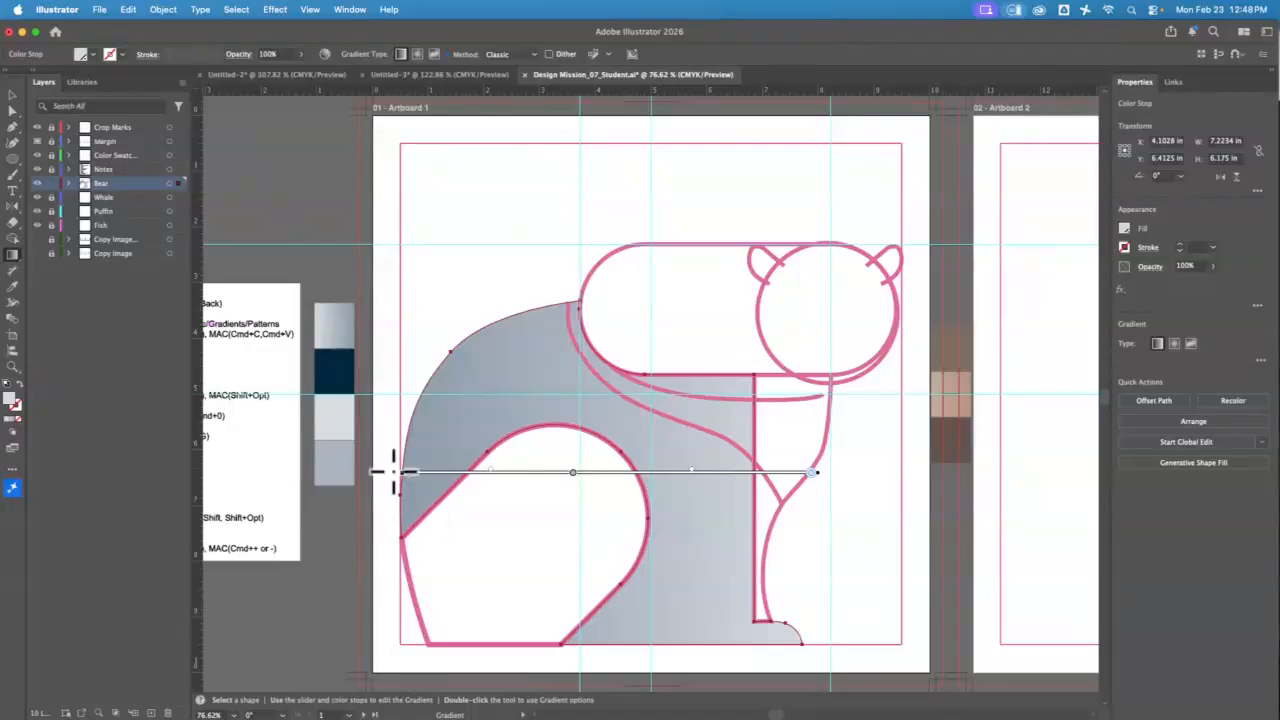
mouse_move(398, 472)
left_mouse_down()
mouse_move(463, 370)
mouse_move(720, 286)
mouse_move(573, 340)
mouse_move(486, 434)
mouse_move(586, 363)
mouse_move(914, 429)
mouse_move(918, 480)
mouse_move(849, 409)
mouse_move(580, 465)
left_mouse_up()
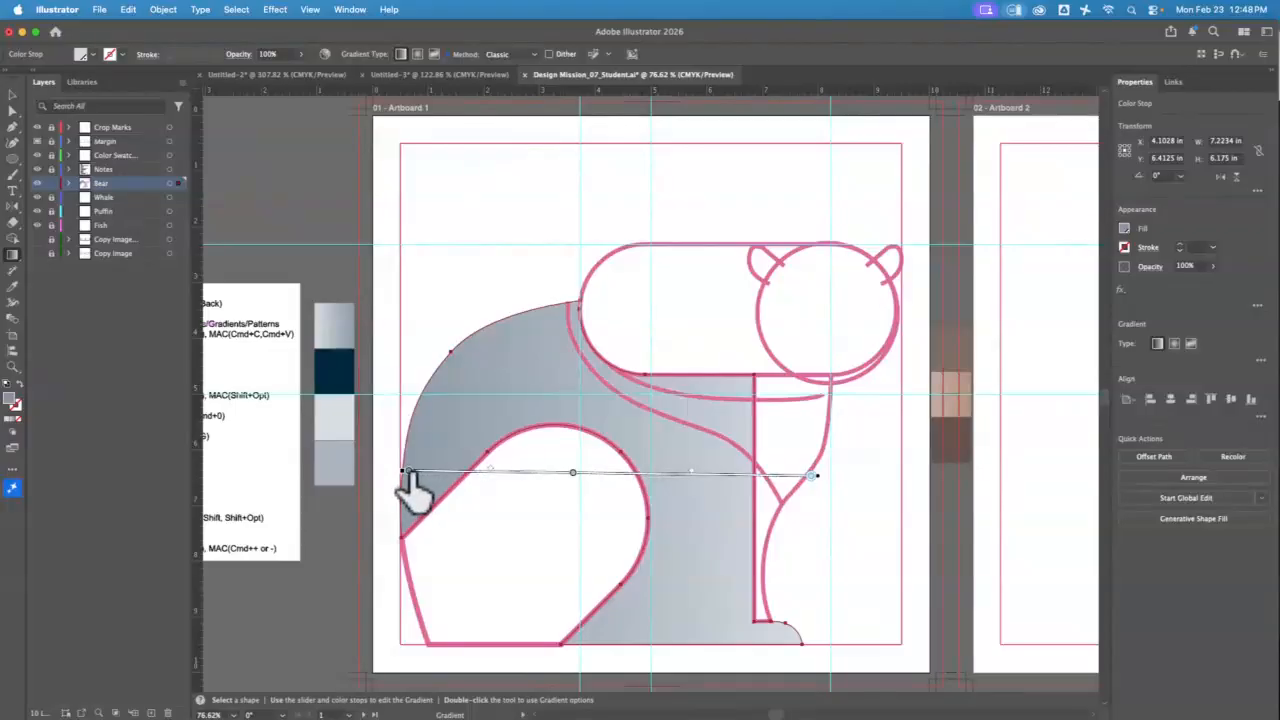
left_click_drag(408, 476, 371, 474)
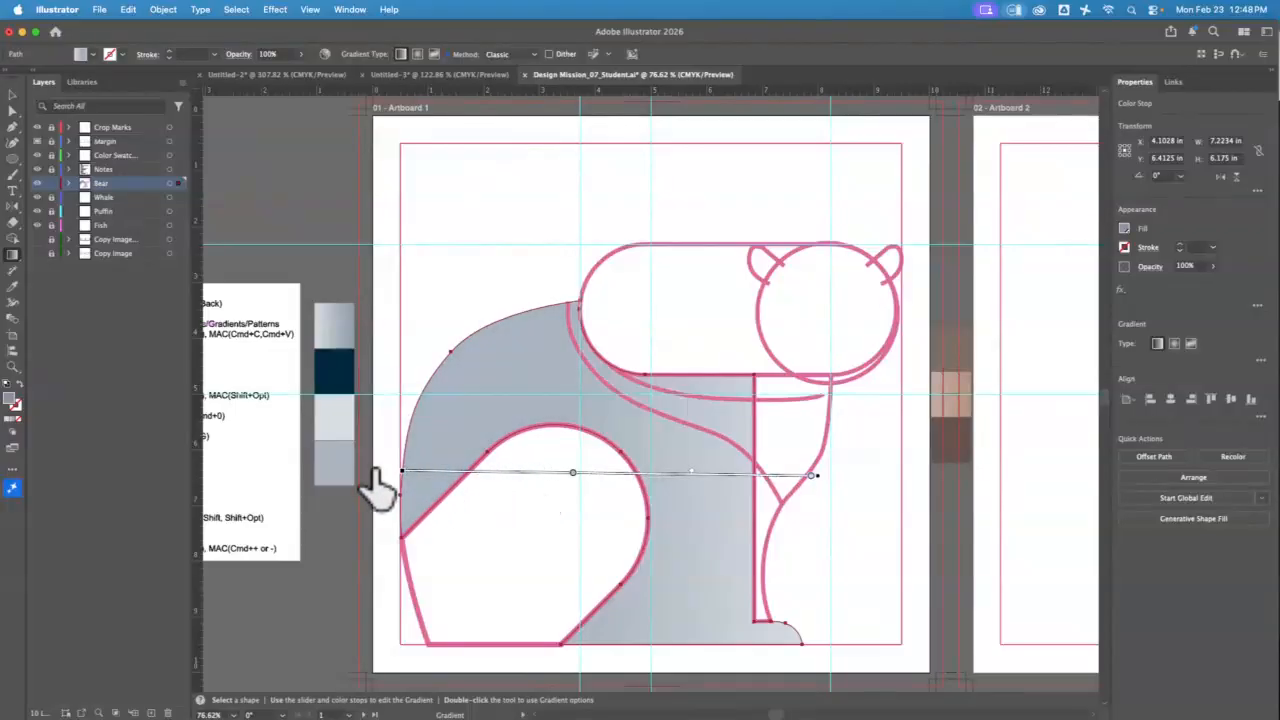
left_click(573, 472)
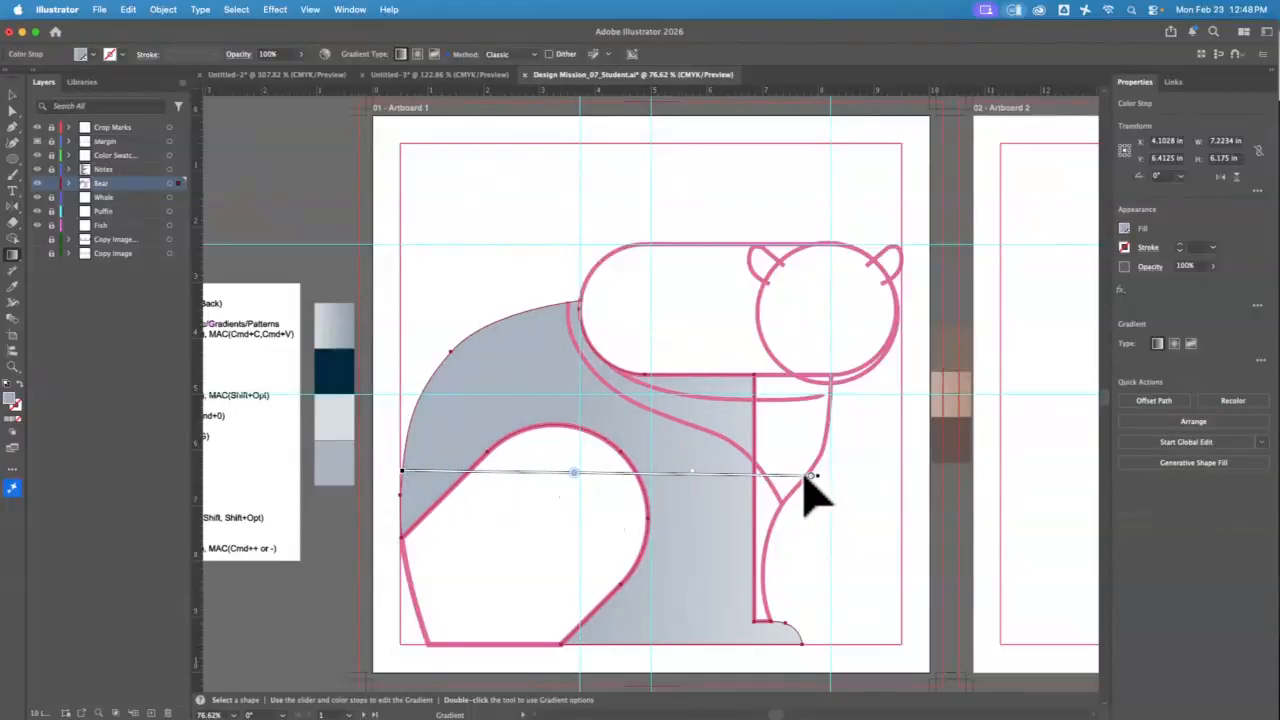
Step: Reapply the grey gradient from the bear's top colour swatch to the bear's body with the Eyedropper
key("v")
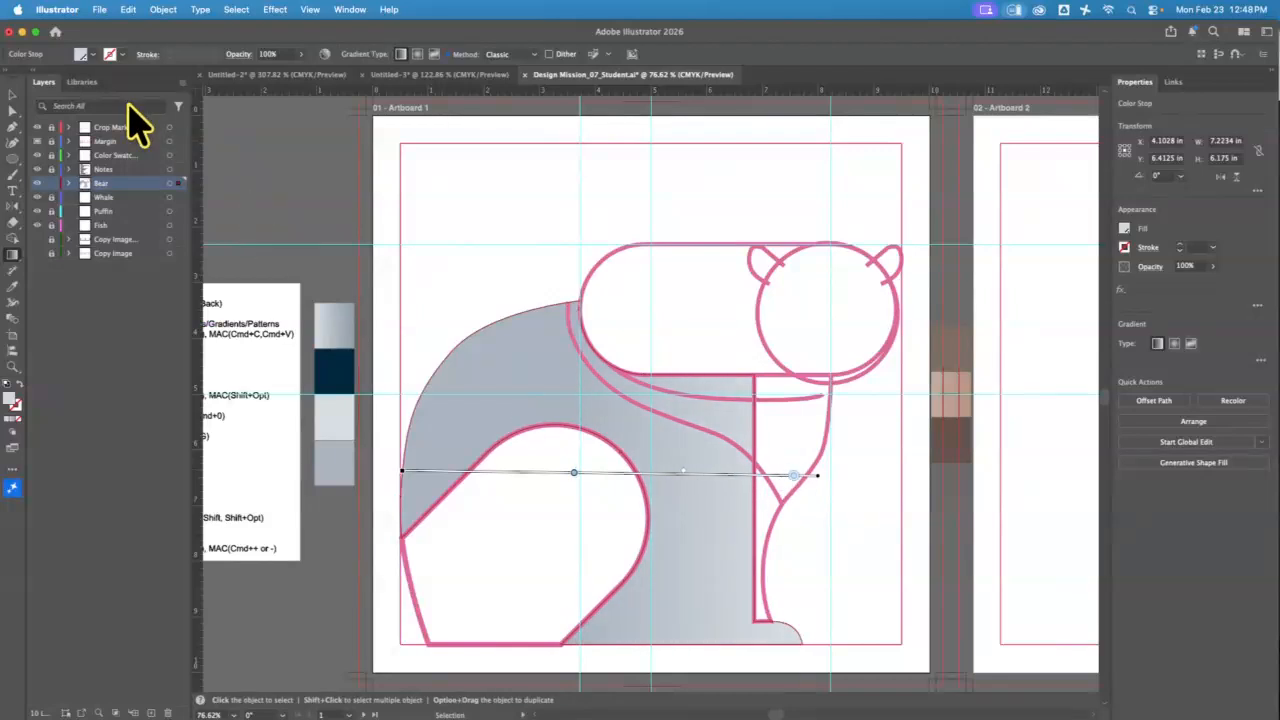
left_click(456, 257)
left_click(462, 436)
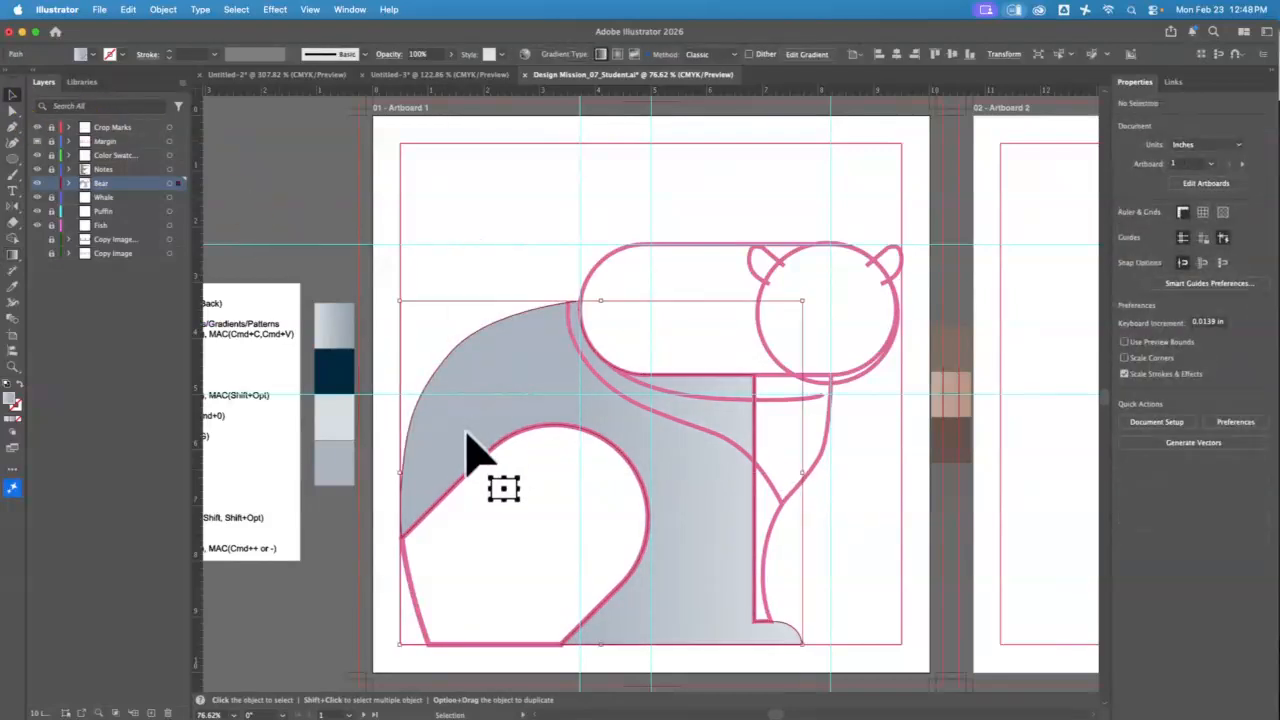
left_click(12, 288)
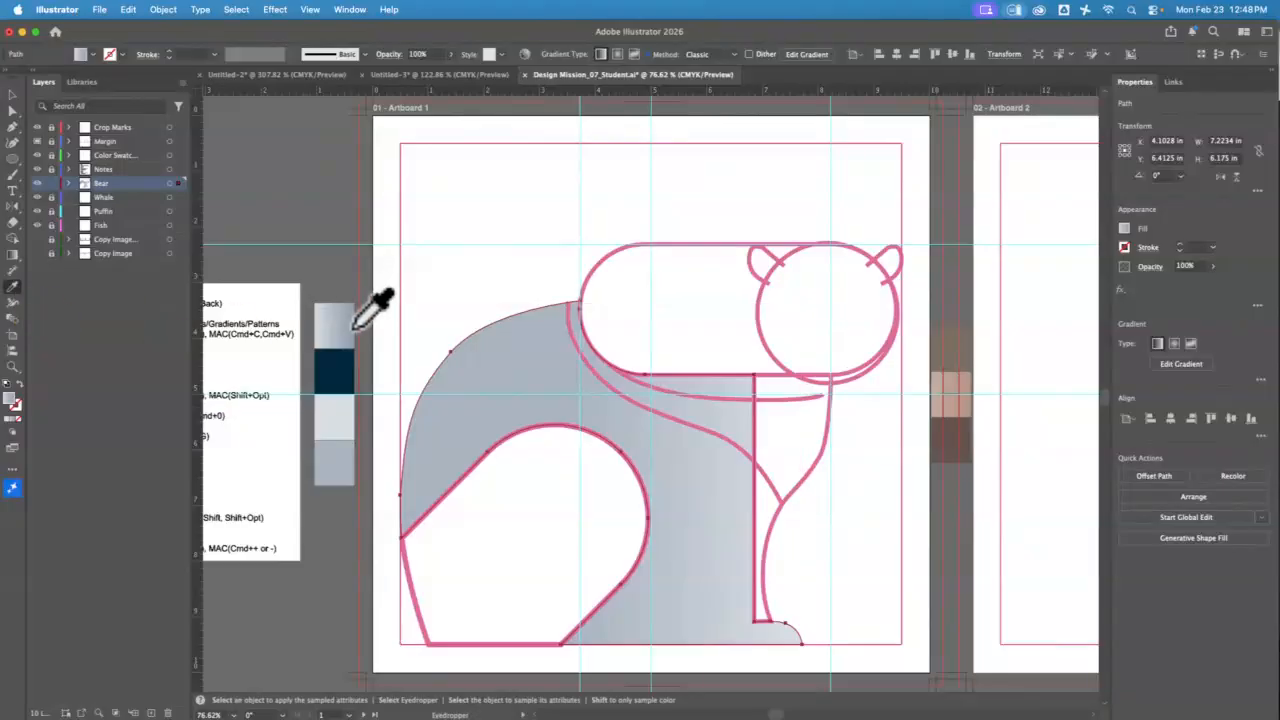
left_click(337, 326)
key("v")
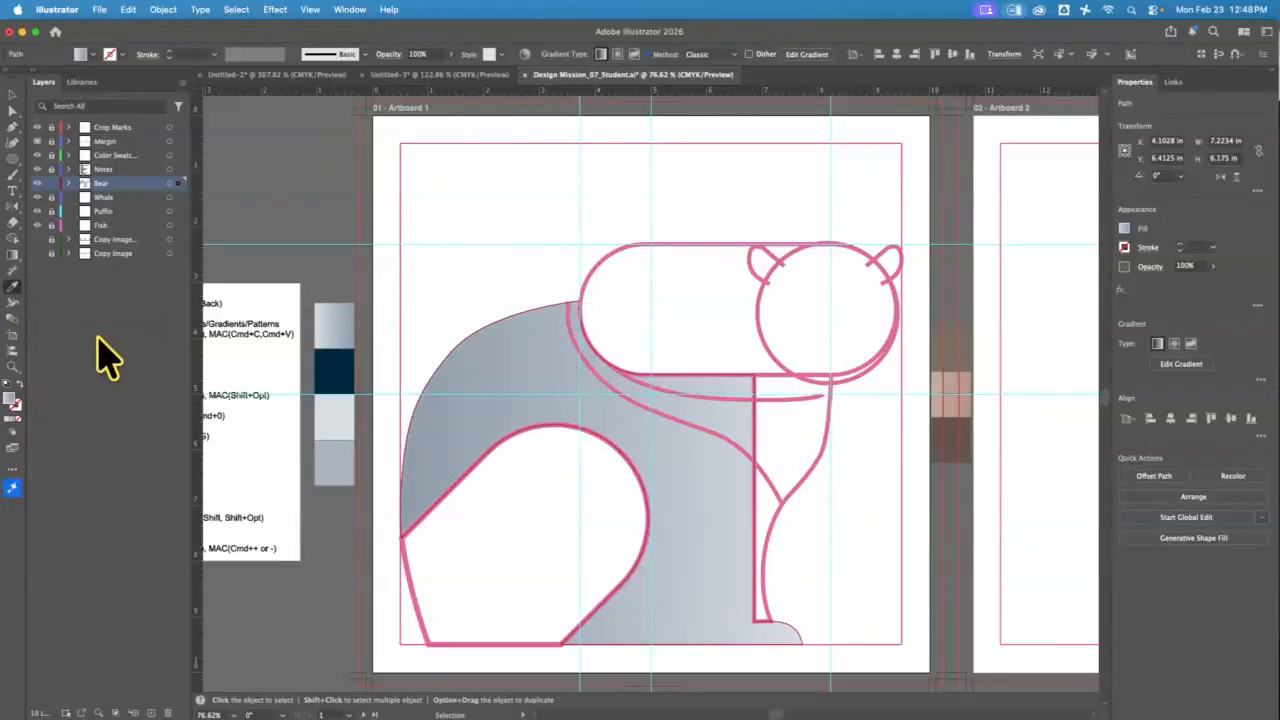
Step: Fine-tune the start and end of the linear gradient across the bear's body with the Gradient tool, then deselect the shape
left_click(13, 256)
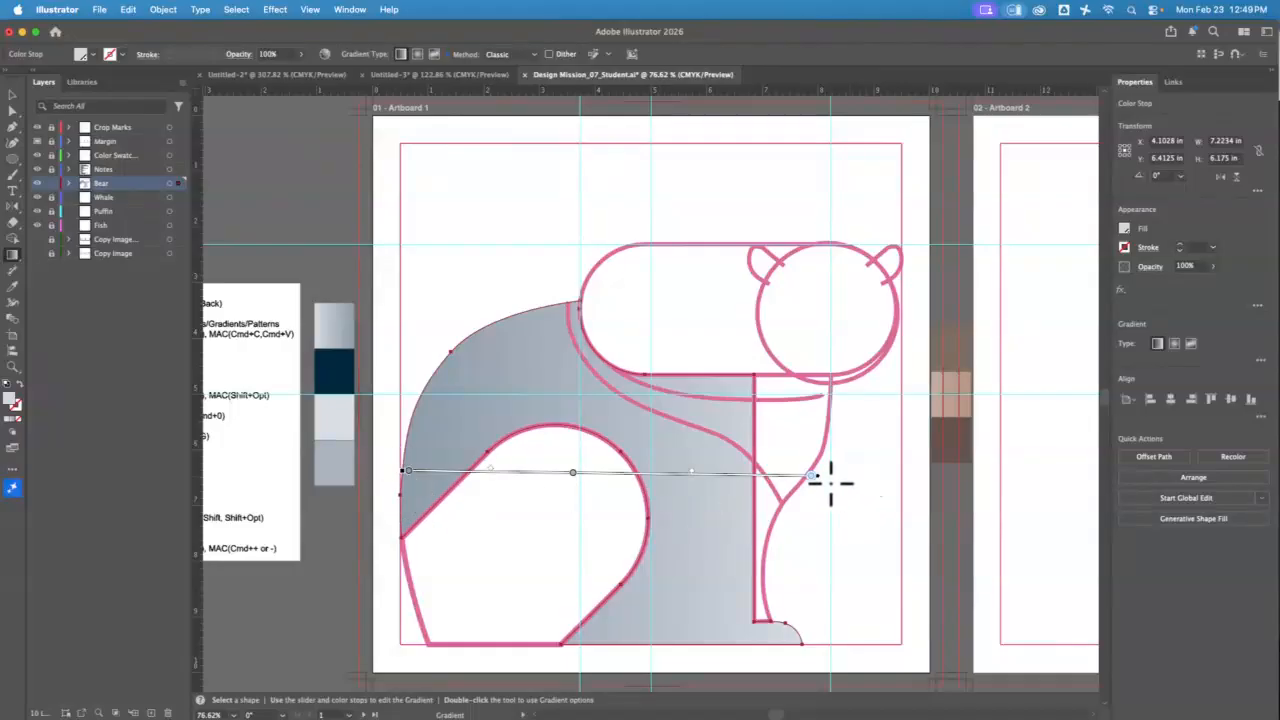
mouse_move(818, 478)
left_mouse_down()
mouse_move(826, 447)
mouse_move(823, 472)
left_mouse_up()
left_click_drag(403, 487, 418, 474)
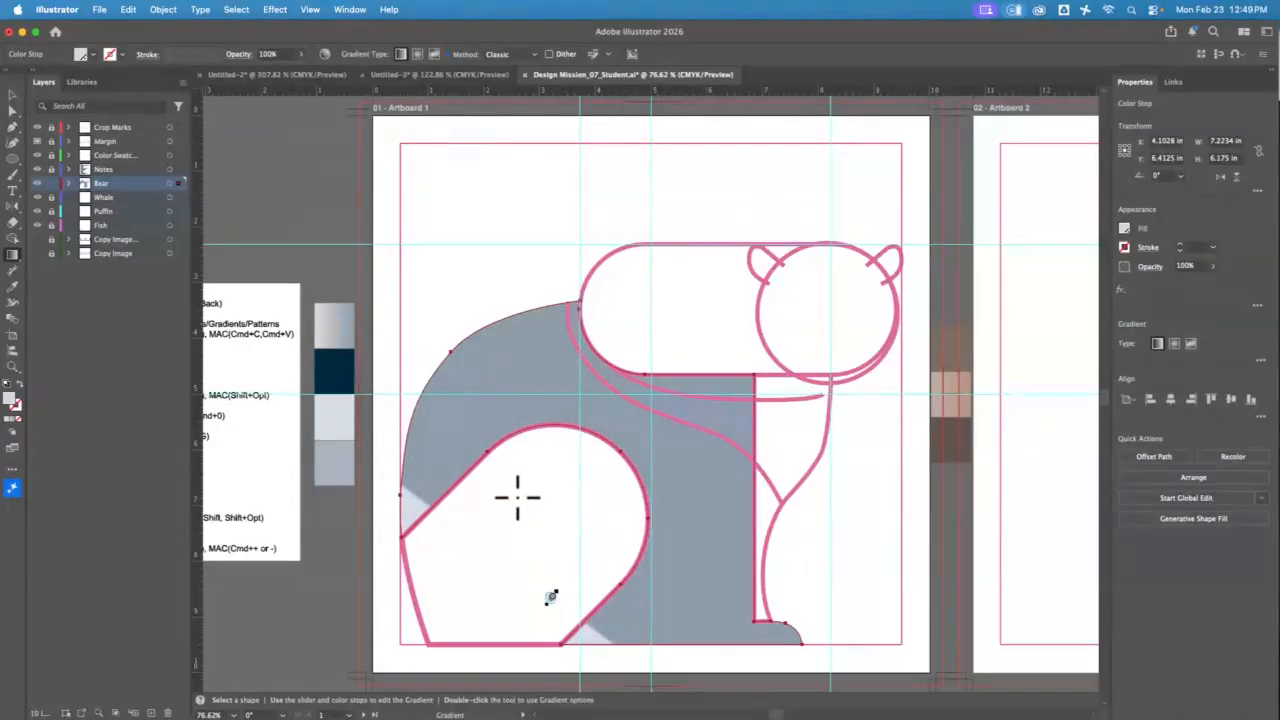
key("super+z")
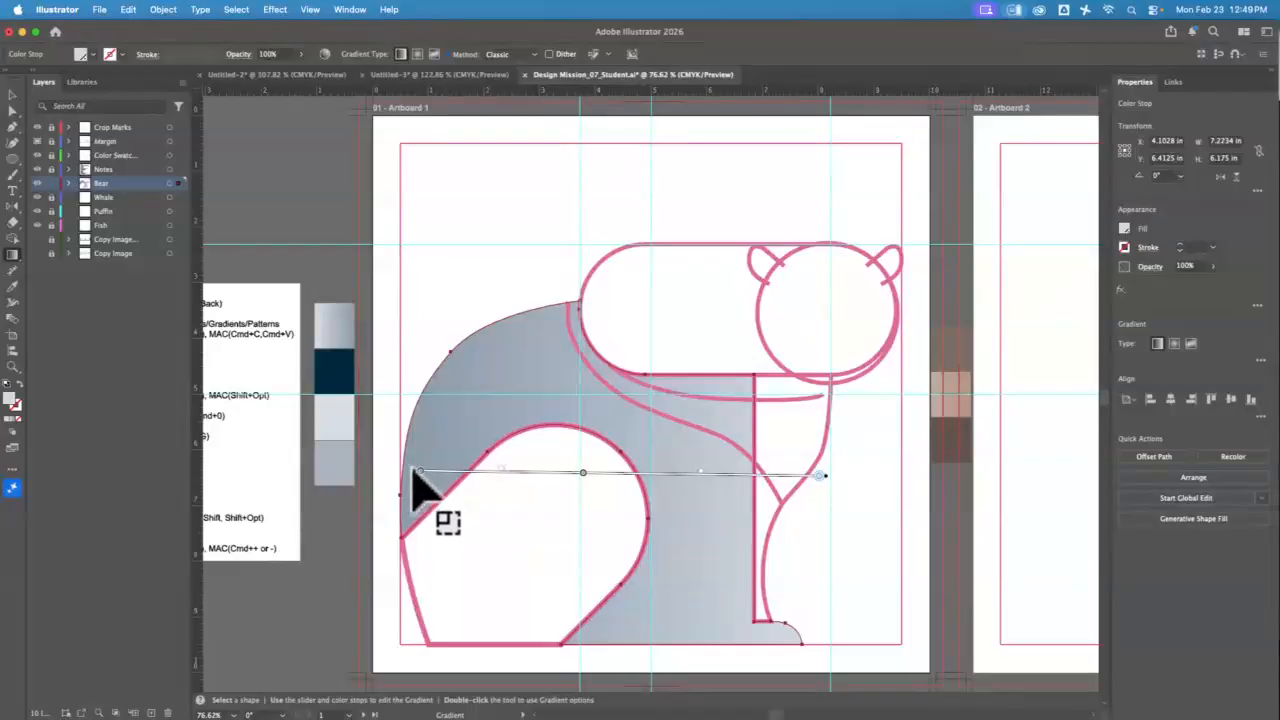
left_click_drag(412, 472, 406, 509)
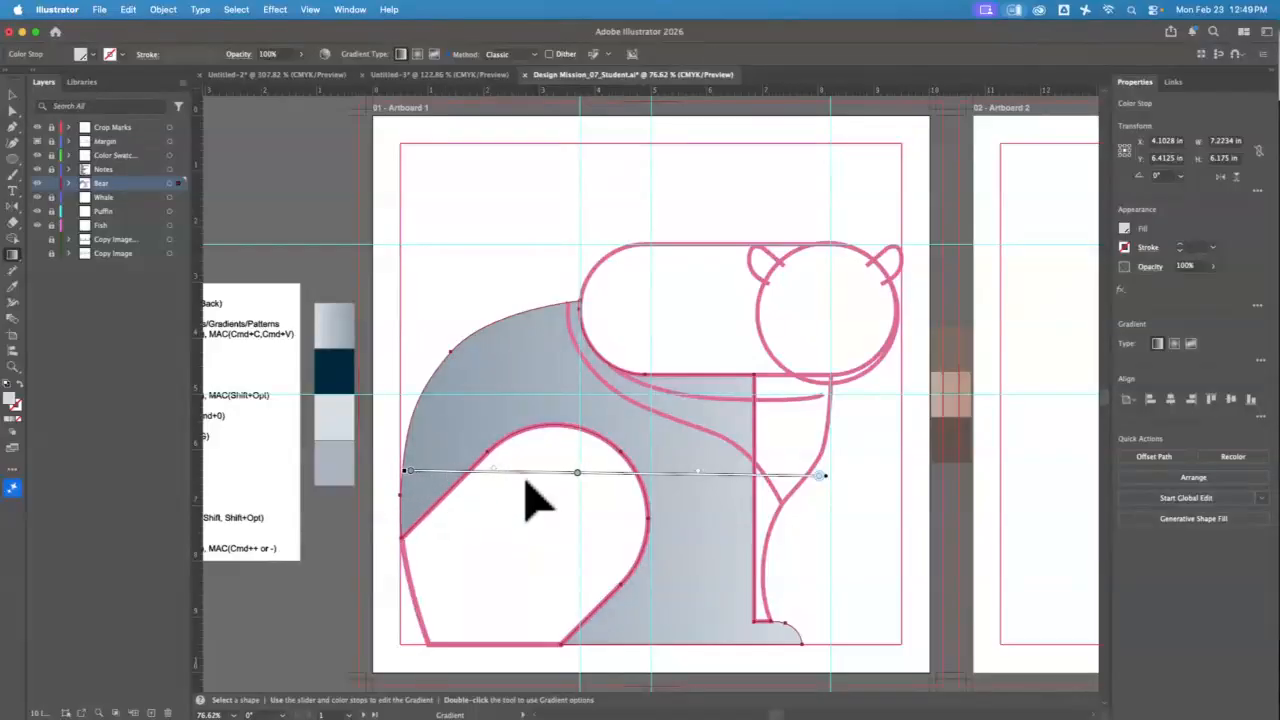
left_click_drag(822, 476, 831, 464)
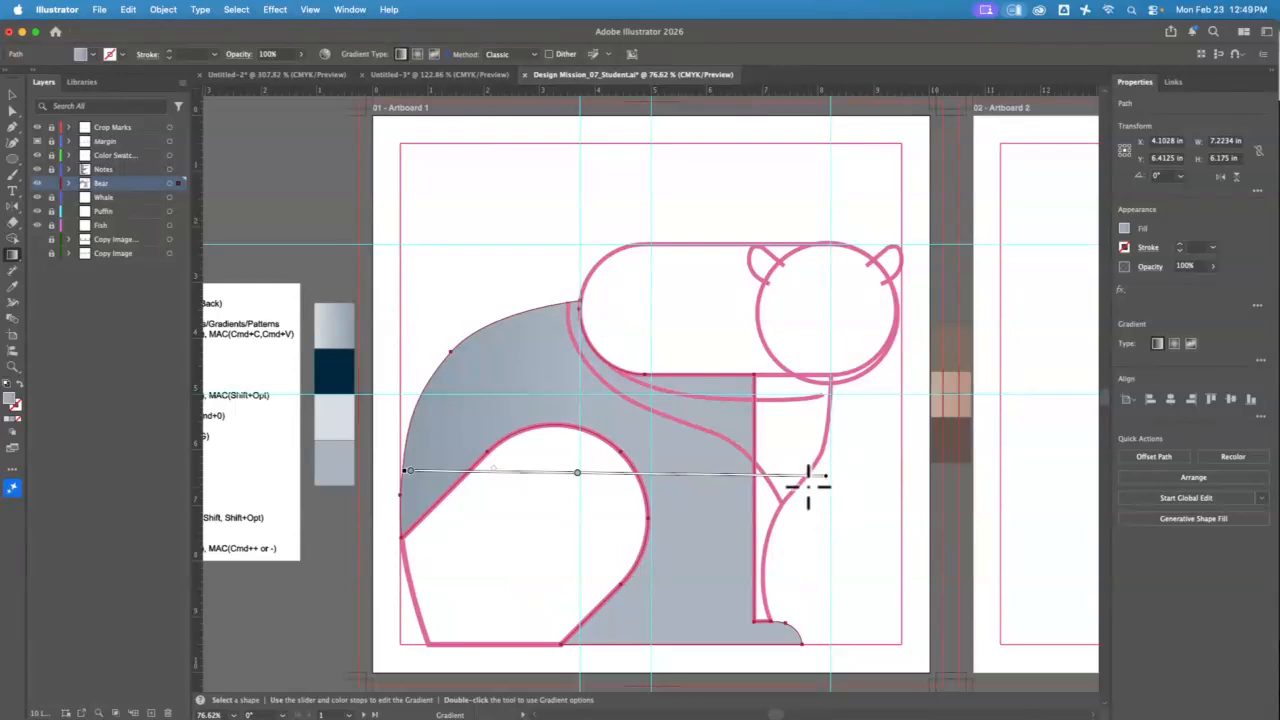
left_click(818, 477)
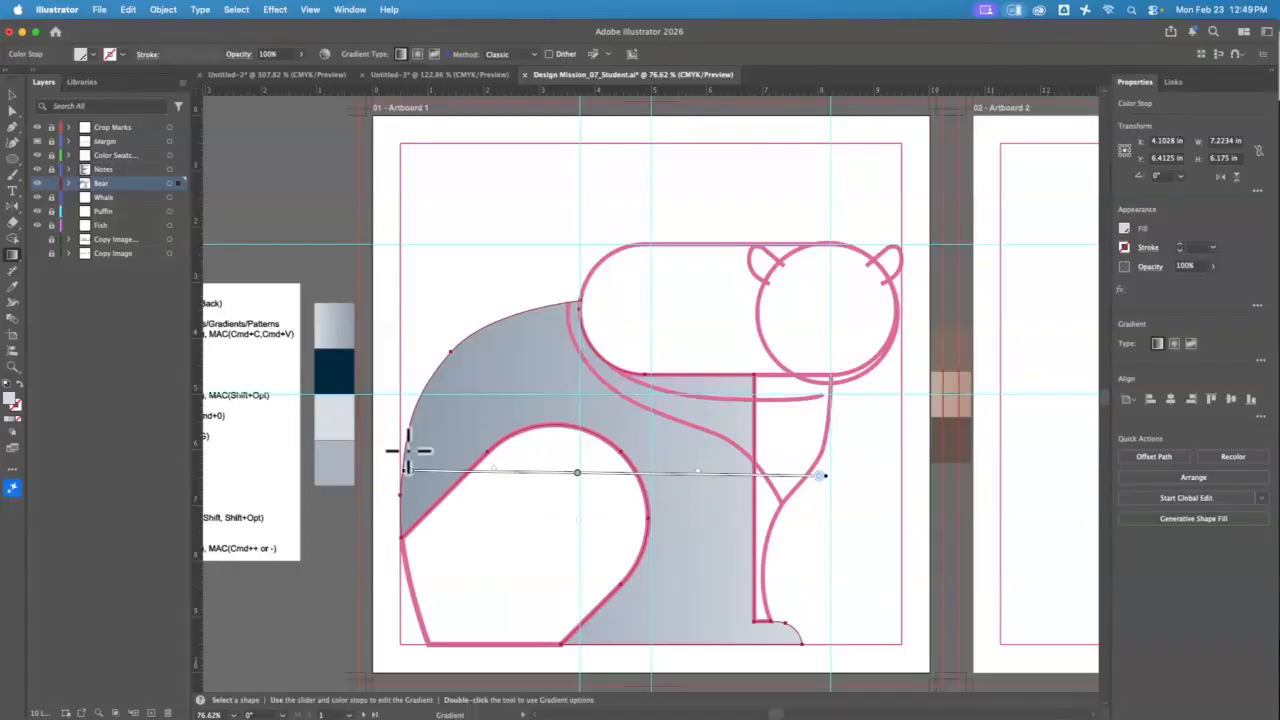
mouse_move(403, 470)
left_mouse_down()
mouse_move(471, 363)
mouse_move(429, 391)
mouse_move(400, 486)
mouse_move(404, 470)
left_mouse_up()
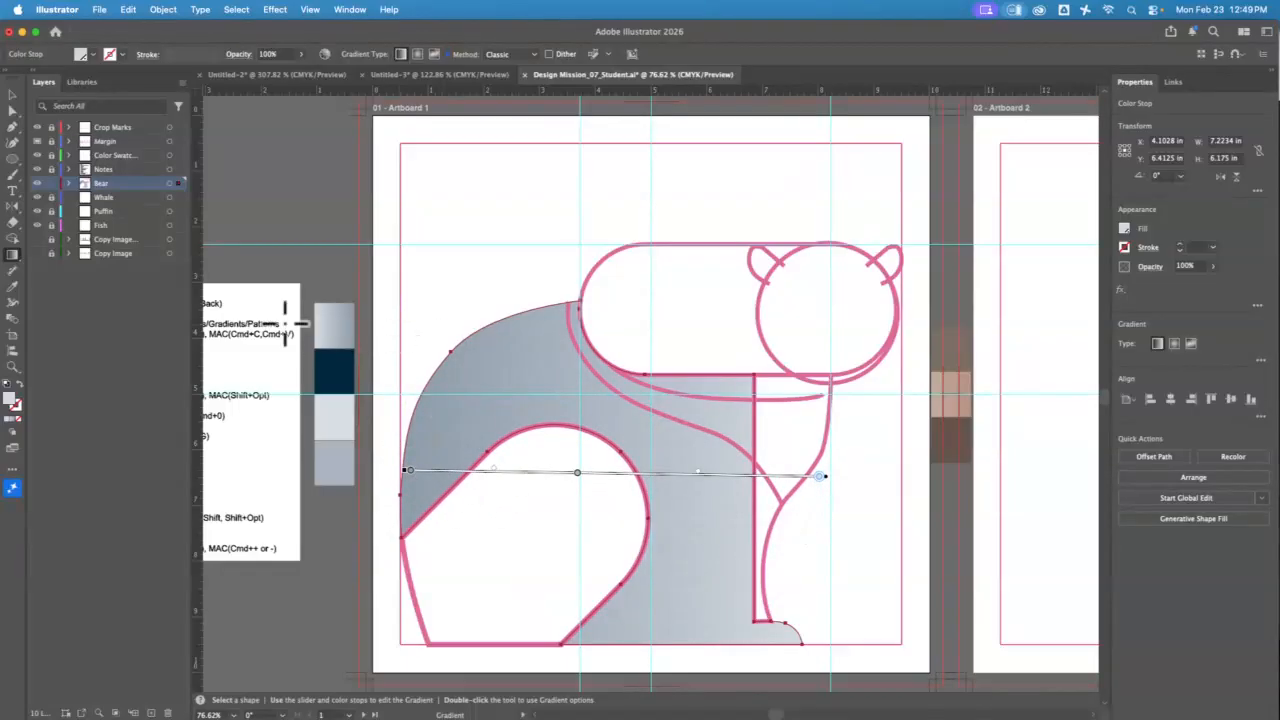
left_click(13, 95)
left_click(358, 357)
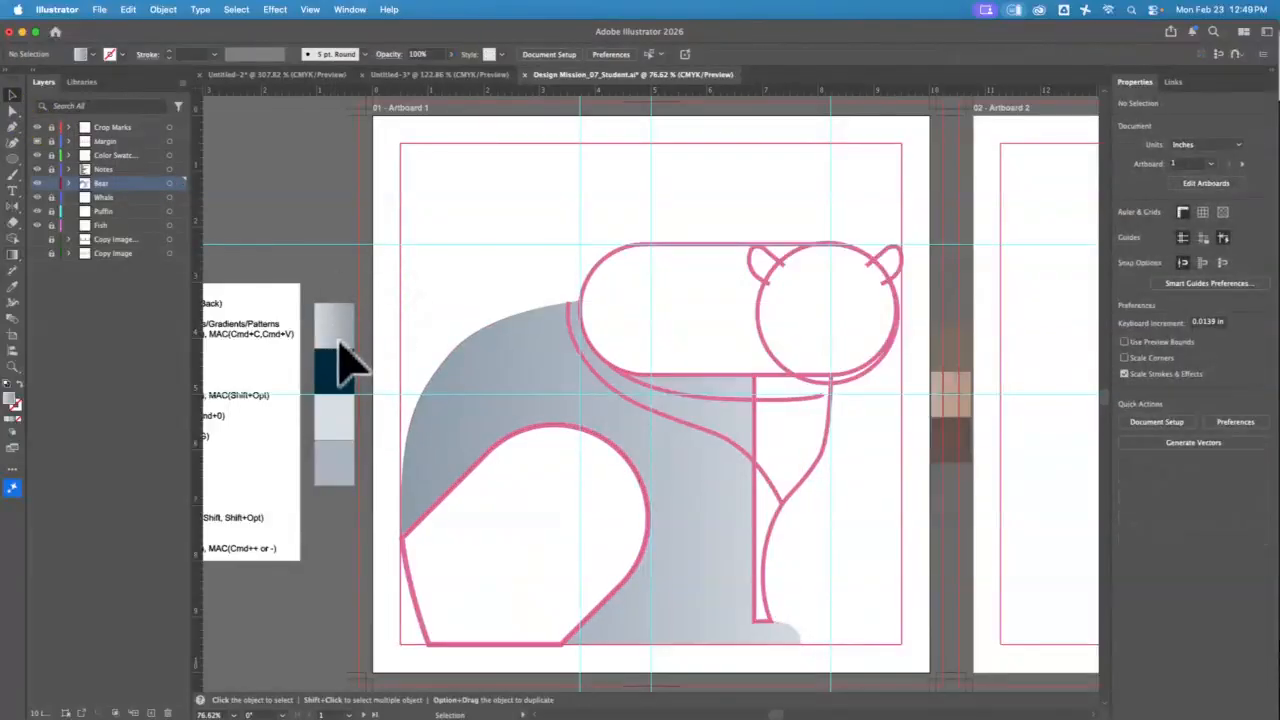
left_click(428, 435)
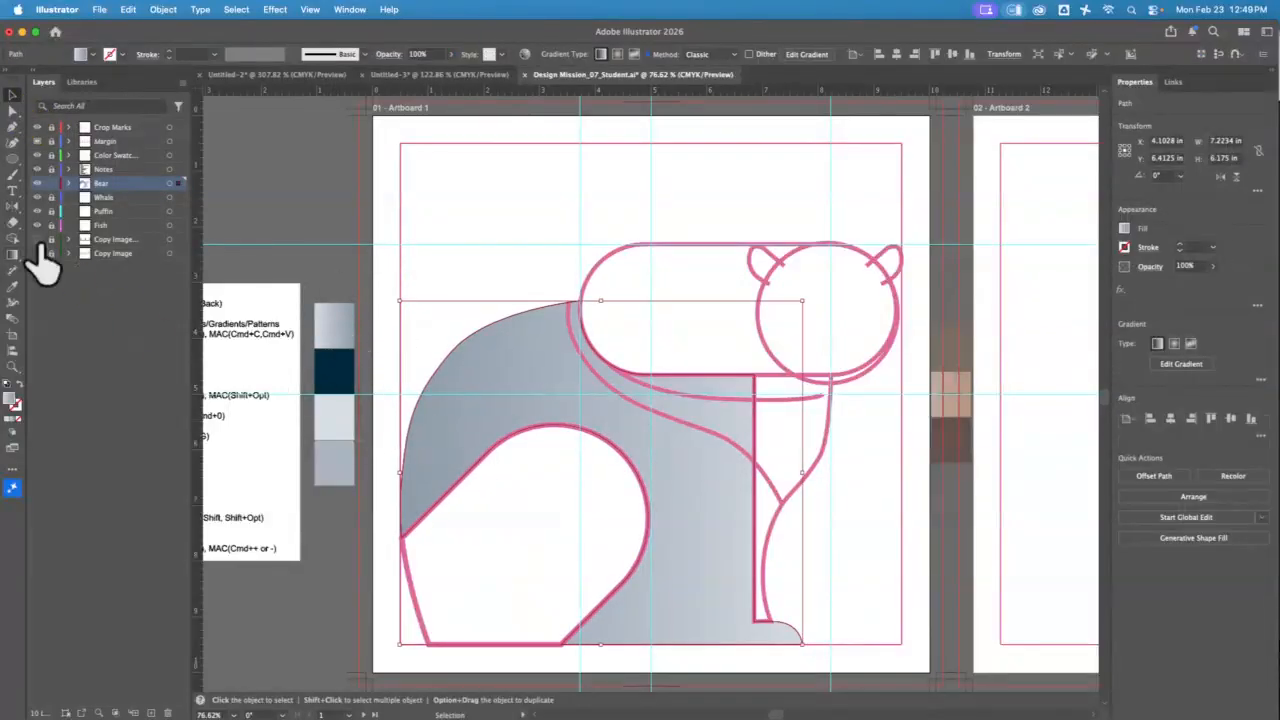
left_click(13, 286)
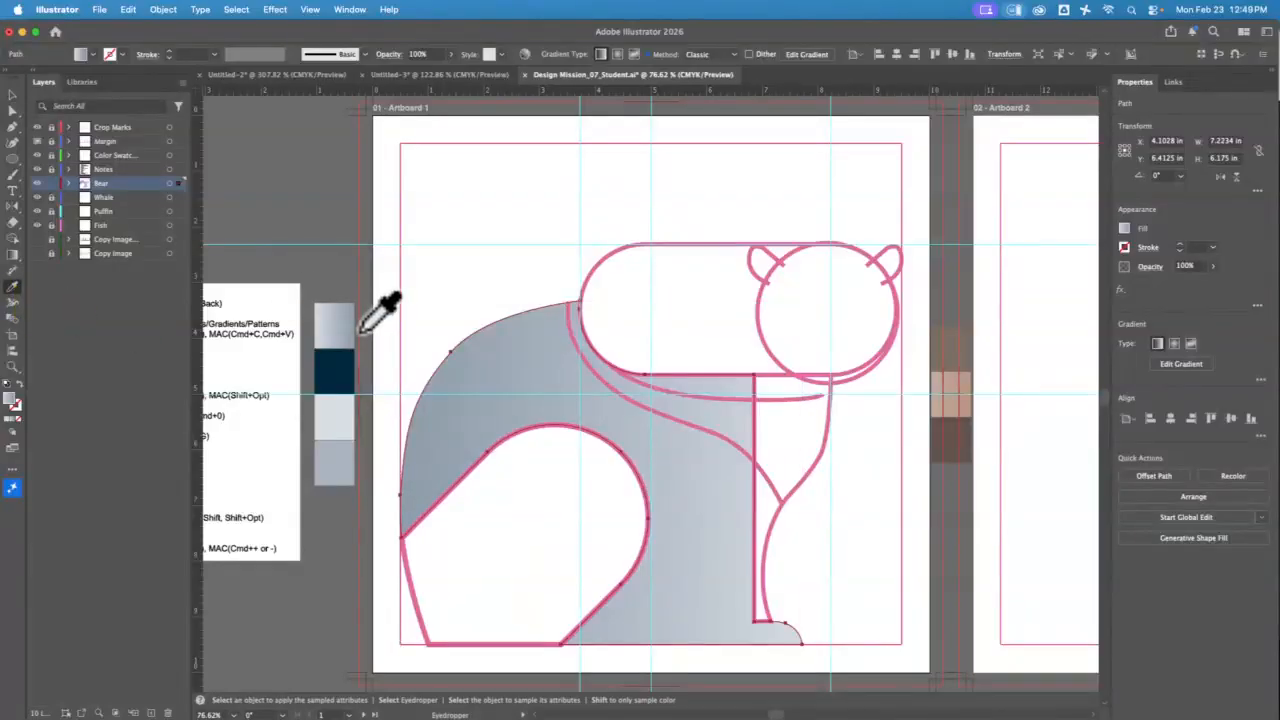
left_click(13, 95)
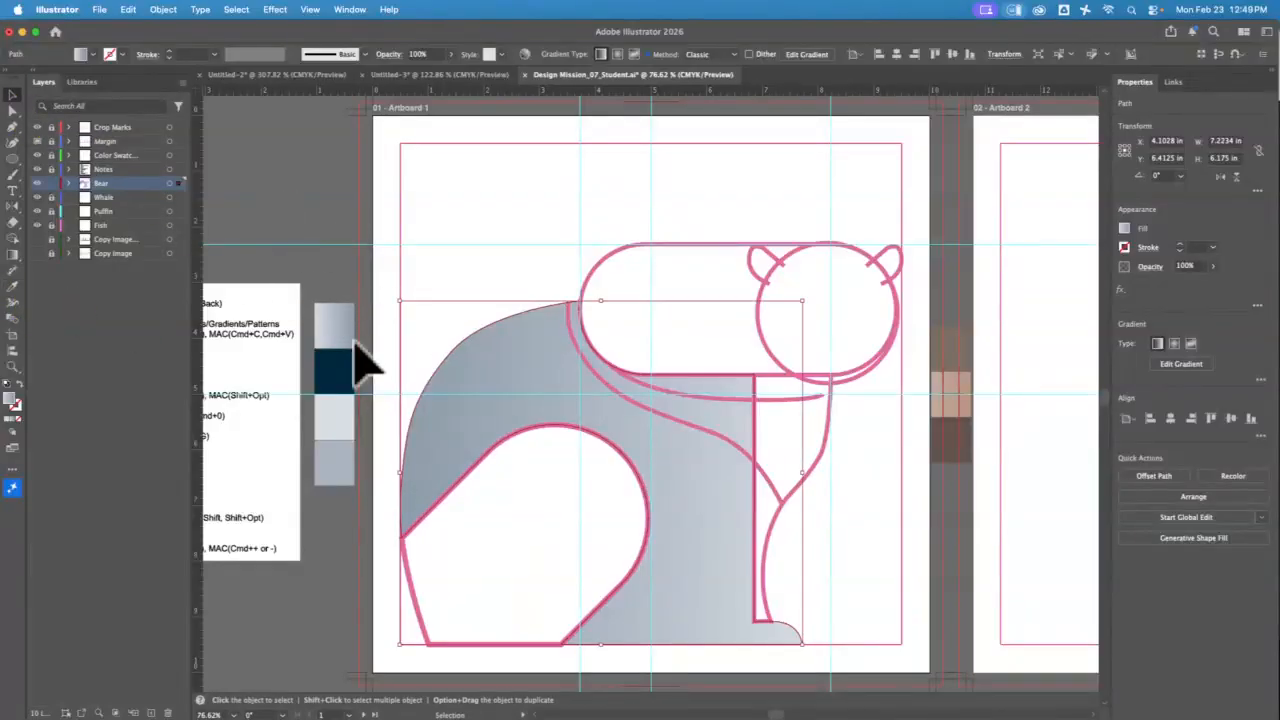
left_click(893, 483)
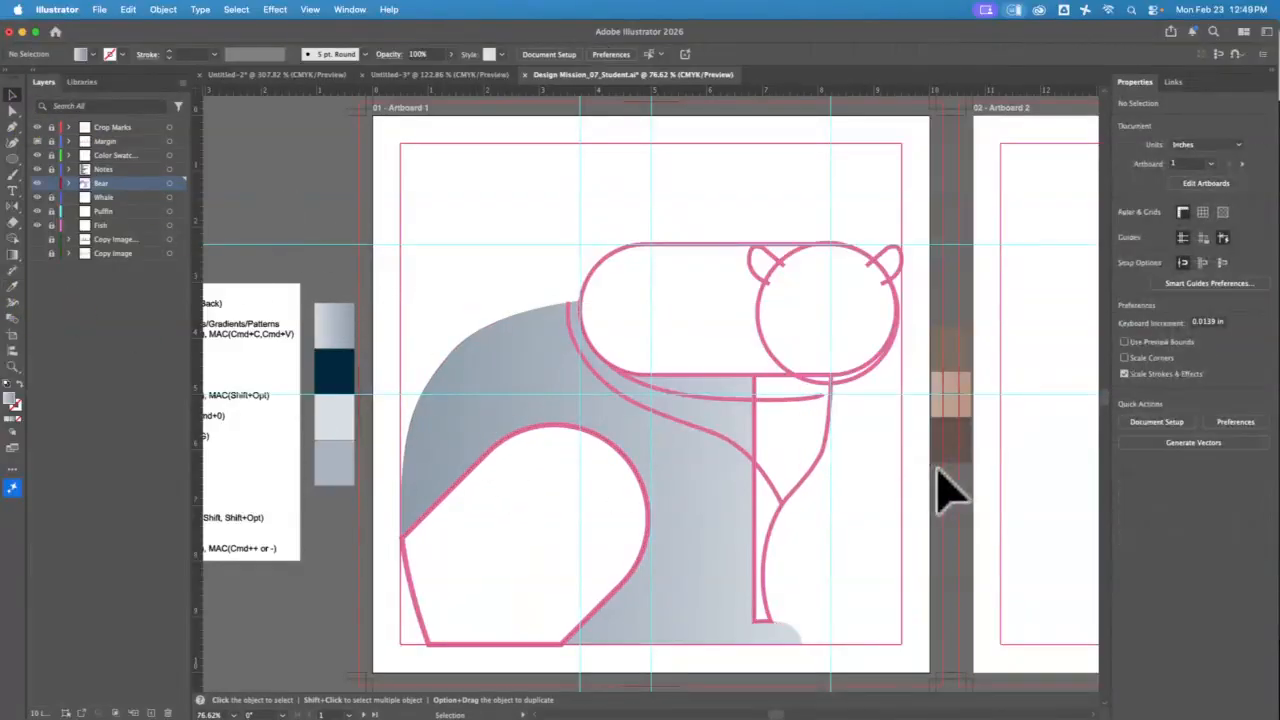
Step: Show the Copy Image layer and make the Whale layer unlocked and active for tracing the whale
left_click(37, 253)
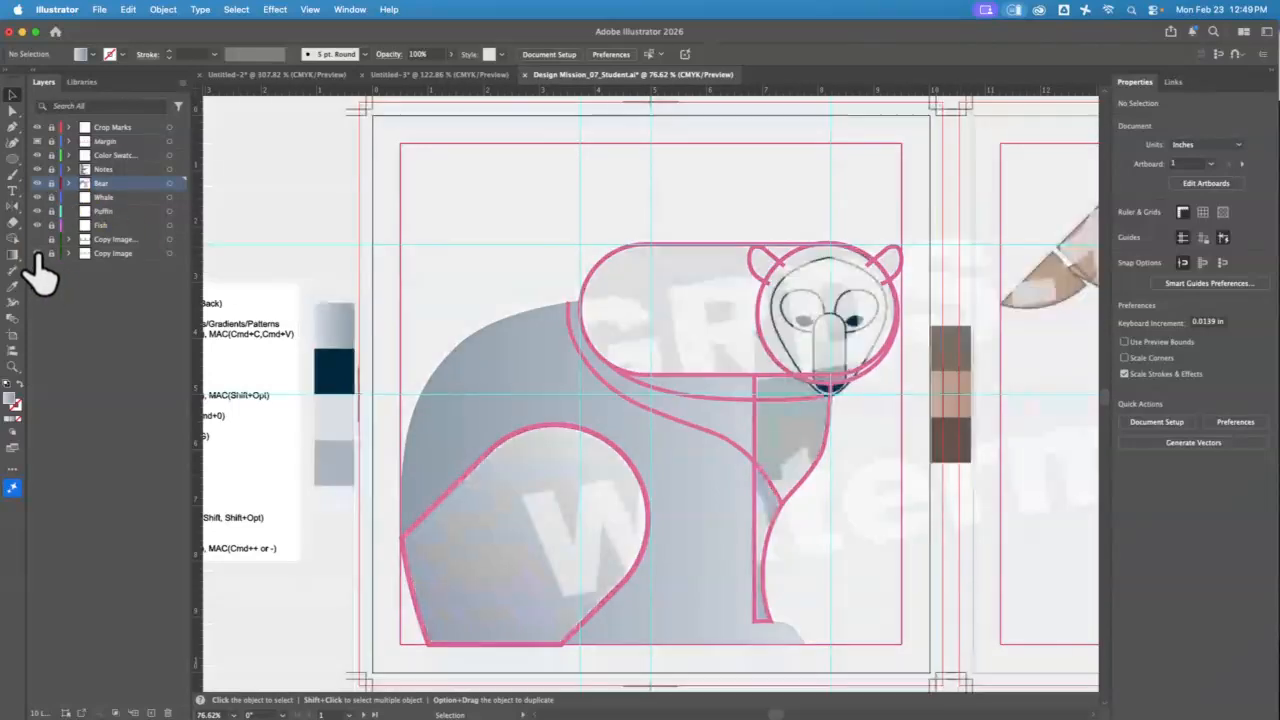
left_click(58, 197)
key("h")
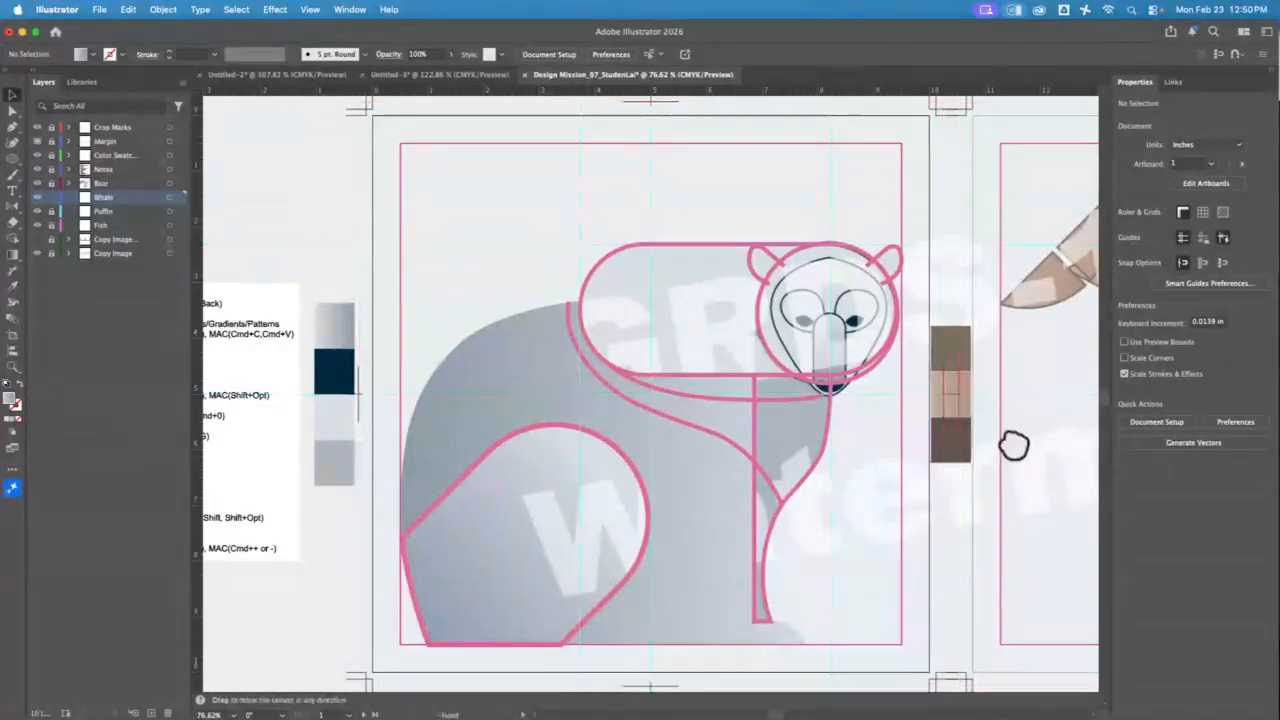
left_click_drag(1009, 443, 363, 508)
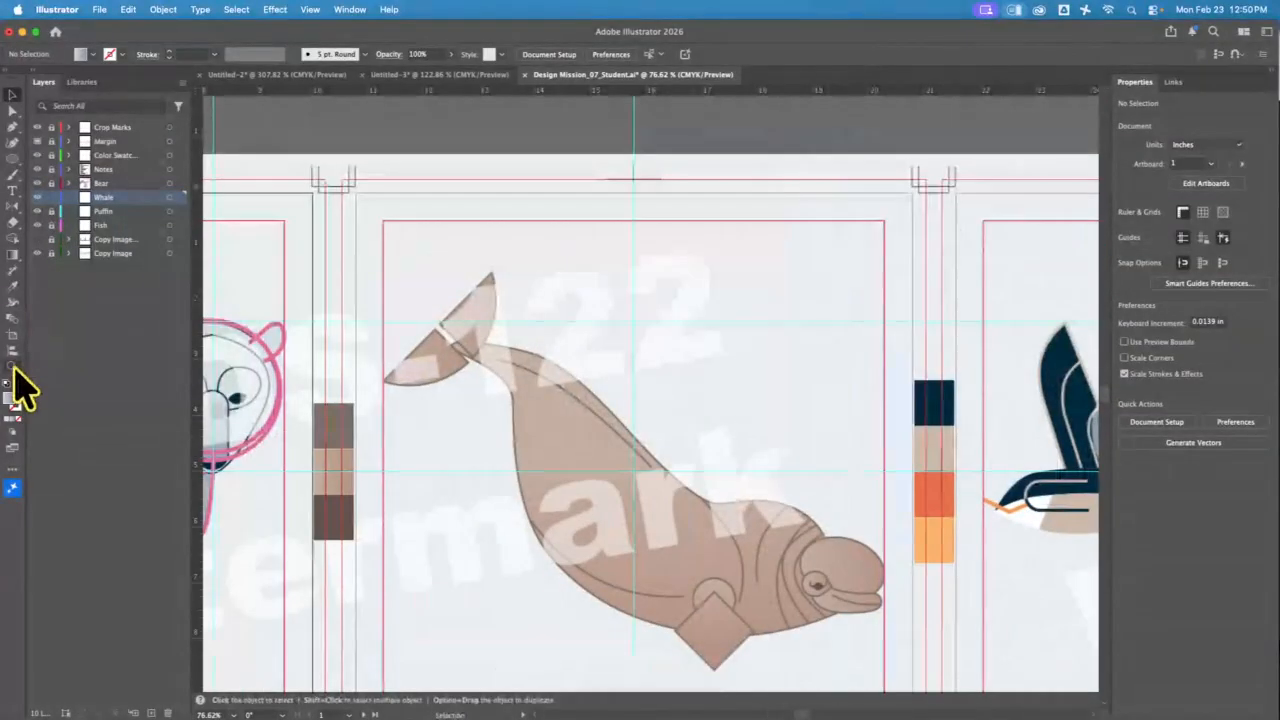
Step: Draw an ellipse about 3.23 in wide and 2.91 in high over the whale's tail fin
left_click(12, 366)
left_click_drag(388, 316, 420, 394)
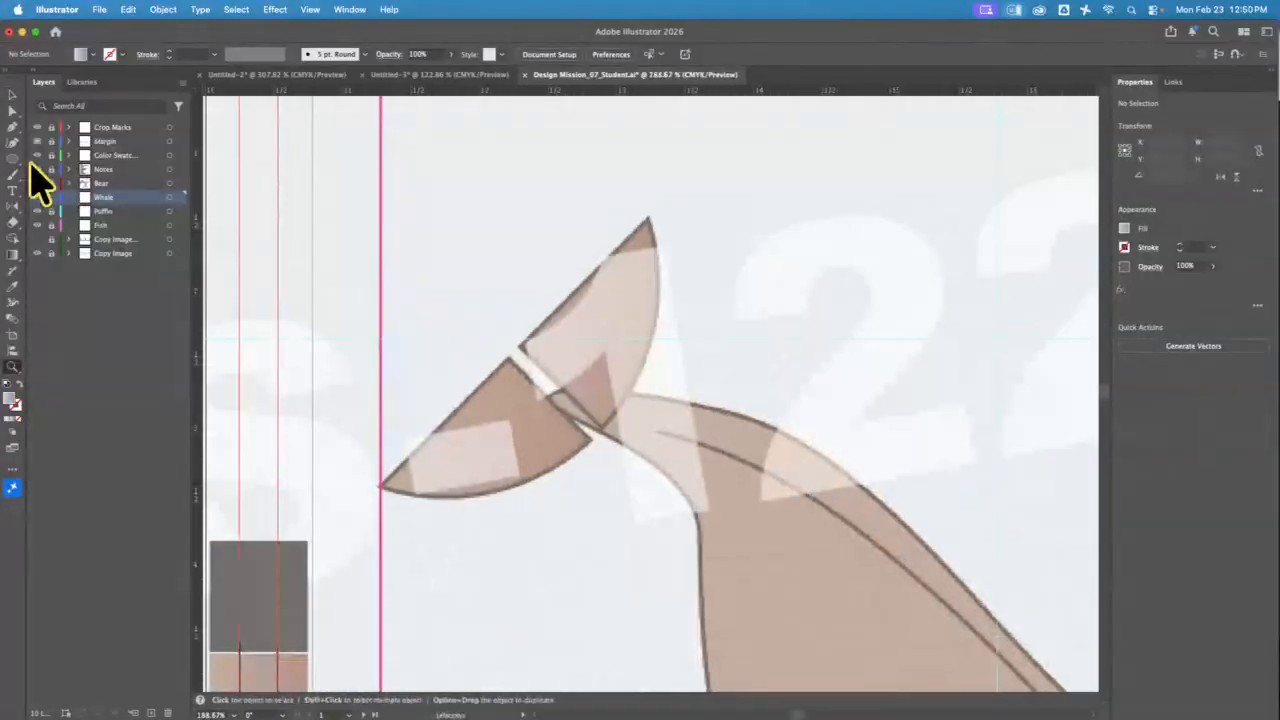
left_click(14, 160)
left_click(14, 161)
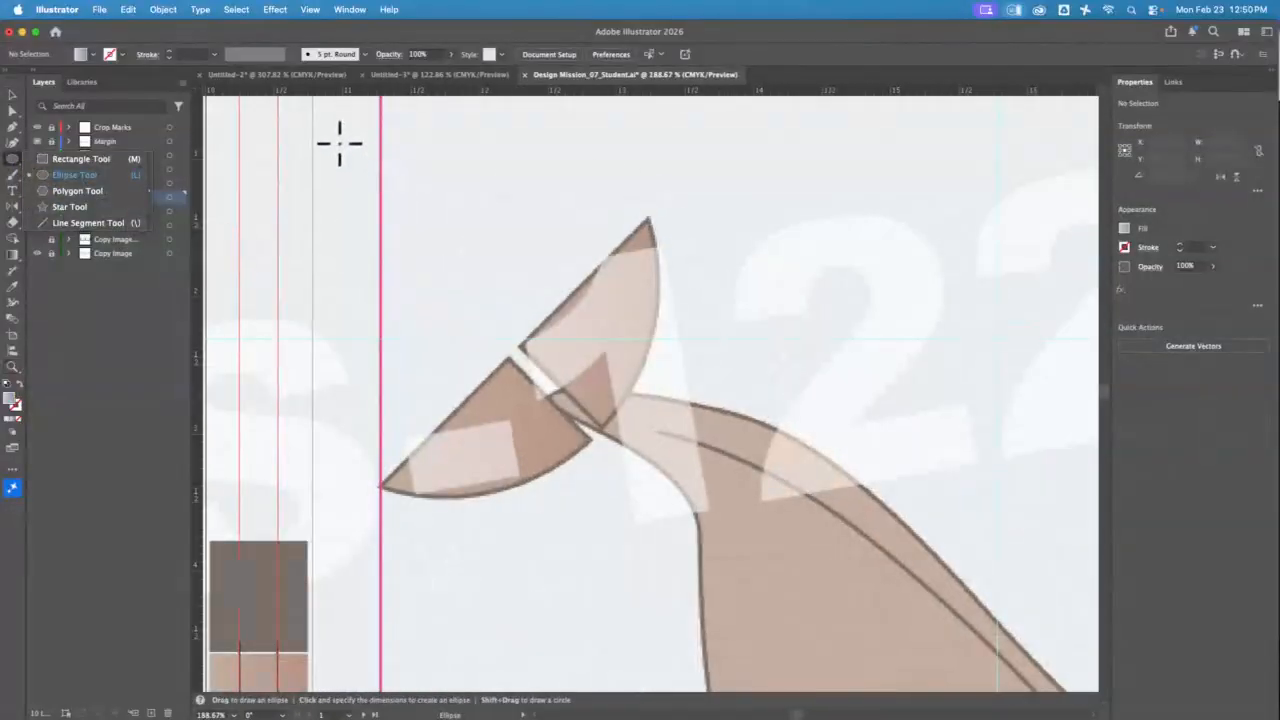
left_click_drag(338, 147, 780, 546)
Step: Set the ellipse's fill to none and give it a 4 pt pink stroke
left_click(1125, 228)
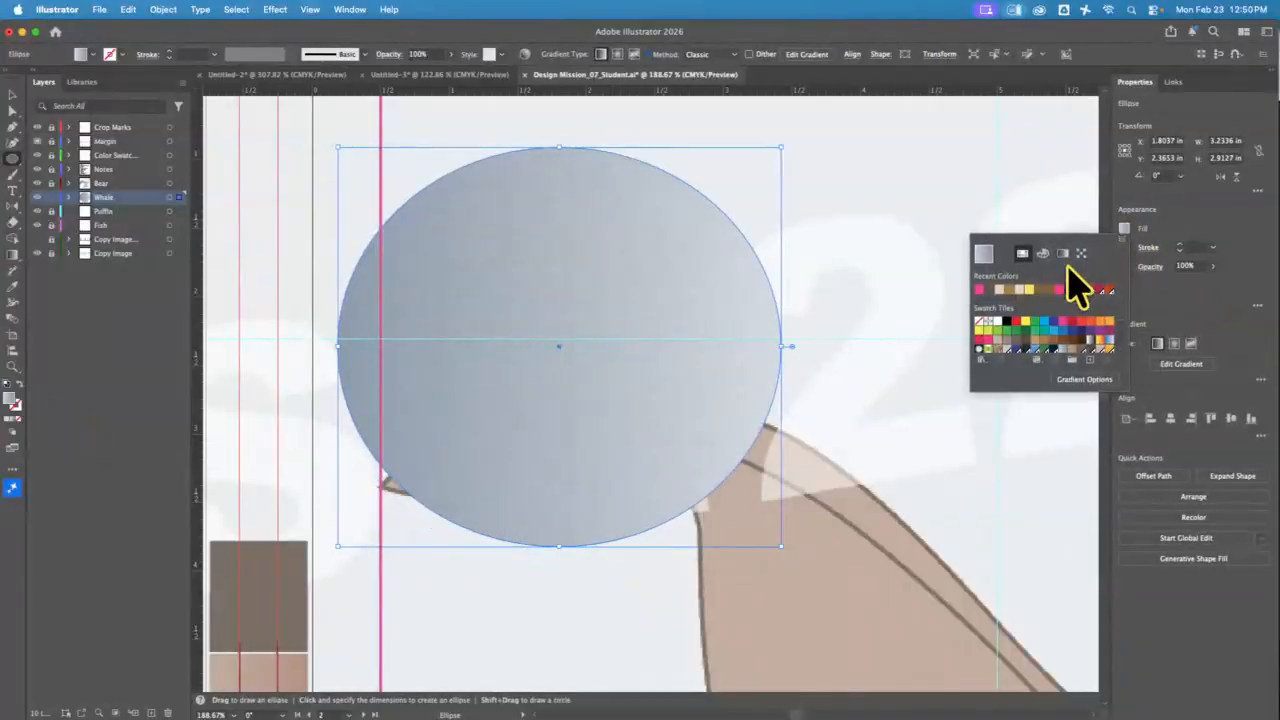
left_click(980, 323)
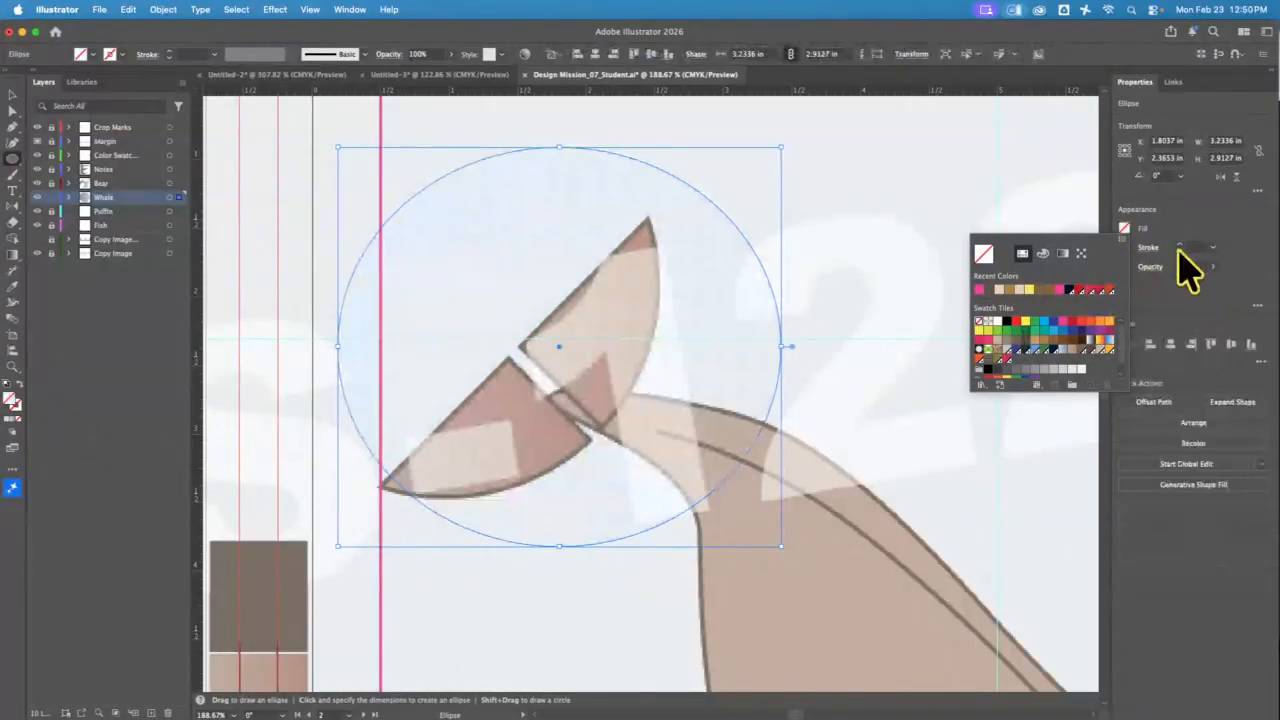
left_click(1124, 247)
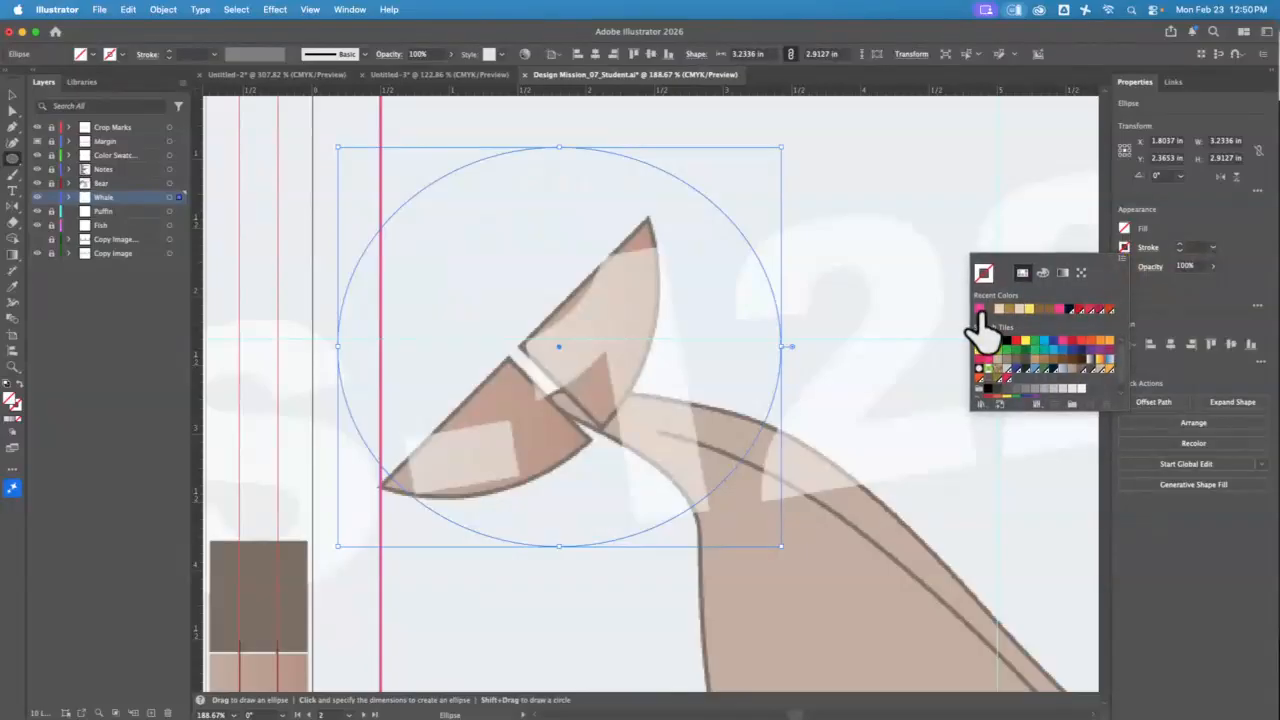
left_click(980, 309)
left_click(1180, 243)
left_click(1180, 243)
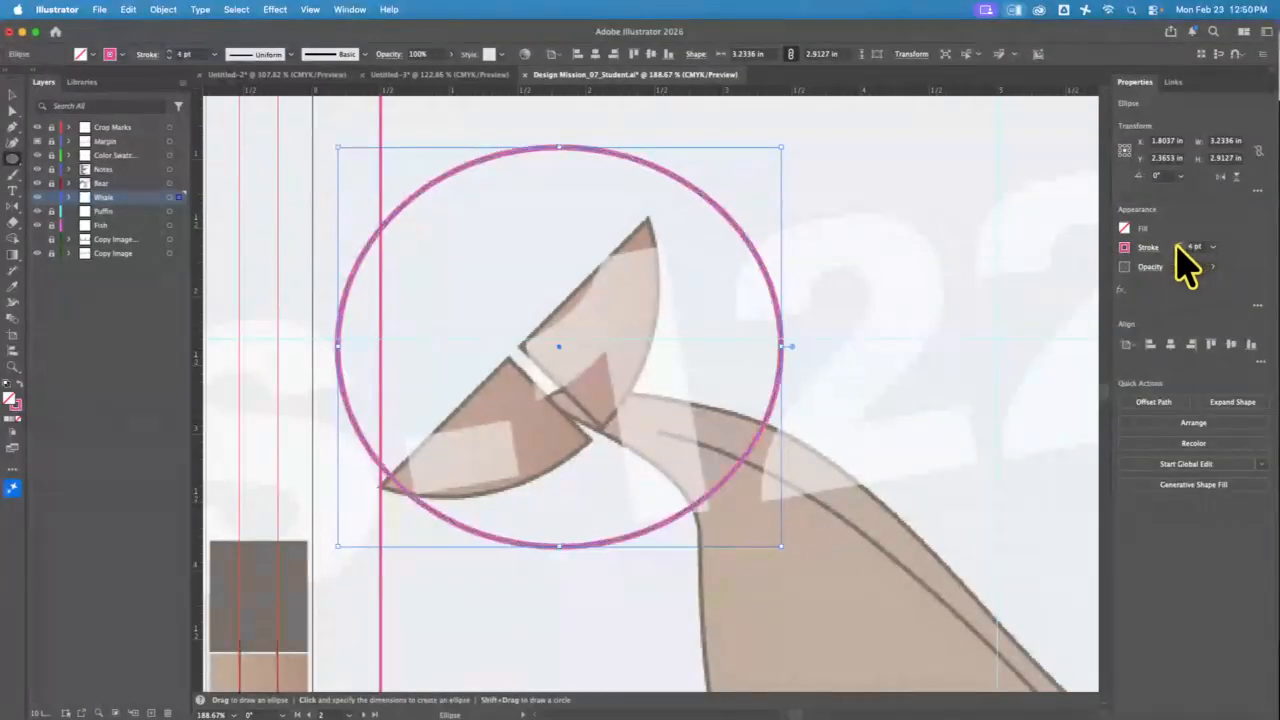
left_click(1180, 243)
Step: Move the ellipse so its lower-right curve follows the tail fin's outer edge, and rotate it 30°
left_click(12, 94)
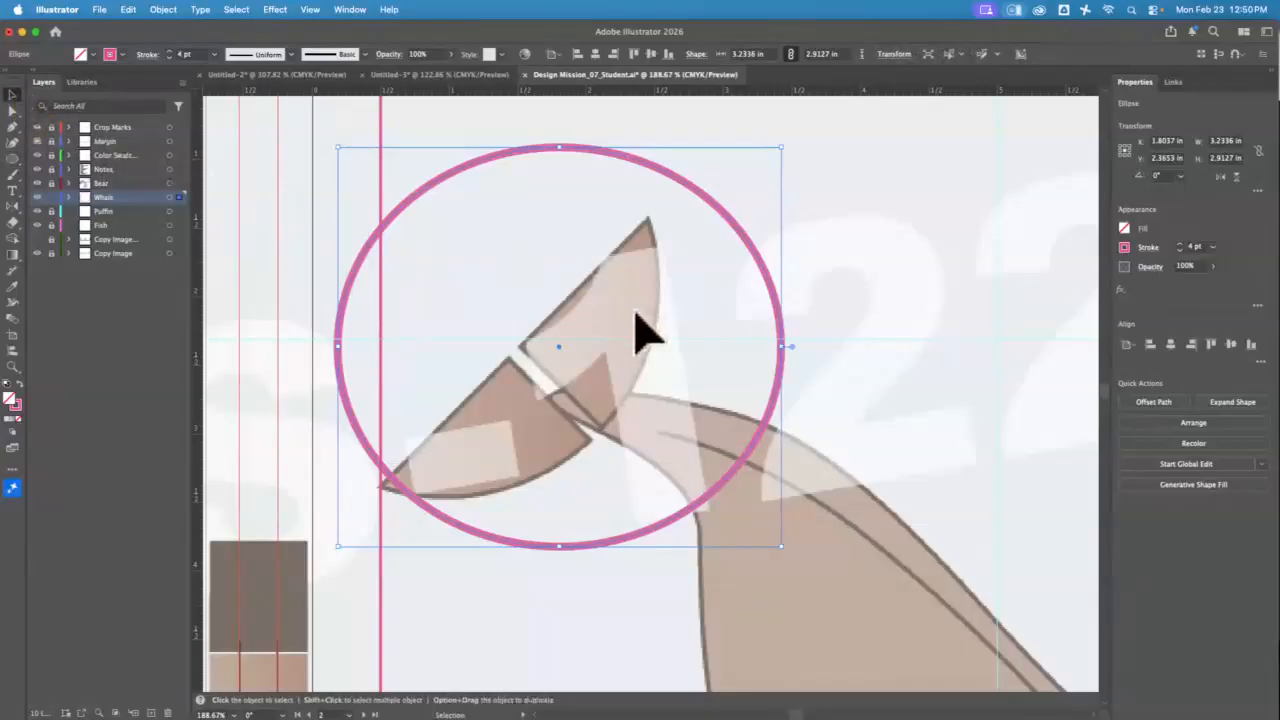
left_click_drag(753, 266, 648, 230)
key("super+minus")
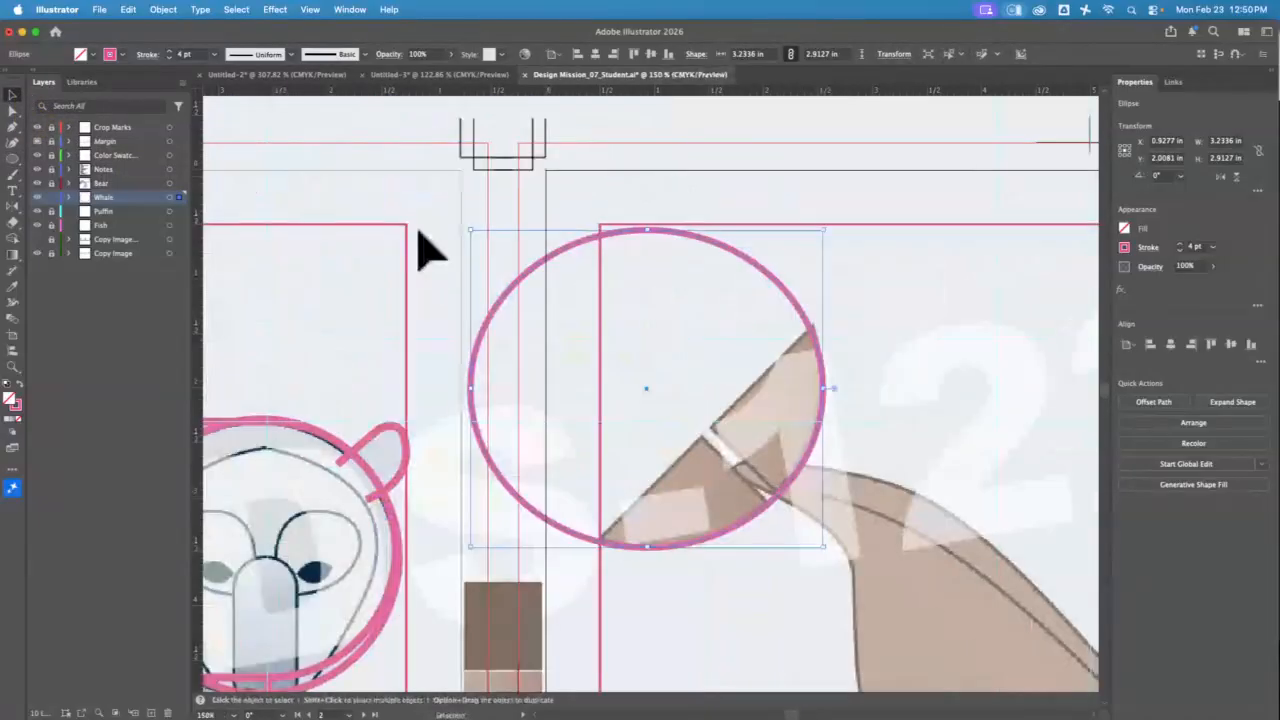
left_click_drag(648, 228, 561, 248)
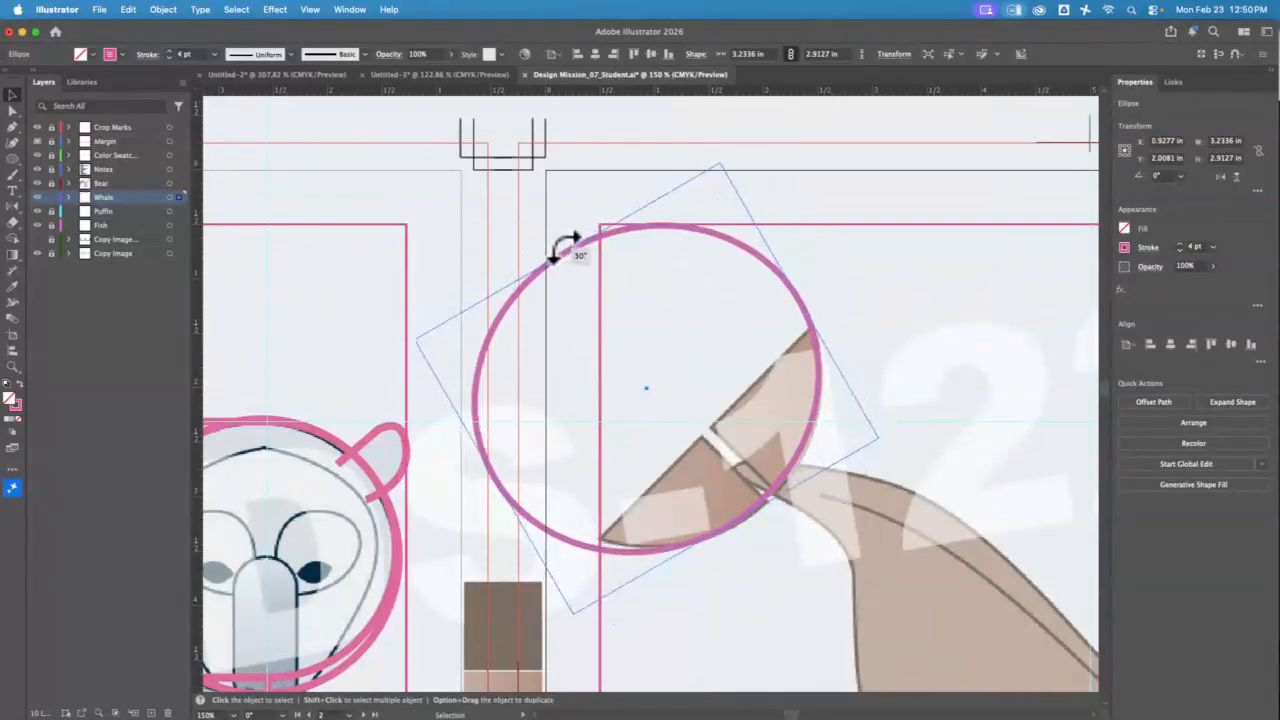
mouse_move(800, 480)
left_mouse_down()
mouse_move(823, 463)
mouse_move(811, 474)
left_mouse_up()
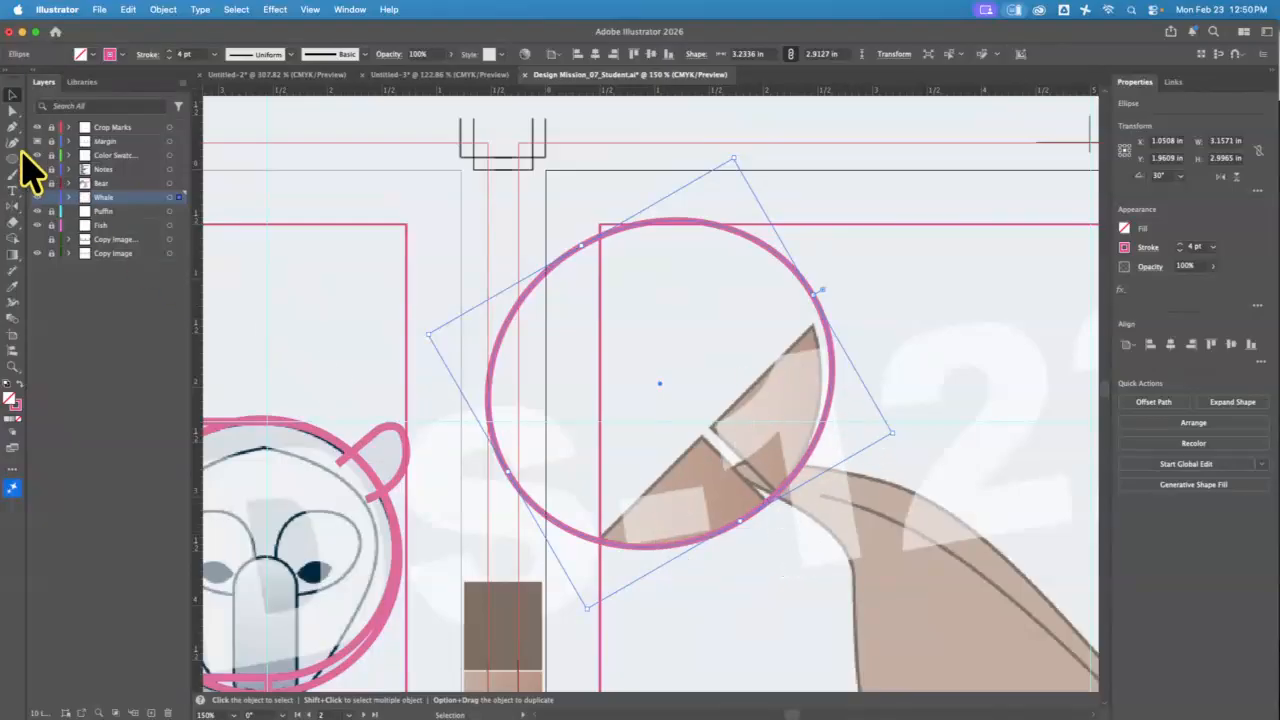
Step: Draw a rectangle about 2.92 in by 1.32 in and fit it, rotated 45°, to the lower fluke's straight edges
left_click_drag(14, 158, 80, 164)
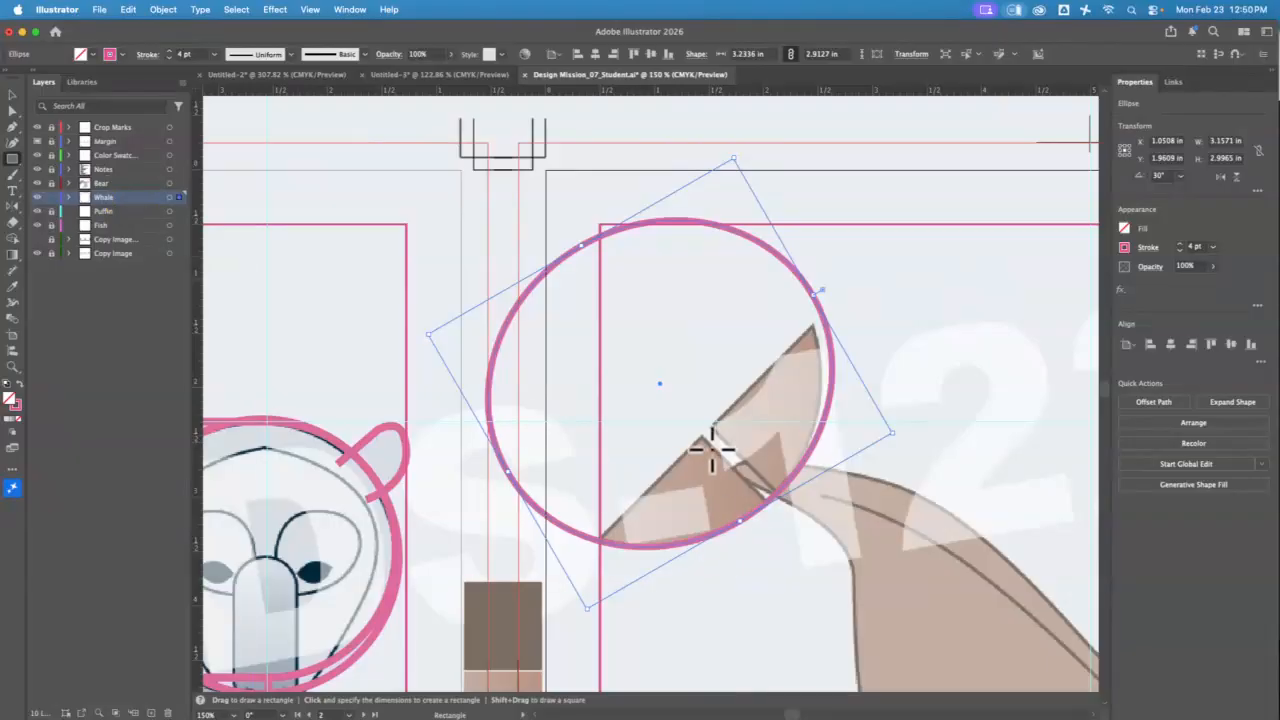
left_click_drag(805, 575, 549, 640)
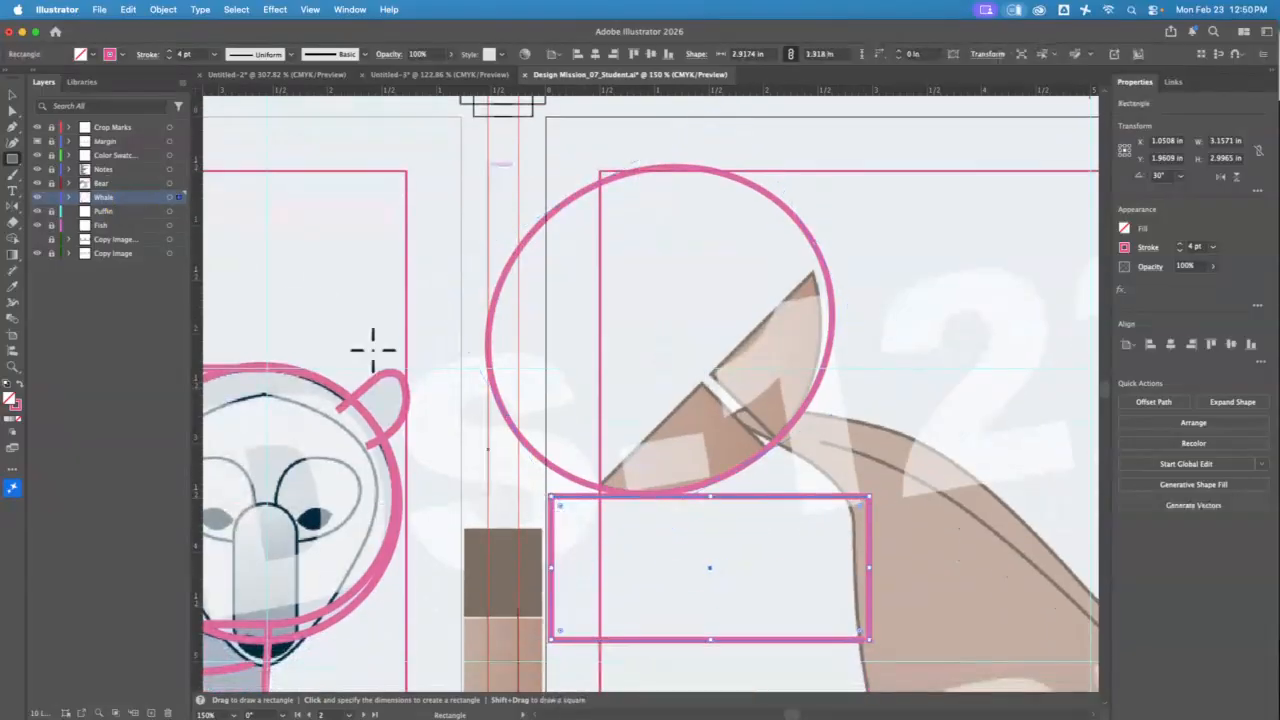
left_click(12, 94)
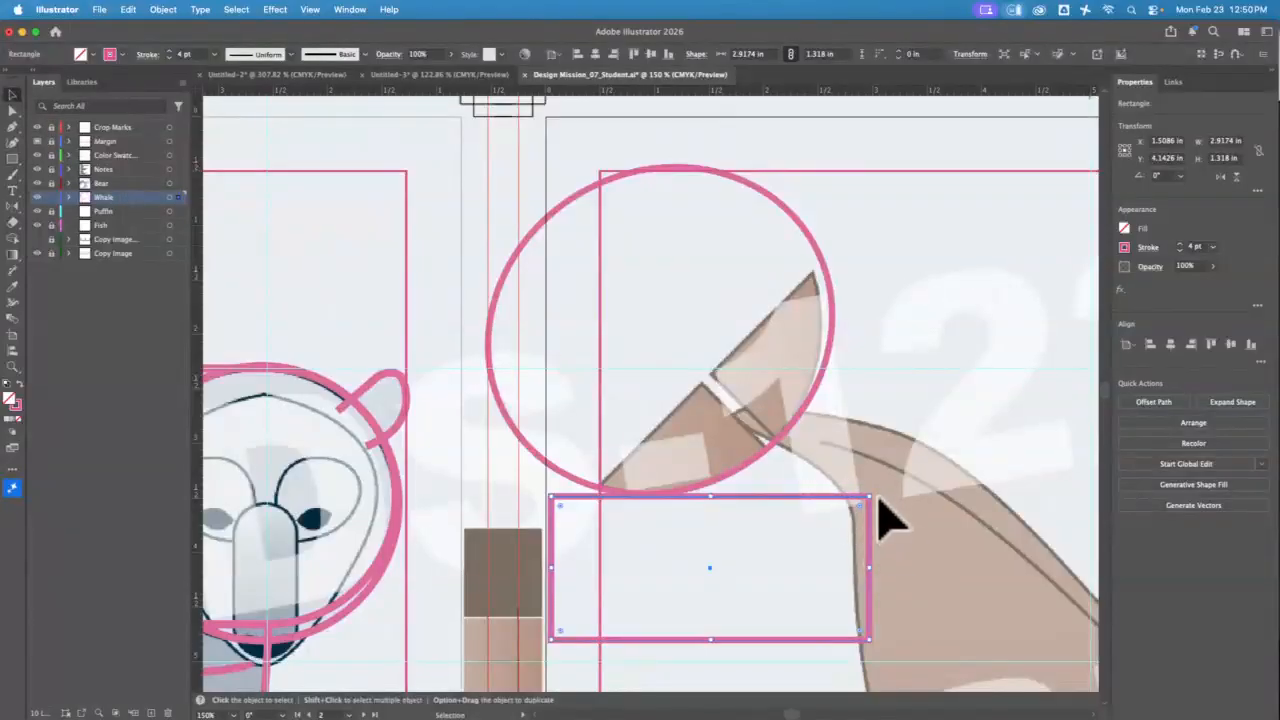
left_click_drag(870, 496, 775, 416)
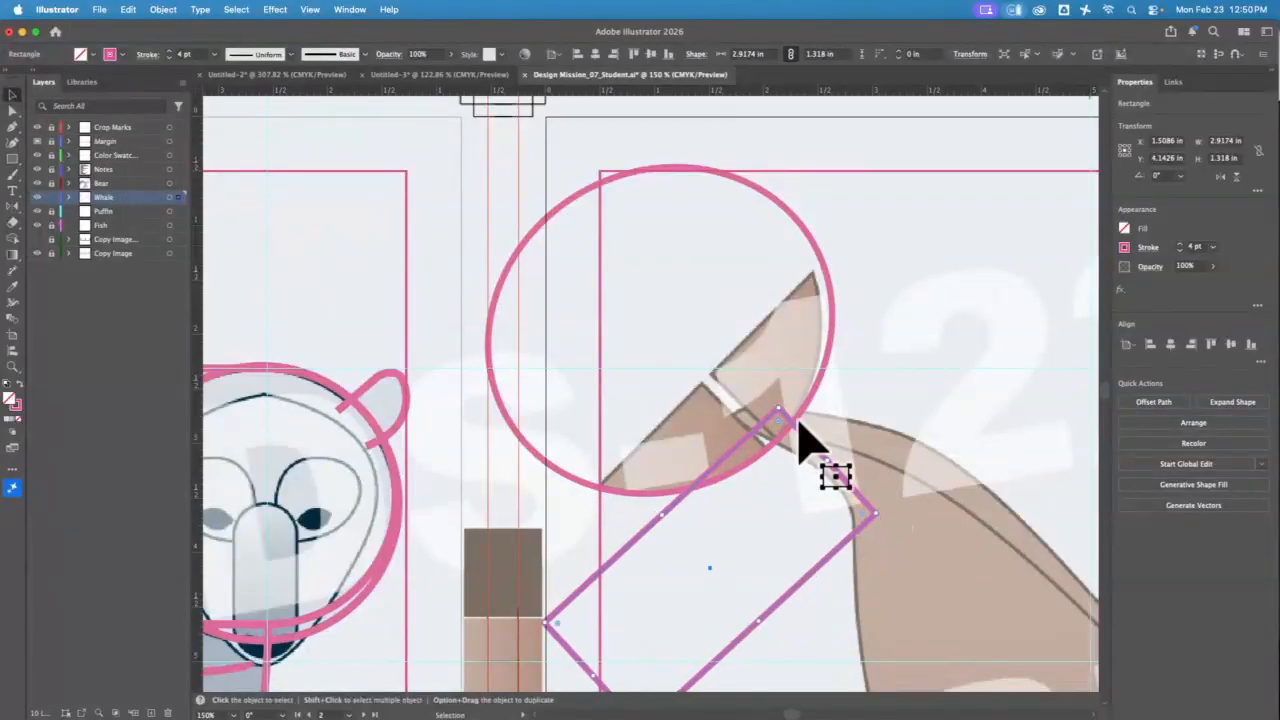
left_click_drag(845, 490, 795, 491)
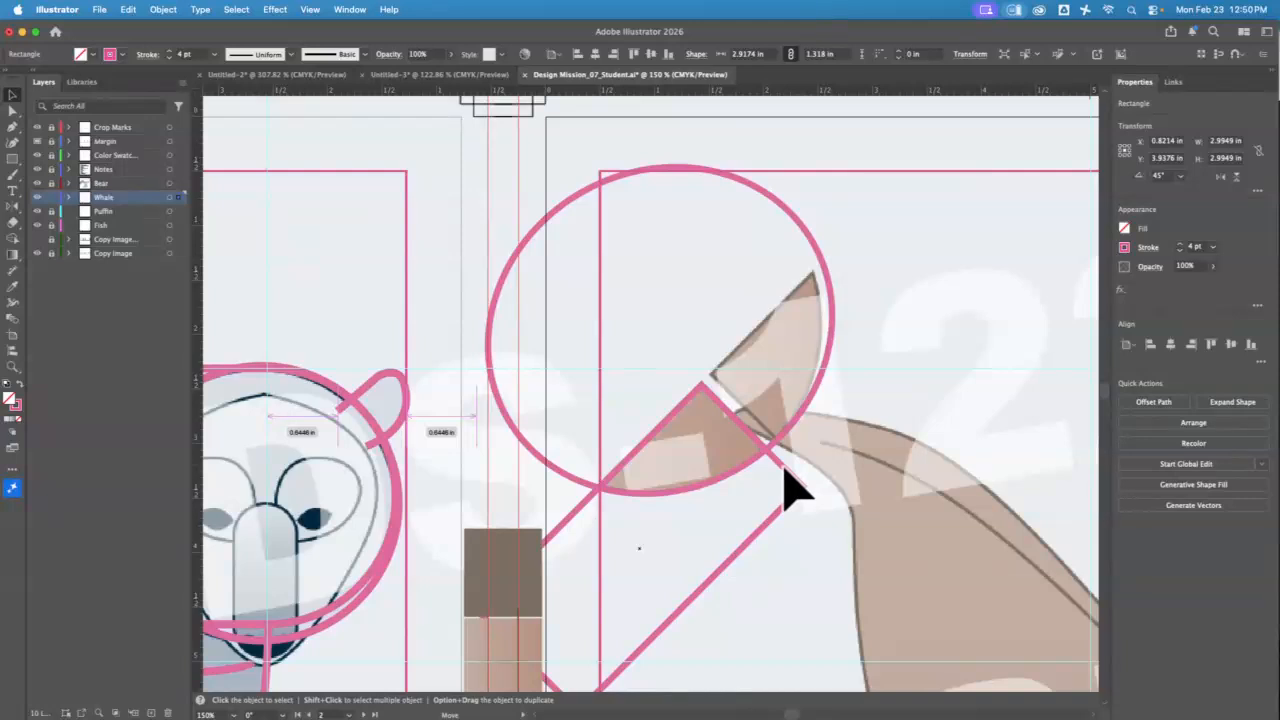
Step: Use Shape Builder on the ellipse and rectangle together to separate their overlap as the lower fluke shape
left_click(13, 238)
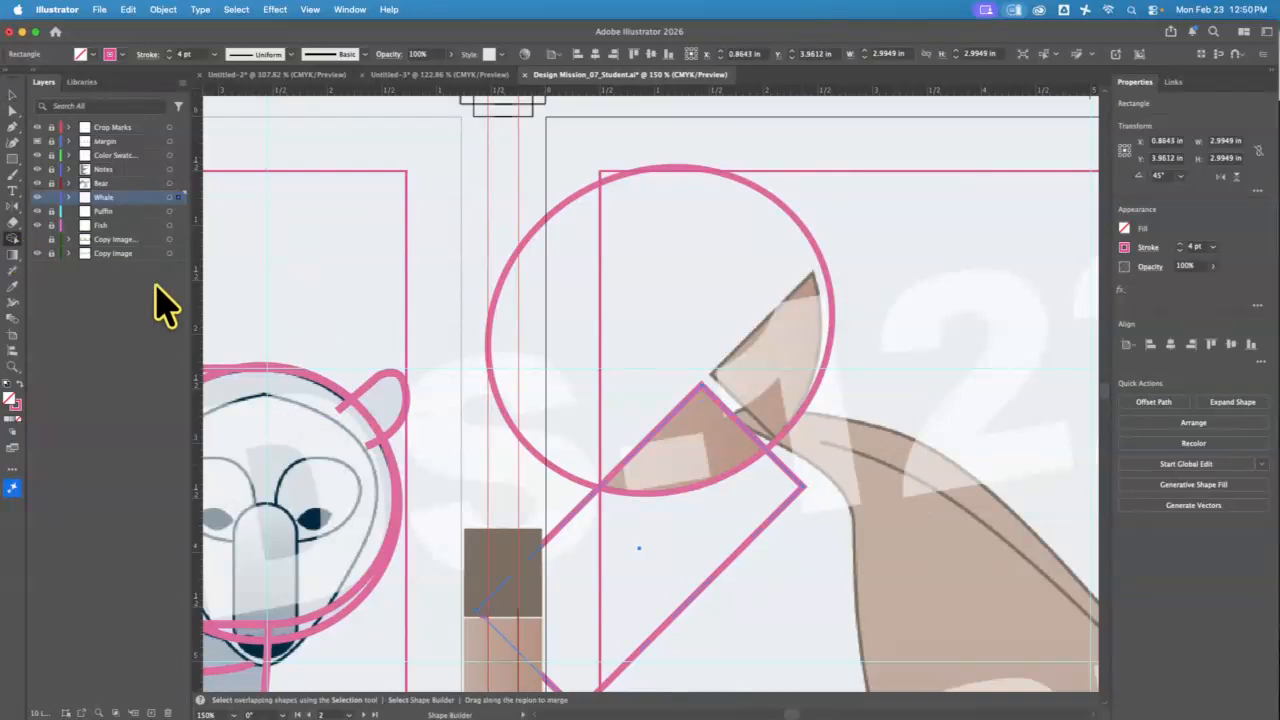
left_click(720, 452)
left_click(14, 96)
left_click(624, 493)
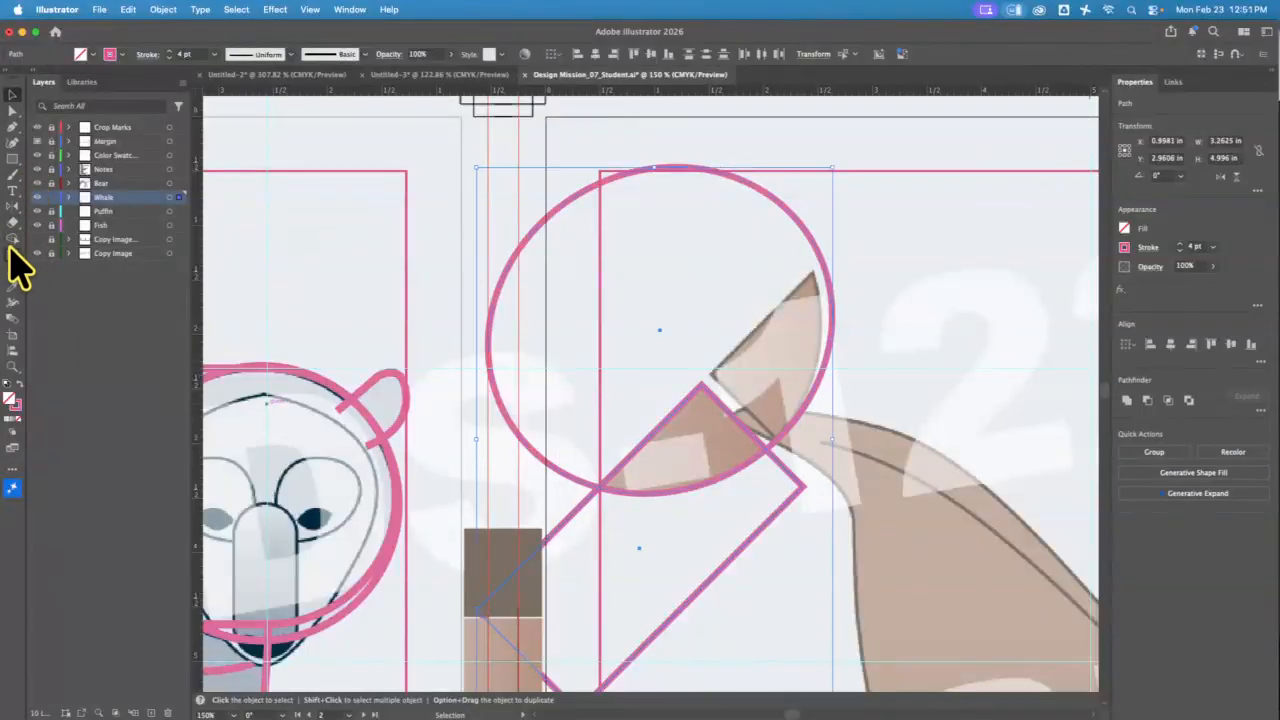
left_click(12, 240)
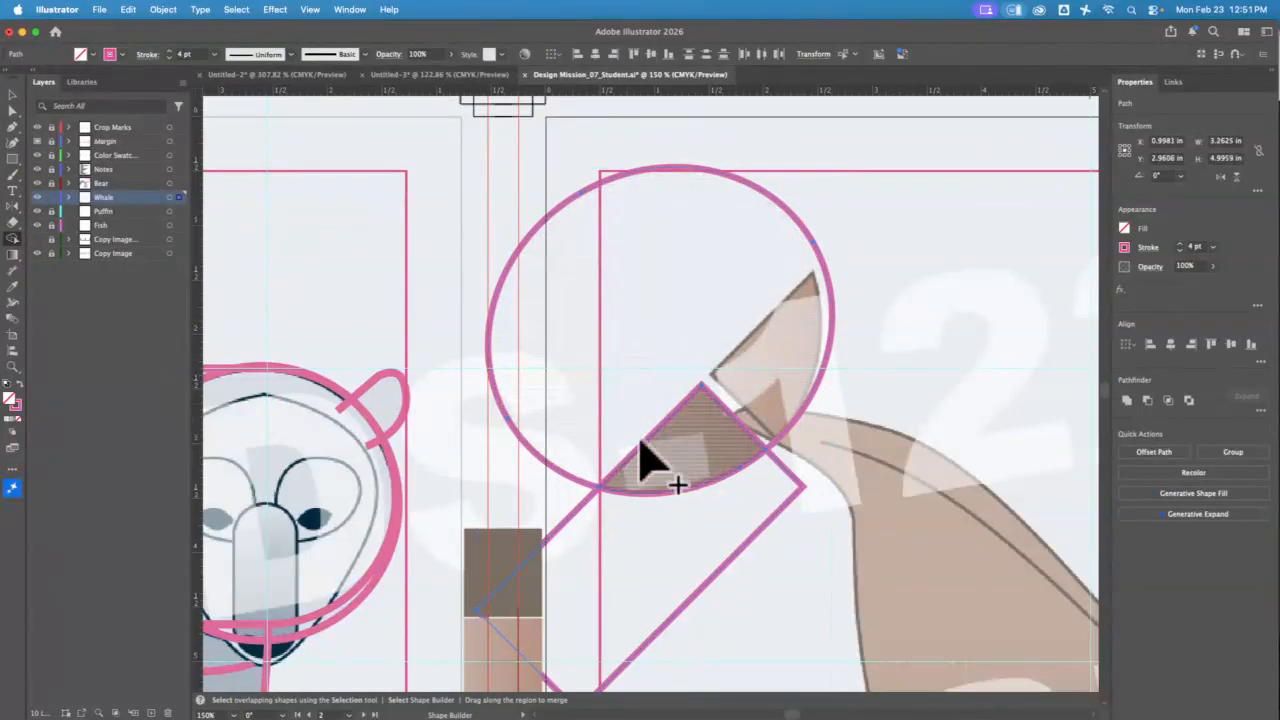
Step: Delete the leftover ellipse and rectangle pieces outside the lower fluke shape
left_click(12, 95)
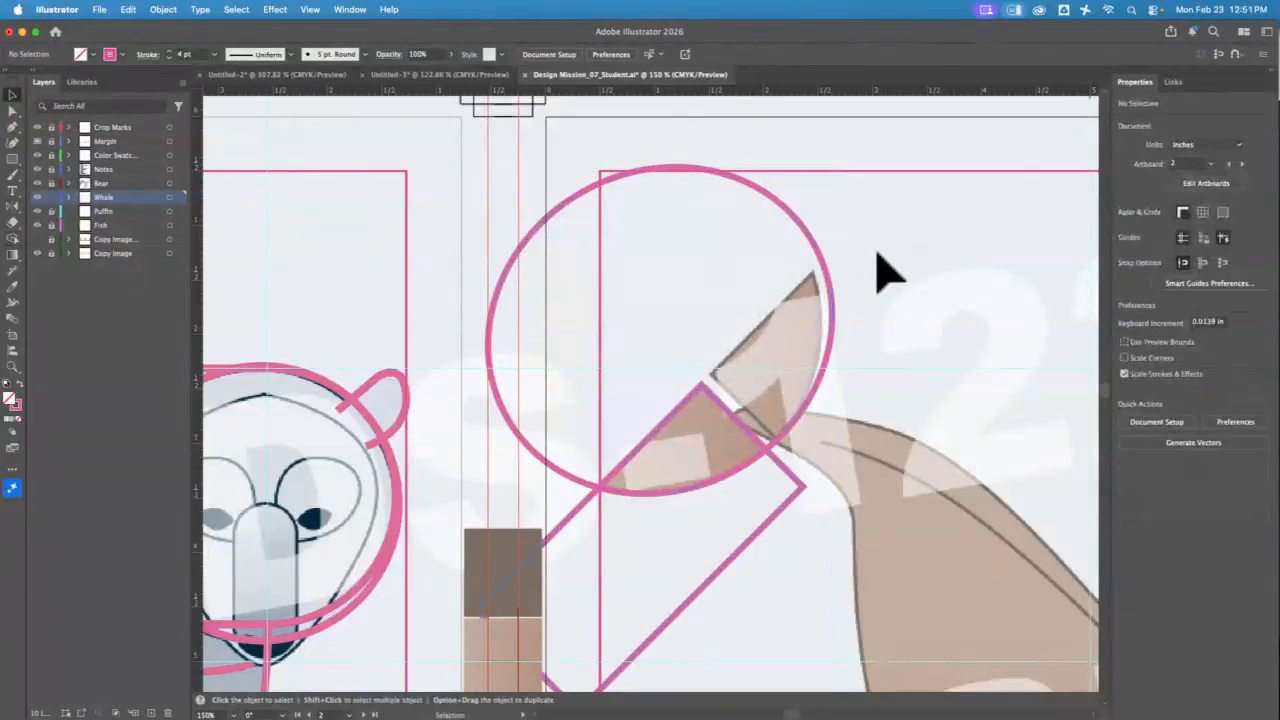
left_click(810, 280)
key("Delete")
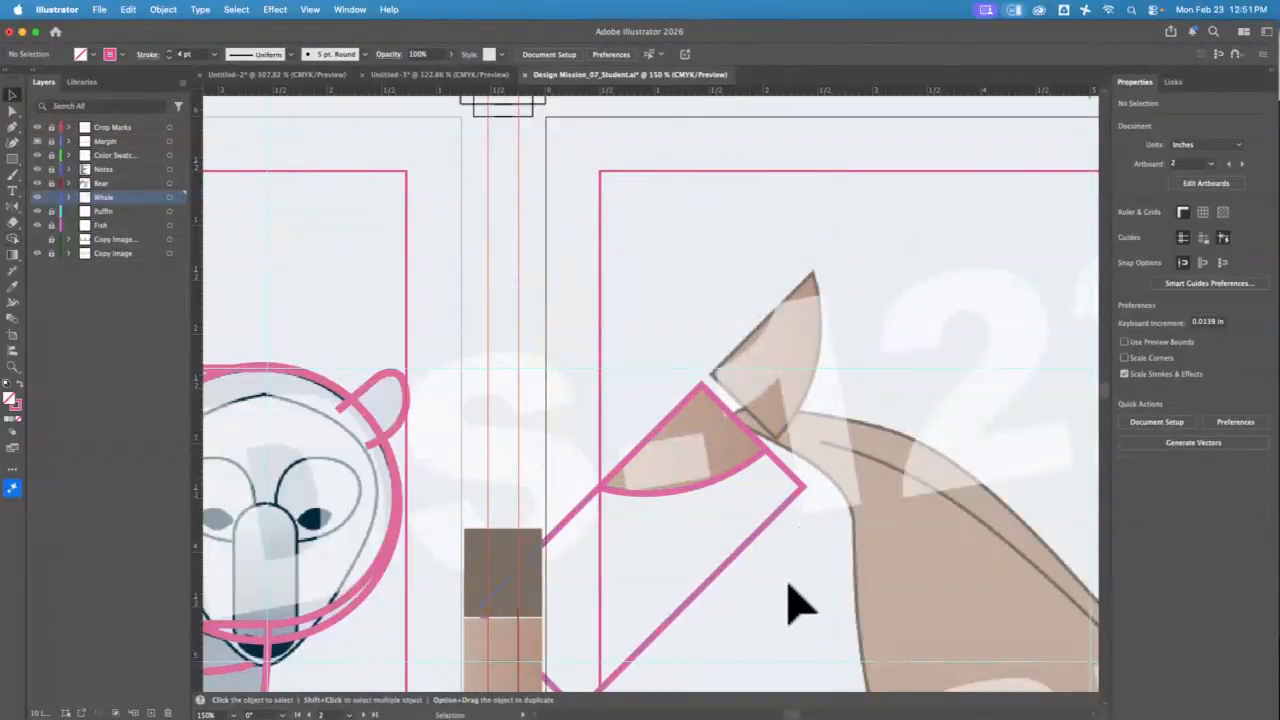
left_click(748, 548)
key("Delete")
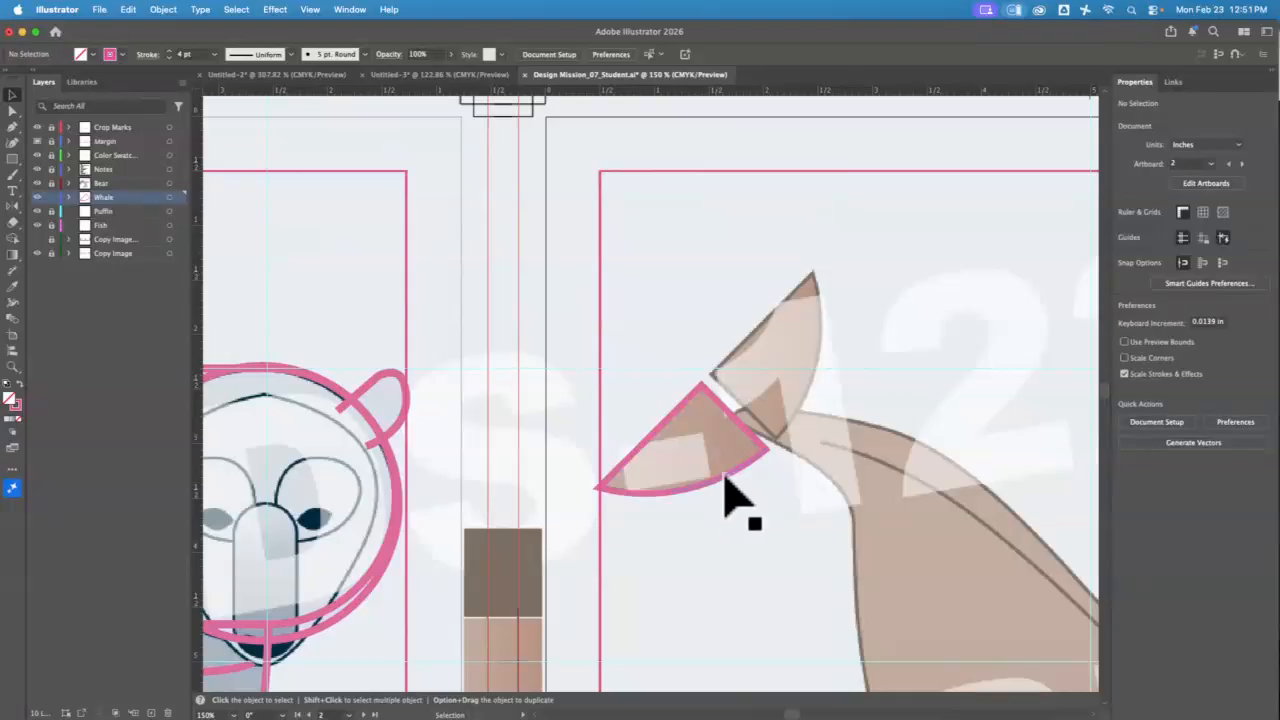
Step: Duplicate the lower fluke shape up and to its left, and reflect the copy across the vertical axis
left_click(725, 480)
key("a")
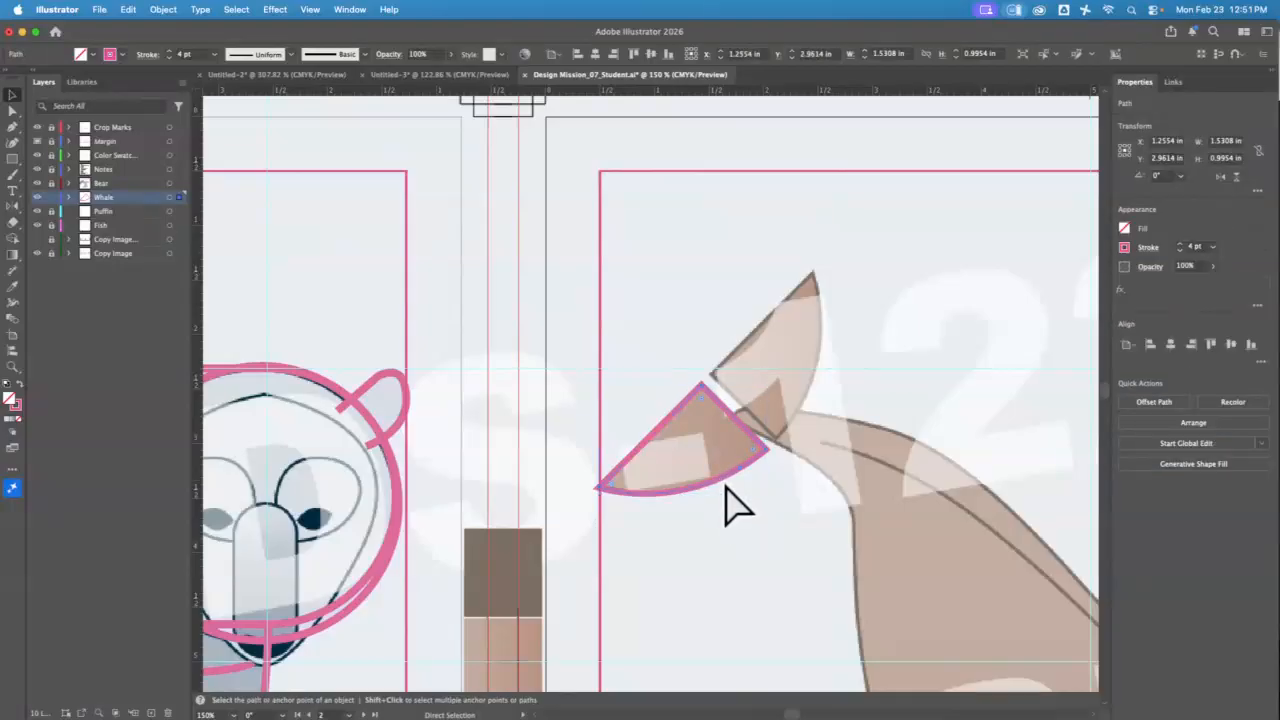
key("v")
left_click_drag(698, 445, 668, 400)
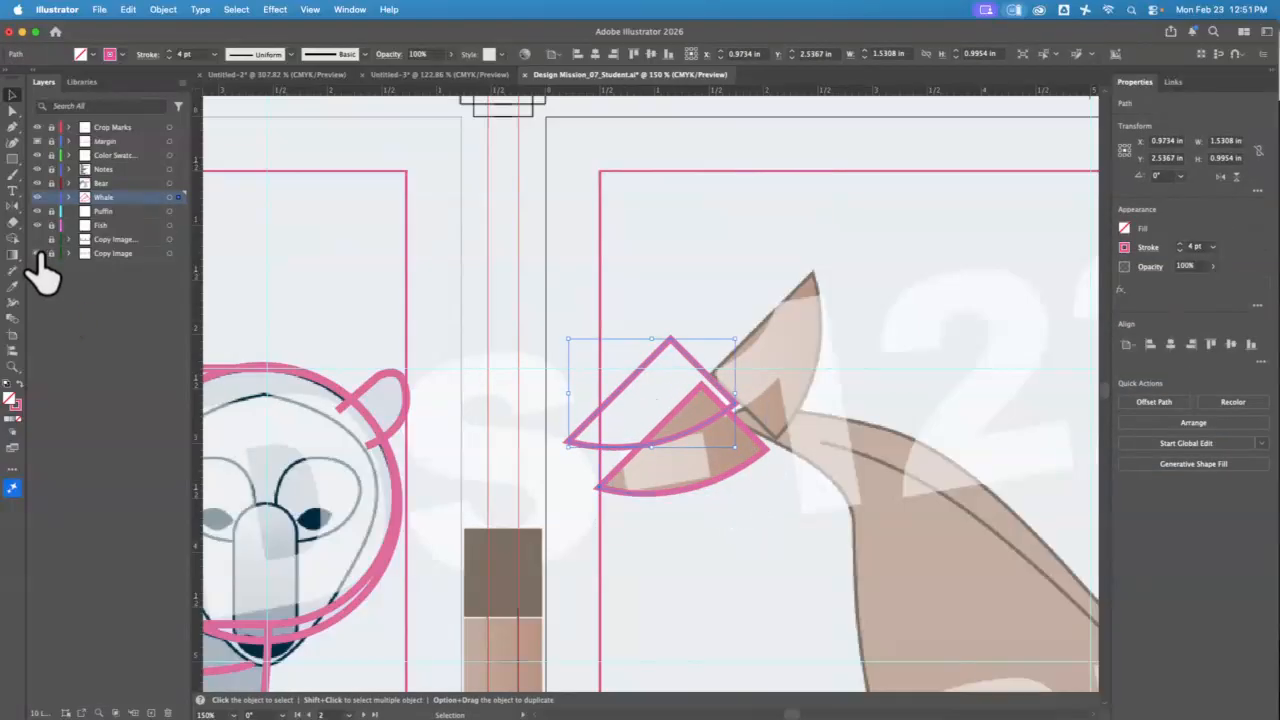
double_click(12, 206)
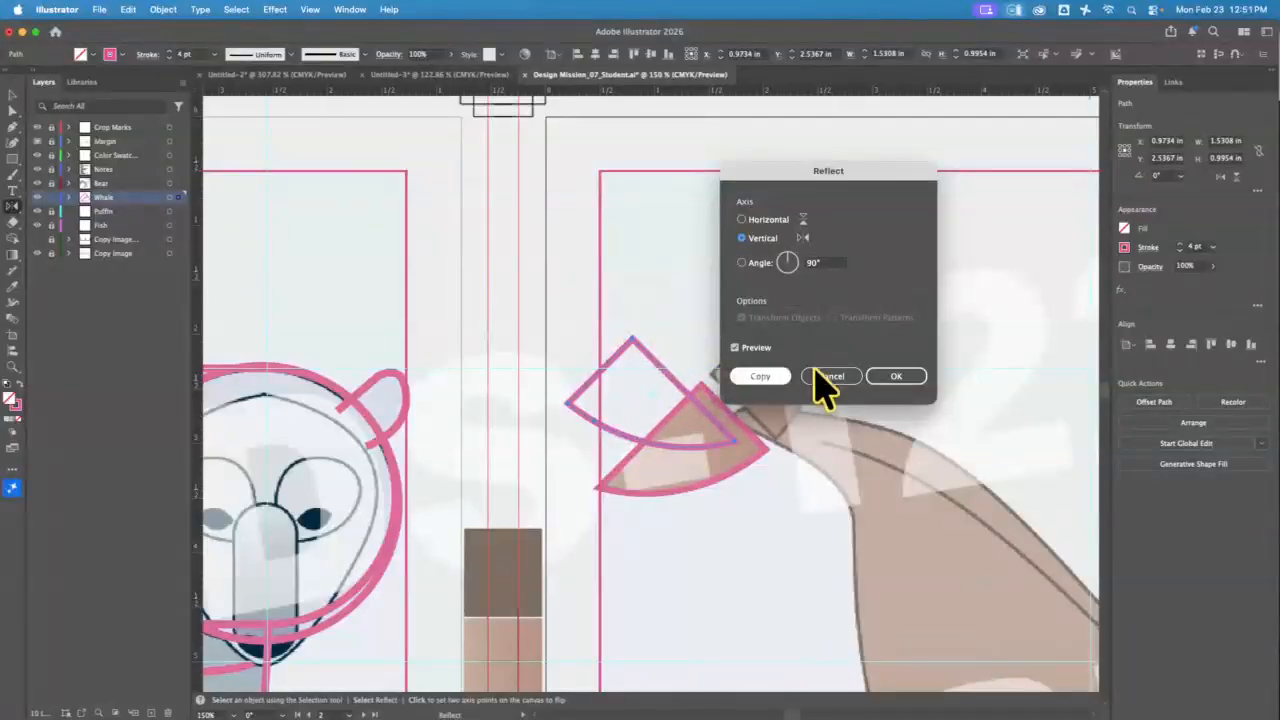
left_click(903, 378)
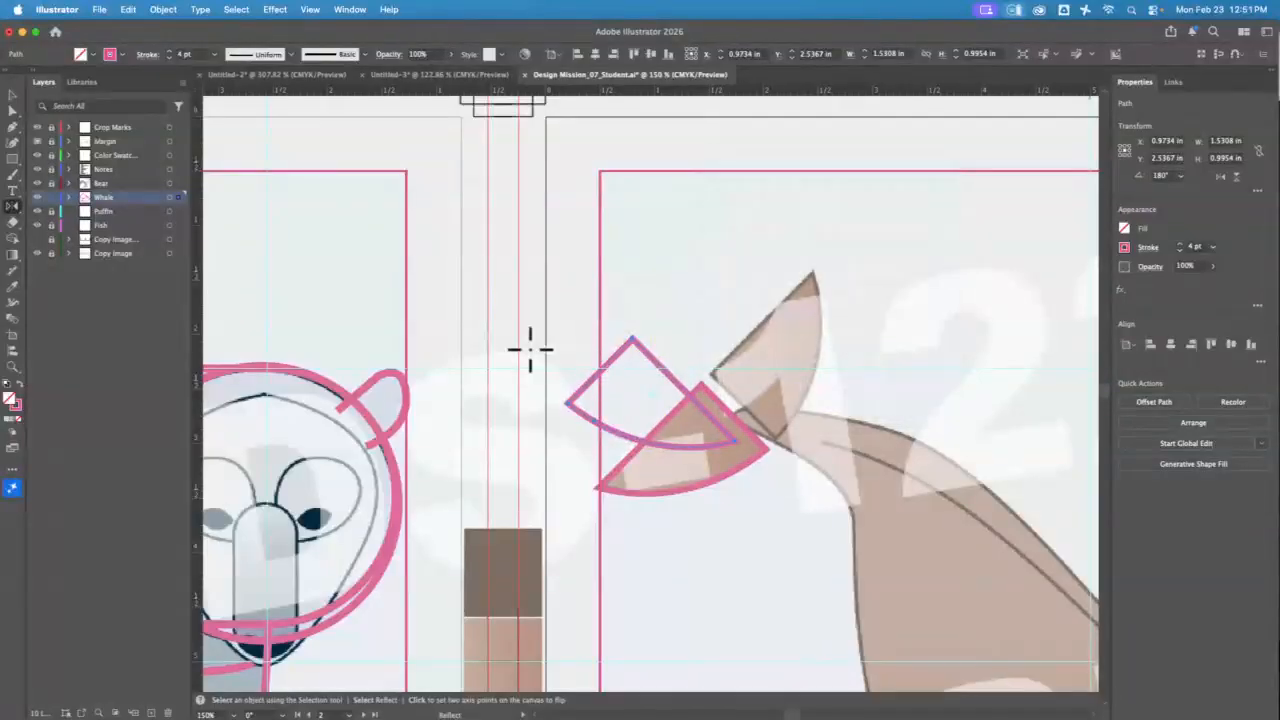
Step: Rotate the reflected fluke copy to 270° and move it to fit over the whale's upper fluke
left_click(12, 94)
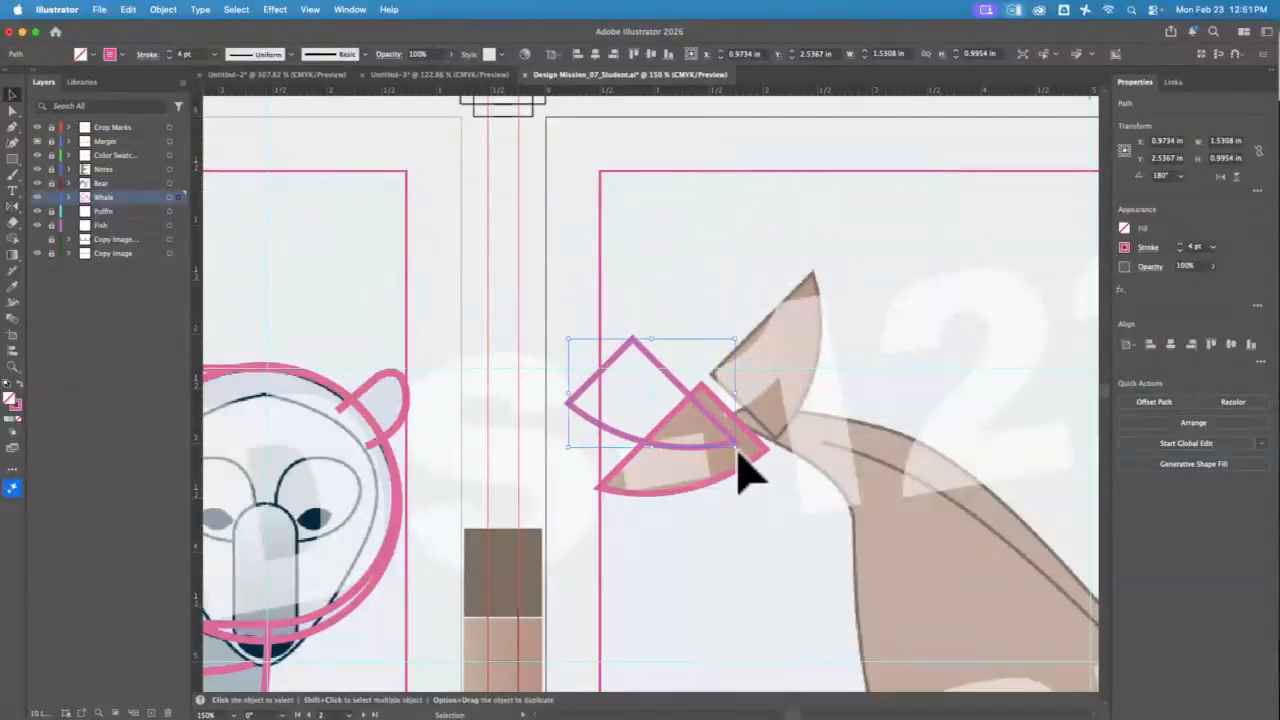
left_click_drag(742, 456, 720, 314)
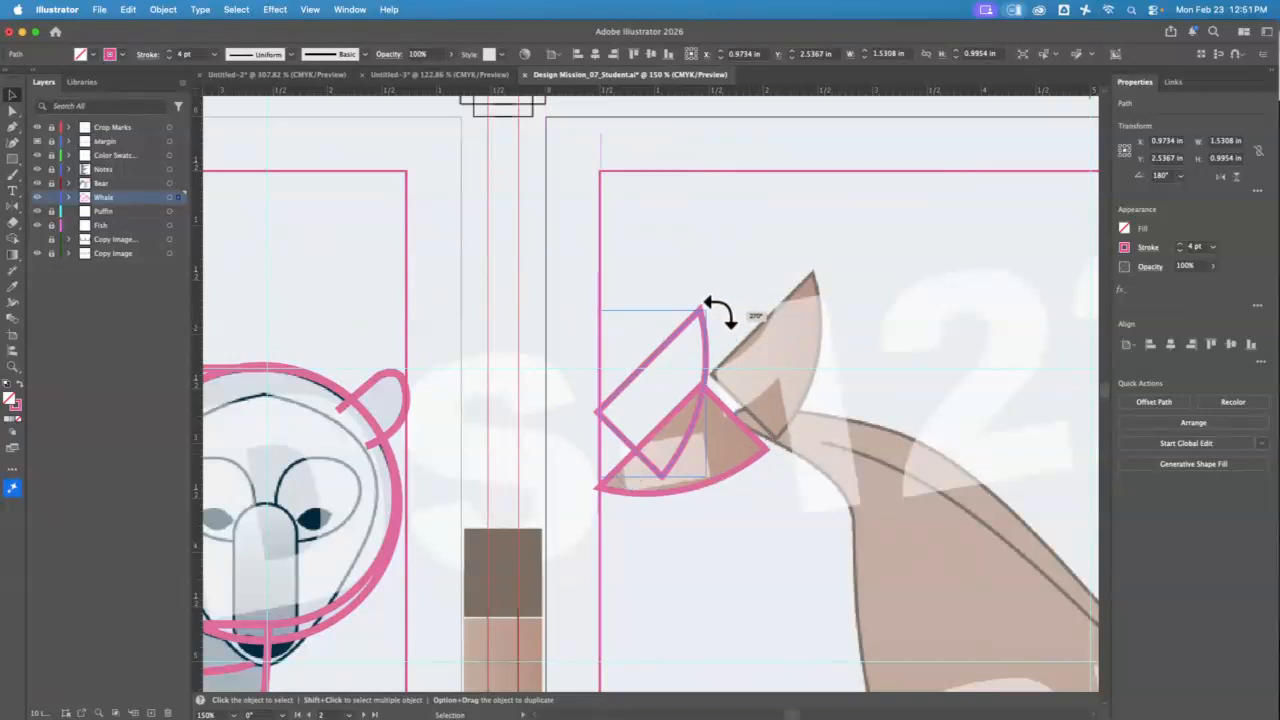
left_click_drag(666, 350, 779, 306)
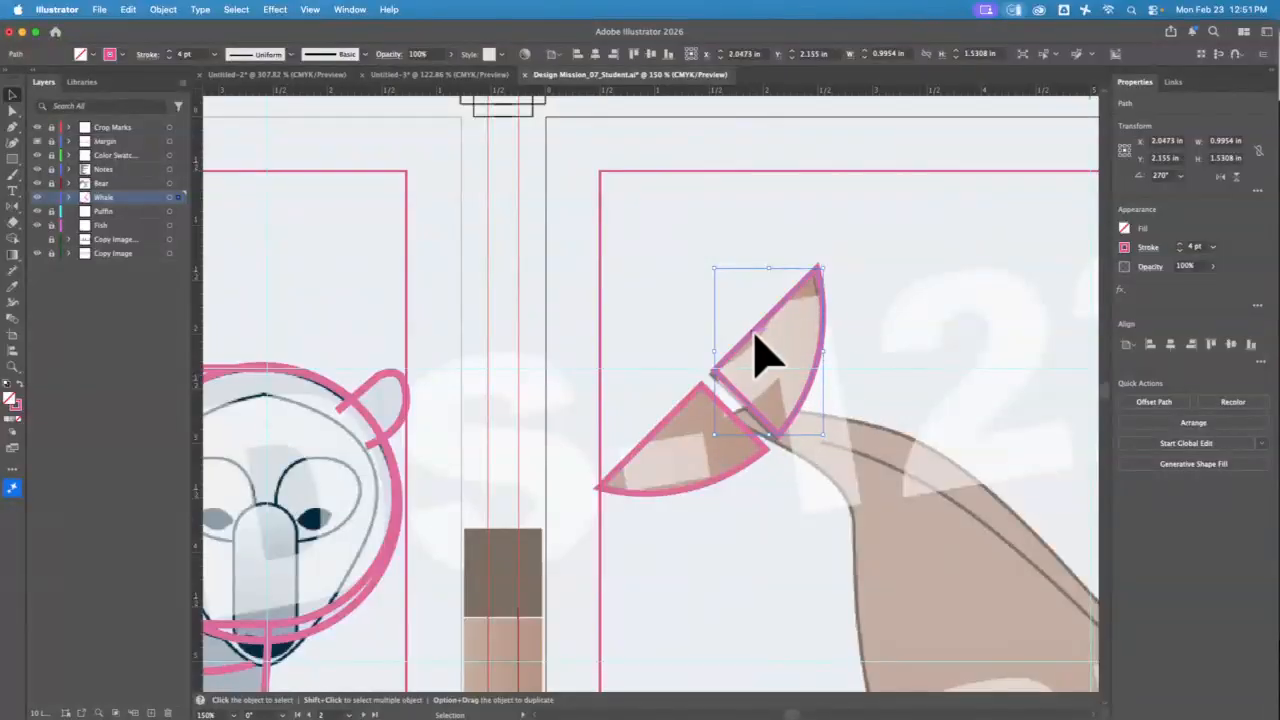
left_click_drag(754, 334, 751, 339)
Step: Trace the whale's back with the Pen tool, from inside the tail flukes along the upper contour to the head
left_click_drag(928, 331, 557, 208)
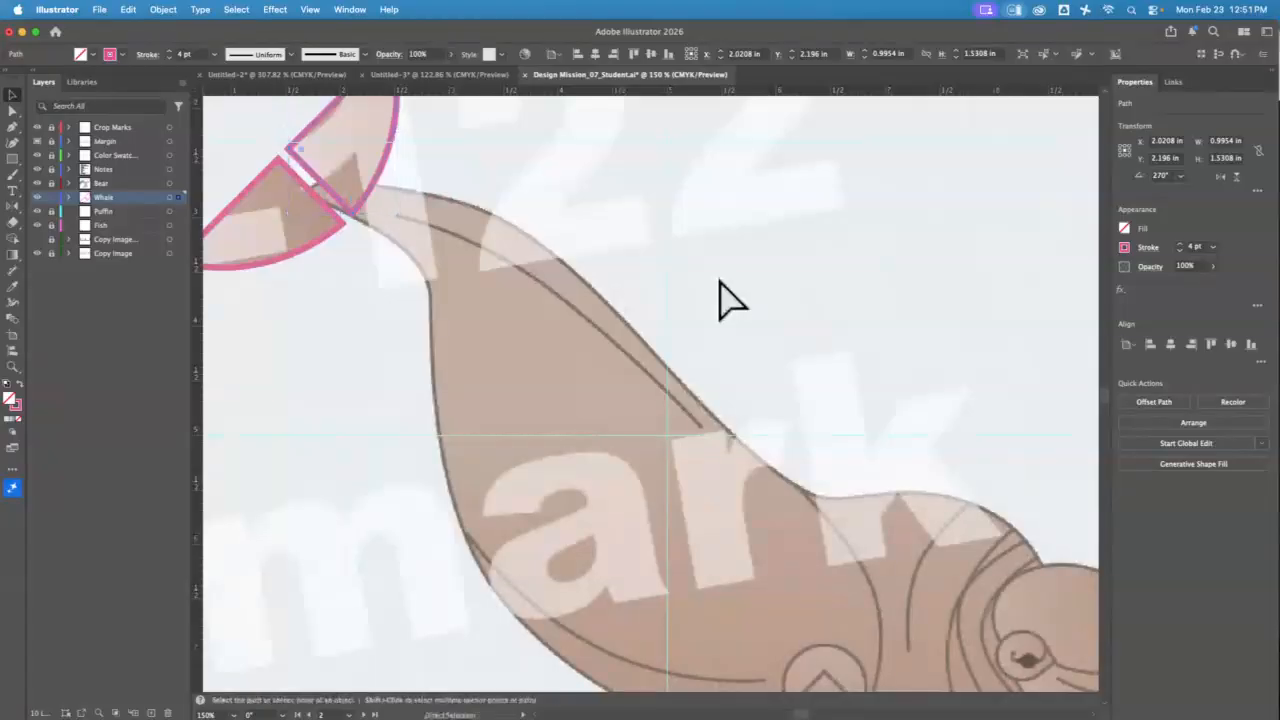
key("super+minus")
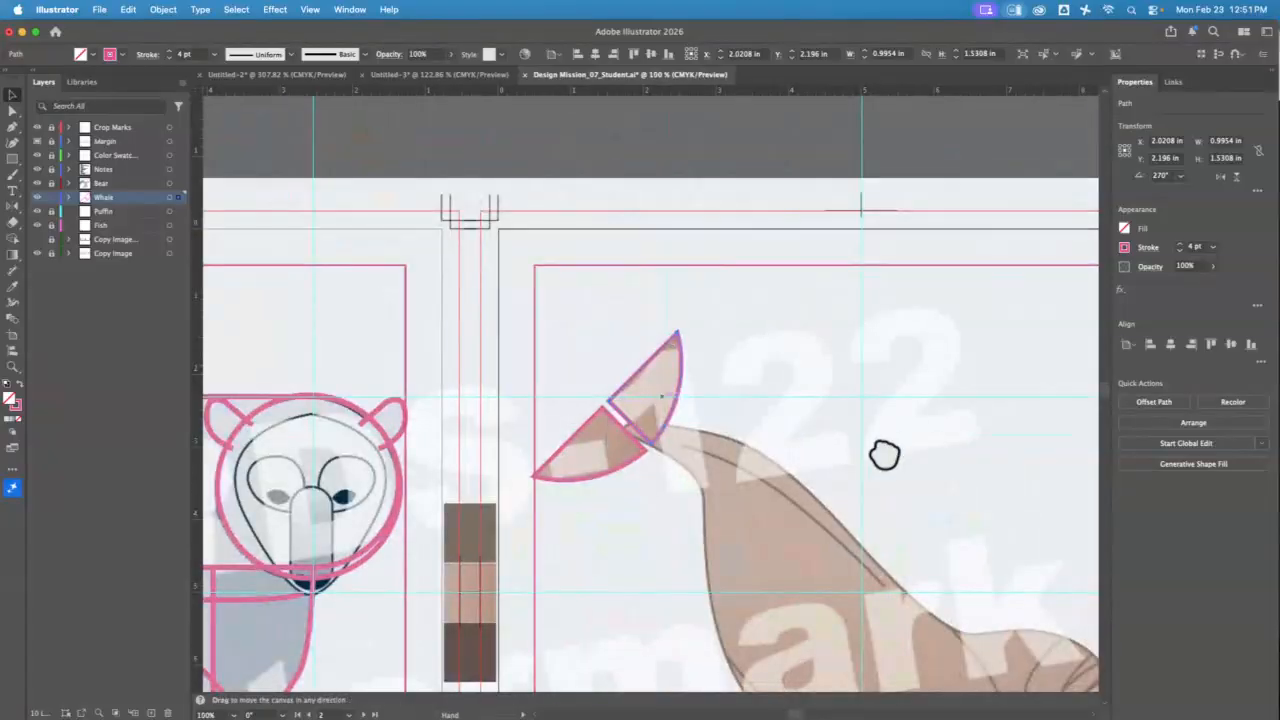
key("super+minus")
left_click_drag(886, 451, 597, 273)
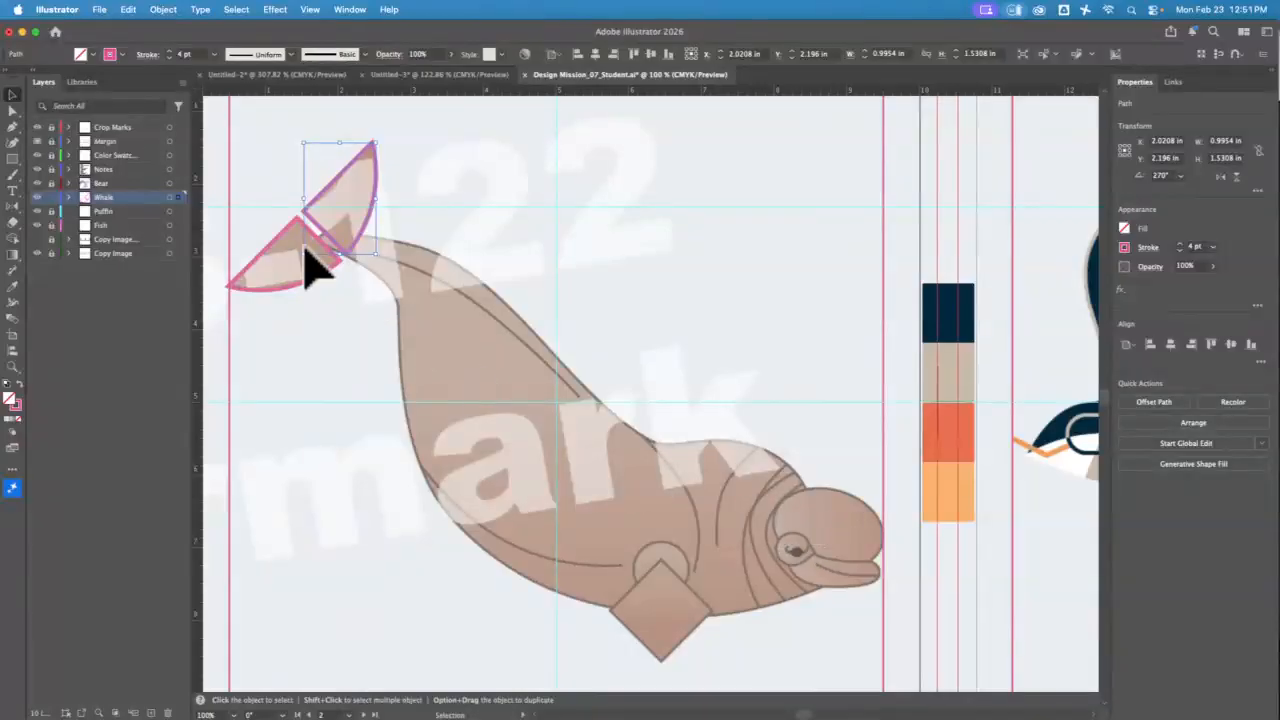
left_click(12, 126)
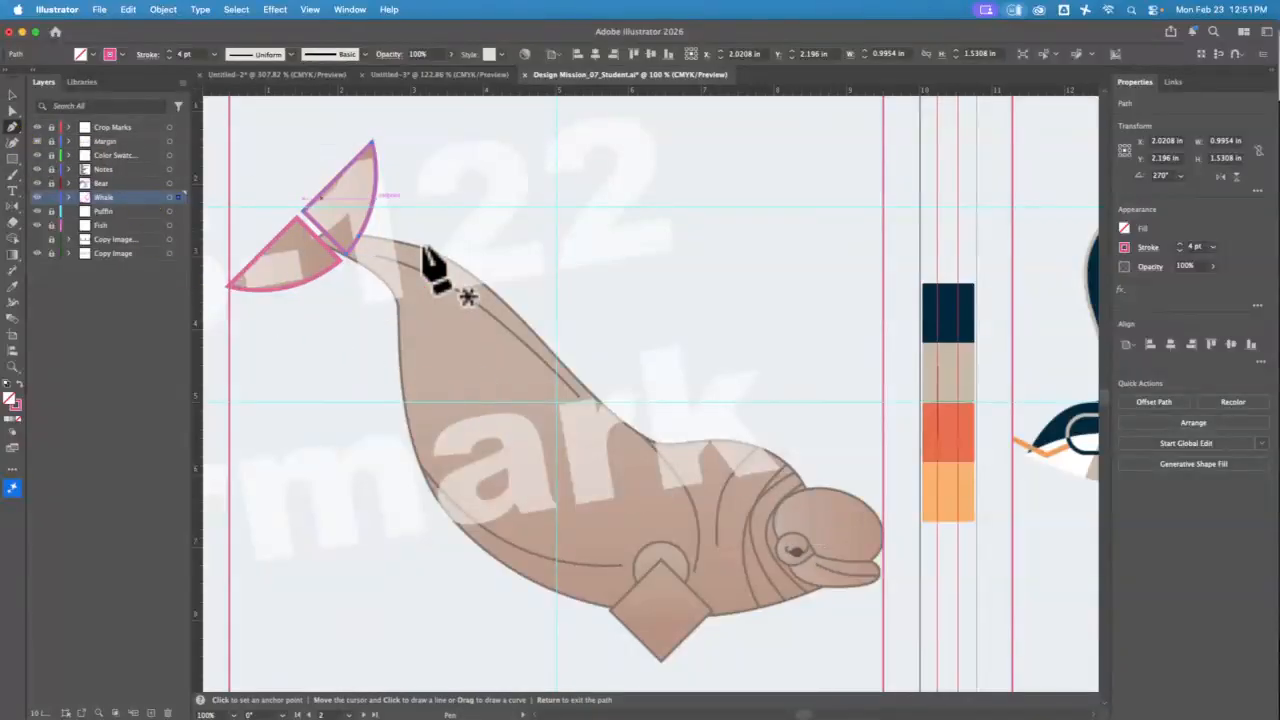
left_click(302, 239)
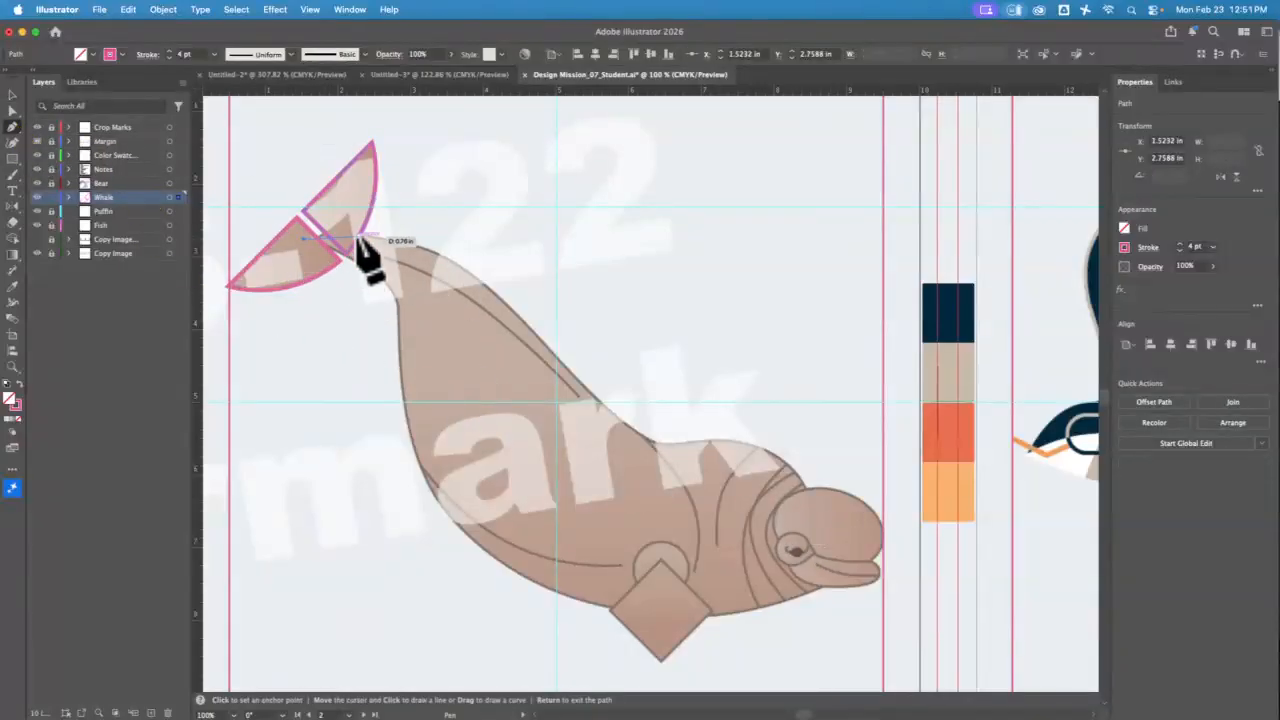
left_click(392, 240)
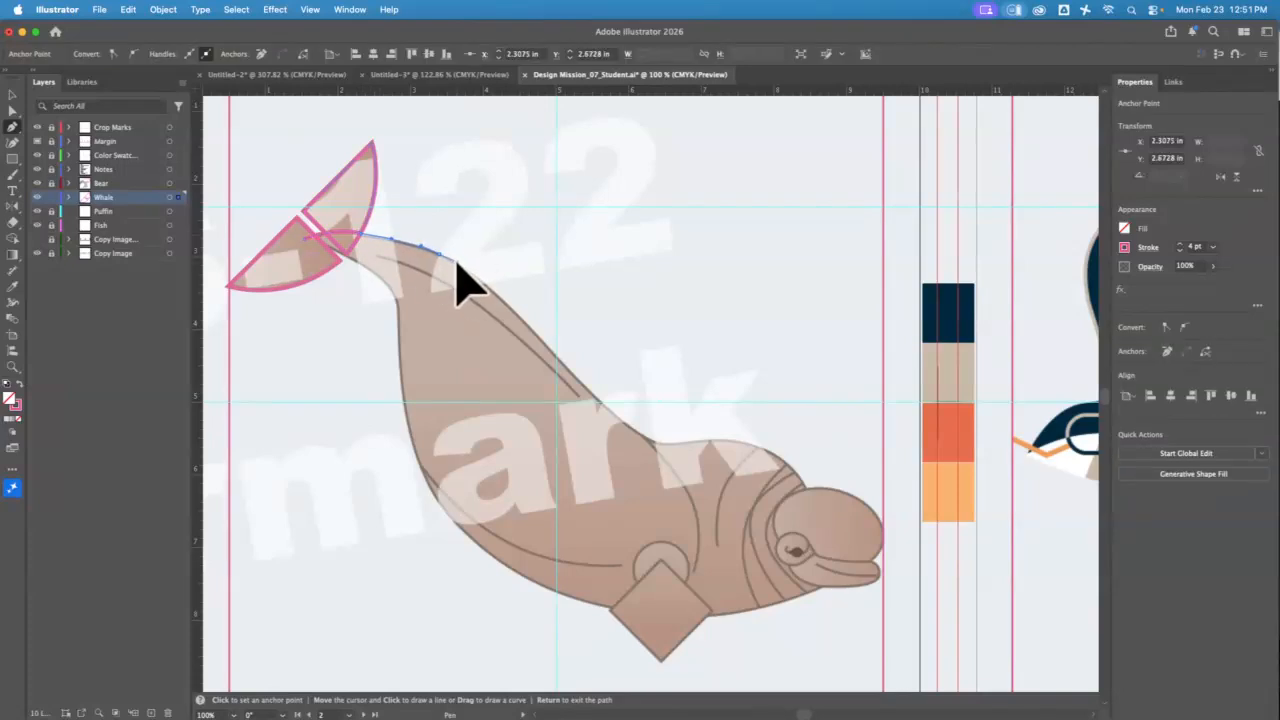
left_click(456, 262)
left_click_drag(580, 397, 592, 418)
left_click_drag(659, 444, 771, 452)
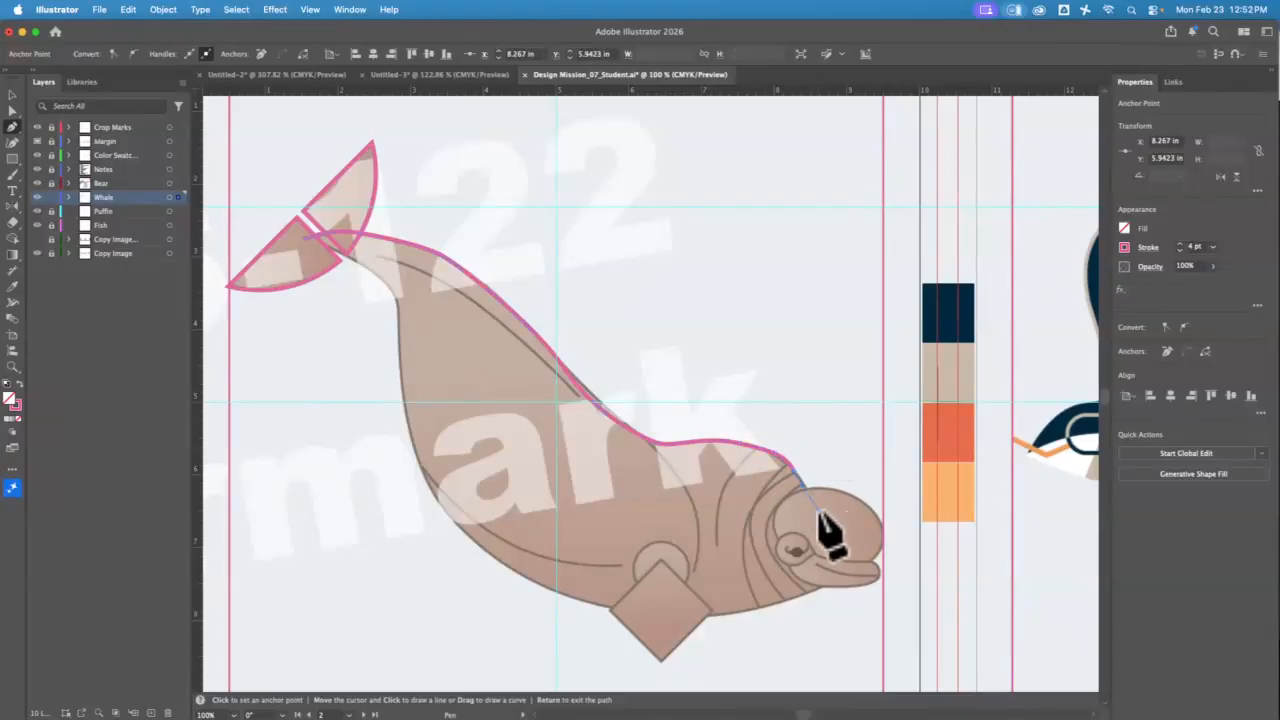
left_click(818, 510)
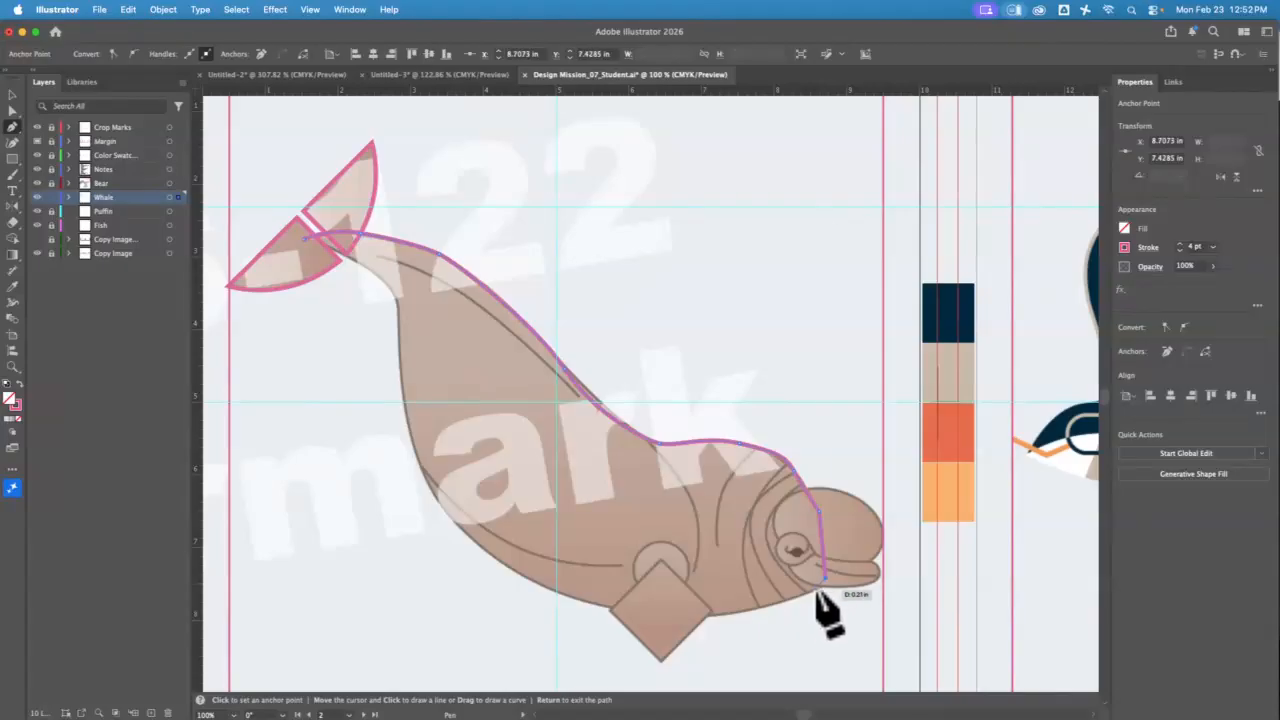
Step: Continue the body path from behind the mouth along the belly and underside of the tail, and close it at the flukes
left_click(824, 582)
left_click_drag(775, 606, 752, 612)
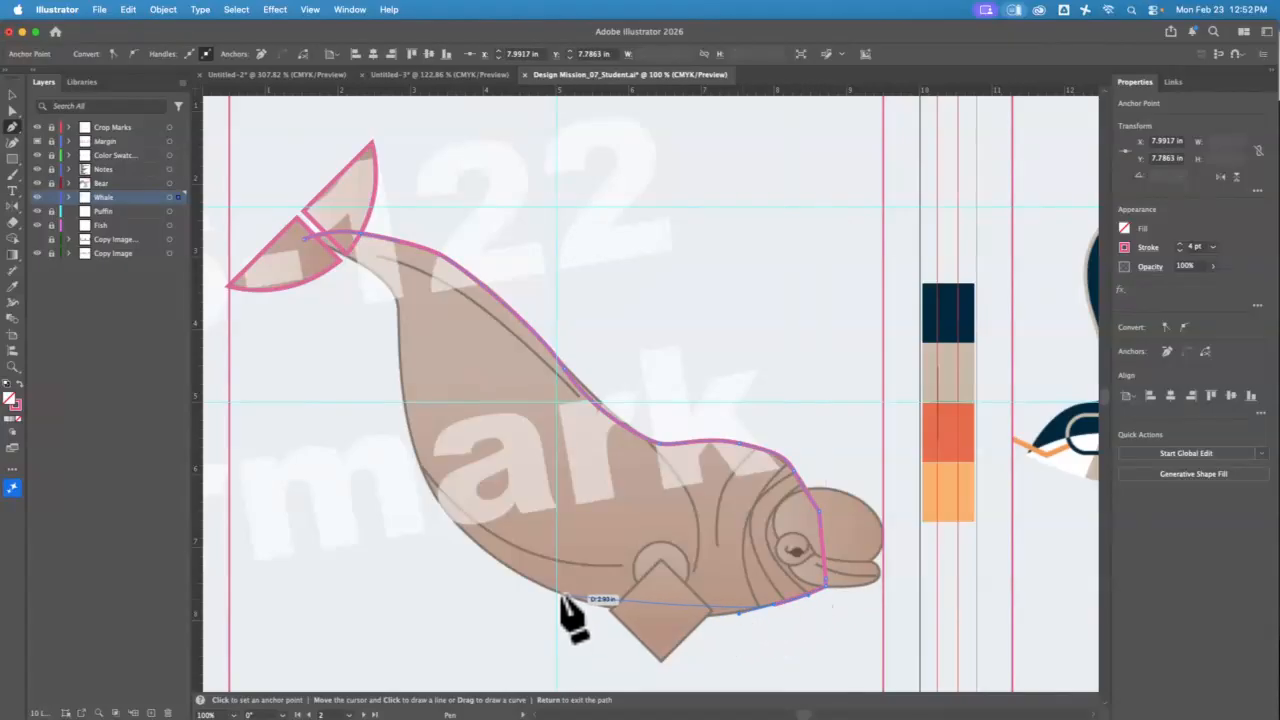
left_click_drag(558, 596, 482, 565)
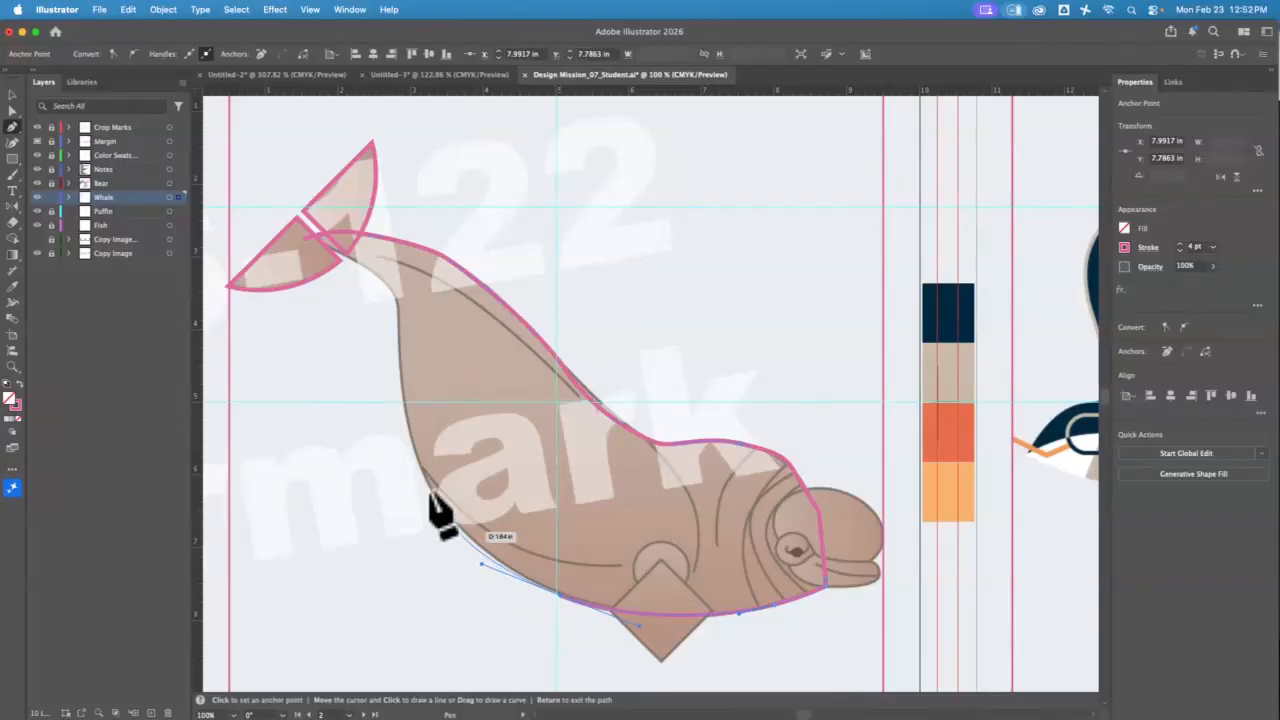
left_click_drag(409, 438, 398, 380)
left_click_drag(396, 298, 318, 244)
left_click(304, 231)
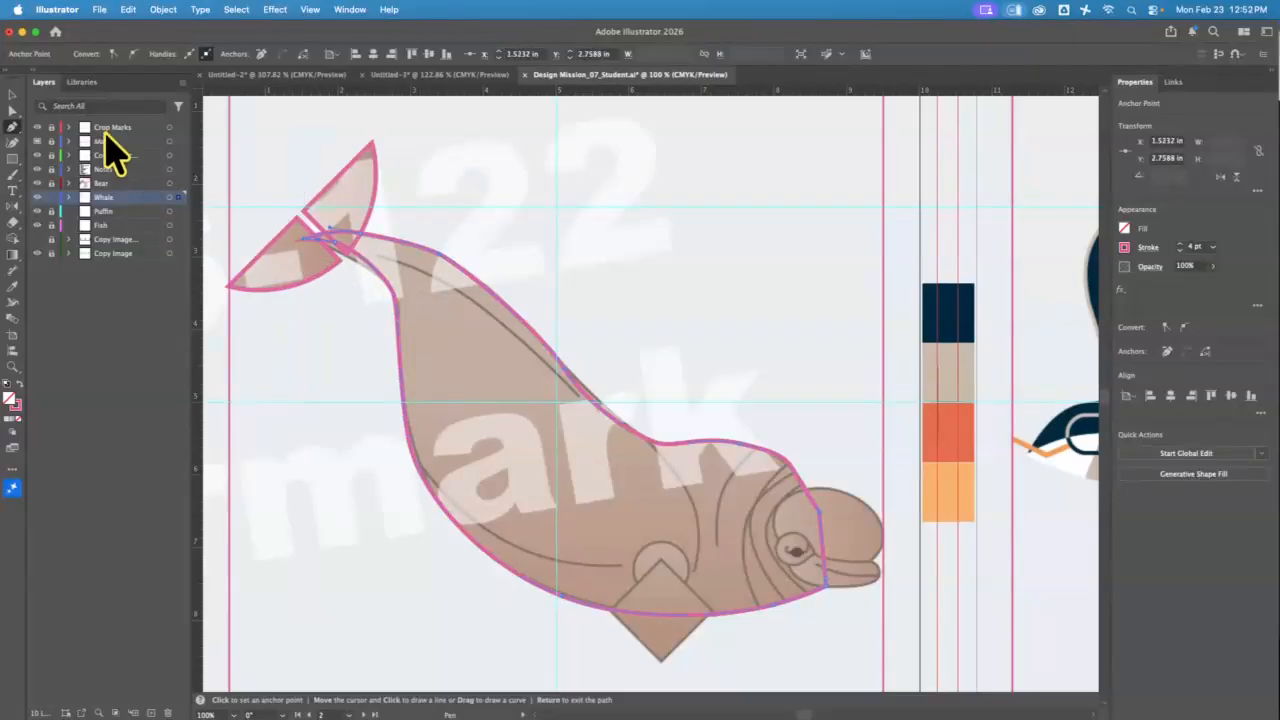
Step: Adjust the curve handle on the body outline's underside where it meets the tail flukes
left_click(24, 111)
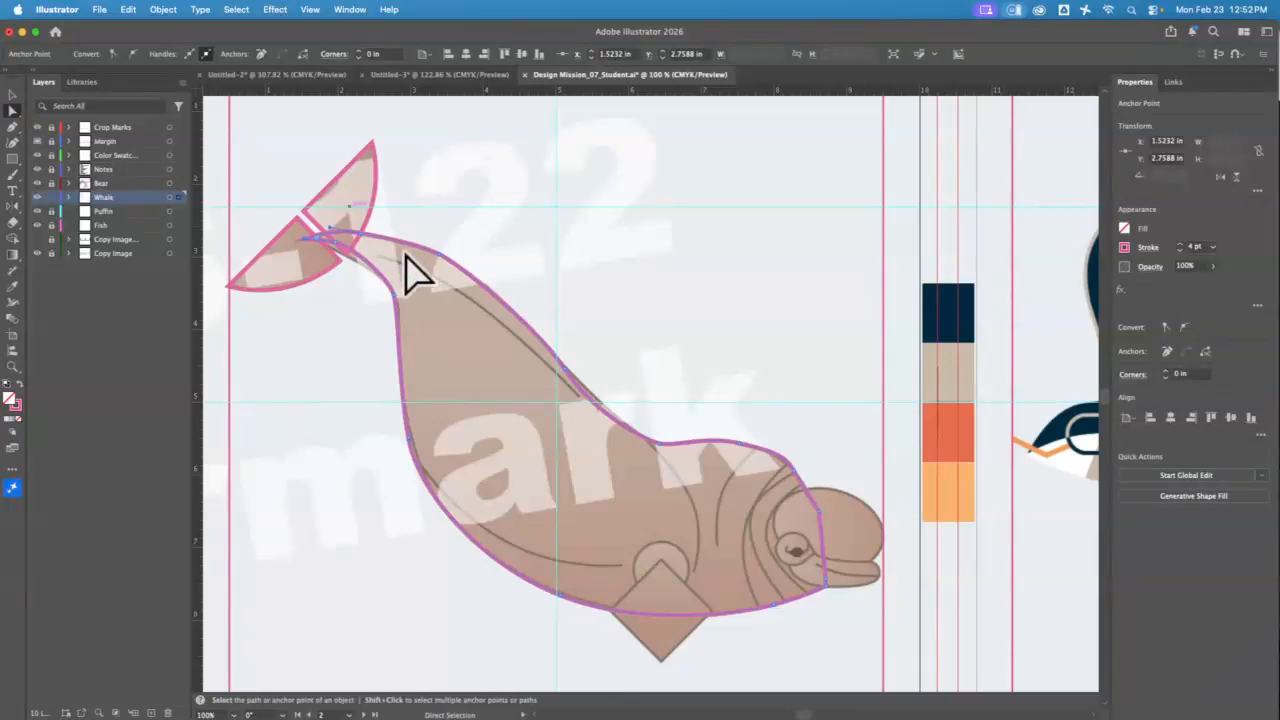
left_click(337, 309)
left_click_drag(335, 242, 331, 248)
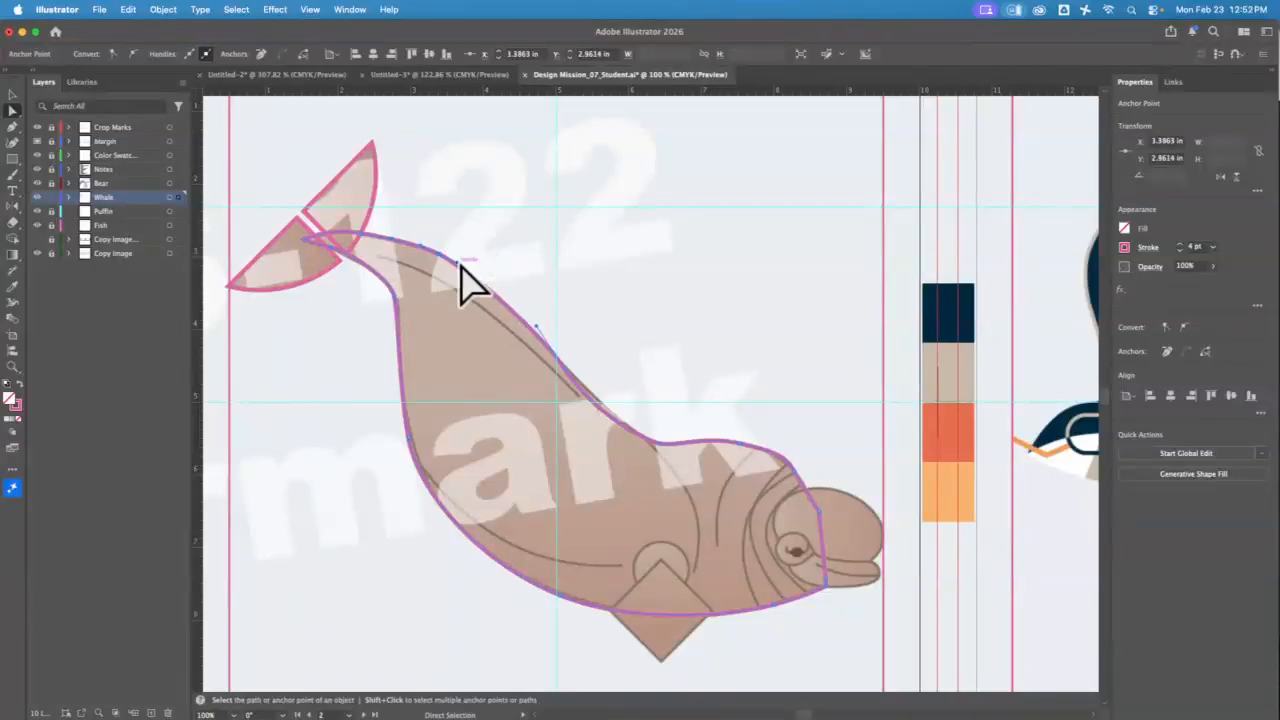
Step: Adjust the anchor points and curve handles along the whale's back so the body outline follows the illustration
left_click(490, 287)
left_click_drag(420, 246, 456, 268)
left_click(387, 245)
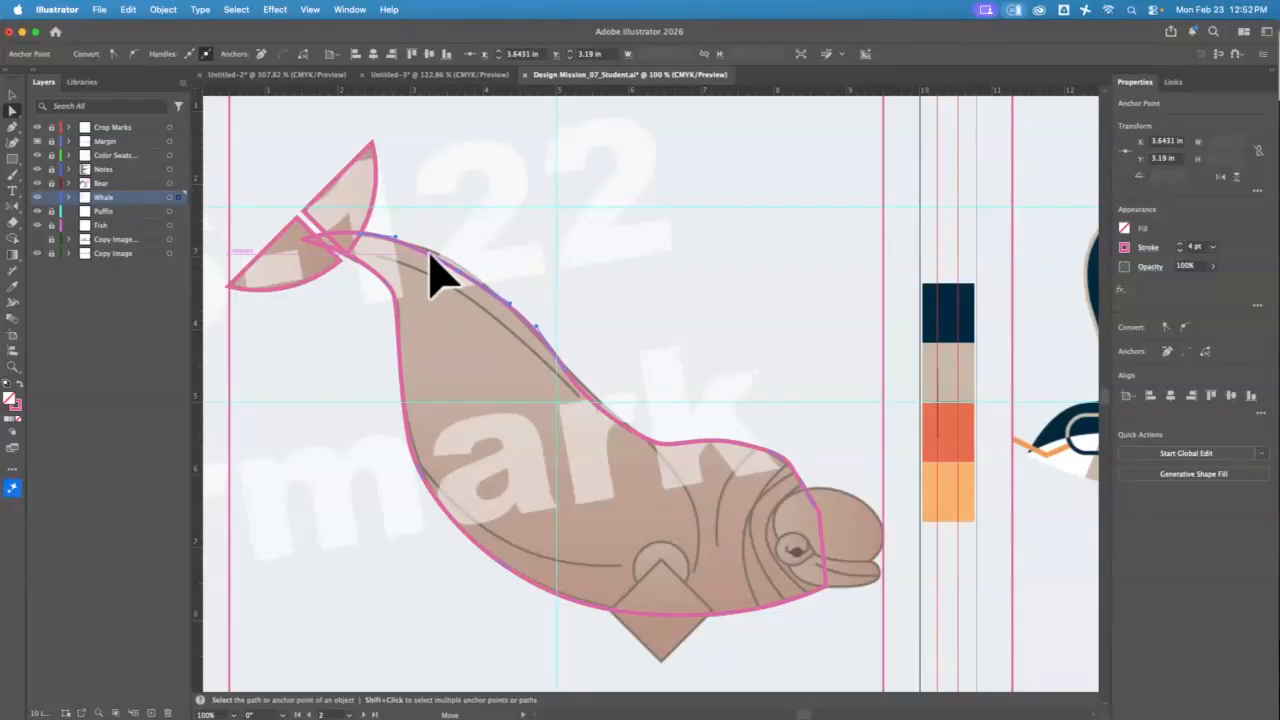
left_click_drag(430, 252, 458, 268)
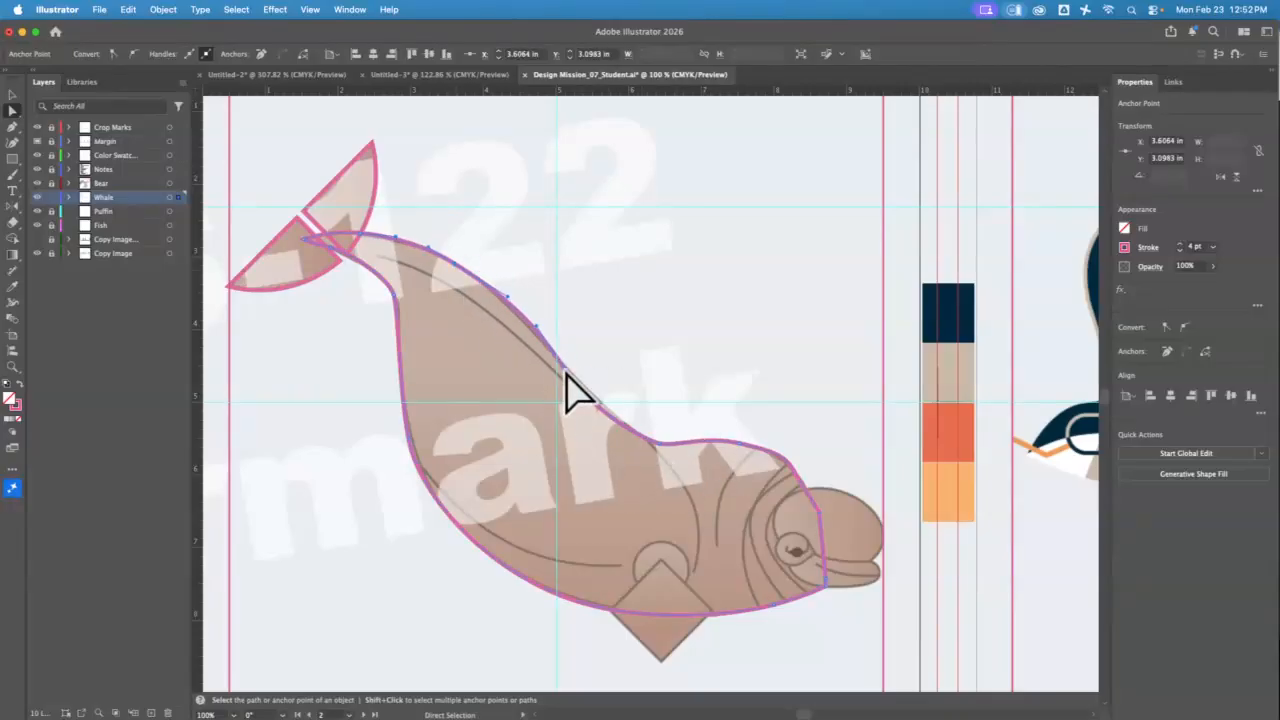
mouse_move(566, 378)
left_mouse_down()
mouse_move(597, 408)
mouse_move(580, 379)
left_mouse_up()
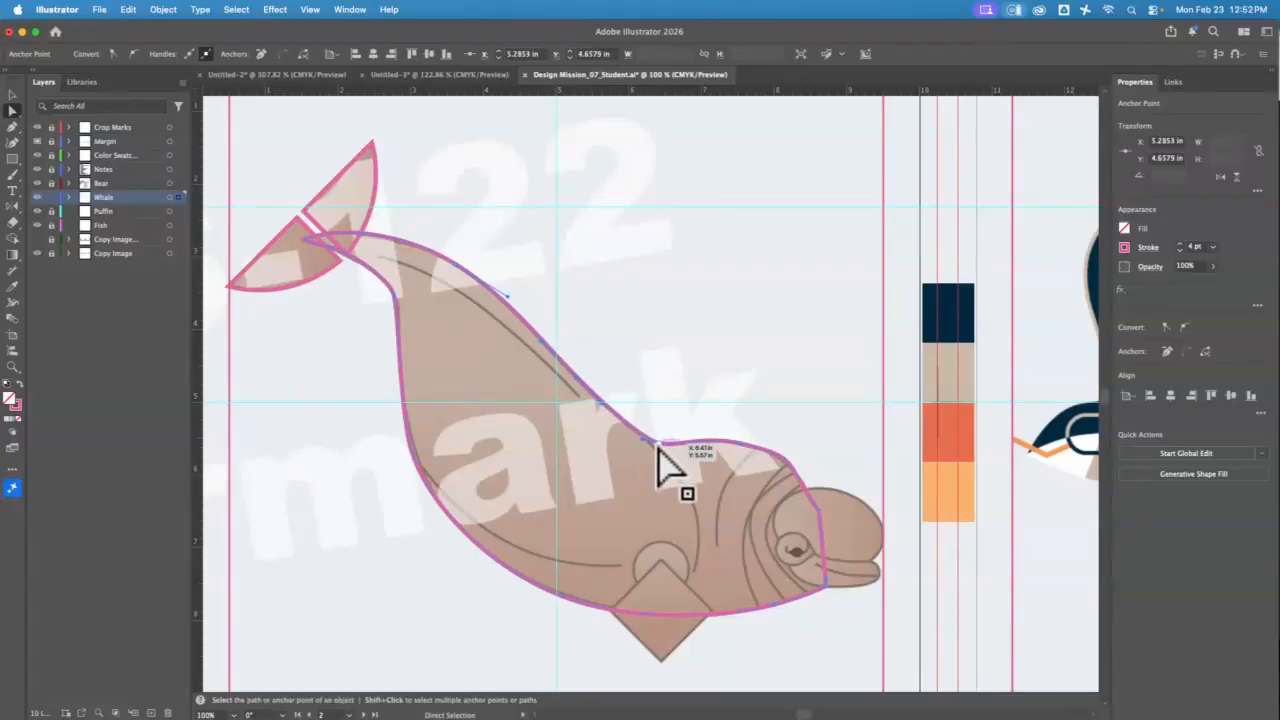
left_click(659, 444)
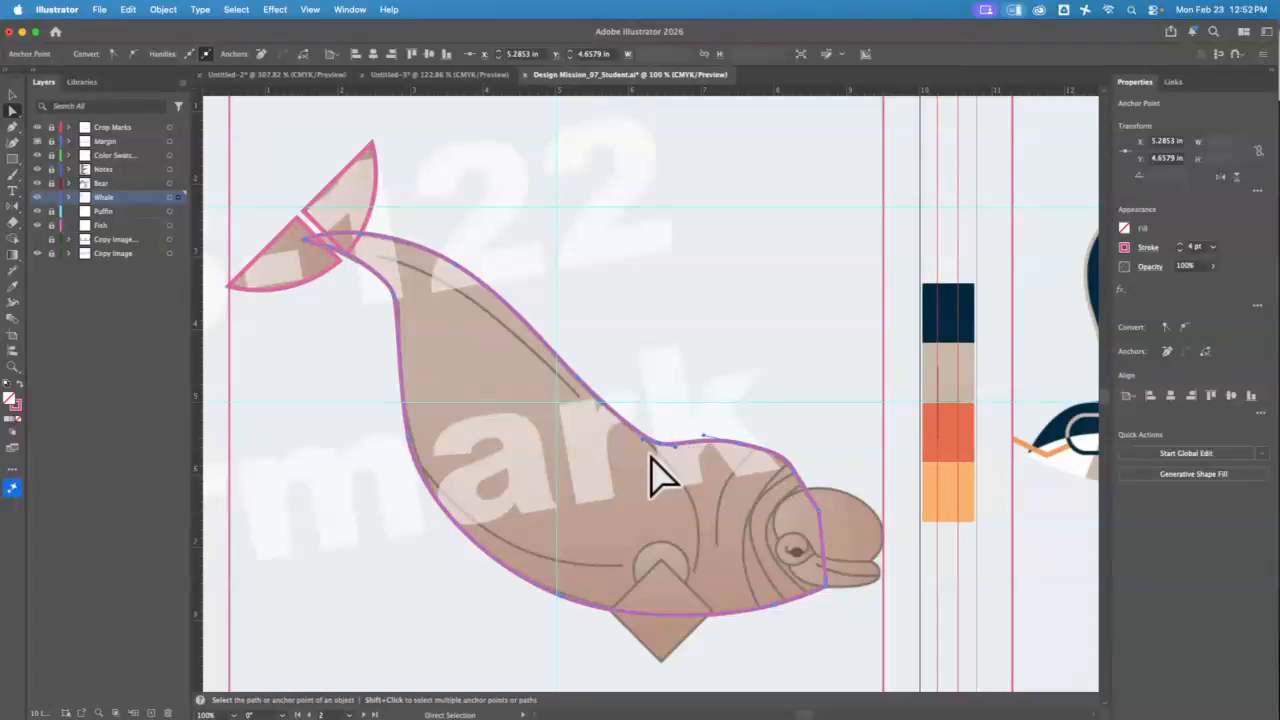
left_click(787, 580)
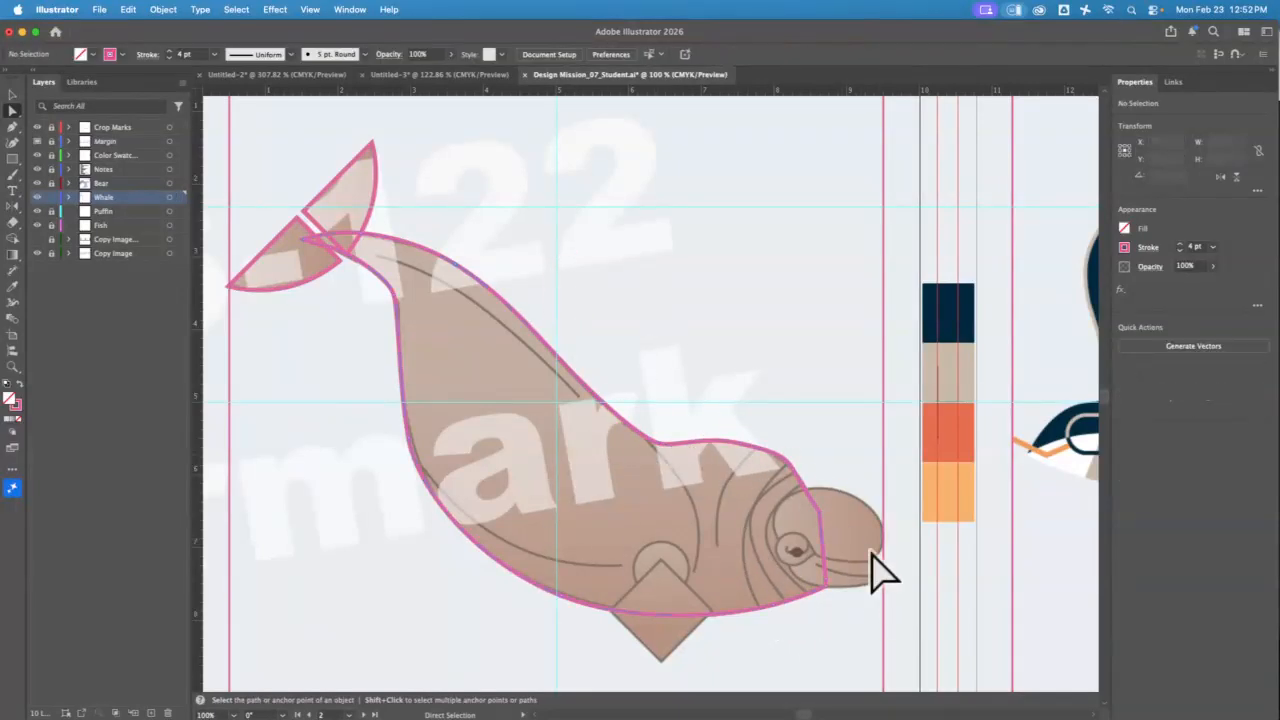
Step: Trace the whale's mouth and lower jaw with the Pen tool as a closed shape starting below the eye
left_click(13, 366)
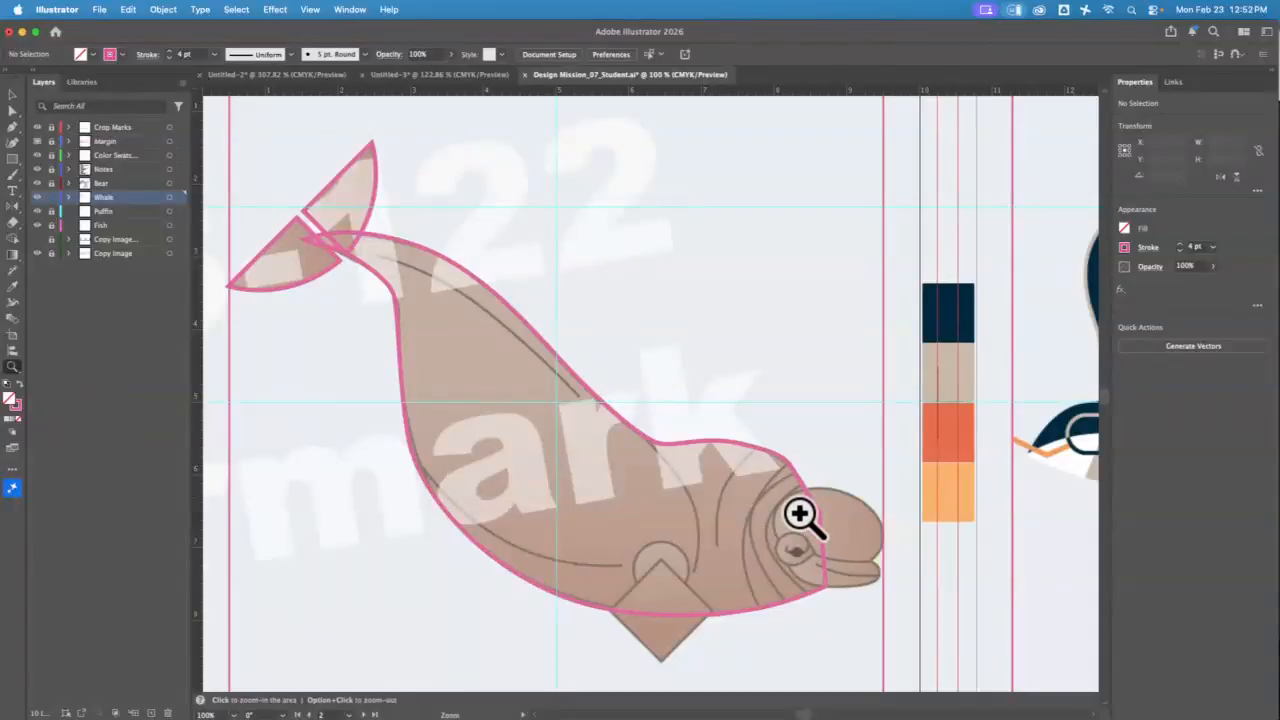
left_click_drag(800, 513, 995, 662)
key("space")
left_click_drag(893, 590, 574, 394)
left_click_drag(514, 351, 608, 371)
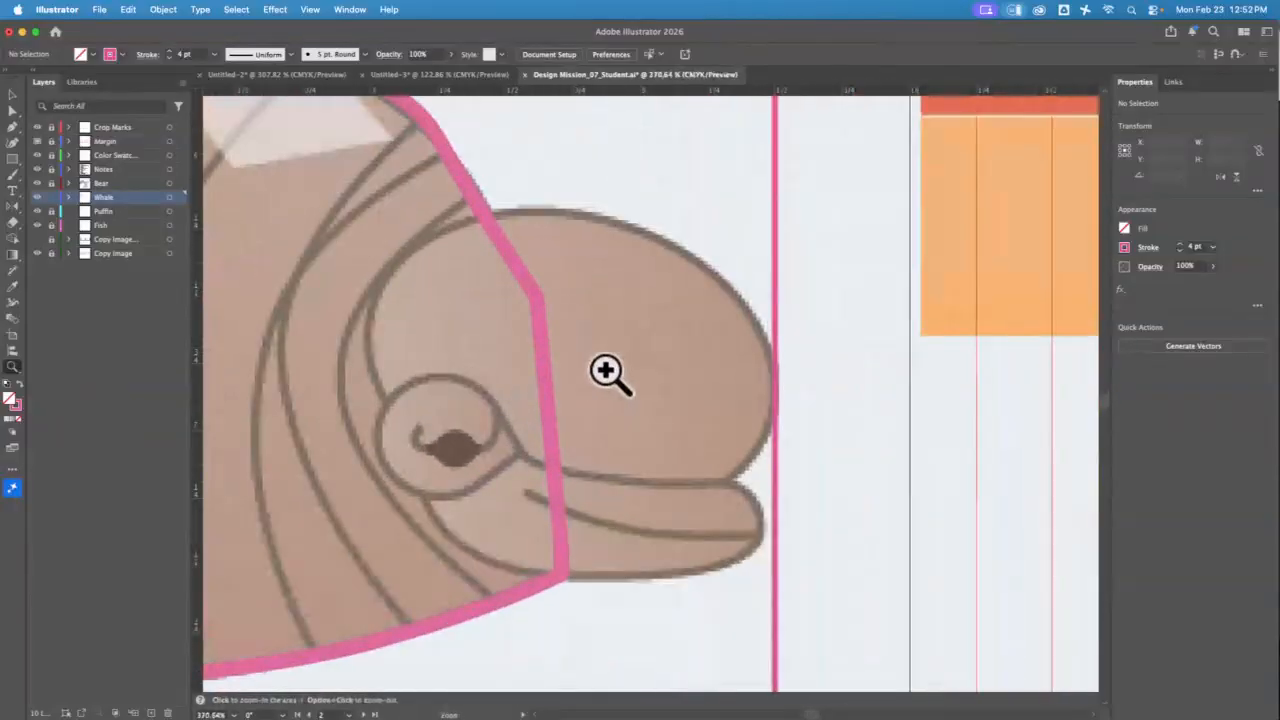
left_click(13, 126)
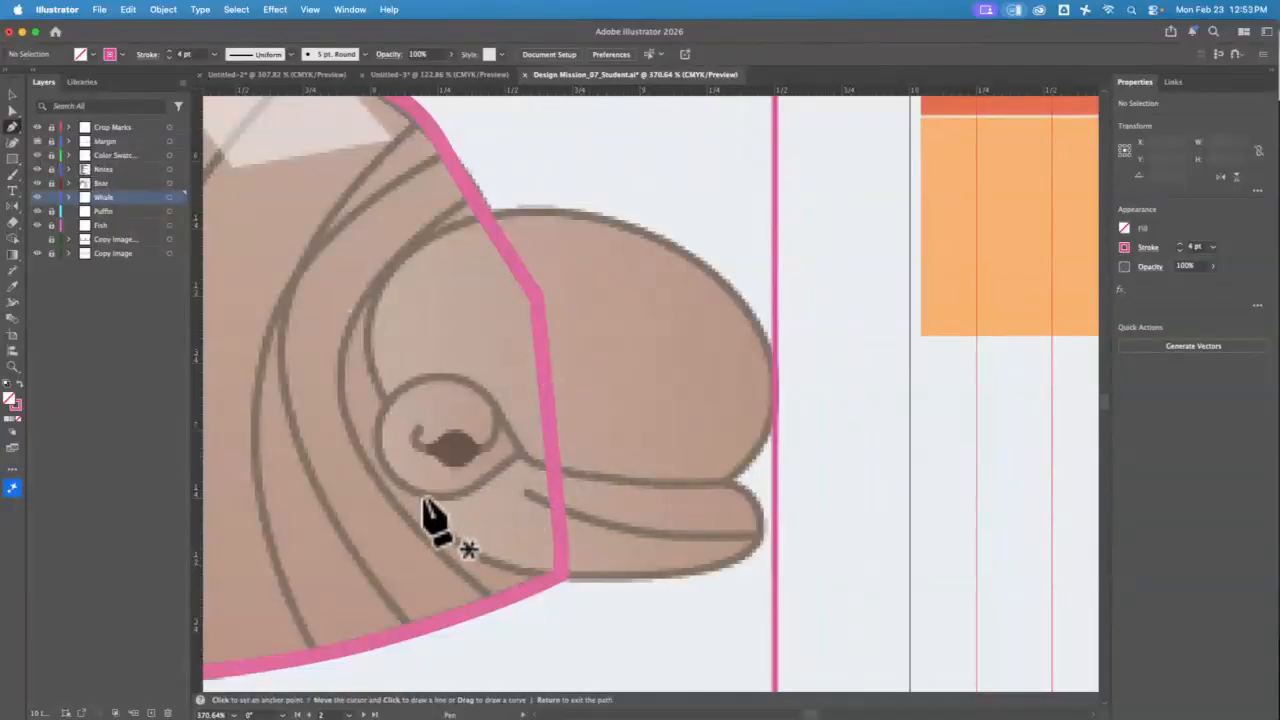
left_click_drag(425, 498, 474, 491)
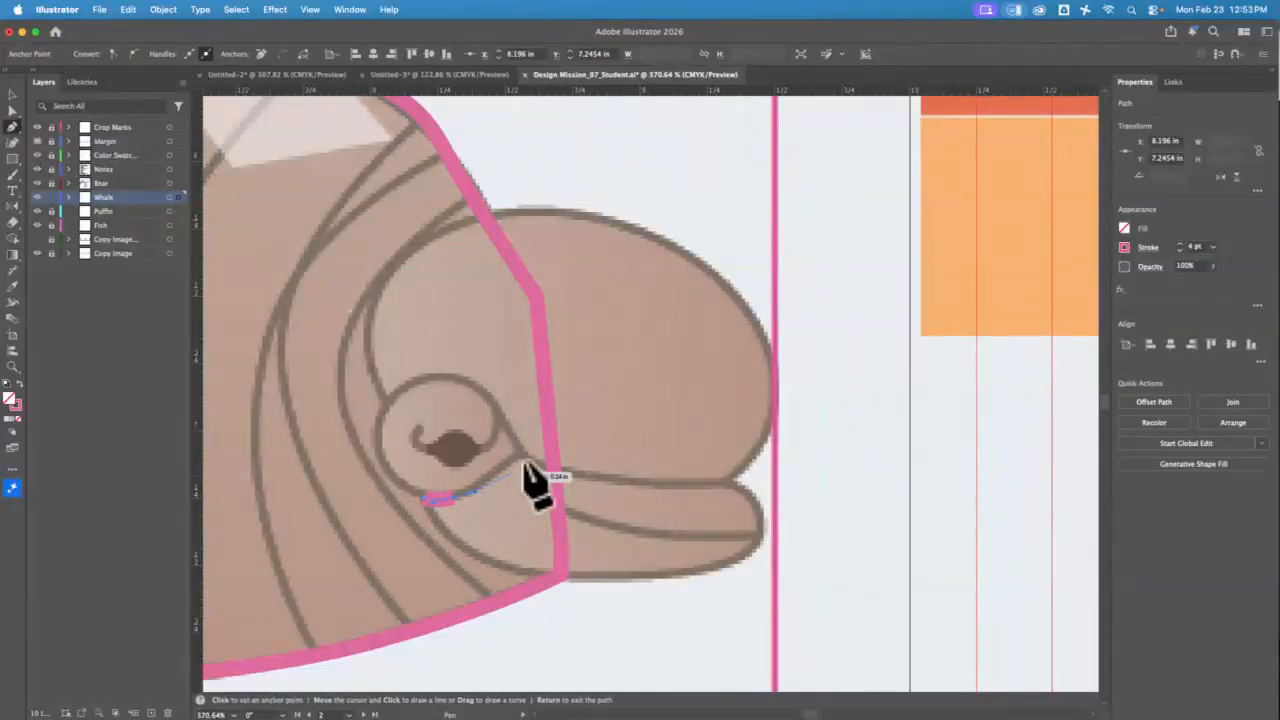
left_click(520, 453)
left_click(610, 480)
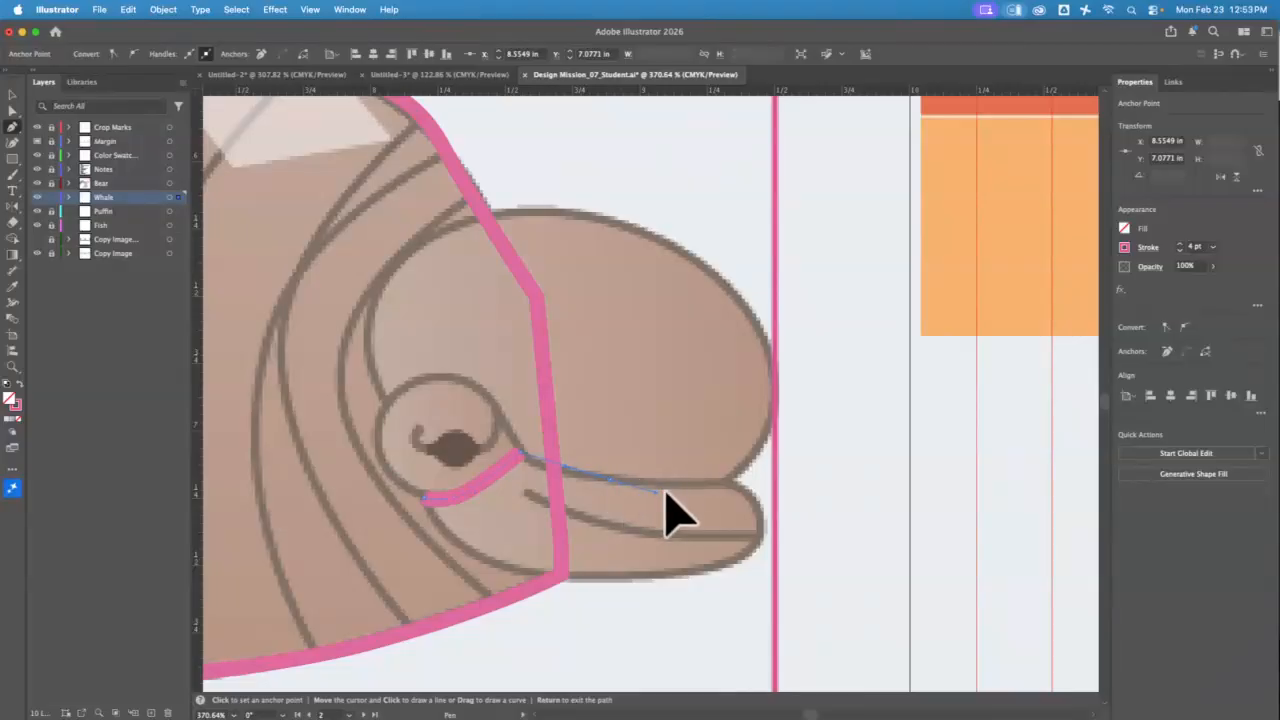
left_click(724, 484)
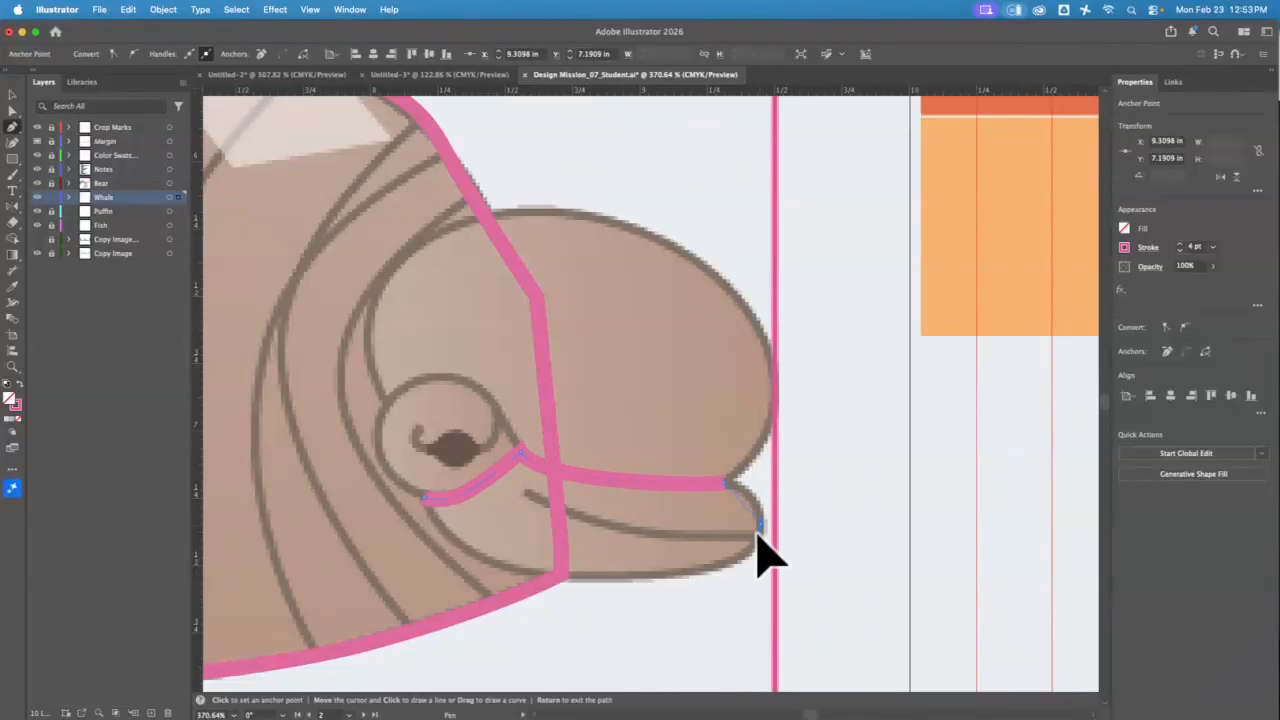
left_click_drag(757, 558, 764, 578)
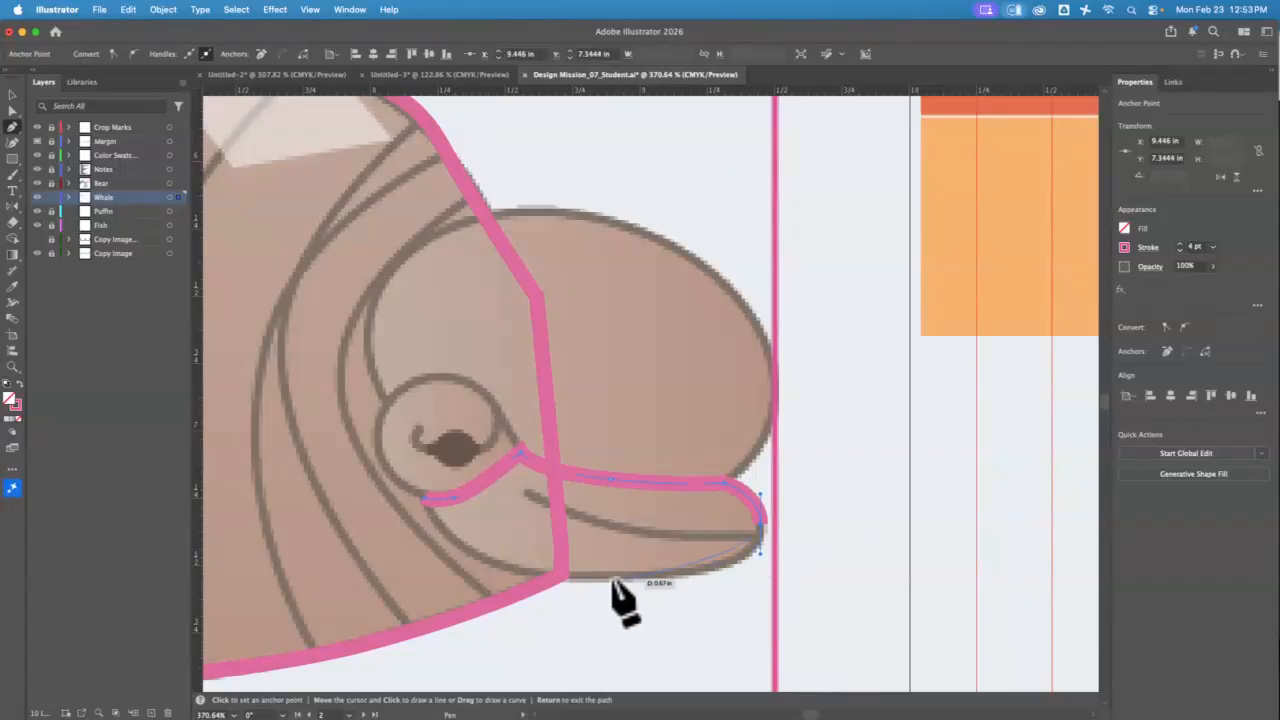
mouse_move(613, 580)
left_mouse_down()
mouse_move(571, 591)
mouse_move(505, 576)
left_mouse_up()
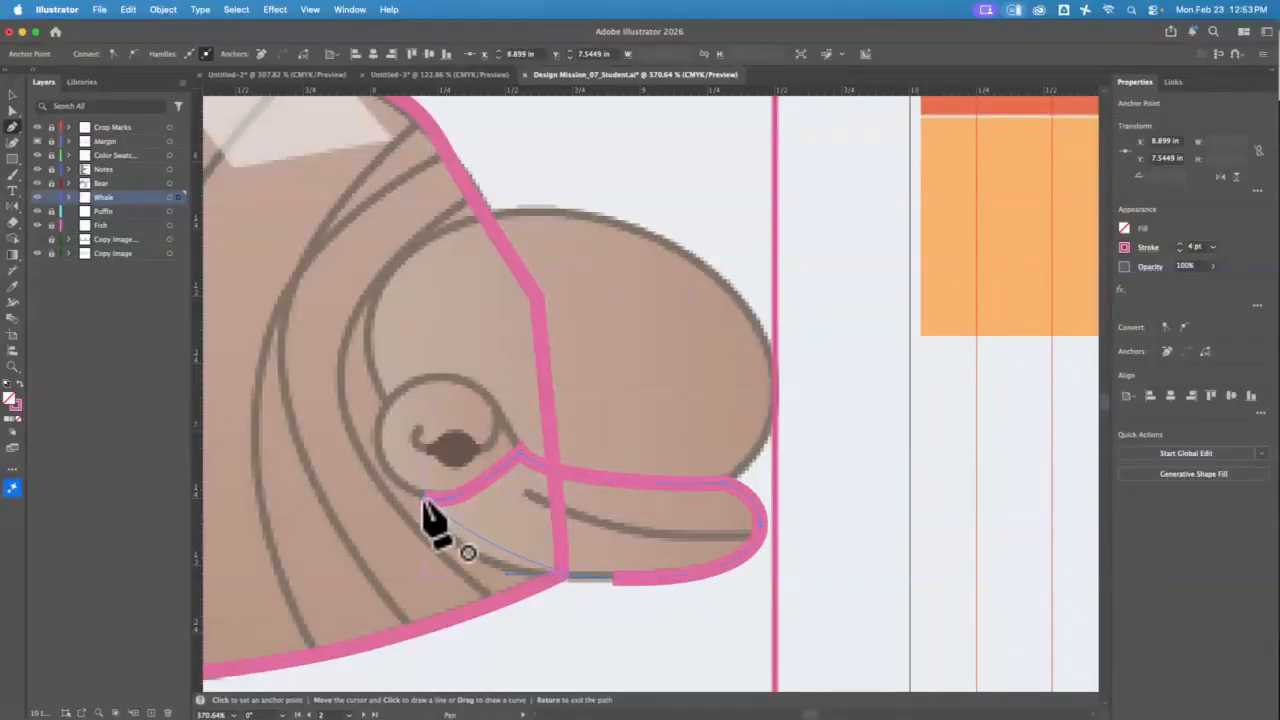
left_click(424, 498)
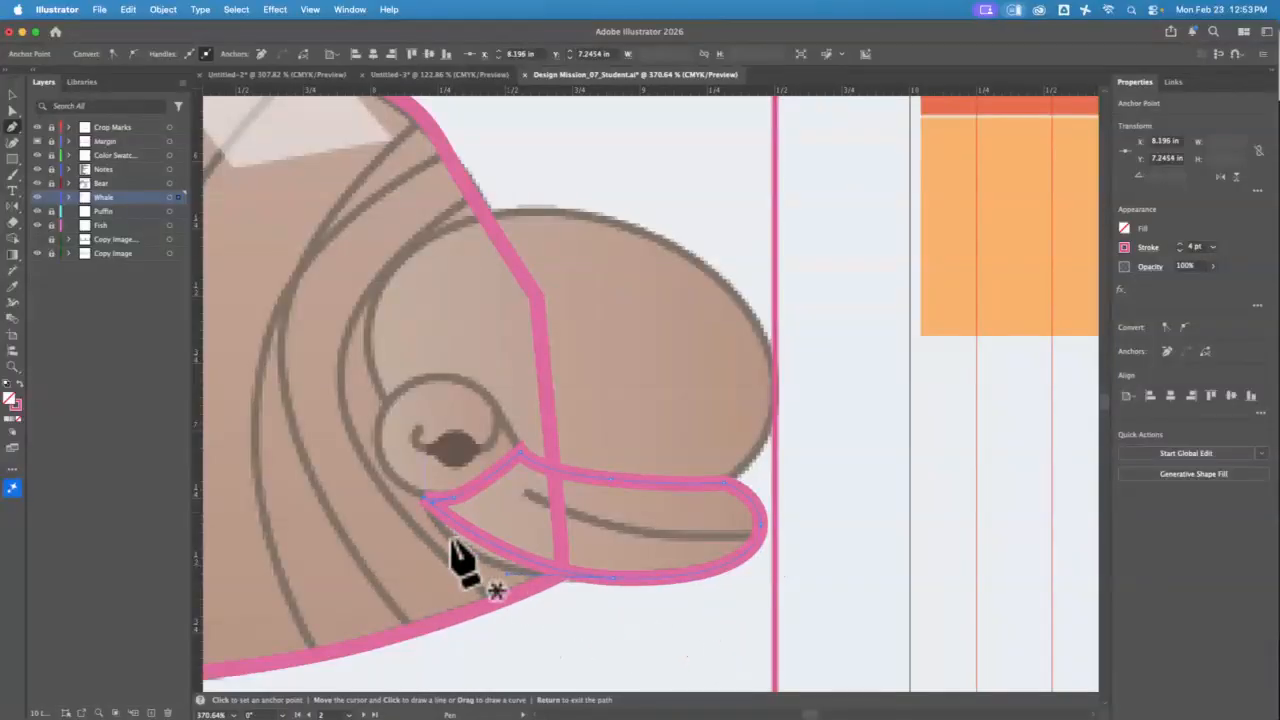
Step: Refine the curve handle along the jaw's underside and set the mouth shape's stroke corners to Round Join
key("a")
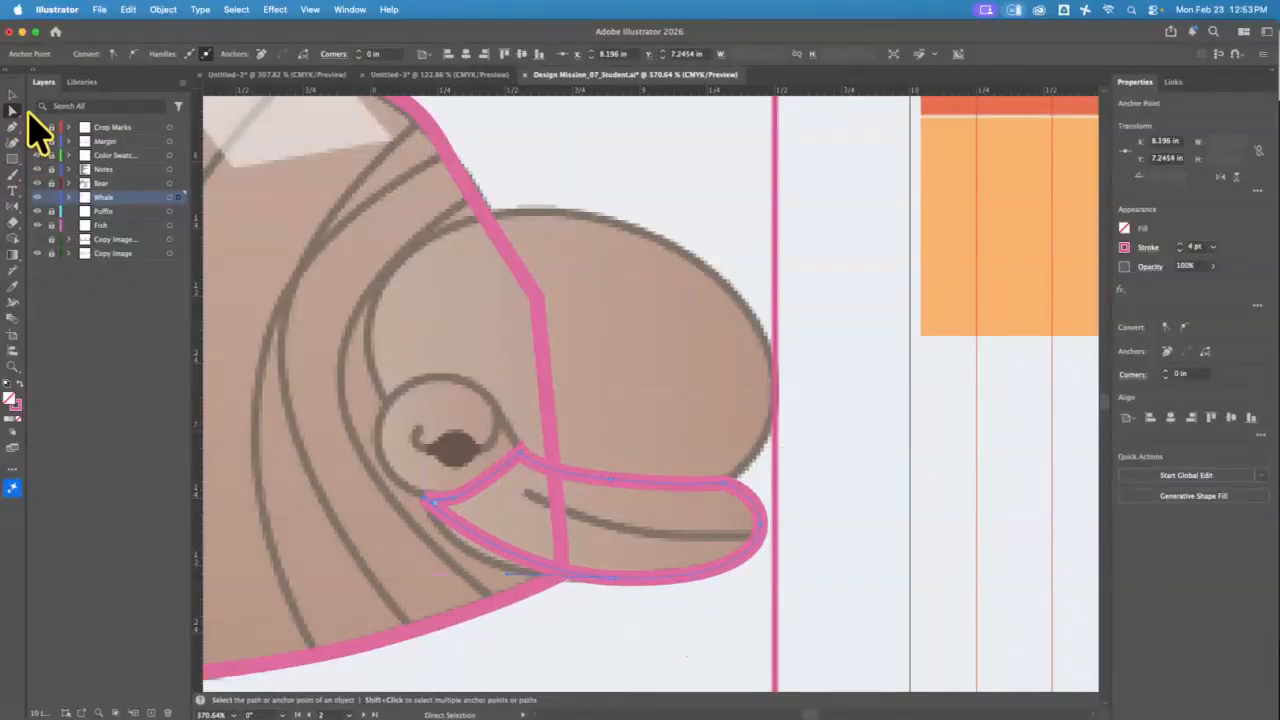
left_click_drag(507, 580, 447, 578)
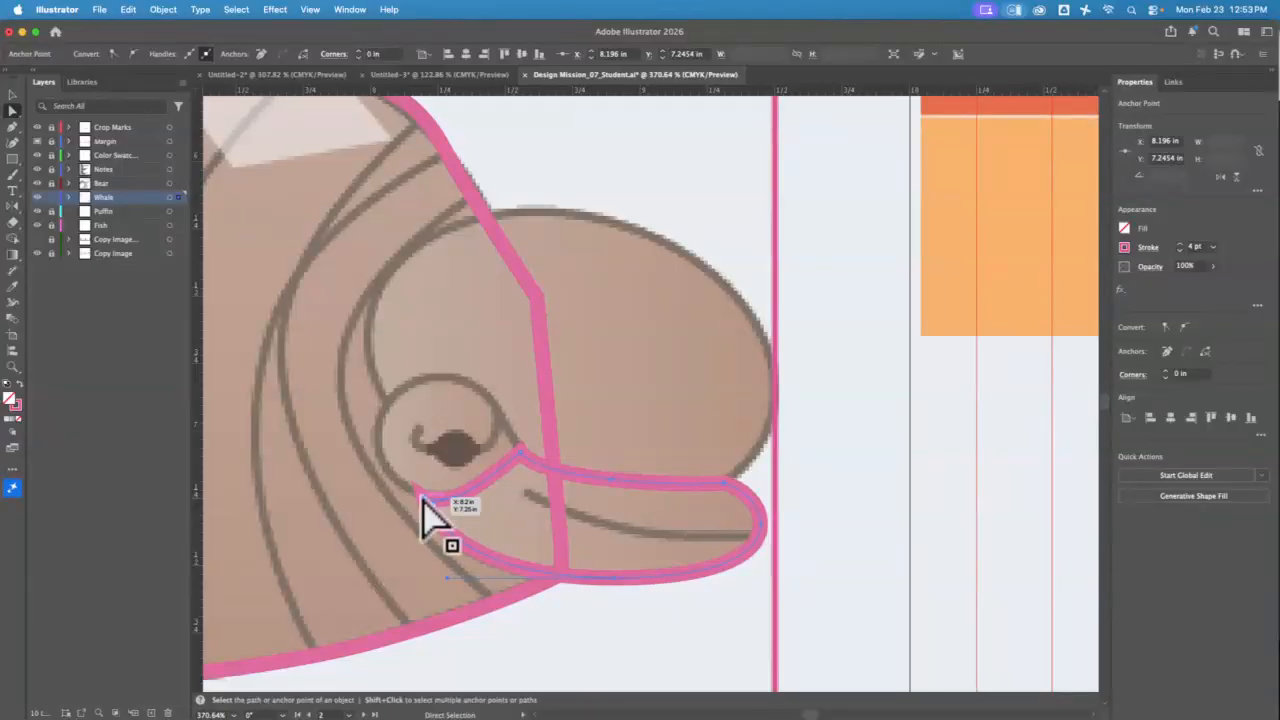
left_click(12, 94)
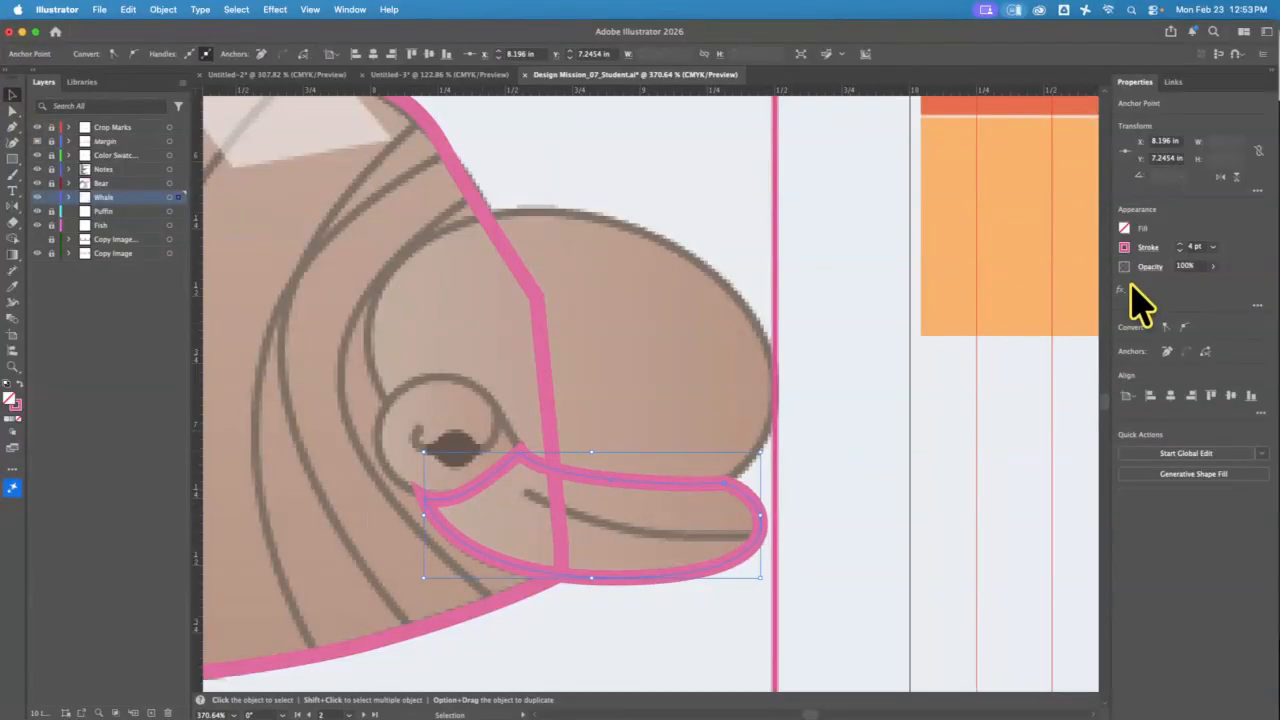
left_click(1147, 247)
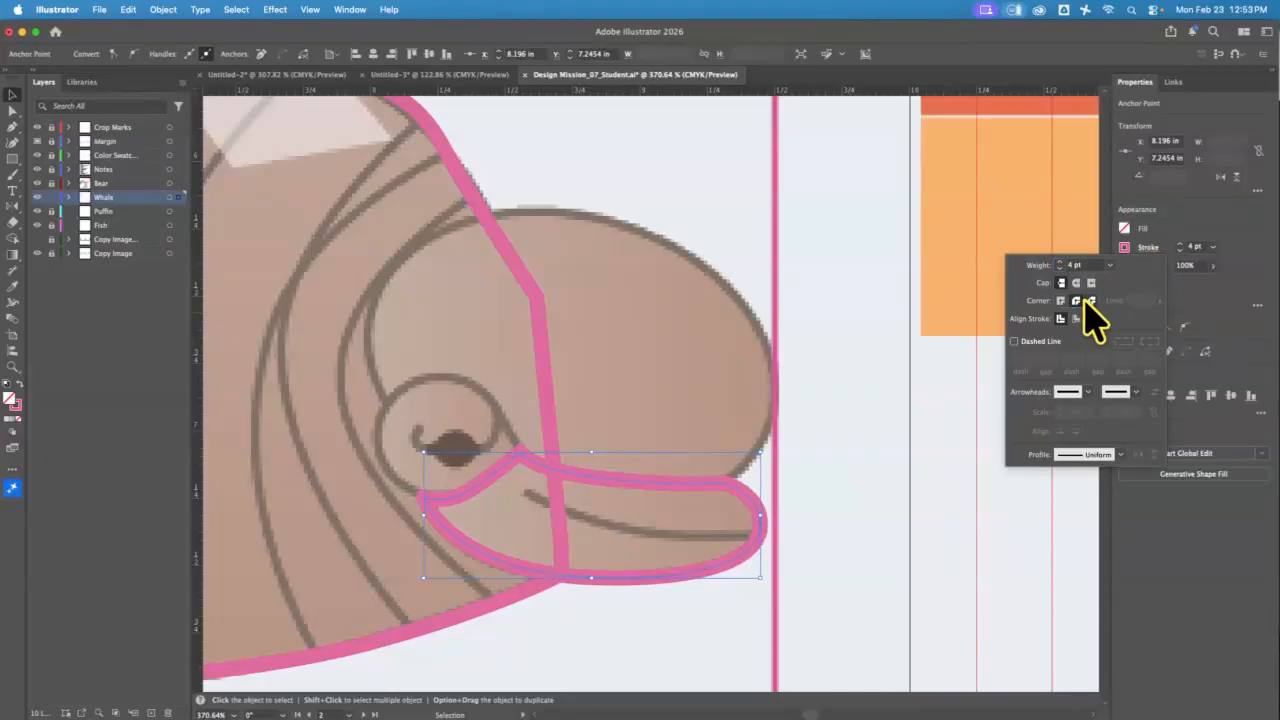
left_click(14, 98)
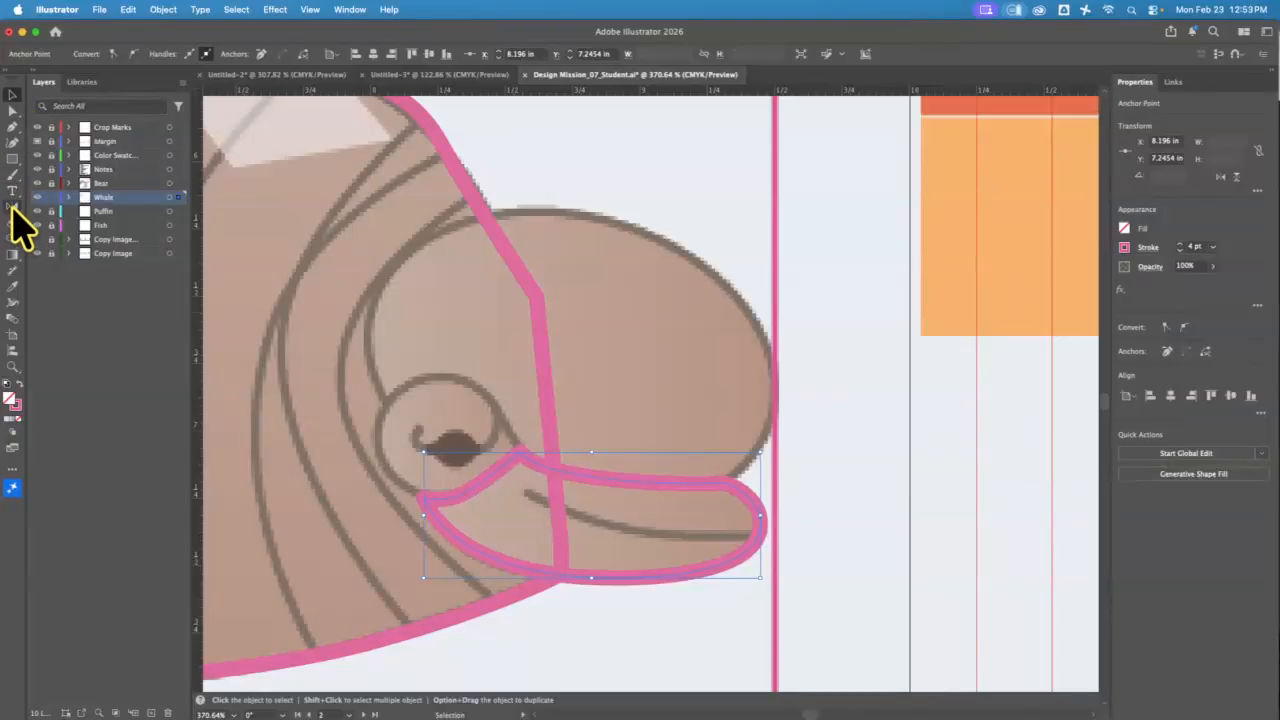
Step: Trace the rounded eye area with the Pen tool as a closed shape whose lower corner overlaps the mouth shape
left_click(13, 127)
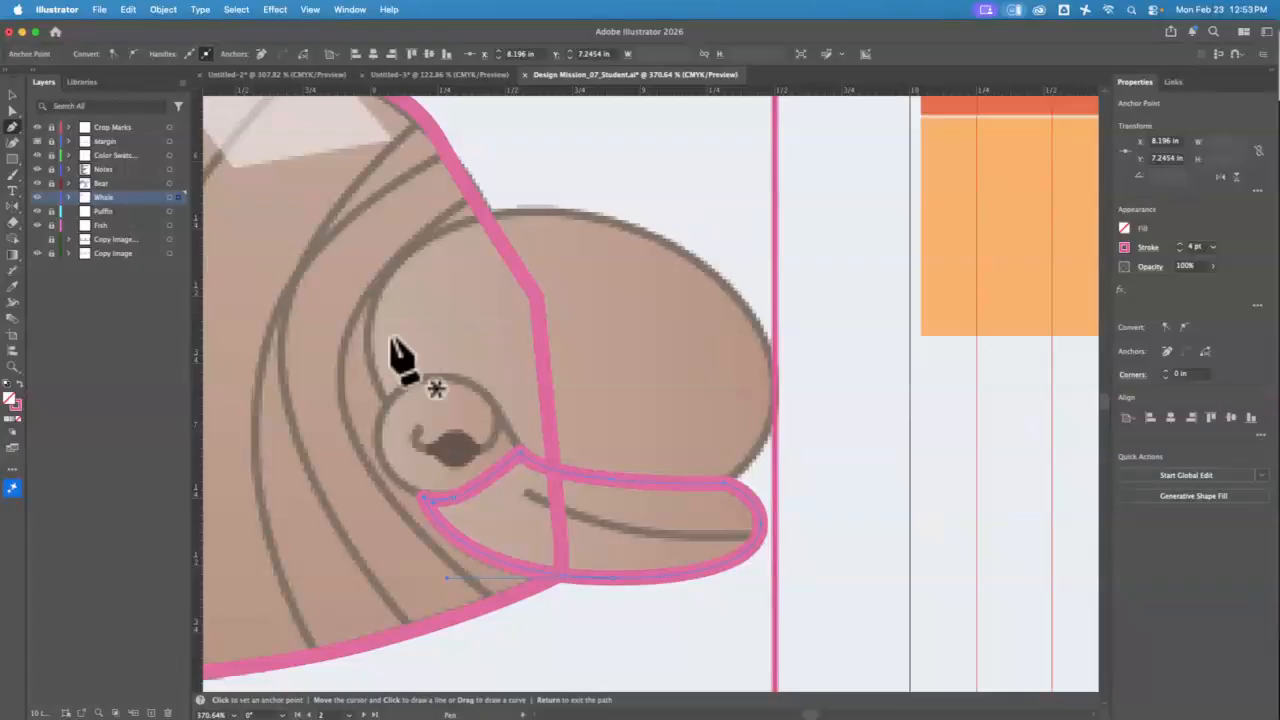
left_click(524, 472)
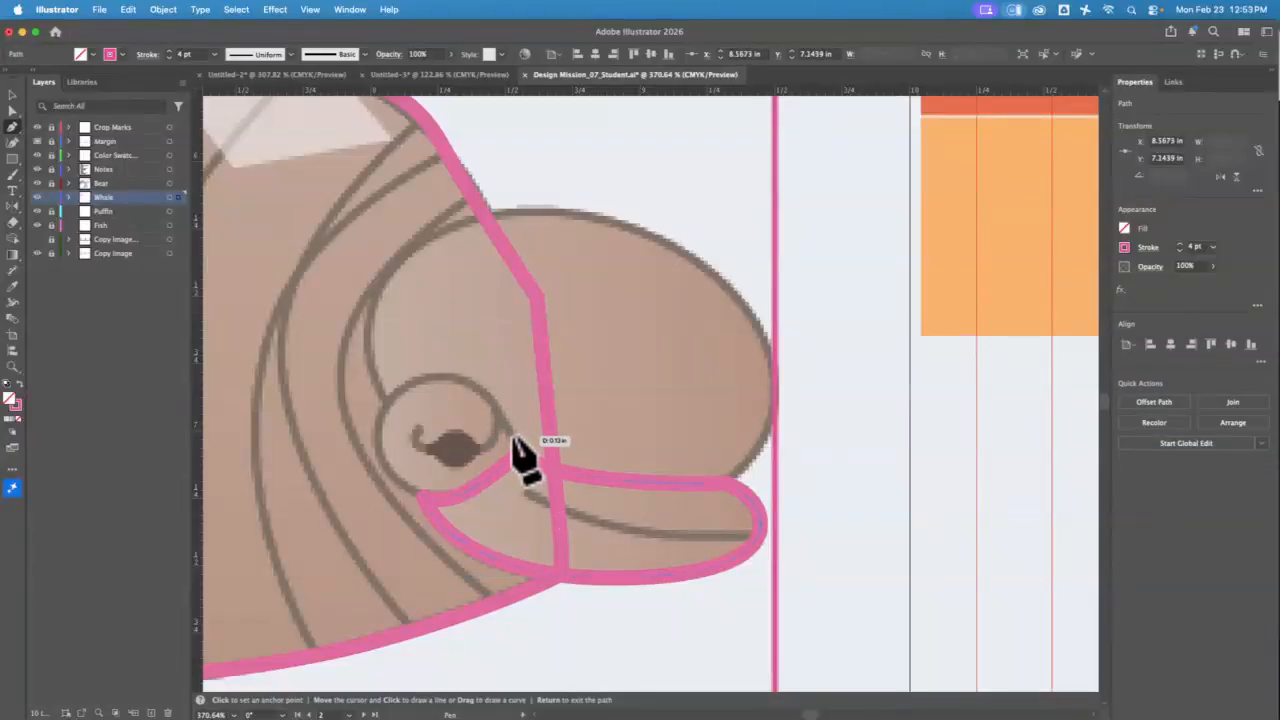
left_click_drag(455, 378, 420, 378)
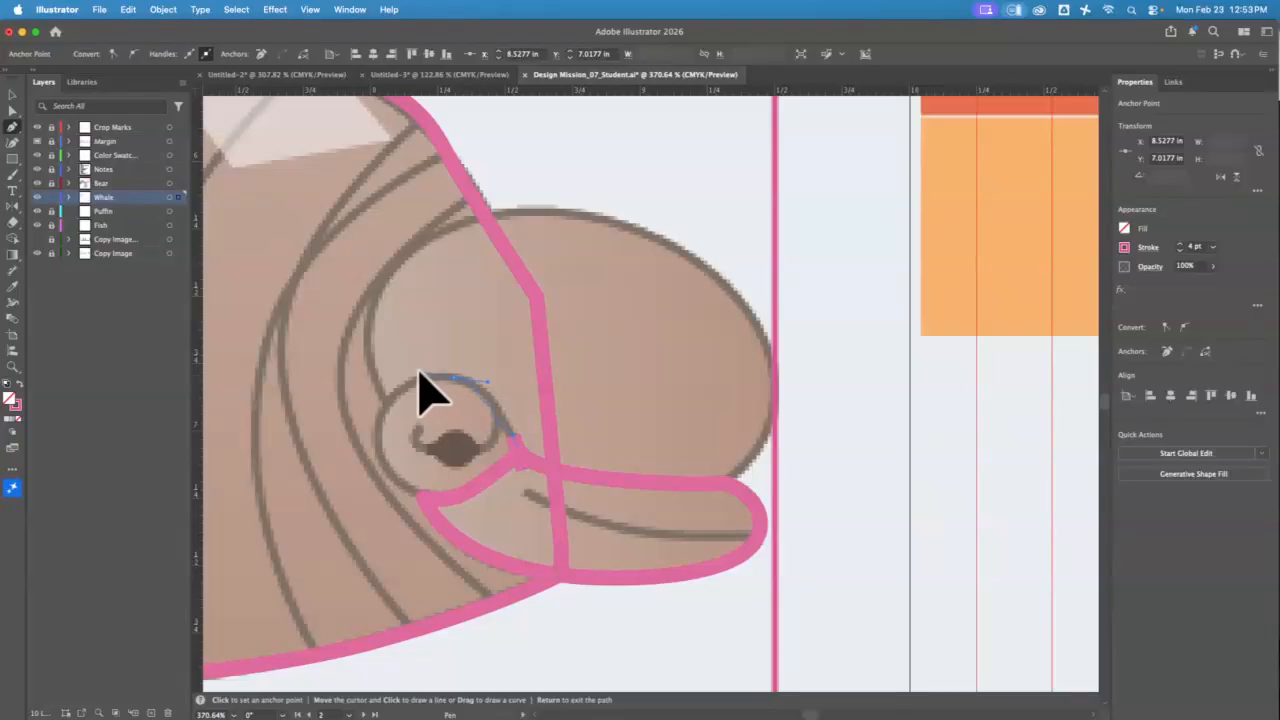
left_click(371, 453)
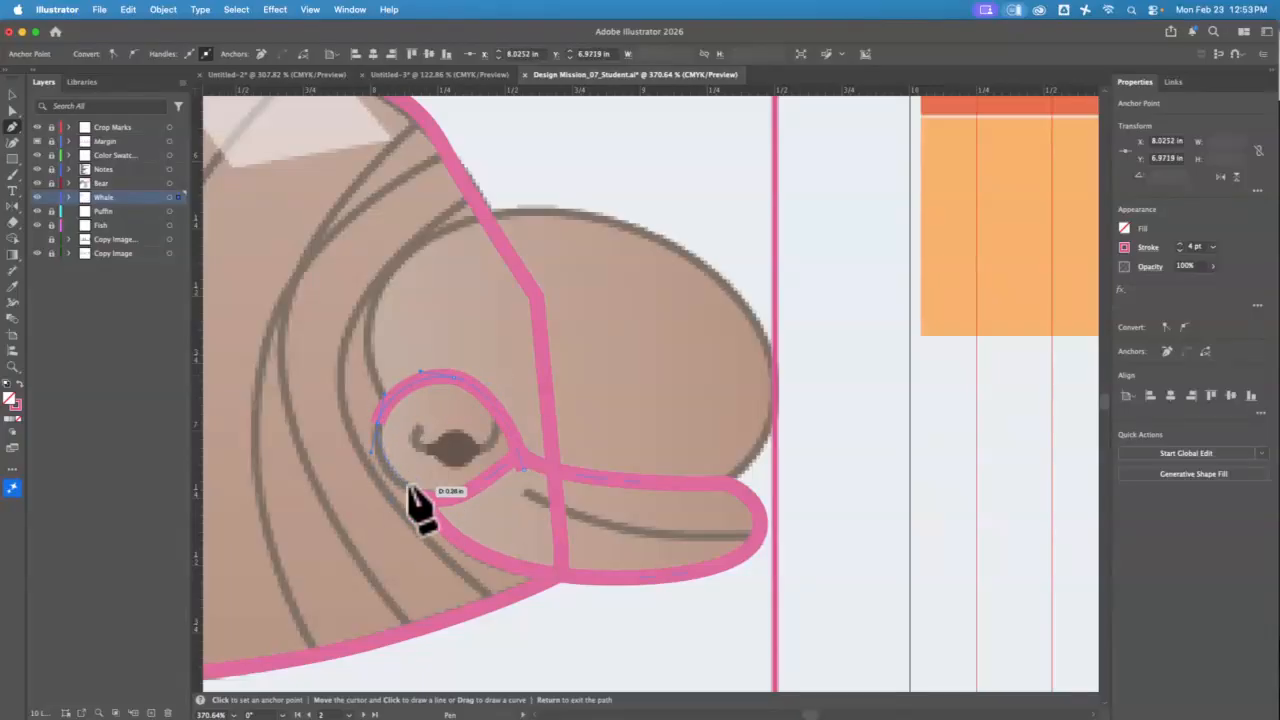
left_click(418, 494)
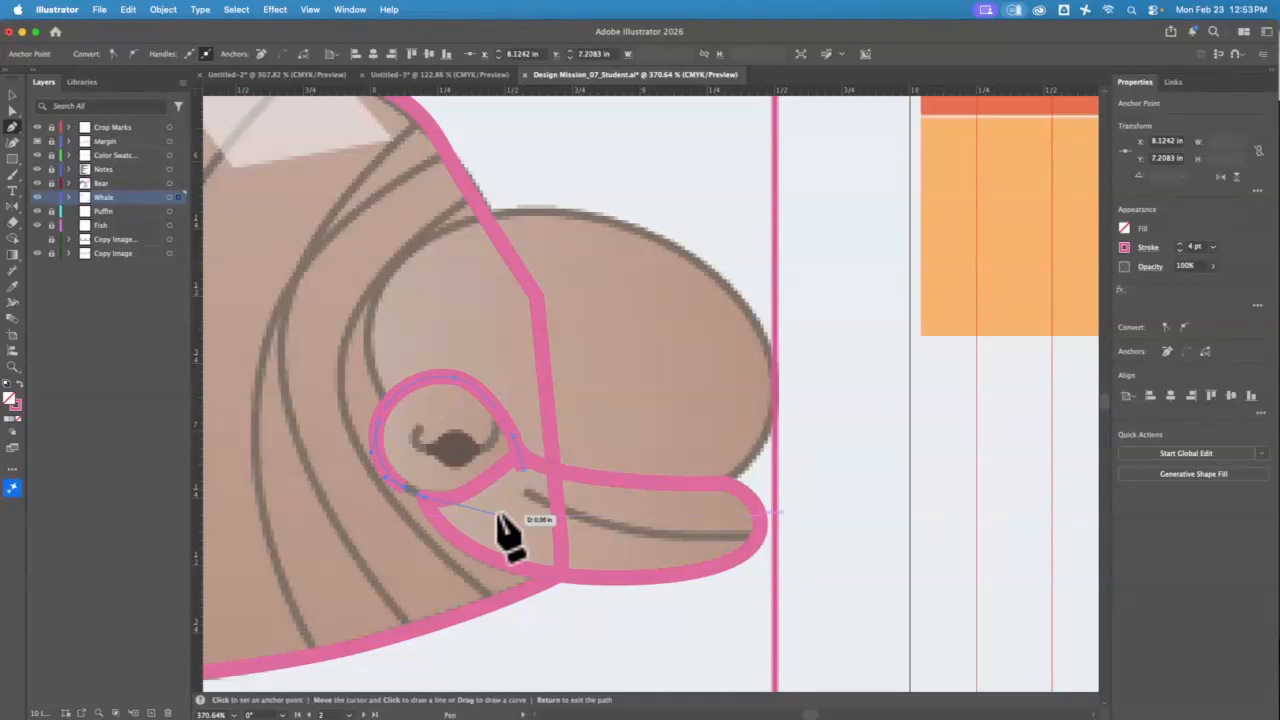
left_click(493, 515)
left_click(523, 469)
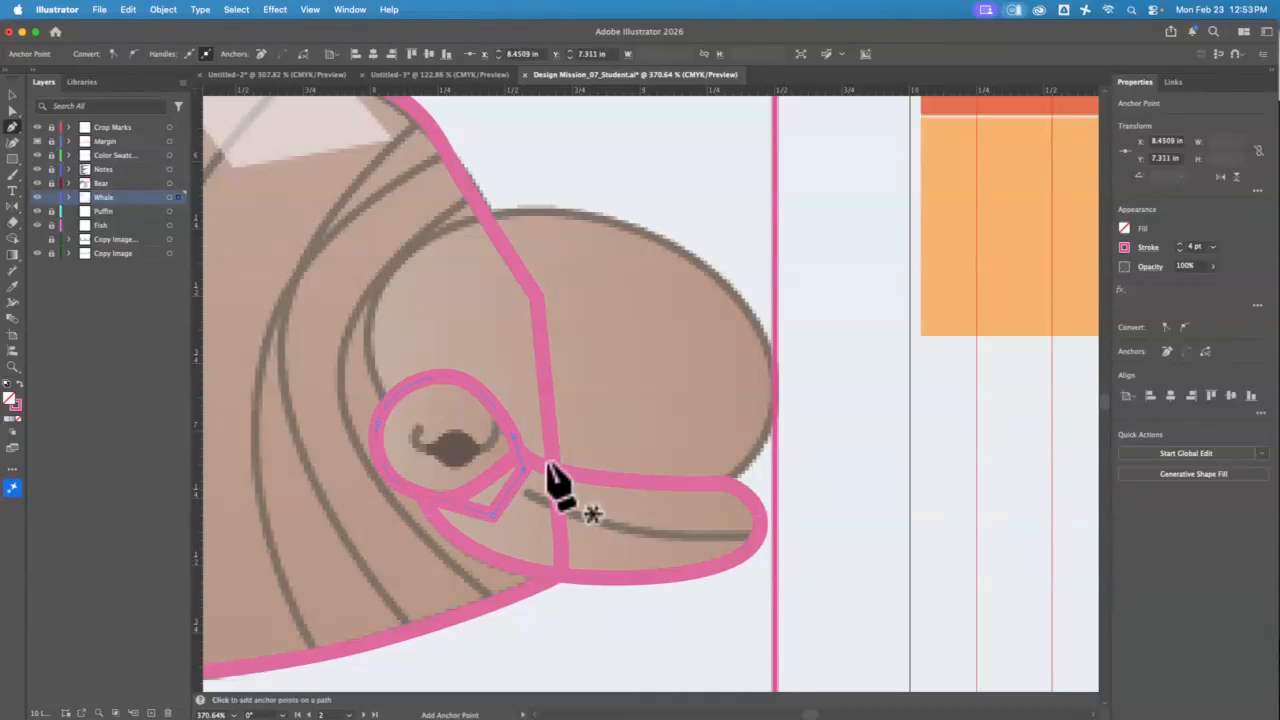
key("a")
left_click(14, 93)
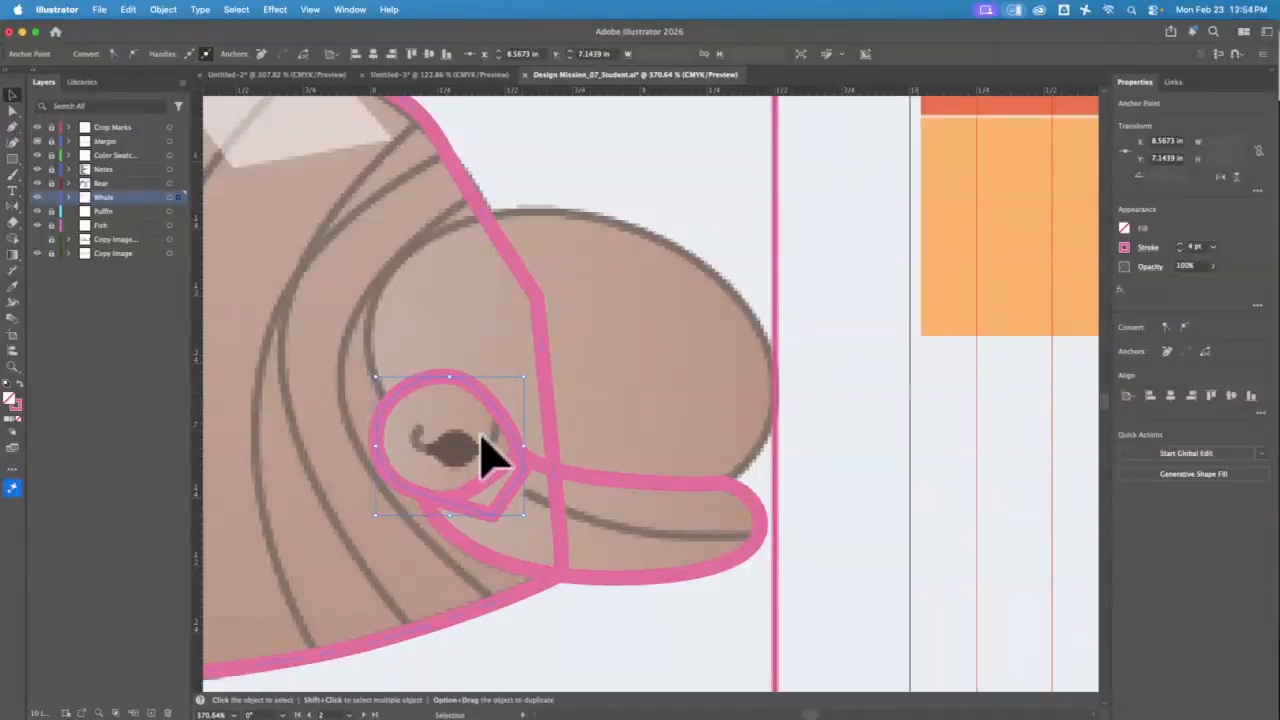
Step: Trace the whale's rounded forehead with the Pen tool as a closed shape overlapping the eye area and mouth
left_click(12, 127)
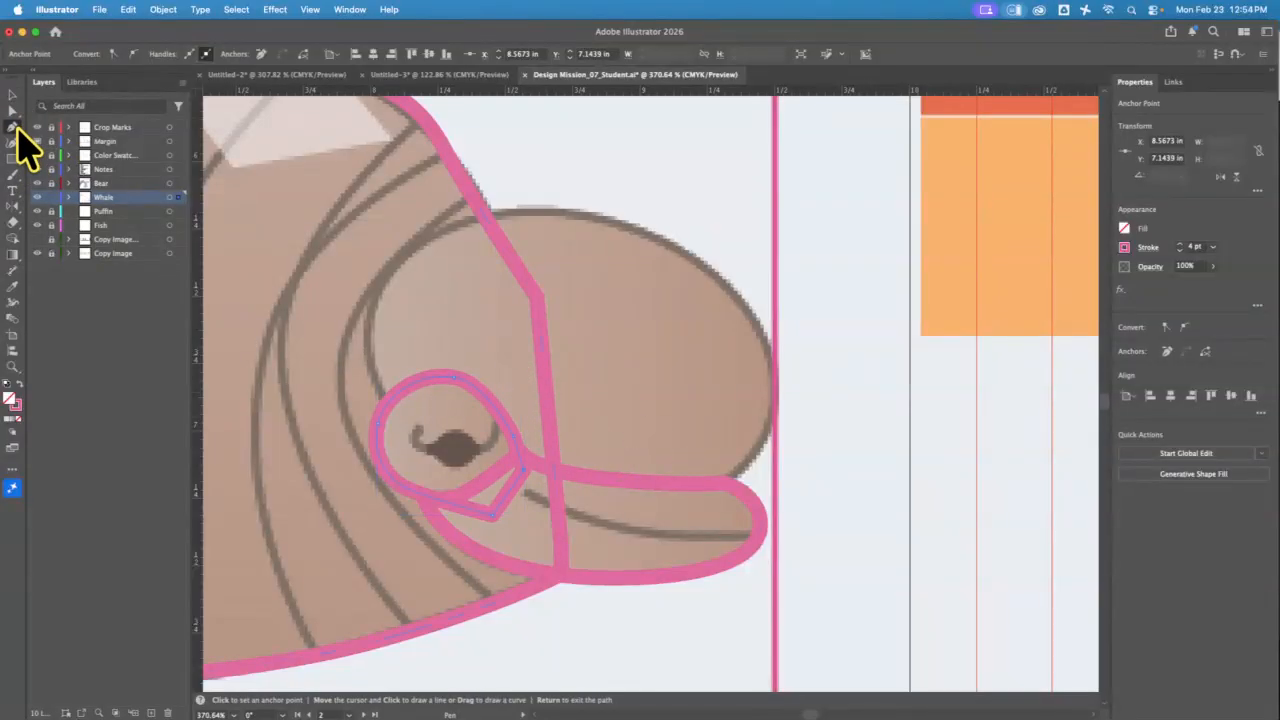
left_click(399, 410)
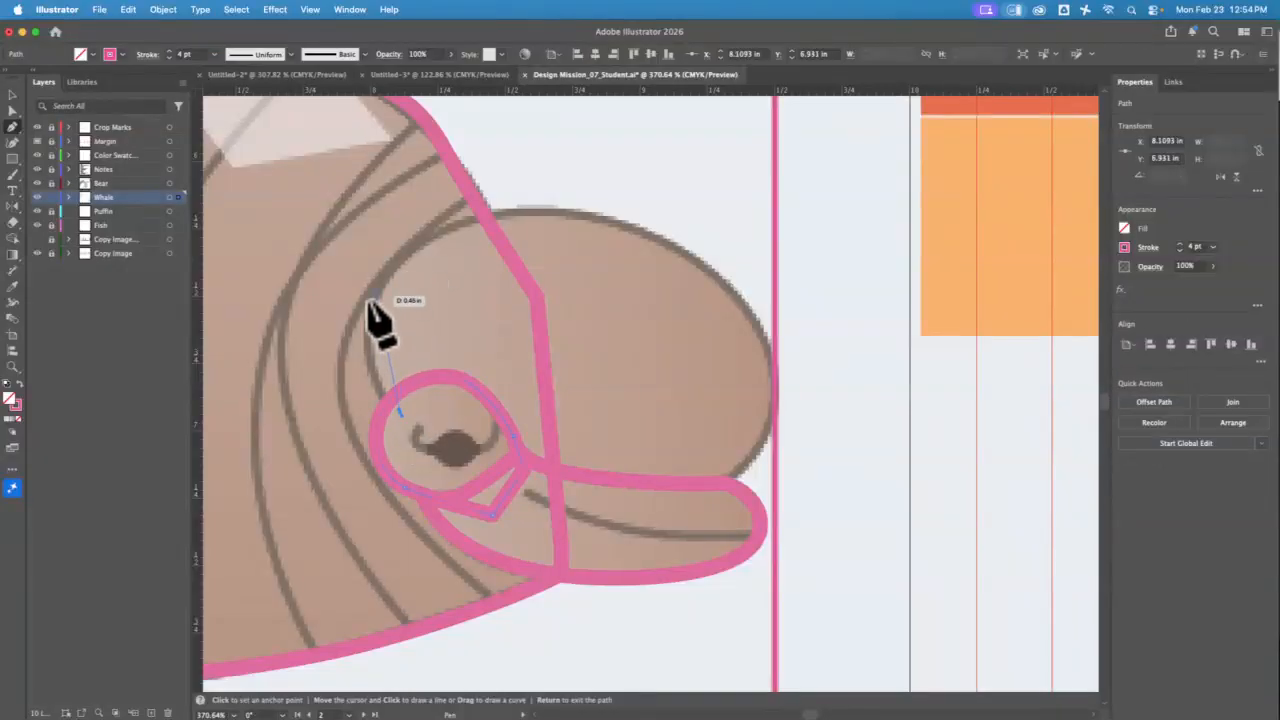
left_click_drag(370, 313, 391, 252)
left_click_drag(520, 207, 605, 216)
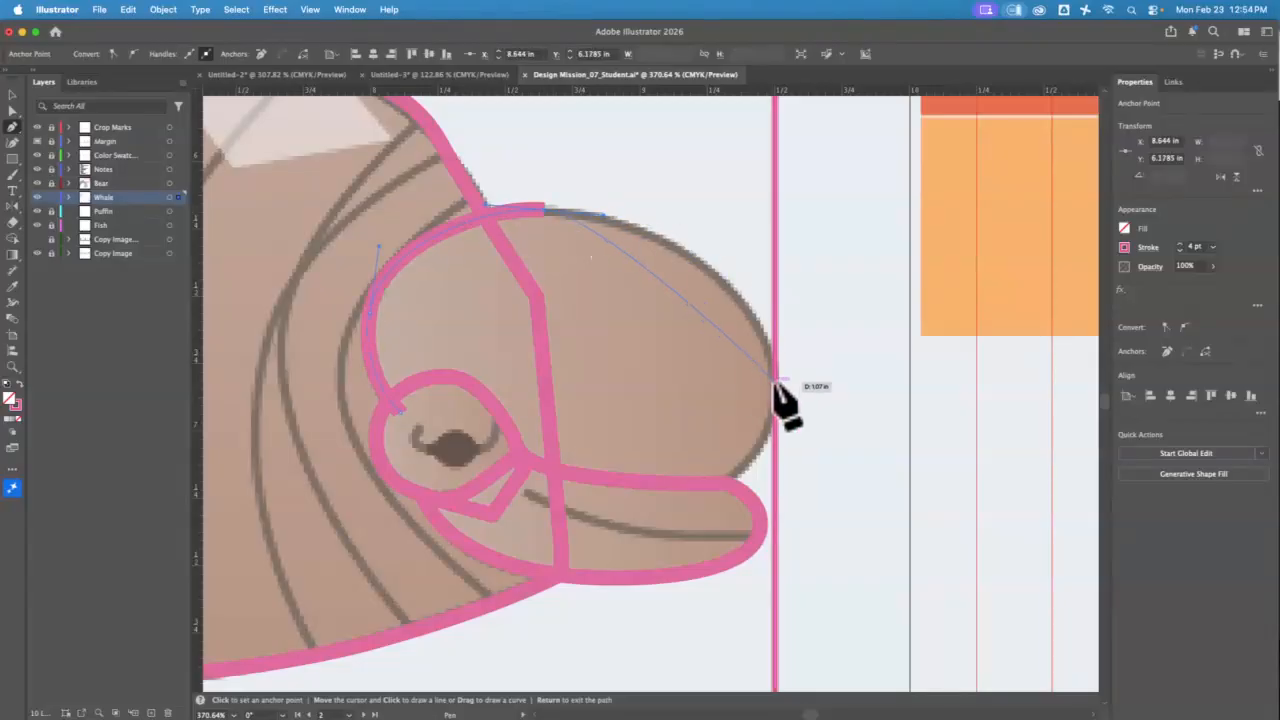
mouse_move(774, 385)
left_mouse_down()
mouse_move(770, 500)
mouse_move(657, 504)
left_mouse_up()
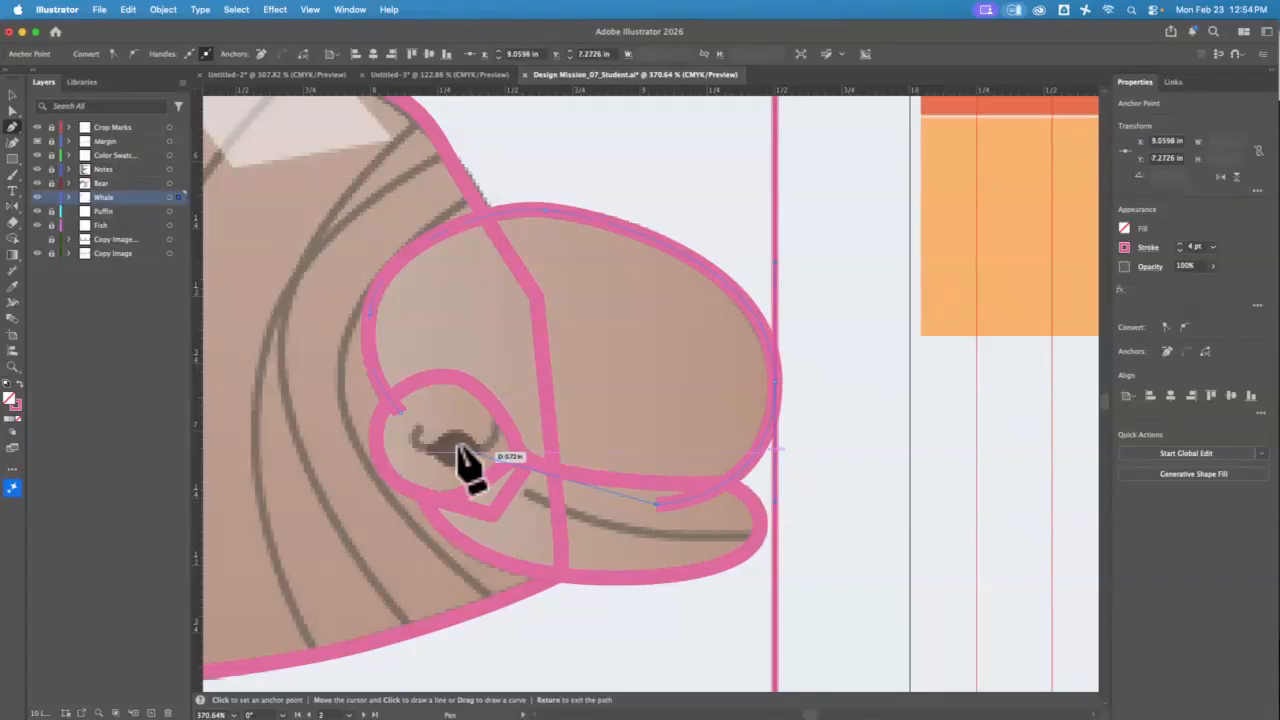
left_click(400, 413)
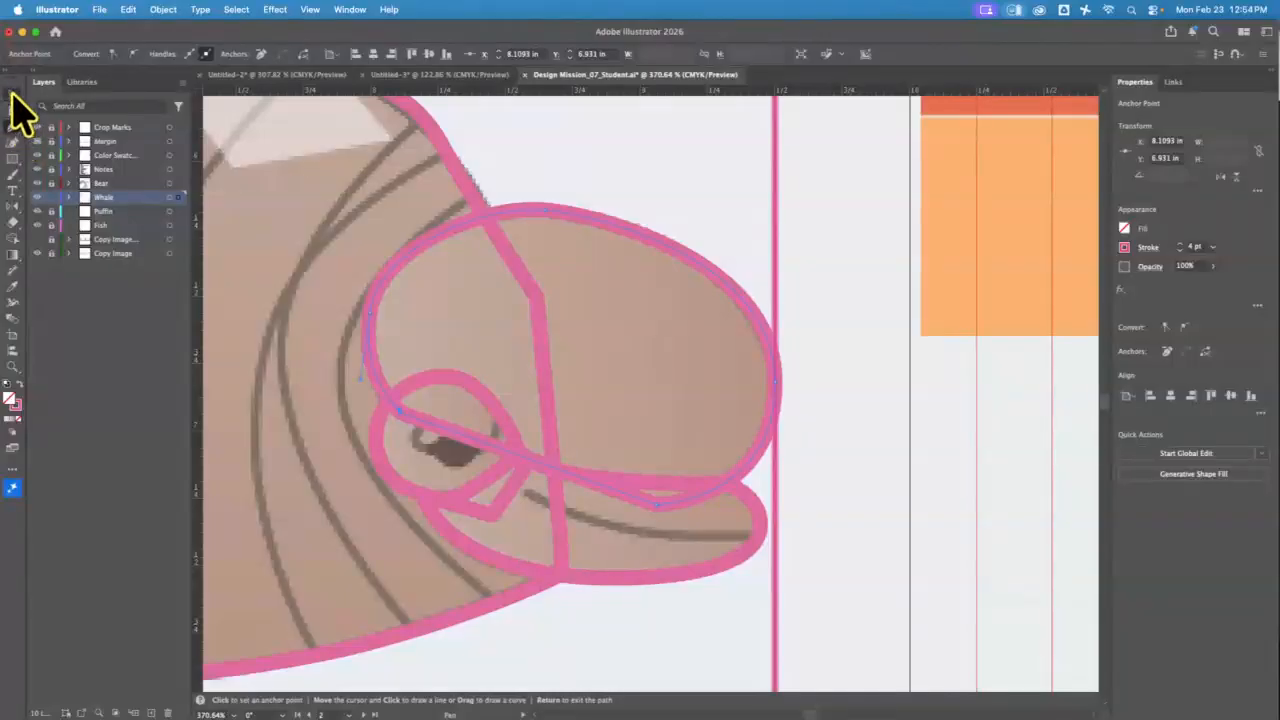
Step: Select the eye area and mouth shapes and merge their overlap into the mouth with the Shape Builder tool
left_click(12, 94)
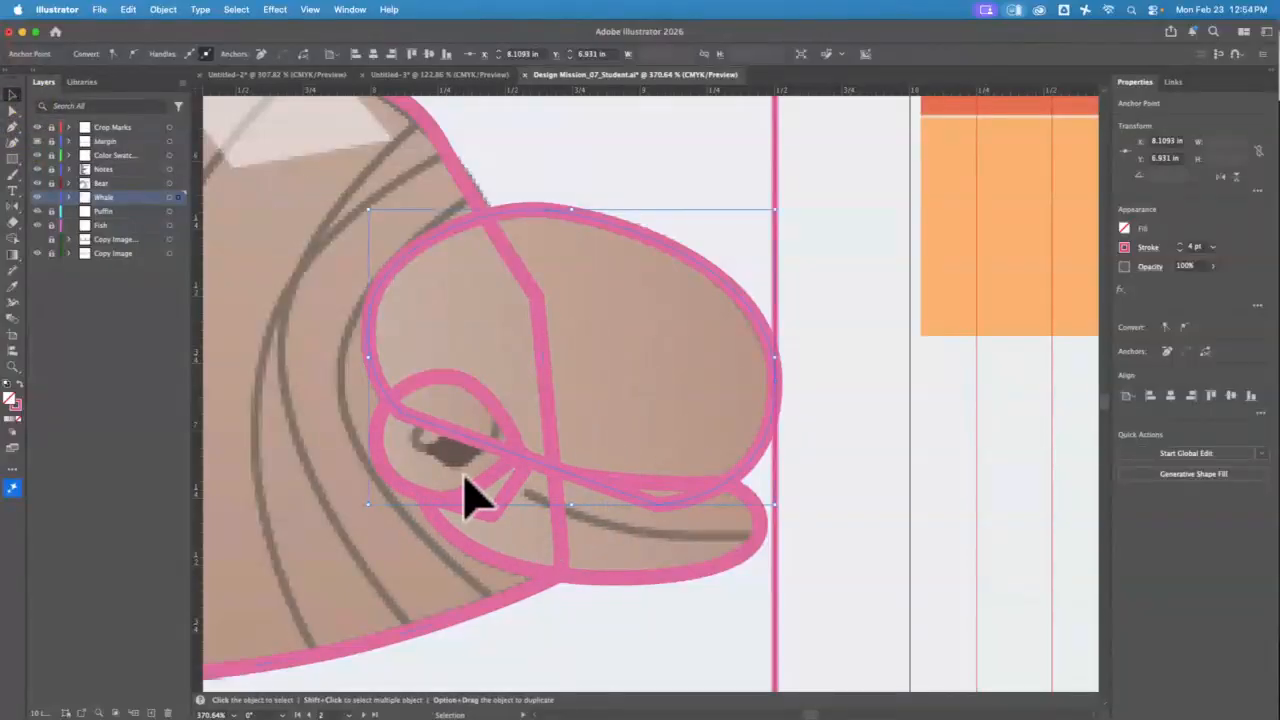
left_click(500, 540)
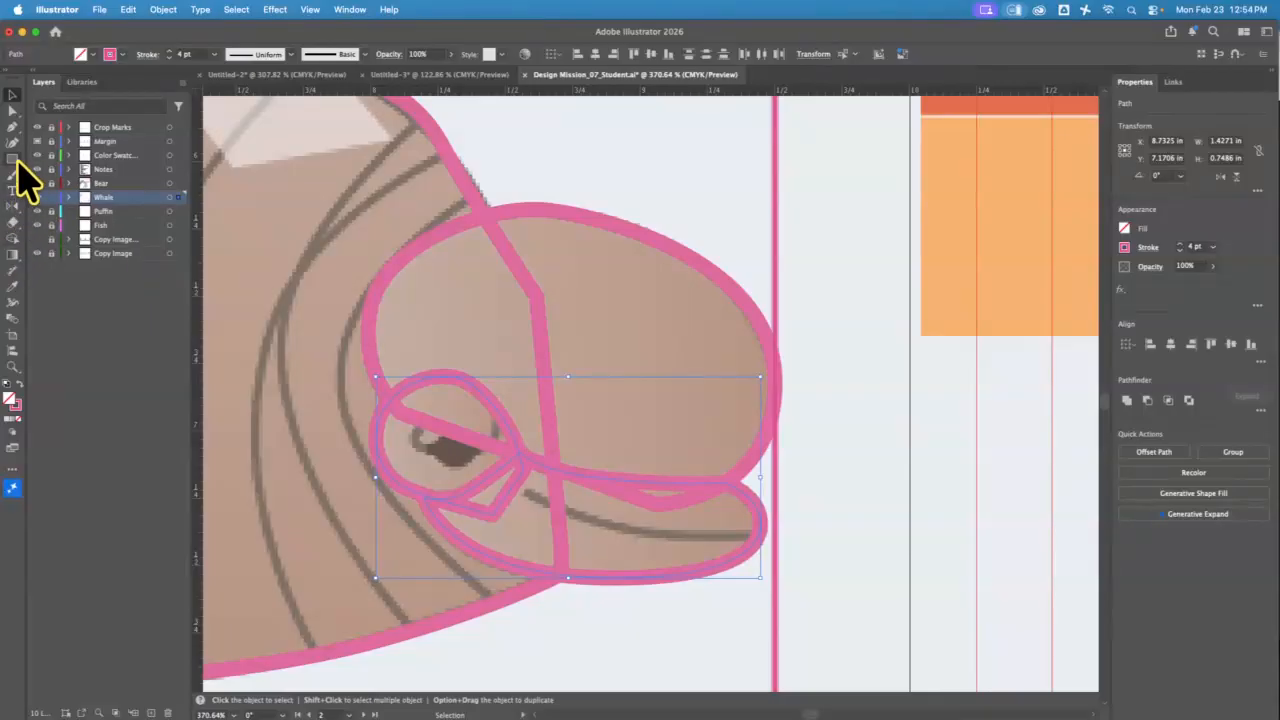
left_click(13, 238)
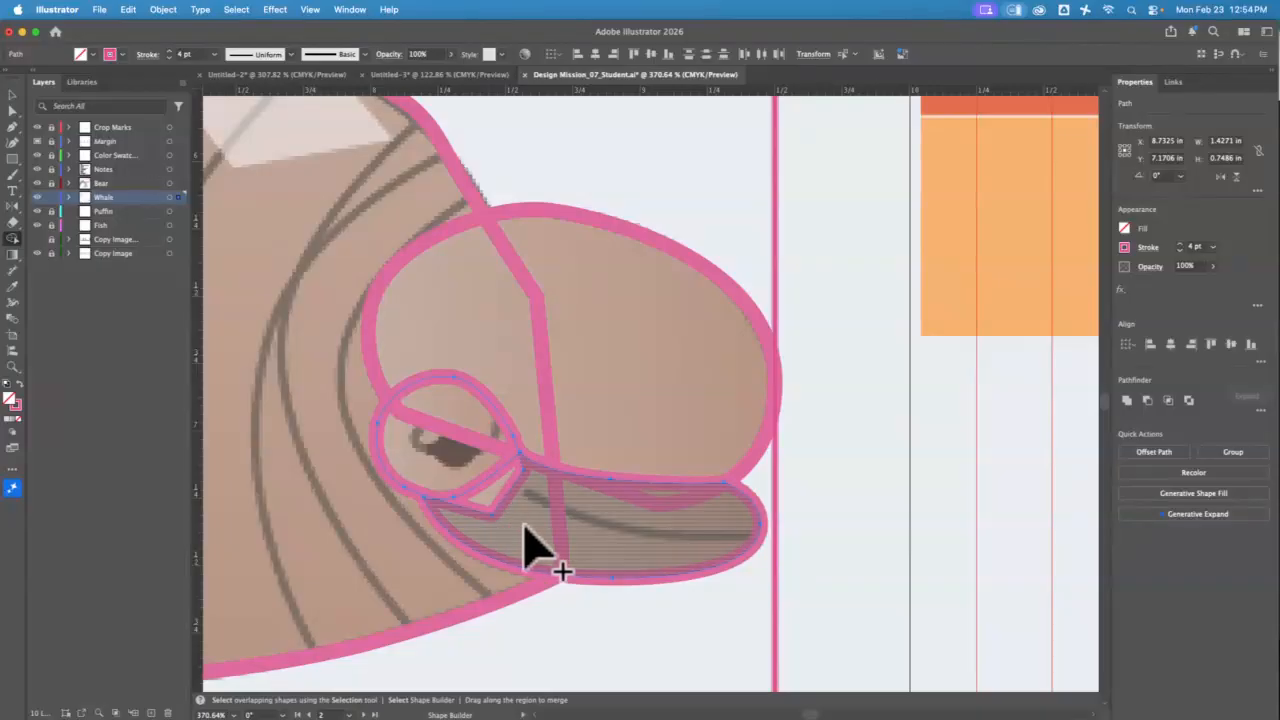
left_click_drag(520, 545, 492, 510)
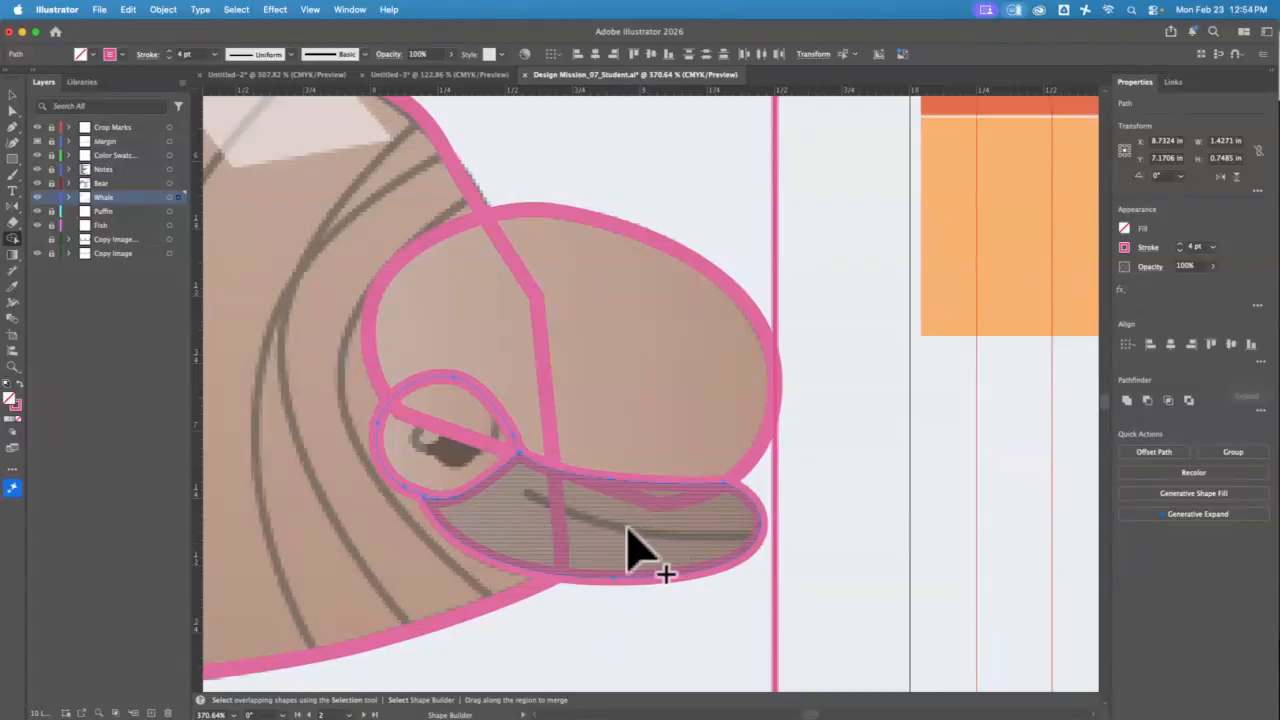
Step: Select the forehead and mouth shapes and merge their overlap into the mouth with the Shape Builder tool
key("v")
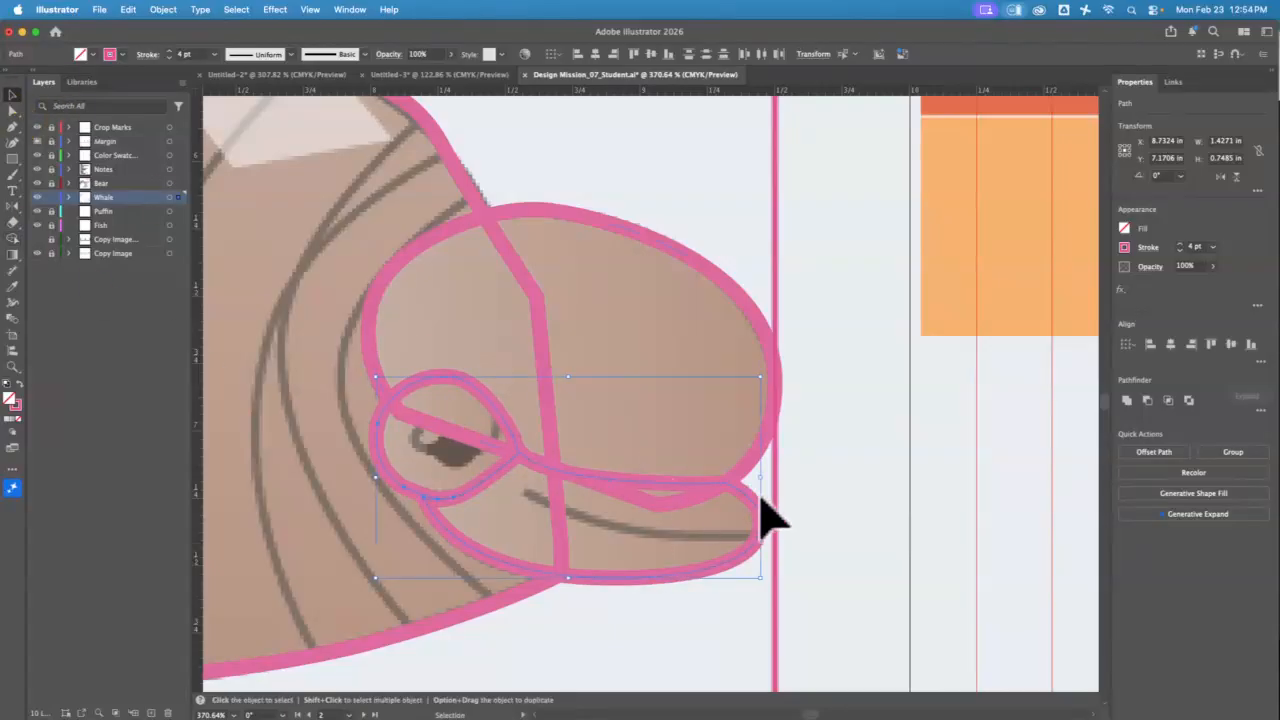
left_click(686, 537)
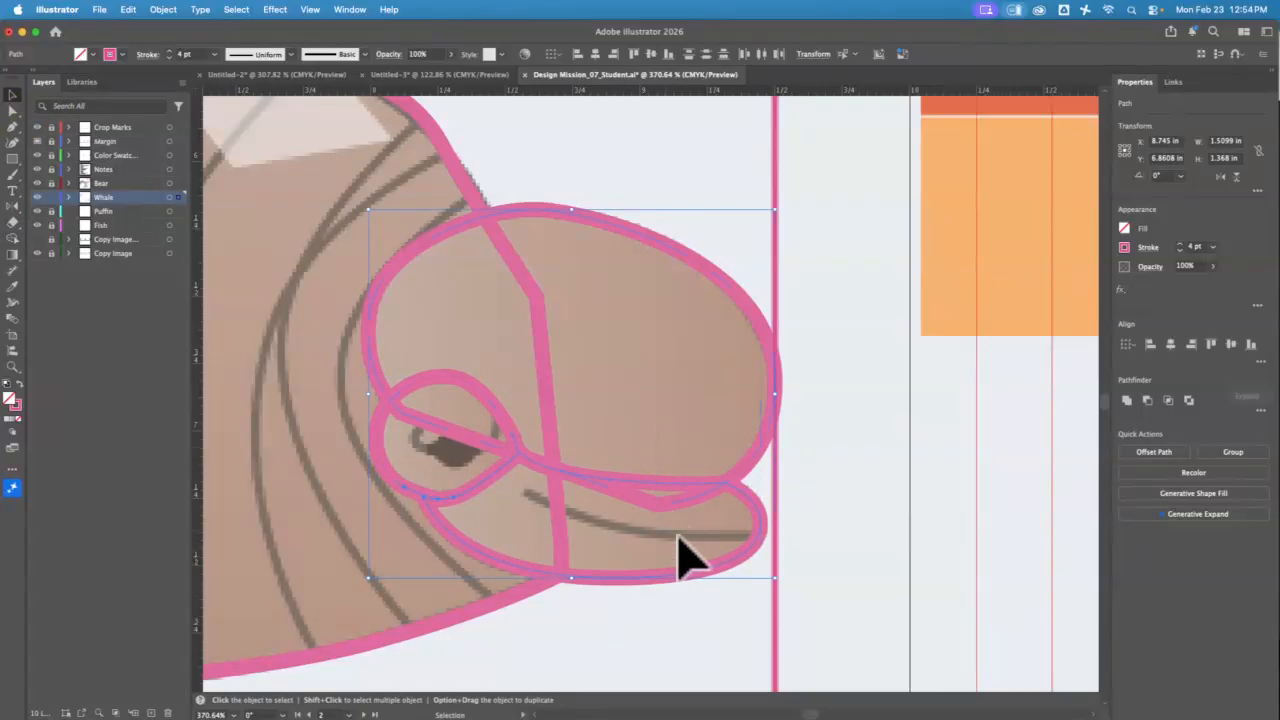
left_click(12, 238)
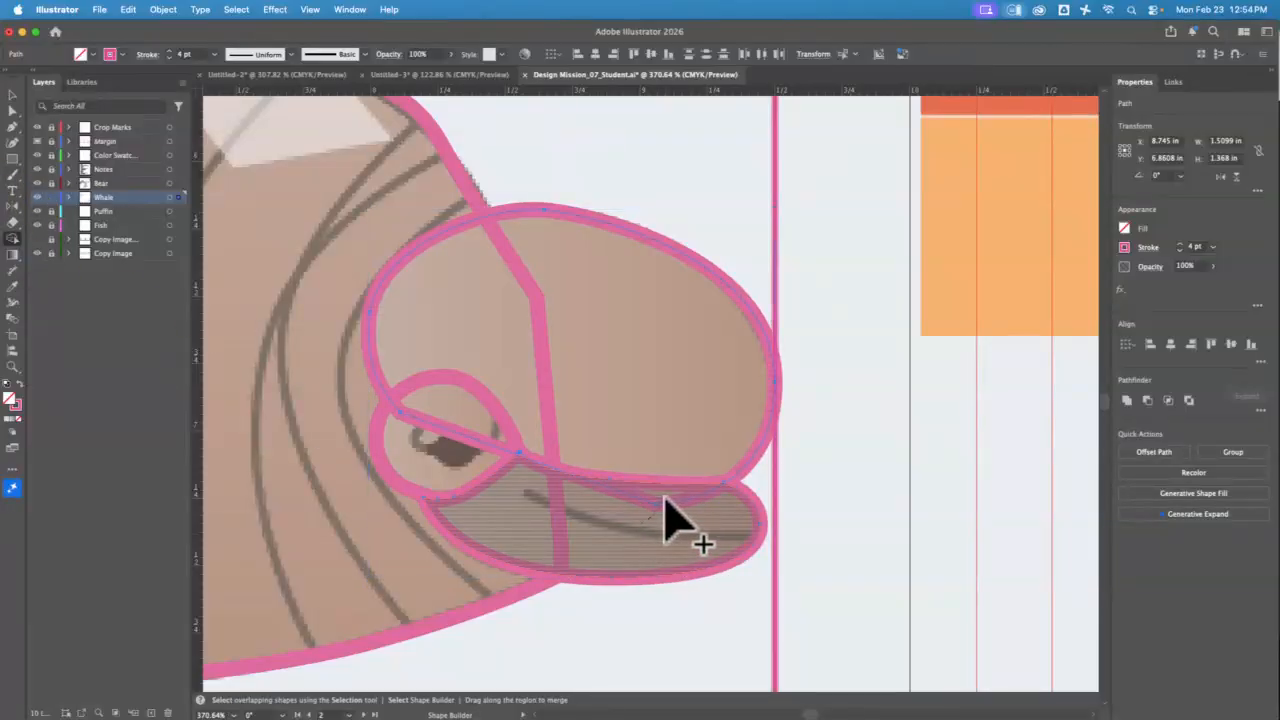
left_click_drag(664, 498, 666, 495)
key("v")
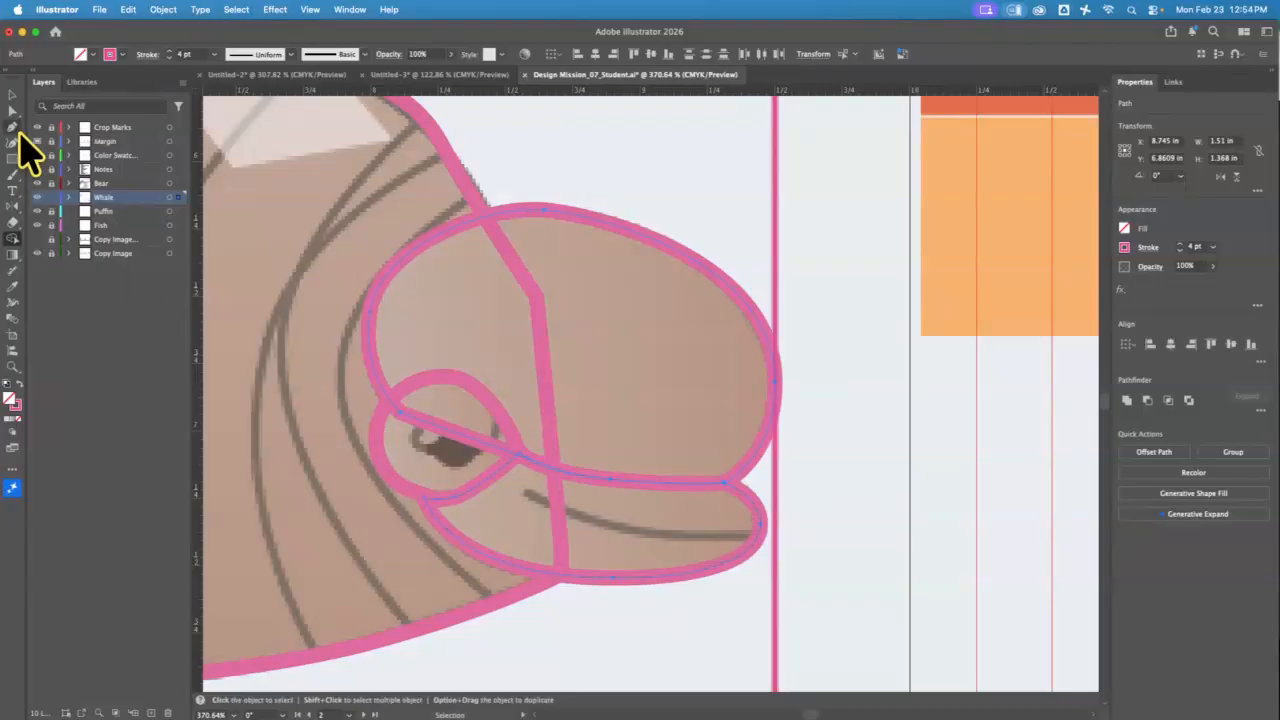
Step: Add the eye area to the selection and merge the forehead's overlap into it with the Shape Builder tool
left_click(16, 96)
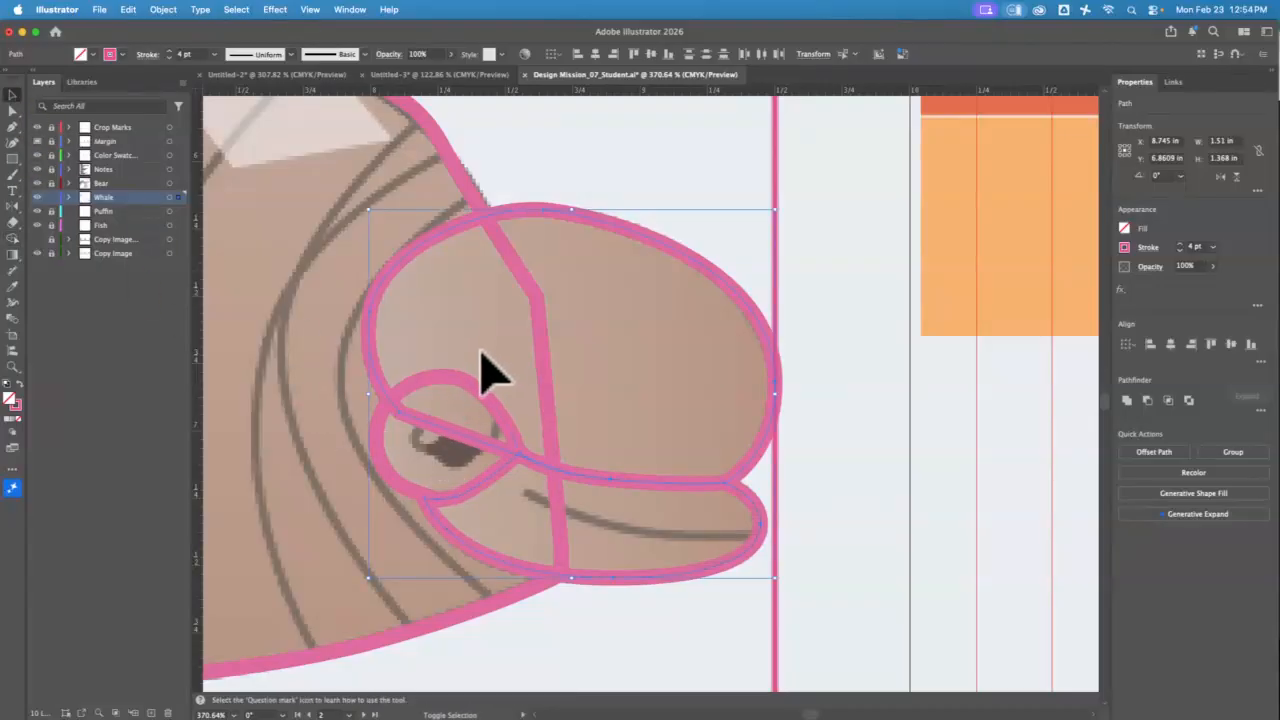
left_click(13, 239)
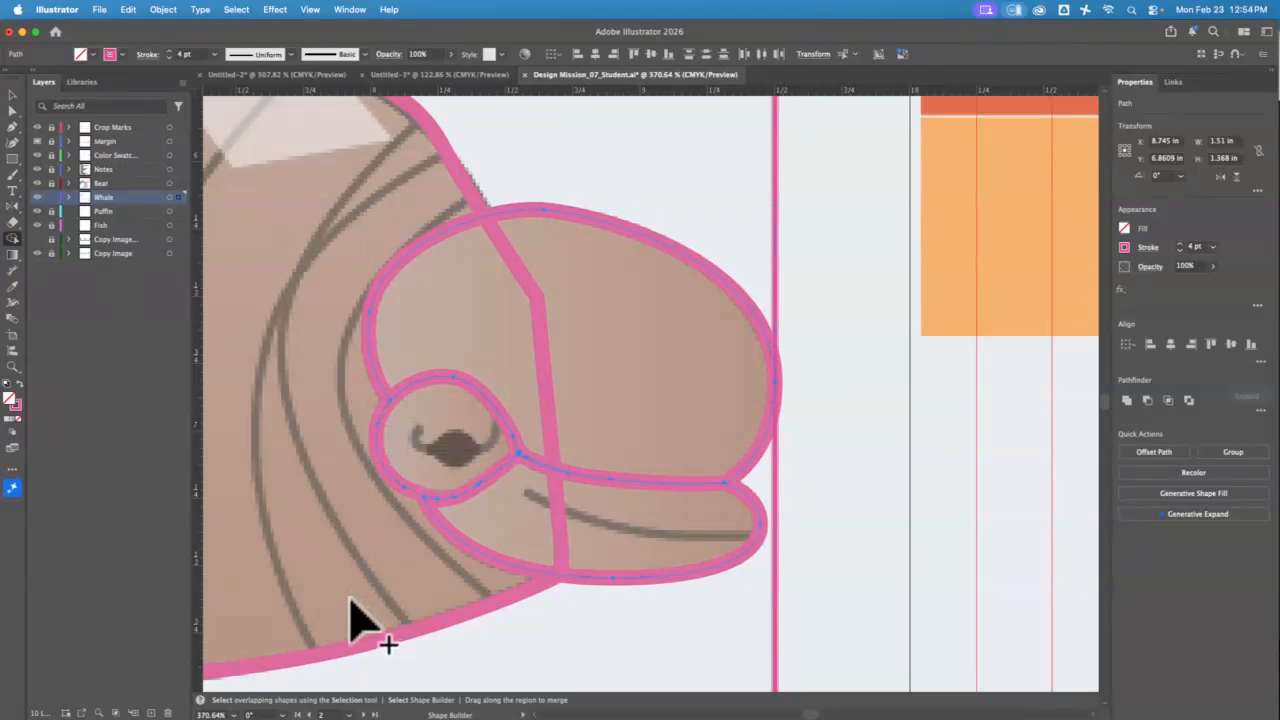
key("v")
left_click(14, 96)
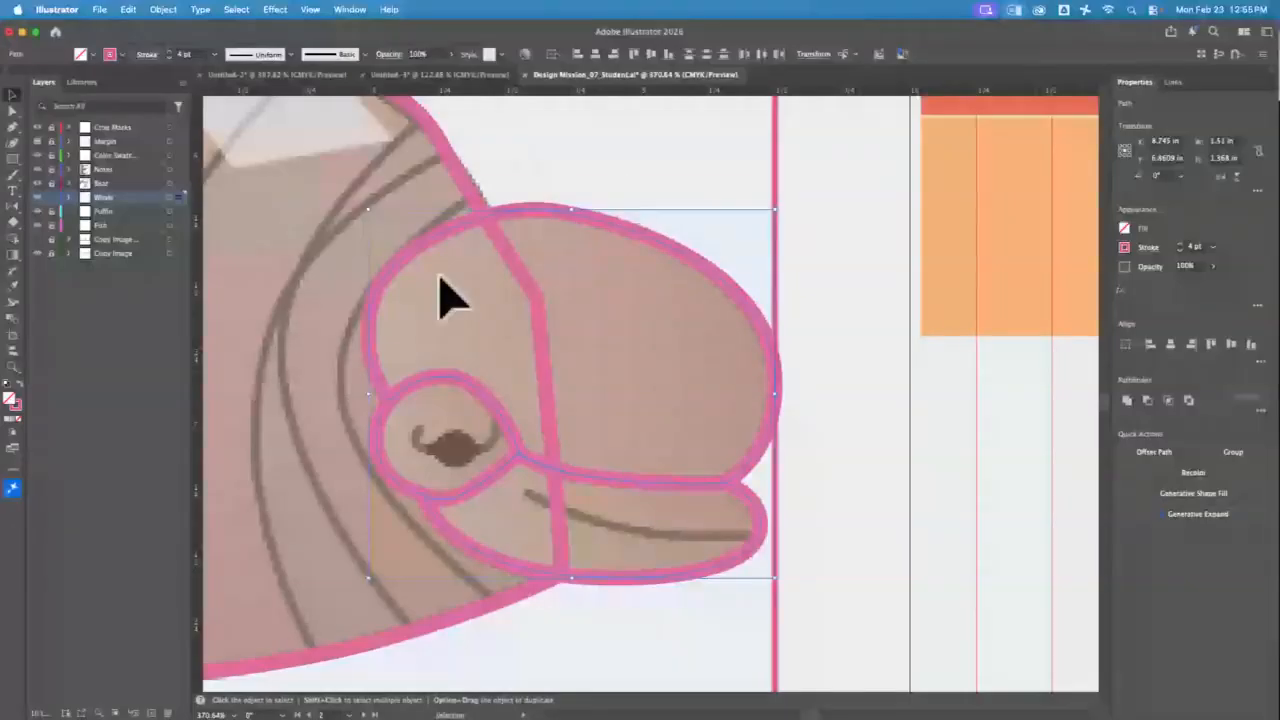
Step: Examine the body outline across the whole whale artboard and look over the puffin and fish artboards
left_click(556, 299)
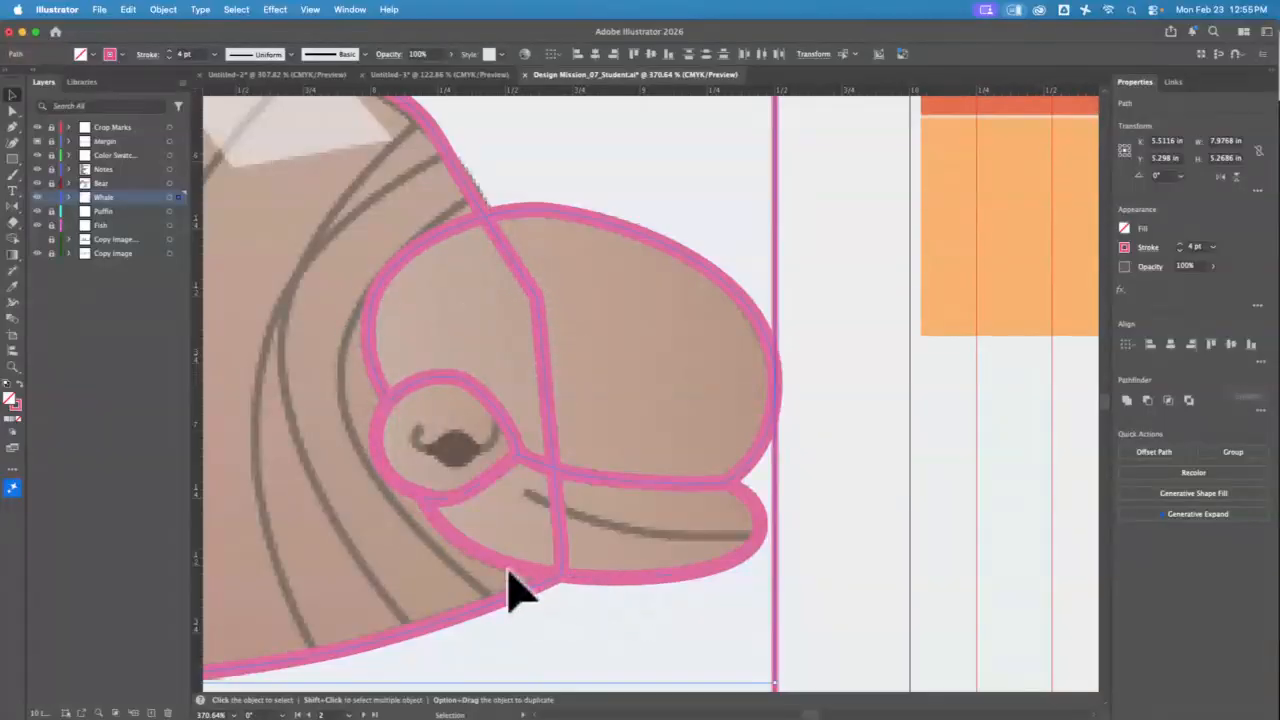
key("super+0")
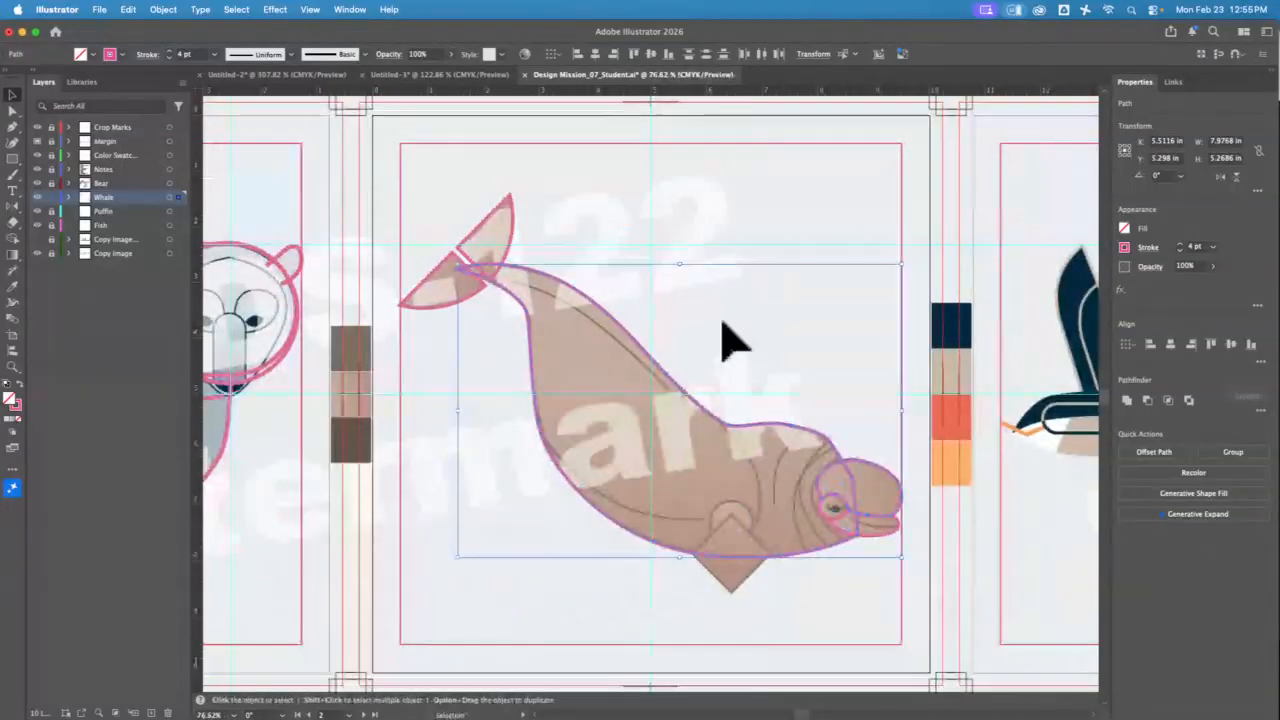
left_click(312, 474)
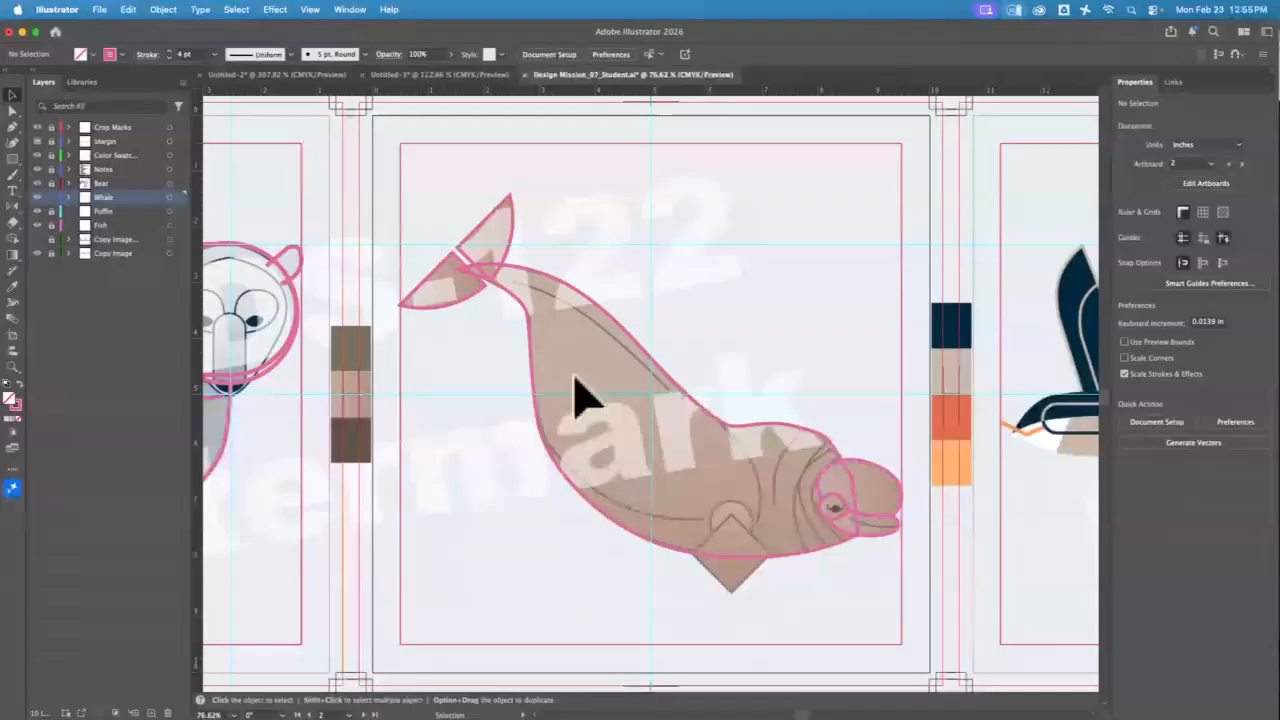
key("space")
left_click_drag(814, 309, 76, 254)
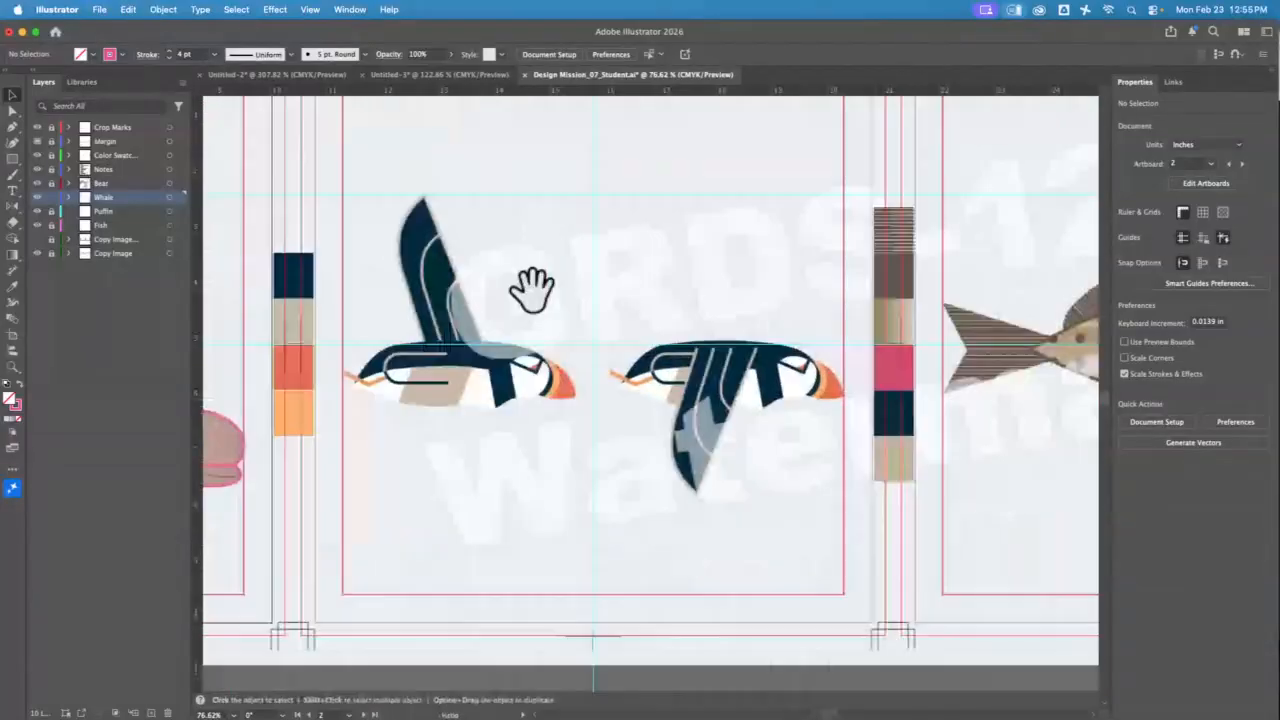
left_click_drag(590, 258, 541, 330)
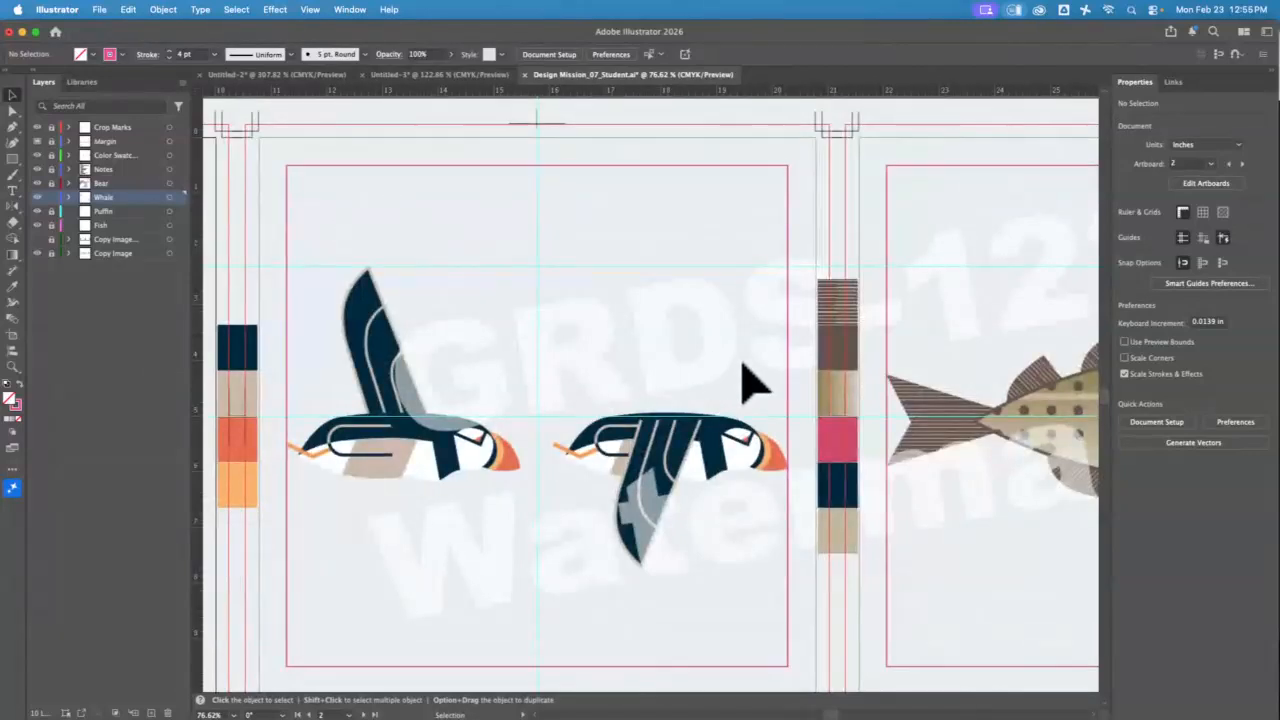
key("space")
left_click_drag(985, 347, 555, 295)
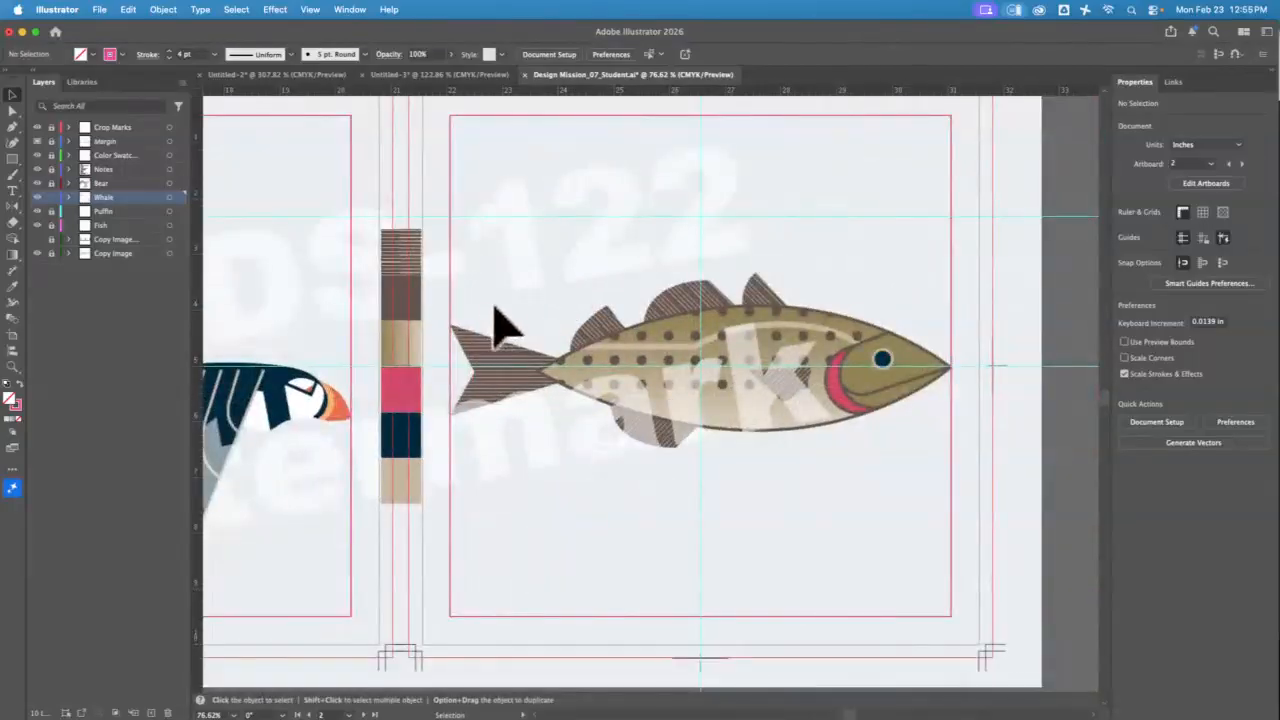
left_click(572, 312)
key("space")
left_click_drag(300, 241, 709, 229)
Step: Trace the first puffin's raised wing outline with the Pen tool on the Puffin layer, leaving the base open
left_click(14, 367)
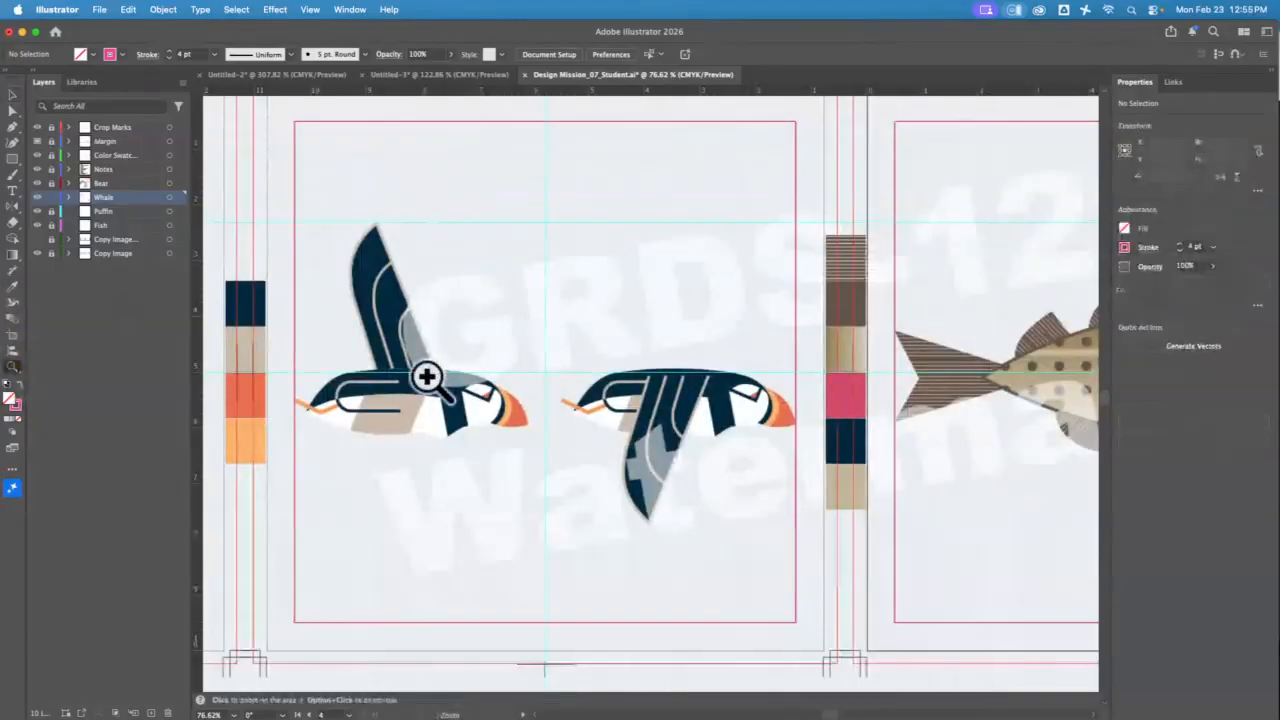
left_click_drag(428, 371, 532, 452)
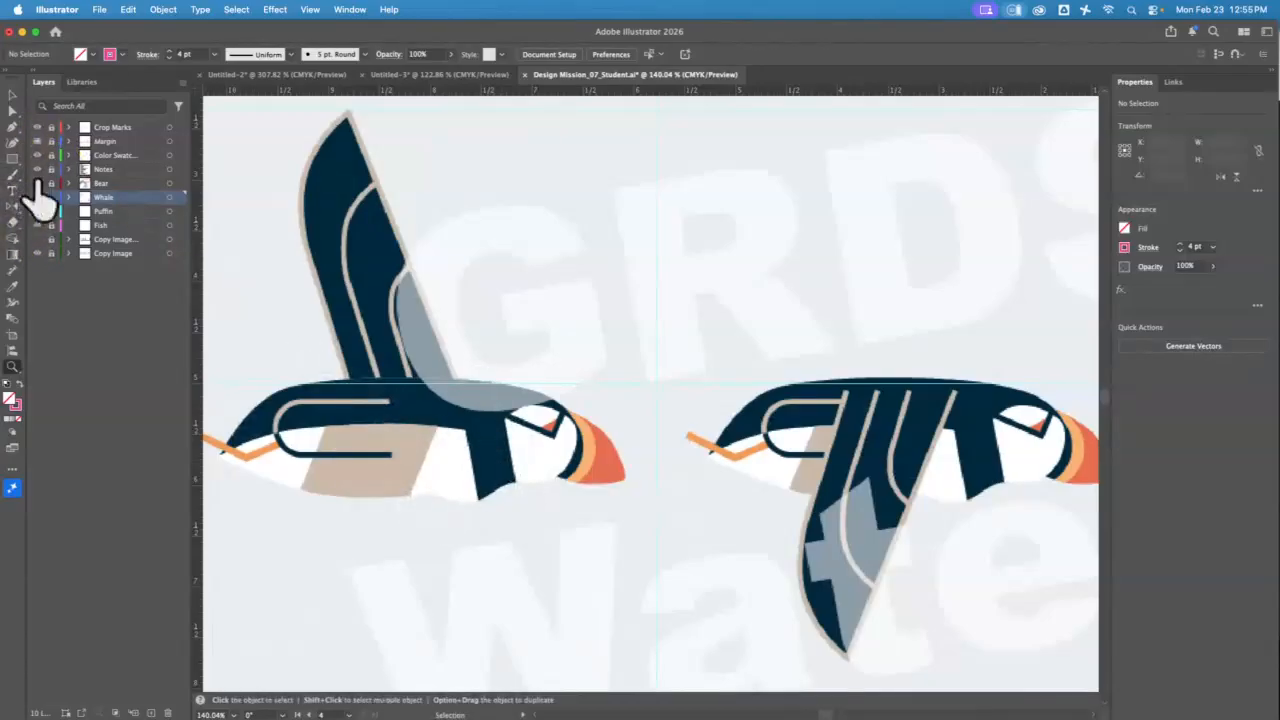
left_click(136, 213)
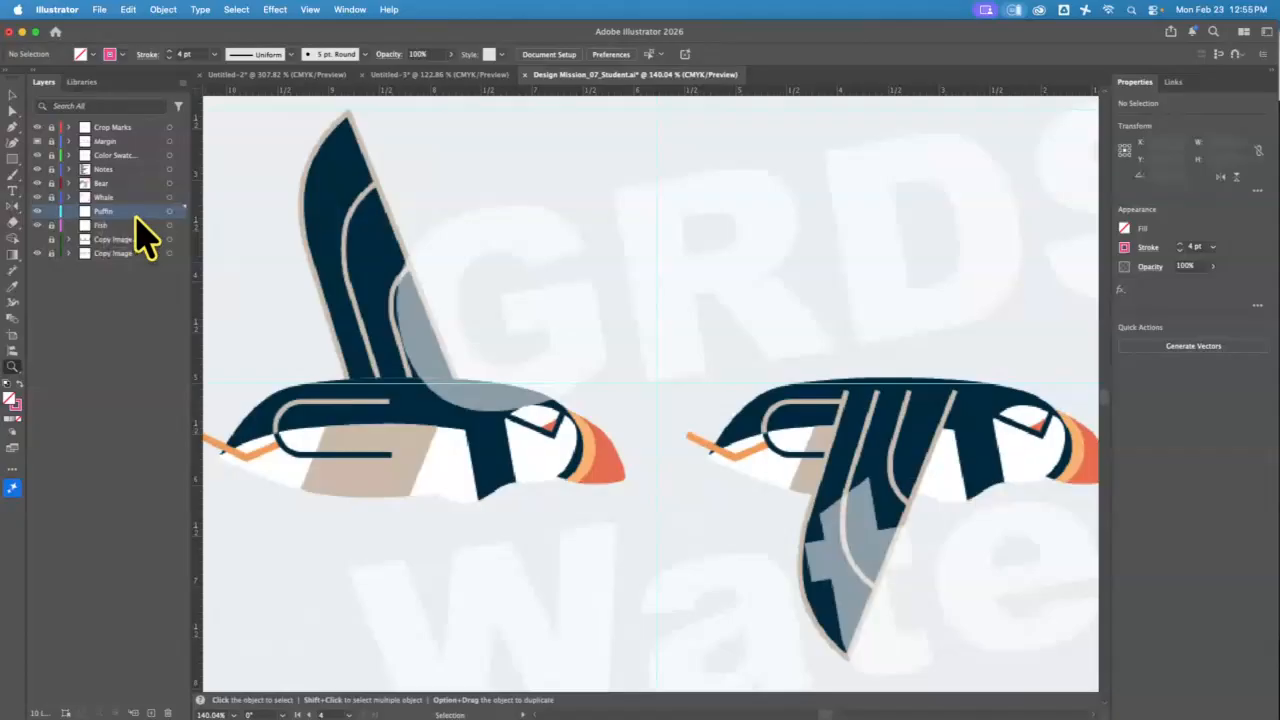
left_click(13, 128)
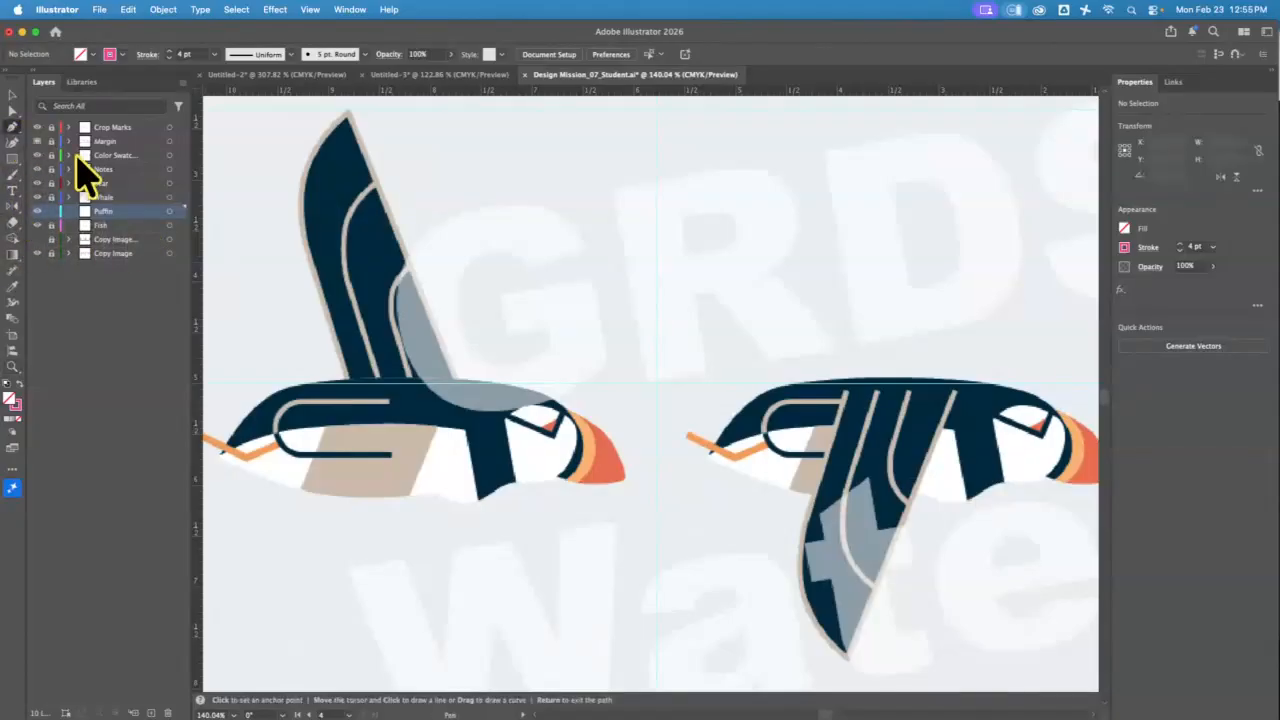
left_click(453, 378)
left_click(346, 113)
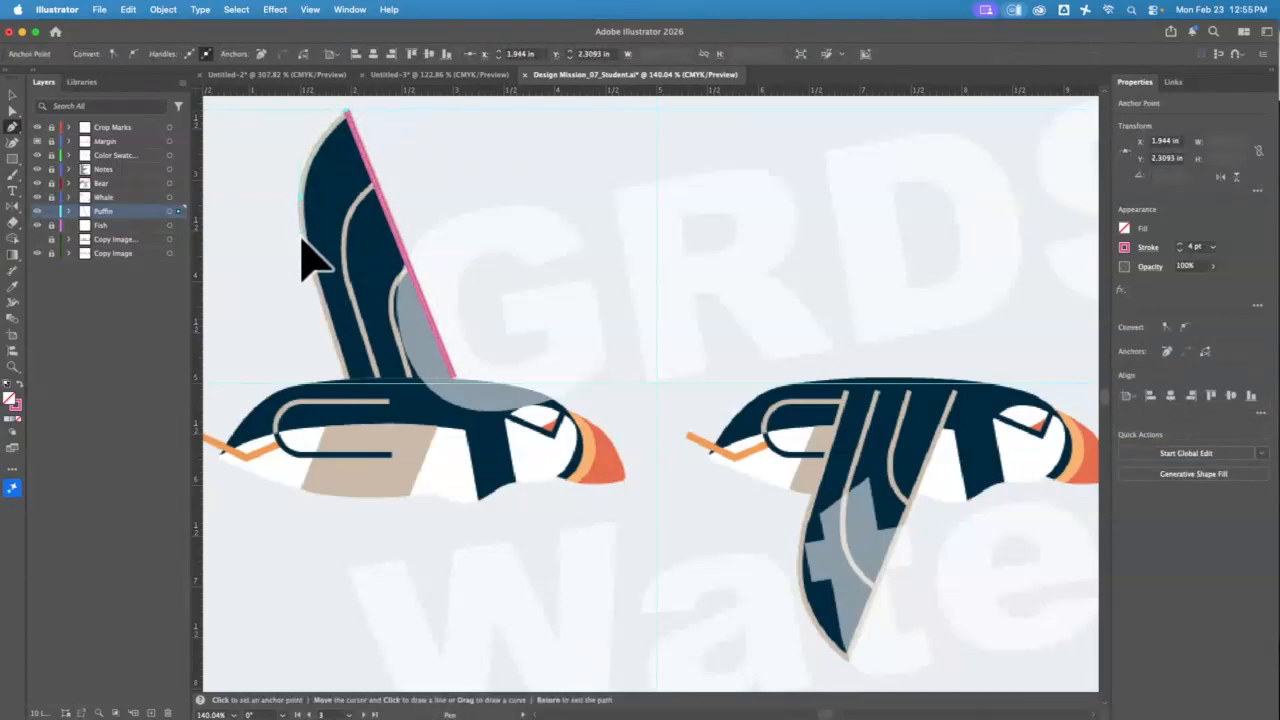
left_click(345, 379)
left_click(12, 95)
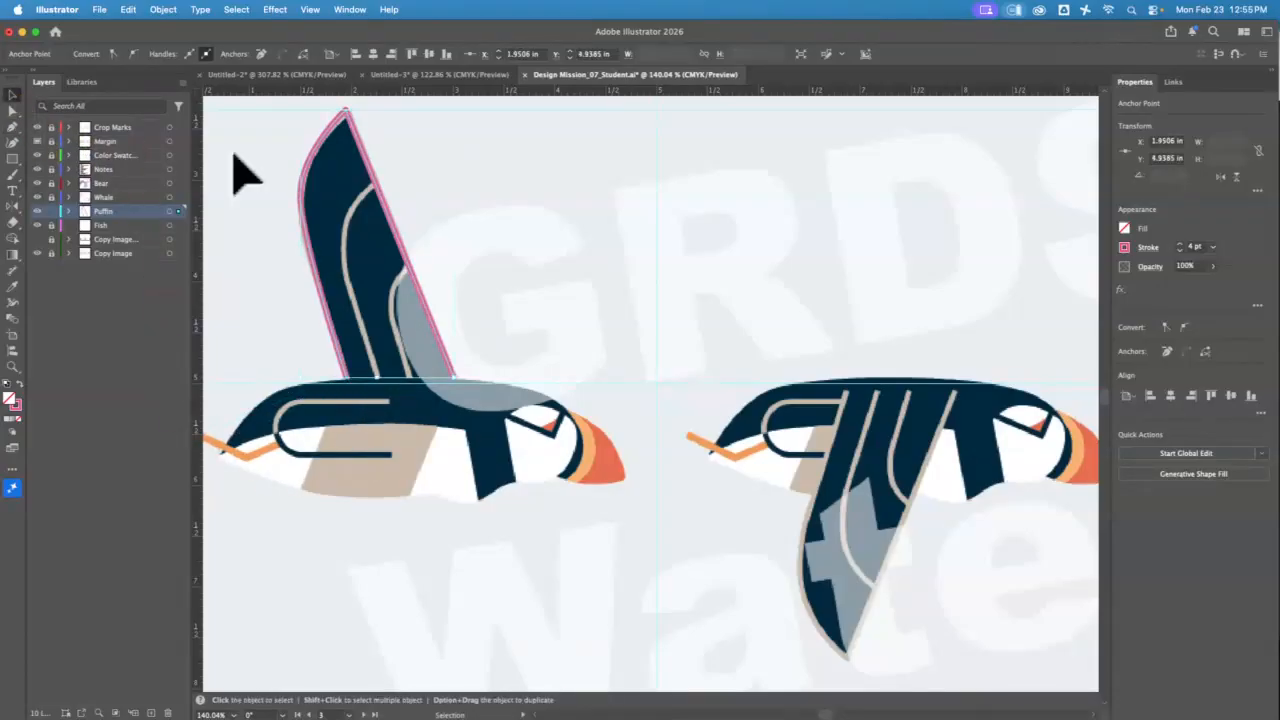
Step: Trace the longer curved feather line inside the raised wing, from the wing base to its straight edge
left_click(12, 127)
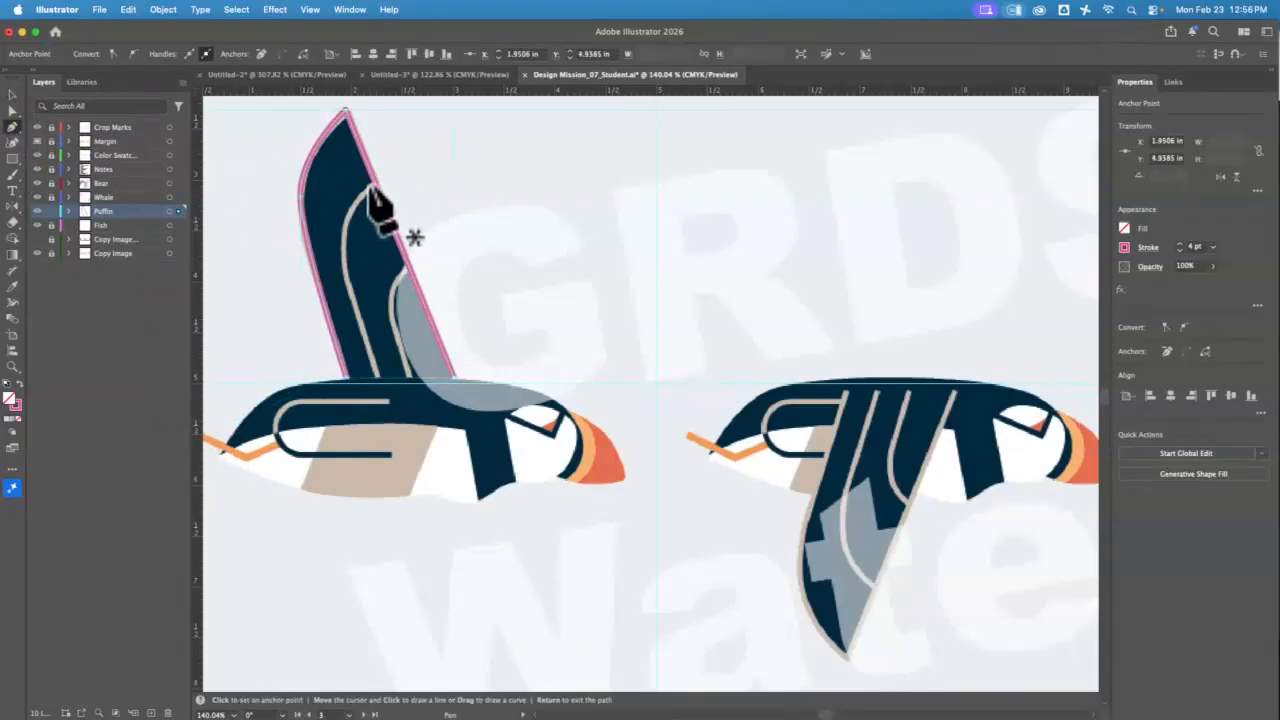
left_click_drag(377, 380, 350, 277)
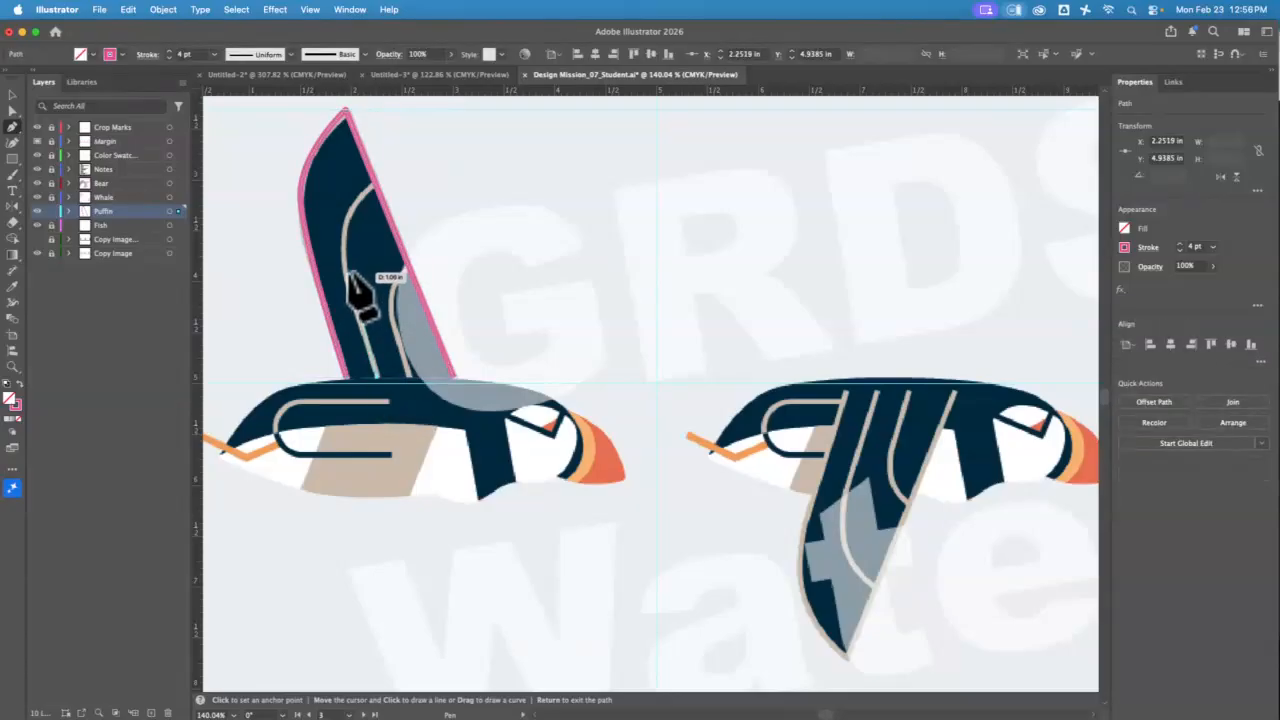
left_click(345, 274)
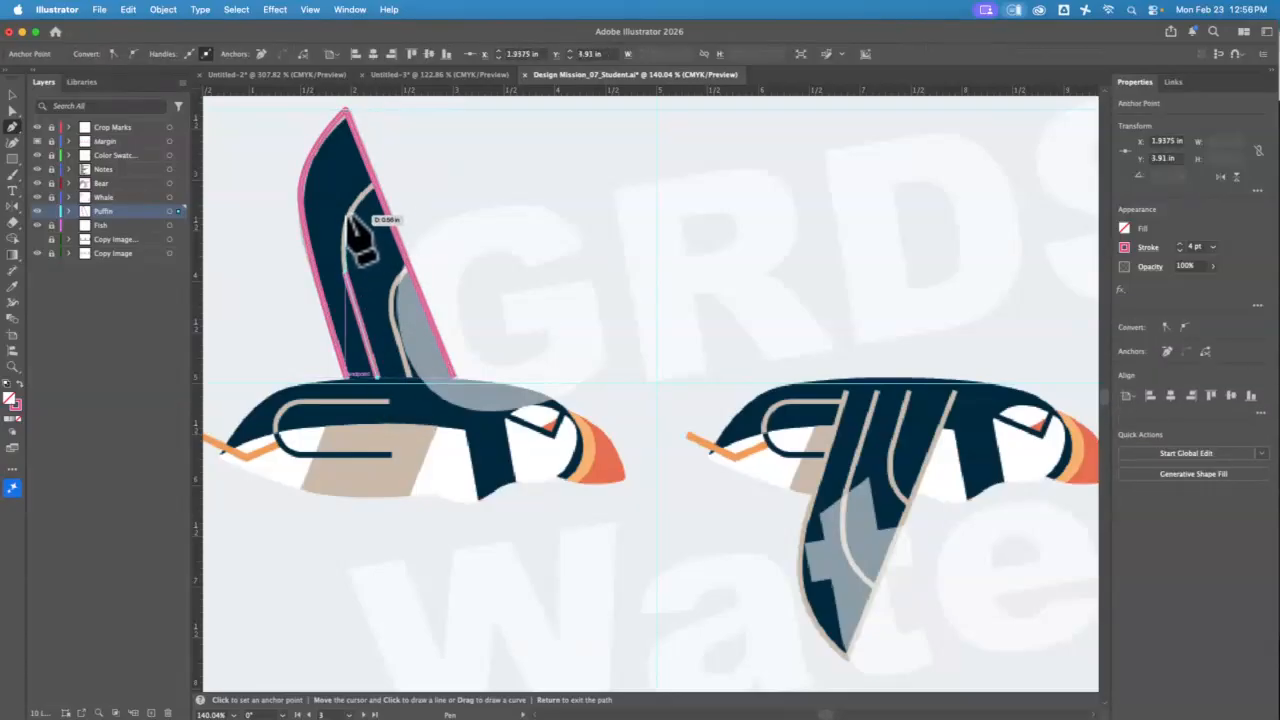
left_click(349, 214)
left_click(375, 184)
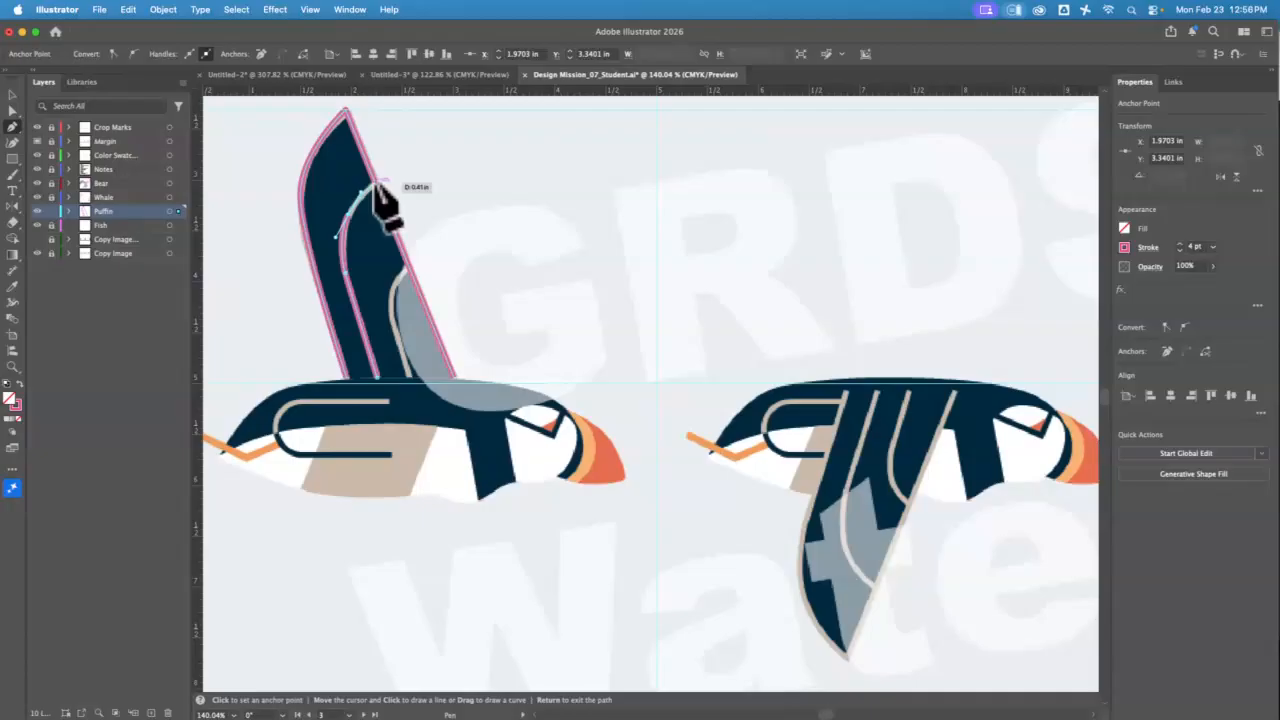
Step: Trace the shorter curved feather line inside the raised wing with the Pen tool and deselect it
left_click(12, 127)
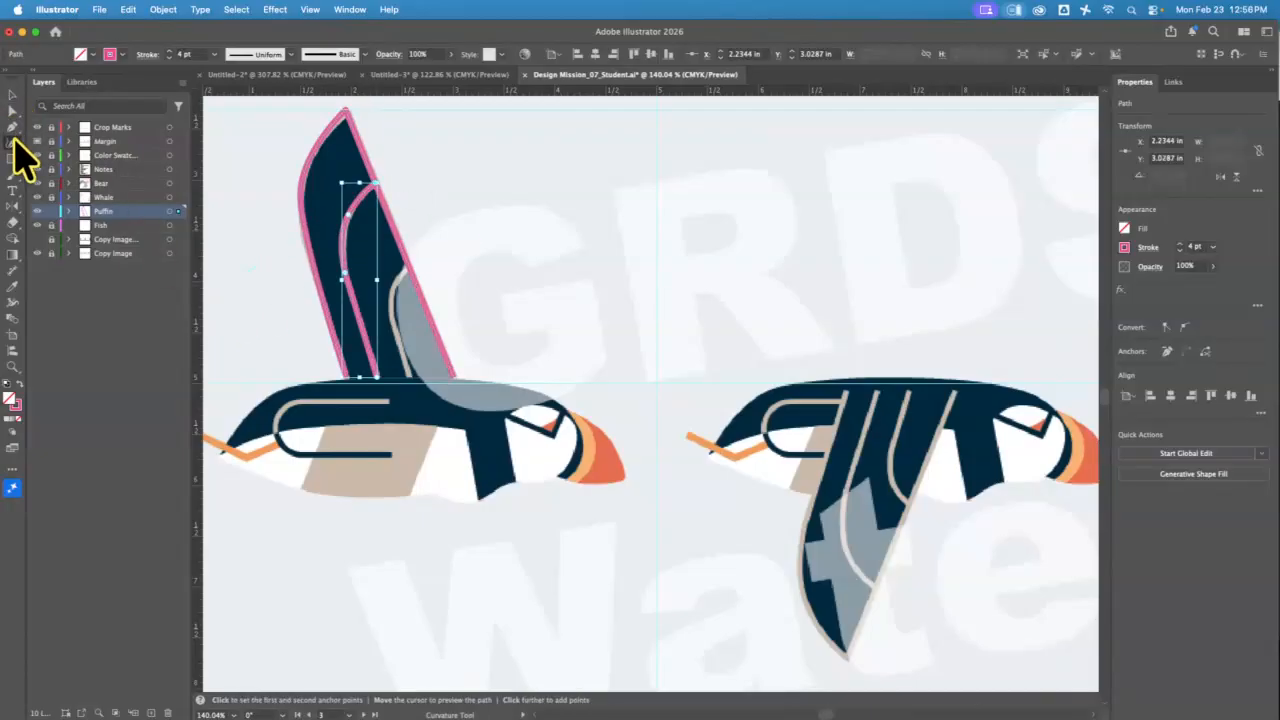
left_click(408, 376)
left_click(396, 326)
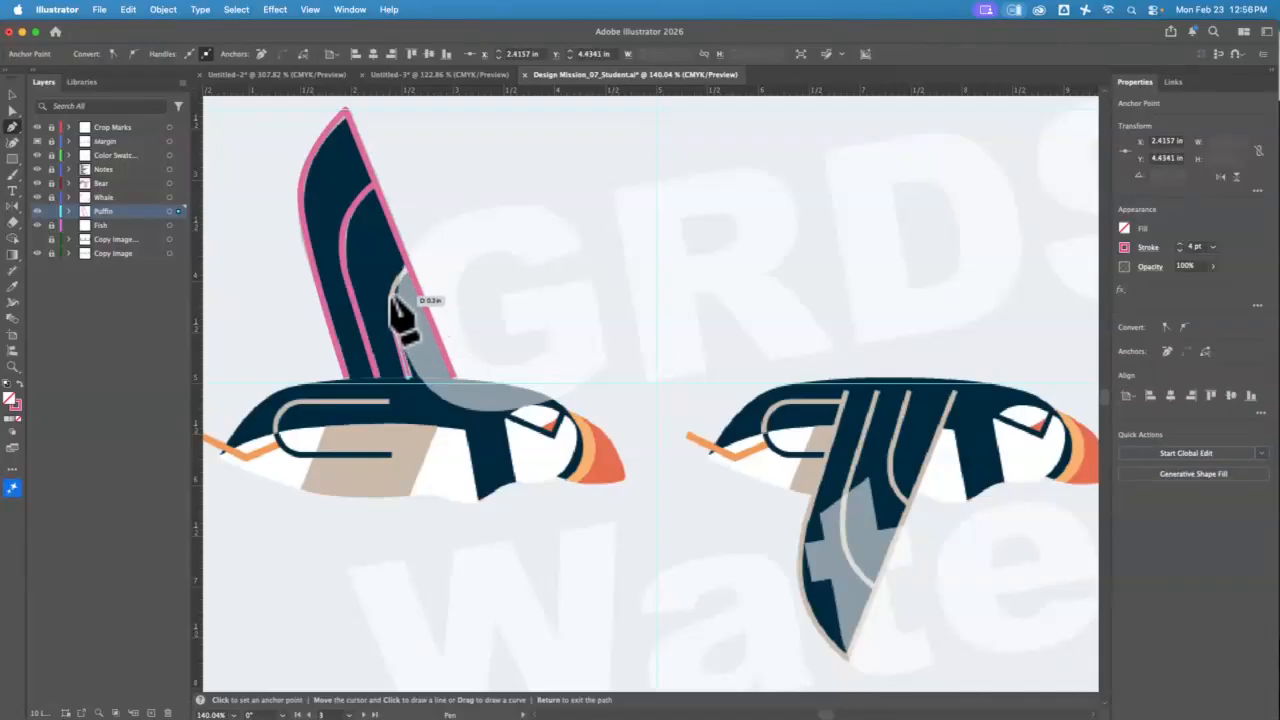
left_click(405, 268)
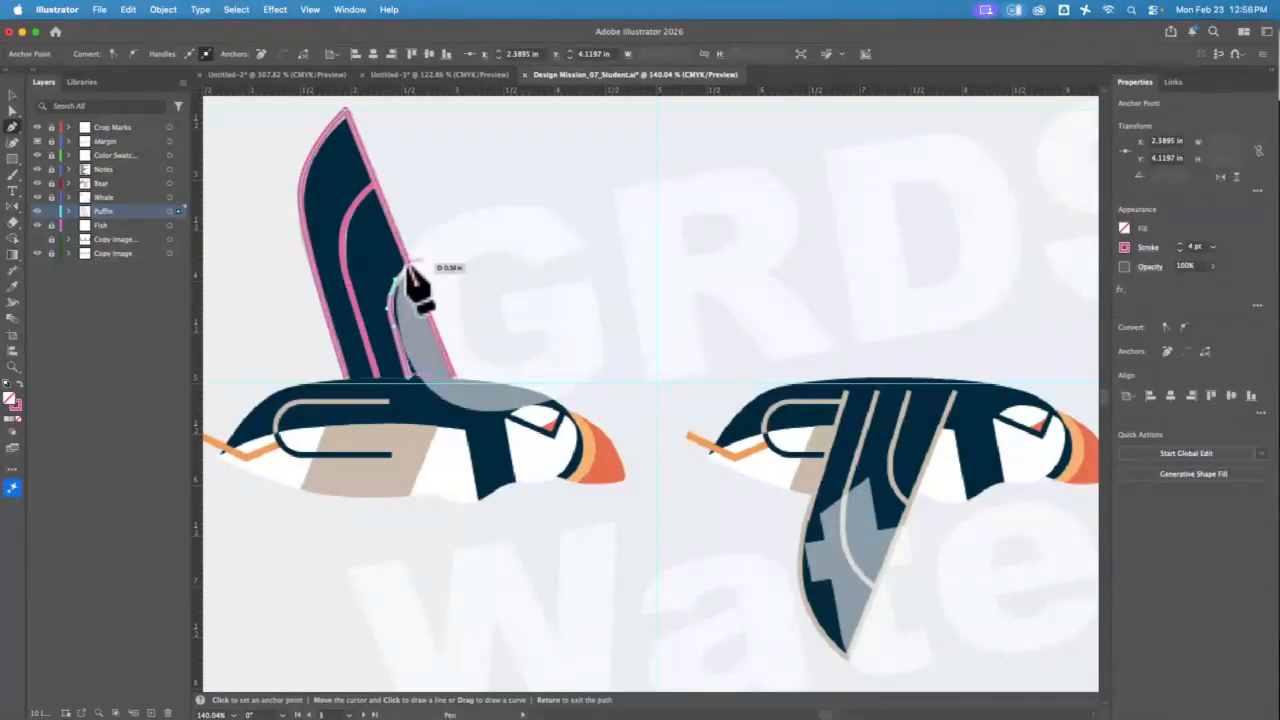
left_click(12, 94)
left_click(556, 250)
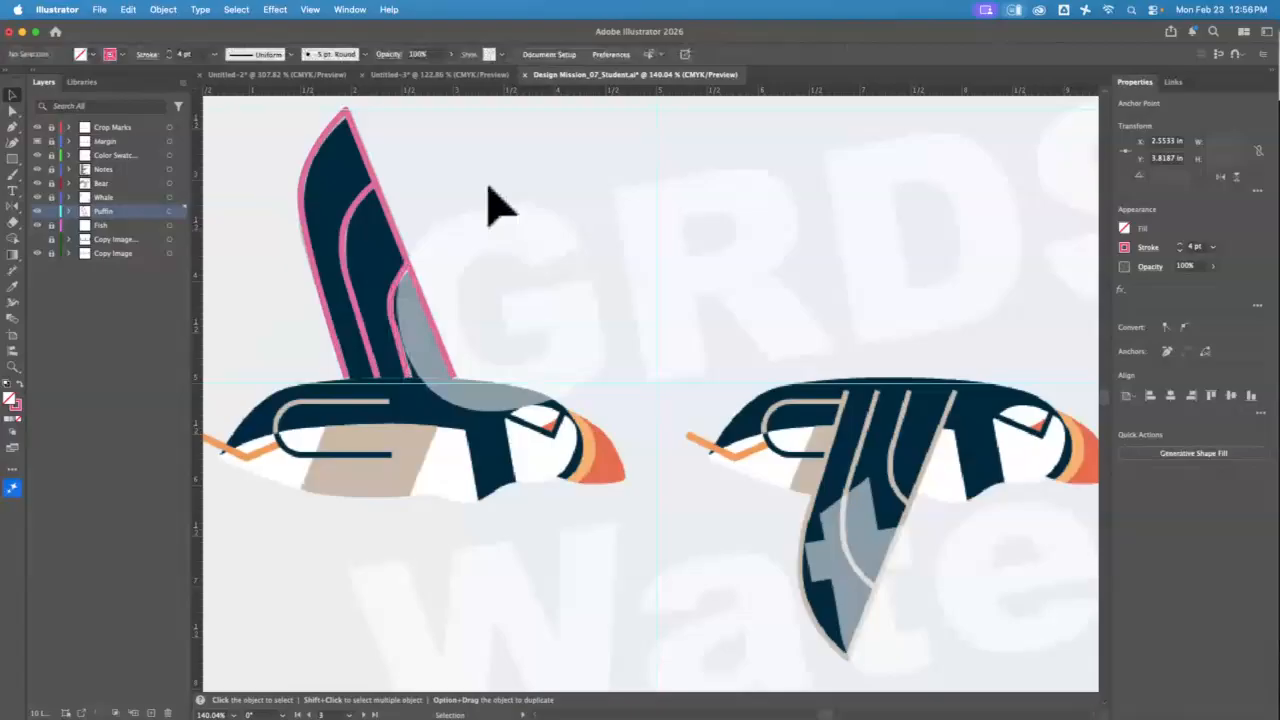
Step: Duplicate all the traced wing lines above the second puffin and reflect the copy across the horizontal axis
left_click_drag(486, 186, 281, 294)
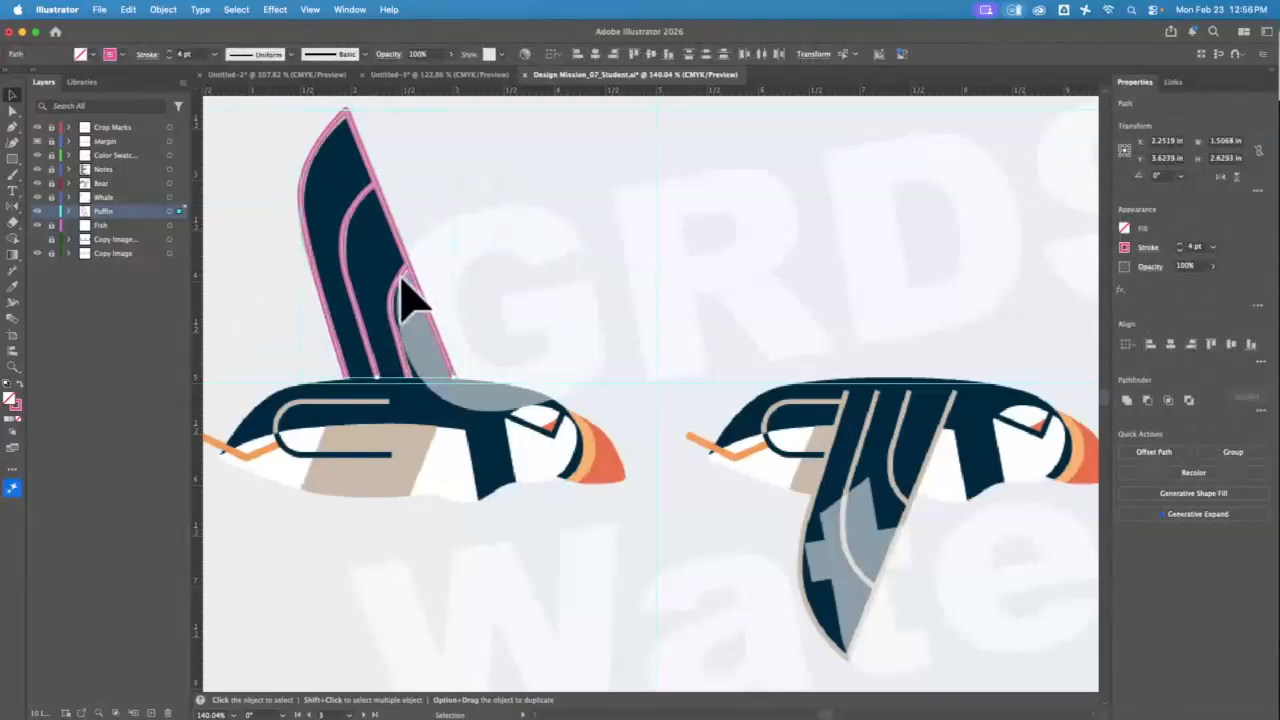
left_click_drag(408, 300, 918, 300)
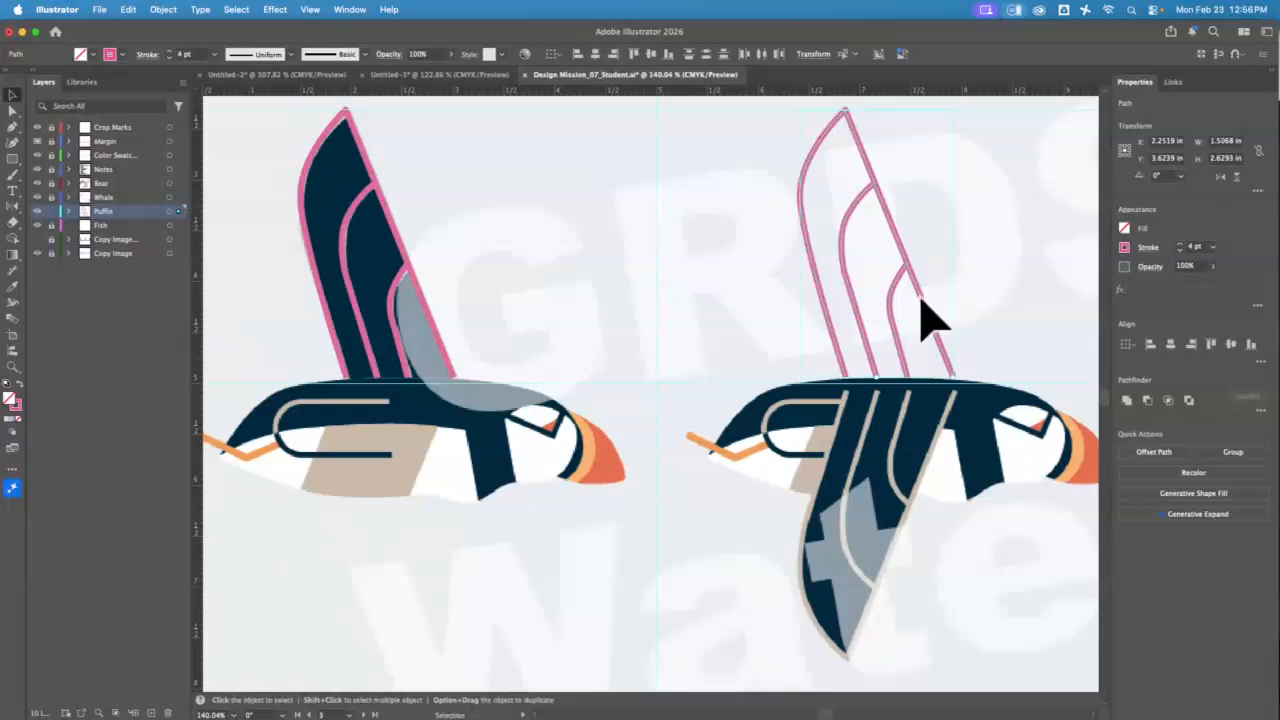
double_click(13, 206)
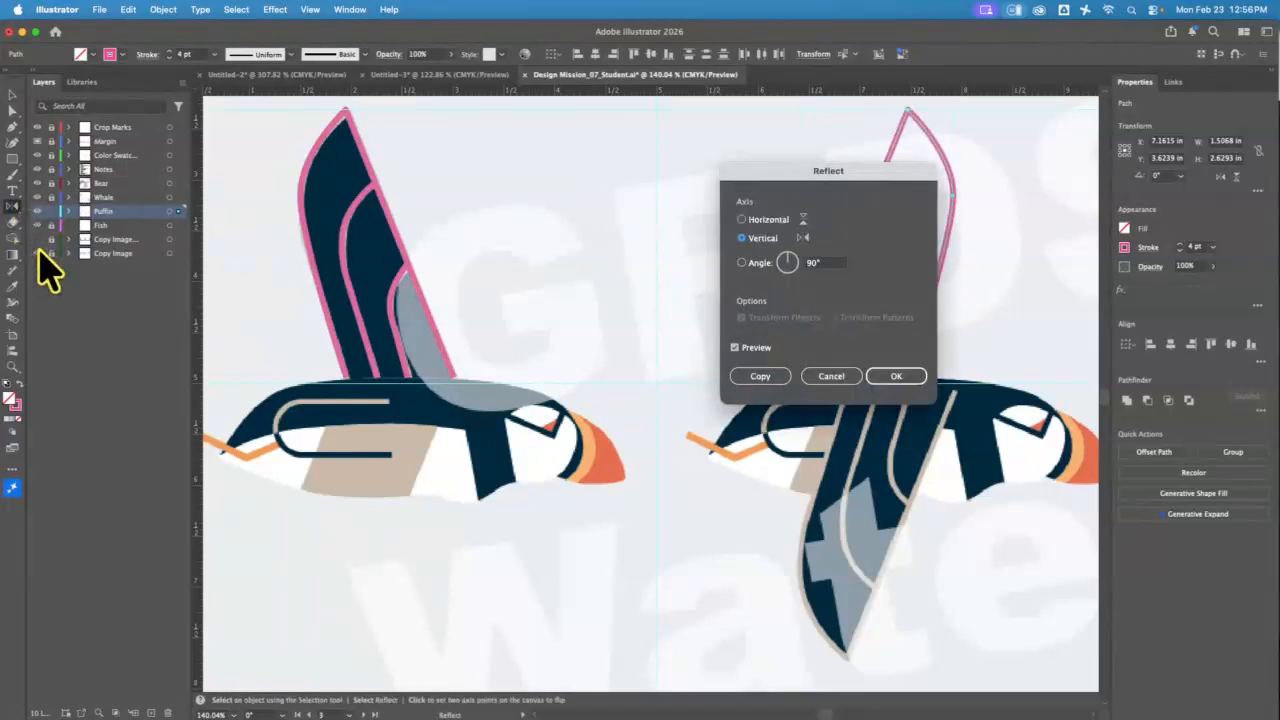
left_click(745, 220)
left_click_drag(864, 183, 643, 154)
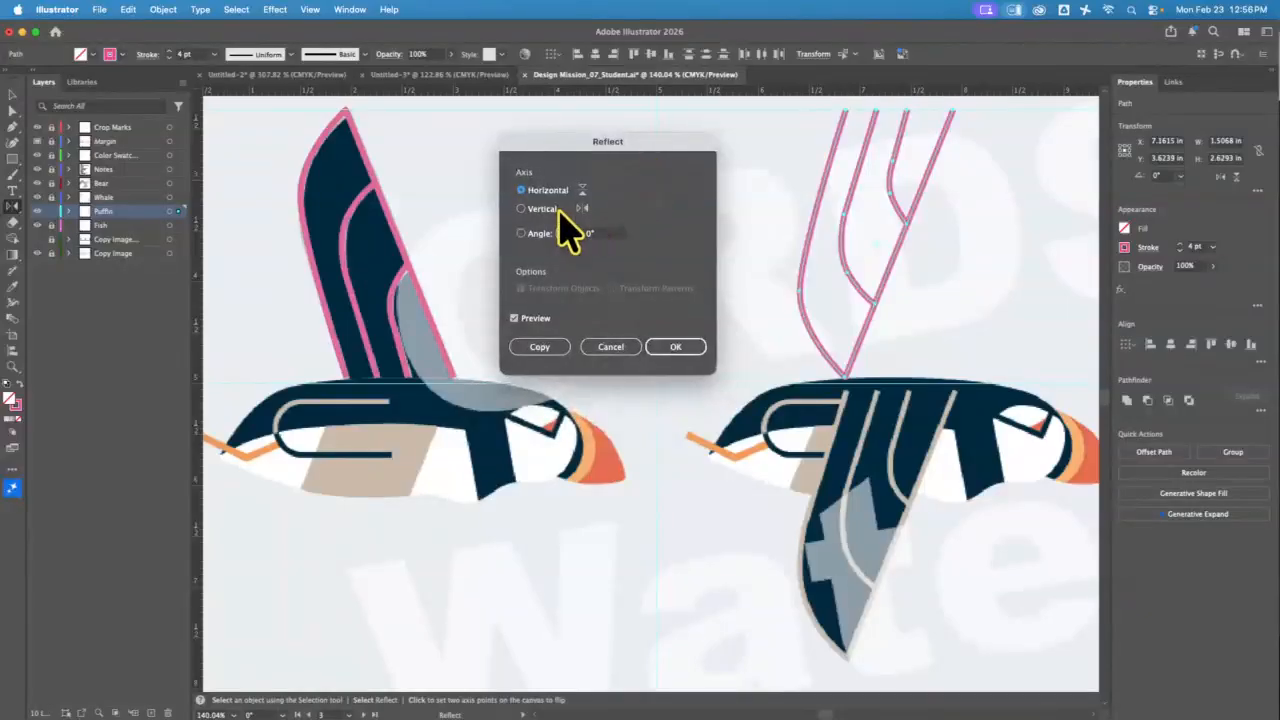
left_click(676, 347)
Step: Check the reflected wing copy against the second puffin's lowered wing and set it aside in the space above the two birds
left_click(12, 95)
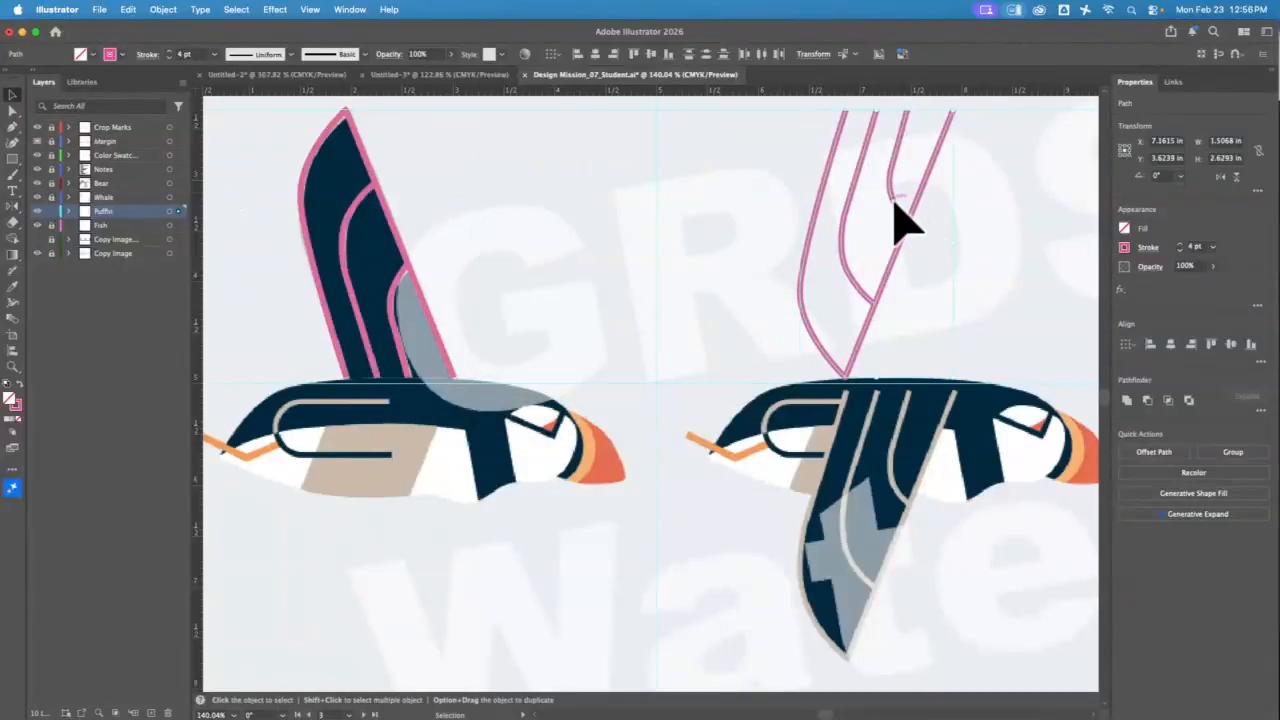
left_click_drag(897, 222, 904, 490)
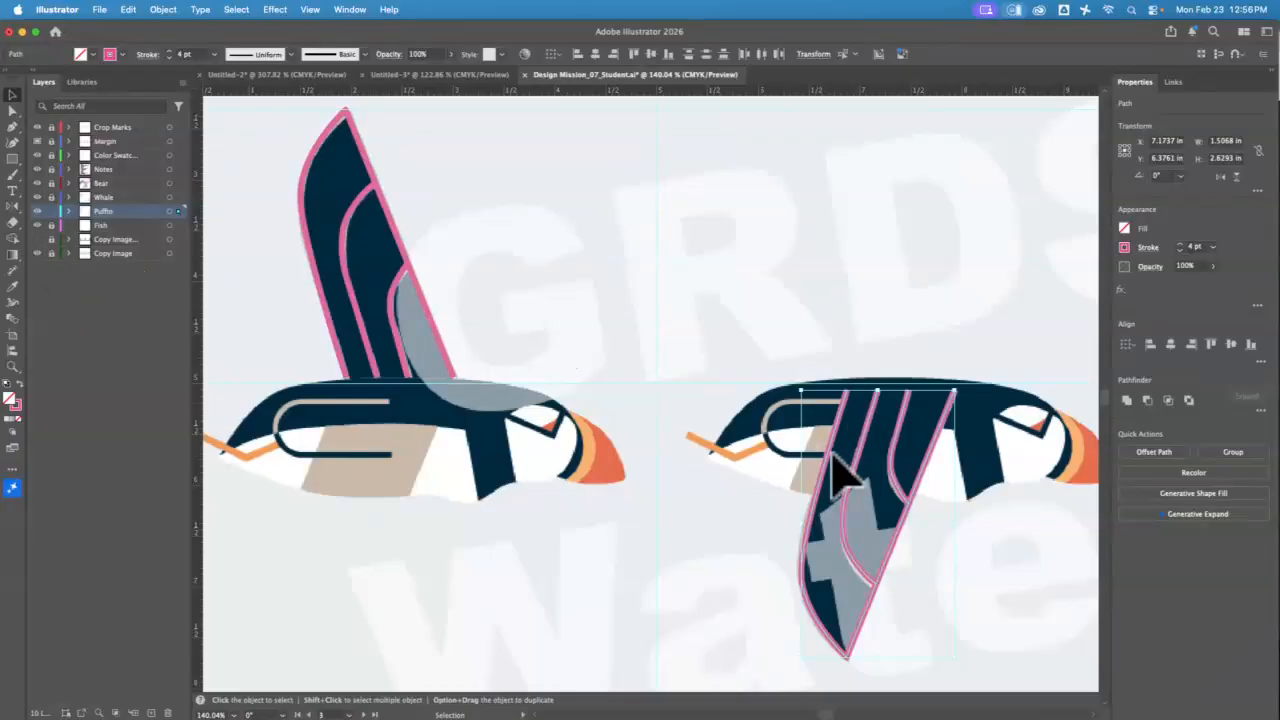
left_click_drag(905, 497, 730, 236)
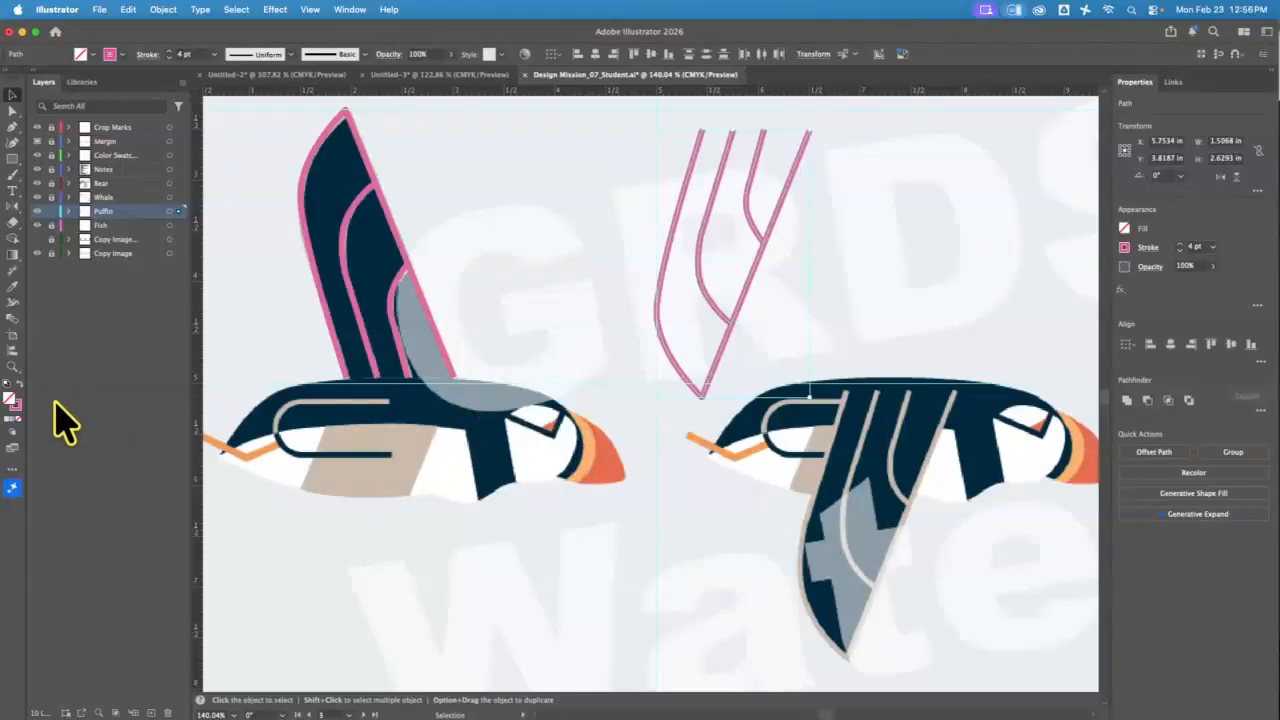
Step: Trace a closed outline around the first puffin's white face patch with the Pen tool, running straight down the neck edge and curving around the cheek
left_click(12, 366)
left_click_drag(534, 423, 638, 392)
left_click_drag(553, 346, 676, 428)
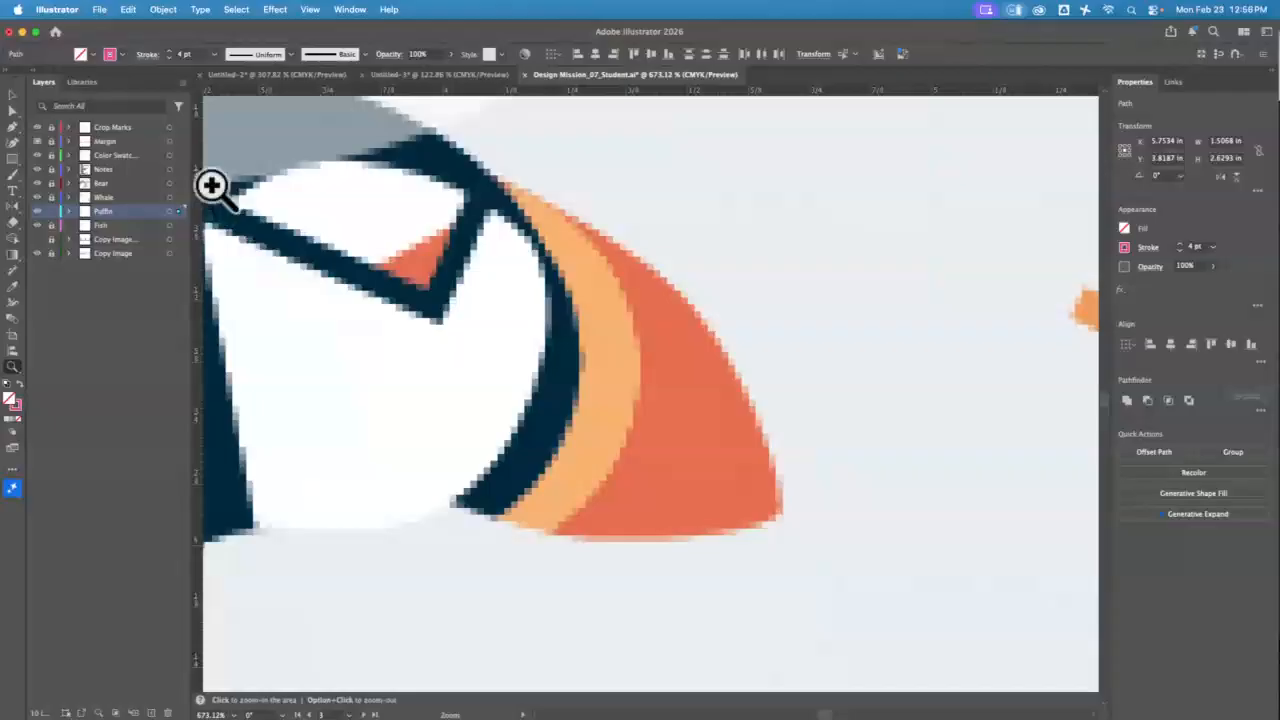
left_click_drag(429, 229, 660, 306)
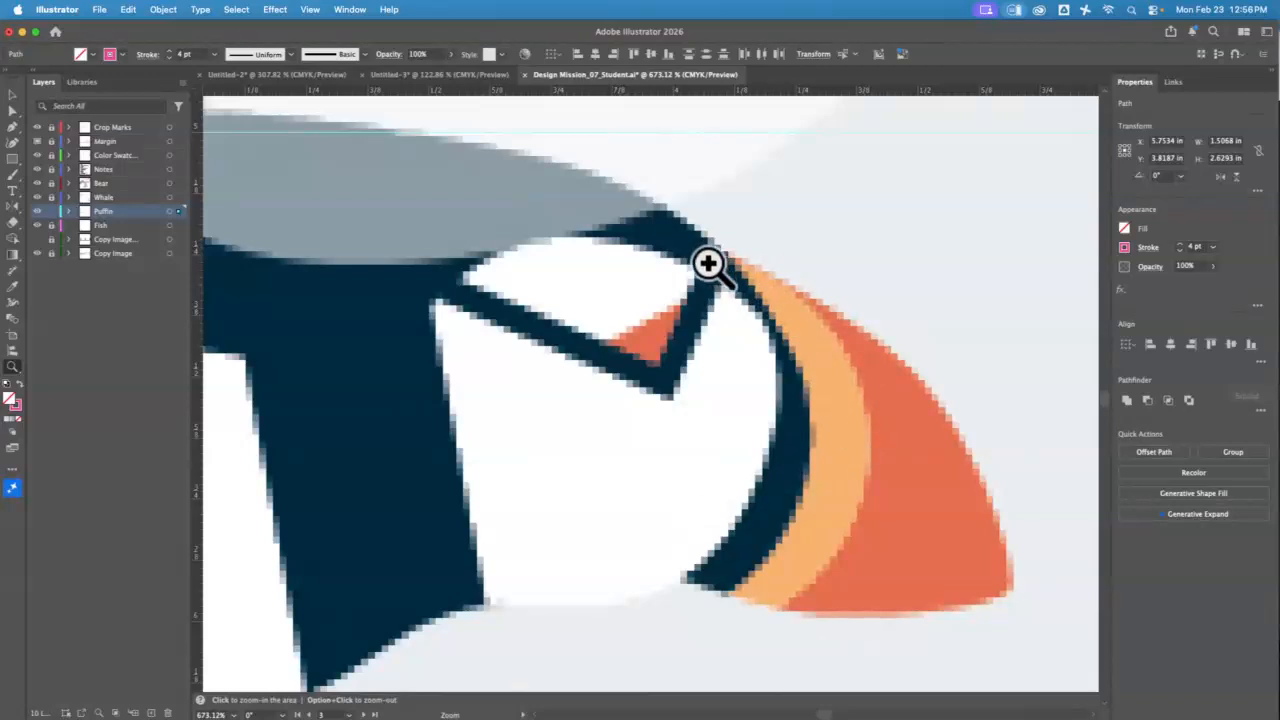
key("v")
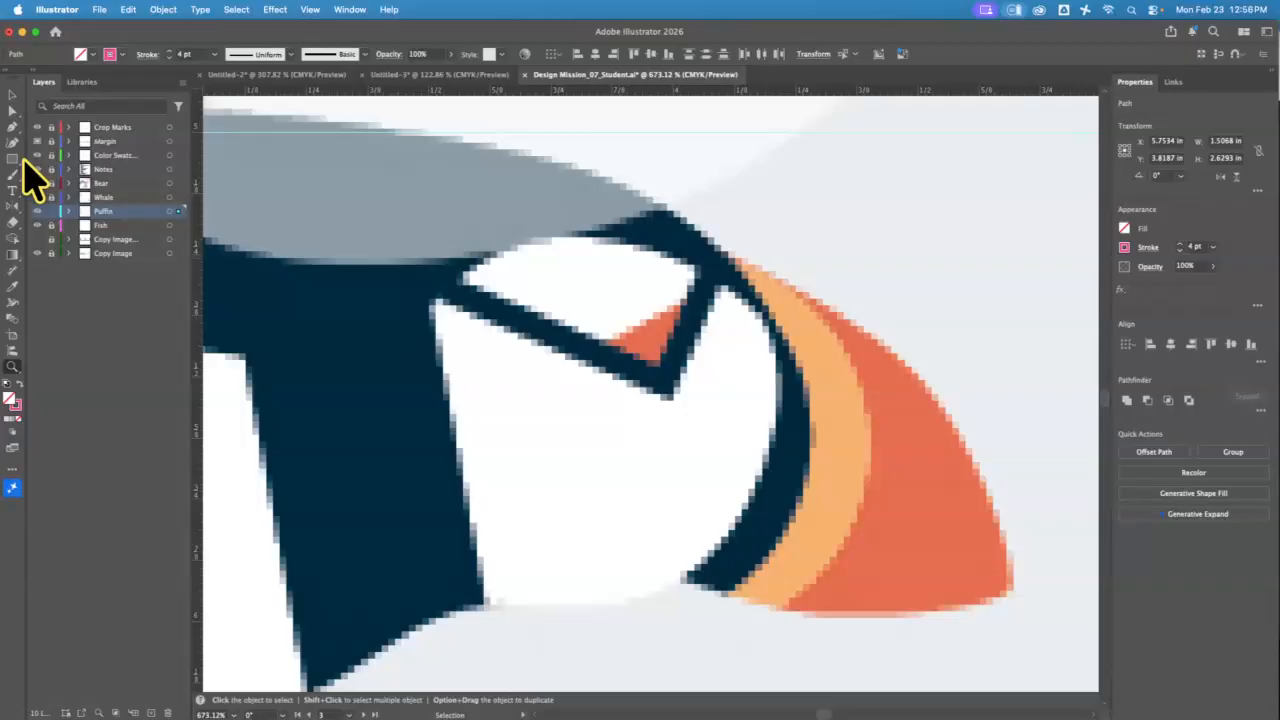
left_click(13, 128)
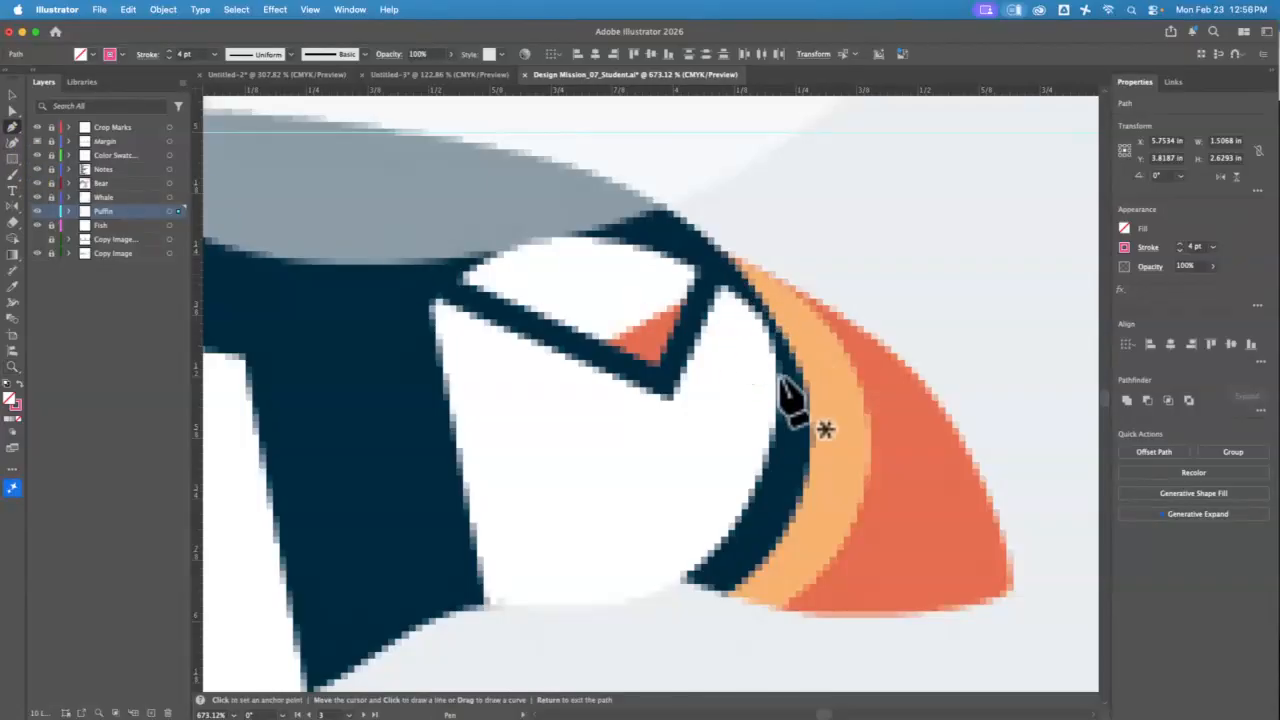
left_click(431, 306)
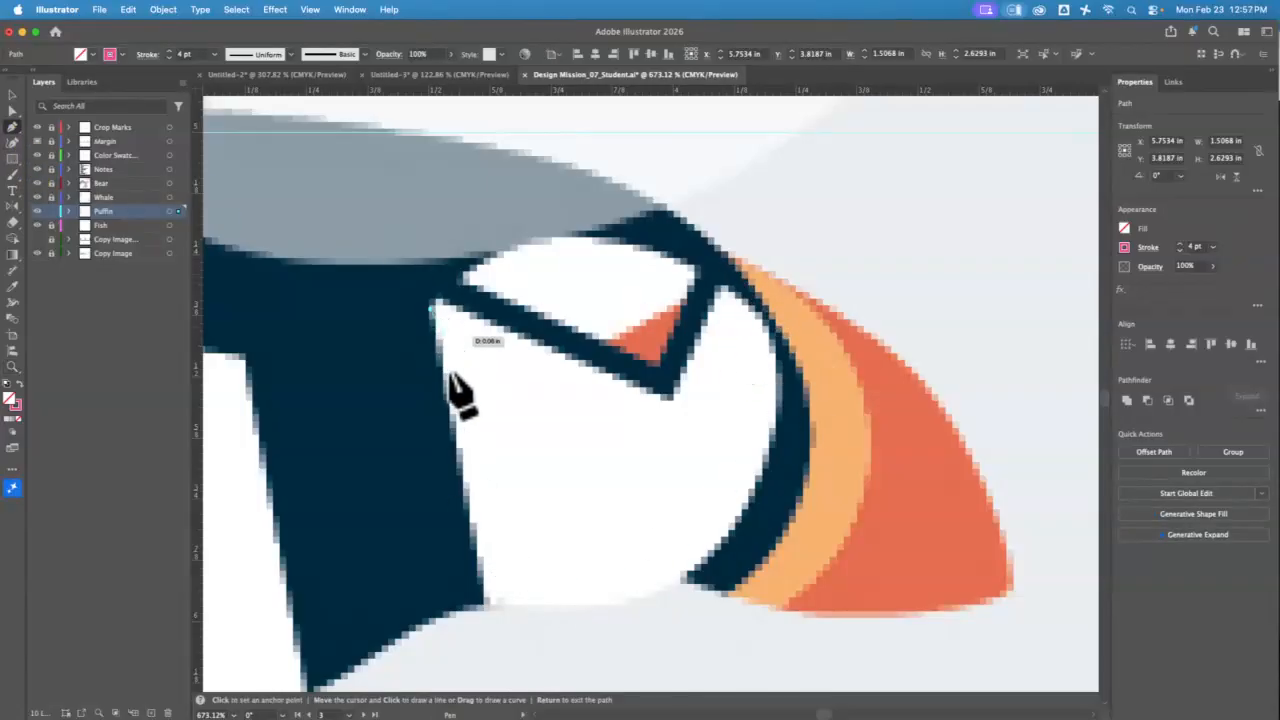
left_click(485, 604)
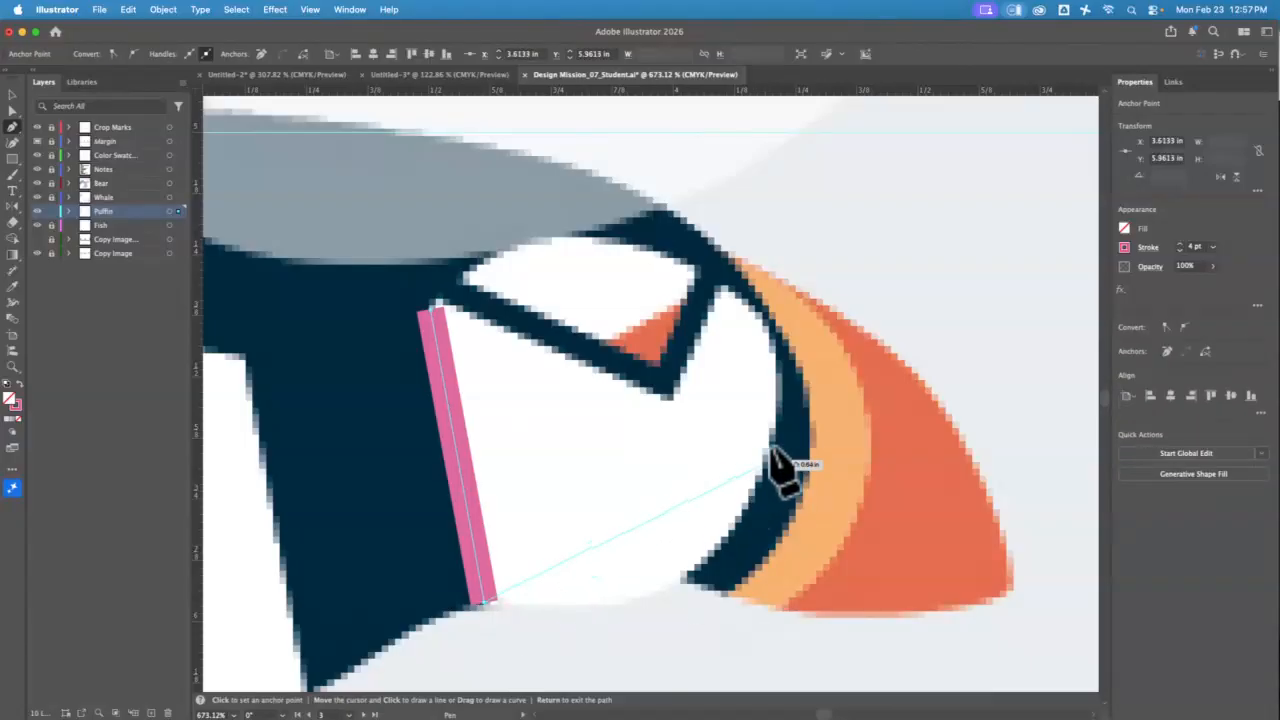
mouse_move(776, 410)
left_mouse_down()
mouse_move(800, 220)
mouse_move(800, 232)
left_mouse_up()
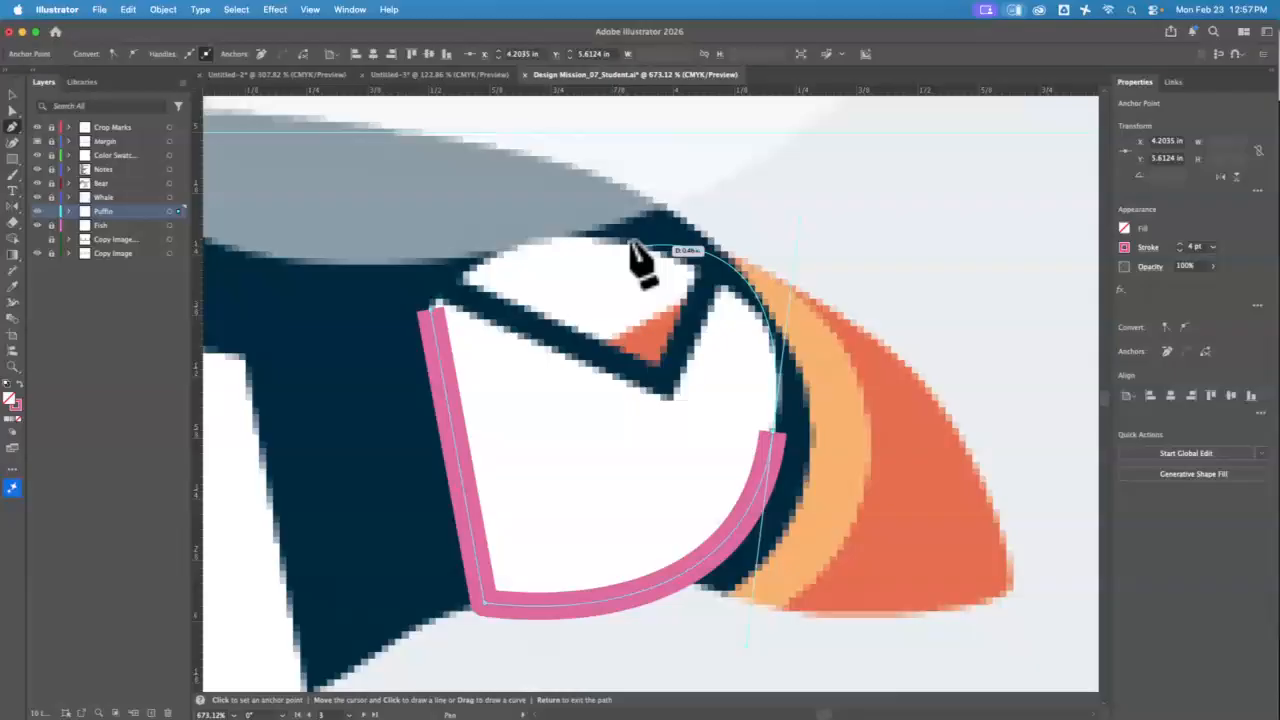
left_click(539, 241)
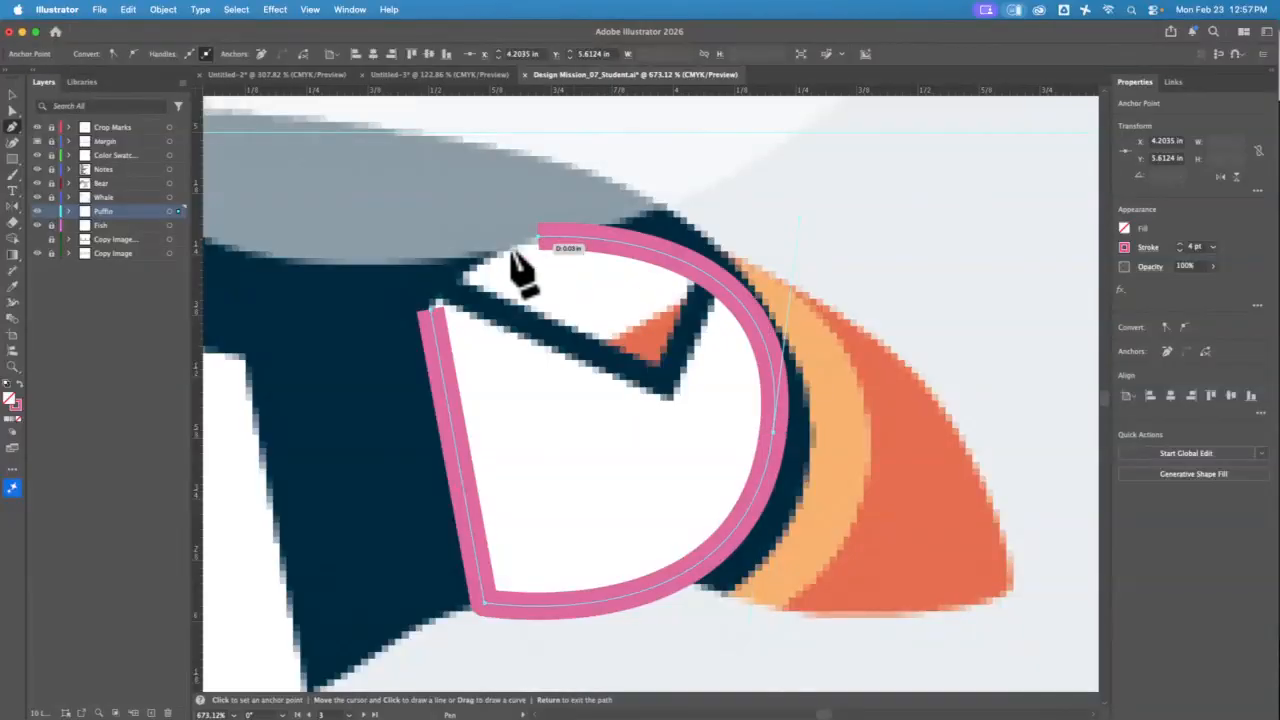
left_click(436, 308)
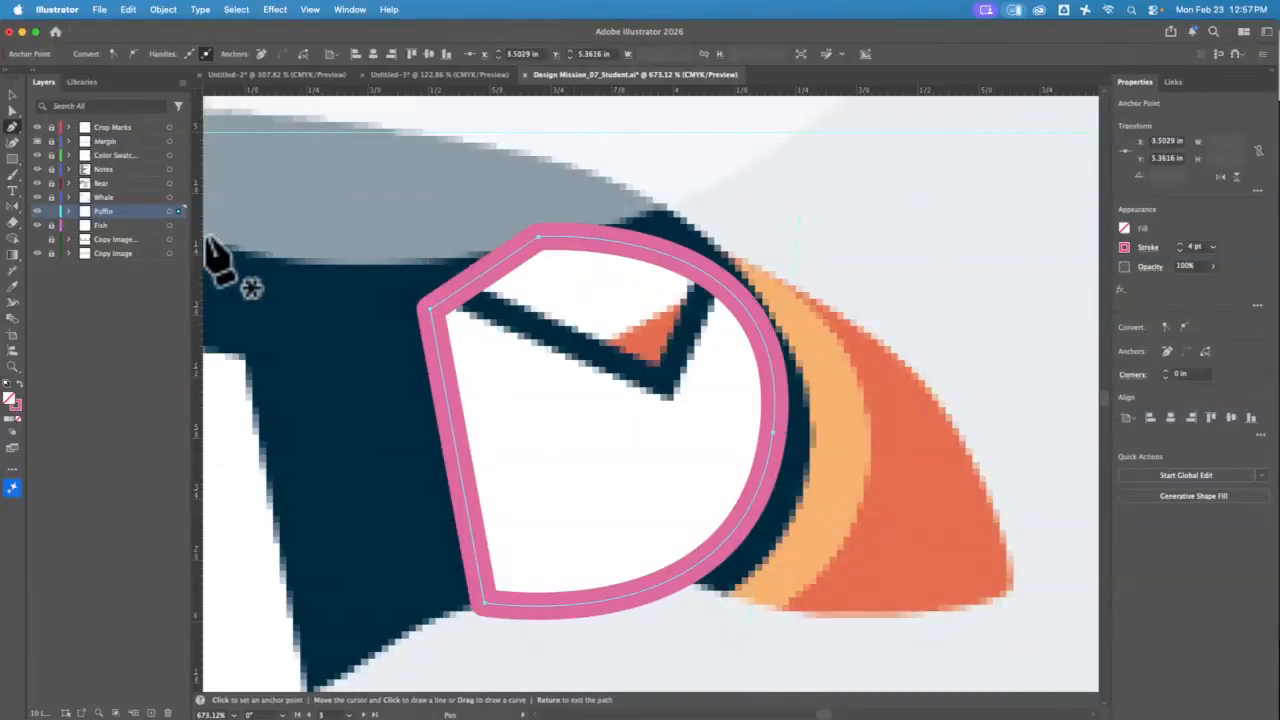
Step: Round the upper corner of the puffin's face outline to a radius of about 0.43 in and deselect it
left_click(13, 108)
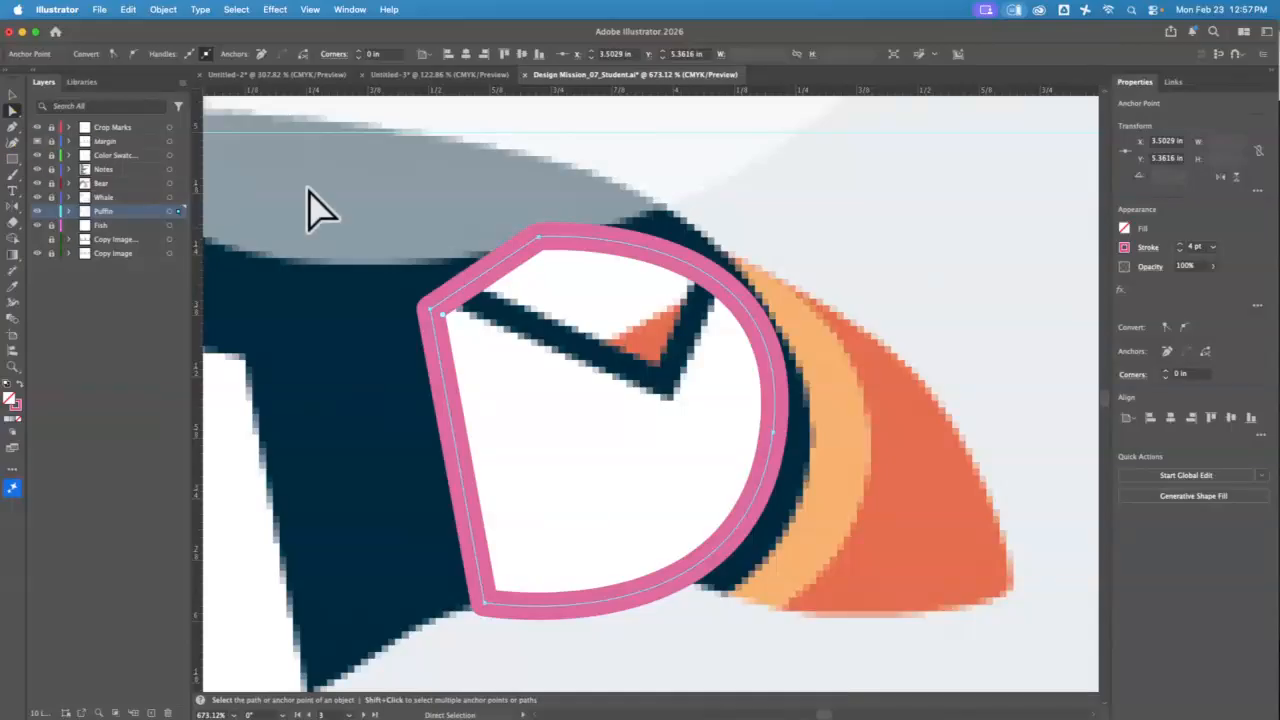
left_click(528, 230)
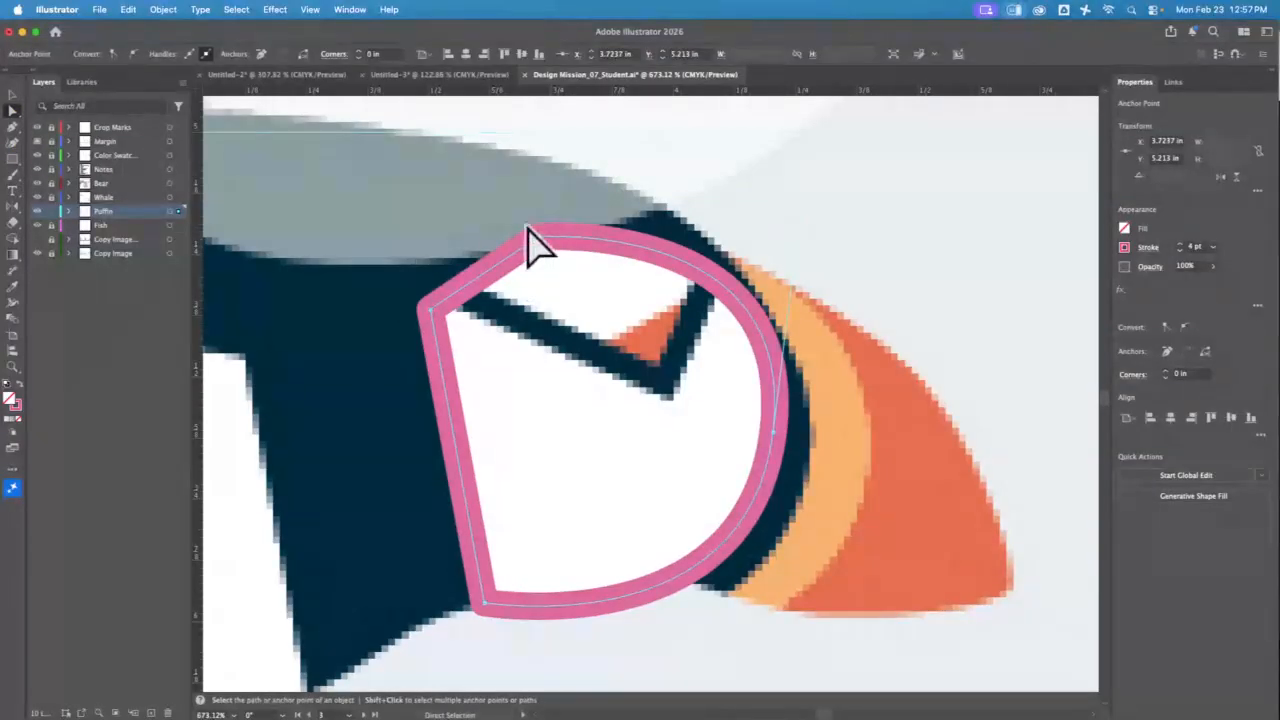
left_click_drag(545, 255, 790, 450)
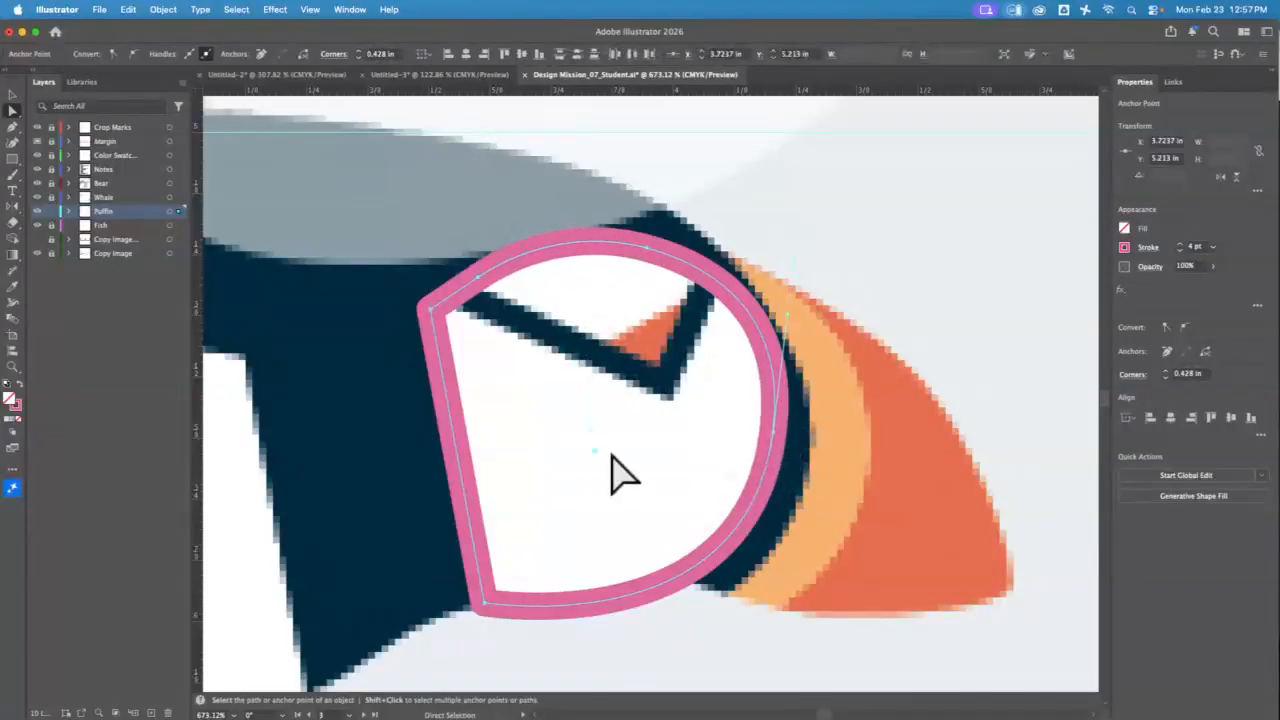
left_click(13, 95)
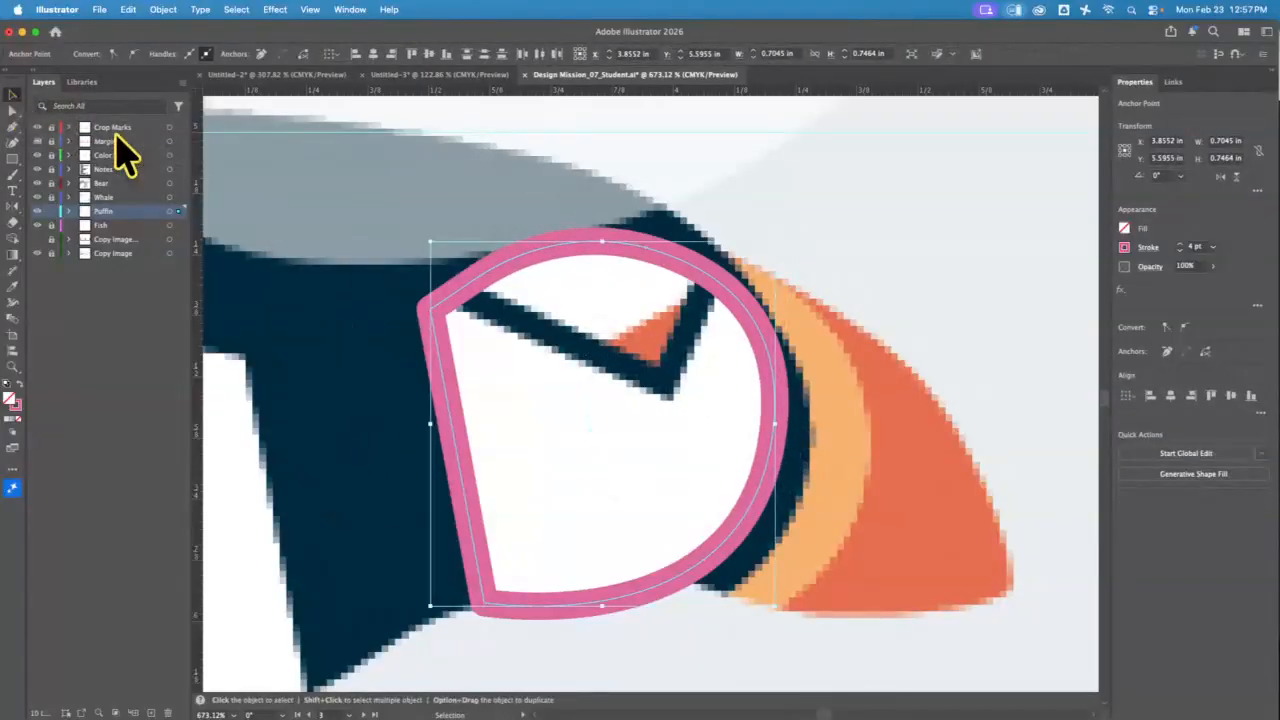
left_click(578, 349)
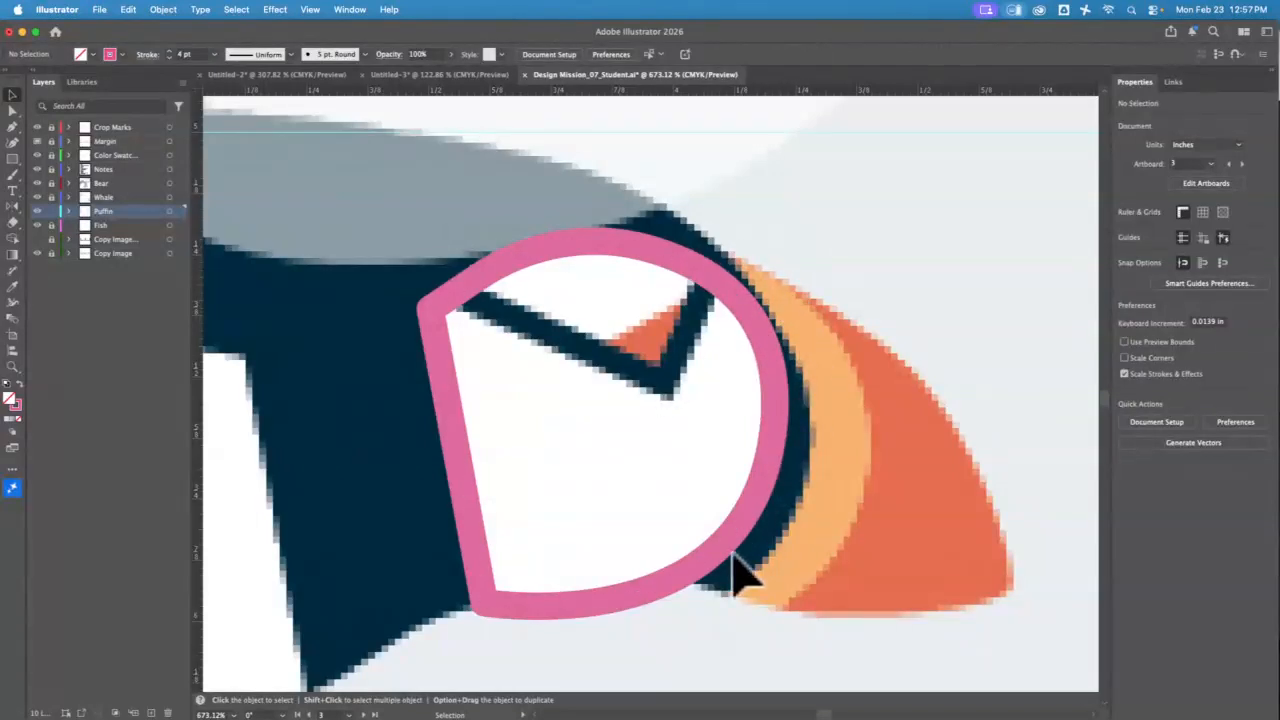
Step: Trace the puffin's beak with the Pen tool from the forehead around the tip and along its lower edge, ending inside the face outline
left_click(12, 127)
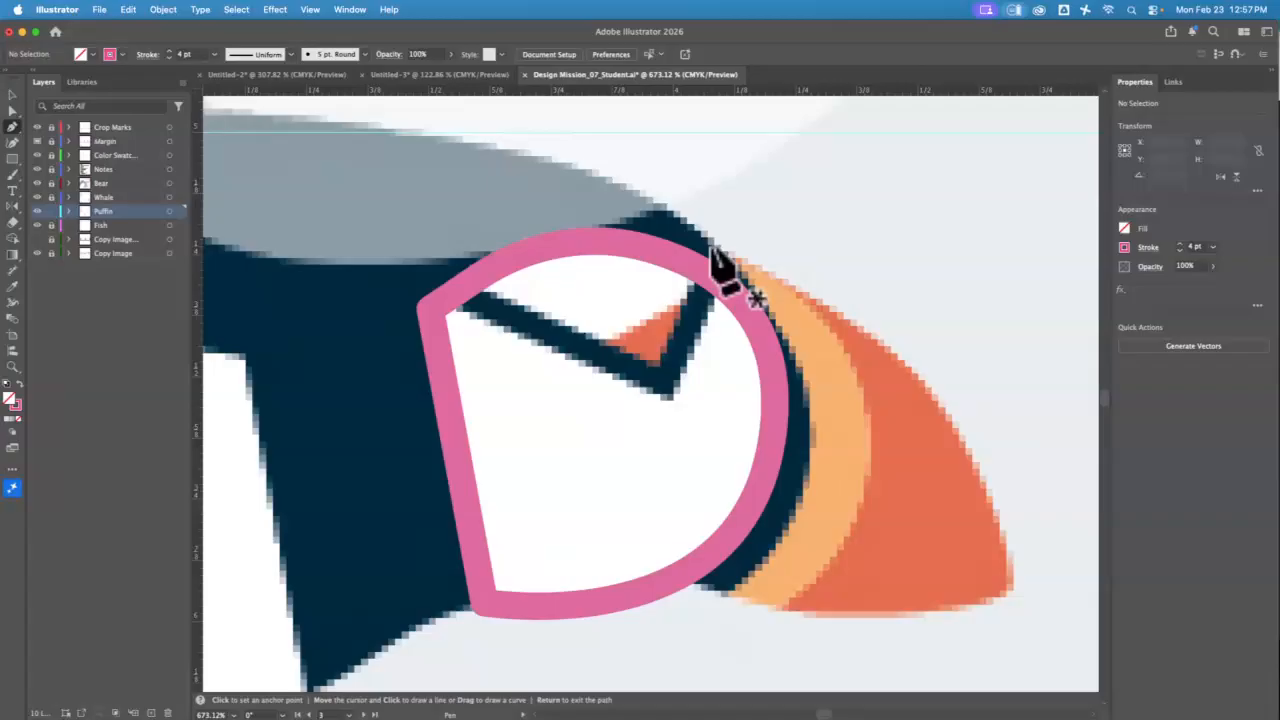
left_click(730, 258)
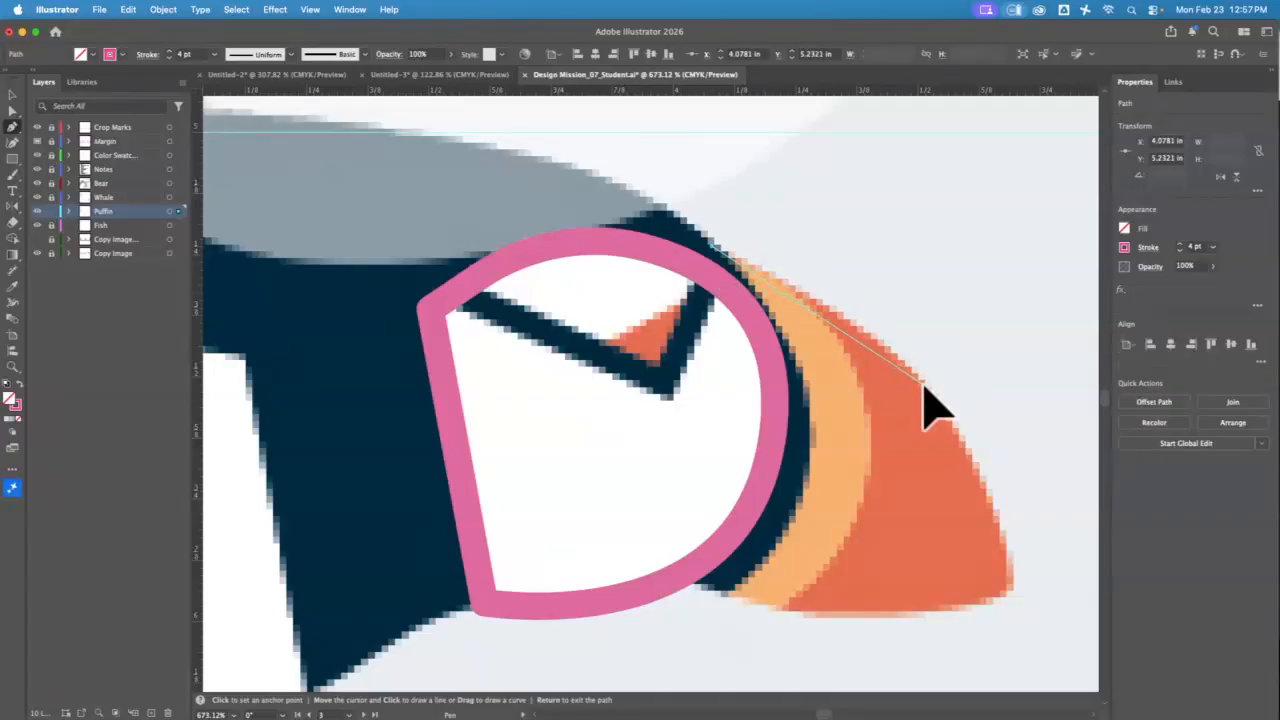
left_click_drag(990, 462, 989, 461)
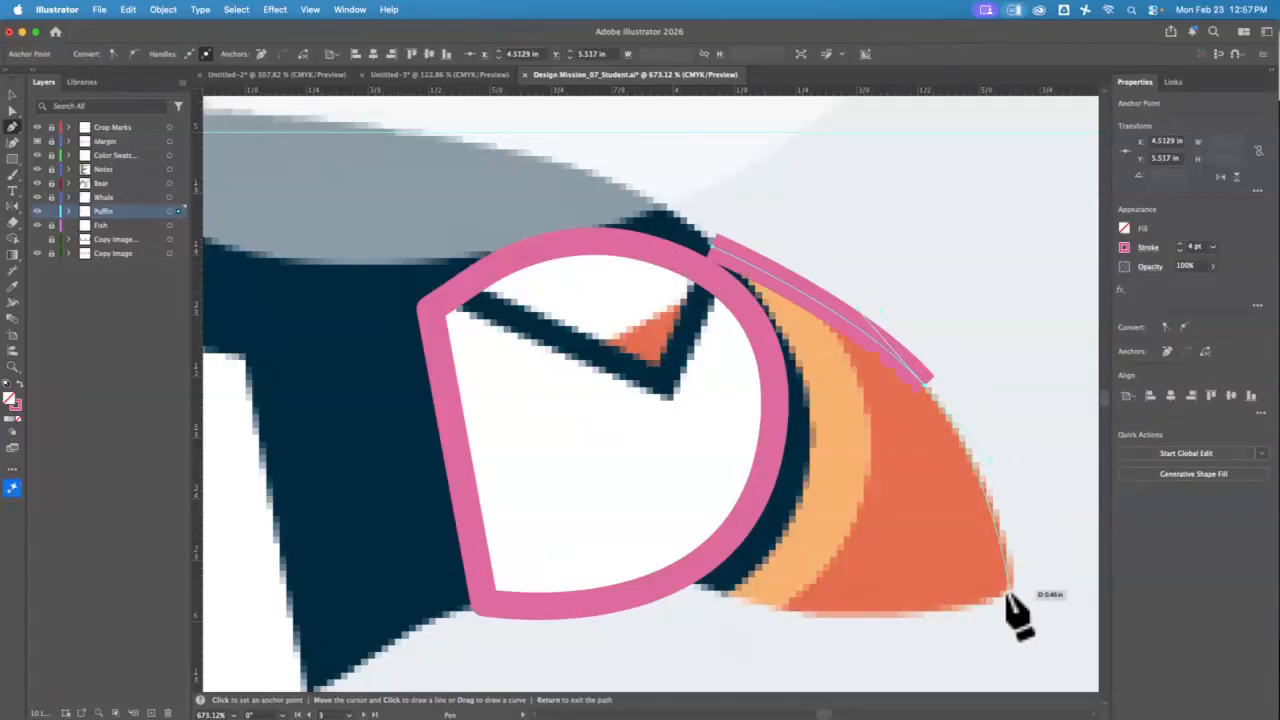
left_click_drag(1013, 586, 1012, 584)
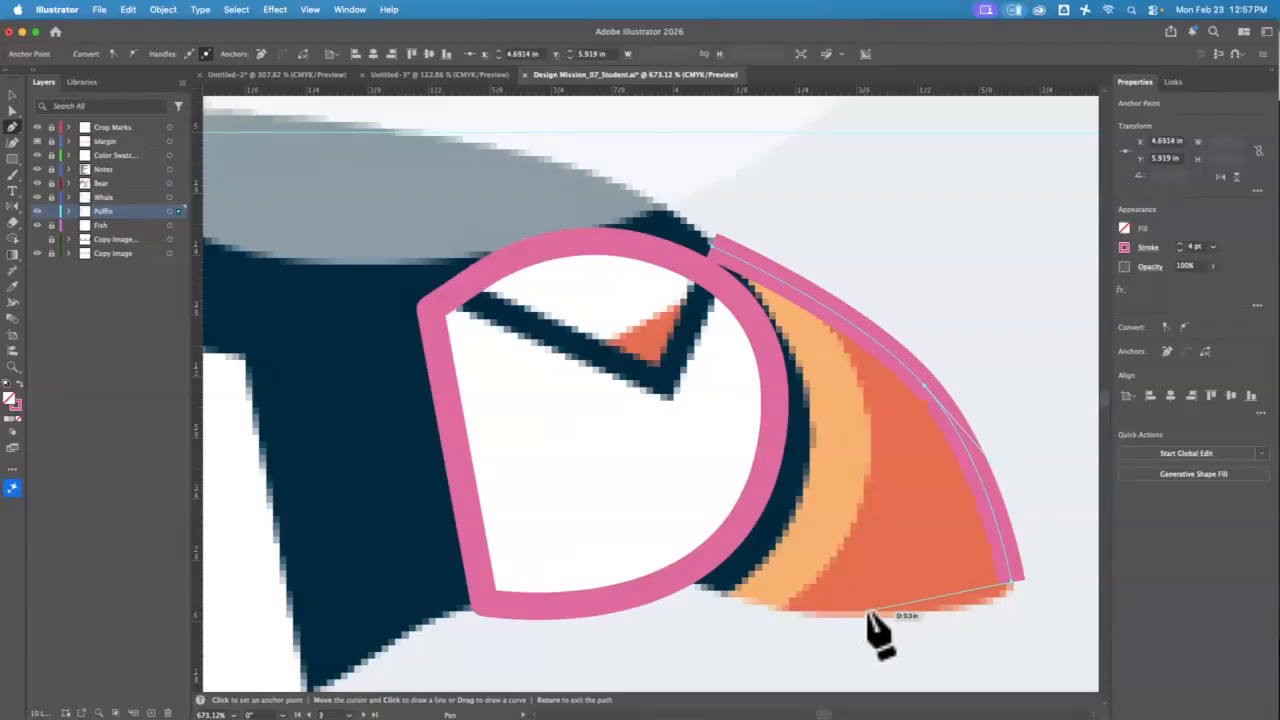
left_click_drag(866, 612, 769, 618)
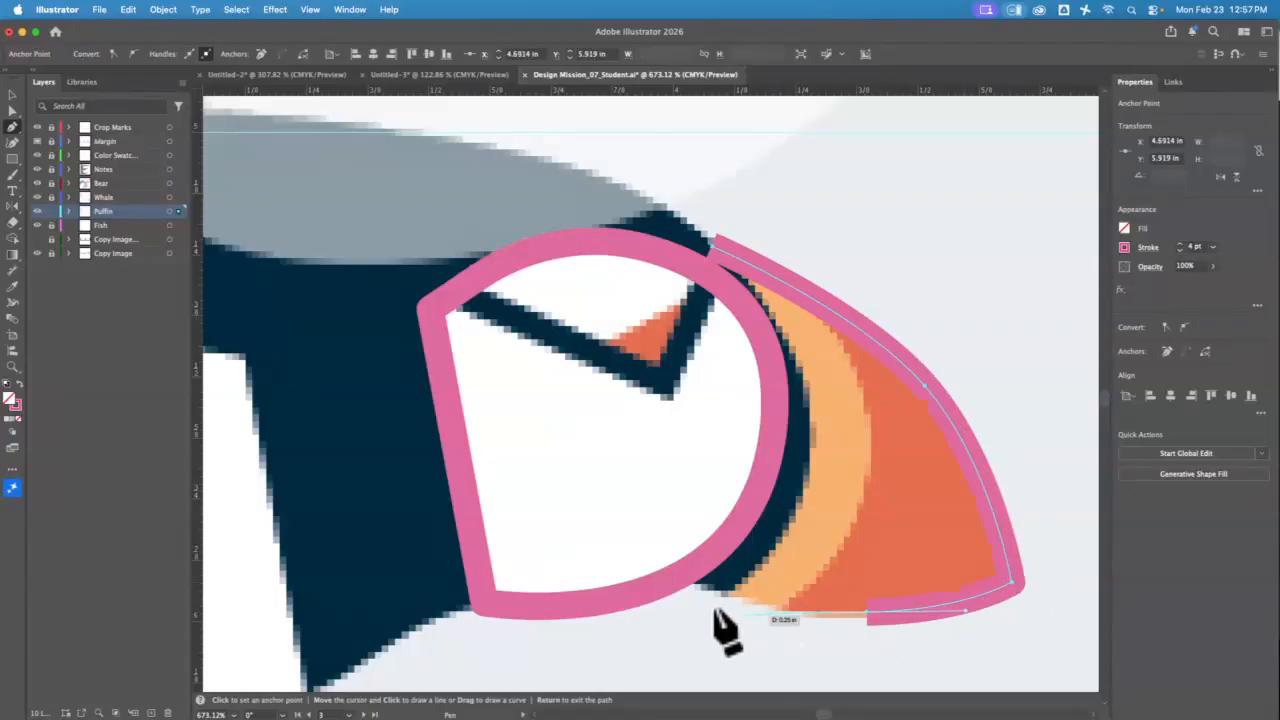
left_click(627, 549)
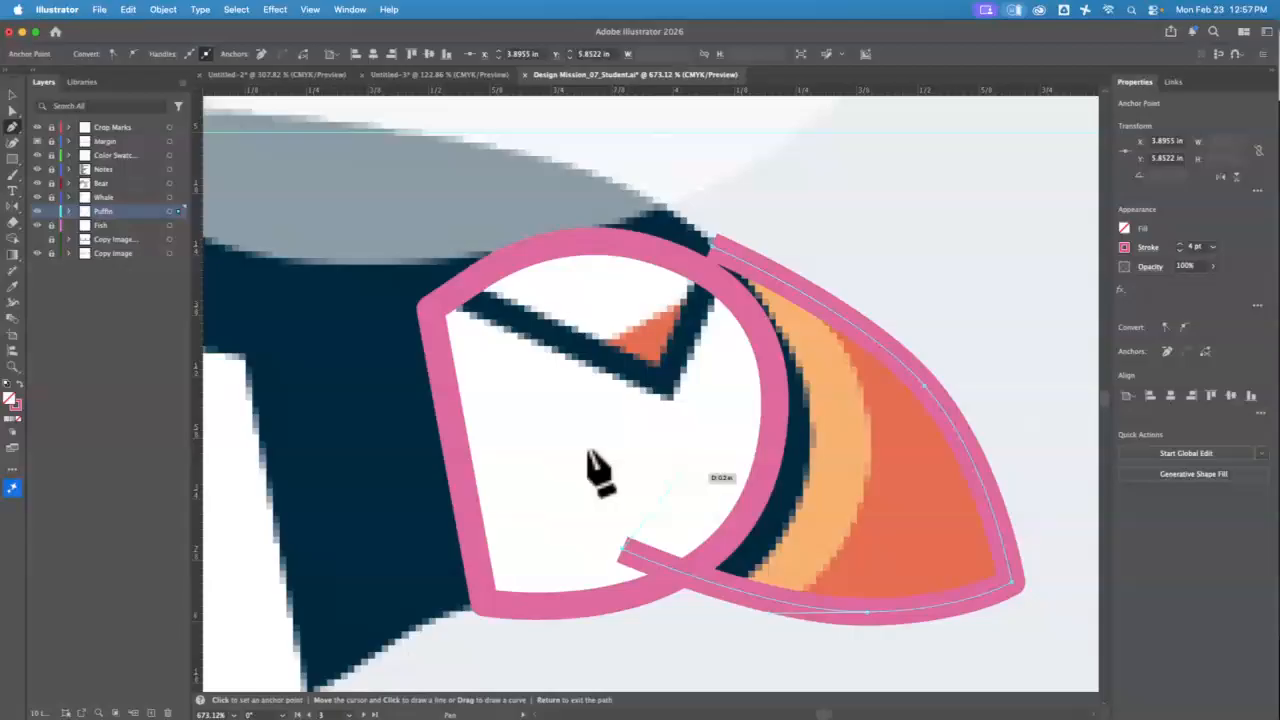
left_click(12, 95)
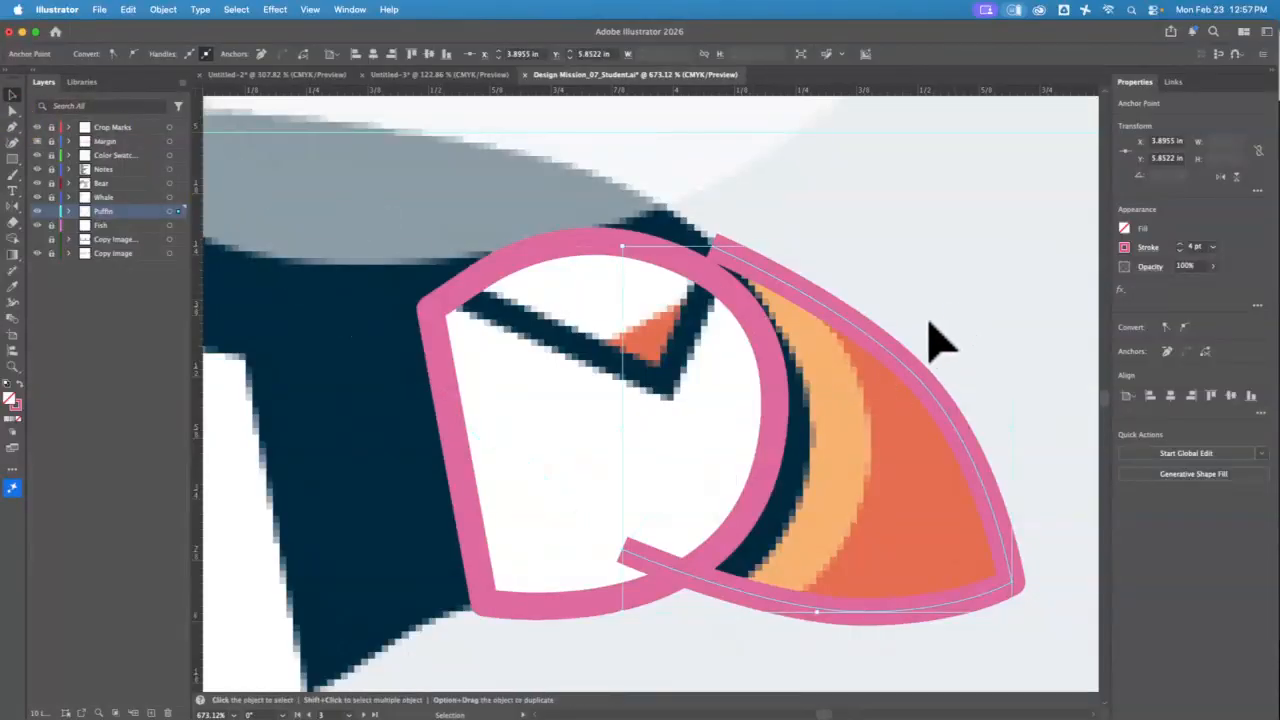
left_click(12, 126)
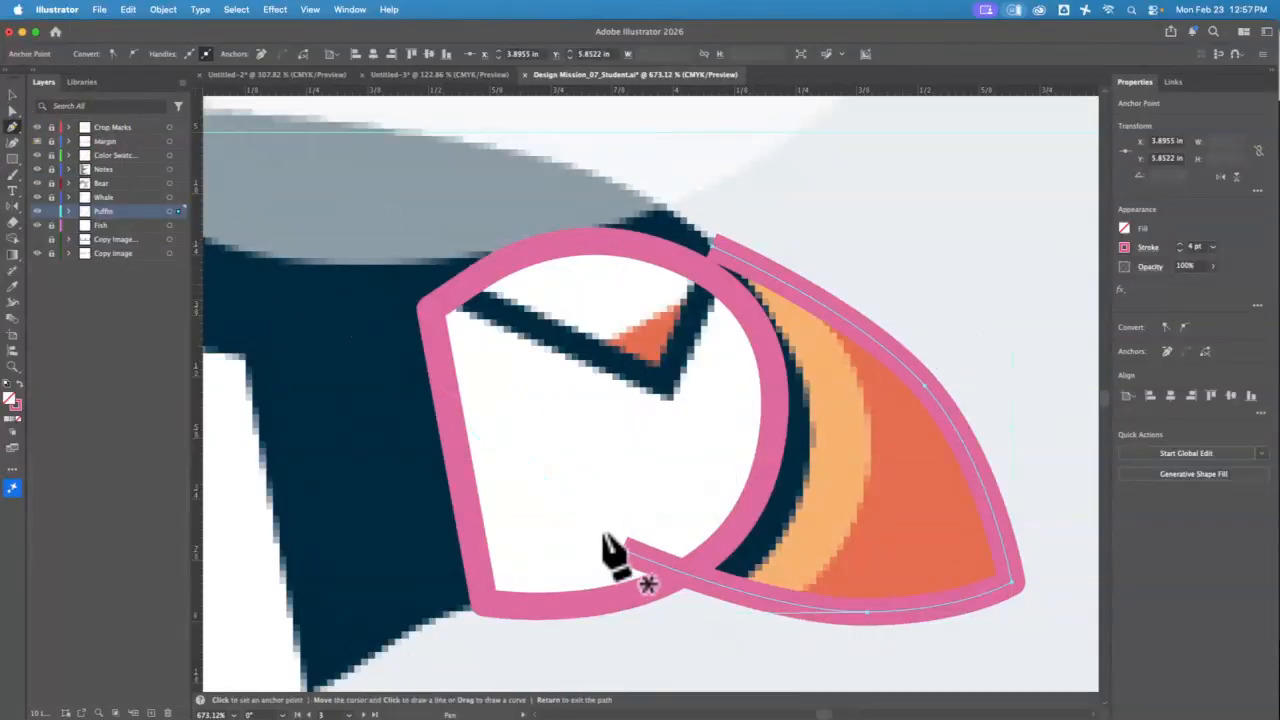
left_click(620, 549)
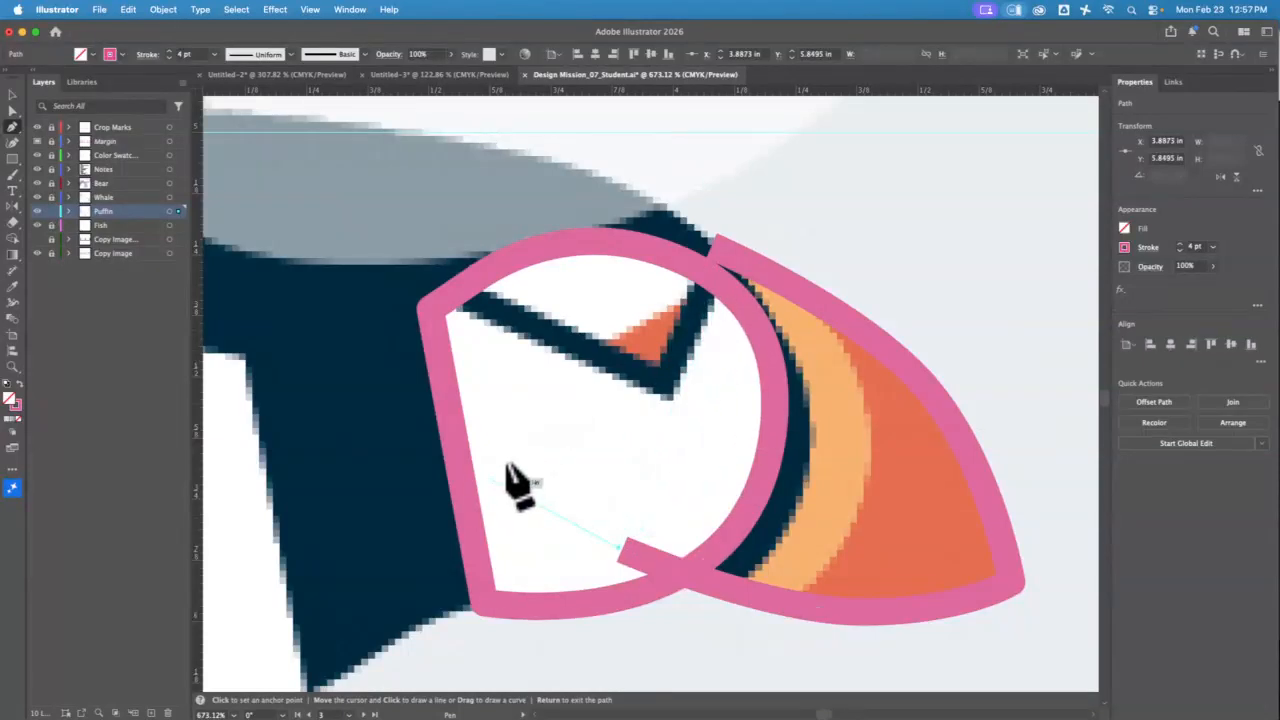
key("super+z")
left_click(620, 548)
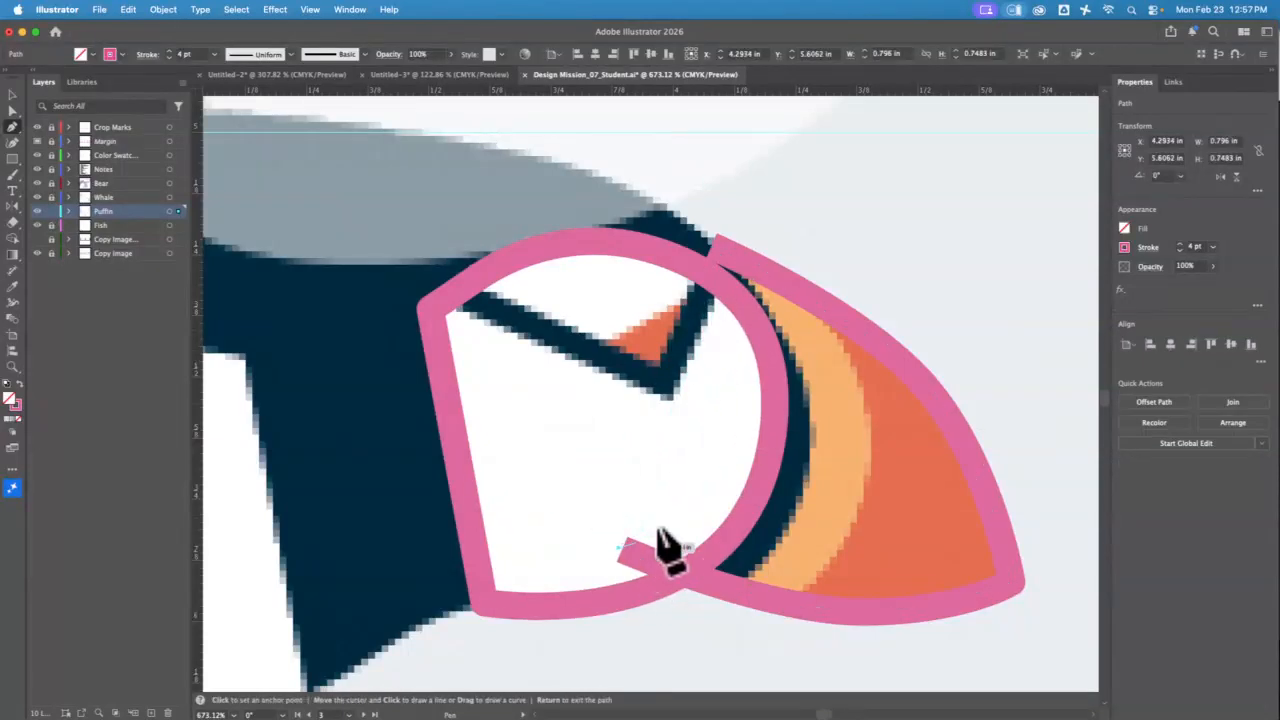
key("super+z")
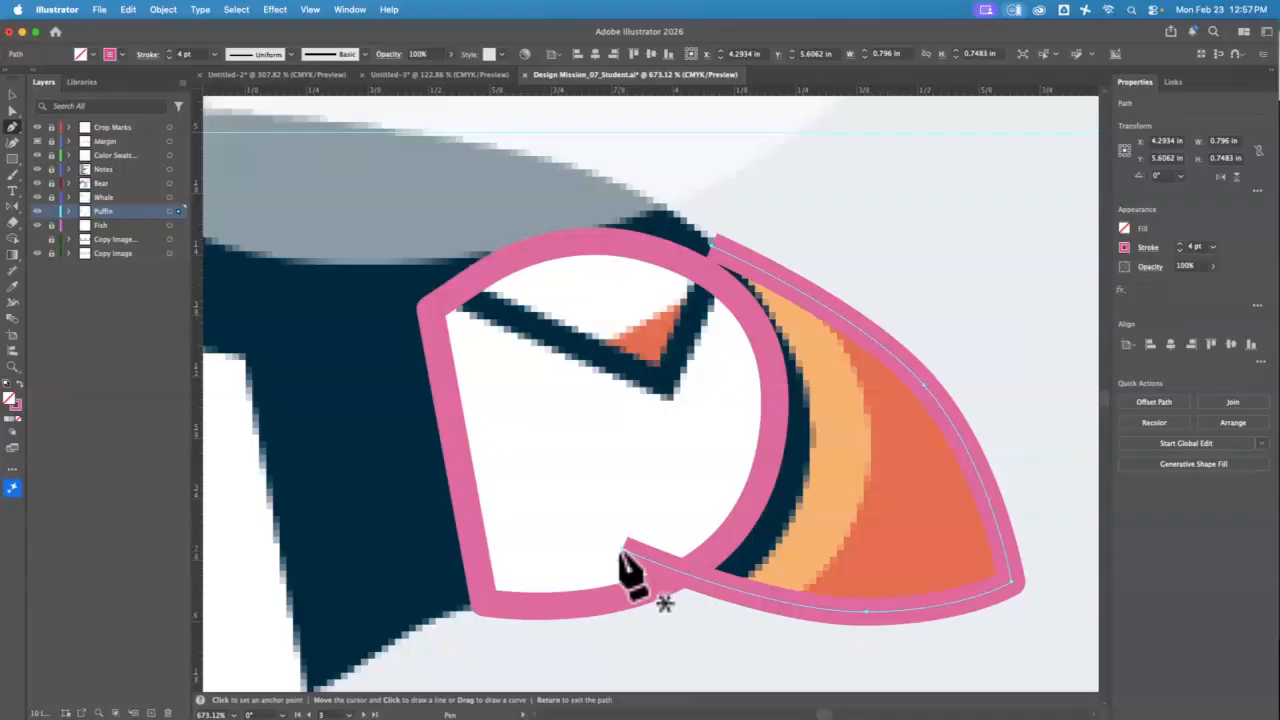
Step: Continue the beak path from its open end inside the face and close it with a straight edge to its starting point
left_click(622, 548)
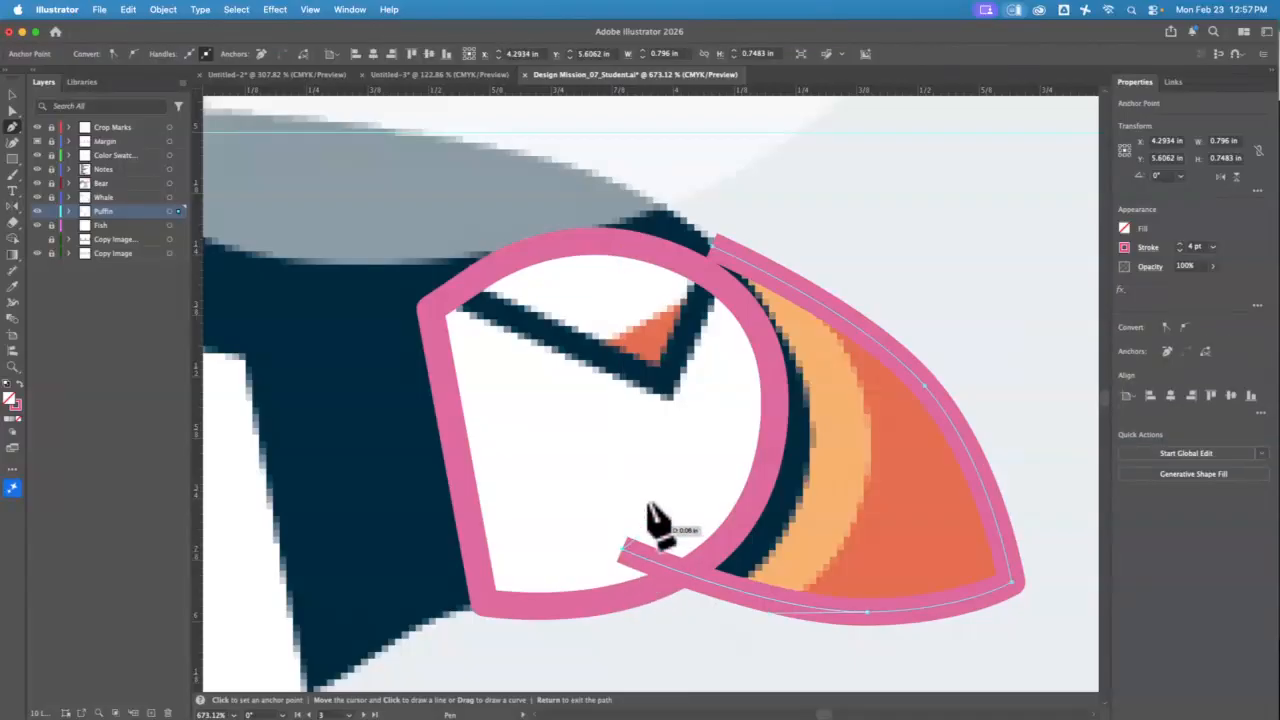
left_click(708, 246)
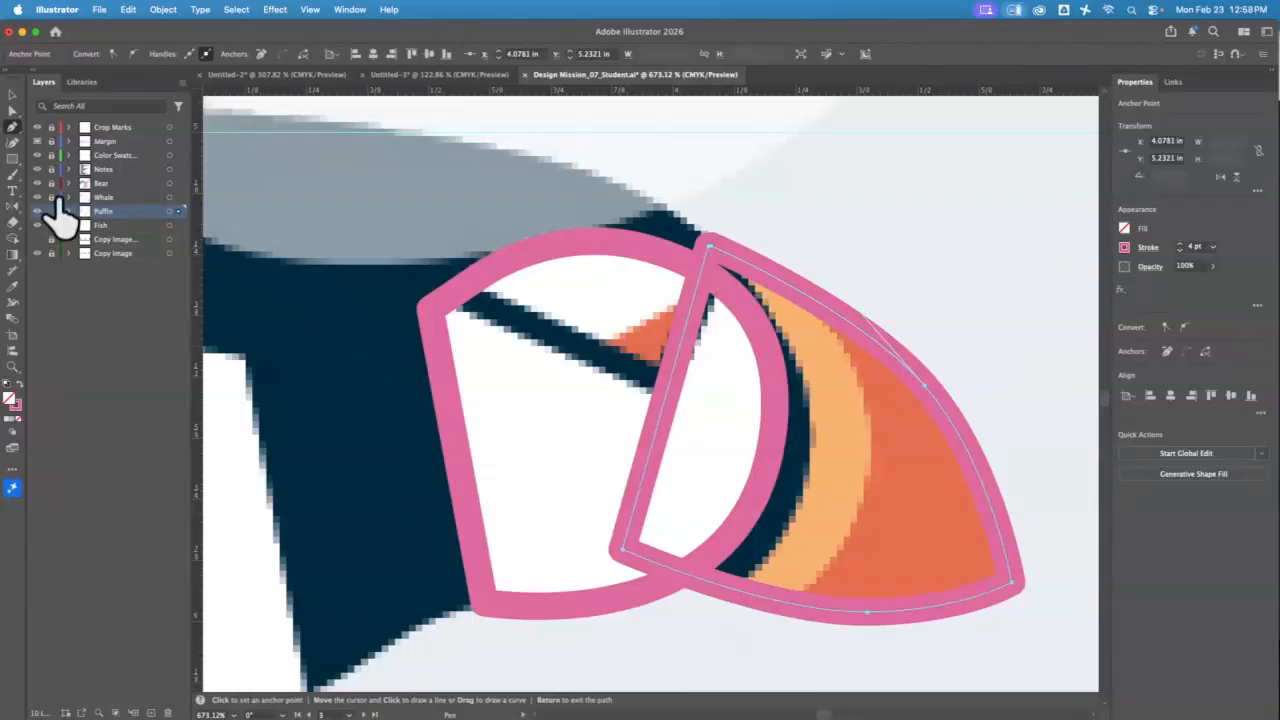
left_click(13, 95)
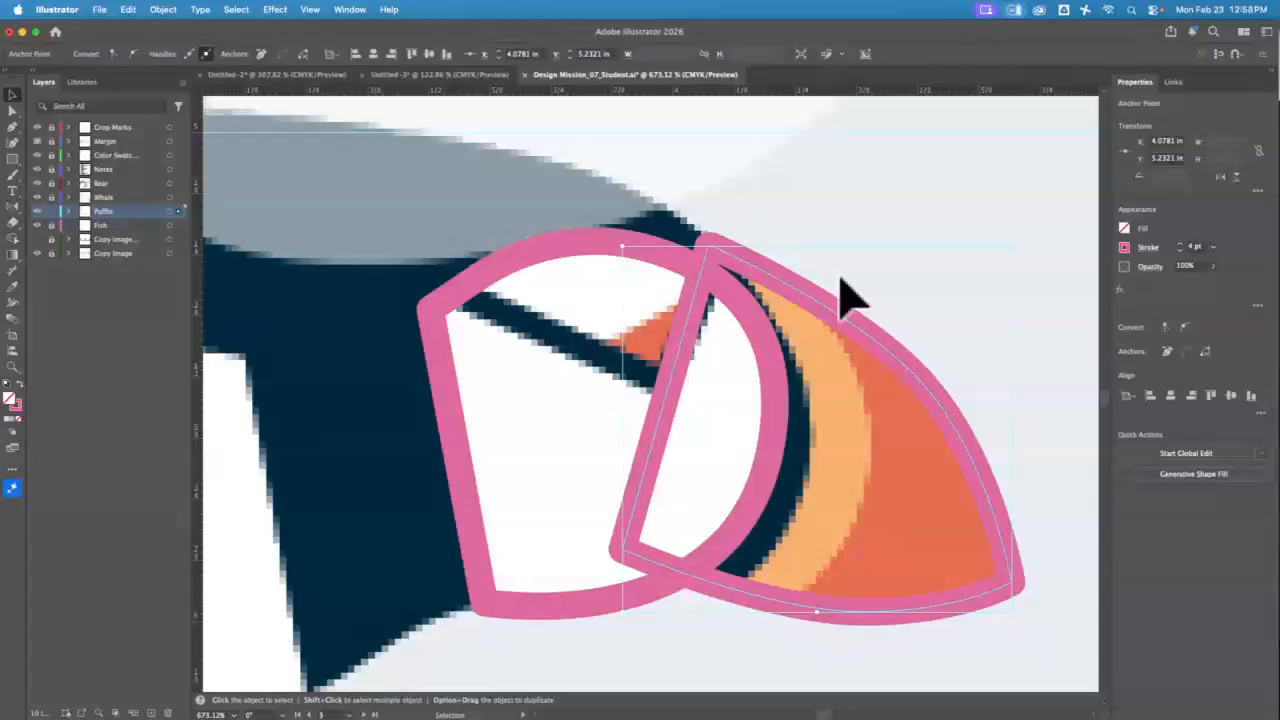
Step: Select the face outline together with the beak outline and set their stroke to 1 pt
left_click(776, 366, "shift")
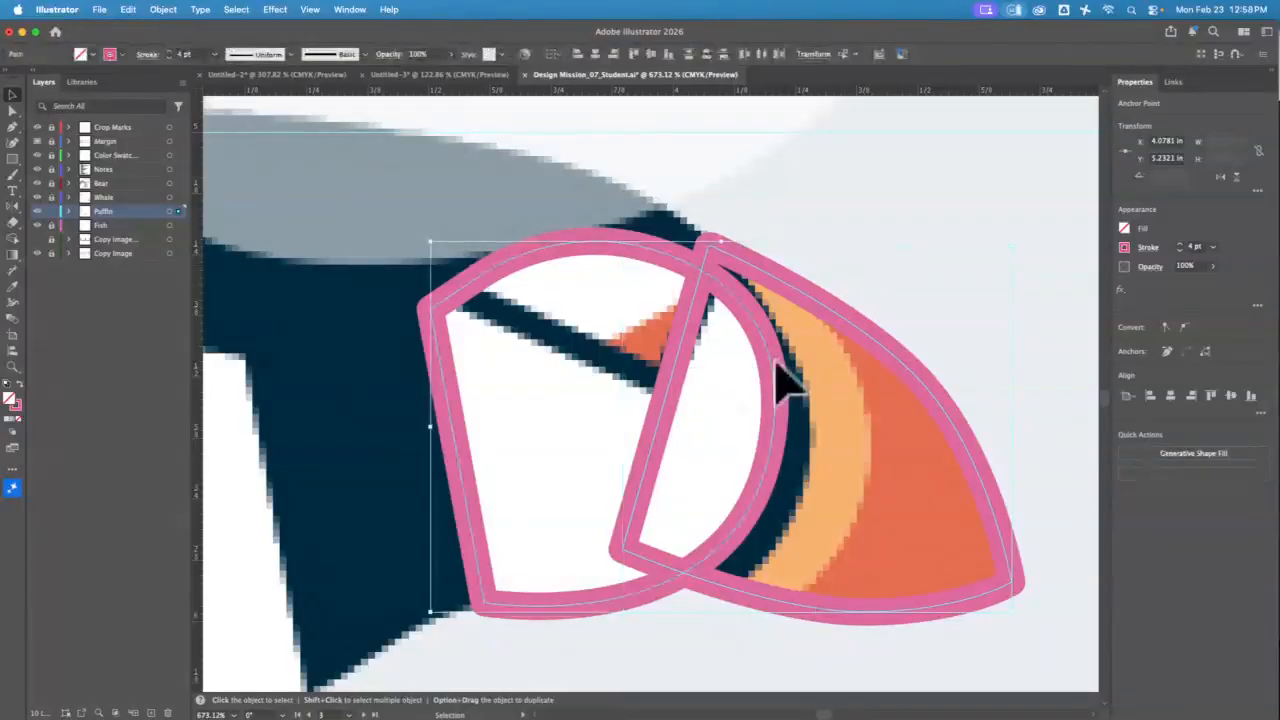
left_click(1180, 249)
left_click(1180, 249)
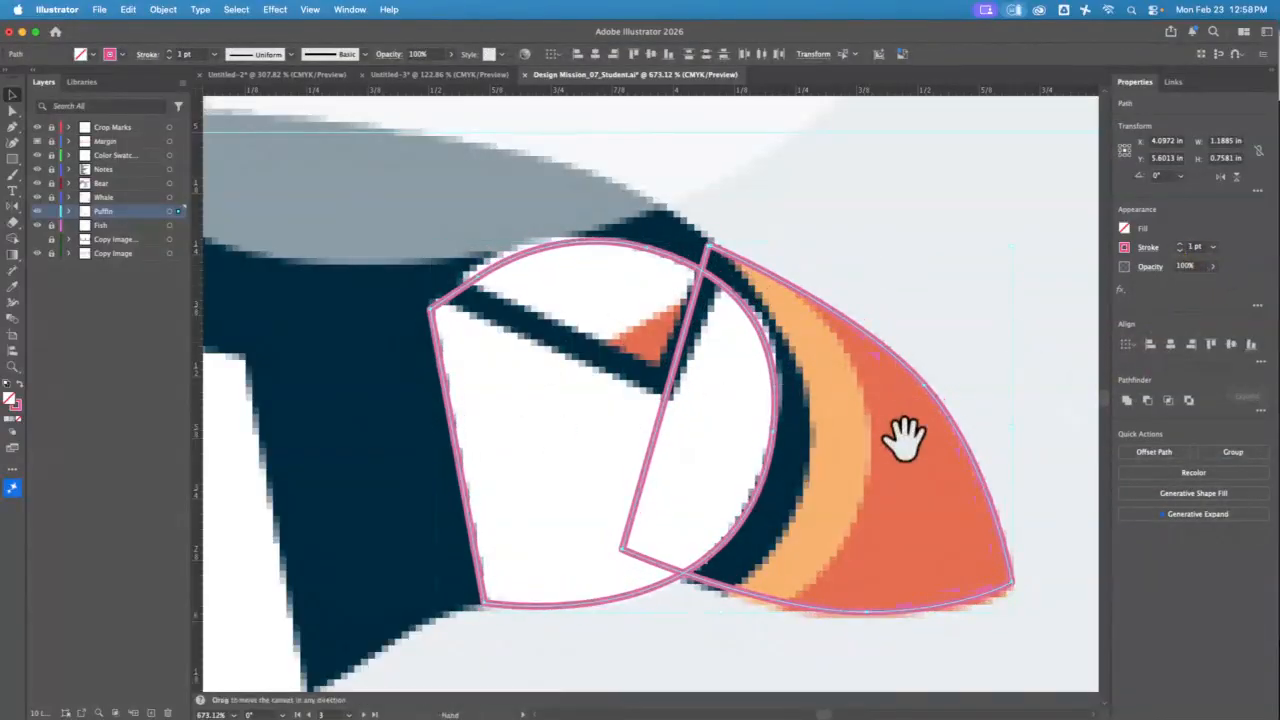
Step: Trace the curved boundary between the beak's light orange band and its darker tip with the Pen tool, extending past both beak edges
left_click_drag(900, 434, 620, 405)
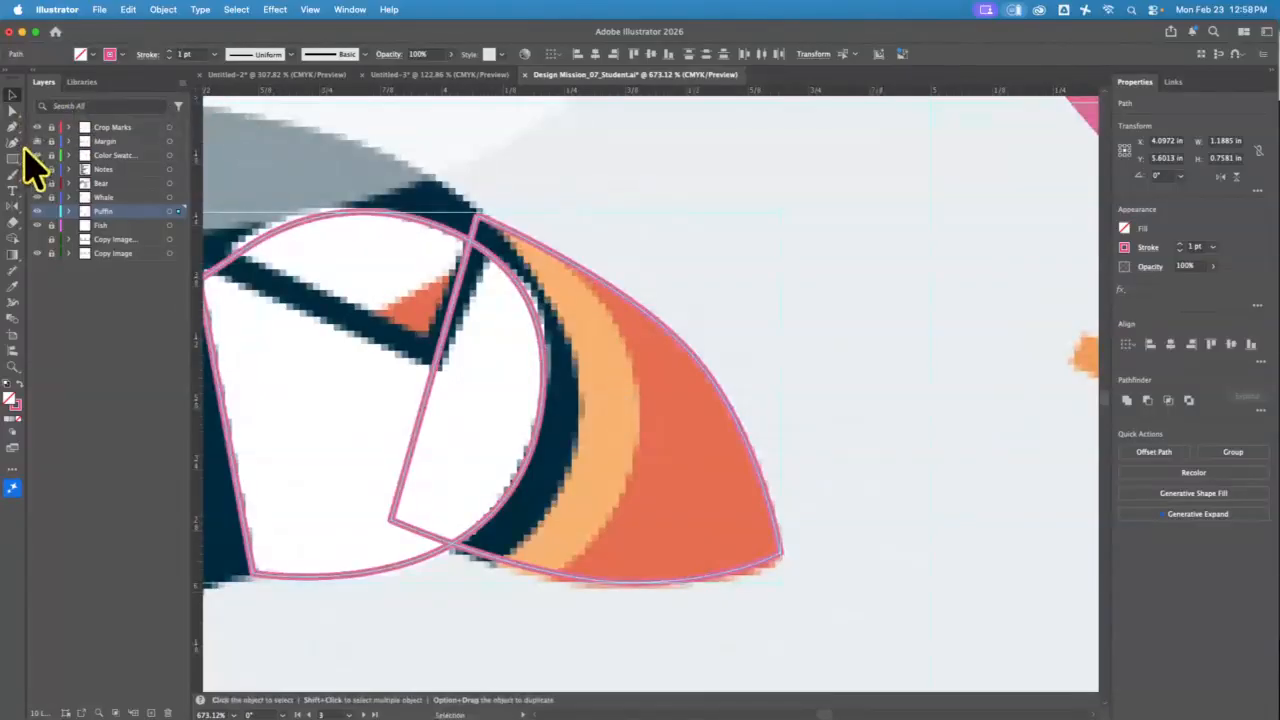
left_click(12, 127)
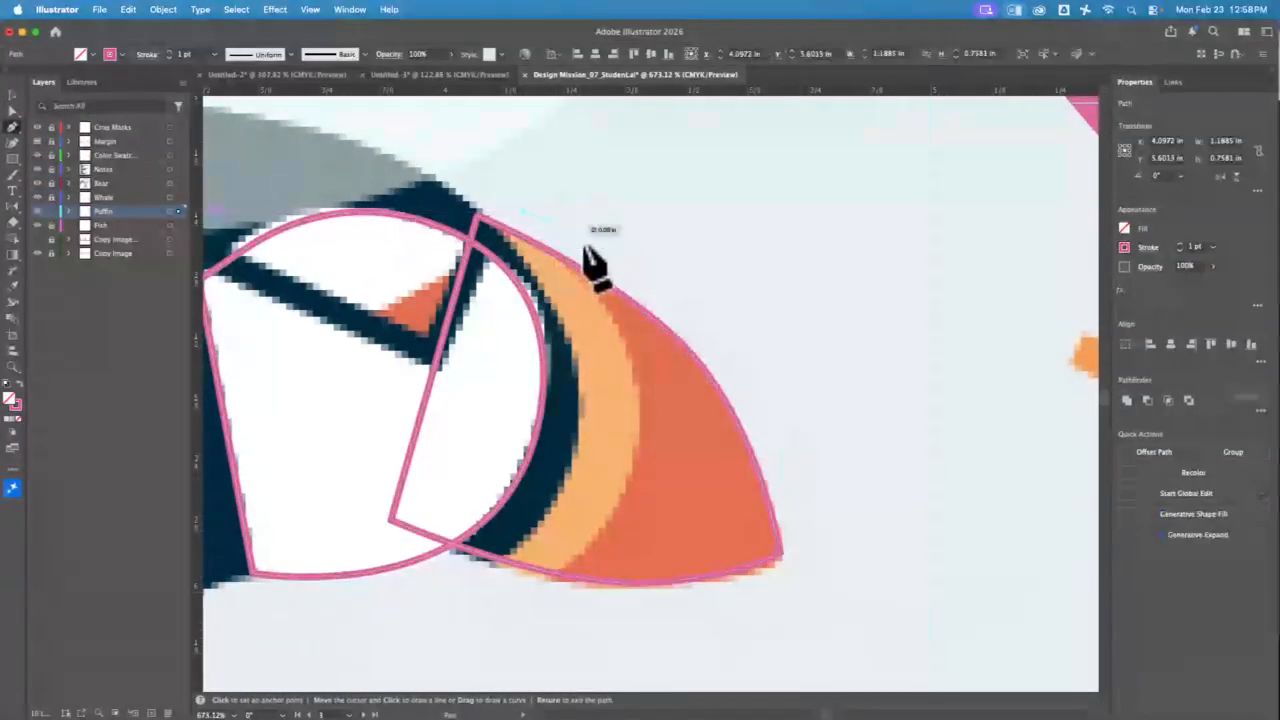
left_click(660, 373)
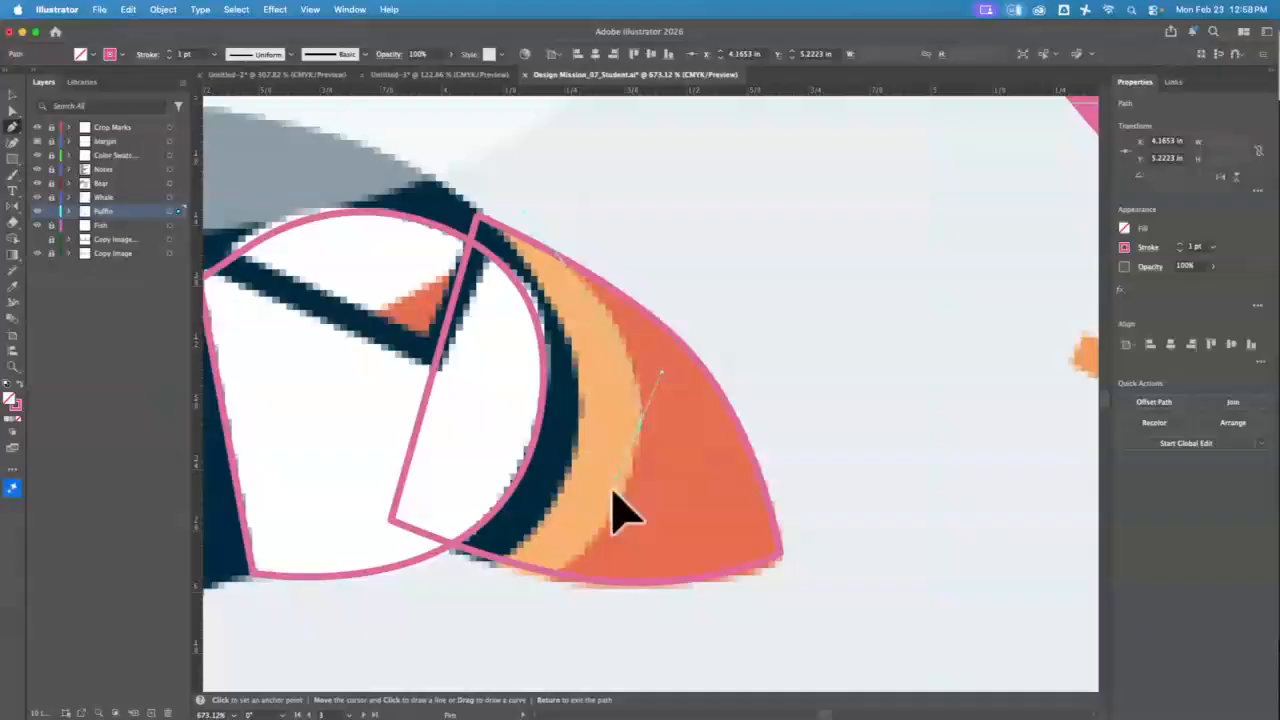
left_click_drag(613, 492, 628, 525)
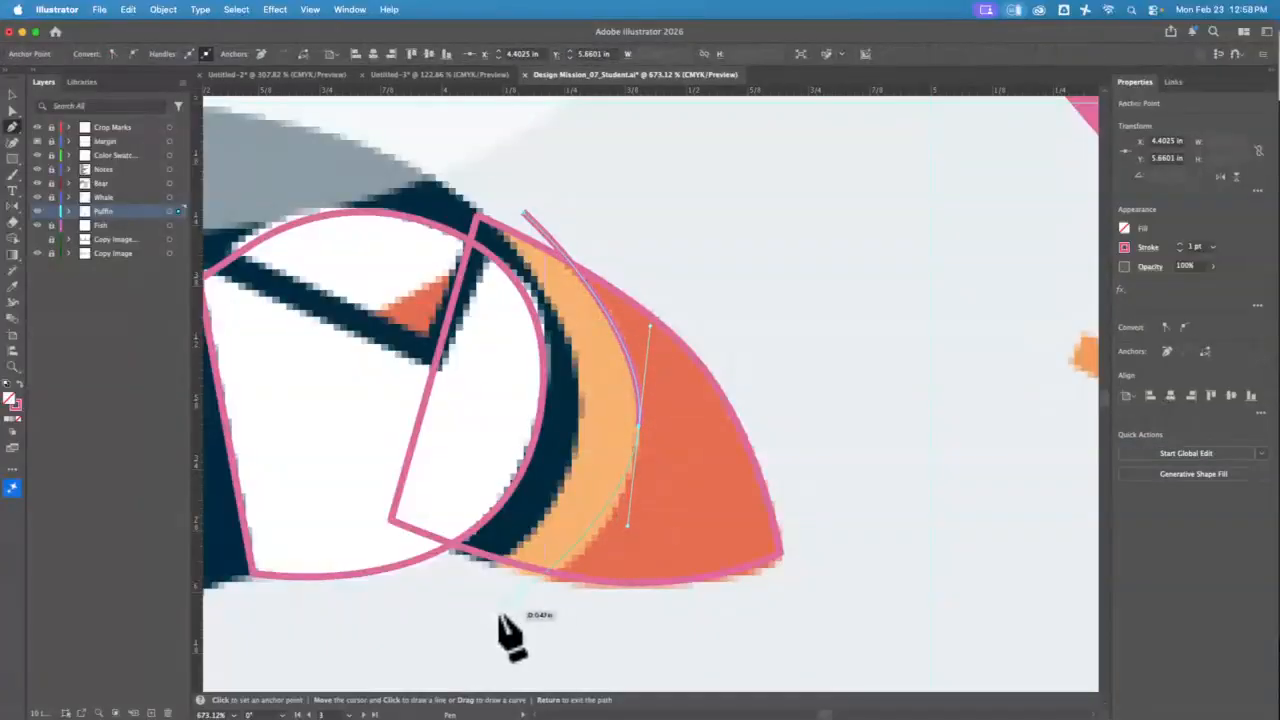
left_click(516, 620)
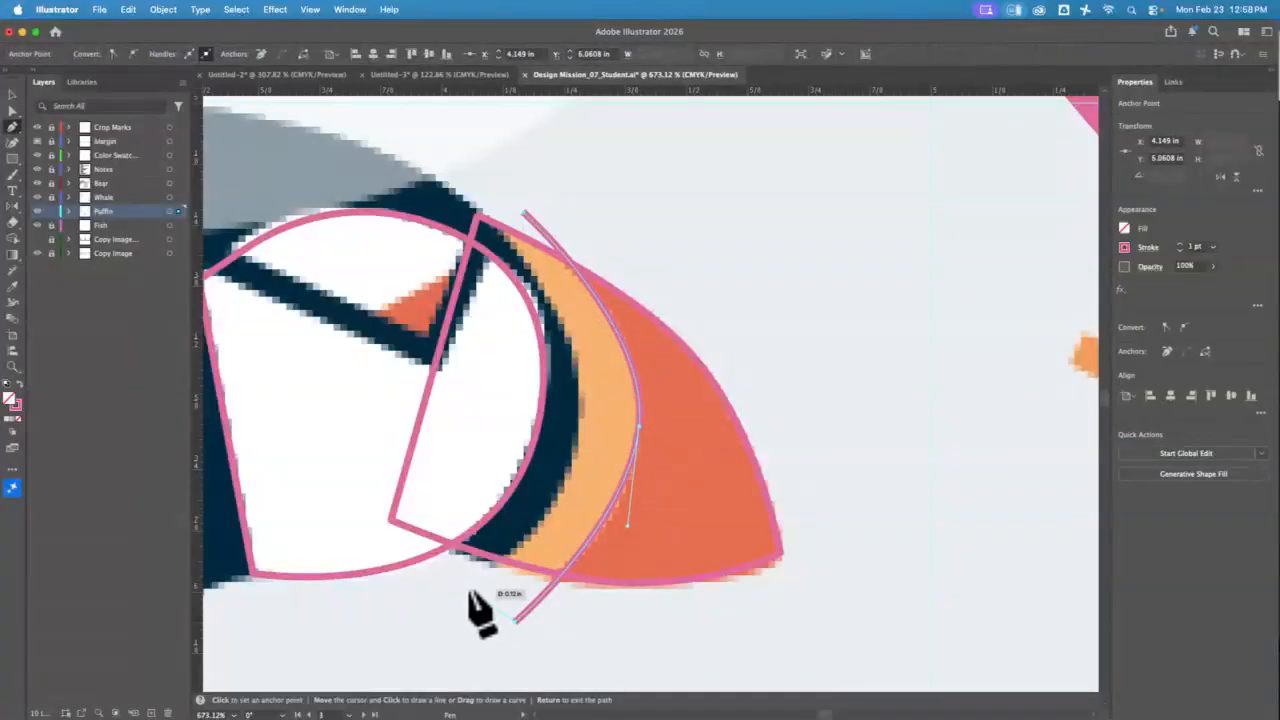
Step: Continue the band path along the inner edge of the beak's light orange band and close it at its starting point above the beak
left_click_drag(468, 590, 588, 304)
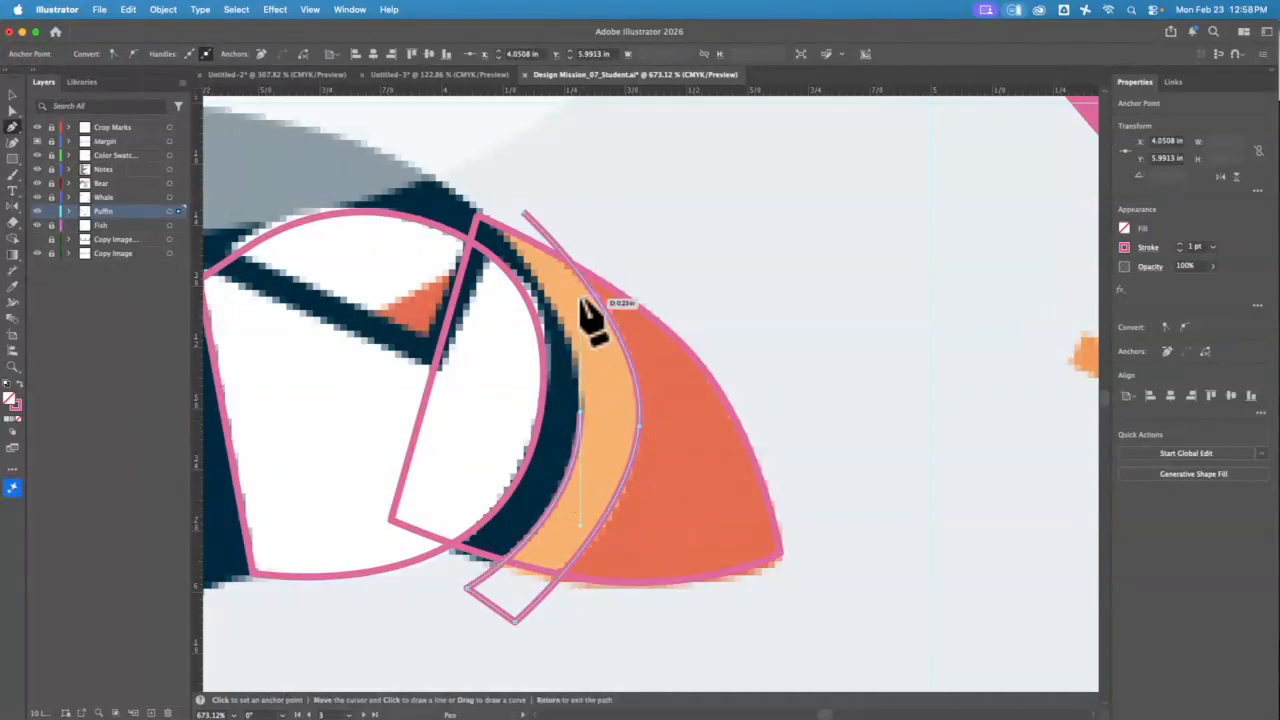
left_click(462, 186)
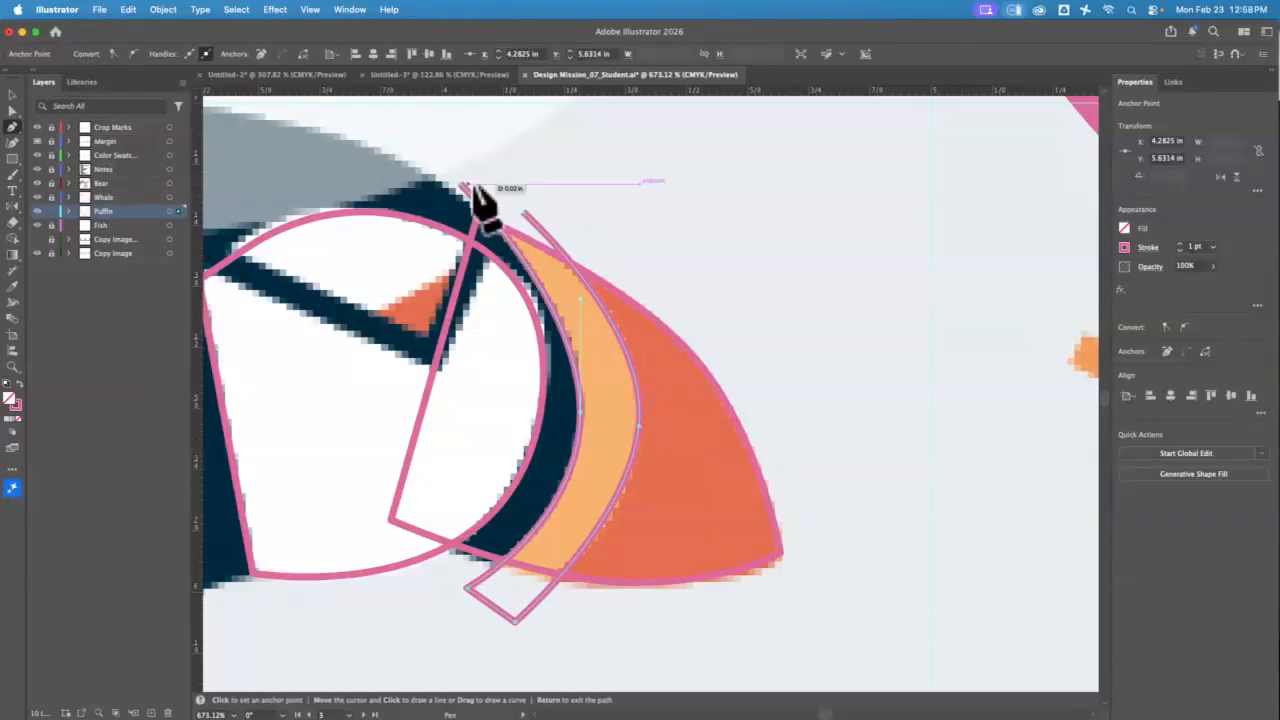
left_click(521, 213)
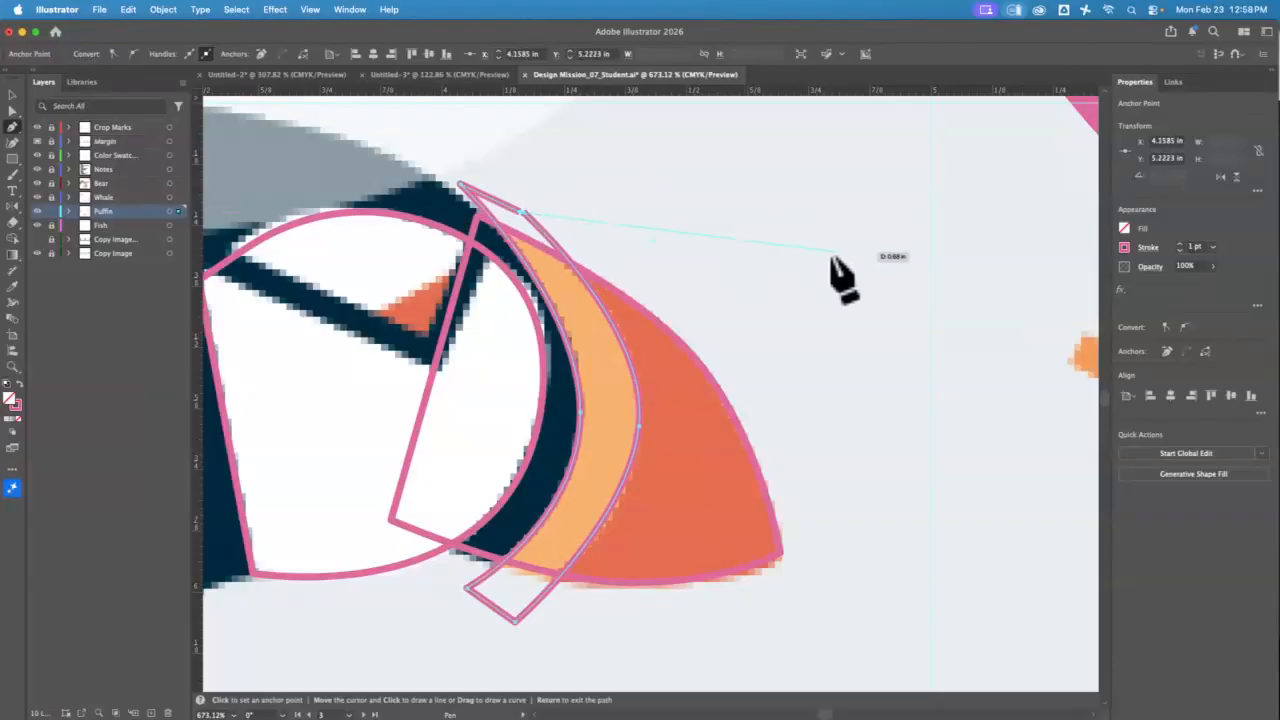
left_click(12, 95)
left_click(815, 360)
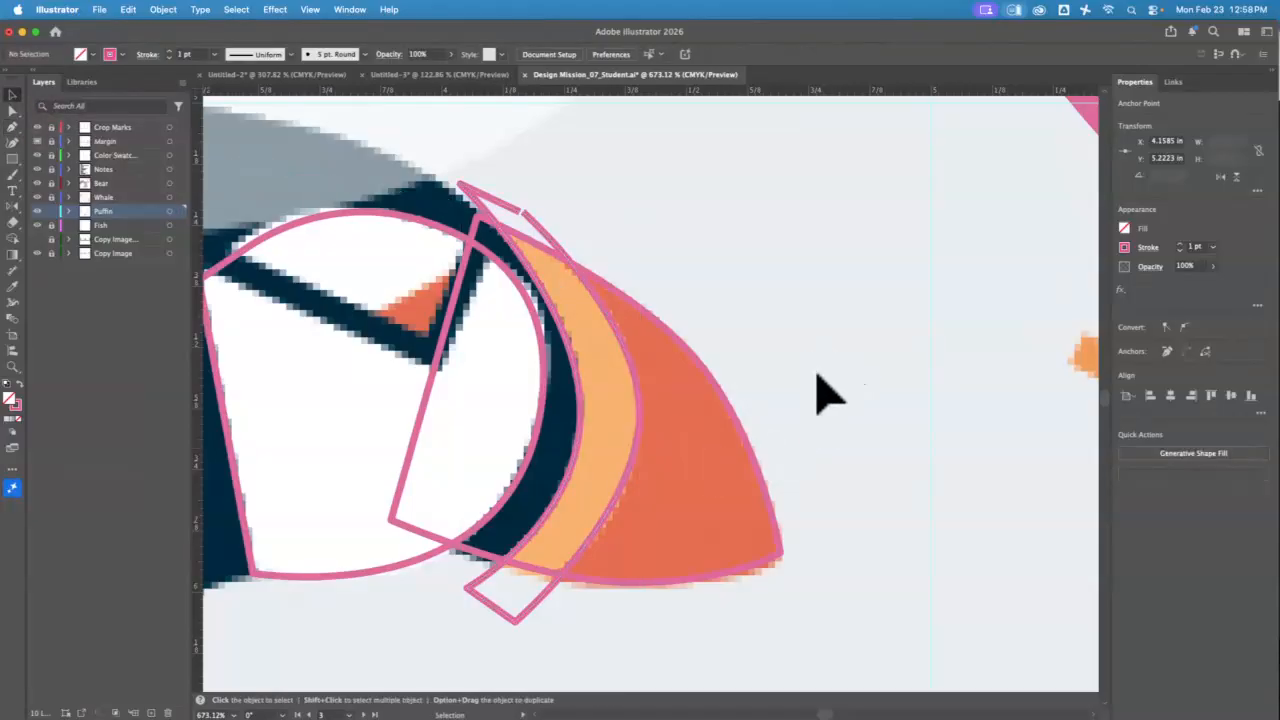
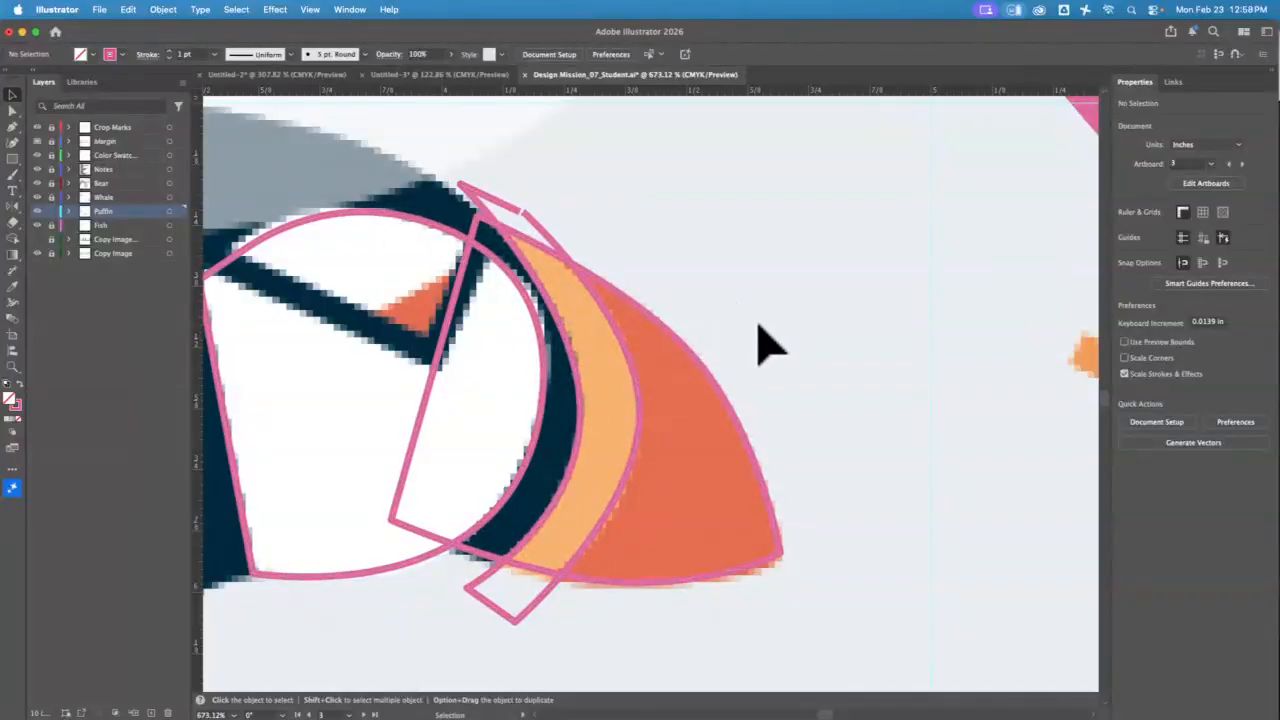
Step: Select the beak and band outlines together and split them into separate regions with Shape Builder
left_click(684, 506)
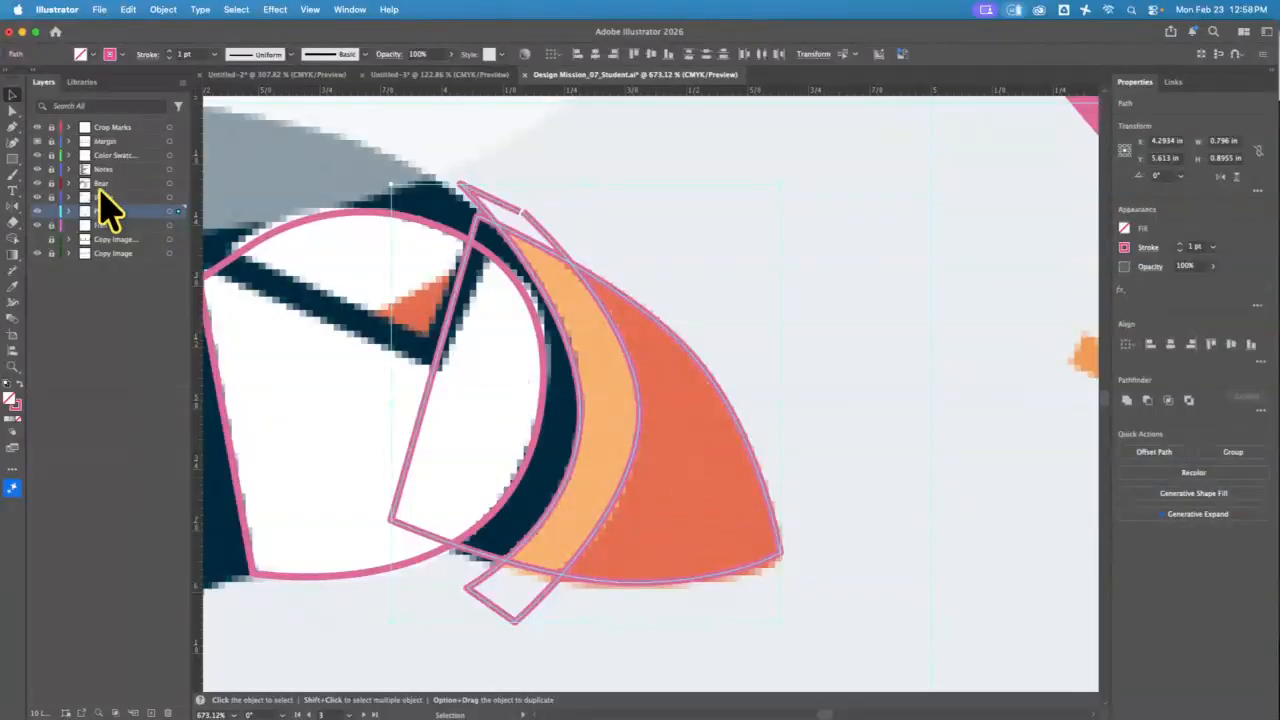
left_click(13, 238)
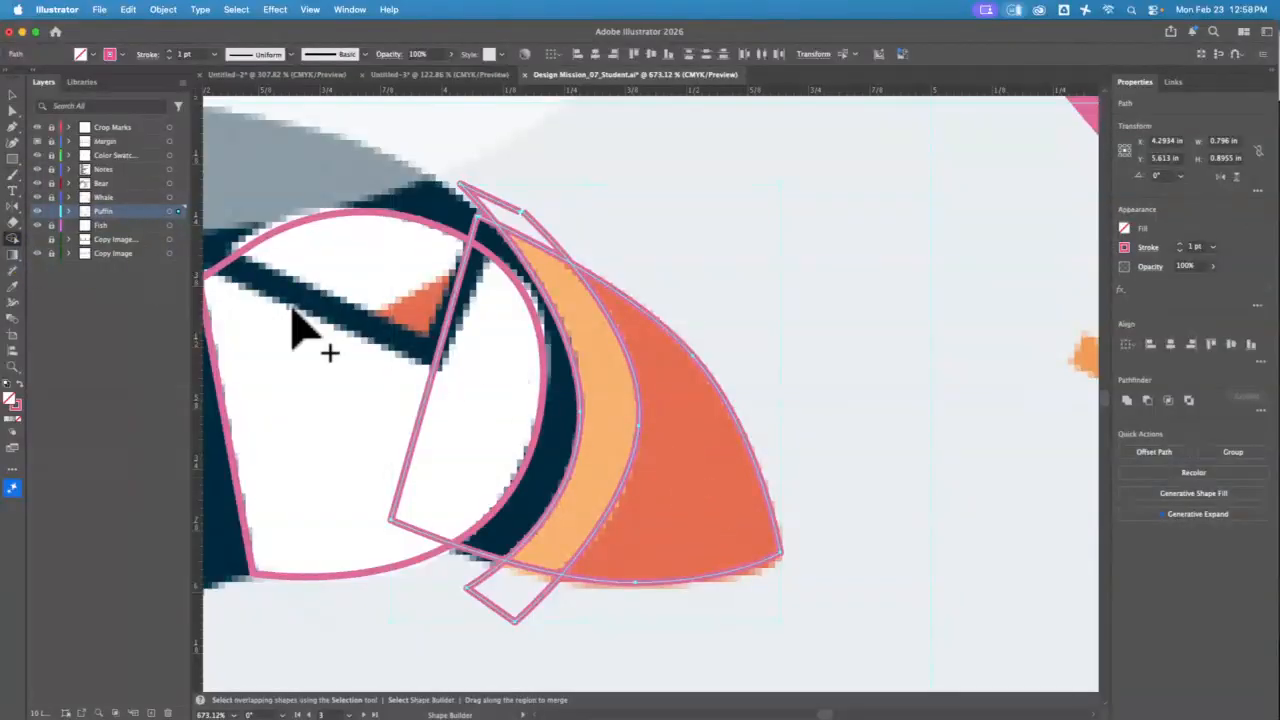
left_click(697, 478)
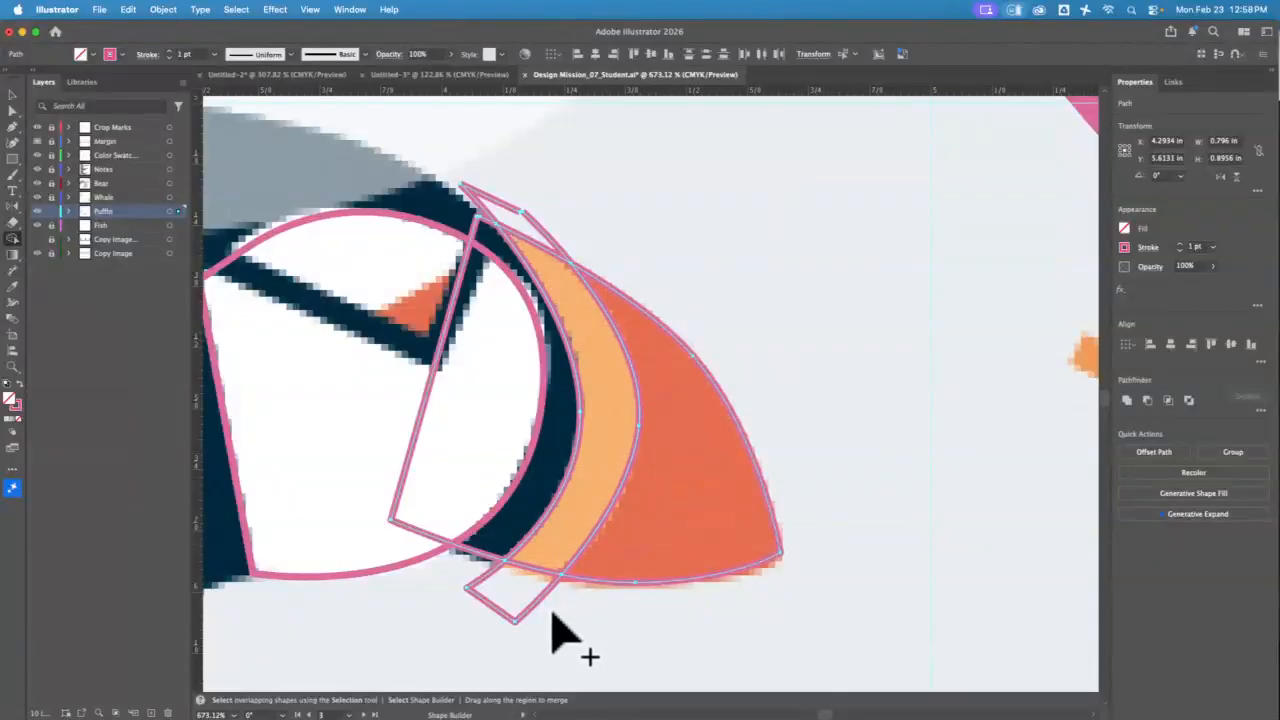
left_click(6, 97)
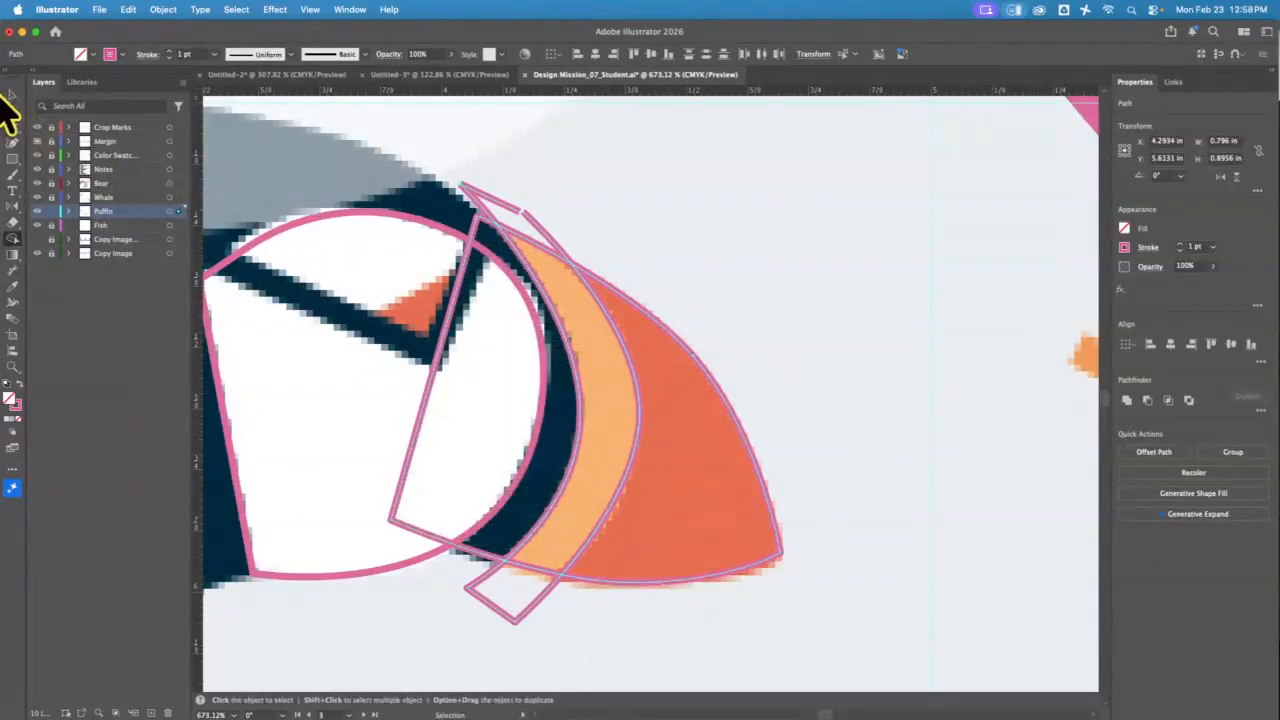
left_click(600, 236)
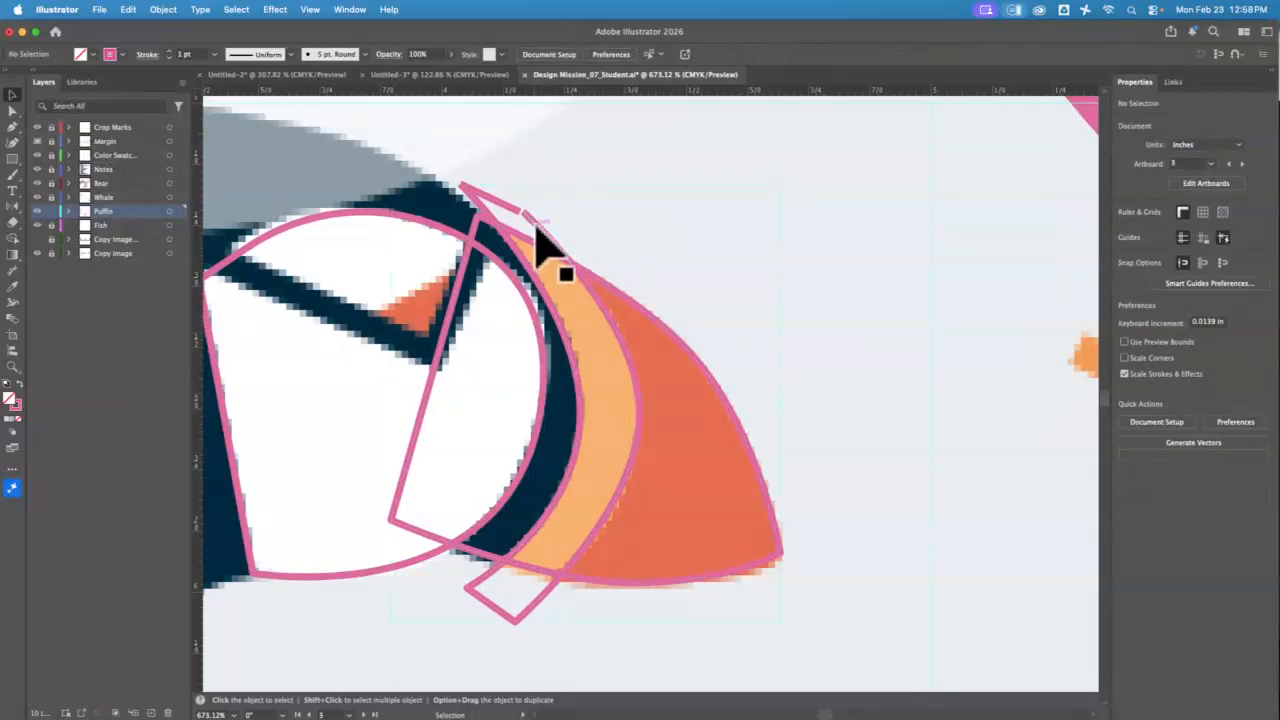
Step: Delete the leftover band segments that stick out above and below the beak outline
left_click(536, 227)
key("Delete")
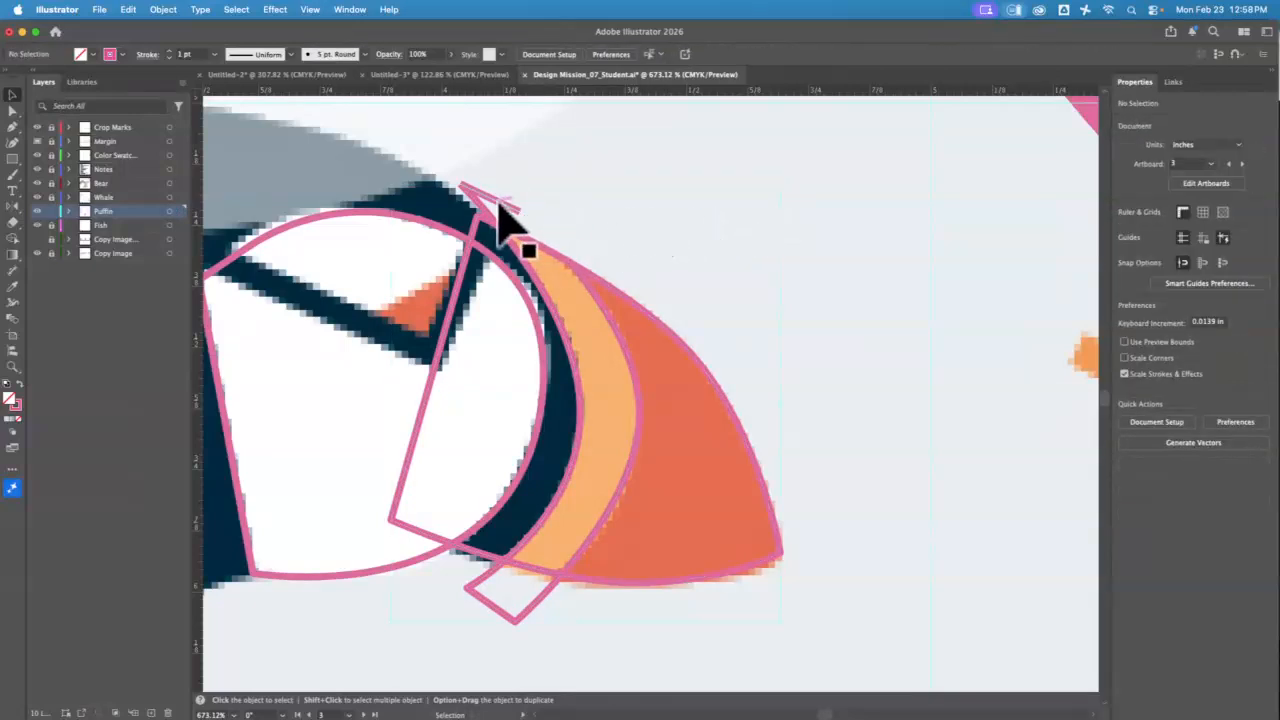
left_click(500, 204)
key("Delete")
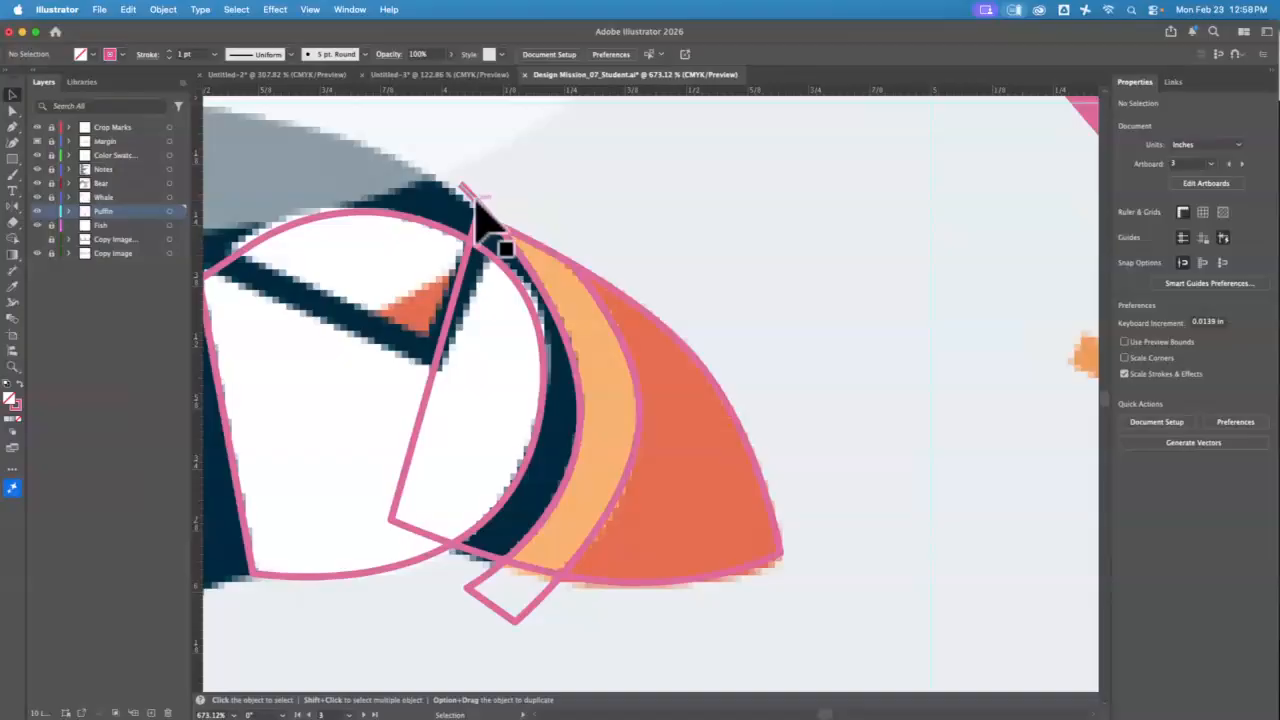
left_click(486, 598)
key("Delete")
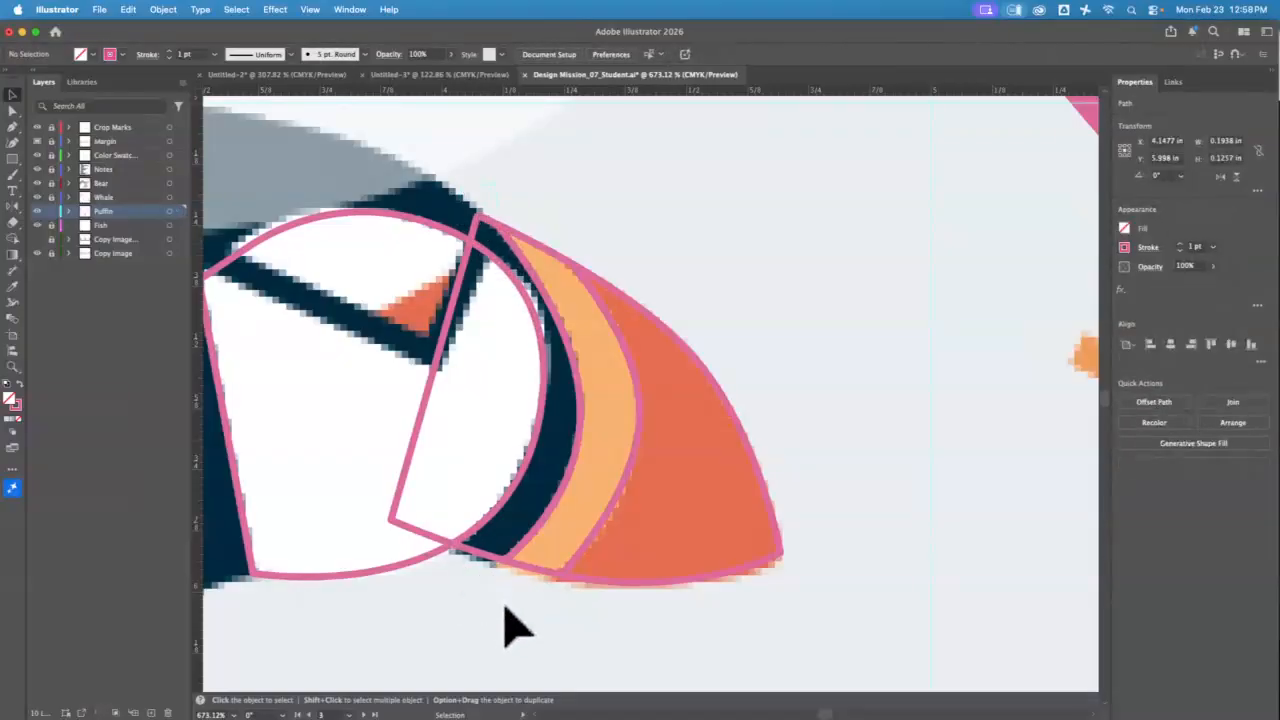
Step: Select the innermost beak piece with the face outline and split them where they overlap using Shape Builder
left_click(772, 515)
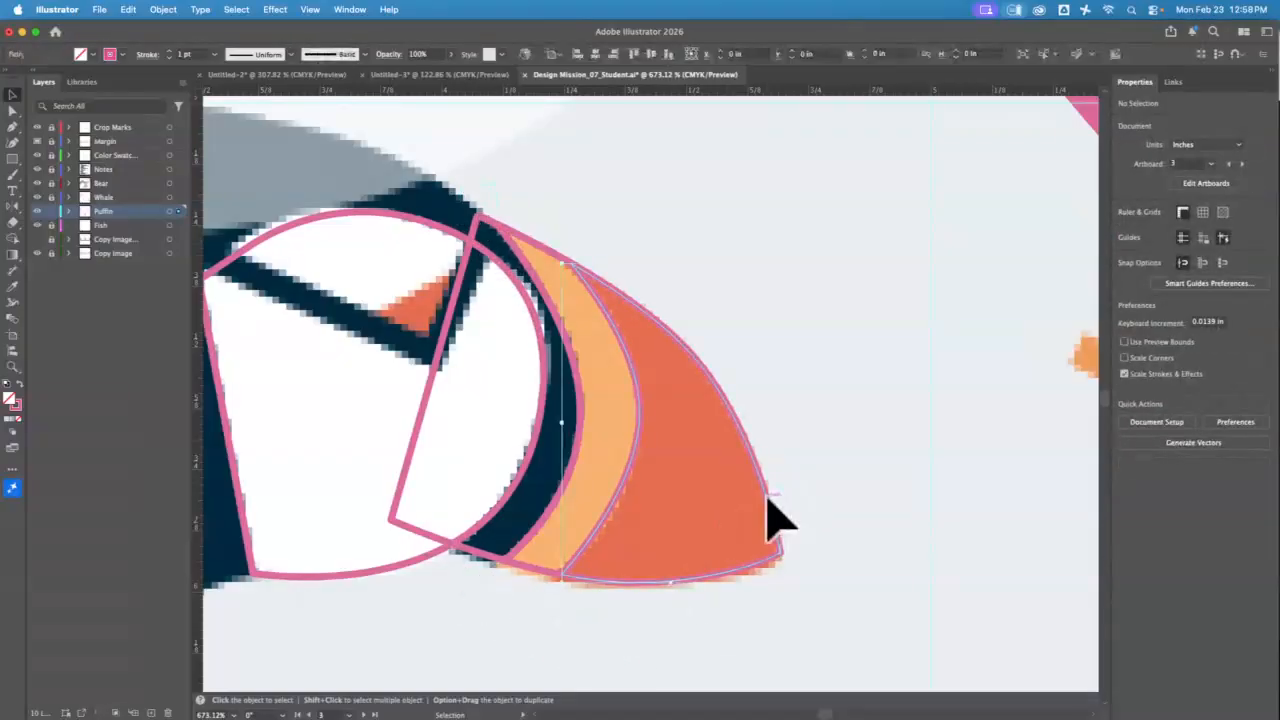
left_click(530, 565)
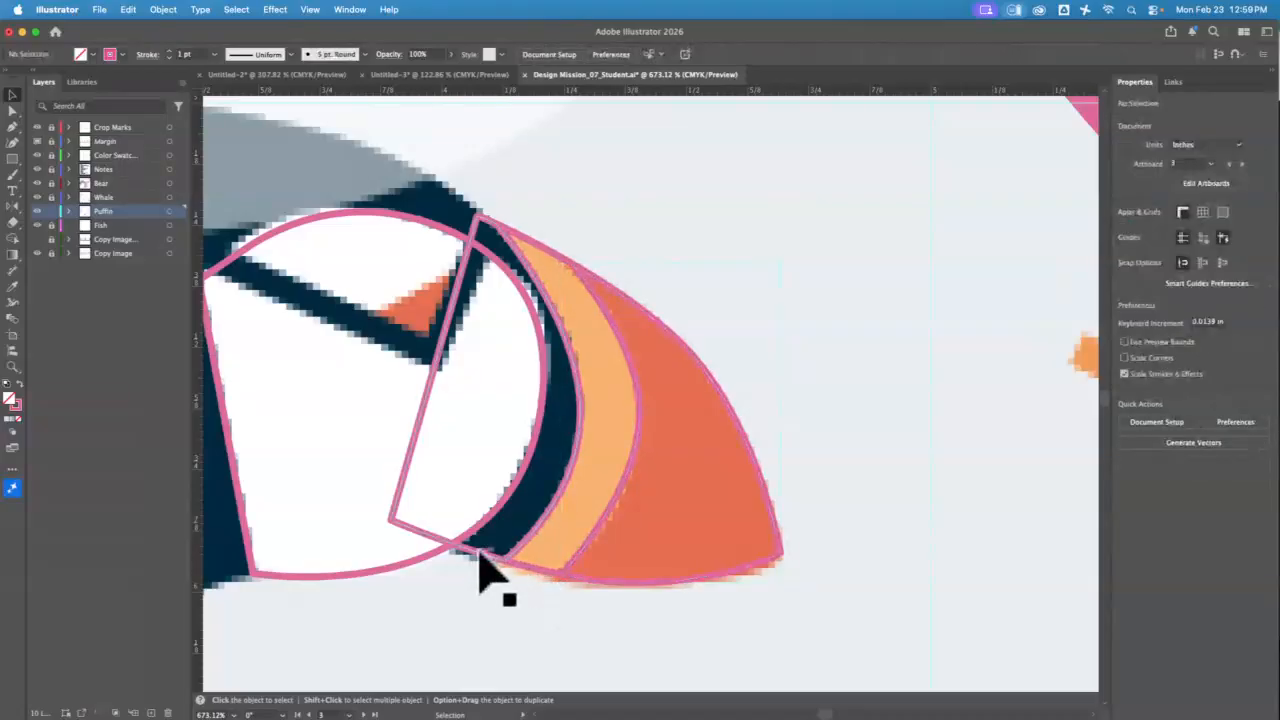
left_click(480, 558)
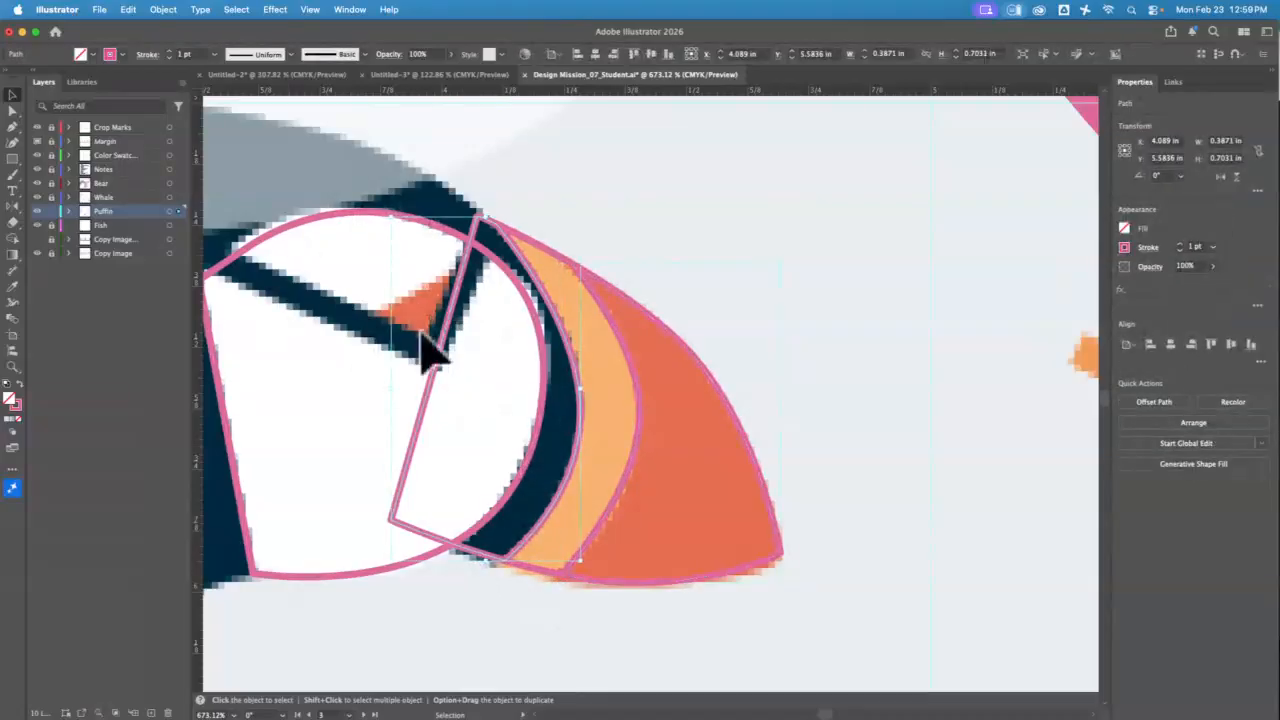
left_click(406, 508, "shift")
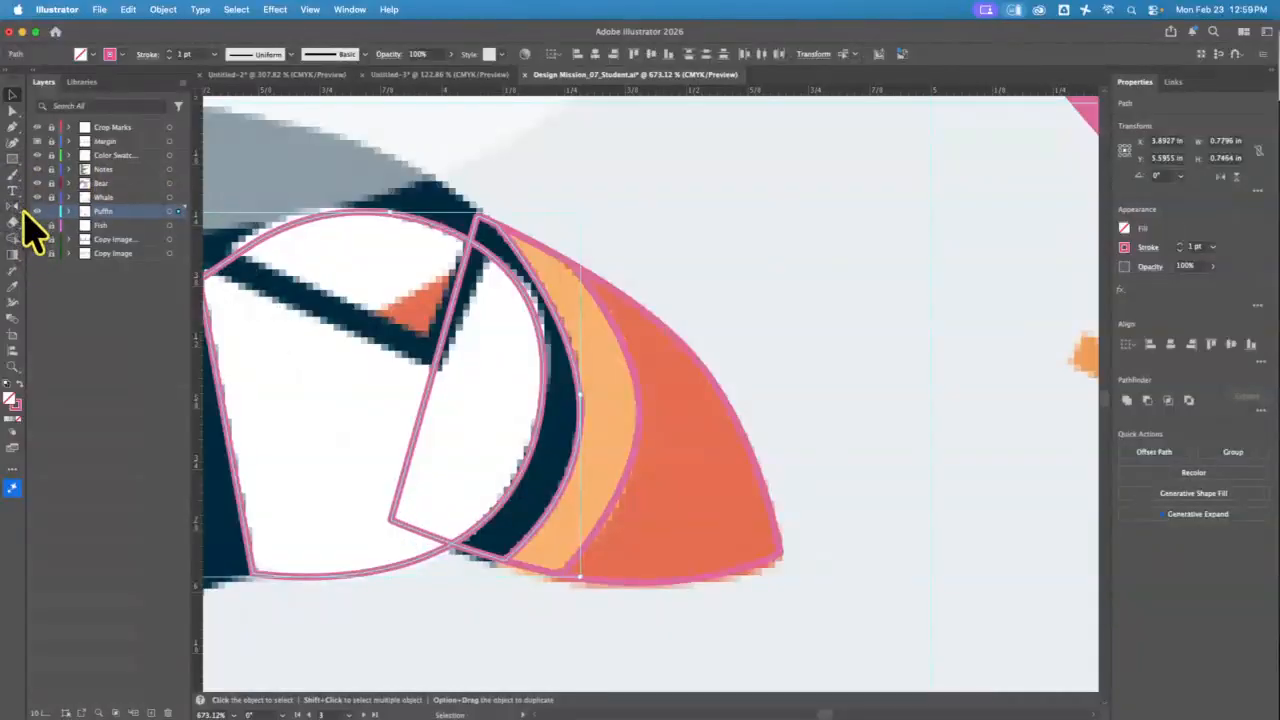
left_click(13, 238)
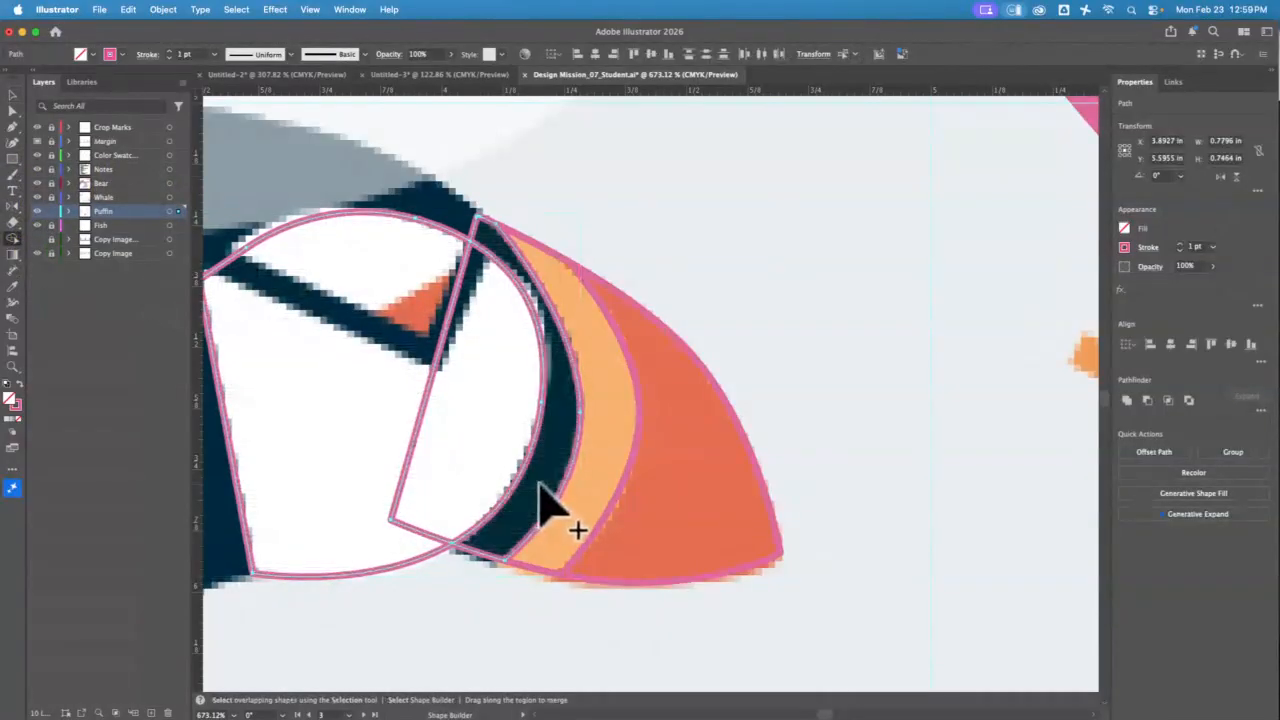
left_click(13, 95)
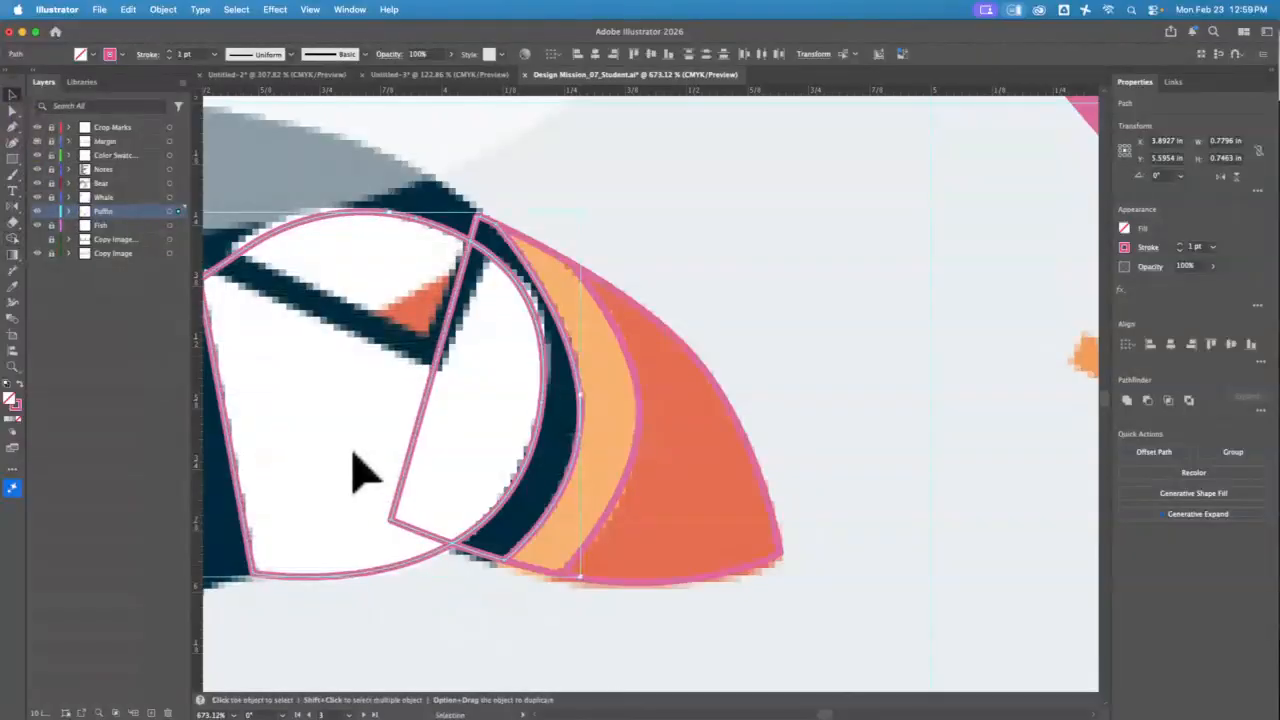
Step: Delete the beak piece that overlaps the inside of the face, and select the remaining face and beak outlines
left_click(421, 504)
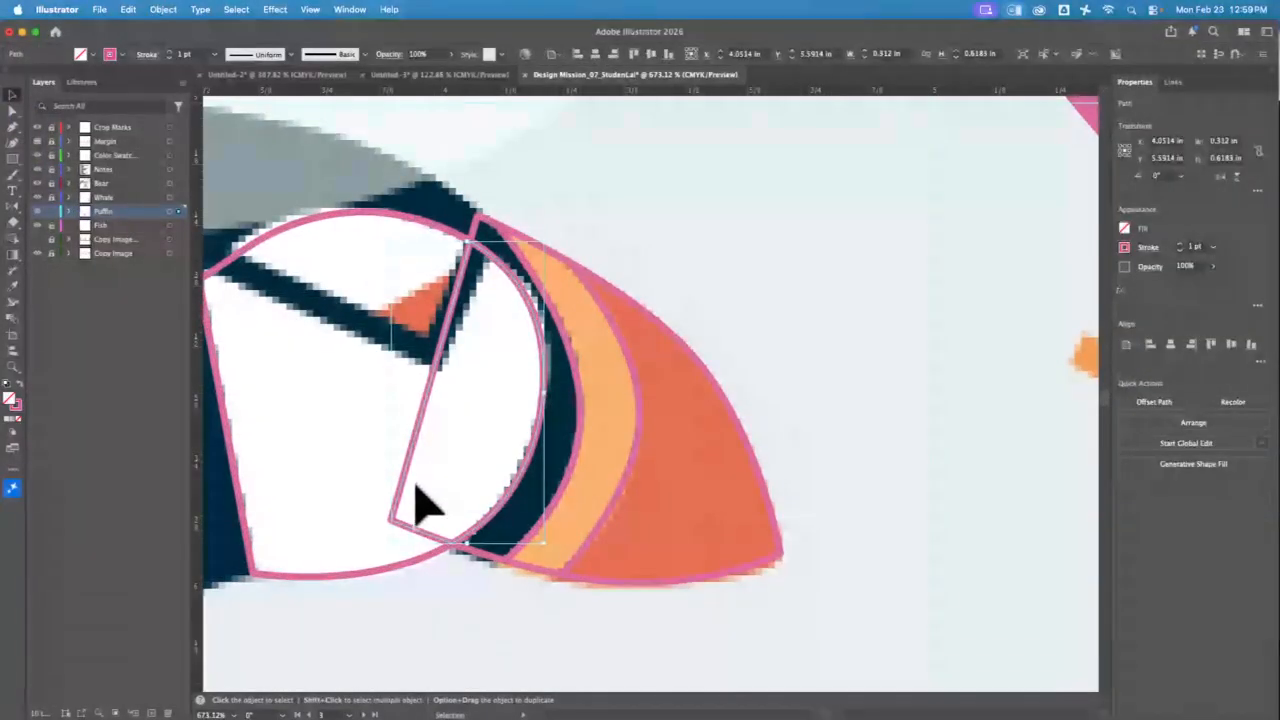
key("Delete")
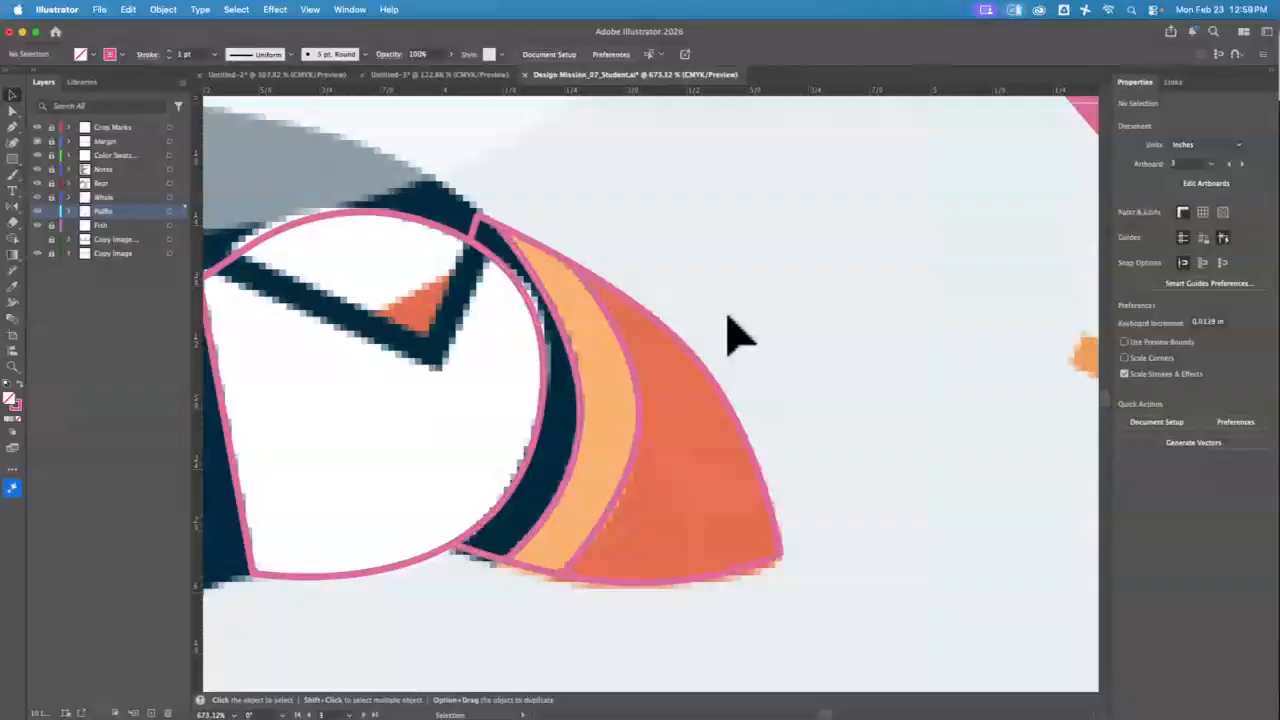
left_click(629, 322)
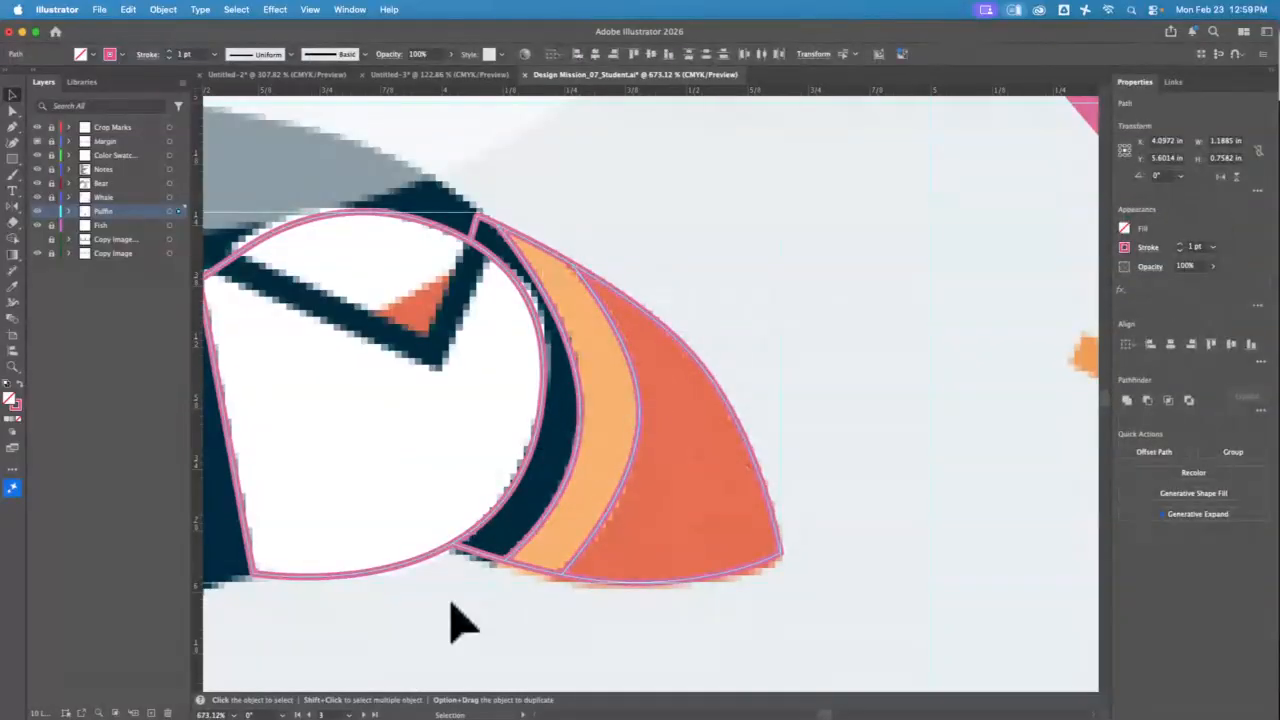
Step: Draw a rectangle about 1.23 by 1.61 in over the tan patch on the first puffin's belly
key("super+0")
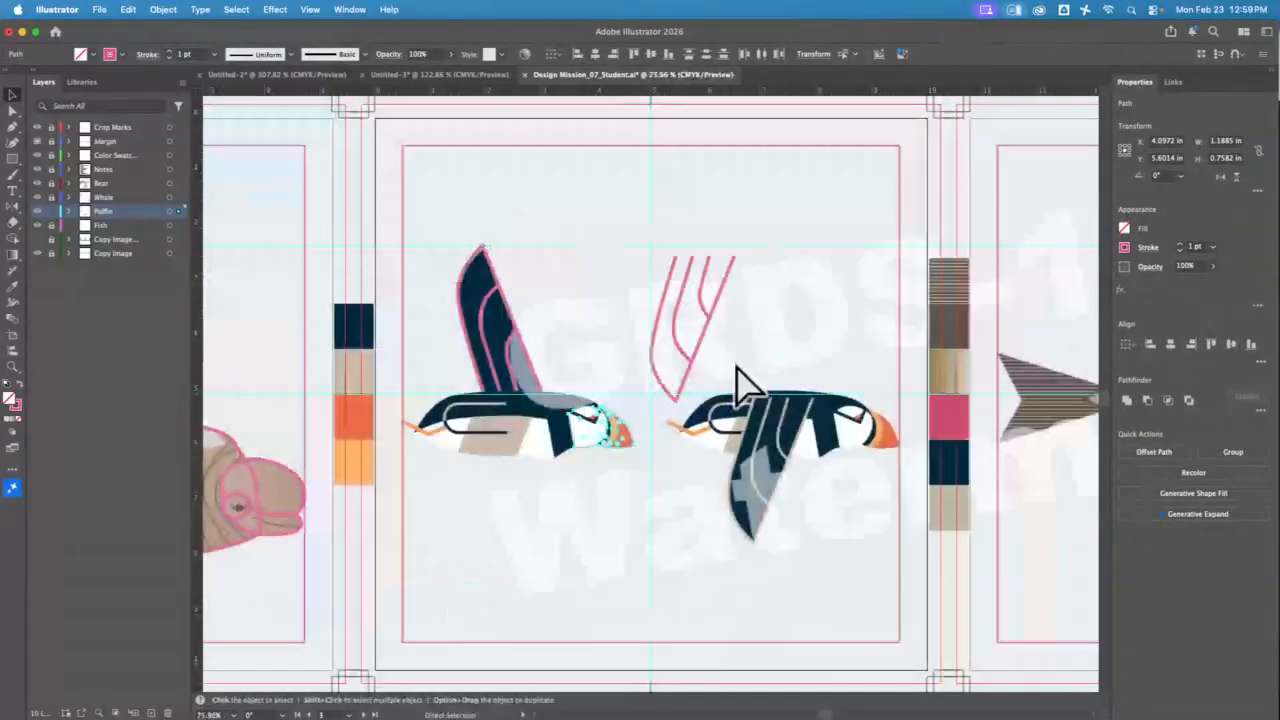
key("v")
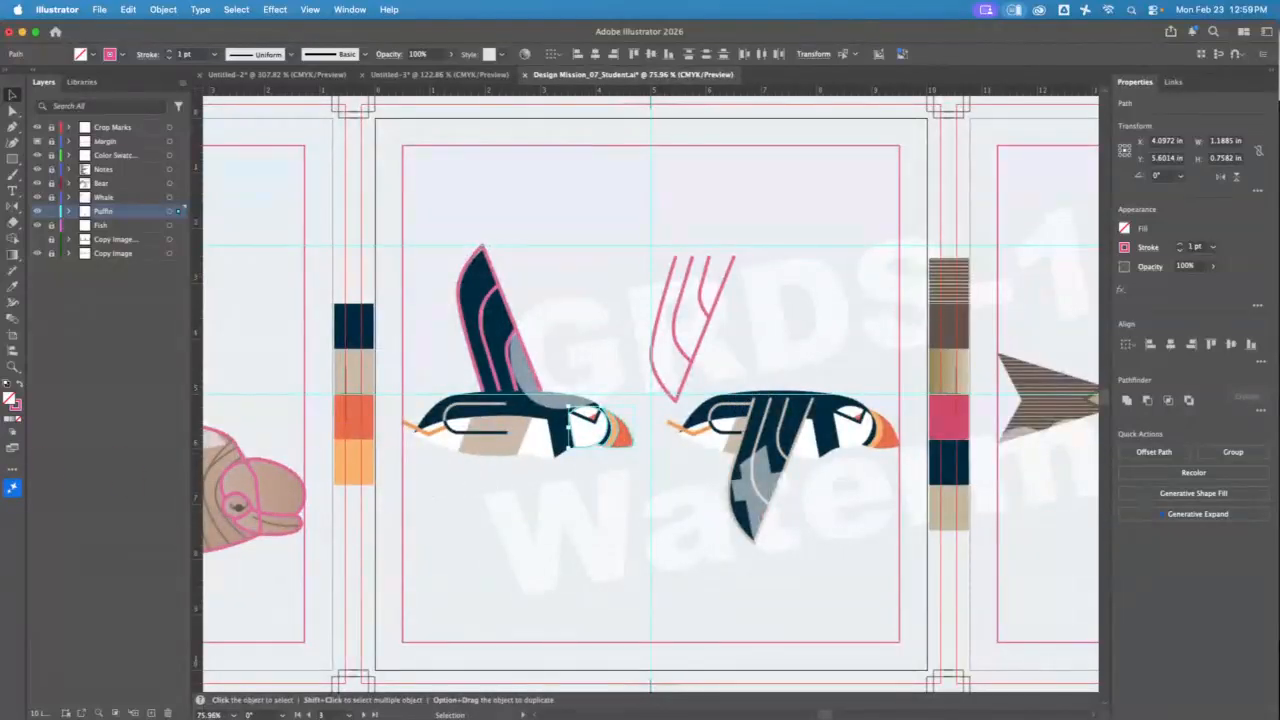
left_click(13, 366)
left_click_drag(489, 429, 971, 651)
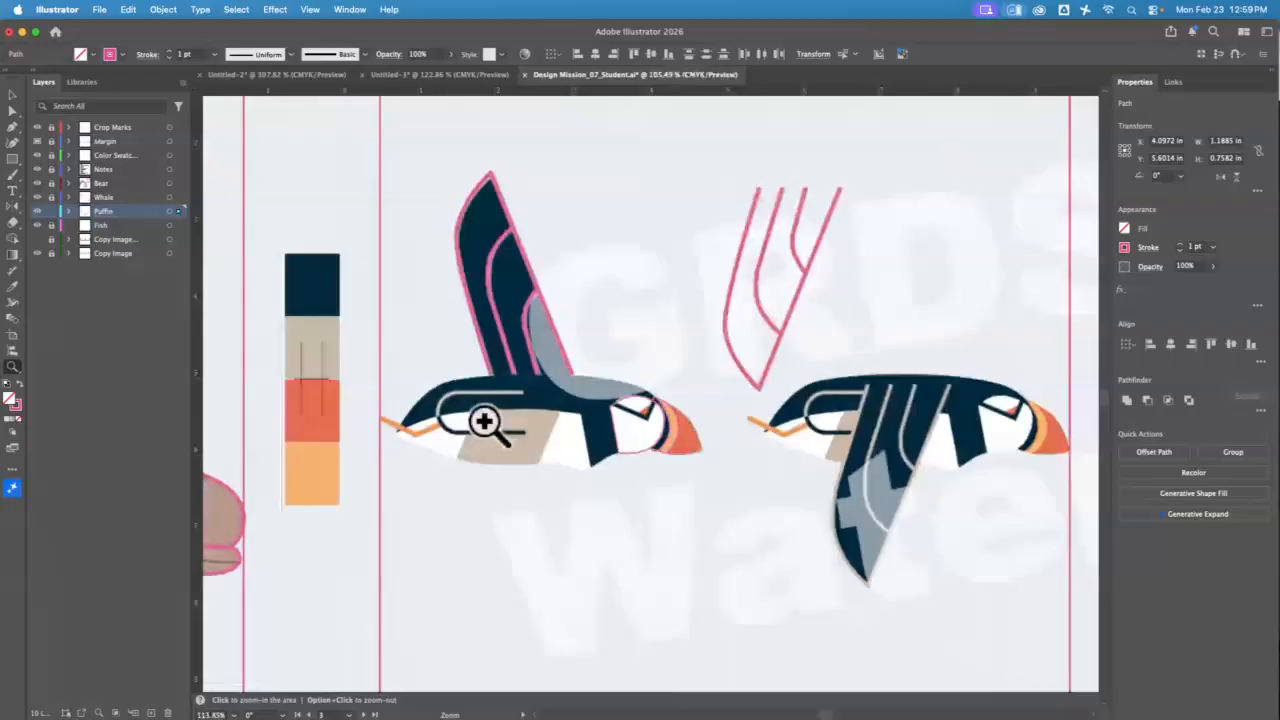
left_click_drag(486, 423, 700, 568)
left_click(700, 572, "alt")
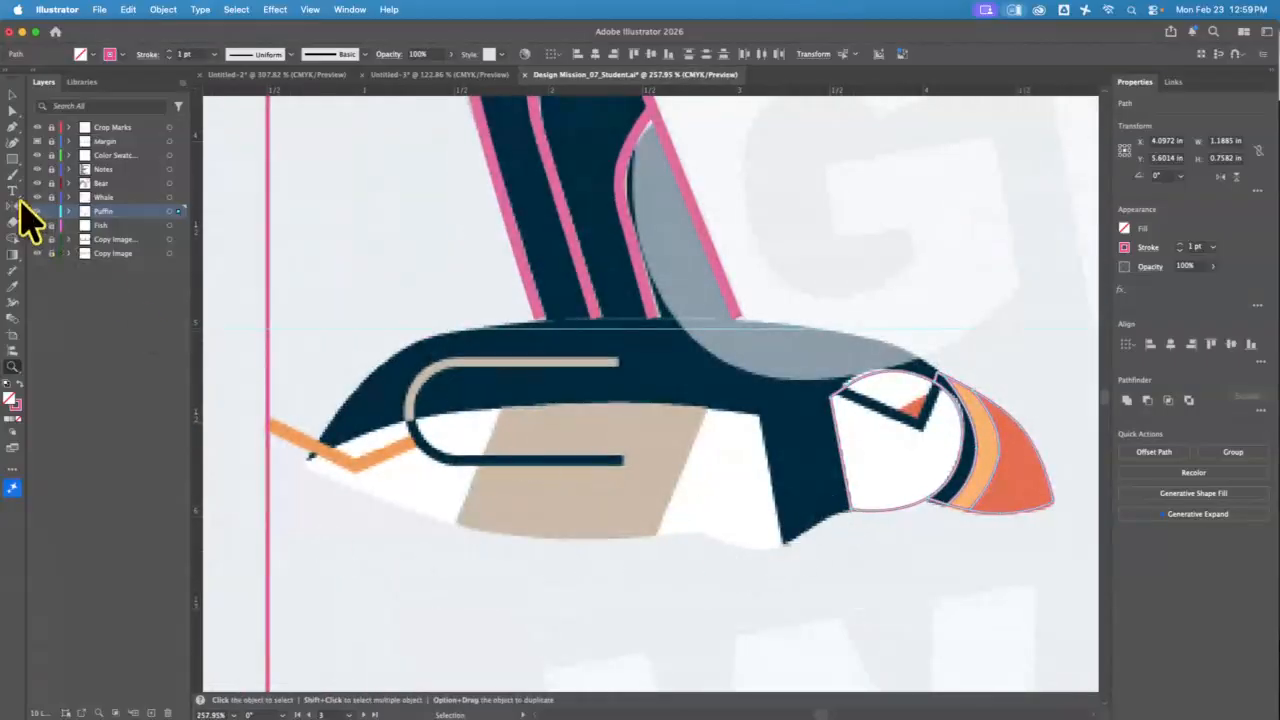
left_click(13, 159)
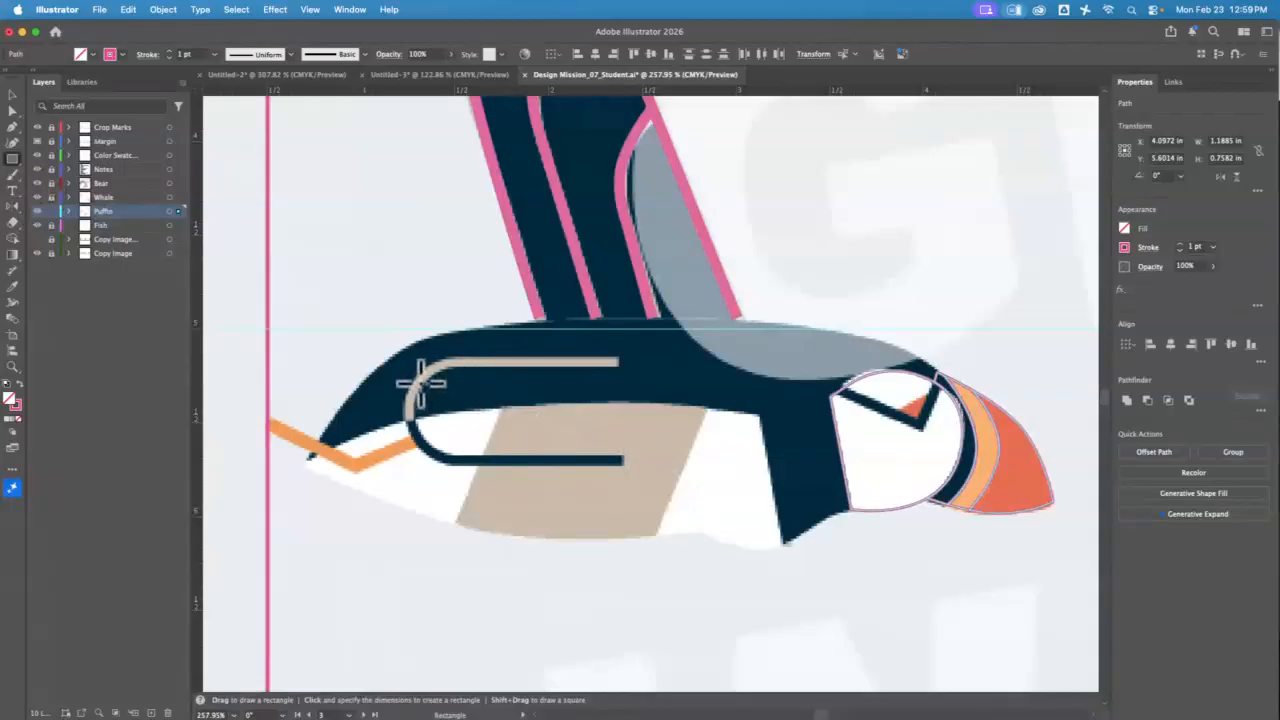
mouse_move(434, 381)
left_mouse_down()
mouse_move(663, 634)
mouse_move(629, 671)
mouse_move(665, 680)
left_mouse_up()
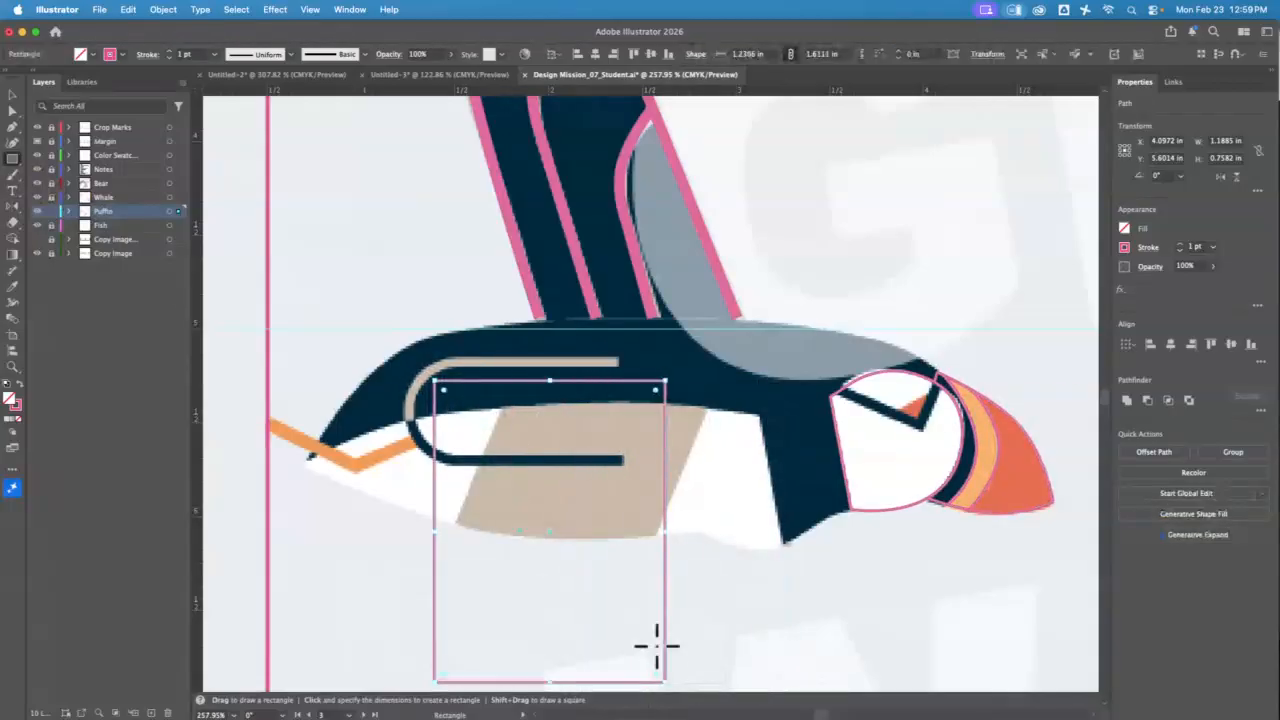
Step: Rotate the rectangle about 22° clockwise, narrow it to about 1.04 in, and align its long sides with the tan patch's slanted edges
left_click(12, 94)
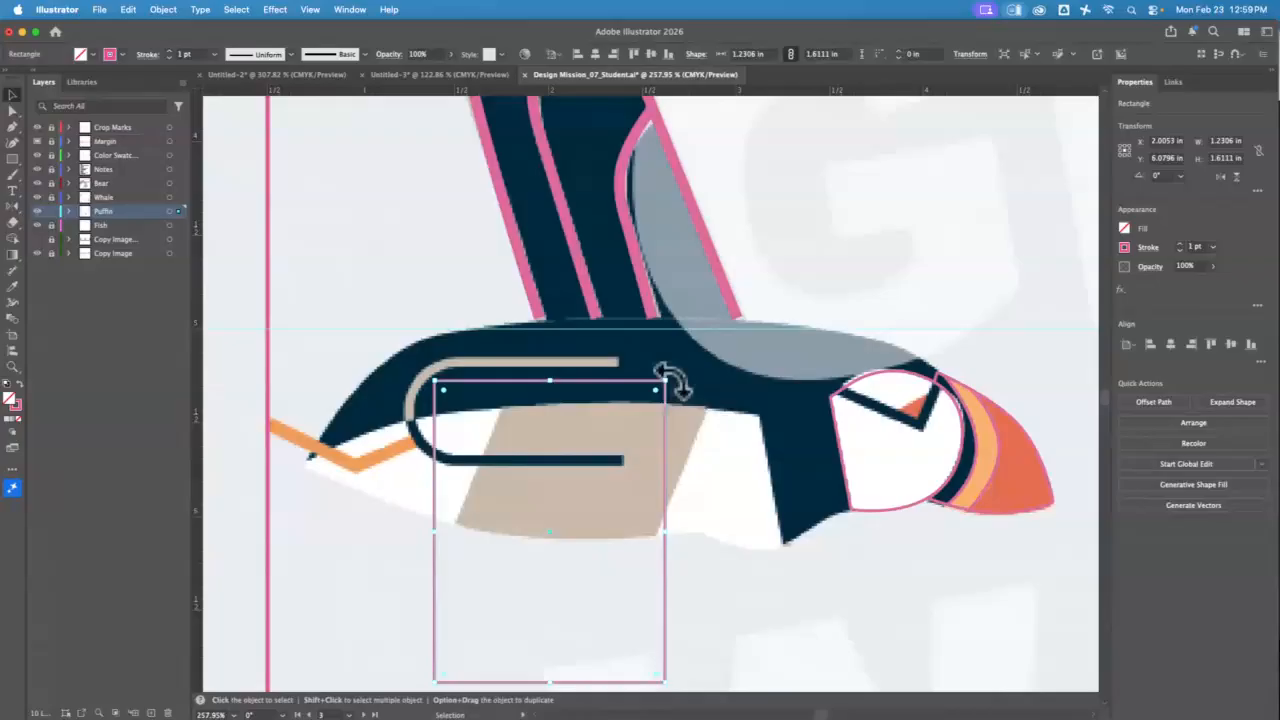
mouse_move(670, 380)
left_mouse_down()
mouse_move(694, 374)
mouse_move(733, 420)
left_mouse_up()
left_click_drag(455, 485, 535, 470)
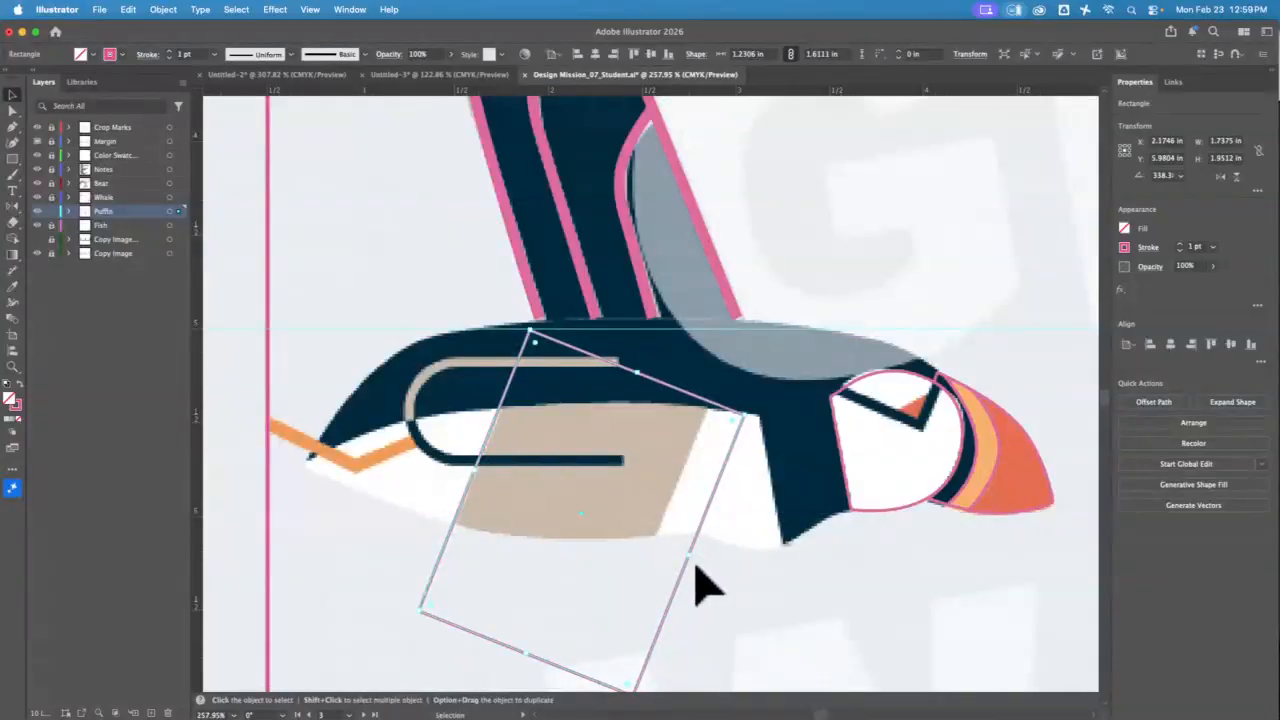
left_click_drag(694, 558, 668, 540)
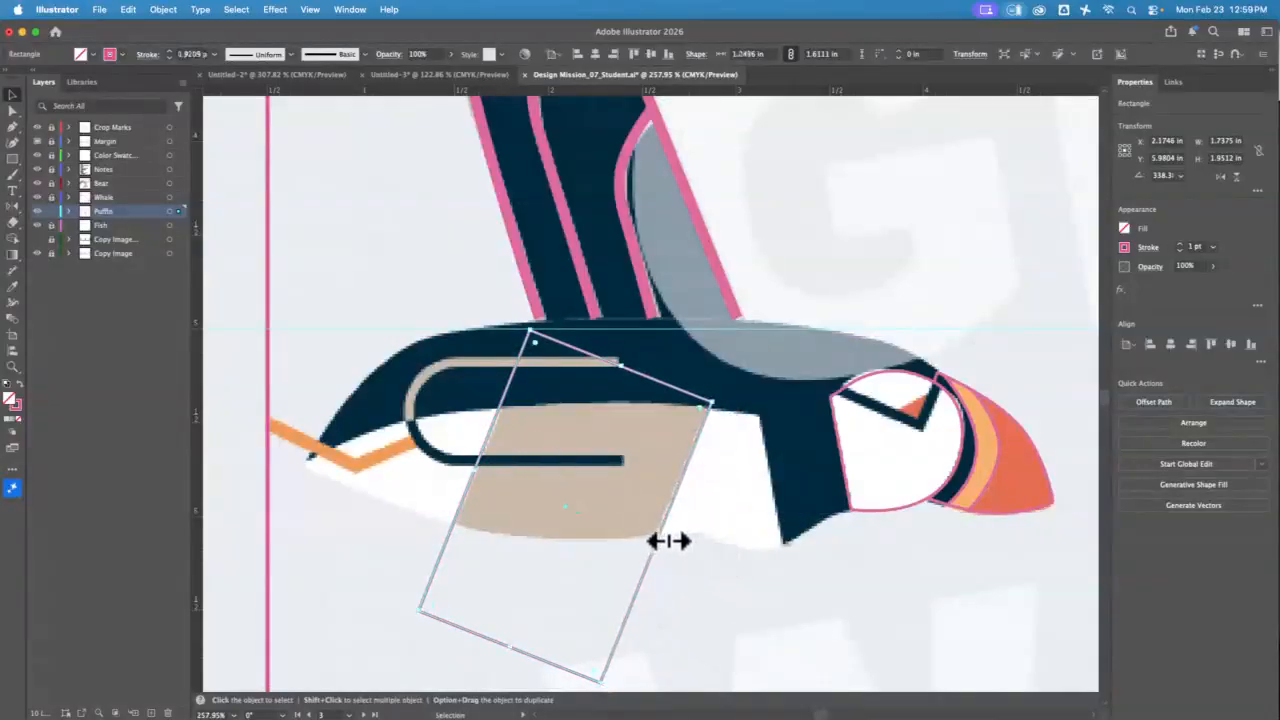
mouse_move(642, 385)
left_mouse_down()
mouse_move(666, 365)
mouse_move(652, 375)
left_mouse_up()
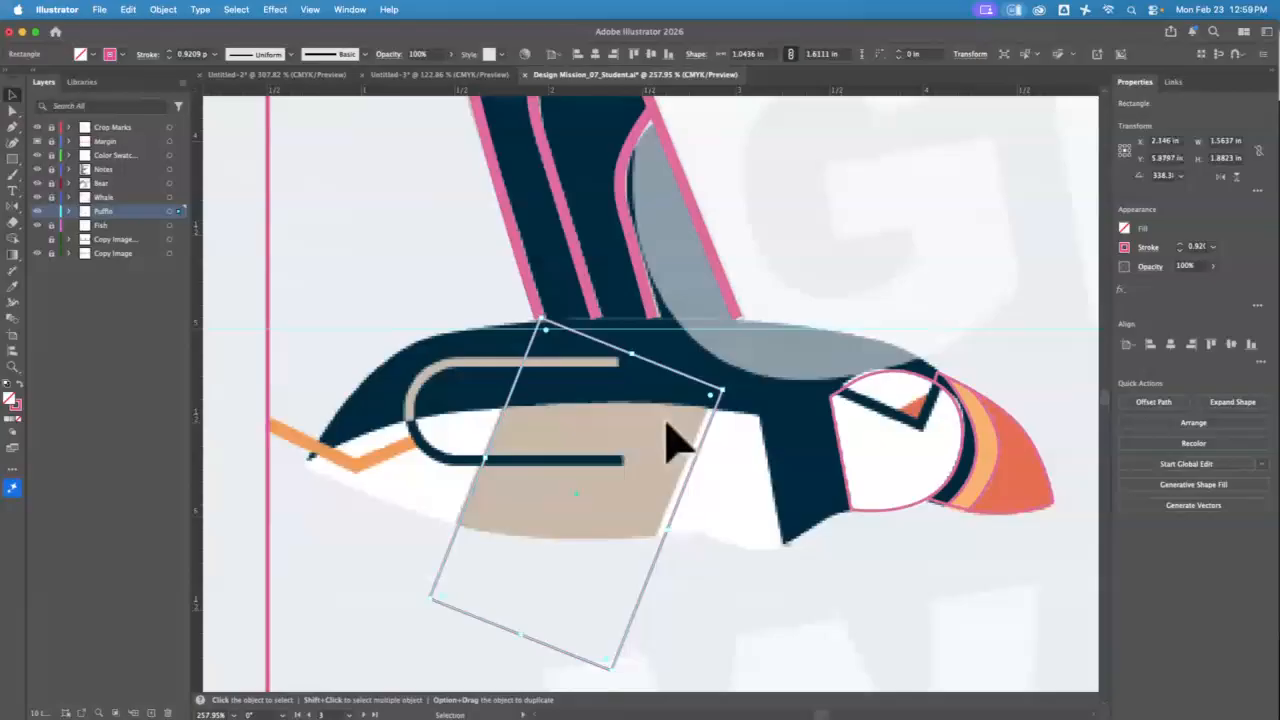
left_click_drag(701, 470, 696, 466)
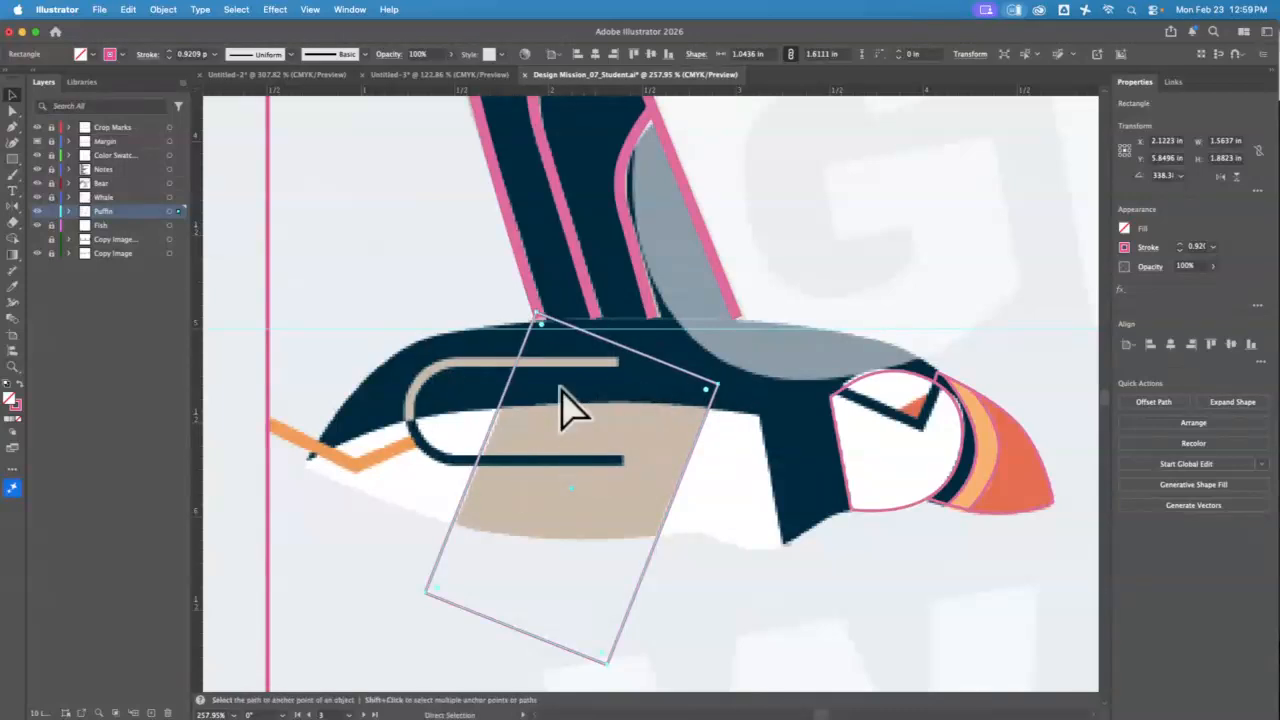
Step: Move the first puffin's raised wing outlines up, clear of the body, into the empty space above the bird
key("super+0")
left_click(523, 492)
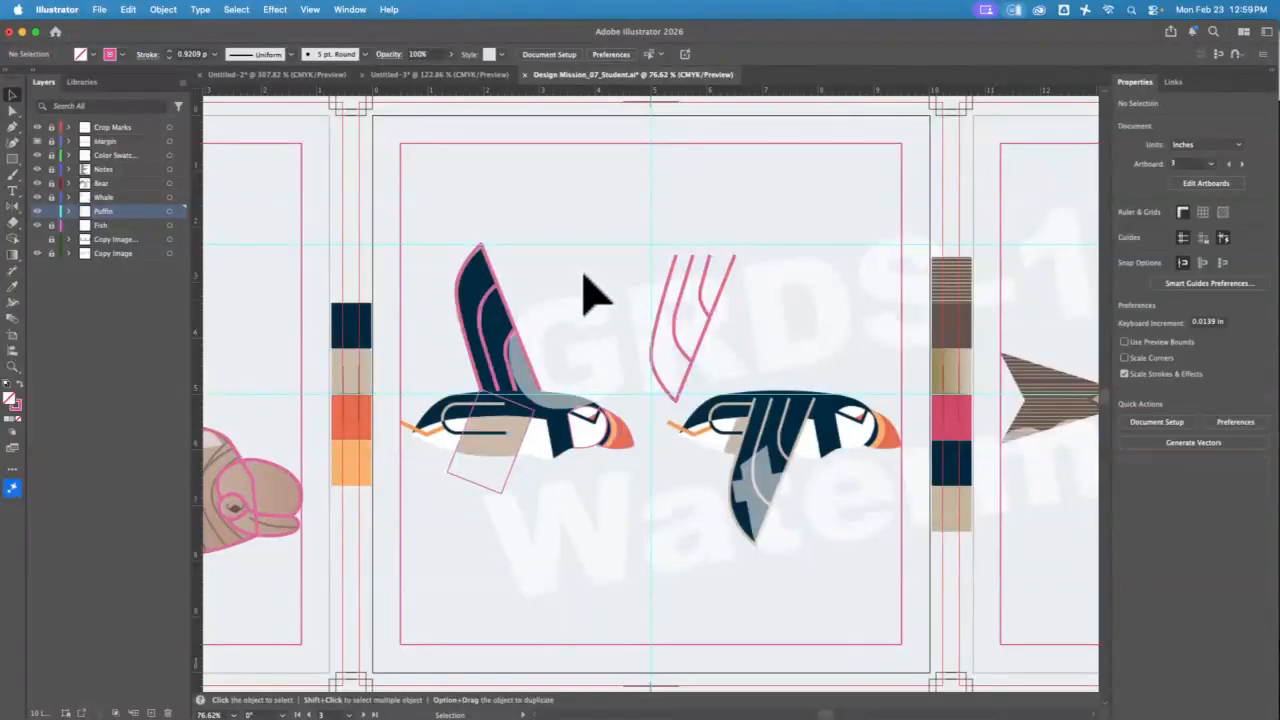
left_click_drag(509, 365, 528, 246)
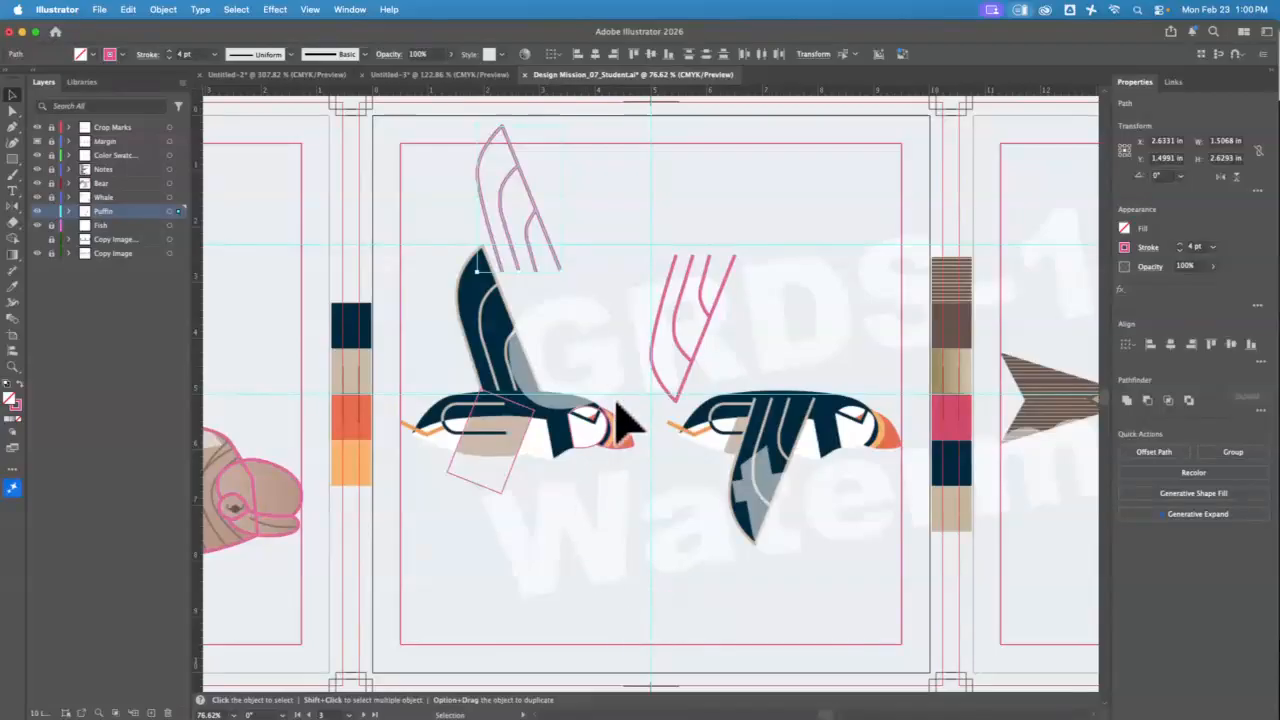
Step: Outline the fish's forked tail as a closed straight-sided shape with the Pen tool, ending where the tail meets the body
left_click_drag(829, 309, 557, 286)
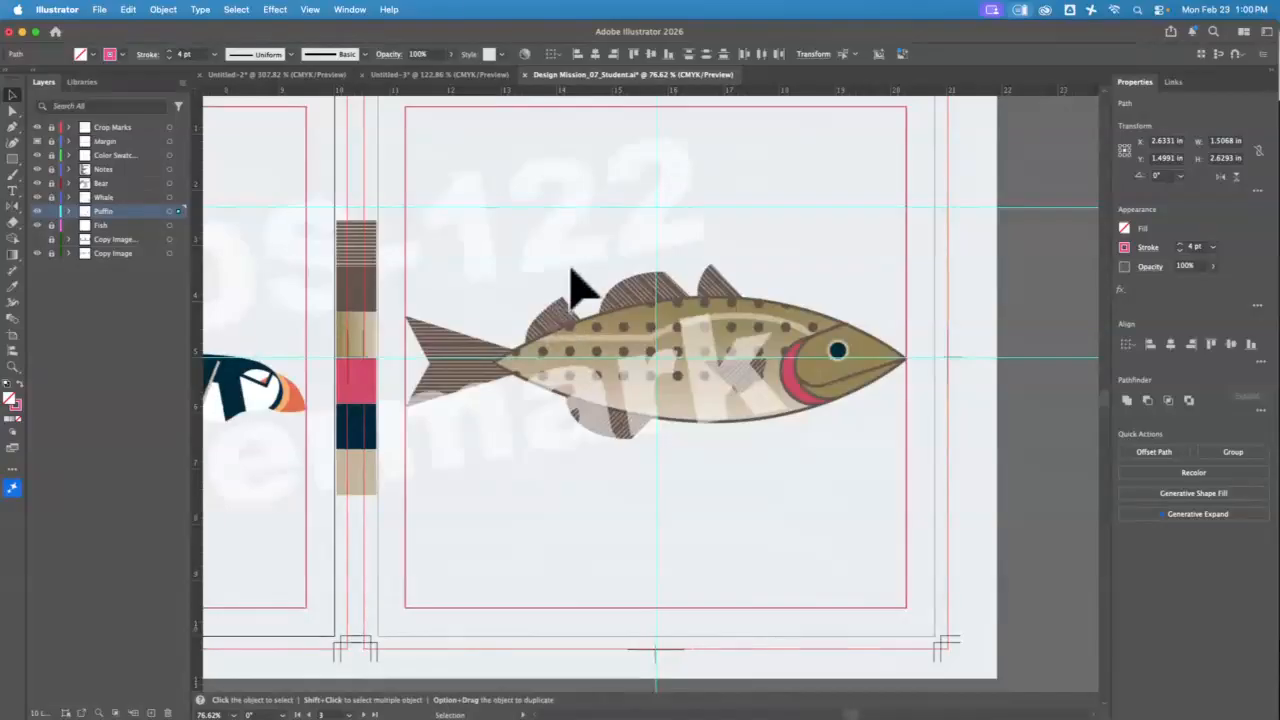
left_click(12, 366)
left_click(480, 340)
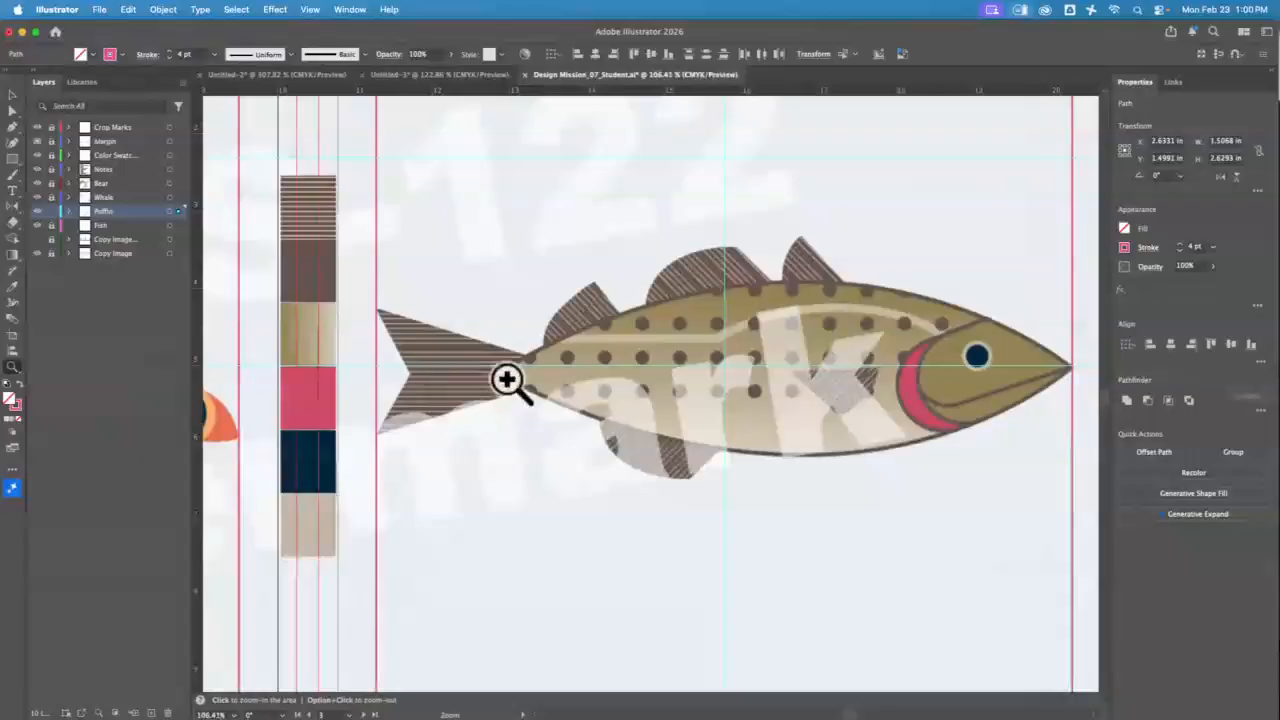
left_click(12, 96)
left_click(12, 127)
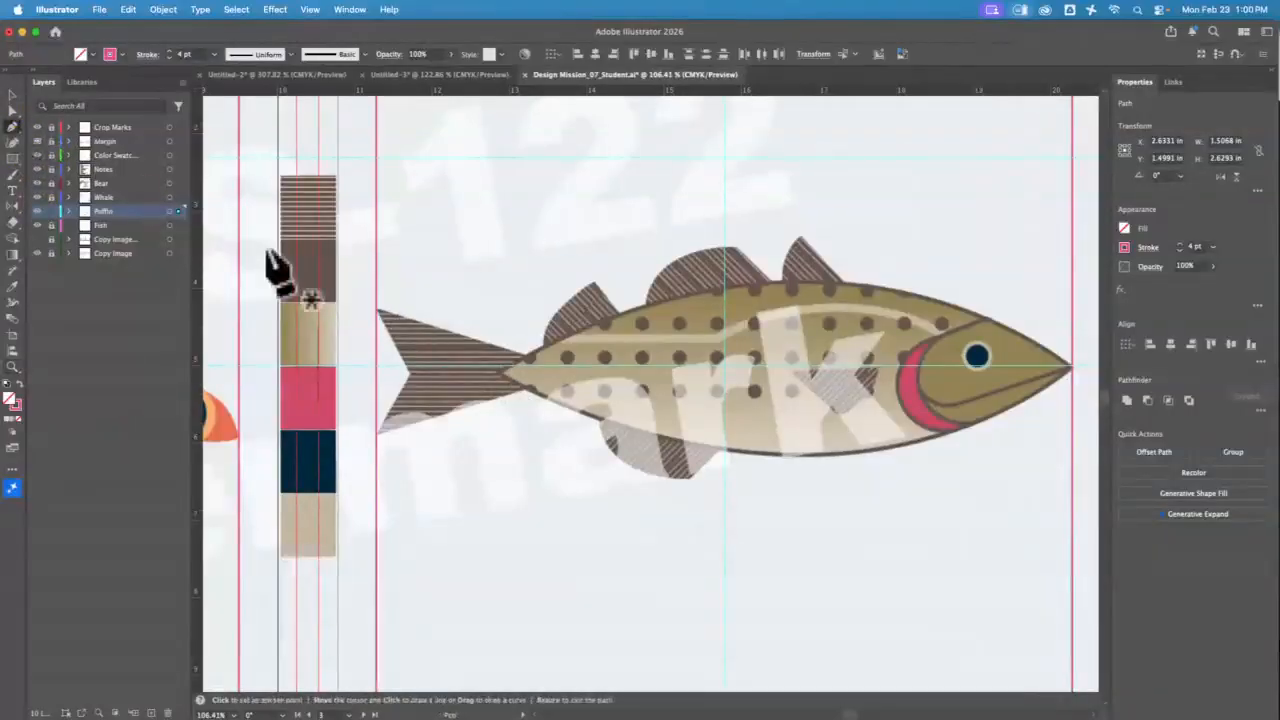
left_click(520, 386)
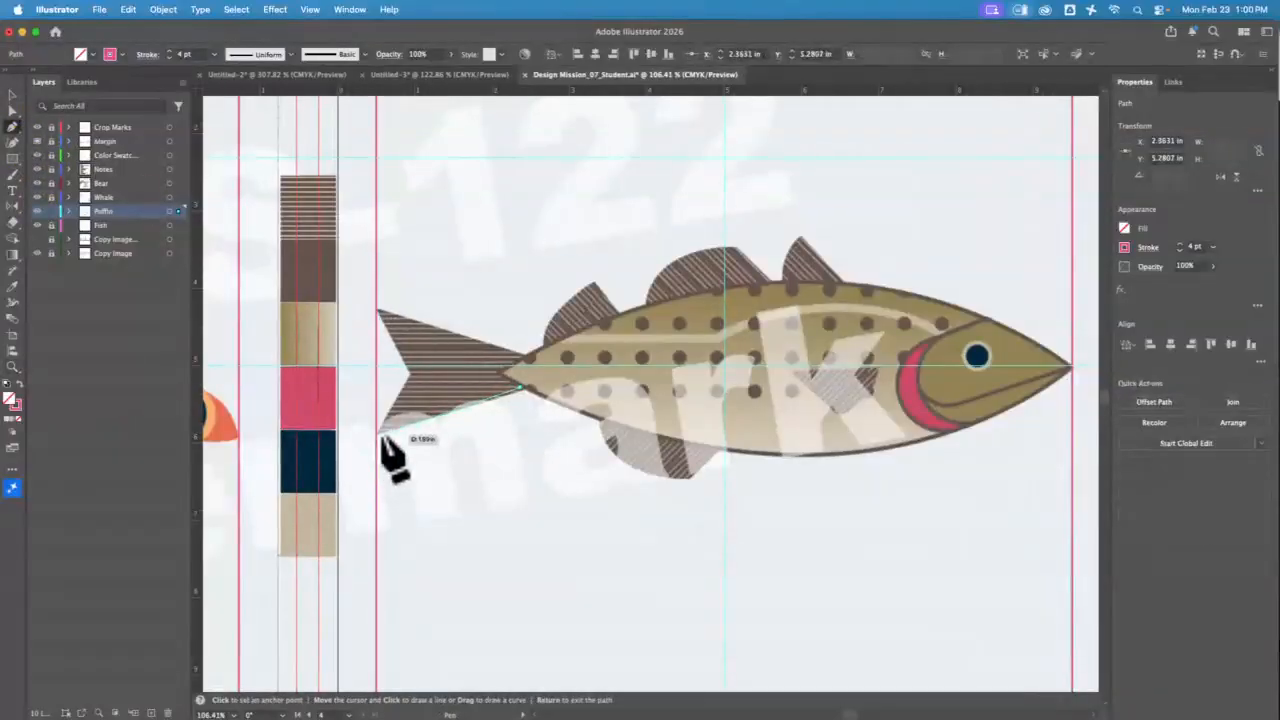
left_click(377, 433)
left_click(405, 374)
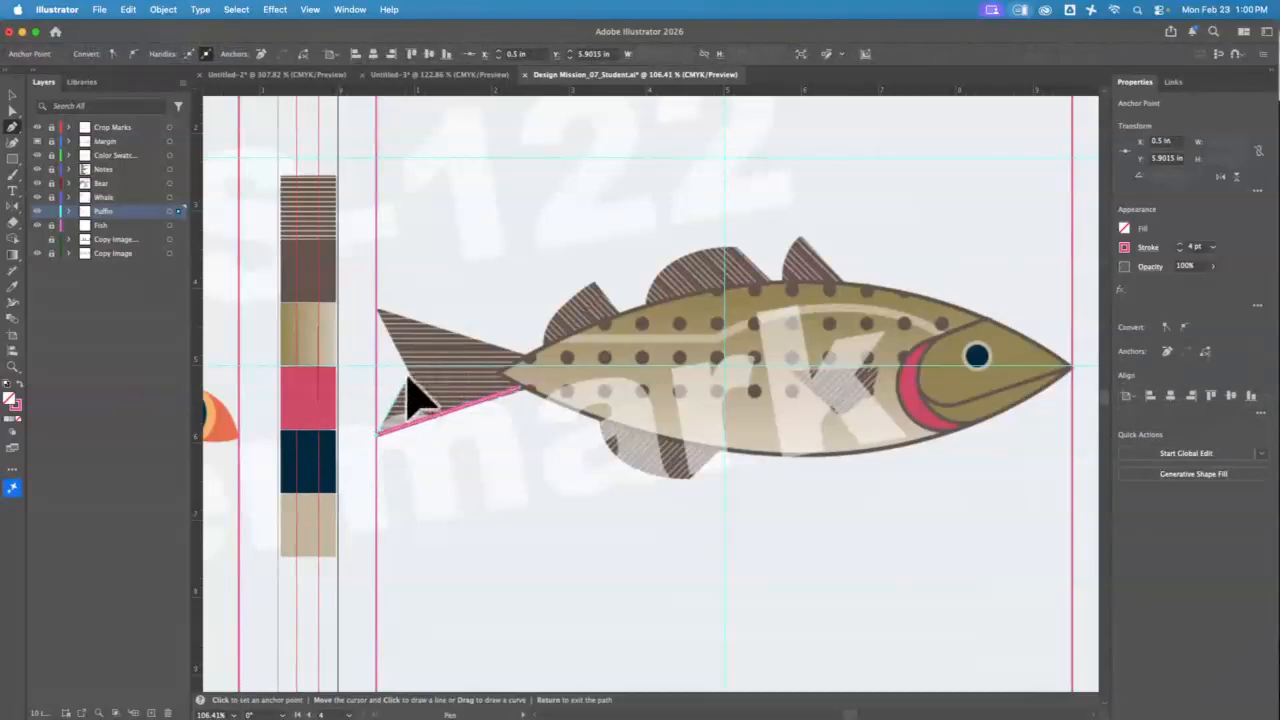
left_click(378, 310)
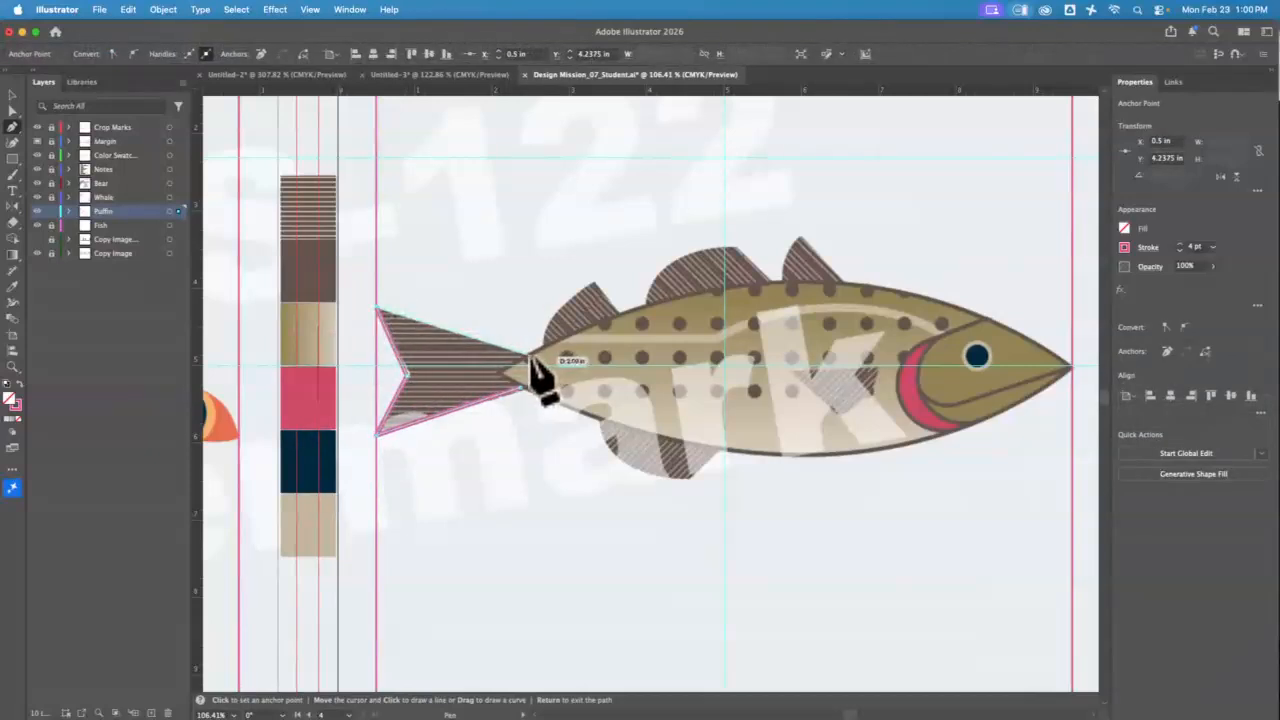
left_click(530, 358)
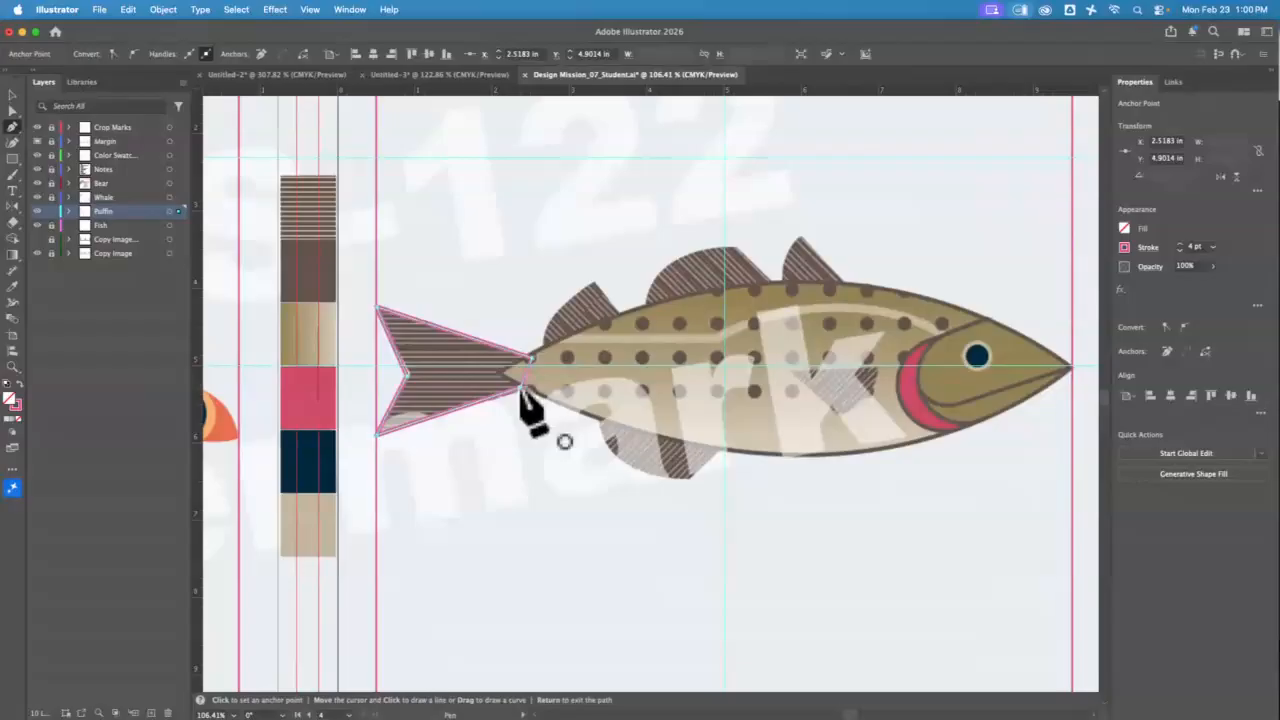
left_click(520, 388)
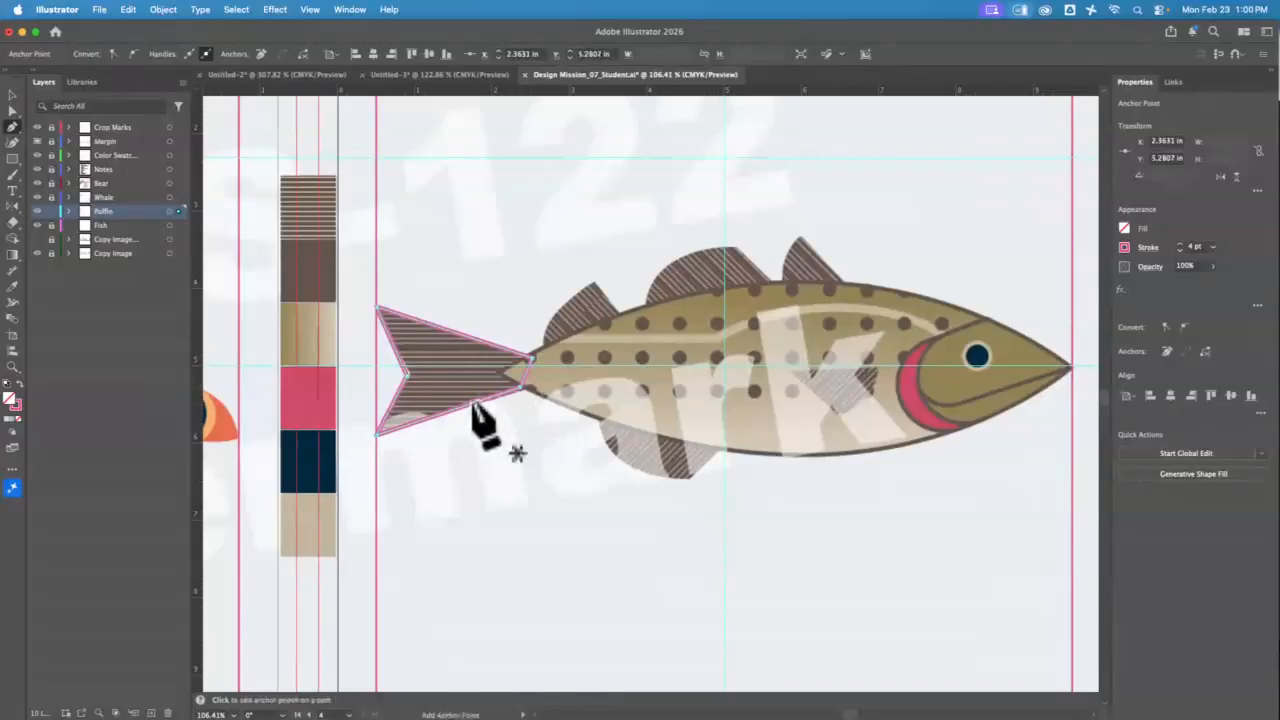
Step: Fill the tail shape with the brown horizontal stripe pattern sampled from the striped color swatch beside the fish
left_click(12, 286)
left_click(318, 197)
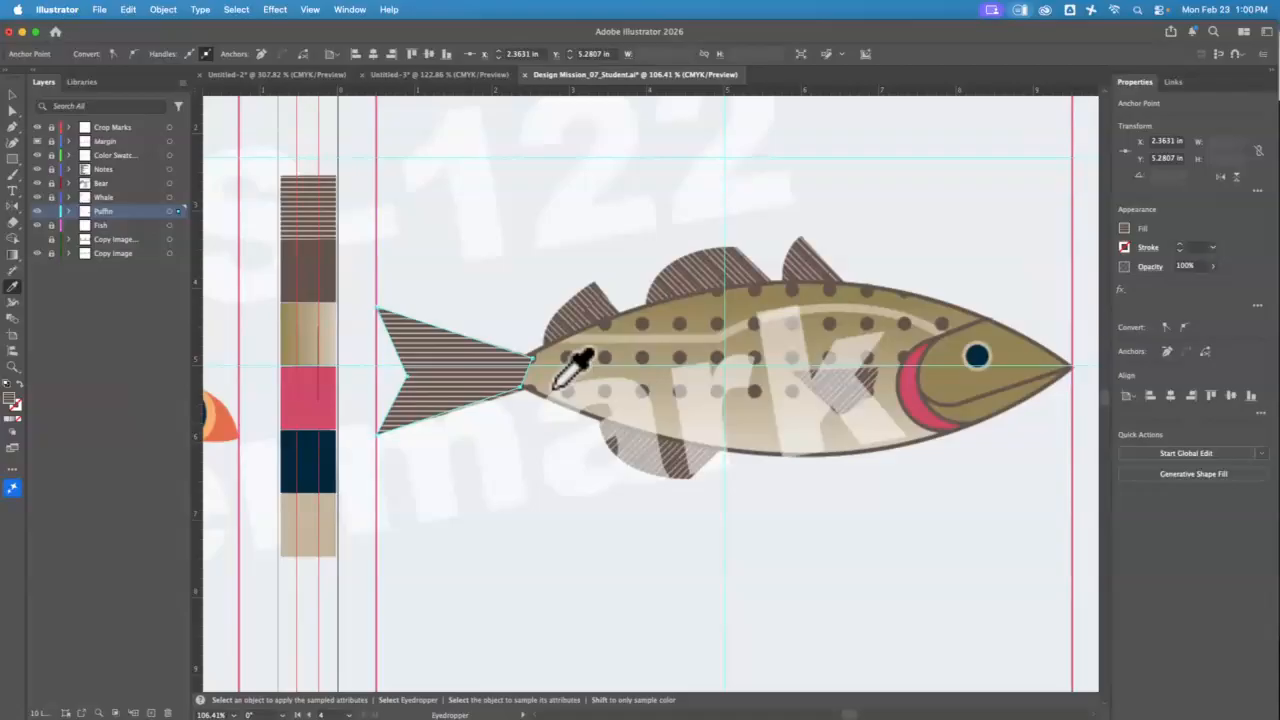
left_click(14, 98)
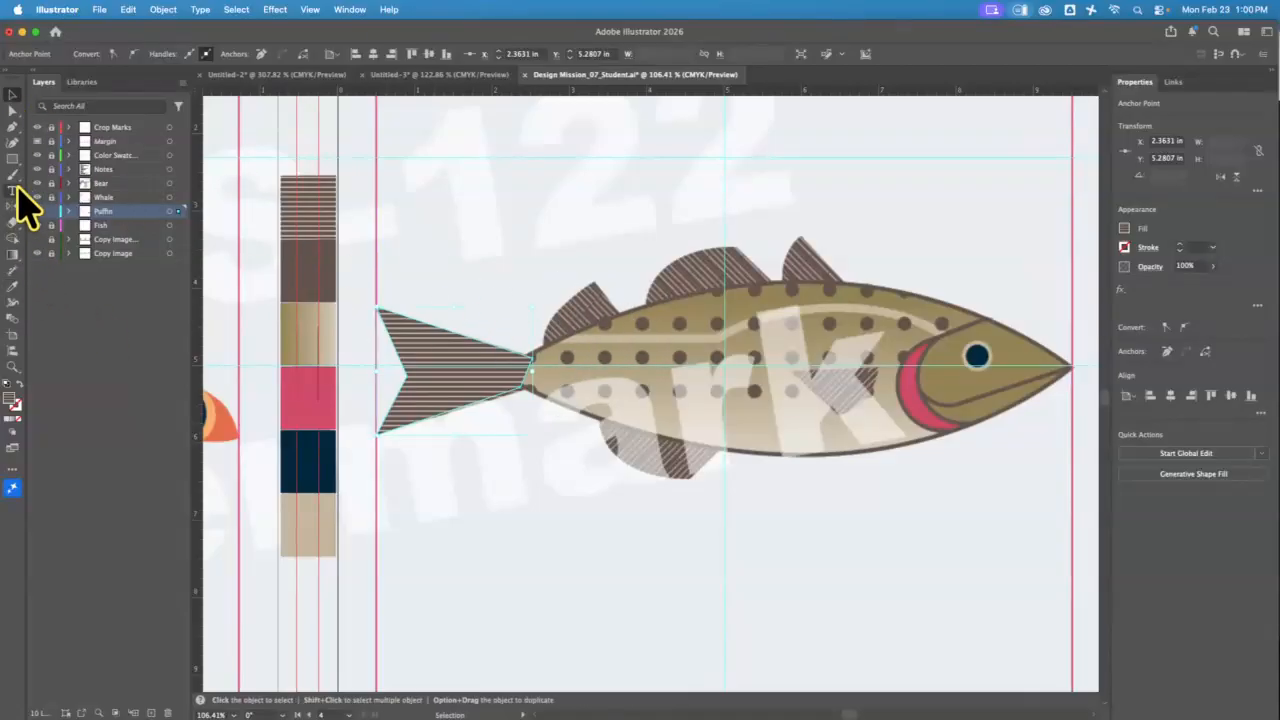
Step: Outline the dorsal fin nearest the tail as a closed striped shape, with a curved rear edge and its base overlapping the body
left_click(13, 367)
left_click_drag(560, 297, 599, 388)
key("space")
left_click(13, 128)
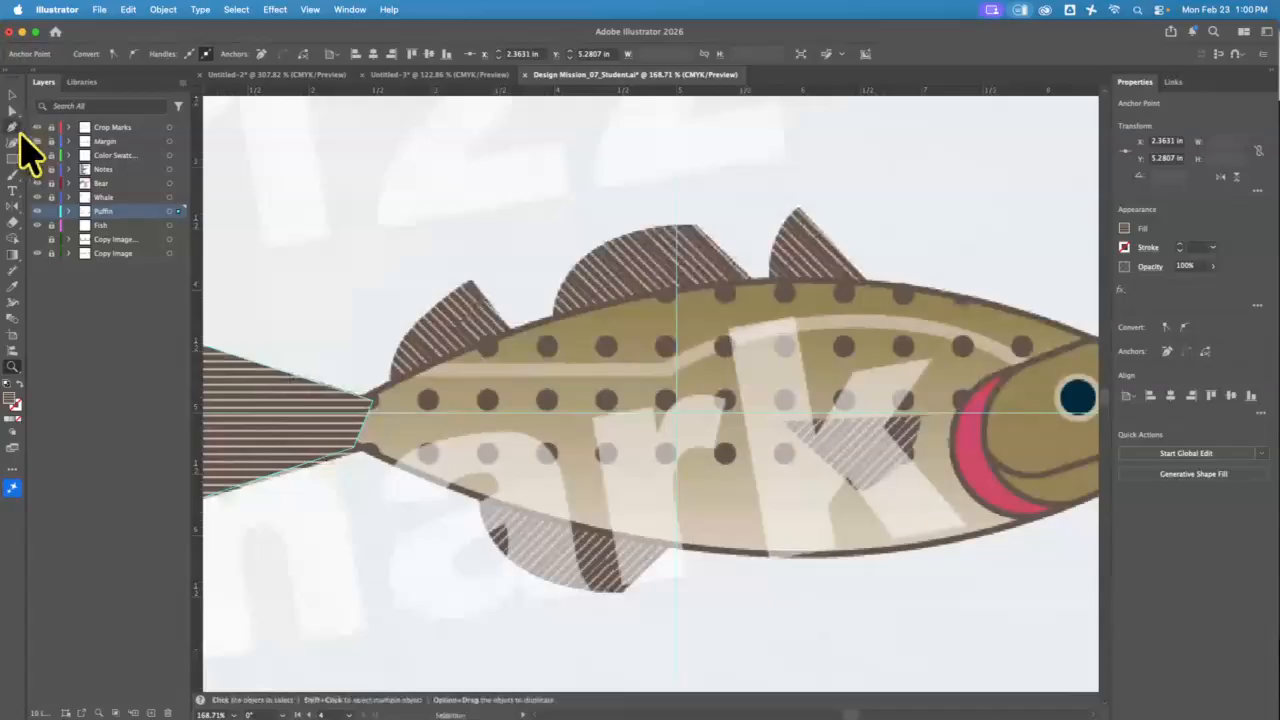
left_click(390, 395)
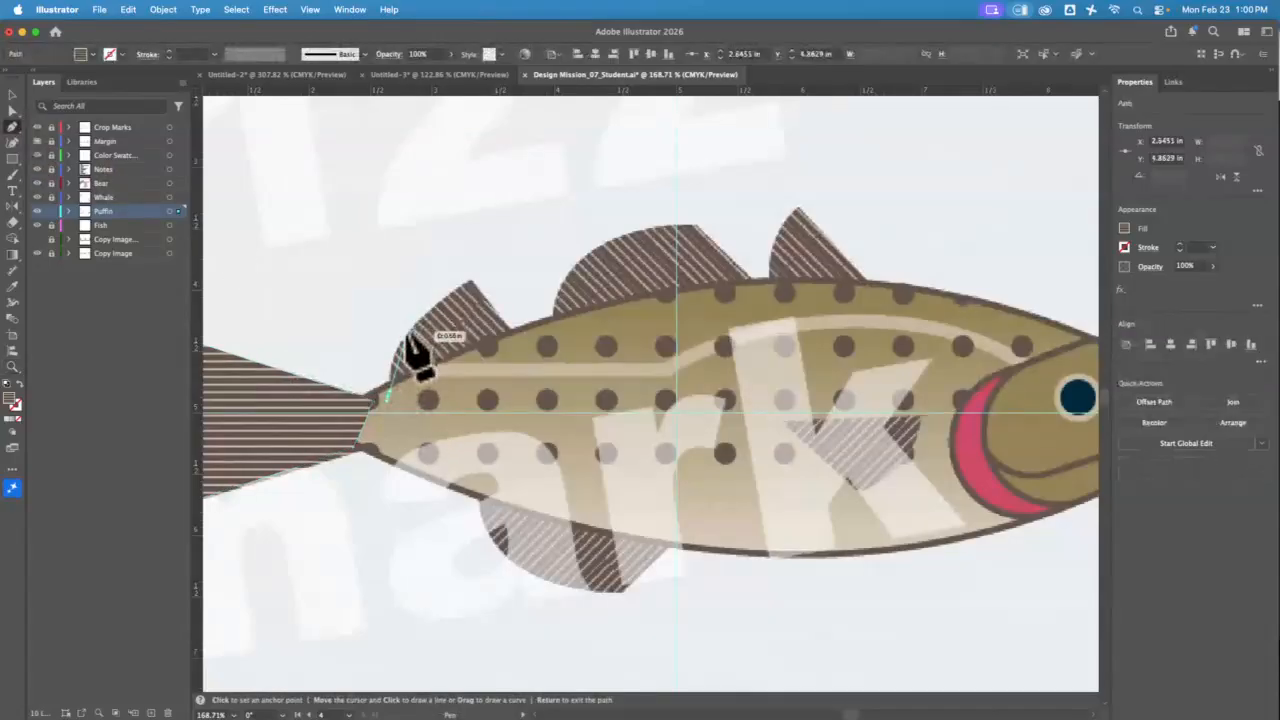
left_click_drag(413, 334, 467, 286)
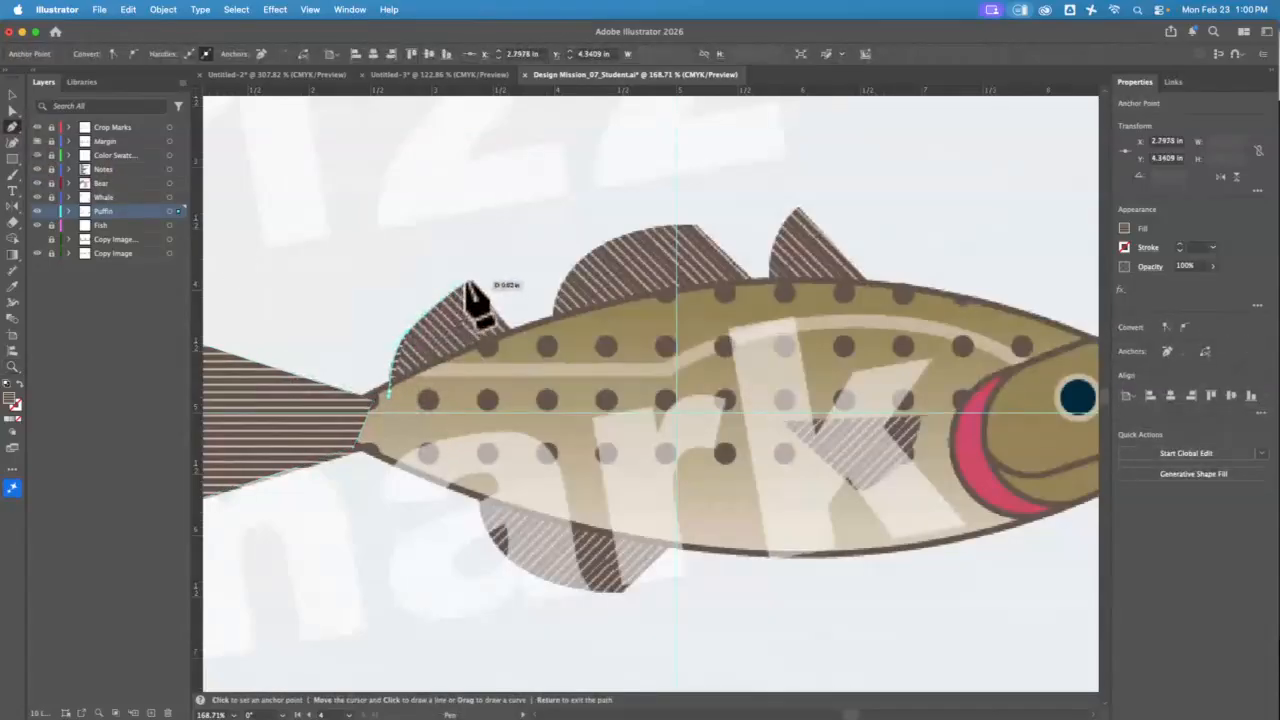
left_click(471, 282)
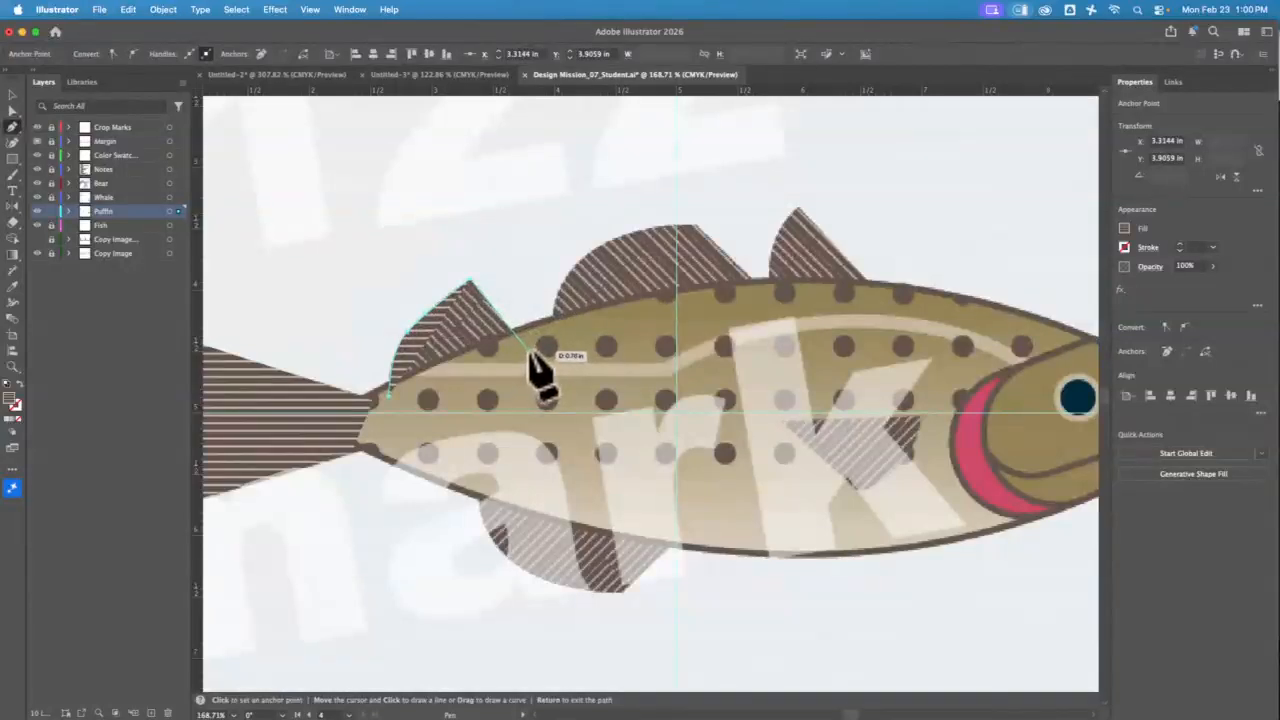
left_click(530, 352)
left_click(389, 397)
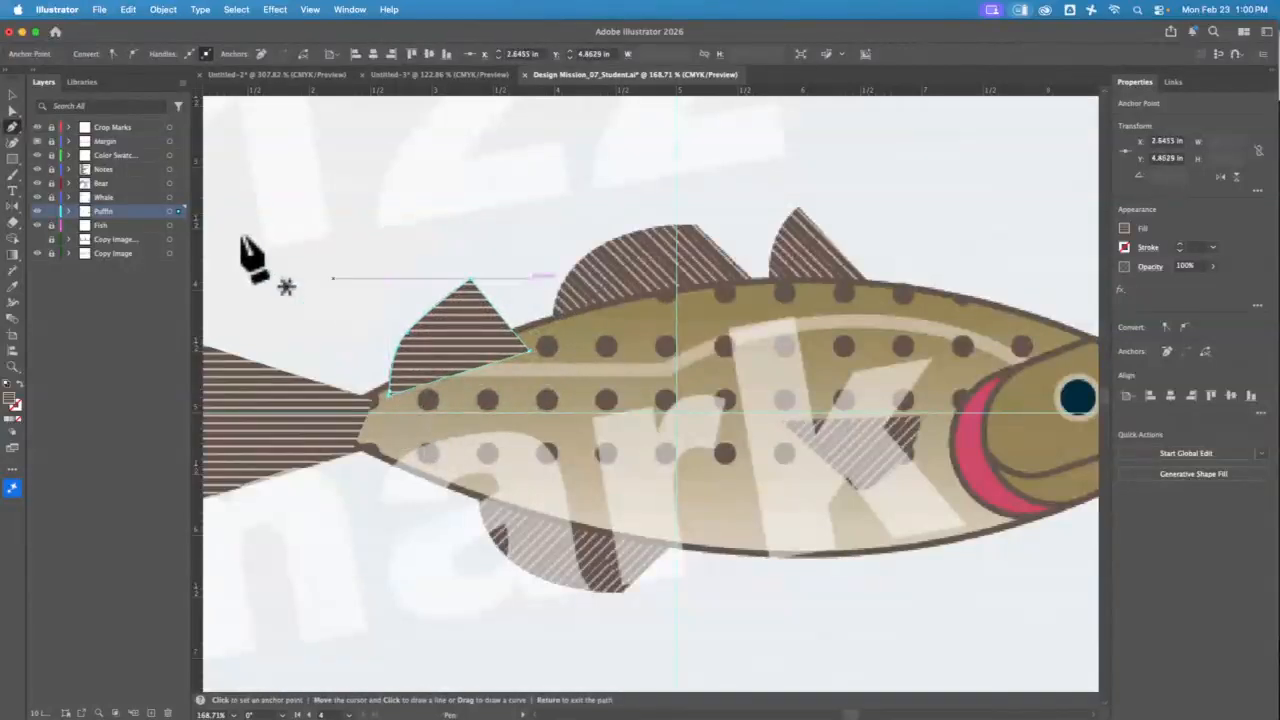
Step: Try to angle the stripes of the dorsal fin nearest the tail by rotating the fin about 2° clockwise, including with Free Transform
left_click(12, 95)
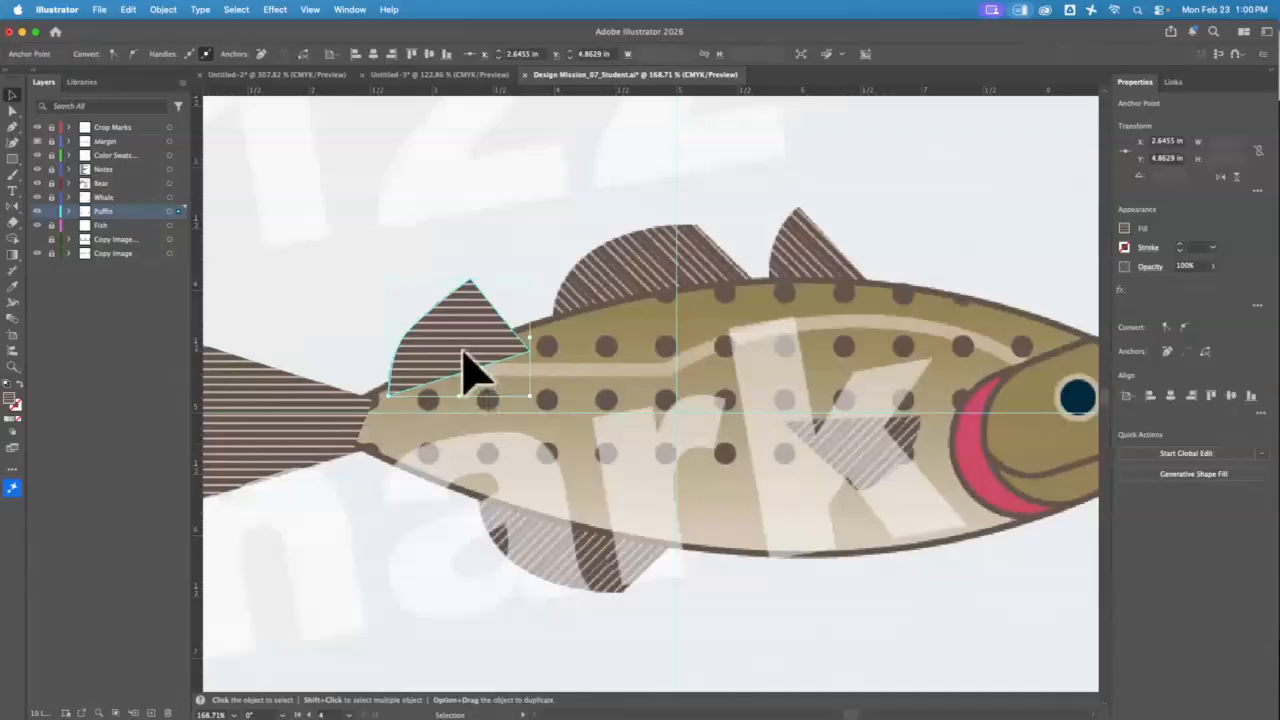
left_click(463, 366)
left_click(12, 110)
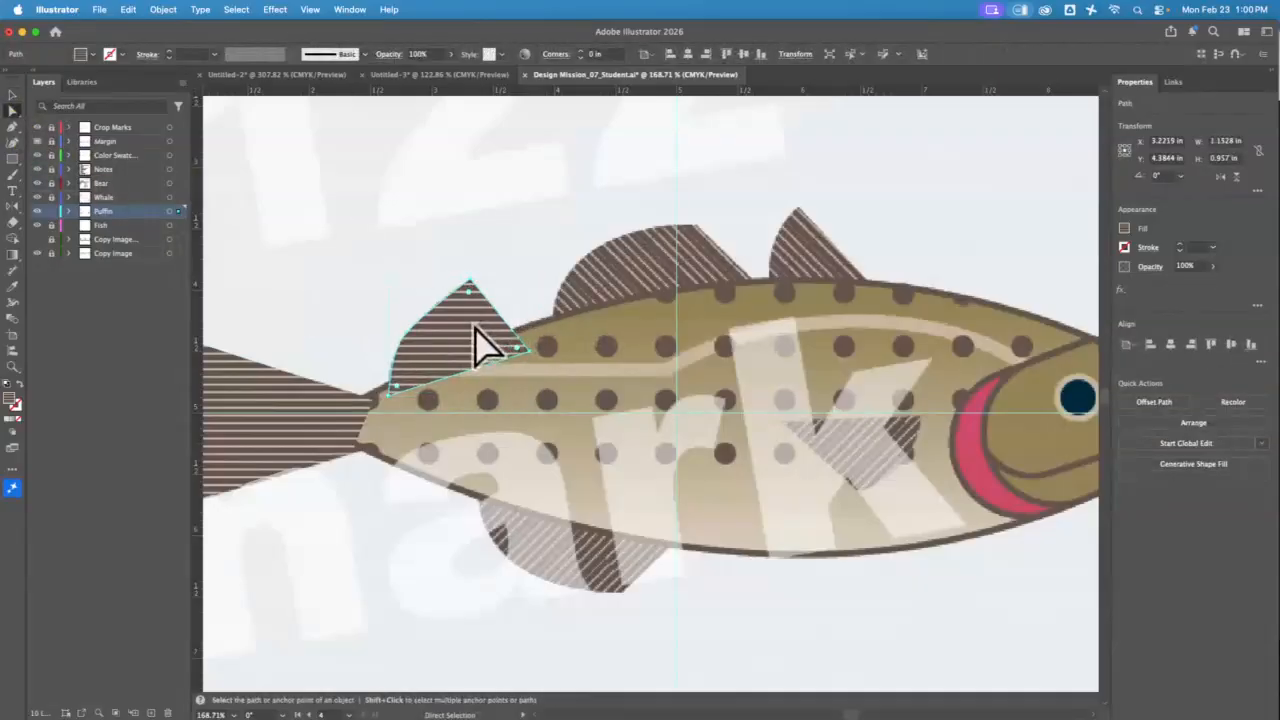
left_click(12, 95)
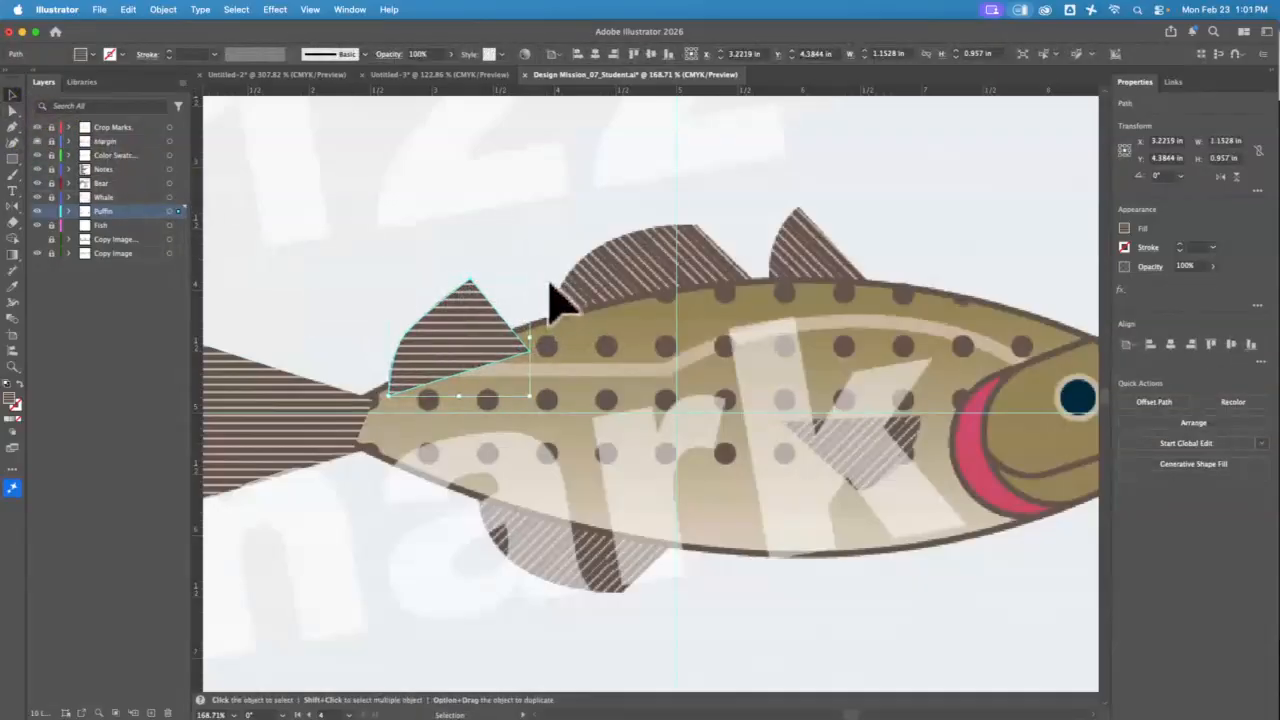
mouse_move(535, 272)
left_mouse_down()
mouse_move(549, 329)
mouse_move(493, 385)
mouse_move(527, 280)
left_mouse_up()
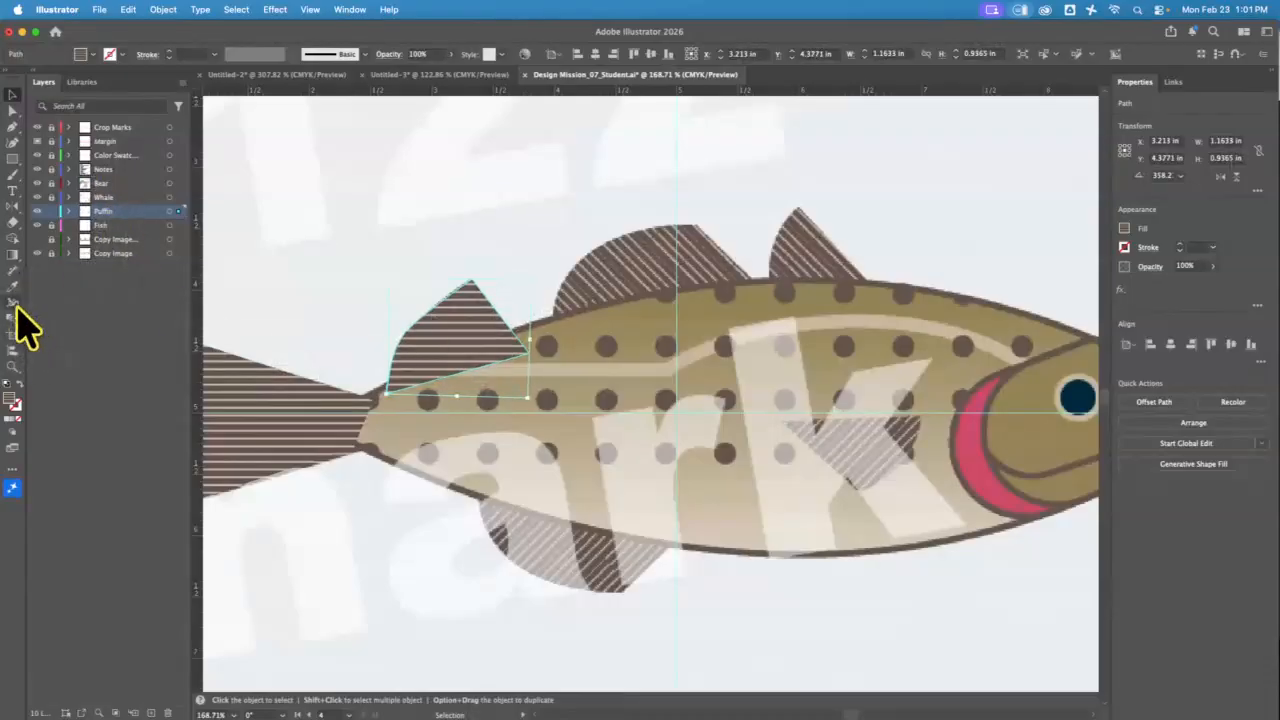
key("e")
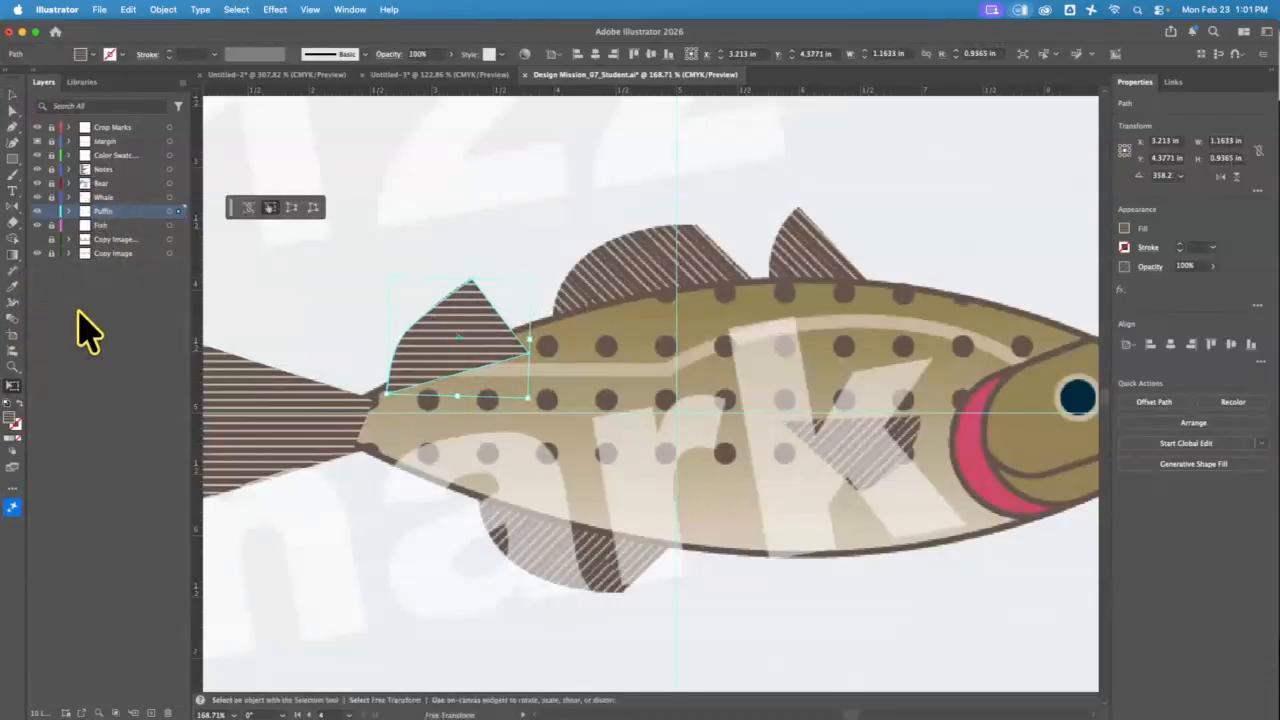
mouse_move(538, 277)
left_mouse_down()
mouse_move(554, 323)
mouse_move(526, 271)
mouse_move(533, 285)
left_mouse_up()
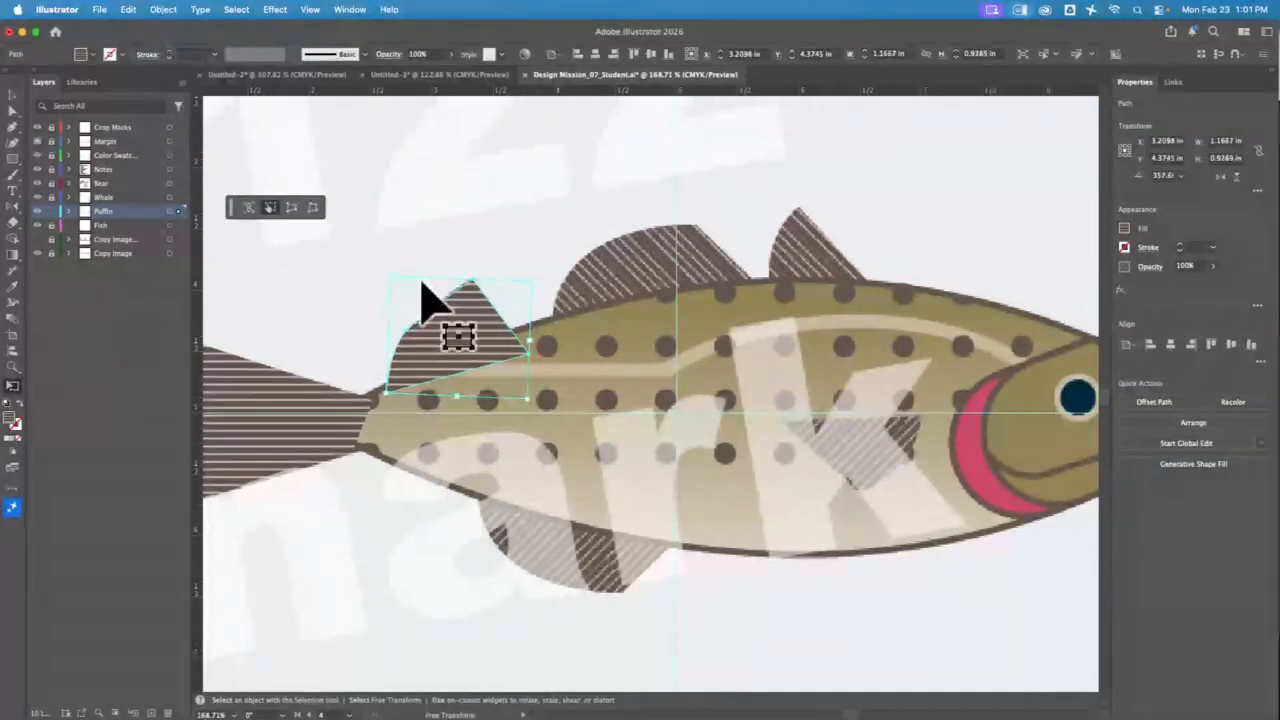
Step: Open the fill swatches for the dorsal fin nearest the tail and try again to turn its stripes by adjusting the shape directly
left_click(1126, 233)
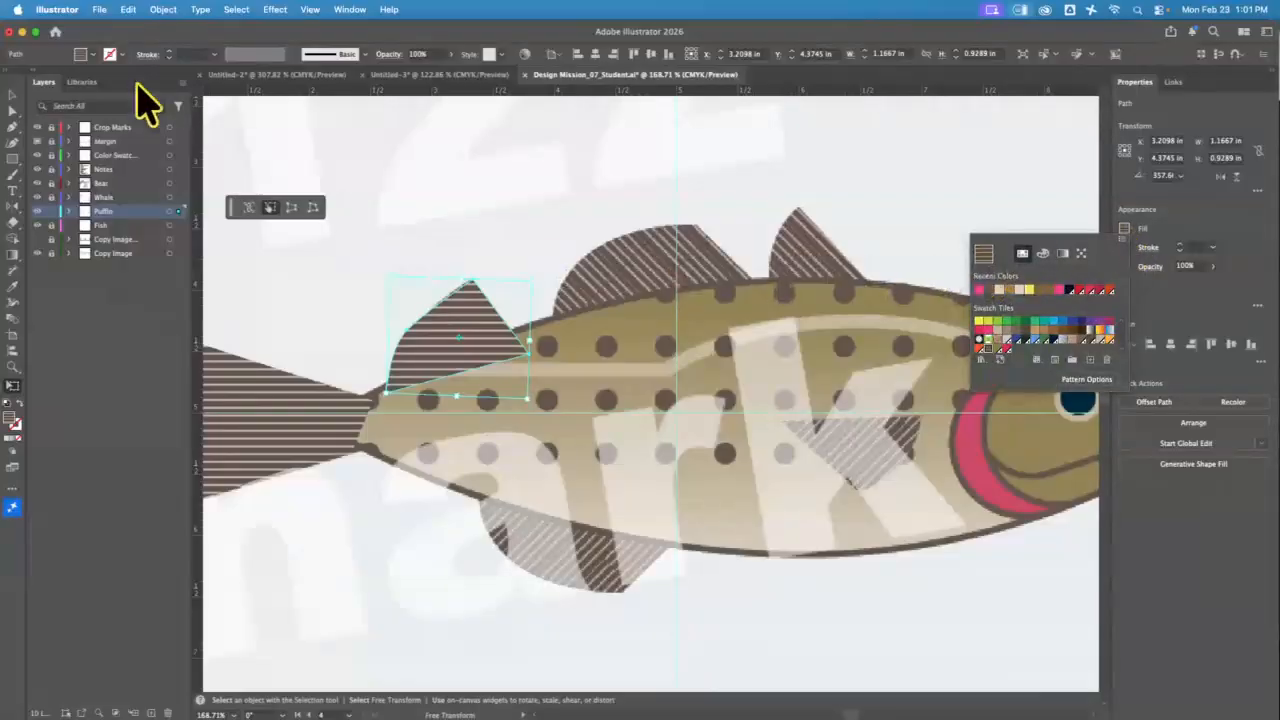
left_click(12, 110)
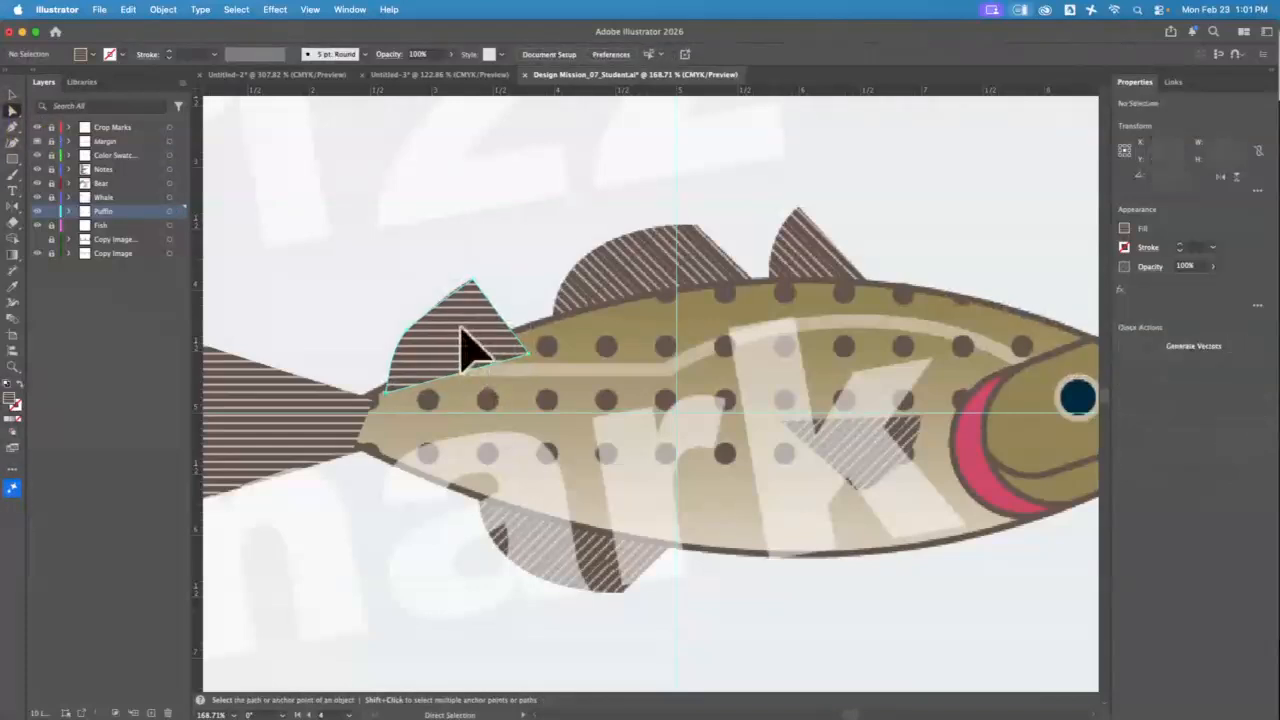
left_click_drag(532, 358, 540, 360)
left_click(12, 95)
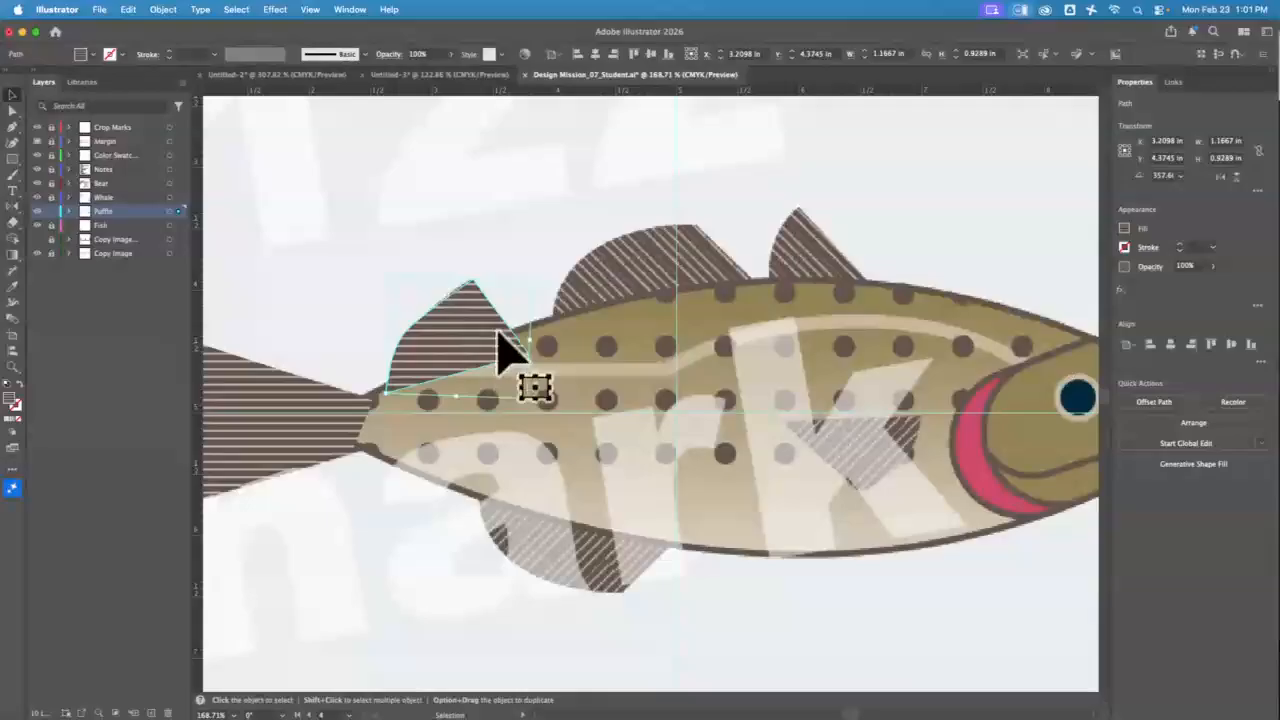
mouse_move(537, 401)
left_mouse_down()
mouse_move(510, 430)
mouse_move(543, 404)
left_mouse_up()
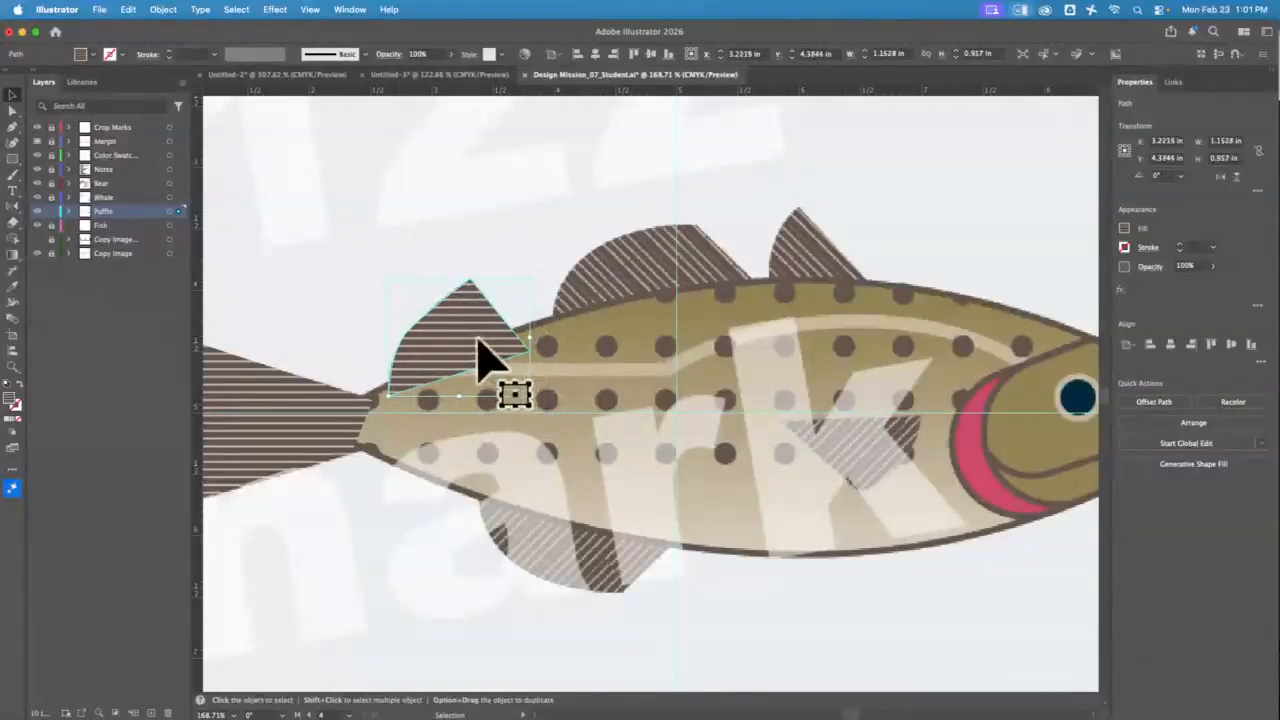
left_click_drag(476, 338, 485, 365)
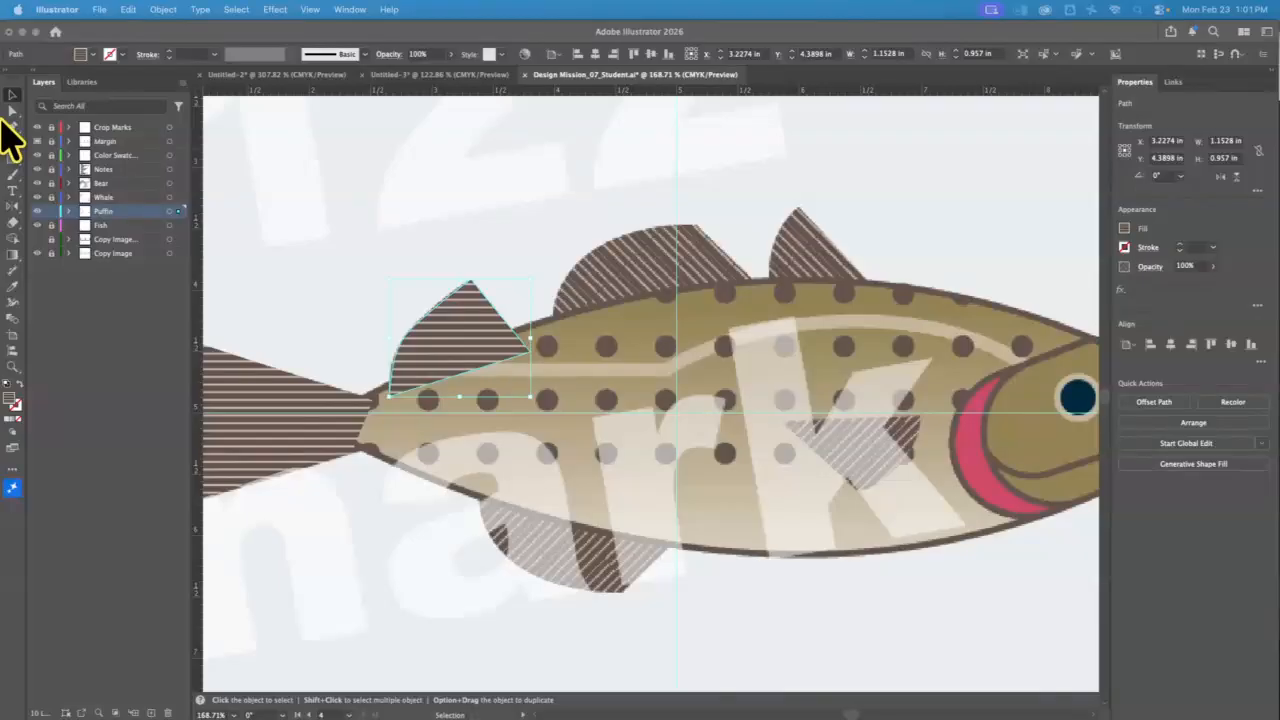
Step: Switch to Chrome and search the web for how to rotate the fill pattern in Illustrator
left_click_drag(3, 119, 689, 104)
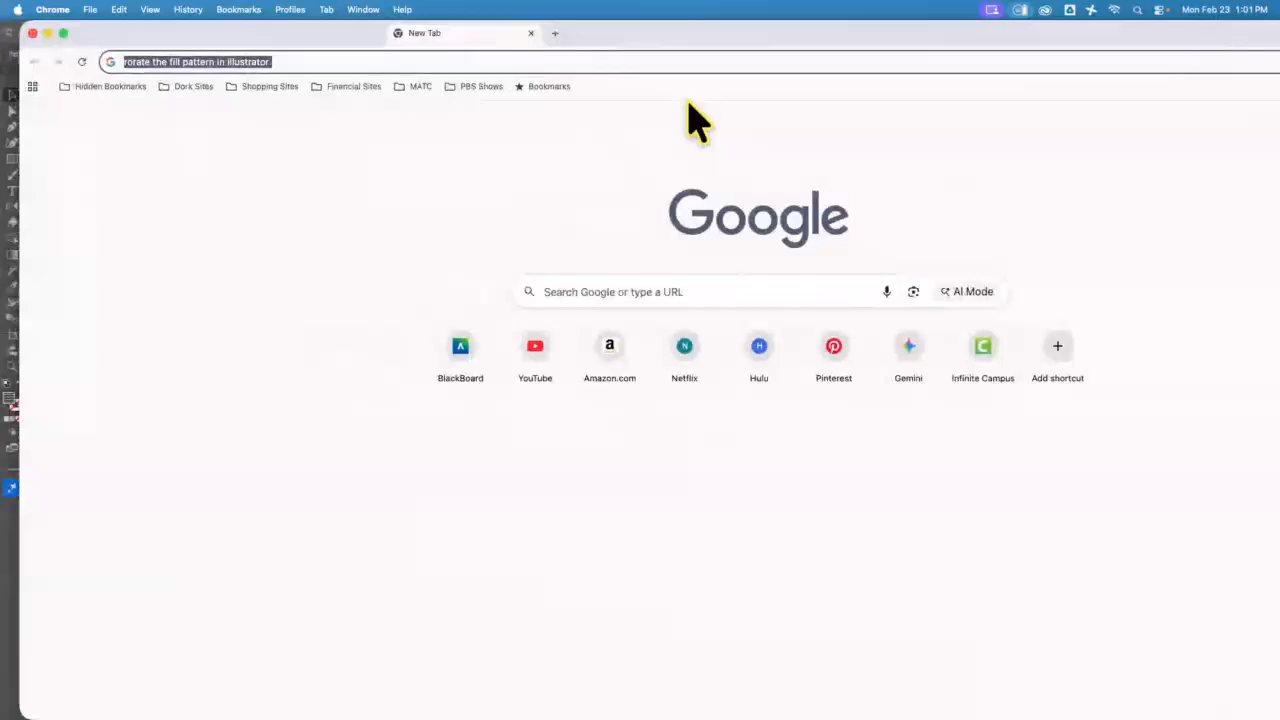
left_click(273, 62)
key("Return")
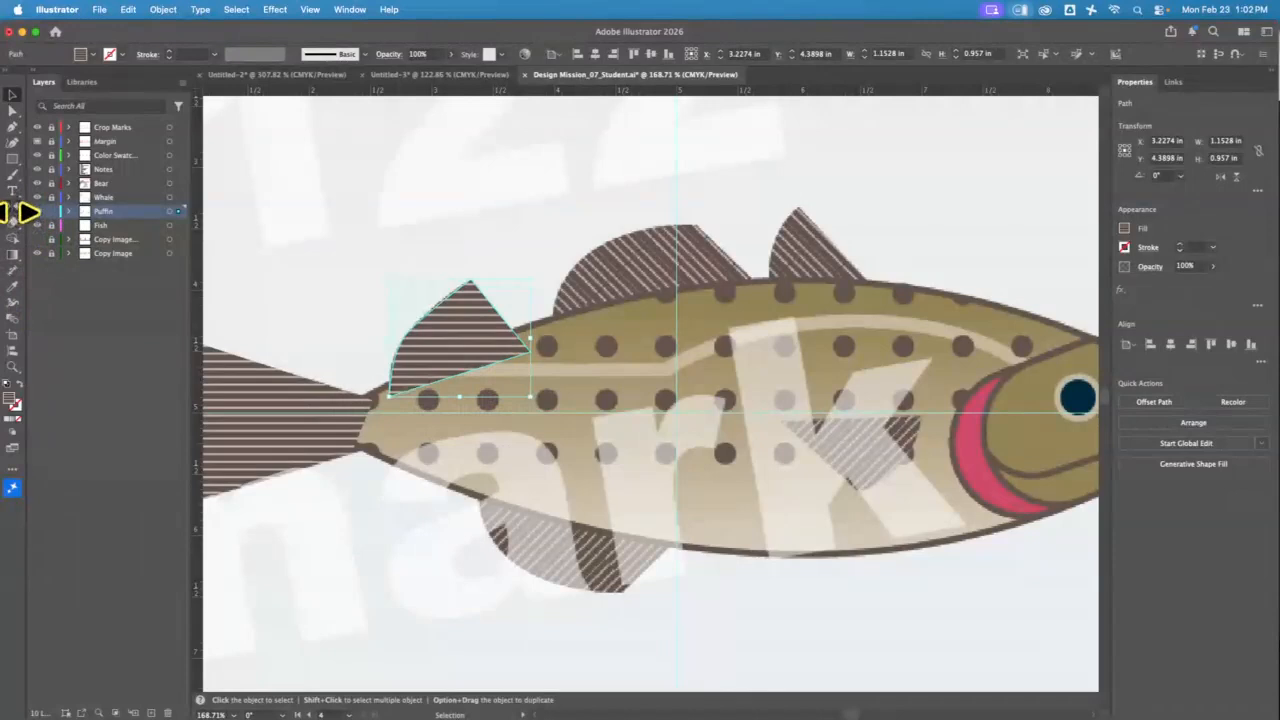
Step: Back in Illustrator, rotate only the stripe pattern inside the dorsal fin nearest the tail until its stripes match the reference's diagonal stripes
left_click(13, 210)
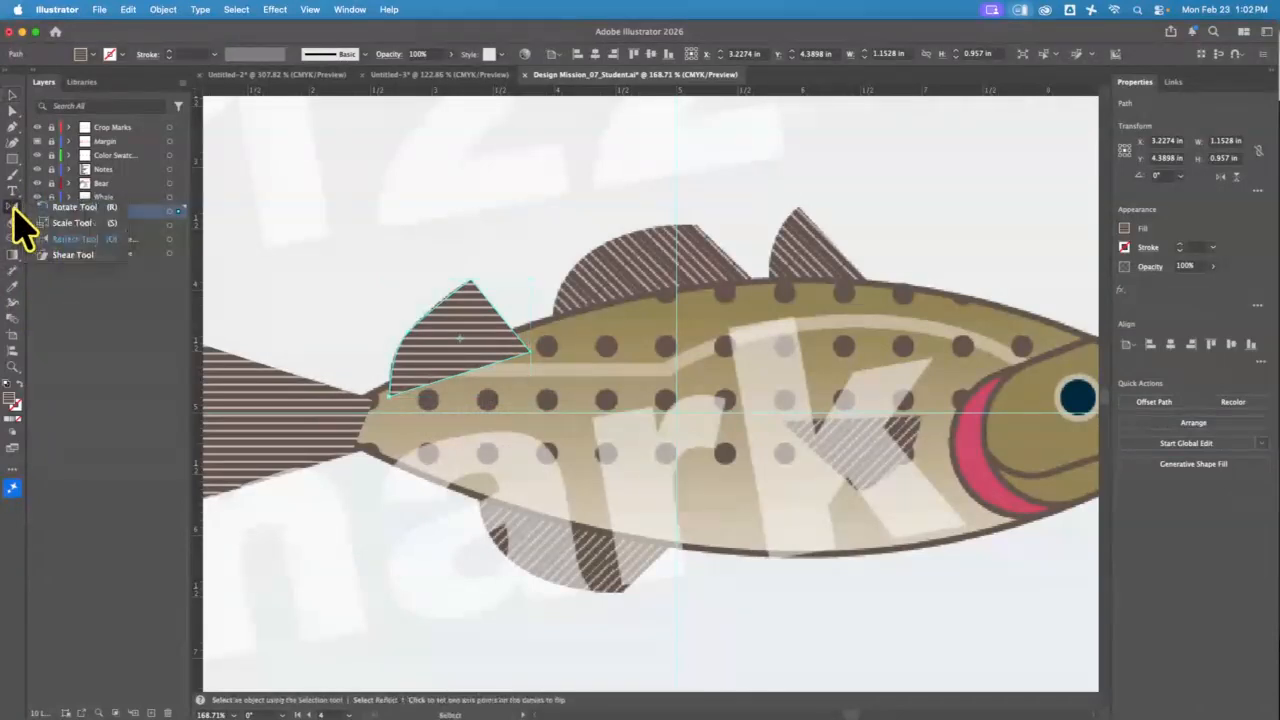
left_click(74, 208)
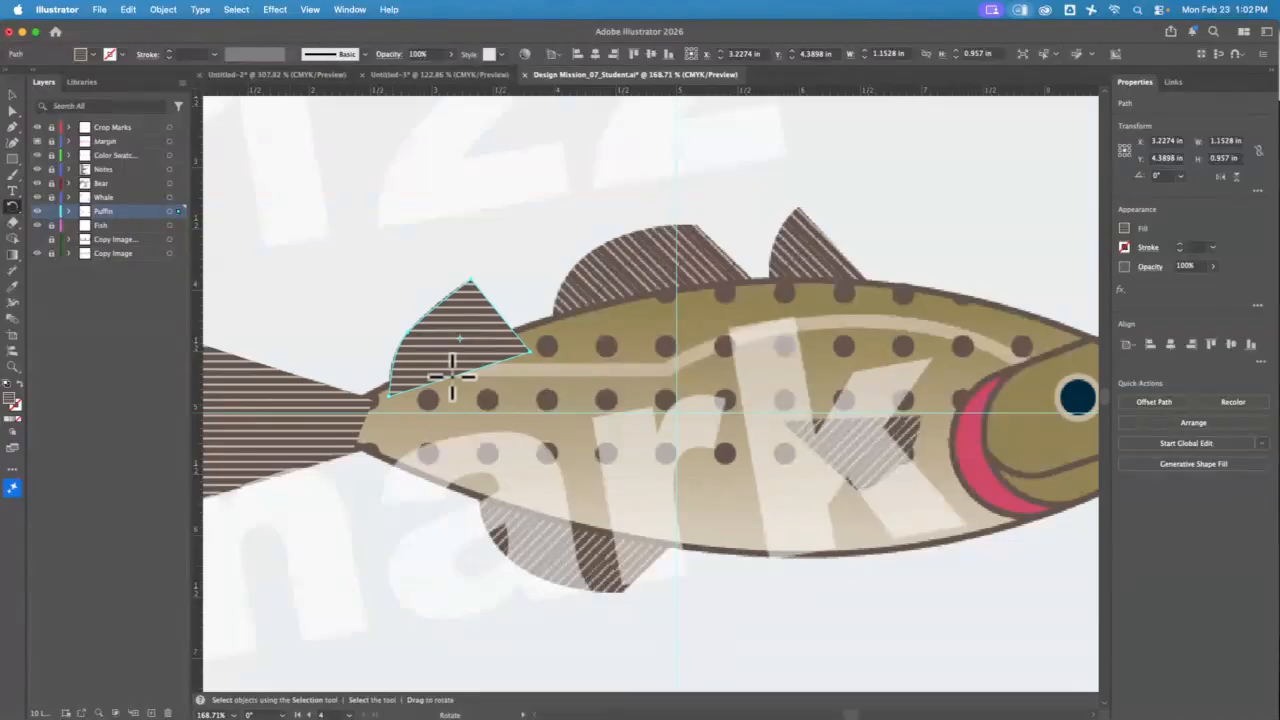
left_click_drag(500, 336, 513, 394)
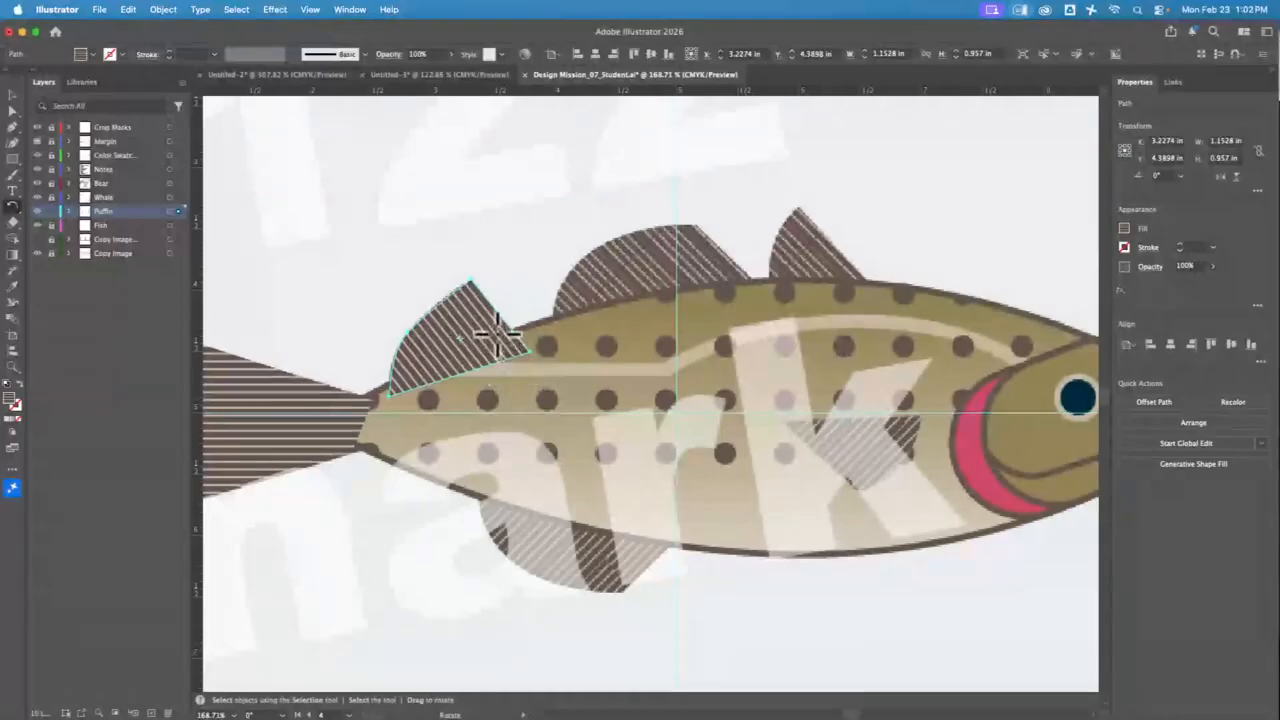
left_click(12, 94)
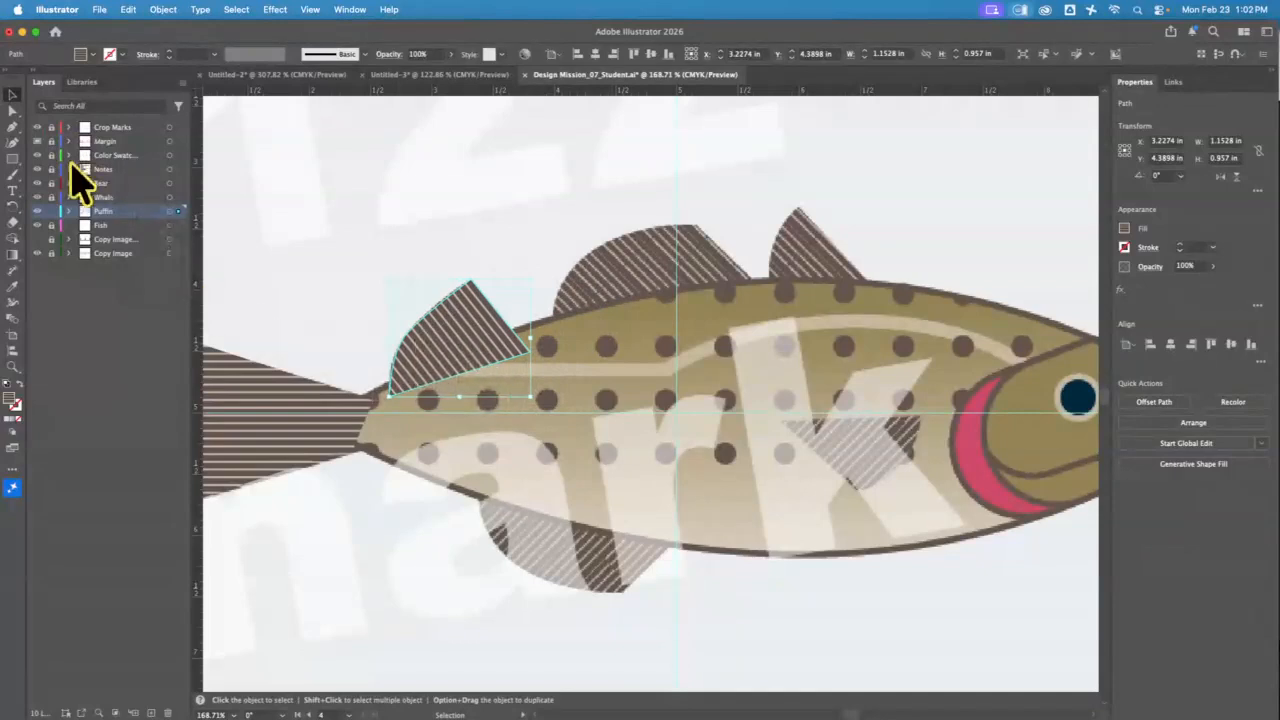
Step: Trace the middle dorsal fin as a closed striped Pen path with a curved rear edge and straight front edge
left_click(13, 127)
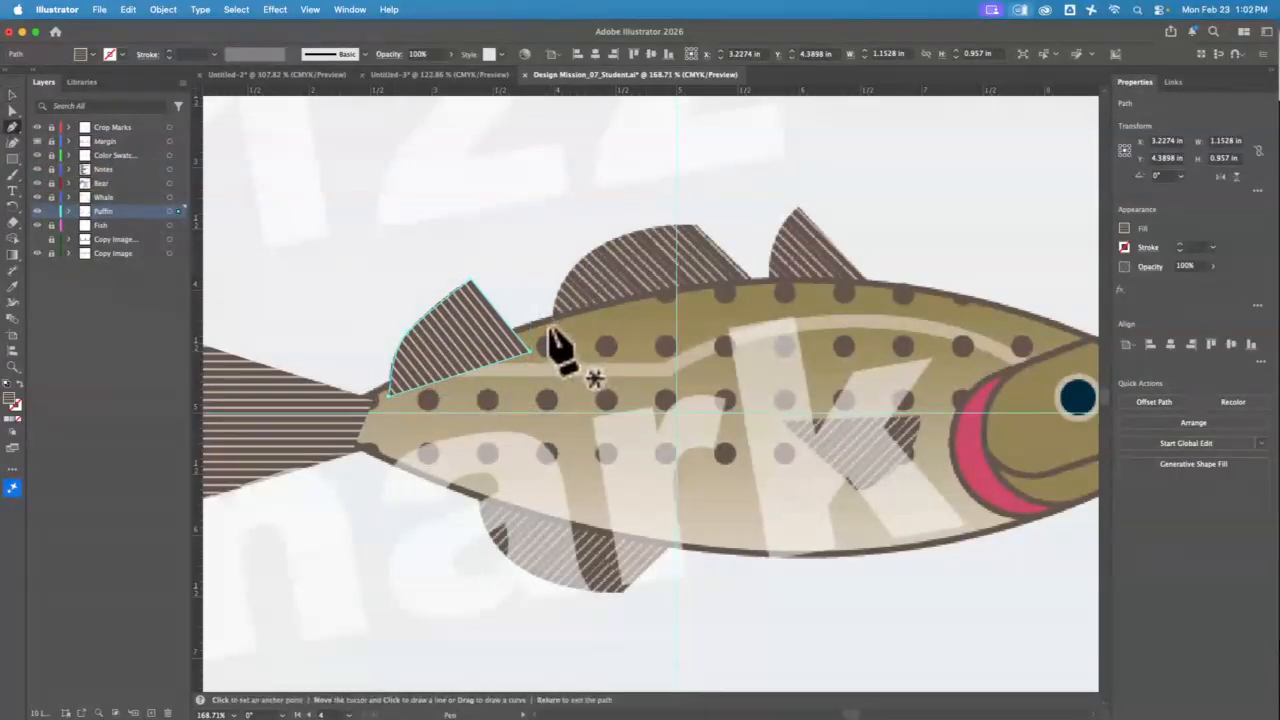
left_click(548, 328)
left_click_drag(587, 252, 672, 226)
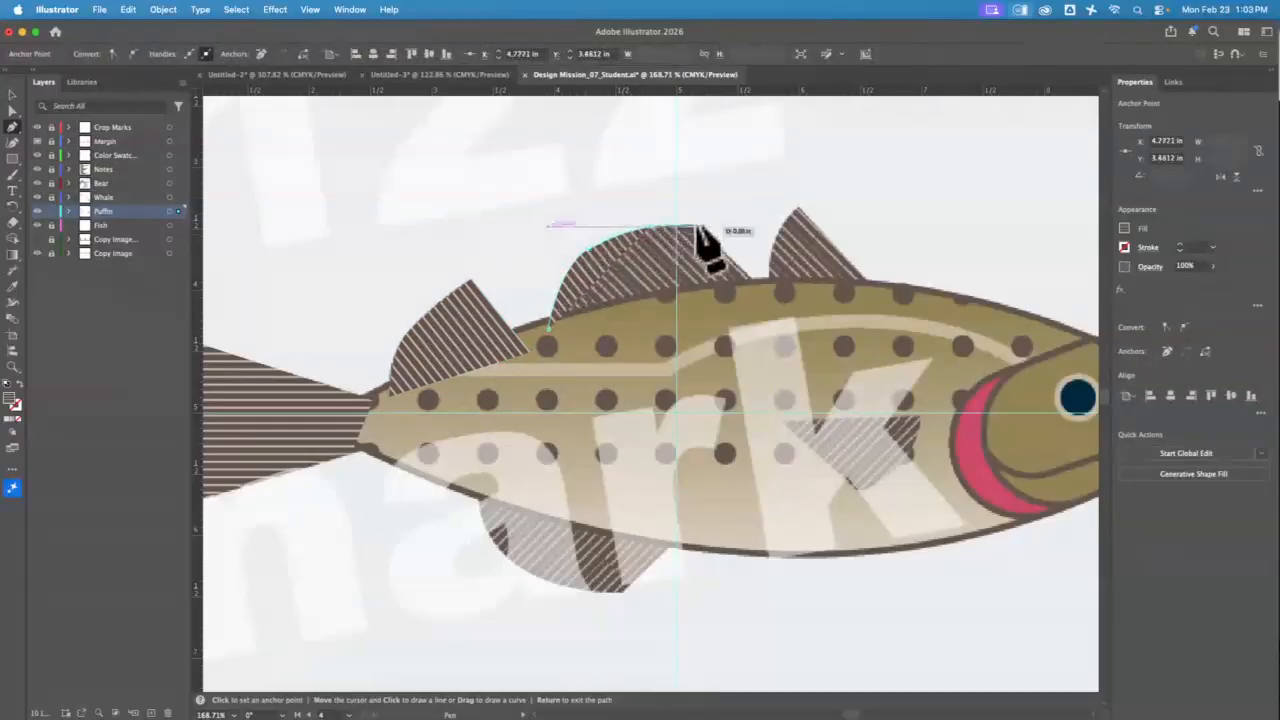
left_click(697, 228)
left_click(764, 292)
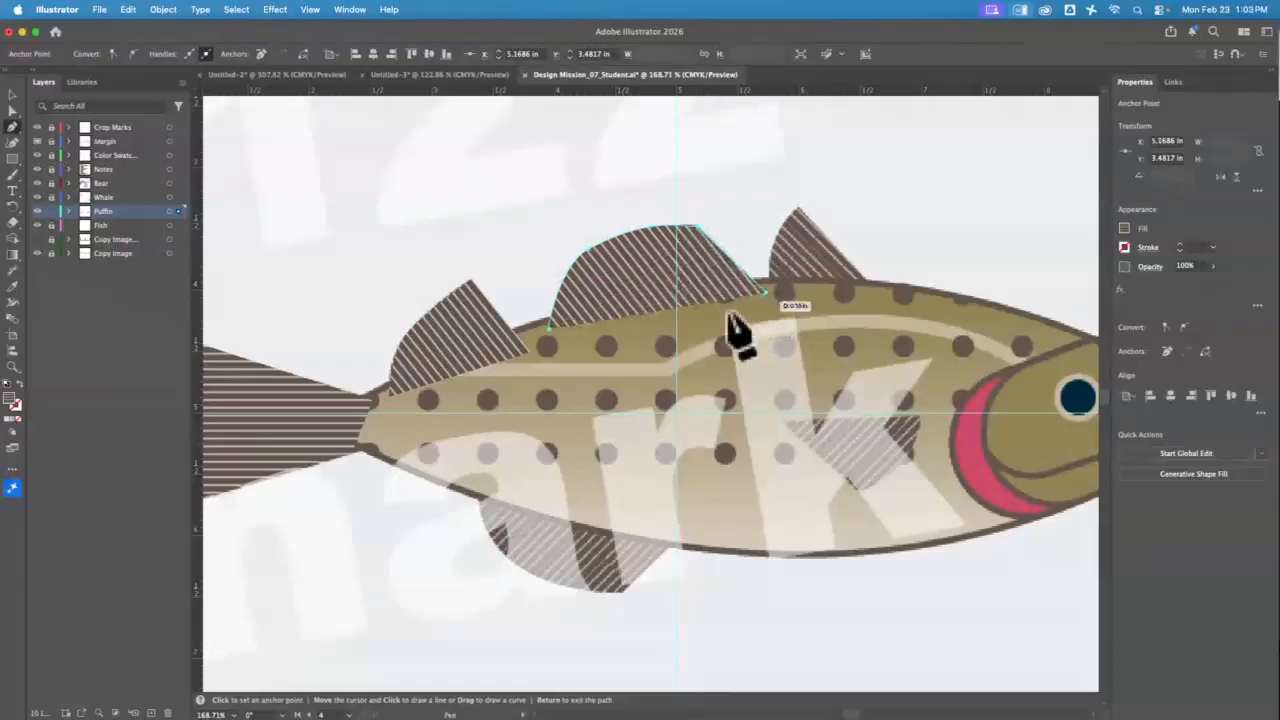
left_click(548, 328)
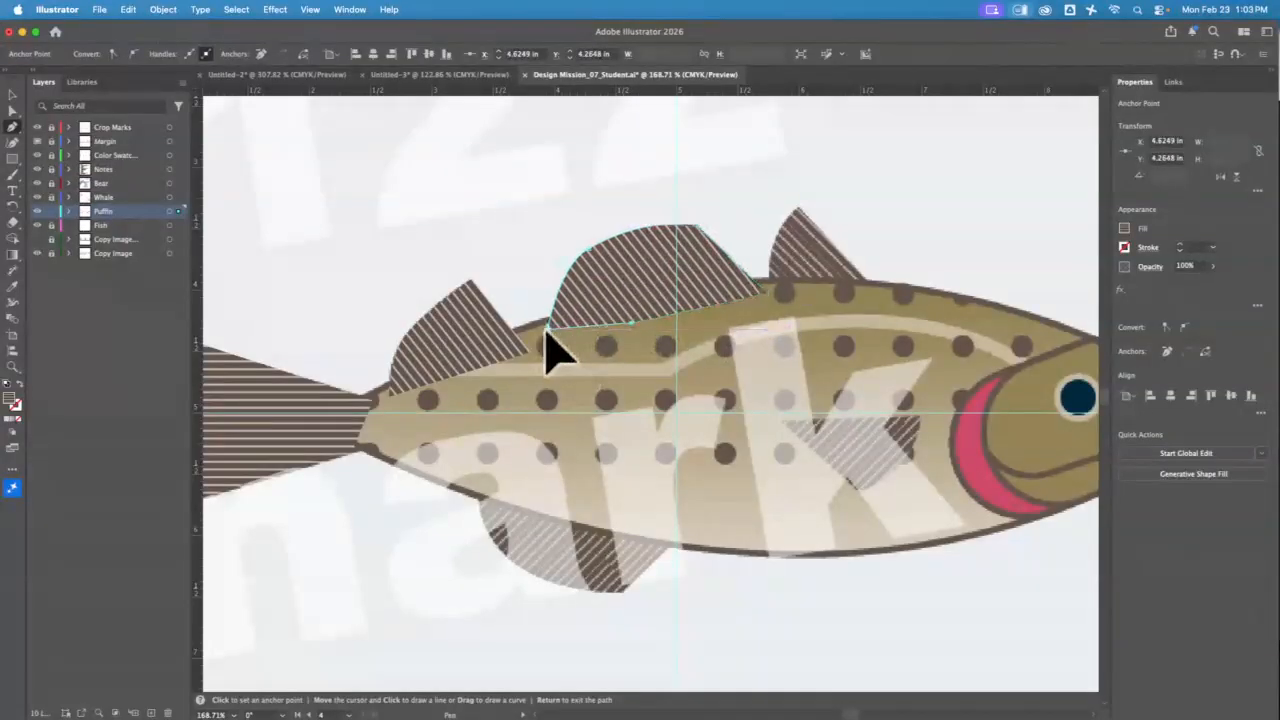
Step: Trace the dorsal fin nearest the head as a closed striped Pen path and rotate its stripe pattern to match the reference
left_click(767, 288)
left_click(797, 211)
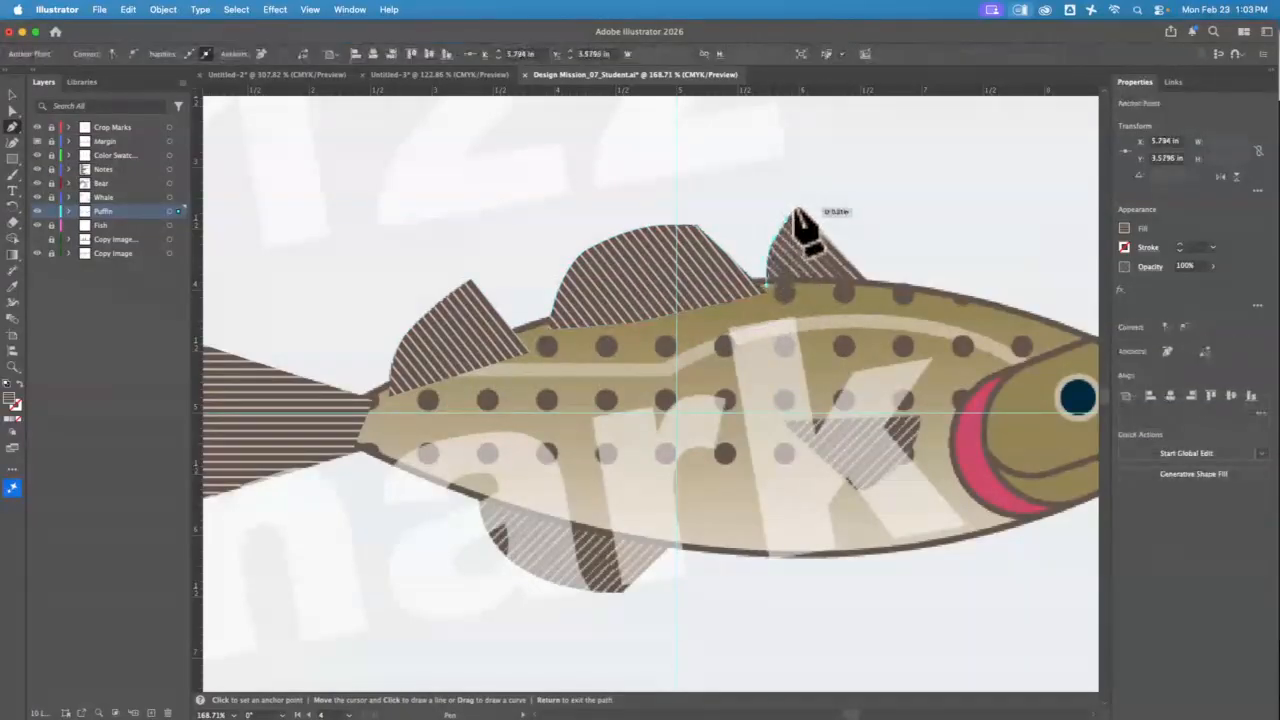
left_click(877, 292)
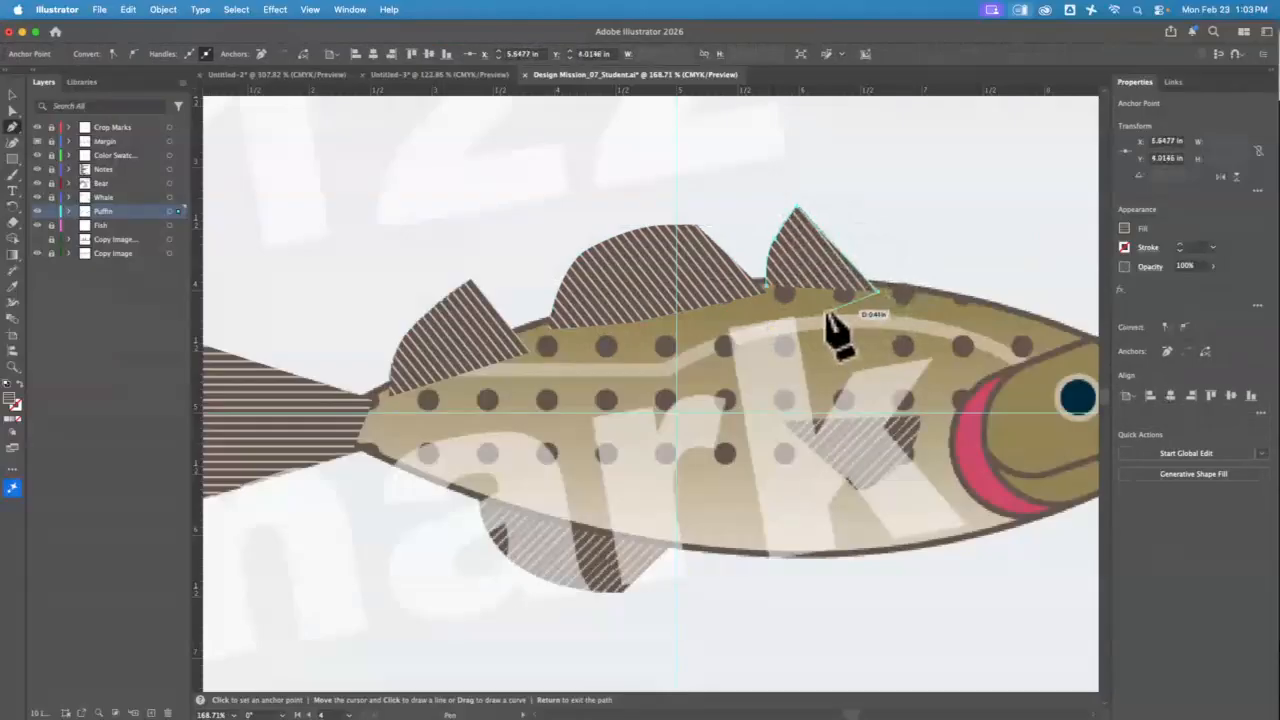
left_click(767, 288)
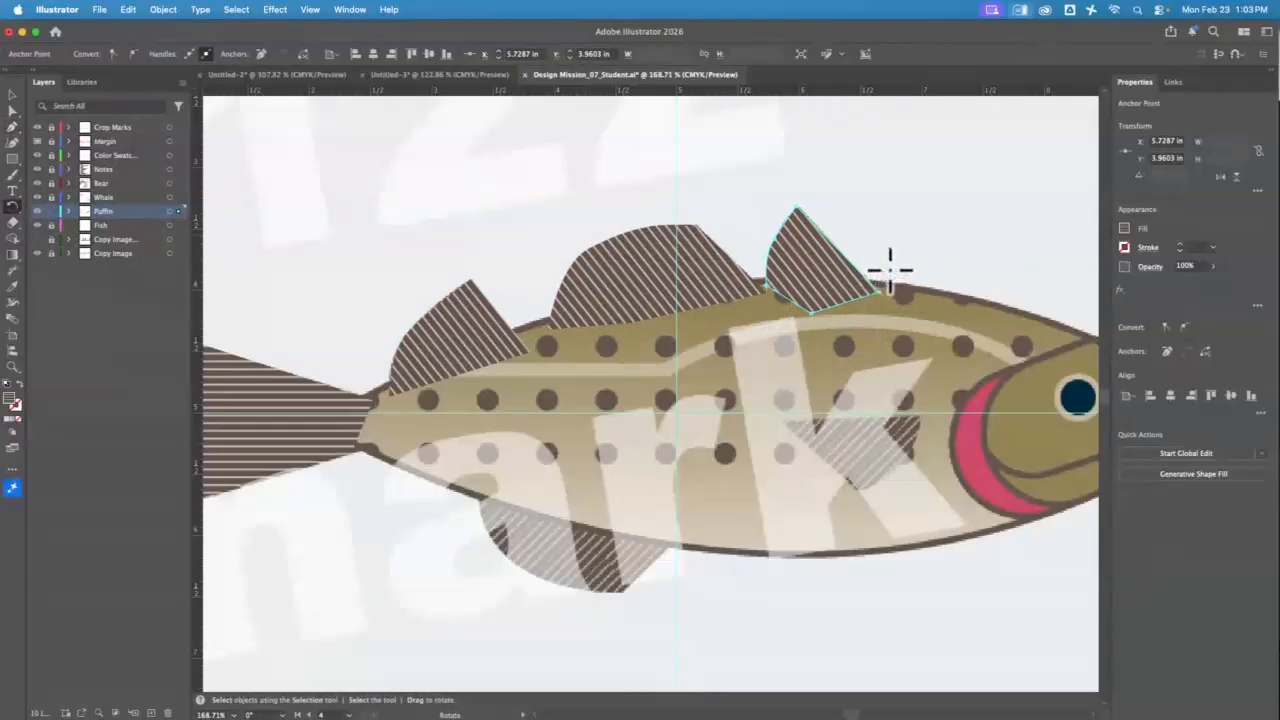
mouse_move(871, 251)
left_mouse_down()
mouse_move(885, 262)
mouse_move(873, 244)
left_mouse_up()
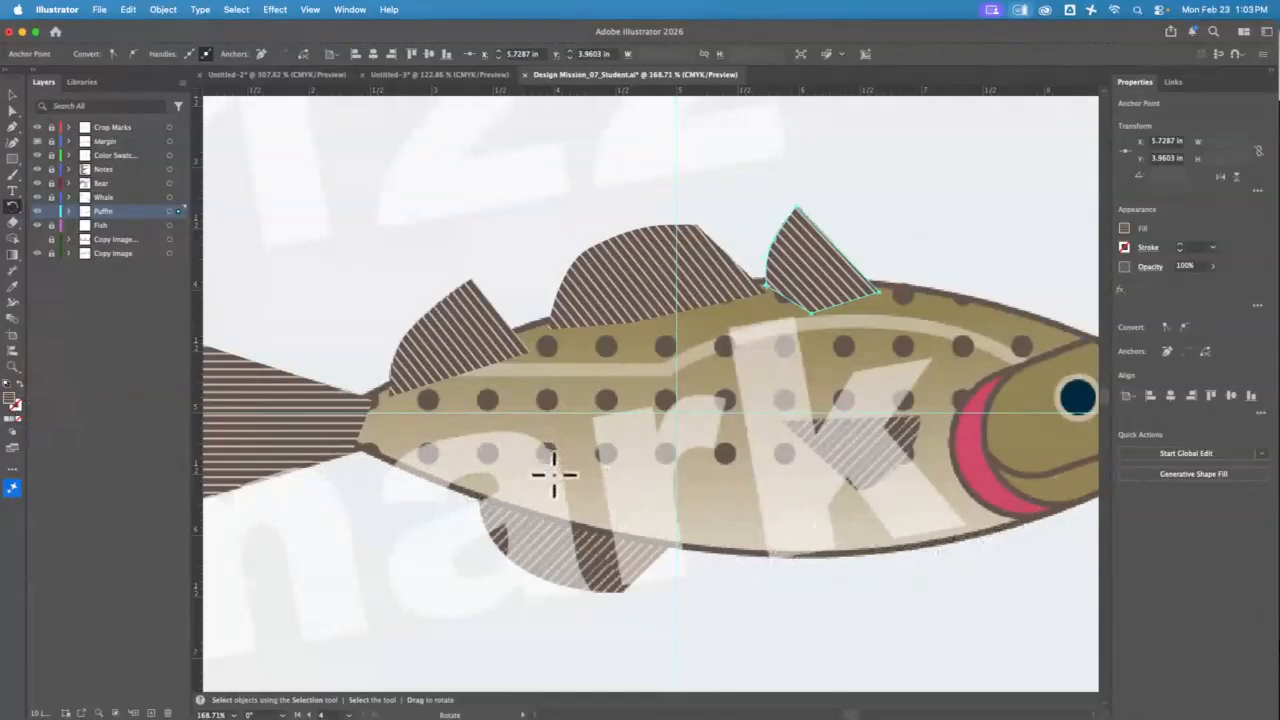
Step: Draw a circle about 0.21 in wide over the first full spot of the lowest row and fill it with the solid dark brown swatch
left_click(13, 160)
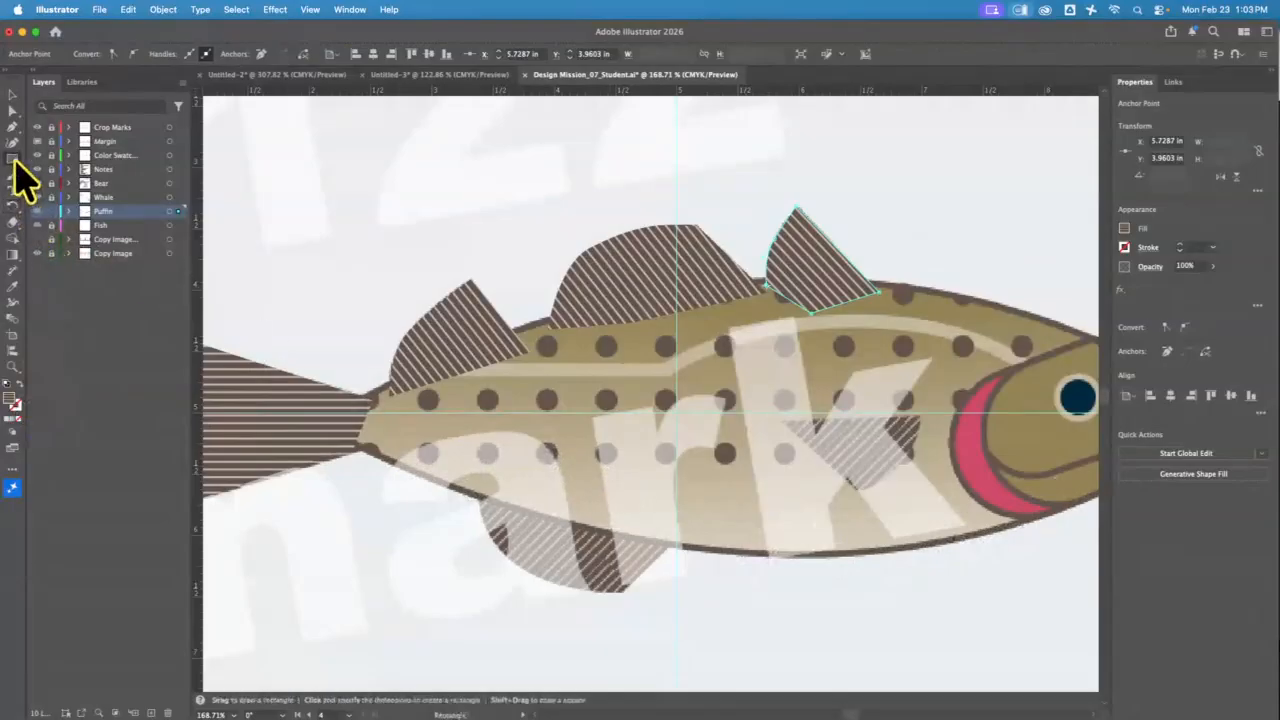
left_click_drag(14, 160, 54, 191)
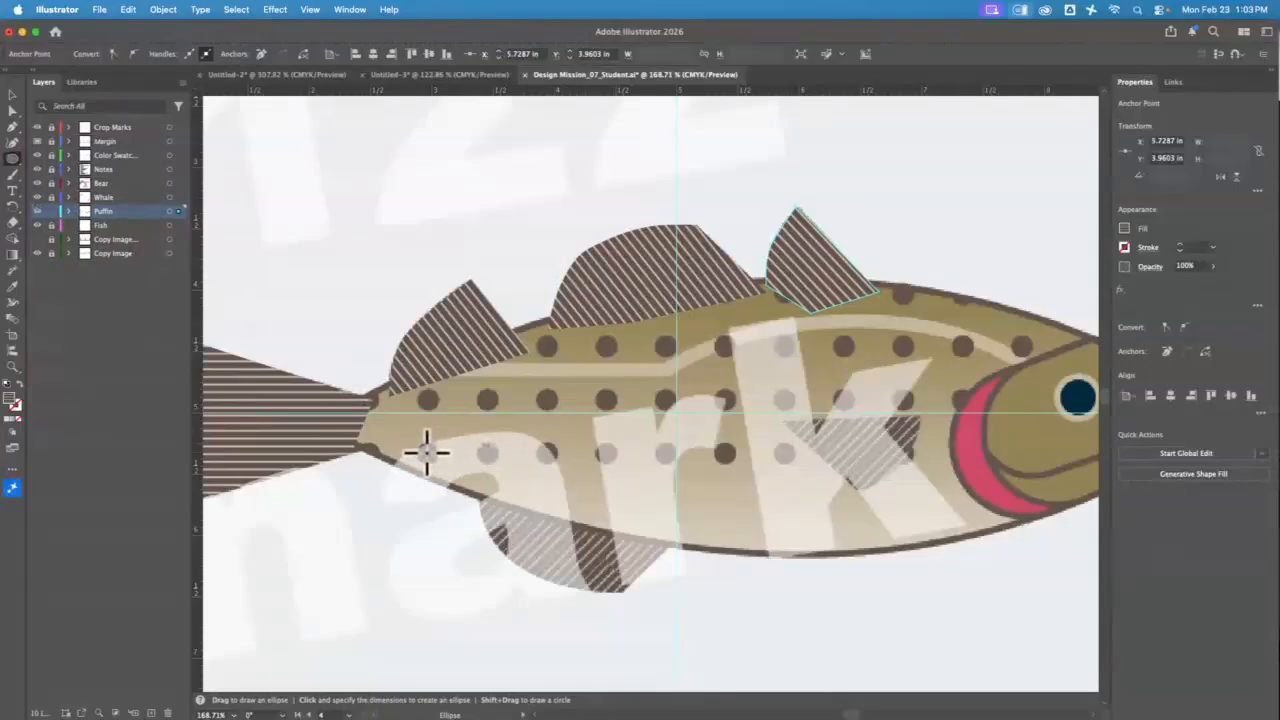
left_click_drag(426, 452, 440, 454)
key("space")
left_click_drag(410, 246, 716, 222)
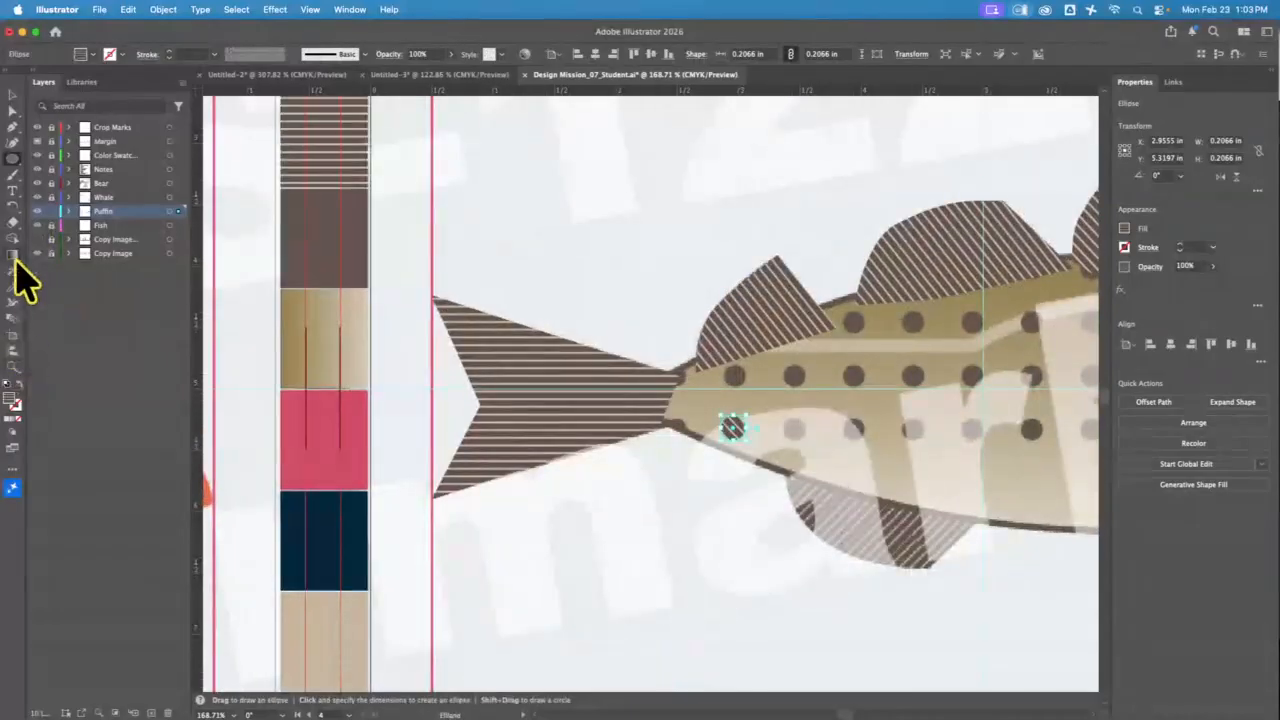
left_click(13, 288)
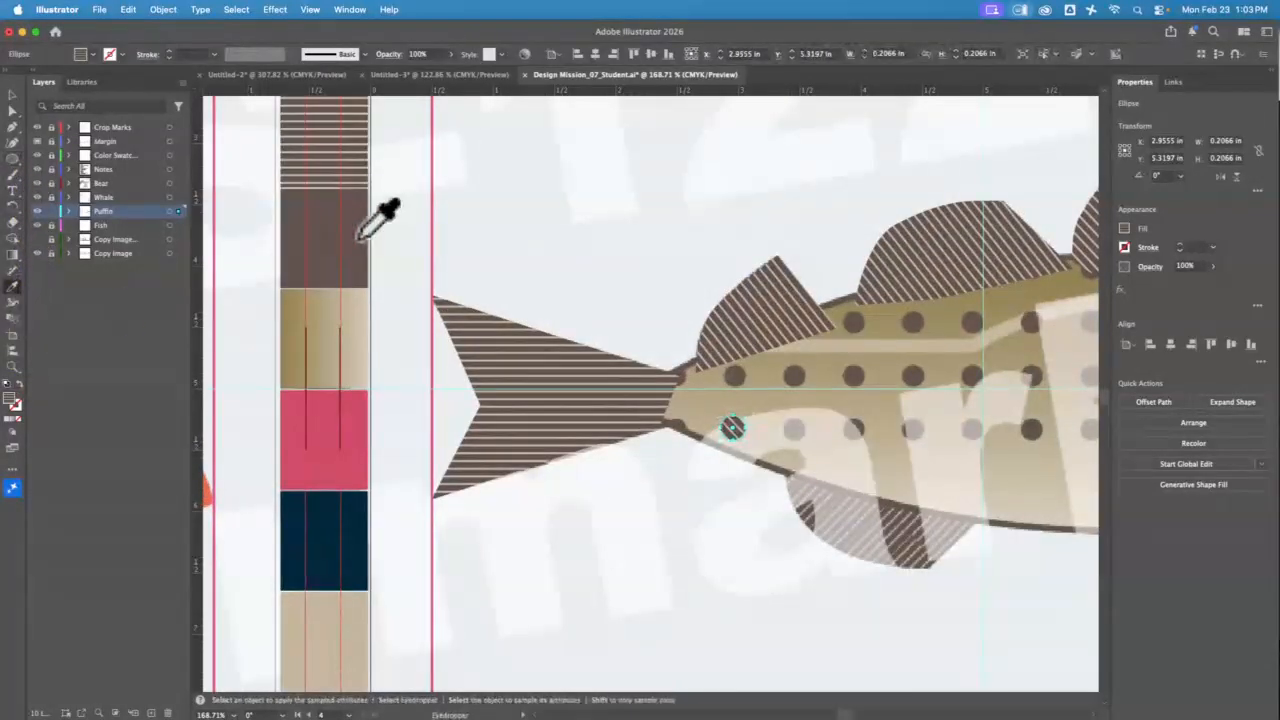
left_click(326, 238)
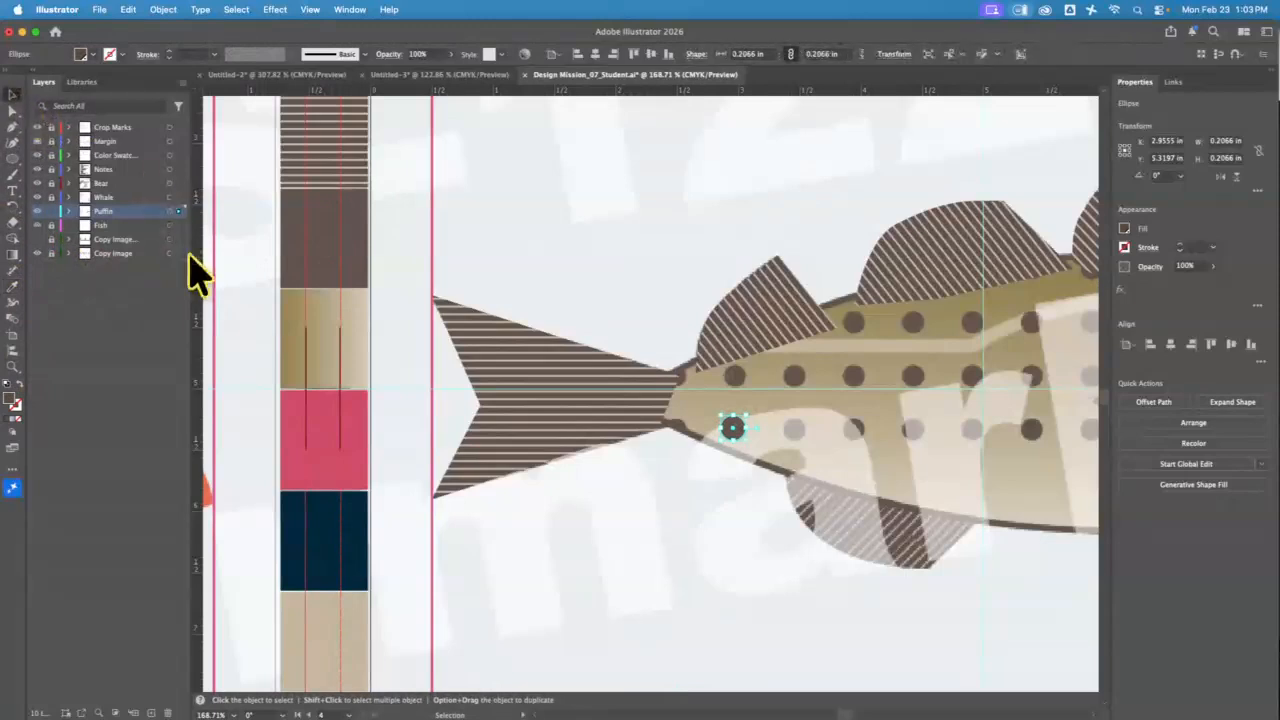
Step: Resize the brown circle to about 0.189 in to match the reference spot and place a copy on the next spot toward the head
left_click(13, 366)
left_click_drag(727, 414, 968, 571)
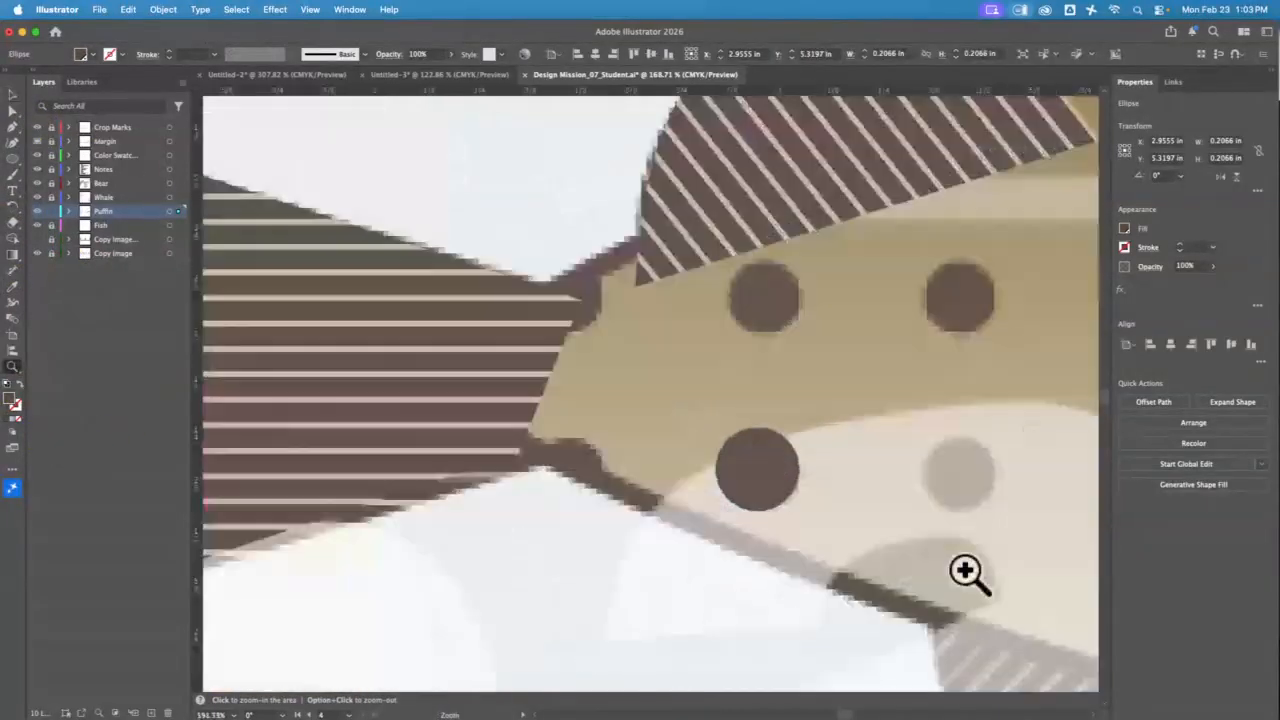
key("space")
left_click_drag(906, 503, 494, 352)
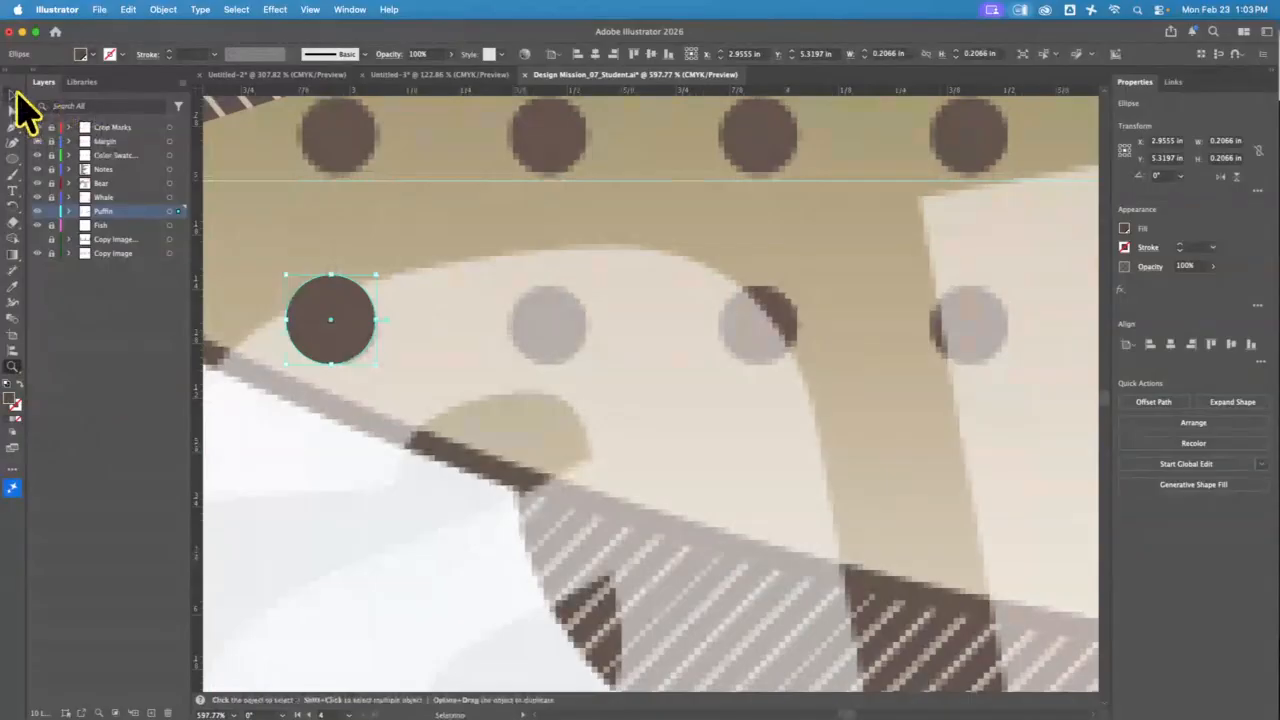
left_click(13, 94)
left_click_drag(350, 310, 580, 363)
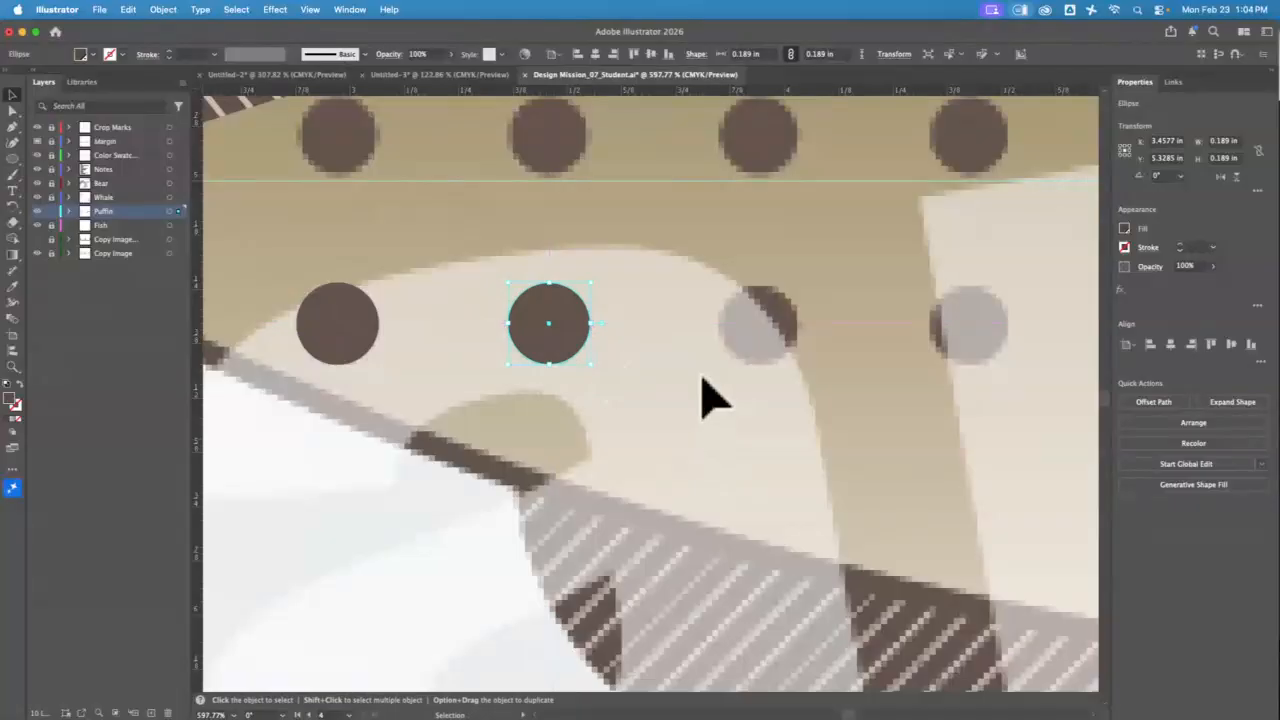
Step: Repeat the spot duplication at equal spacing until the lowest row reaches the fish's mouth
key("super+minus")
key("super+minus")
key("super+minus")
key("super+minus")
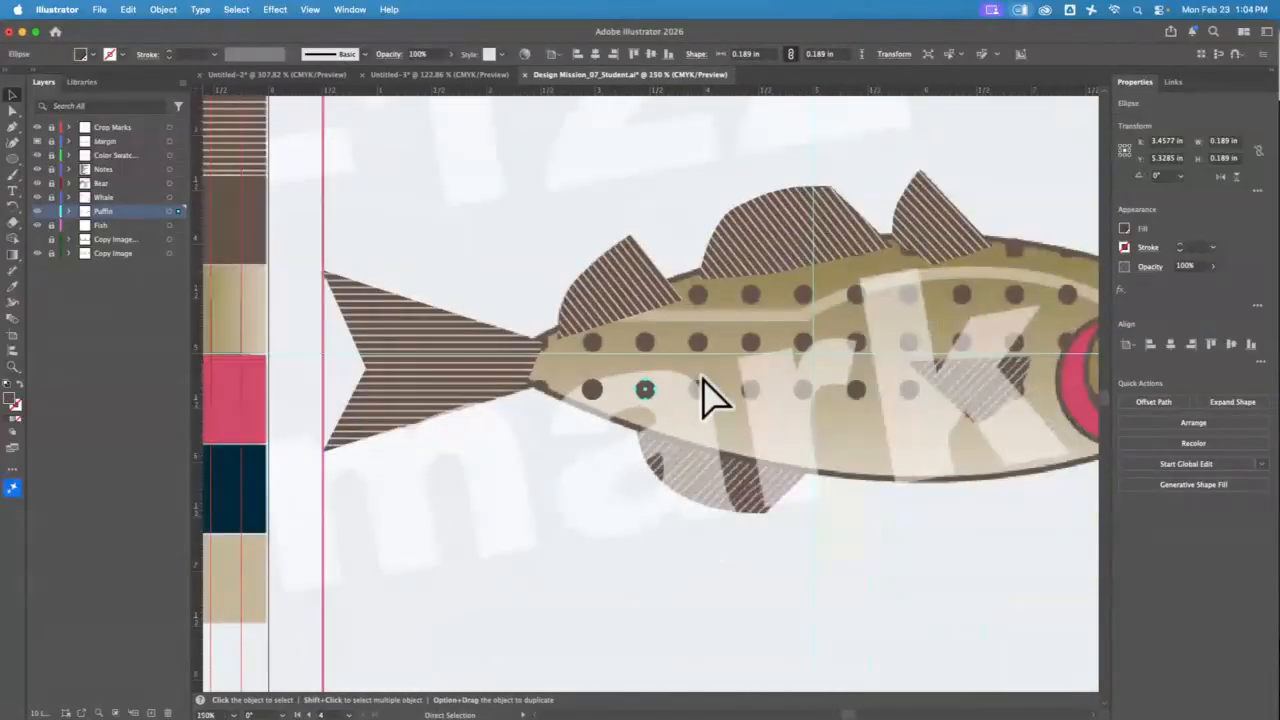
key("super+d")
key("super+d")
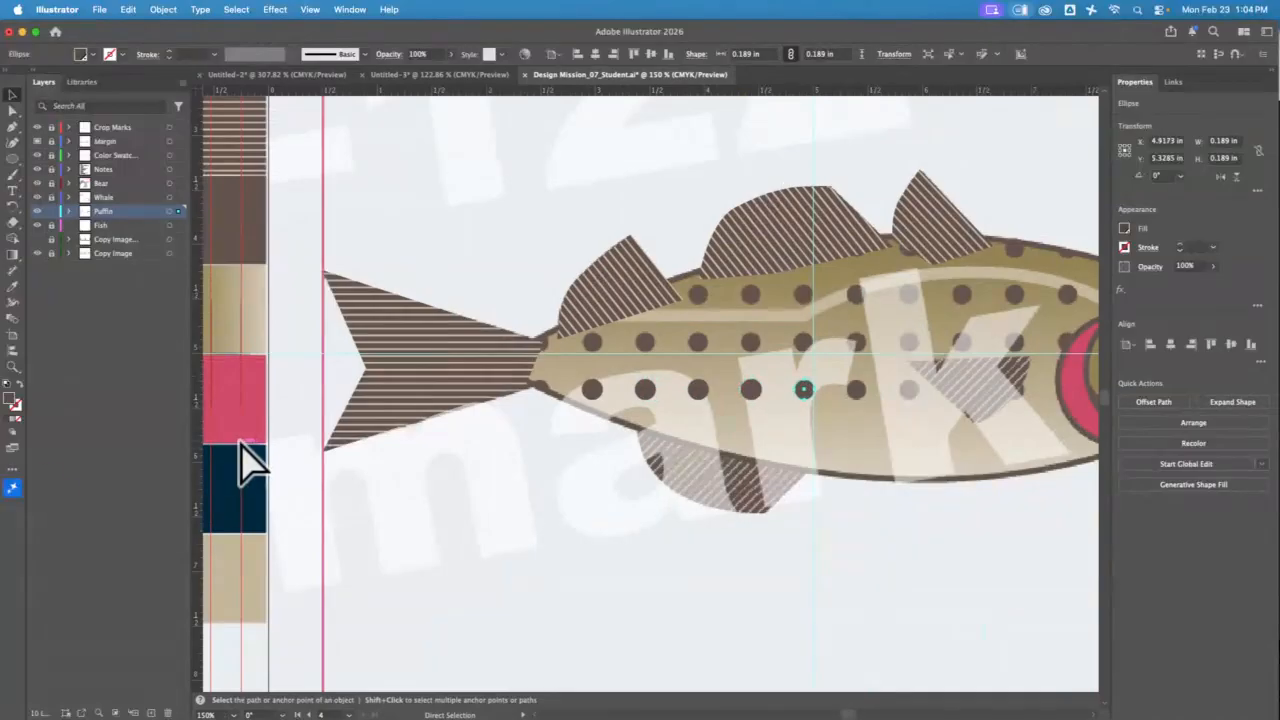
key("super+d")
key("Right")
key("Right")
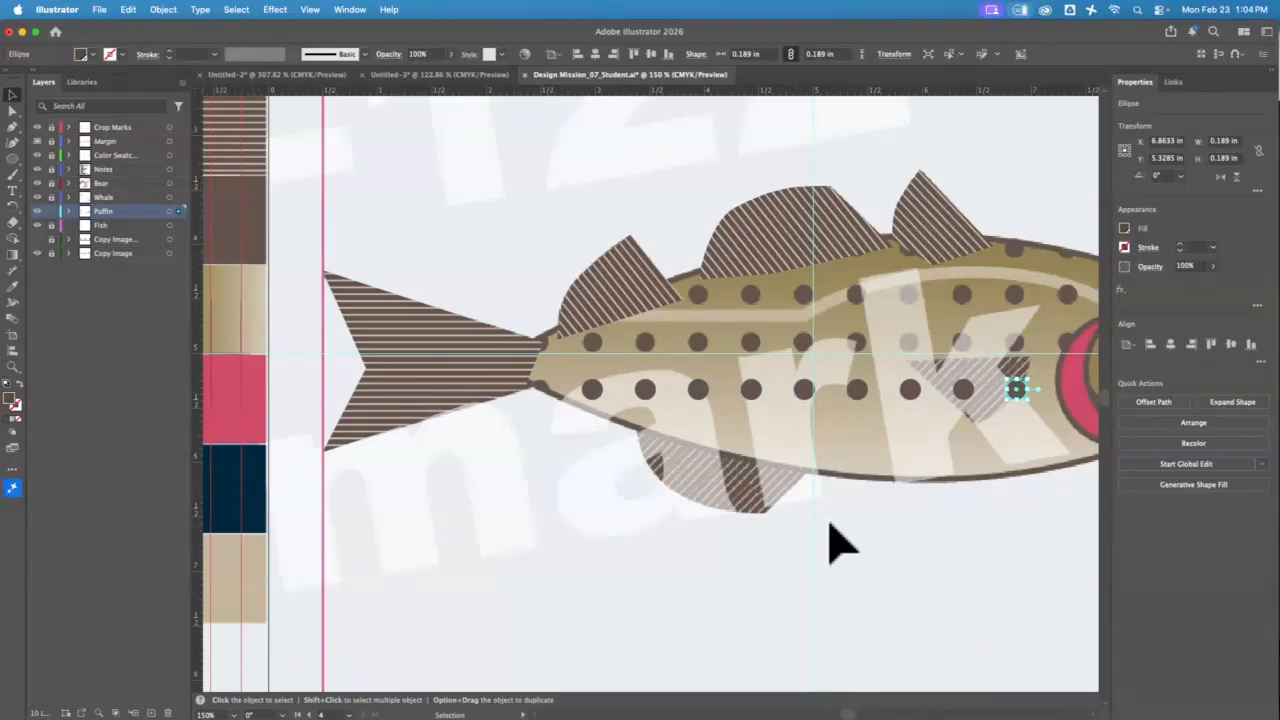
scroll(829, 537, "right", 5)
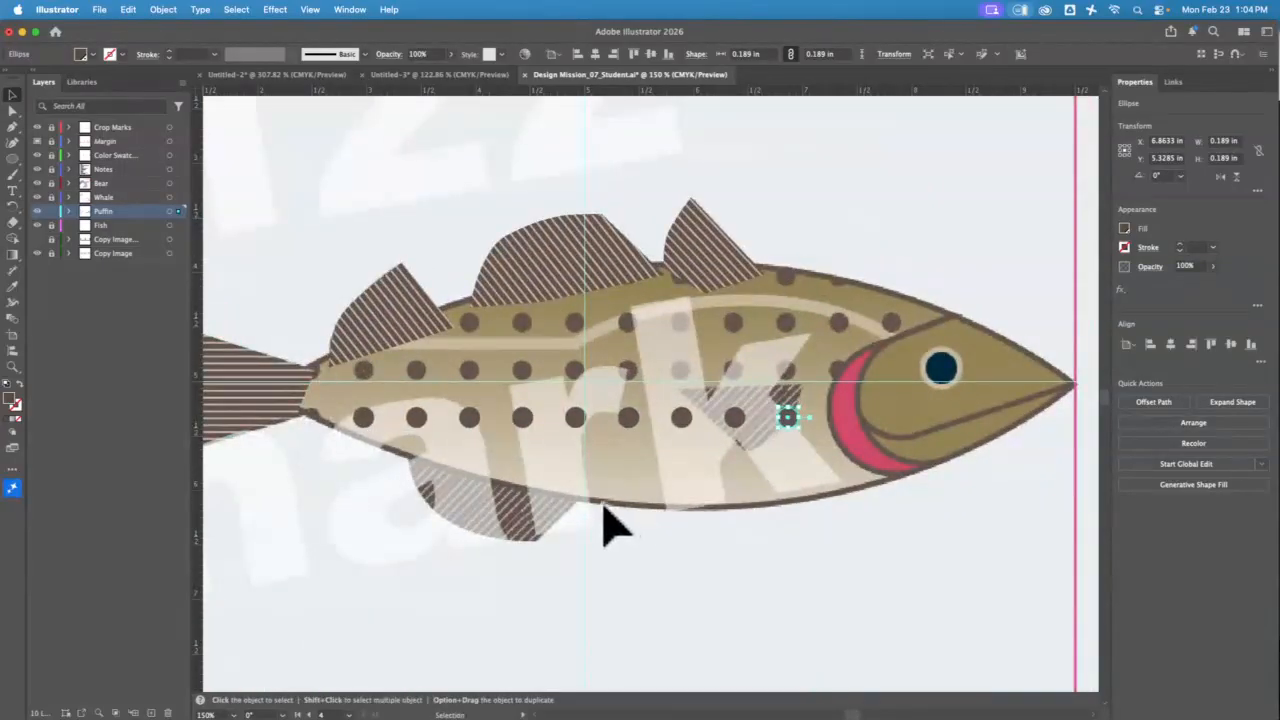
key("a")
key("Right")
key("Right")
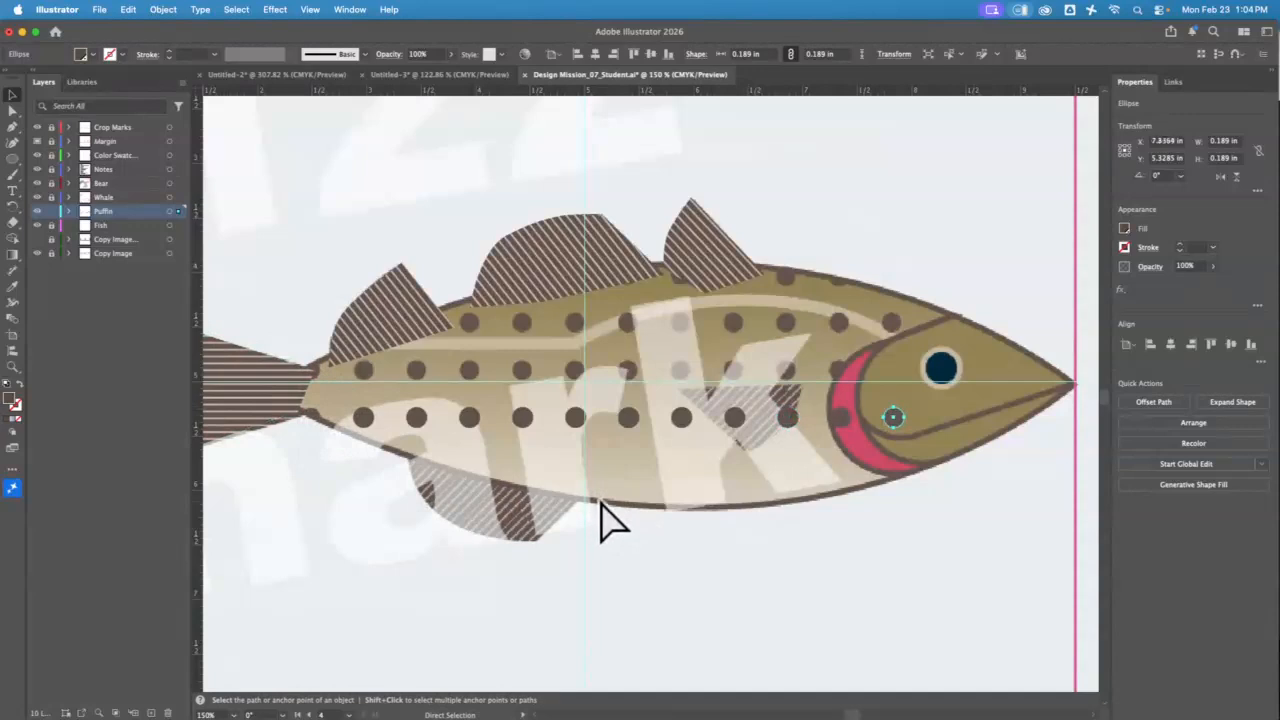
key("v")
key("Right")
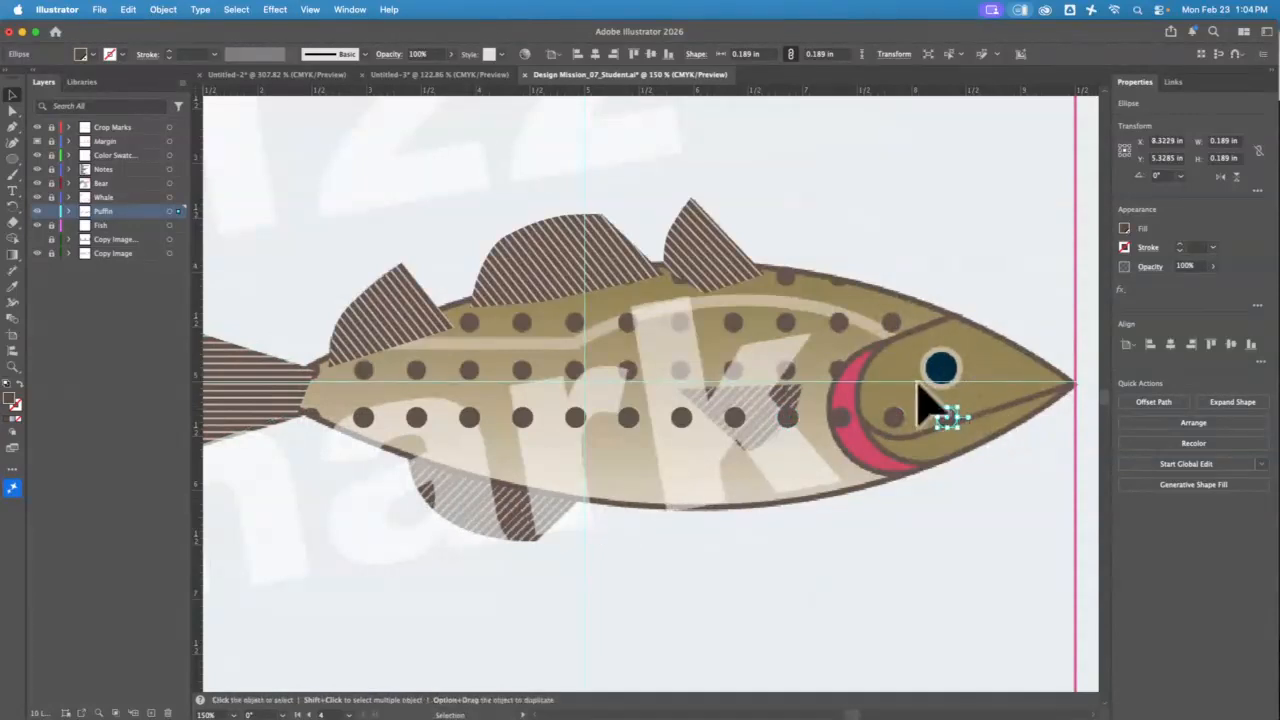
Step: Select the entire lowest row of spots and shift it one spot spacing toward the tail
left_click(363, 418, "shift")
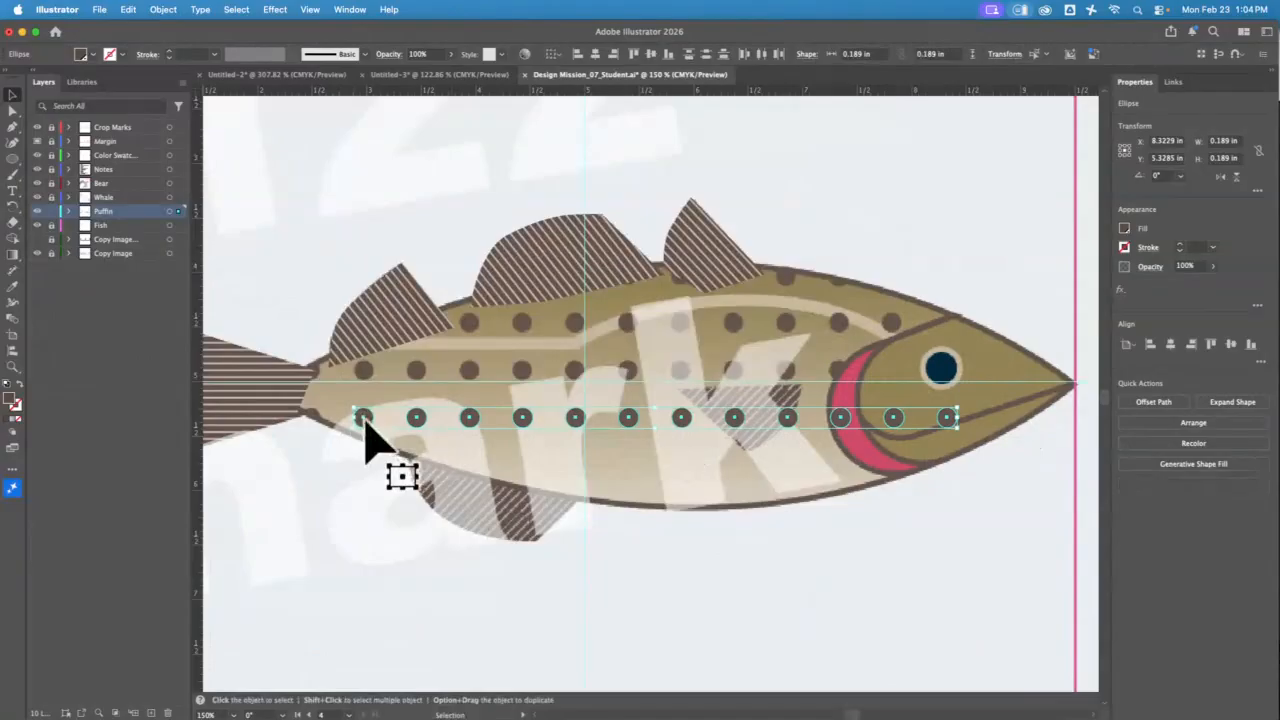
left_click_drag(367, 421, 316, 429)
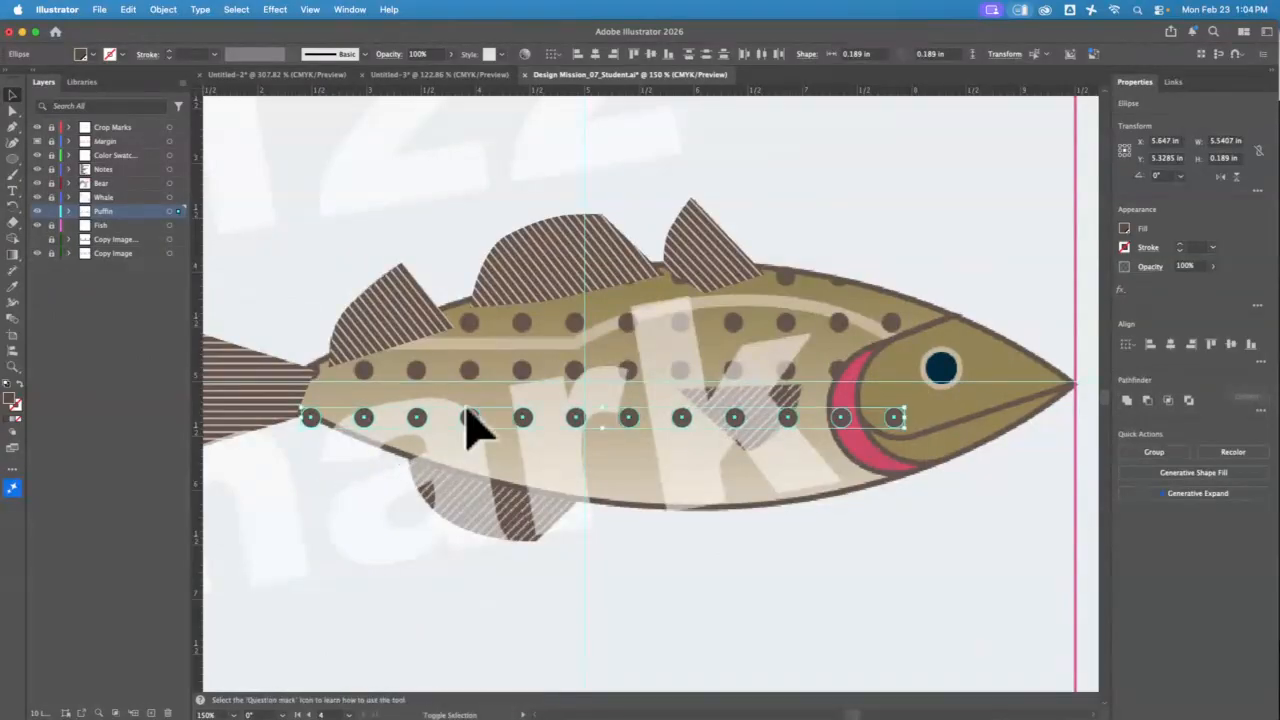
left_click(991, 434)
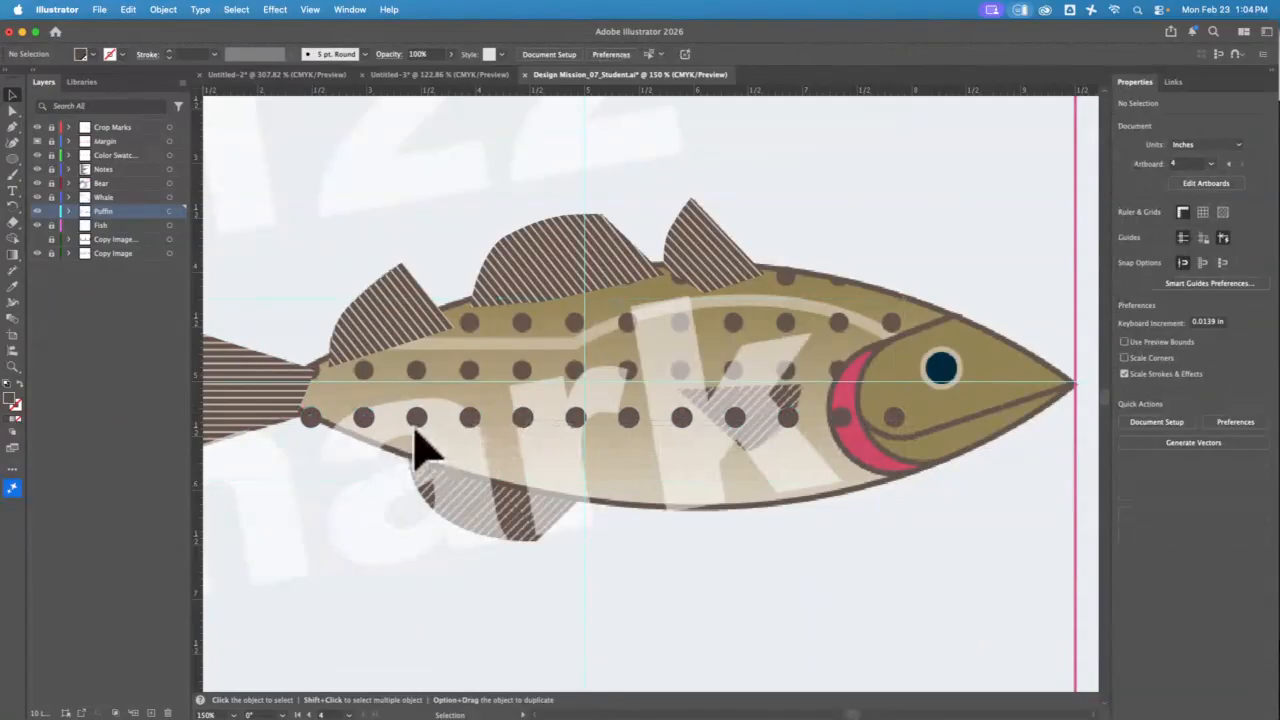
Step: Duplicate the lowest row of spots upward three times to line up with the reference's upper rows
left_click(305, 424)
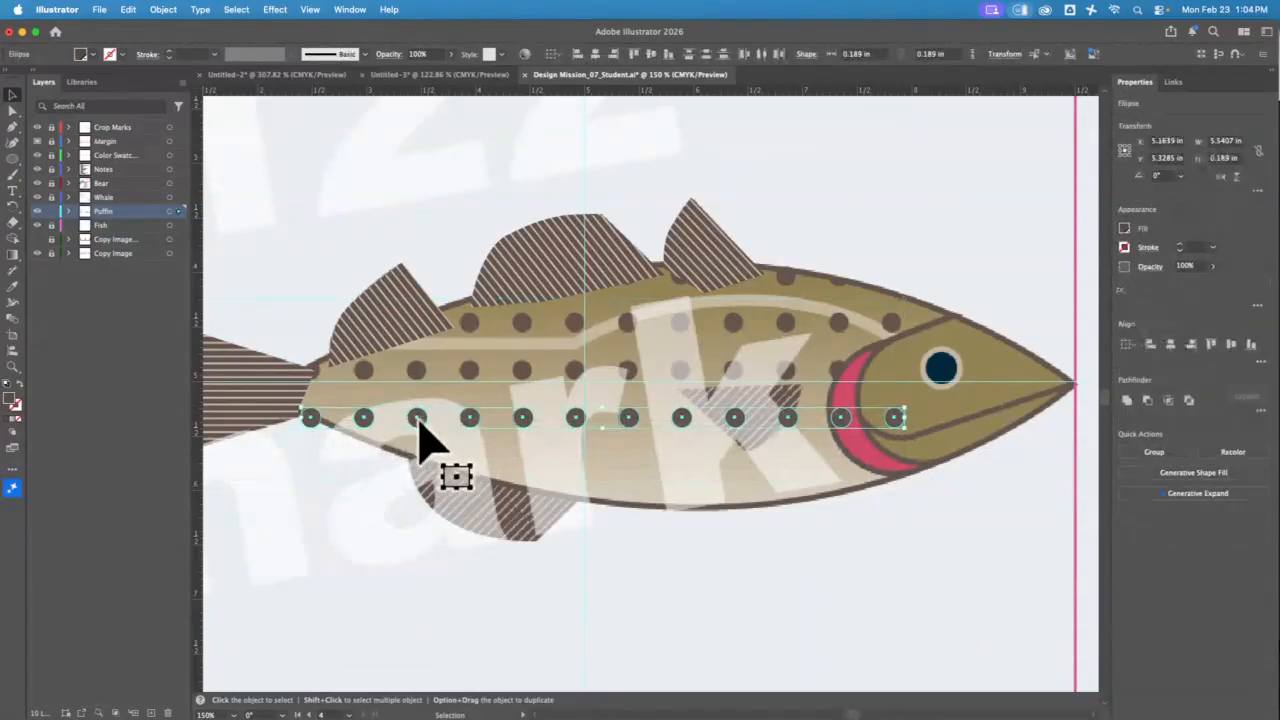
left_click_drag(420, 421, 419, 376)
left_click_drag(740, 376, 762, 298)
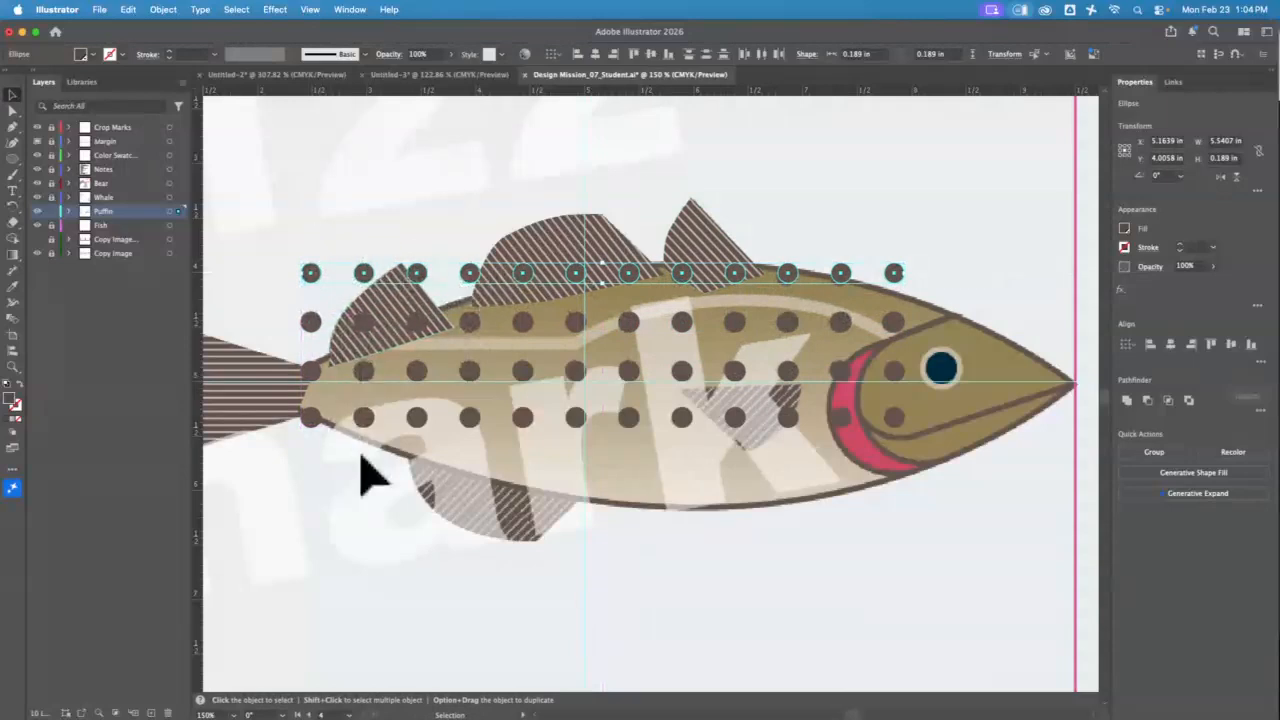
Step: Cut the lowest row's spot nearest the tail into a pie segment that follows the body's lower edge
left_click(13, 367)
left_click_drag(323, 420, 688, 536)
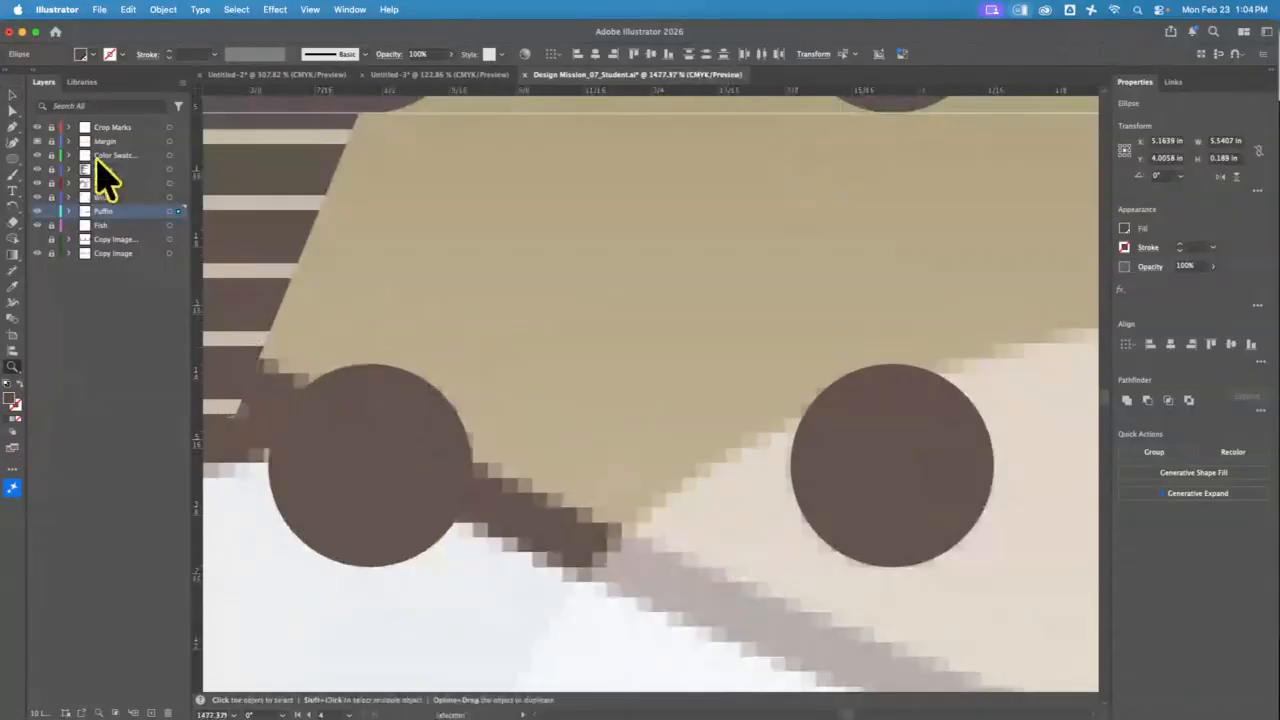
left_click(12, 95)
left_click(420, 447)
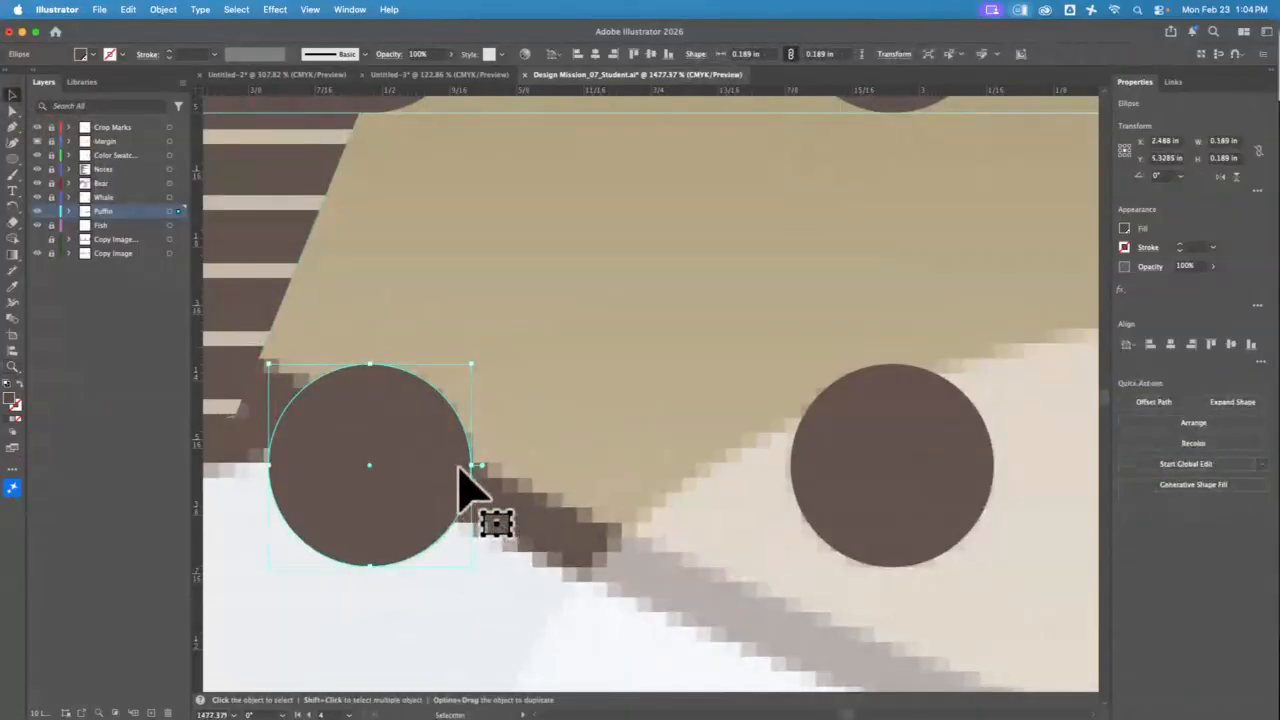
left_click_drag(481, 466, 274, 405)
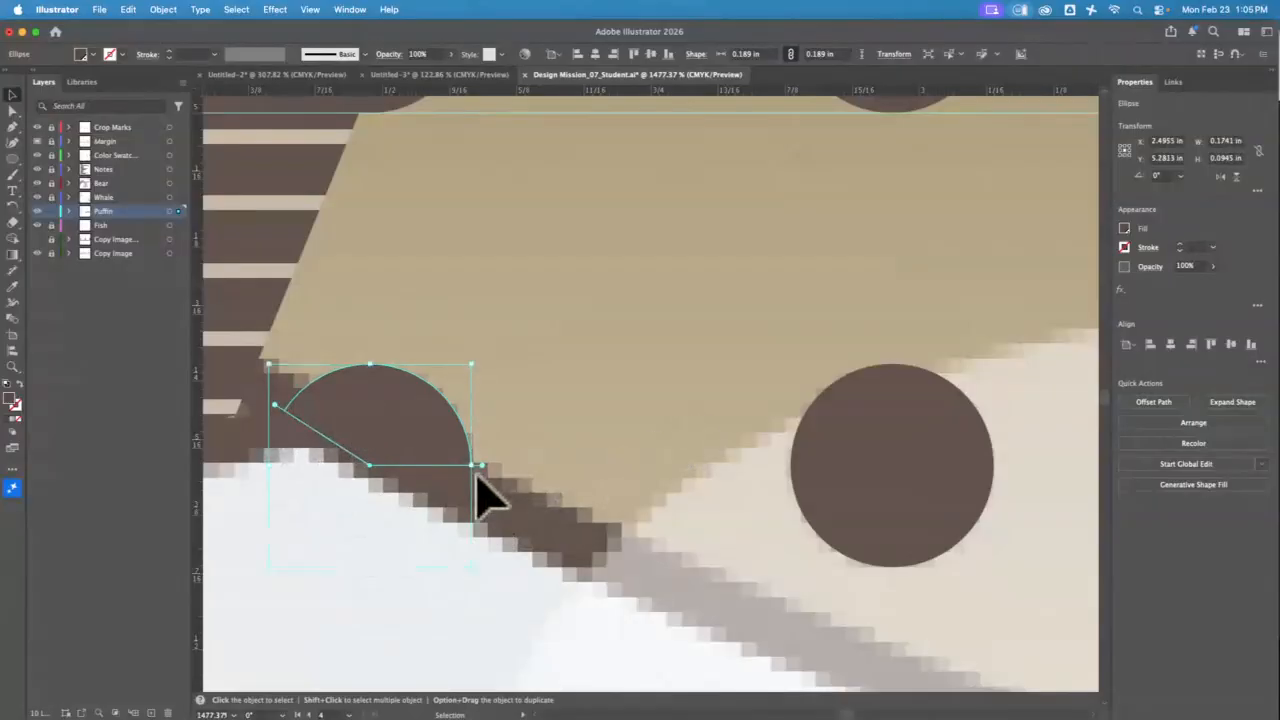
left_click_drag(481, 467, 478, 495)
Step: Delete the two spots of the lowest row that overlap the pink gill and the head
key("super+0")
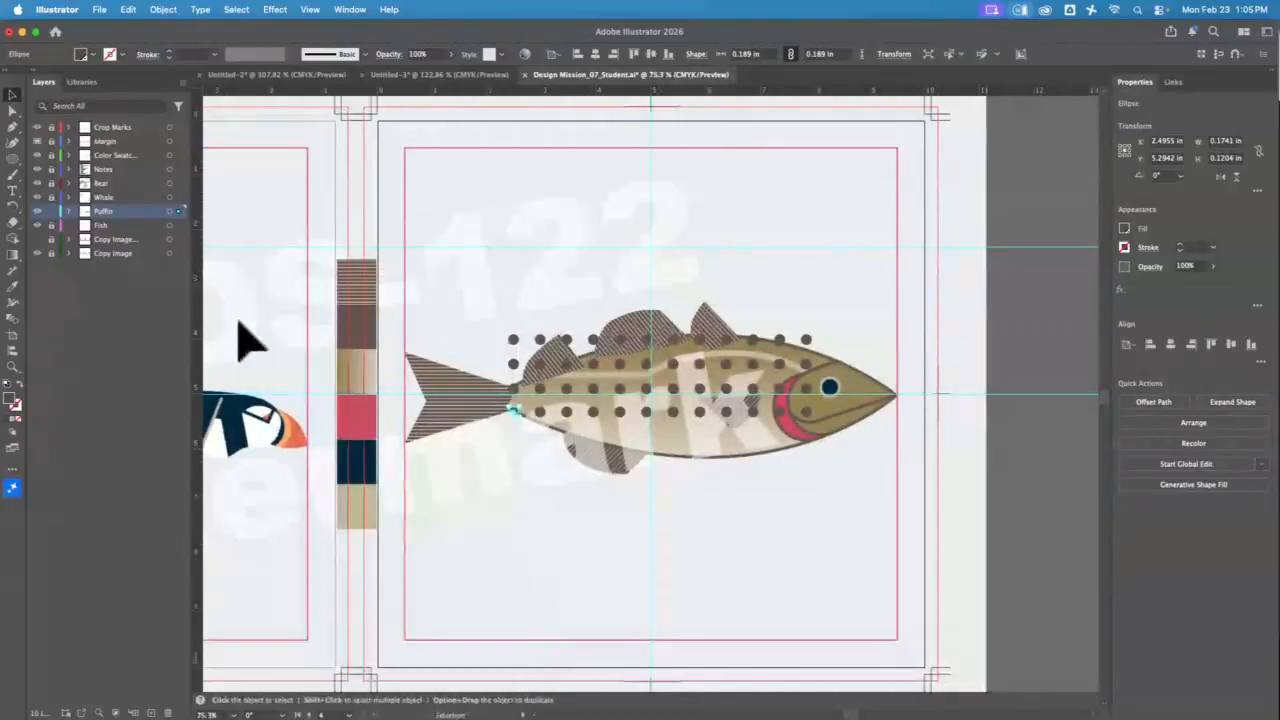
left_click_drag(513, 410, 807, 413)
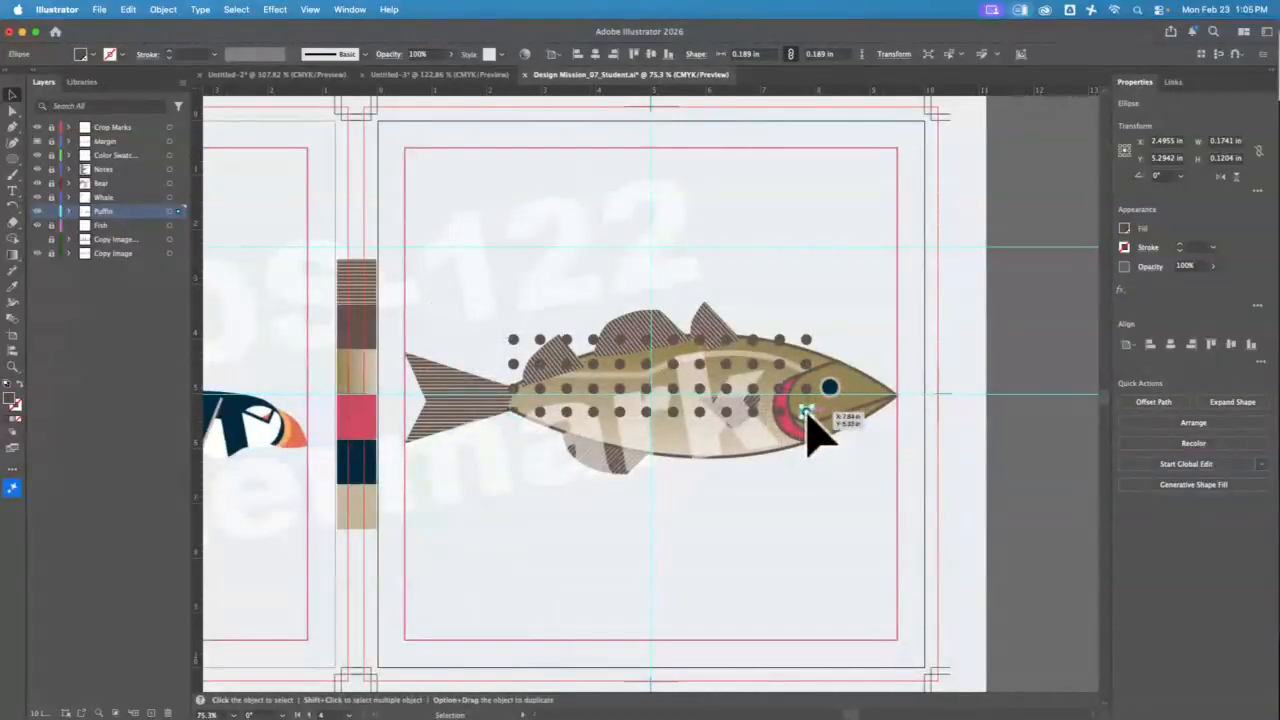
key("Delete")
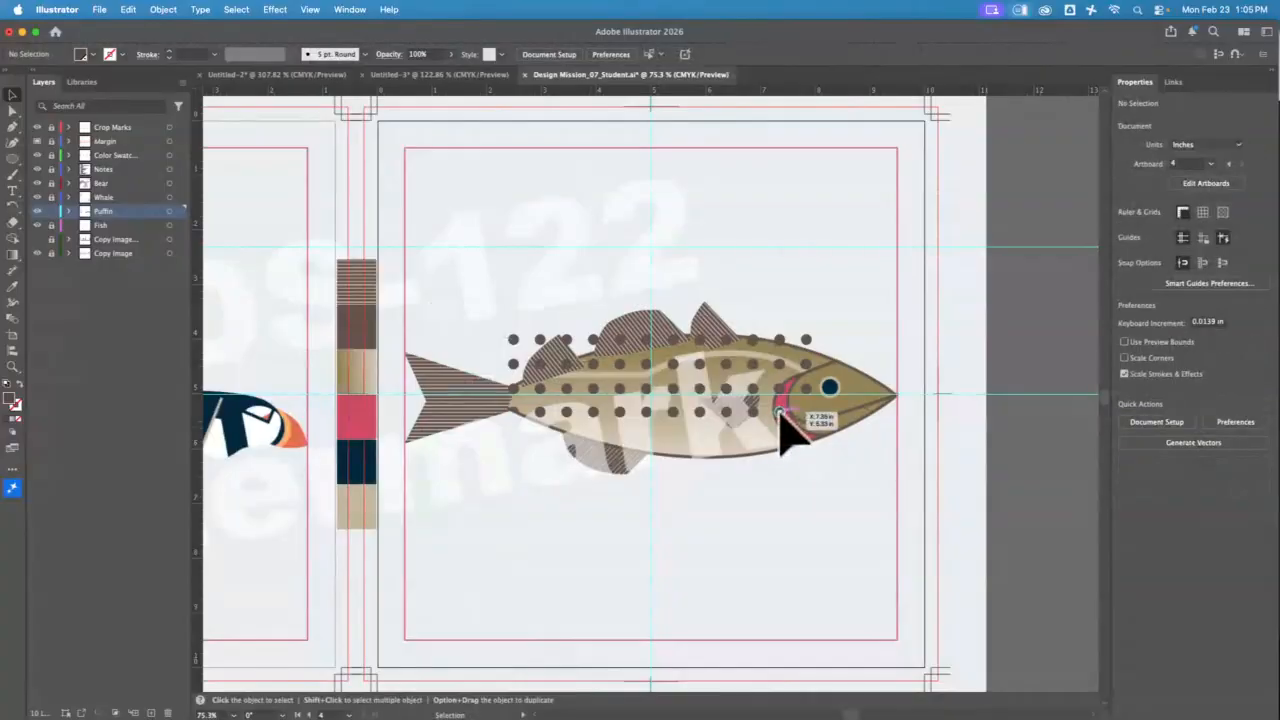
left_click(779, 412)
key("Delete")
left_click(12, 366)
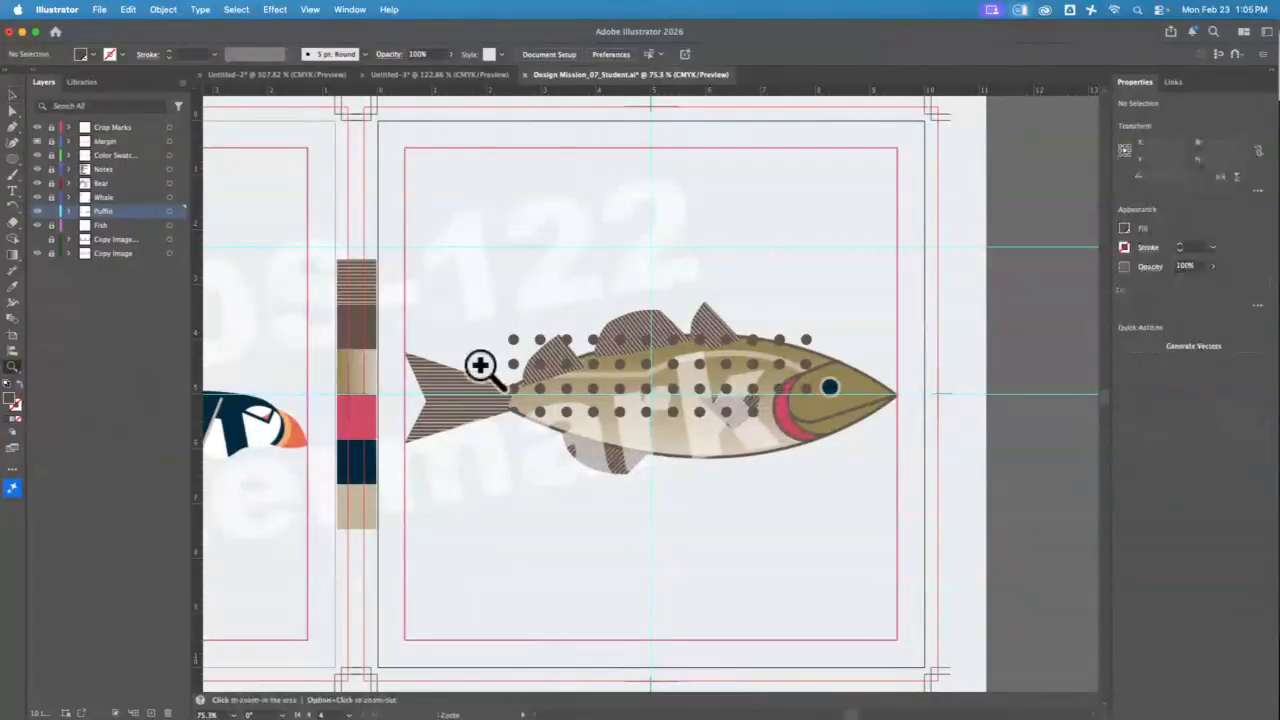
left_click_drag(783, 379, 1103, 648)
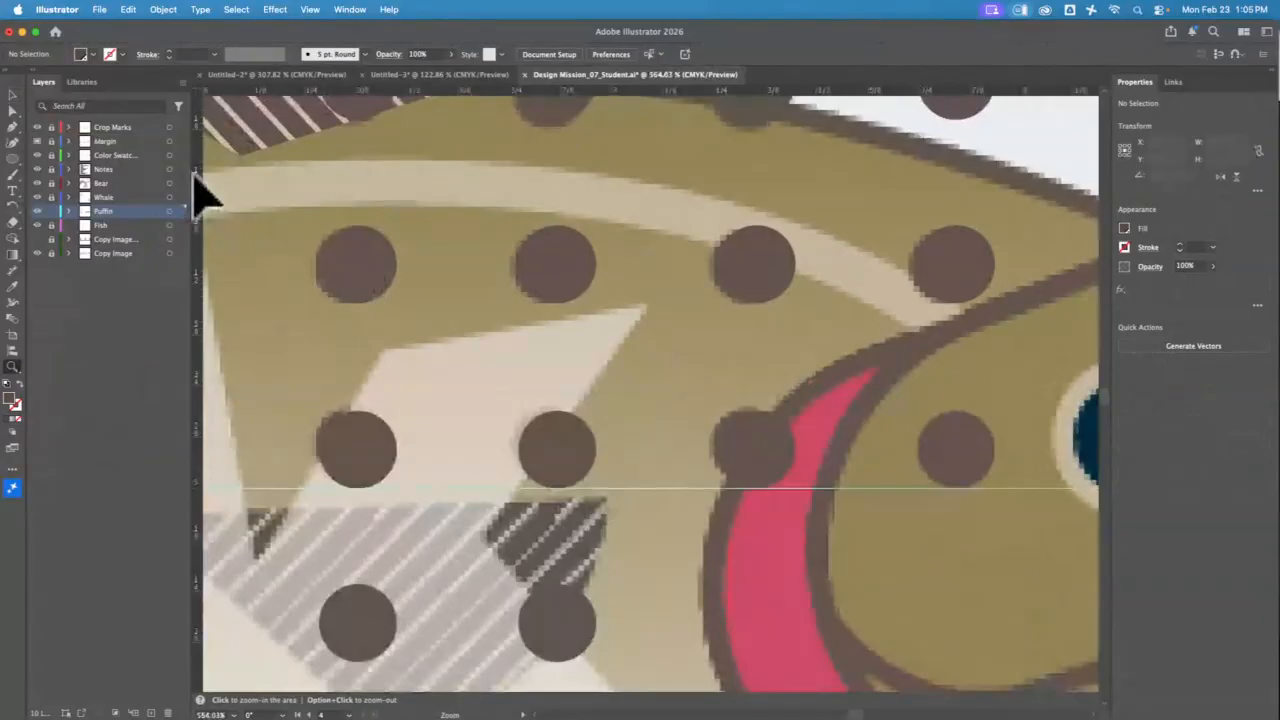
Step: Cut the body spot that overlaps the fish's pink gill into a pie segment that follows the gill's outer edge
left_click(12, 95)
left_click(762, 455)
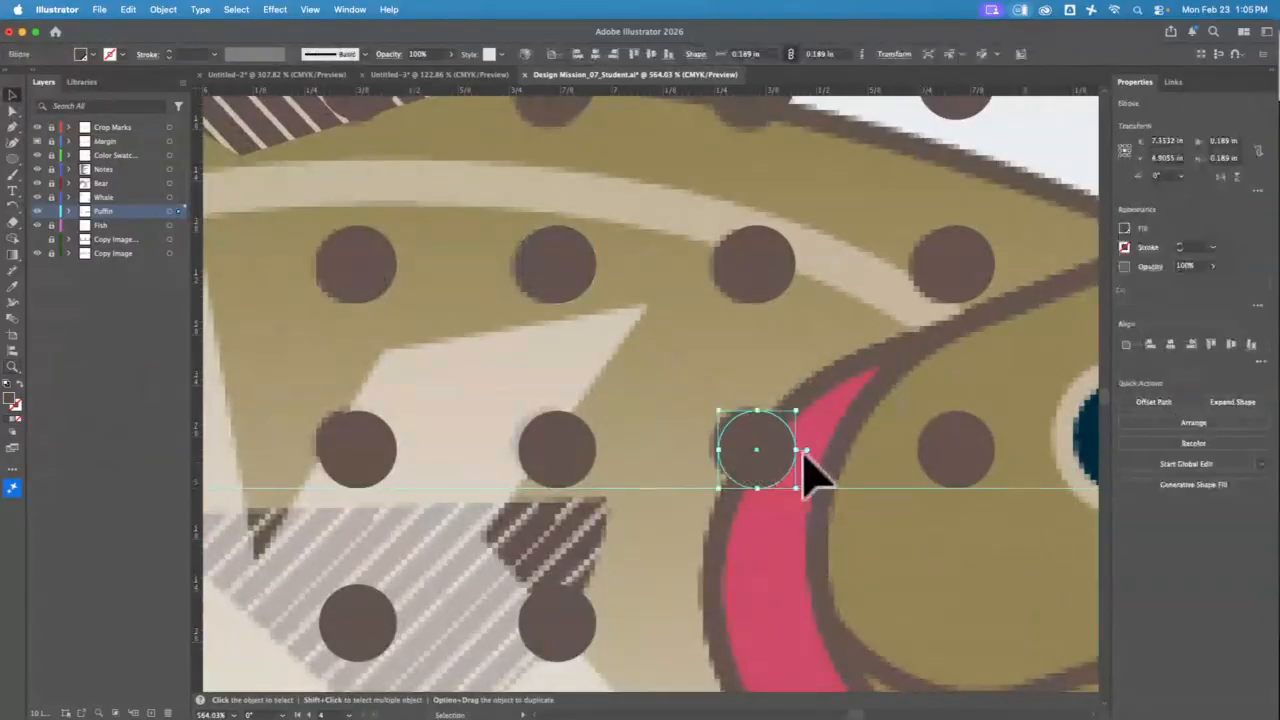
left_click_drag(808, 450, 753, 505)
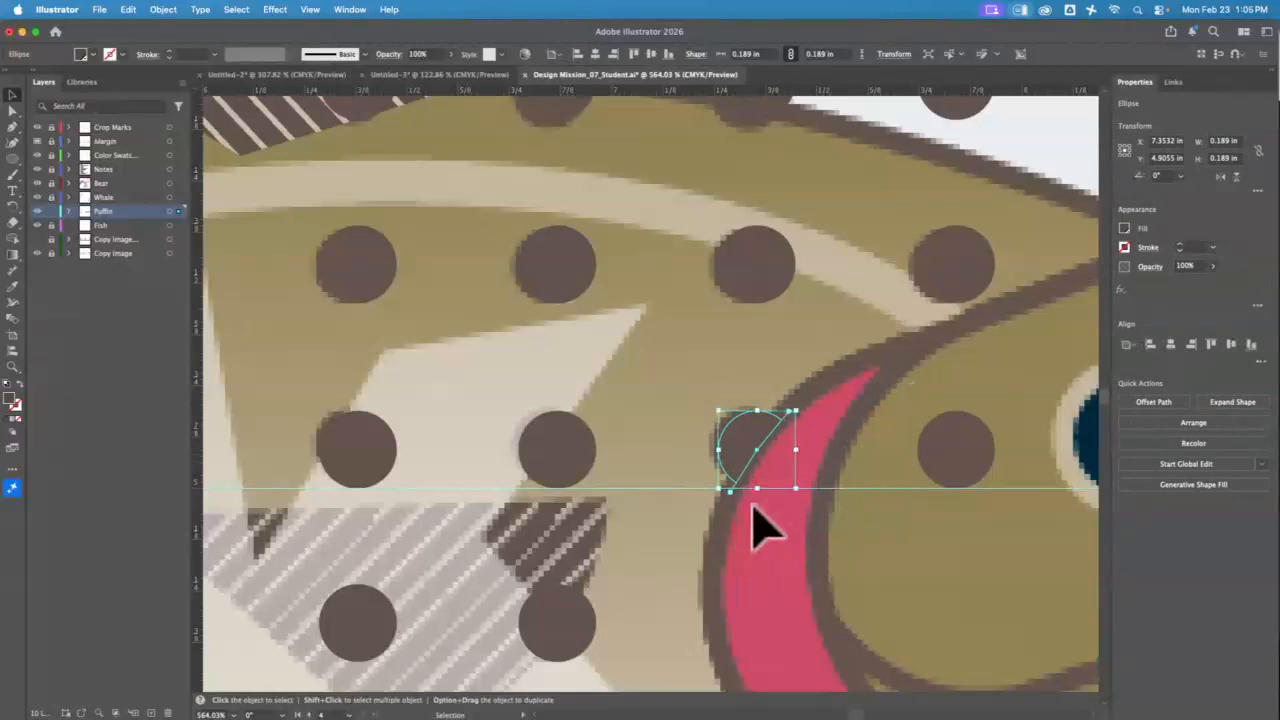
key("a")
key("super+0")
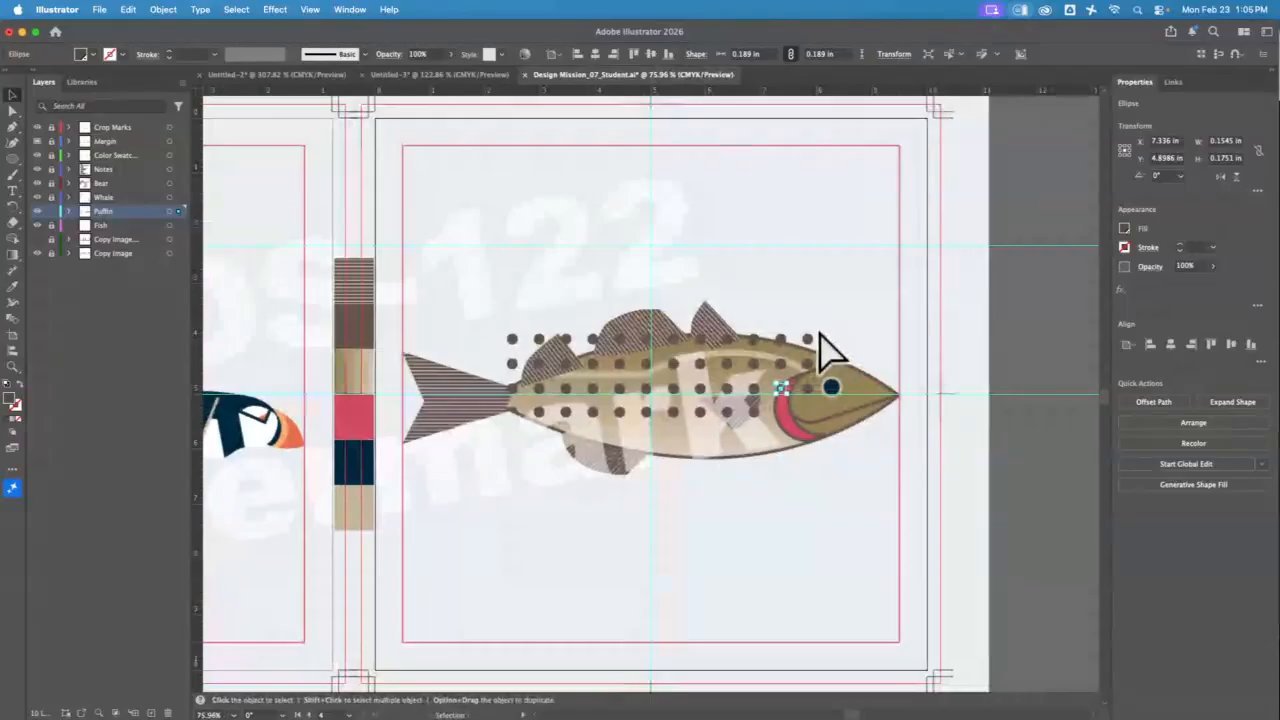
key("v")
key("a")
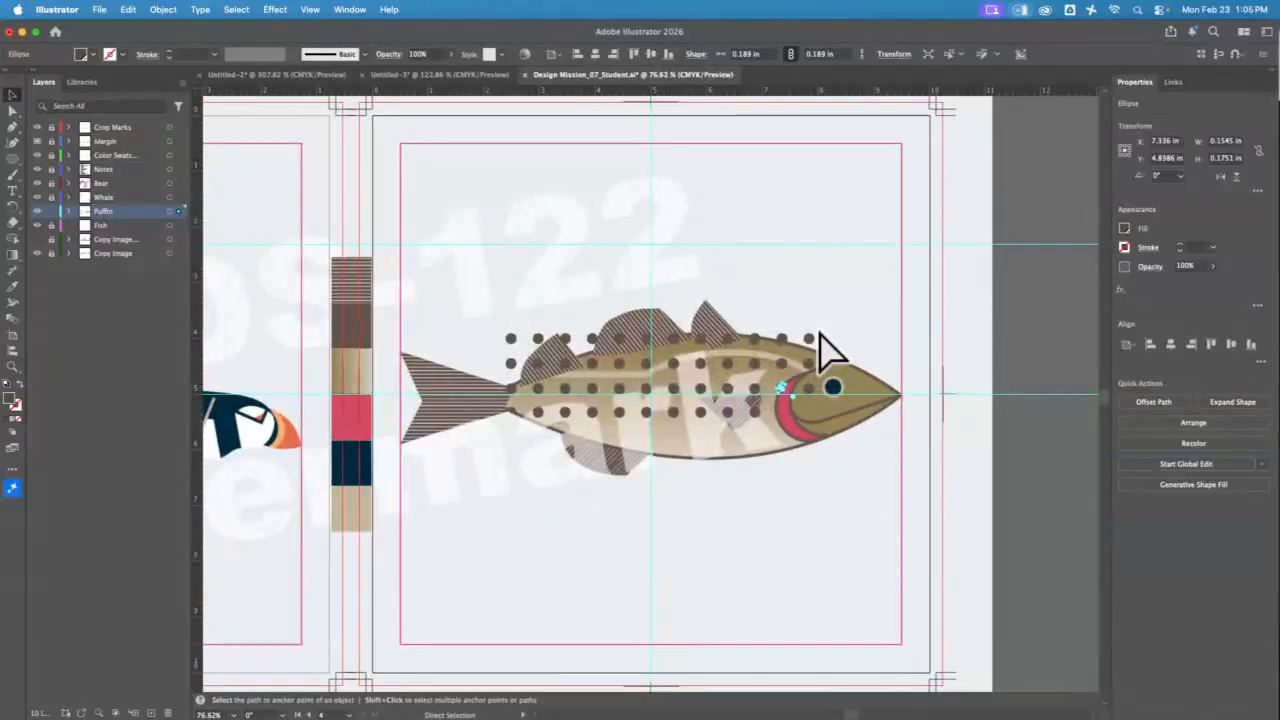
Step: Select the bear's gradient body and pink construction outlines together and move them straight up above the bear artboard
key("super+minus")
key("super+minus")
key("super+minus")
key("v")
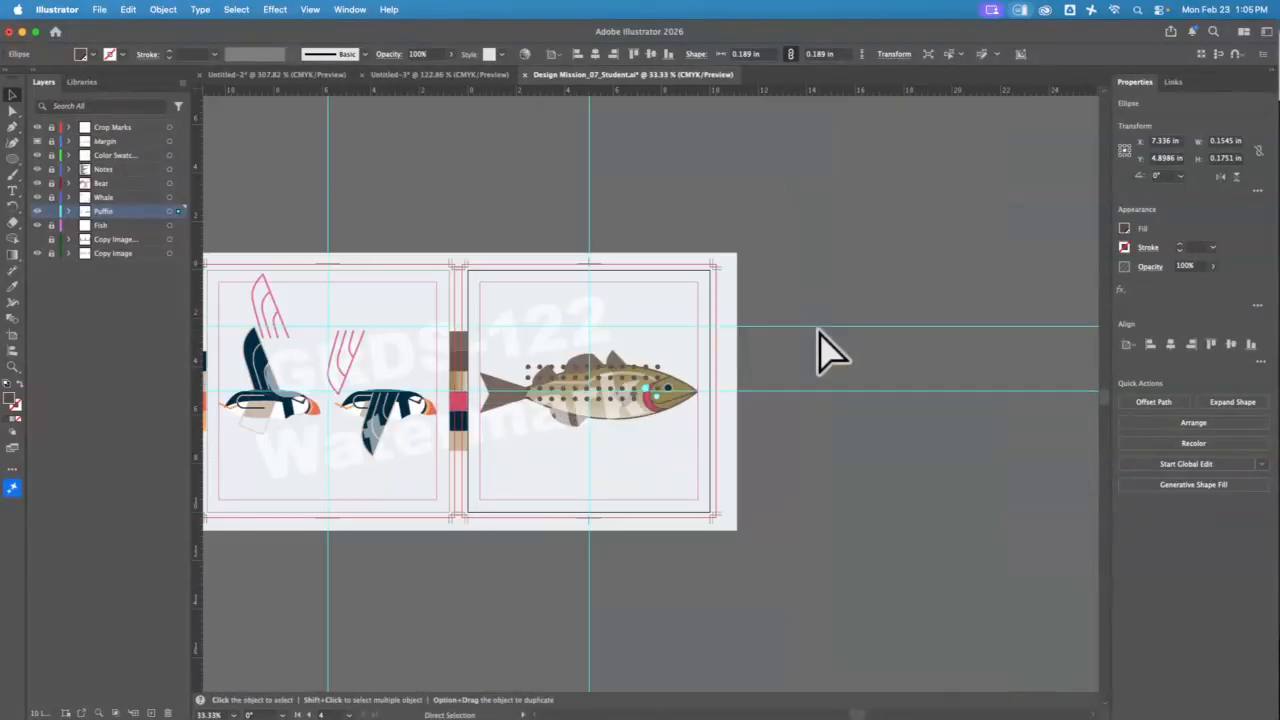
key("super+minus")
left_click(329, 200)
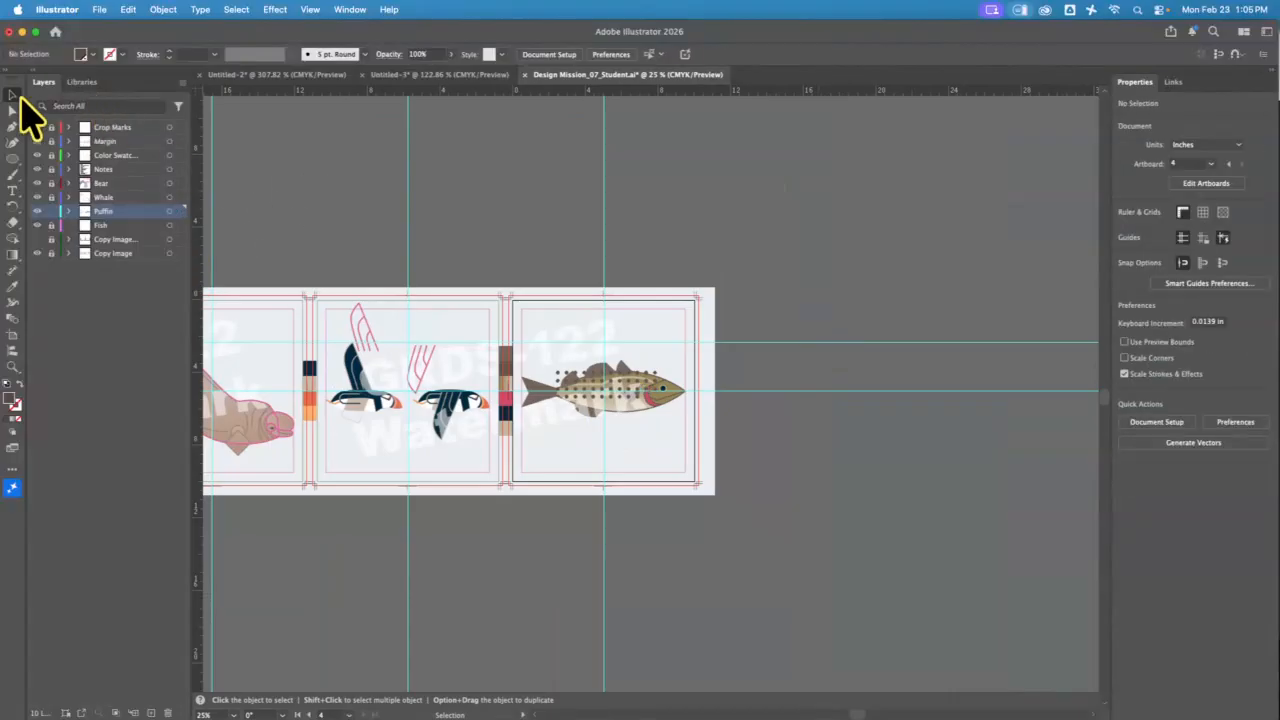
mouse_move(297, 189)
left_mouse_down()
mouse_move(480, 232)
mouse_move(660, 229)
mouse_move(705, 190)
left_mouse_up()
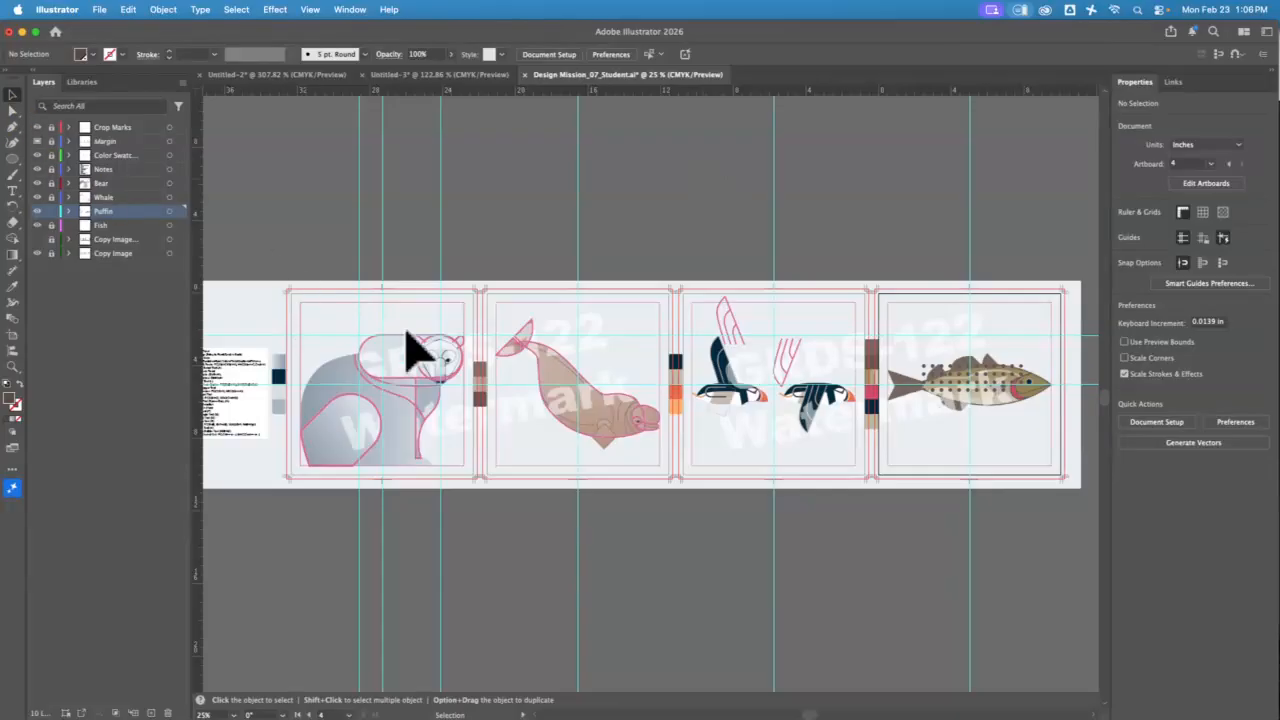
left_click(465, 332)
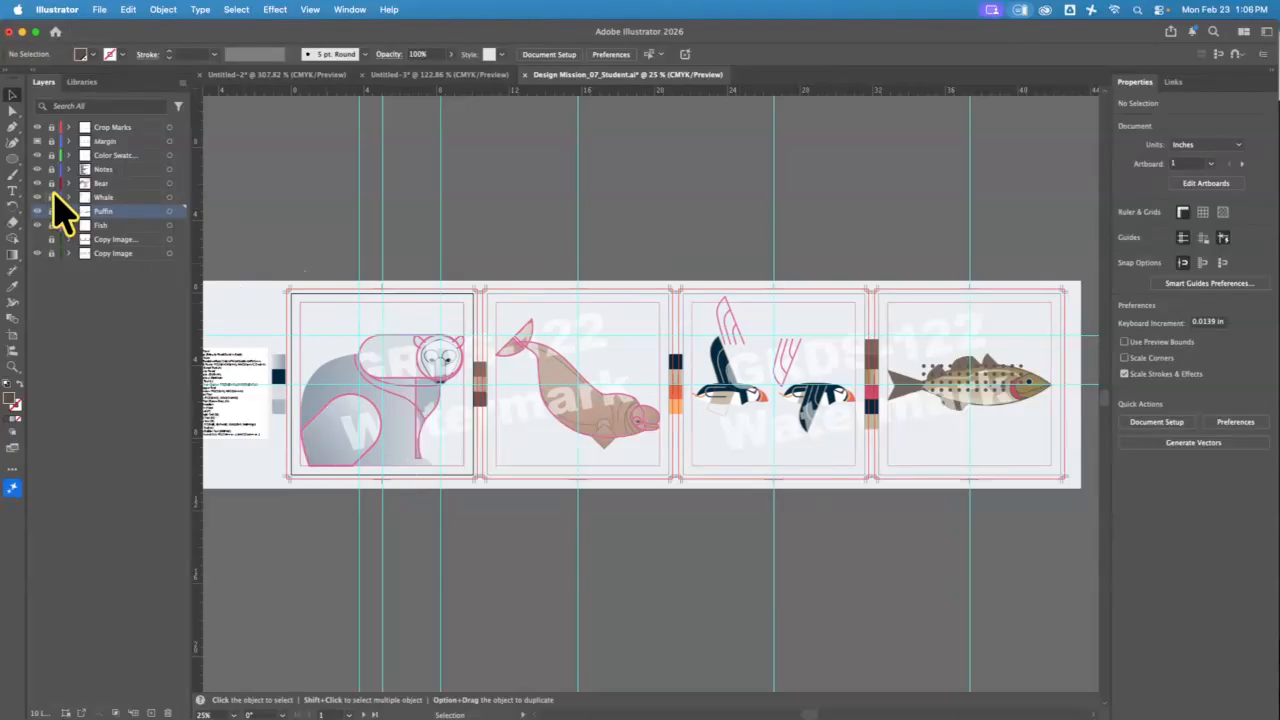
left_click_drag(471, 286, 306, 523)
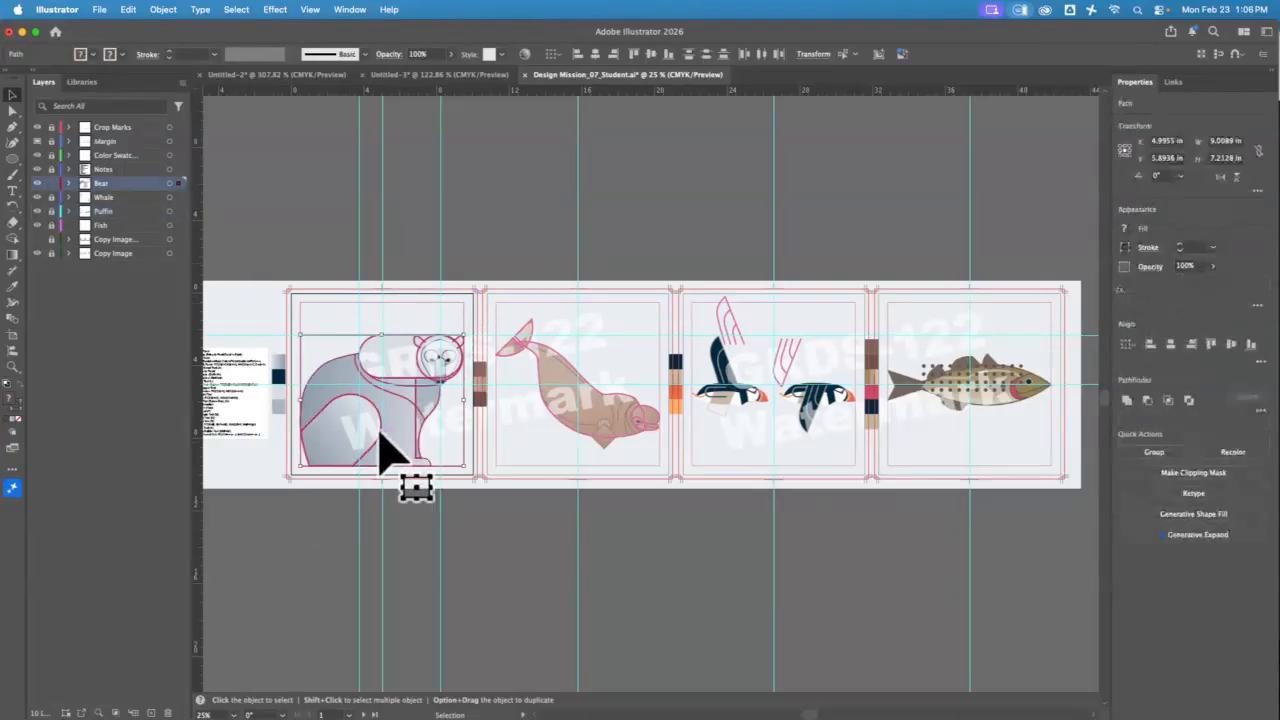
left_click_drag(391, 449, 405, 225)
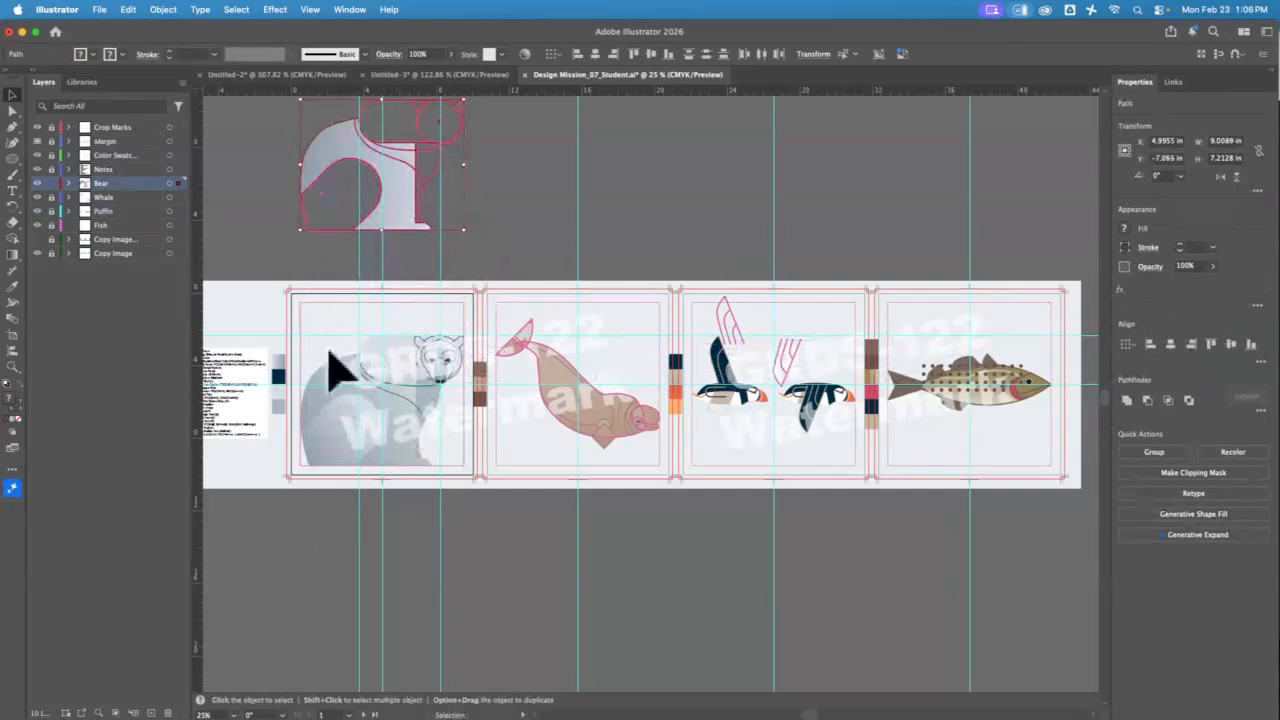
Step: Move the bear's gradient body shape and the rounded pink hind-leg outline back down onto the bear artboard
left_click(480, 171)
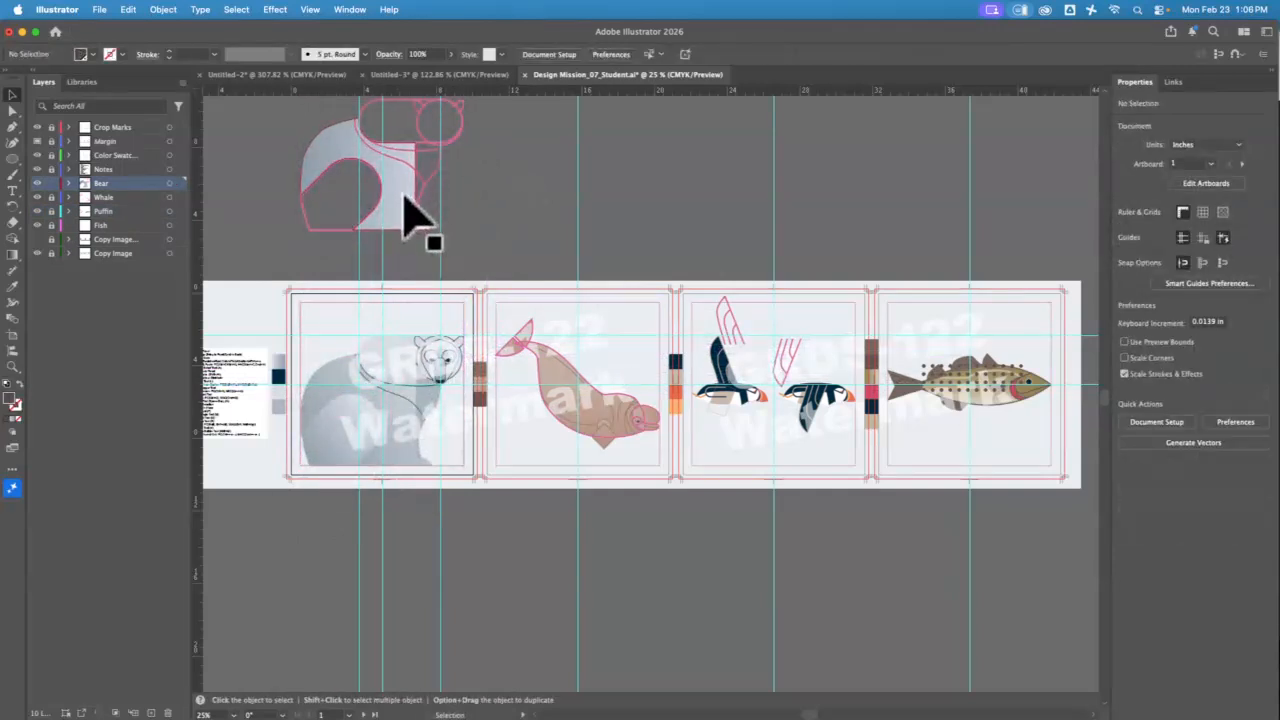
left_click_drag(414, 214, 409, 429)
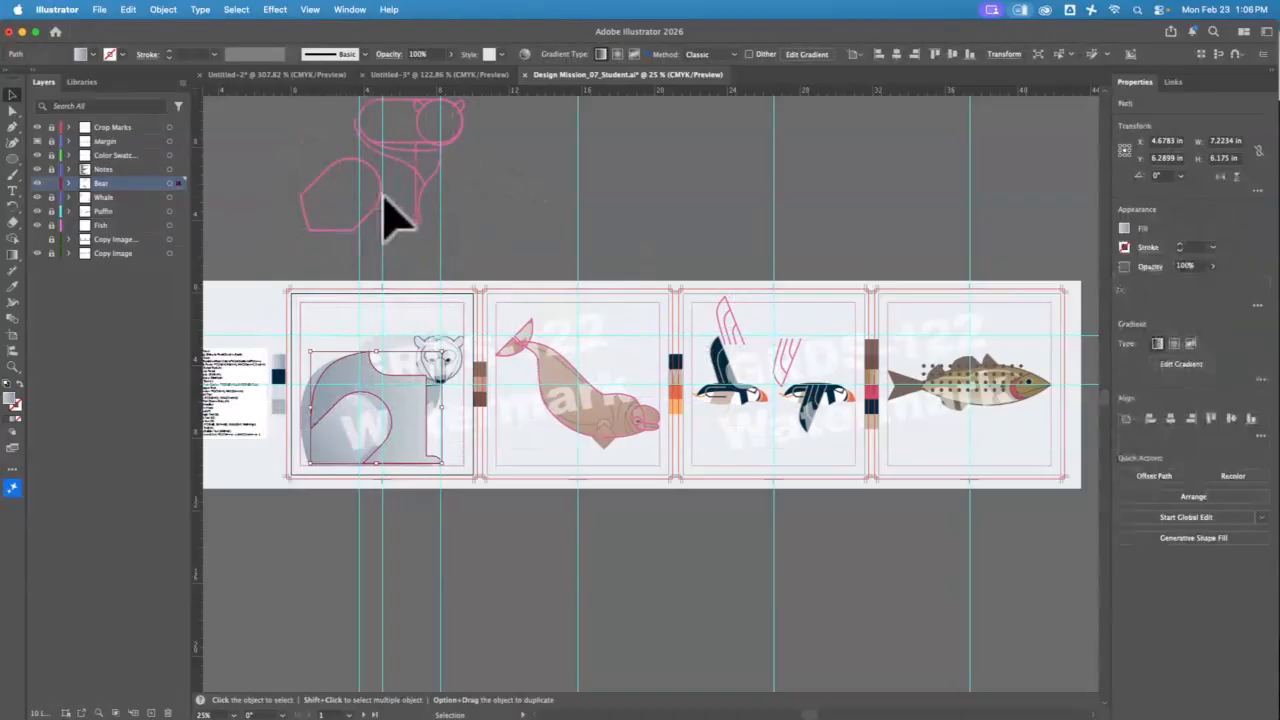
left_click_drag(382, 197, 372, 452)
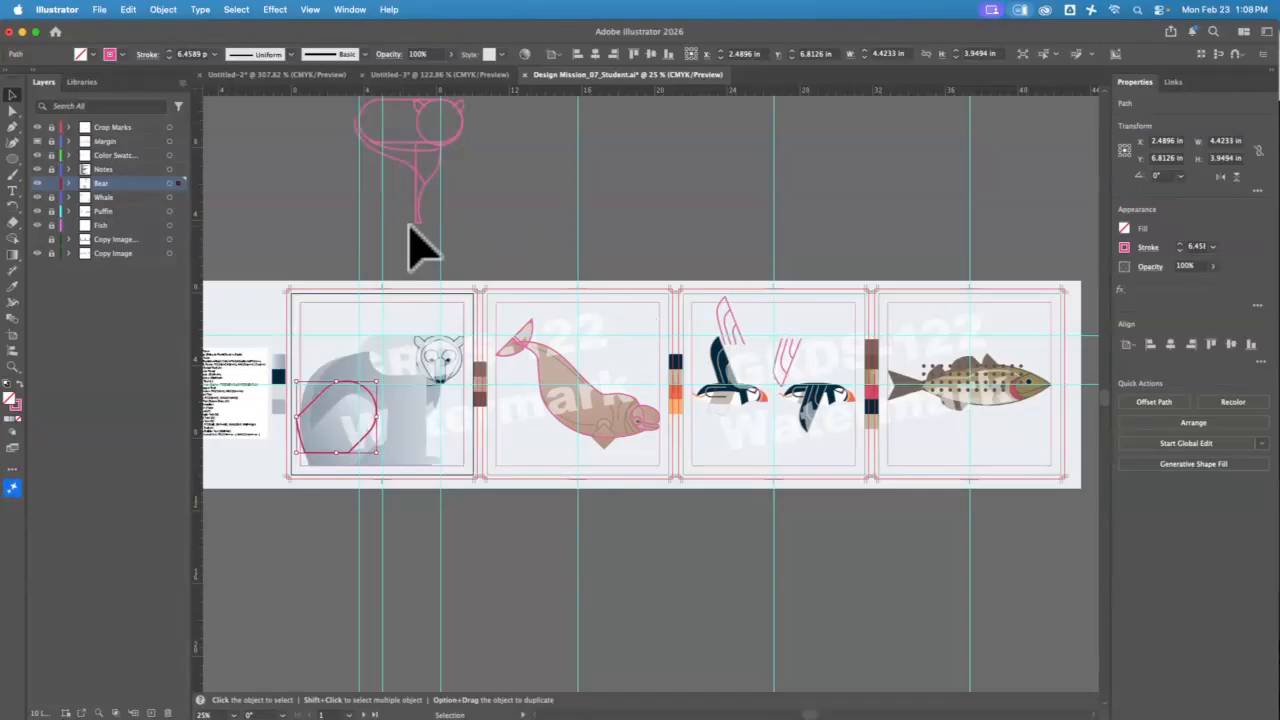
Step: Select all the remaining pink head, back and front-leg outlines above the bear artboard
left_click_drag(508, 116, 348, 196)
left_click(531, 152)
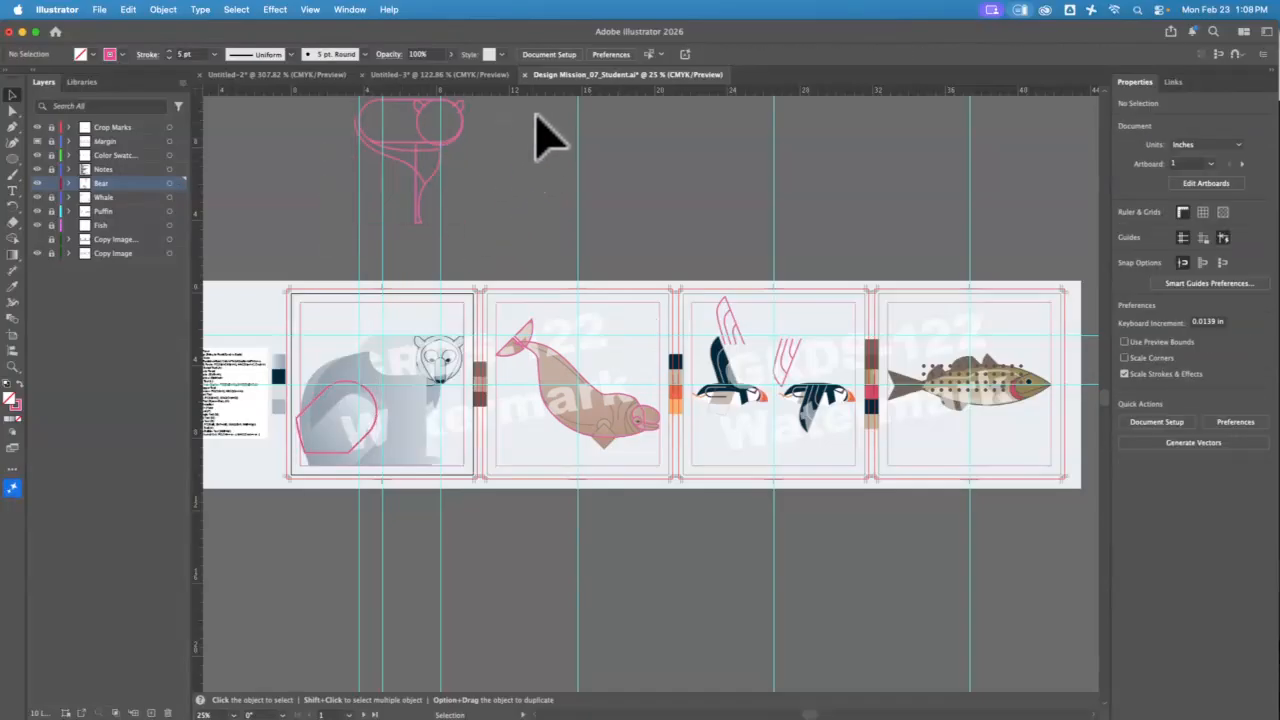
left_click_drag(536, 114, 298, 242)
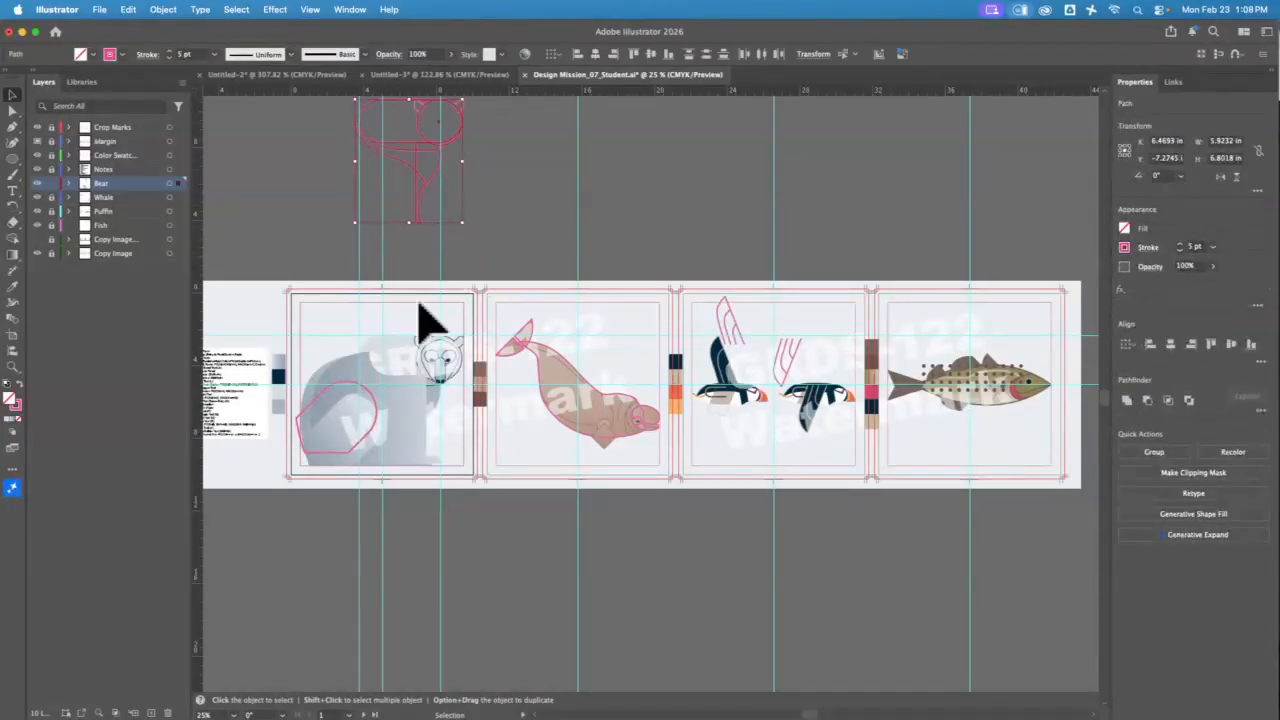